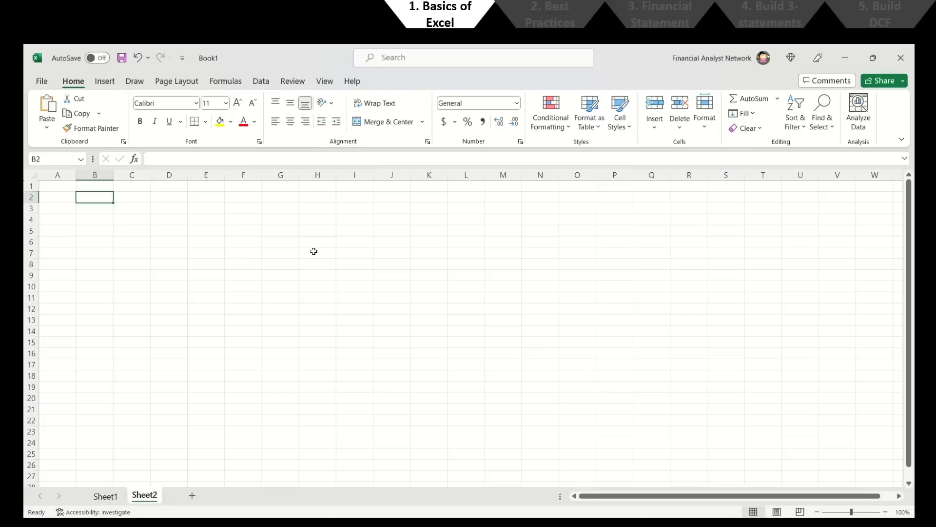
Step: Enter 2 in B2 and in B3, and add them in B4 with the formula =B2+B3
type("2")
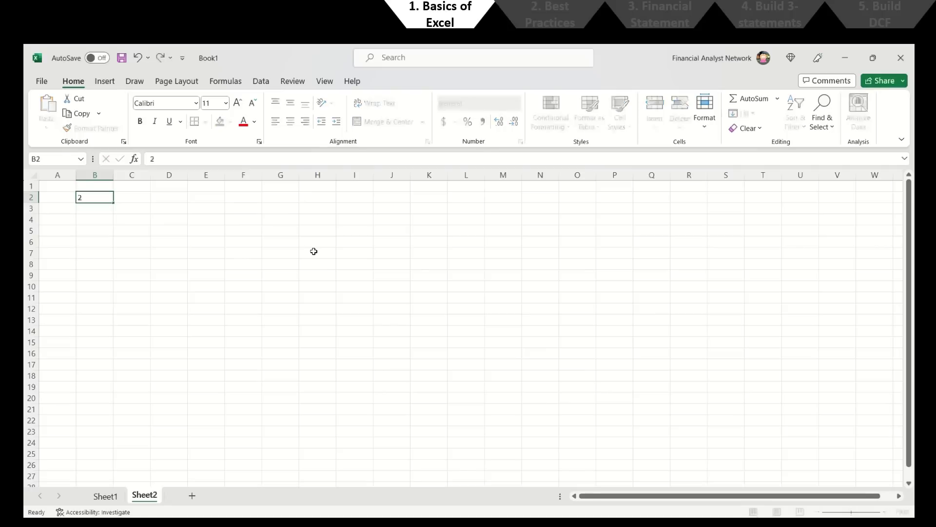
key("Return")
type("2")
key("Return")
type("=B2+B3")
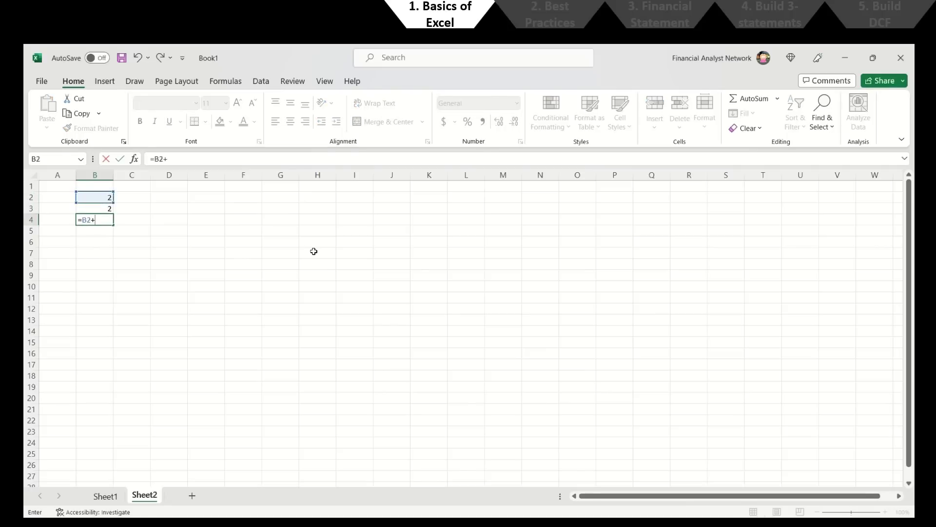
key("Return")
Step: Build the formula =B2+B3 in cell C3 by referencing the two value cells
key("Right")
key("Up")
key("Up")
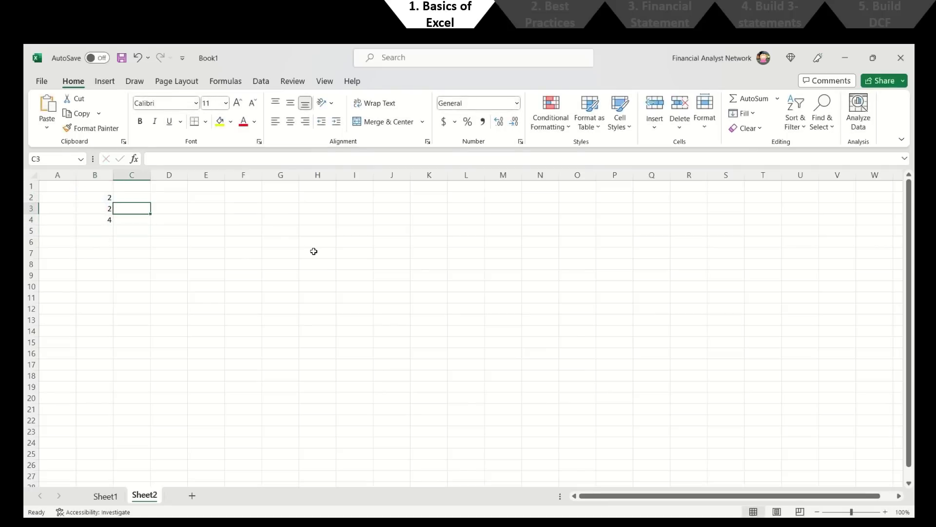
left_click(194, 160)
type("=")
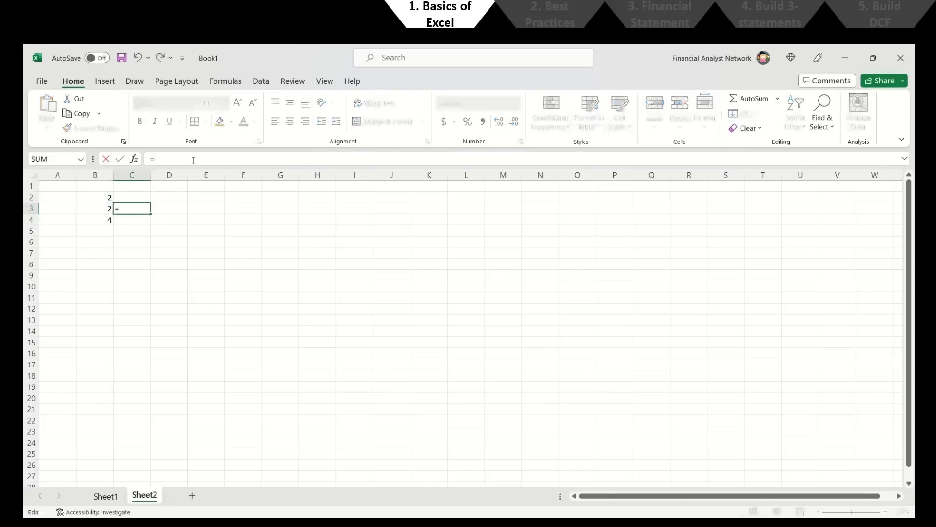
left_click(97, 196)
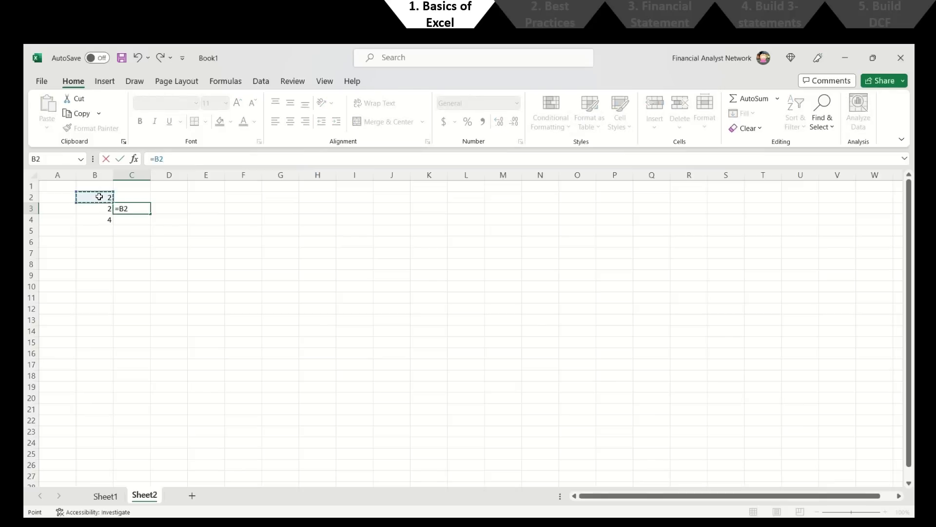
type("+")
left_click(95, 207)
key("Return")
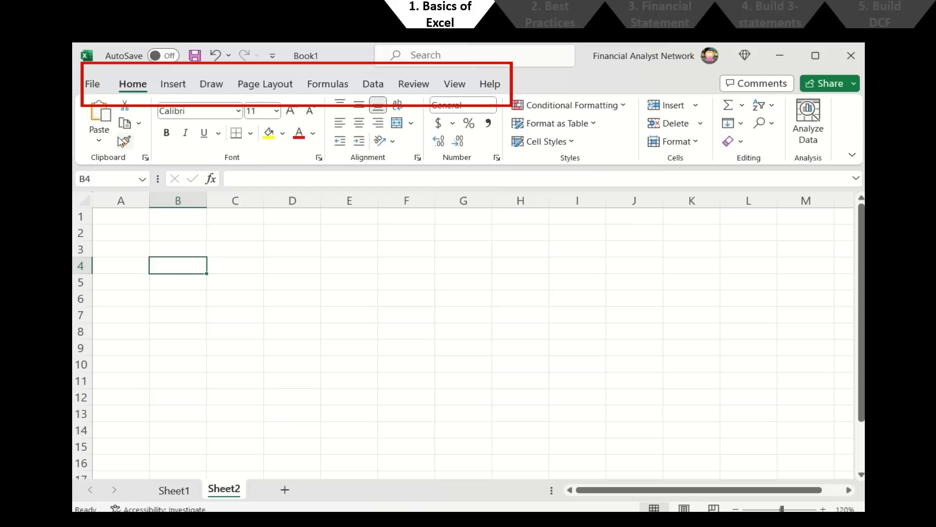
left_click(110, 142)
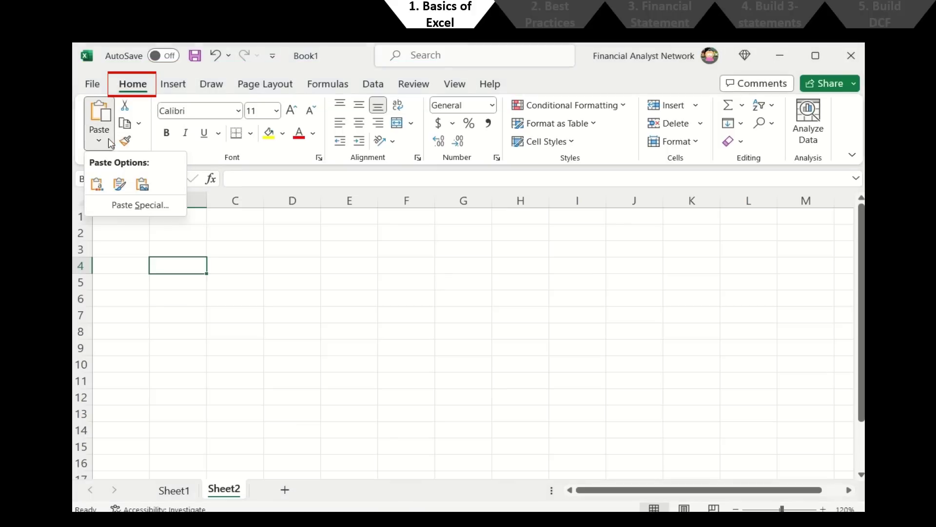
left_click(111, 144)
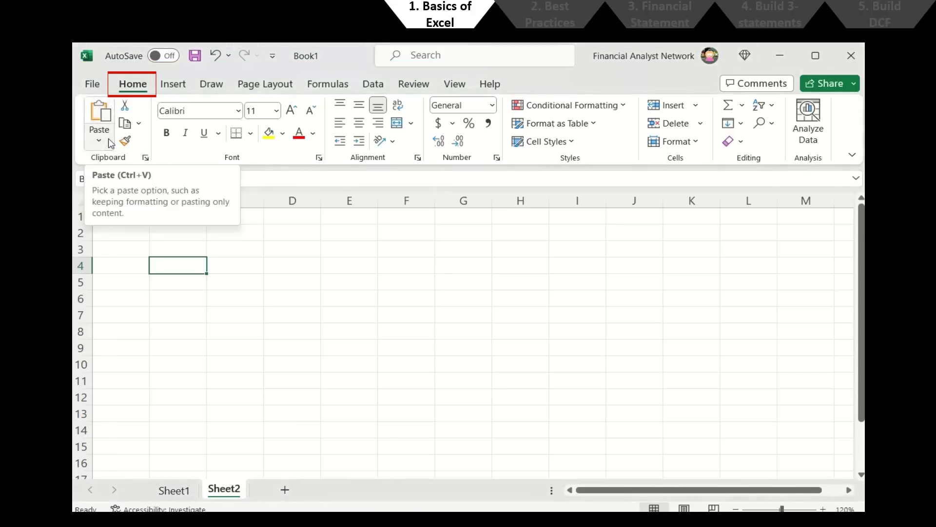
Step: Enter "Format me please" in B4 with red font and yellow fill, and try left, center and right alignment
type("Format me please")
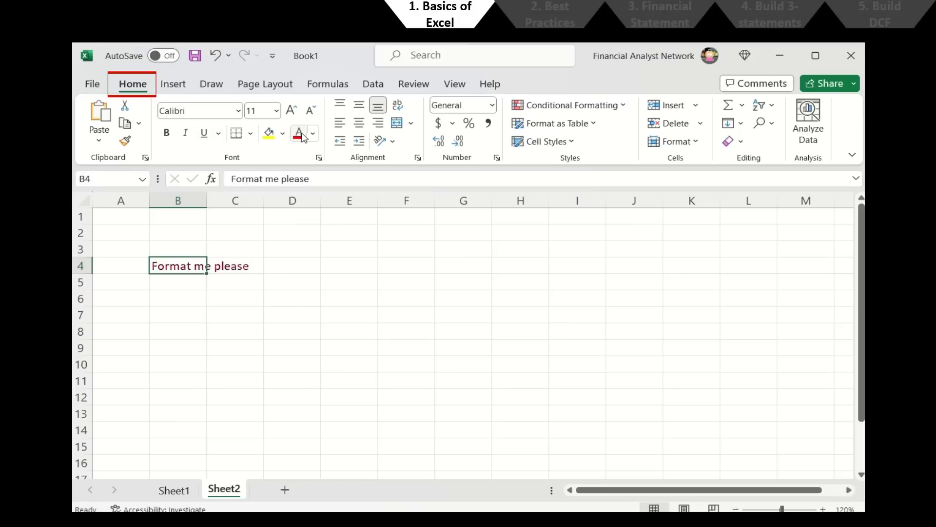
left_click(269, 133)
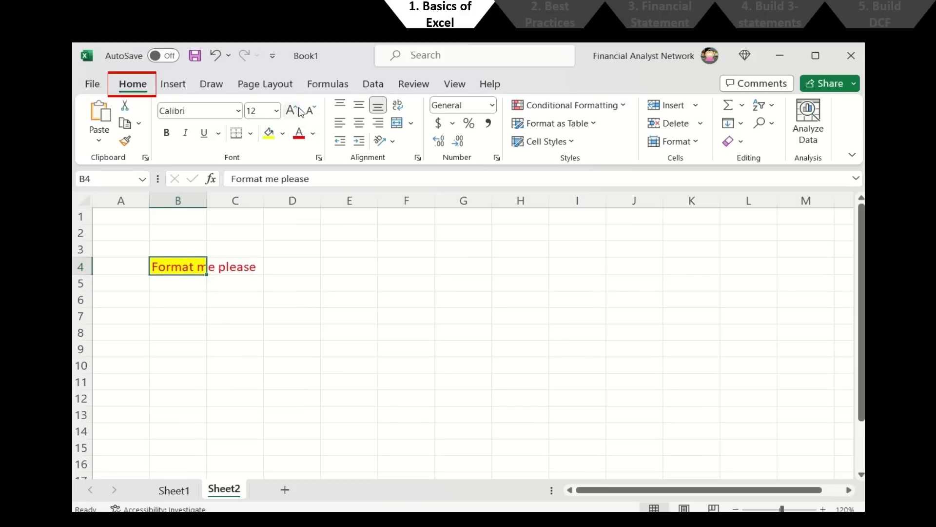
left_click(340, 122)
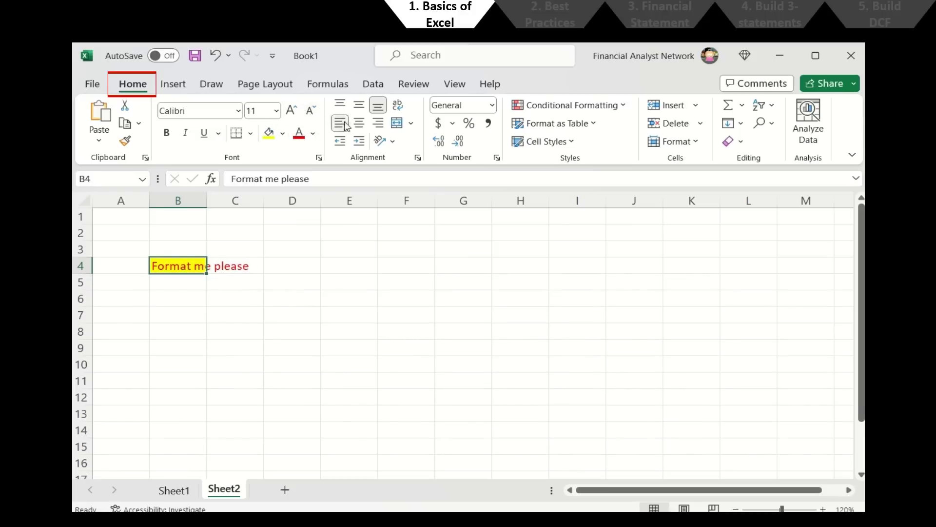
left_click(360, 124)
left_click(383, 122)
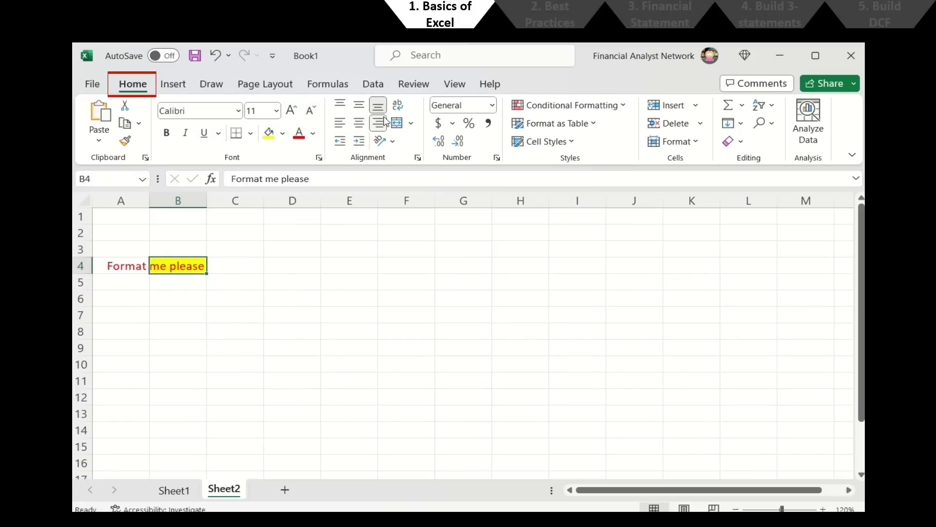
Step: Enter 1 in B5 and cycle its alignment through left and center, ending with right alignment
left_click(188, 277)
type("1")
key("Return")
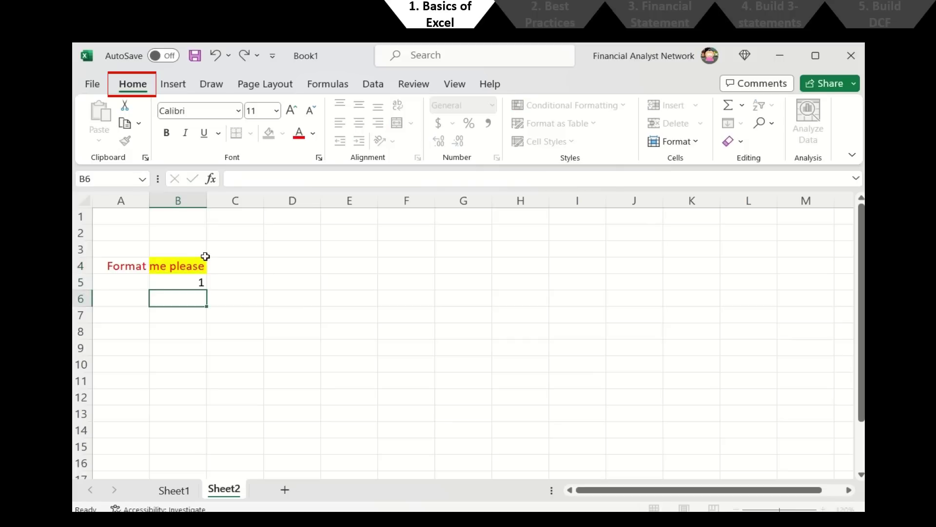
key("Up")
left_click(339, 122)
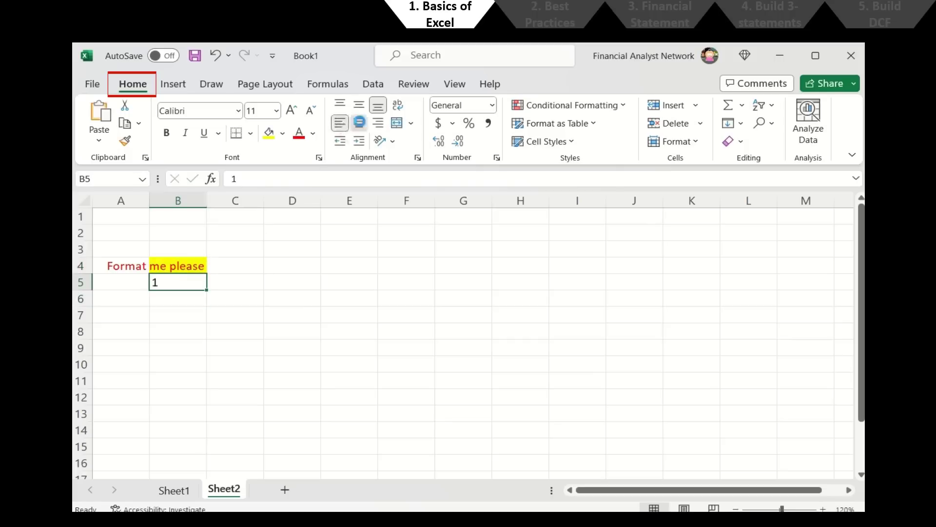
left_click(359, 121)
left_click(378, 123)
Step: Left-align the text in B4 and try wrapping it within the cell
left_click(200, 267)
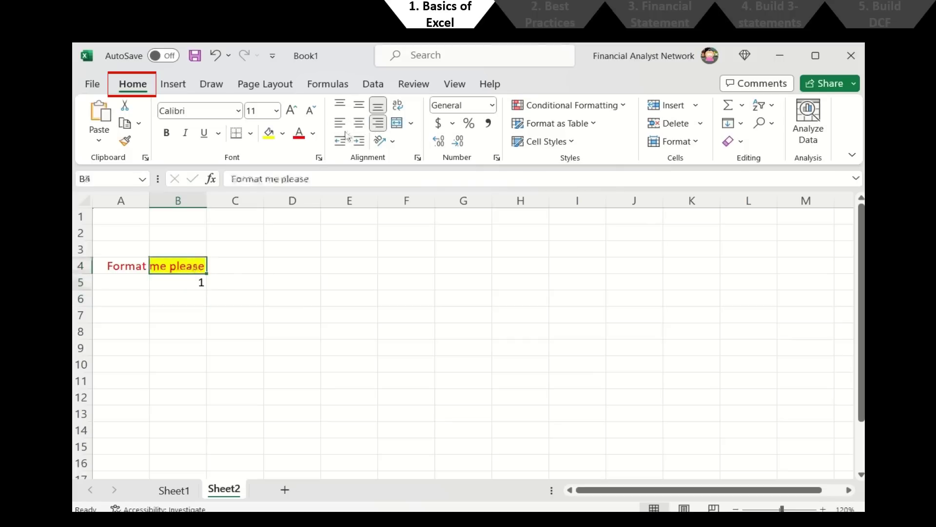
left_click(340, 122)
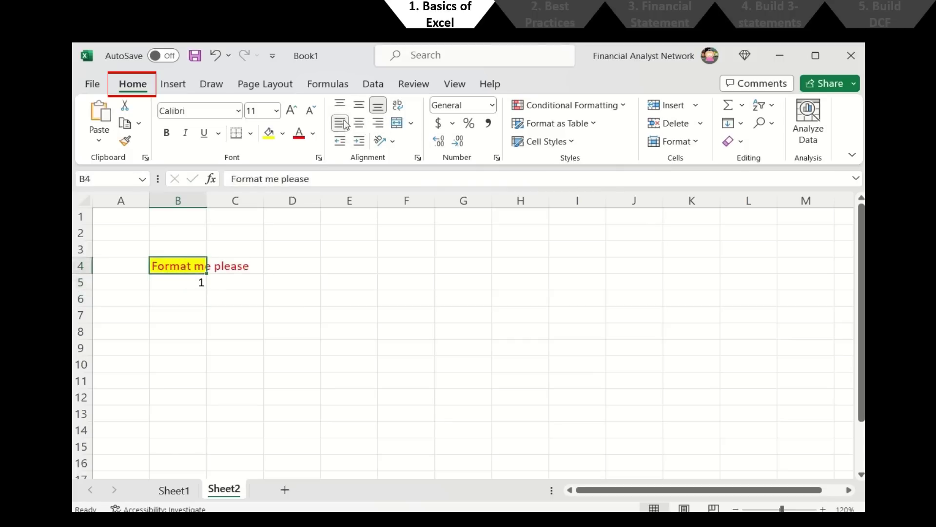
left_click(398, 107)
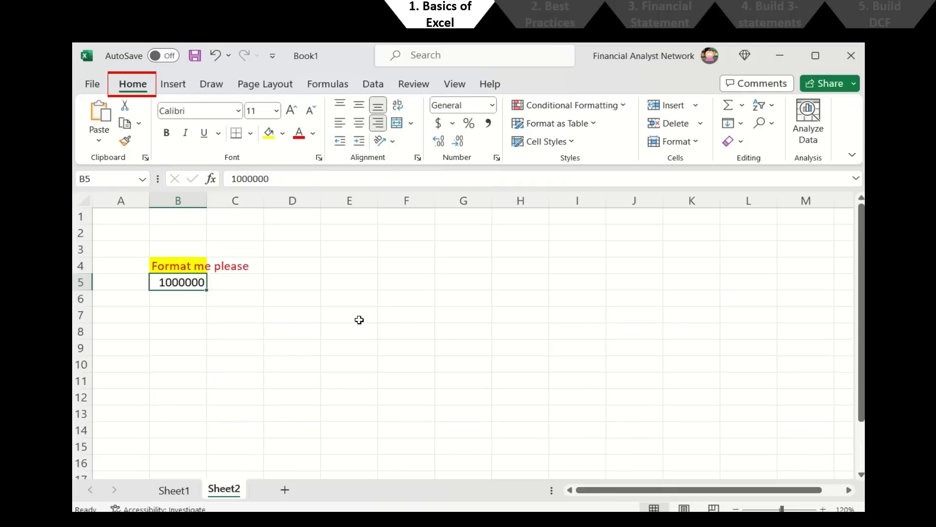
Step: Try merging and centering cells B5:C5, and undo the merge
key("shift+Right")
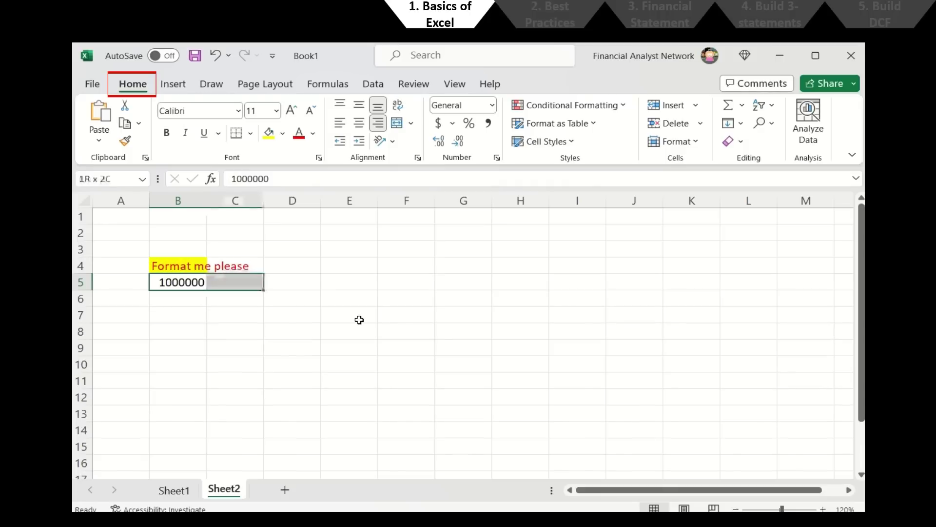
left_click(398, 123)
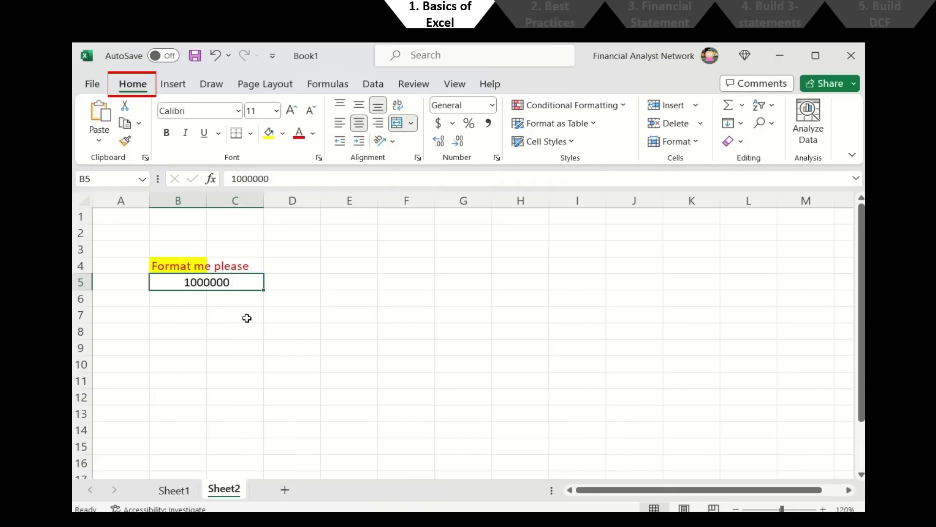
left_click(250, 302)
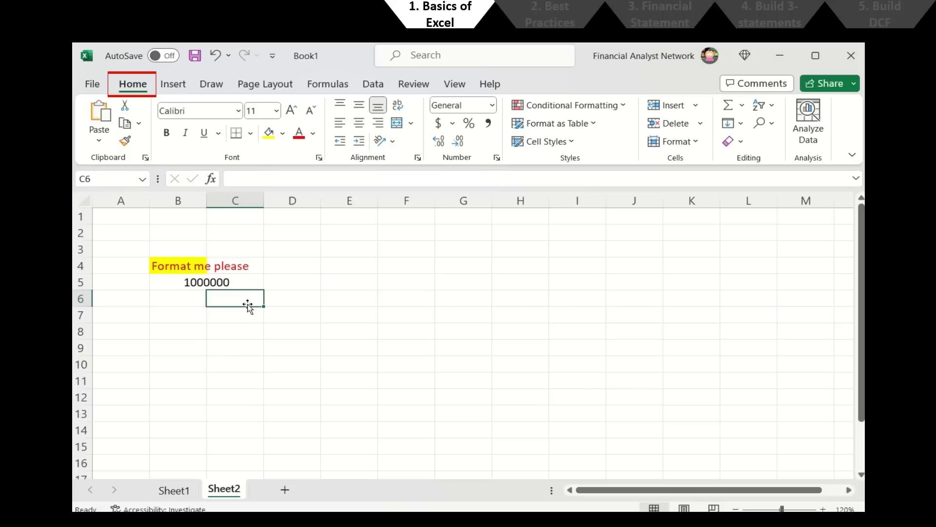
left_click(233, 282)
key("ctrl+z")
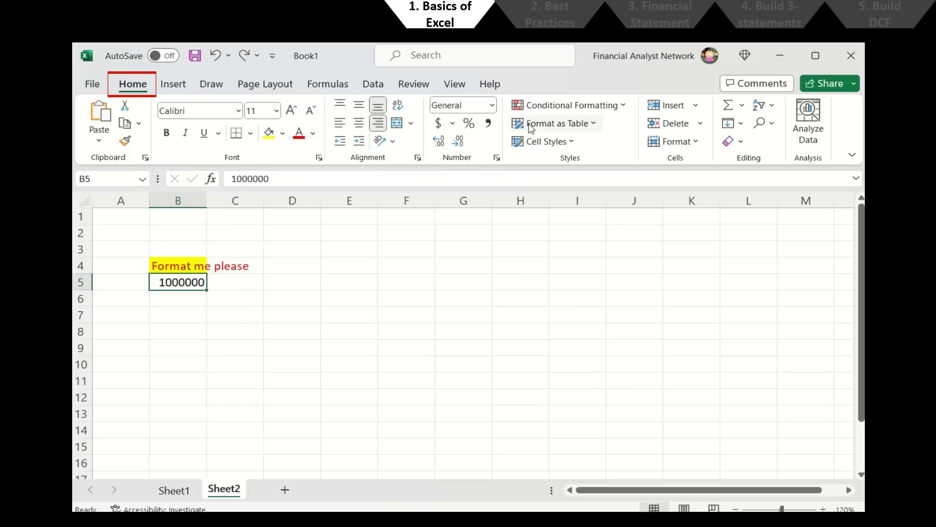
Step: Apply the Accounting number format to B5 and browse the Custom format codes in Format Cells
left_click(492, 106)
left_click(498, 162)
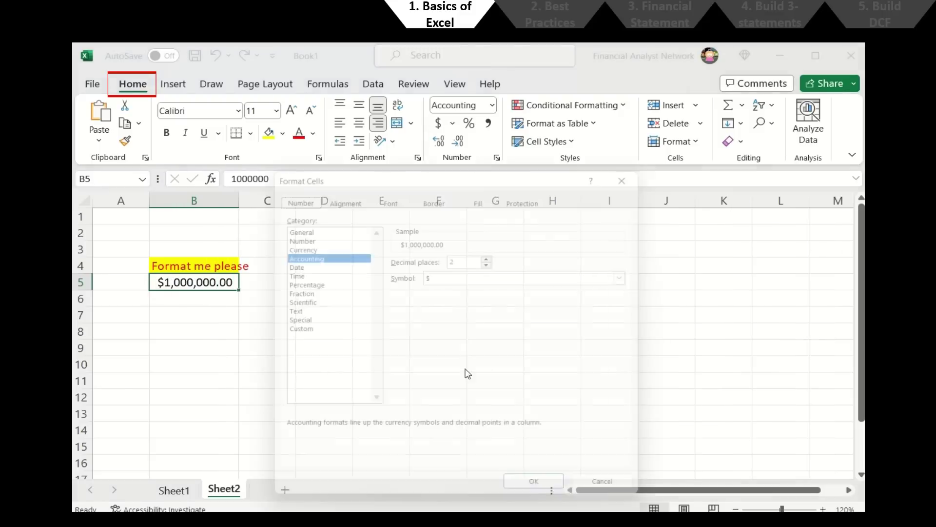
left_click(341, 330)
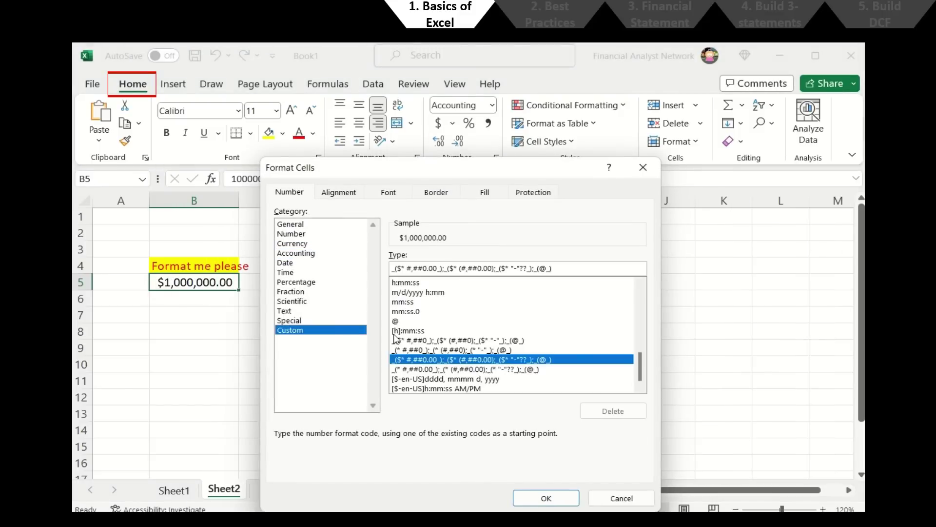
left_click_drag(640, 370, 643, 349)
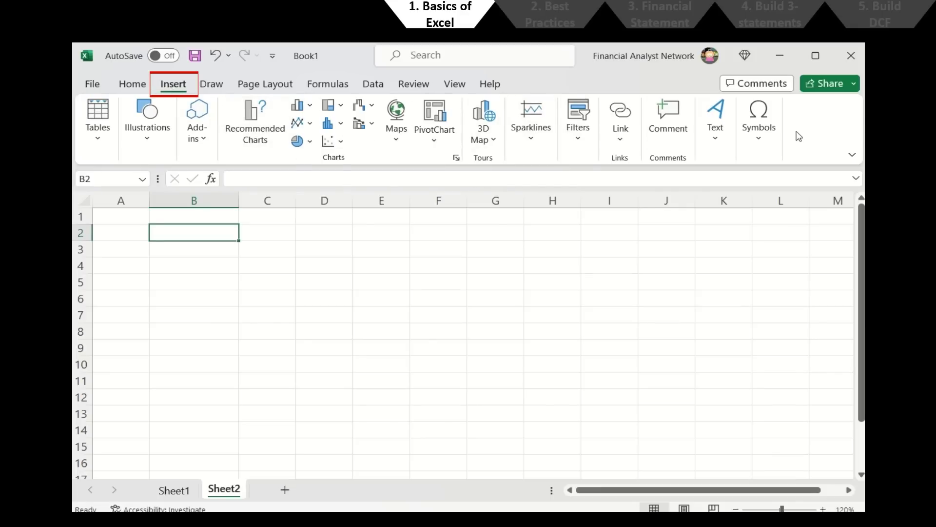
left_click(450, 142)
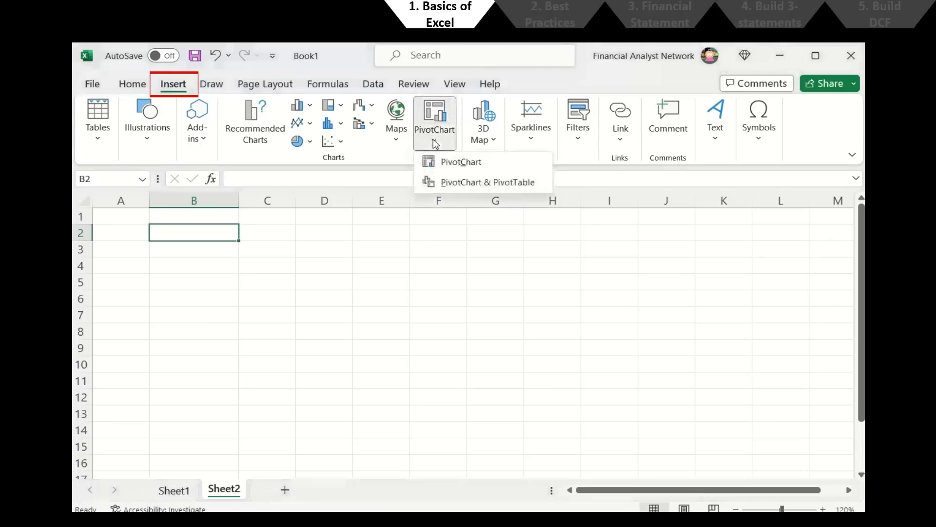
left_click(442, 141)
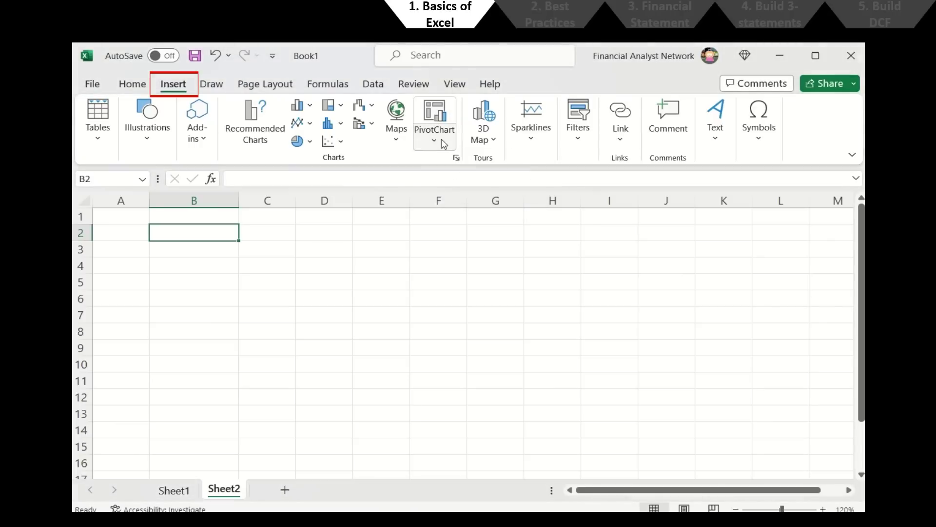
left_click(539, 141)
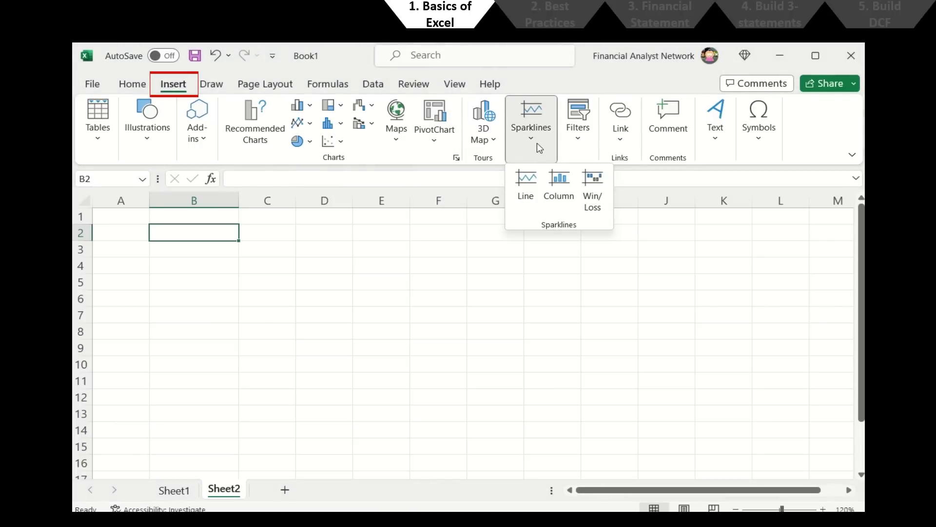
left_click(537, 142)
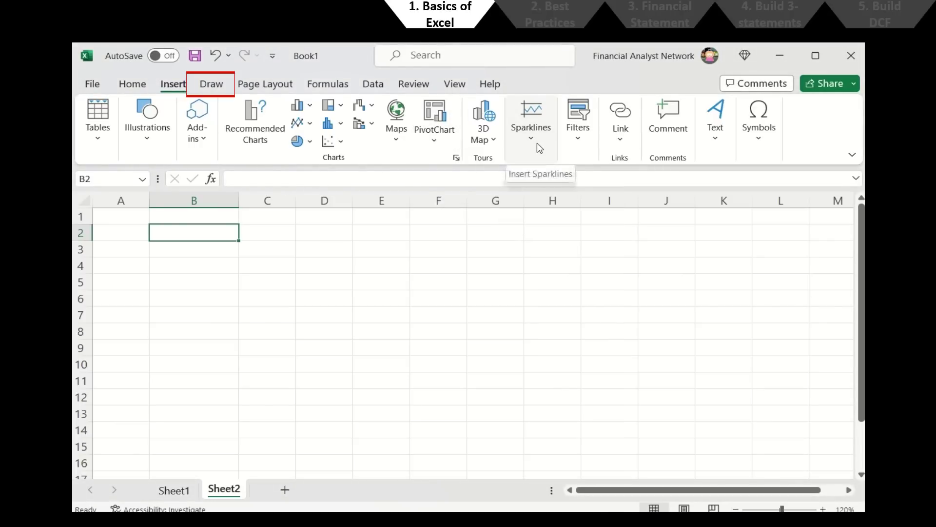
Step: Draw a short horizontal black pen stroke across row 3 from column B into column C
left_click(206, 87)
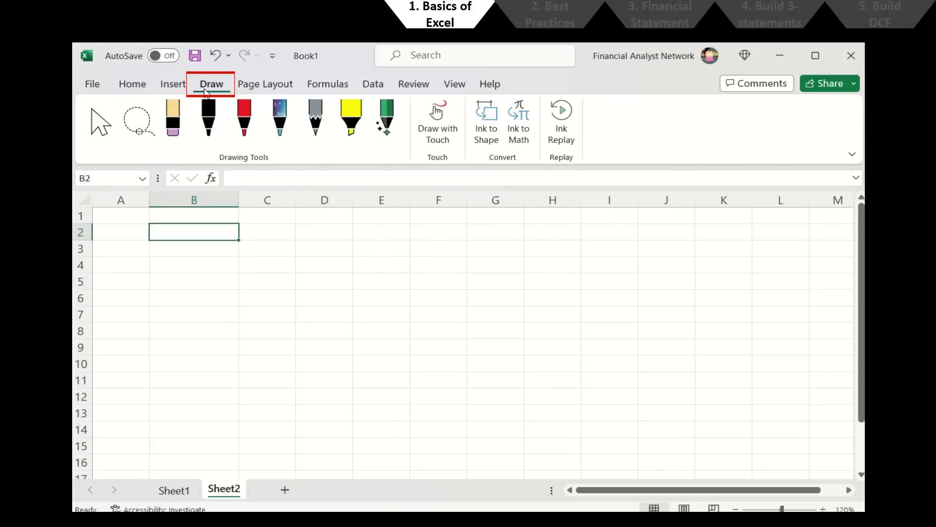
left_click(209, 120)
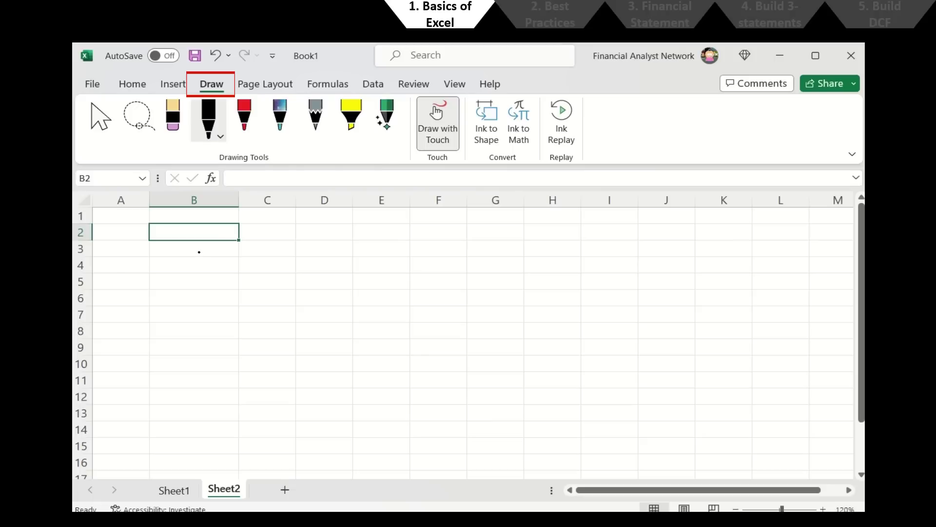
left_click_drag(199, 253, 254, 252)
Step: Review the page setup options for orientation, margins and print area
left_click(266, 85)
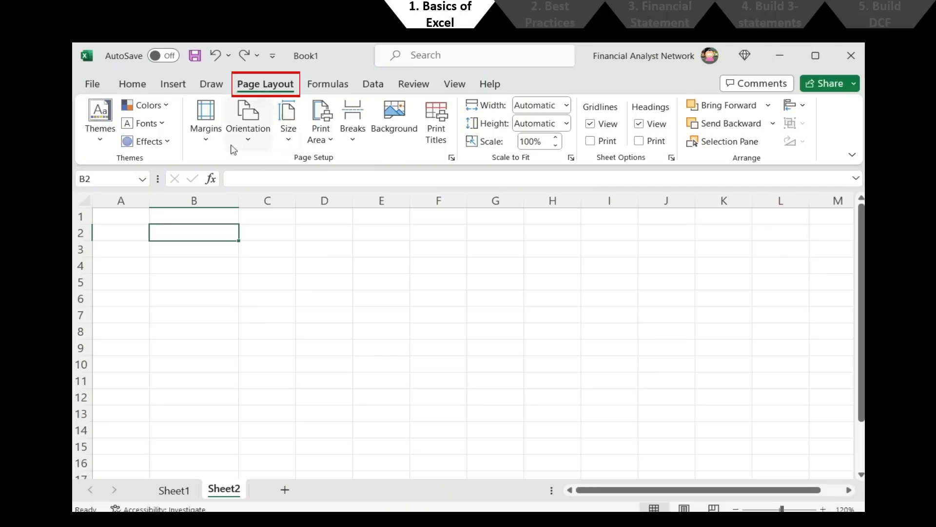
left_click(260, 141)
left_click(259, 140)
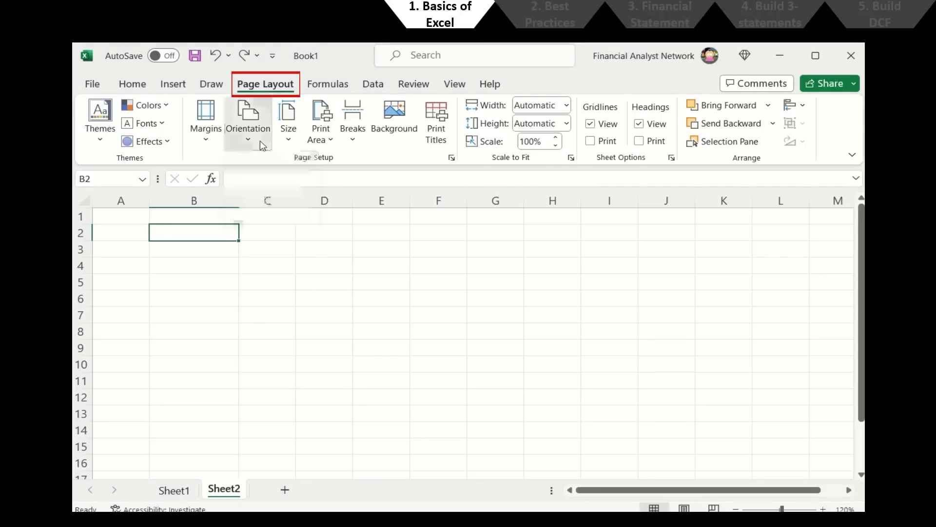
left_click(207, 142)
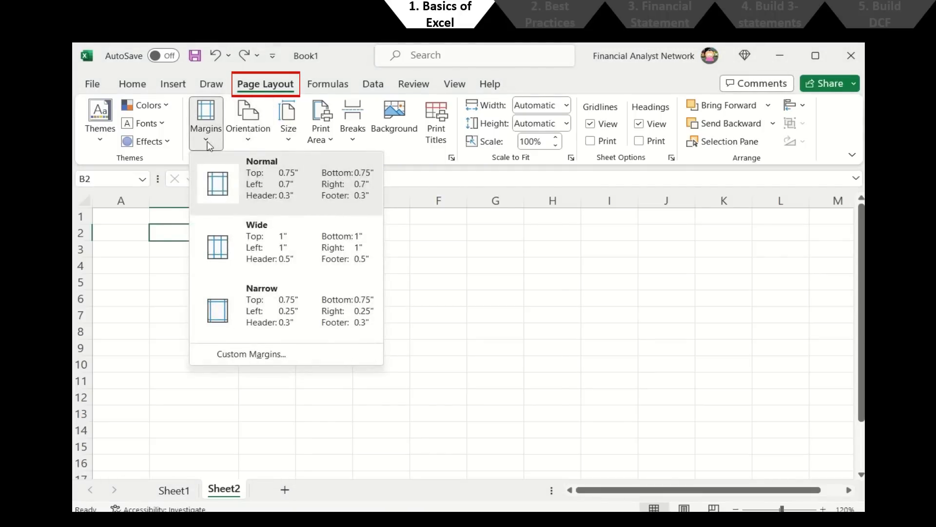
left_click(207, 142)
left_click(330, 138)
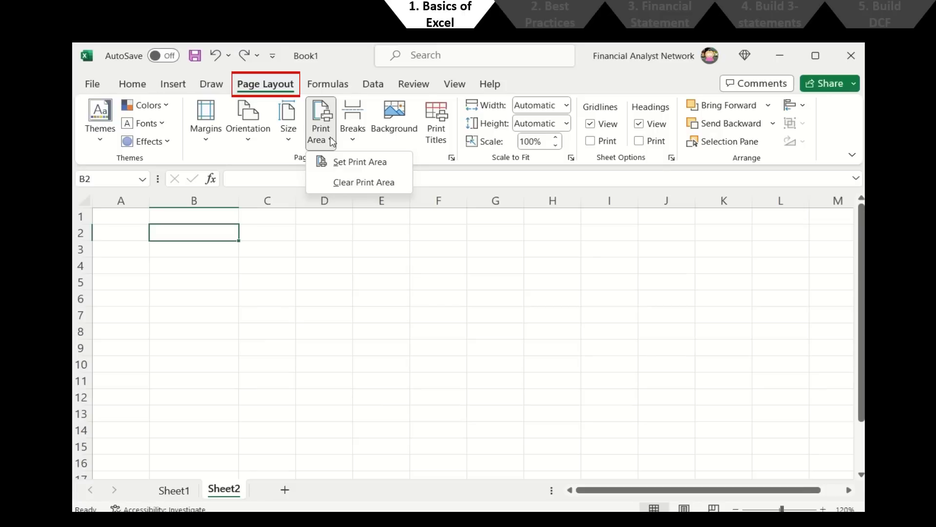
left_click(329, 139)
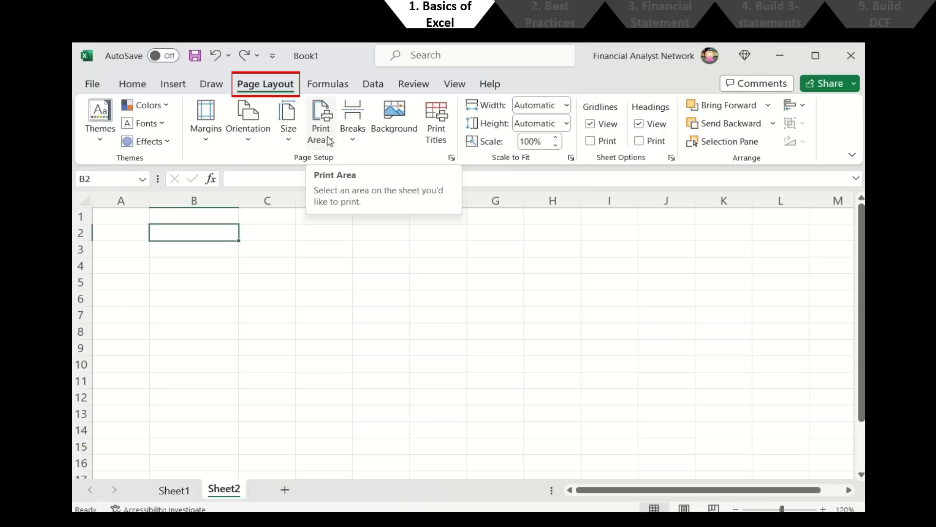
Step: Look through the page break options, and hide the sheet's gridlines and show them again
left_click(358, 140)
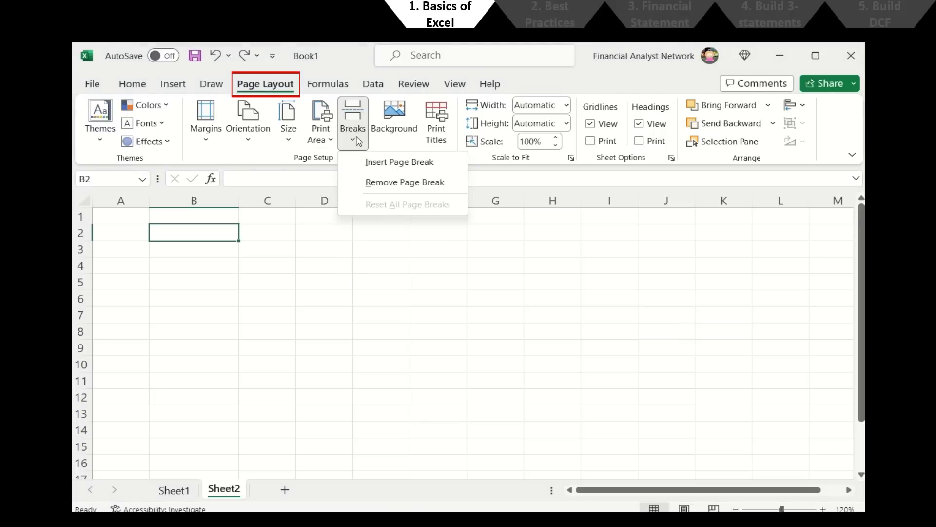
left_click(358, 140)
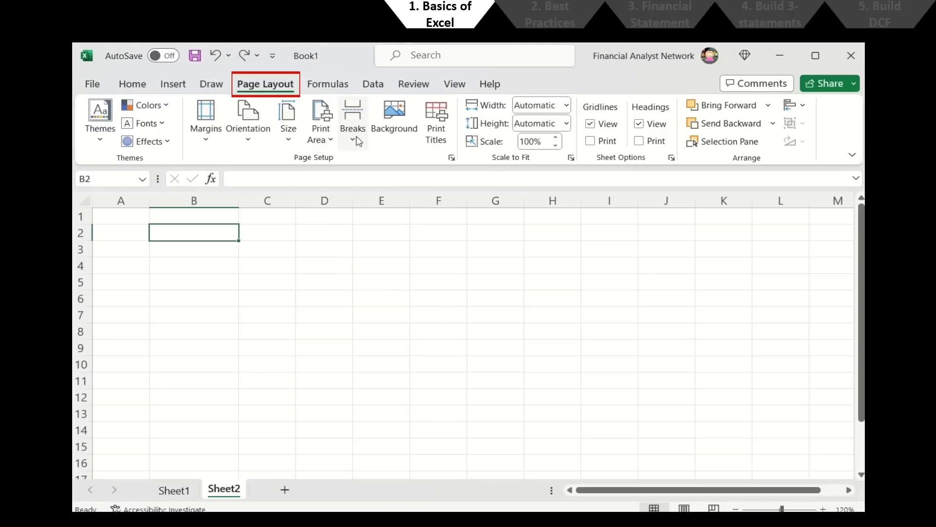
left_click(607, 129)
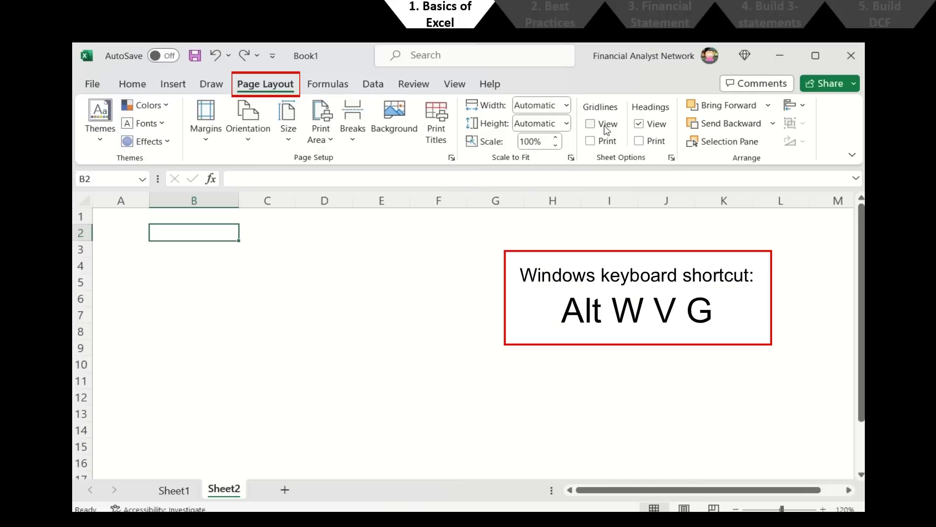
left_click(606, 129)
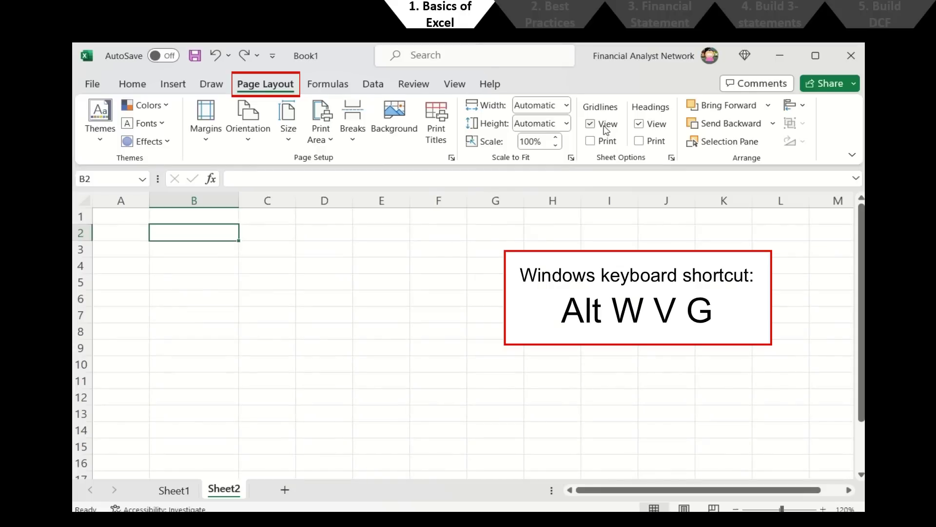
Step: Trace the precedents of cell B4 on Sheet2 and follow the arrow to its source cell C6 on Sheet1
left_click(222, 265)
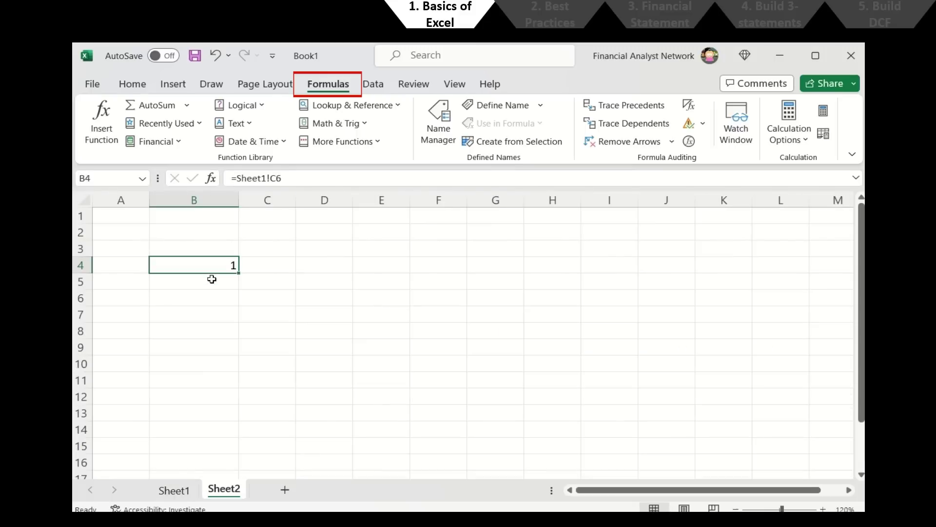
left_click(643, 105)
double_click(273, 245)
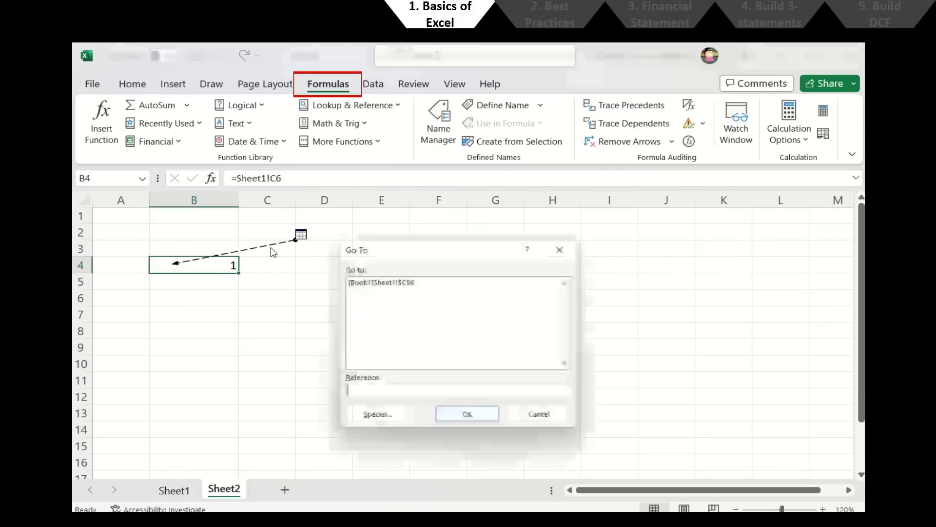
left_click(375, 282)
double_click(375, 281)
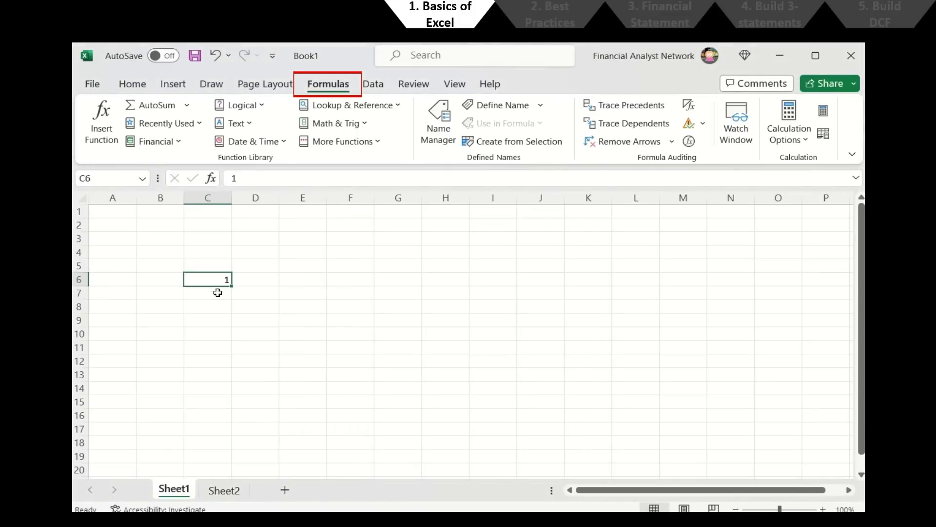
Step: Trace the dependents of cell C6 on Sheet1 and follow the arrow to the dependent cell on Sheet2
left_click(648, 126)
double_click(151, 268)
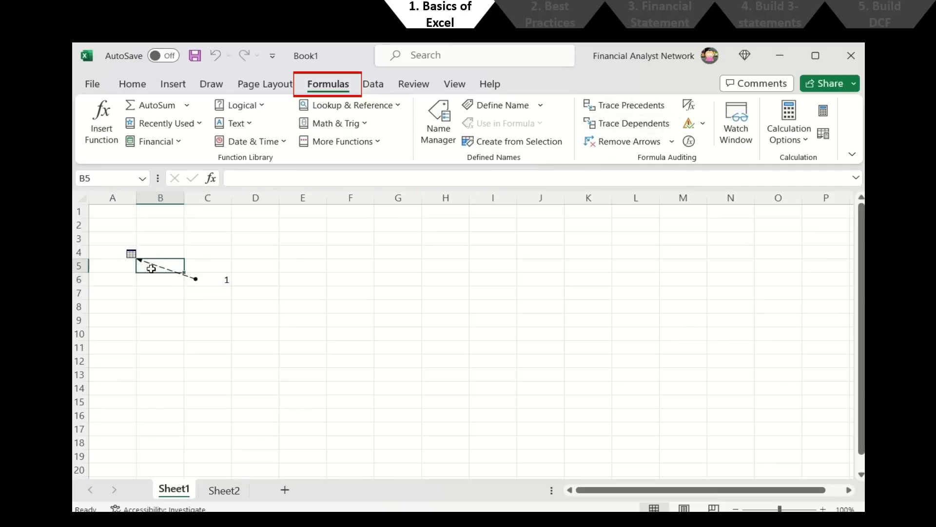
double_click(403, 282)
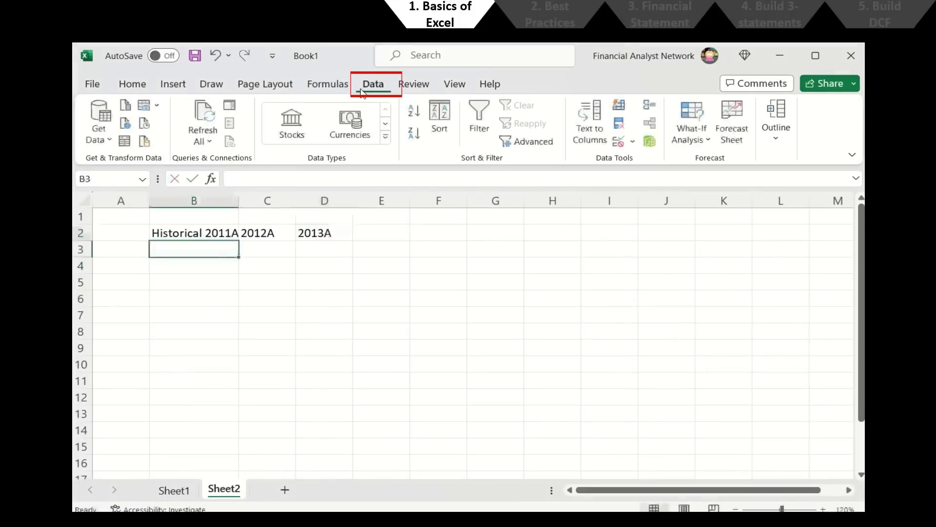
Step: Group columns B to D holding the historical years, and collapse and expand the group
key("ctrl+space")
key("shift+Right")
key("shift+Right")
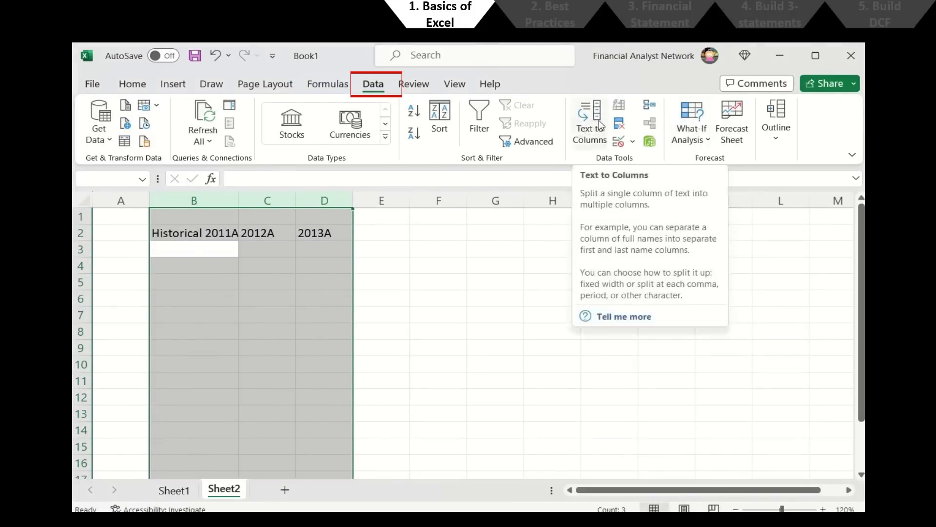
key("alt+a")
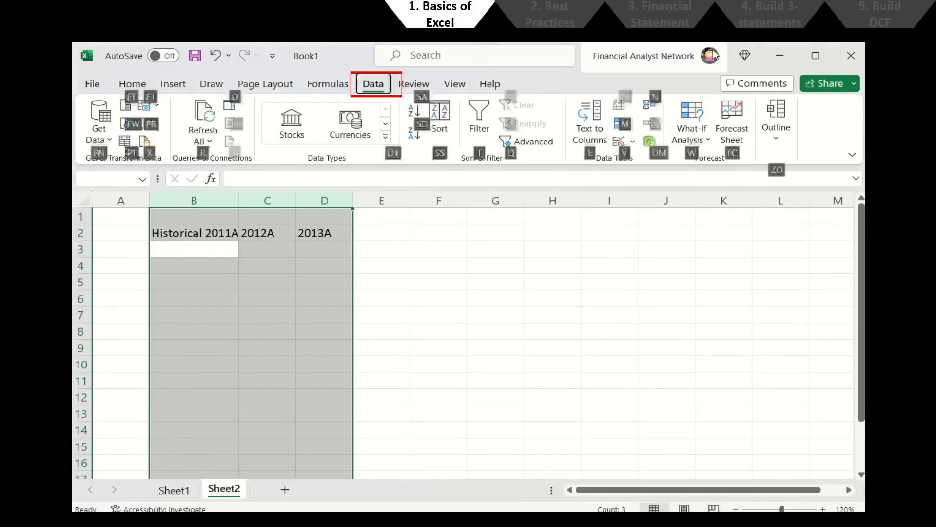
key("j")
key("g")
key("g")
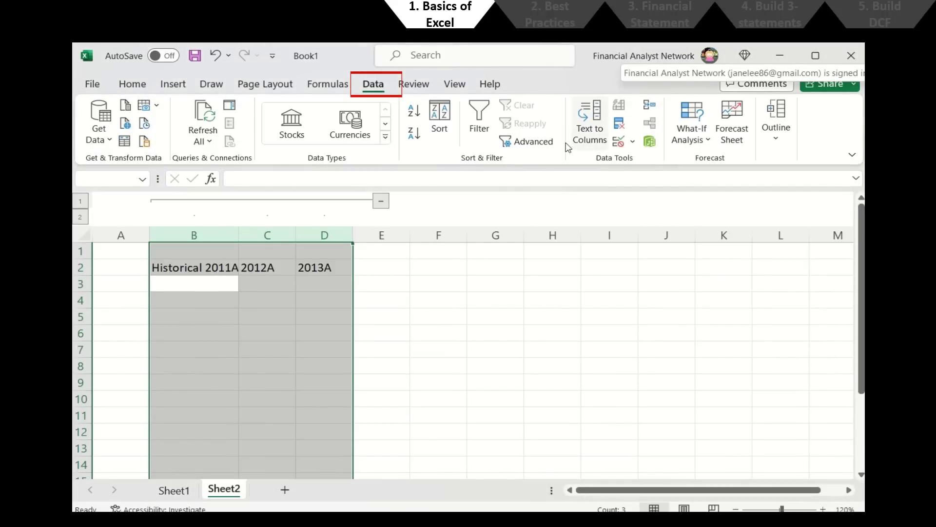
left_click(381, 201)
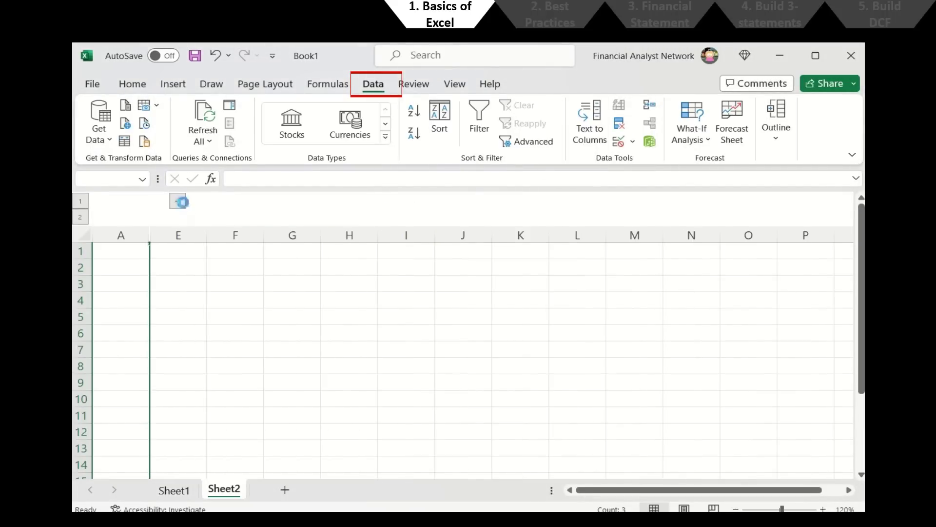
left_click(178, 201)
Step: Enter the text "Alt A G G" in cell G3
left_click(467, 288)
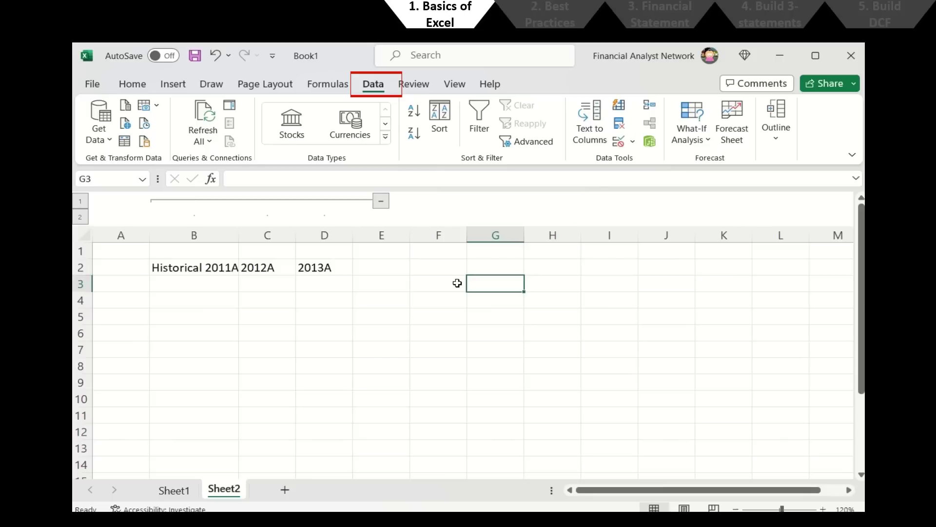
type("Alt A")
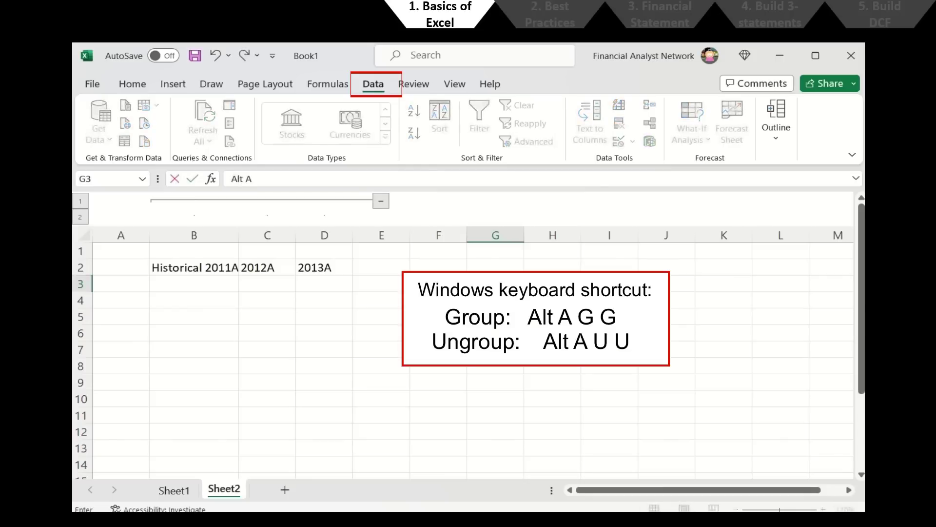
type(" G G")
key("Return")
Step: Group columns B to D once more to add a second outline level, and collapse and expand the group
key("Left")
key("Left")
key("Left")
key("Left")
key("Left")
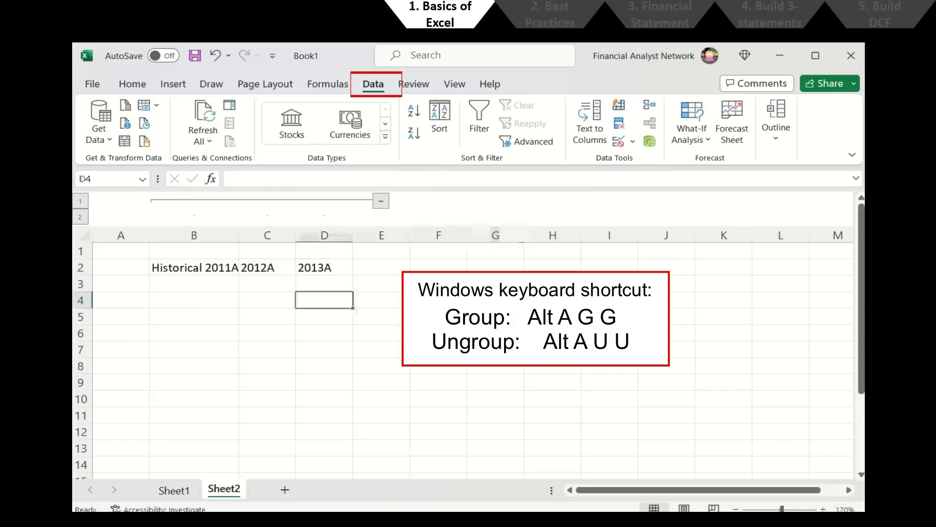
key("ctrl+space")
key("shift+Right")
key("shift+Right")
key("alt+a")
key("g")
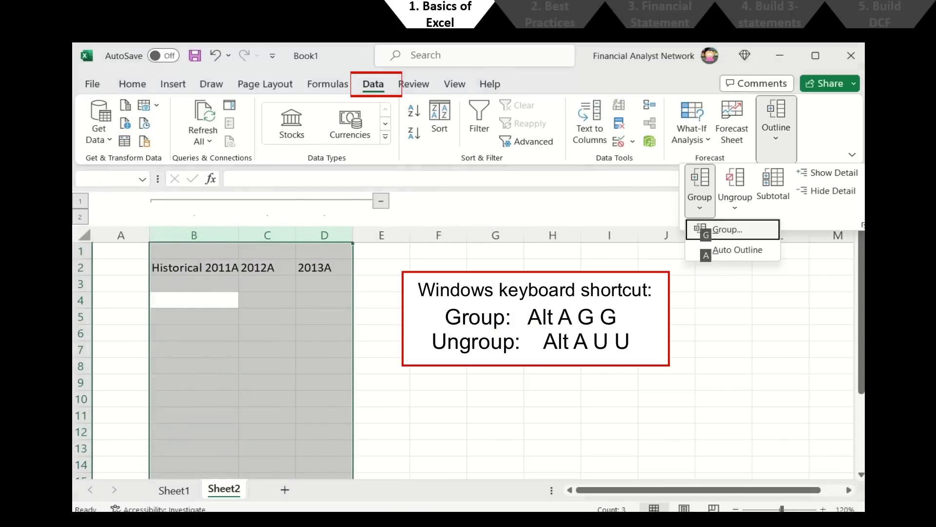
key("g")
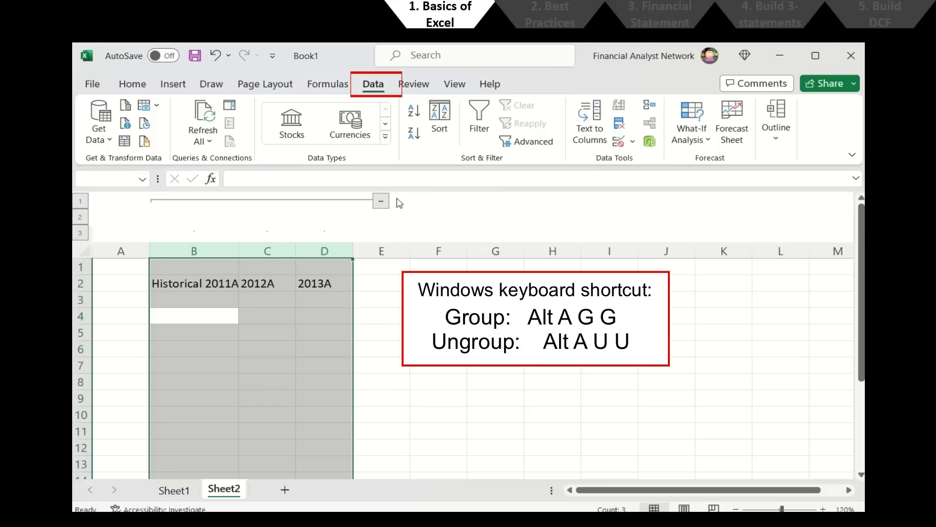
left_click(382, 202)
left_click(184, 207)
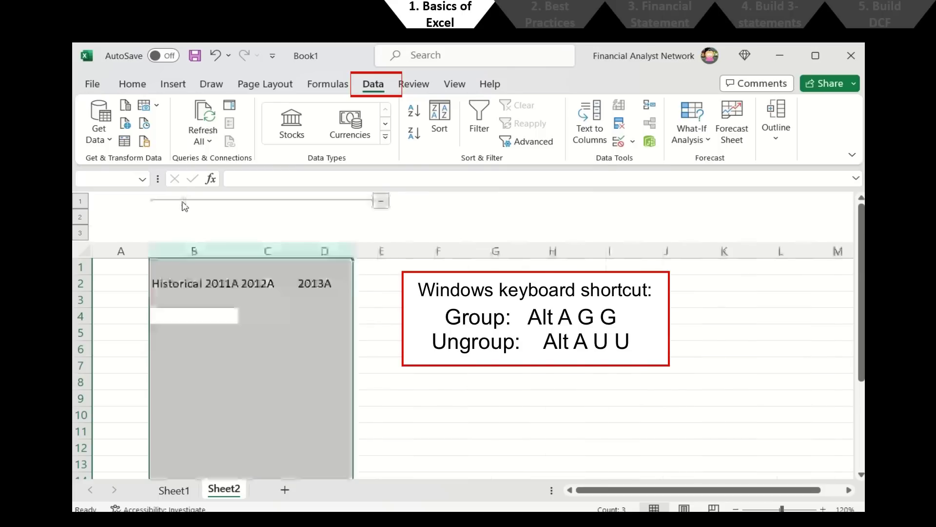
Step: Enter the label "Old" in cell A5
left_click(138, 328)
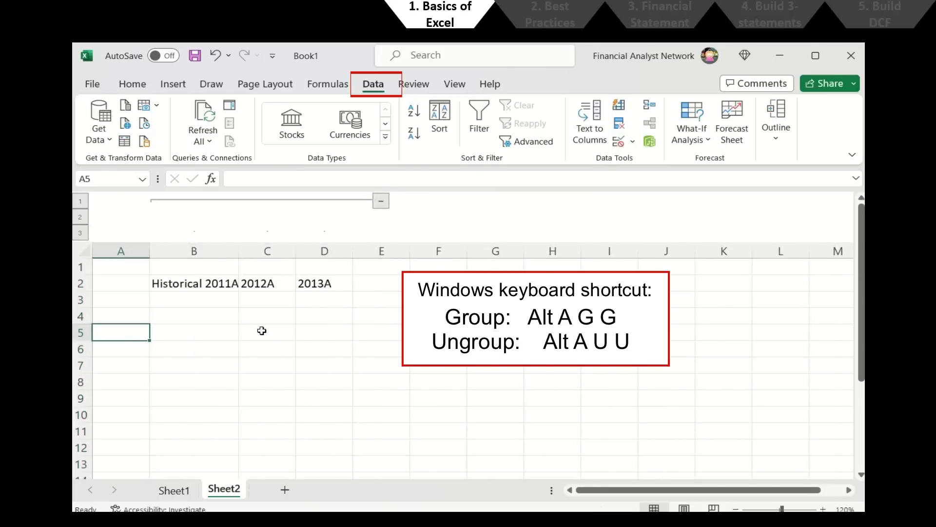
type("Old")
key("Return")
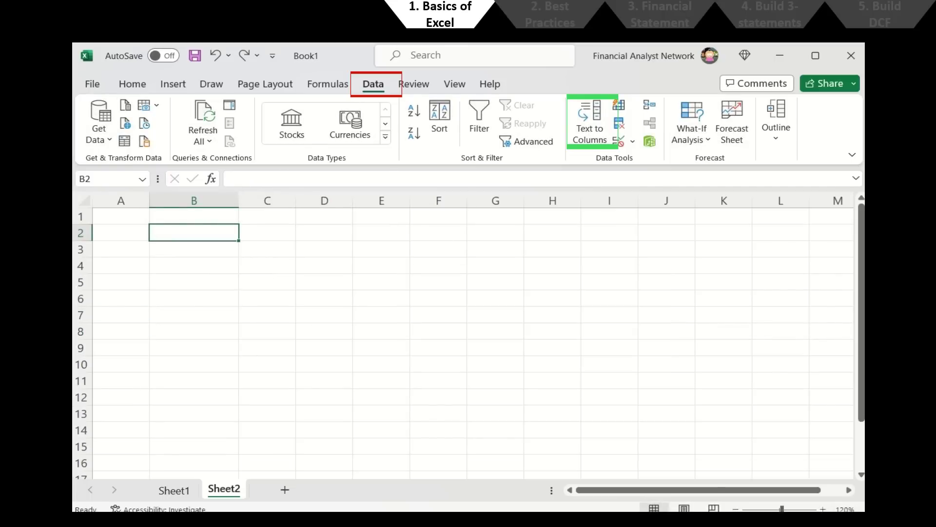
Step: Look through the What-If Analysis options, including Goal Seek and Data Table
left_click(690, 137)
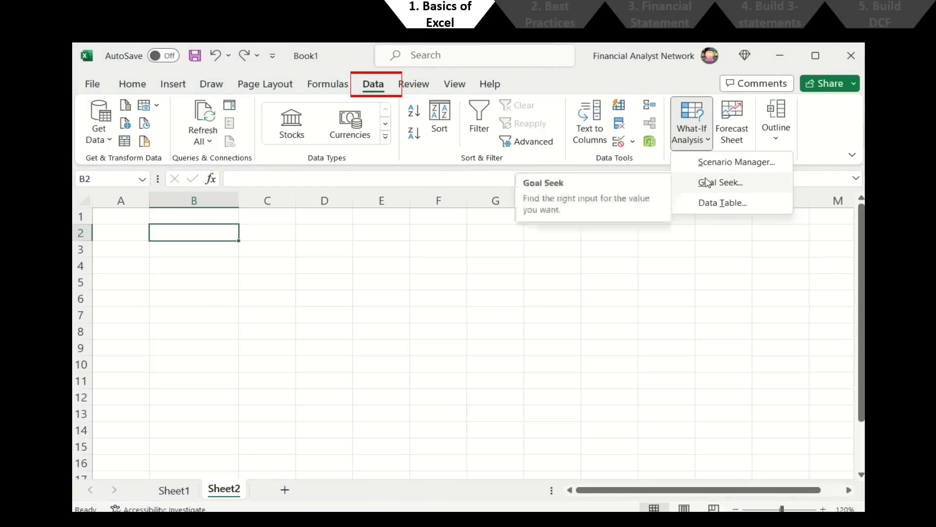
left_click(362, 239)
left_click(420, 86)
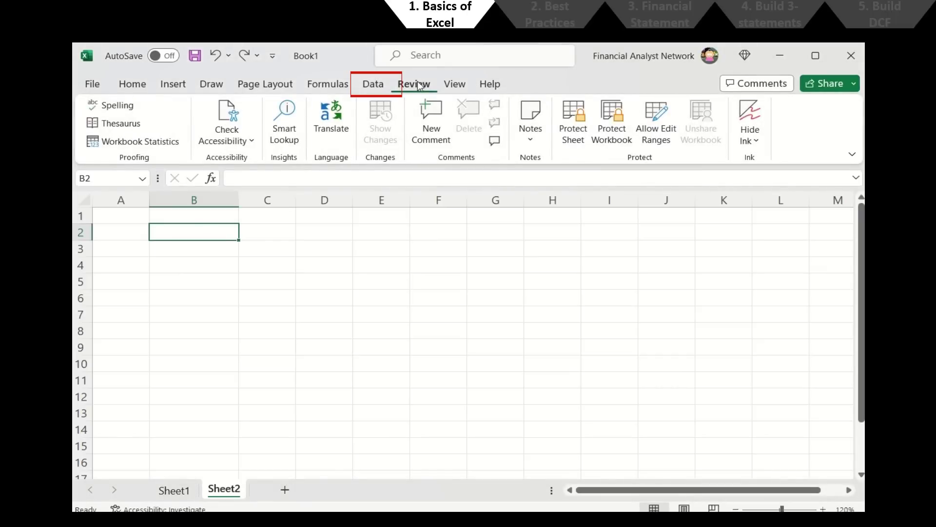
left_click(444, 143)
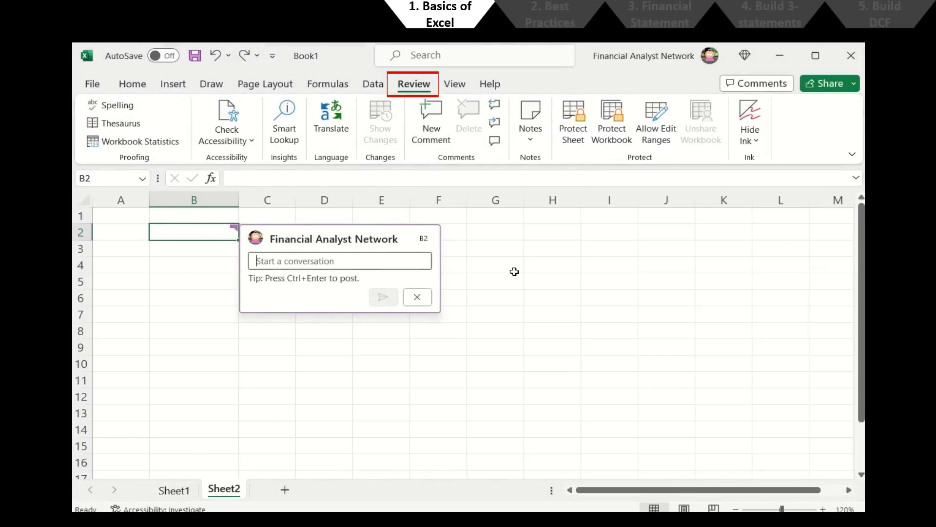
type("@")
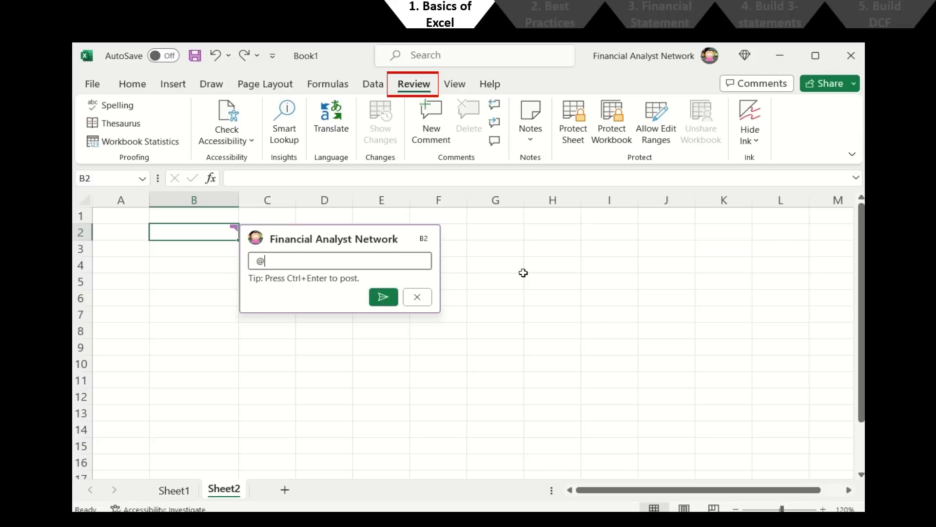
type("Boss, please tak e a look at this")
key("ctrl+Return")
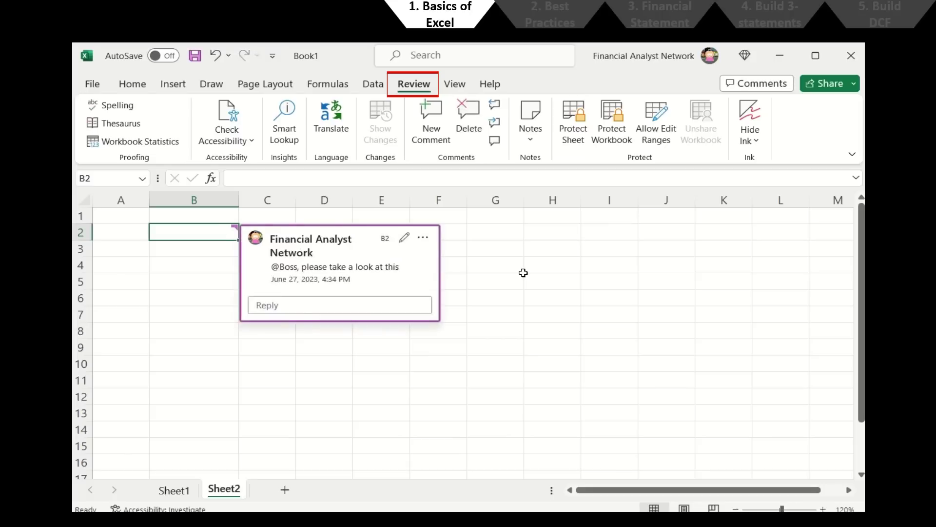
left_click(523, 273)
mouse_move(229, 235)
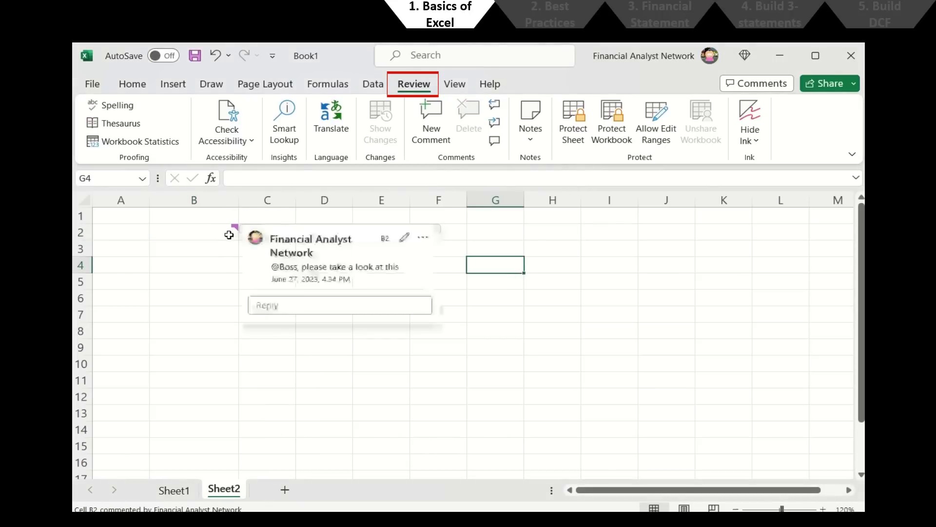
left_click(227, 268)
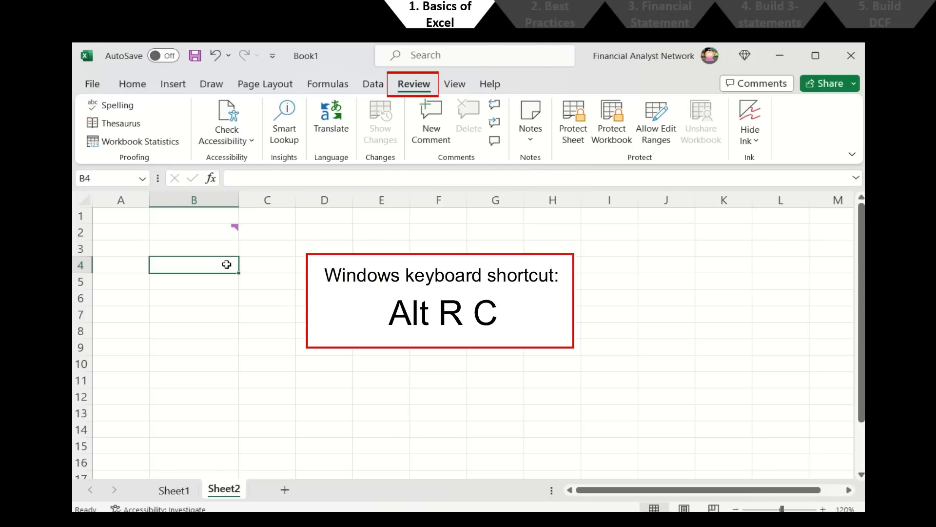
Step: Show the sheet's comments list and add a note to cell B5 reading "Note", "vs" and "Comment" on three lines
left_click(492, 143)
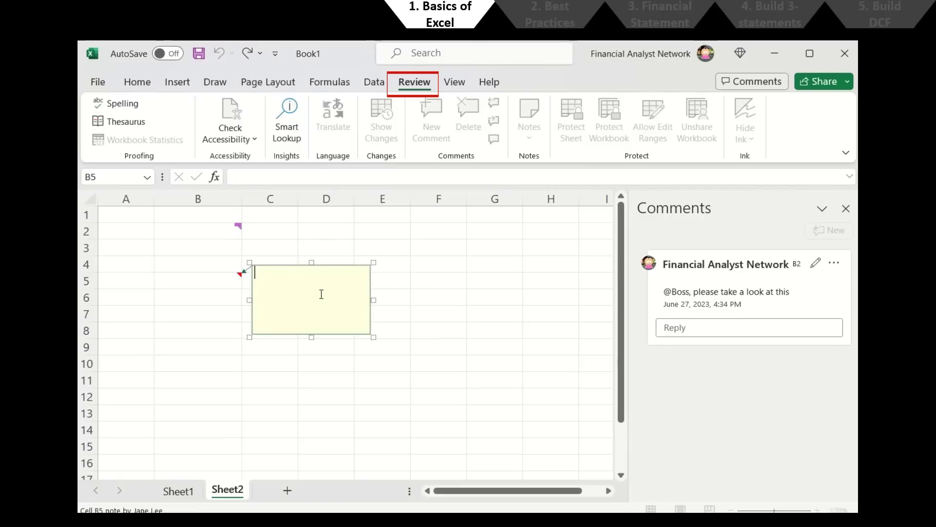
type("Note")
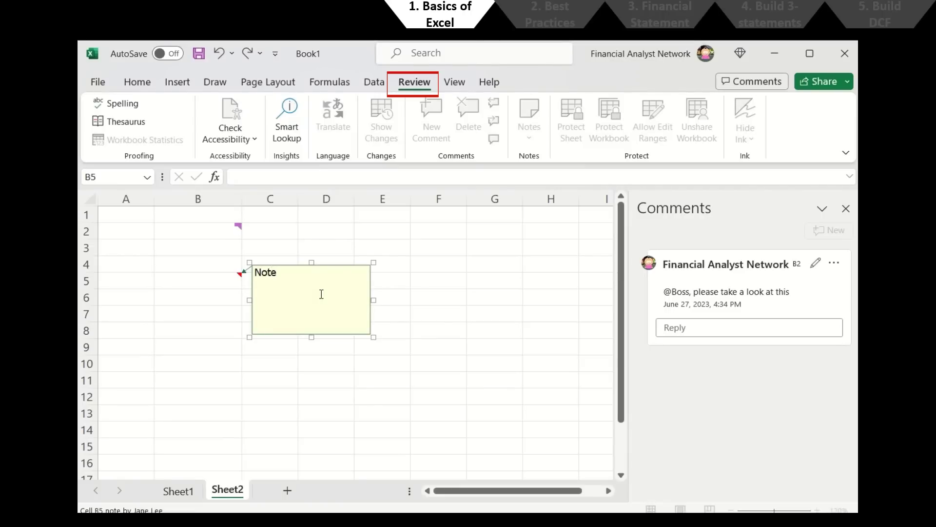
key("Return")
type("vs")
key("Return")
type("COmment")
key("ctrl+shift+Left")
type("Cmo")
key("BackSpace")
key("BackSpace")
type("omment")
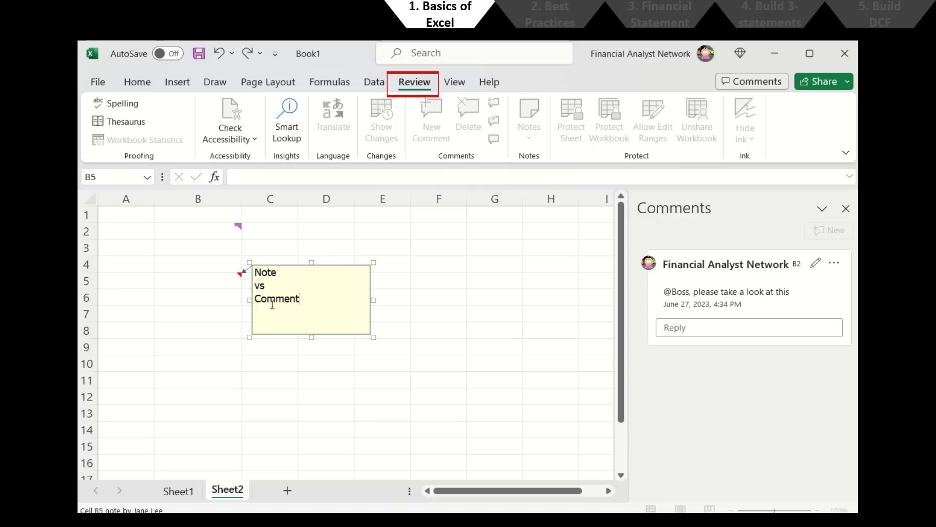
left_click(211, 293)
Step: Compare how the note on cell B5 and the comment on cell B2 are displayed
mouse_move(215, 274)
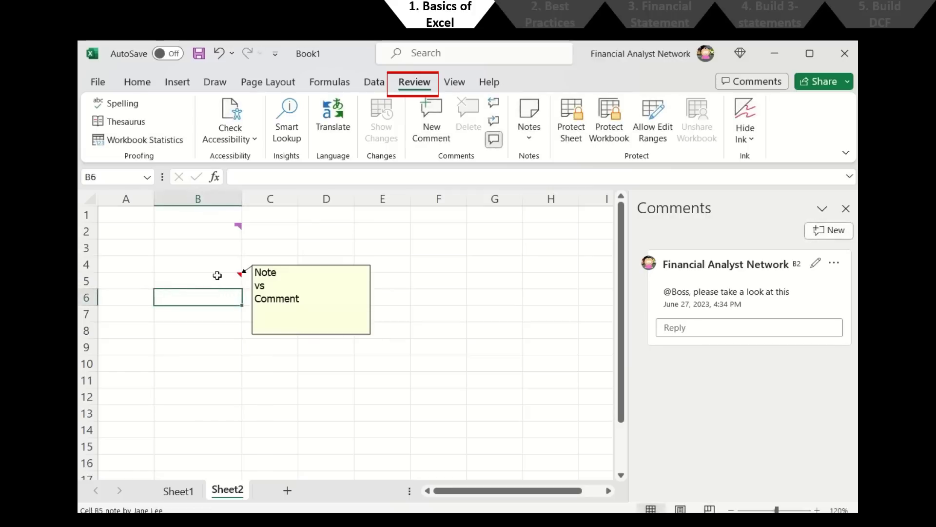
mouse_move(221, 228)
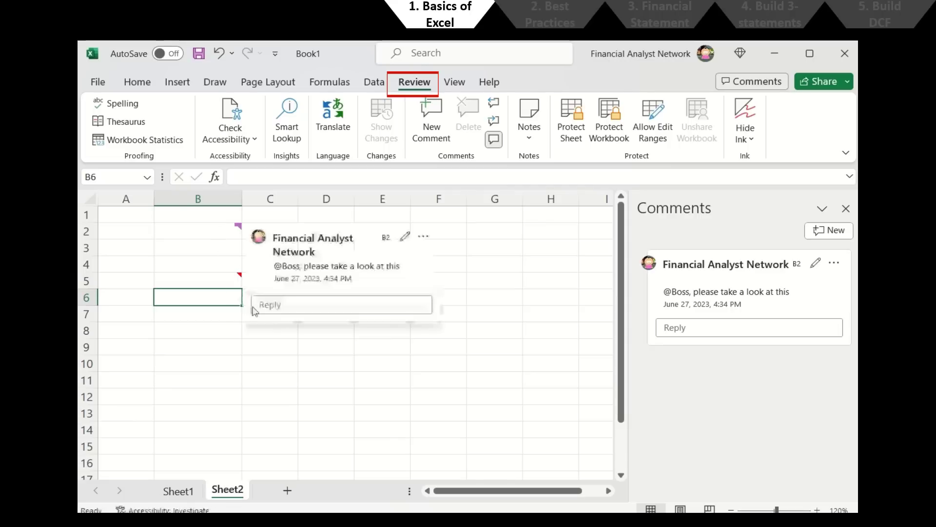
left_click(482, 260)
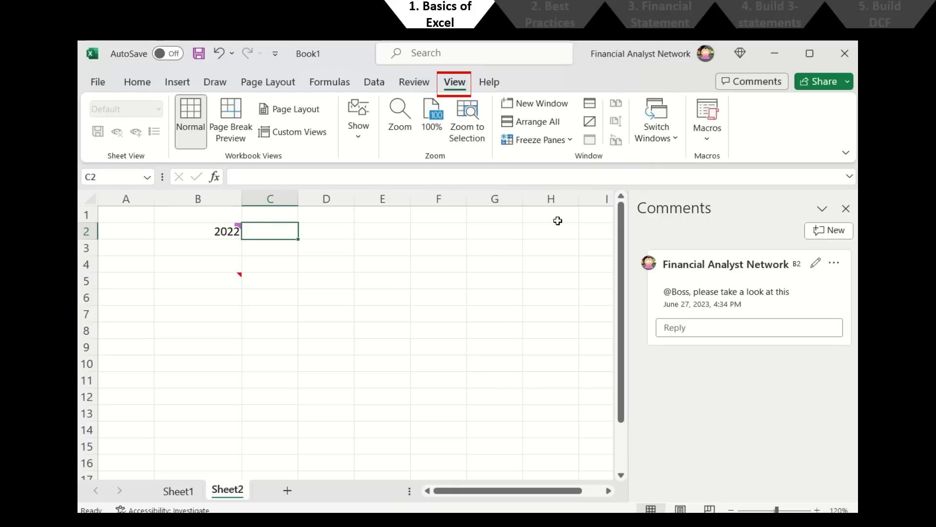
Step: Enter the years 2023, 2024 and 2025 in cells C2 to E2
type("2023")
key("Tab")
type("2024")
key("Tab")
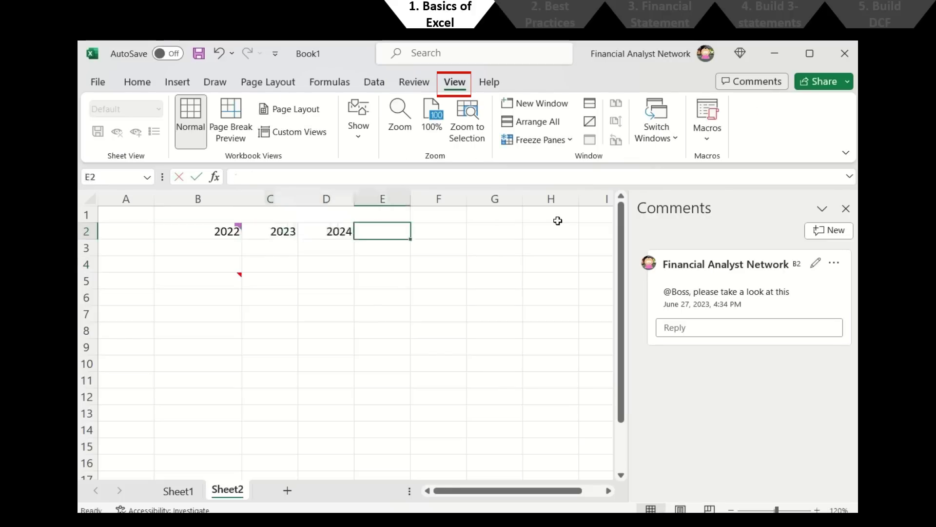
type("2025")
key("Return")
Step: Enter the row labels Revenue, COGS and Gross Profit in cells A3 to A5
key("Left")
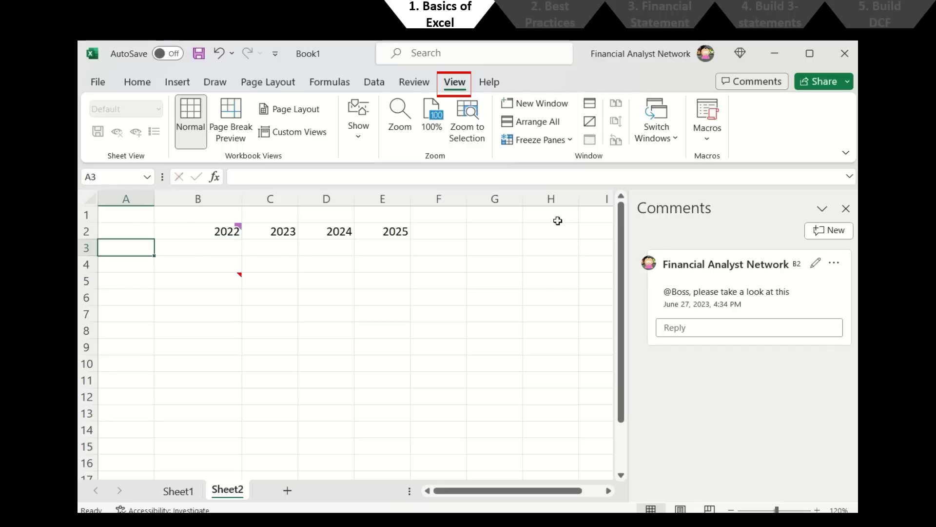
type("Revenue")
key("Return")
type("COGS")
key("Return")
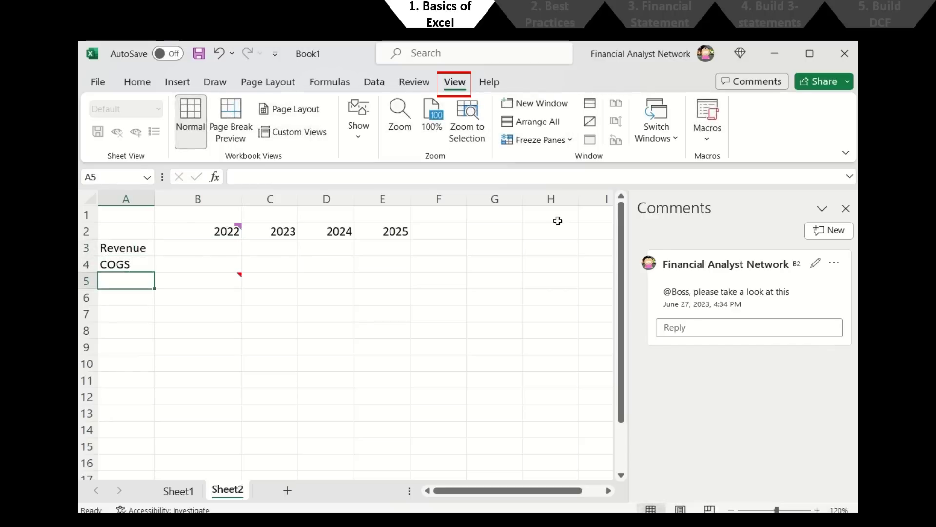
type("Gross Profit")
key("Return")
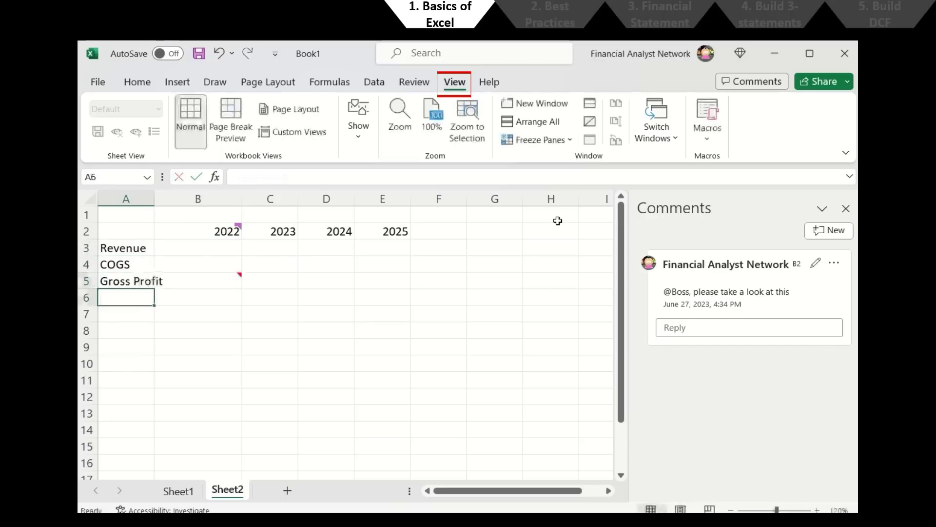
Step: Freeze the panes at cell B3 so the year row and label column stay fixed, and test it by scrolling
key("Up")
key("Up")
key("Up")
key("Right")
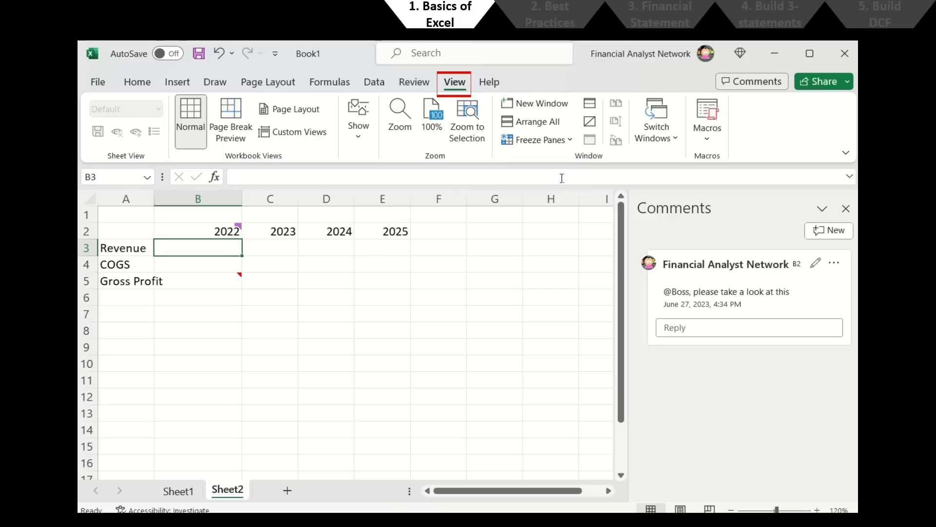
left_click(540, 140)
left_click(555, 161)
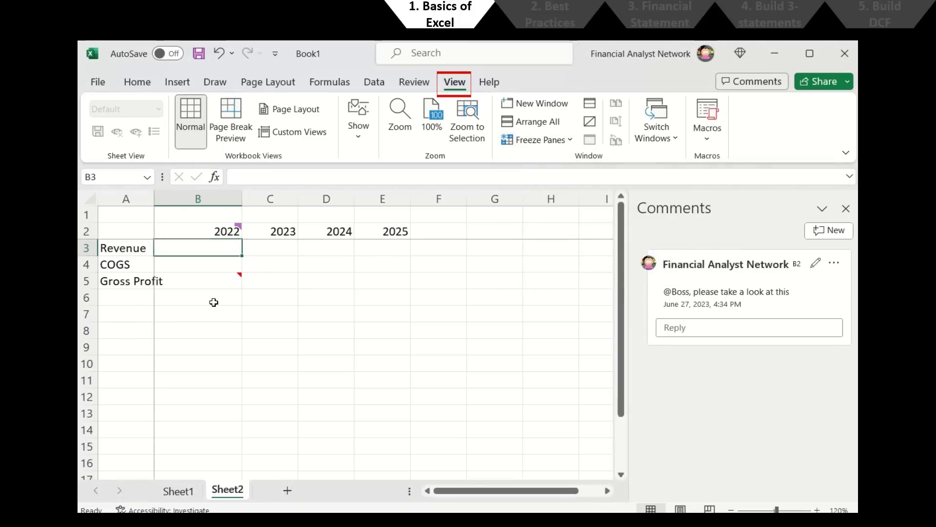
scroll(214, 302, "down", 4)
scroll(213, 302, "up", 4)
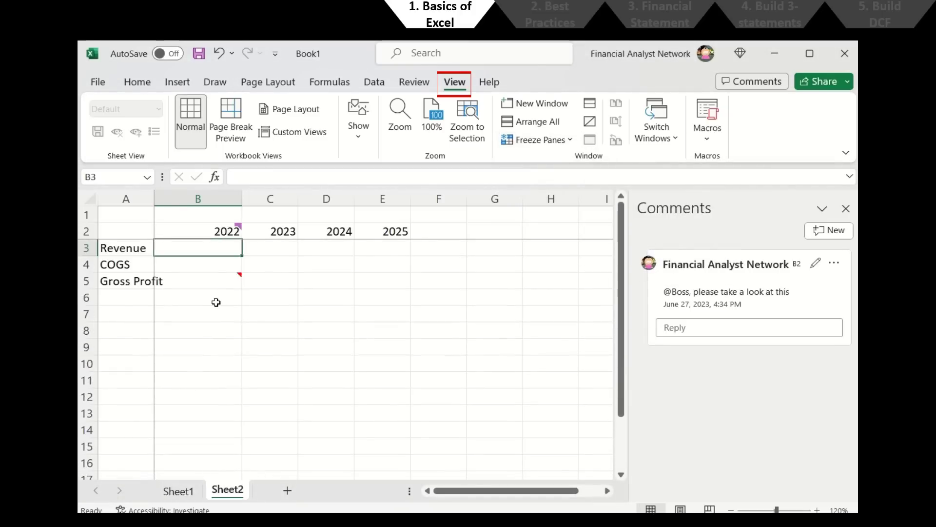
scroll(214, 302, "down", 4)
scroll(216, 303, "up", 4)
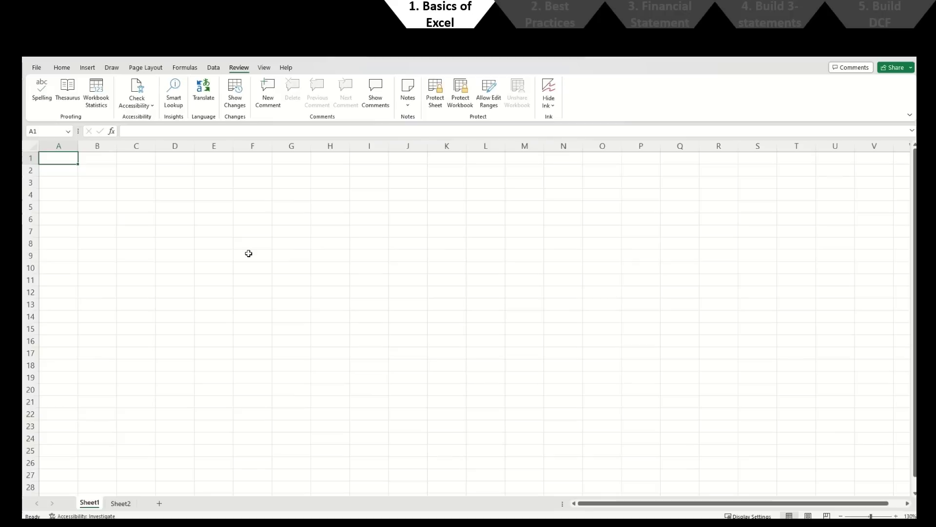
type("=2")
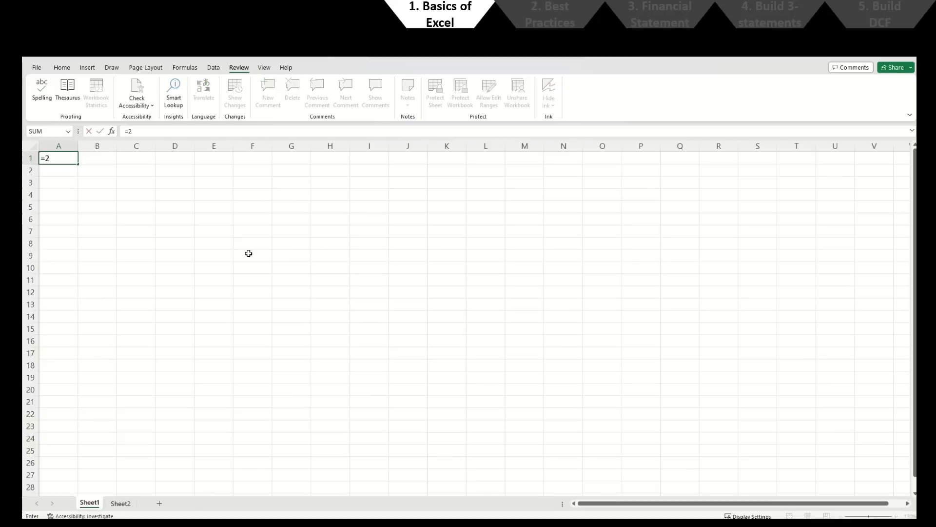
type("+2")
key("Return")
key("Up")
key("Right")
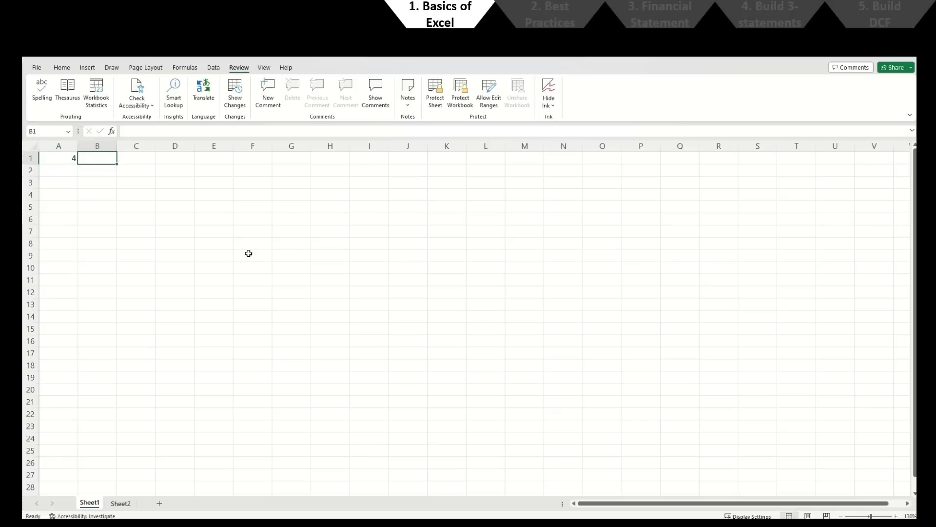
key("ctrl+z")
Step: Enter the formula =2+2 in cell A1 and the plus-sign version +2+2 in cell B1
type("=2")
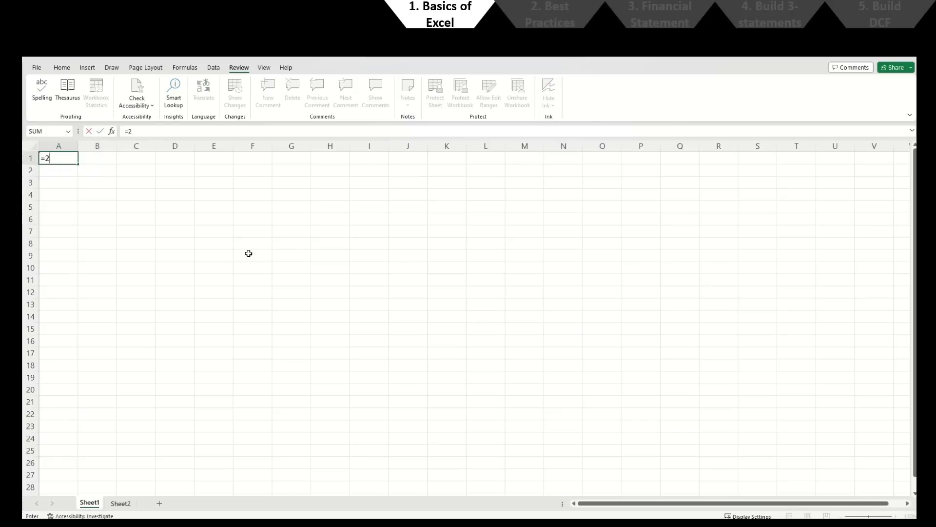
type("+2")
key("Return")
key("Up")
key("Right")
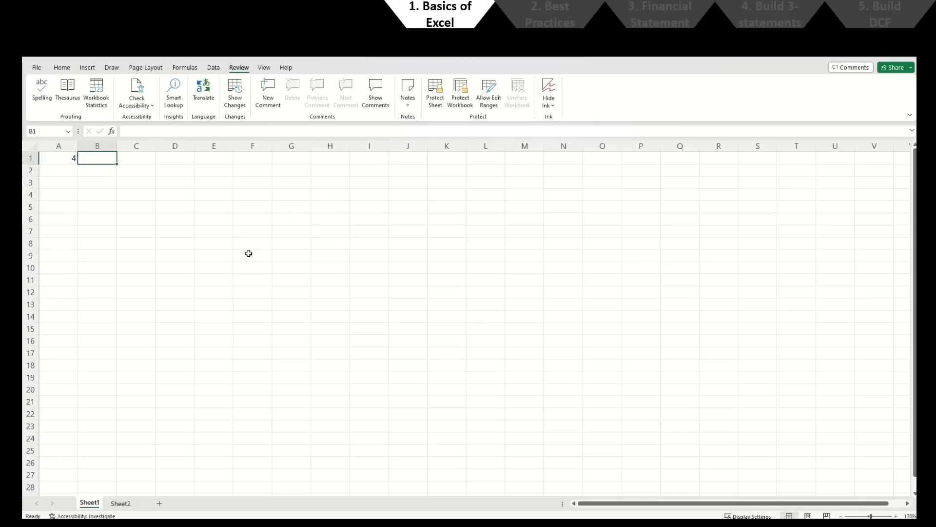
type("+2+2")
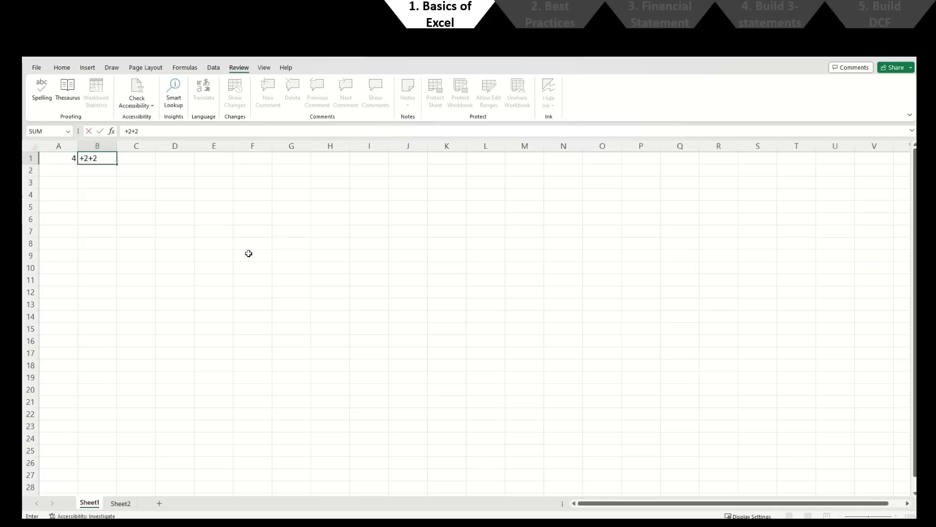
key("Return")
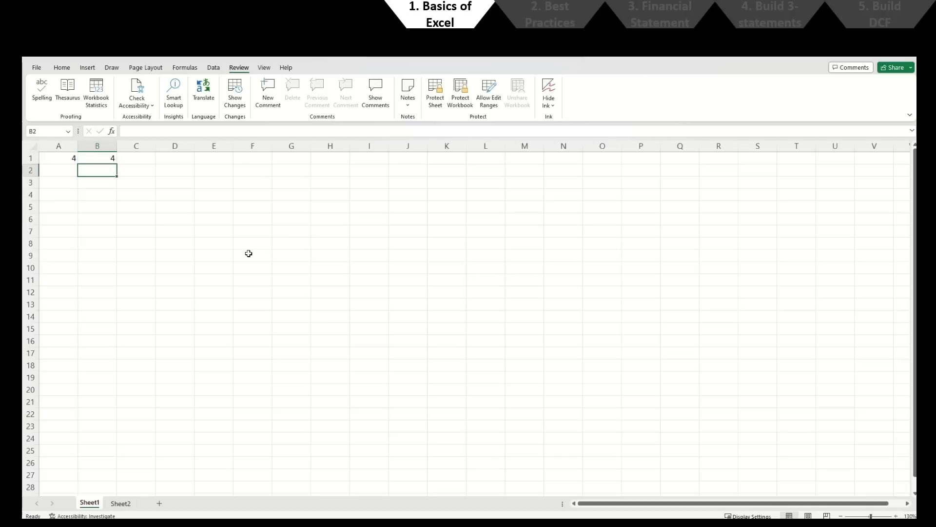
Step: Enter 1 in cell A2 and 3 in A3, and add them in A4 with the formula =A2+A3
key("Left")
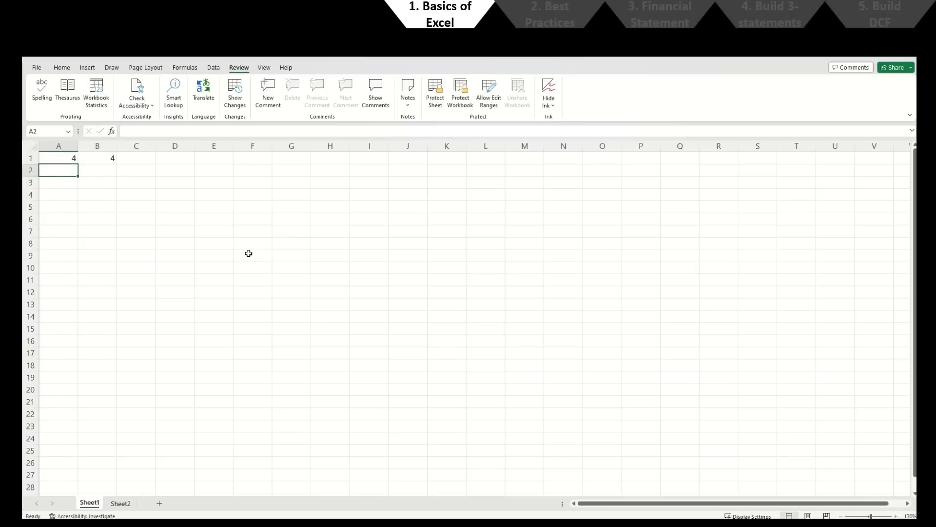
type("1")
key("Return")
type("3")
key("Return")
type("=")
key("Up")
key("Up")
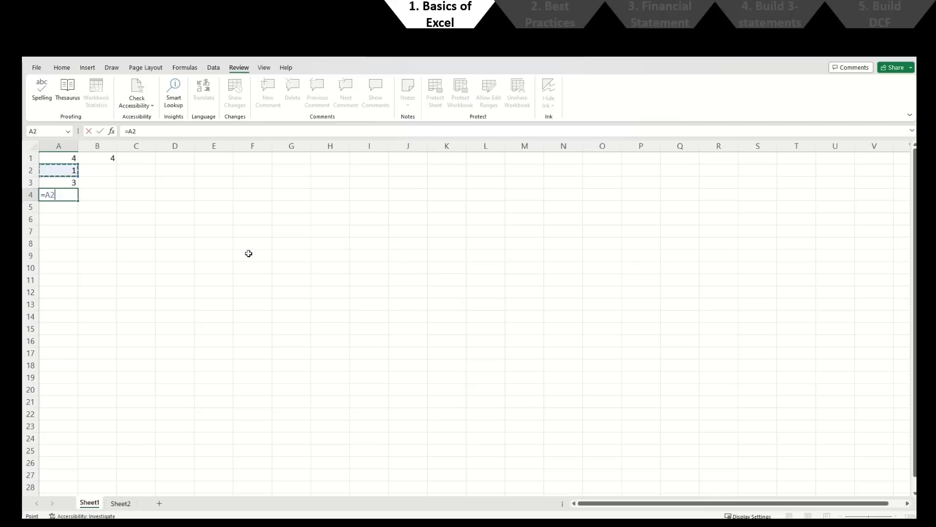
type("+")
key("Up")
key("Return")
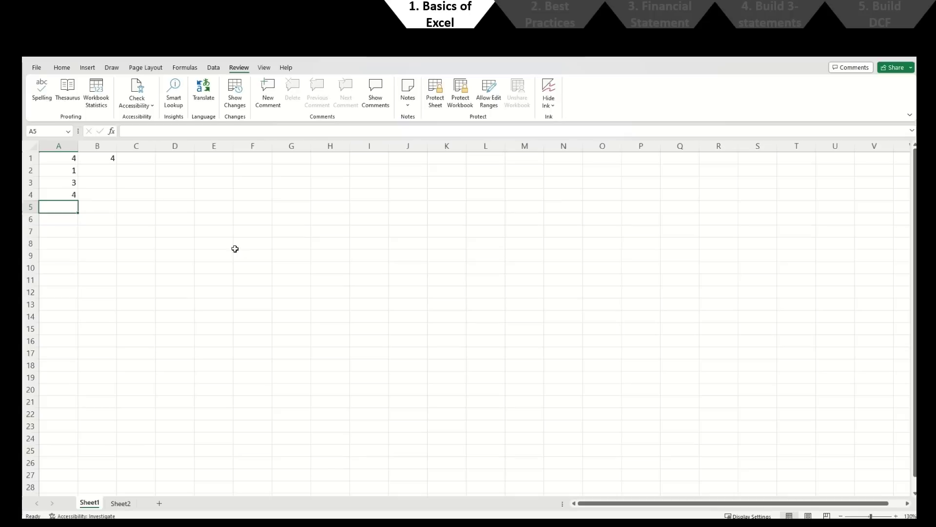
Step: Open cells A4, A3 and A2 in edit mode one after another and leave each without making changes
double_click(72, 194)
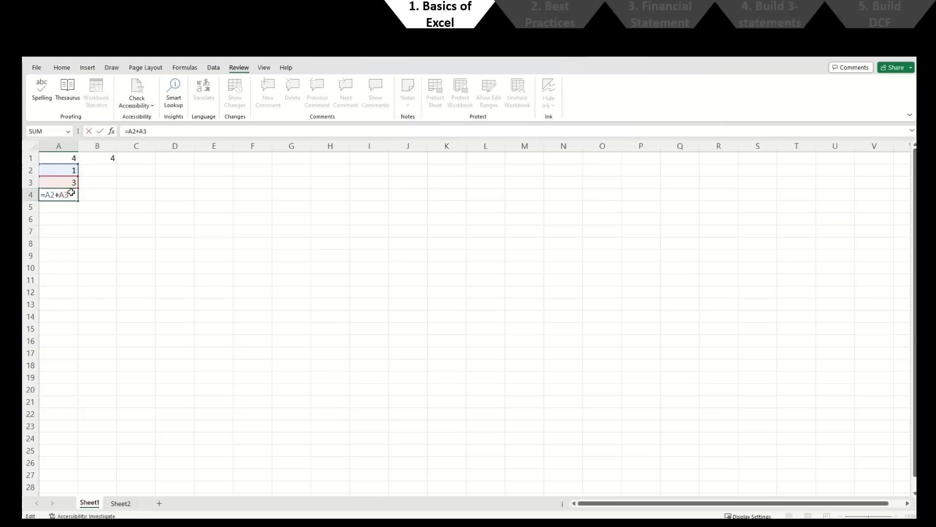
key("Escape")
key("Up")
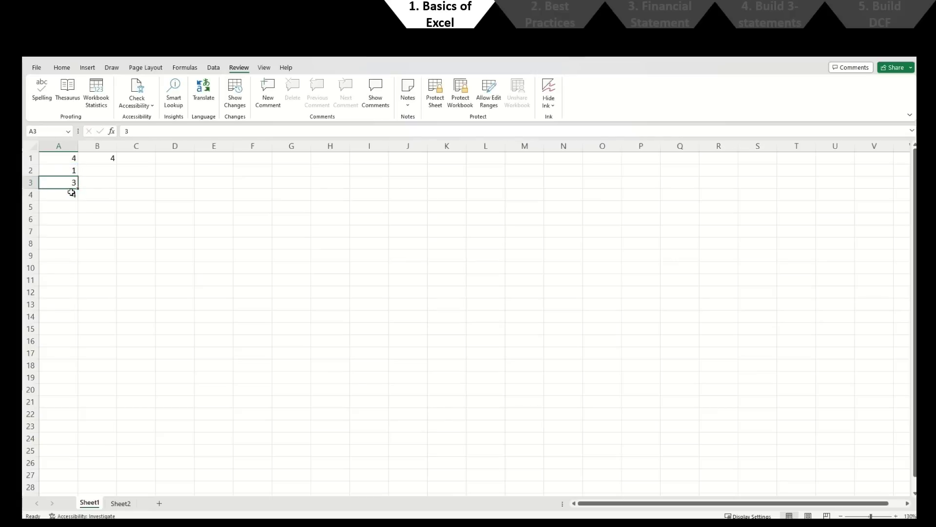
key("F2")
key("Escape")
key("Up")
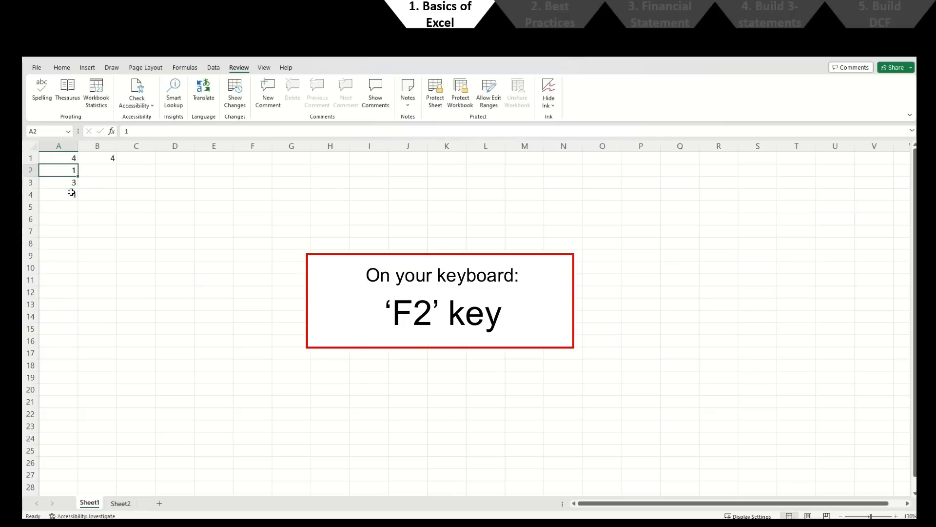
key("F2")
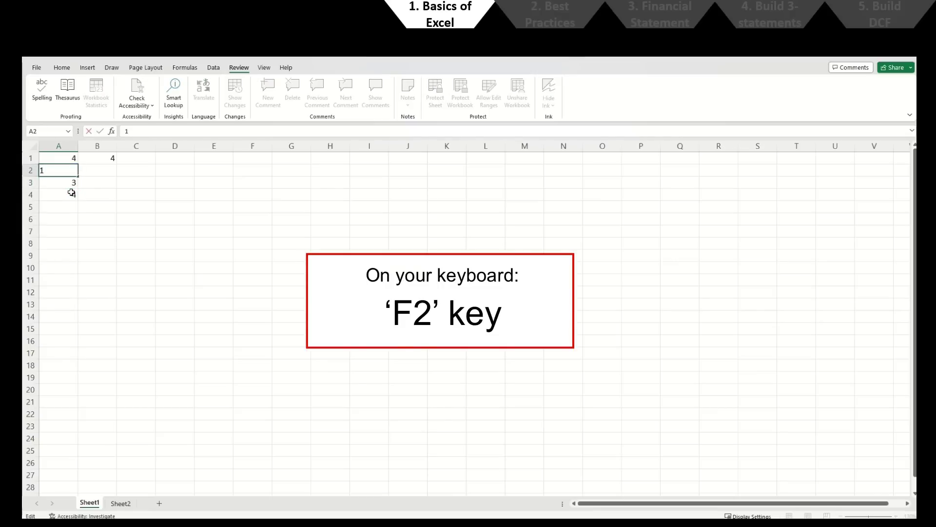
key("Escape")
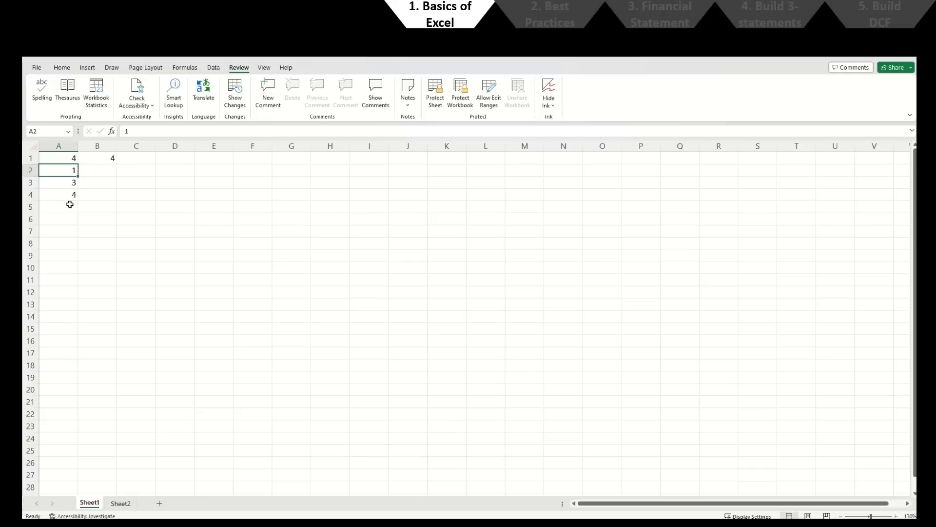
Step: Enter the text "Check that your FN button is not locked!" in cell A6
left_click(71, 219)
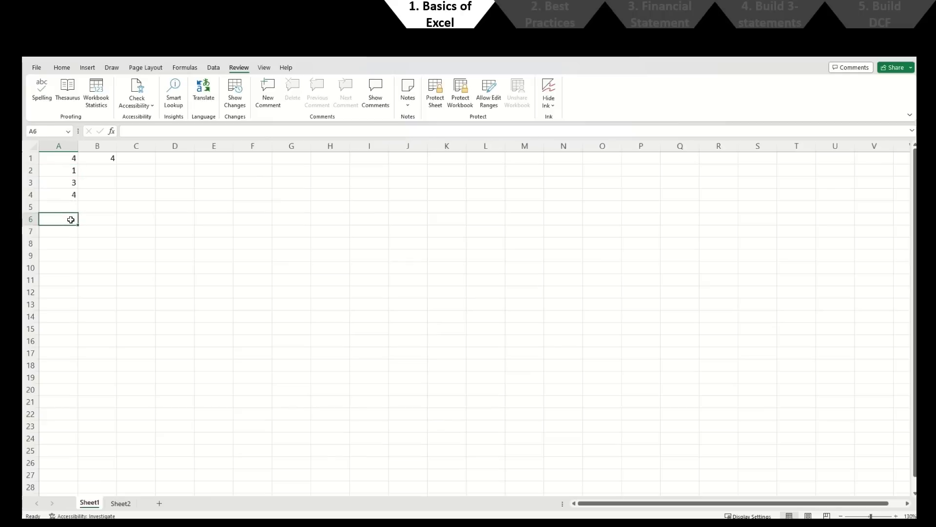
type("Check that y")
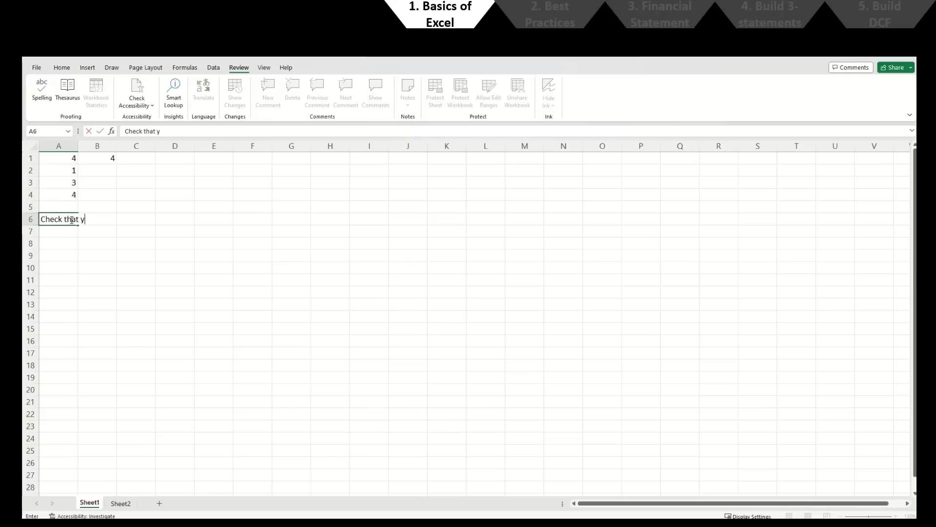
type("our FN button")
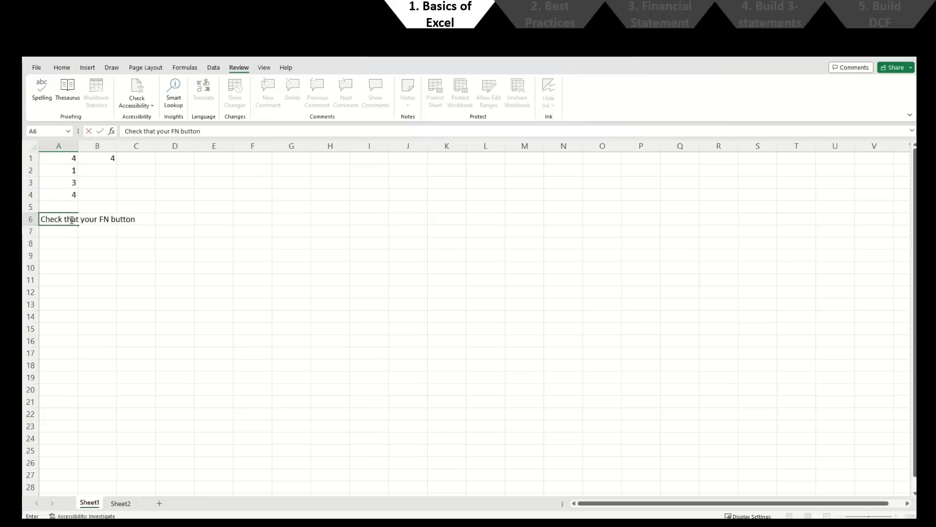
type(" is not loc")
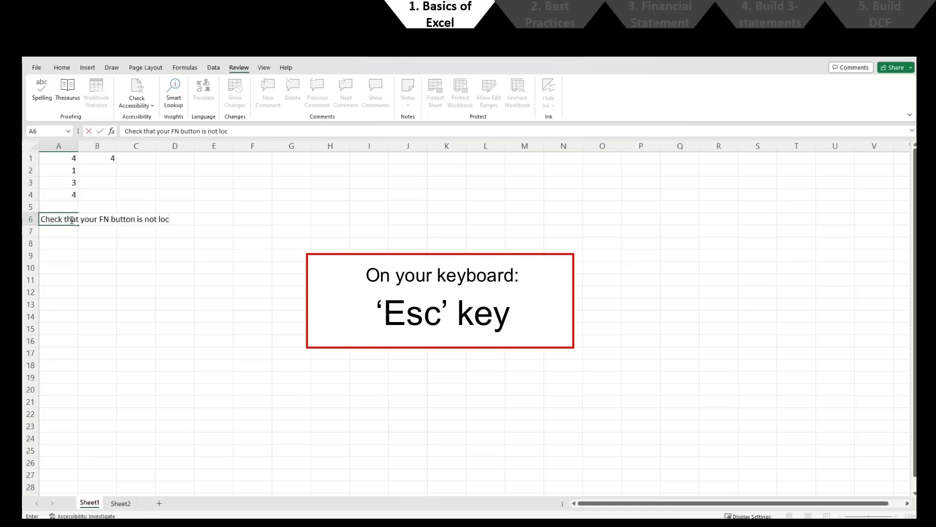
type("ked!")
key("Return")
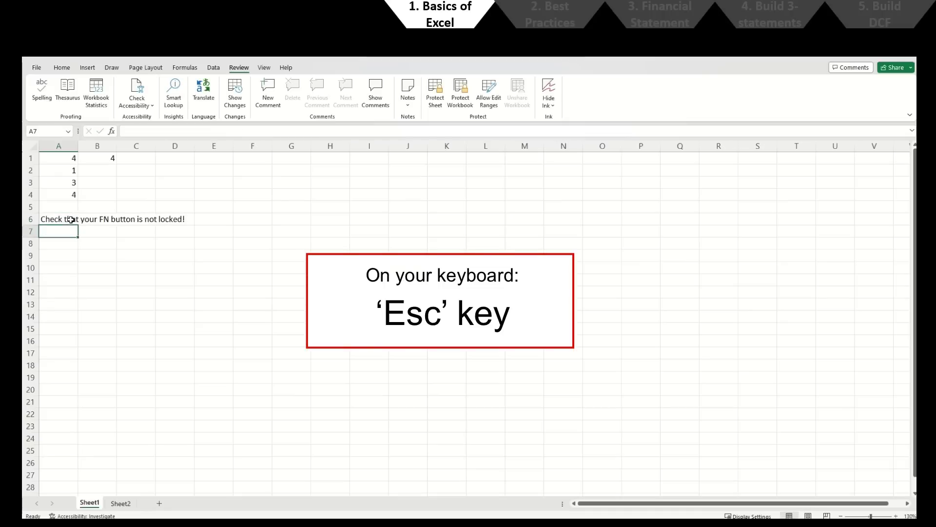
Step: Enter the heading "If F2 key does not open up the cell:" in cell A5, above the FN button reminder
key("Up")
key("Up")
type("If F")
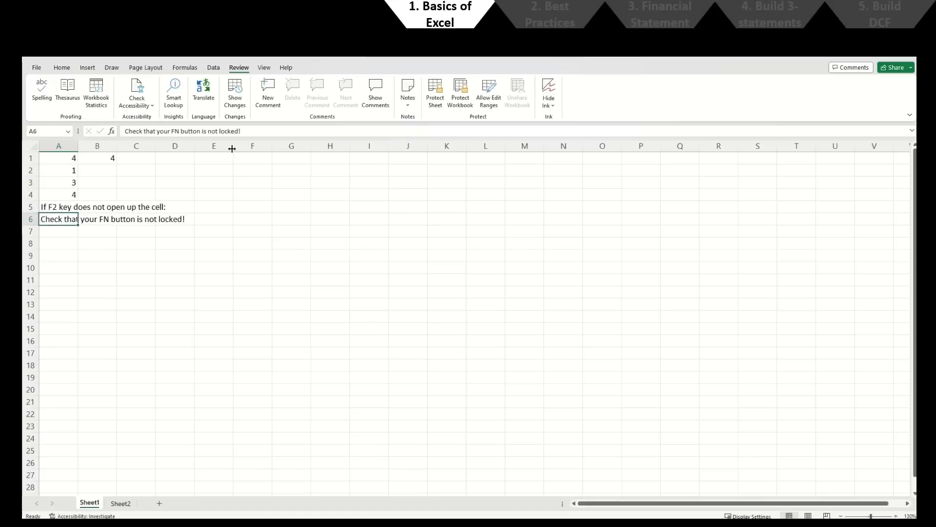
mouse_move(233, 149)
left_mouse_down()
mouse_move(256, 152)
mouse_move(233, 145)
left_mouse_up()
Step: Copy cell A2 and paste it into cell B2 with the regular paste option
left_click(64, 172)
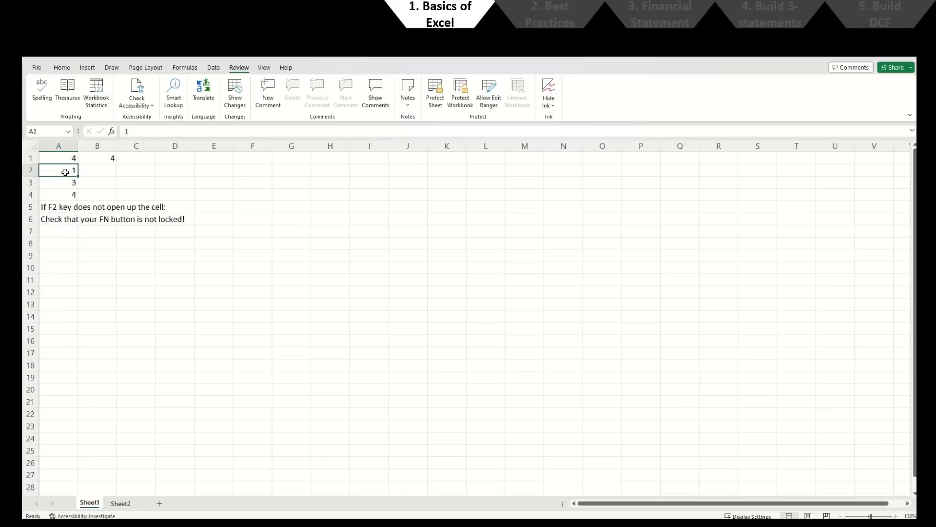
right_click(65, 172)
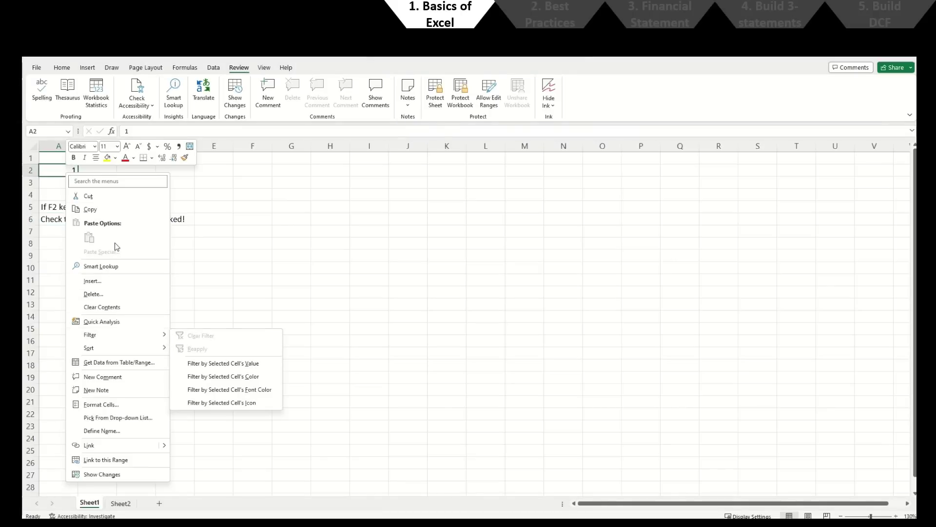
left_click(115, 214)
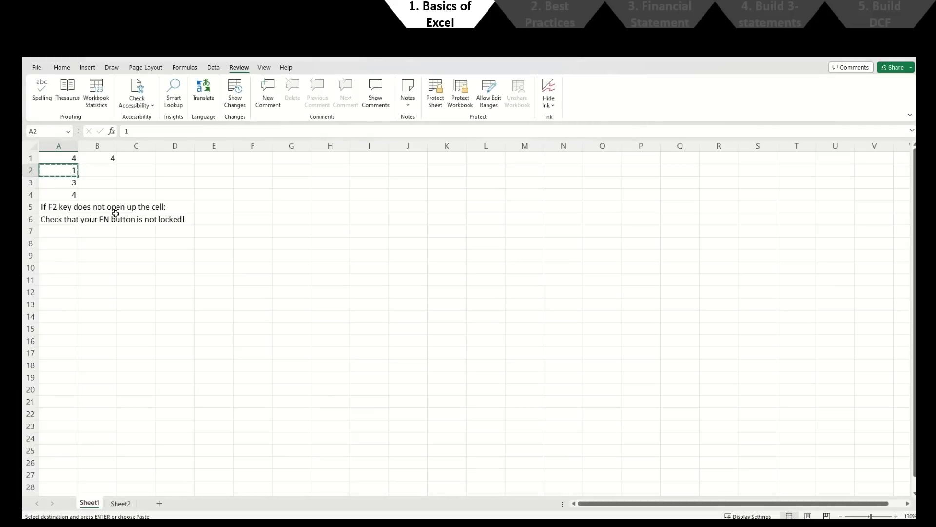
right_click(102, 171)
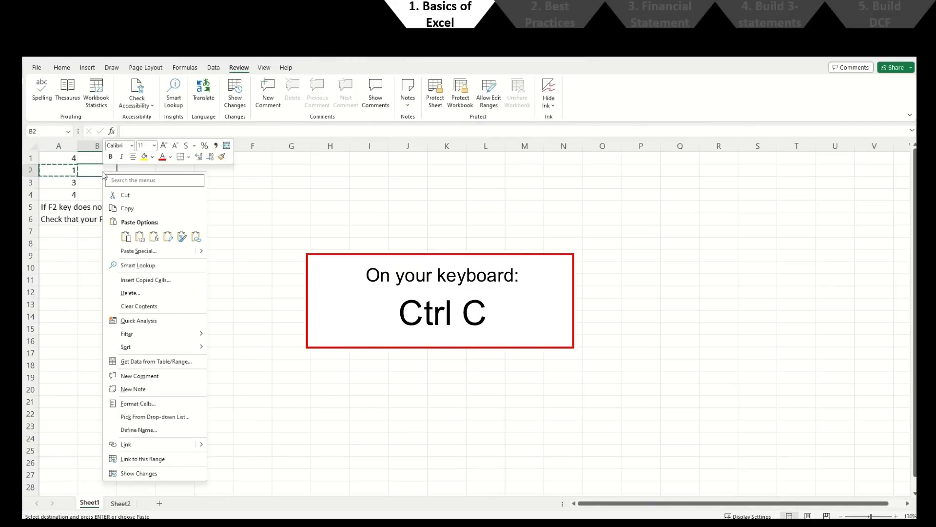
left_click(123, 234)
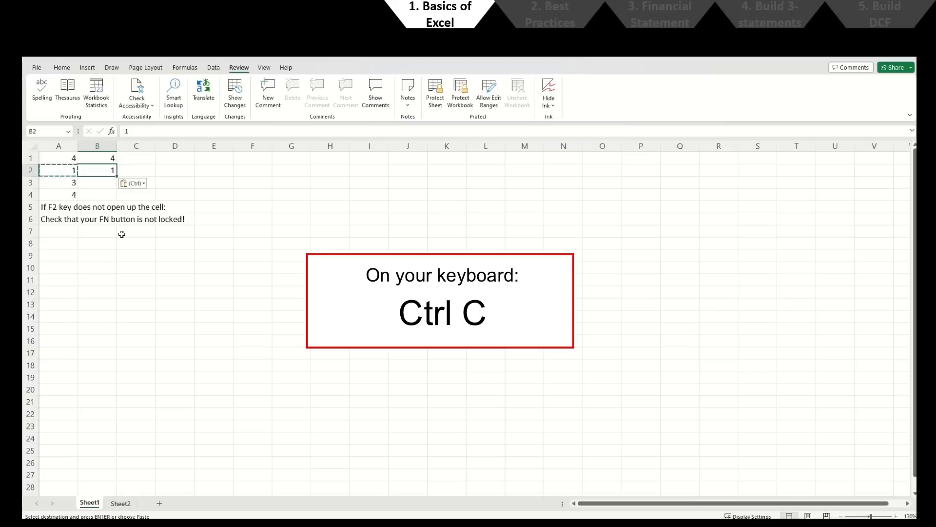
key("Escape")
Step: Copy cell A3 and paste it into cell B3
key("Down")
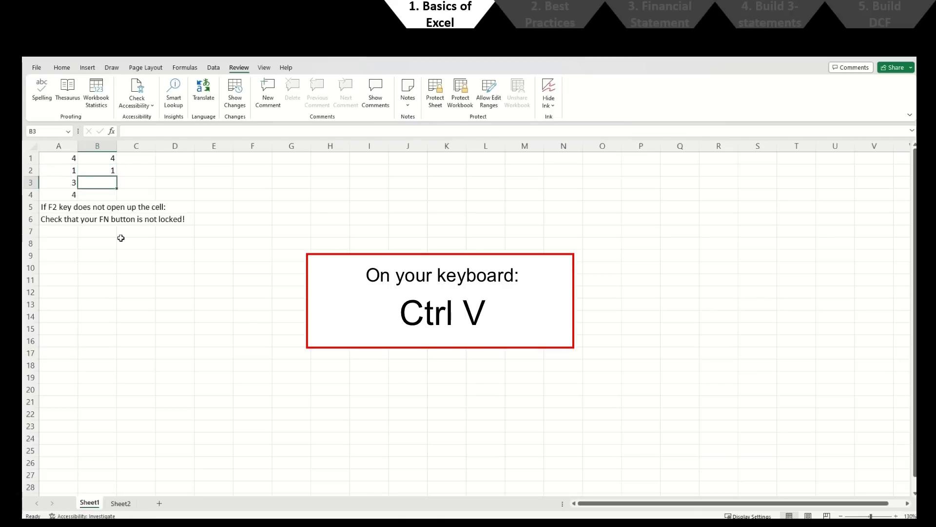
key("Left")
key("ctrl+c")
key("Right")
key("ctrl+v")
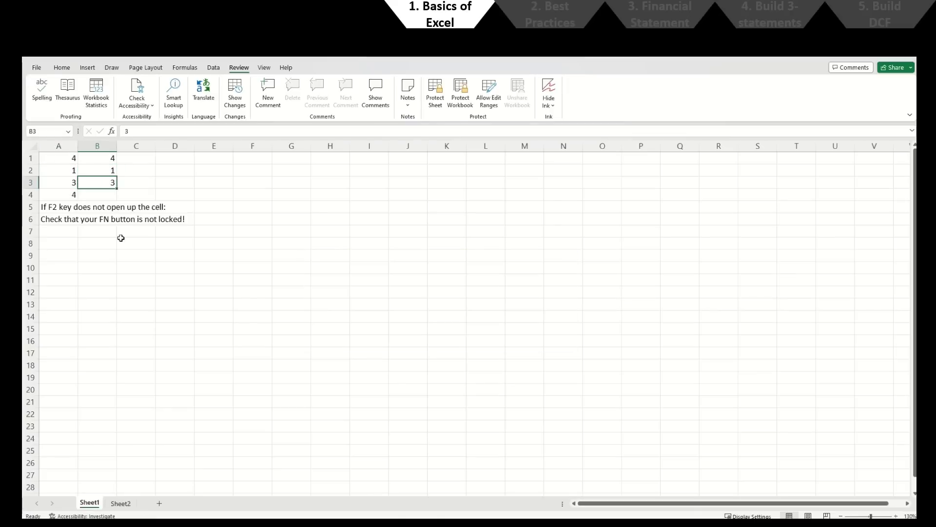
Step: Copy the whole of column A and insert the copied cells at column D
key("Escape")
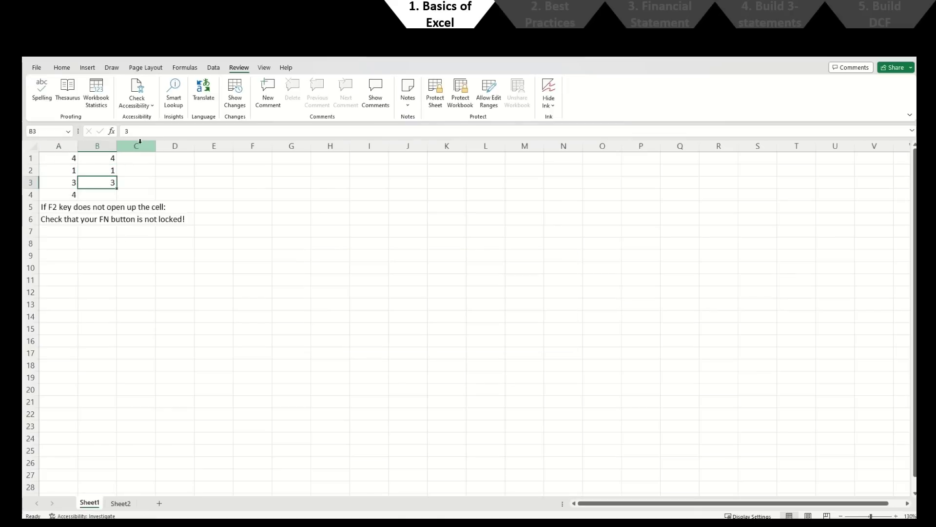
left_click(71, 142)
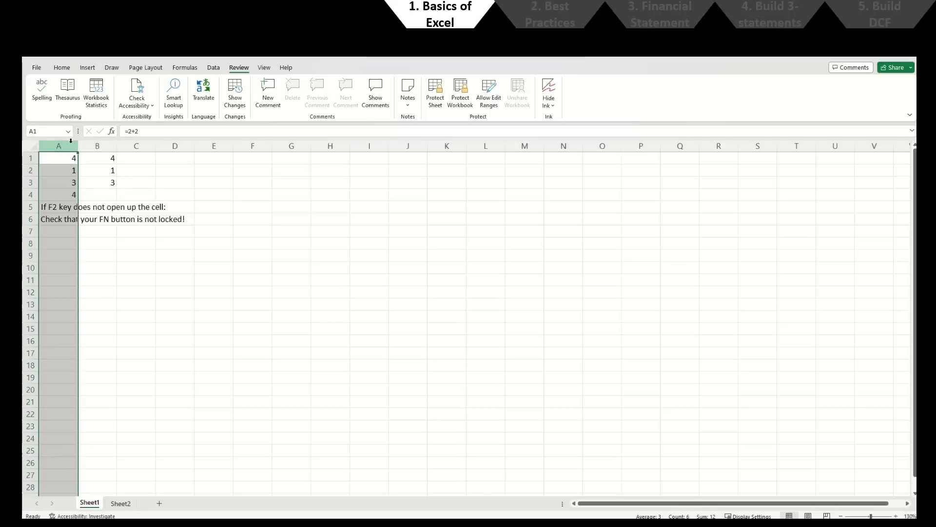
key("ctrl+c")
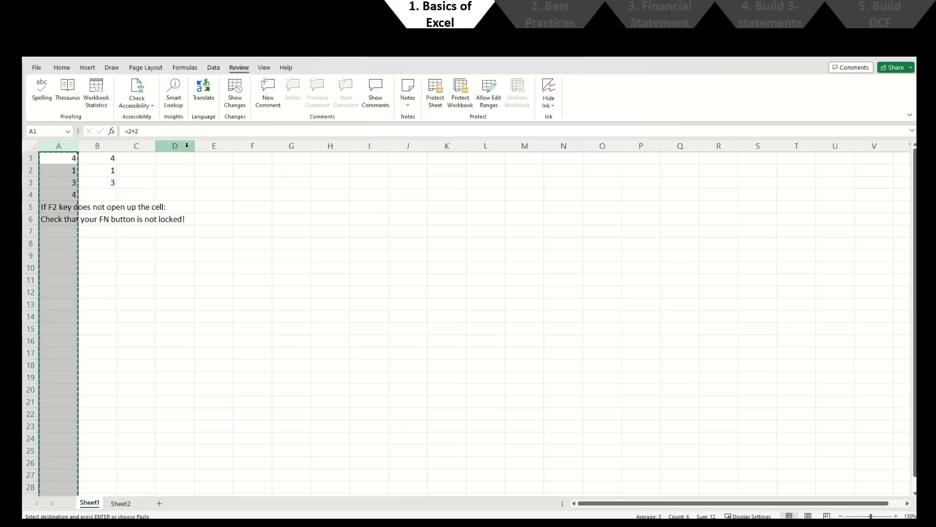
left_click(186, 144)
right_click(188, 145)
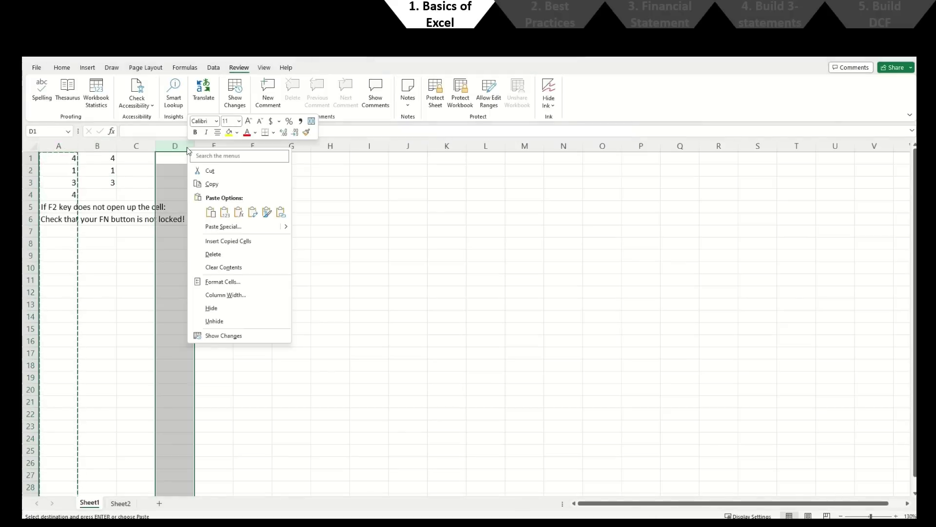
left_click(220, 241)
key("Escape")
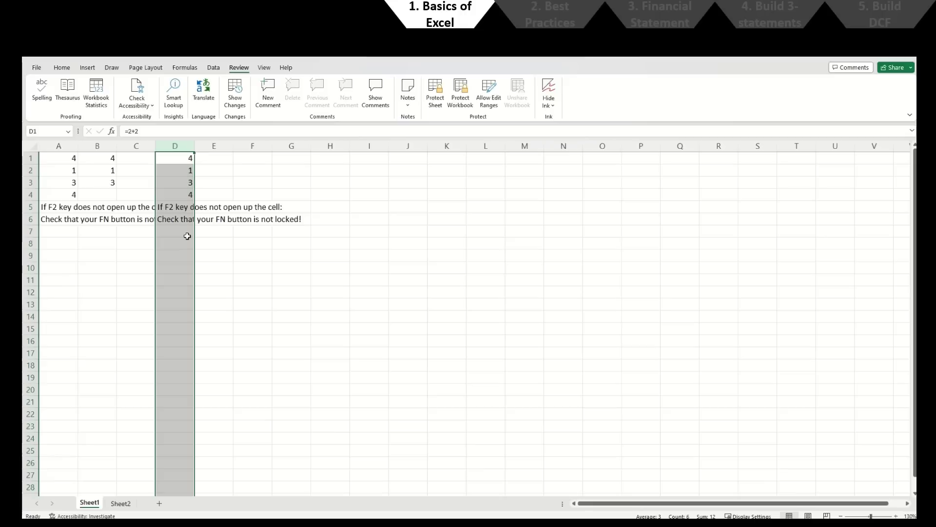
Step: Copy the whole of row 3 and paste it into row 8
left_click(28, 182)
key("ctrl+c")
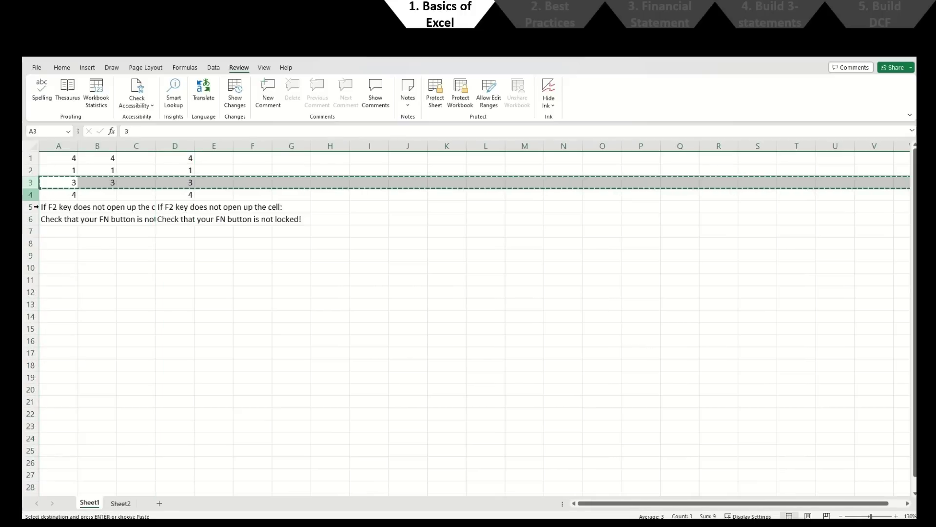
left_click(30, 243)
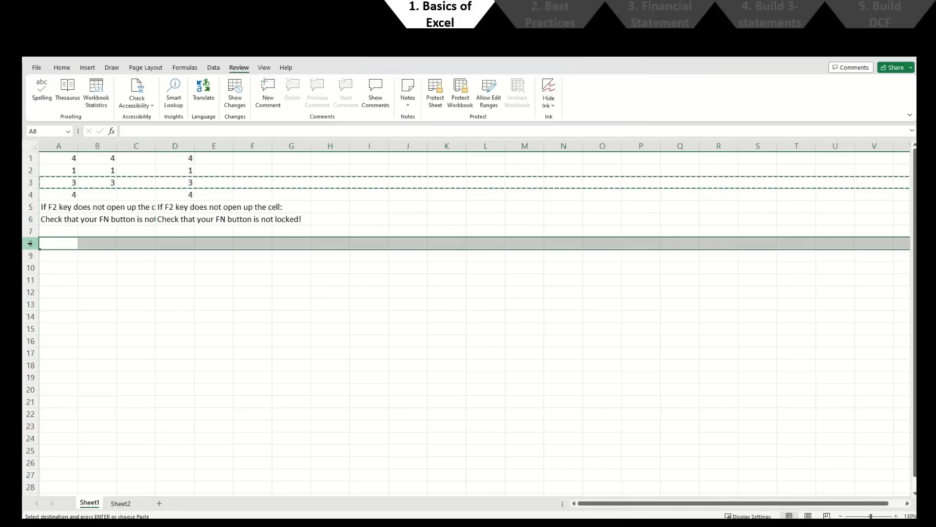
key("ctrl+v")
key("Escape")
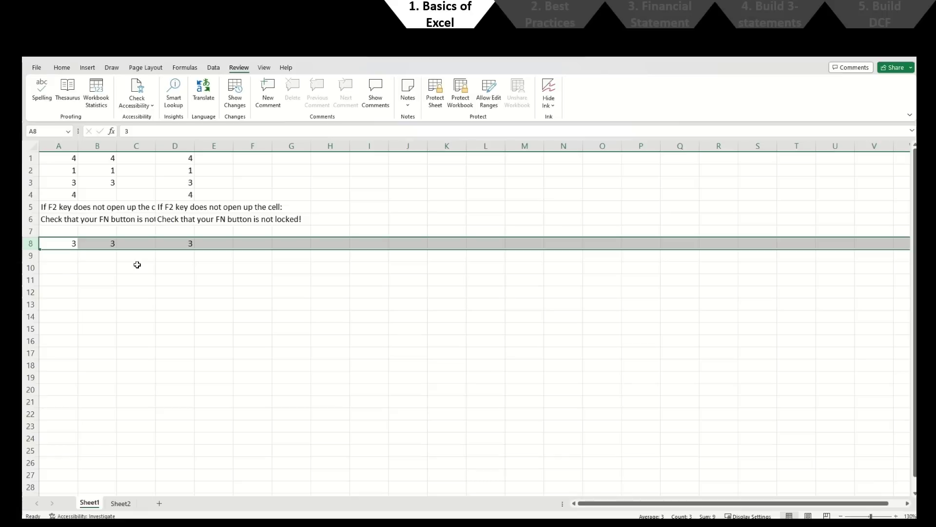
Step: Copy row 8 and insert the copied cells at row 6, above the FN button reminder
key("ctrl+c")
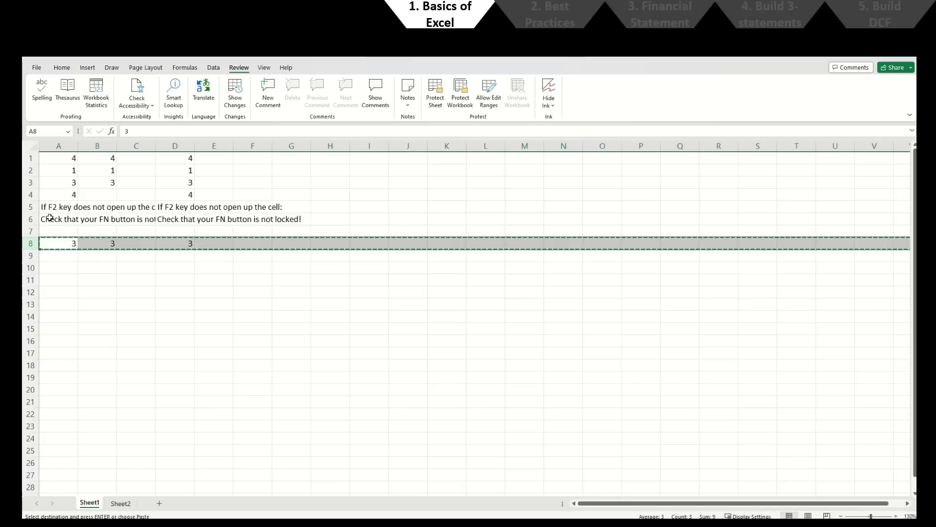
left_click(34, 219)
right_click(34, 220)
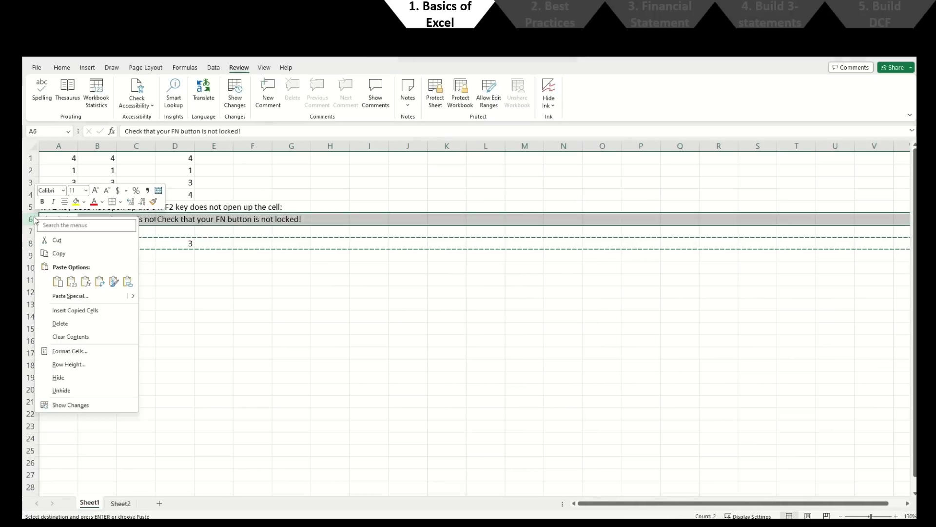
left_click(83, 310)
key("Escape")
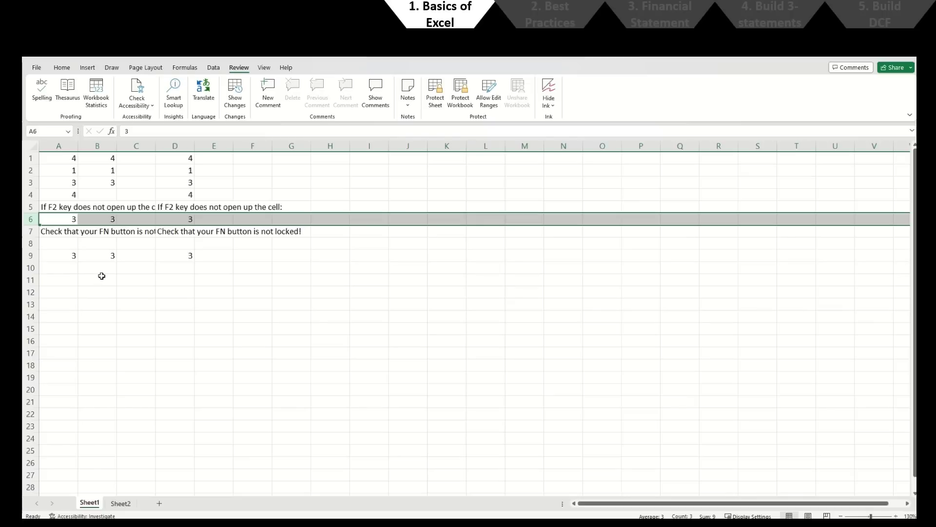
mouse_move(434, 57)
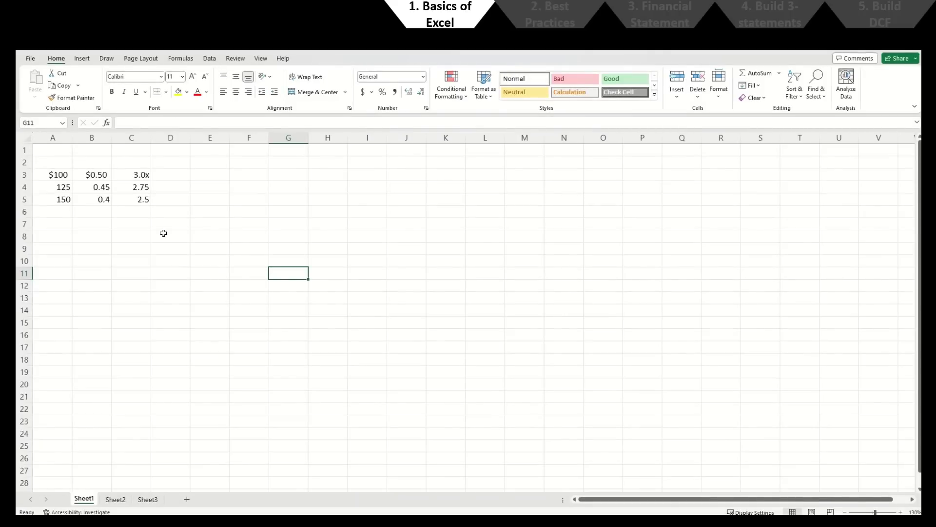
left_click(64, 176)
key("ctrl+c")
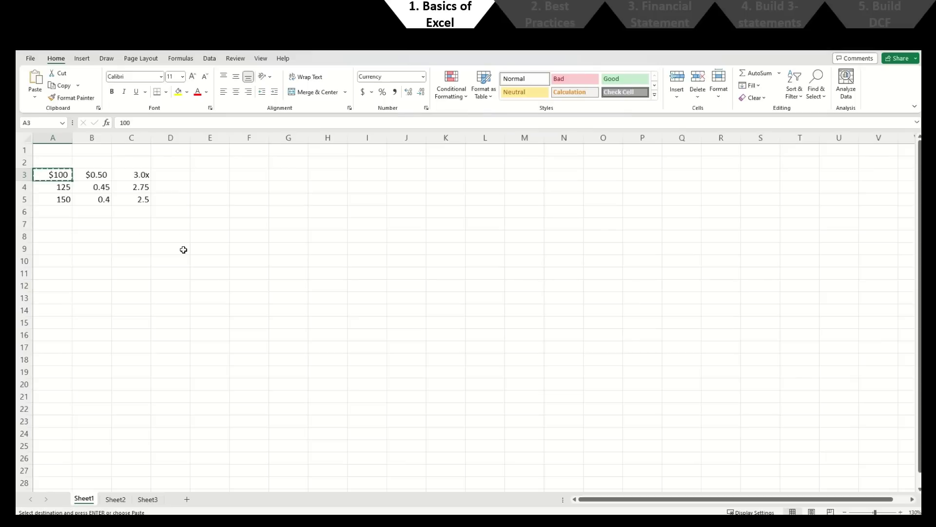
key("Escape")
Step: Copy cell C3 and paste only its formats onto C4:C5 with Paste Special
key("Right")
key("Right")
key("ctrl+c")
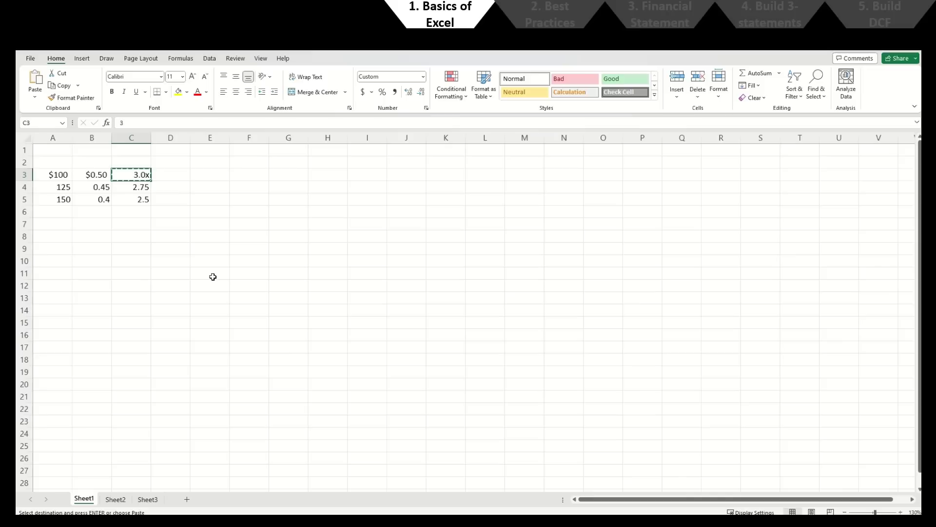
key("Down")
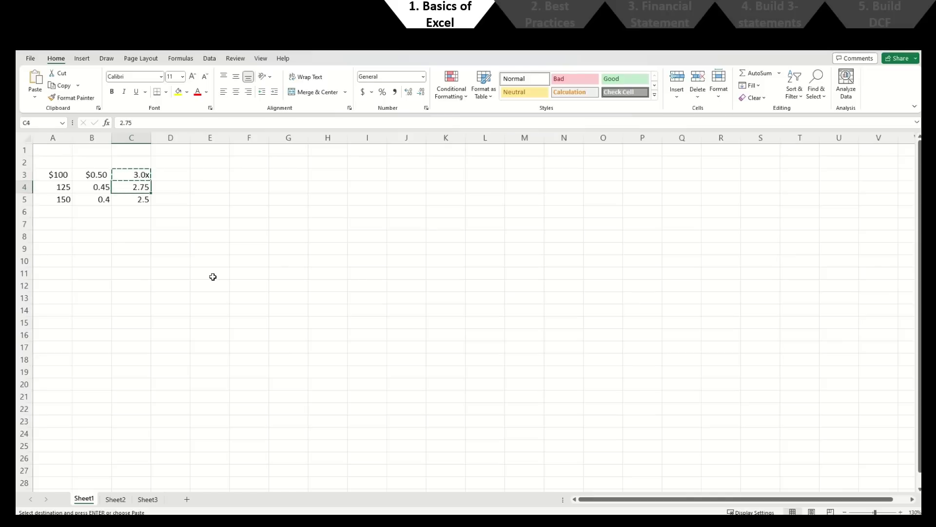
key("shift+Down")
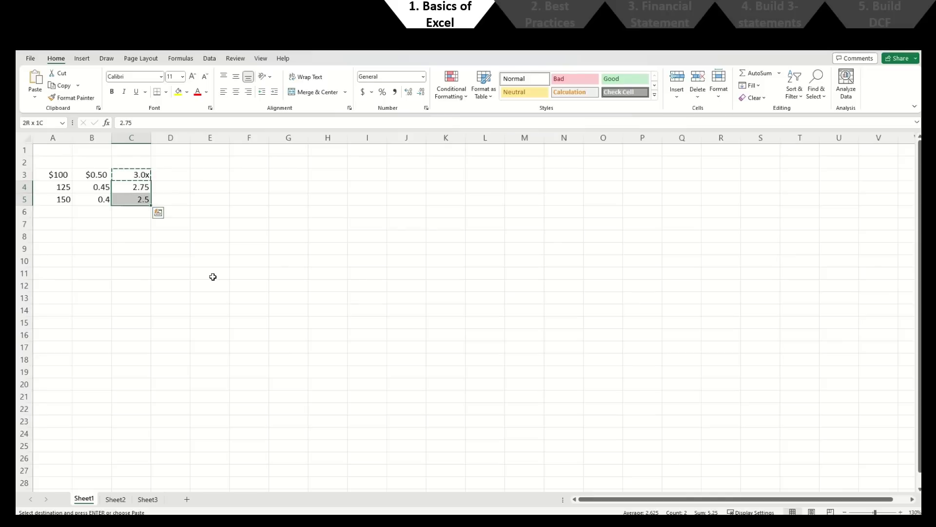
key("ctrl+alt+v")
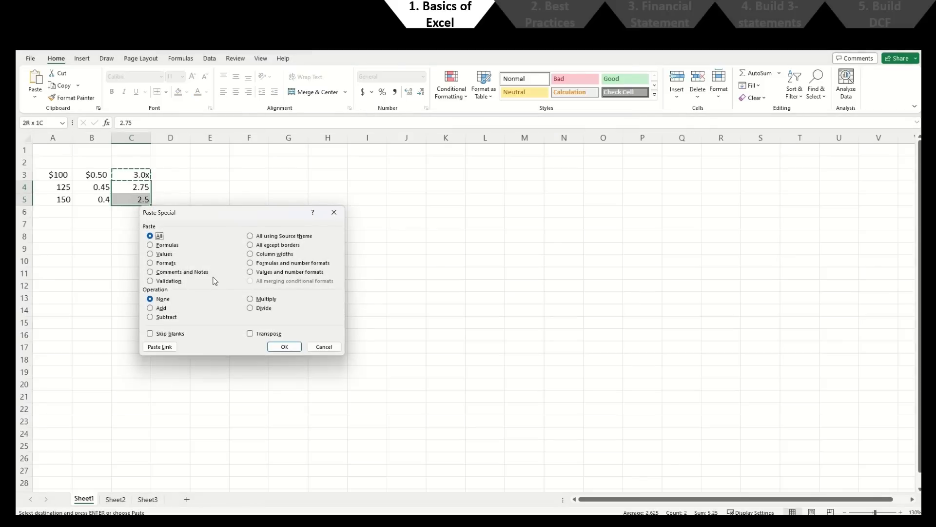
key("t")
key("Return")
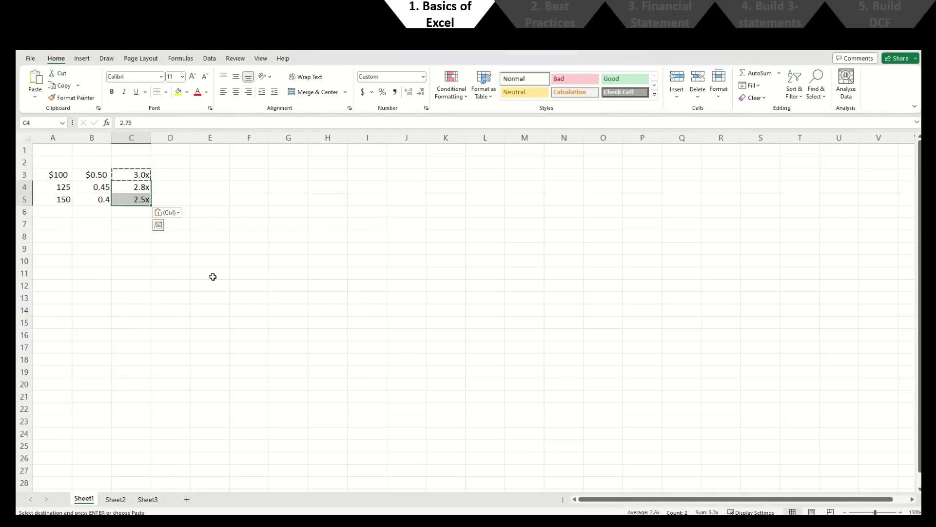
Step: Copy cell B3 and apply only its formats to B4:B5 with Paste Special
key("Left")
key("Up")
key("ctrl+c")
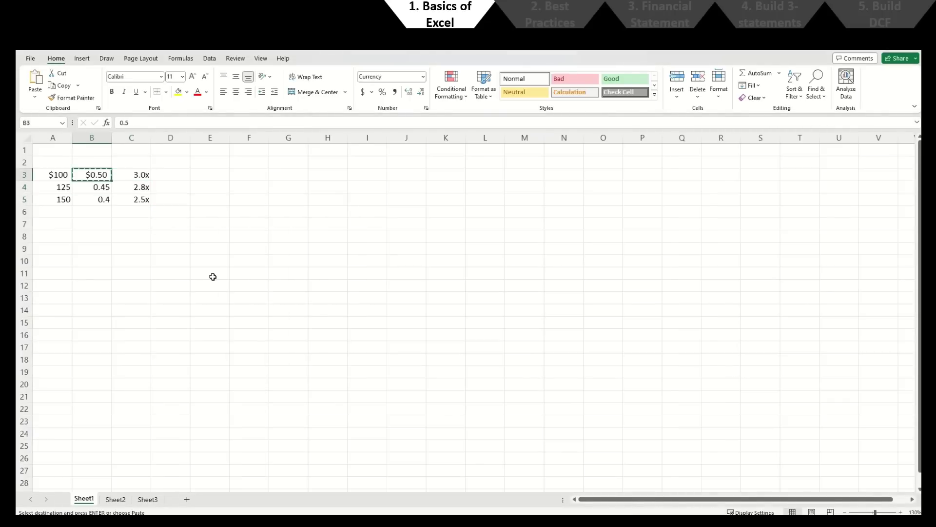
key("Down")
key("shift+Down")
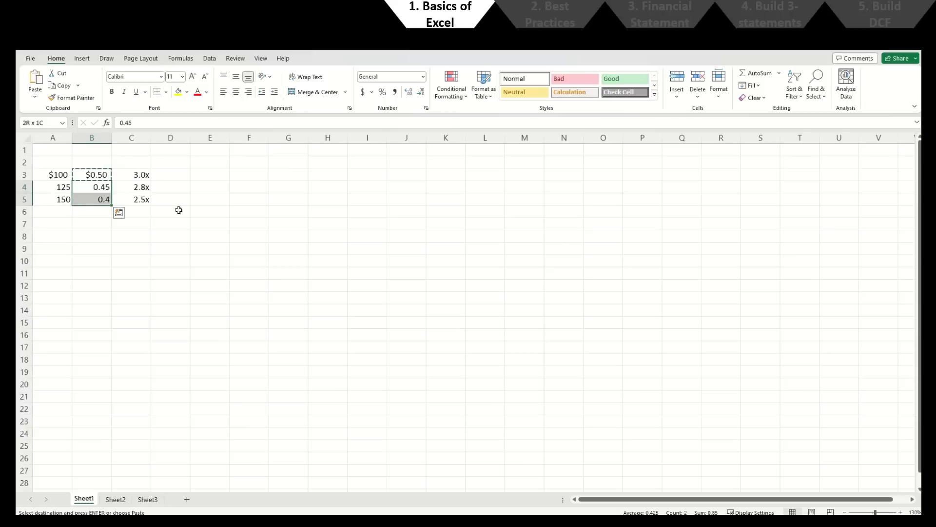
right_click(92, 199)
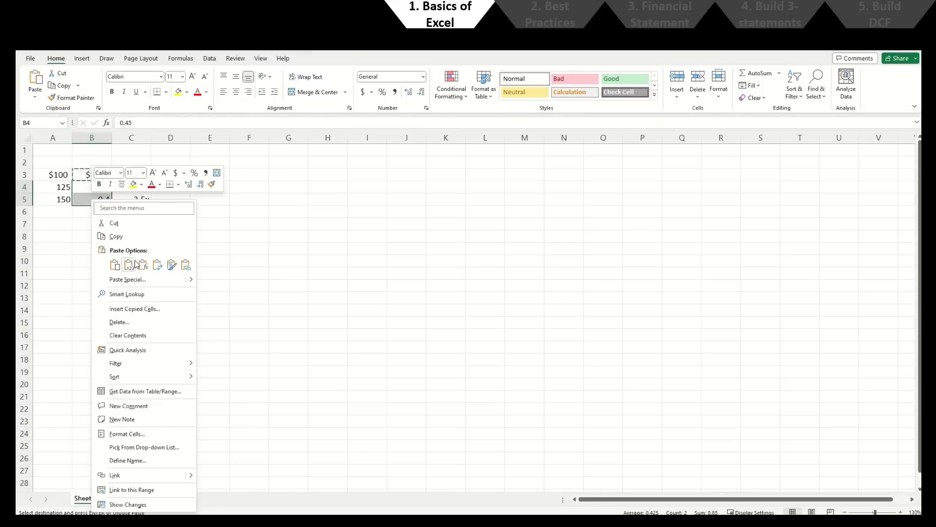
left_click(123, 286)
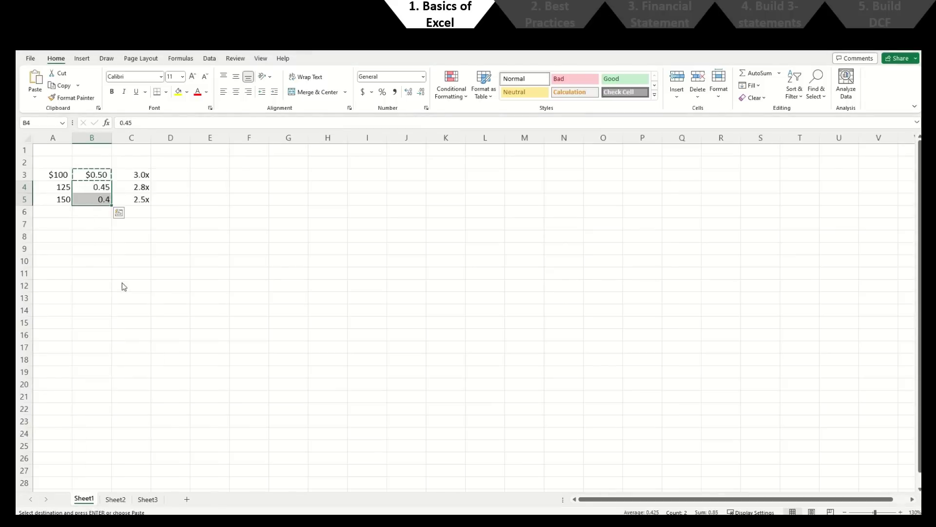
left_click(49, 274)
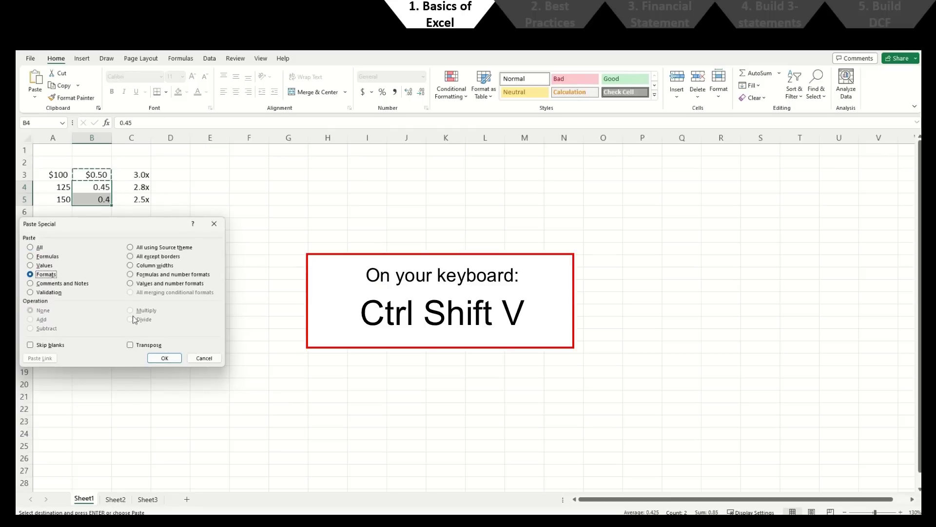
left_click(164, 358)
Step: Copy cell A3 and paste only its currency format onto A4:A5 with Paste Special
left_click(62, 183)
key("ctrl+c")
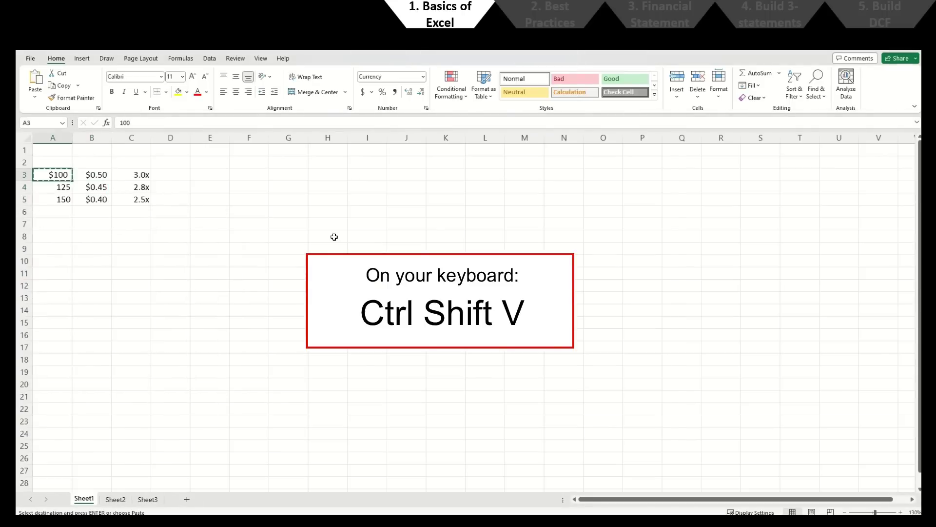
key("Down")
key("shift+Down")
key("ctrl+shift+v")
key("t")
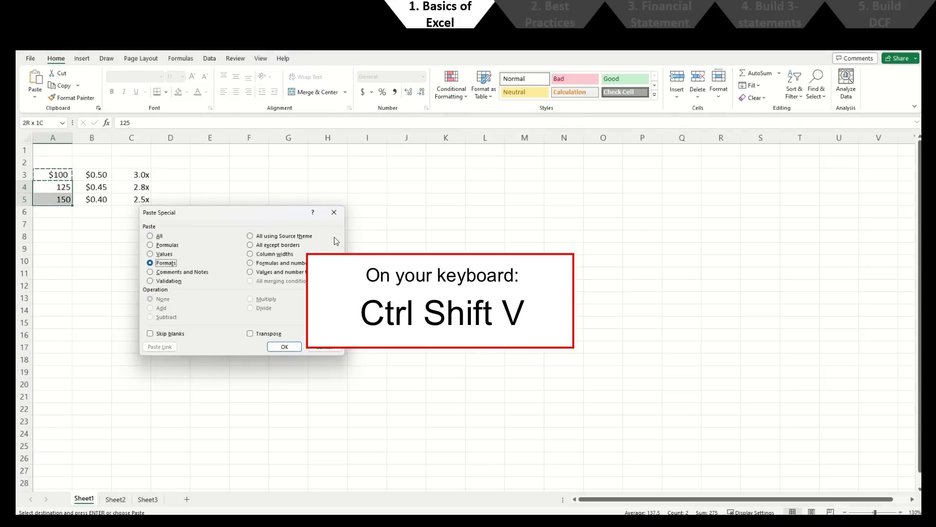
key("Return")
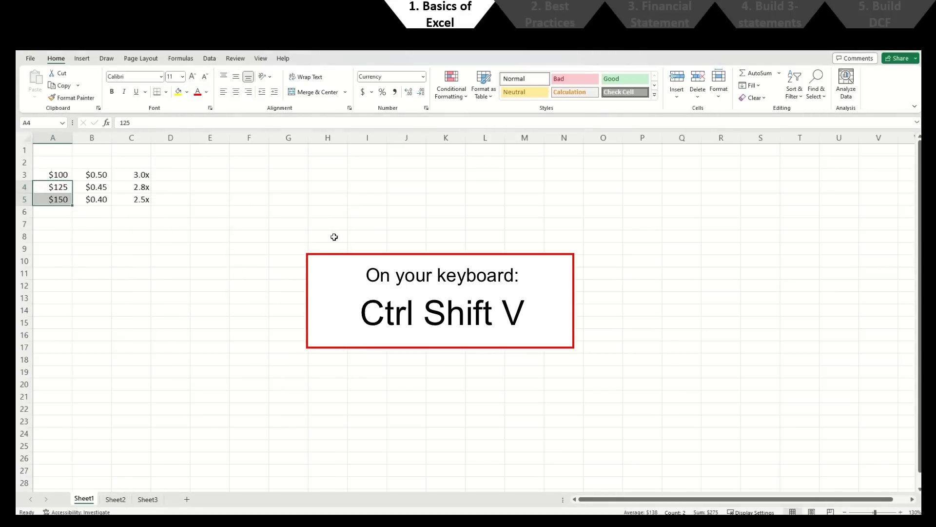
key("Down")
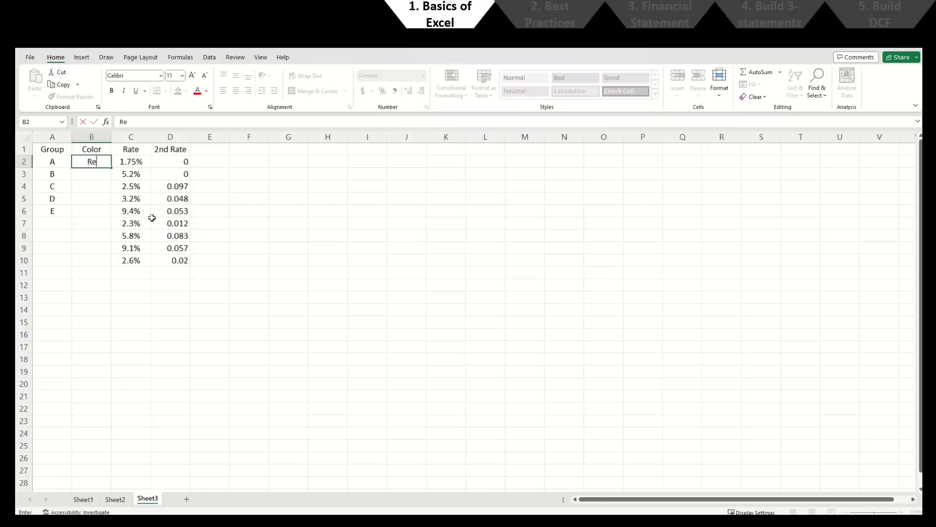
Step: Finish entering "Red" in cell B2 under Color and fill it down through B6
type("d")
key("Return")
key("Up")
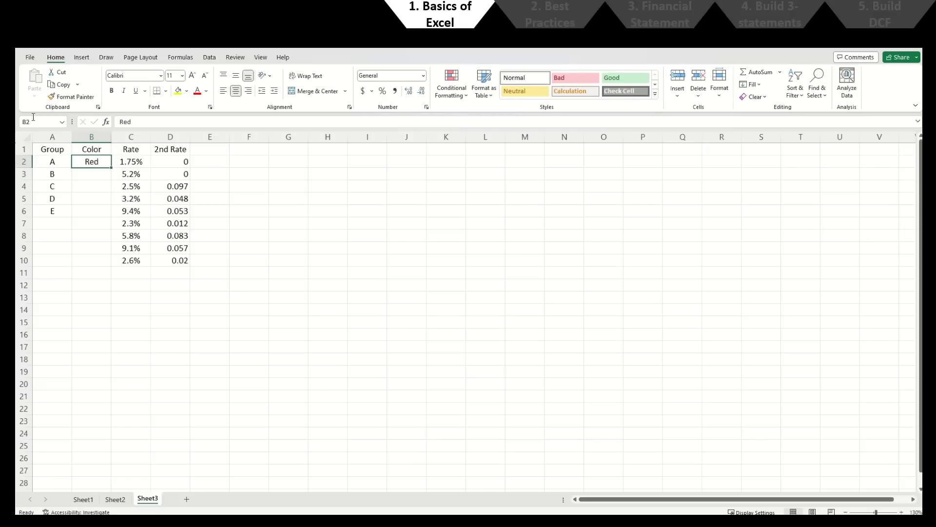
left_click_drag(112, 167, 107, 213)
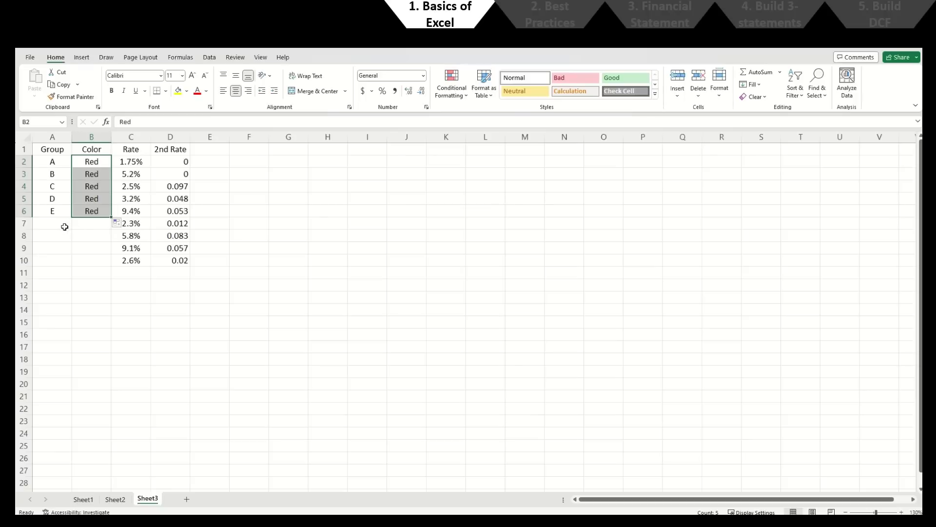
Step: Enter the formula =SUM(C2:C10) in cell C11 to total the Rate column
left_click(137, 274)
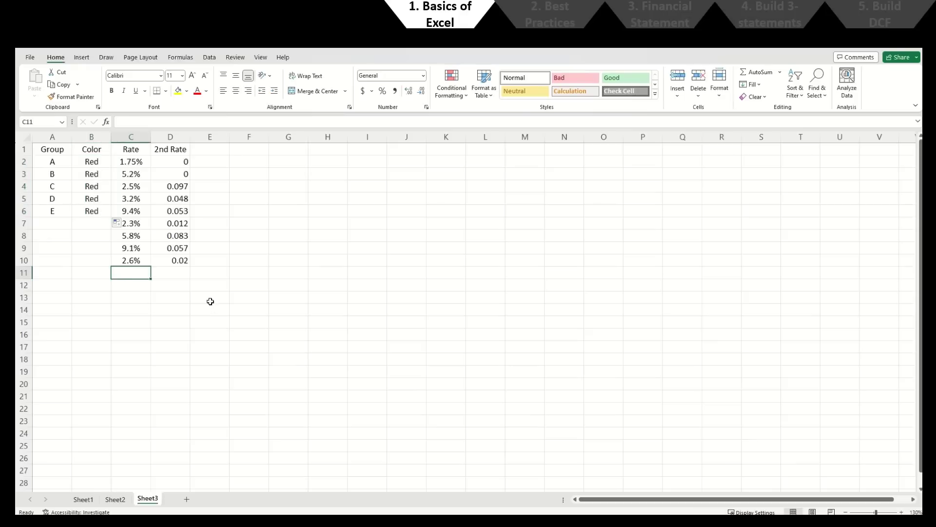
type("=sum(")
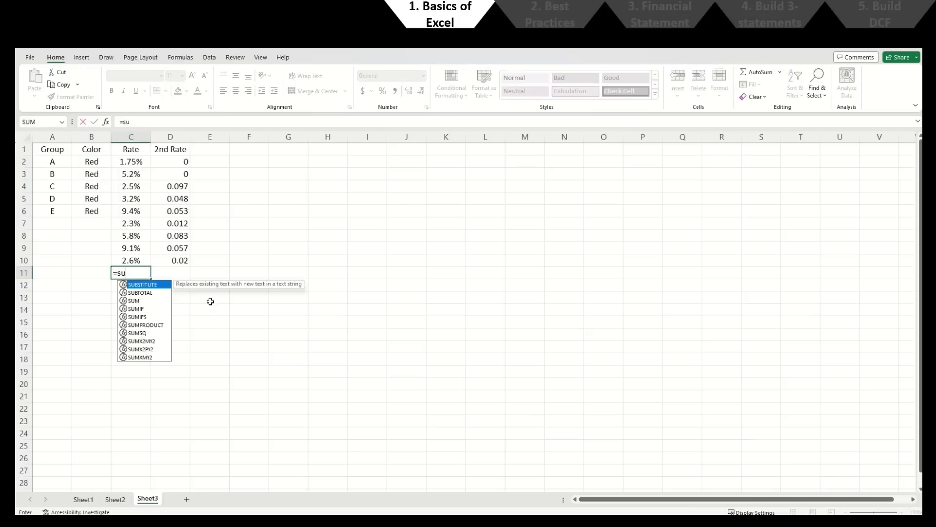
key("Up")
key("shift+Up")
key("shift+Up")
key("shift+Up")
key("shift+Up")
key("shift+Up")
key("shift+Up")
key("shift+Up")
key("shift+Up")
key("Return")
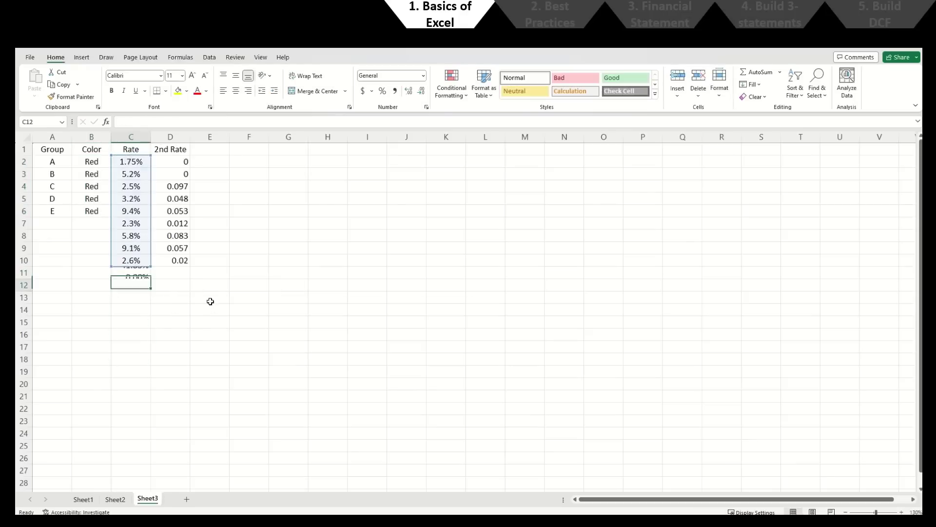
Step: Fill the sum formula from C11 across to D11 to total the 2nd Rate column
left_click(147, 274)
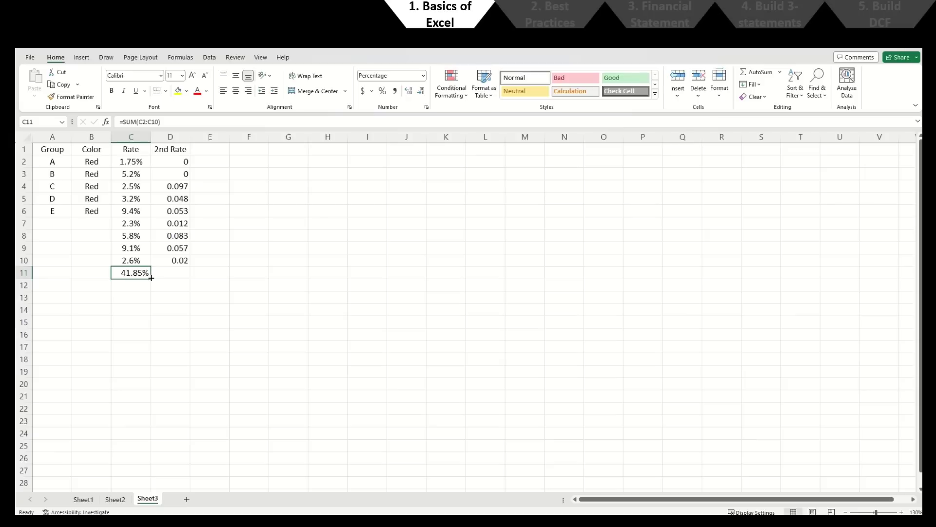
left_click_drag(147, 274, 191, 276)
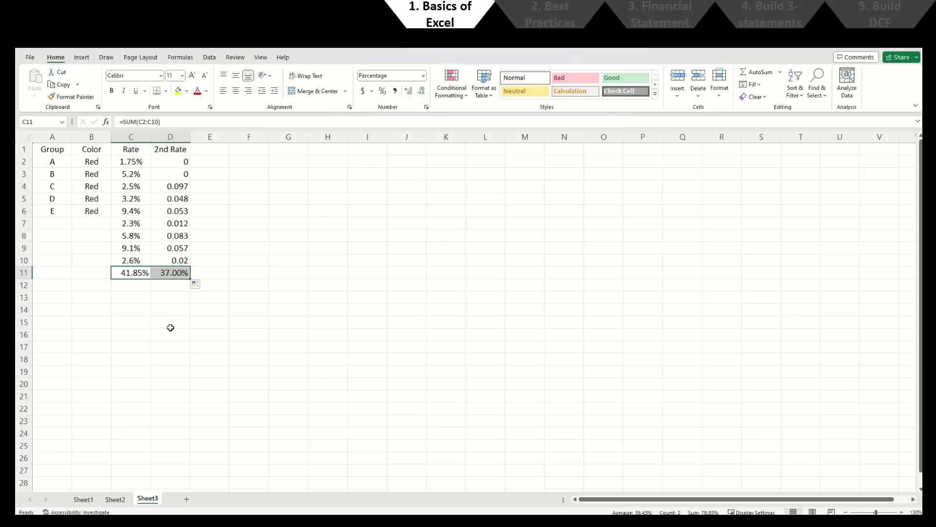
left_click(60, 273)
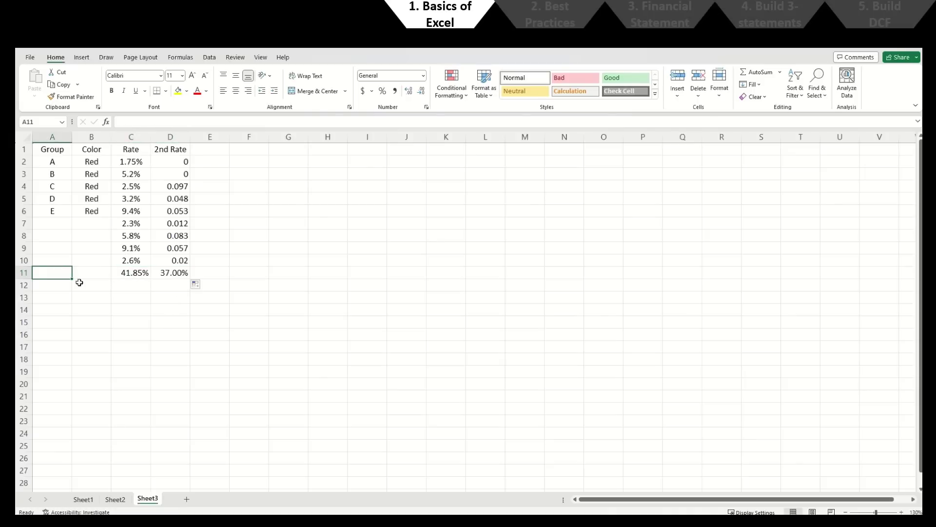
Step: Enter "Total" in cell A11 and add a top border across A11:D11
type("Total")
key("Return")
key("Up")
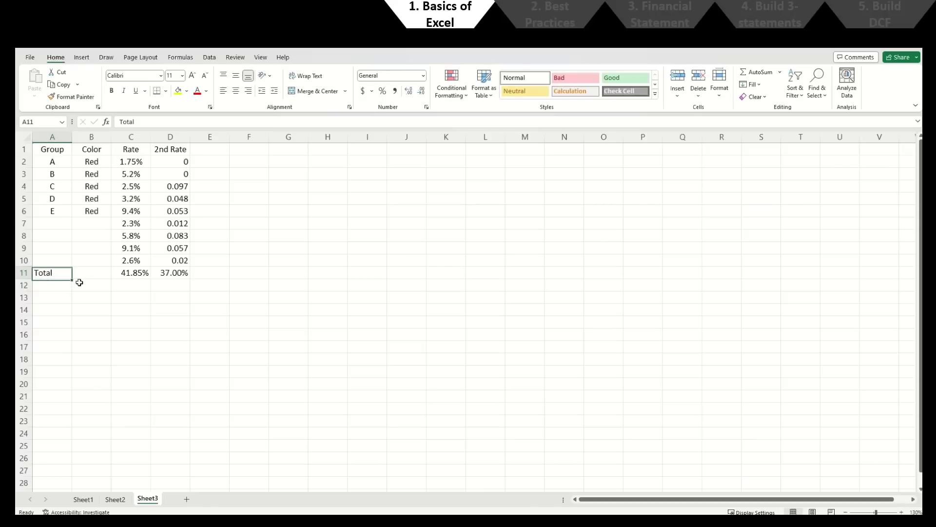
key("shift+Right")
key("shift+Right")
key("shift+Right")
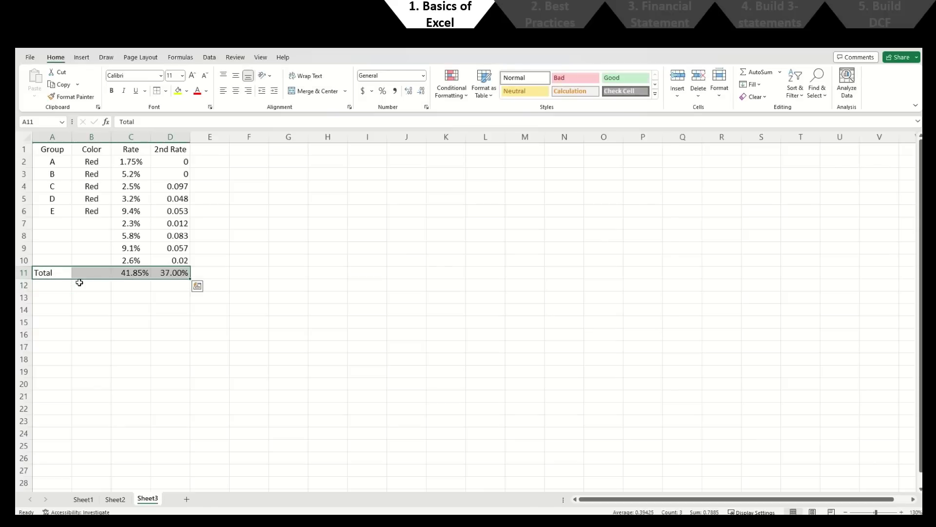
key("Down")
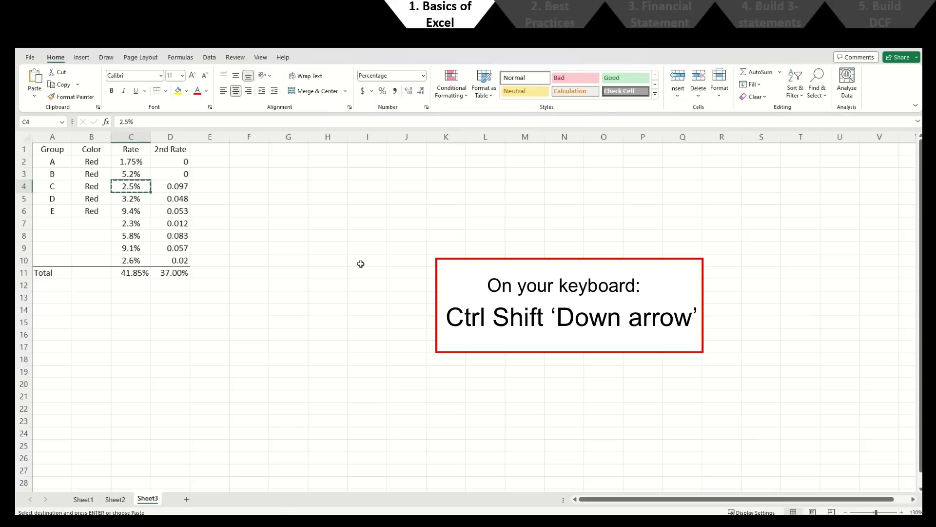
Step: Copy cell C3 and paste only its percentage format onto D4:D11 with Paste Special
key("Up")
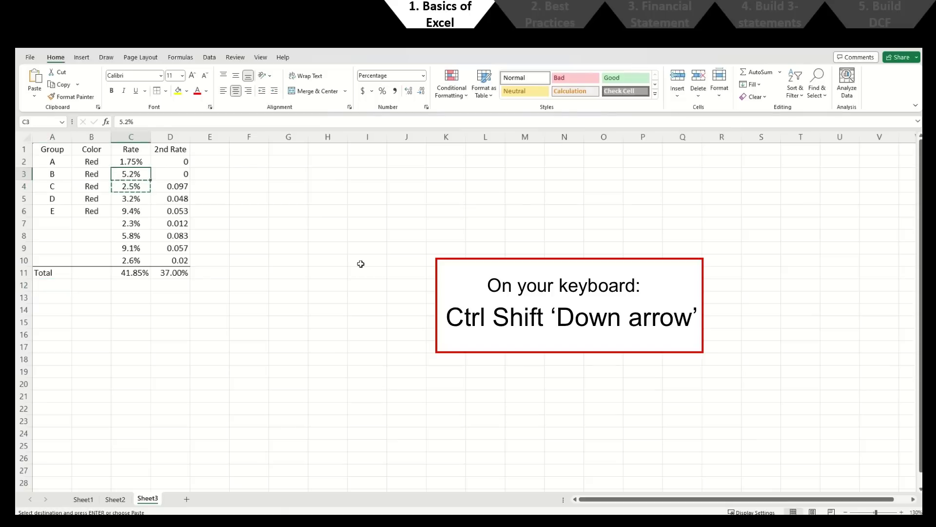
key("ctrl+c")
key("Down")
key("Right")
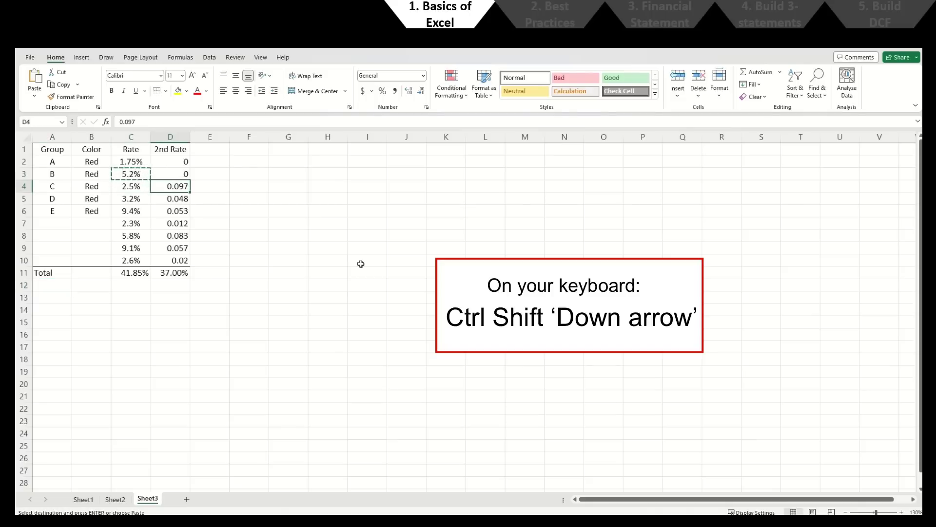
key("ctrl+shift+Down")
key("shift+Down")
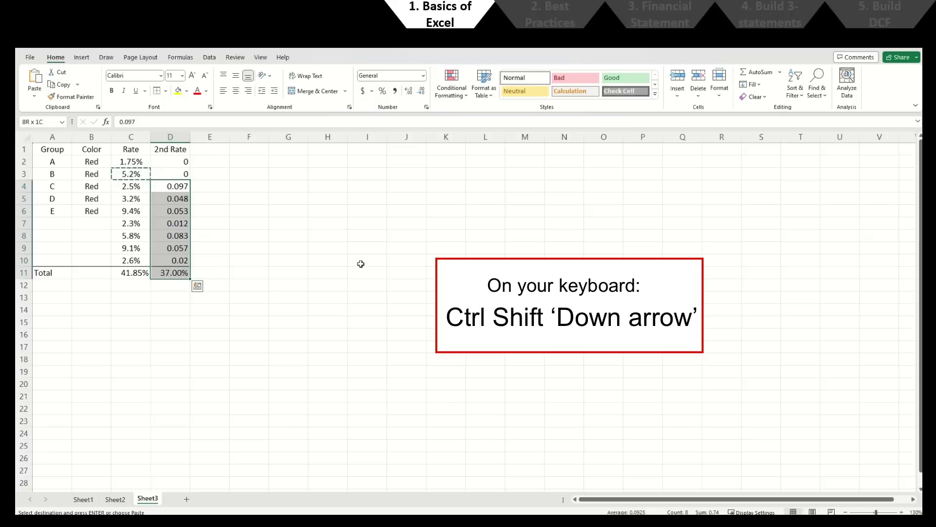
key("ctrl+alt+v")
key("t")
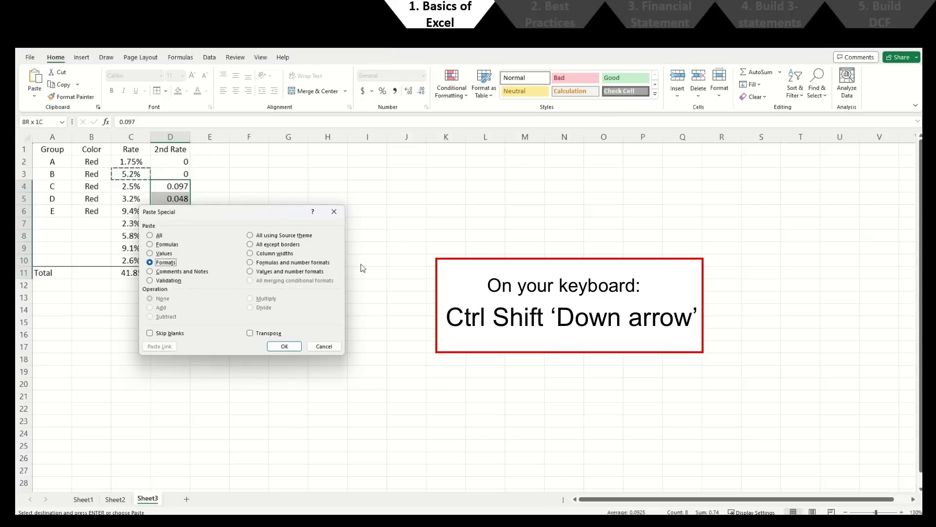
key("Return")
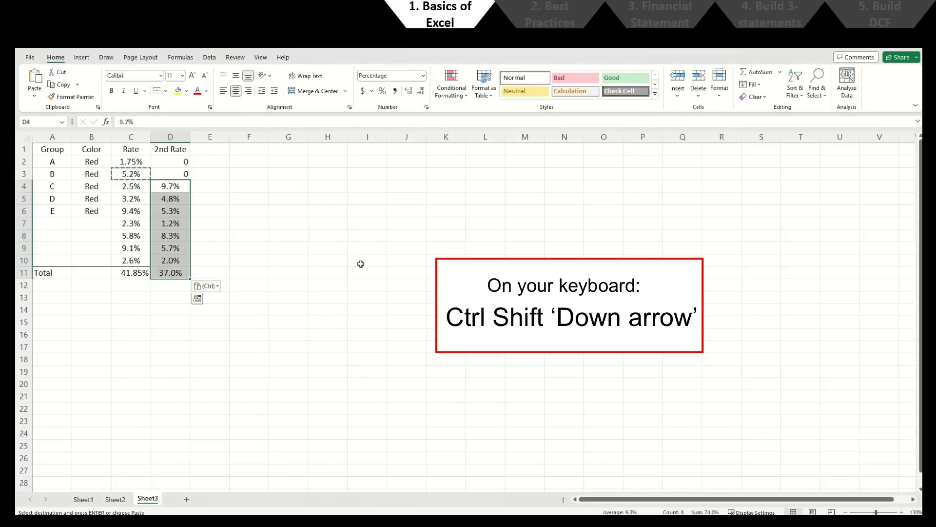
Step: Copy cell C9 and paste only its percentage format onto the Rate total in C11
key("Down")
key("Down")
key("Down")
key("Down")
key("Down")
key("Left")
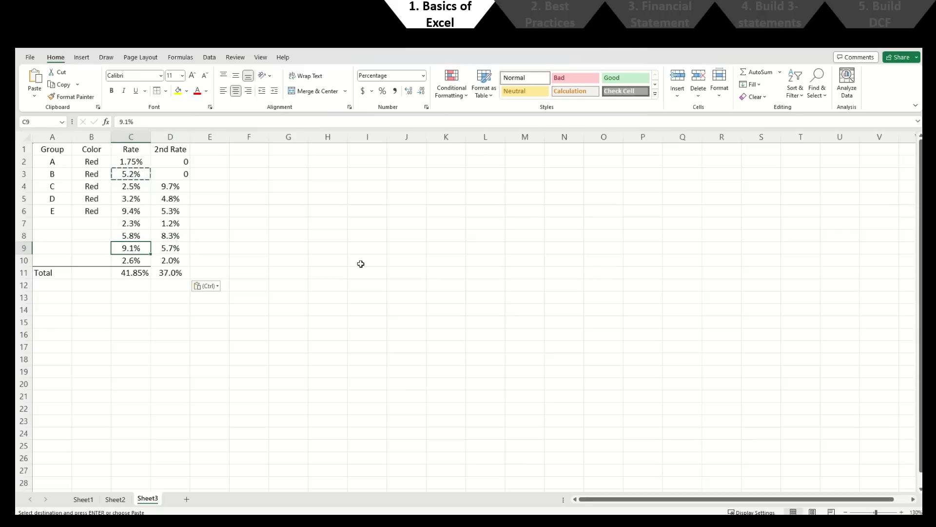
key("ctrl+c")
key("Down")
key("Down")
key("ctrl+alt+v")
key("t")
key("Return")
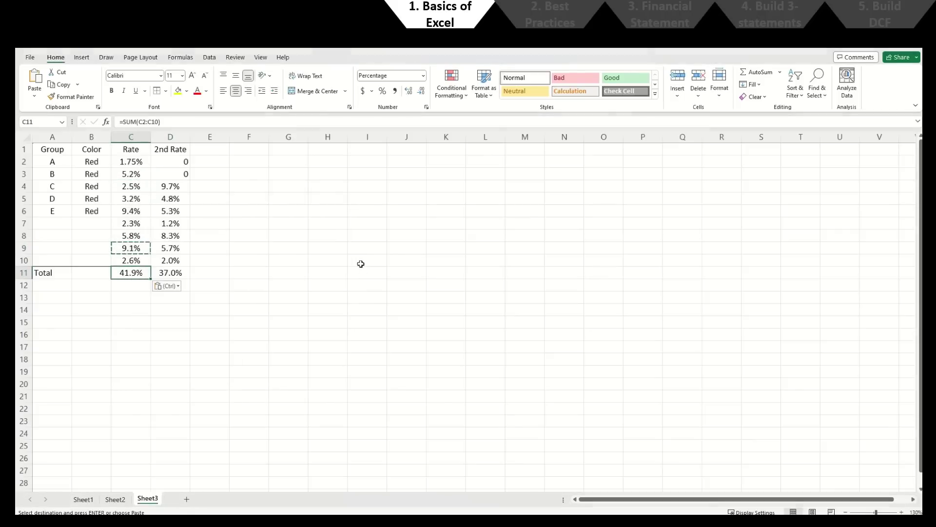
key("Escape")
key("shift+Right")
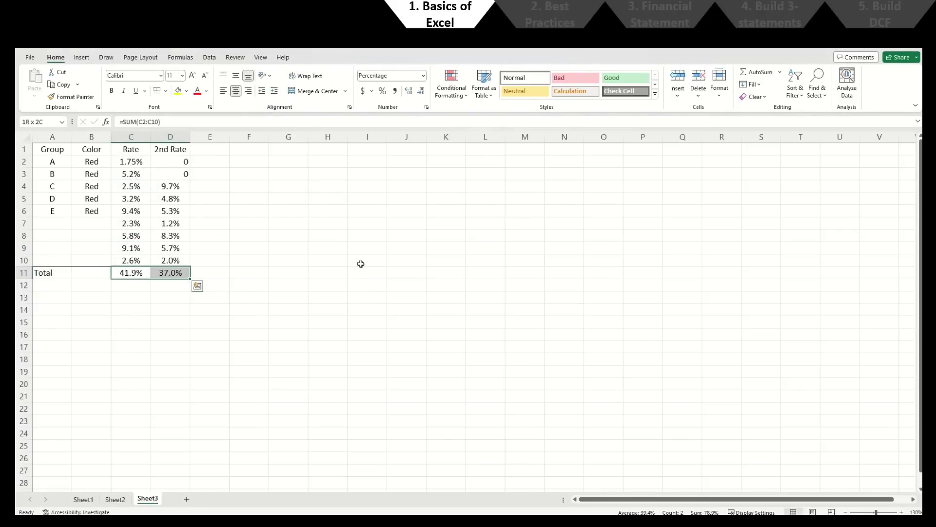
key("alt")
key("Escape")
key("Right")
key("Right")
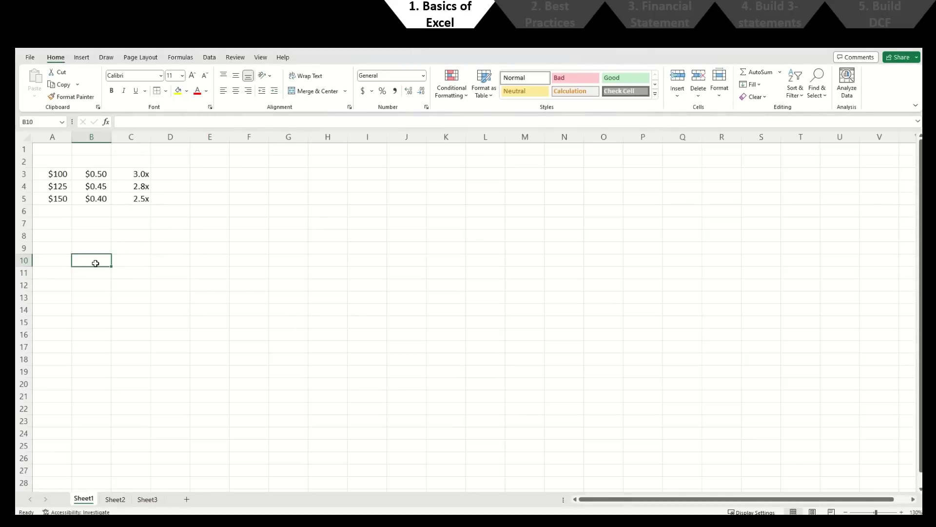
Step: Enter 1 in cell B10 of Sheet1 and reselect that cell
type("1")
key("Return")
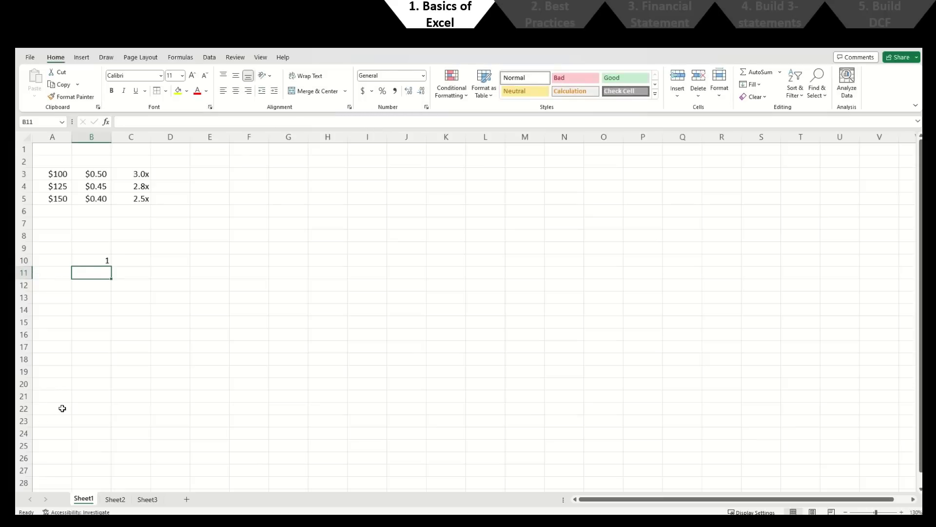
left_click(101, 258)
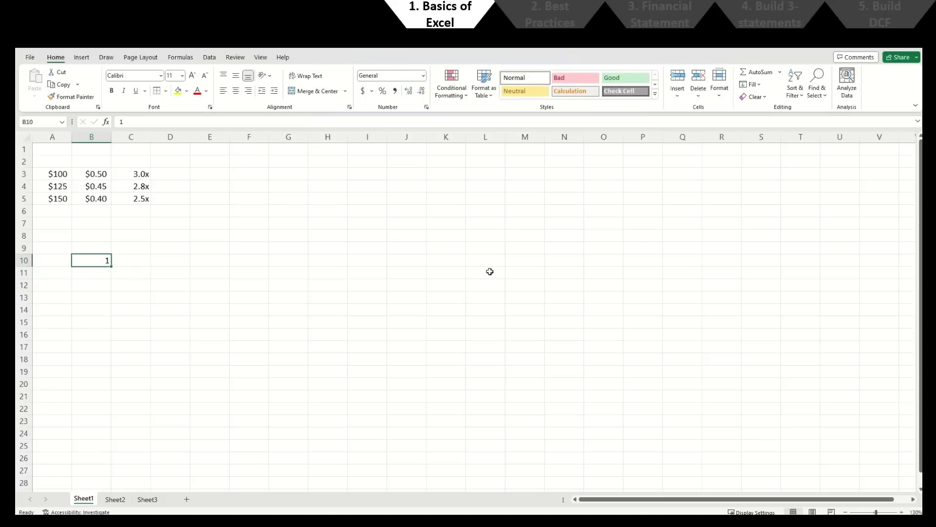
Step: Enter 10 in cell L10, in the same row as the 1
key("Right")
key("Right")
key("Right")
key("Right")
key("Right")
key("Right")
key("Right")
key("Right")
key("Right")
key("Right")
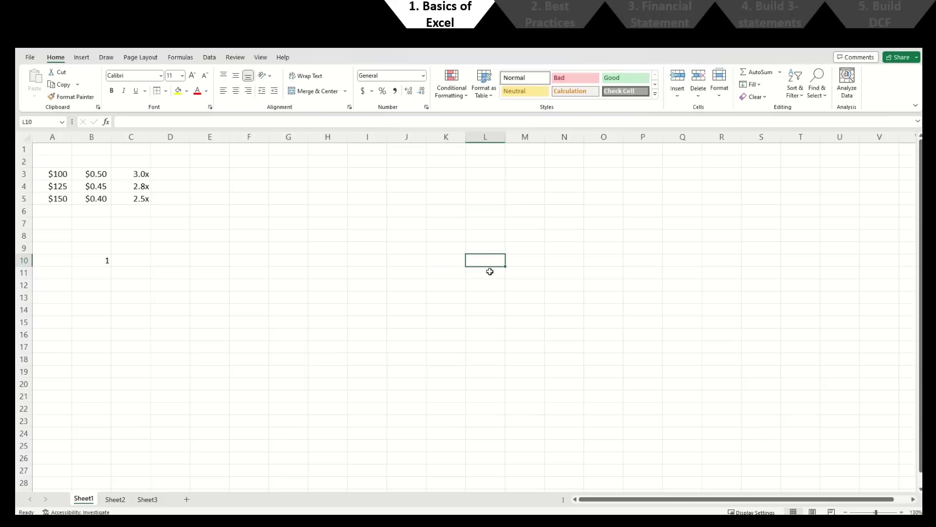
type("10")
key("Return")
Step: Jump back to B10 and select the row range from B10 to L10 in one extension
key("Up")
key("Left")
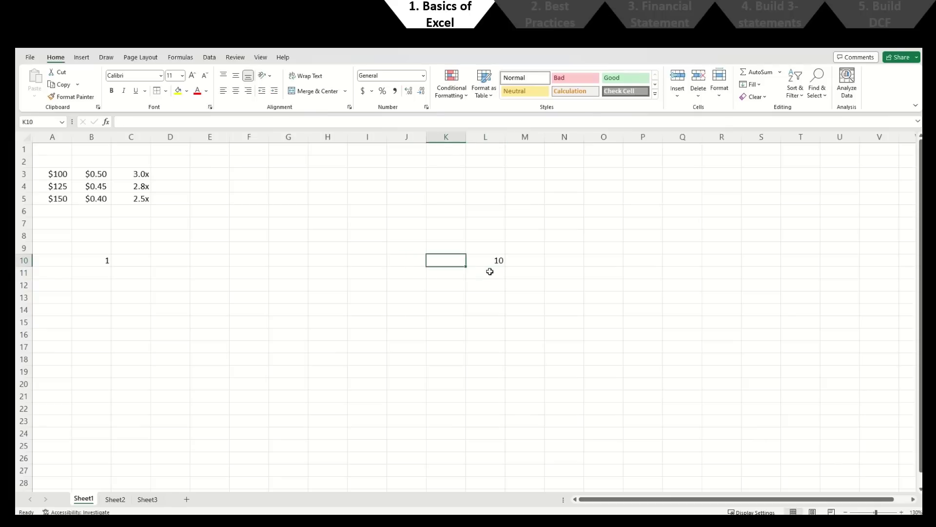
key("ctrl+Left")
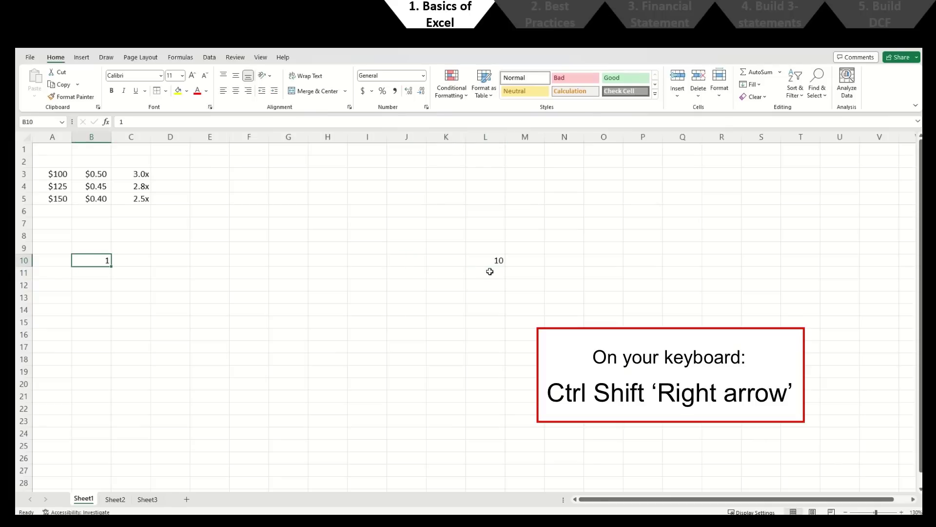
key("ctrl+shift+Right")
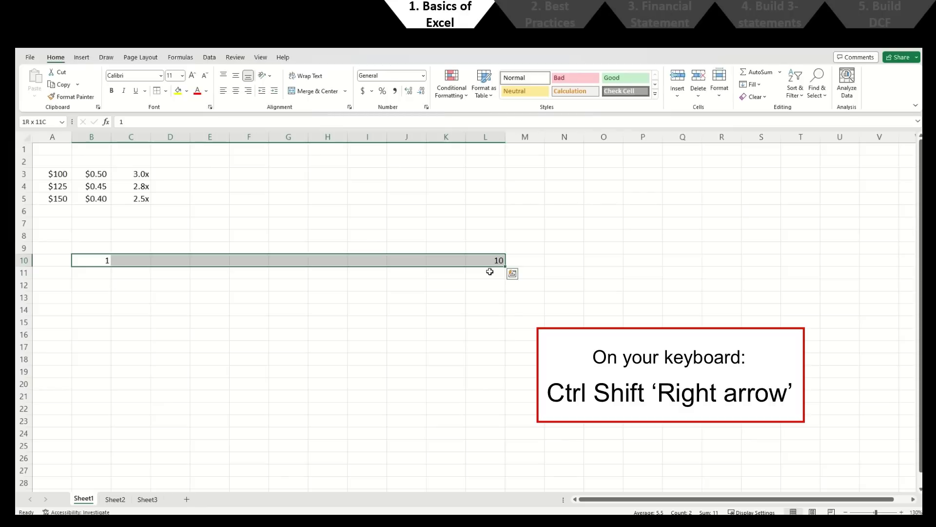
Step: Enter 4 in cell F10, between the 1 and the 10
key("Right")
key("Right")
key("Right")
key("Right")
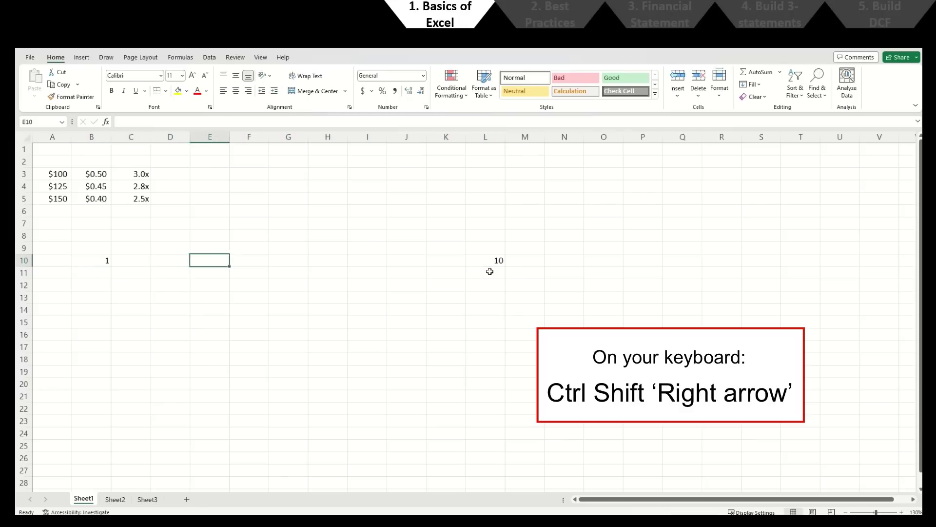
type("4")
key("Return")
Step: Select from B10 to the next filled cell F10 and extend the selection to L10
key("Left")
key("Left")
key("Left")
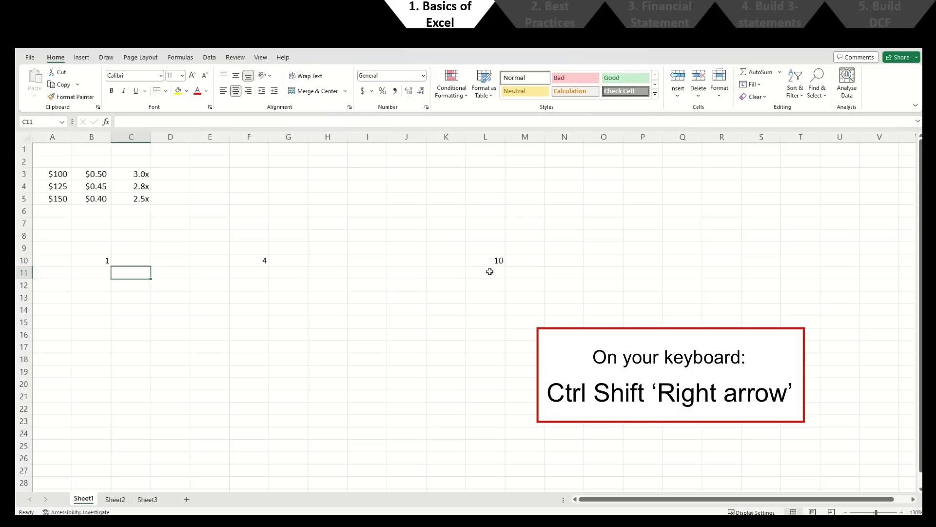
key("Left")
key("Up")
key("ctrl+shift+Right")
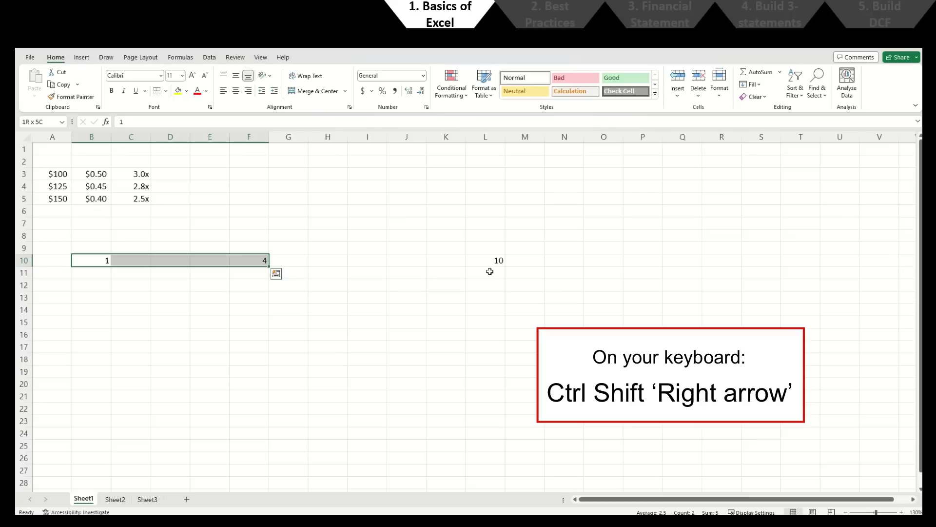
key("ctrl+shift+Right")
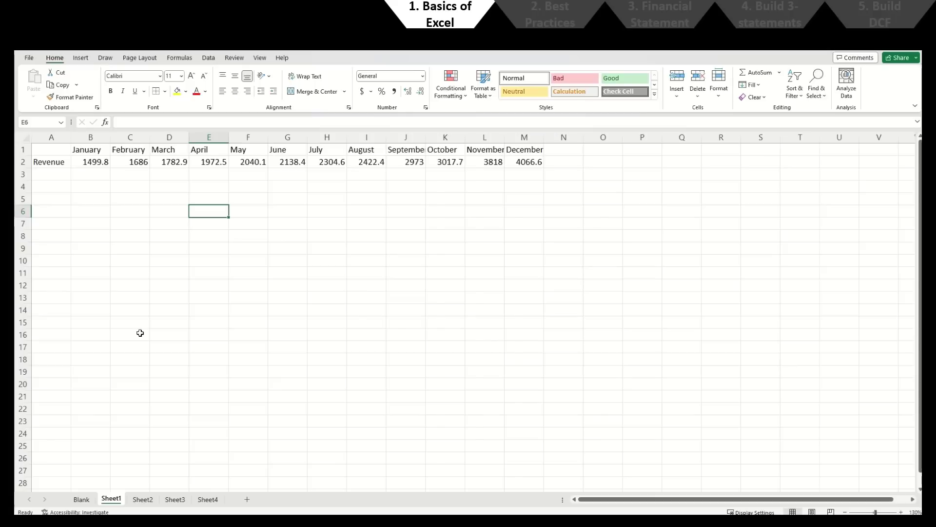
Step: Enter an italic "$" in cell A1 above the Revenue label
type("$")
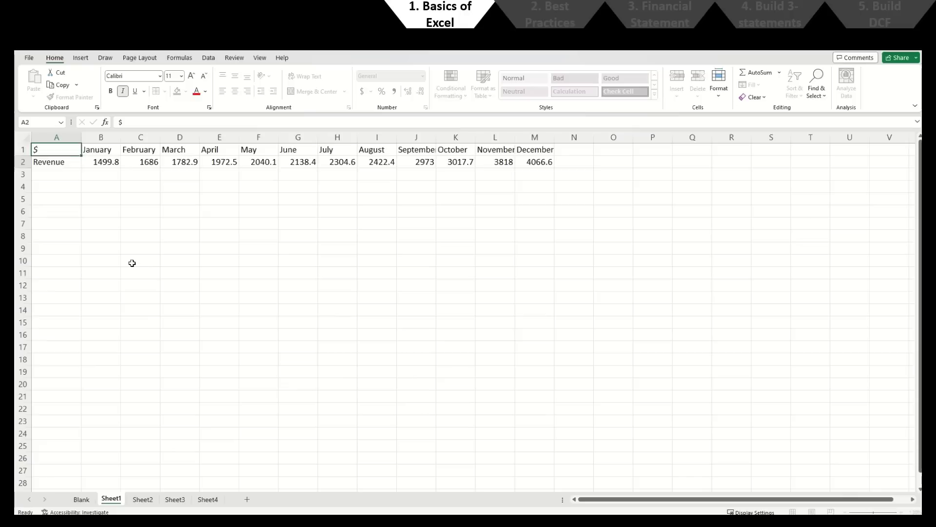
key("Return")
Step: Format the monthly revenue values in B2:M2 with comma style and no decimal places
key("Right")
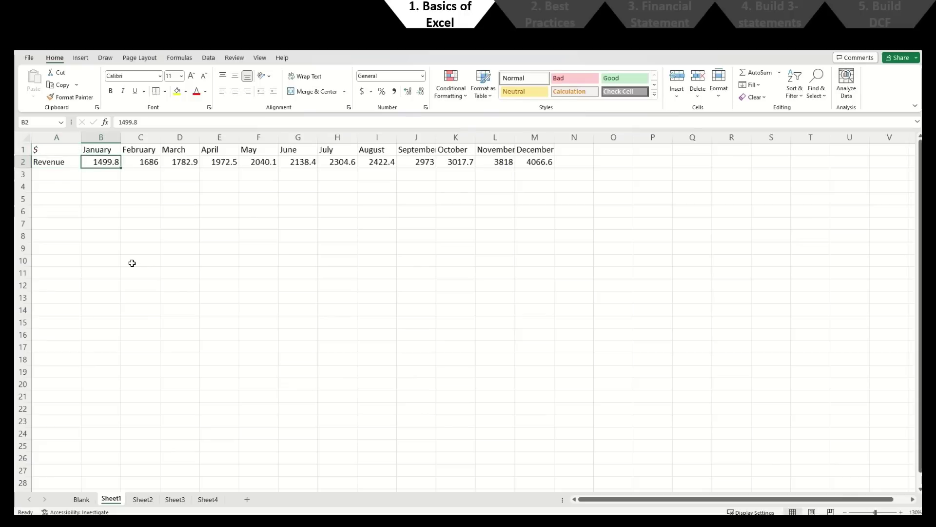
key("ctrl+shift+Right")
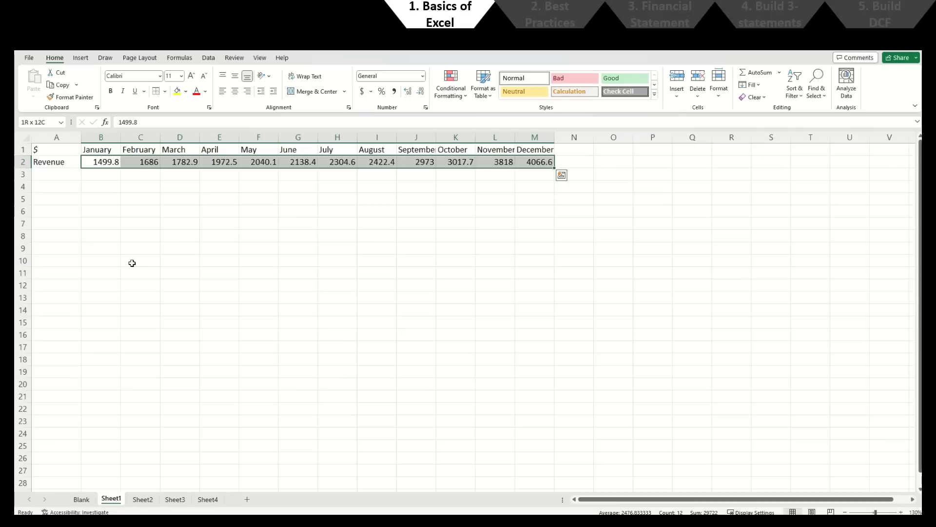
left_click(395, 92)
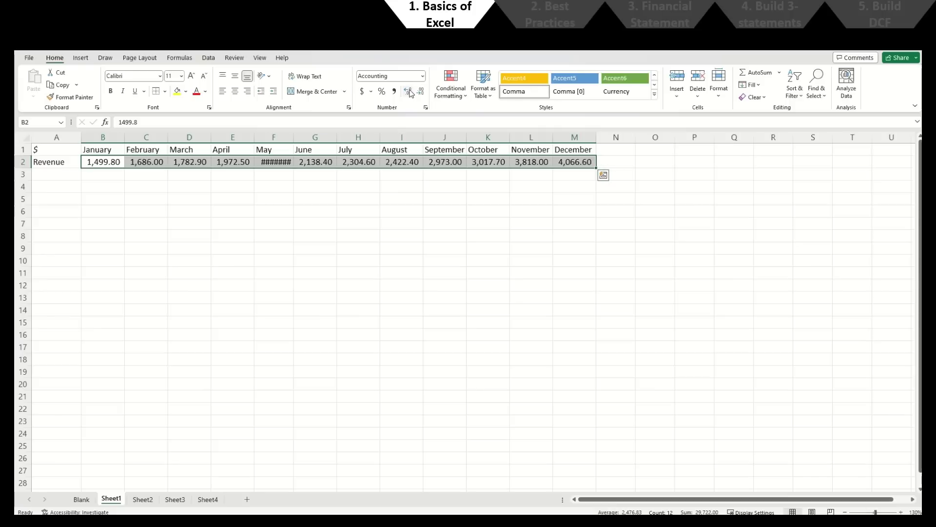
left_click(420, 92)
left_click(420, 92)
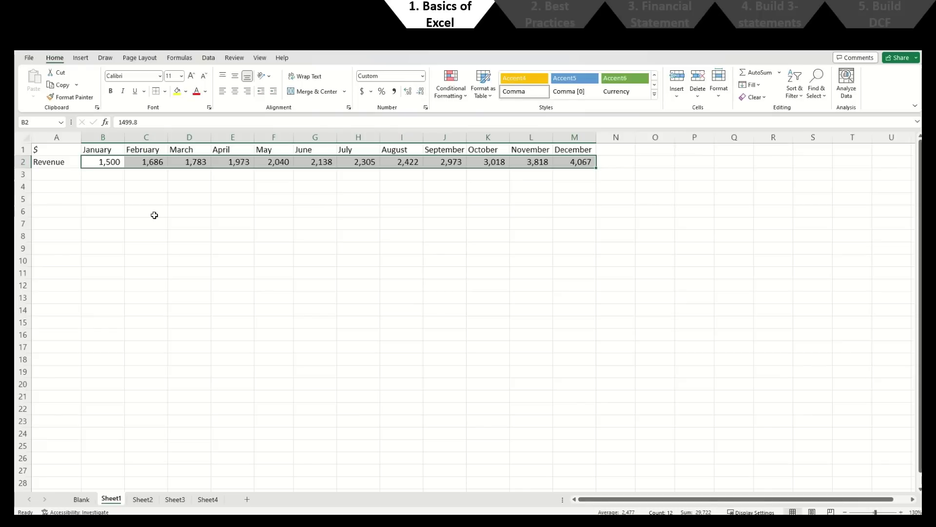
Step: Try replacing the January revenue in B2 with 15, undo the entry and check the cell's underlying value
key("Left")
key("Right")
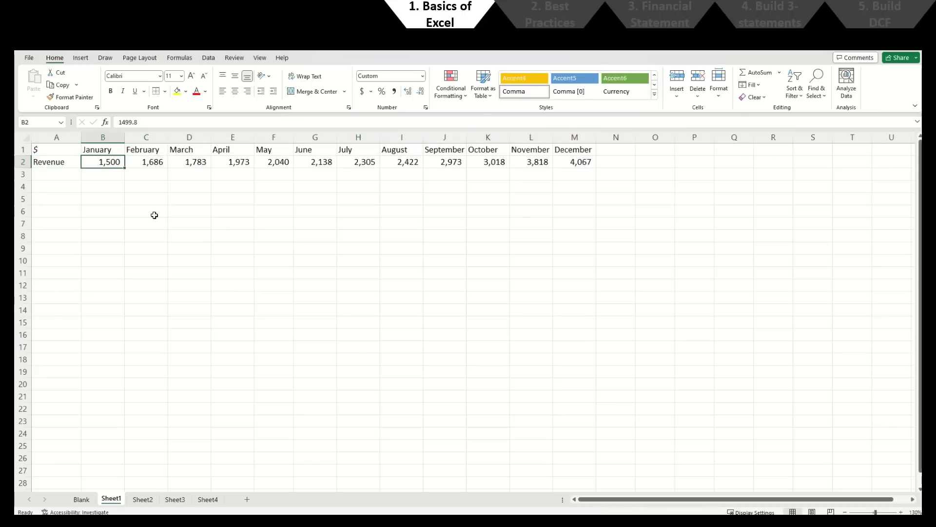
key("F2")
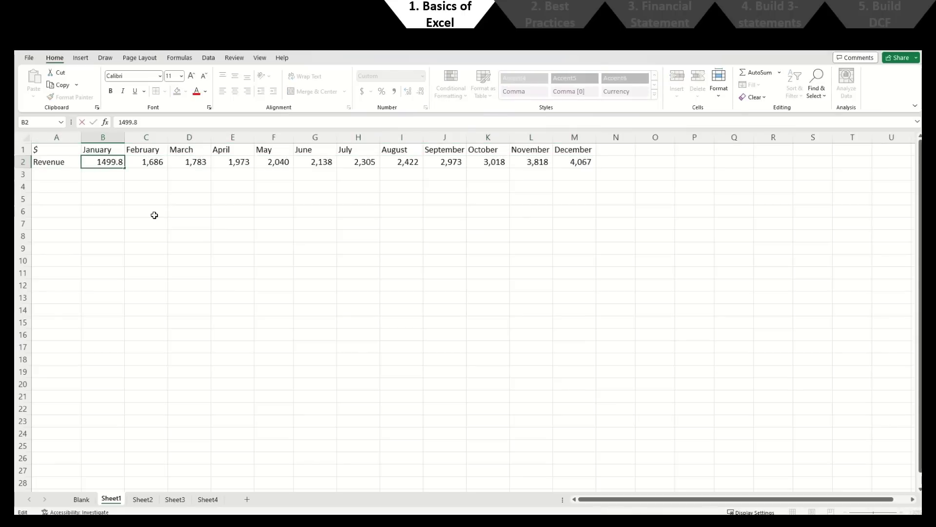
type("15")
key("Return")
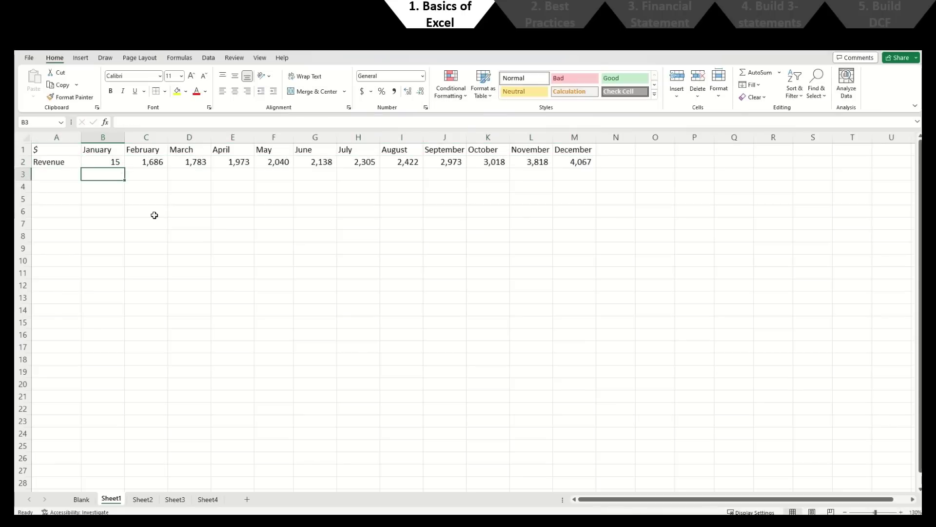
key("ctrl+z")
key("F2")
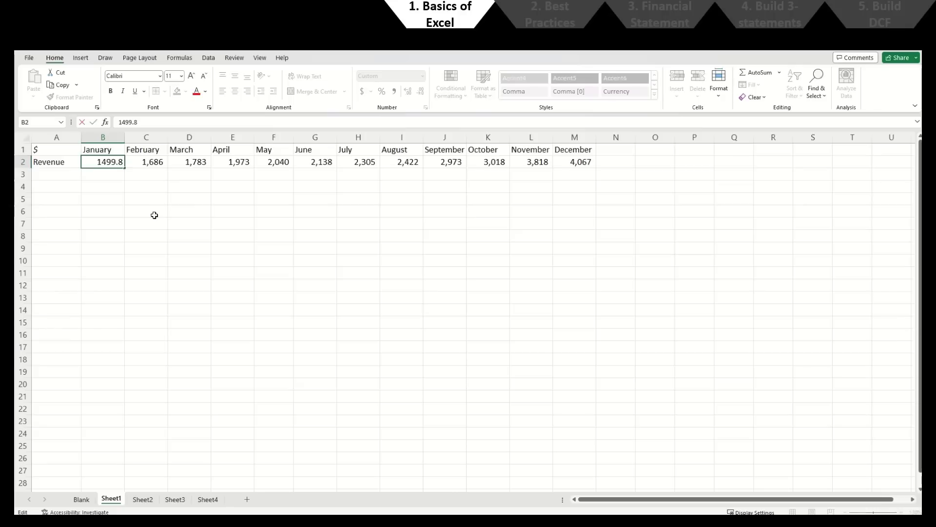
key("Return")
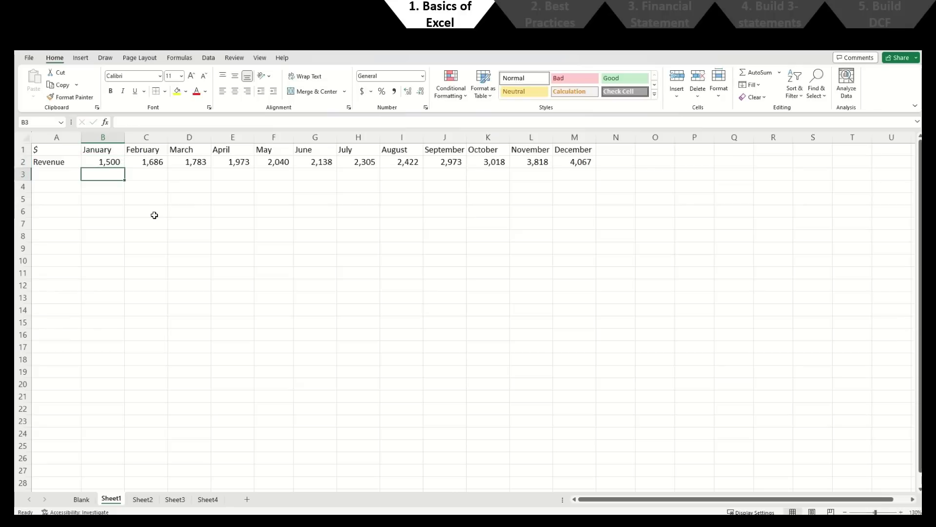
Step: Apply the dollar accounting format with no decimal places to January revenue in B2
key("Up")
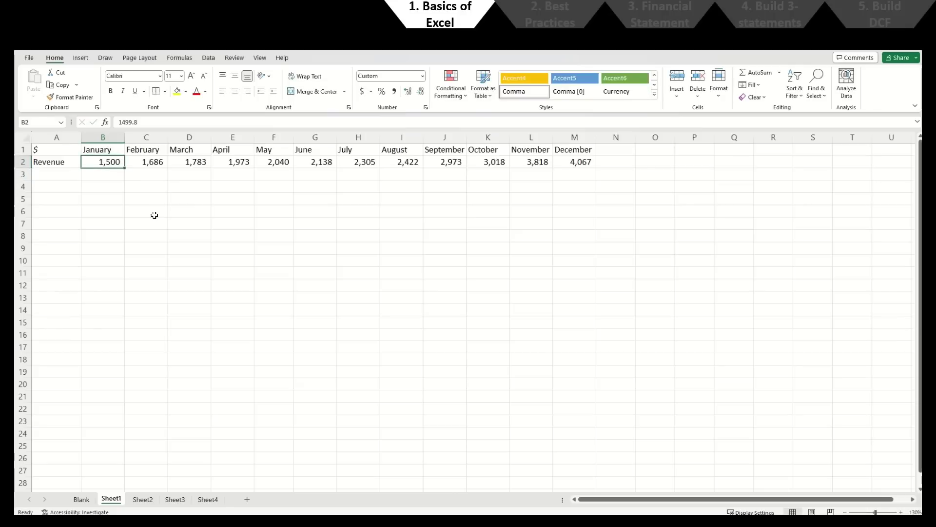
left_click(362, 92)
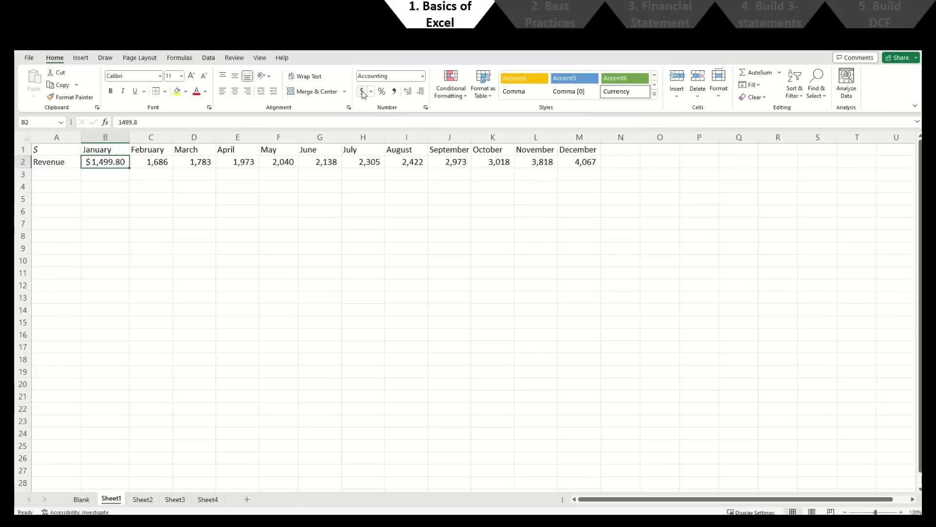
key("alt+h")
key("9")
key("alt+h")
key("9")
Step: Copy cell B2 and paste only its dollar format onto C2:M2 with Paste Special
key("ctrl+c")
key("Right")
key("ctrl+shift+Right")
key("ctrl+alt+v")
key("t")
key("Return")
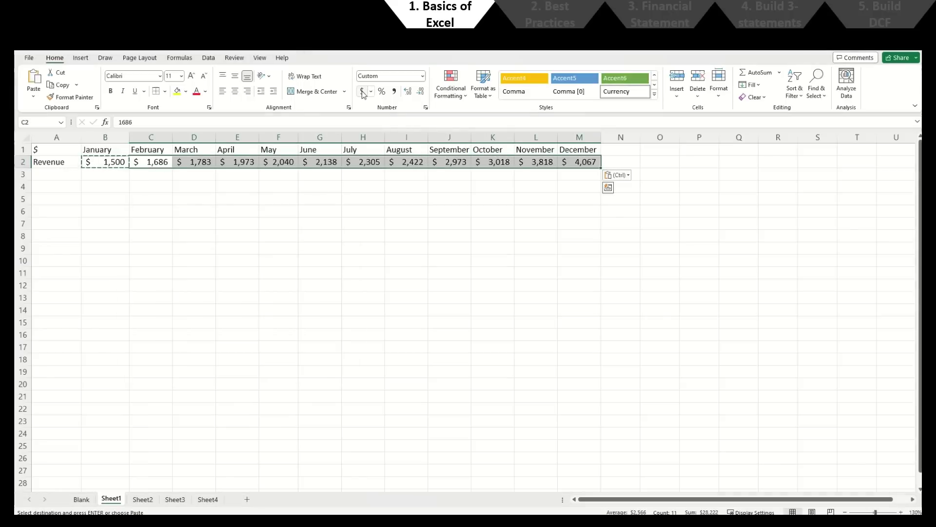
Step: Change the label in cell A1 to "$ millions"
key("Down")
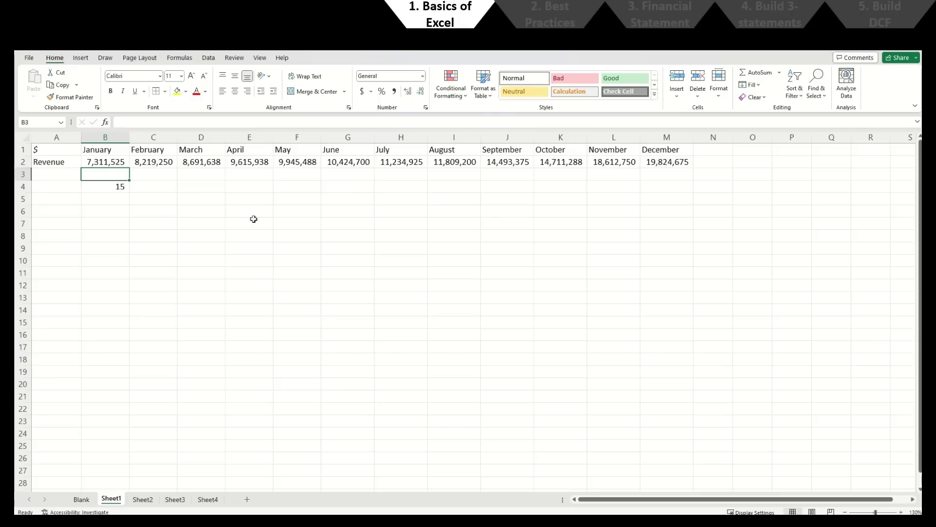
left_click(73, 149)
type("$")
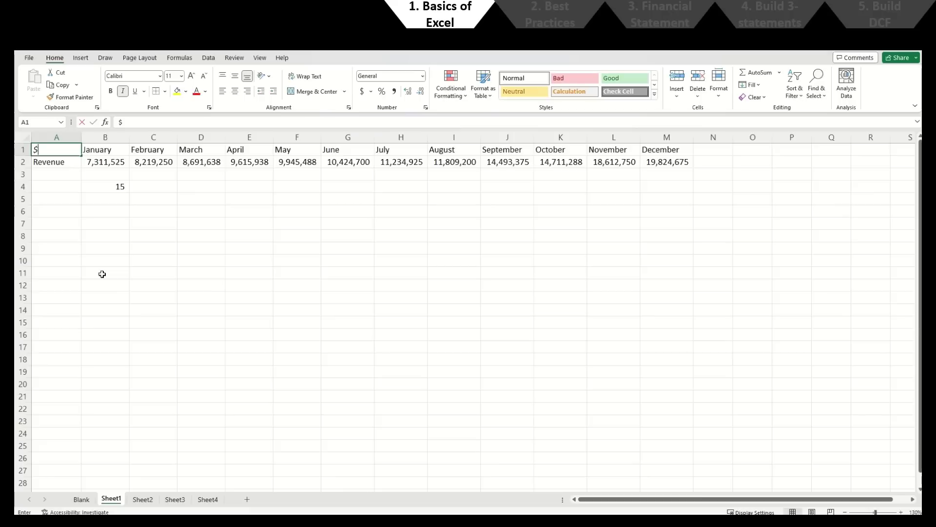
type("millions")
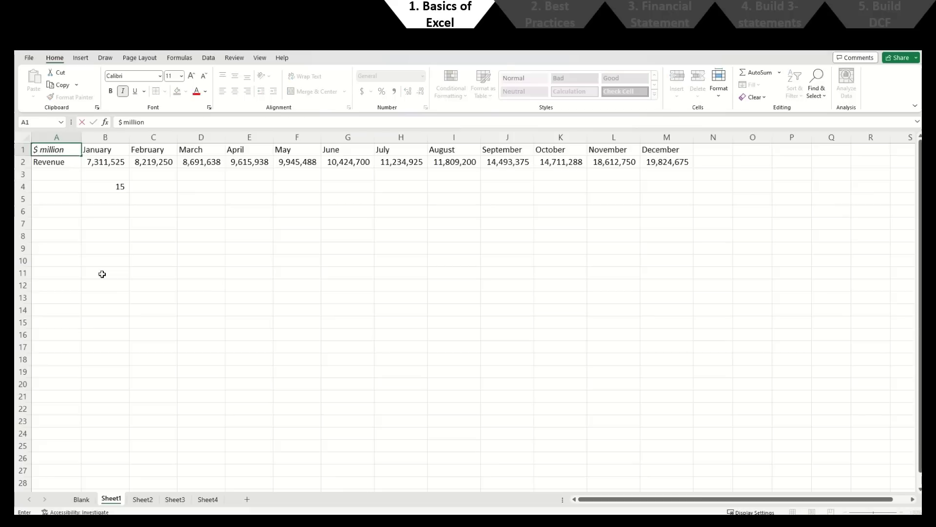
key("Return")
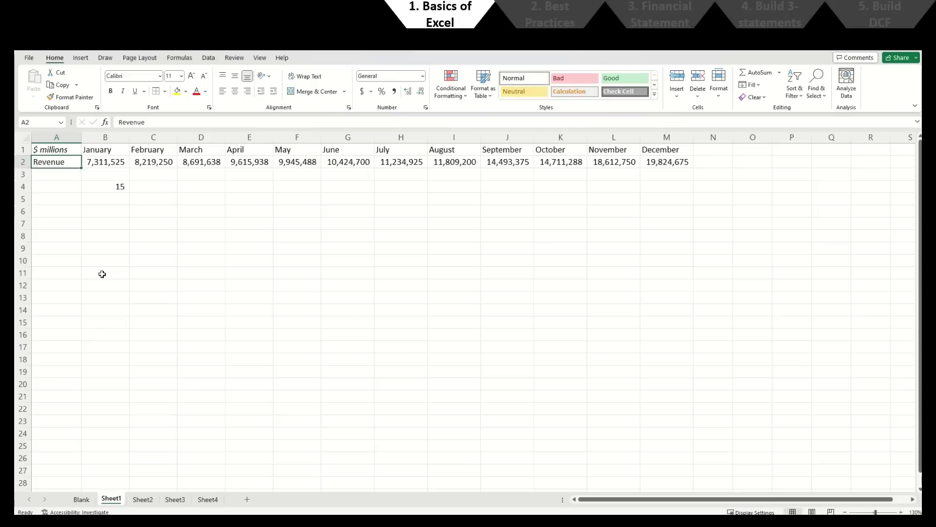
Step: Clear the stray value 15 from cell B4
key("Down")
key("Down")
key("Right")
key("Delete")
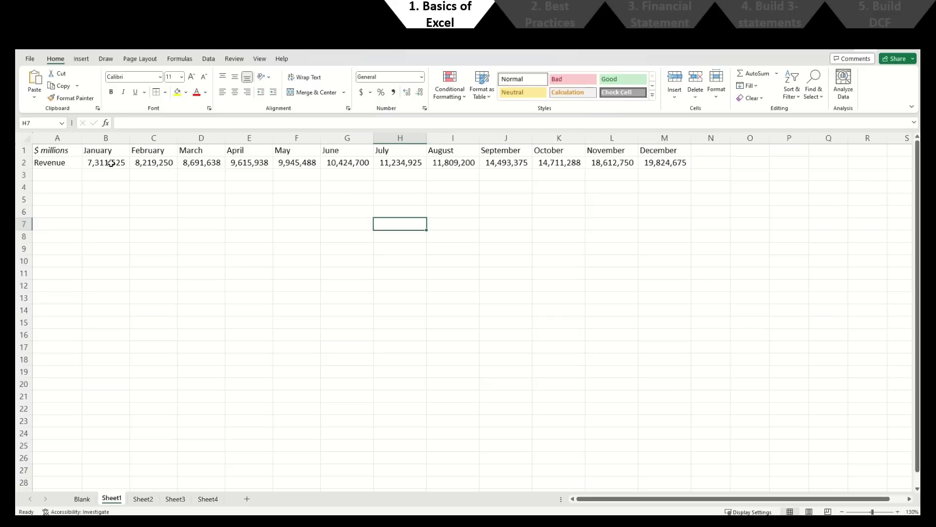
Step: Display the revenue values in B2:M2 in millions with the custom number format #,##0.0,,_);(#,##0.0,,);-_)
left_click(111, 163)
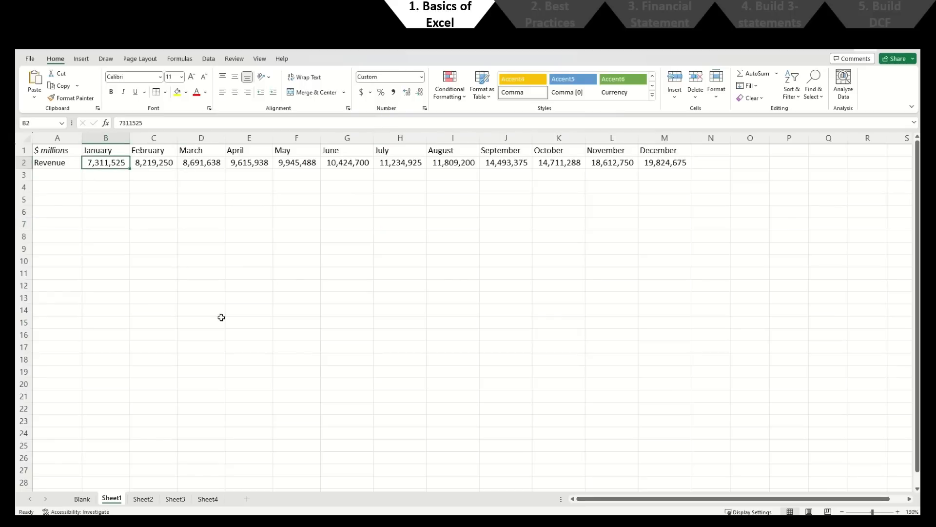
key("ctrl+shift+Right")
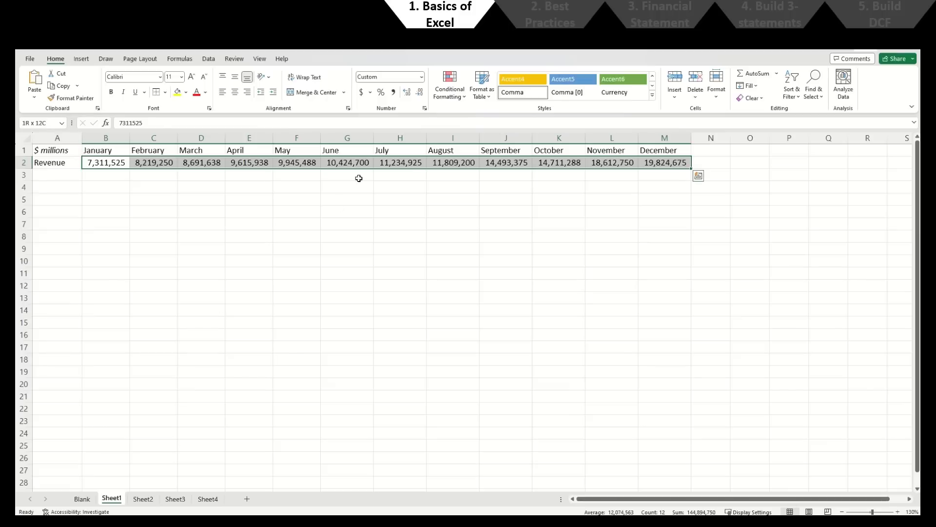
left_click(423, 78)
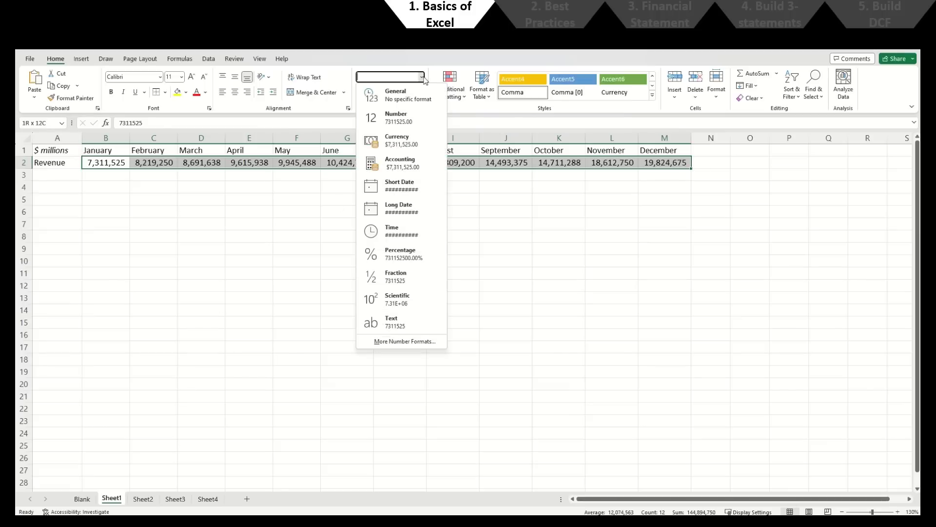
left_click(418, 344)
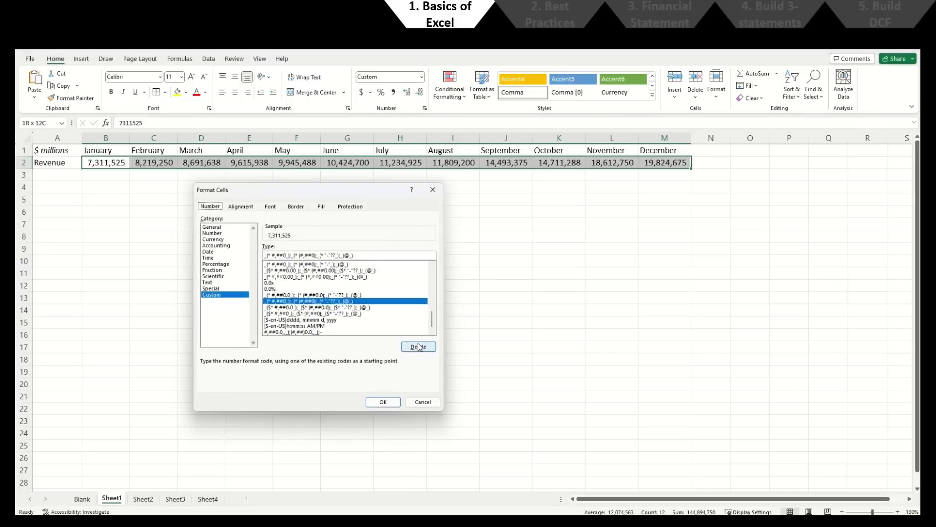
left_click(355, 254)
left_click_drag(355, 253, 264, 255)
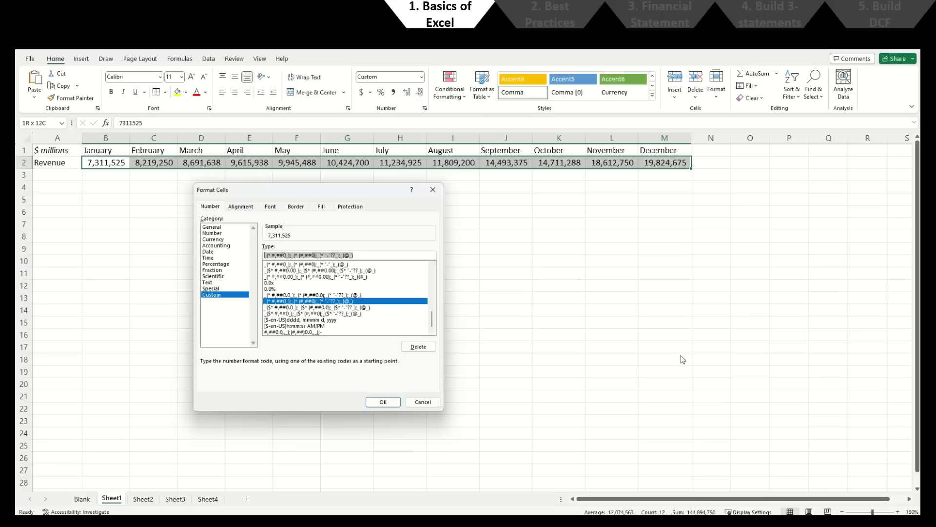
type("#,##")
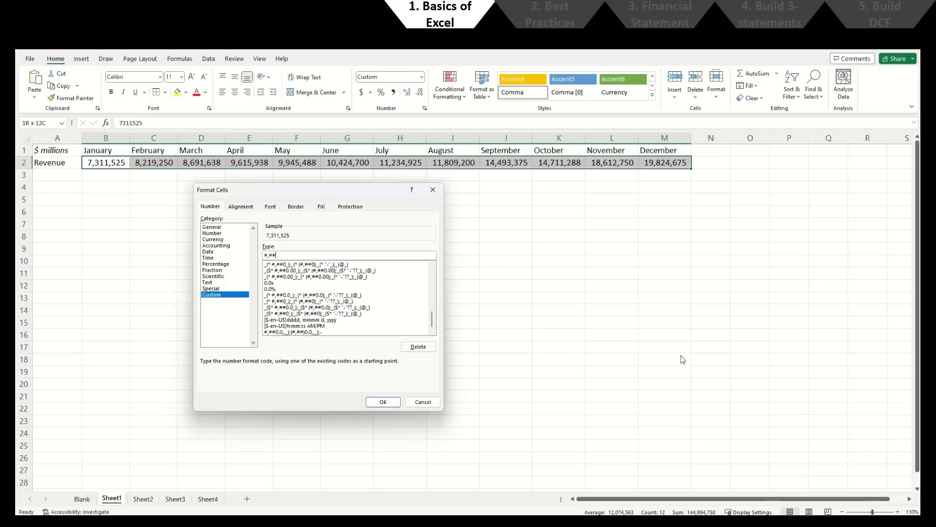
type(",0.0,,")
type("_);")
type("(#,##")
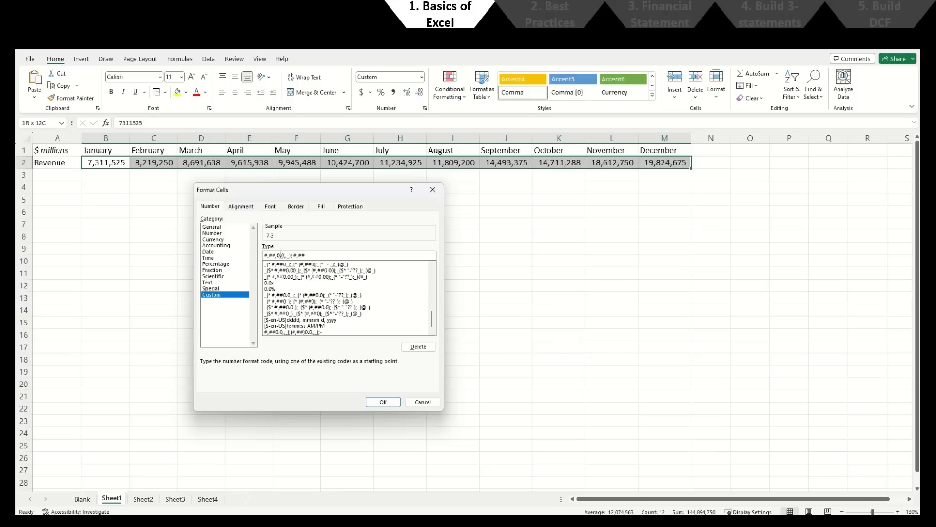
left_click(275, 255)
key("End")
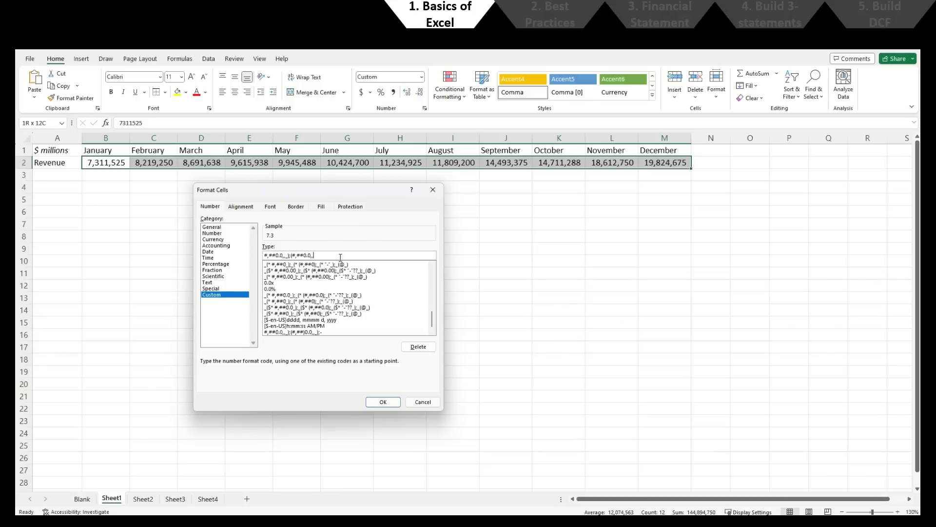
type(")")
type("-")
key("Return")
Step: Enter the years 2023, 2024, 2025 and 2026 in cells B4 to E4
key("Down")
key("Down")
type("2023")
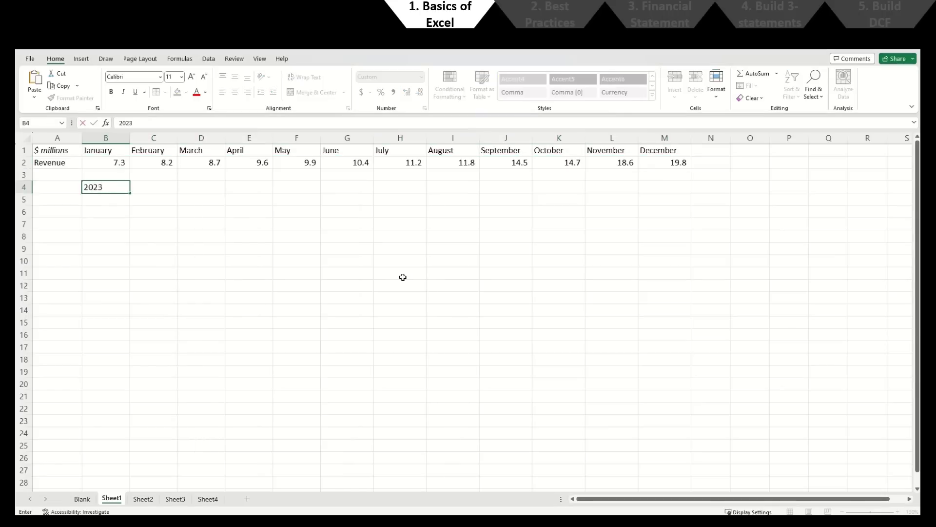
key("Tab")
type("2024")
key("Tab")
type("2025")
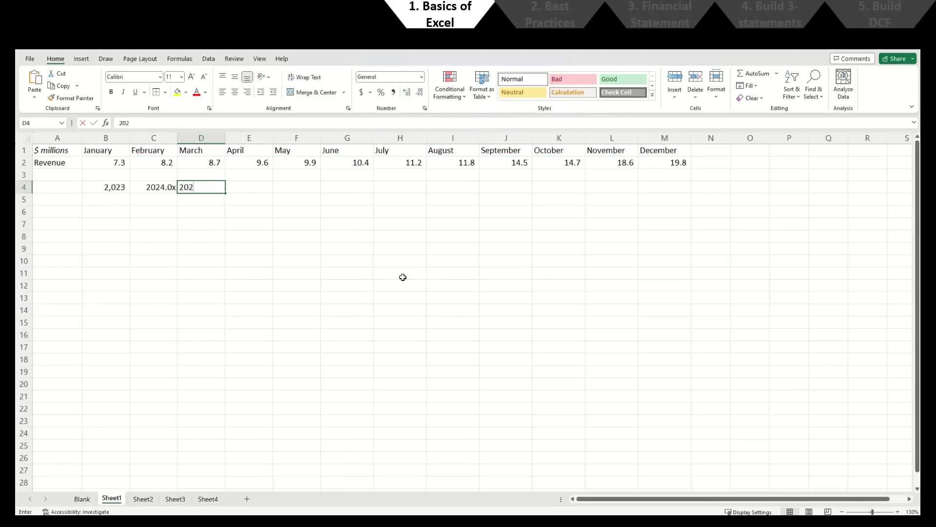
key("Tab")
type("2025")
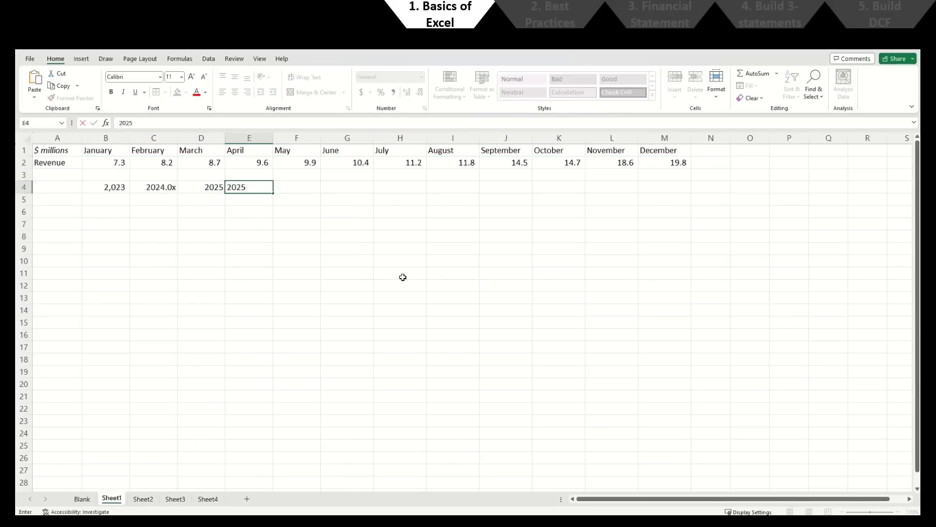
key("BackSpace")
type("6")
key("Return")
Step: Apply the General number format to the years in B4:E4
key("Up")
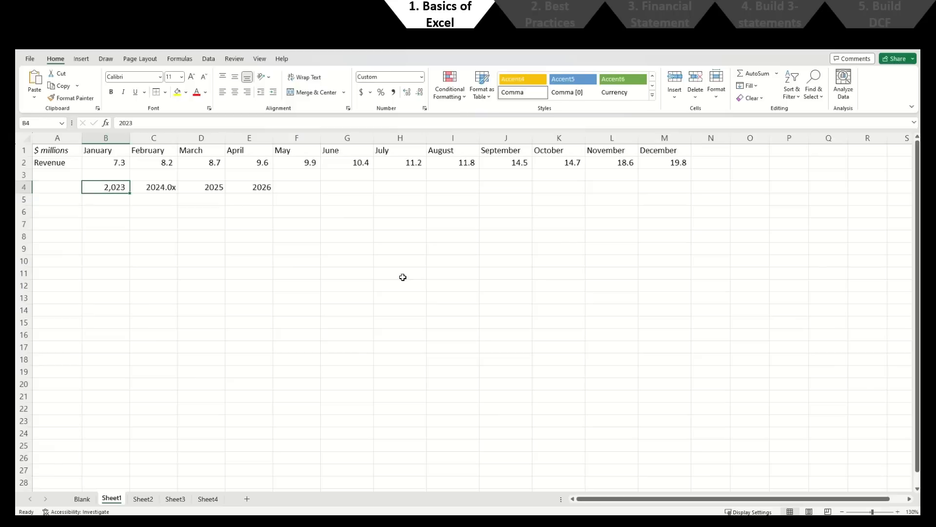
key("shift+Right")
key("shift+Right")
key("shift+Right")
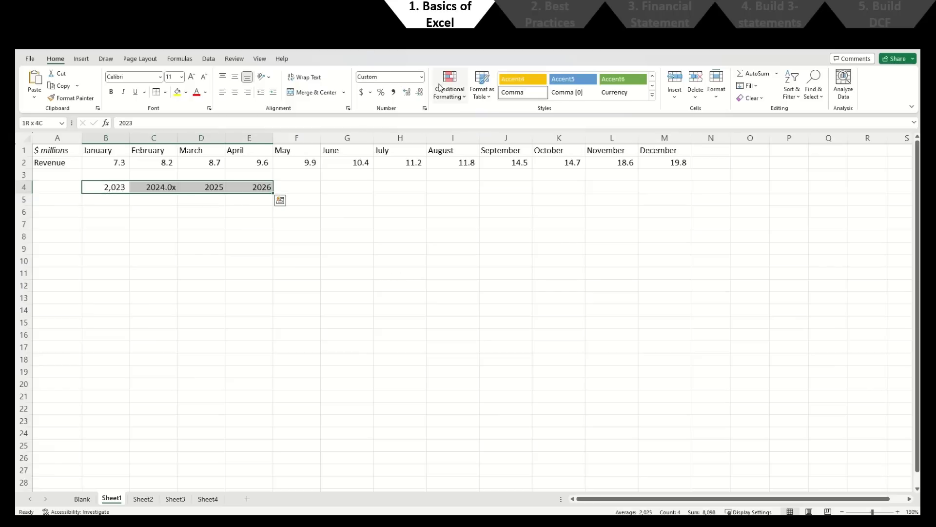
left_click(423, 77)
left_click(390, 92)
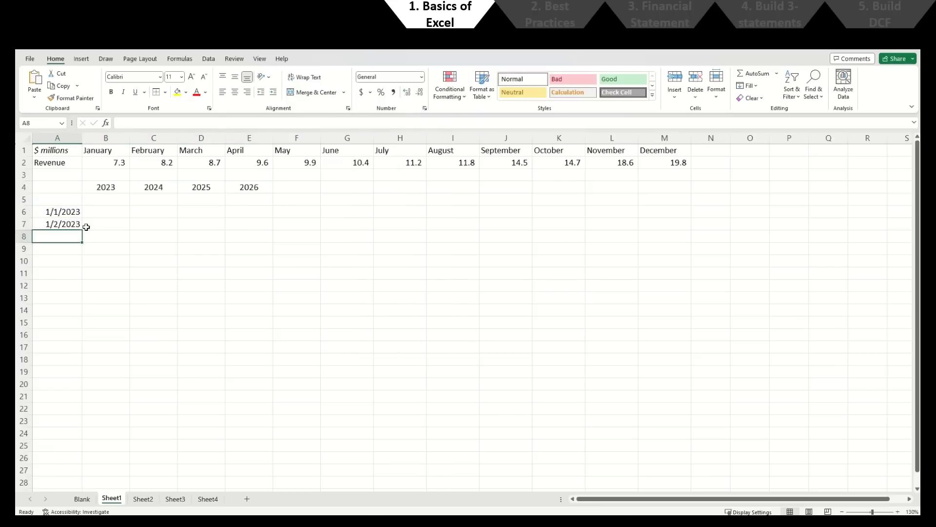
Step: Copy the next-day date formula in A7 and paste it down into A8:A25
key("ctrl+c")
key("Down")
key("shift+Down")
key("shift+Down")
key("shift+Down")
key("shift+Down")
key("shift+Down")
key("shift+Down")
key("shift+Down")
key("shift+Down")
key("shift+Down")
key("shift+Down")
key("shift+Down")
key("shift+Down")
key("shift+Down")
key("shift+Down")
key("shift+Down")
key("shift+Down")
key("shift+Down")
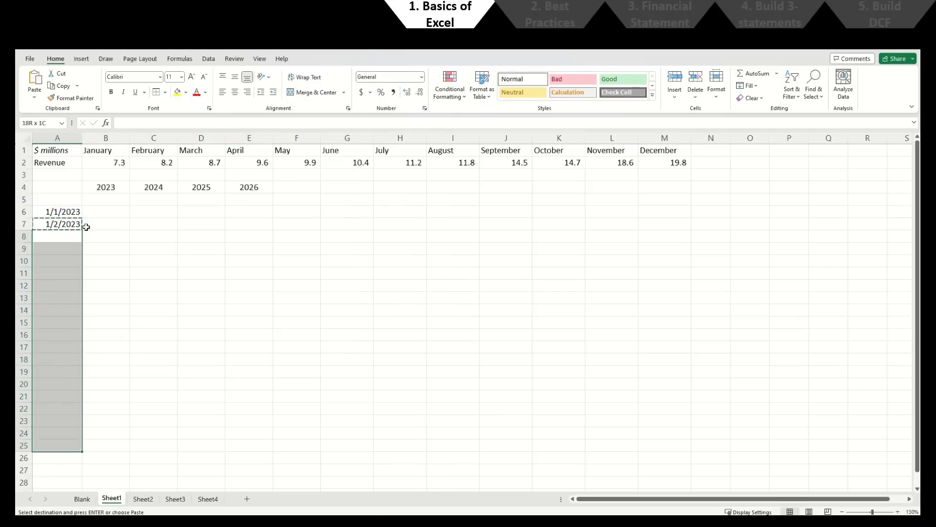
key("Return")
Step: Format the dates in A6:A25 with the 3/14 date type so only month and day are displayed
key("Up")
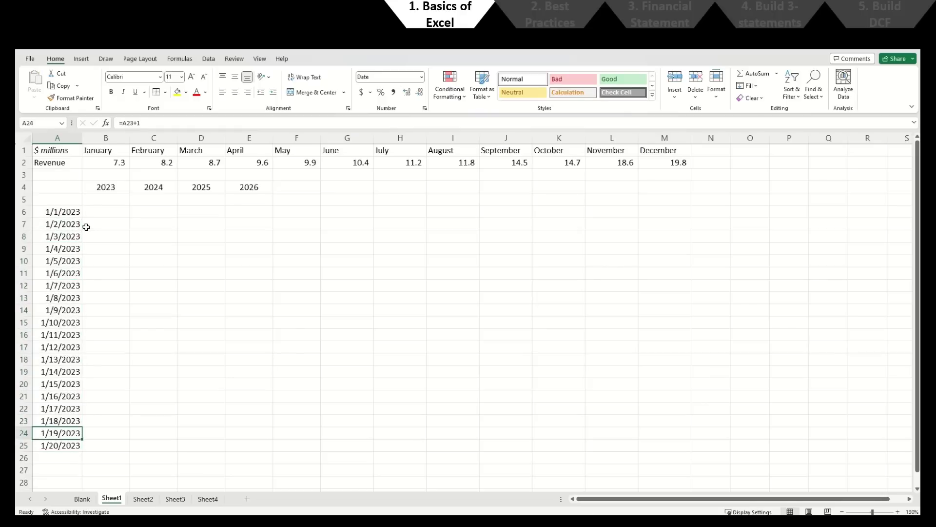
key("ctrl+Up")
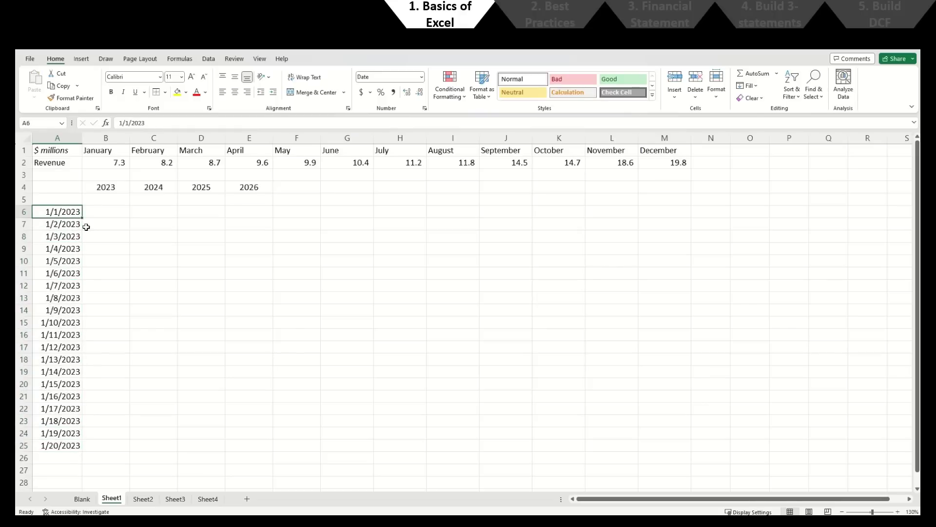
key("ctrl+shift+Down")
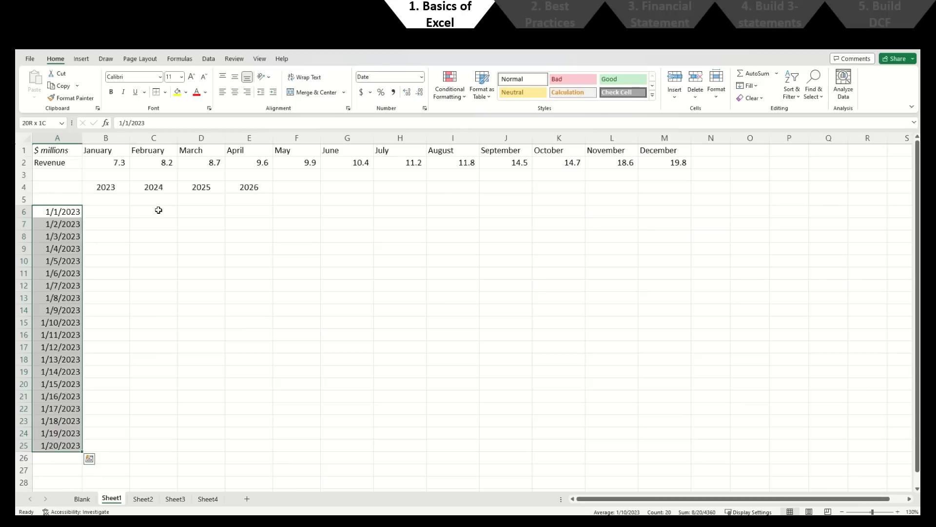
key("ctrl+1")
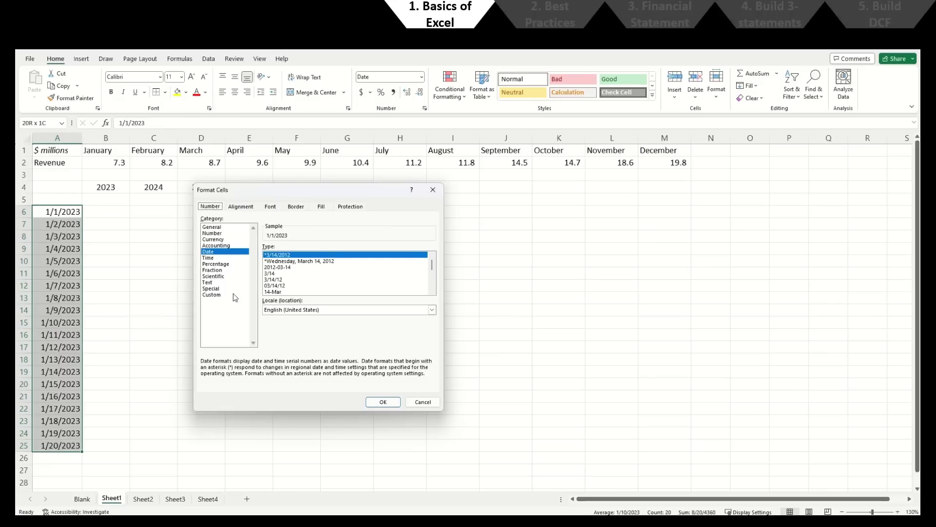
left_click(309, 274)
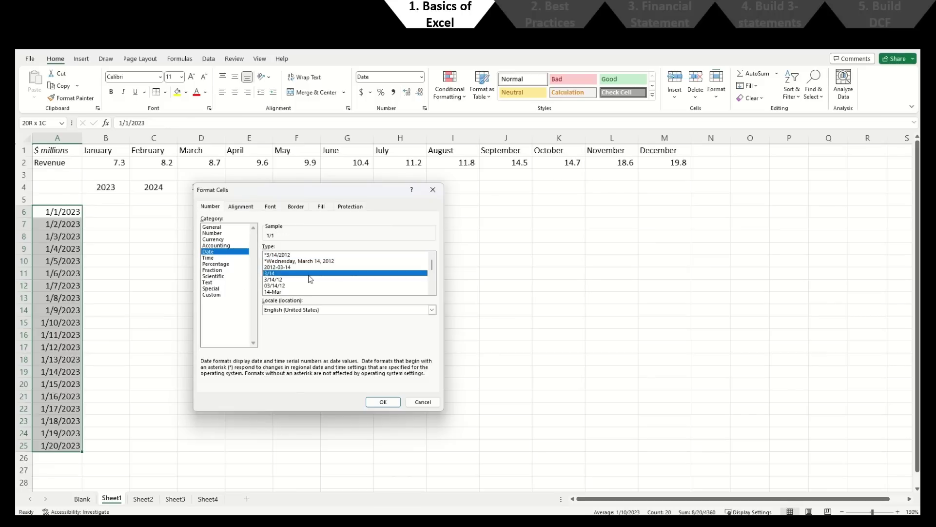
left_click(382, 402)
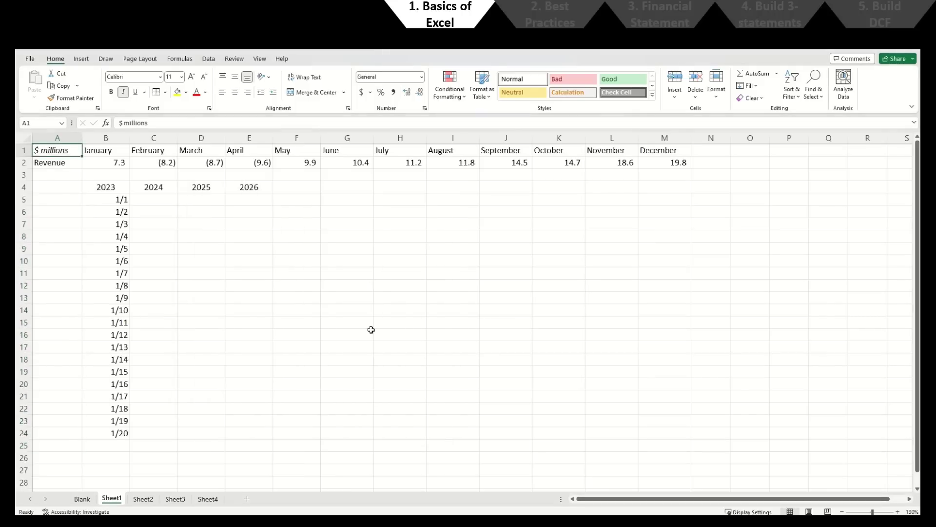
Step: Change the A1 label to "$ thousands" and set the custom format of B2:M2 to #,##0.0,_);(#,##0.0,);-_)
type("thousands")
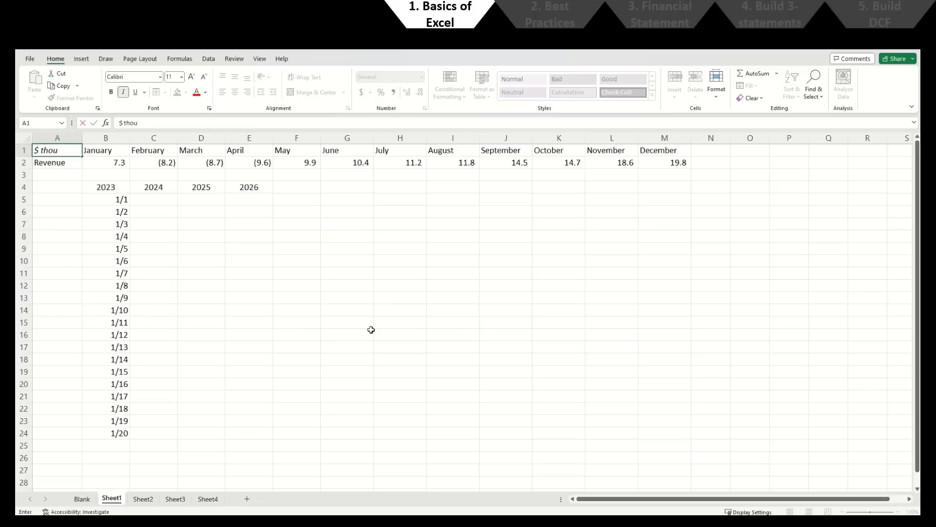
key("Return")
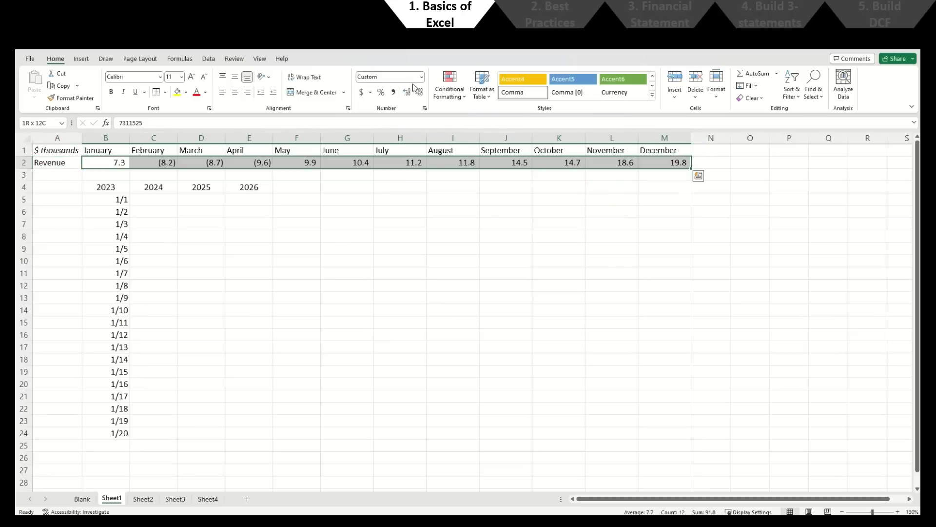
left_click(421, 77)
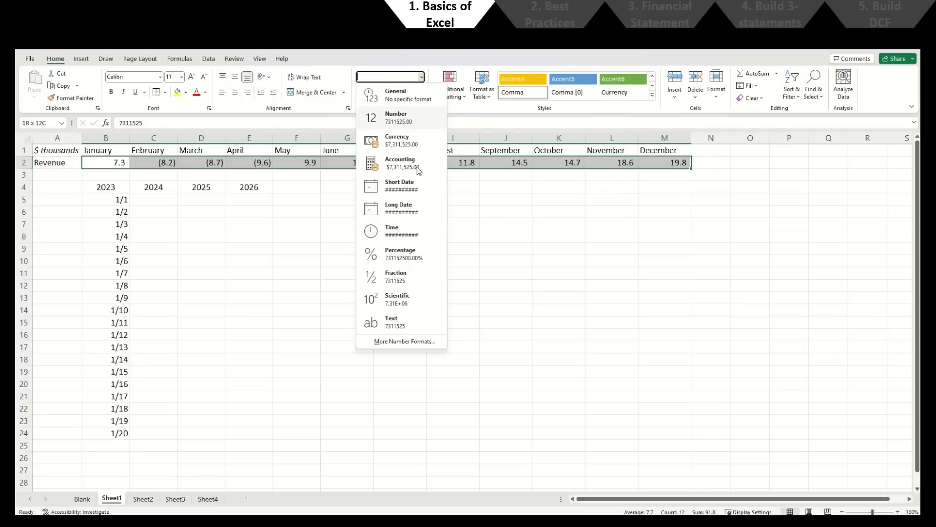
left_click(420, 342)
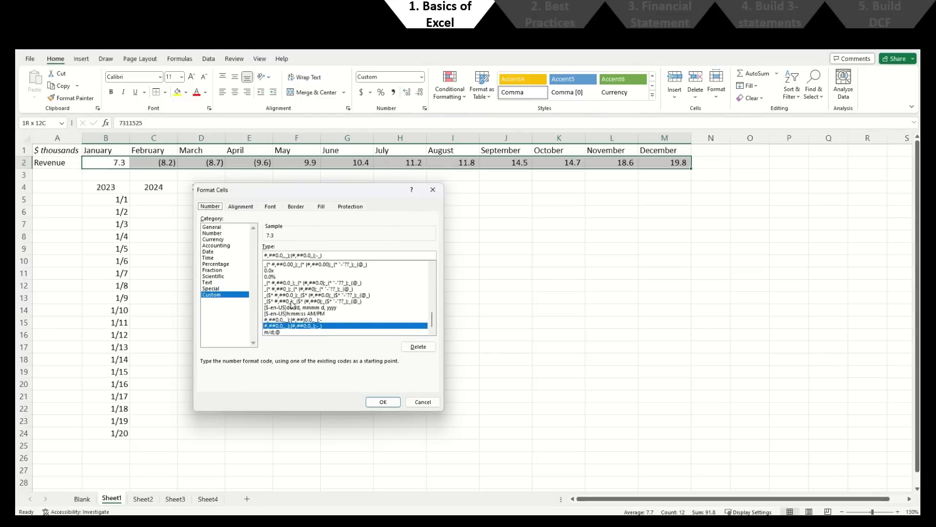
left_click(288, 254)
key("BackSpace")
left_click(311, 255)
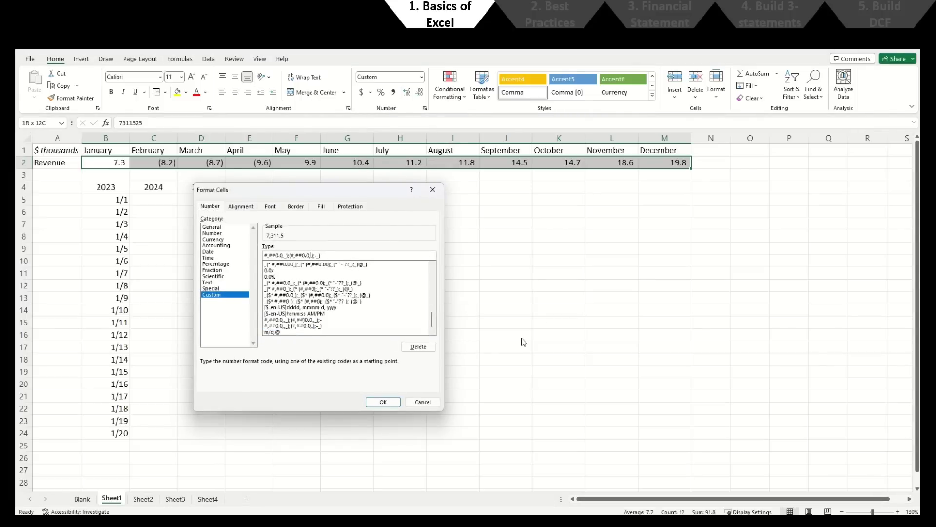
key("BackSpace")
key("Return")
key("Down")
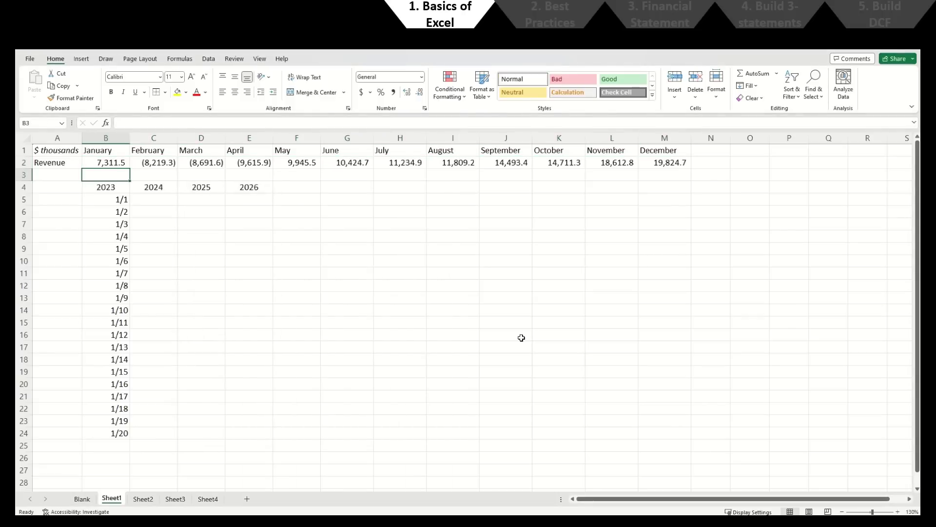
Step: Center the month headings in B1:M1 horizontally
key("Up")
key("Up")
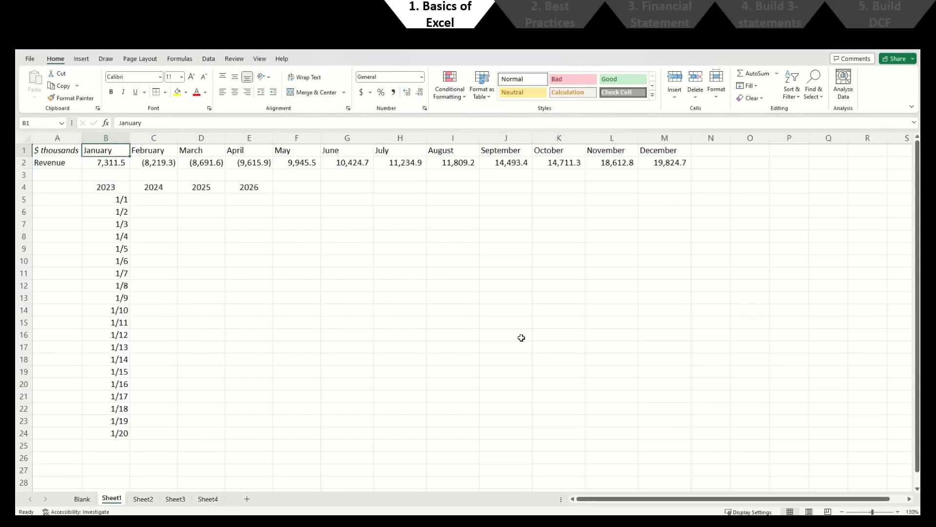
key("ctrl+shift+Right")
left_click(235, 92)
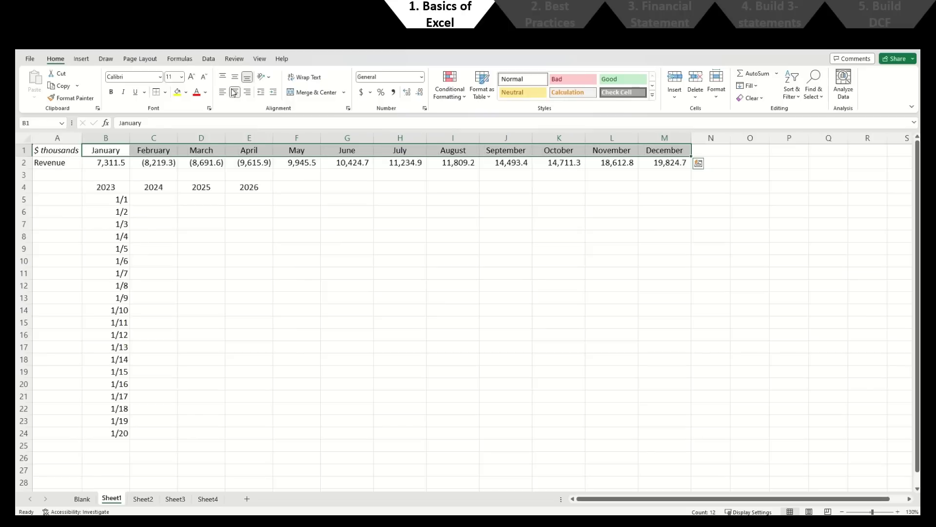
left_click(59, 162)
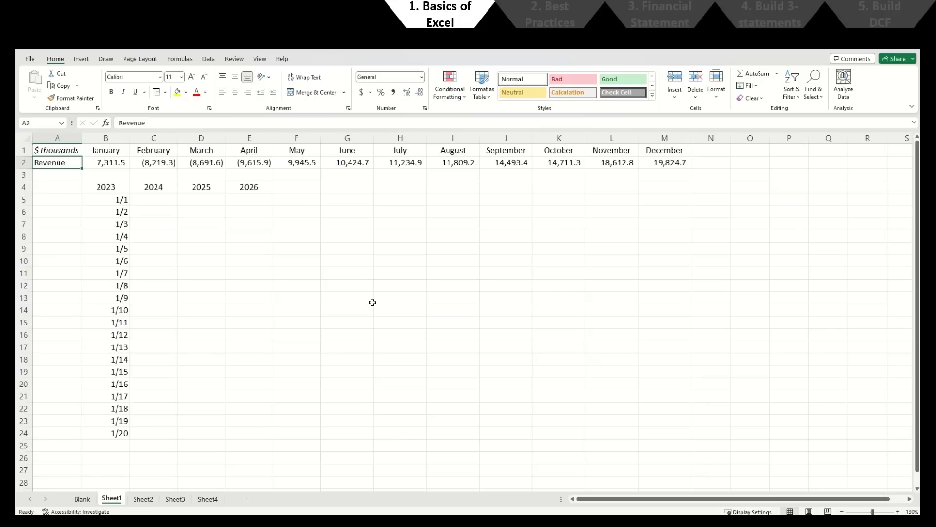
Step: Move the year and date block B4:E24 one column over so that it starts in A4
key("Down")
key("Down")
key("Right")
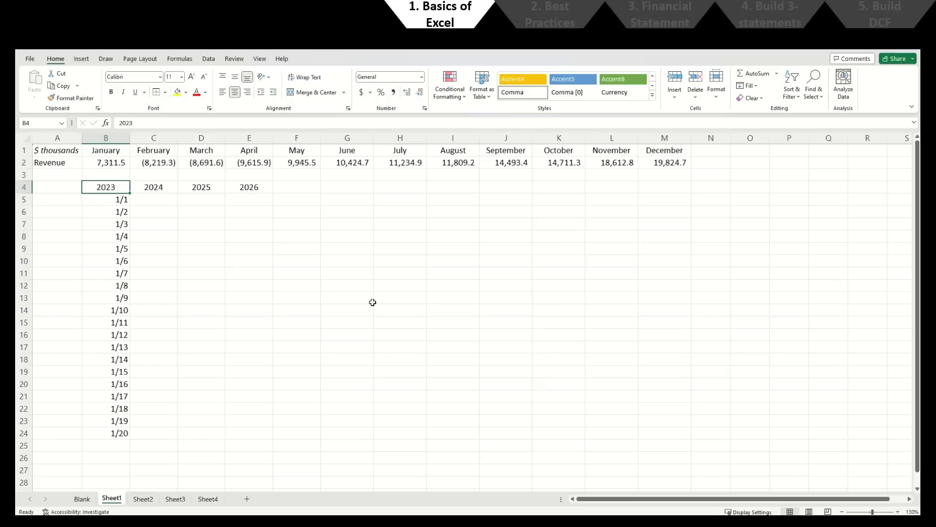
key("ctrl+shift+Down")
key("ctrl+shift+Right")
key("ctrl+x")
key("Left")
key("ctrl+v")
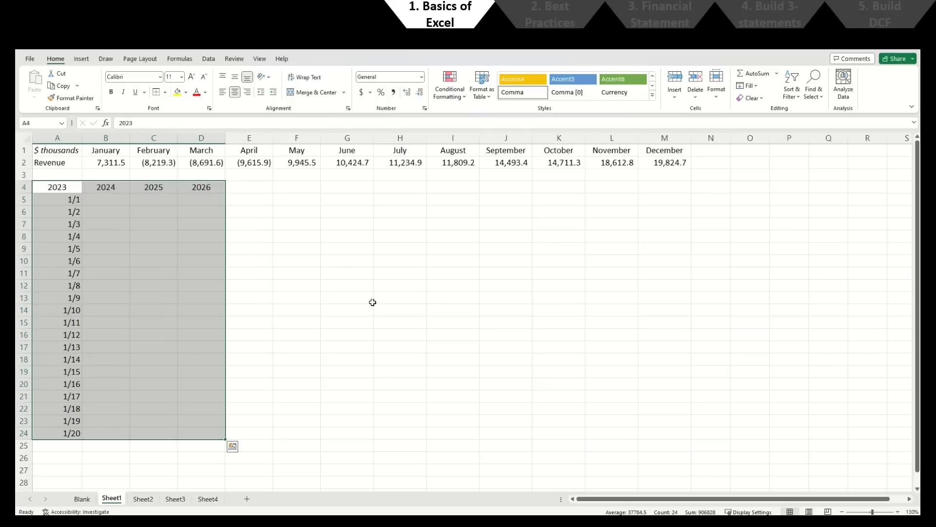
Step: Give the heading row A1:M1 a black fill with white font
key("ctrl+Up")
key("Up")
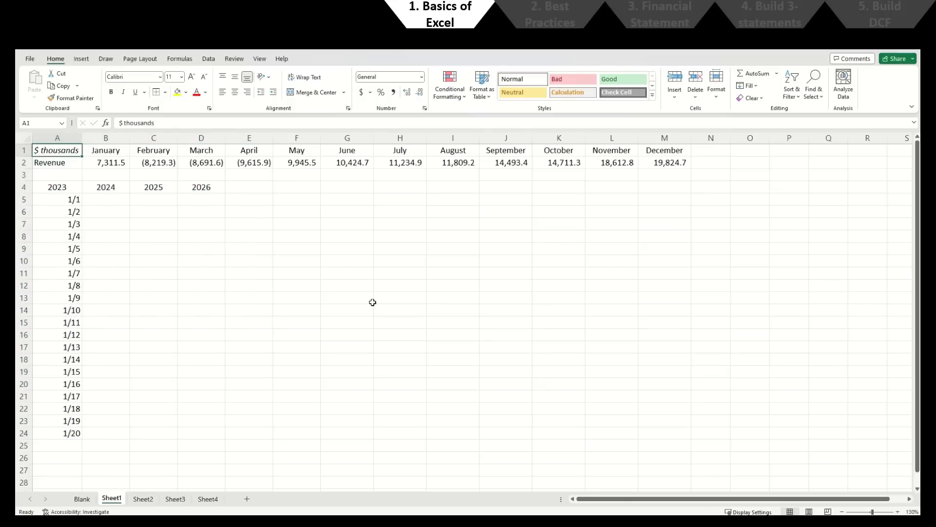
key("ctrl+shift+Right")
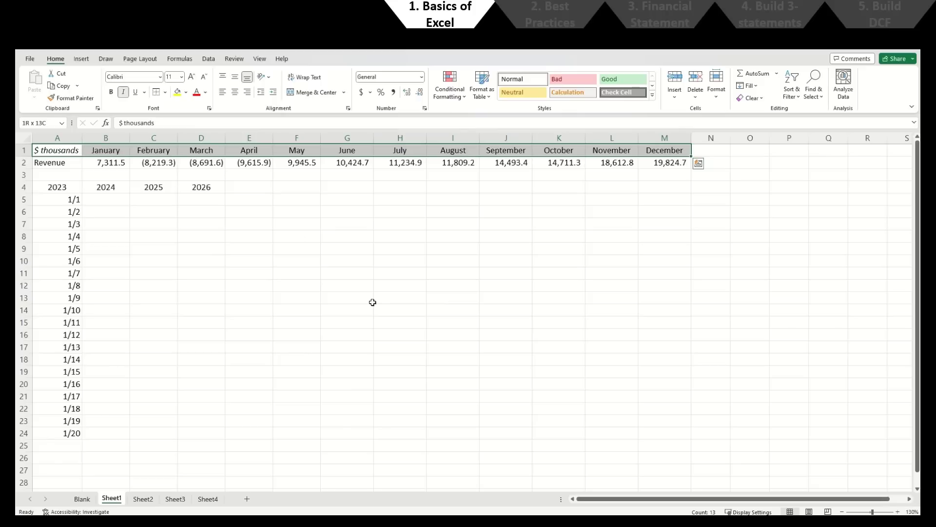
left_click(186, 93)
left_click(184, 117)
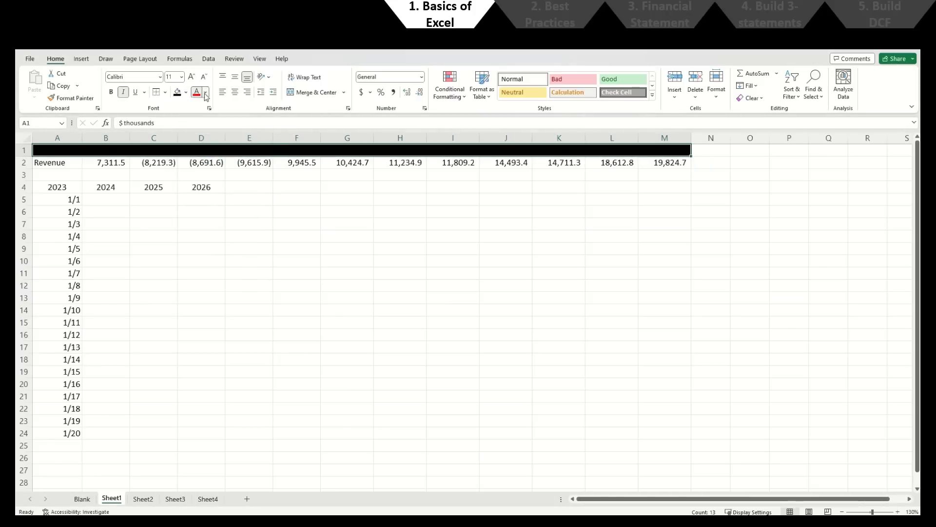
left_click(205, 93)
left_click(195, 130)
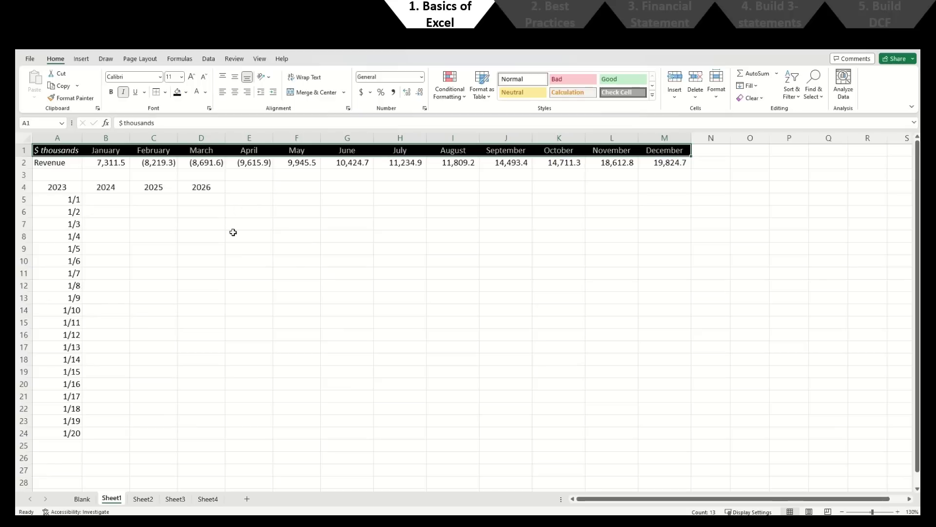
Step: Insert a blank row above the headings and a blank column before the tables, and narrow the new column A
key("shift+space")
key("ctrl+shift+equal")
key("Down")
key("ctrl+space")
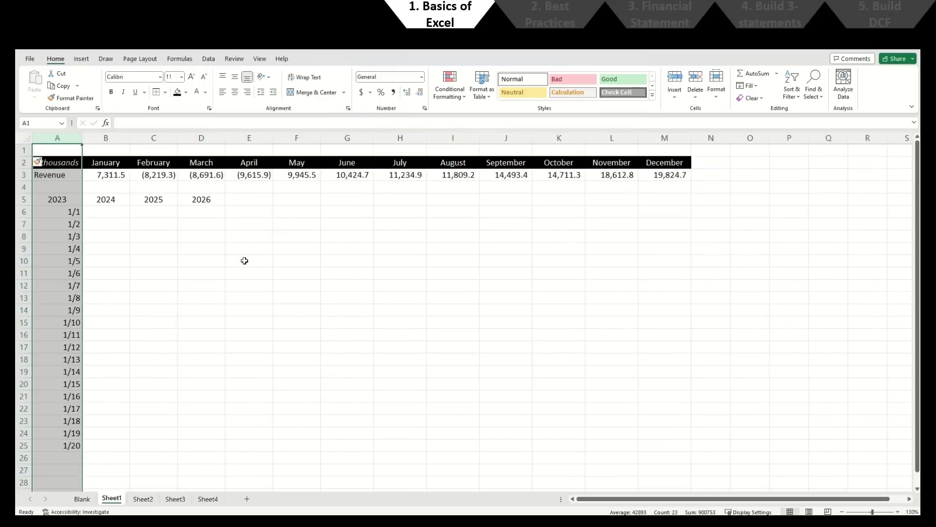
key("ctrl+shift+equal")
left_click_drag(82, 138, 39, 141)
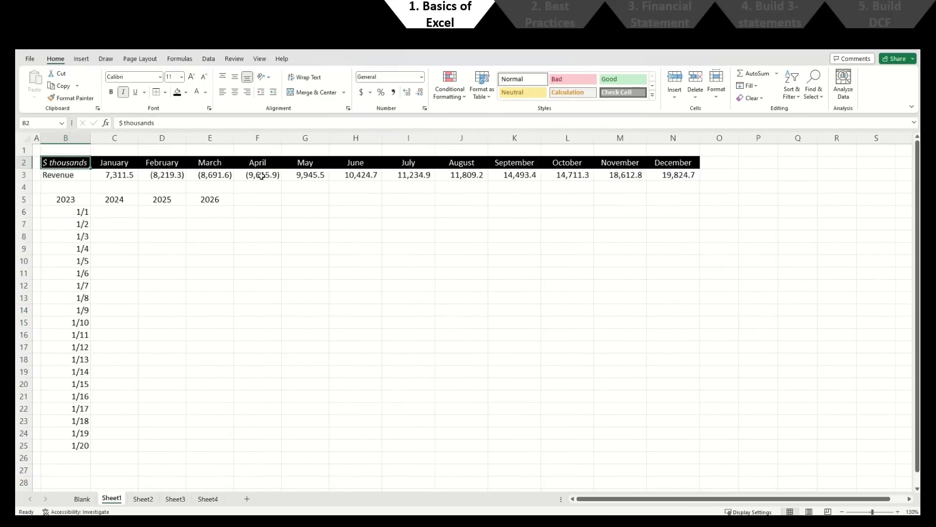
Step: Put an outside border around the revenue table B2:N3 and around the year and date block B5:E25
key("ctrl+a")
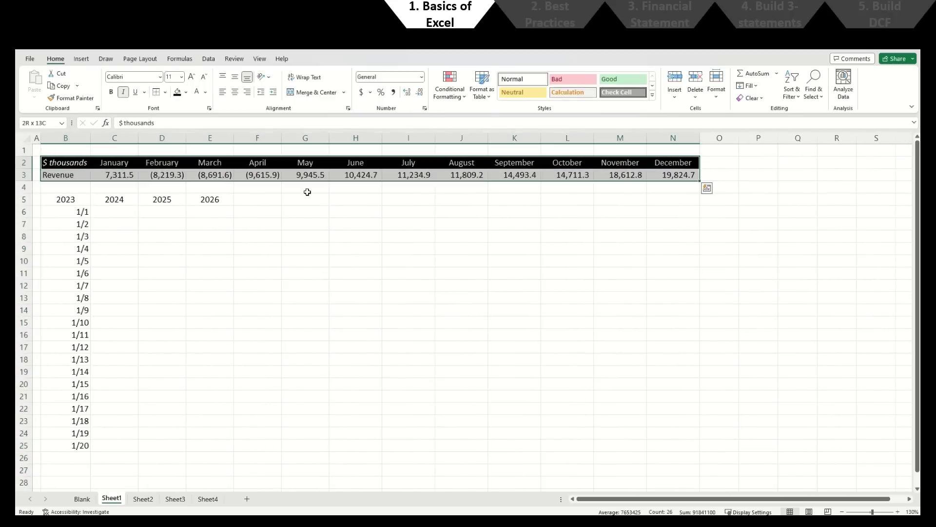
left_click(165, 93)
left_click(198, 201)
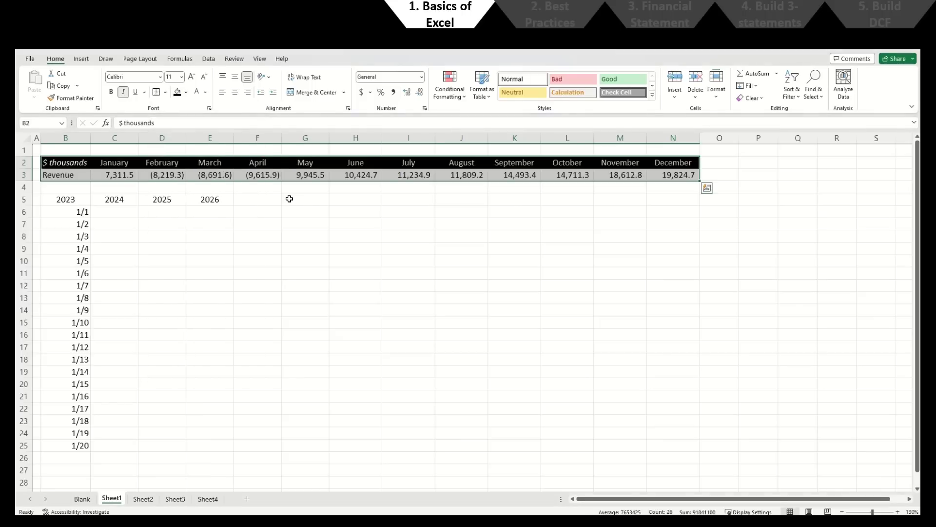
left_click_drag(66, 199, 215, 445)
key("alt")
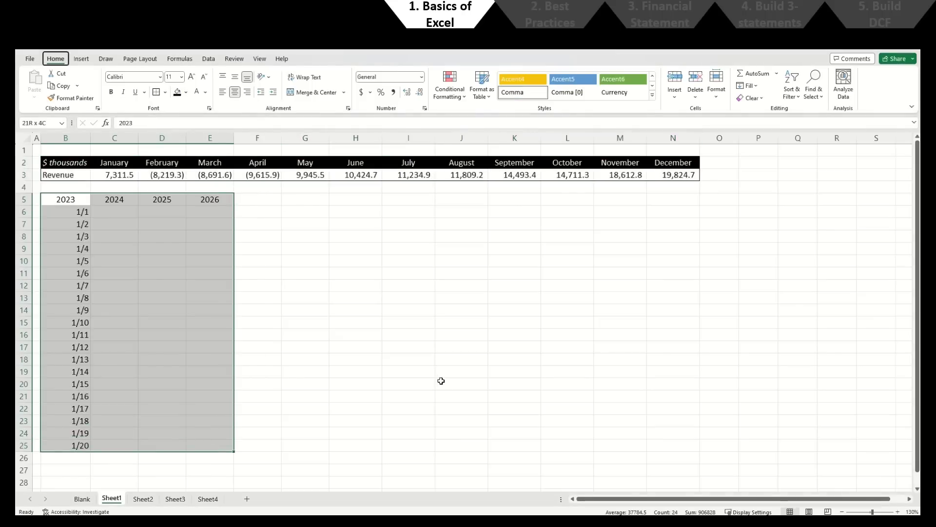
key("h")
key("b")
key("s")
Step: Make the year headings in B5:E5 bold with a black fill and white font
left_click_drag(210, 199, 66, 200)
key("ctrl+b")
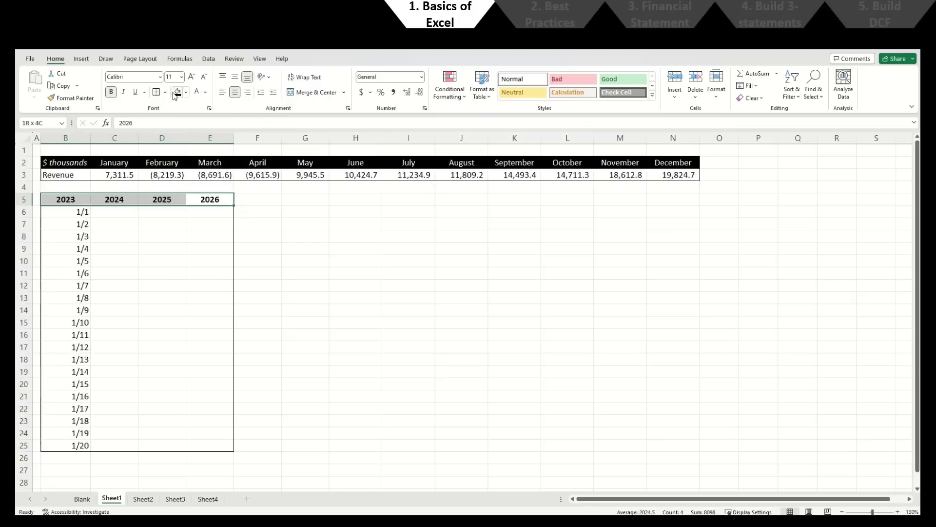
left_click(178, 92)
left_click(197, 92)
left_click(303, 214)
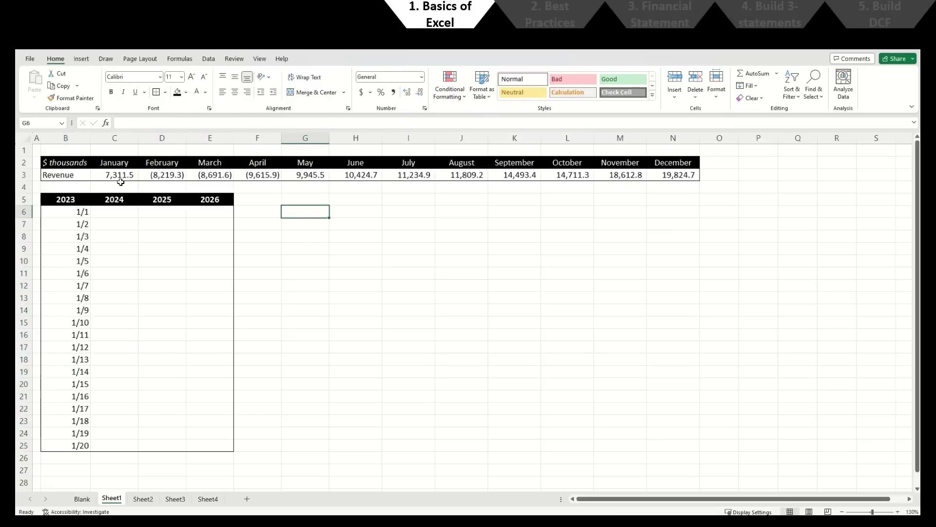
Step: Make the revenue table headings in B2:N2 bold
left_click(62, 163)
key("ctrl+shift+Right")
key("ctrl+b")
left_click(63, 163)
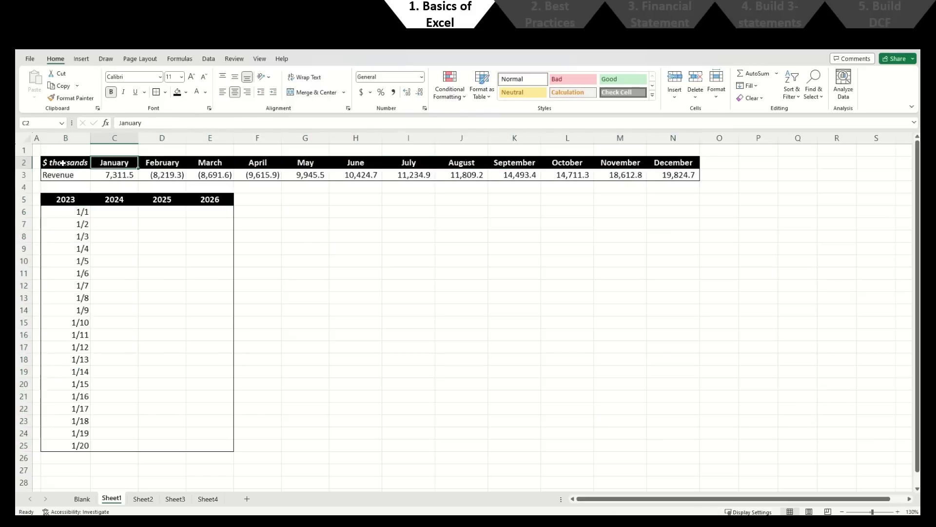
left_click(270, 201)
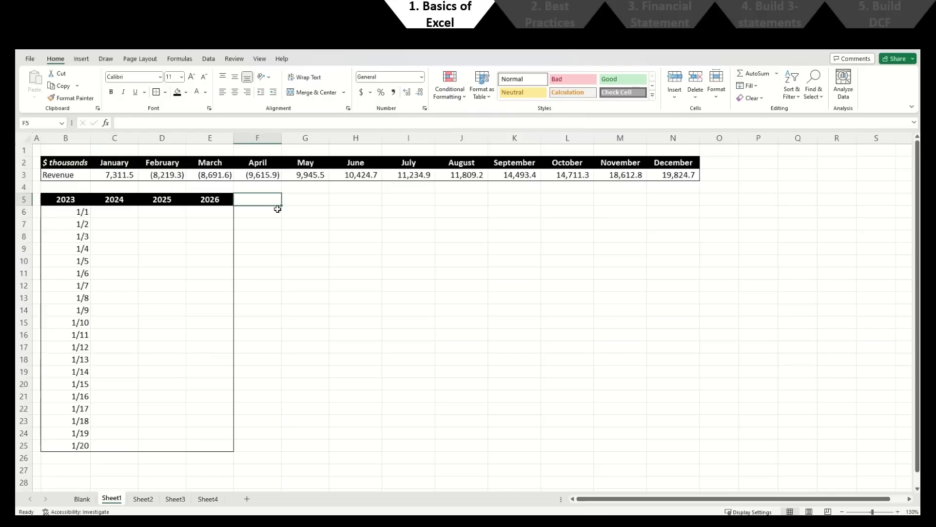
left_click(71, 199)
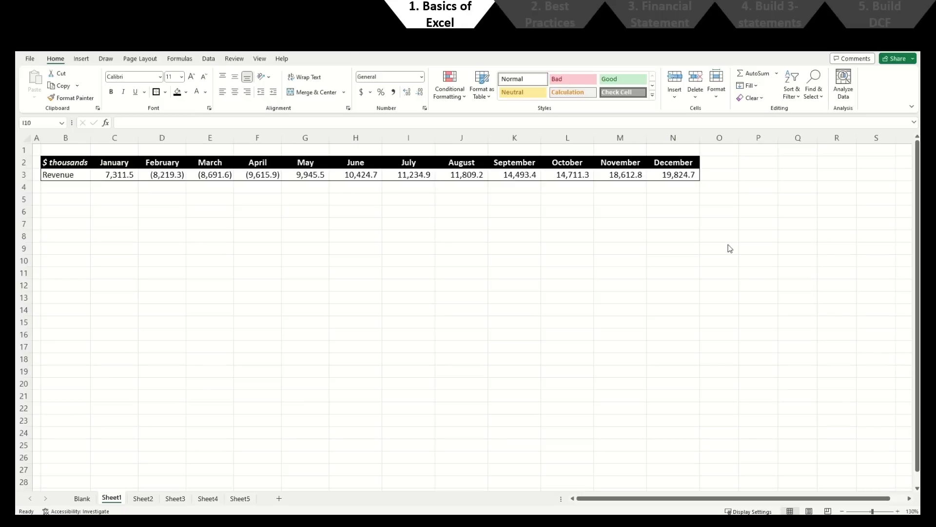
Step: Copy the December heading and revenue cells N2:N3 into O2:O3
left_click(688, 166)
key("shift+Down")
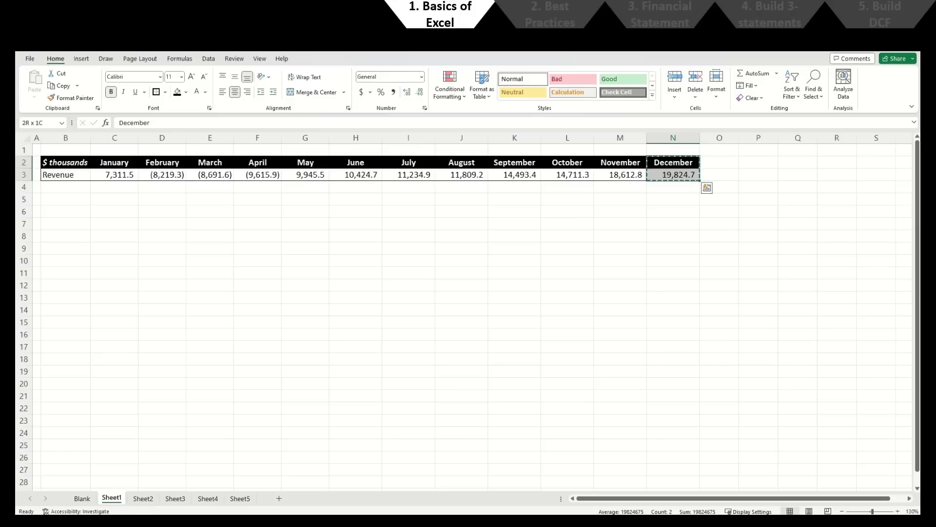
key("ctrl+c")
key("Right")
key("Return")
key("Up")
key("Down")
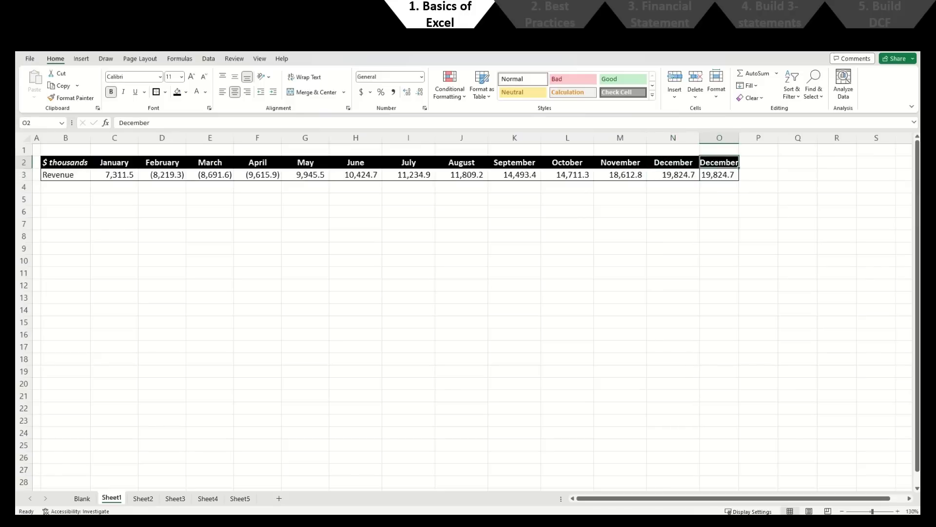
Step: Change the O2 heading to "Total" and clear the value in O3
type("Total")
key("Return")
key("Delete")
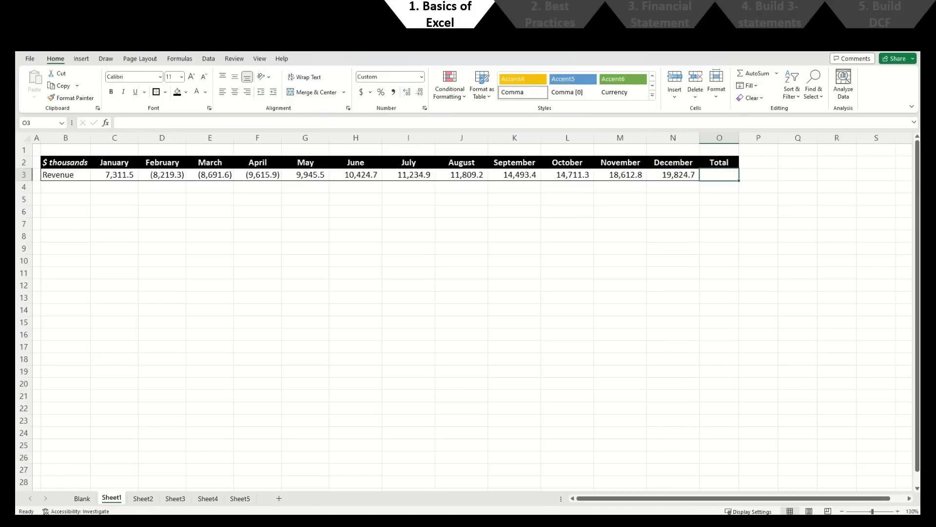
type("=")
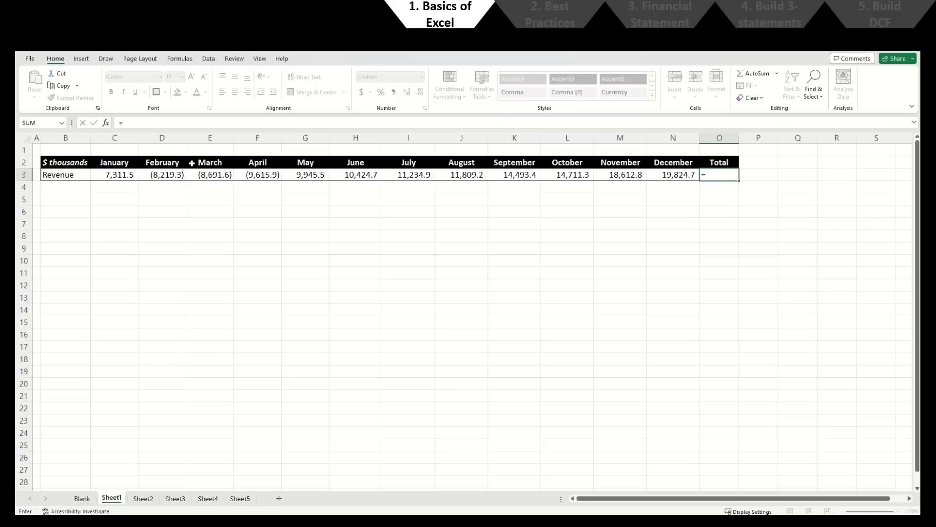
left_click(115, 174)
type("+")
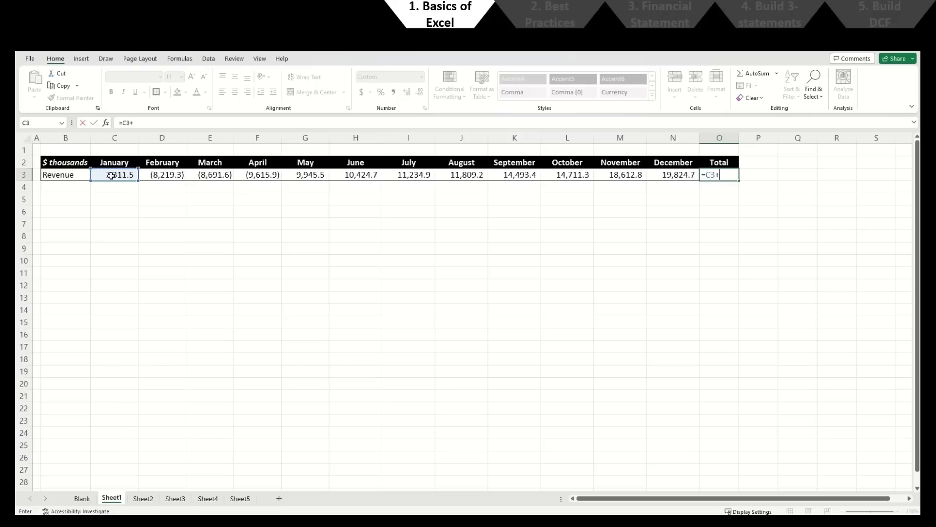
left_click(154, 174)
type("+")
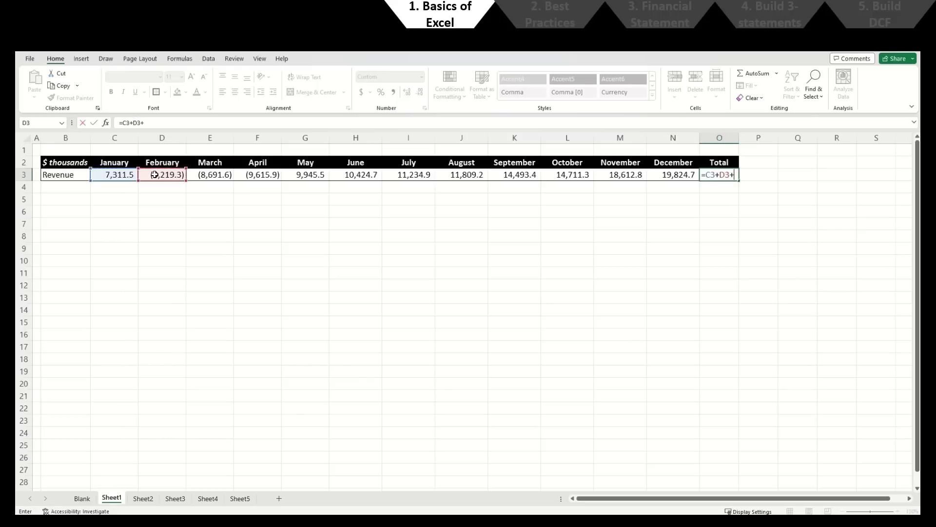
left_click(219, 175)
type("+")
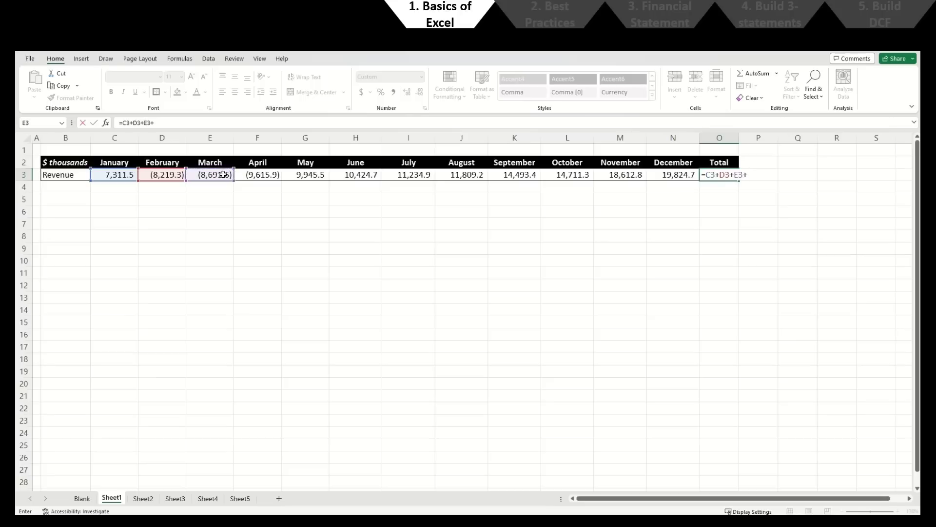
left_click(272, 175)
type("+")
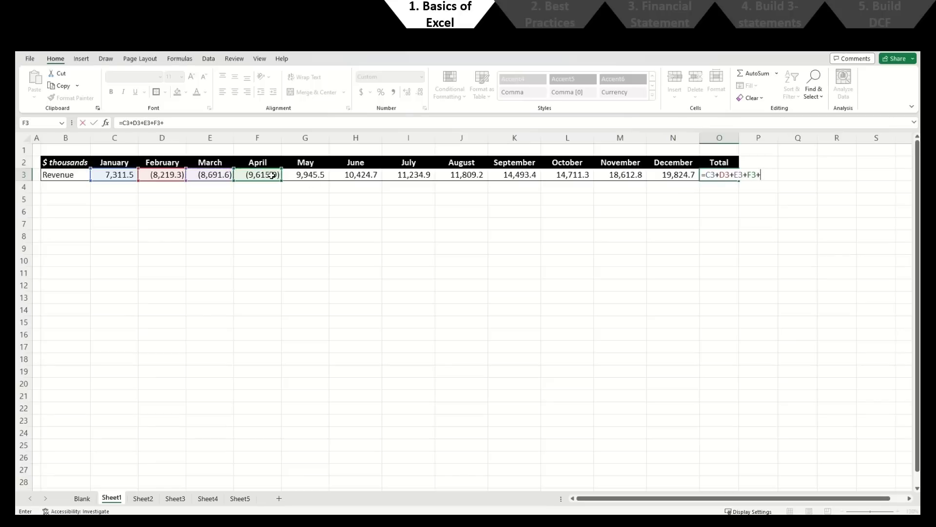
key("Escape")
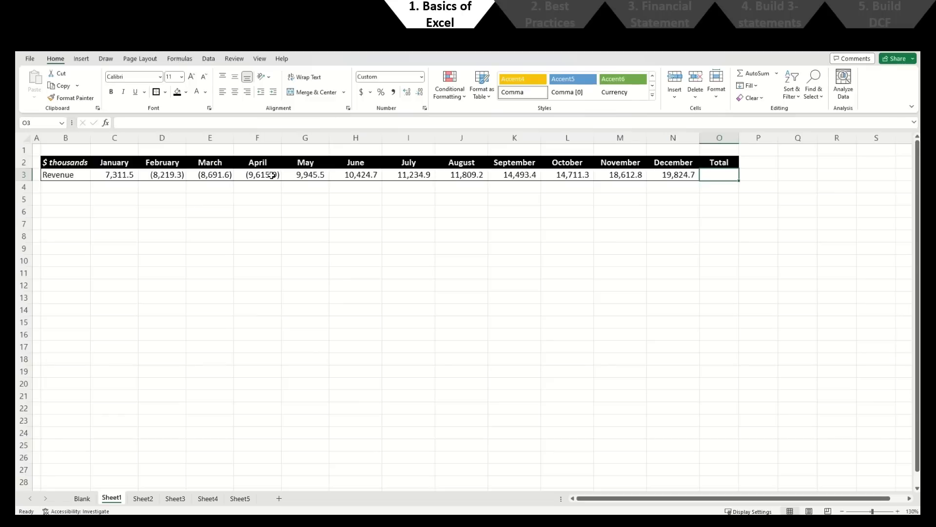
Step: Total the monthly revenue figures in O3 with a SUM formula over the cells before it in row 3
type("=")
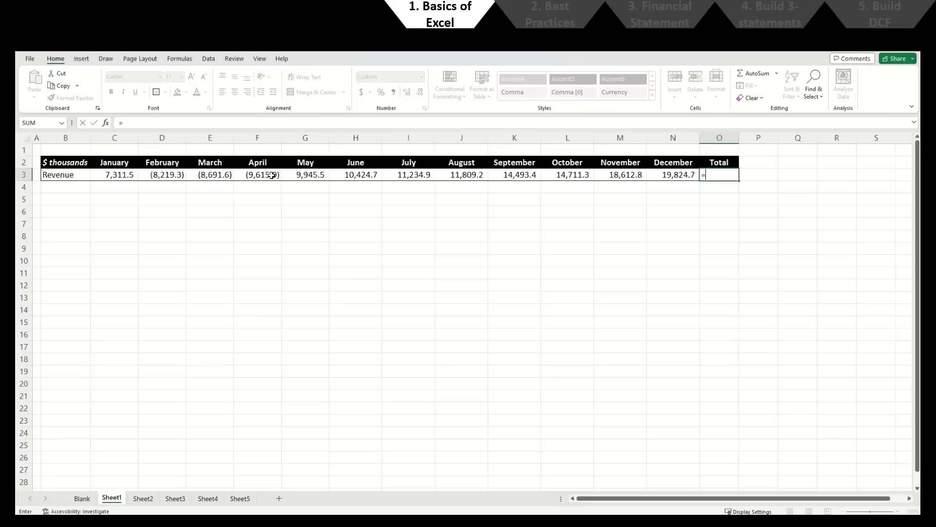
type("sum(")
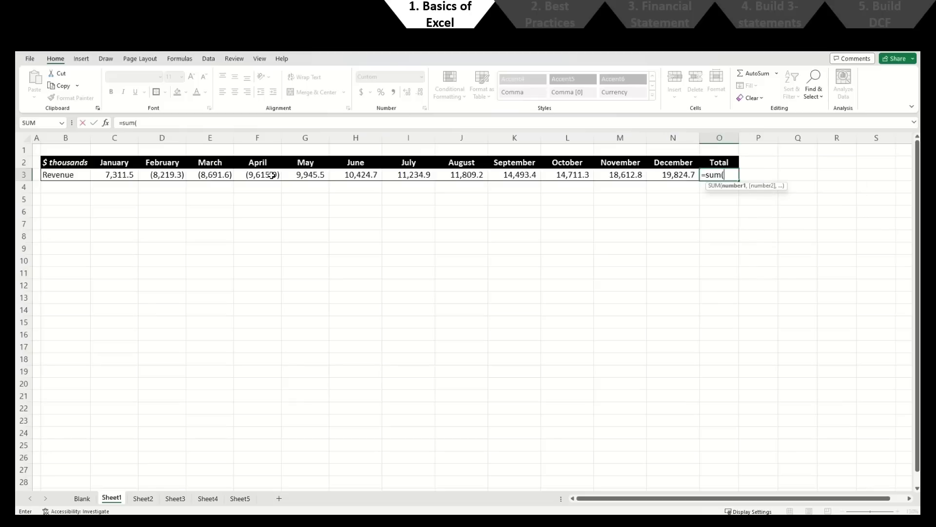
key("Left")
key("ctrl+shift+Left")
key("Return")
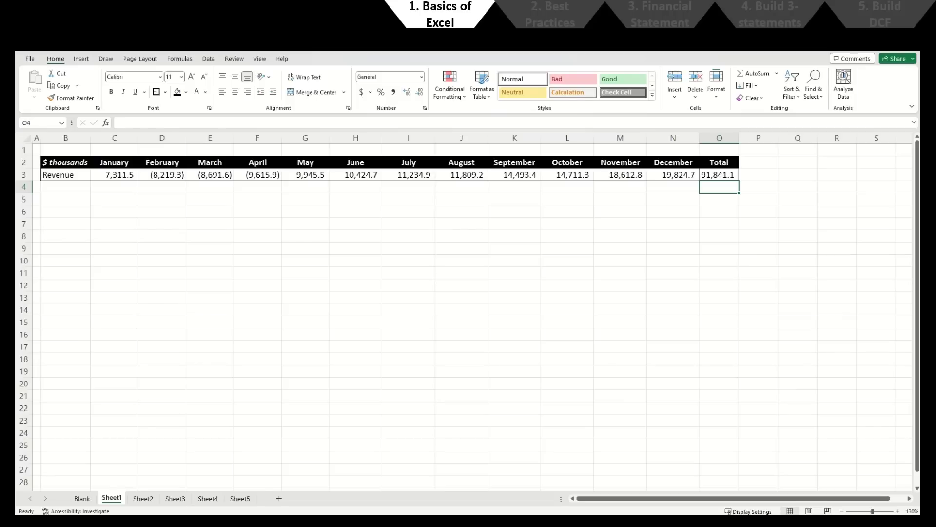
Step: Add a new worksheet and place it after Sheet5 at the end of the workbook
left_click(94, 188)
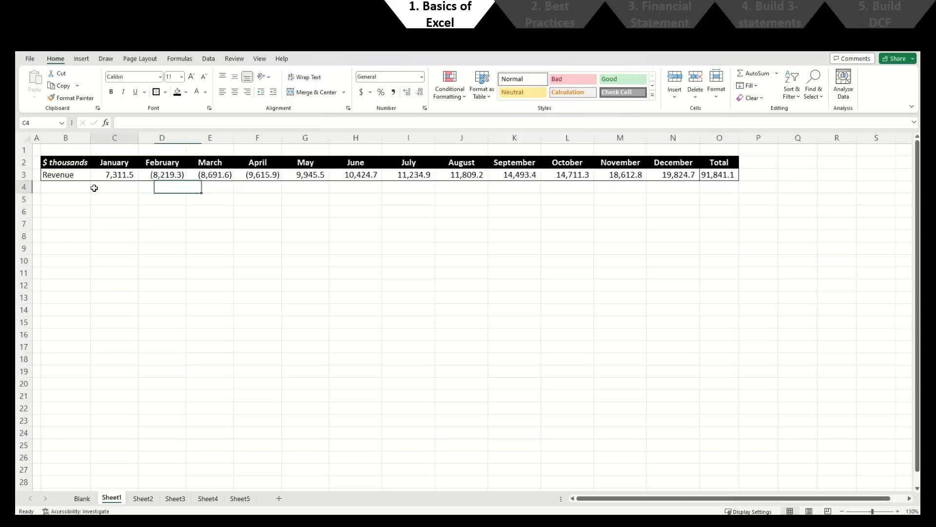
left_click(80, 201)
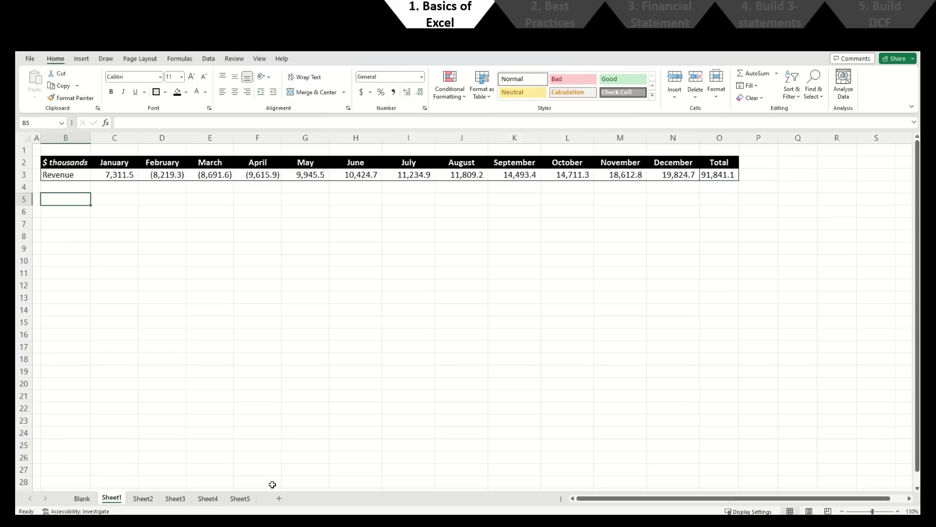
left_click(276, 499)
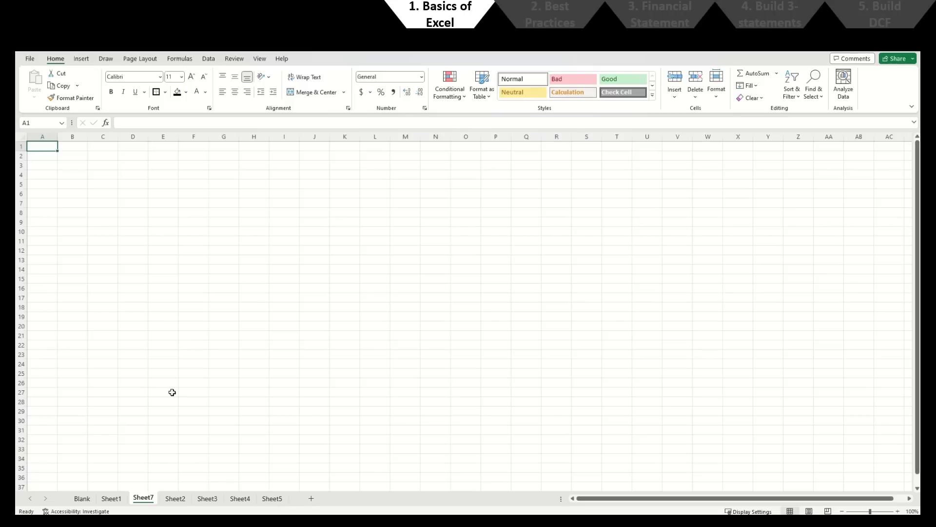
left_click_drag(150, 498, 300, 496)
left_click(67, 159)
scroll(68, 164, "up", 1, "ctrl")
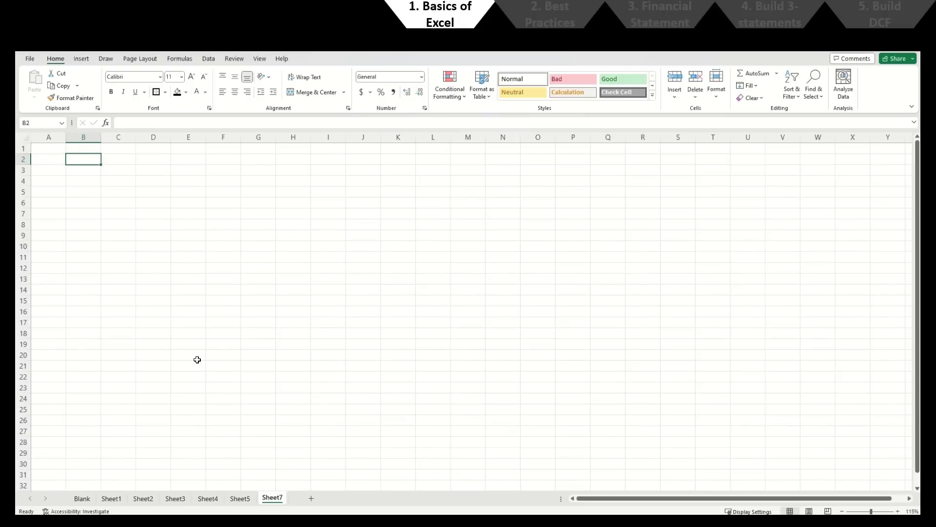
Step: Enter the headings Daily Temperatures, Air Quality, Wind and Precipitation across A1:D1 of the new sheet
key("Left")
key("Up")
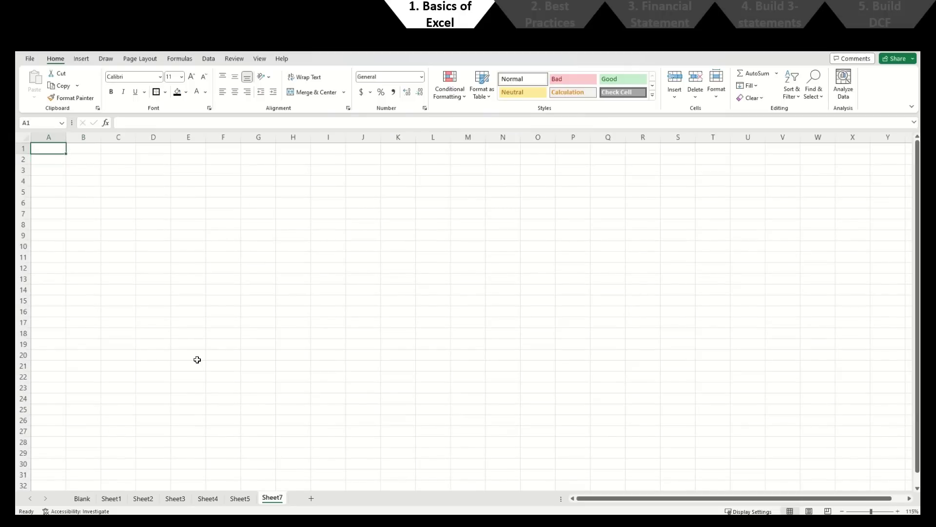
type("Daily")
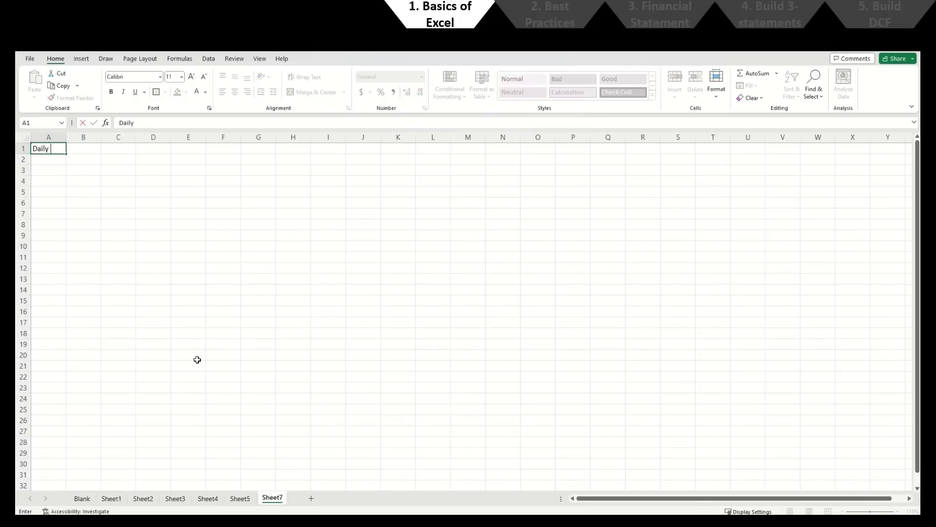
type(" Tempea")
type("atures")
key("Tab")
type("Air Quality")
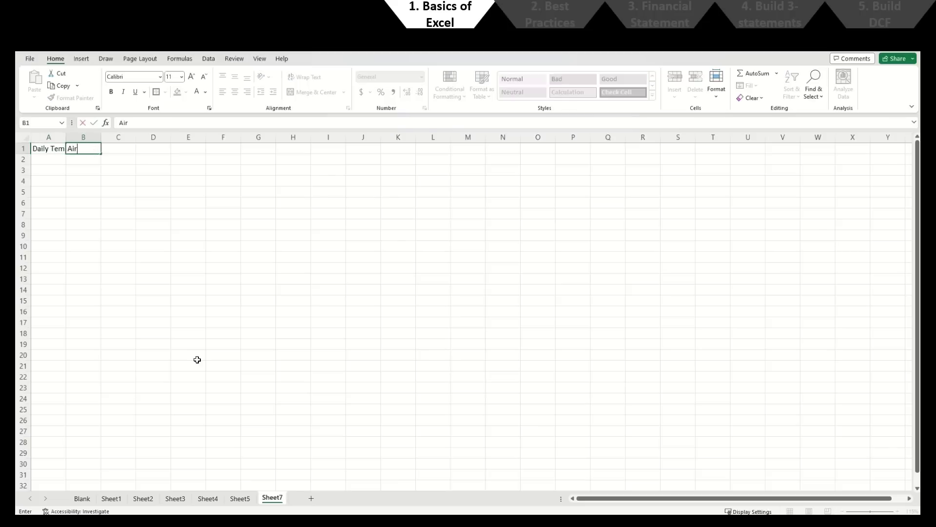
key("Tab")
type("Wind")
key("Tab")
type("Pr")
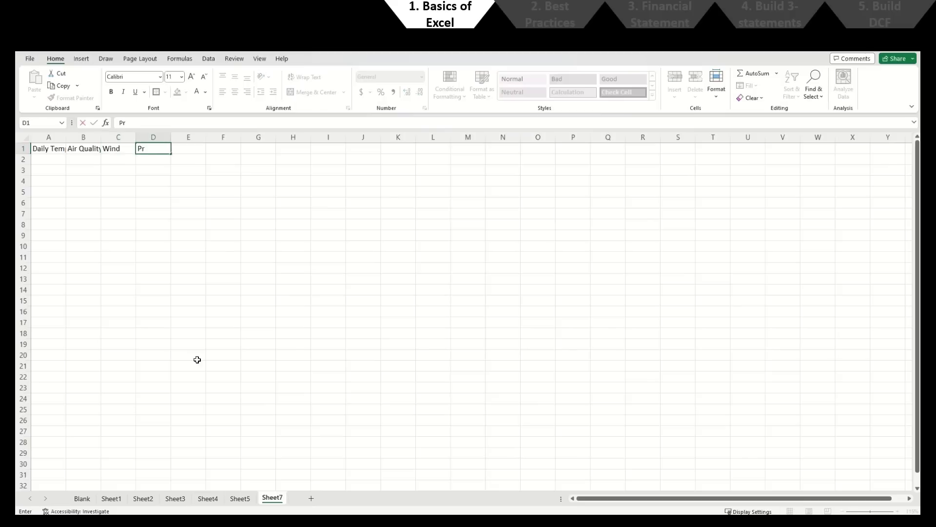
type("ecipitation")
key("Return")
Step: Insert an empty column before the Daily Temperatures column
key("ctrl+space")
key("ctrl+shift+plus")
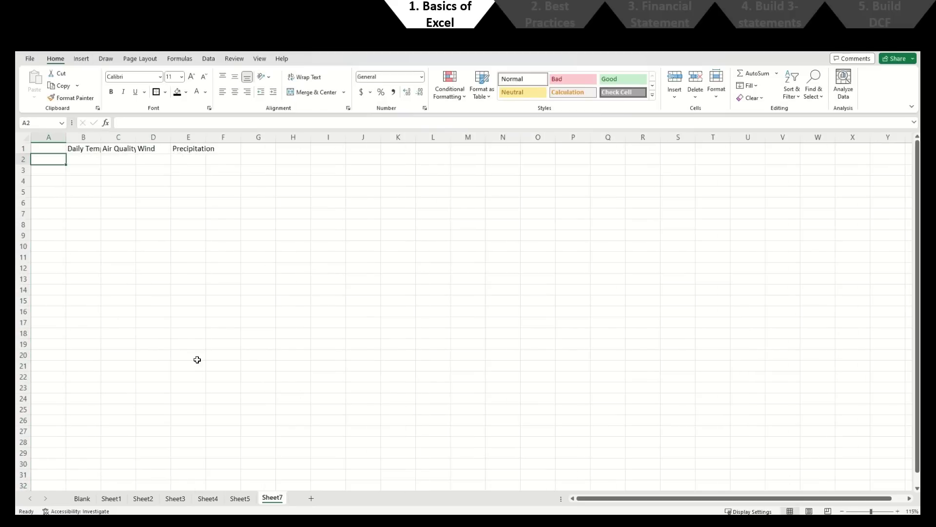
key("Up")
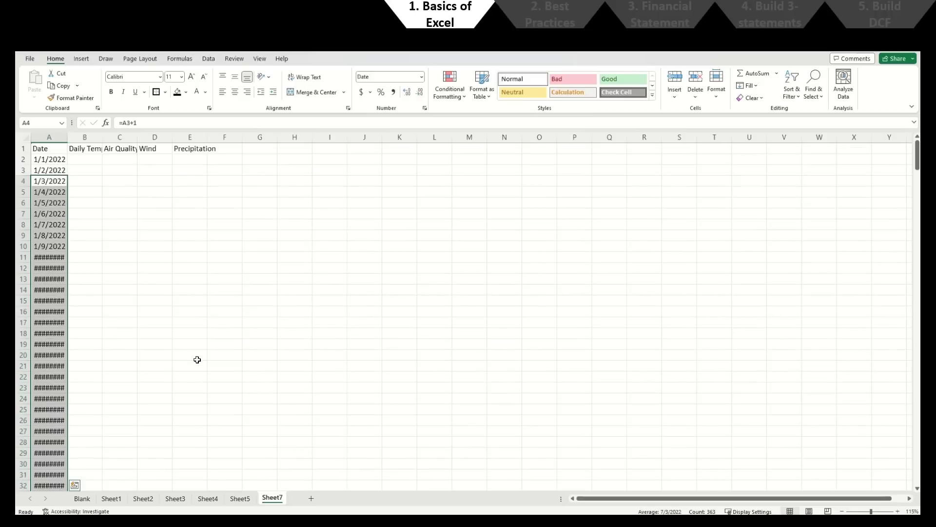
Step: AutoFit the Date column and the heading columns beside it to their contents
key("alt+h")
key("o")
key("i")
key("Up")
key("Up")
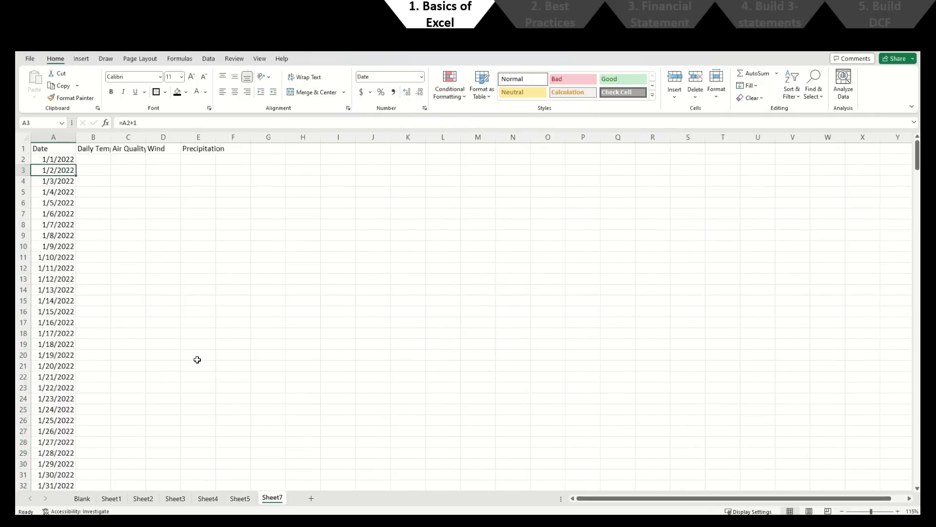
key("Right")
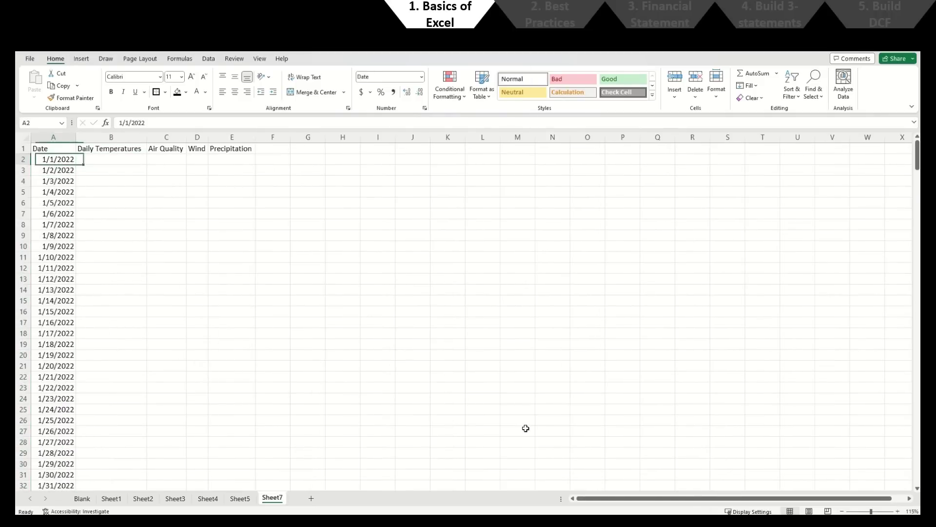
Step: Clear all dates after 1/4/2022 from the Date column
key("Down")
key("Down")
key("Down")
key("Down")
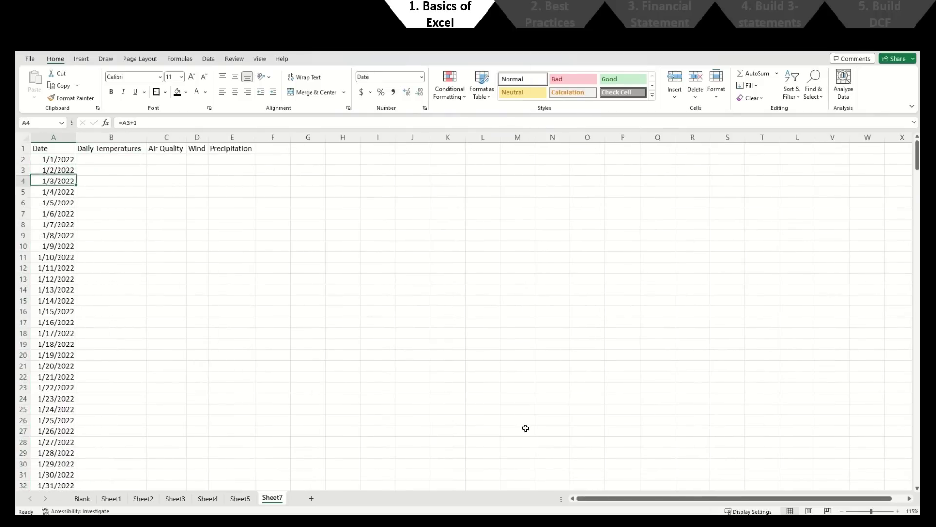
key("ctrl+shift+Down")
key("Delete")
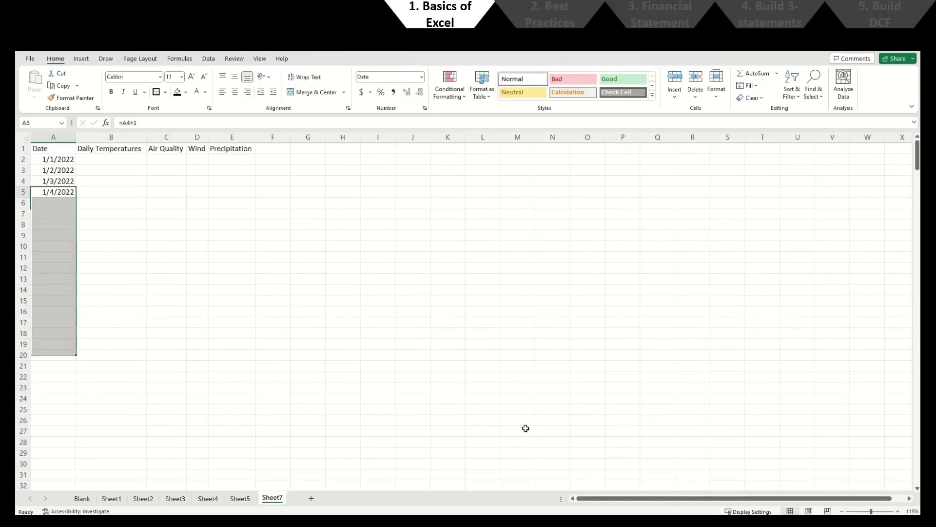
Step: Paste the copied headings from B1:E1 transposed down F2:F5, beside the row of dates in G1:J1
key("Up")
key("Up")
key("Up")
key("Up")
key("Up")
key("Left")
key("Left")
key("Left")
key("Left")
key("Left")
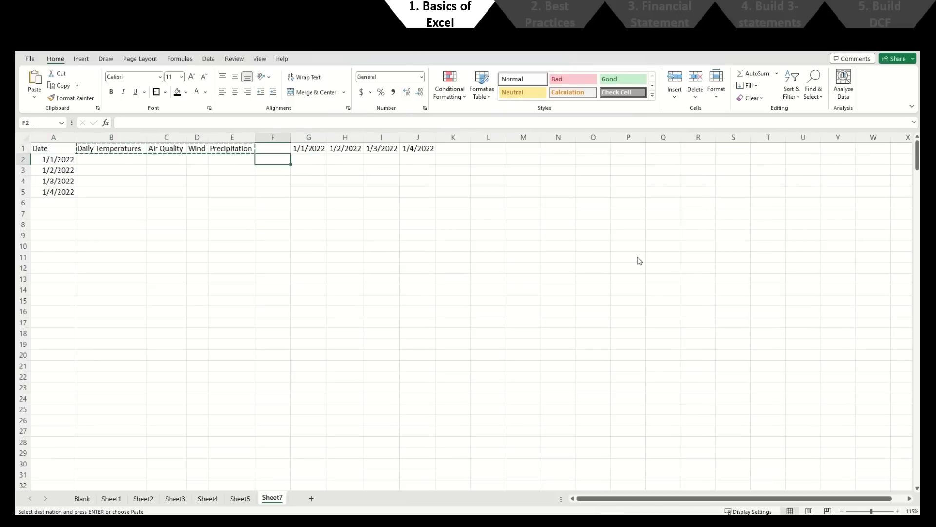
key("ctrl+alt+v")
key("e")
key("Return")
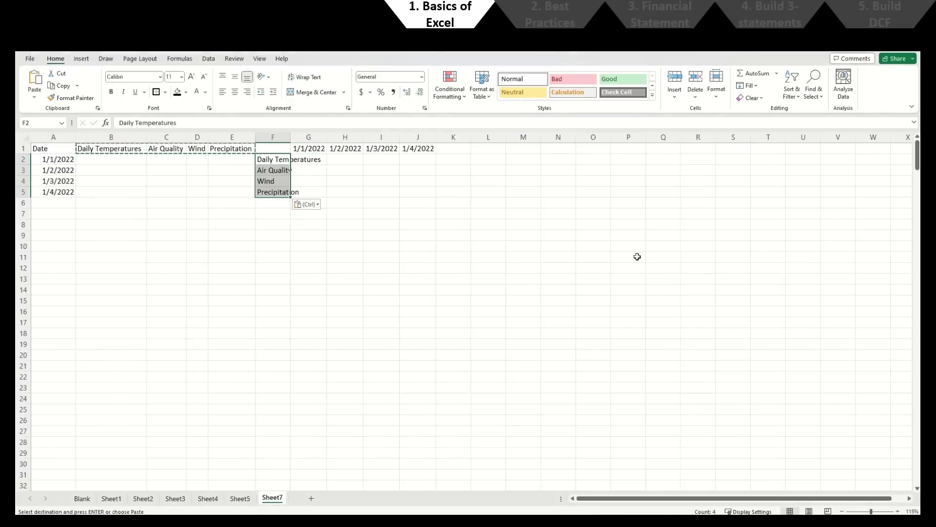
Step: AutoFit column F to the transposed headings and clear the copy selection
key("alt+h")
key("o")
key("i")
key("Escape")
key("Up")
key("Left")
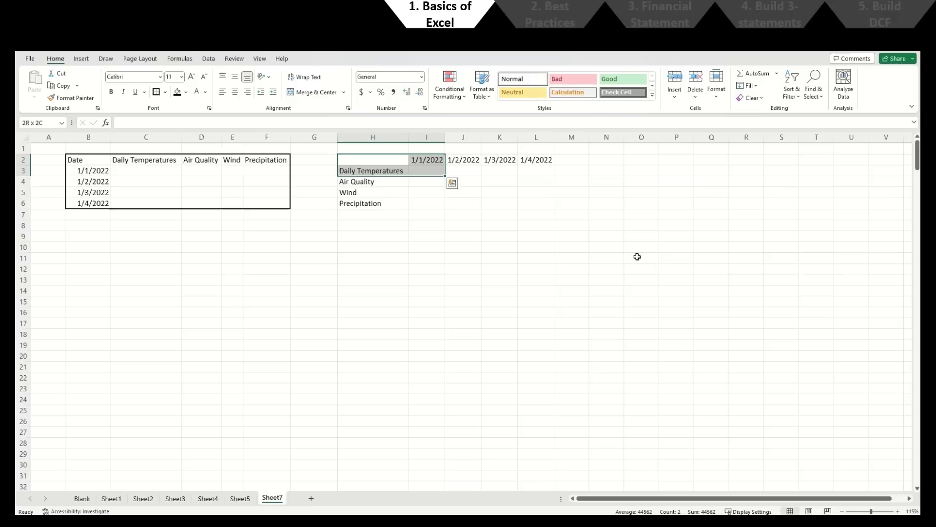
Step: Apply a thick outside border around the transposed table in H2:L6
key("shift+Down")
key("shift+Down")
key("shift+Down")
key("shift+Right")
key("shift+Right")
key("shift+Right")
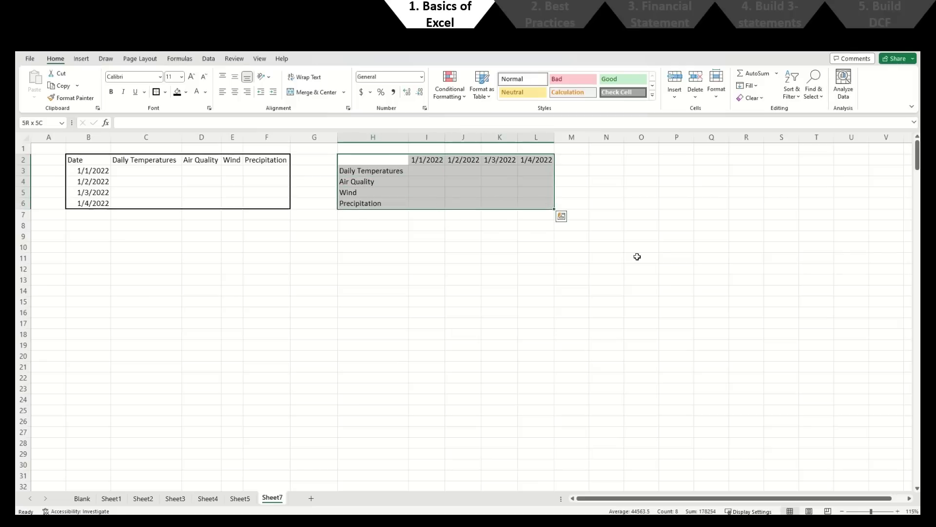
key("alt")
key("h")
key("b")
key("t")
key("Right")
key("Right")
key("Right")
key("Right")
key("Right")
key("Right")
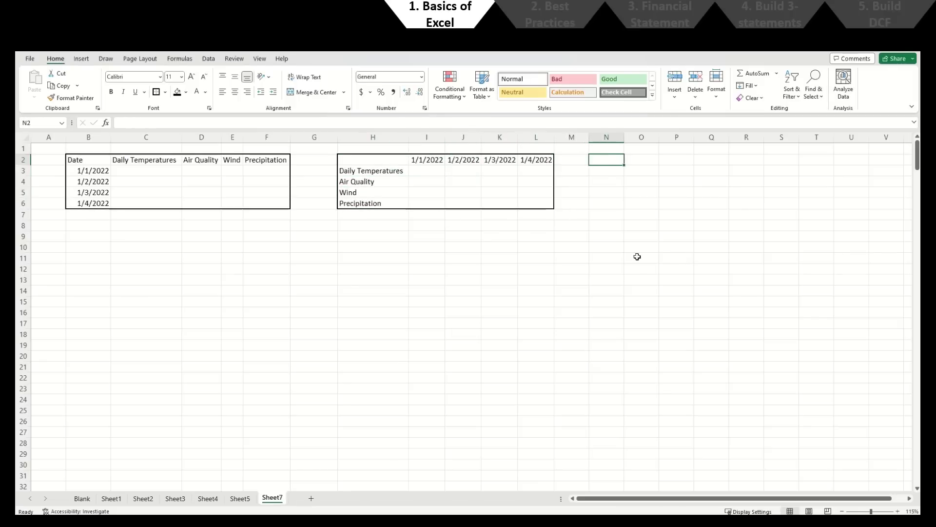
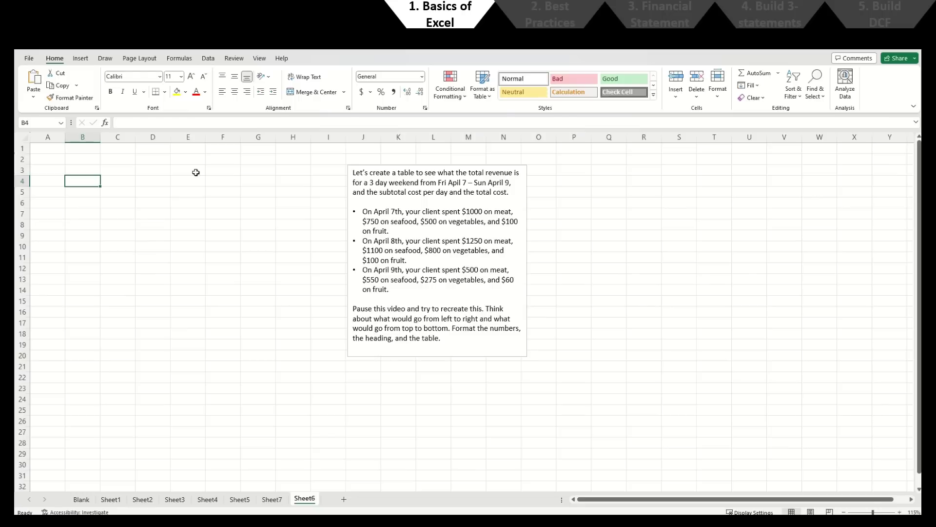
Step: Shrink column A and row 1 of Sheet6 to a thin margin
left_click(49, 149)
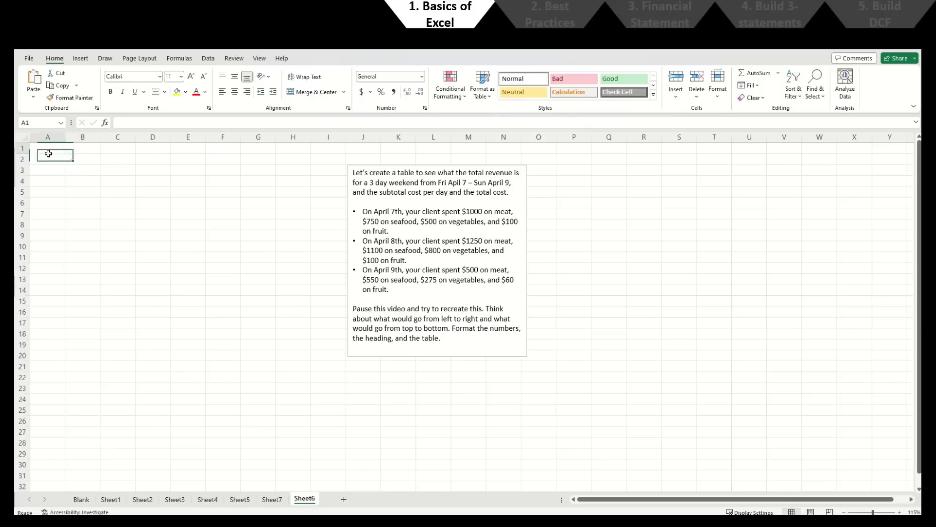
left_click_drag(65, 138, 27, 145)
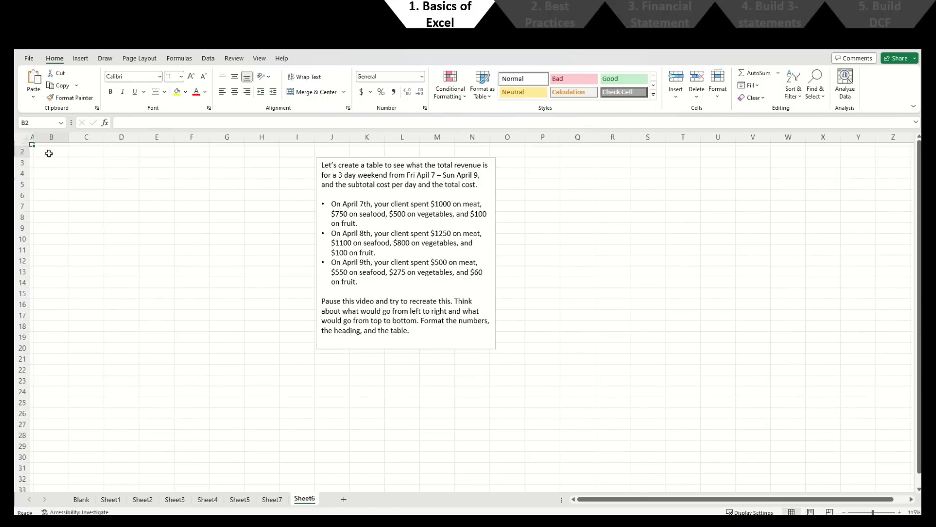
Step: Enter the table's heading row with $ in B2 and the dates April 7, April 8 and April 9 in C2:E2
left_click(46, 152)
type("$")
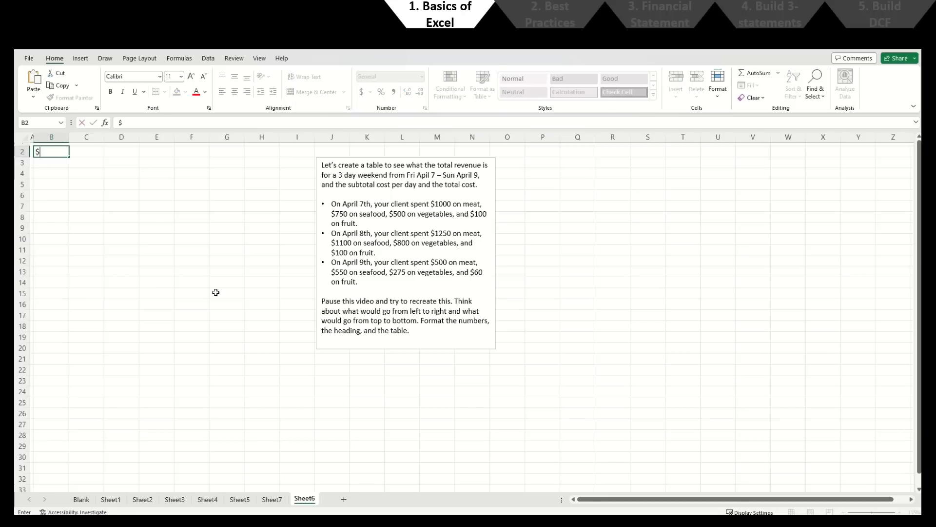
key("Tab")
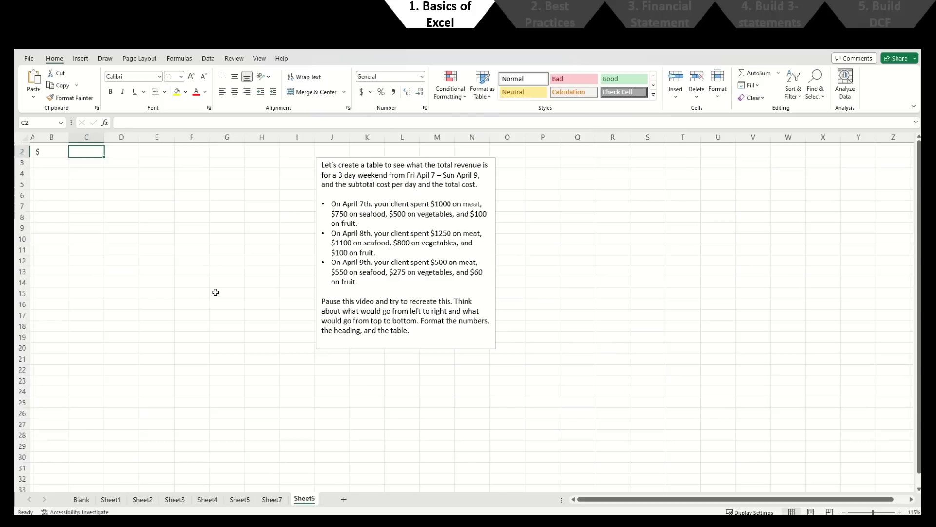
type("April 7")
key("Tab")
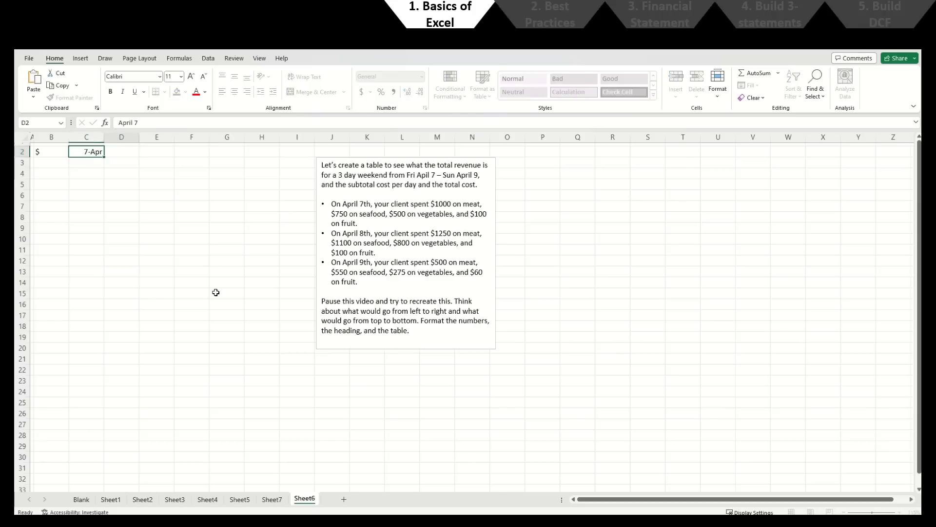
type("April 8")
key("Tab")
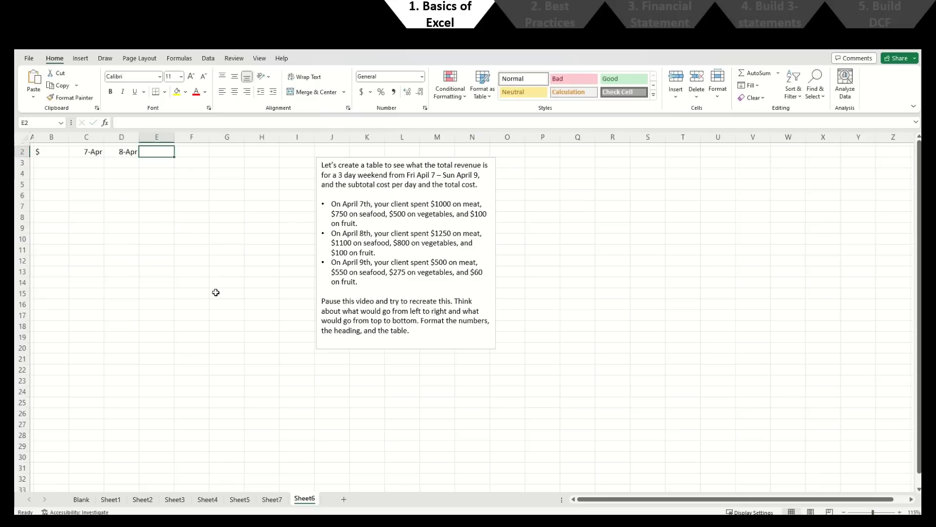
type("April 9")
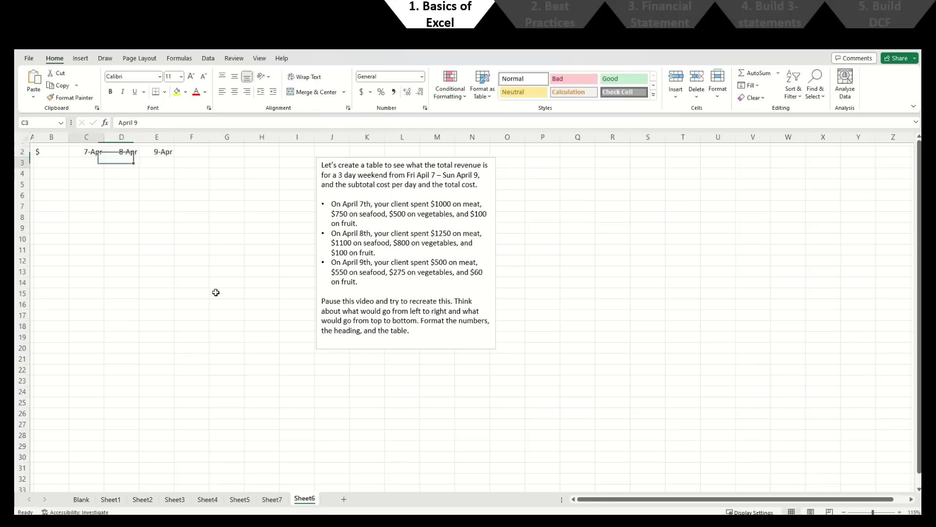
key("Return")
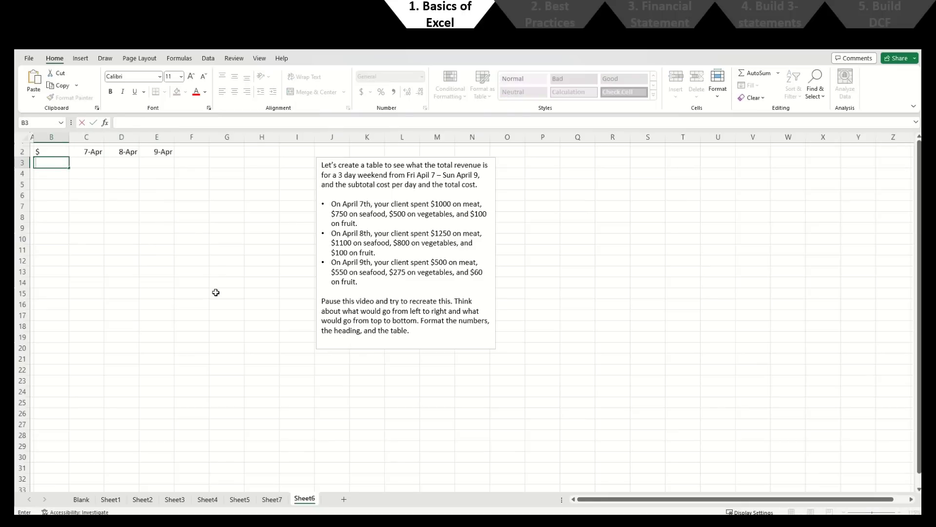
Step: Enter the row labels Meat, Seafood, Vegetables and Fruit in B3:B6
type("Meat")
key("Return")
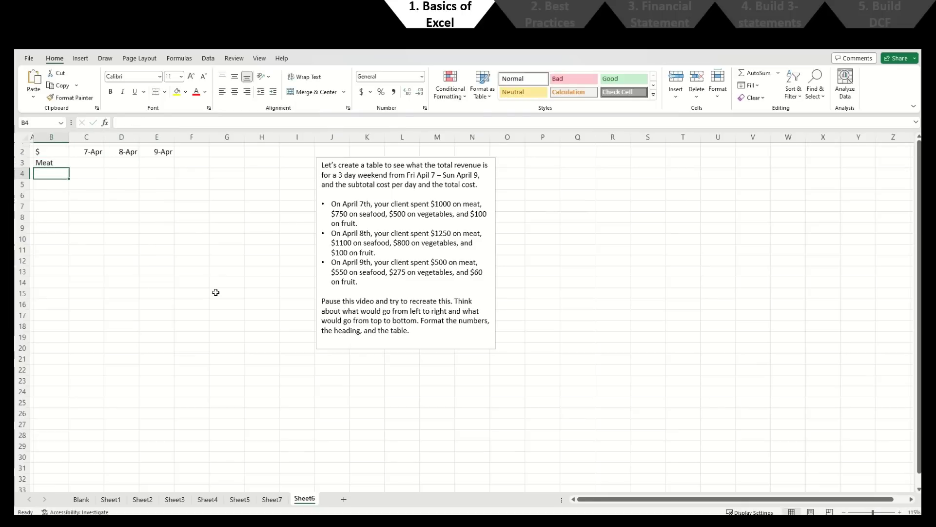
type("Seafood")
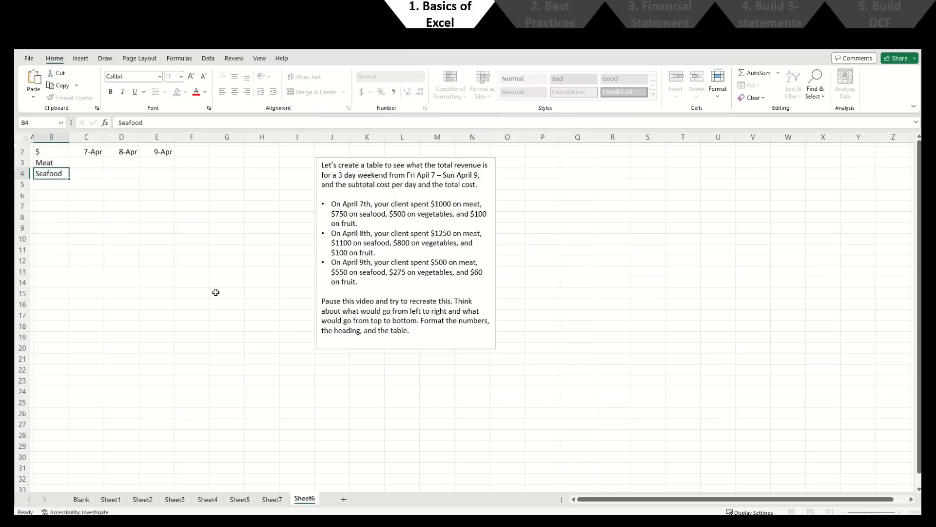
key("Return")
type("Vegetables")
key("Return")
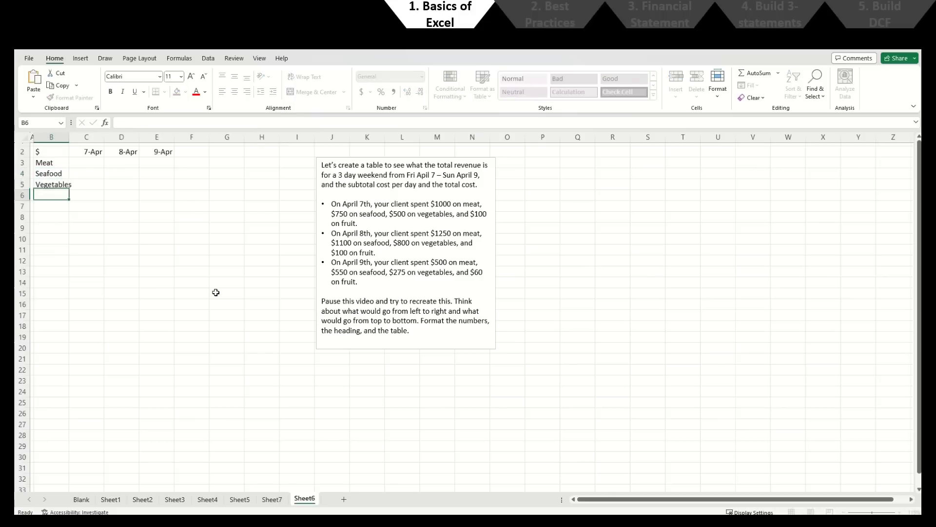
type("Fruit")
key("Return")
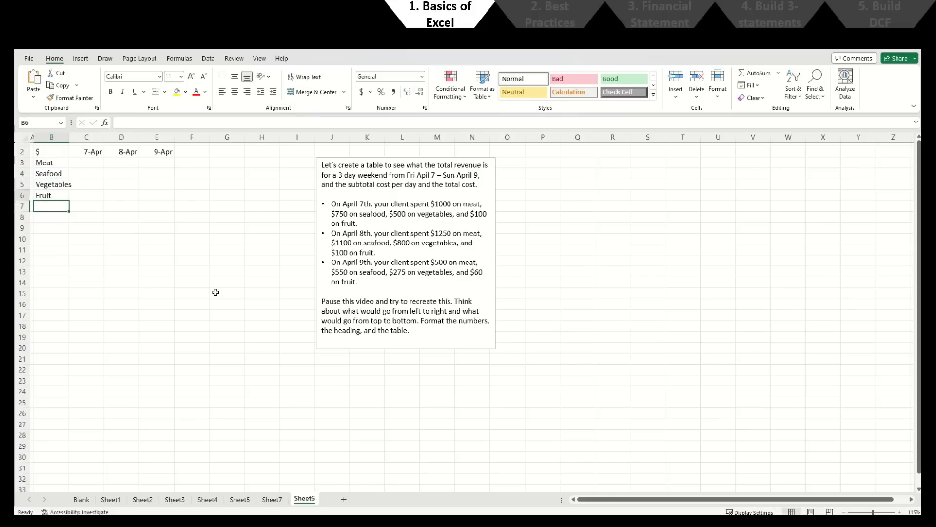
Step: AutoFit column B to the Vegetables label
key("Up")
key("Up")
key("alt+h")
key("o")
key("i")
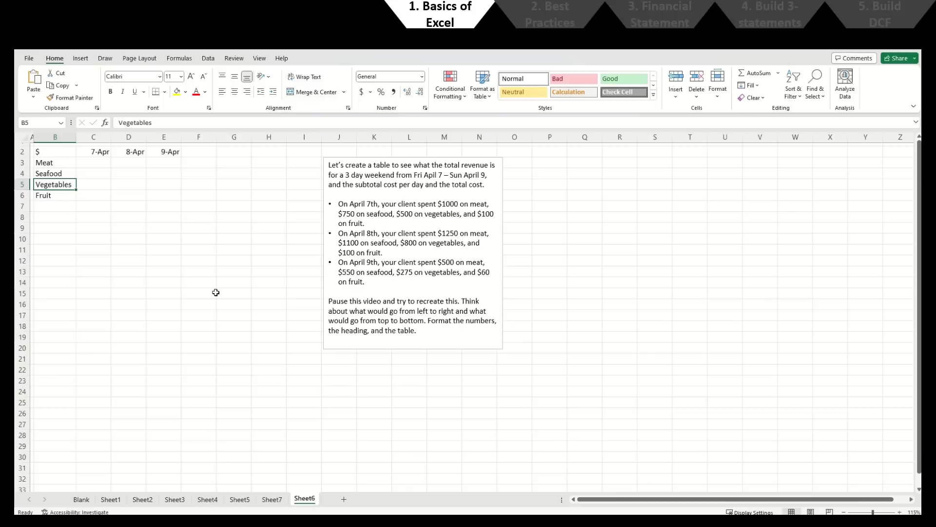
Step: Enter the April 7 costs 1000, 750, 500 and 100 for meat, seafood, vegetables and fruit in C3:C6
key("Up")
key("Up")
key("Right")
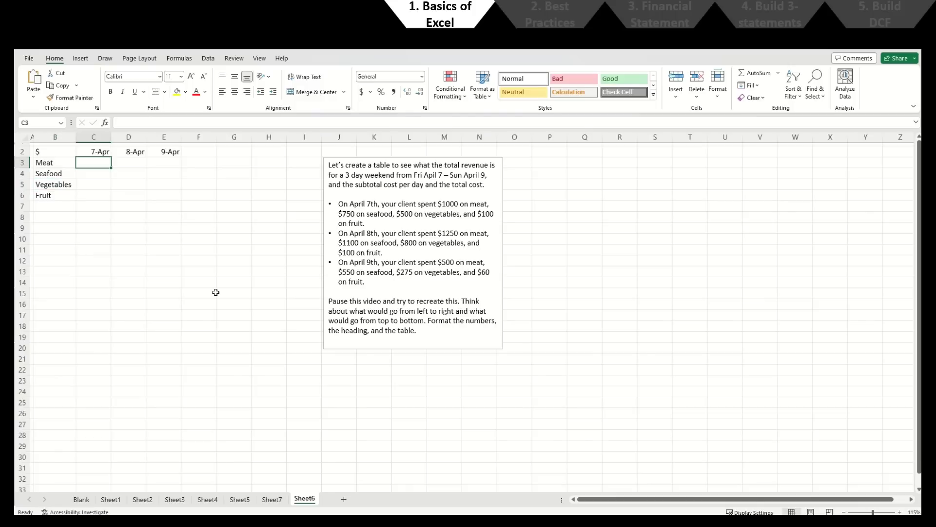
type("1000")
key("Return")
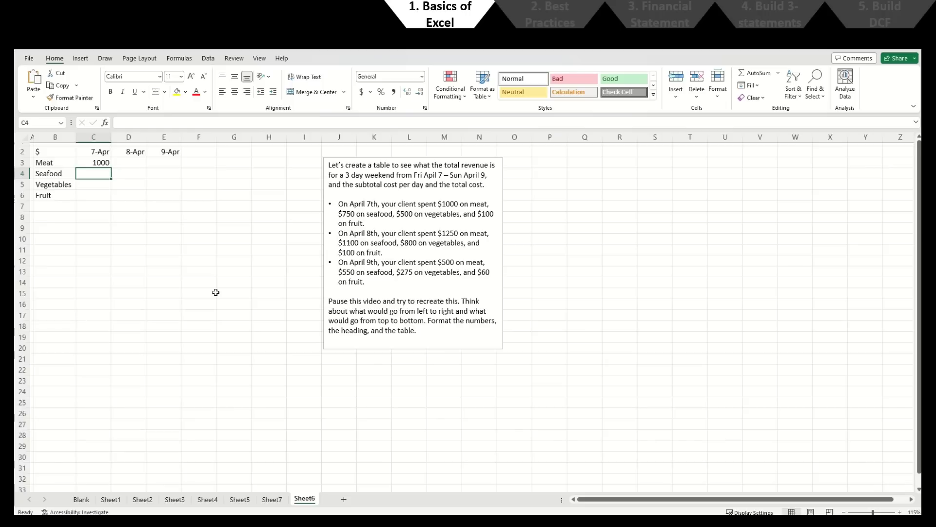
type("750")
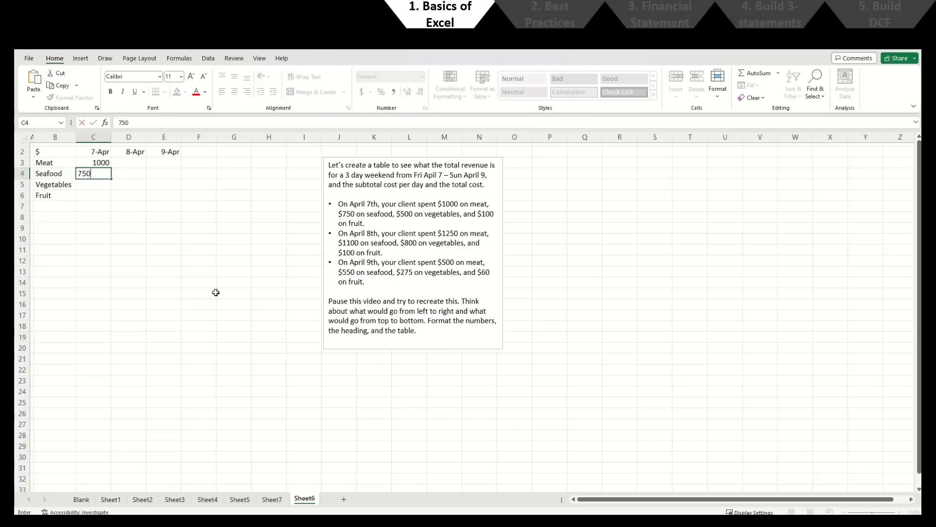
key("Return")
type("500")
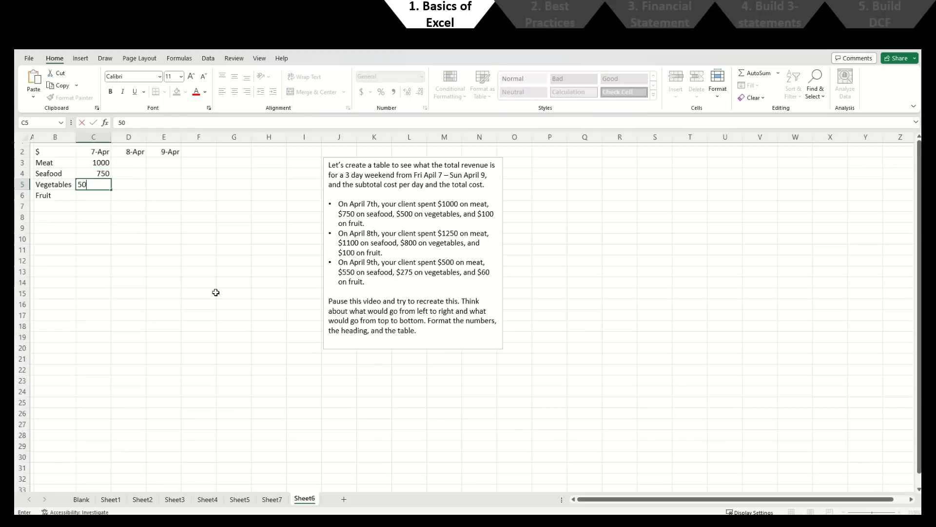
key("Return")
type("100")
key("Tab")
Step: Enter the April 8 costs 1250, 1100, 800 and 100 for meat, seafood, vegetables and fruit in D3:D6
key("Up")
key("Up")
key("Up")
type("1250")
key("Return")
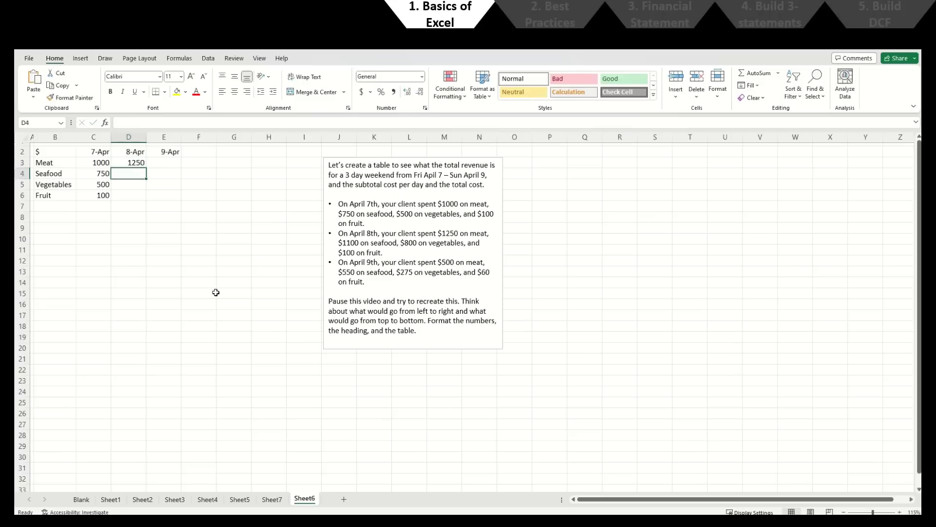
type("1100")
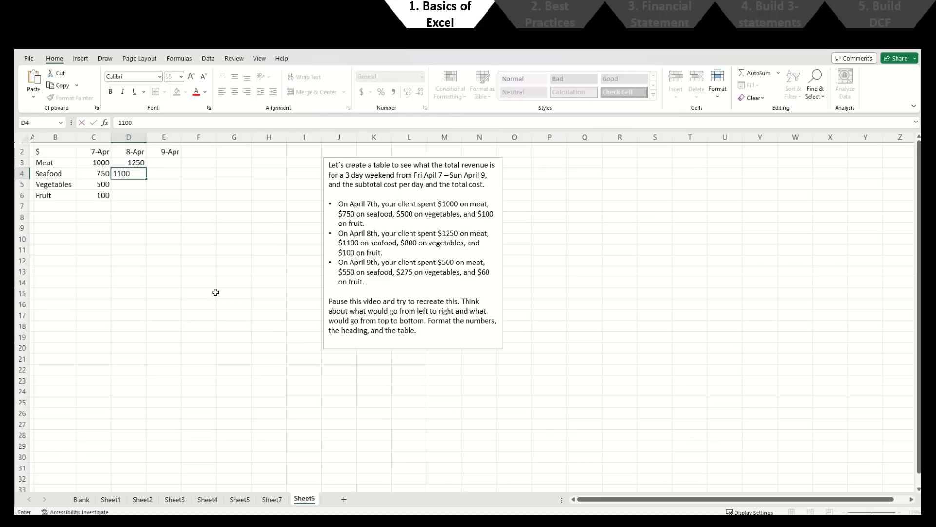
key("Return")
type("800")
key("Return")
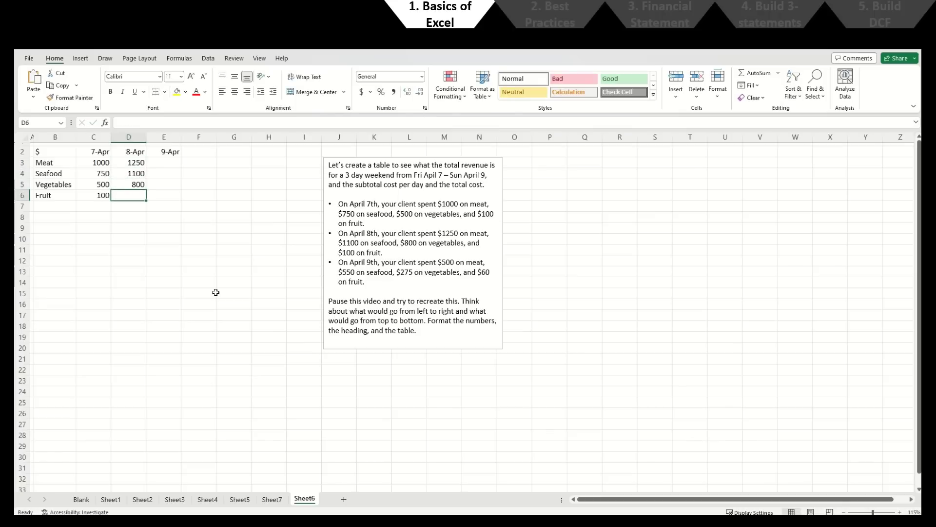
type("100")
key("Return")
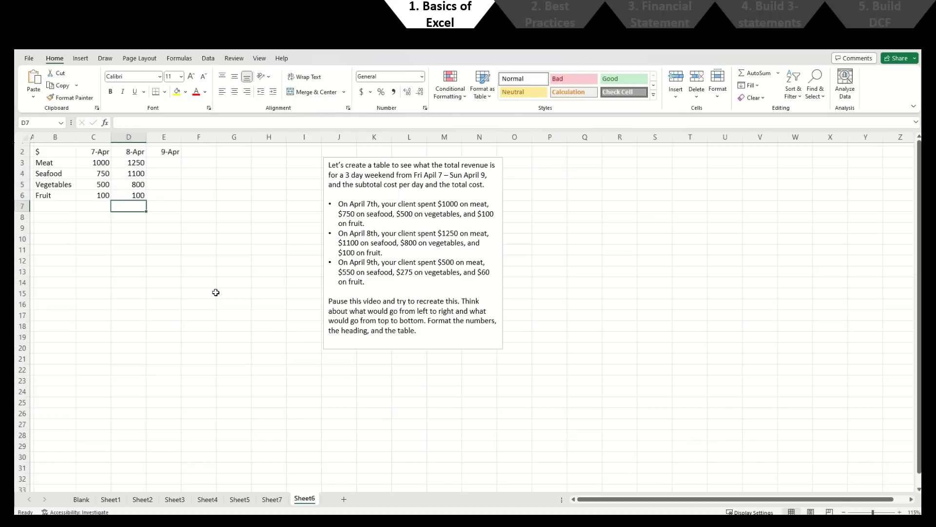
Step: Enter the April 9 costs 500, 550, 275 and 60 for meat, seafood, vegetables and fruit in E3:E6
key("Up")
key("Up")
key("Up")
key("Up")
key("Right")
type("500")
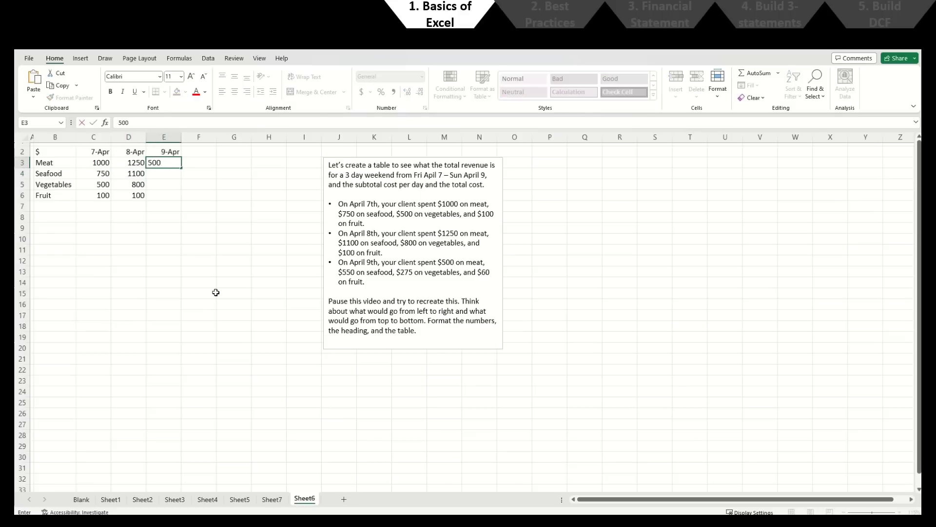
key("Return")
type("550")
key("Return")
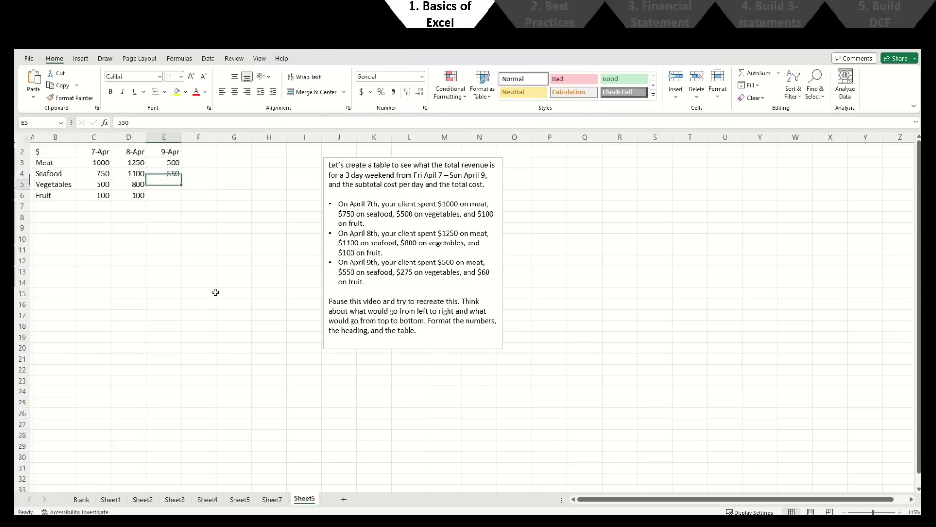
type("275")
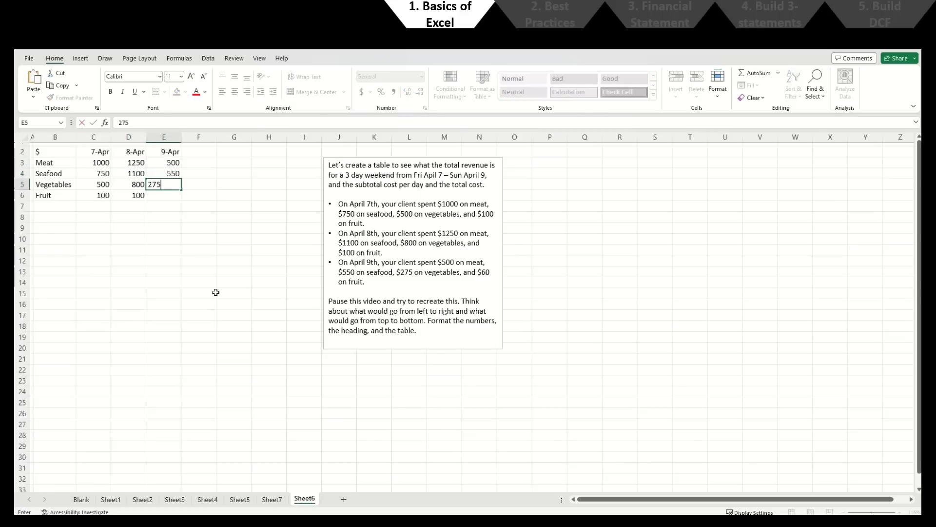
key("Return")
type("60")
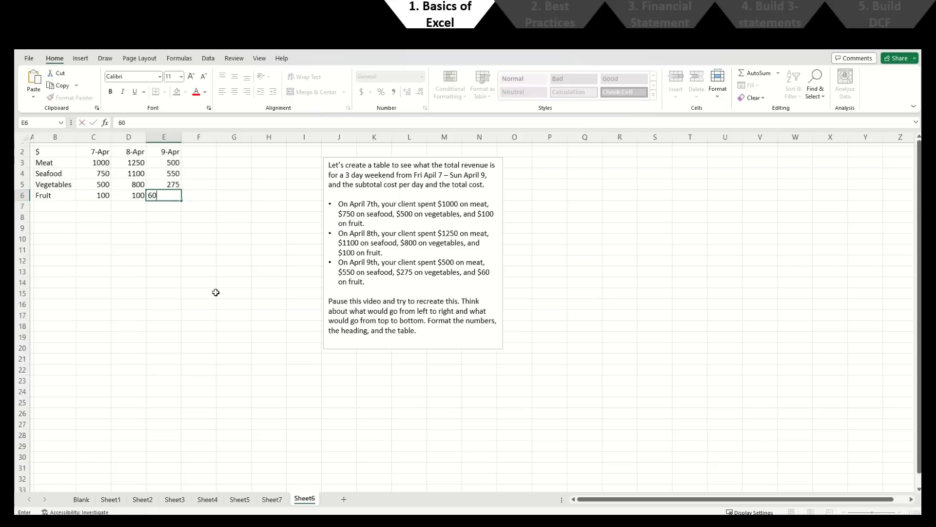
key("Return")
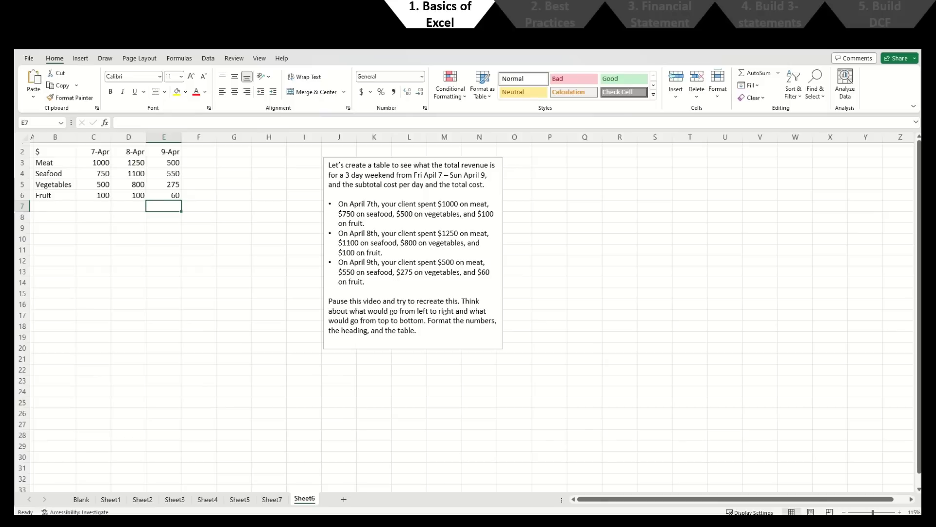
Step: Format the cost figures in C3:E6 with the comma number style and no decimal places
left_click(103, 159)
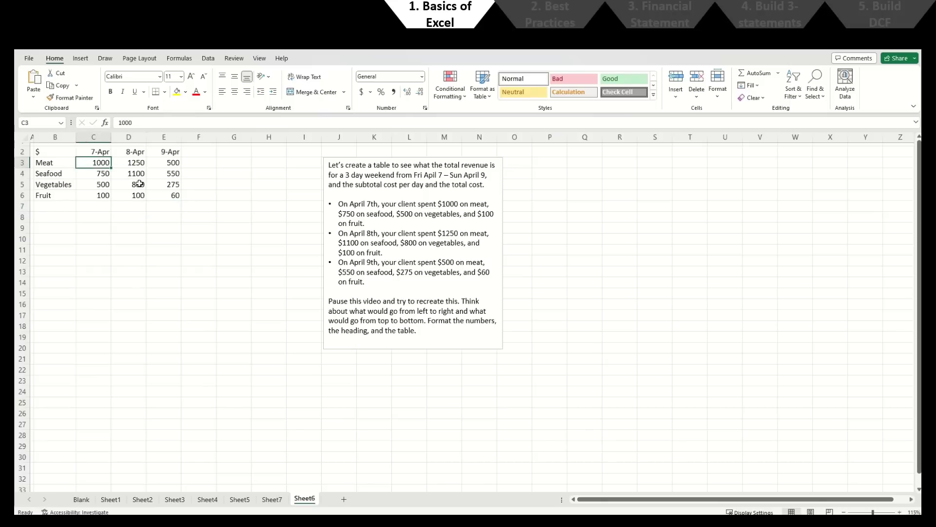
key("shift+Down")
key("shift+Down")
key("shift+Down")
key("shift+Right")
key("shift+Right")
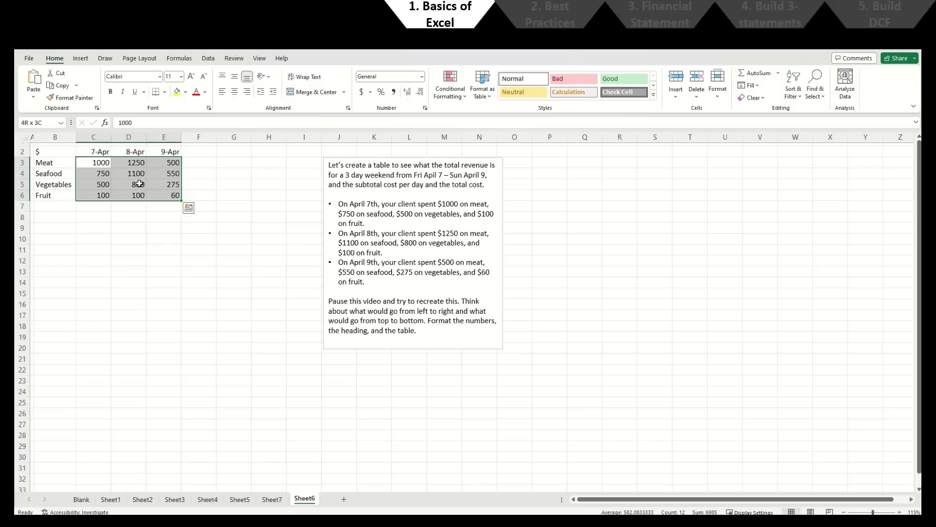
left_click(393, 92)
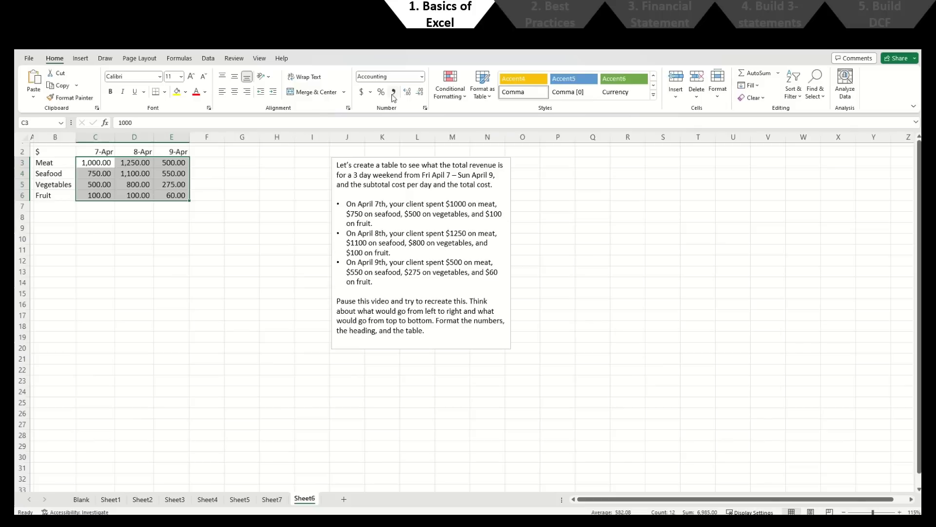
left_click(420, 92)
left_click(420, 92)
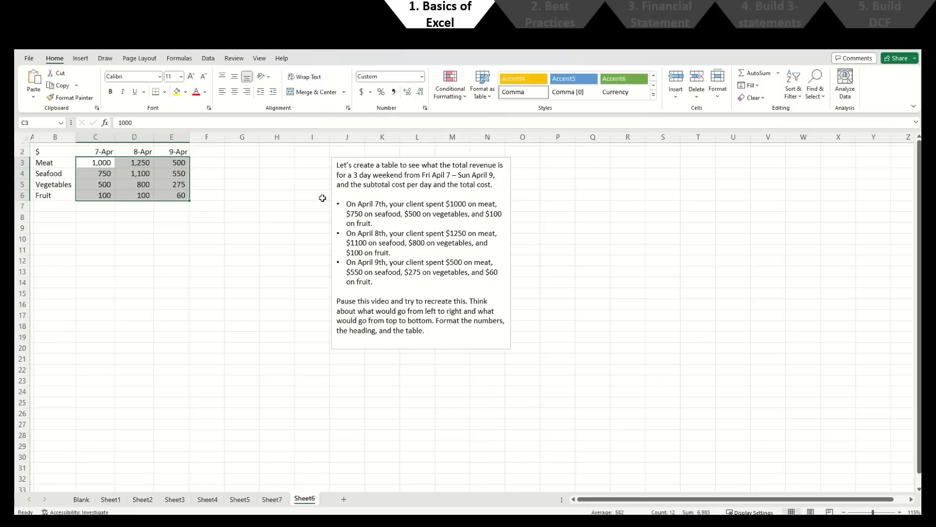
Step: Add up the April 7 costs in C7 with the formula =C3+C4+C5+C6
left_click(68, 205)
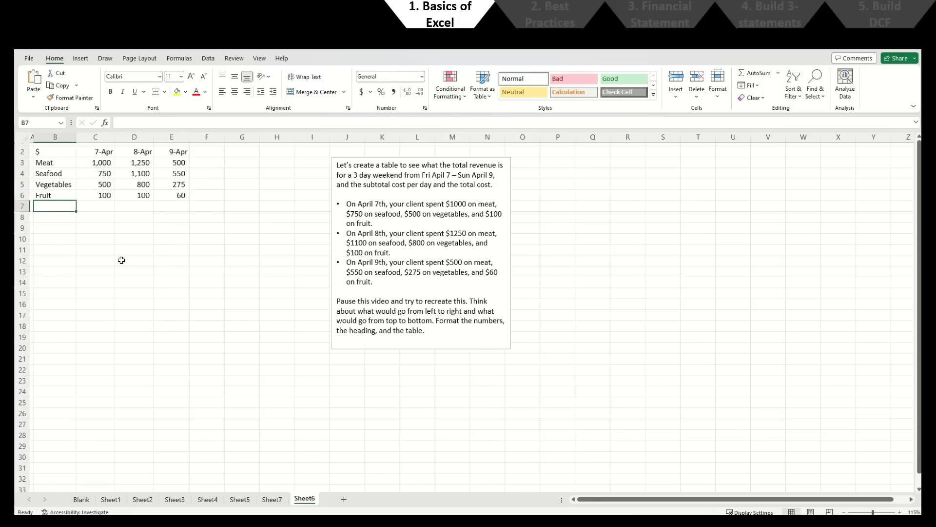
key("Right")
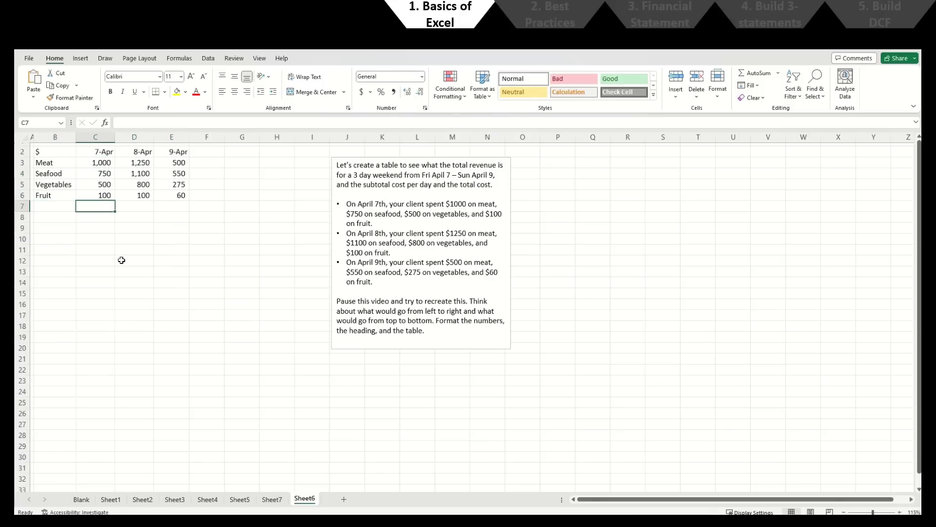
type("=")
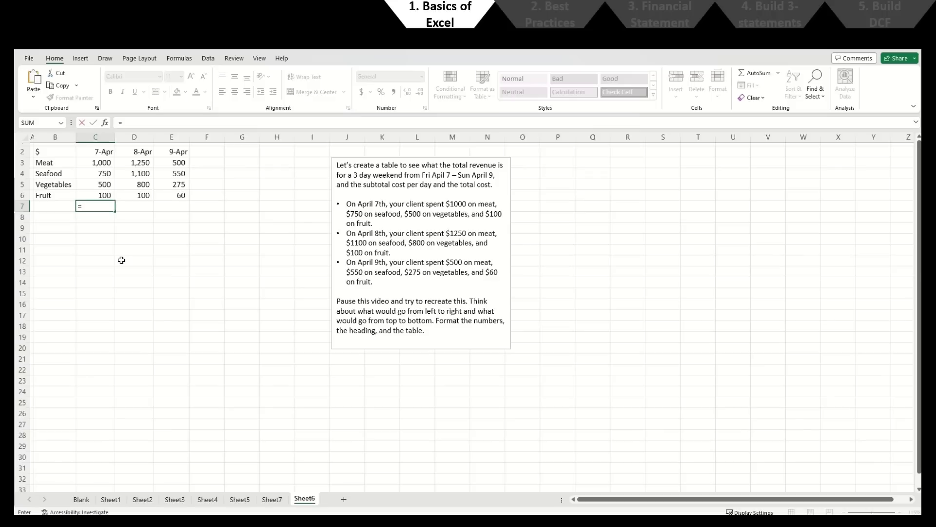
key("Up")
key("Up")
key("Up")
key("Up")
type("+")
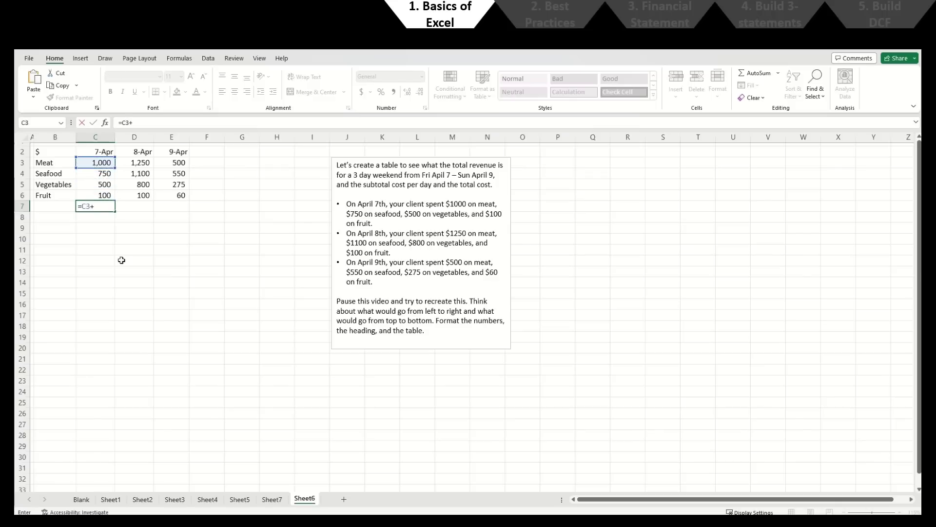
key("Up")
key("Up")
key("Up")
type("+")
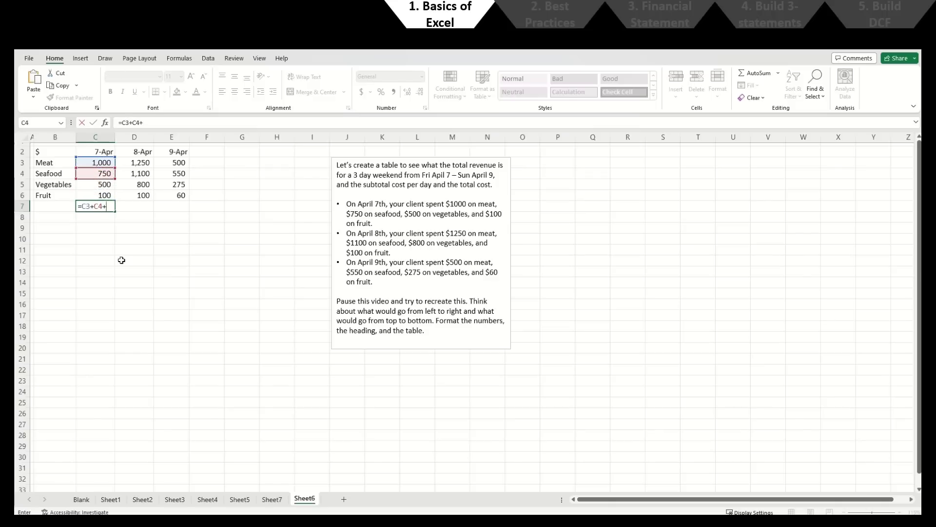
key("Up")
key("Up")
type("+")
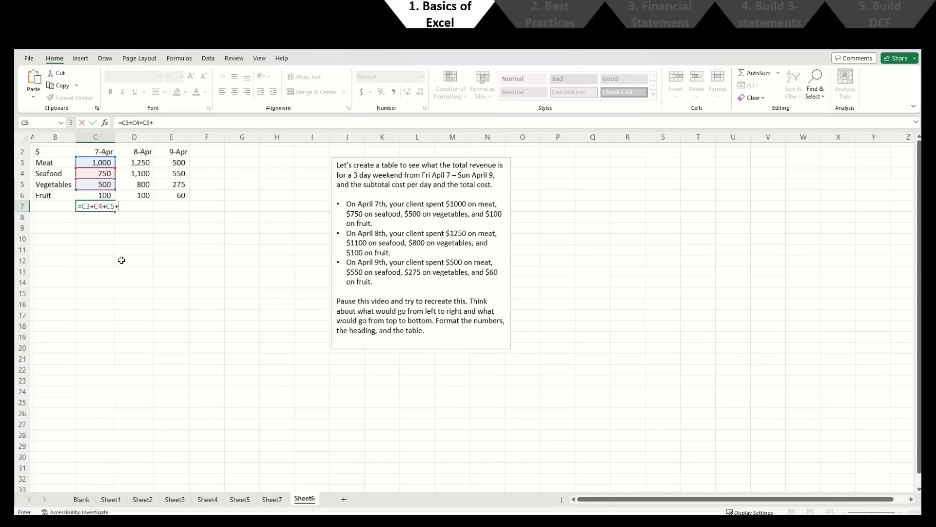
key("Up")
key("Return")
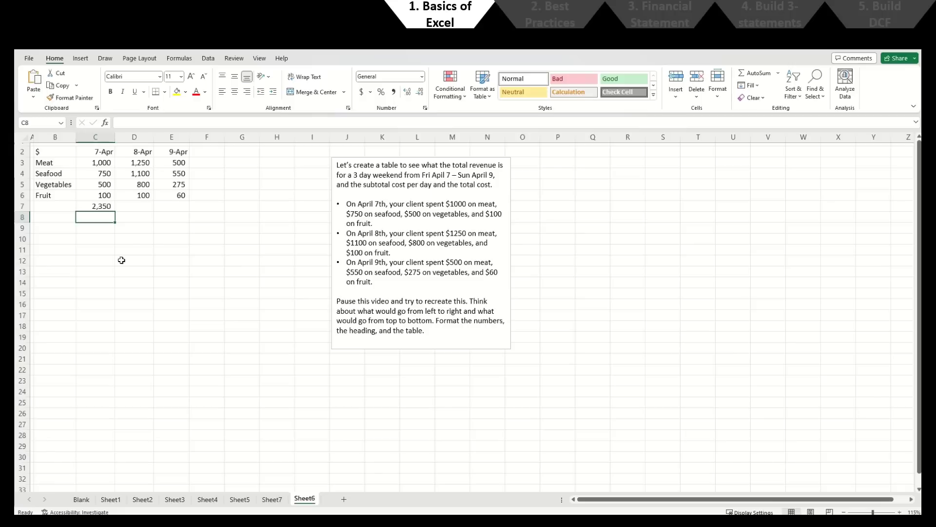
Step: Copy the April 7 subtotal formula from C7 to D7 and E7 for April 8 and April 9
key("Up")
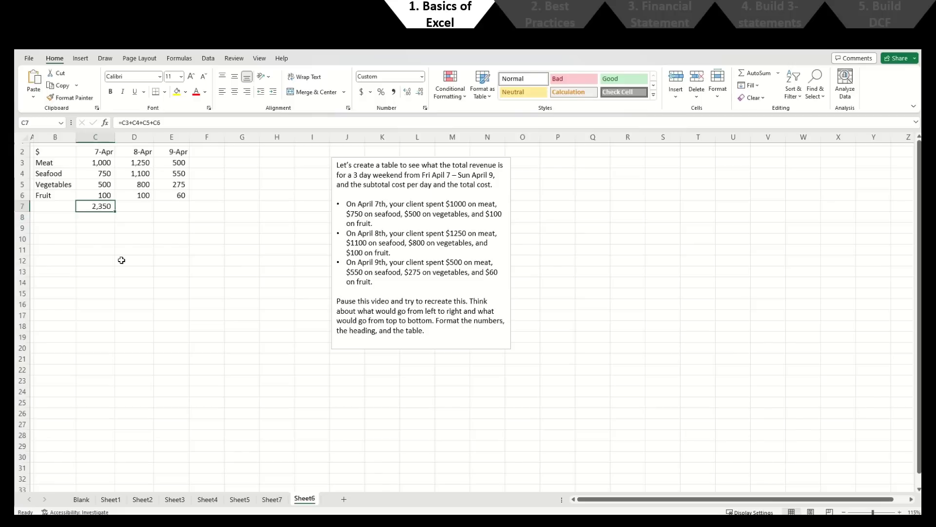
key("ctrl+c")
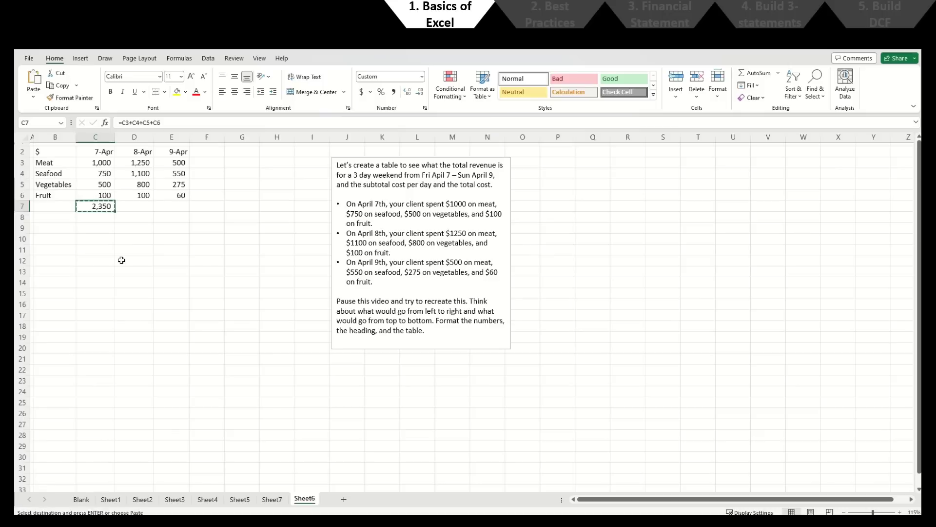
key("Right")
key("ctrl+v")
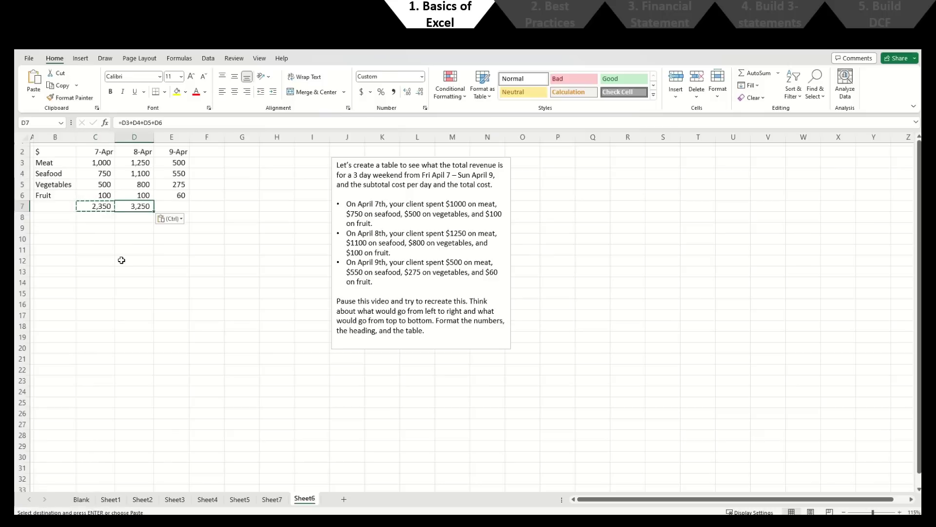
key("Right")
key("ctrl+v")
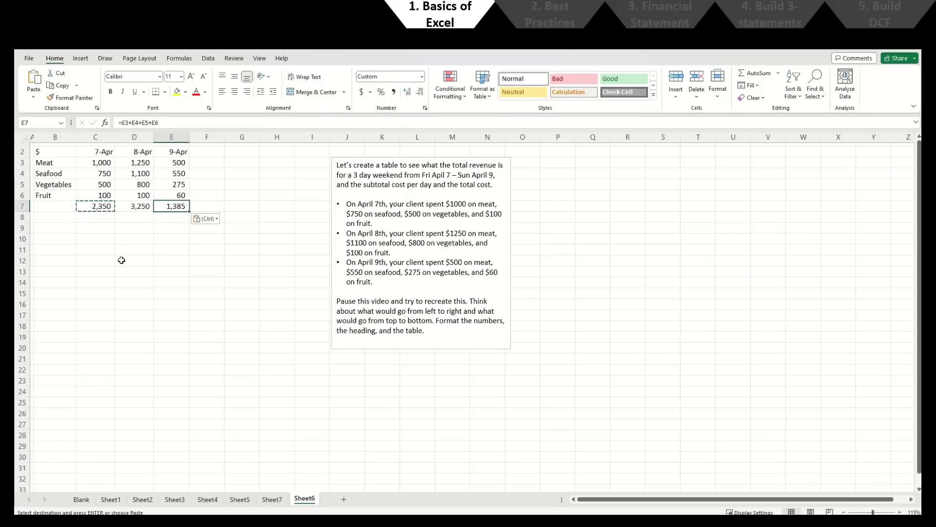
key("Escape")
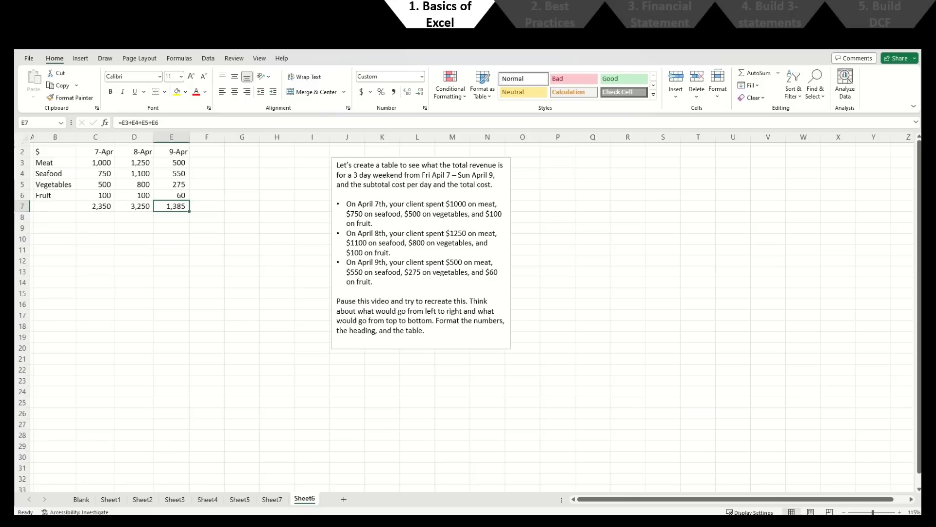
Step: Total the meat costs across the three days in F3 with the formula =SUM(C3:E3)
left_click(207, 163)
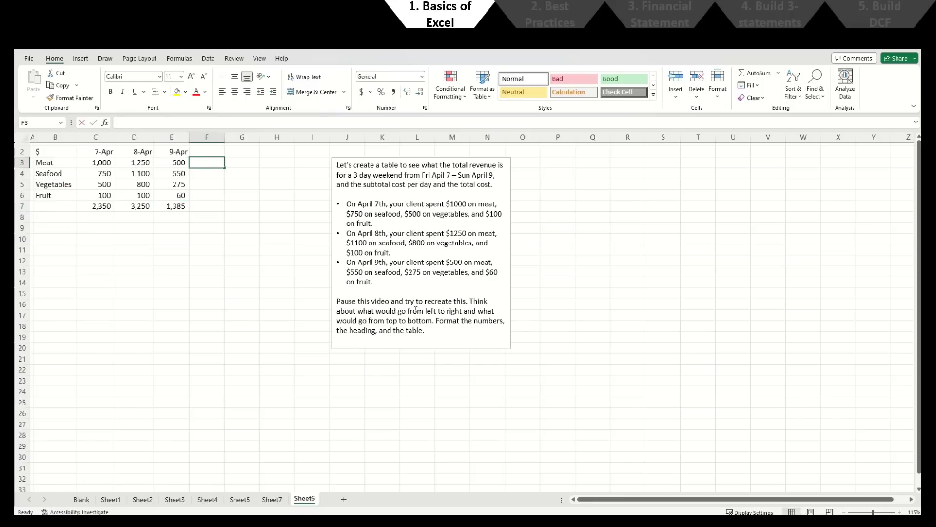
type("=")
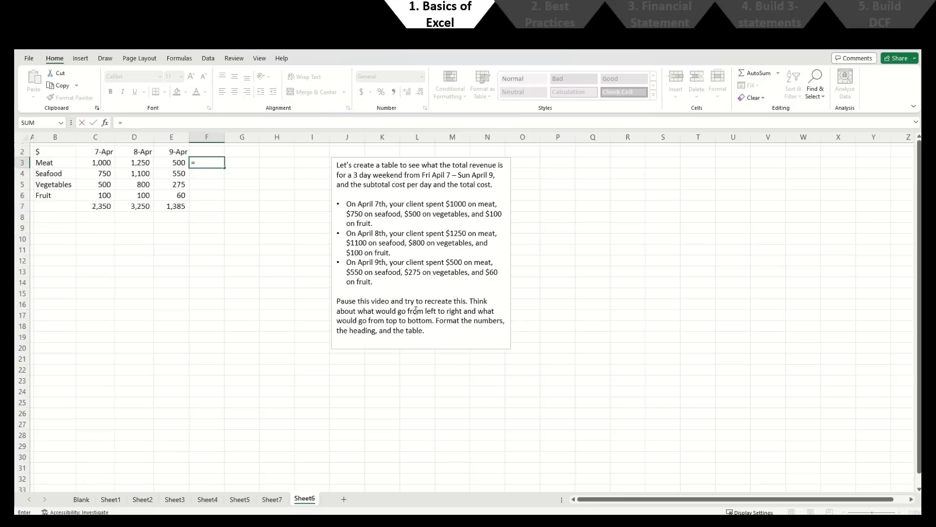
type("sum(")
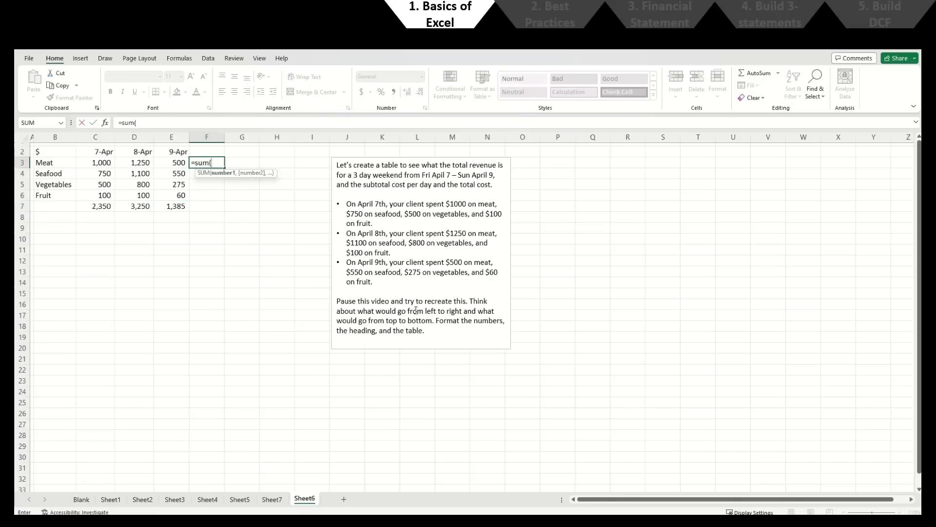
key("Left")
key("shift+Left")
key("shift+Left")
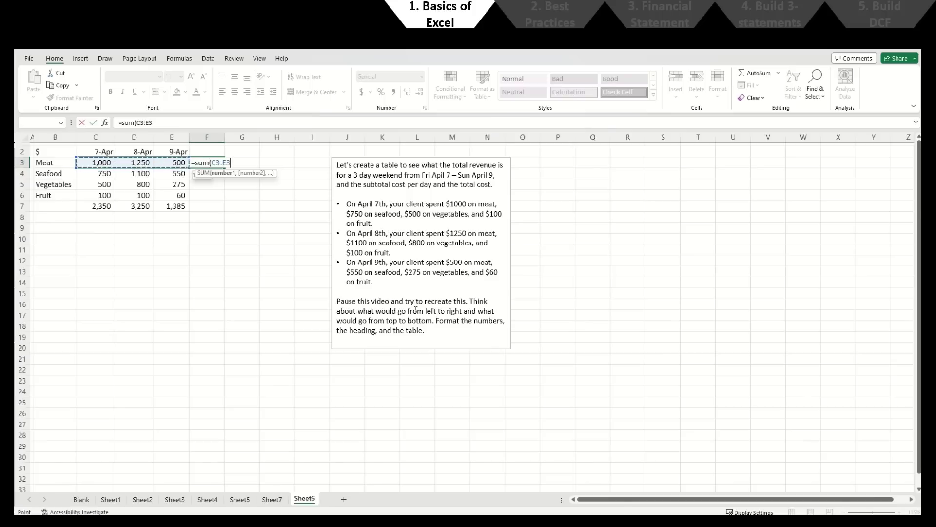
type(")")
key("ctrl+Return")
Step: Copy the meat total formula from F3 down to F4:F6 for seafood, vegetables and fruit
key("ctrl+c")
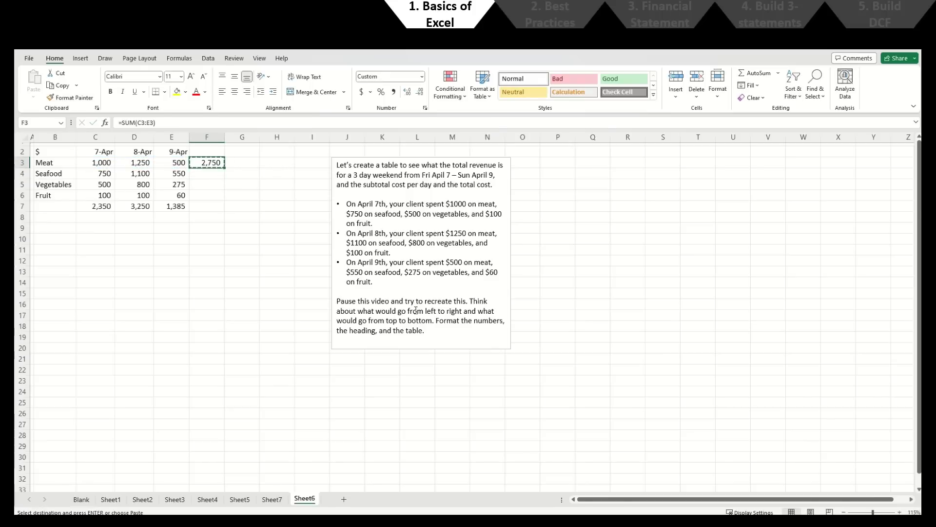
key("Down")
key("shift+Down")
key("shift+Down")
key("ctrl+v")
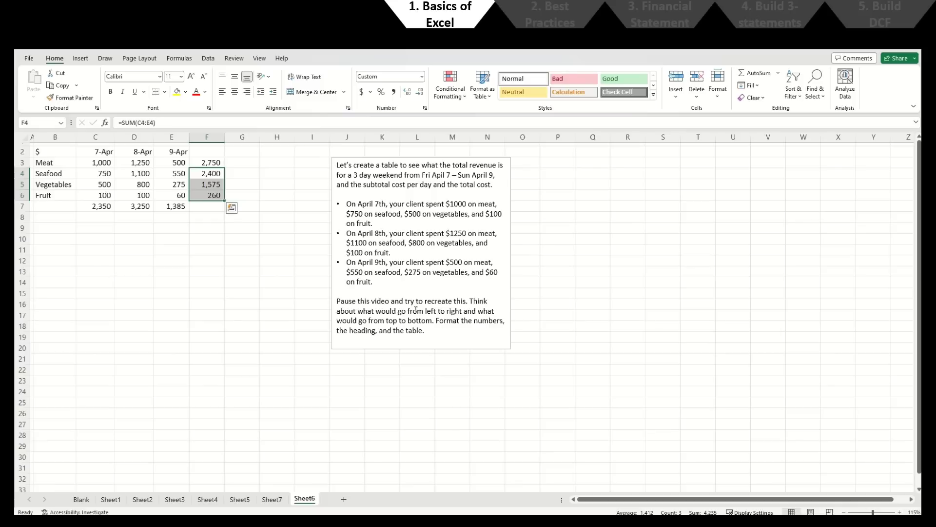
Step: Label the subtotal row "Subtotal by Date" in B7
key("Down")
key("Down")
key("Down")
key("Left")
key("Left")
key("Left")
key("Left")
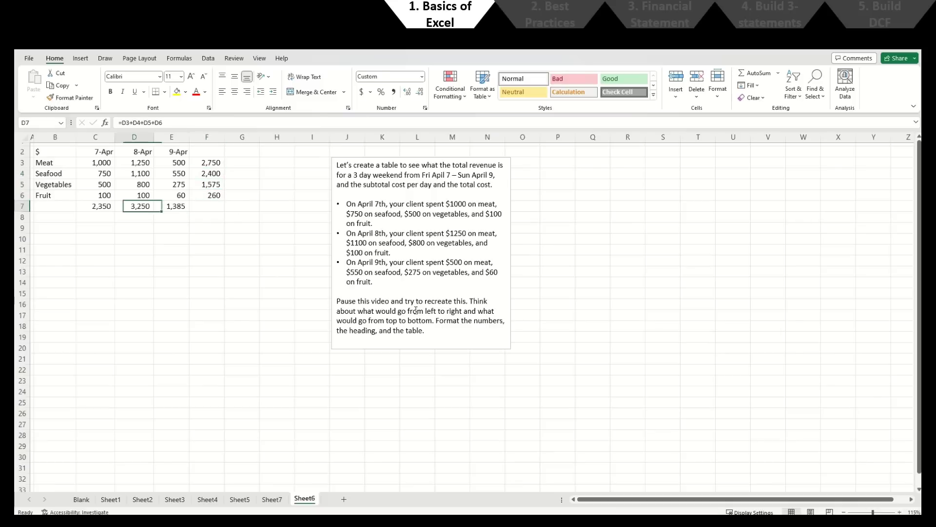
type("Subtotal ")
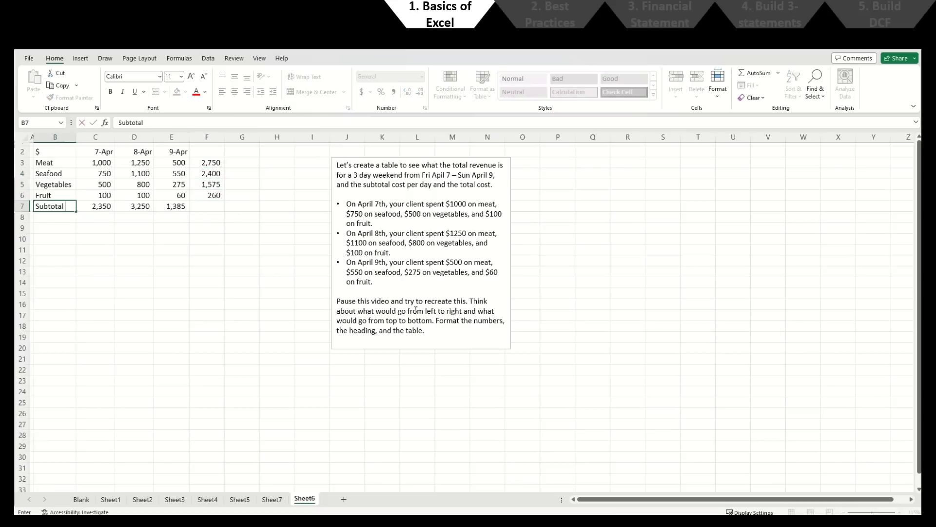
type("by Date")
Step: Label the row totals column "Subtotal by Category" in F2
key("Up")
key("Up")
key("Up")
key("Up")
key("Up")
key("Right")
key("Right")
key("Right")
key("Right")
type("Sub")
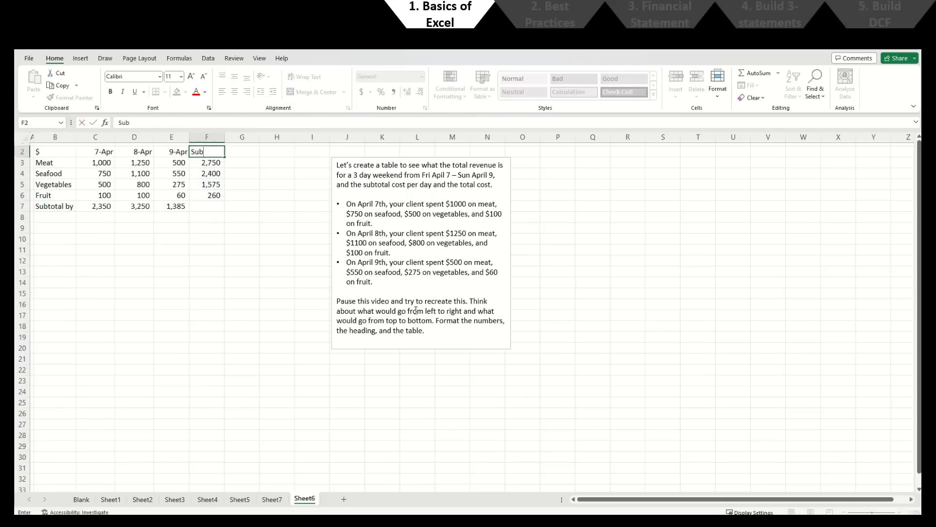
type("total by Category")
key("Return")
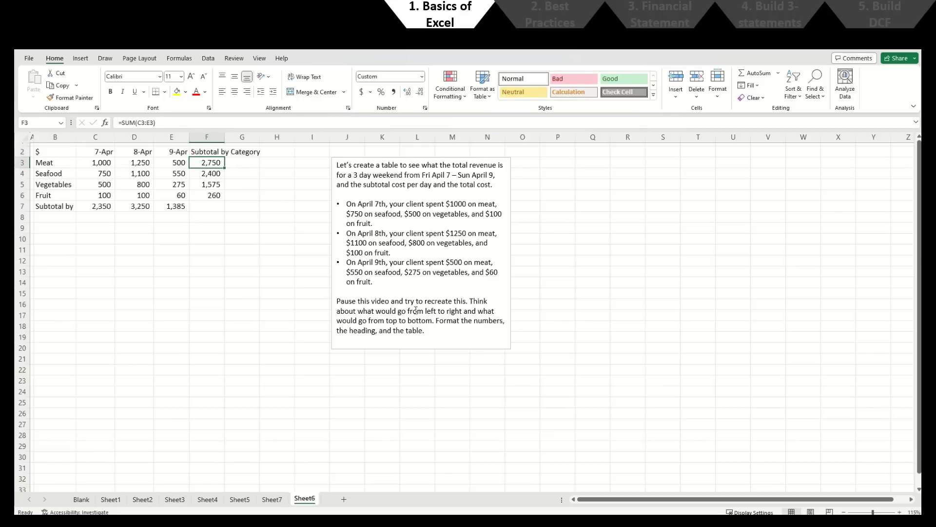
Step: Wrap the "Subtotal by Category" heading in F2, widen column F slightly and shrink row 2 to fit two lines of text
key("Up")
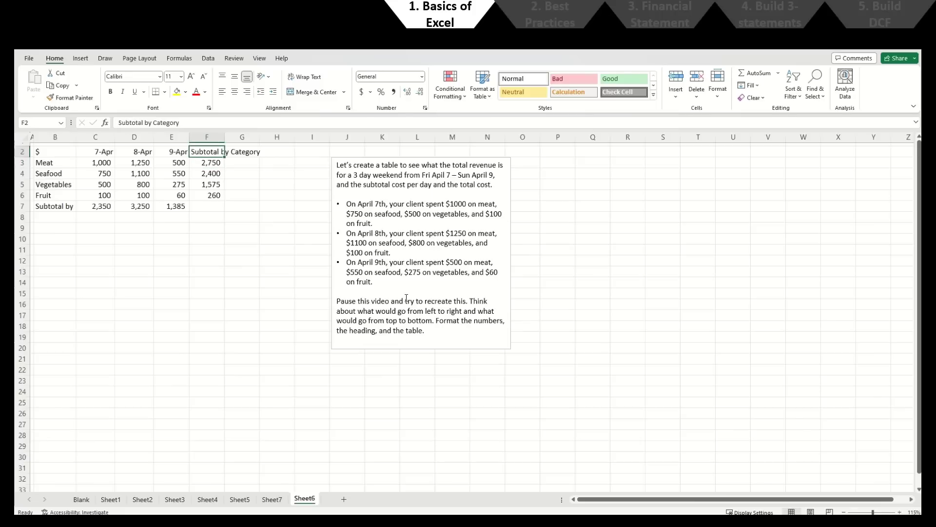
left_click(306, 79)
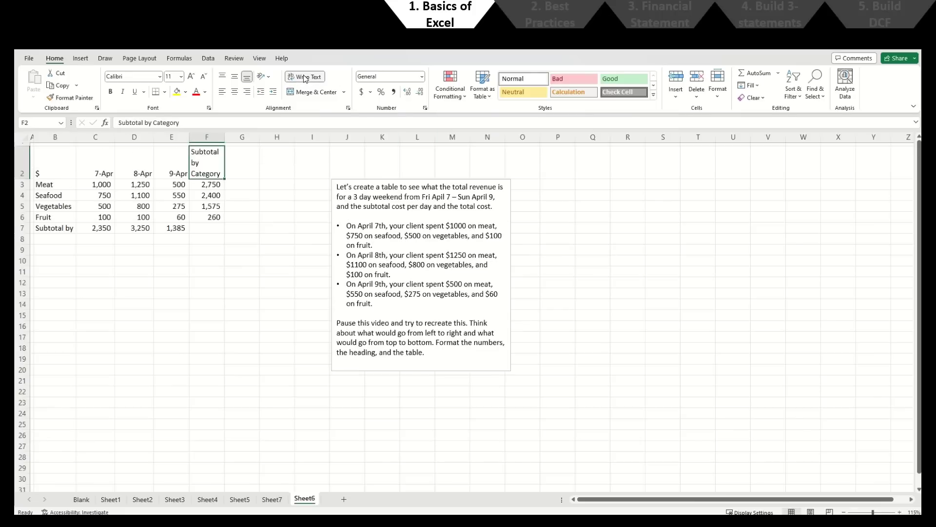
left_click_drag(224, 137, 232, 137)
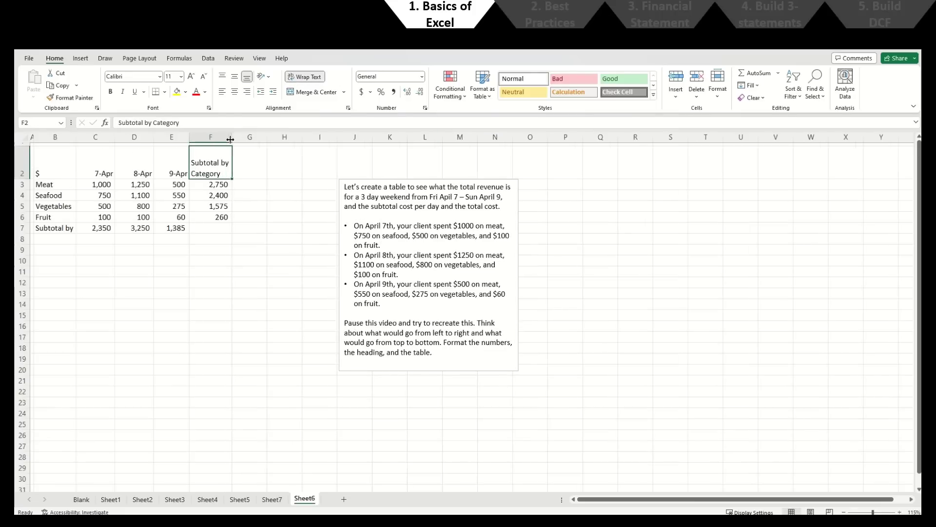
left_click_drag(24, 179, 23, 168)
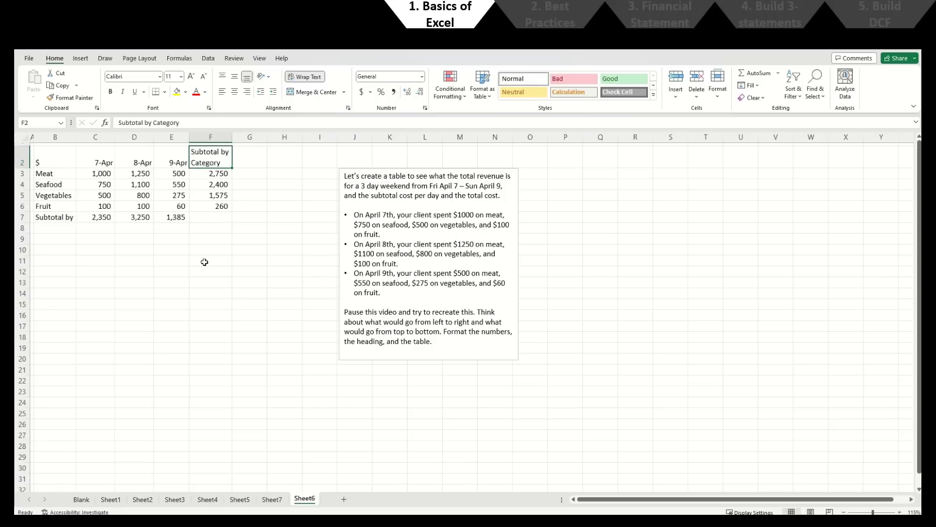
Step: Autofit column B to the "Subtotal by Date" label
left_click(64, 217)
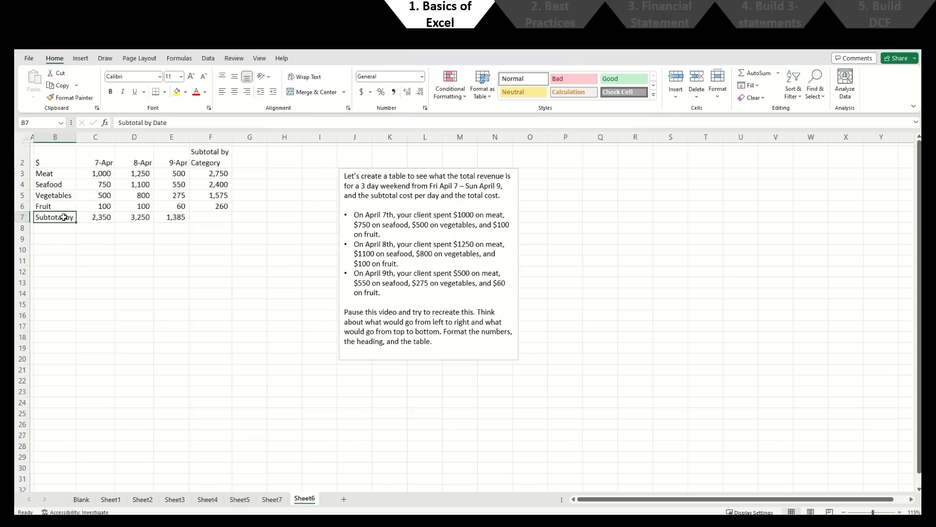
double_click(74, 139)
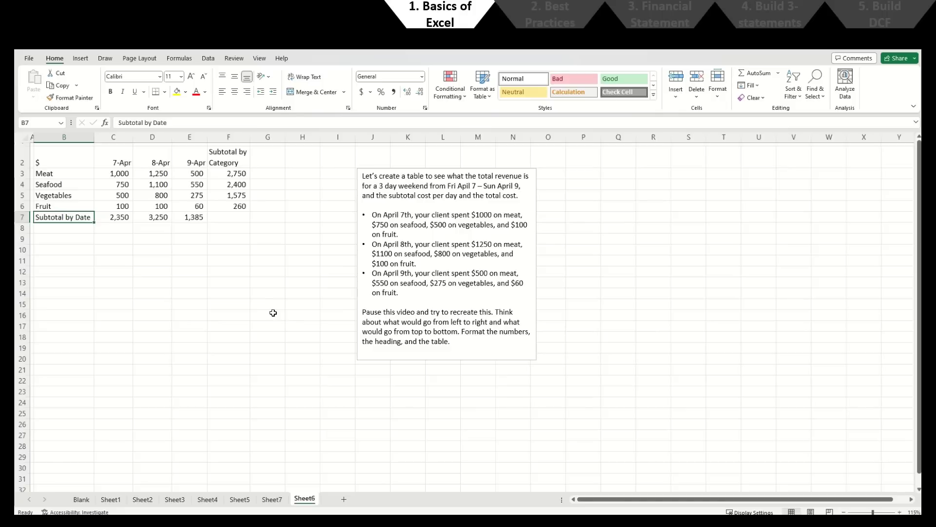
Step: Add an outside border around the whole cost table, B2:F7
key("Right")
key("Right")
key("Right")
key("Right")
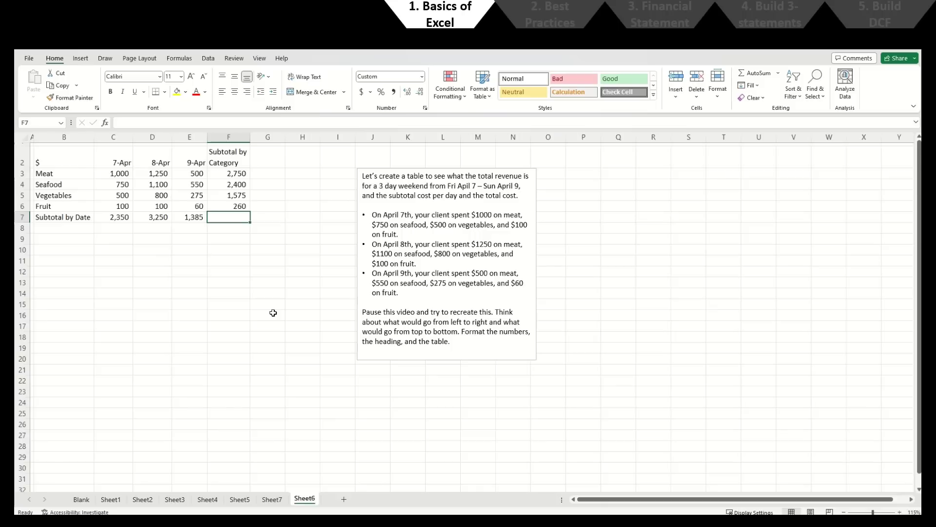
key("ctrl+Left")
key("ctrl+Left")
key("ctrl+Up")
key("shift+Down")
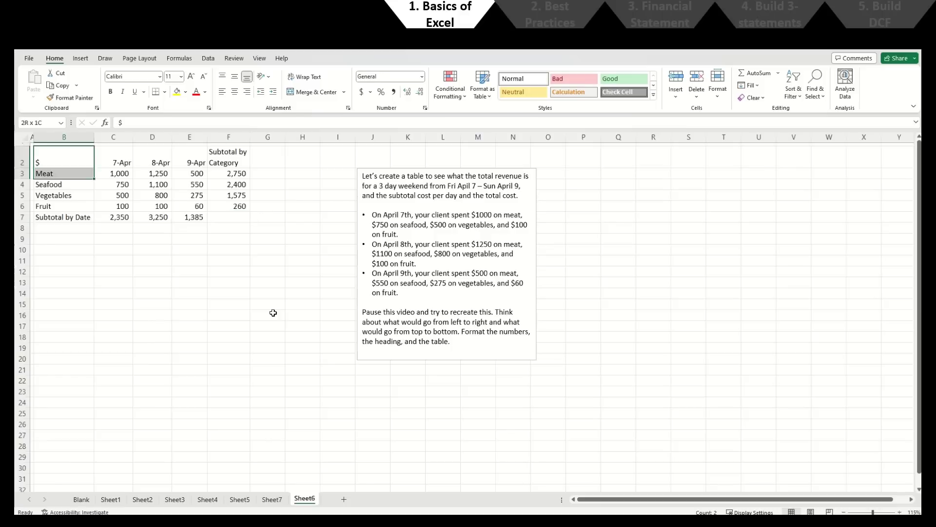
key("shift+Down")
key("shift+Down")
key("shift+Down")
key("shift+Right")
key("shift+Right")
key("shift+Right")
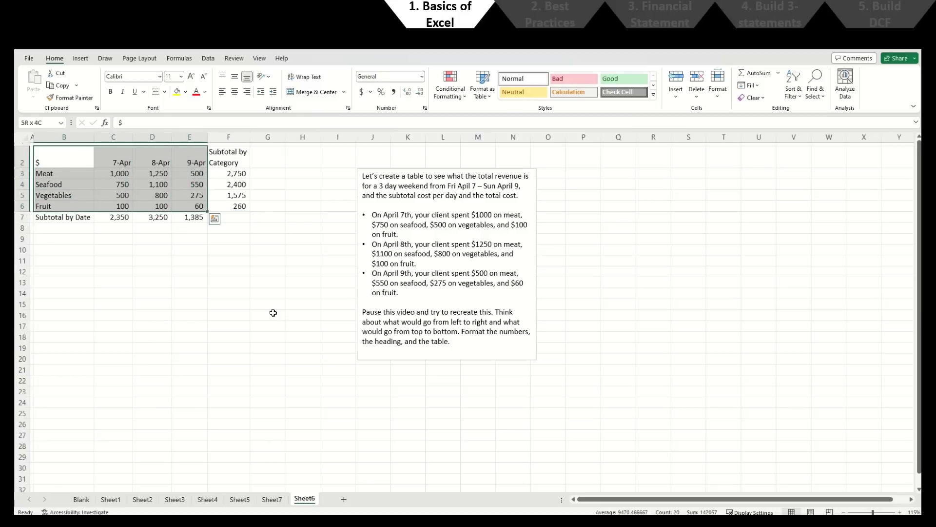
key("shift+Down")
key("shift+Right")
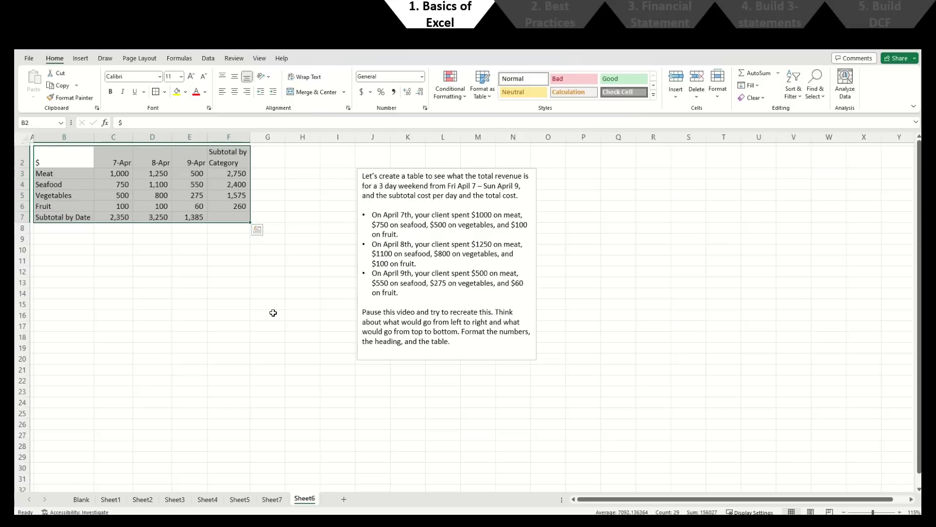
Step: Add a bottom border under the heading row B2:F2
key("Up")
key("Down")
key("ctrl+shift+Right")
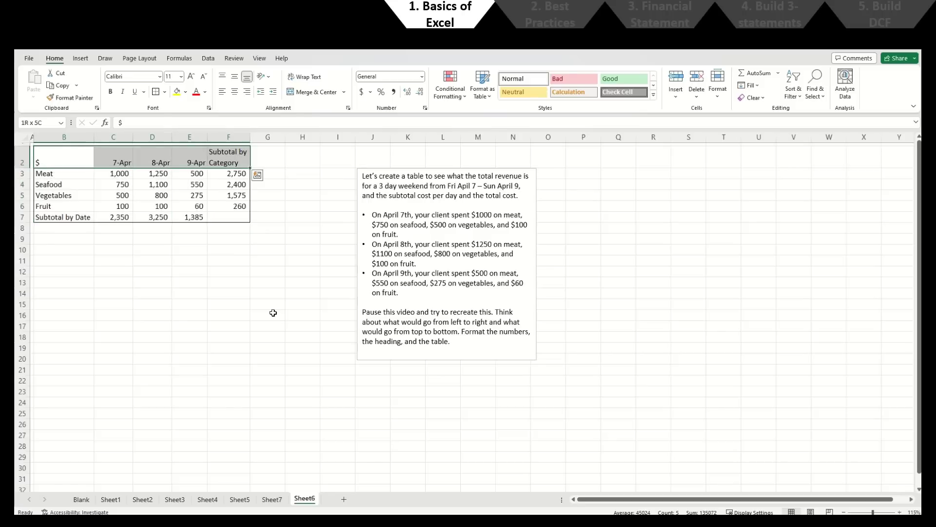
key("alt")
key("h")
key("b")
key("o")
Step: Add an outside border around the Subtotal by Category column, F2:F7
key("Right")
key("Right")
key("Right")
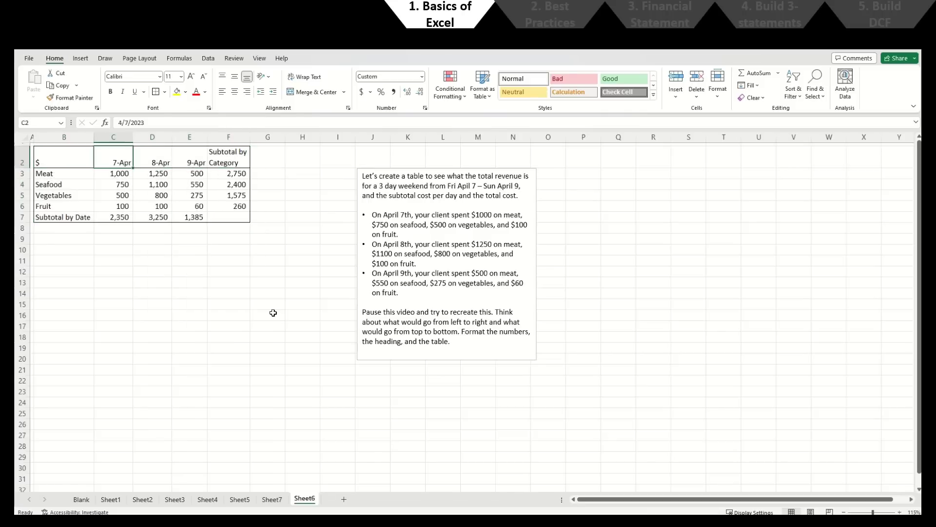
key("Right")
key("shift+Down")
key("shift+Down")
key("shift+Down")
key("shift+Down")
key("shift+Down")
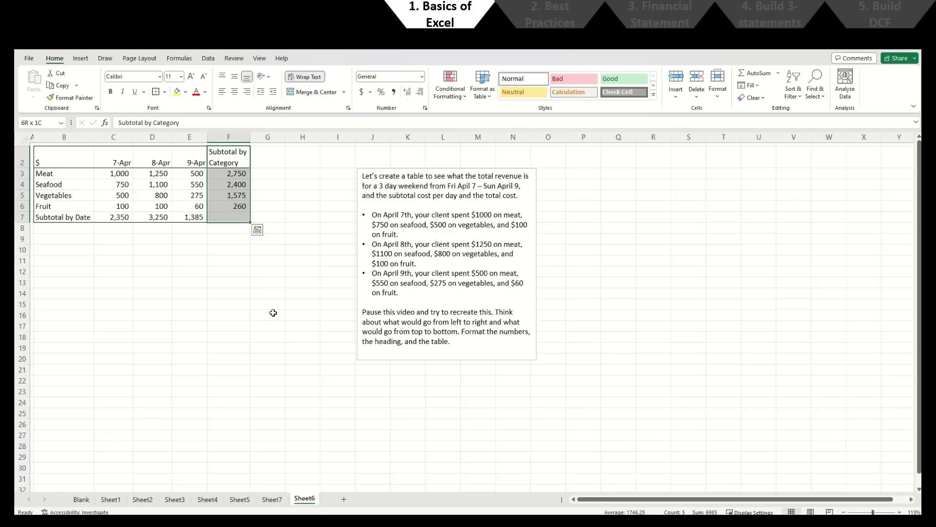
key("alt")
key("h")
key("b")
key("s")
Step: Add an outside border around the Subtotal by Date row, B7:F7
key("Left")
key("Down")
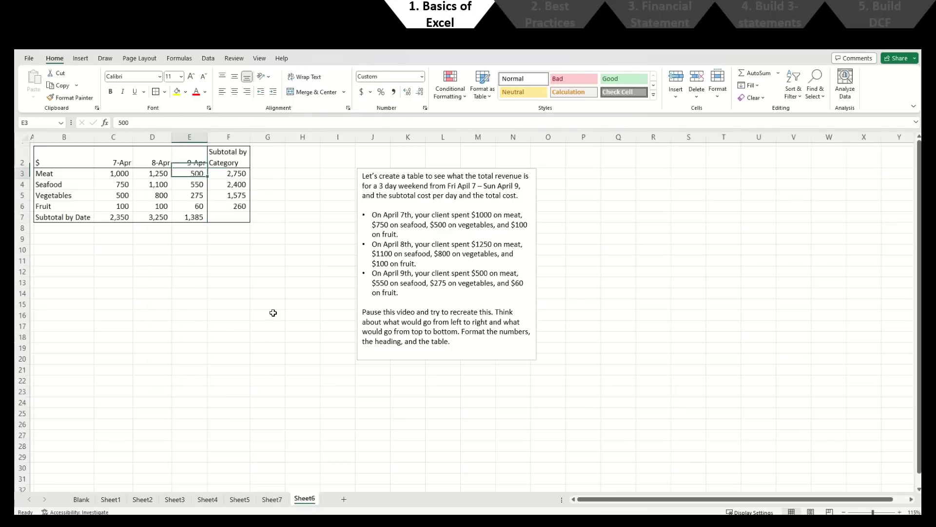
key("Down")
key("Down")
key("Down")
key("Down")
key("Left")
key("Left")
key("Left")
key("shift+Right")
key("shift+Right")
key("shift+Right")
key("shift+Right")
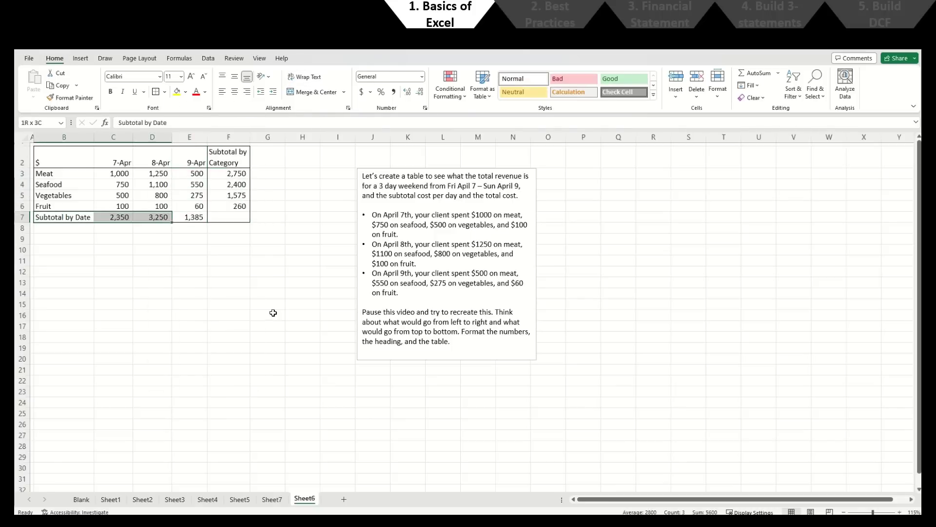
key("alt")
key("h")
key("b")
key("s")
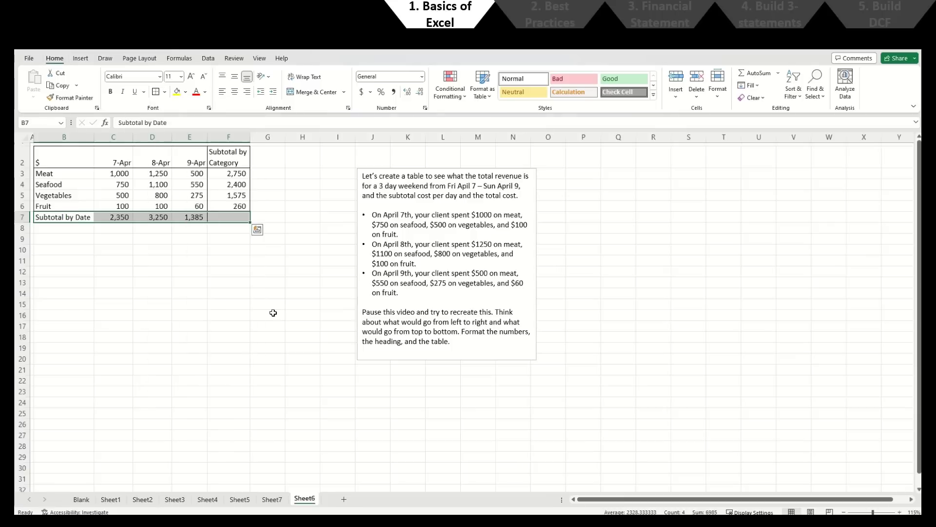
Step: Label the row below the date subtotals "Grand Total" in B8
key("Down")
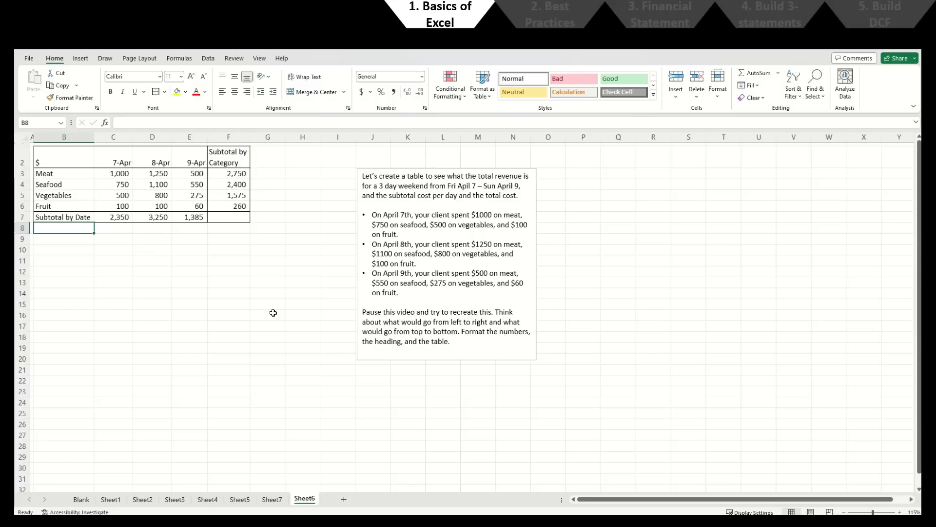
type("Grand ")
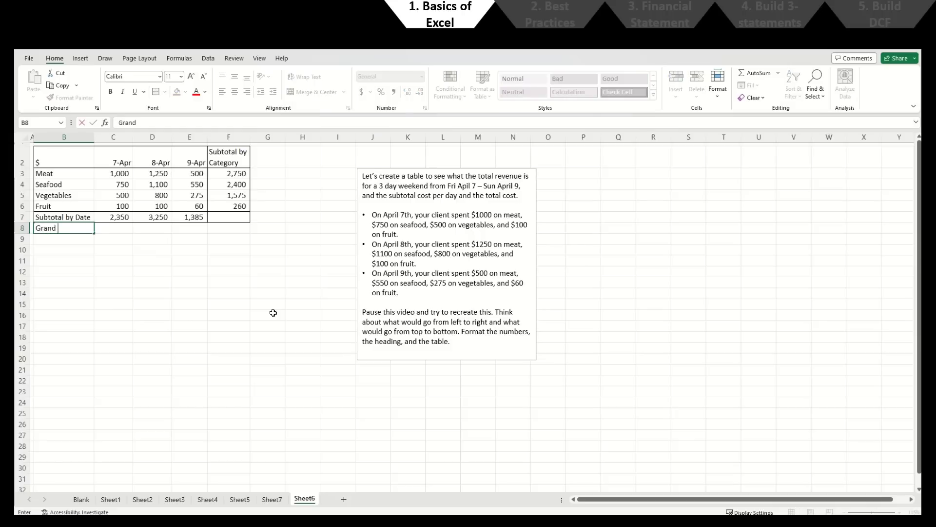
type("Total")
key("Return")
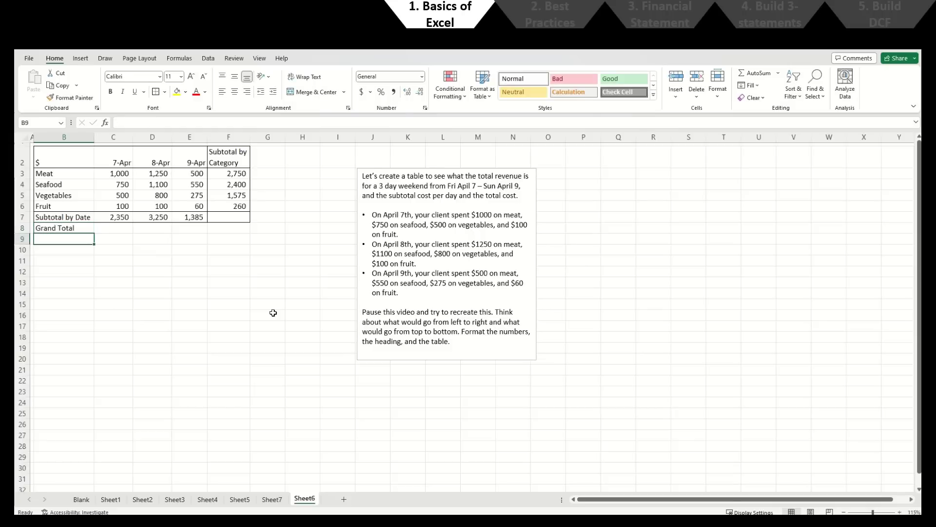
Step: Calculate the grand total in F8 with the formula =SUM(F3:F6)
key("Up")
key("Right")
key("Right")
key("Right")
key("Right")
type("=")
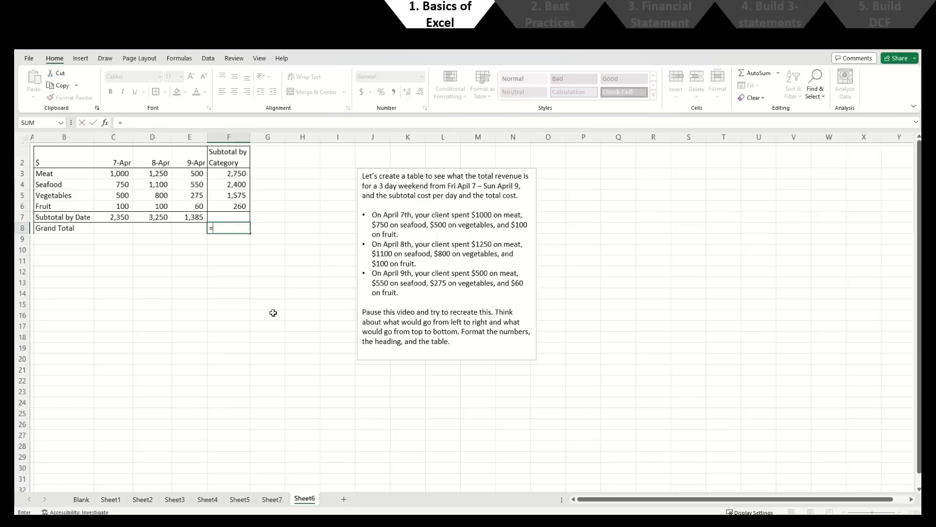
type("sum(")
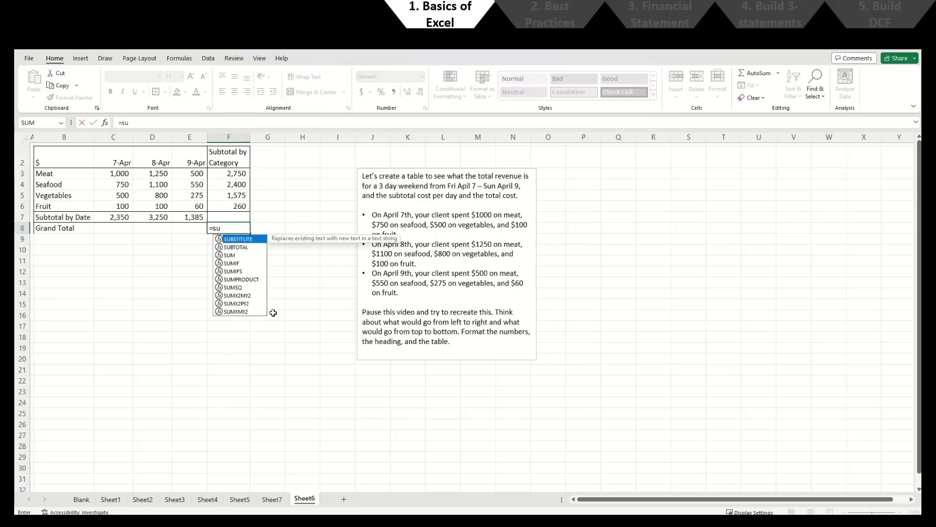
key("Up")
key("Up")
key("shift+Up")
key("shift+Up")
key("shift+Up")
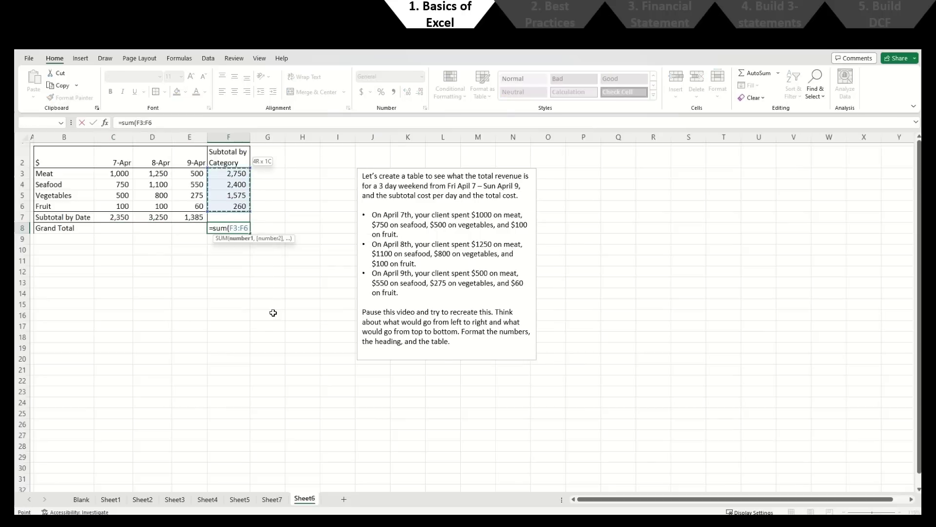
key("Return")
Step: Add outside borders around the Grand Total row B8:F8 and around its total cell F8
key("Up")
key("shift+Left")
key("shift+Left")
key("shift+Left")
key("shift+Left")
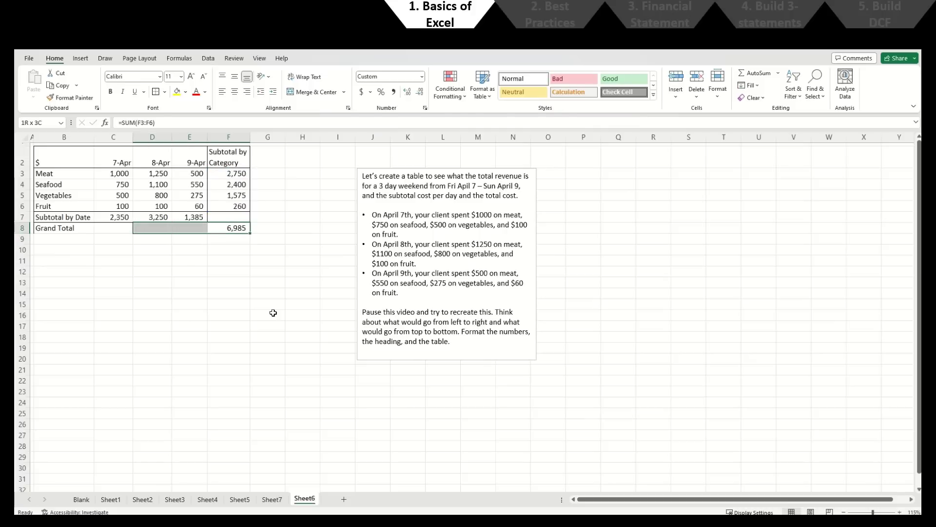
key("alt")
key("Escape")
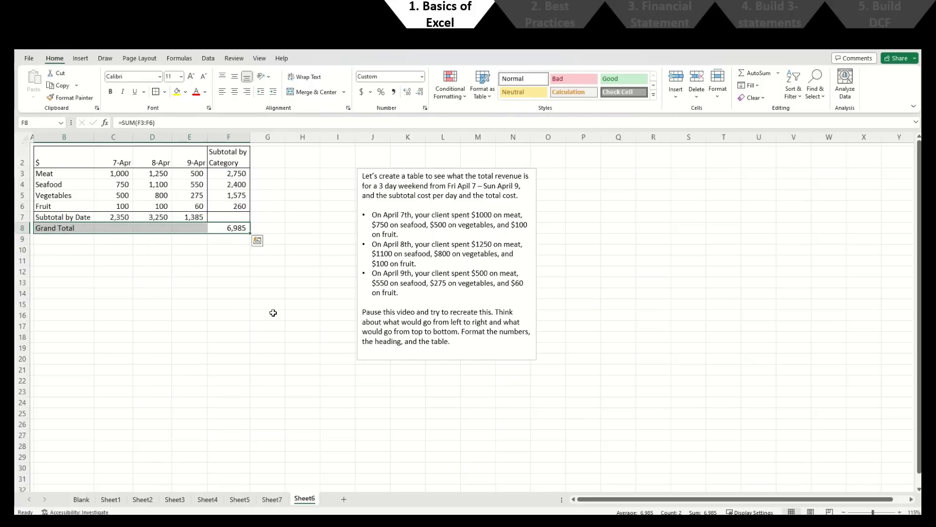
key("Right")
key("Left")
key("alt")
key("Escape")
key("Right")
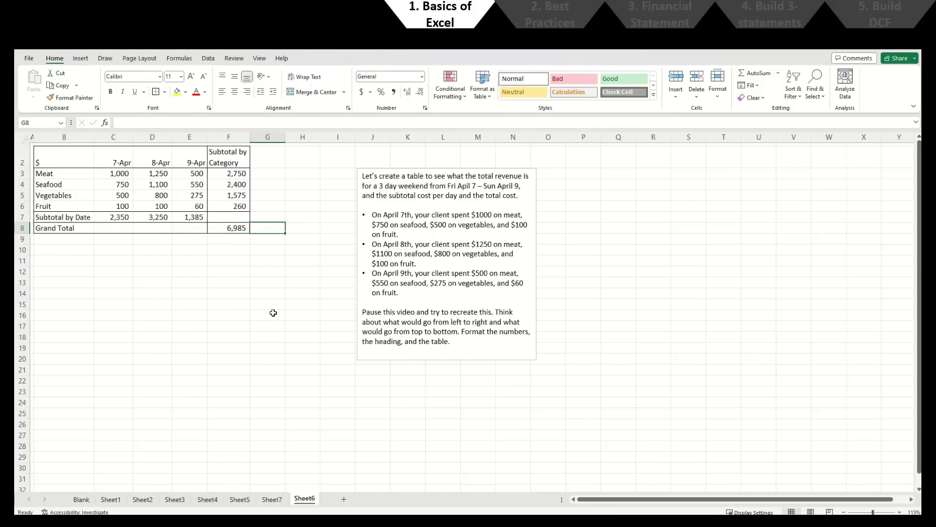
Step: Add a new blank worksheet after Sheet6
key("Right")
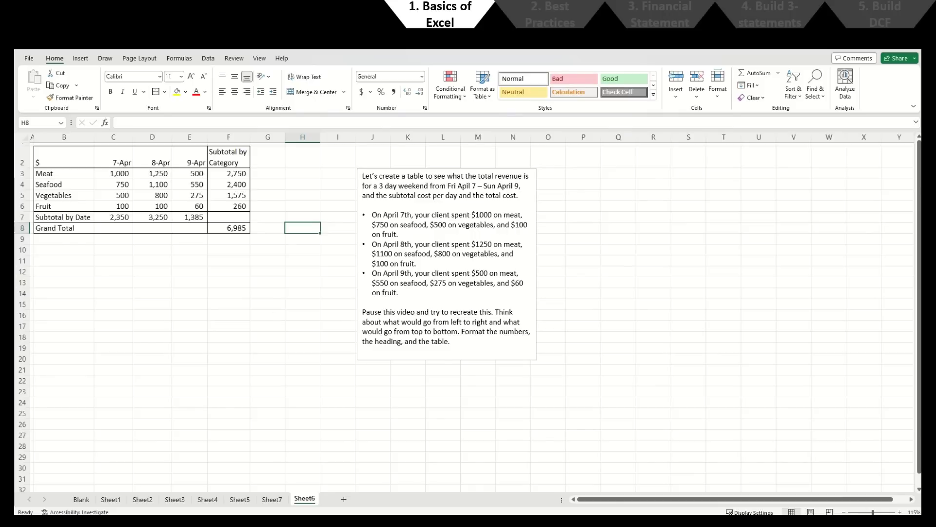
left_click(343, 499)
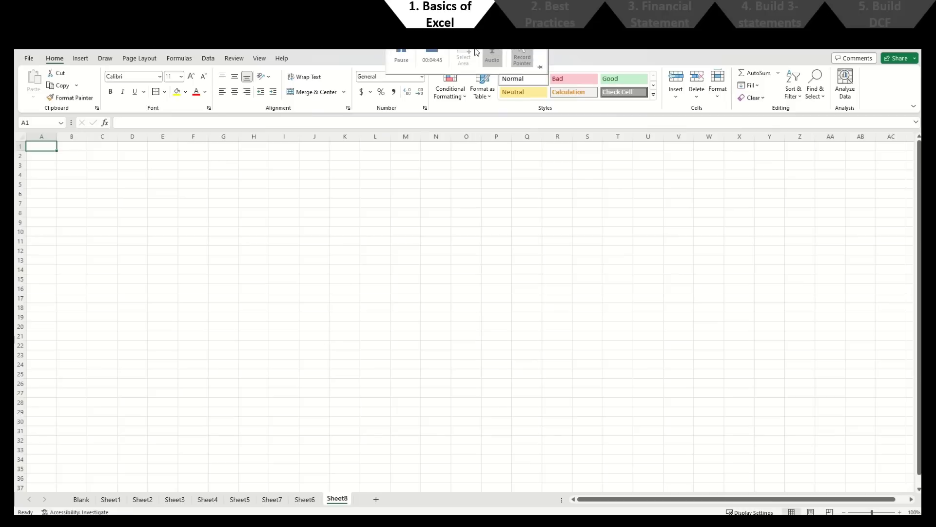
left_click(430, 58)
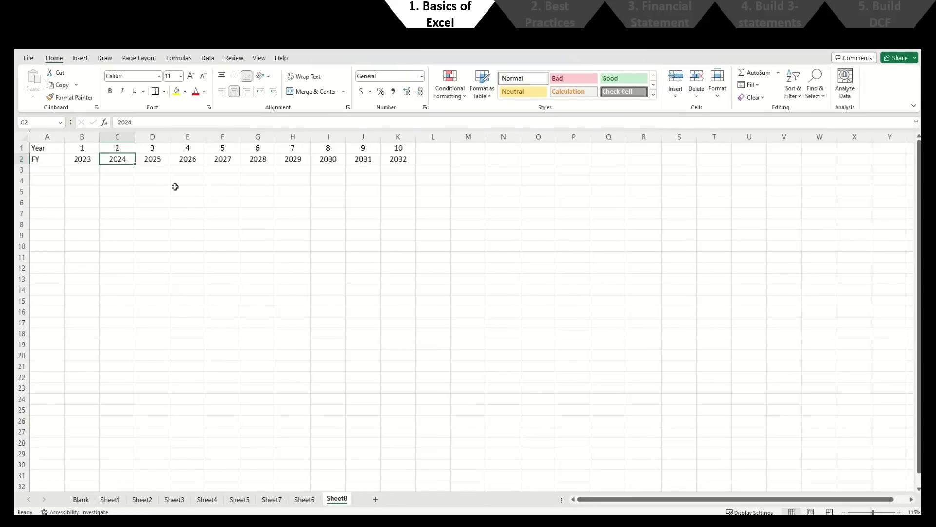
Step: Change the first fiscal year in B2 to 2025
key("Left")
key("Right")
key("Right")
key("Right")
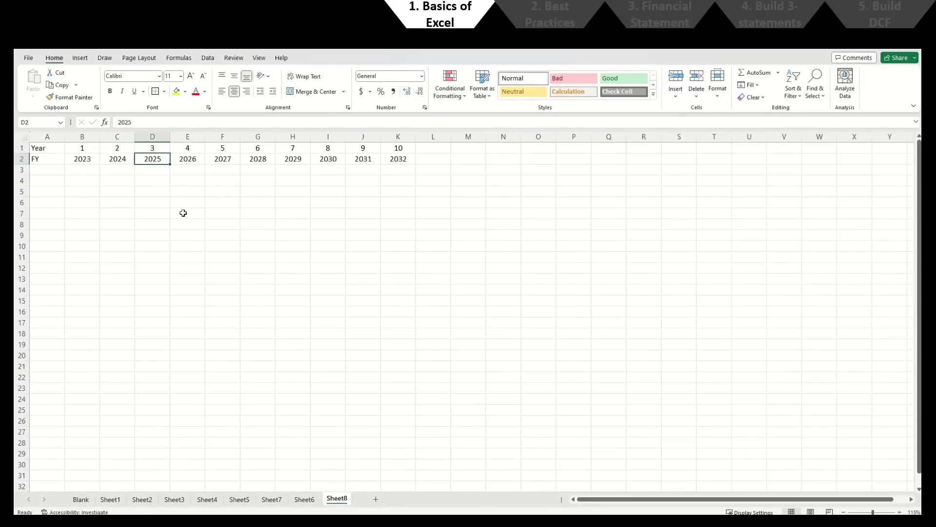
key("Left")
key("Left")
key("Left")
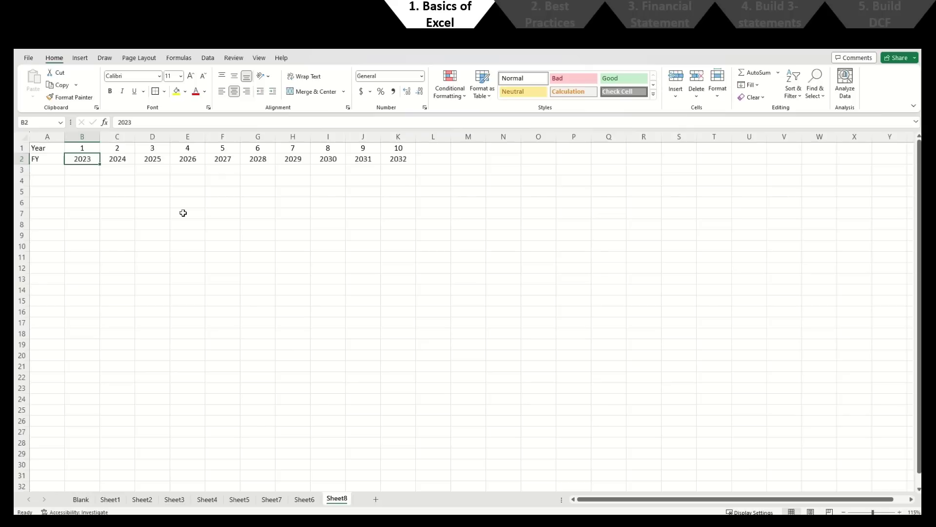
type("2025")
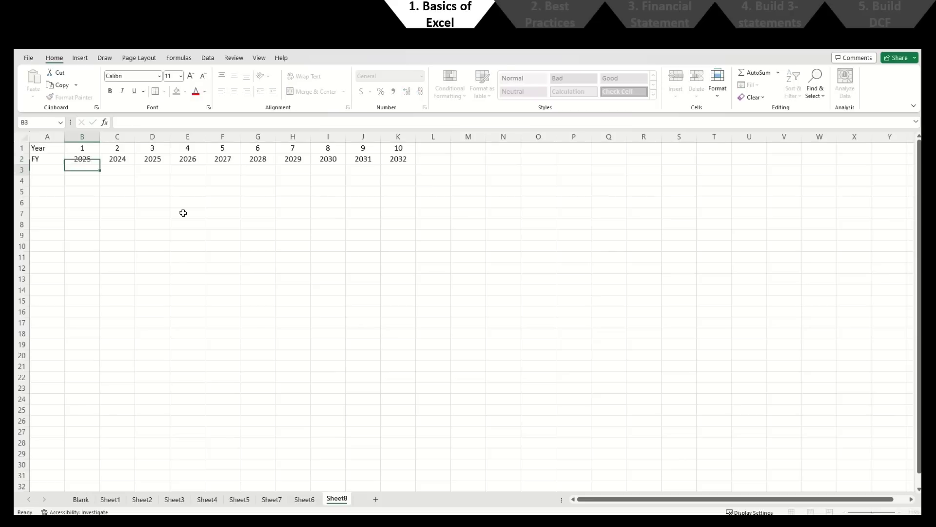
key("Return")
key("Up")
Step: Overwrite the fiscal years in C2:E2 one by one with 2026, 2027 and 2028
key("Right")
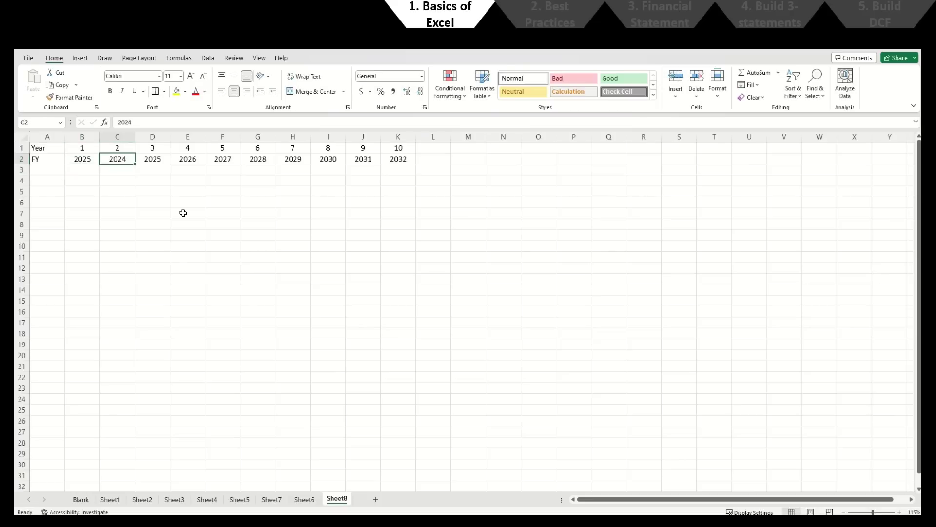
type("2026")
key("Right")
type("2")
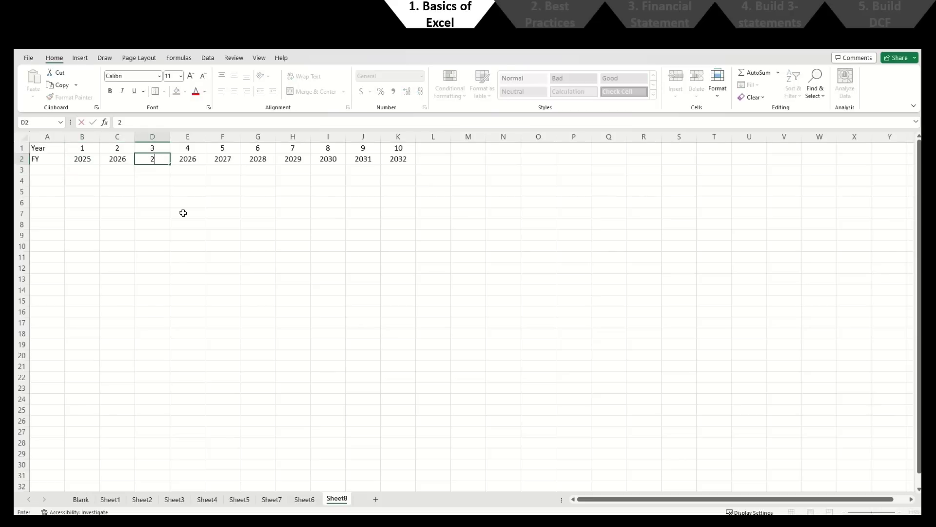
type("027")
key("Right")
type("2028")
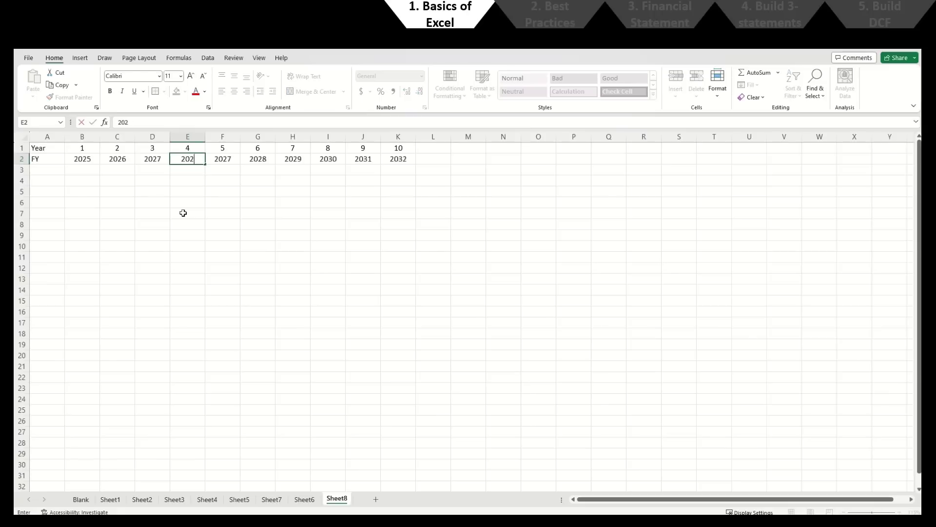
key("Return")
Step: Undo the hand-entered fiscal years in C2:E2
key("ctrl+z")
key("ctrl+z")
key("ctrl+z")
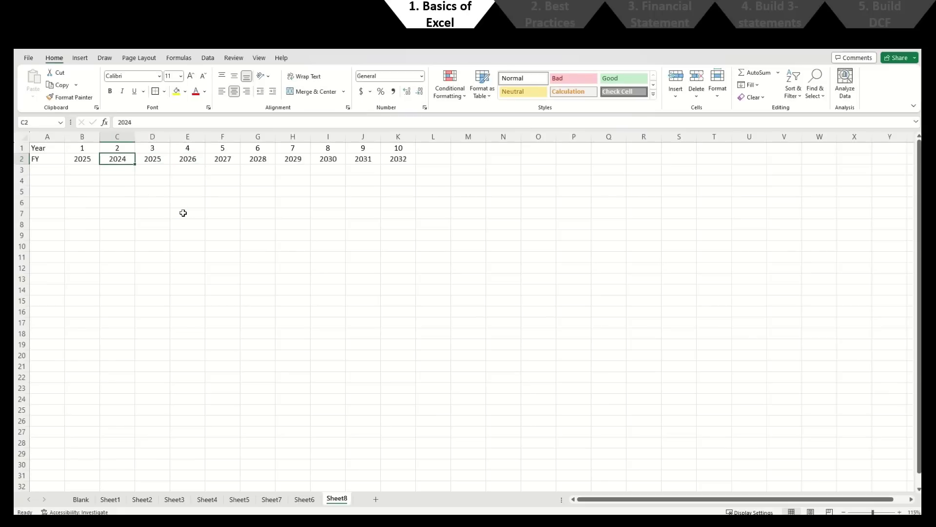
Step: Undo the change to B2 and replace the hardcoded year in C2 with the formula =B2+1
key("ctrl+z")
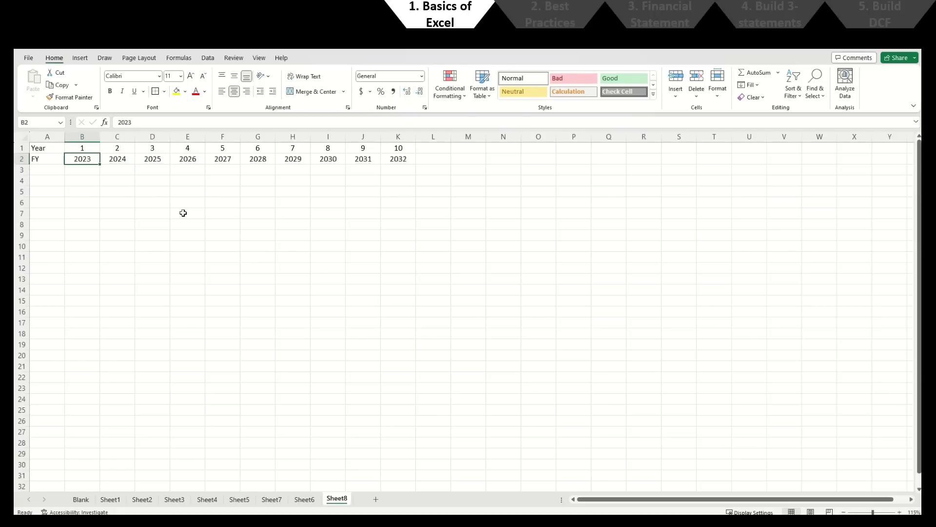
key("Right")
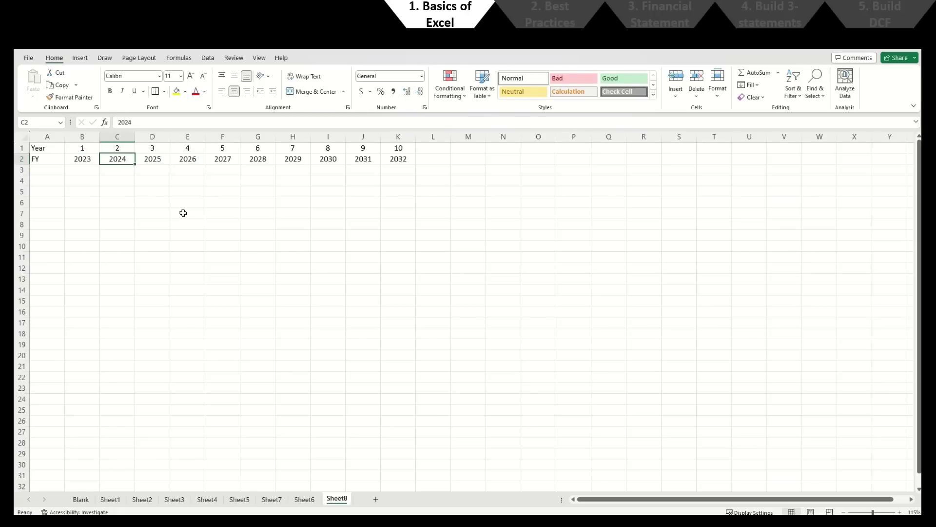
key("Down")
key("Up")
key("F2")
key("Escape")
type("=")
key("Left")
type("+")
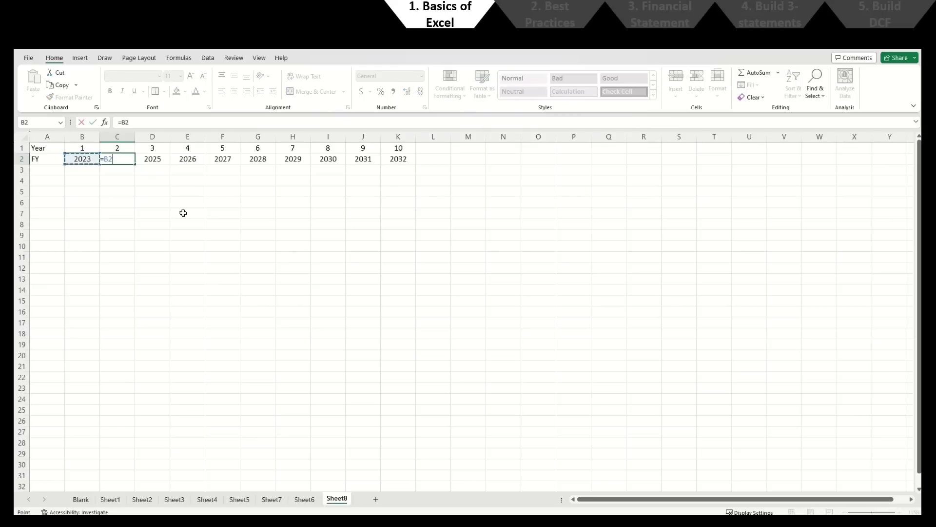
type("1")
key("Return")
key("Up")
Step: Copy the C2 formula into D2:G2 one cell at a time
key("ctrl+c")
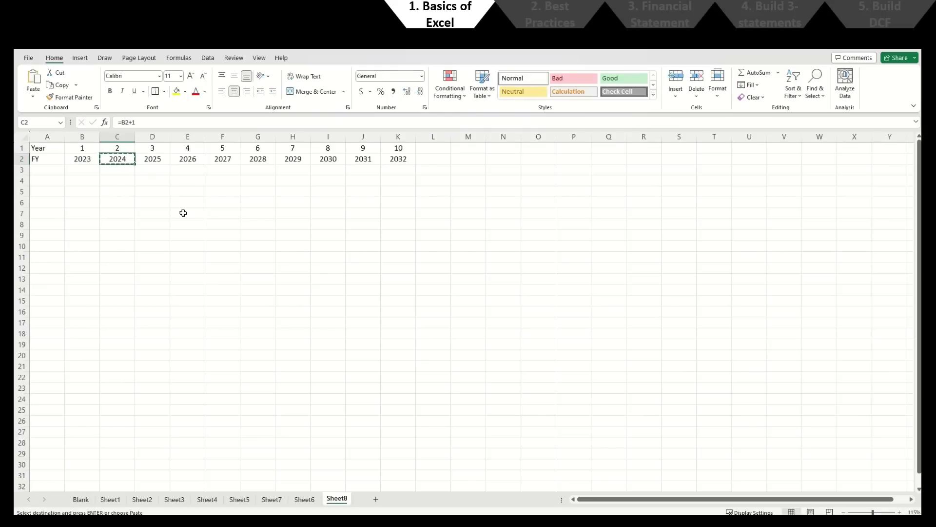
key("Right")
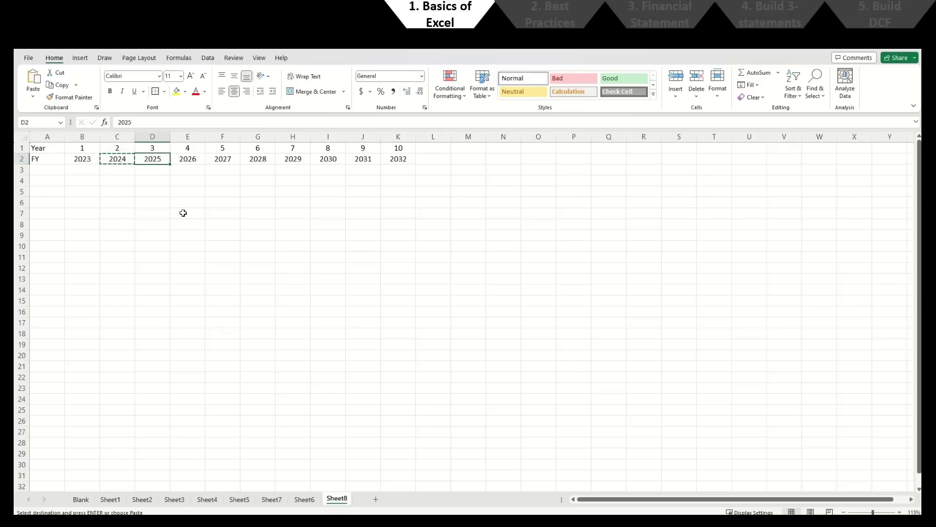
key("ctrl+v")
key("Right")
key("ctrl+v")
key("Right")
key("ctrl+v")
key("Right")
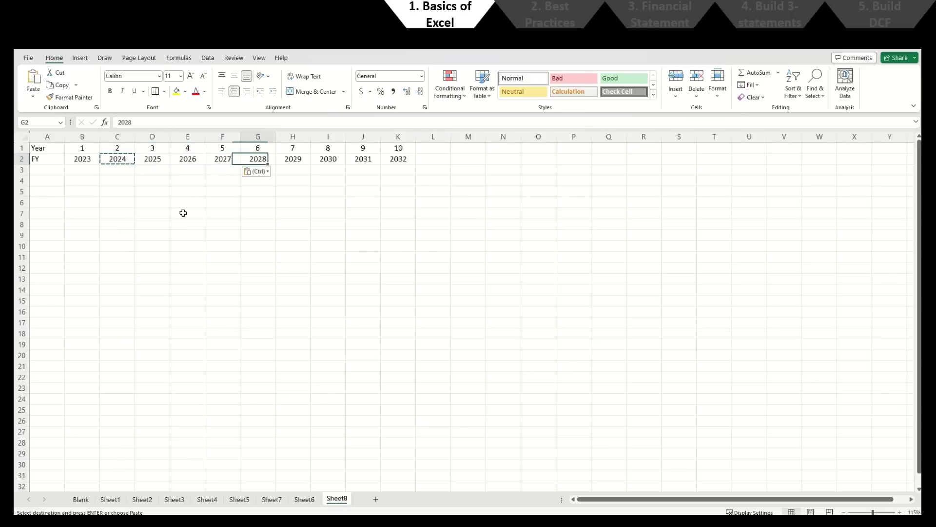
key("ctrl+v")
key("Escape")
Step: Re-enter the formula =B2+1 in C2
key("Left")
key("Left")
key("Left")
key("Left")
type("=")
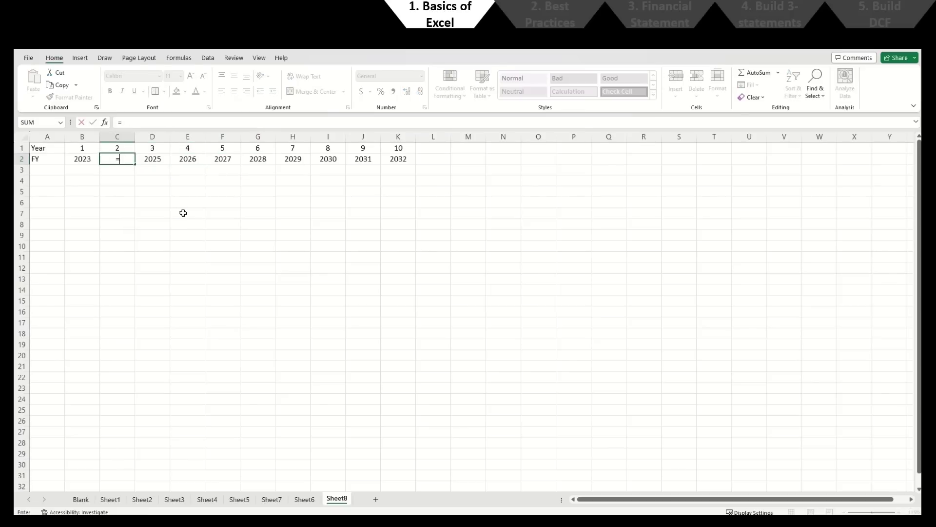
key("Left")
type("+")
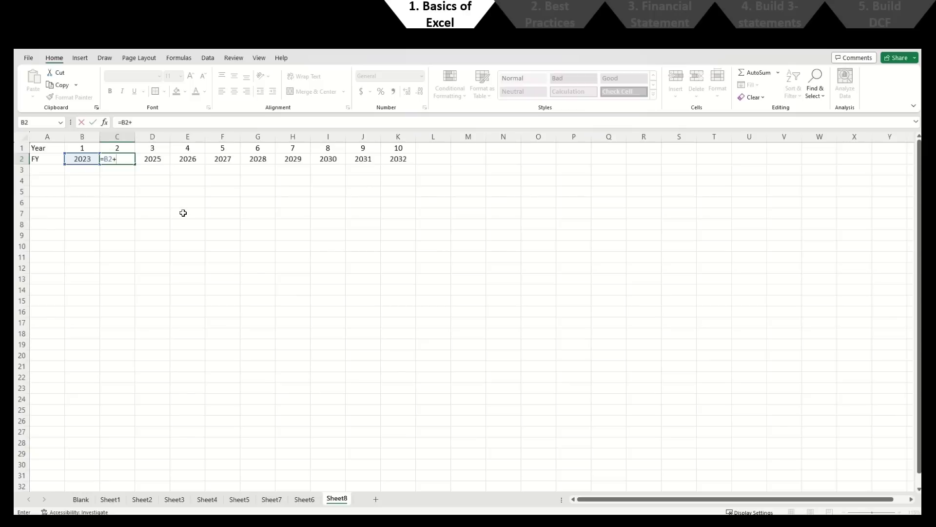
key("Return")
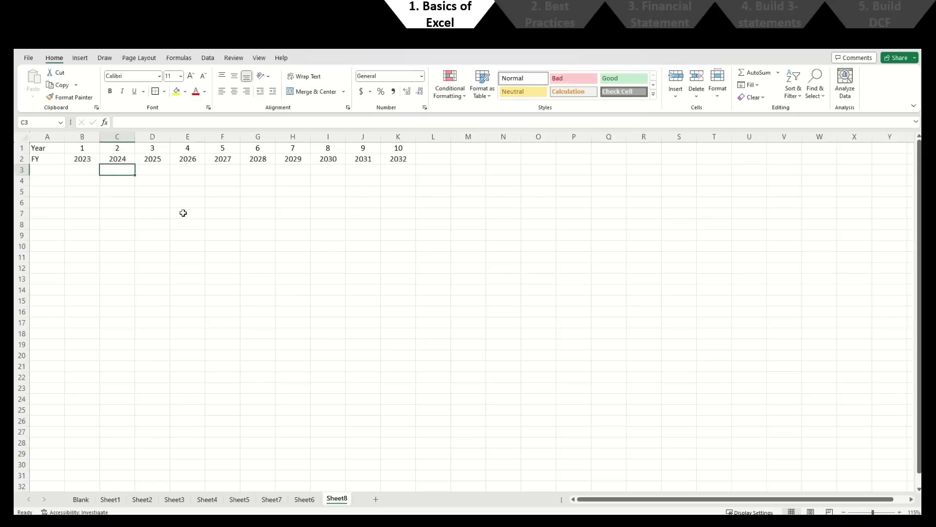
Step: Copy the C2 formula across the rest of the fiscal year row, D2:K2
key("Up")
key("ctrl+c")
key("Right")
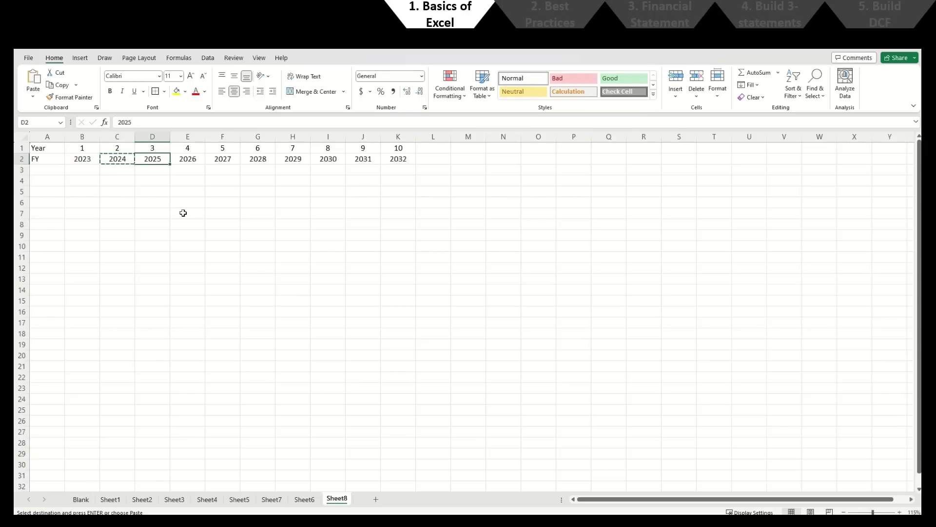
key("ctrl+v")
key("Right")
key("ctrl+v")
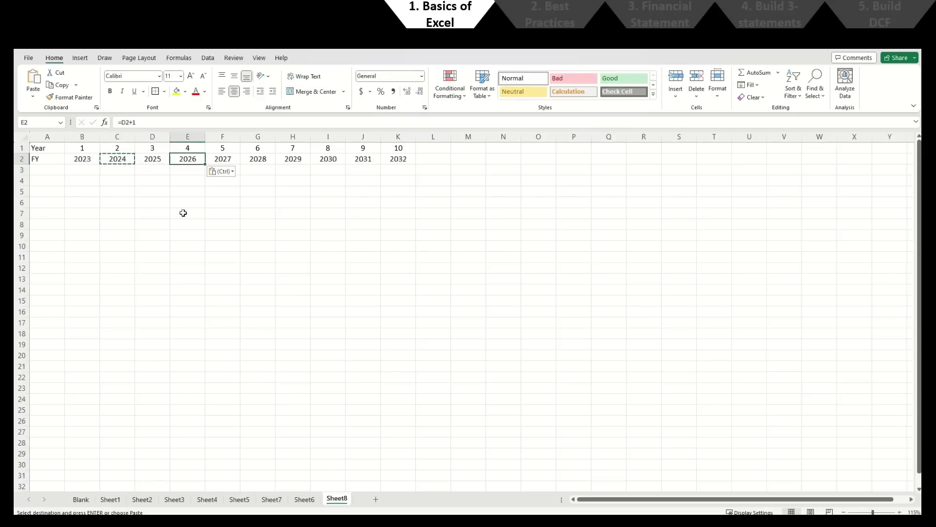
key("Right")
key("ctrl+v")
key("Right")
key("ctrl+v")
key("Right")
key("shift+ctrl+Right")
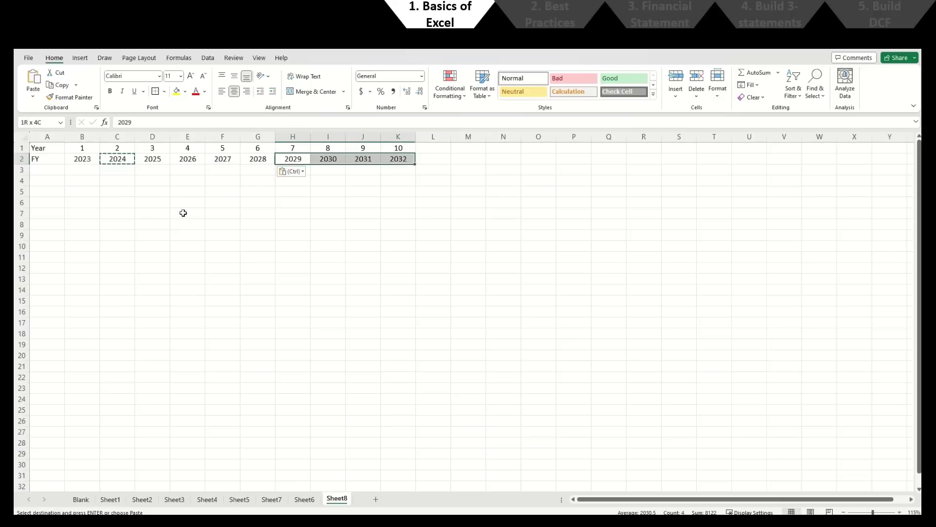
key("Return")
Step: Examine the formulas in G2 and H2 to see which cells they reference
key("Left")
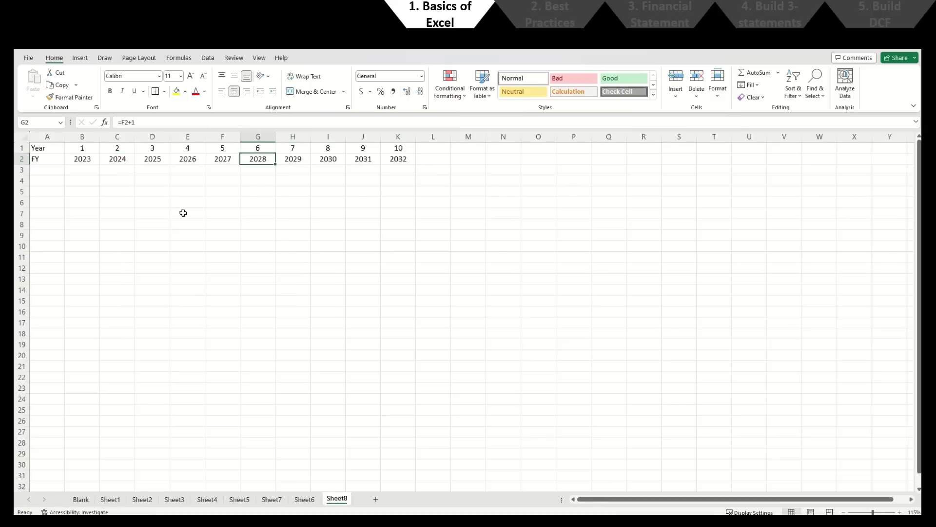
key("F2")
key("Escape")
key("Right")
key("F2")
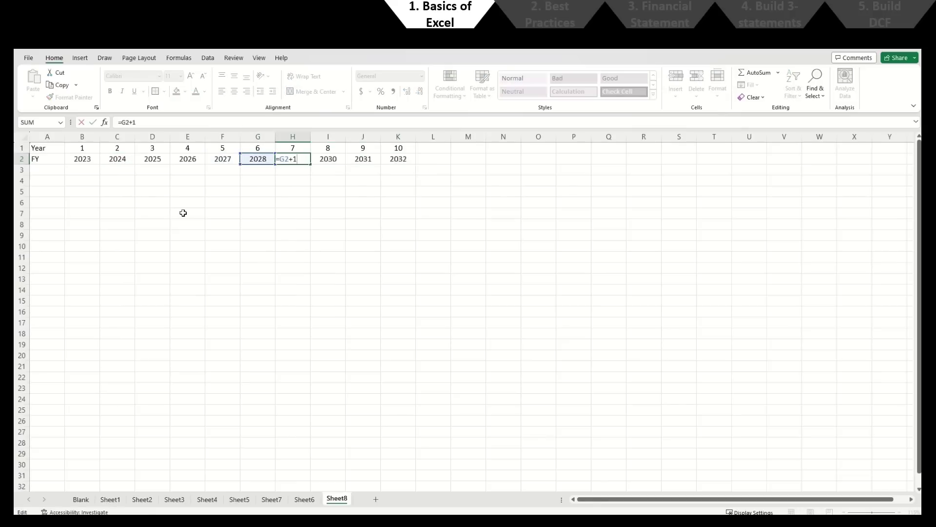
key("Escape")
Step: Set the first fiscal year in B2 to 2025
key("Left")
key("Left")
key("Left")
key("Left")
key("Left")
key("Left")
type("2025")
key("Return")
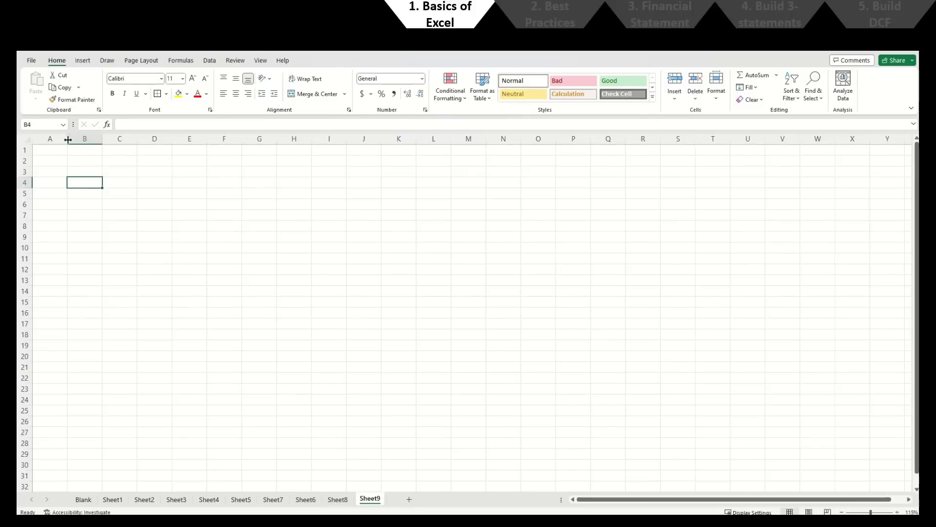
Step: Narrow column A of Sheet9 to a thin margin and enter Yard Trimmings in B2
left_click_drag(68, 138, 26, 146)
left_click(56, 157)
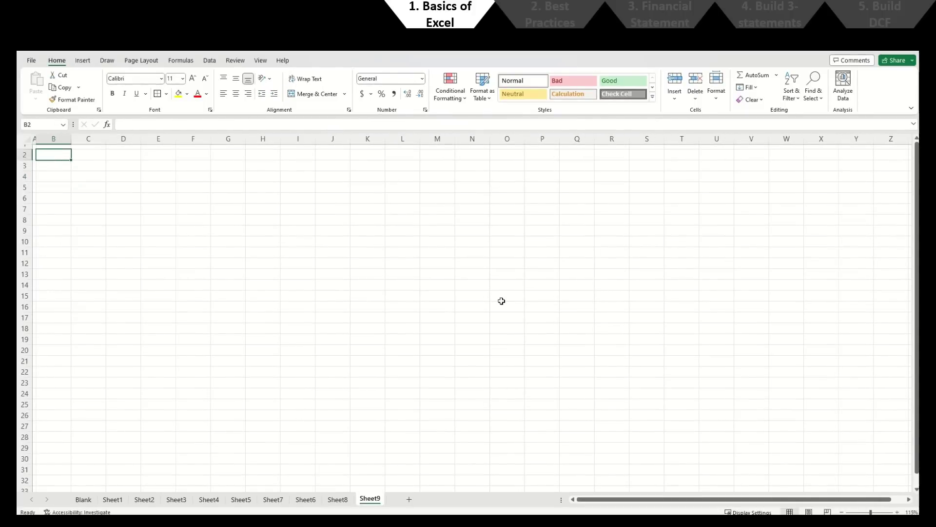
type("Yard Trim")
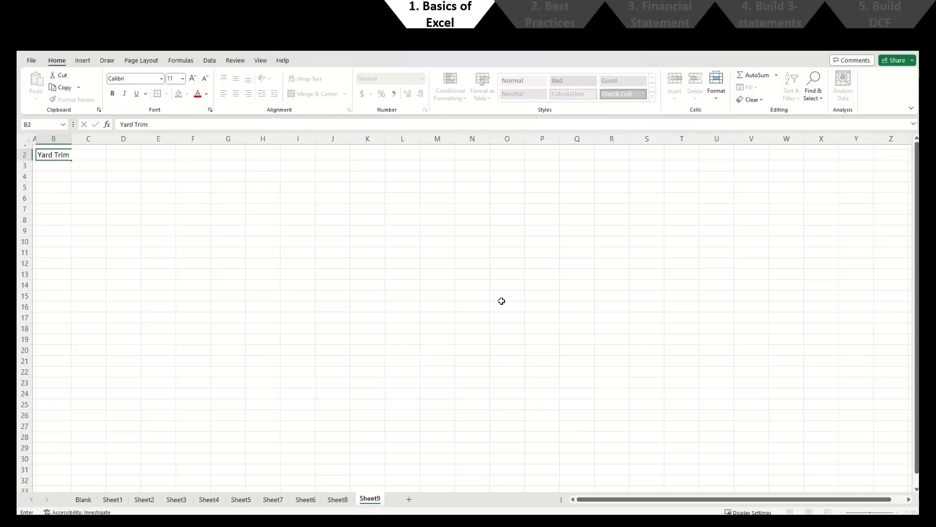
type("mings")
key("ctrl+Return")
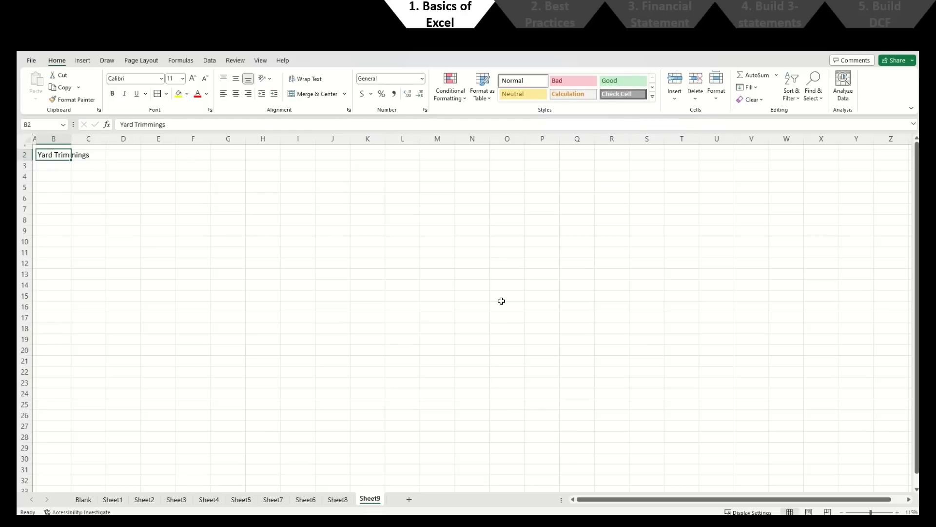
Step: Autofit the width of column B to its contents
key("alt+h")
key("o")
key("i")
key("Right")
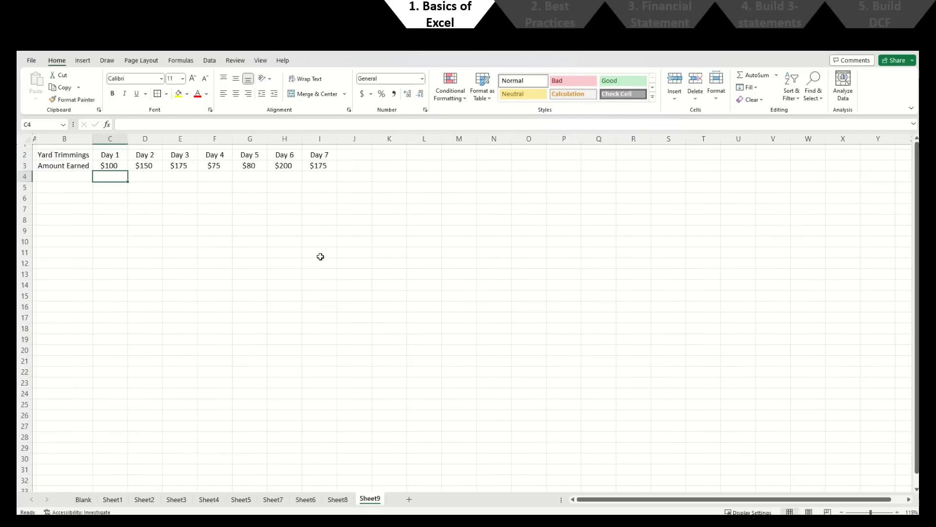
Step: Add a Weekly Total heading in J2 after Day 7 and autofit column J
key("Right")
key("Up")
key("Up")
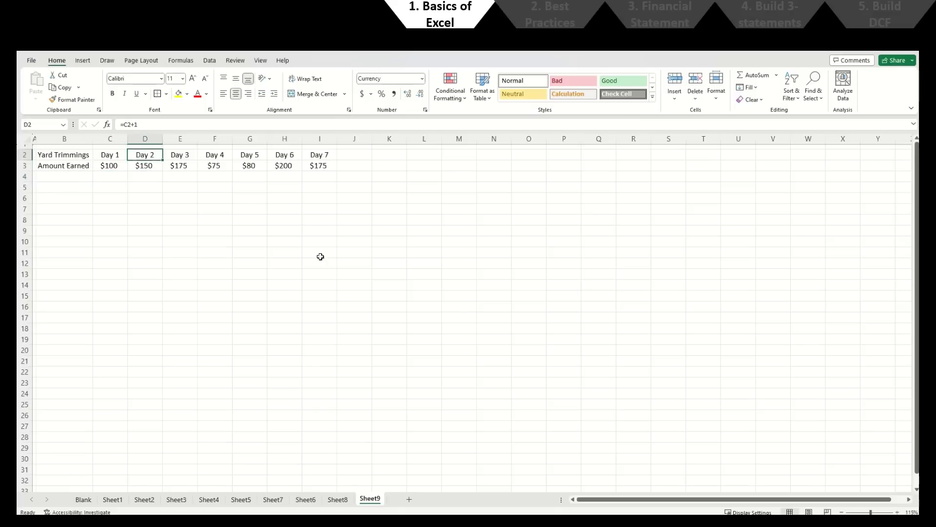
key("ctrl+Right")
key("Right")
type("Weekly Total")
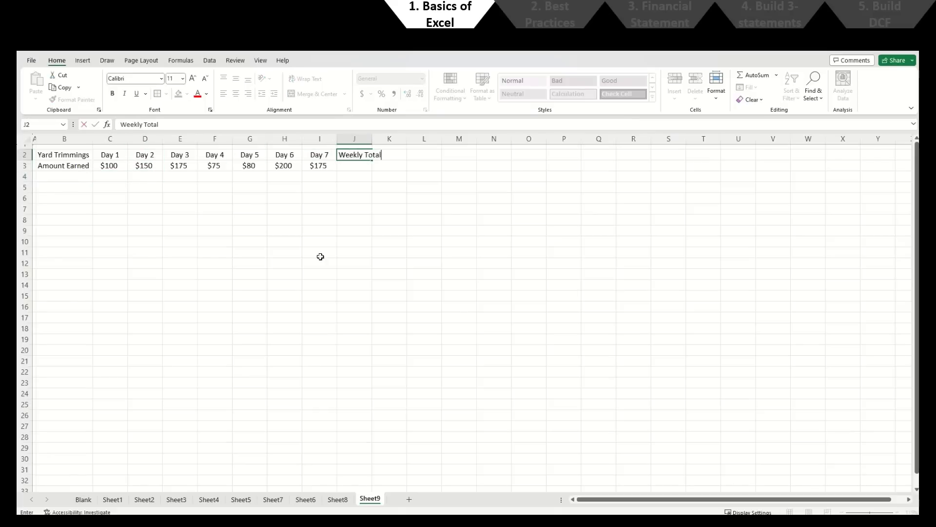
key("Return")
key("Up")
key("alt+h")
key("o")
key("i")
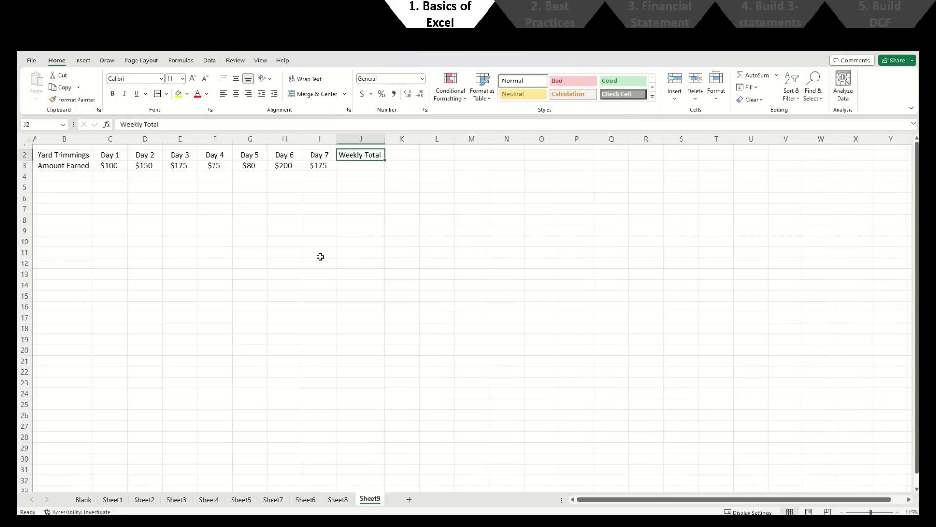
Step: Total the seven daily amounts earned in J3 with the formula =SUM(C3:I3)
key("Down")
type("=sum(")
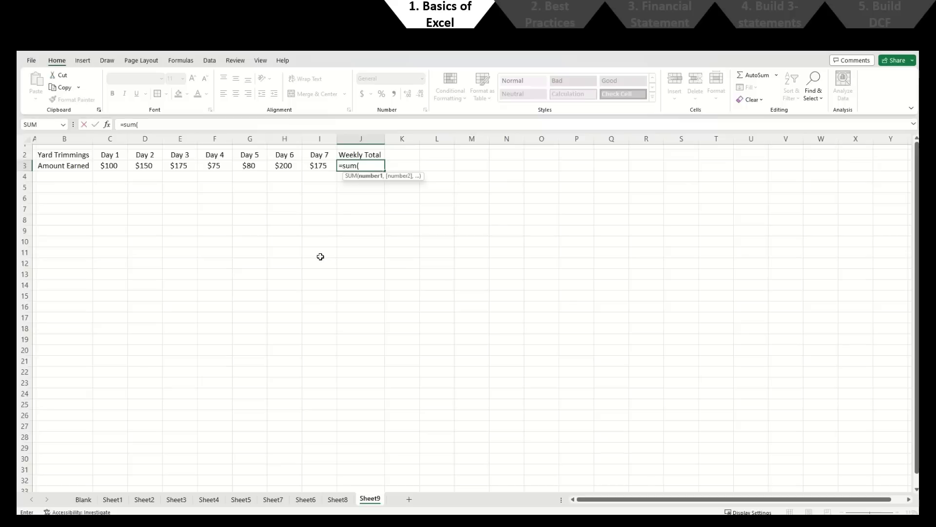
key("Left")
key("shift+Left")
key("shift+Left")
key("shift+Left")
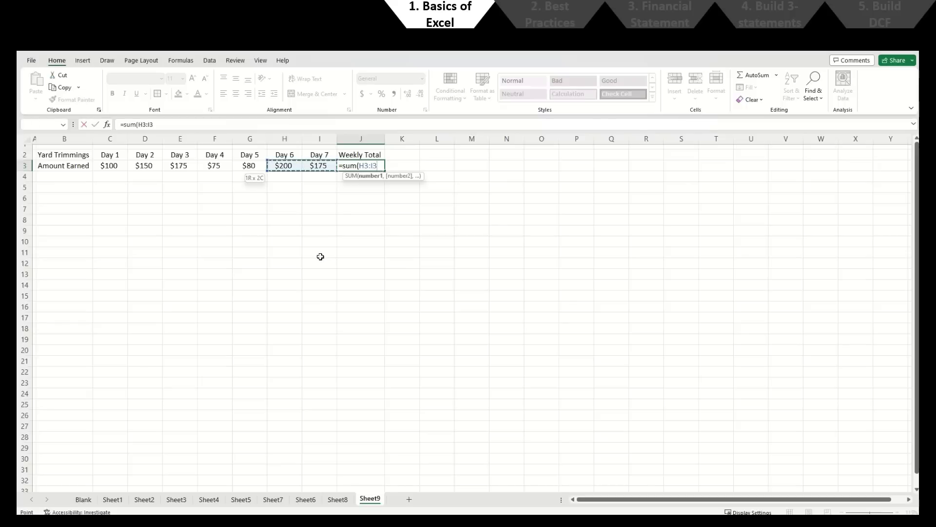
key("shift+Left")
key("shift+Left")
key("shift+Left")
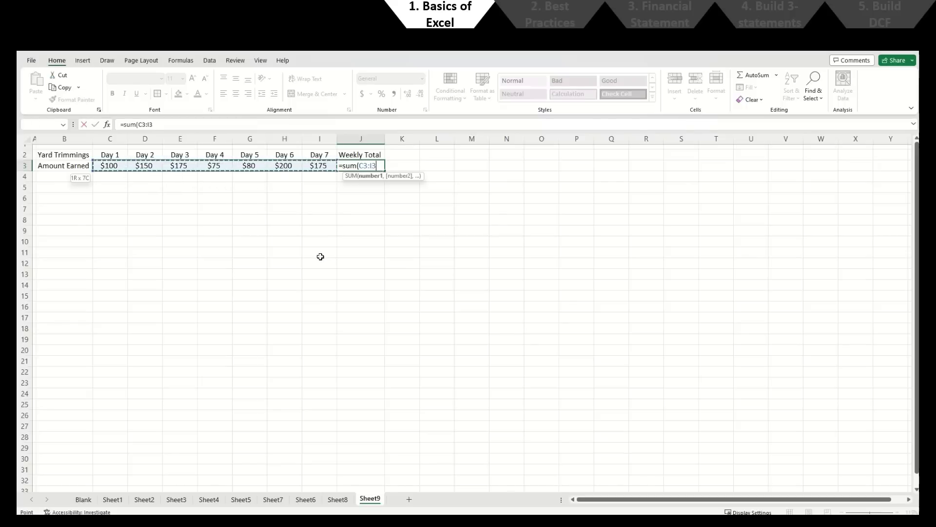
type(")")
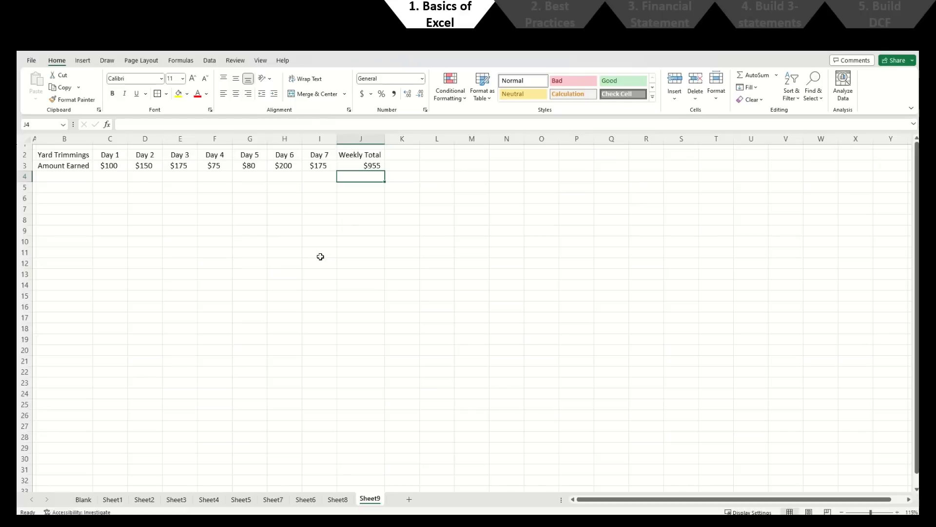
Step: Select cell B4, directly below the Amount Earned label
key("Left")
key("Left")
key("Left")
key("Left")
key("Left")
key("Left")
key("Left")
key("Left")
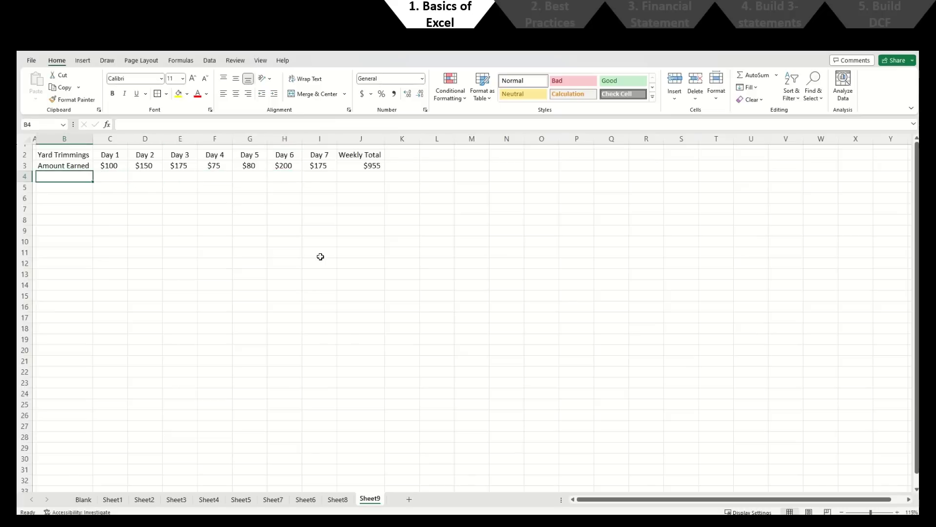
Step: Label cell B4 "Cumulative Amount Earned" and autofit column B to the text
type("Cumulative")
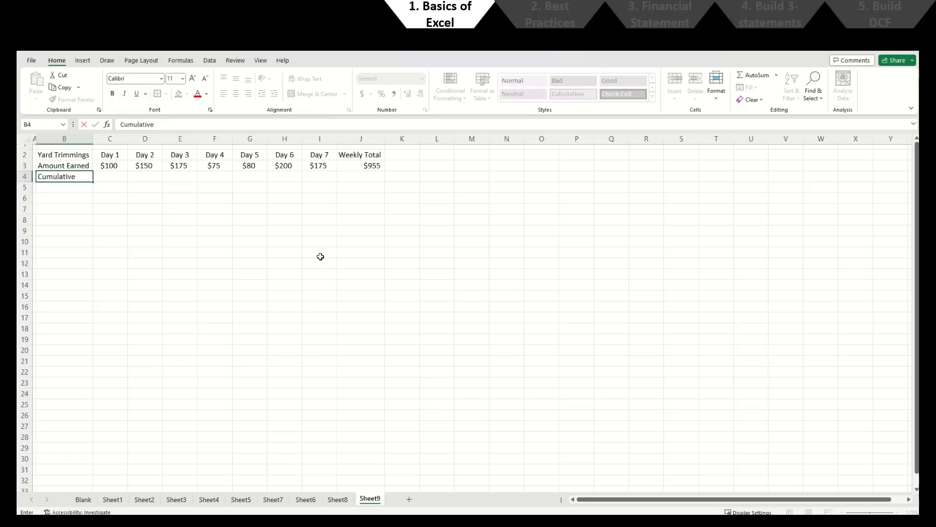
type(" Amount Earned")
key("Return")
key("Up")
key("alt+h")
key("o")
key("i")
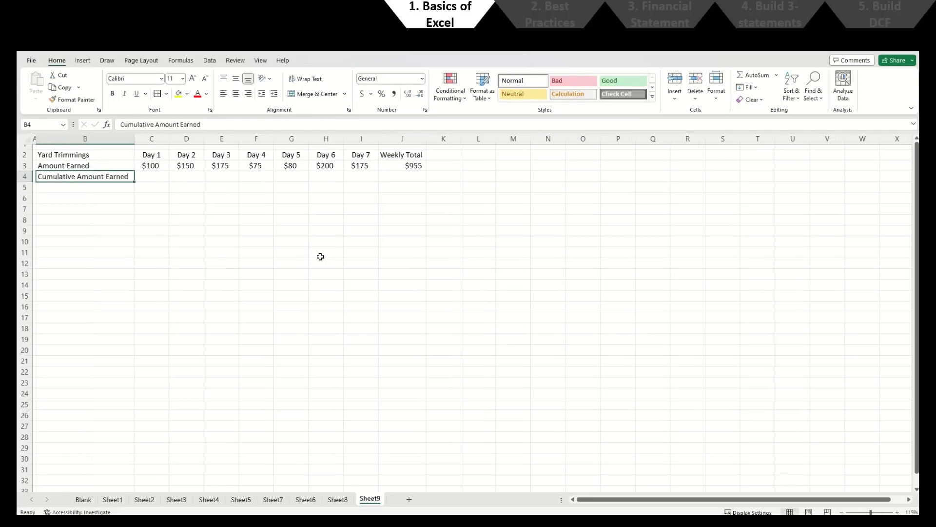
key("Right")
type("=")
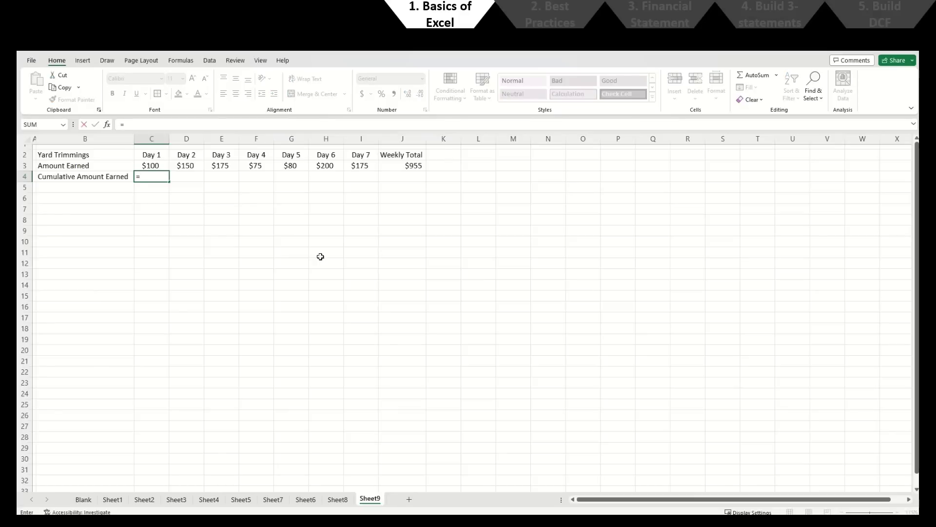
key("Escape")
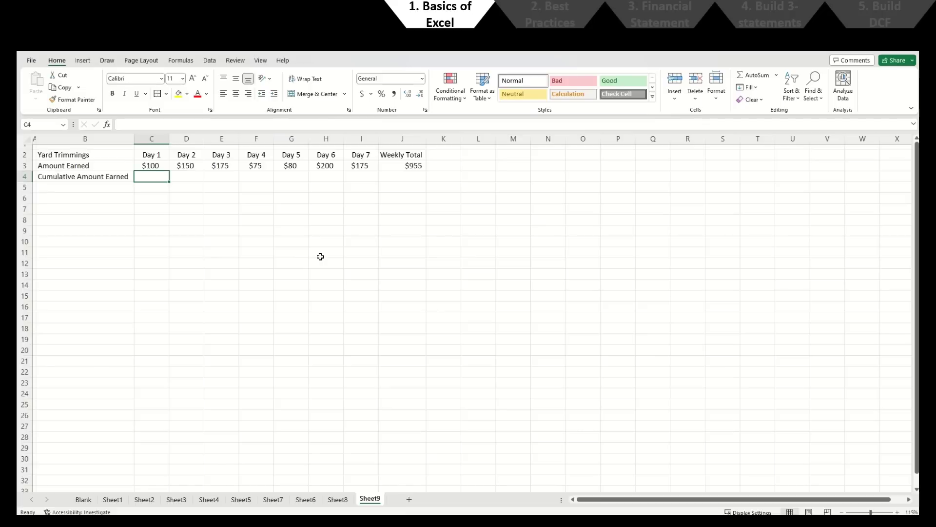
Step: Enter =SUM($C$3:D3) in D4 to total the Day 1 and Day 2 amounts, with the starting cell locked
key("Right")
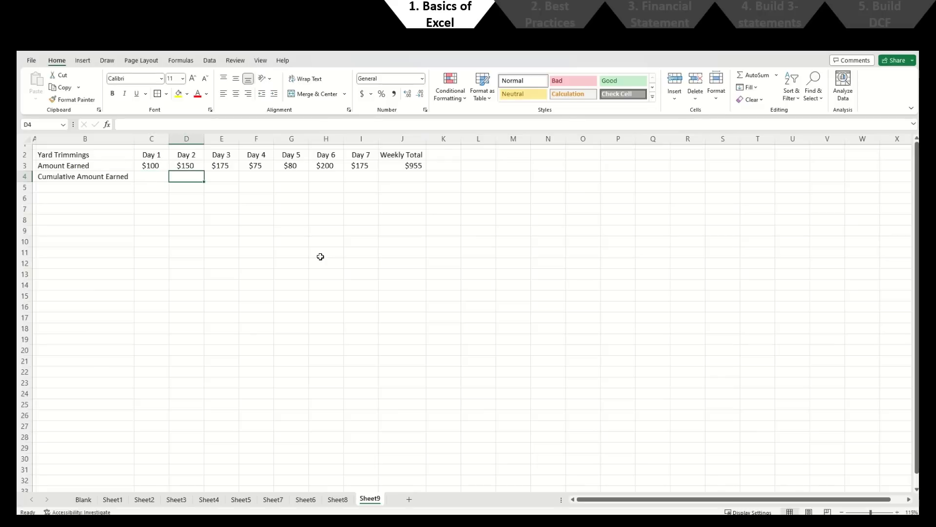
type("=")
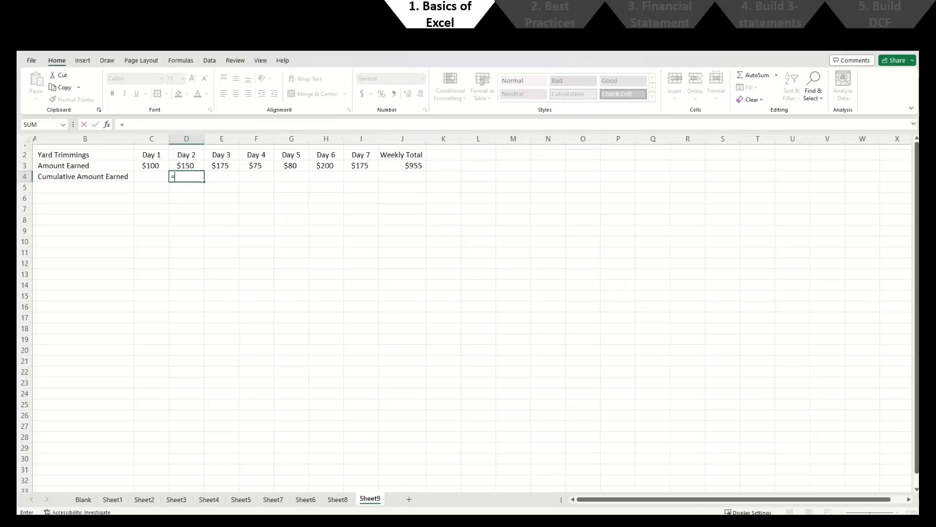
type("sum(")
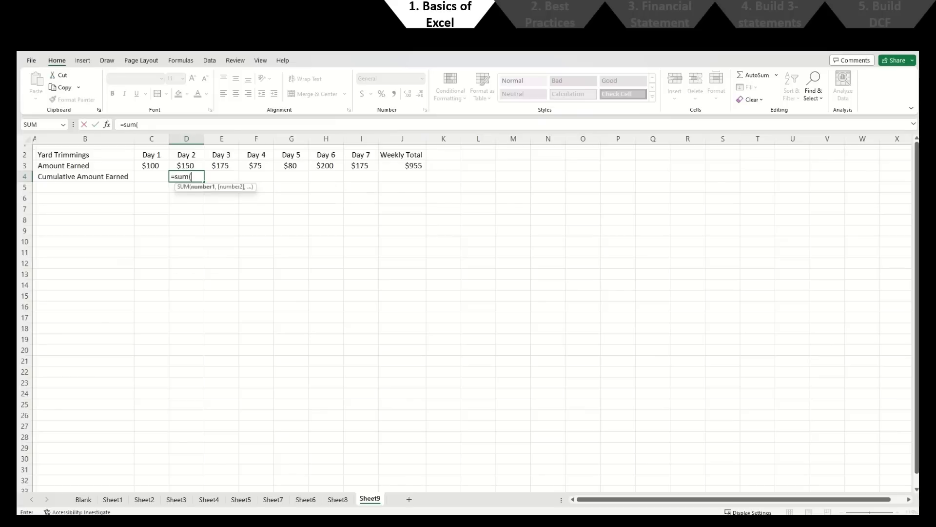
left_click_drag(148, 166, 197, 168)
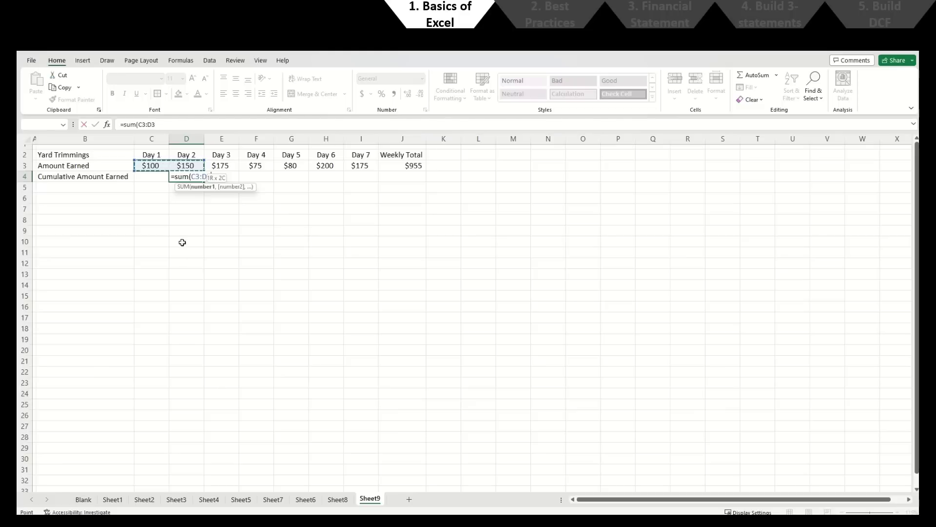
left_click(143, 123)
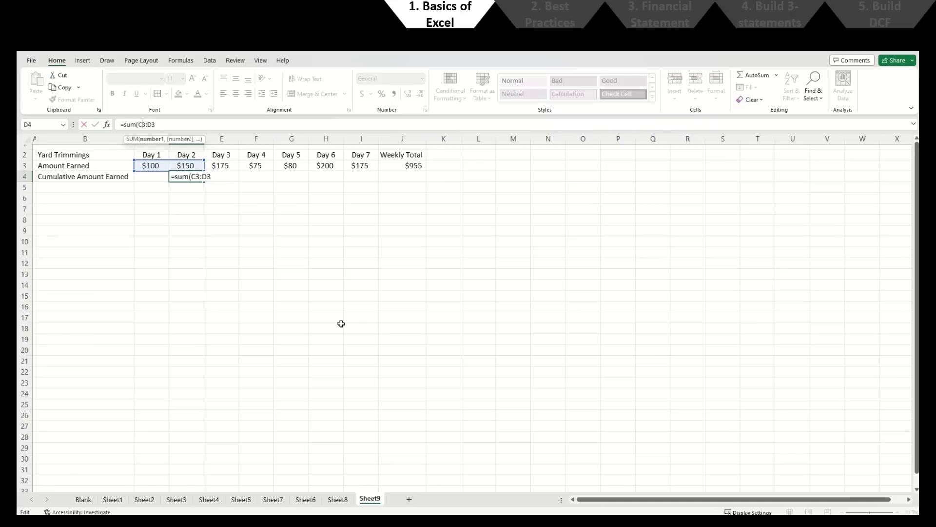
key("F4")
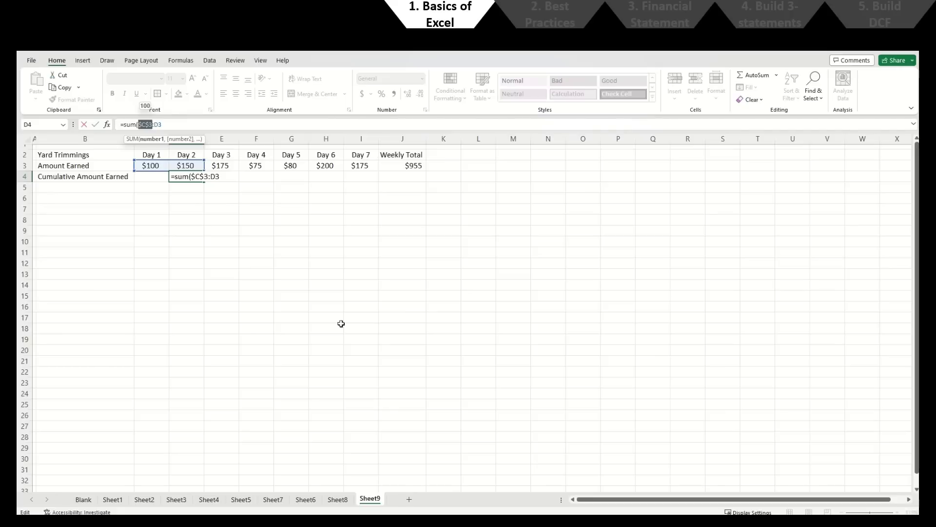
key("Return")
Step: Copy the cumulative sum formula from D4 into the Day 1 cell C4
key("Up")
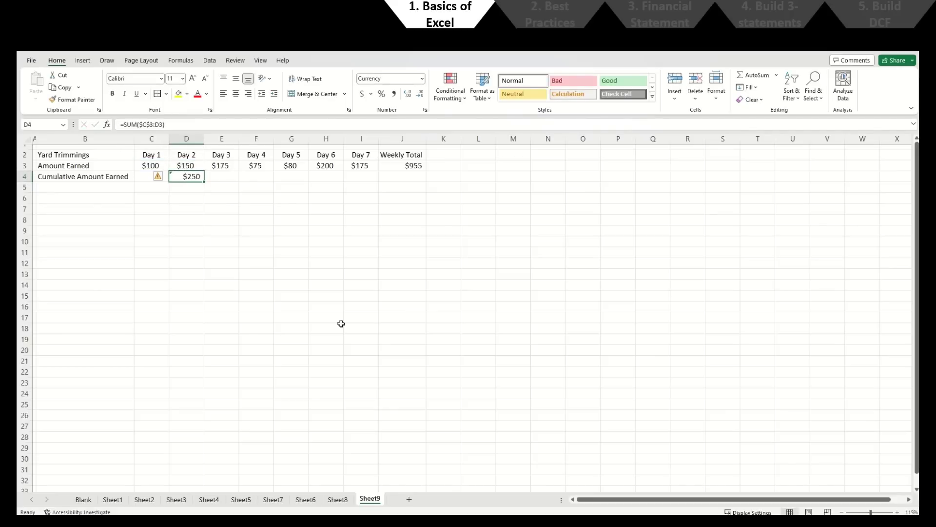
key("ctrl+c")
key("Left")
key("Return")
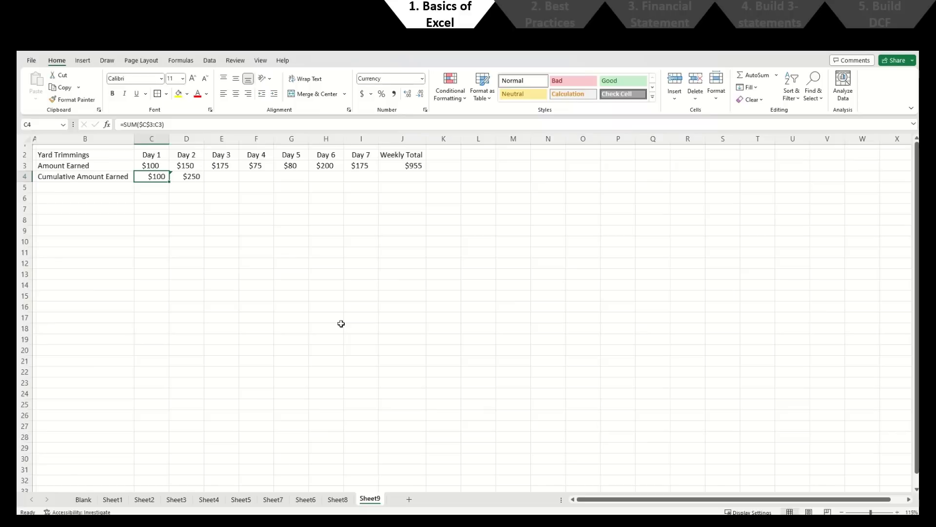
Step: Center the cumulative amounts in C4:D4 horizontally
key("shift+Right")
key("alt+h")
key("a")
key("c")
Step: Copy the cumulative formula from D4 across E4:I4 for Day 3 through Day 7
key("Right")
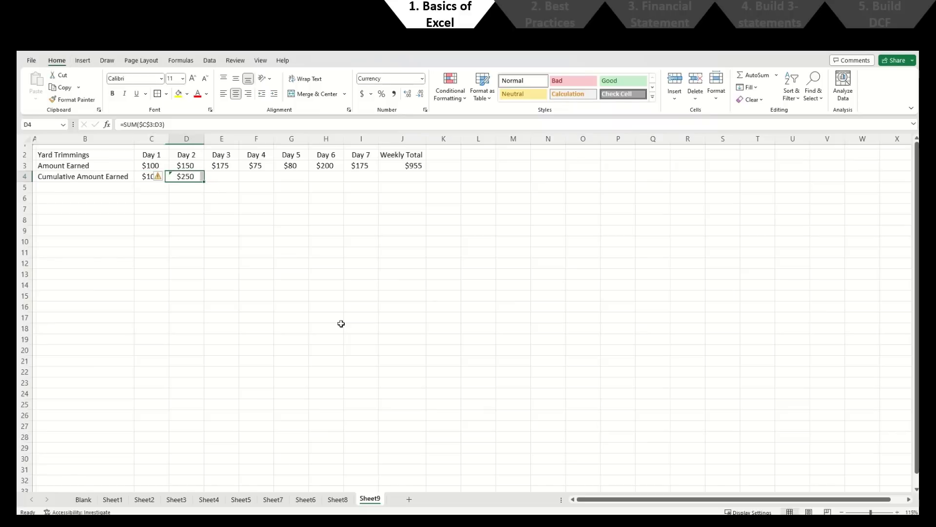
key("ctrl+c")
key("Right")
key("shift+Right")
key("shift+Right")
key("shift+Right")
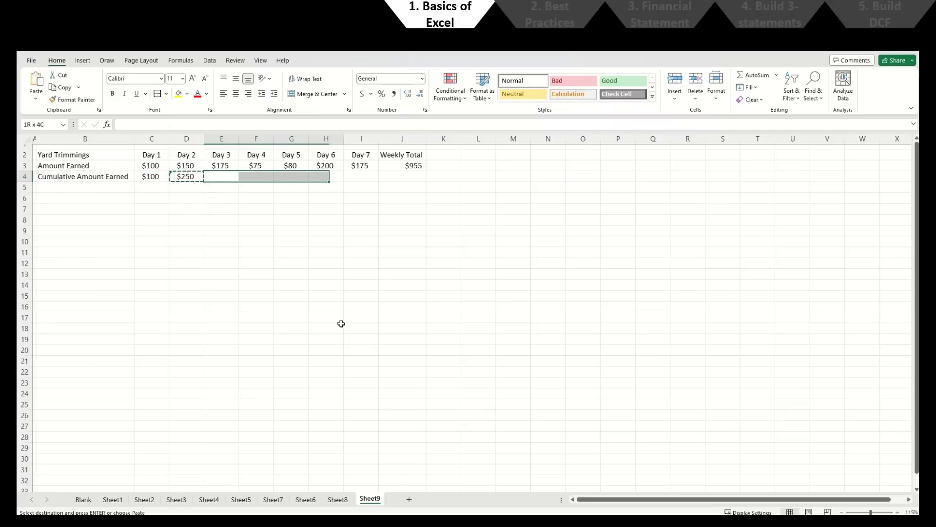
key("shift+Right")
key("Return")
Step: Inspect the formula in each cumulative cell from D4 to I4 to check which range it sums
key("Left")
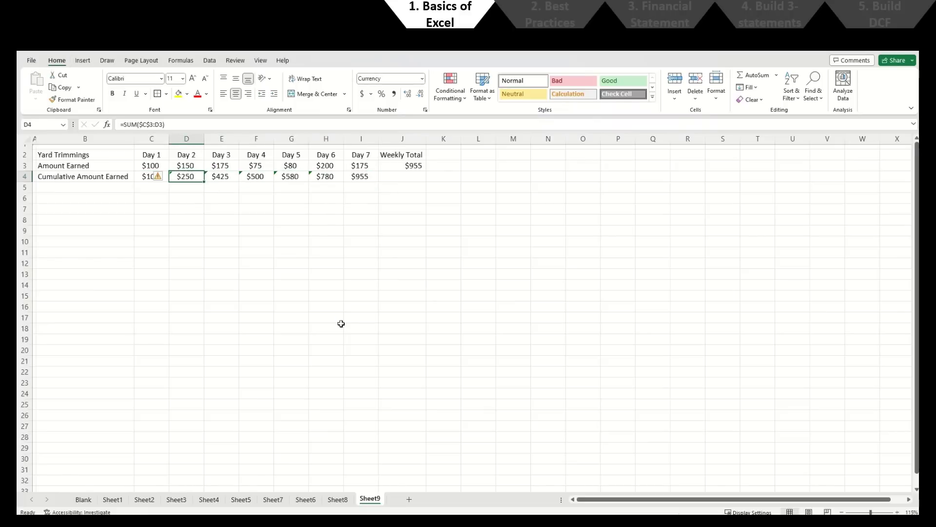
key("F2")
key("Escape")
key("Right")
key("F2")
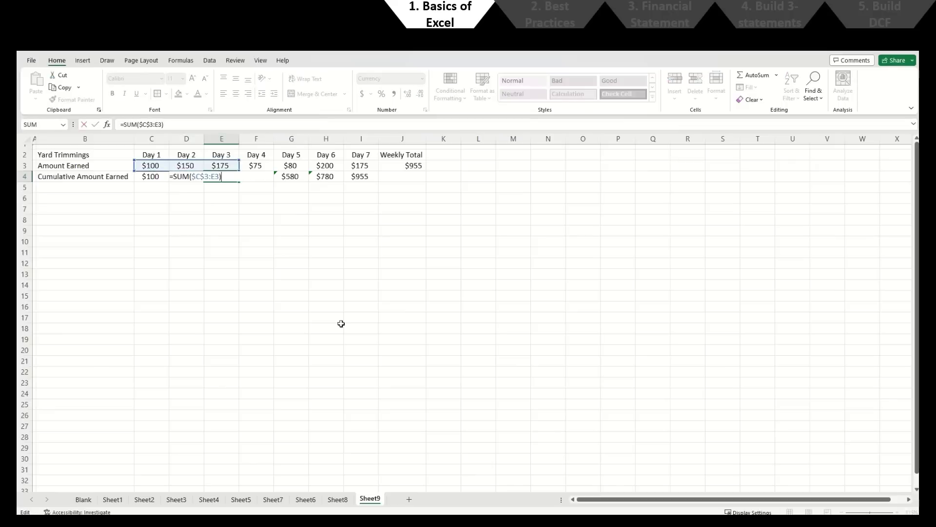
key("Escape")
key("Right")
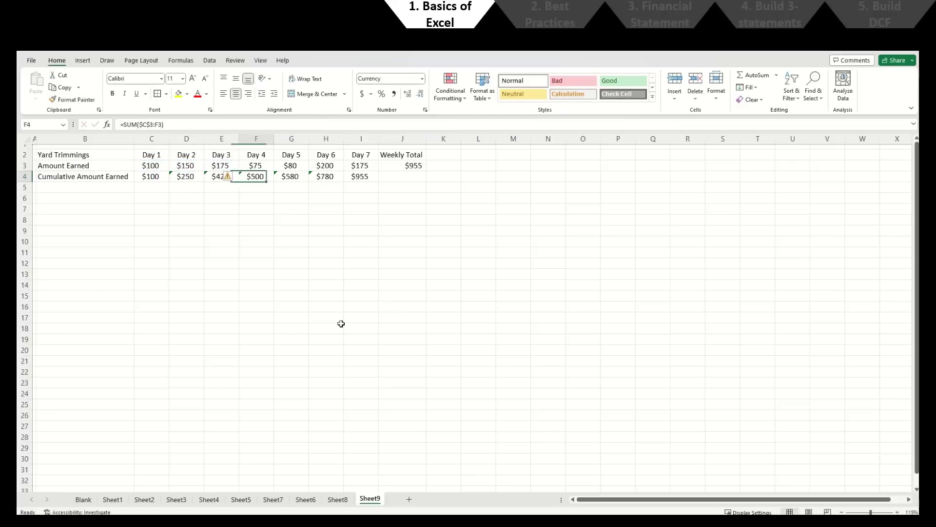
key("F2")
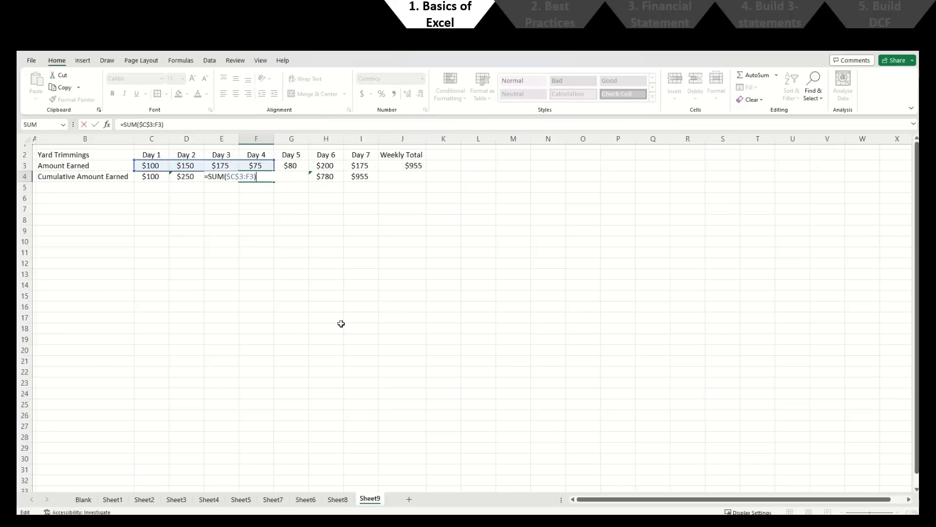
key("Escape")
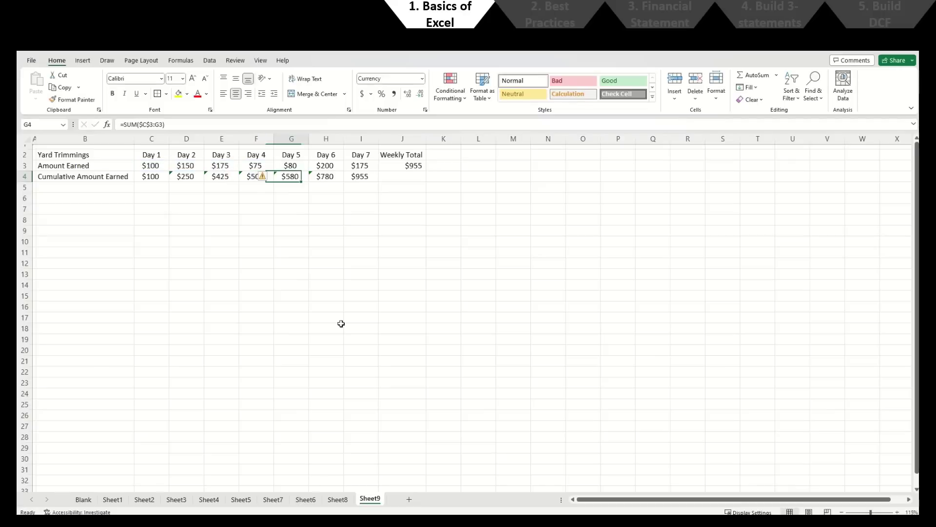
key("Right")
key("F2")
key("Escape")
key("Right")
key("F2")
key("Escape")
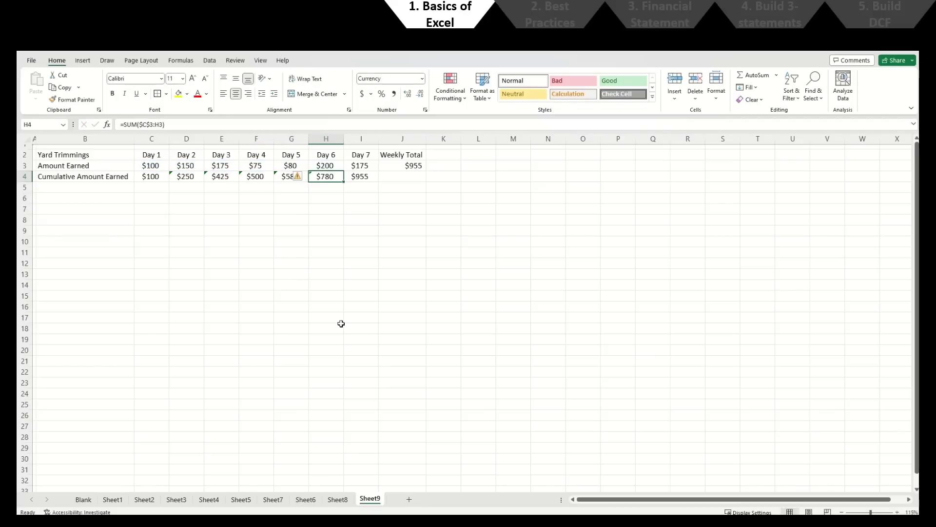
key("Right")
key("F2")
key("Escape")
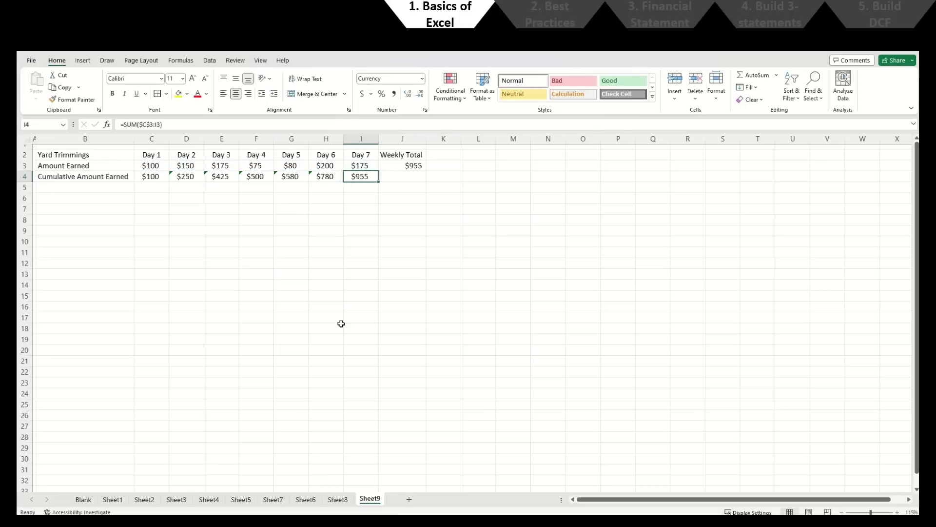
Step: Select the cumulative formulas in D4:I4 and ignore the errors flagged on them
key("Left")
key("Left")
key("Left")
key("Left")
key("Left")
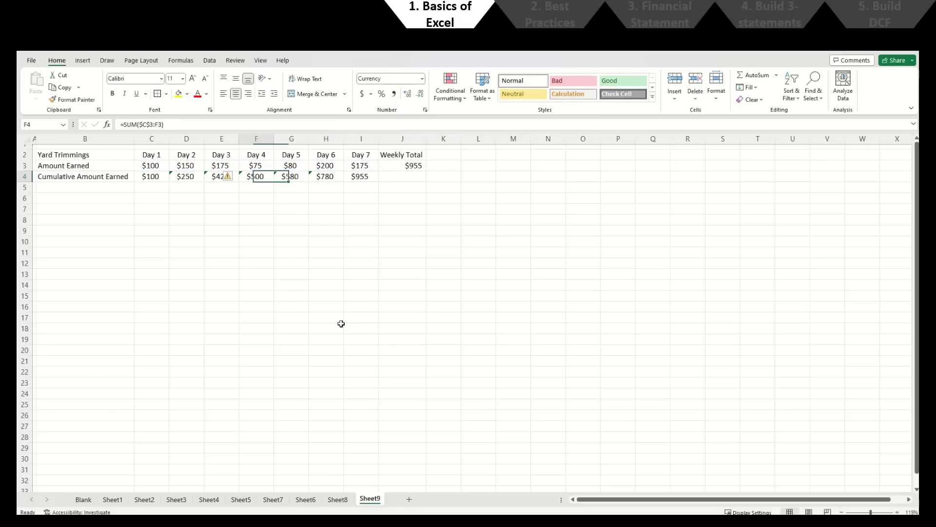
key("ctrl+shift+Right")
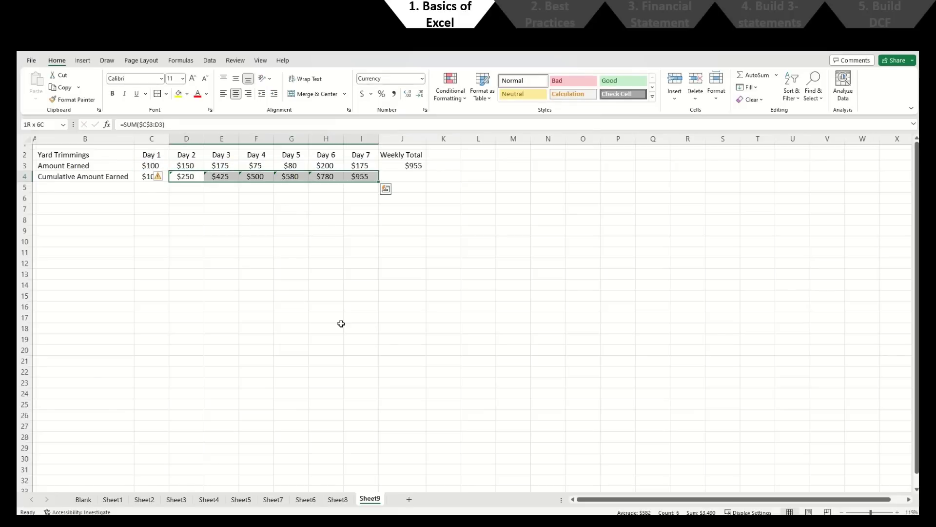
left_click(158, 176)
left_click(188, 222)
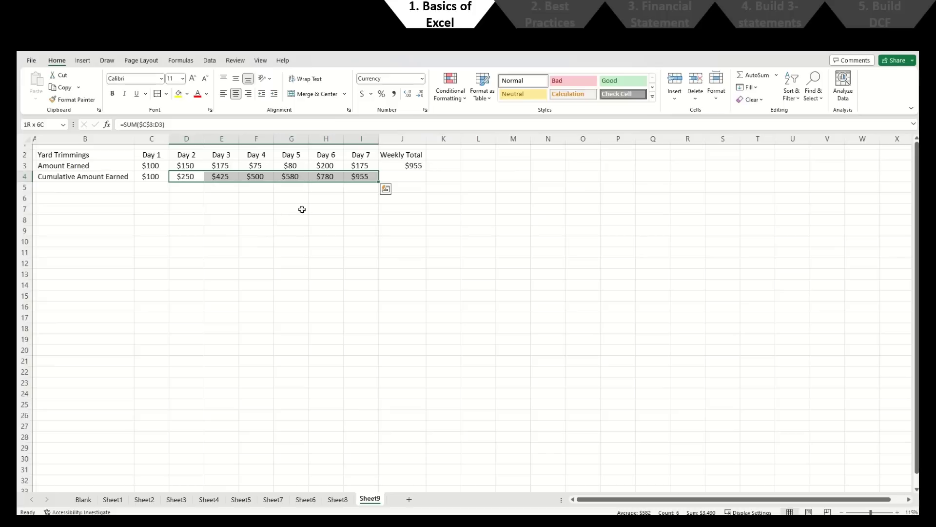
left_click(369, 188)
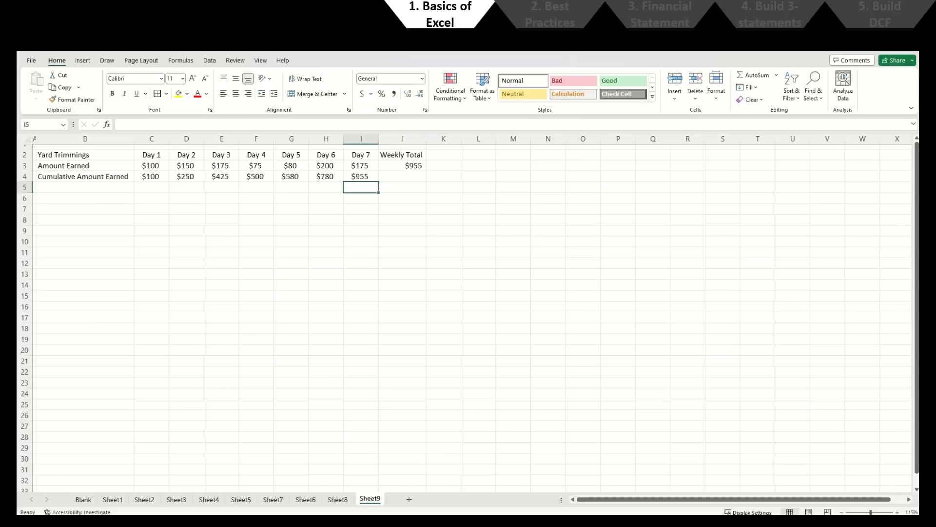
left_click(158, 195)
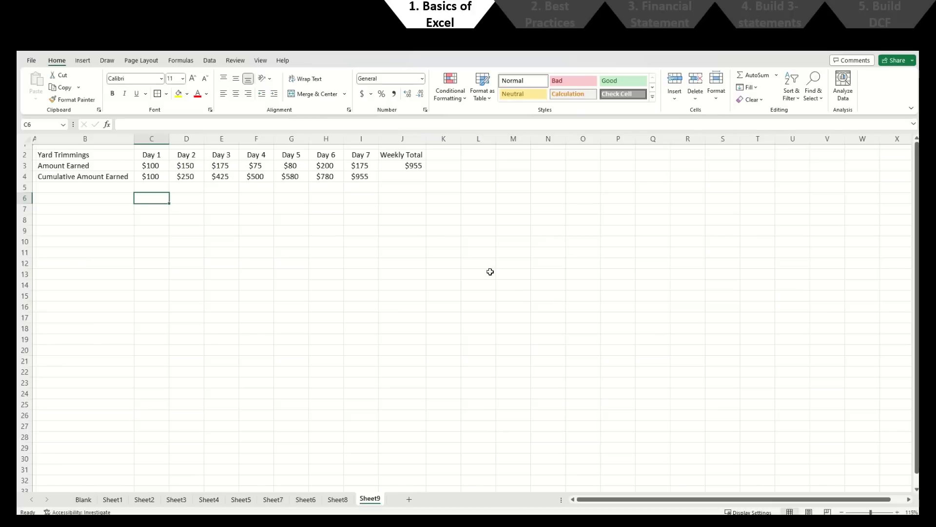
Step: Open Sheet10 with the basketball player stats
mouse_move(431, 54)
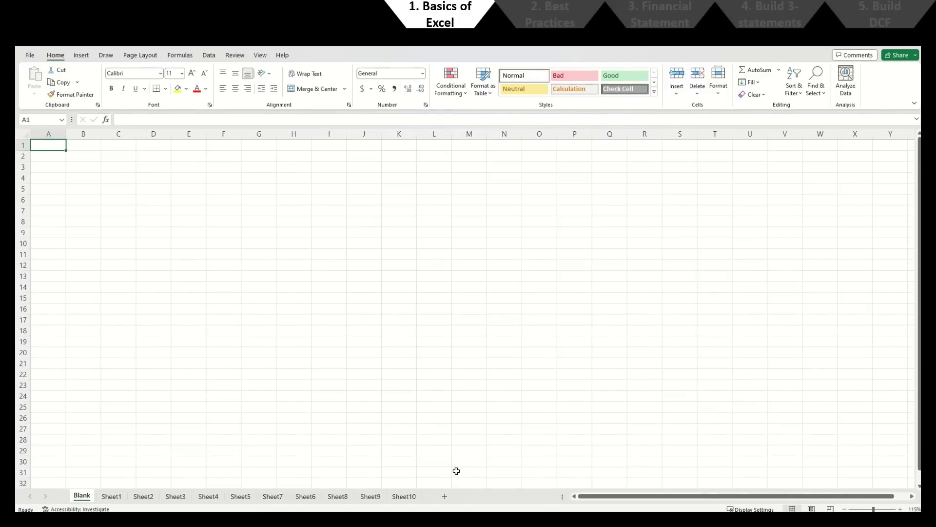
left_click(406, 496)
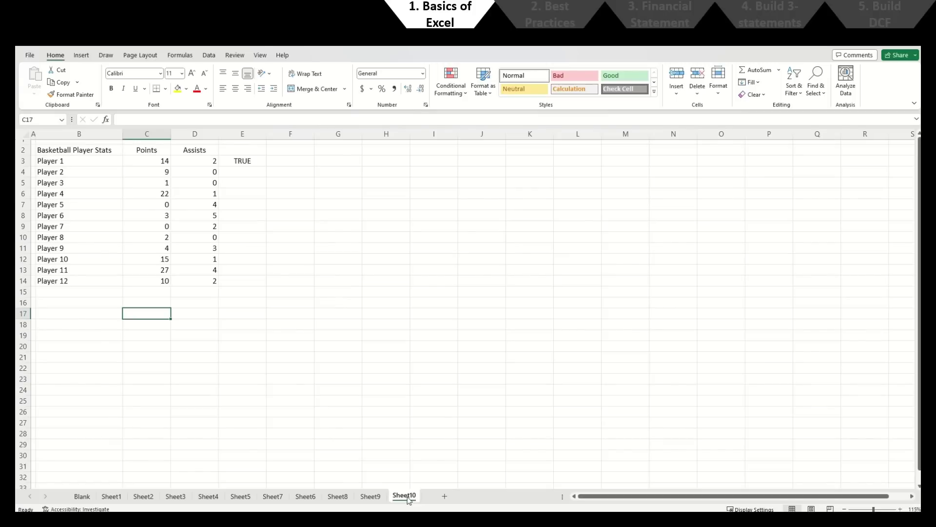
left_click(351, 152)
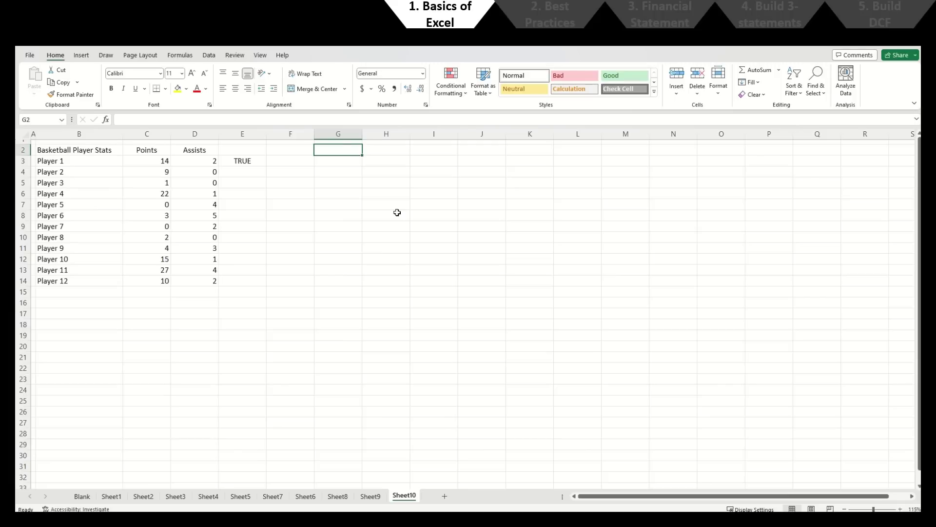
type("=if(")
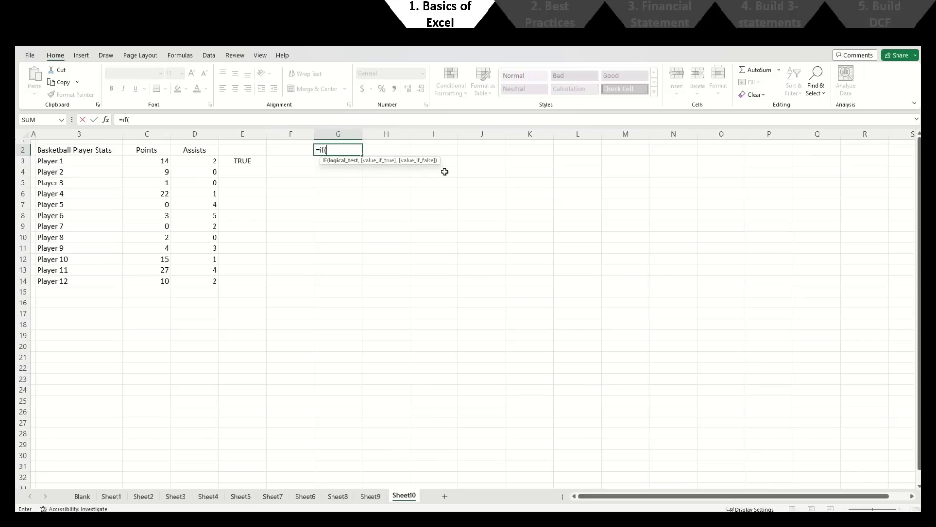
key("Escape")
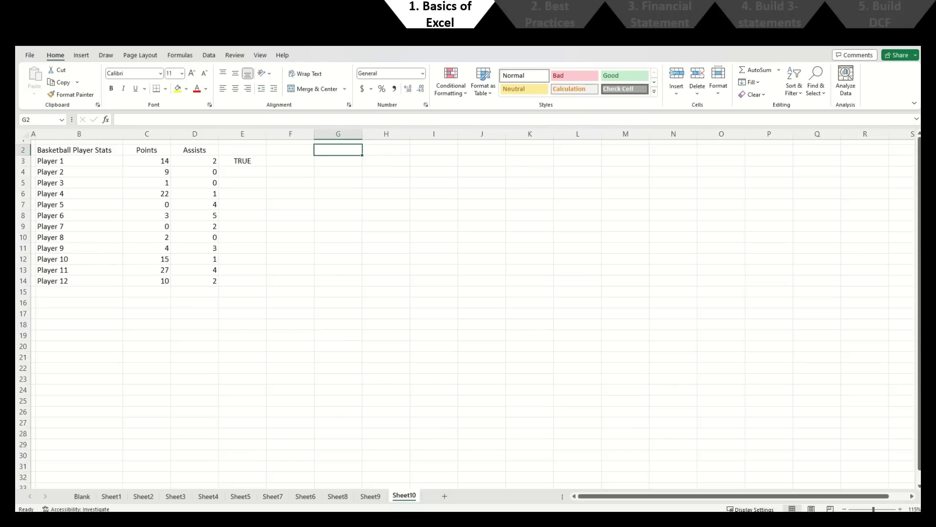
key("alt+Tab")
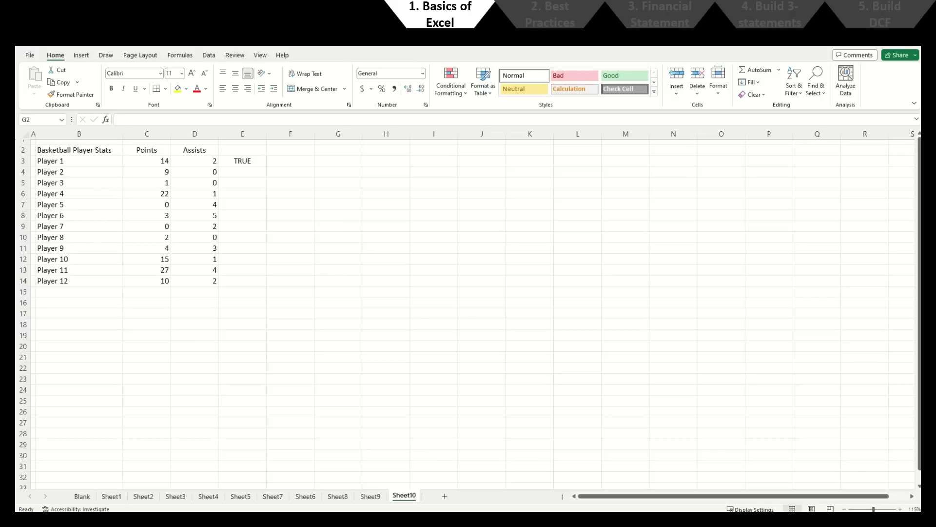
key("alt+Tab")
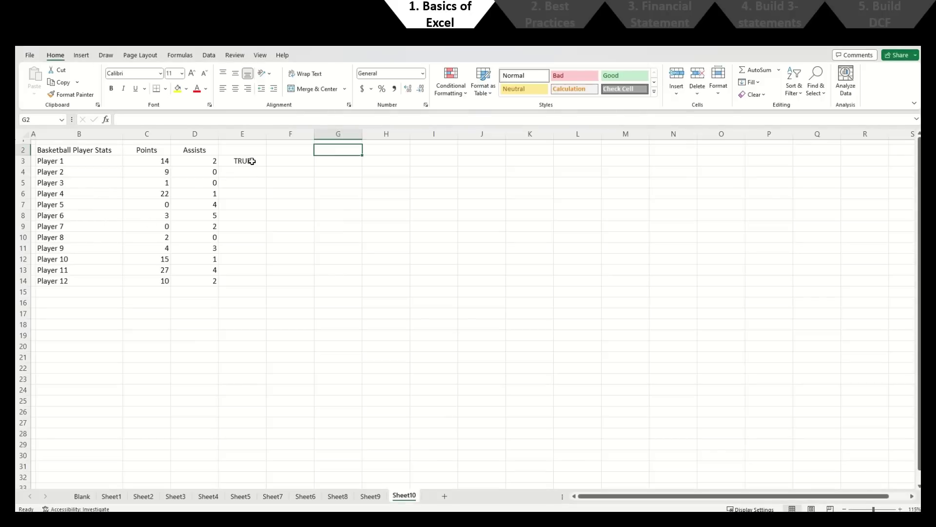
Step: Replace the content of E3 with an IF formula returning TRUE when Player 1's points in C3 exceed 10, otherwise FALSE
left_click(252, 160)
key("Delete")
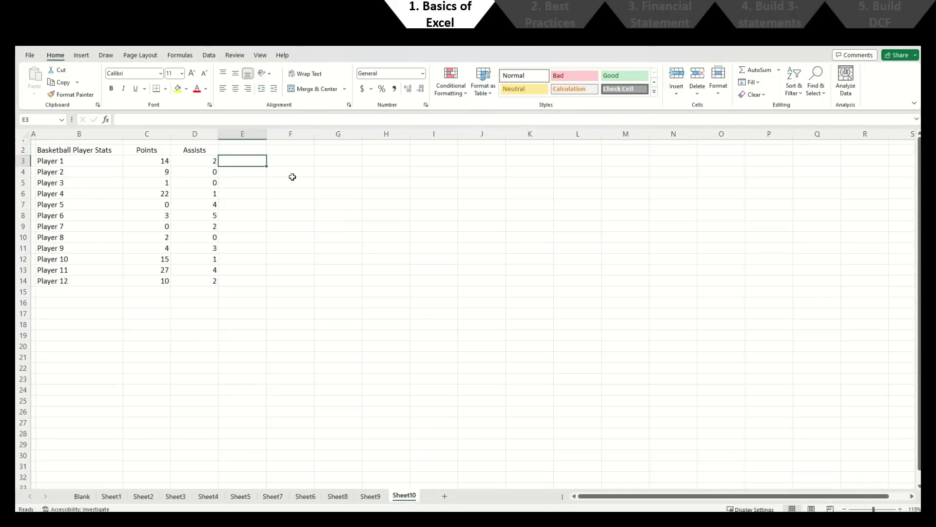
type("=")
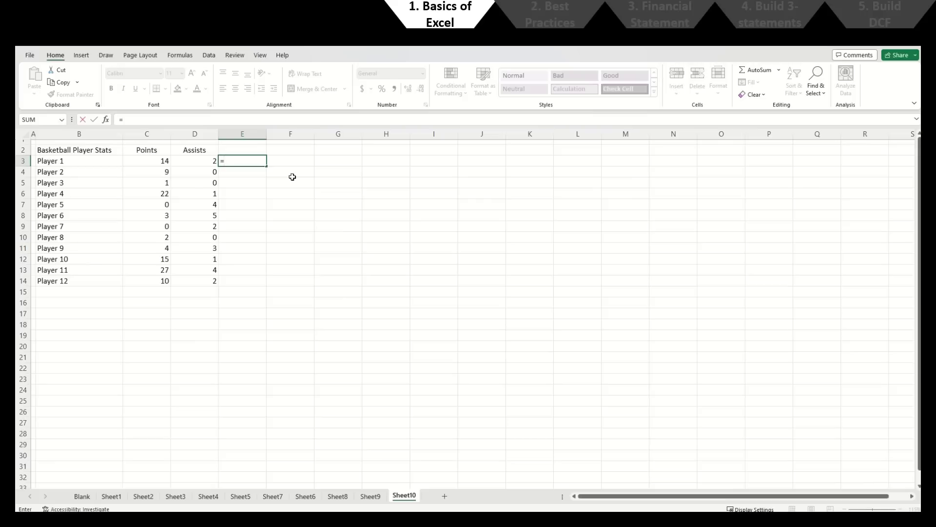
type("if(")
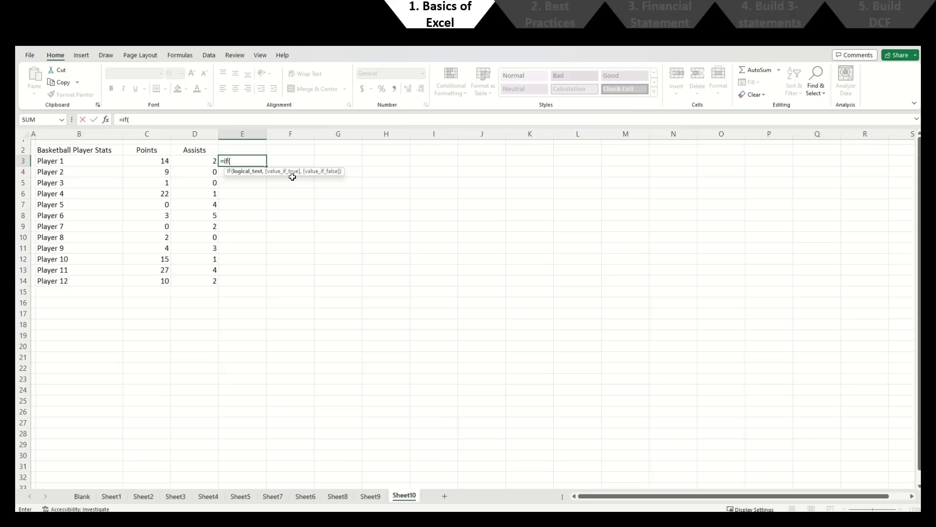
key("Left")
key("Left")
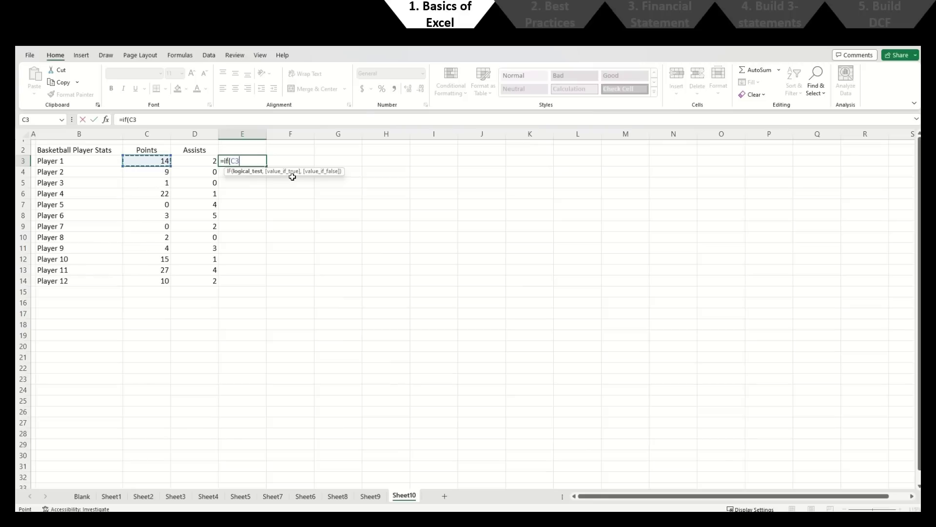
type(">10,t")
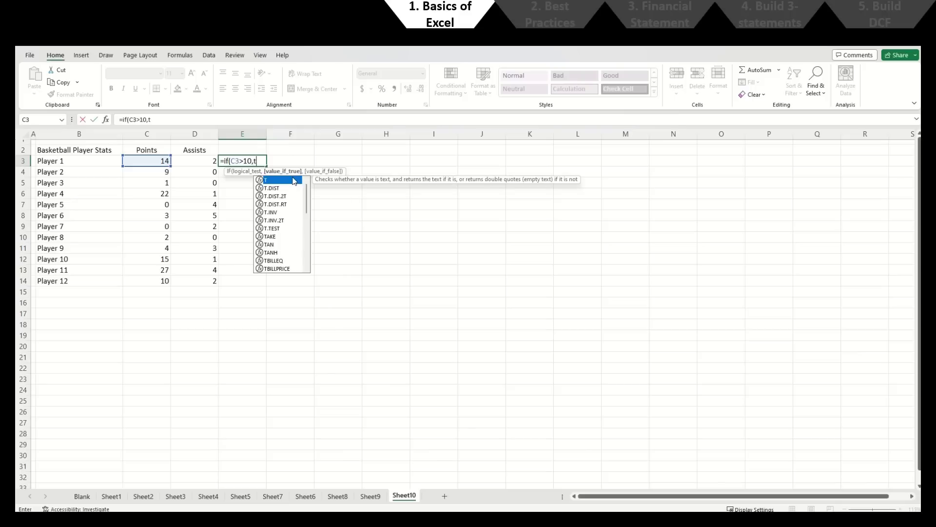
type("ru")
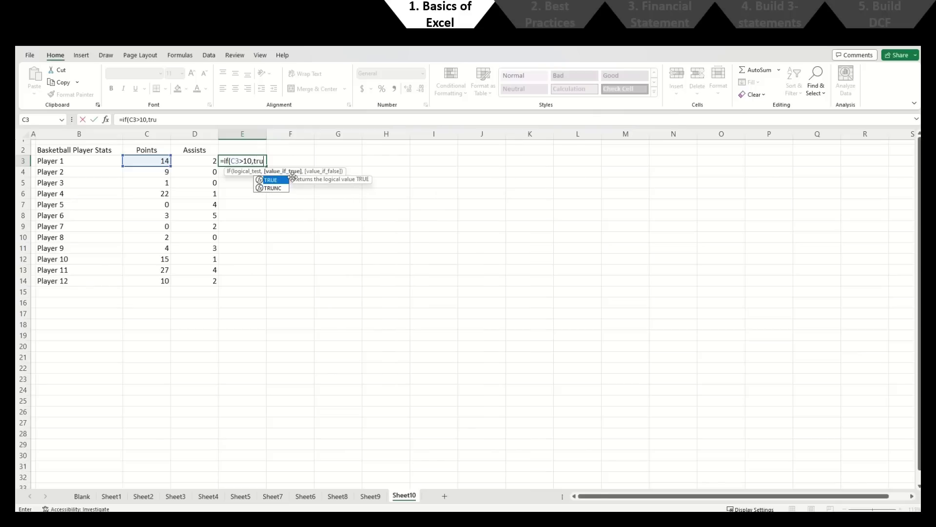
key("Tab")
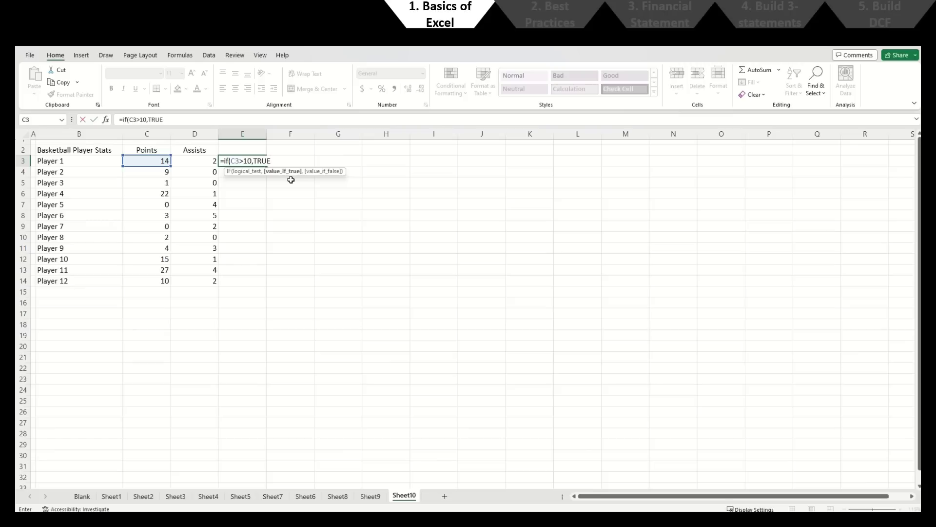
type(",fa")
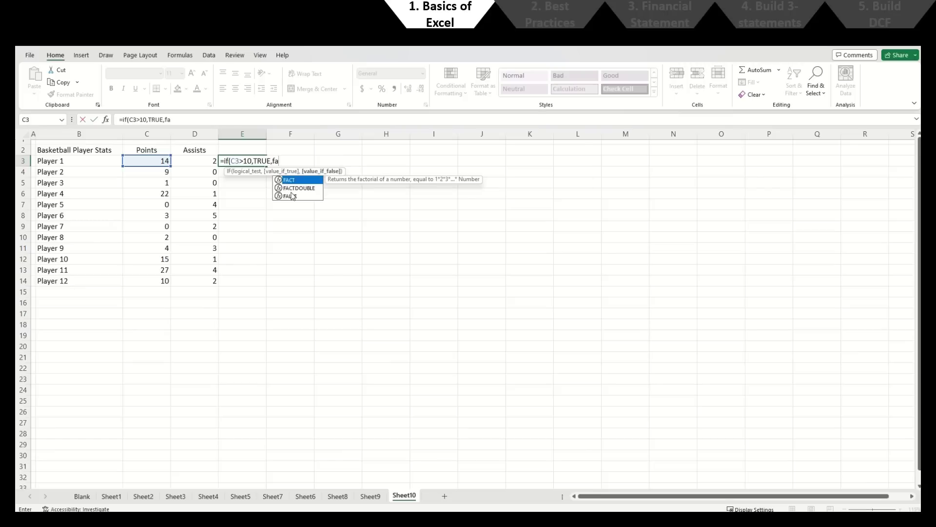
double_click(292, 196)
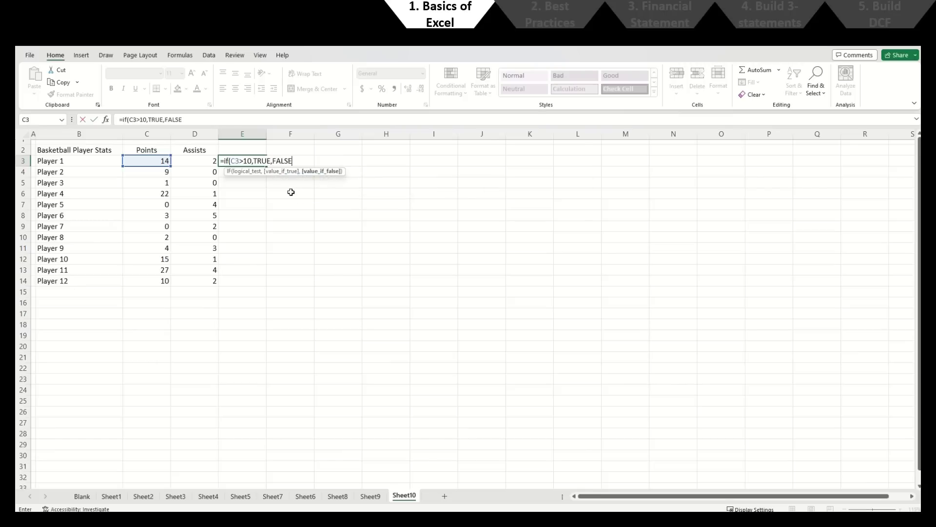
type(")")
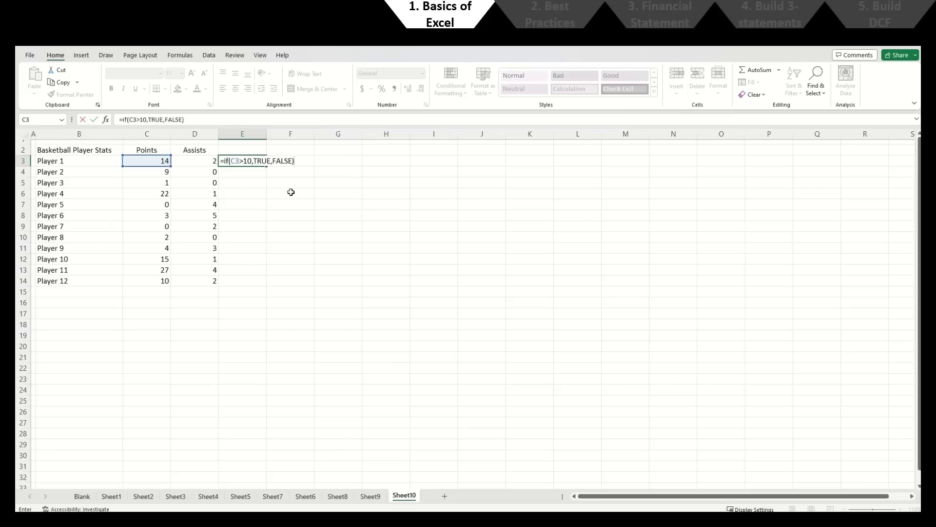
key("Return")
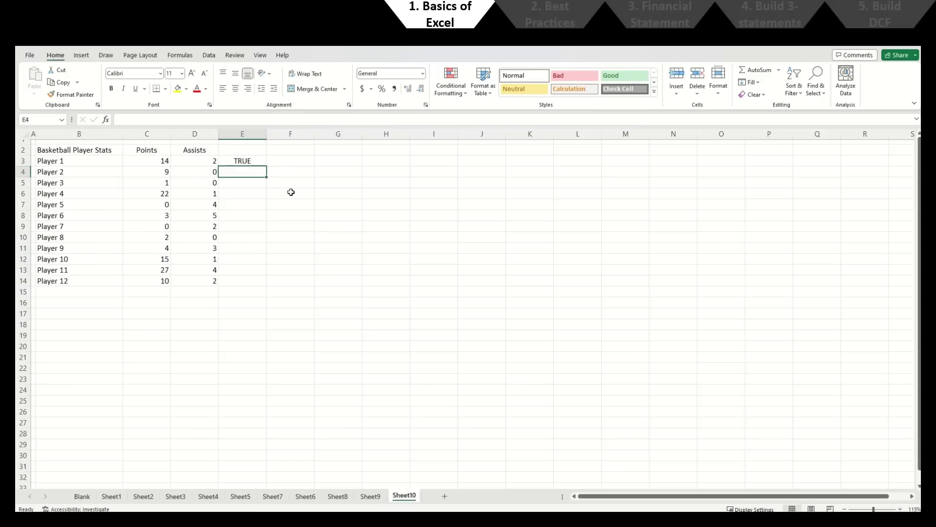
Step: Change the comparison in E3's IF formula to greater than or equal to (>=)
key("Up")
key("F2")
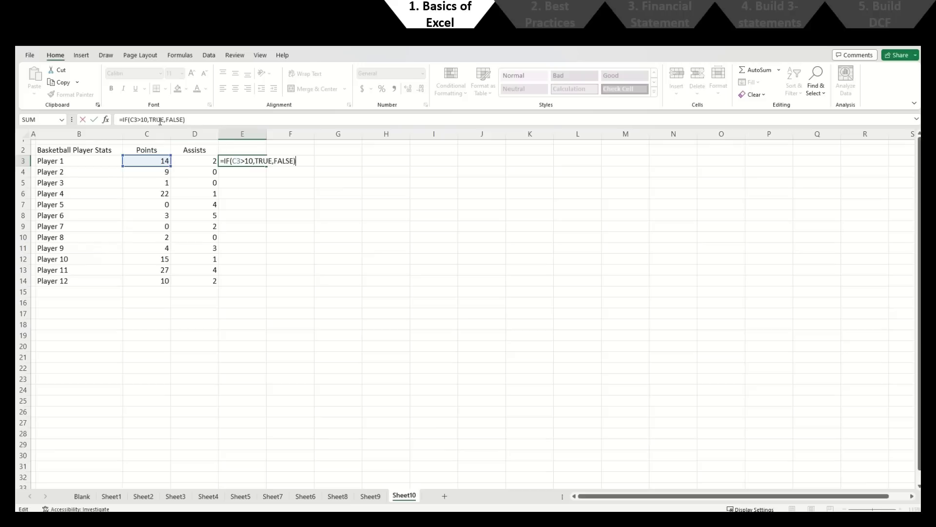
left_click(138, 120)
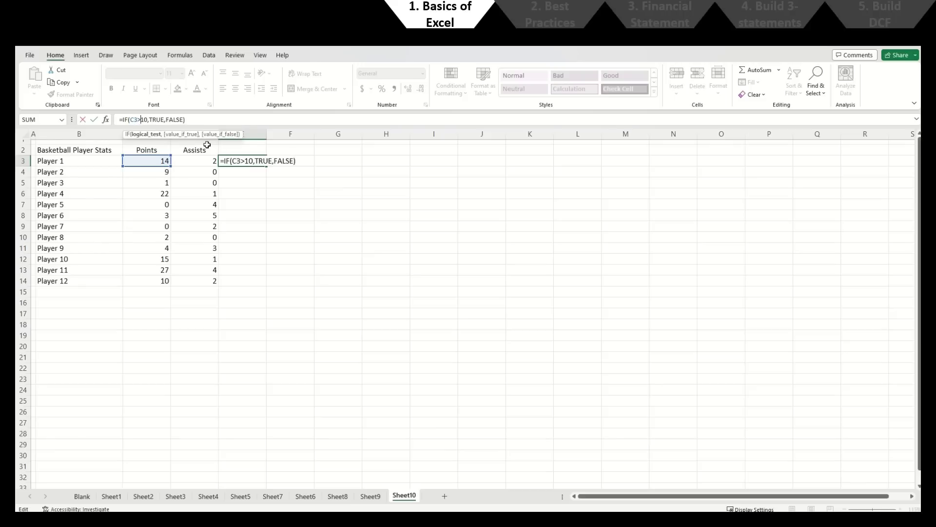
type("=")
key("Return")
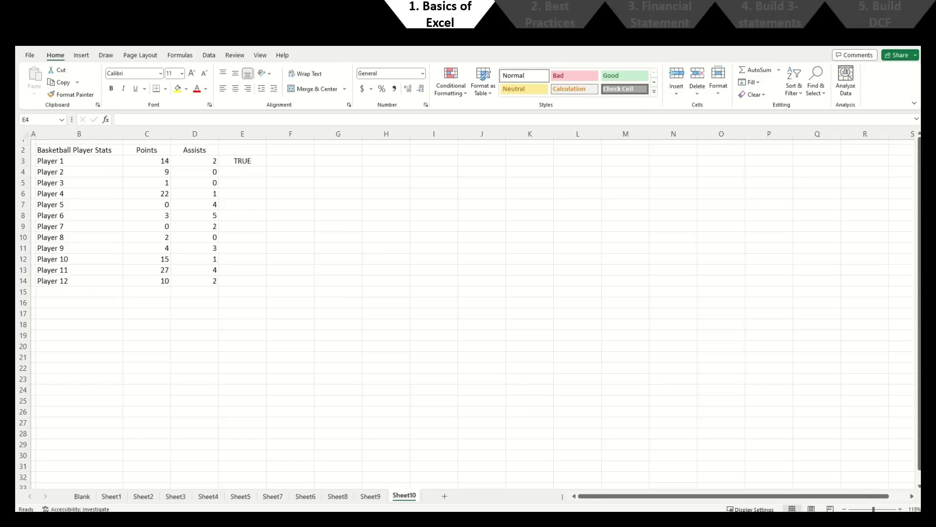
Step: Insert a blank column before the IF result column and head it Threshold in E2
left_click(245, 132)
key("ctrl+shift+plus")
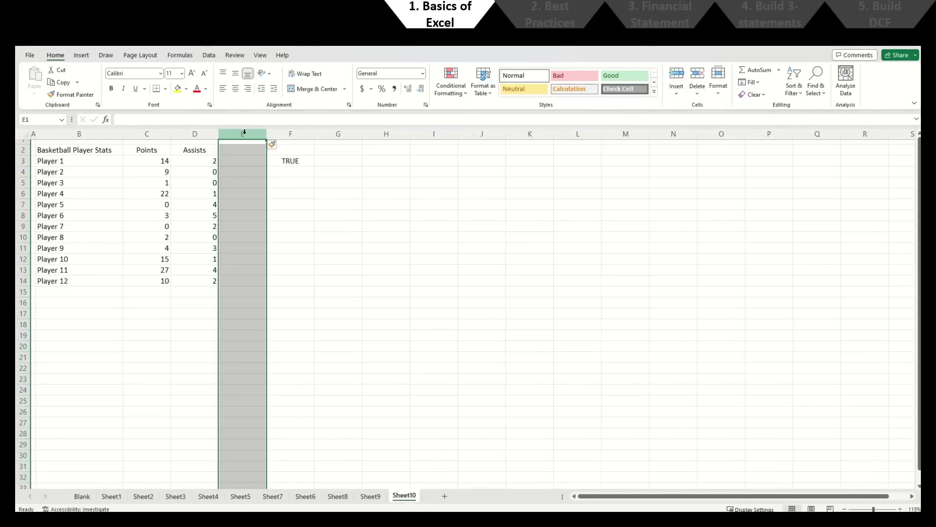
key("Down")
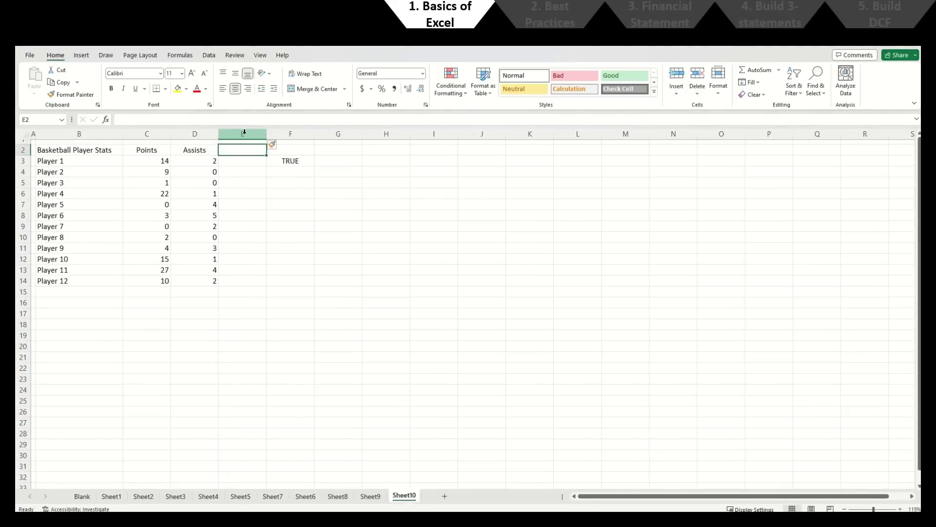
type("Threshold")
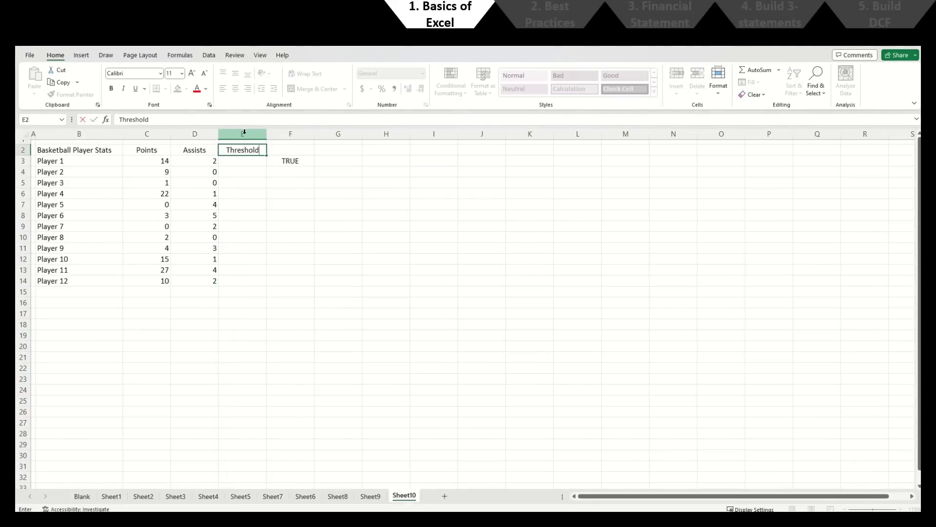
key("Return")
Step: Enter the heading "> Threshold?" in F2 above the IF result
key("Up")
key("Right")
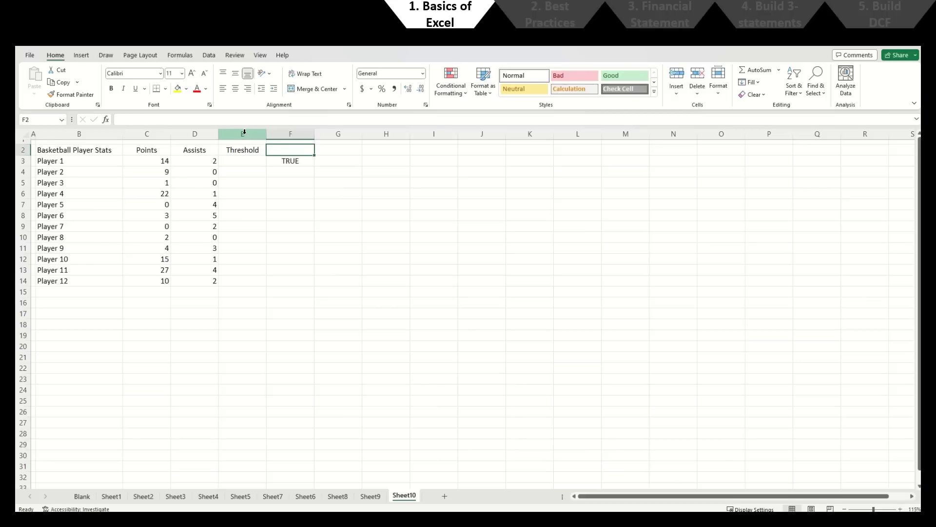
type(">Threshold?")
key("Return")
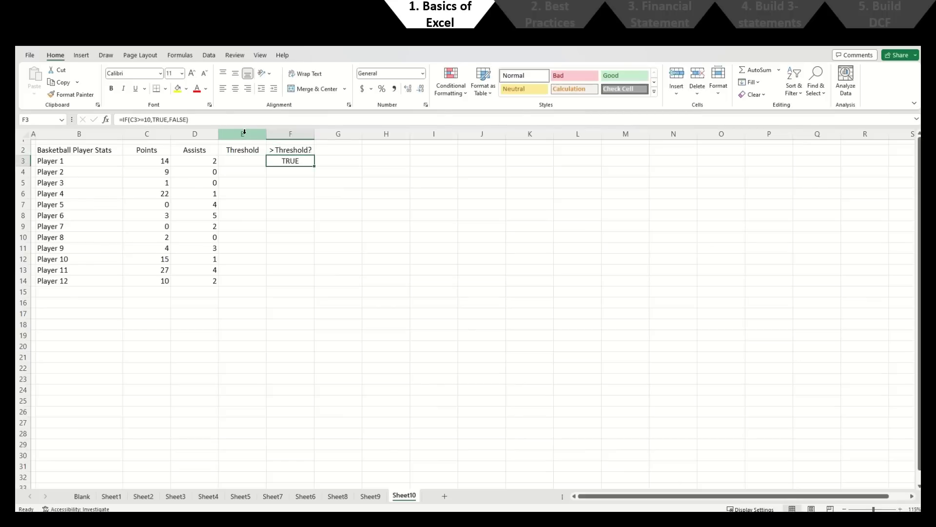
Step: Enter 10 as the threshold in E3 and set its font colour to the blue theme colour
key("Up")
key("Down")
key("Left")
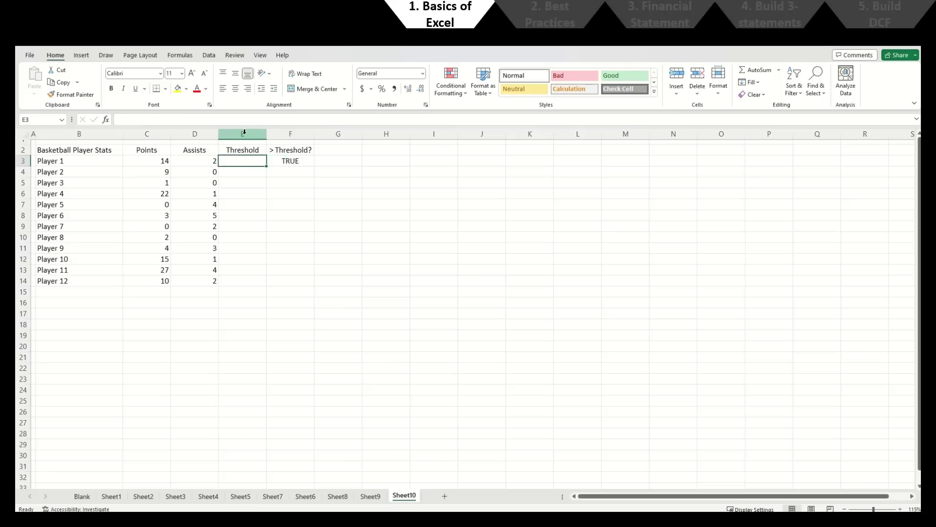
type("10")
key("Return")
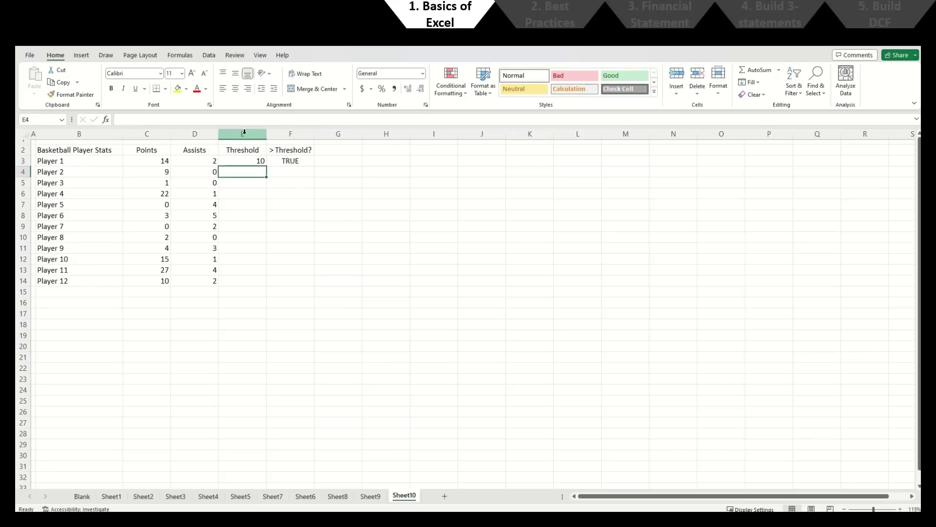
key("Up")
left_click(206, 89)
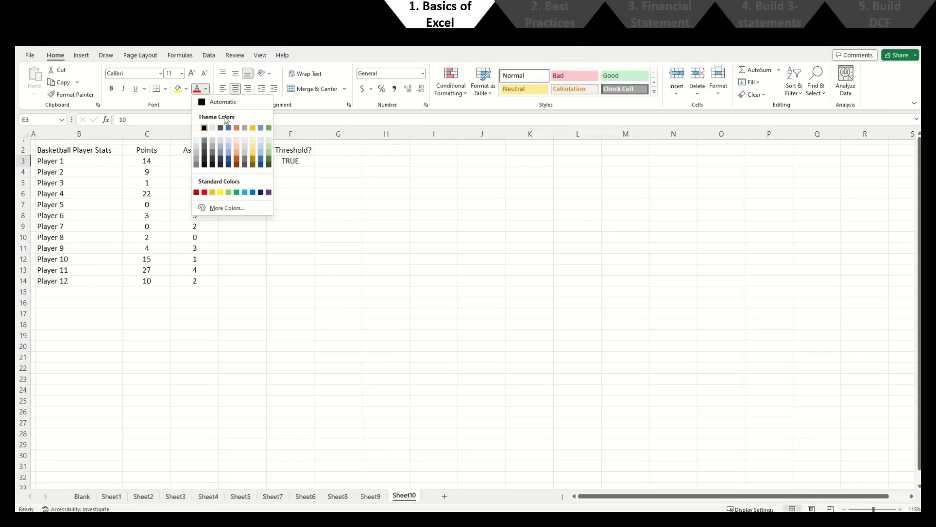
left_click(229, 127)
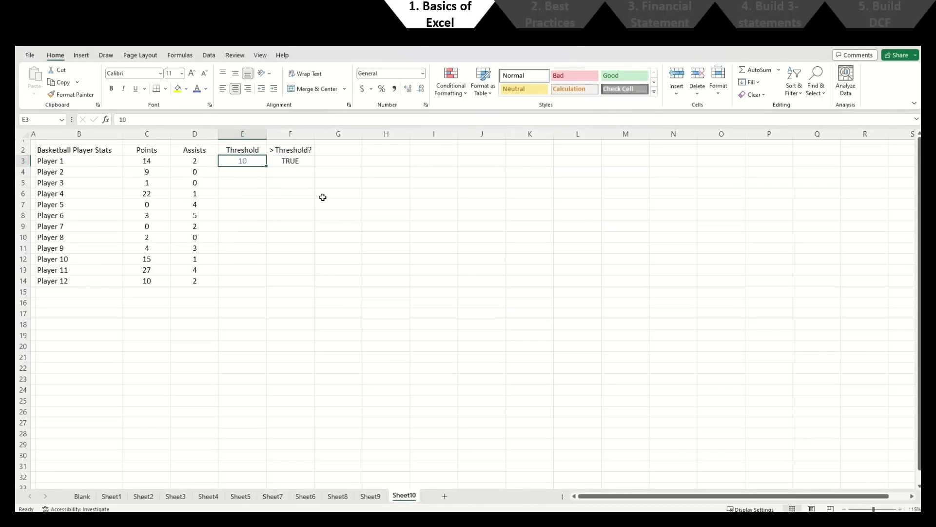
Step: Replace the hardcoded 10 in F3's IF formula with the absolute reference $E$3
key("Right")
key("F2")
key("Left")
key("Left")
key("Left")
key("Left")
key("Left")
key("Left")
key("Left")
key("Left")
key("Left")
key("Left")
key("Left")
key("Left")
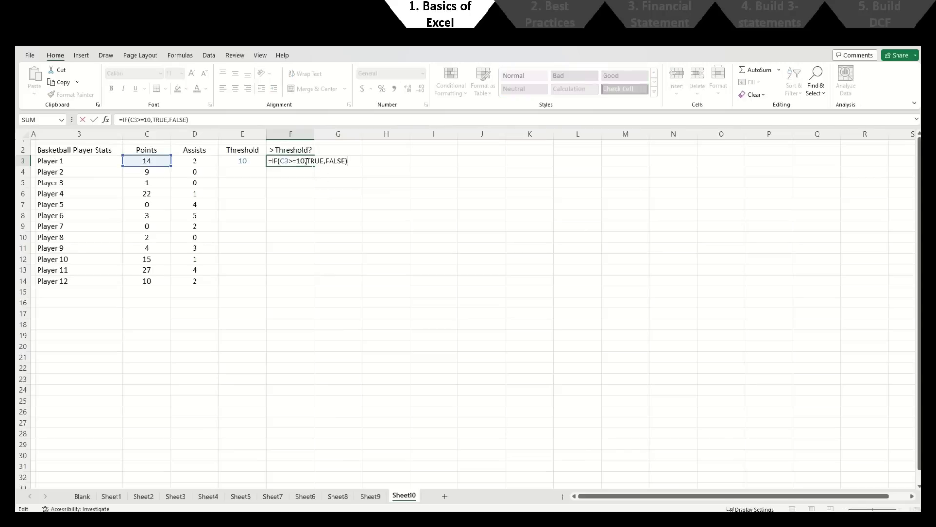
key("BackSpace")
key("BackSpace")
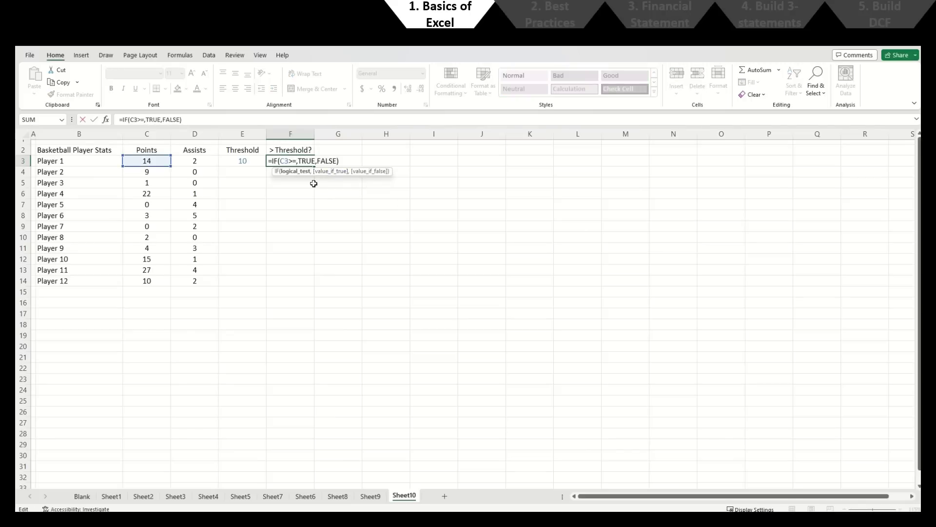
left_click(249, 165)
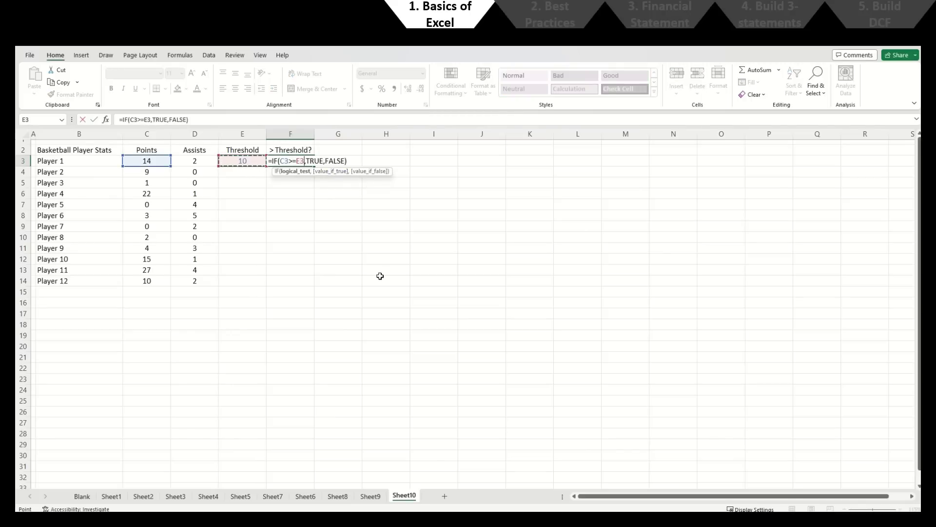
key("F4")
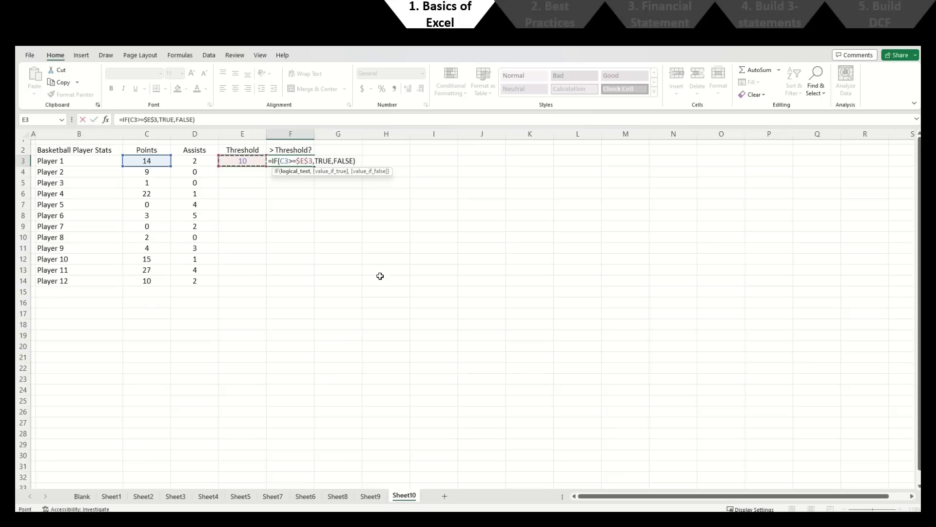
key("ctrl+Return")
Step: Copy the IF formula from F3 down to F4:F14 for Players 2 through 12
key("ctrl+c")
key("Down")
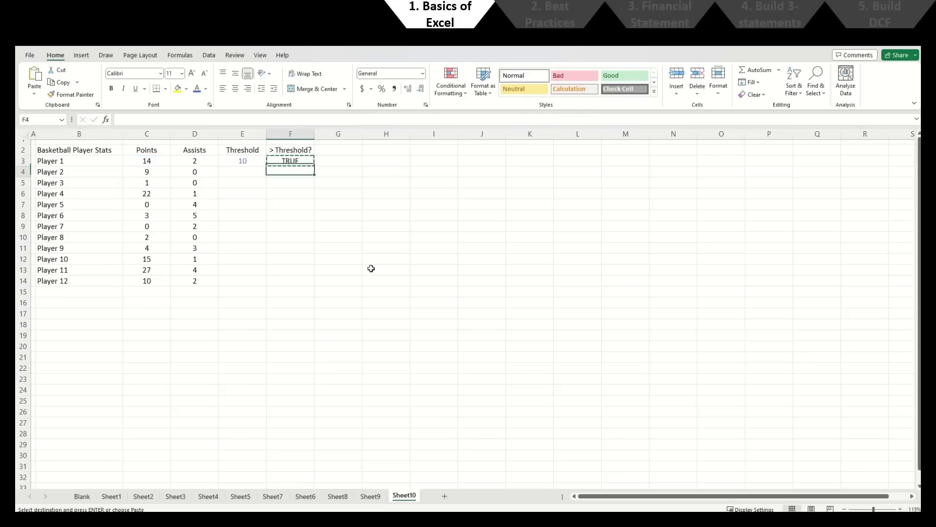
key("shift+Down")
key("shift+Down")
key("shift+Down")
key("shift+Down")
key("shift+Down")
key("shift+Down")
key("shift+Down")
key("shift+Down")
key("shift+Down")
key("shift+Down")
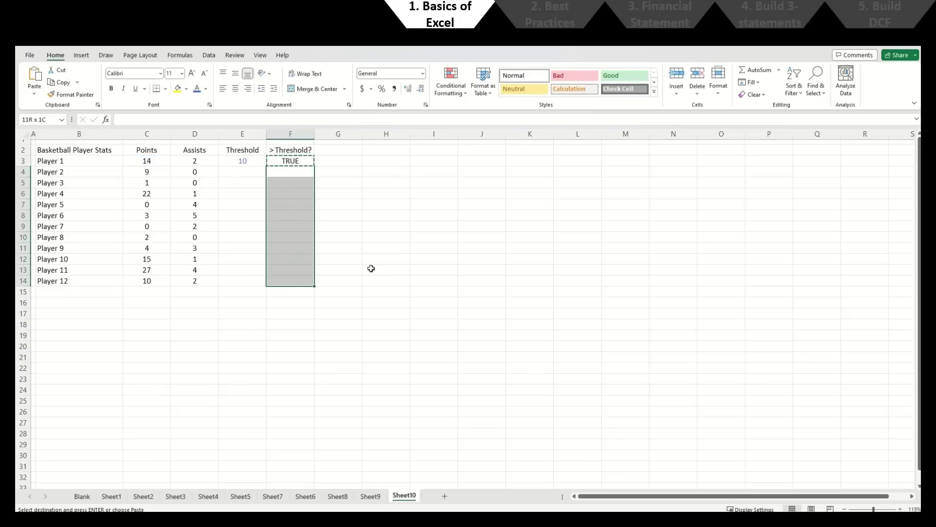
key("Return")
Step: Inspect the copied IF formulas in F4, F5 and F6 to check which points and threshold cells they reference
key("Down")
key("Up")
key("F2")
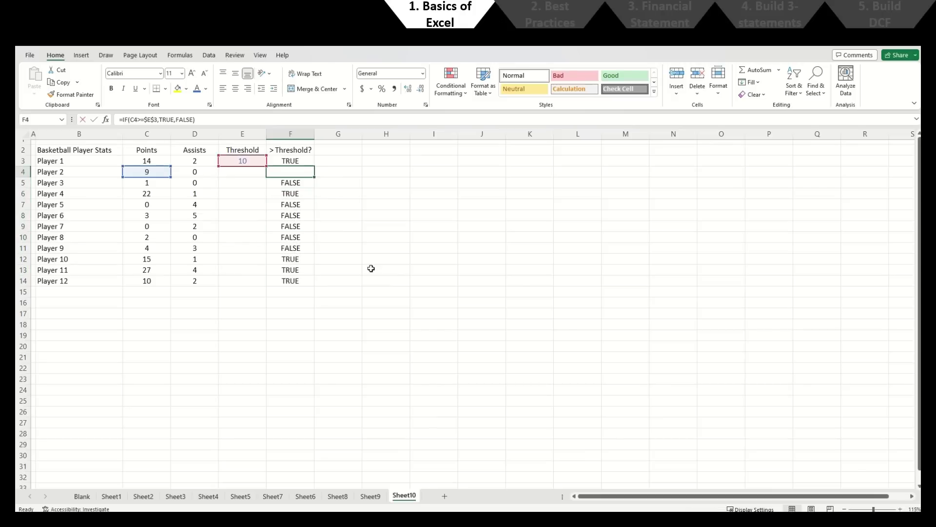
key("Escape")
key("Down")
key("F2")
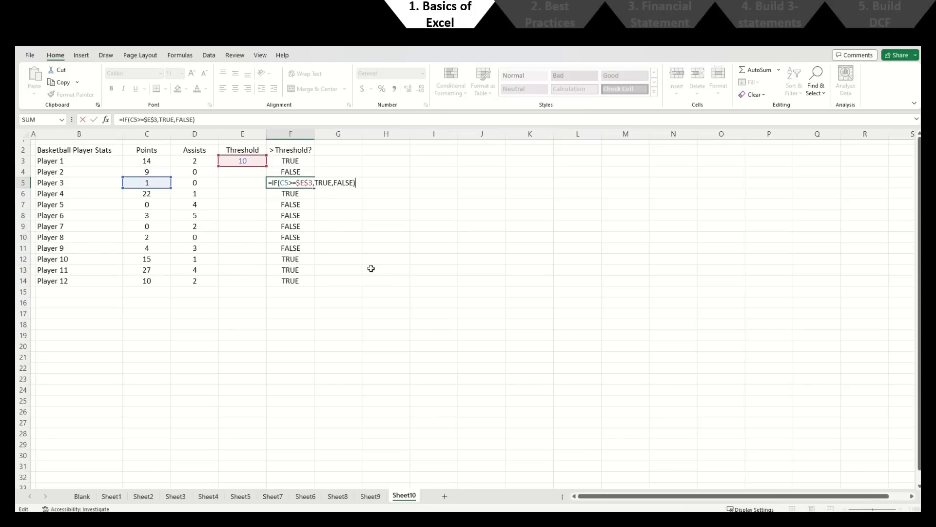
key("Escape")
key("Down")
key("F2")
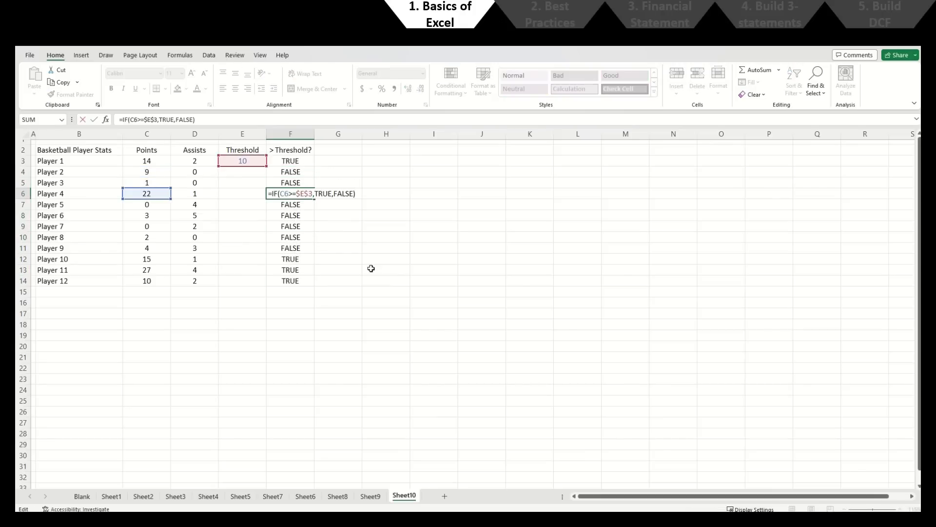
key("Escape")
key("Down")
key("Down")
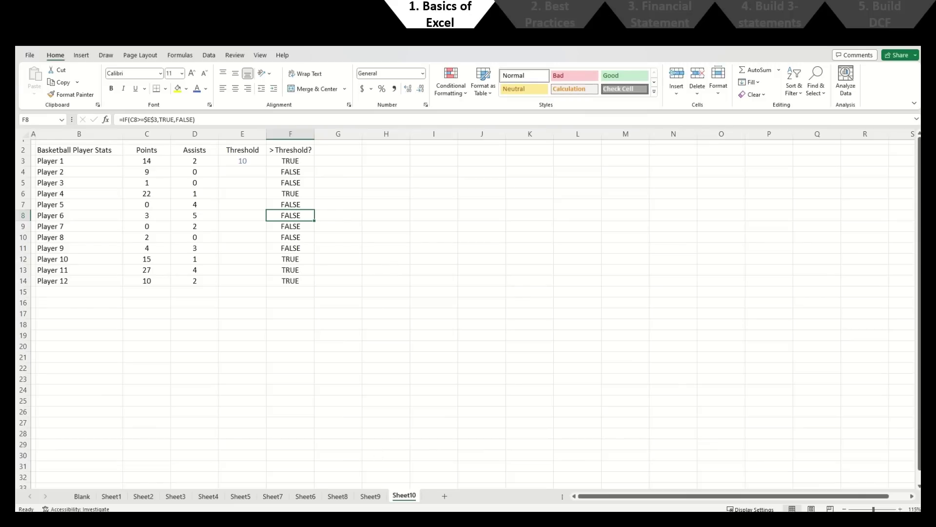
Step: Change F3's IF formula to return ">10 points" when true and "No" when false
left_click(297, 159)
key("F2")
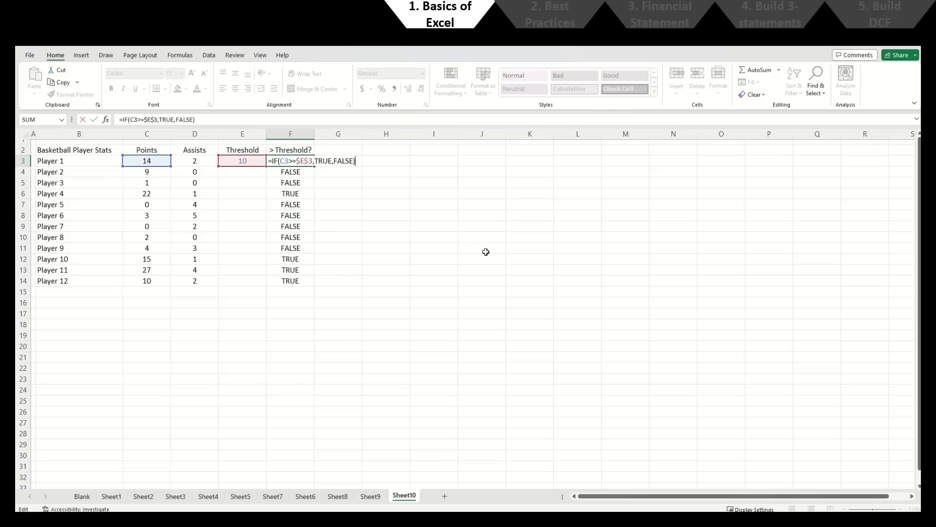
key("BackSpace")
key("BackSpace")
key("BackSpace")
key("BackSpace")
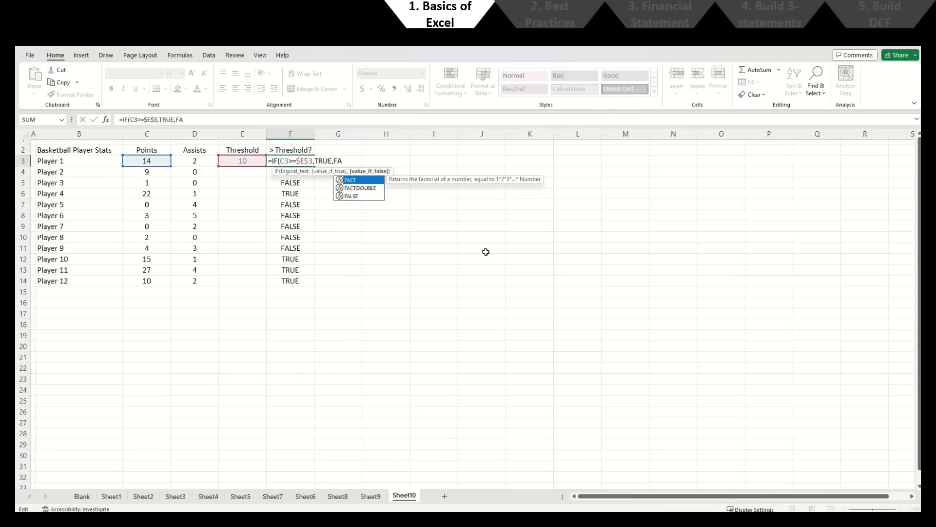
key("BackSpace")
key("BackSpace")
key("BackSpace")
key("BackSpace")
key("BackSpace")
key("BackSpace")
key("BackSpace")
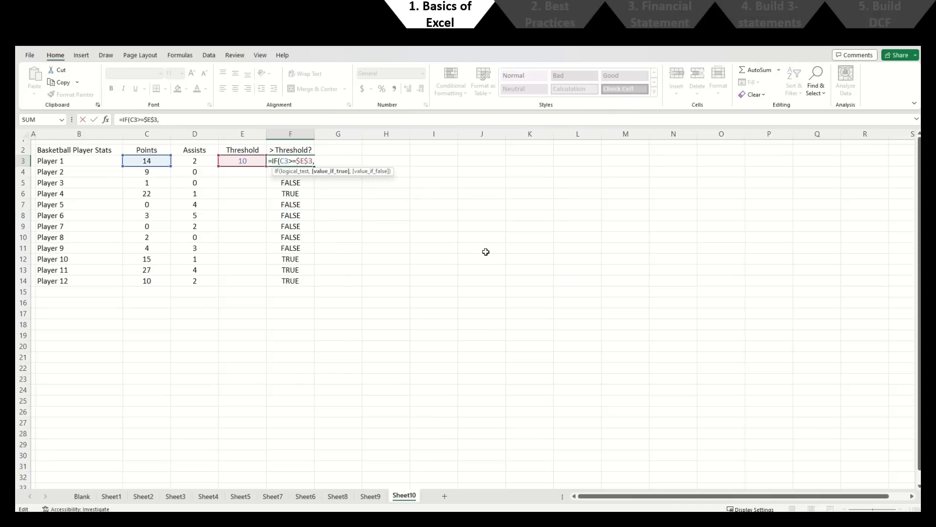
type("\">10 points\",")
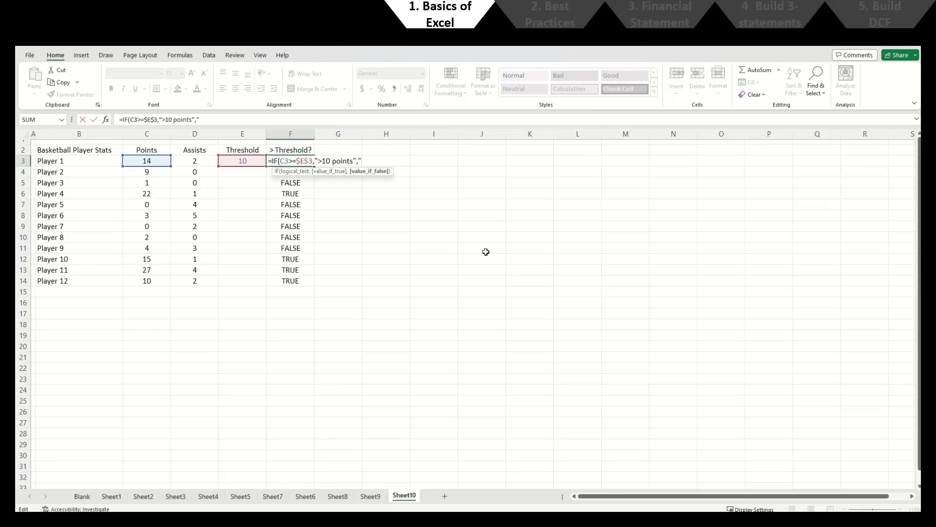
type("\"No\")")
key("Return")
key("Up")
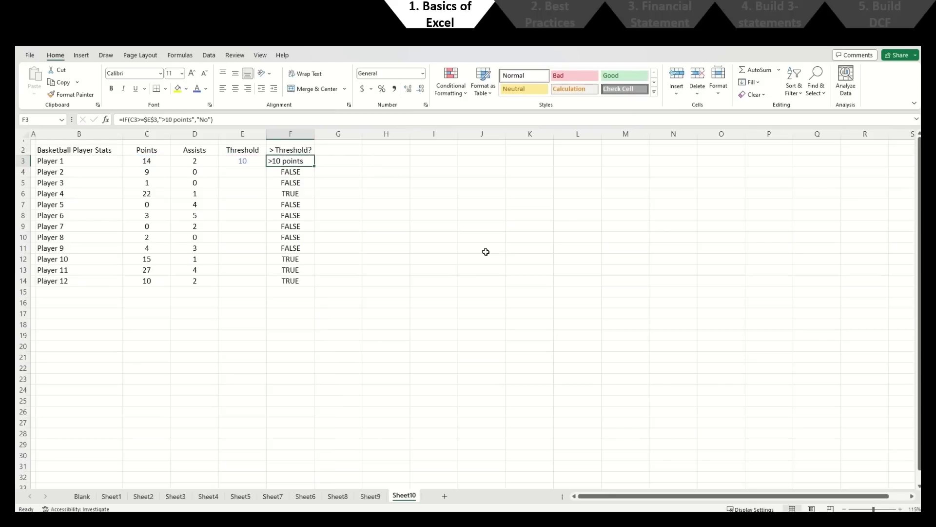
Step: Copy the updated IF formula from F3 down to F4:F14 for Players 2 through 12
key("F2")
key("Escape")
key("ctrl+c")
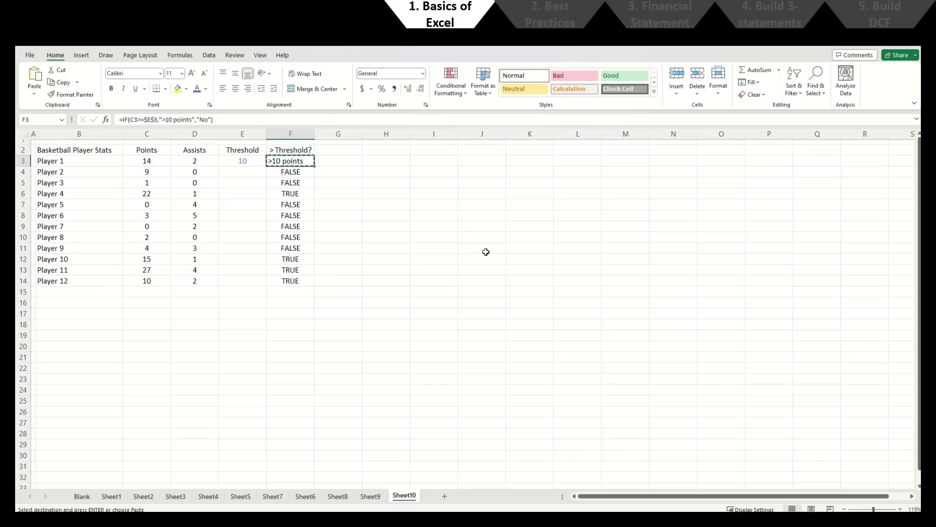
key("Down")
key("ctrl+shift+Down")
key("Return")
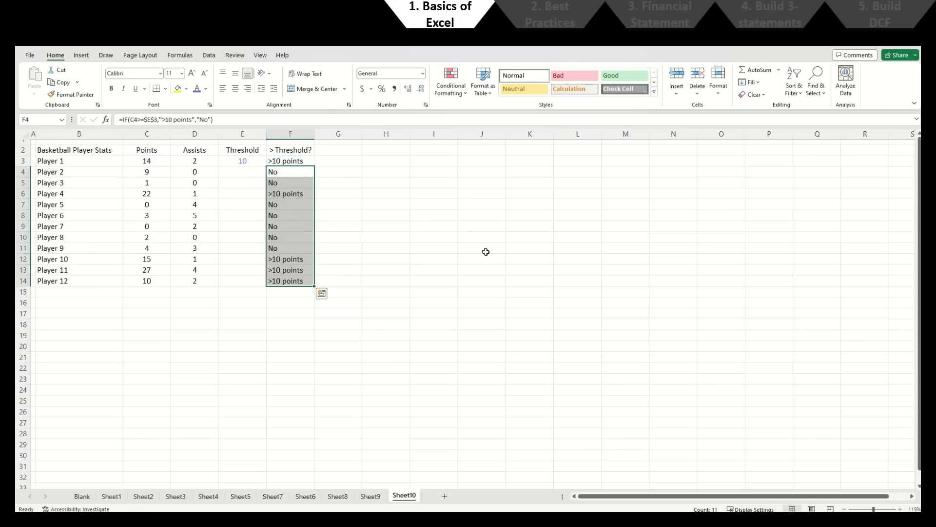
Step: Centre-align the threshold results in F3:F14
key("Up")
key("ctrl+shift+Down")
key("alt+h")
key("a")
key("c")
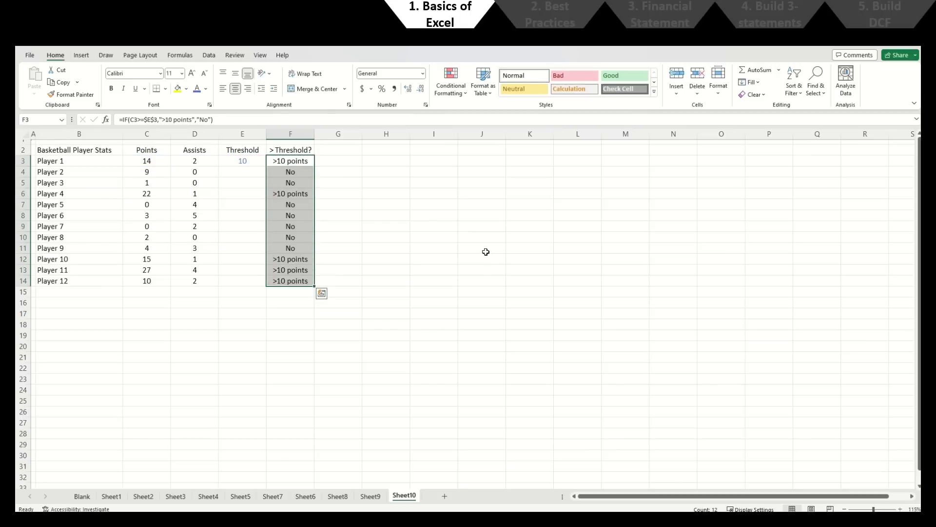
key("Down")
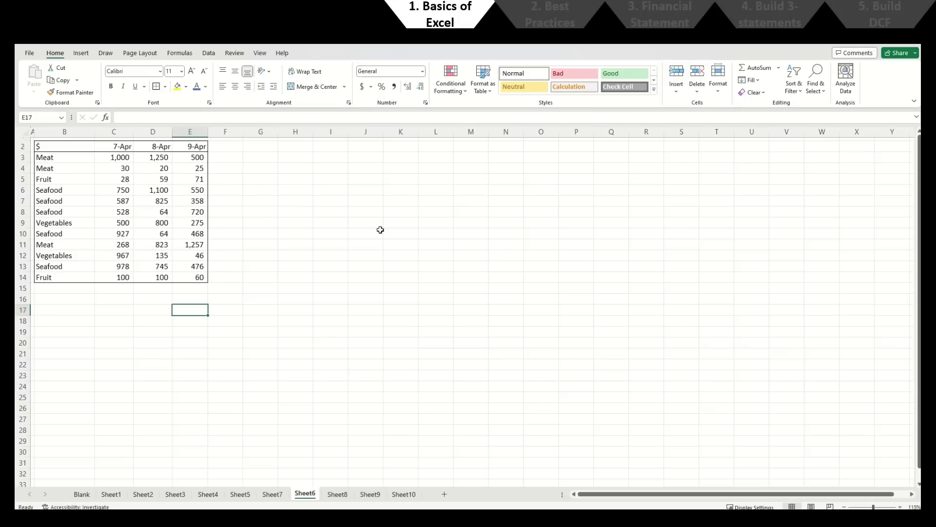
Step: Add the heading "Sum If" in C16 and the category label "Meat" in B17 below the food sales table
left_click(78, 301)
key("Right")
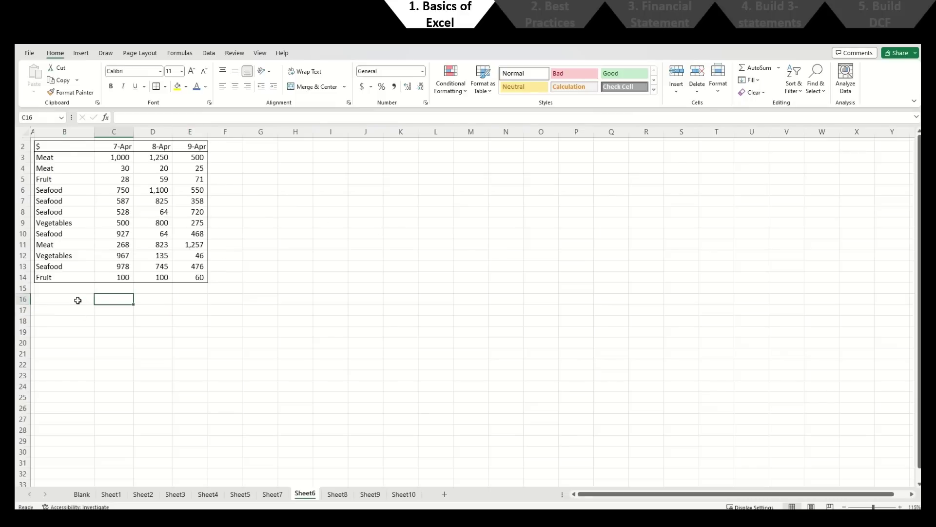
type("Sumif")
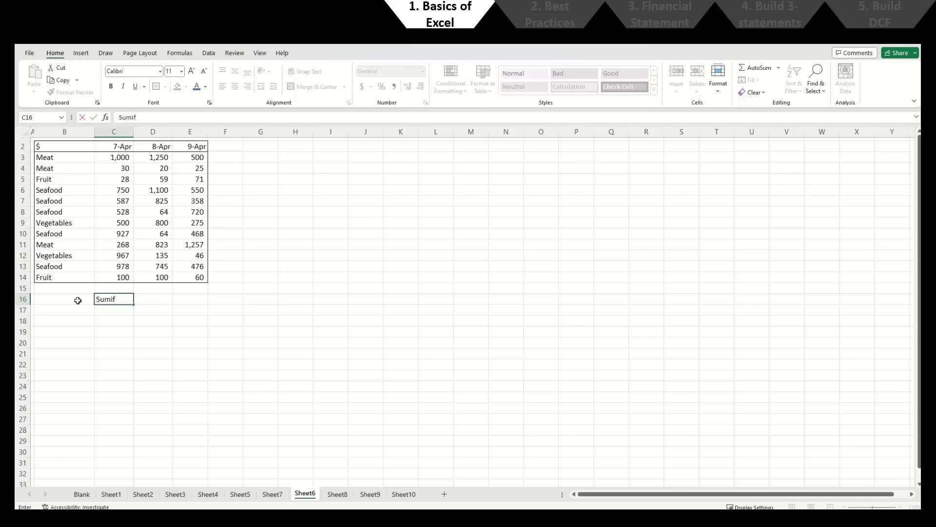
key("BackSpace")
key("BackSpace")
type("If")
key("Return")
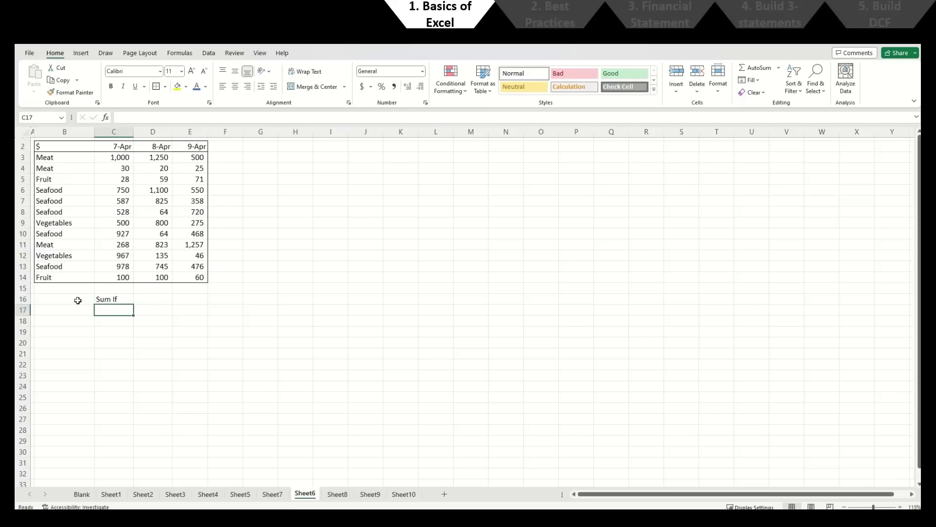
key("Left")
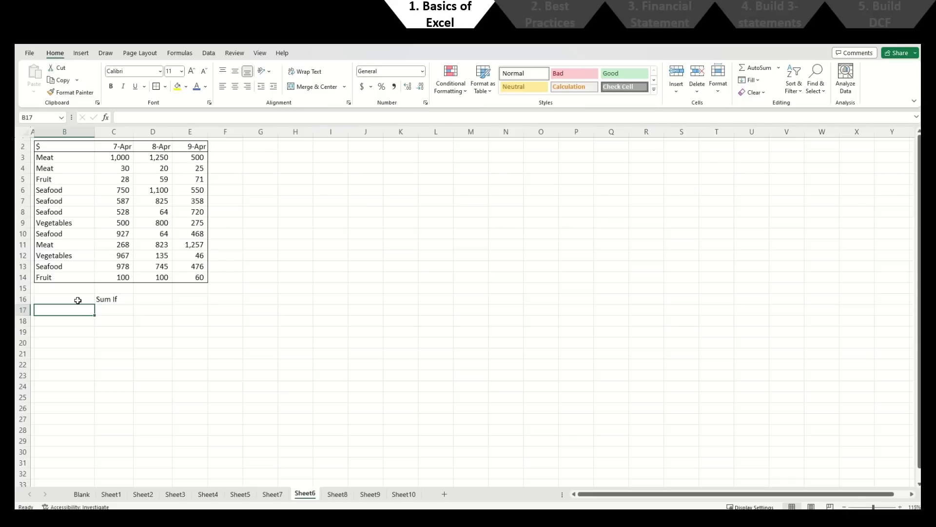
type("Meat")
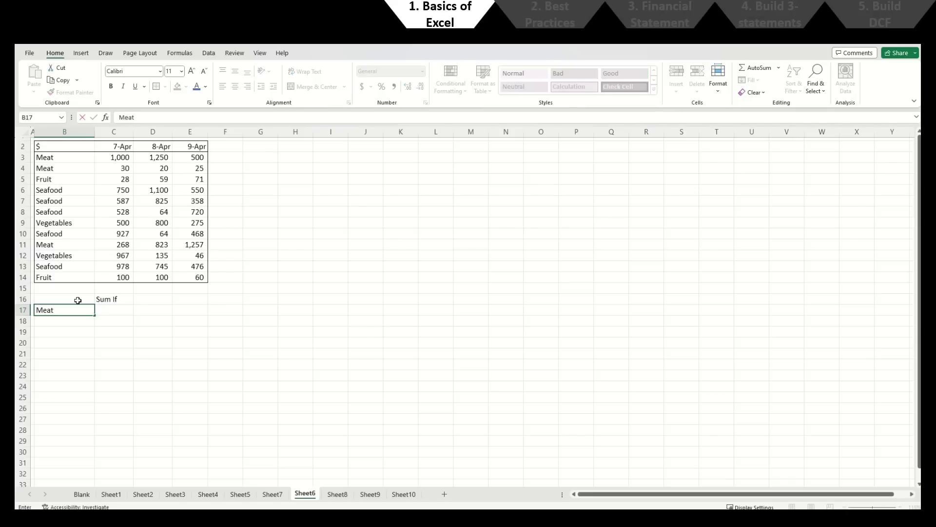
key("Tab")
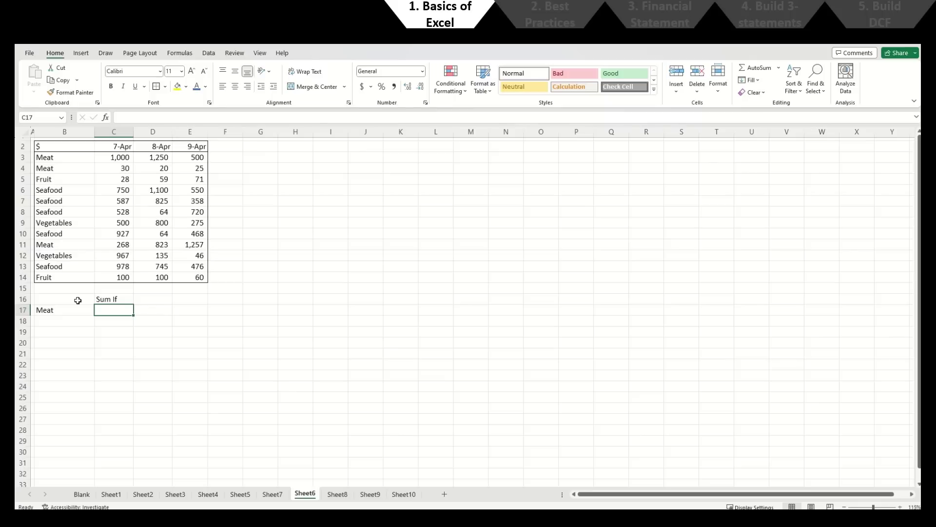
Step: Start a SUMIF formula in C17 with the category labels B3:B14 as its range
type("=sumif")
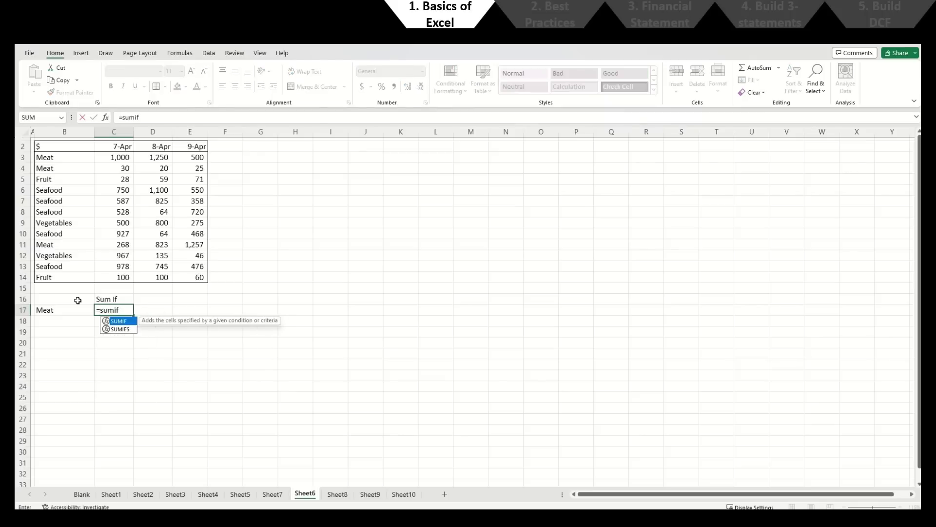
type("(")
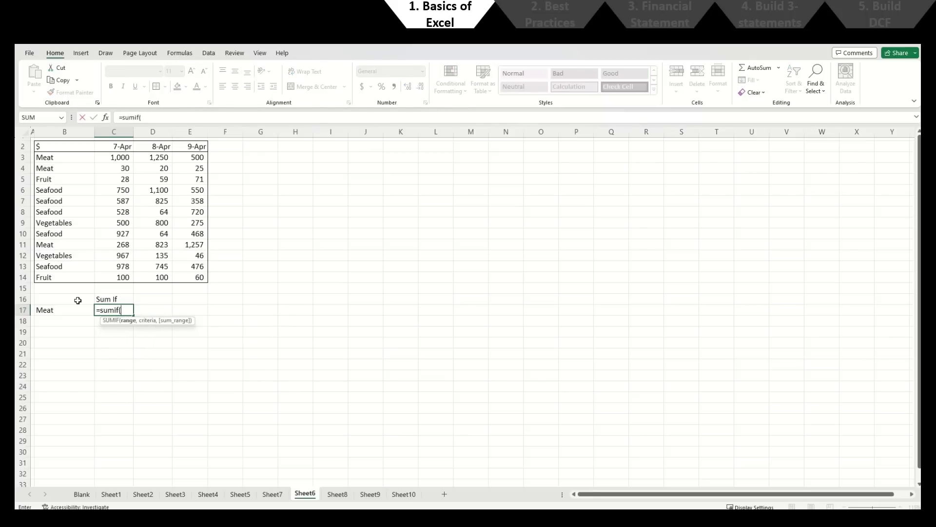
key("Up")
key("Up")
key("Up")
key("Left")
key("shift+Up")
key("shift+Up")
key("shift+Up")
key("shift+Up")
key("shift+Up")
key("shift+Up")
key("shift+Up")
key("shift+Up")
key("shift+Up")
key("shift+Up")
key("shift+Up")
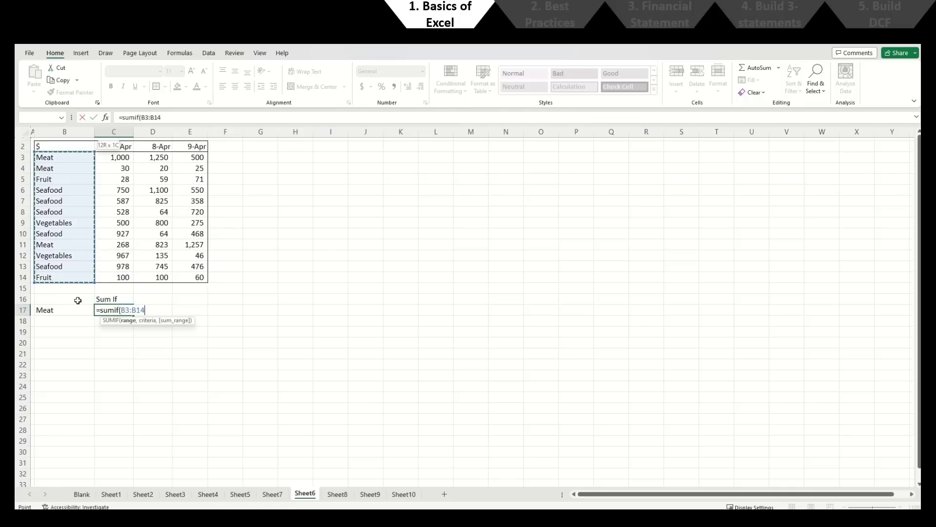
type(",")
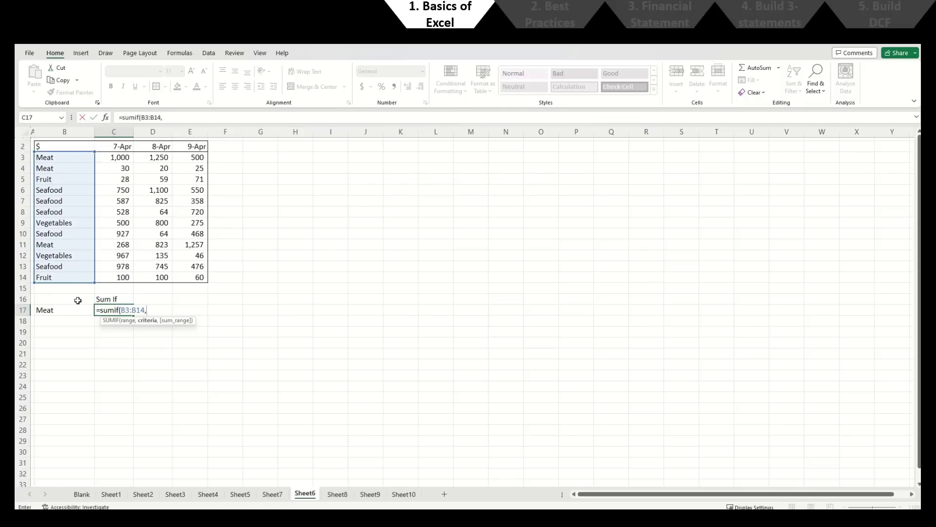
Step: Complete C17's SUMIF with B17 as the criteria and the 7-Apr values C3:C14 as the sum range
key("Left")
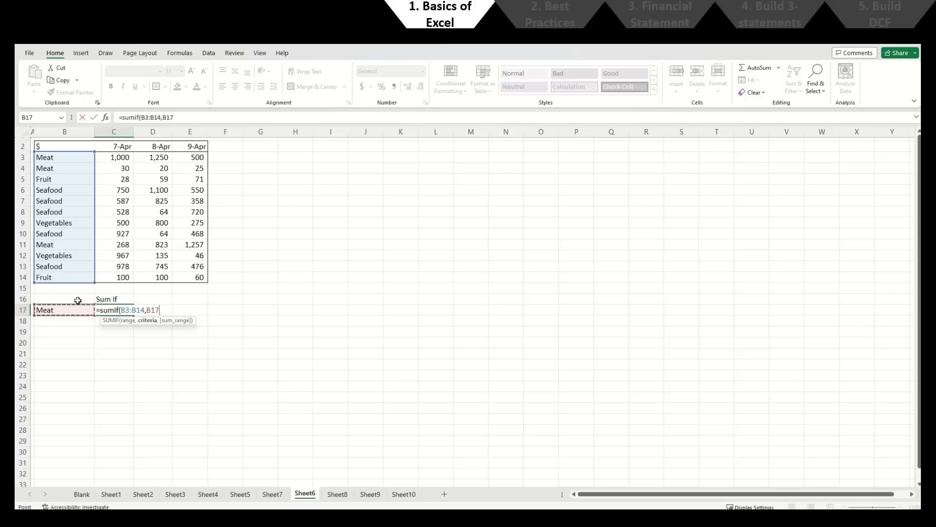
type(",")
key("Up")
key("Up")
key("Up")
key("ctrl+shift+Up")
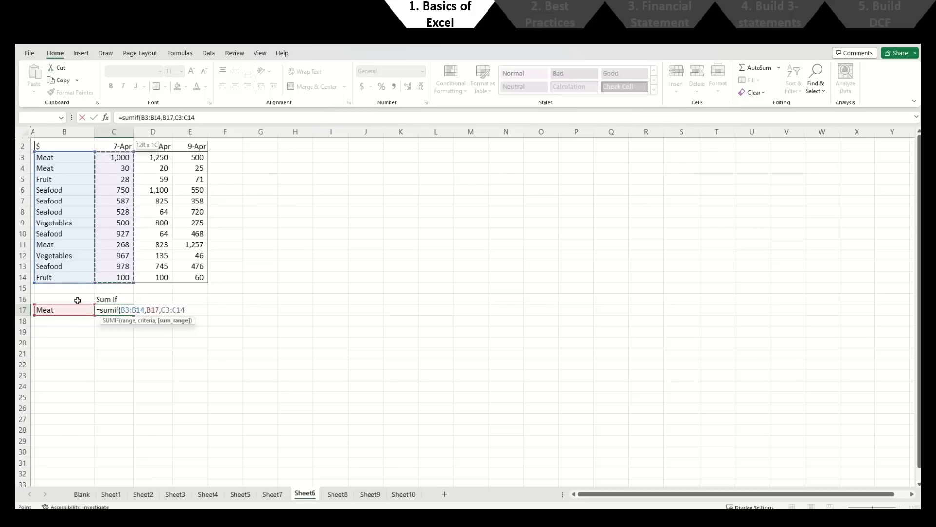
type(")")
key("Return")
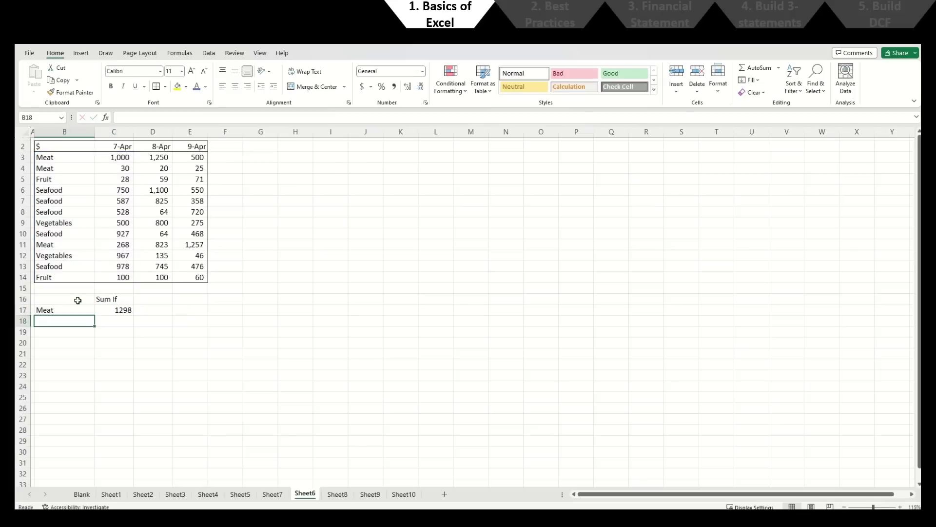
key("Up")
key("Right")
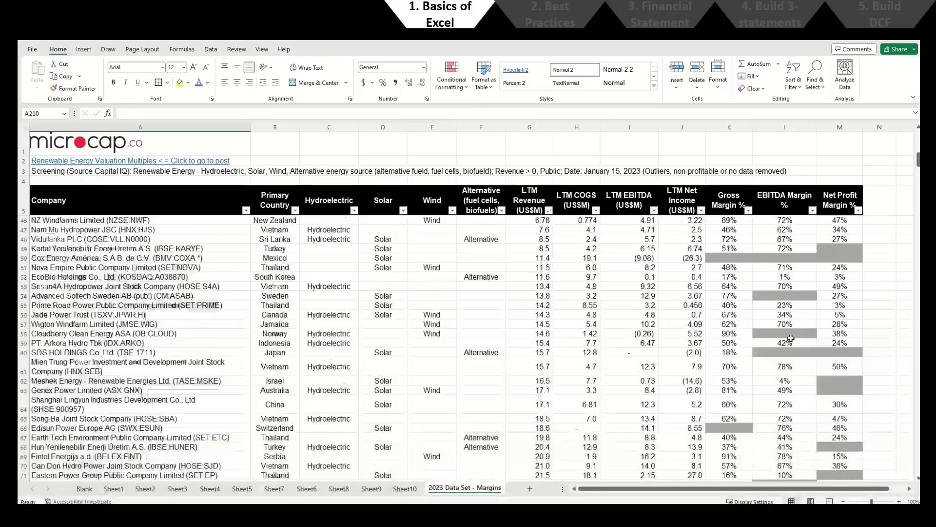
Step: Look through the company list on the 2023 Data Set - Margins sheet down to its last row, including the LTM Revenue column
scroll(791, 338, "down", 5)
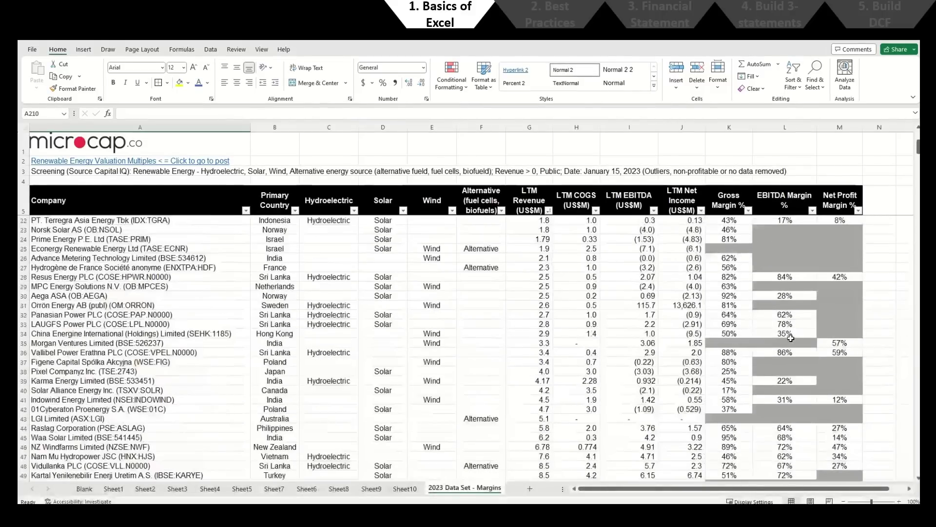
scroll(790, 338, "up", 5)
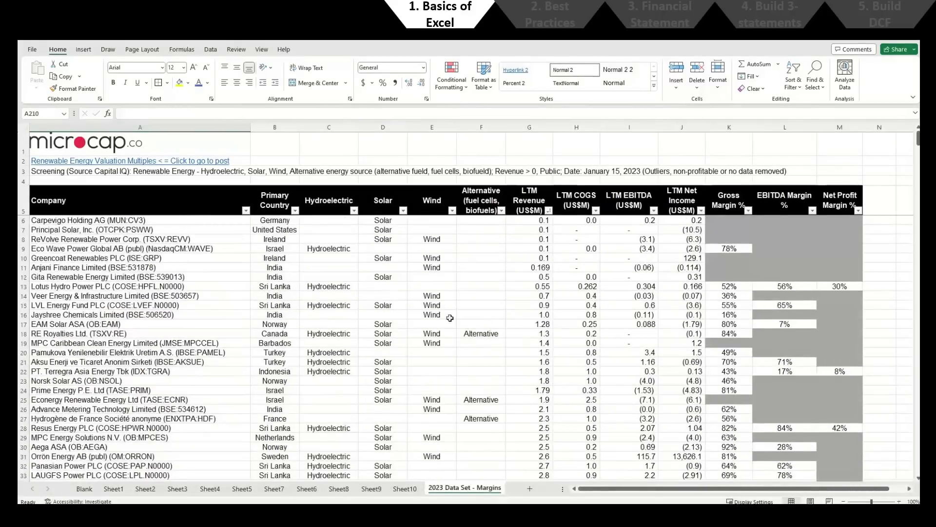
scroll(449, 317, "down", 7)
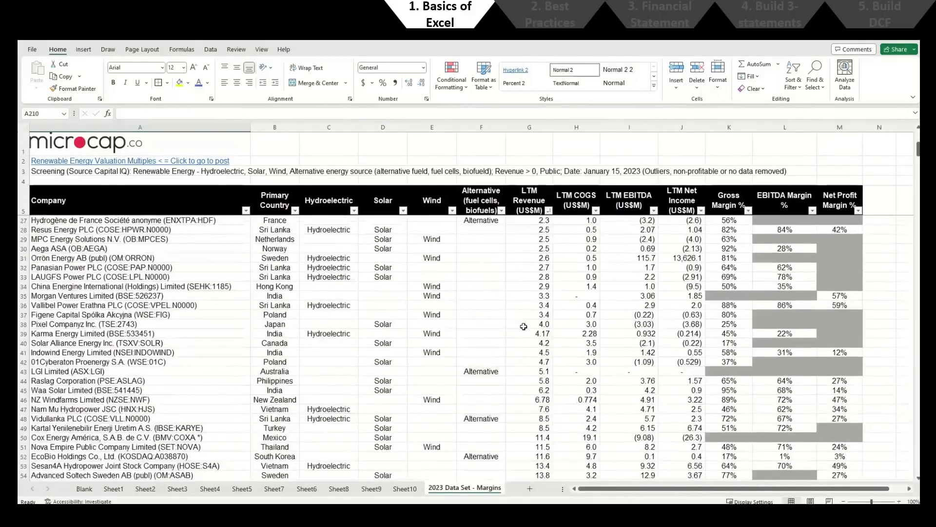
scroll(524, 326, "down", 11)
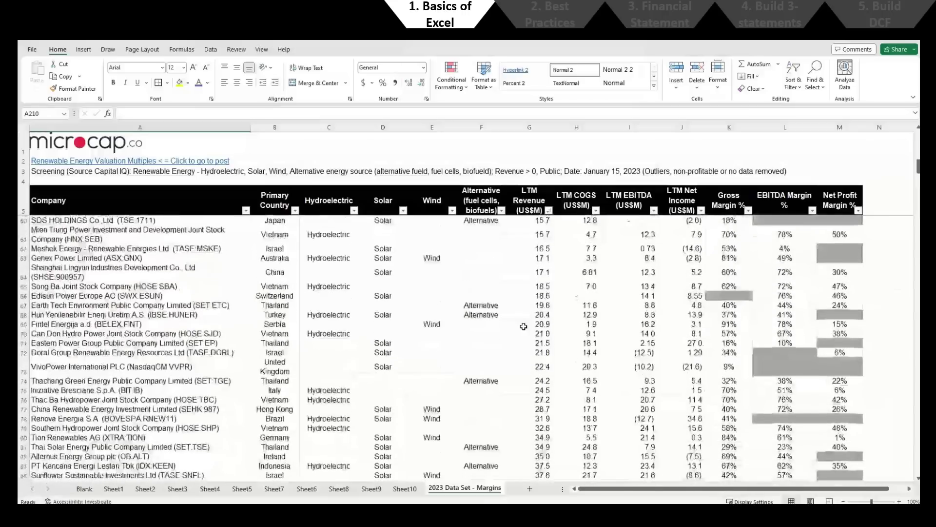
scroll(523, 327, "down", 18)
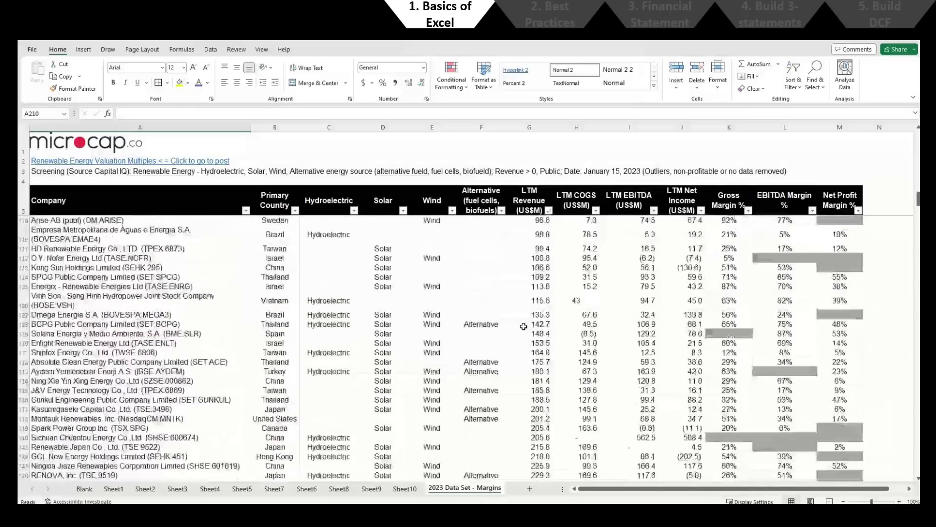
scroll(524, 326, "down", 13)
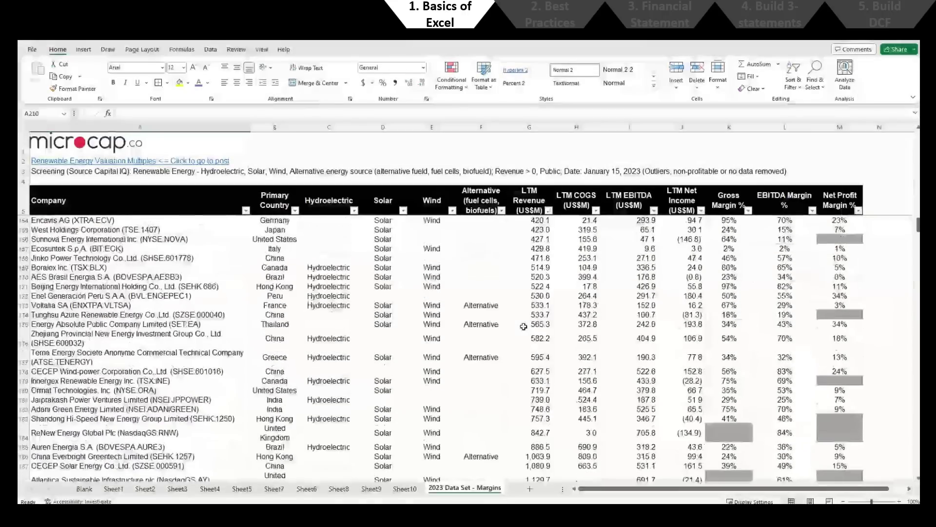
scroll(523, 326, "down", 13)
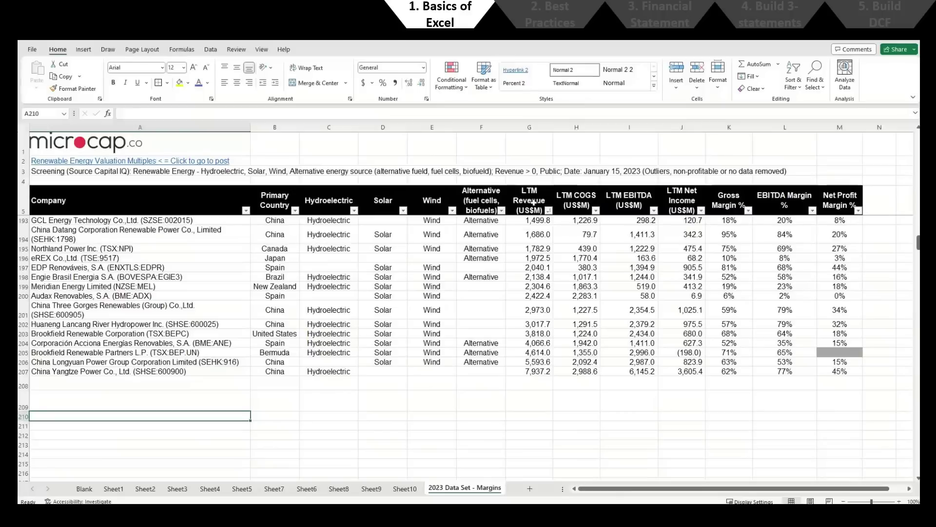
left_click(533, 204)
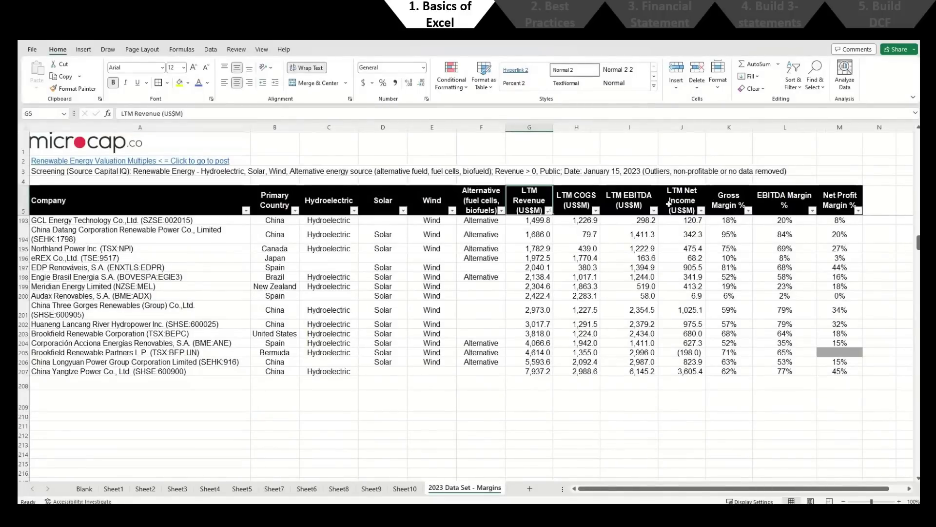
Step: Enter the label "Average Revenue" in A209 below the company list
scroll(160, 405, "down", 2)
left_click(210, 345)
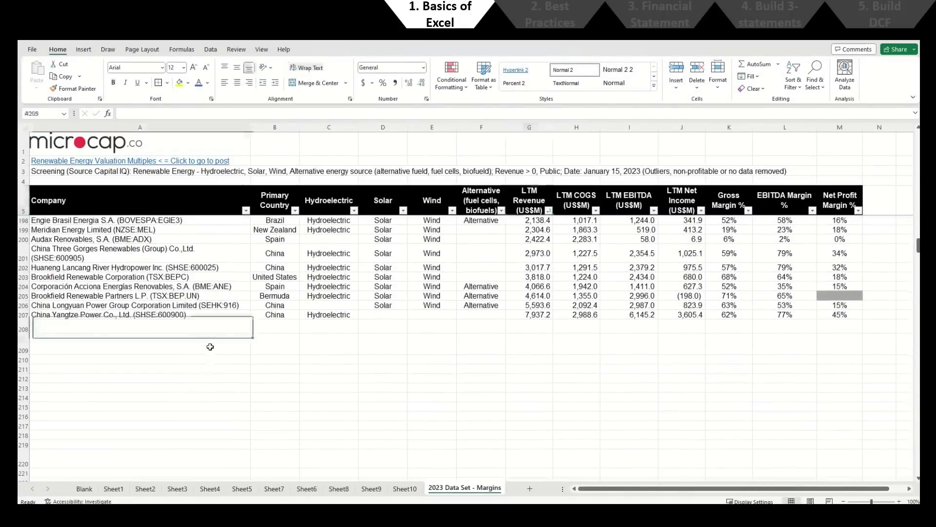
left_click(210, 346)
type("Avera")
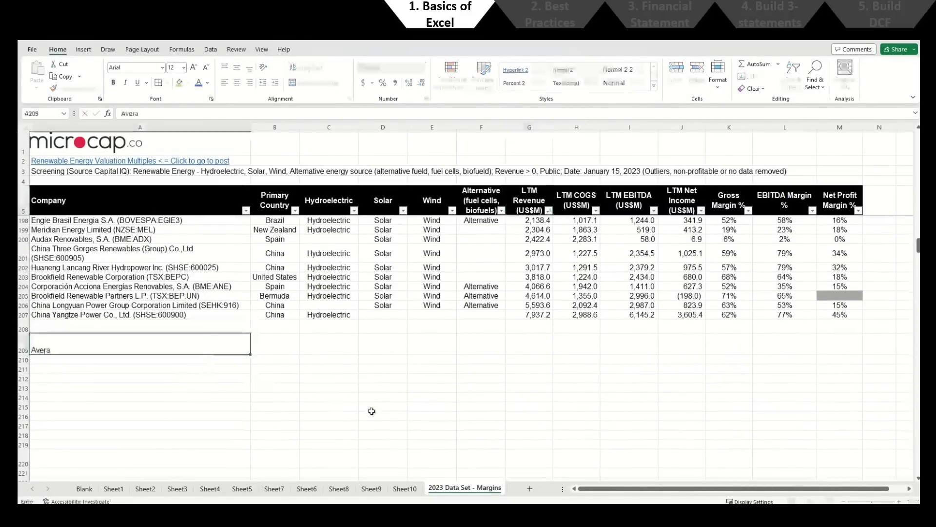
type("ge Reven")
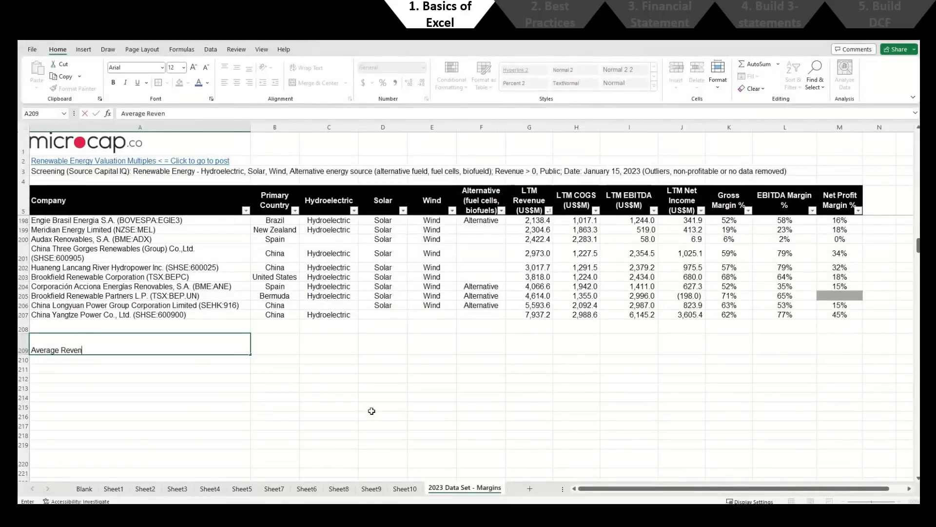
type("ue")
key("Tab")
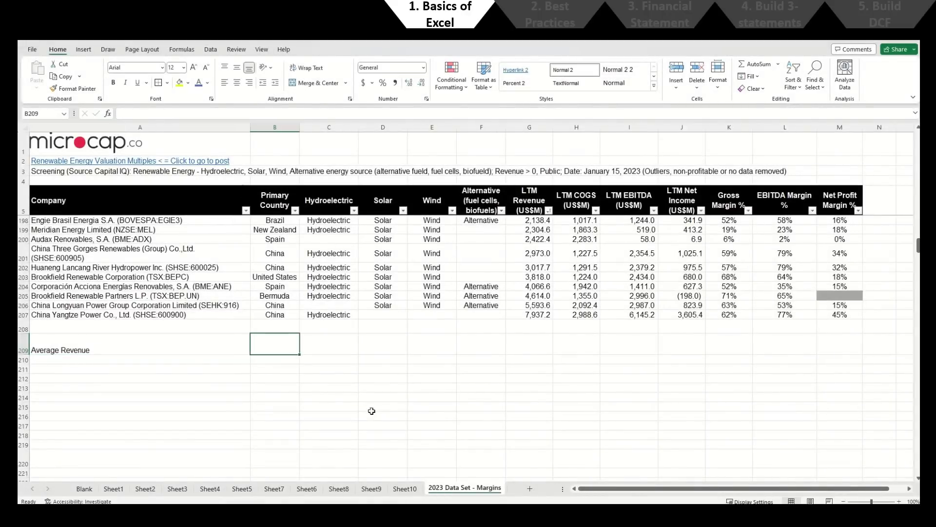
Step: Calculate the average of the LTM Revenue values G6:G207 in B209 with an AVERAGE formula
type("=")
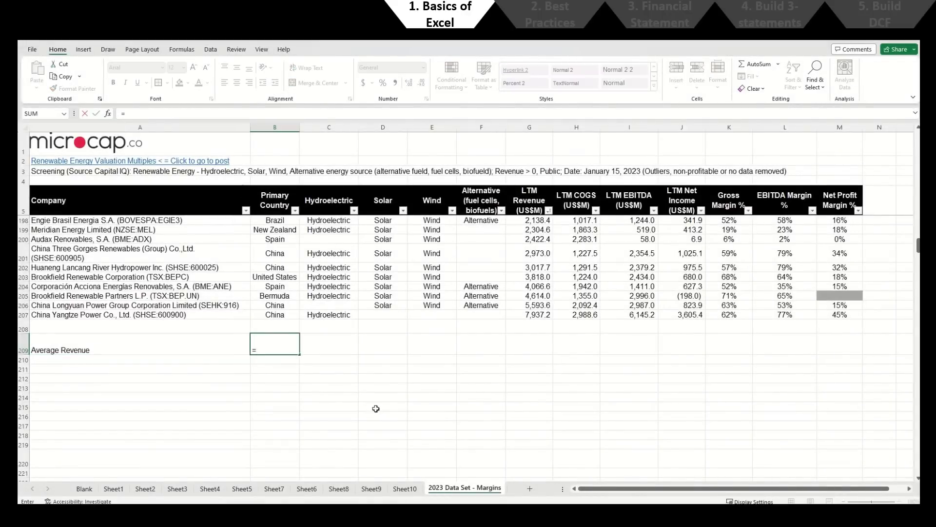
type("average(")
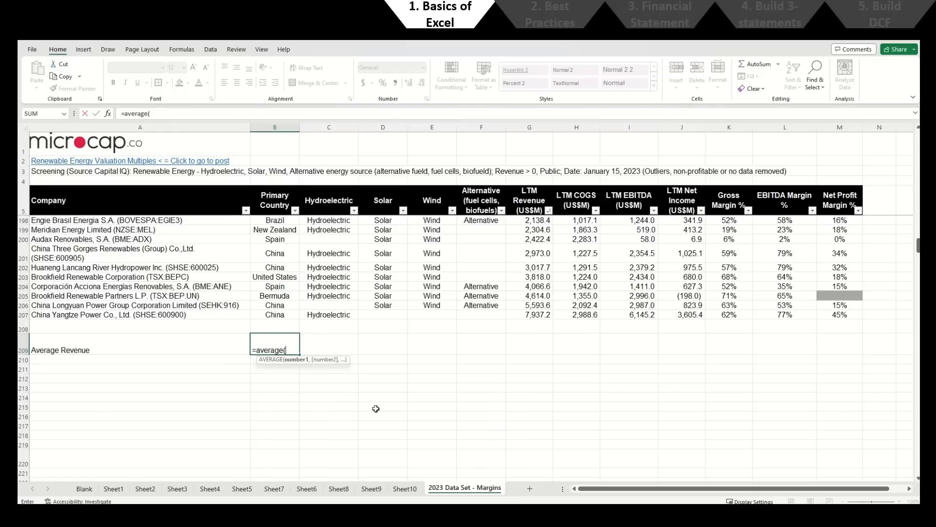
left_click(539, 316)
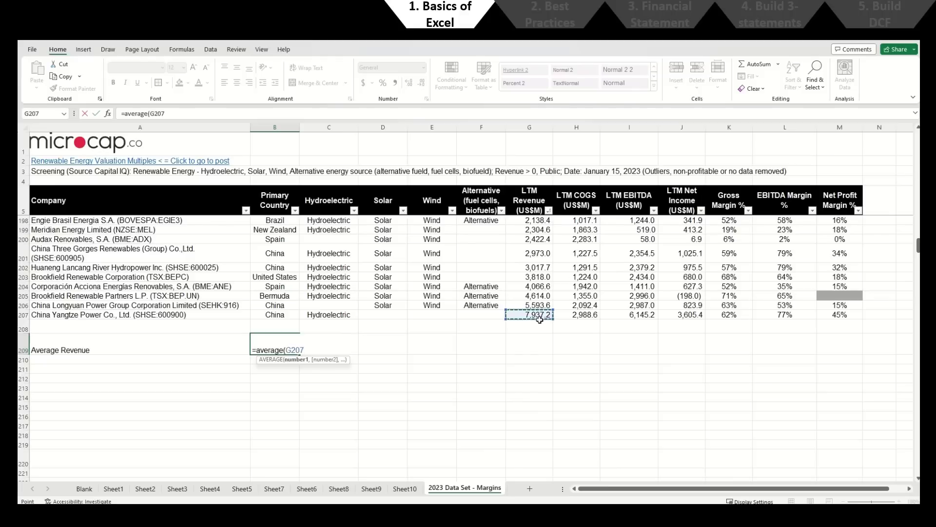
key("ctrl+shift+Up")
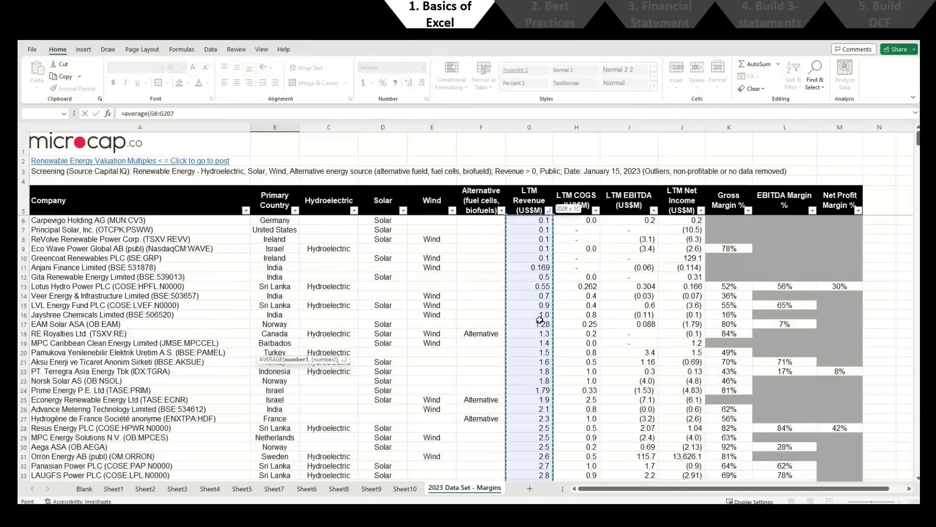
key("Return")
Step: Enter the label "Average Solar Companies' Revenue" in A210 beneath the Average Revenue row
scroll(473, 322, "down", 4)
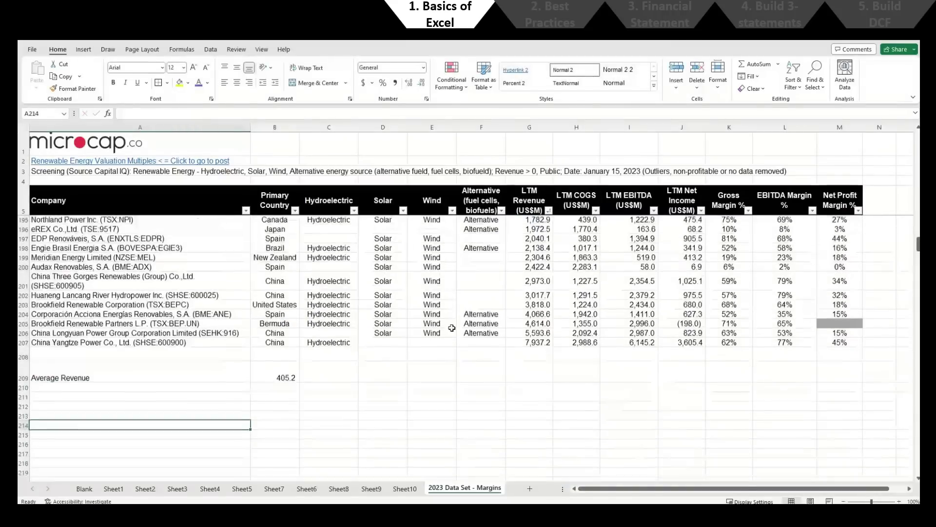
key("Up")
key("Up")
key("Up")
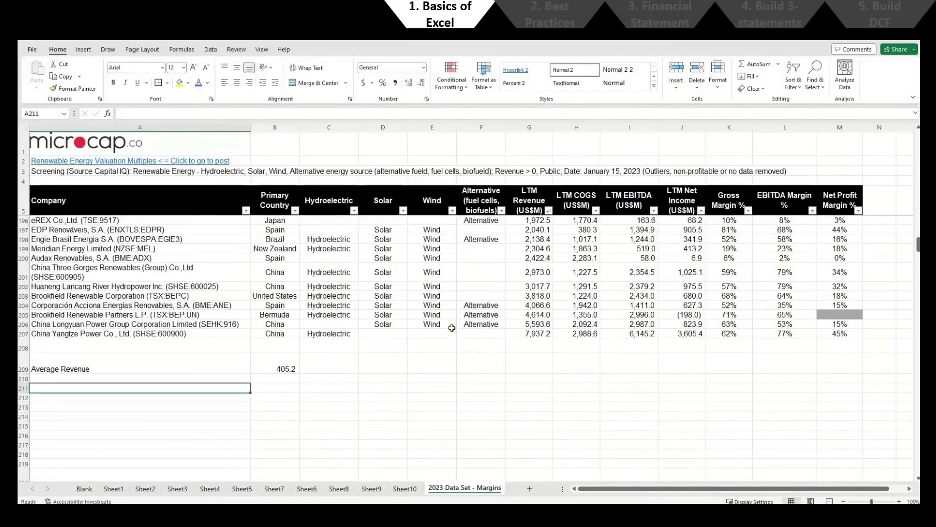
key("Up")
type("Average ")
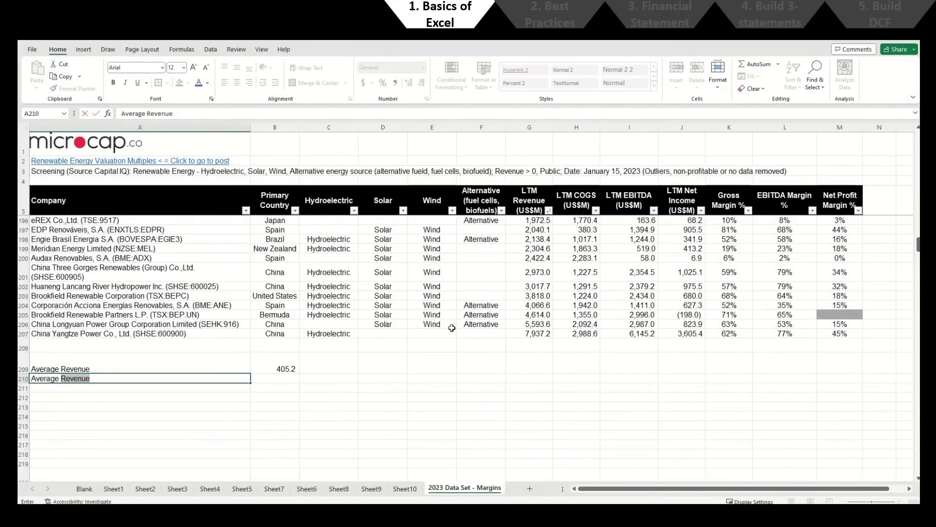
type("Solar Companies' Revenue")
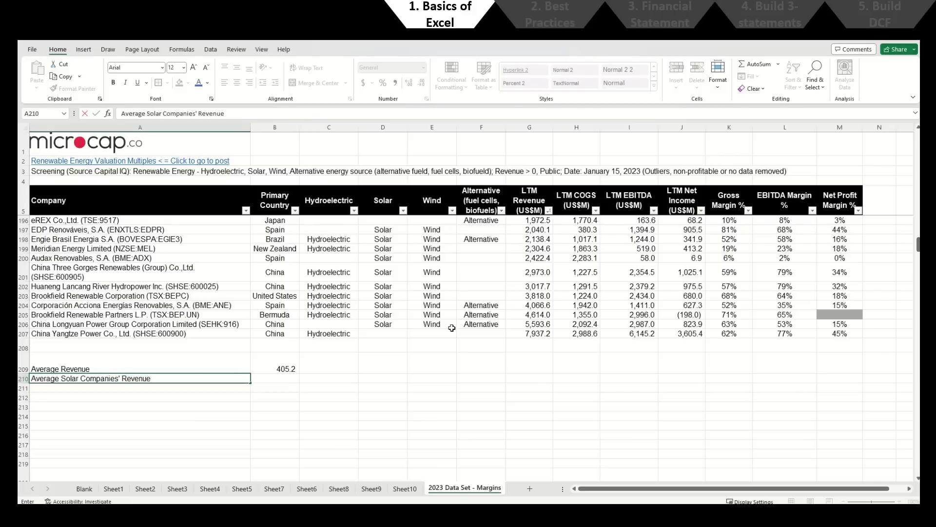
key("Tab")
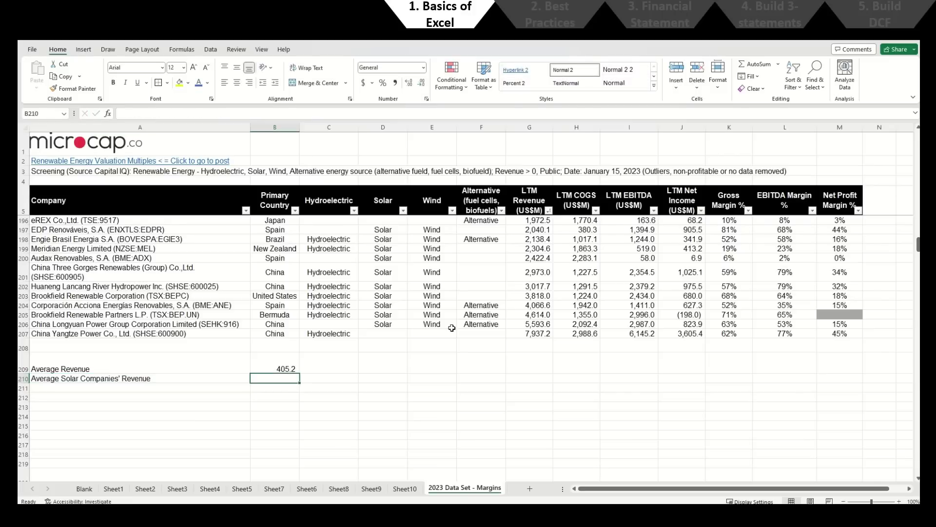
Step: Start an AVERAGEIF formula in B210 with the Solar column D6:D207 as its range
type("=averageif(")
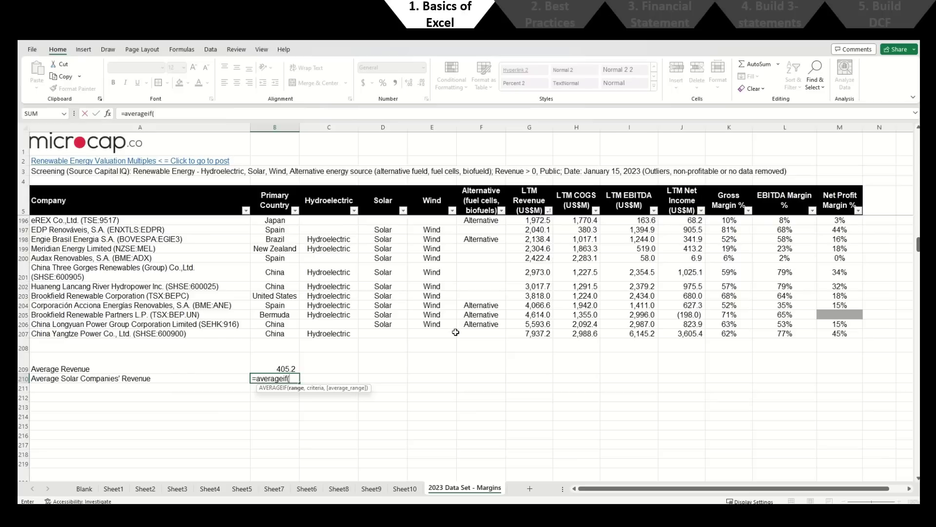
left_click(395, 333)
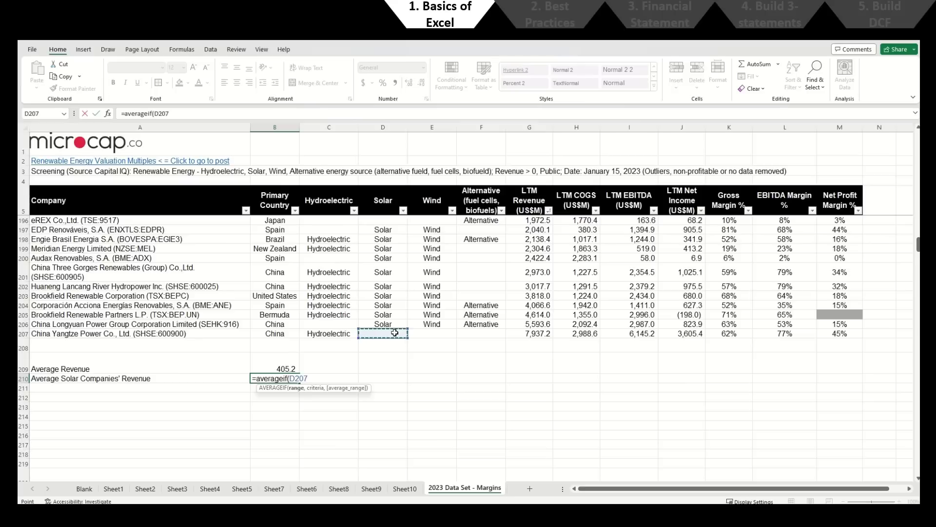
left_click_drag(395, 333, 396, 205)
type(",")
Step: Complete B210's AVERAGEIF with "Solar" as the criteria and the LTM Revenue values G6:G207 as the average range
scroll(408, 295, "down", 7)
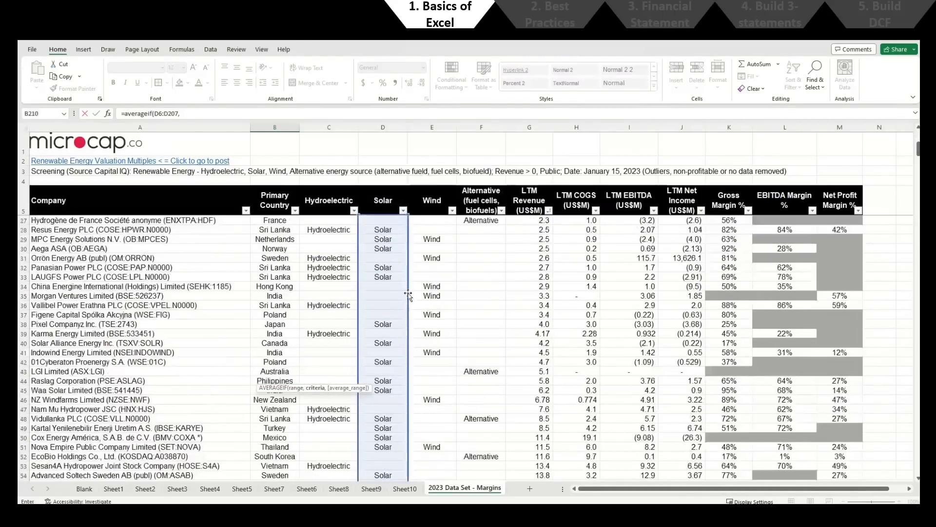
scroll(408, 295, "down", 20)
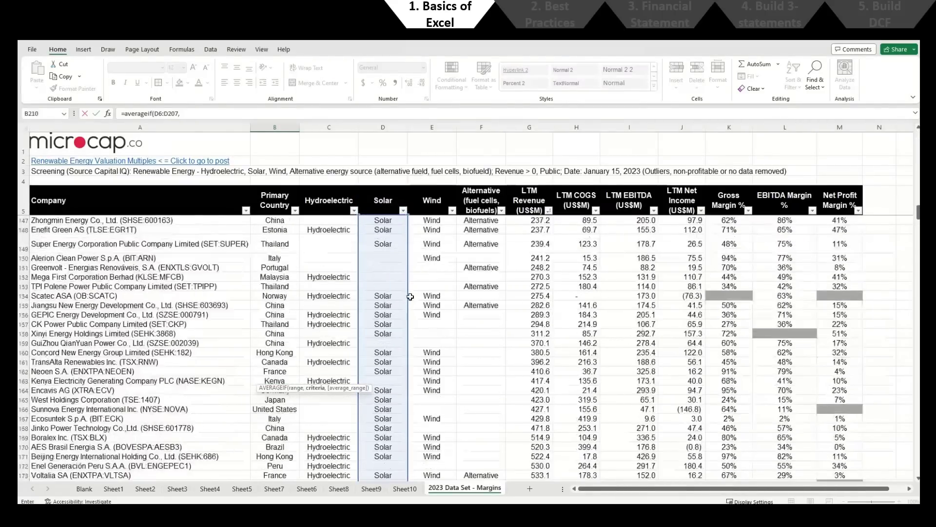
scroll(411, 296, "down", 20)
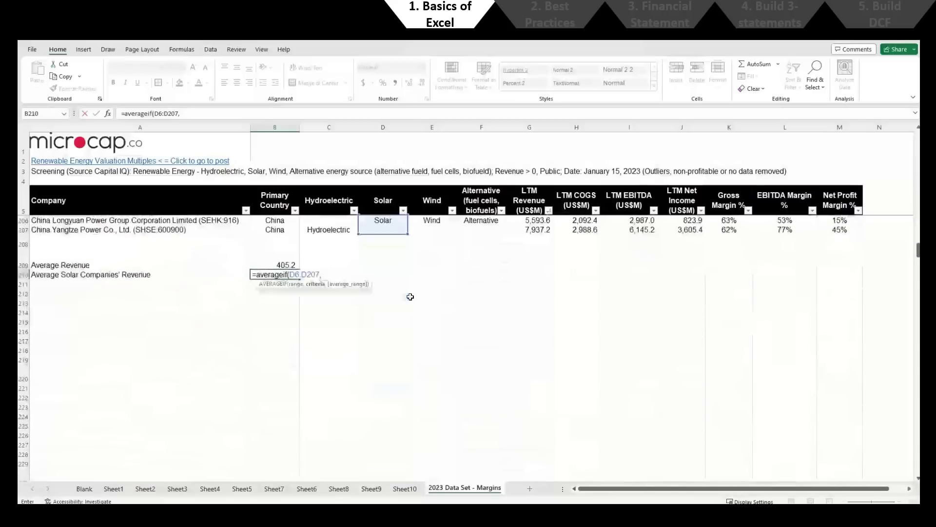
type("\"Solar")
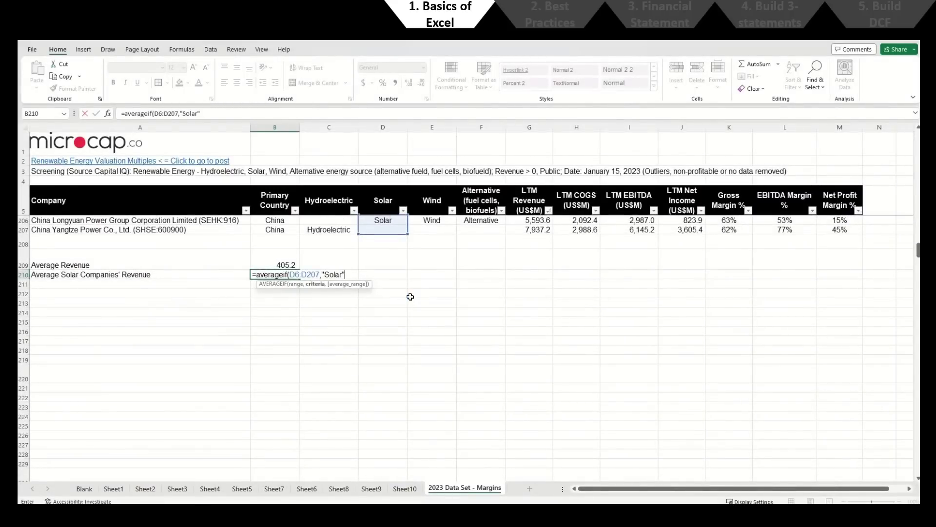
type("\",")
scroll(410, 296, "up", 2)
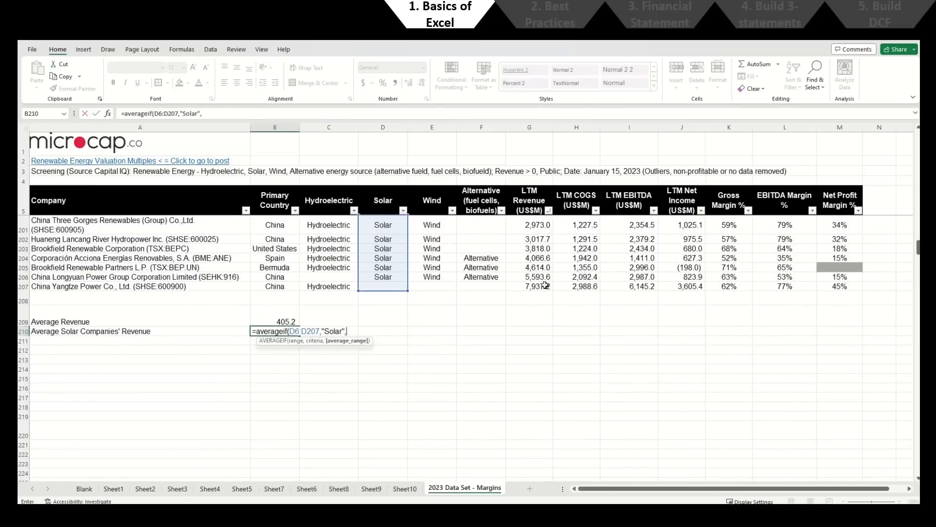
left_click(545, 286)
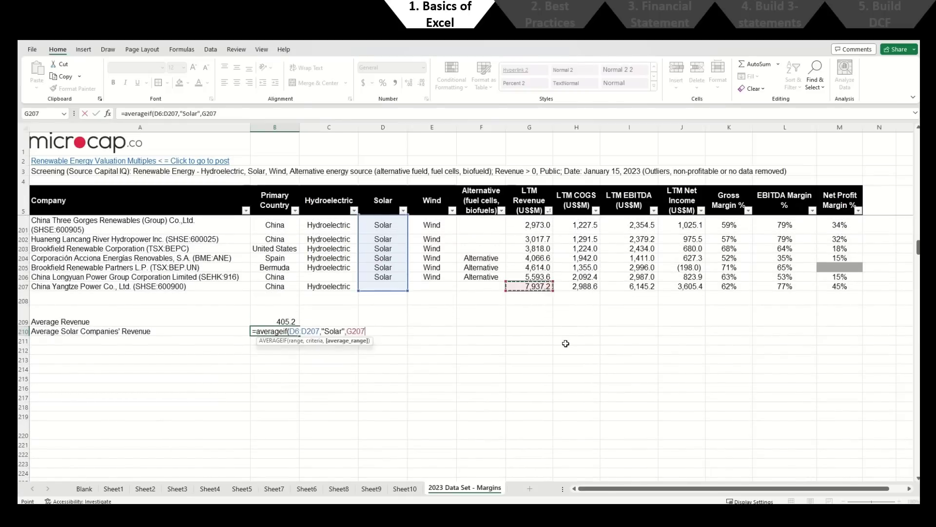
key("ctrl+shift+Up")
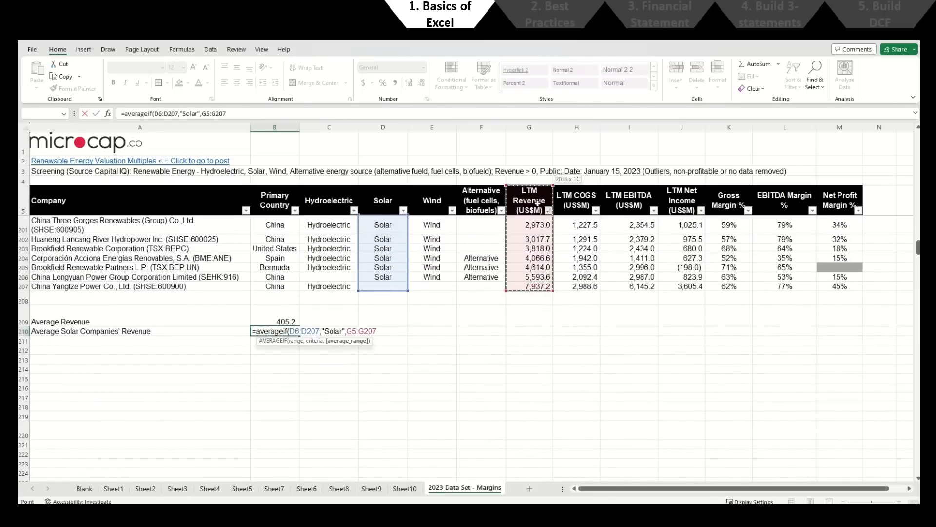
key("shift+Down")
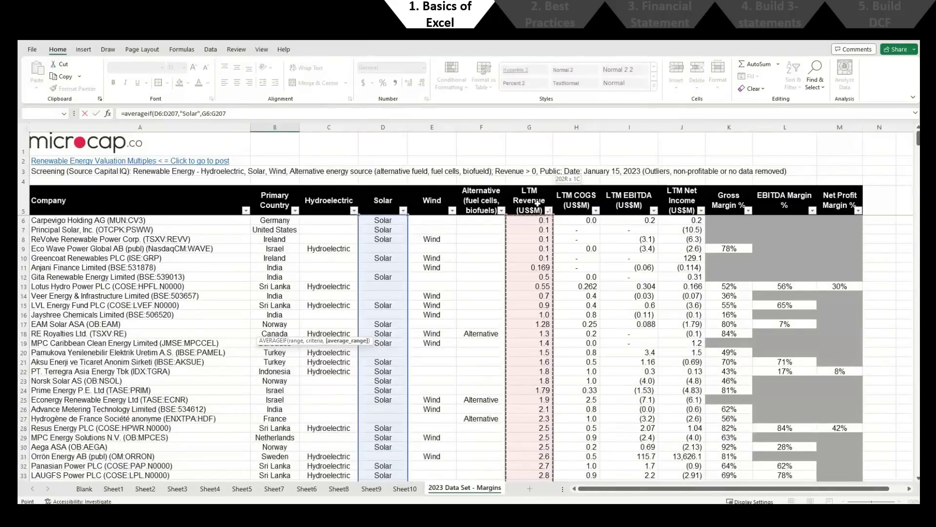
type(")")
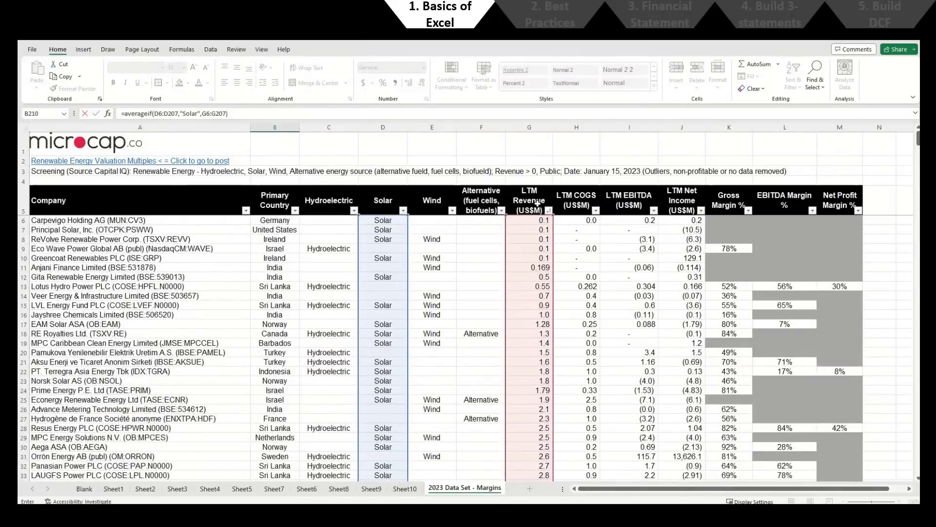
key("Return")
Step: Apply the number format of the average in B209 to the solar average in B210
scroll(429, 291, "down", 2)
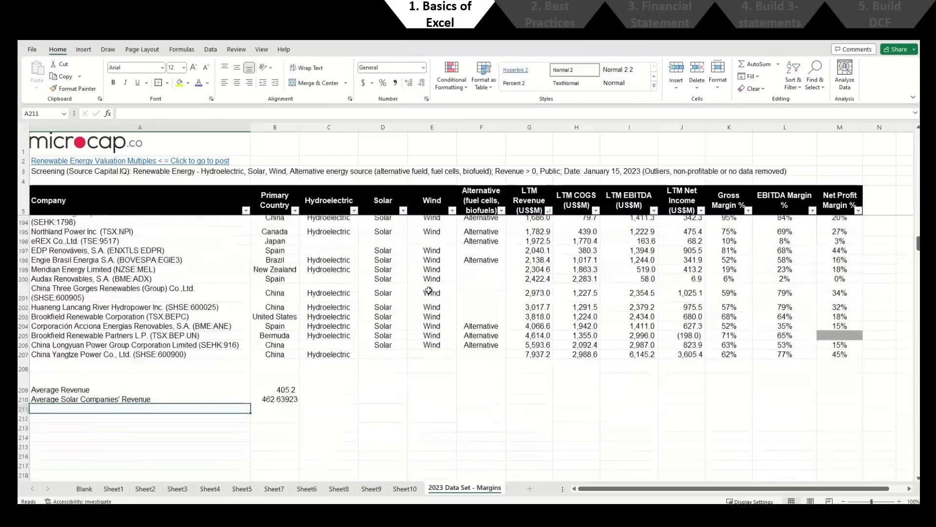
key("Up")
key("Up")
key("Right")
key("ctrl+c")
key("Down")
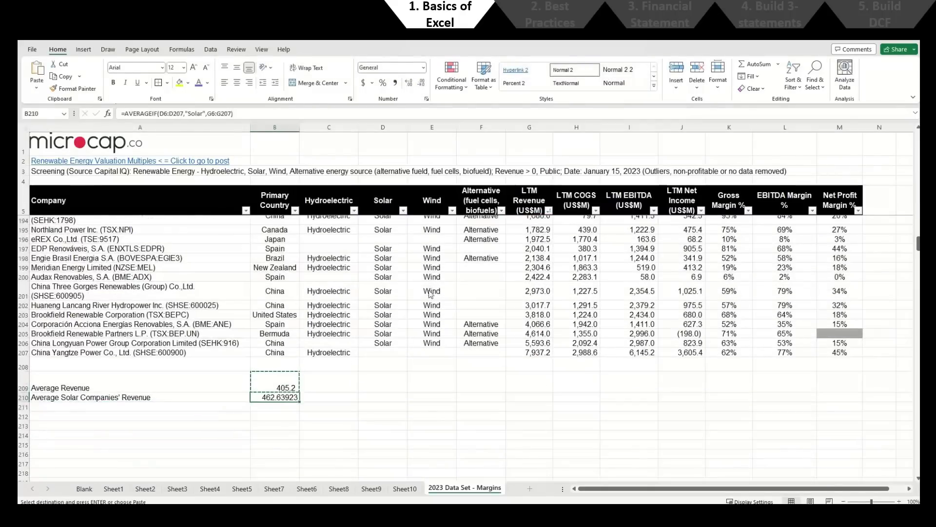
key("ctrl+alt+v")
key("t")
key("Return")
Step: Move both average formulas from B209:B210 to C209:C210
key("Up")
key("shift+Down")
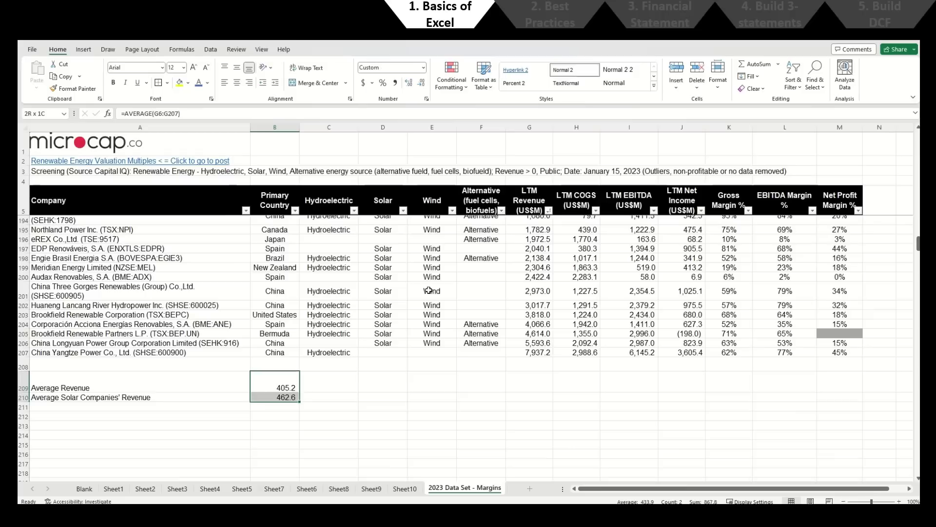
key("ctrl+c")
key("Right")
key("Return")
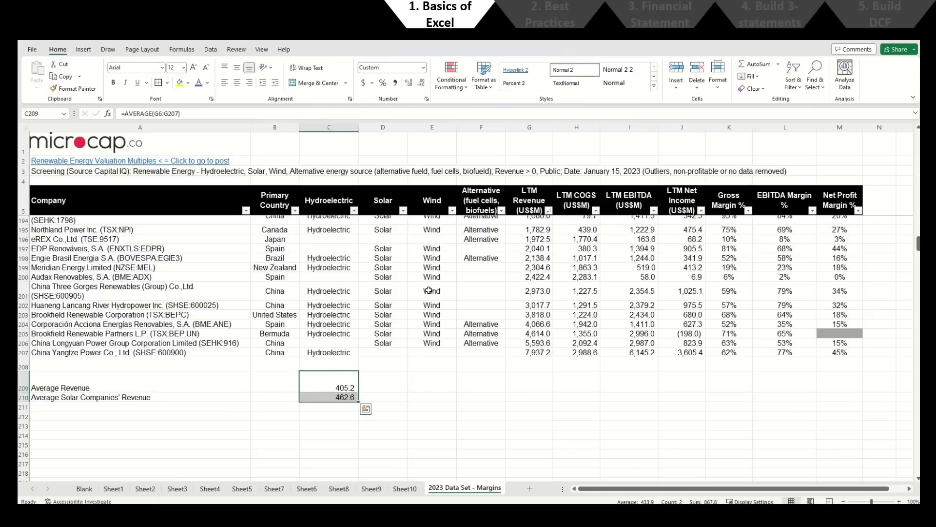
Step: Enter "Solar" in B210 as a separate criteria cell for the solar average
key("Left")
key("Down")
type("Solar")
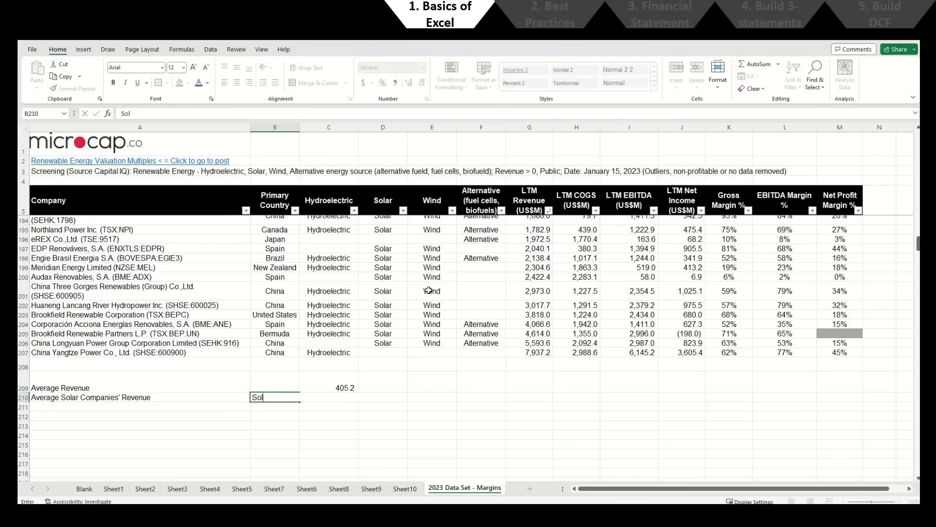
key("Return")
Step: Replace the typed "Solar" criteria in C210's AVERAGEIF formula with a reference to B210
key("Up")
key("Right")
key("F2")
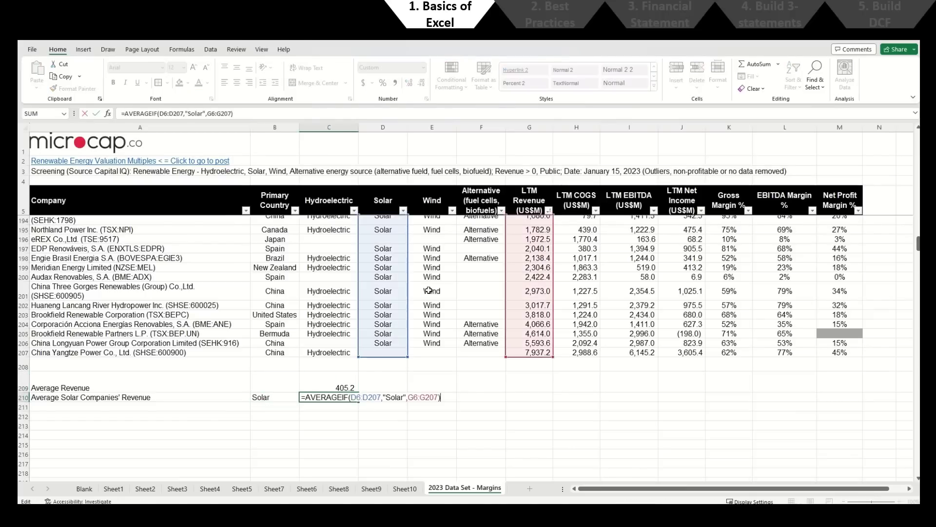
left_click(401, 396)
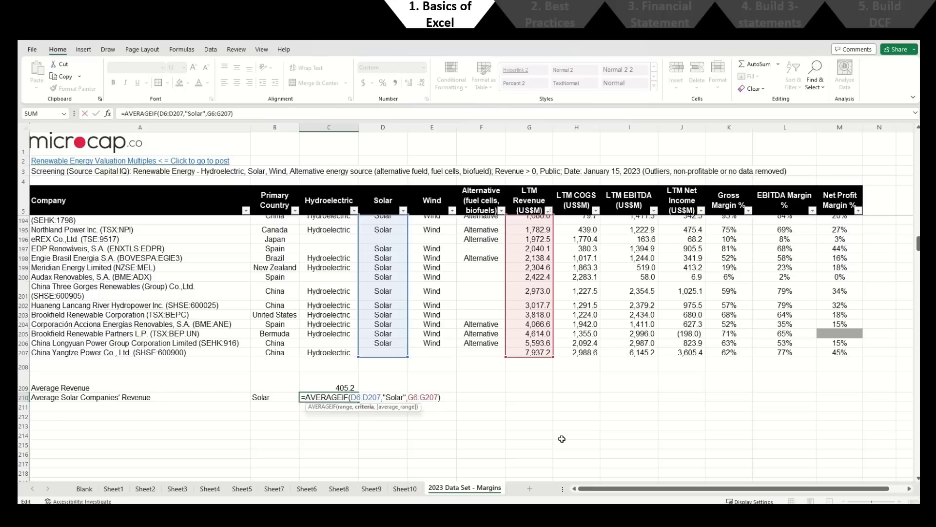
key("BackSpace")
key("BackSpace")
key("BackSpace")
key("BackSpace")
key("BackSpace")
key("BackSpace")
key("BackSpace")
key("BackSpace")
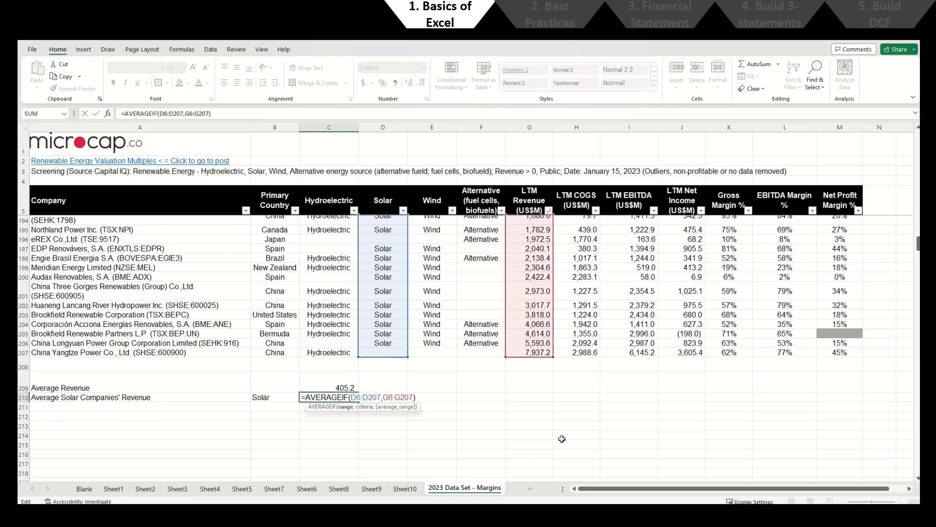
type(",")
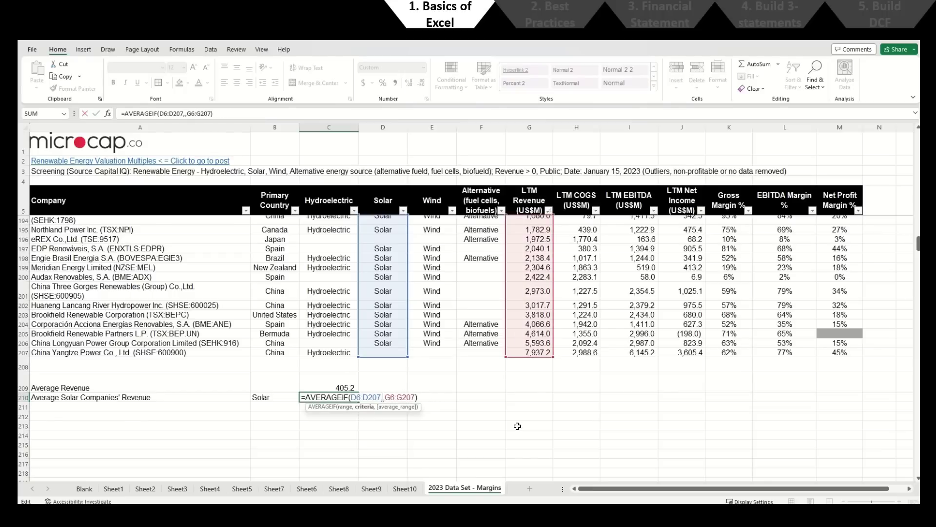
left_click(283, 396)
key("Return")
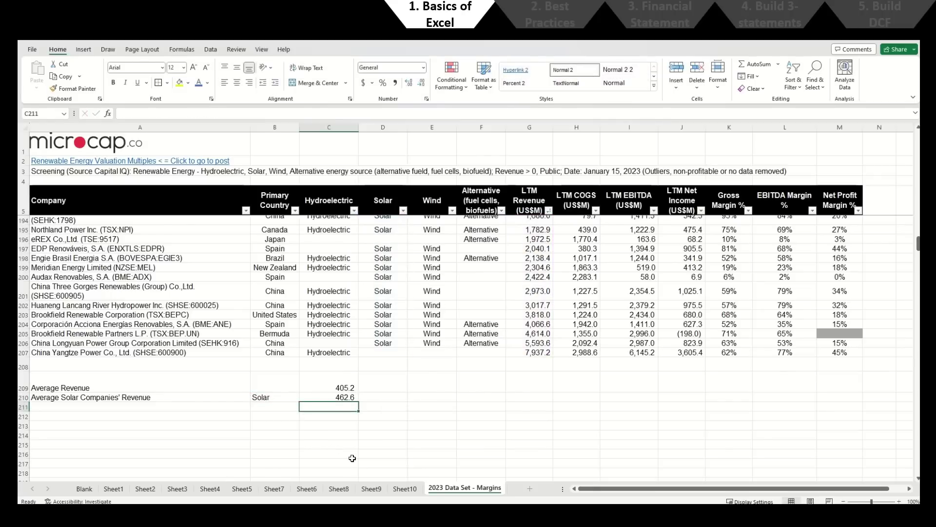
Step: Change the font colour of the Solar criteria in B210 to blue
key("Up")
key("Left")
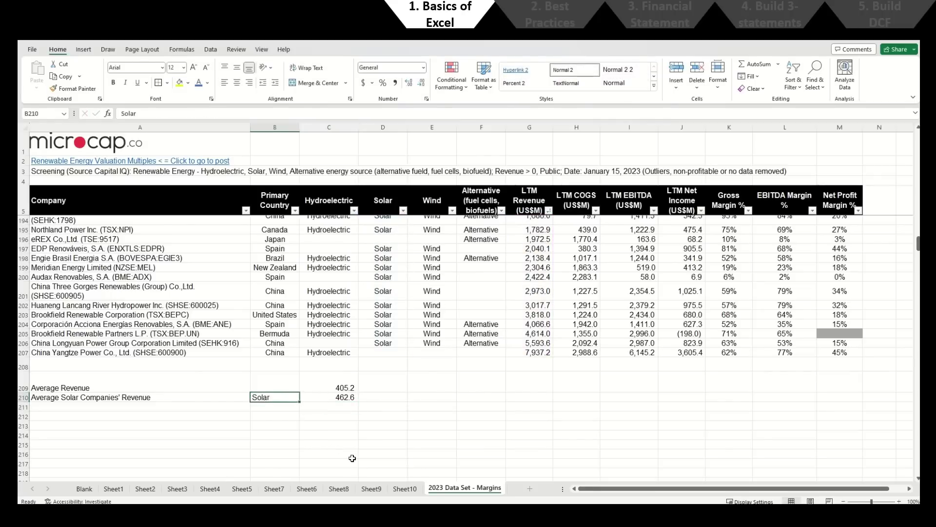
left_click(248, 408)
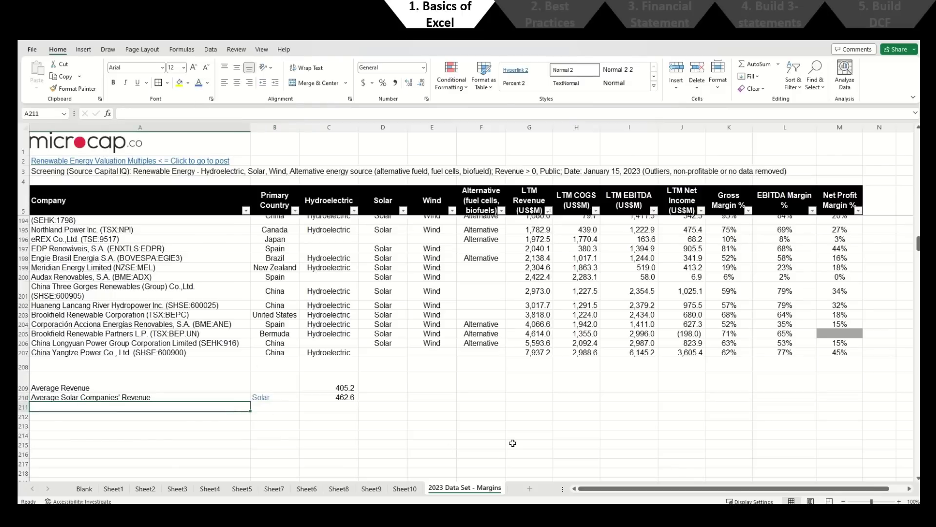
Step: Enter the label "Average Solar Companies with Revenue Below $200M" in A212
scroll(507, 436, "down", 2)
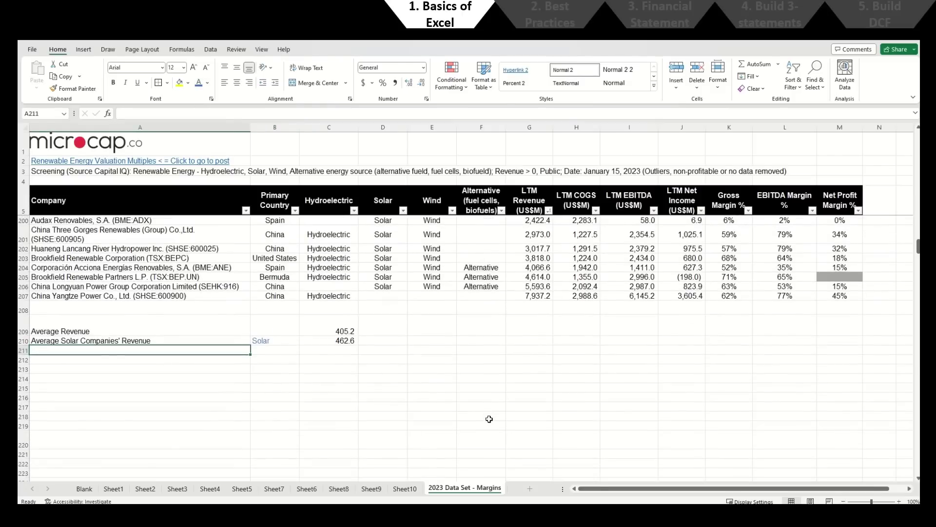
key("Down")
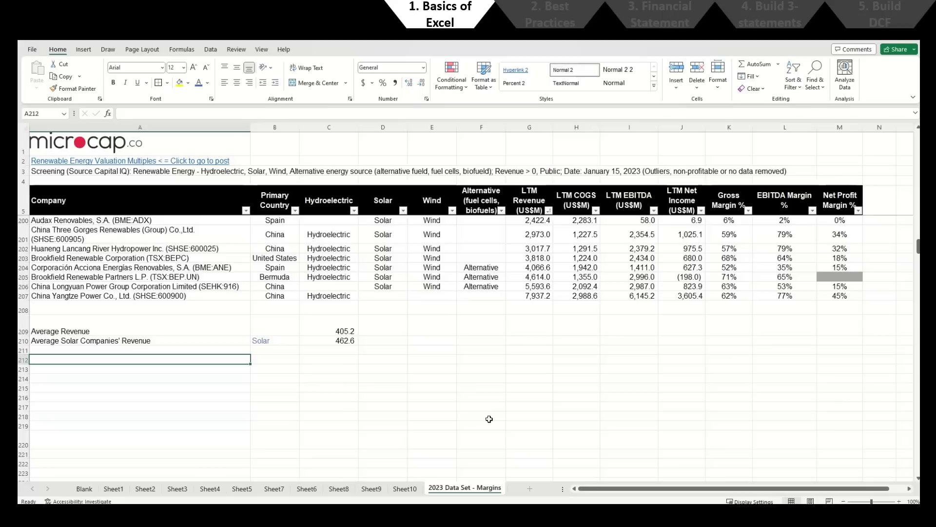
type("Ave")
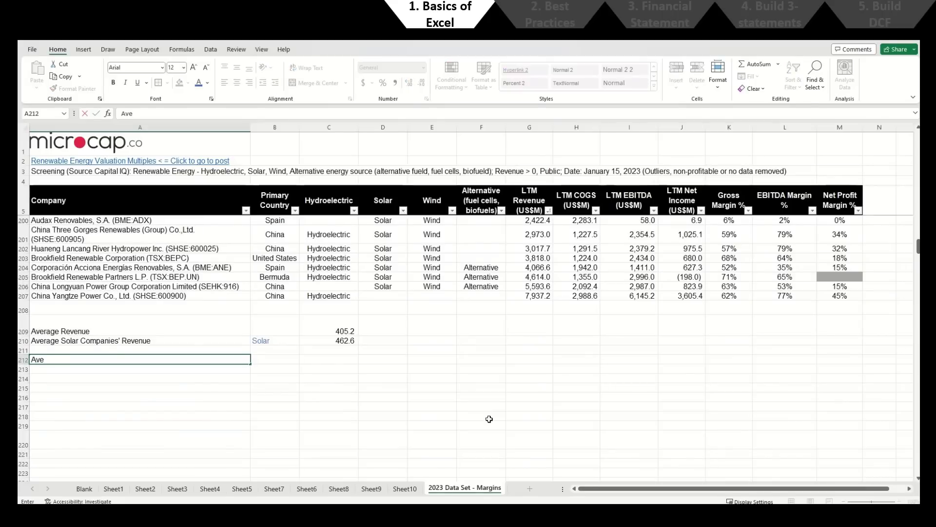
type("rage Solar ")
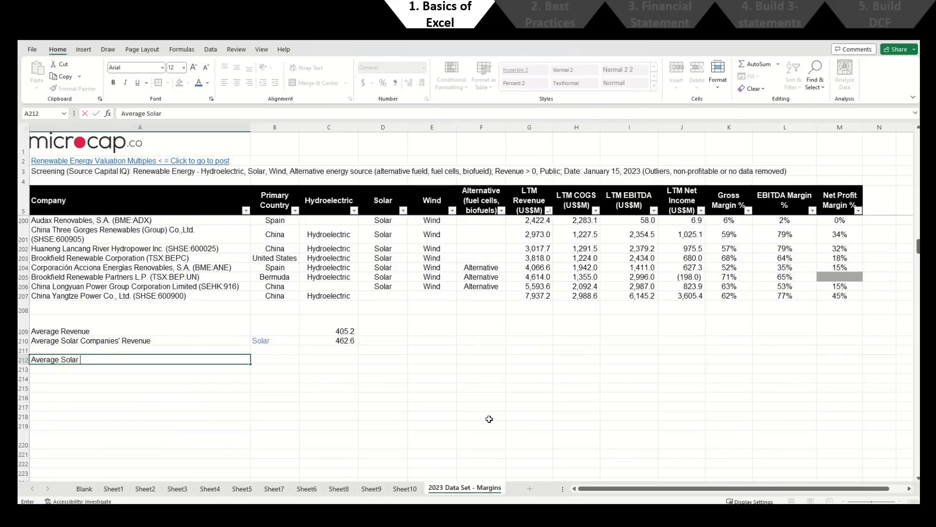
type("Companies with Reven")
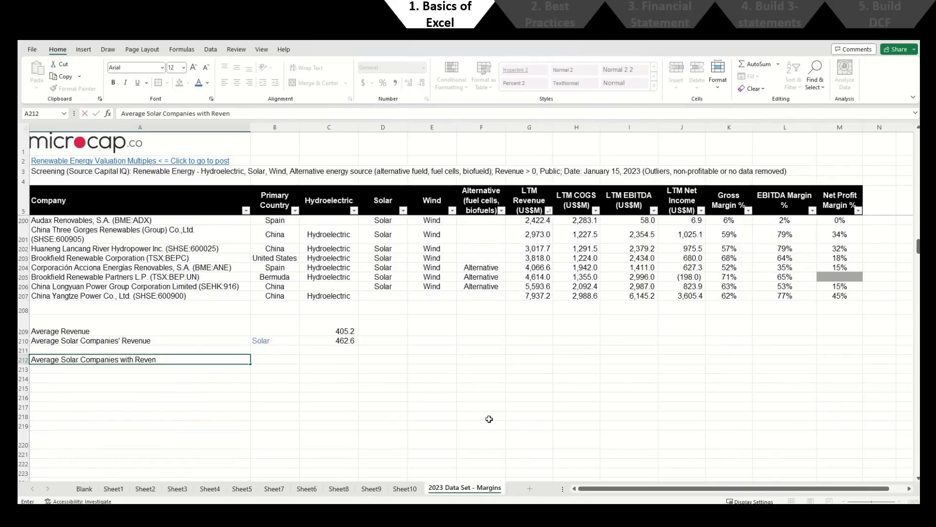
type("ue Below $200M")
key("Return")
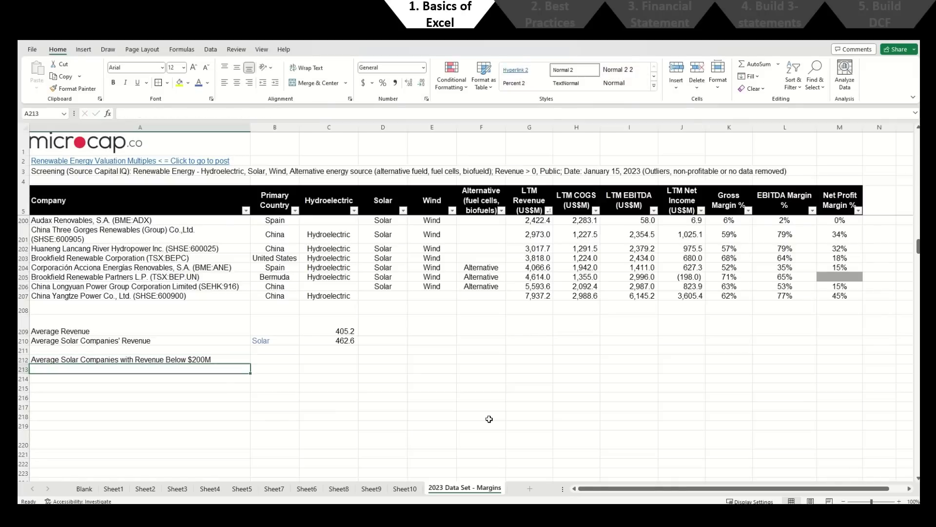
key("Up")
key("Right")
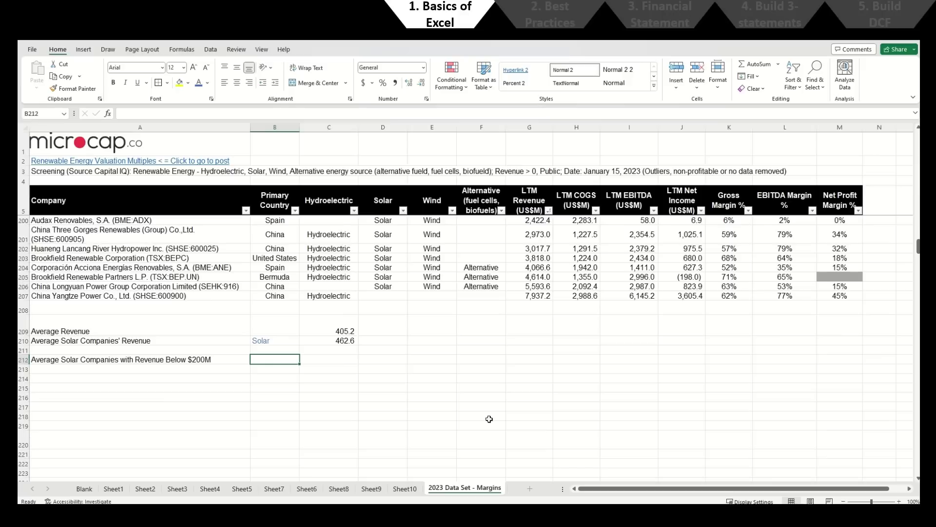
key("Right")
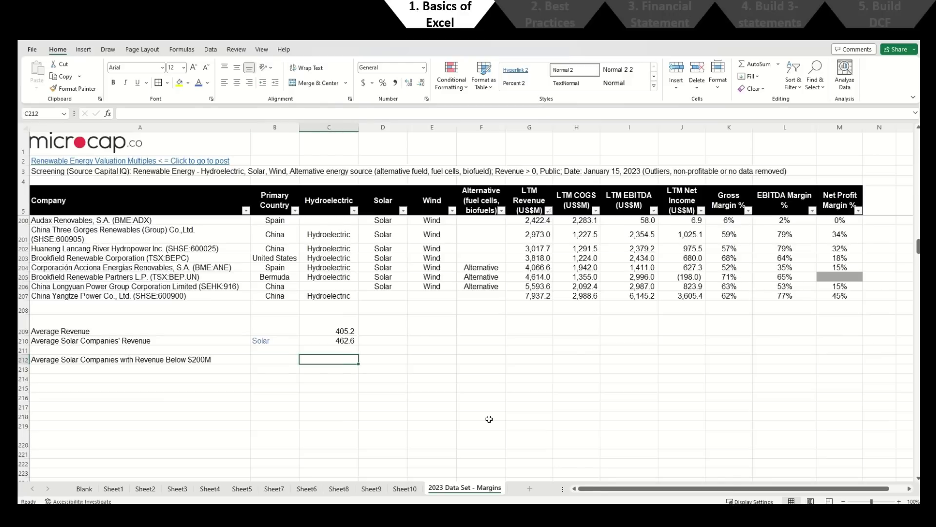
type("=average")
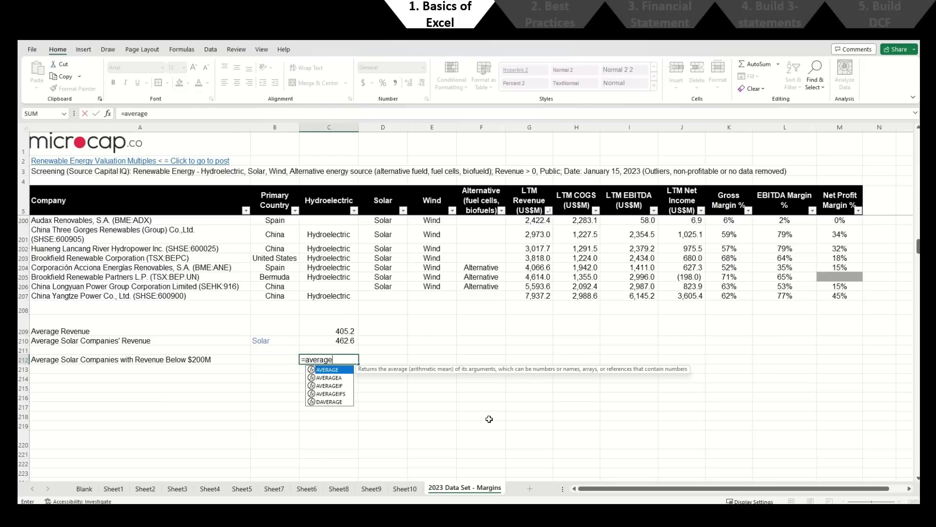
type("ifs(")
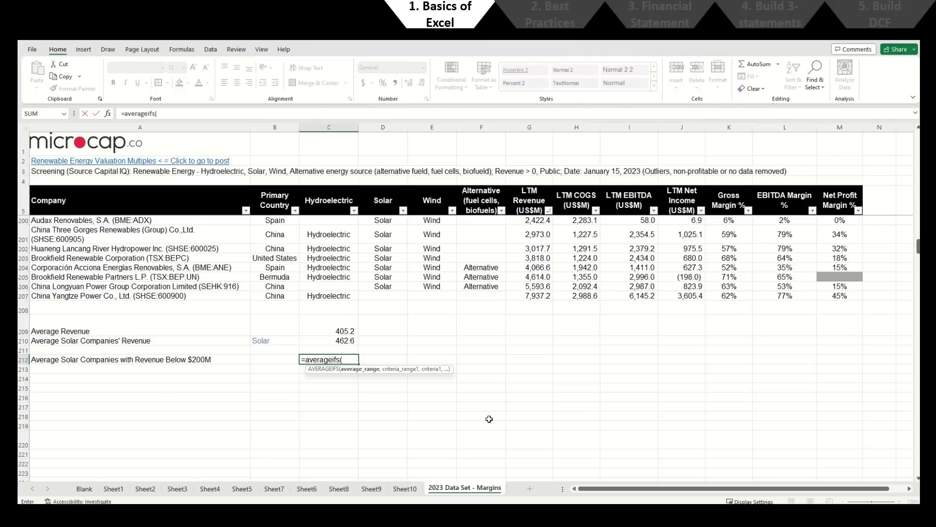
key("Escape")
Step: Copy the Solar criteria from B210 to B212
key("Left")
key("Up")
key("Up")
key("ctrl+c")
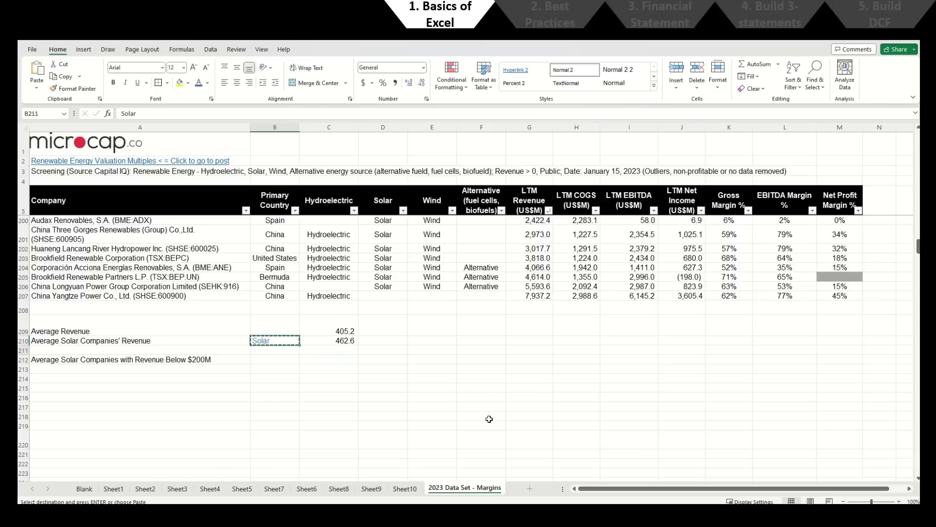
key("Down")
key("Down")
key("Return")
Step: Copy B212 to B213 to carry over its blue font, and replace the content with the revenue limit 200
key("ctrl+c")
key("Down")
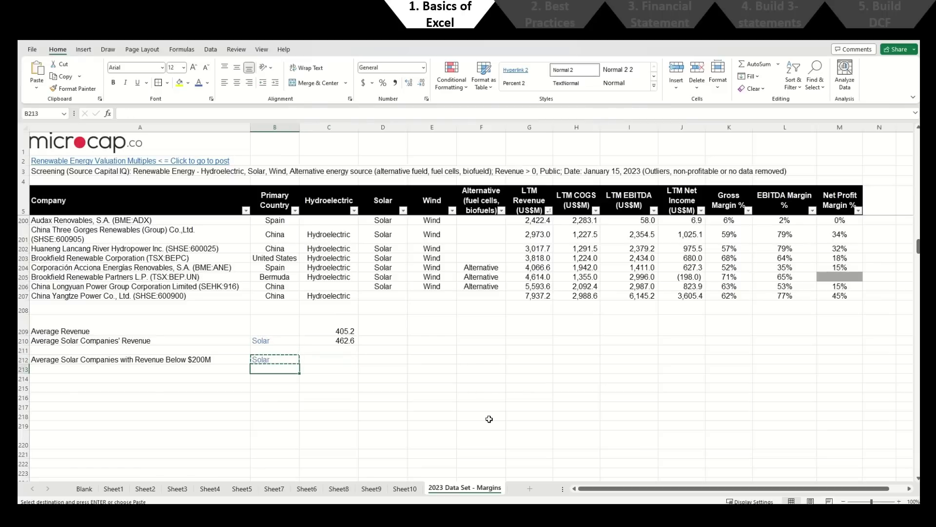
key("Return")
type("2")
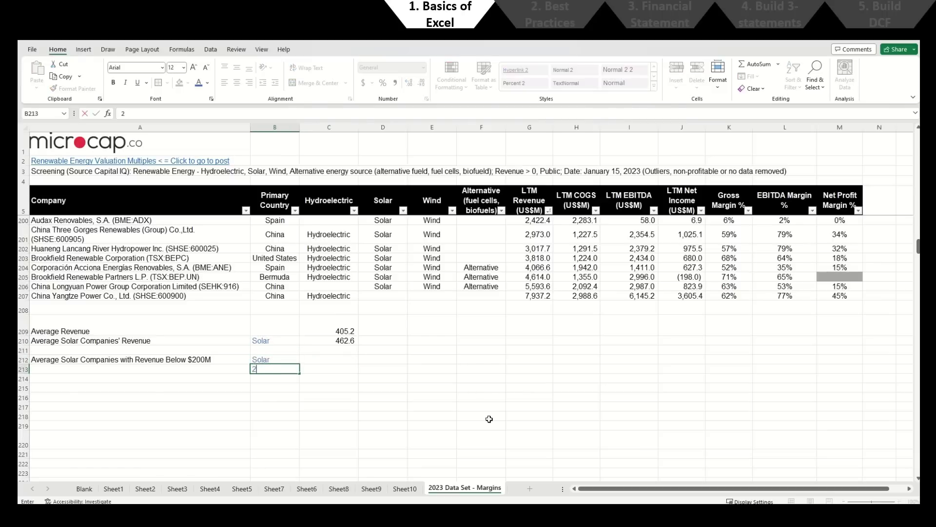
type("00")
key("Return")
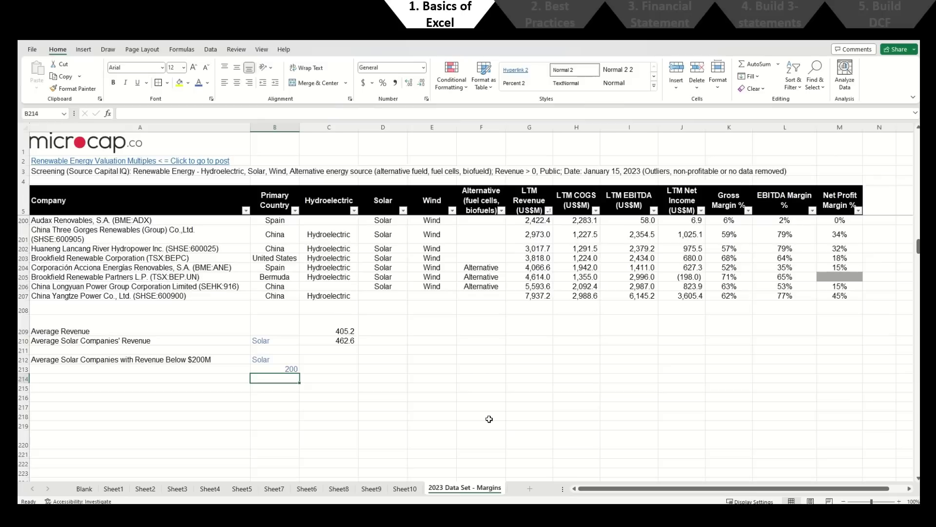
Step: Centre the criteria cells B210:B213 horizontally
left_click(612, 295)
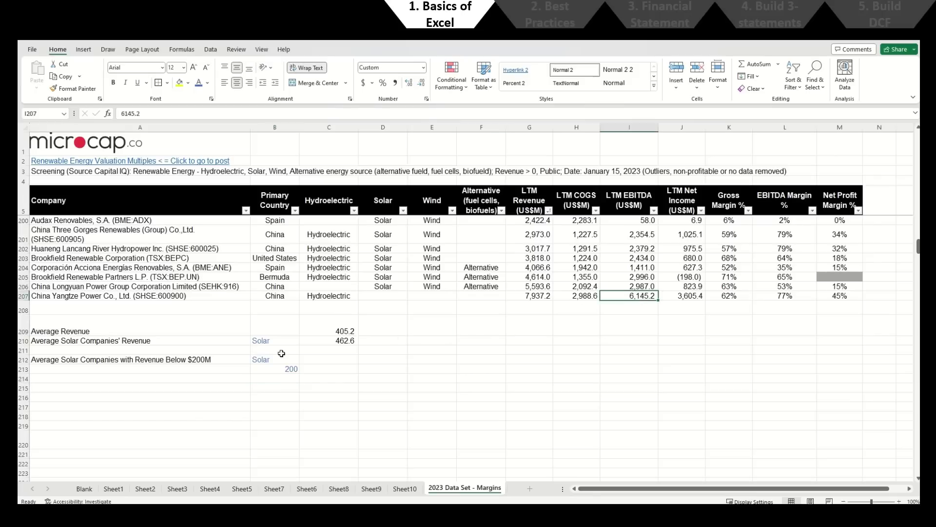
left_click(291, 368)
key("alt+h")
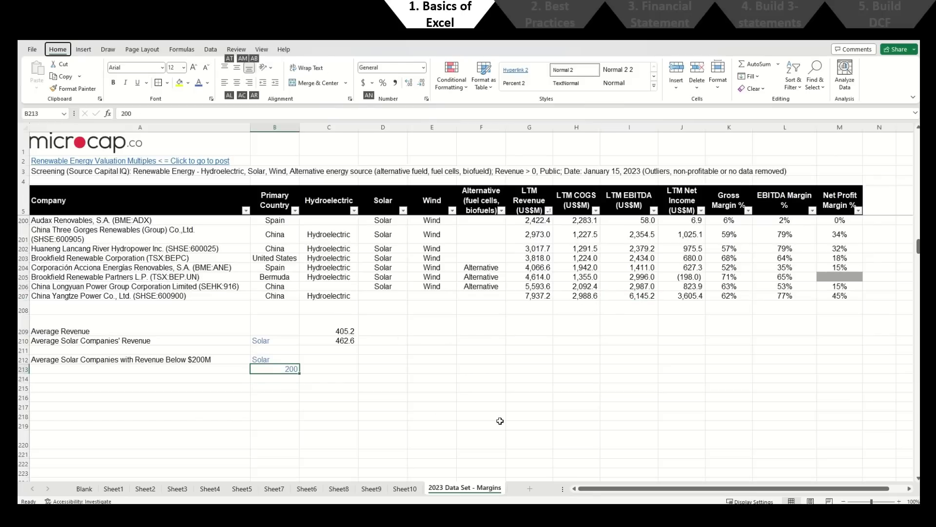
key("a")
key("c")
key("shift+Up")
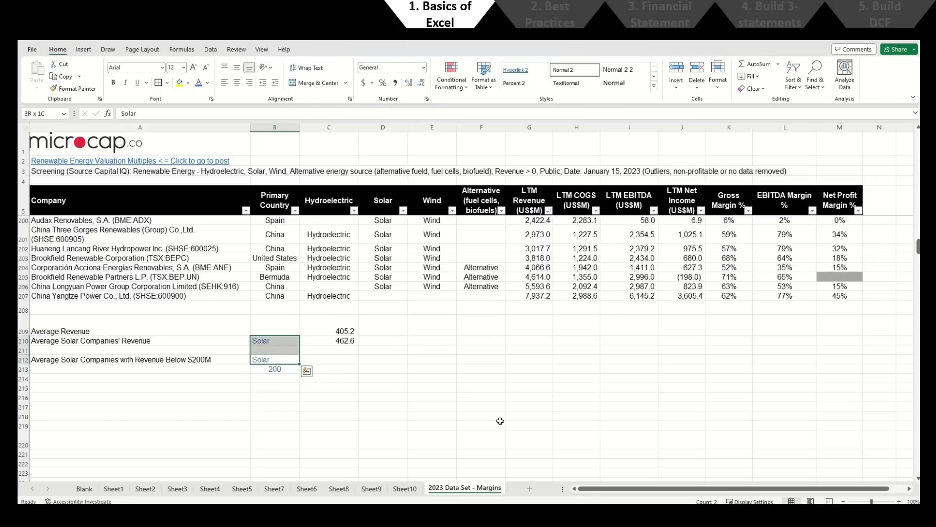
key("alt+h")
key("a")
key("c")
Step: Enter the label "Criteria - Revenue ($M)" in A213 and increase its indent by one level
key("Down")
key("Left")
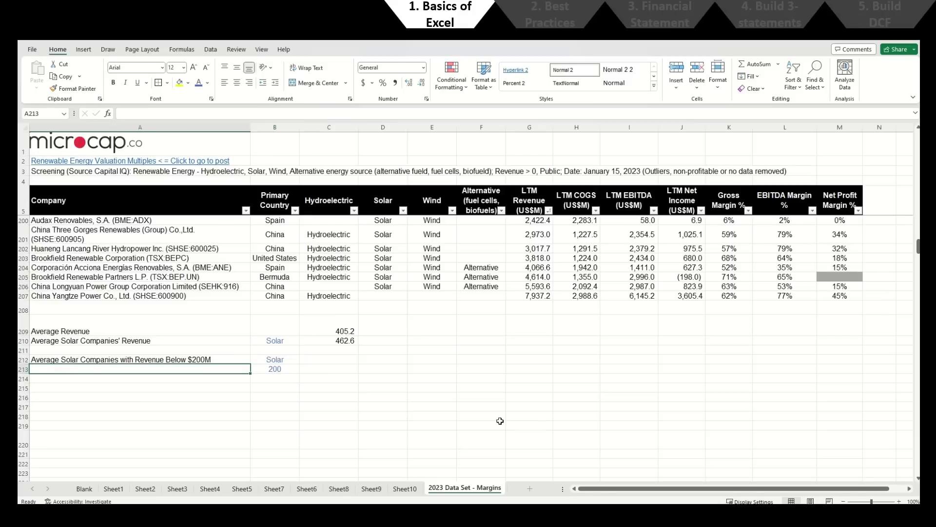
type("Criteria ")
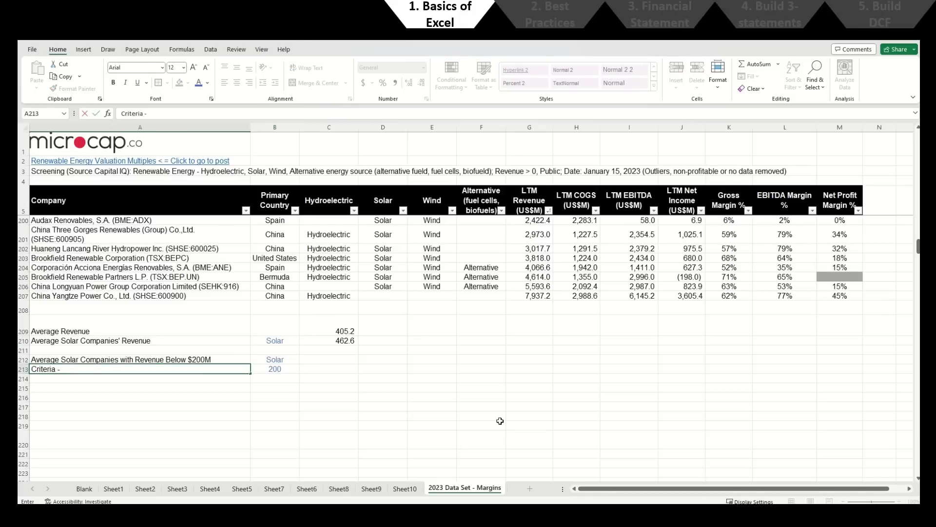
type("- Revenue ($M)")
key("Return")
key("Up")
key("alt+h")
key("6")
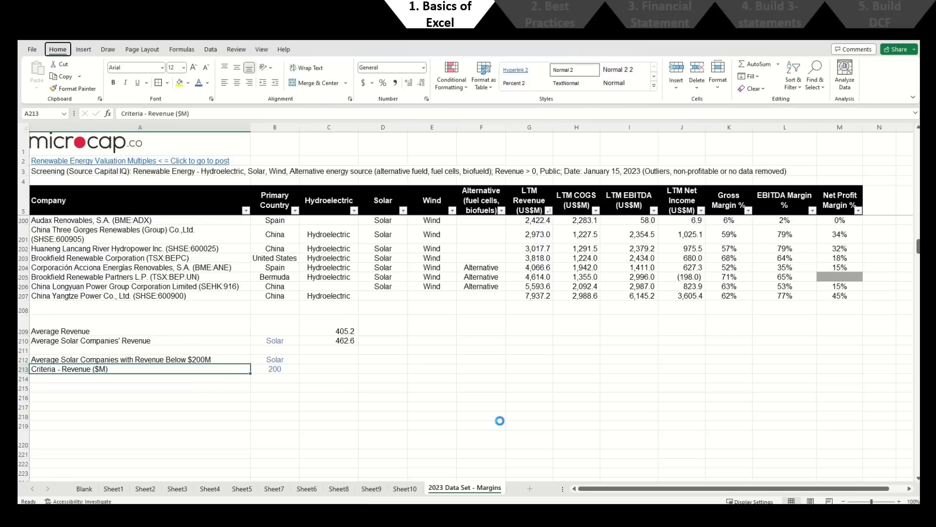
Step: Start an AVERAGEIFS formula in C212 with the LTM Revenue cells G6:G207 as the average range
key("Right")
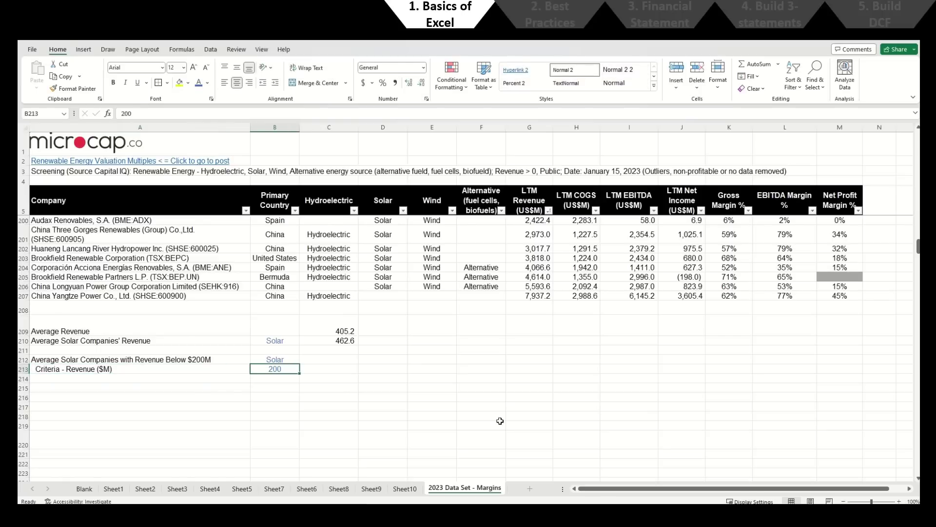
key("Right")
key("Up")
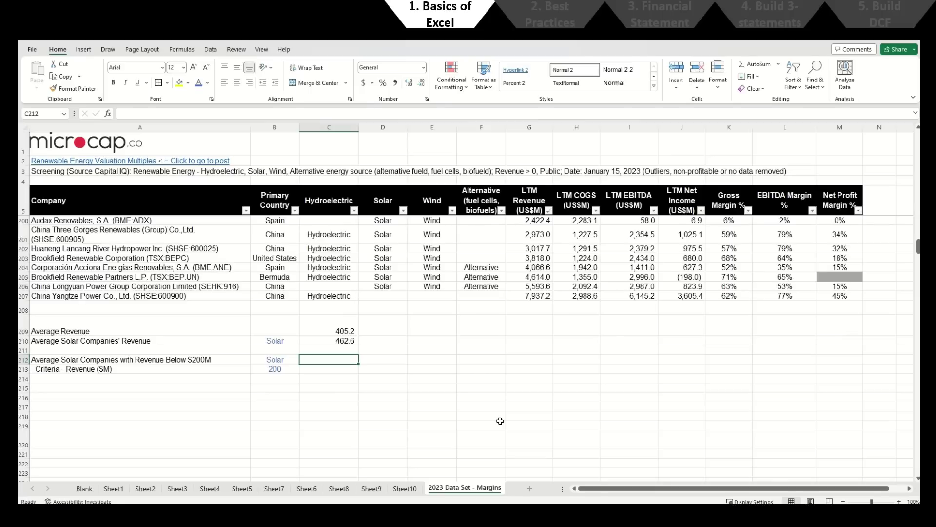
key("Left")
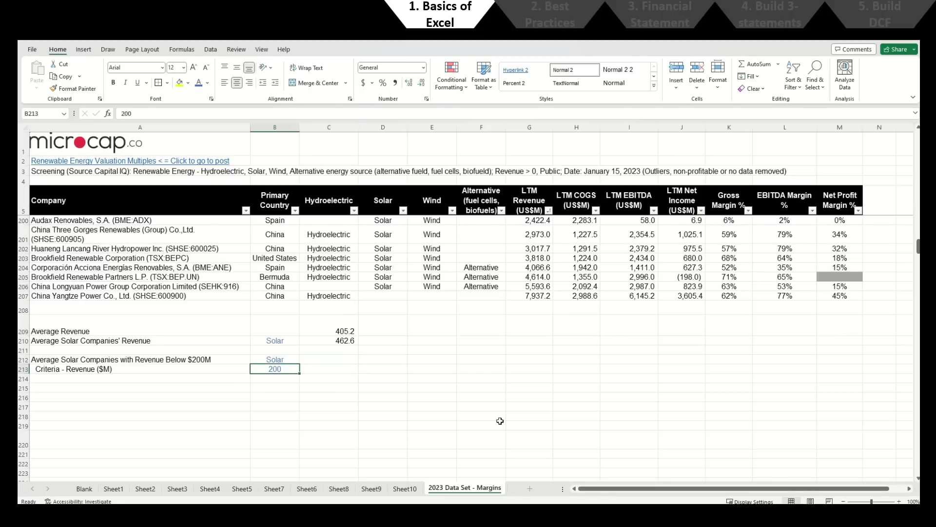
key("Right")
type("=")
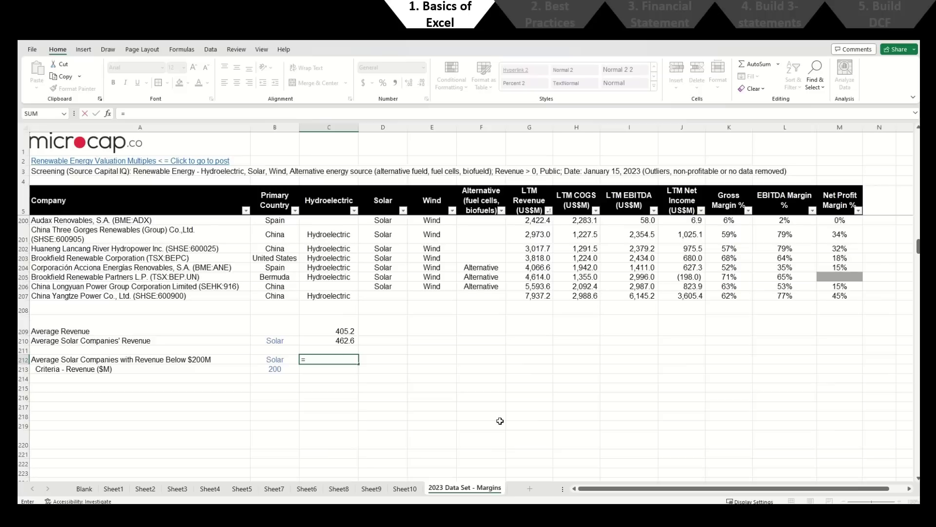
type("averageifs(")
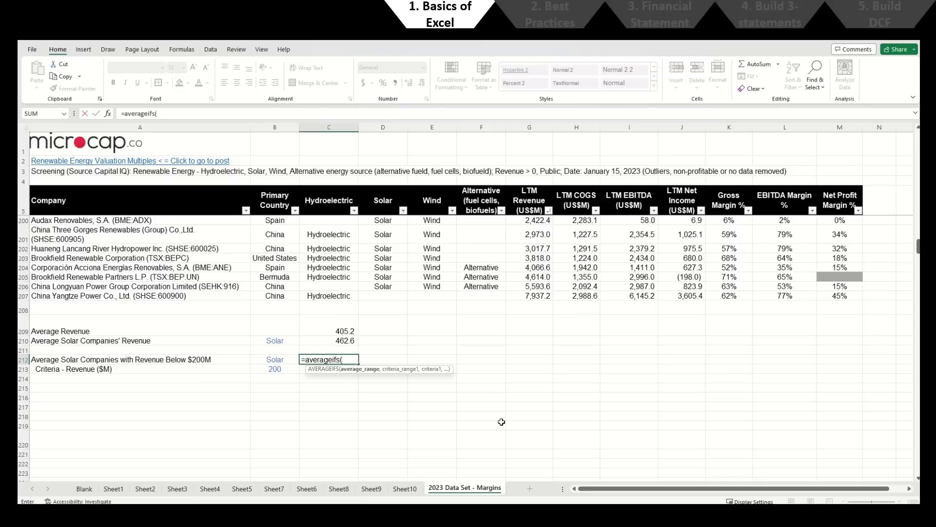
left_click(532, 296)
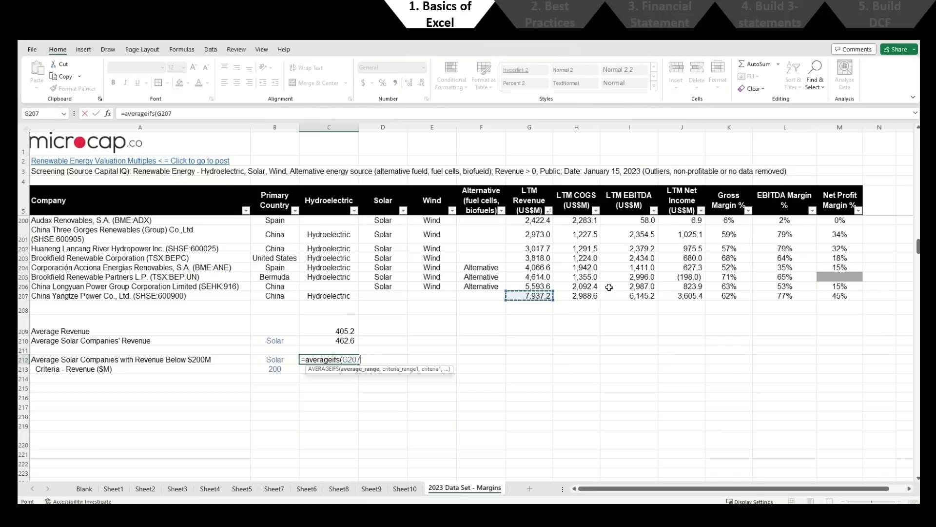
key("ctrl+shift+Up")
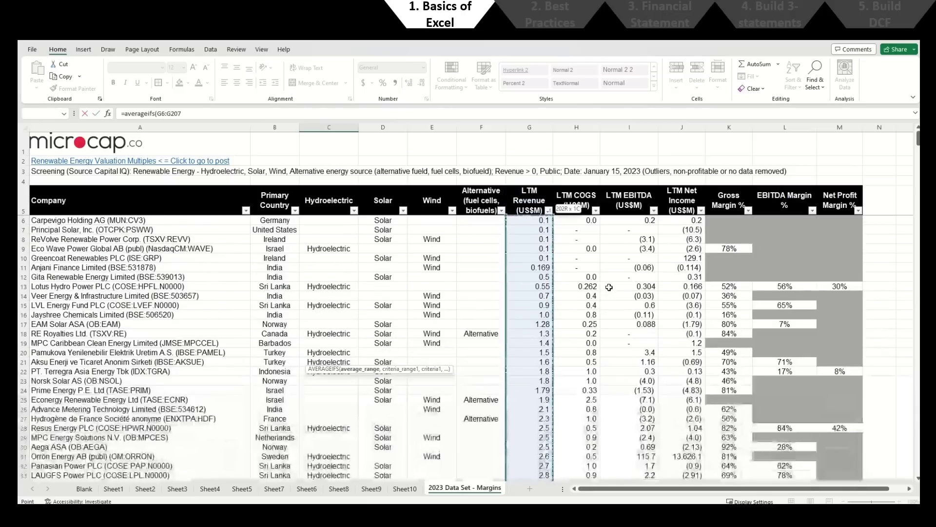
type(",")
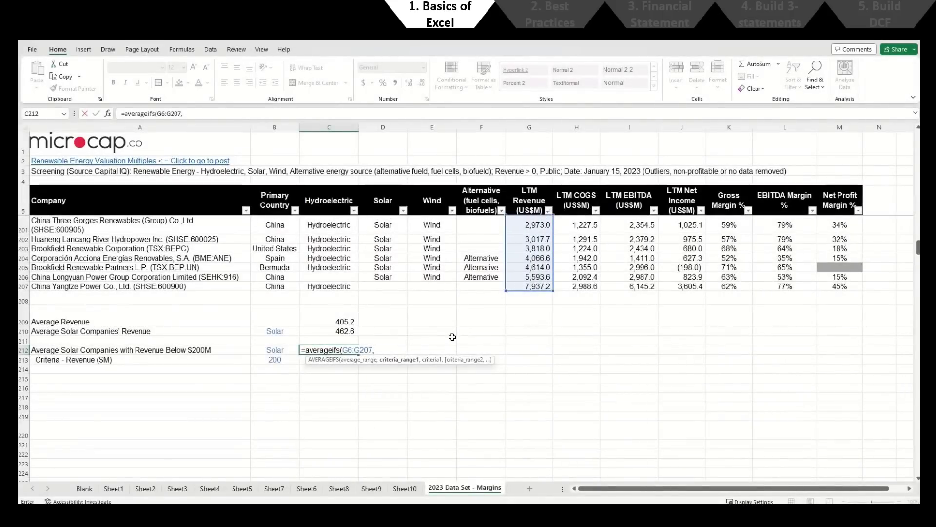
Step: Add the Solar column D6:D207 as the formula's first criteria range, with B212 as its criteria
left_click(390, 205)
key("Down")
key("ctrl+shift+Down")
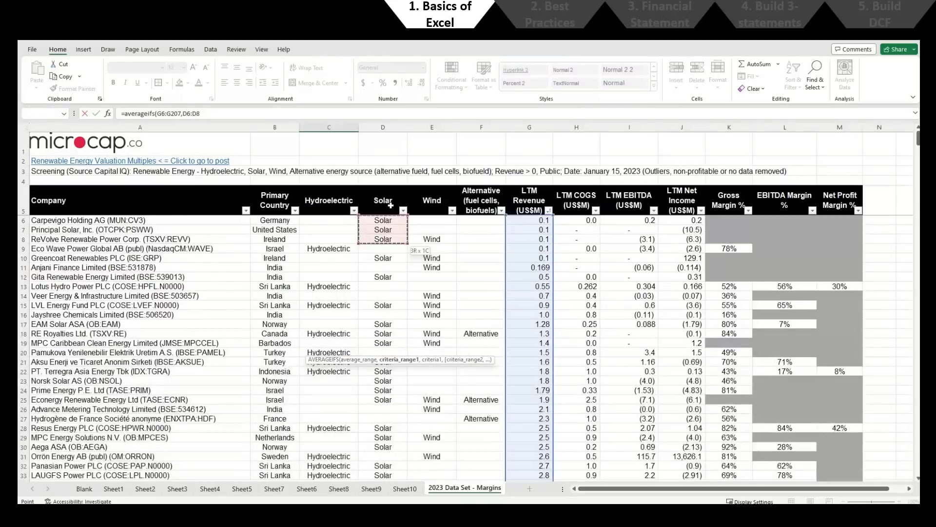
scroll(394, 334, "down", 20)
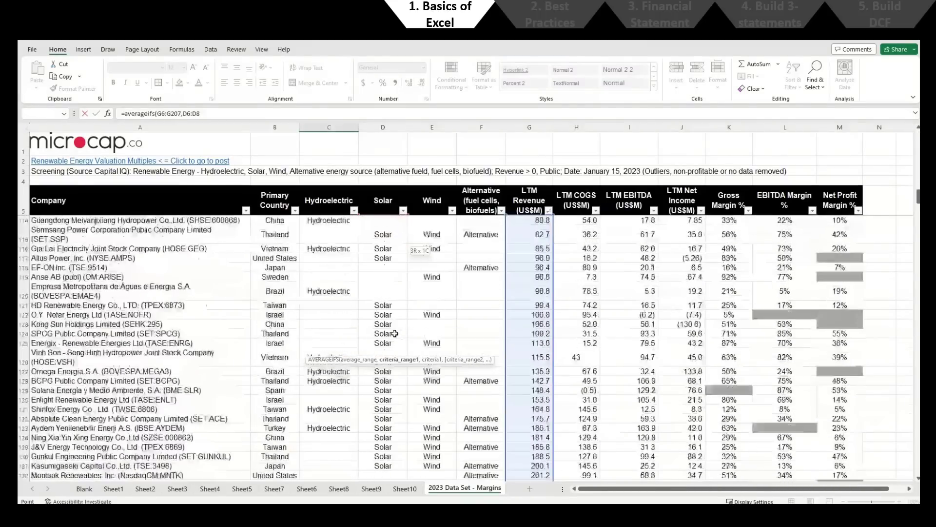
scroll(394, 333, "down", 20)
left_click_drag(395, 333, 393, 344)
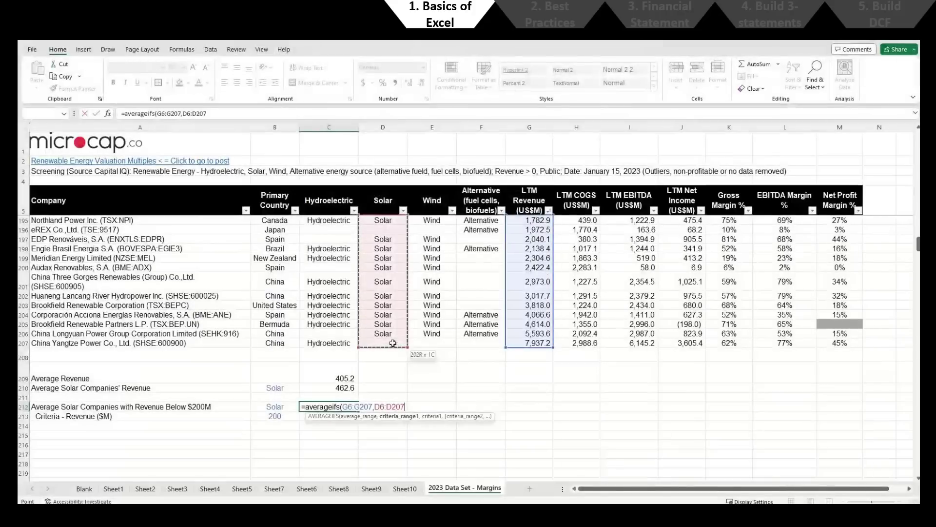
type(",")
left_click(275, 406)
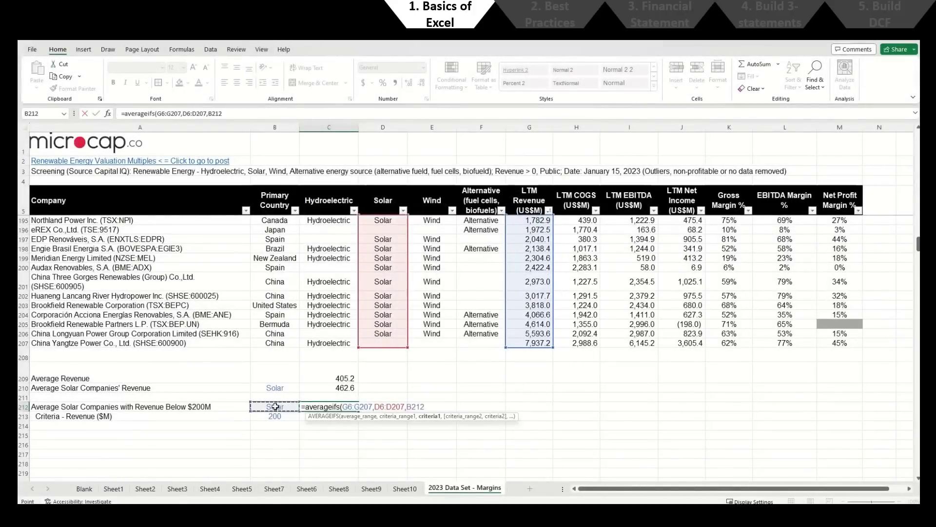
type(",")
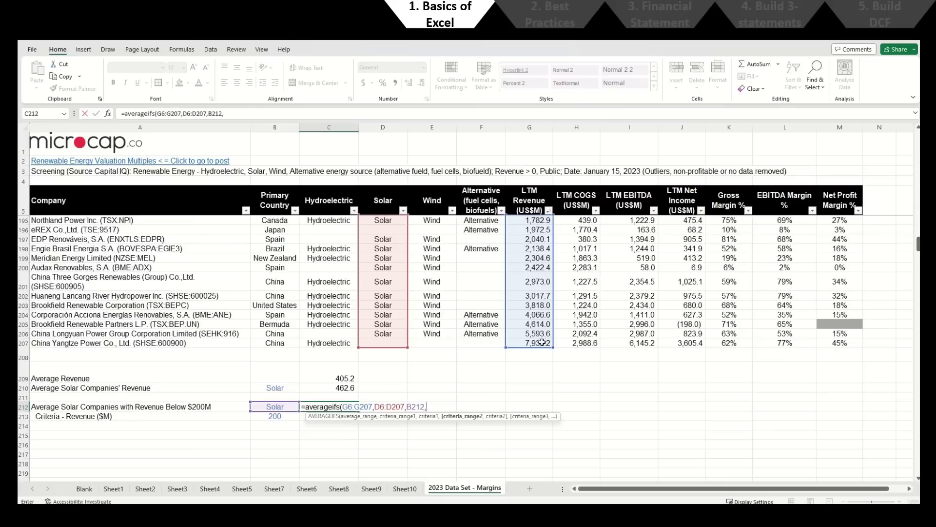
Step: Add the LTM Revenue cells G6:G207 as the AVERAGEIFS formula's second criteria range, with B213 as its criteria
left_click_drag(542, 343, 535, 208)
type(",")
scroll(527, 296, "down", 20)
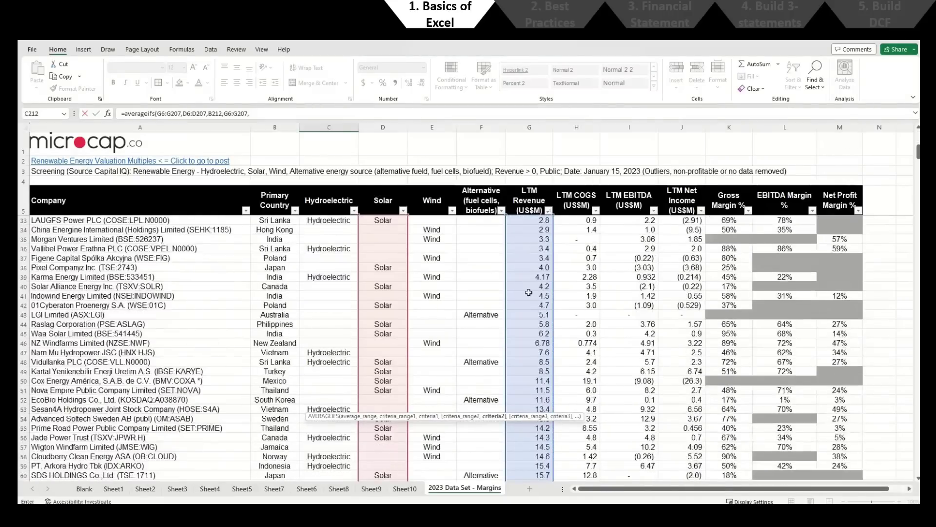
scroll(528, 295, "down", 20)
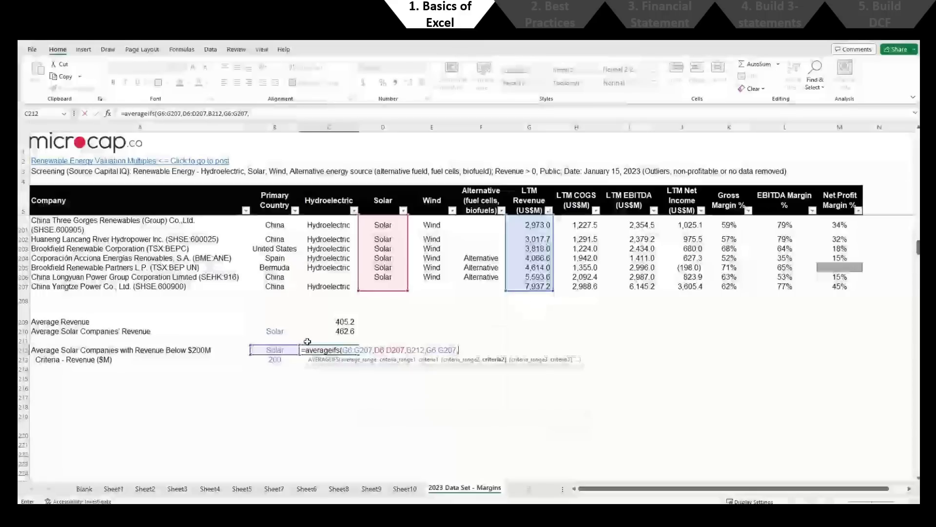
left_click(276, 359)
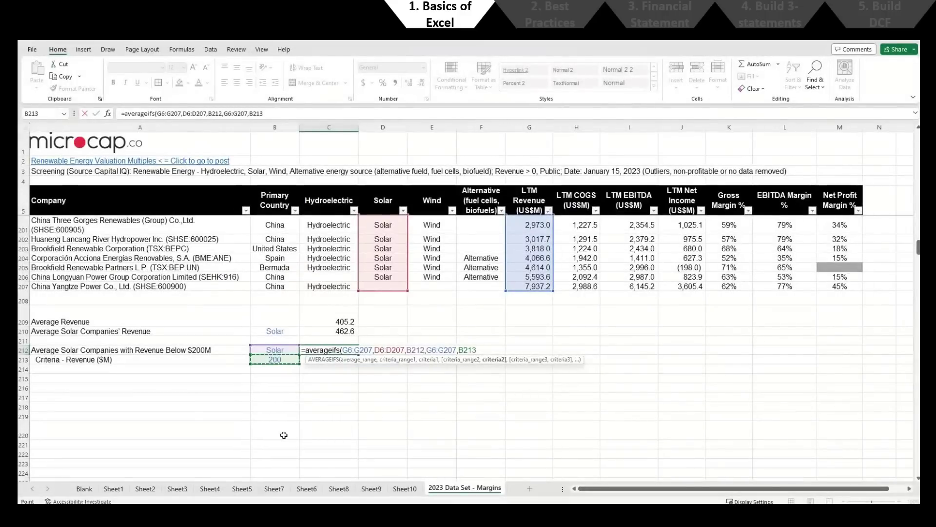
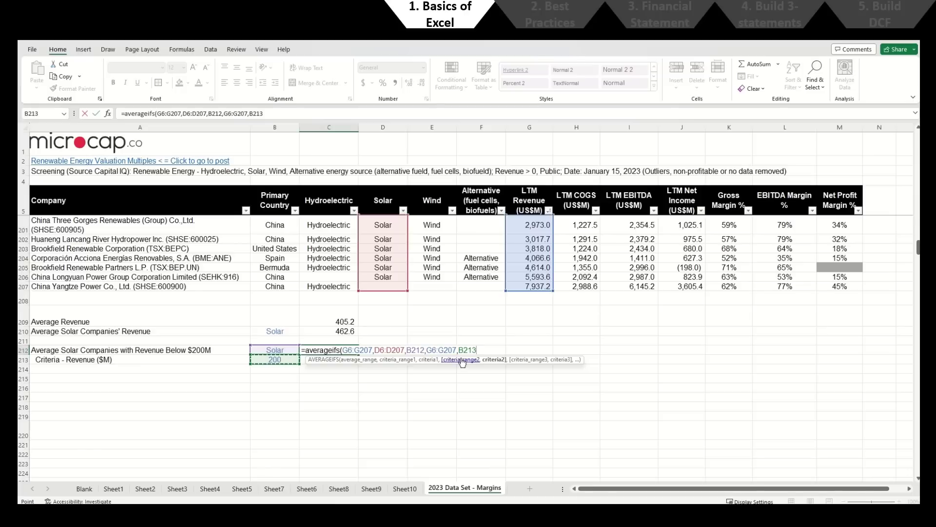
Step: Change the second criteria to "<="&B213 and complete the AVERAGEIFS formula in C212
key("F2")
type("\"<")
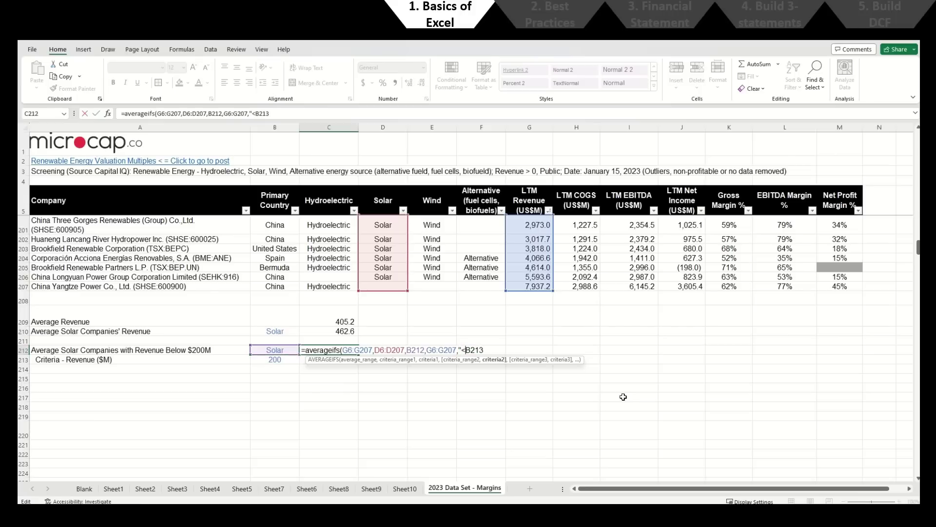
type("=\"")
key("BackSpace")
type("\"")
left_click(497, 348)
key("BackSpace")
type("\"&")
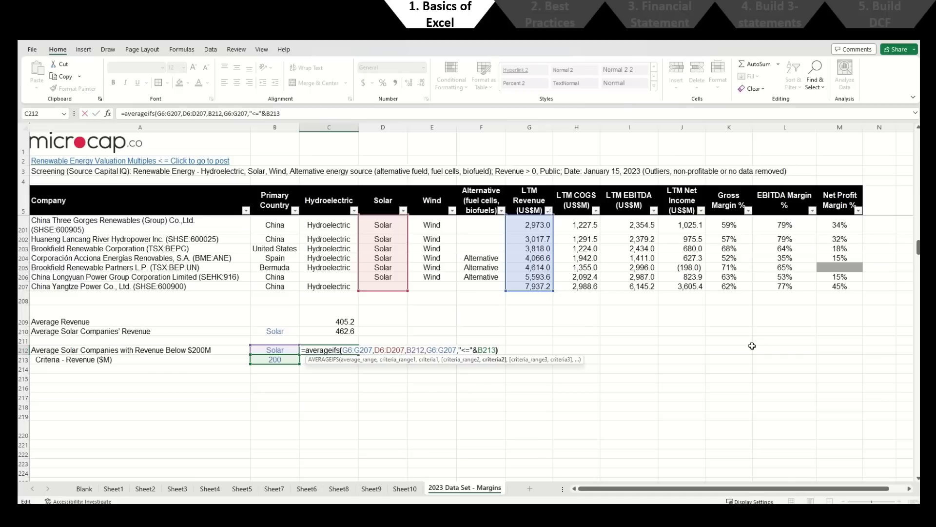
key("Return")
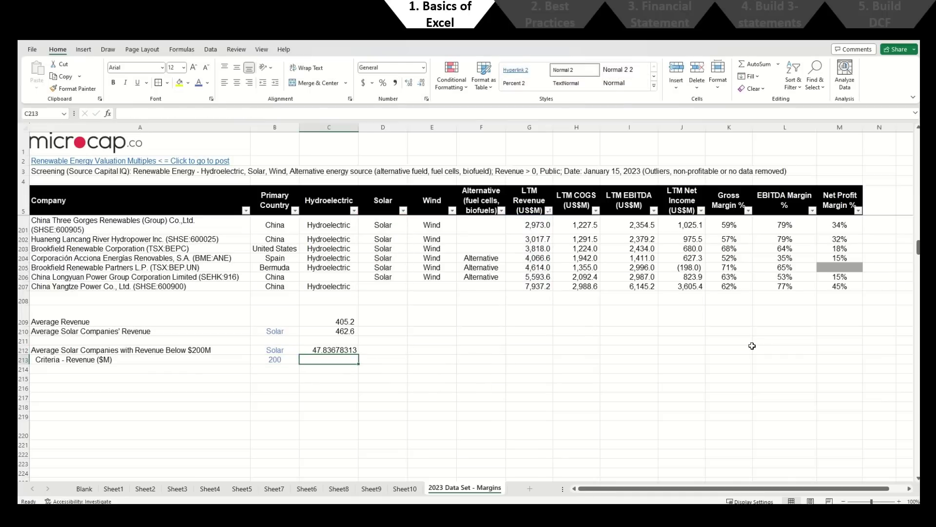
Step: Apply the formatting of C210 to the AVERAGEIFS result in C212
key("Up")
key("Up")
key("Up")
key("ctrl+c")
key("Down")
key("Down")
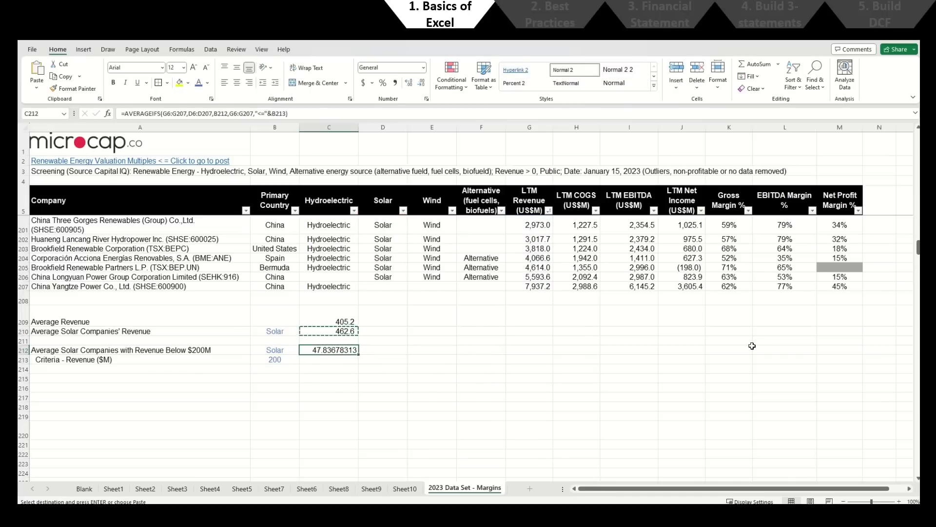
key("ctrl+alt+v")
key("t")
key("Return")
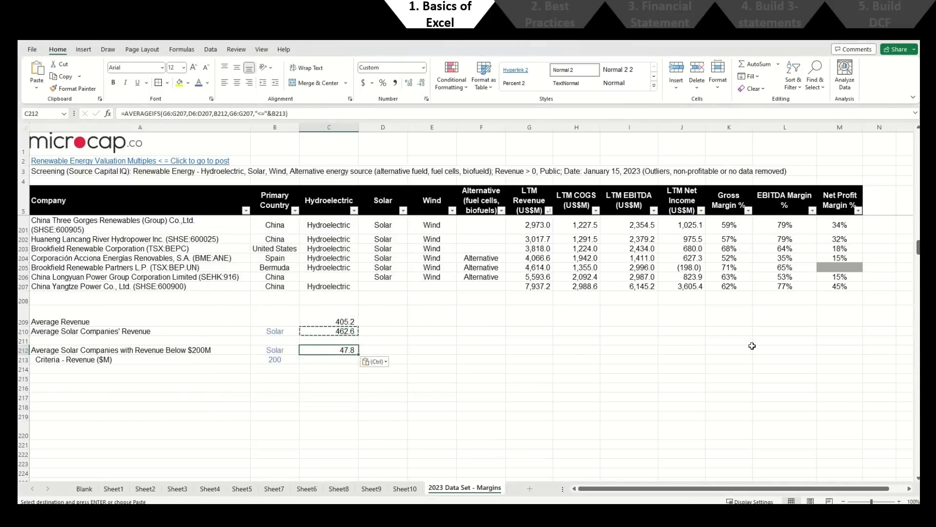
Step: Review the criteria arguments of the AVERAGEIFS formula in C212, focusing on the revenue threshold condition
key("F2")
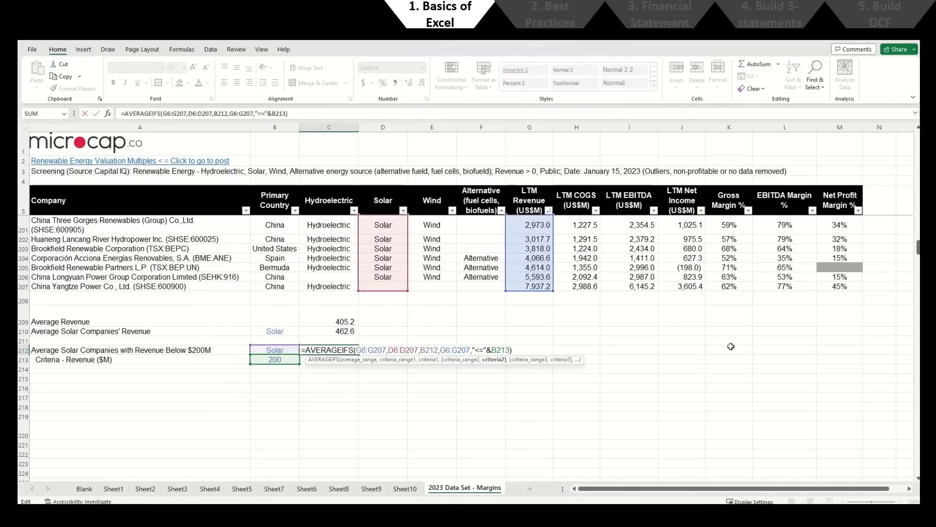
key("Left")
key("shift+Left")
key("shift+Left")
key("shift+Left")
key("shift+Left")
key("shift+Left")
key("shift+Left")
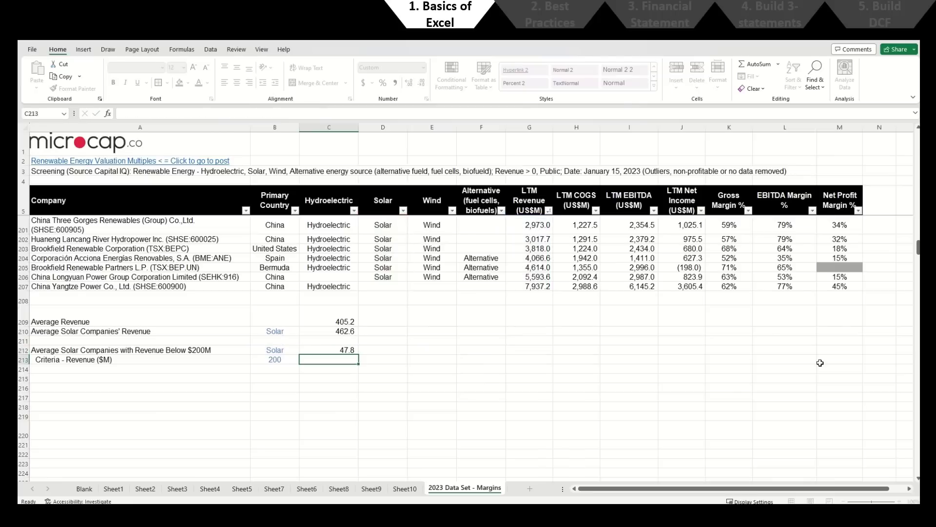
key("Return")
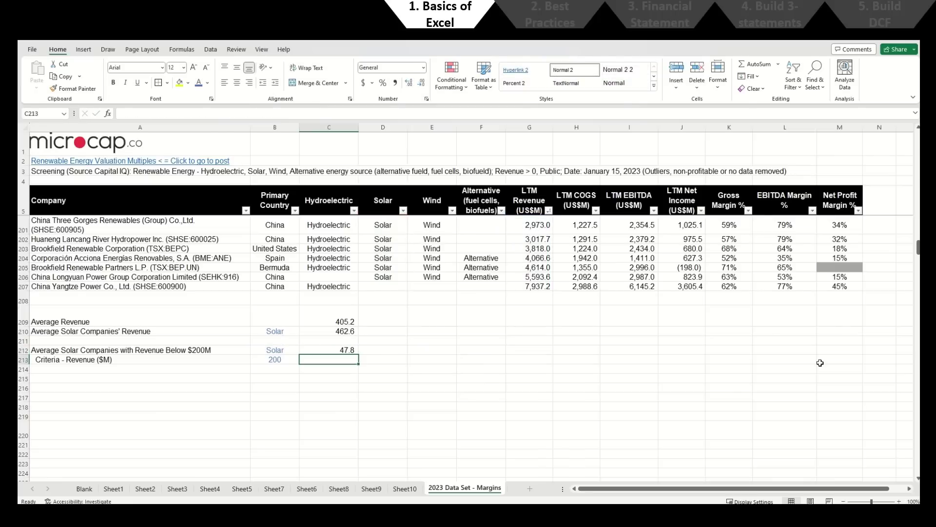
key("Up")
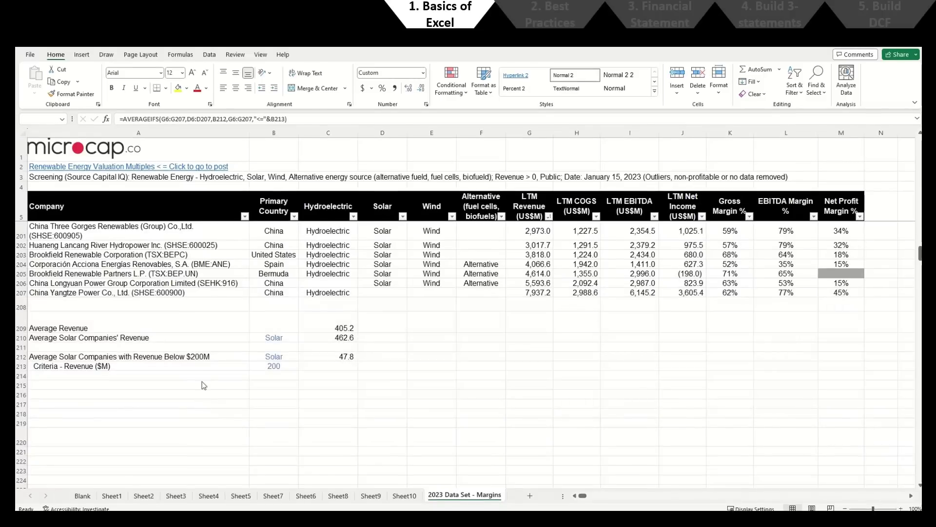
left_click(204, 385)
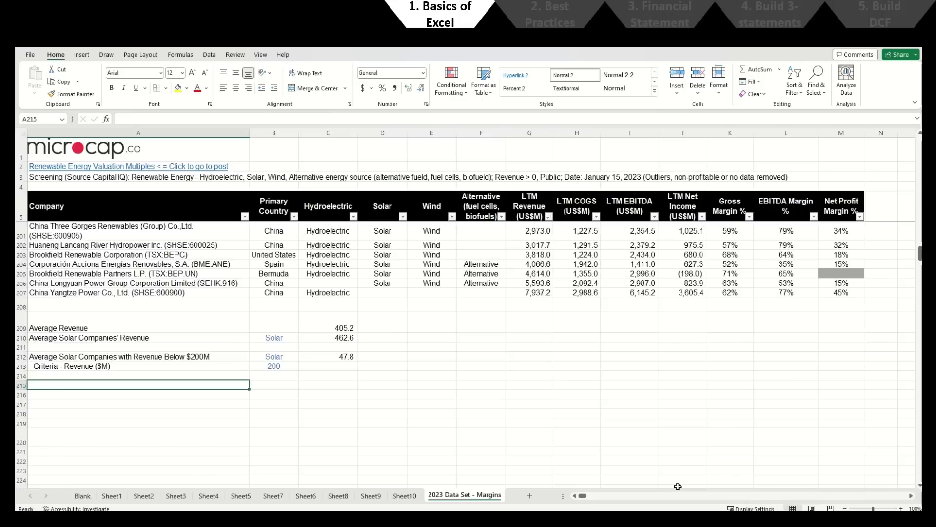
key("Right")
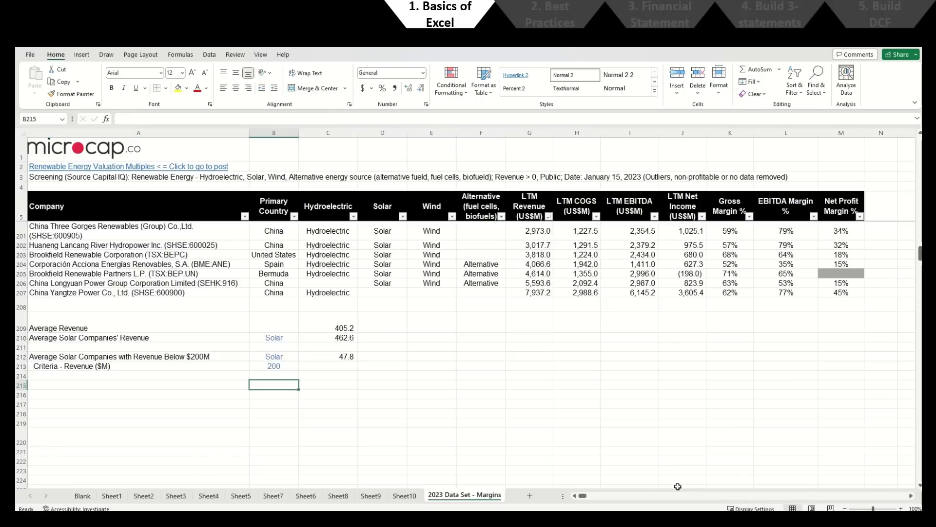
key("Right")
type("=count(")
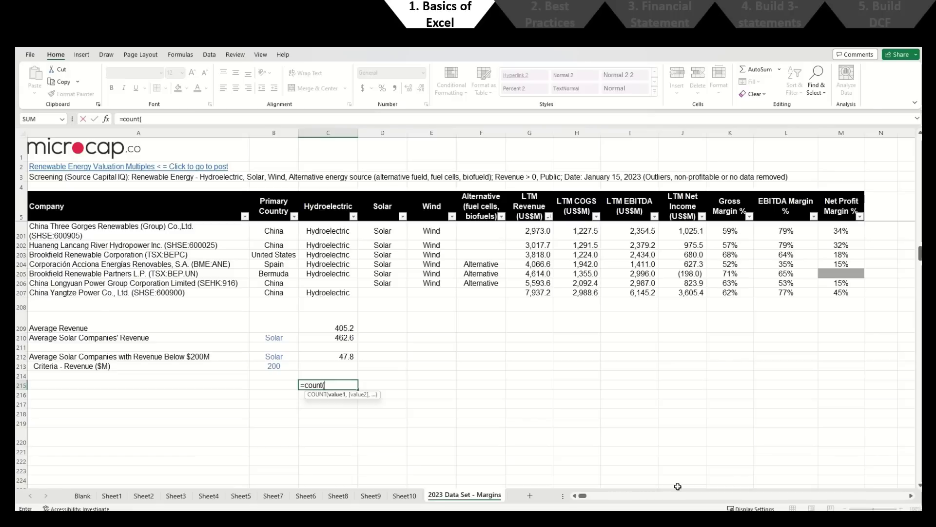
key("BackSpace")
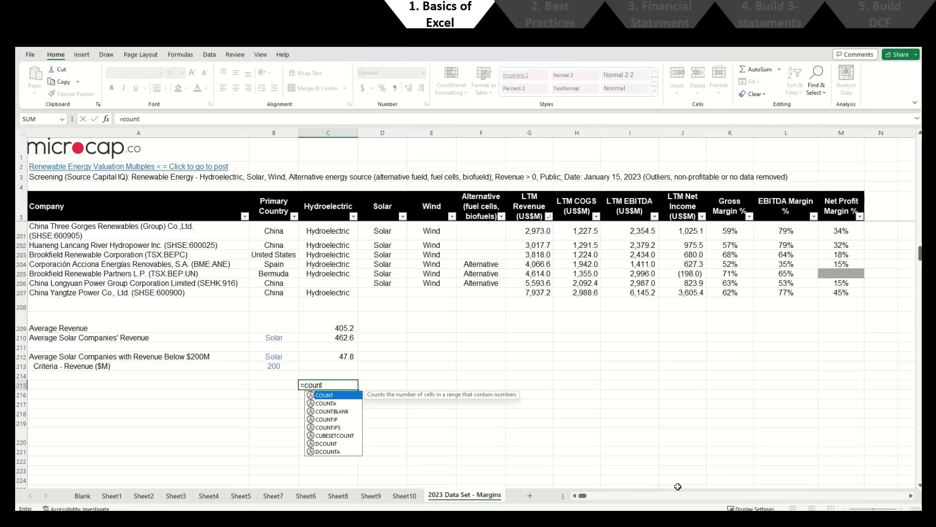
key("Escape")
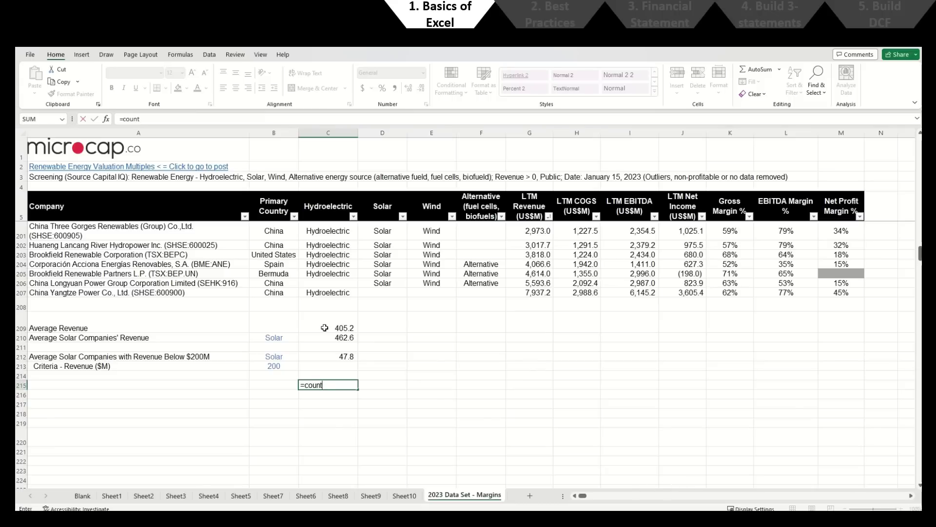
scroll(325, 328, "up", 5)
scroll(325, 328, "up", 2)
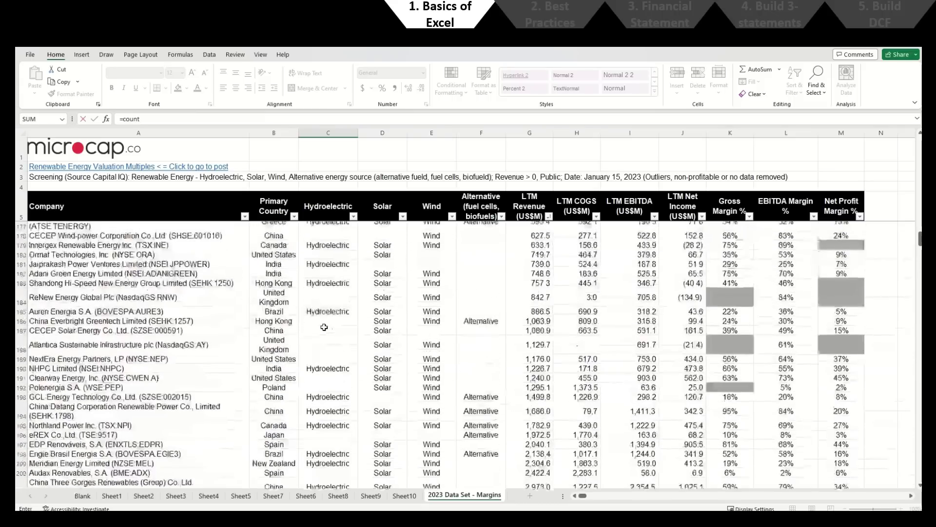
scroll(325, 328, "down", 5)
scroll(324, 326, "down", 3)
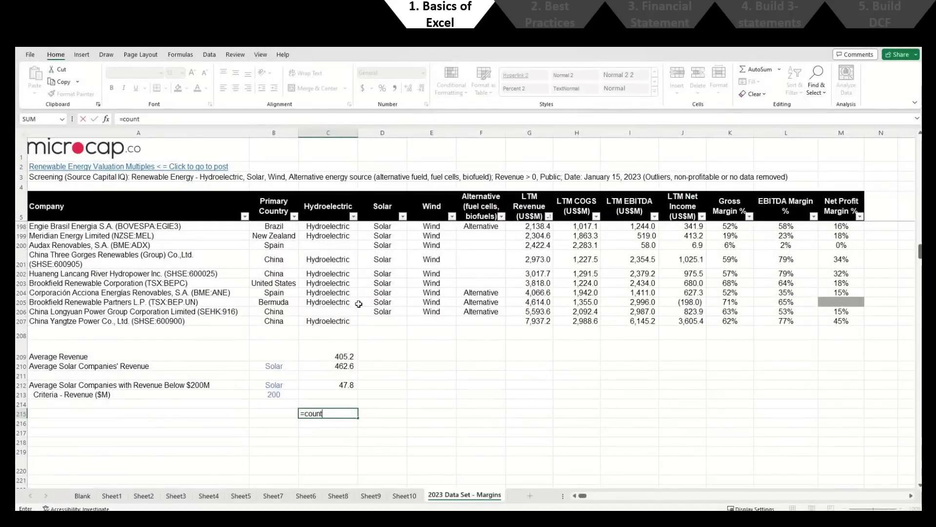
left_click(333, 256)
left_click(336, 412)
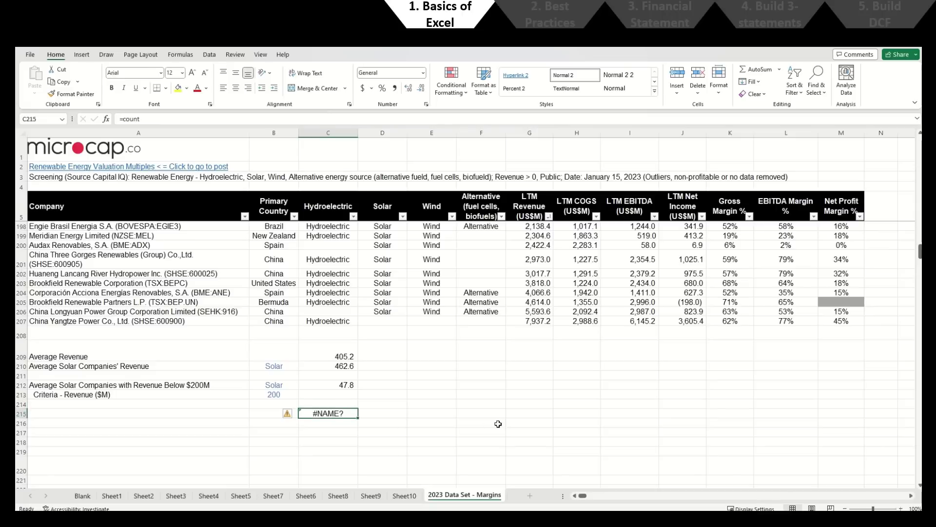
key("Delete")
Step: Count the non-empty Hydroelectric cells C6:C207 with a COUNTA formula in C215
left_click(341, 246)
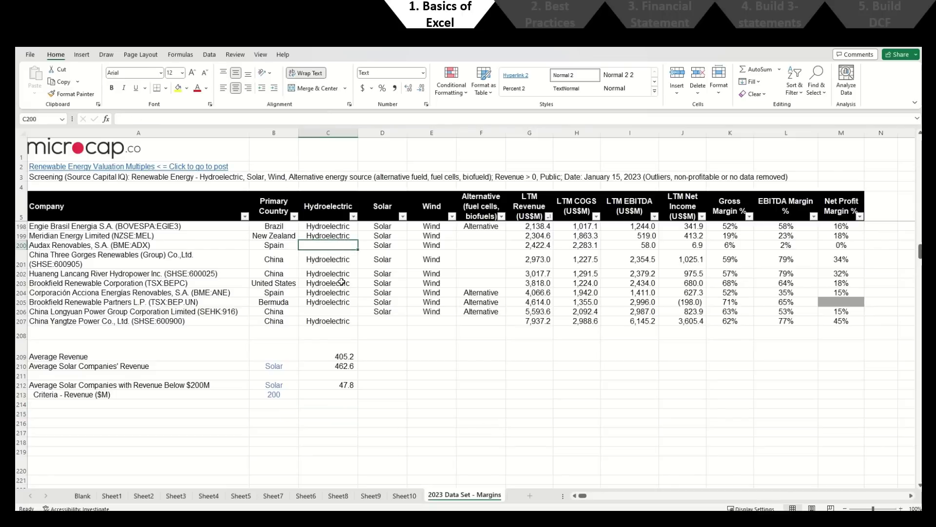
left_click(337, 311)
left_click(329, 414)
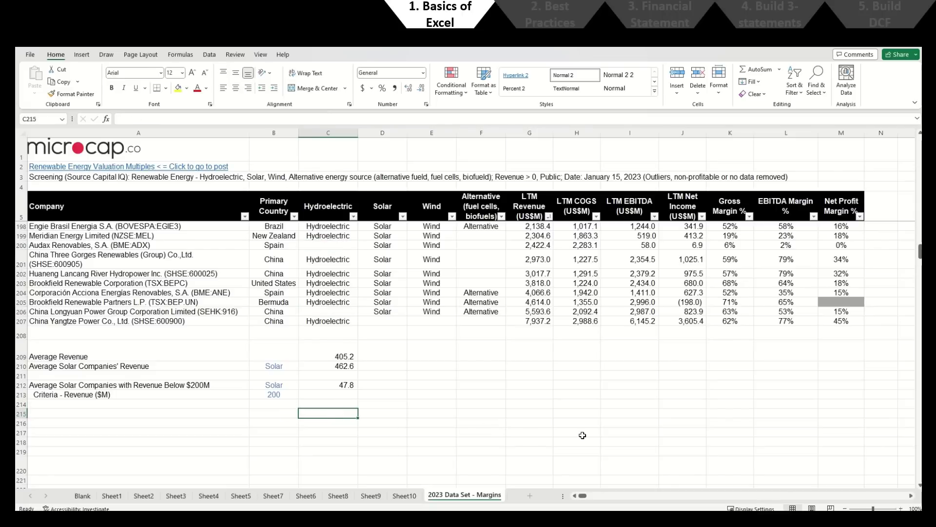
type("=counta")
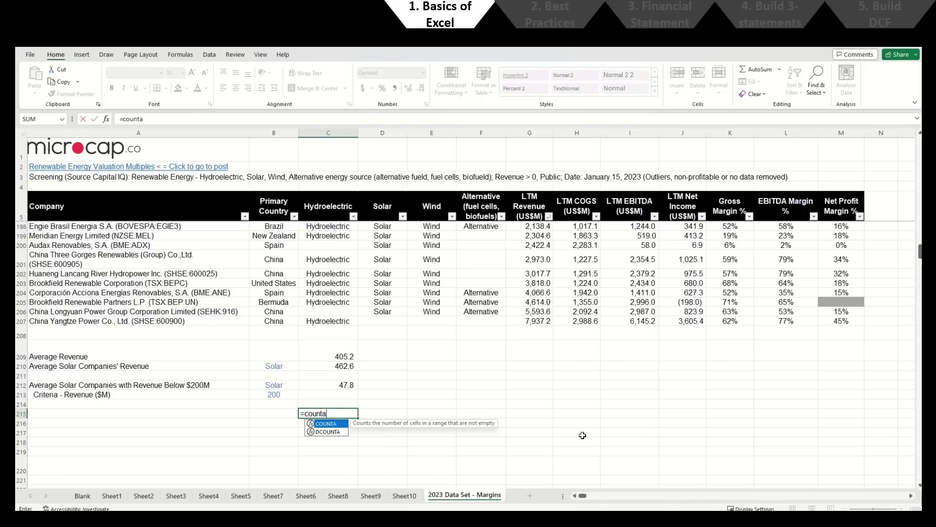
type("(")
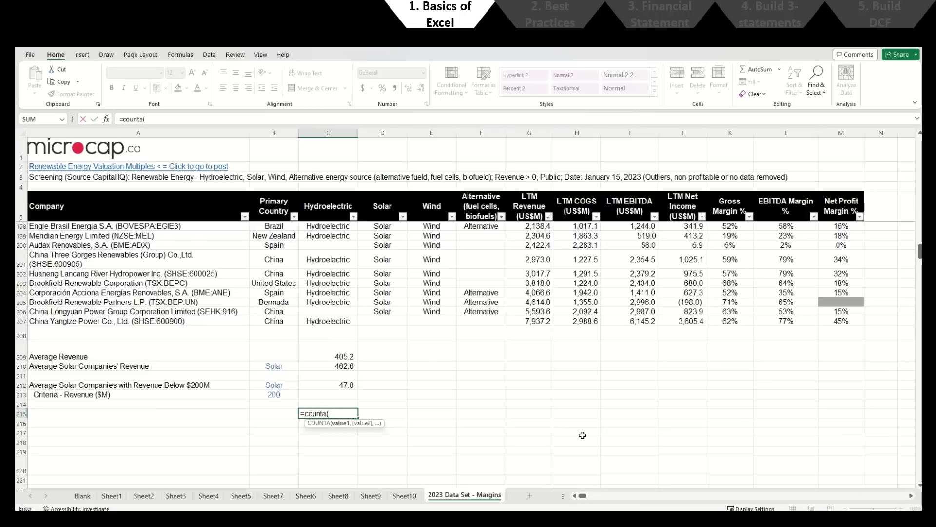
key("Up")
key("Up")
key("Up")
key("Up")
key("Up")
key("Up")
key("Up")
key("Up")
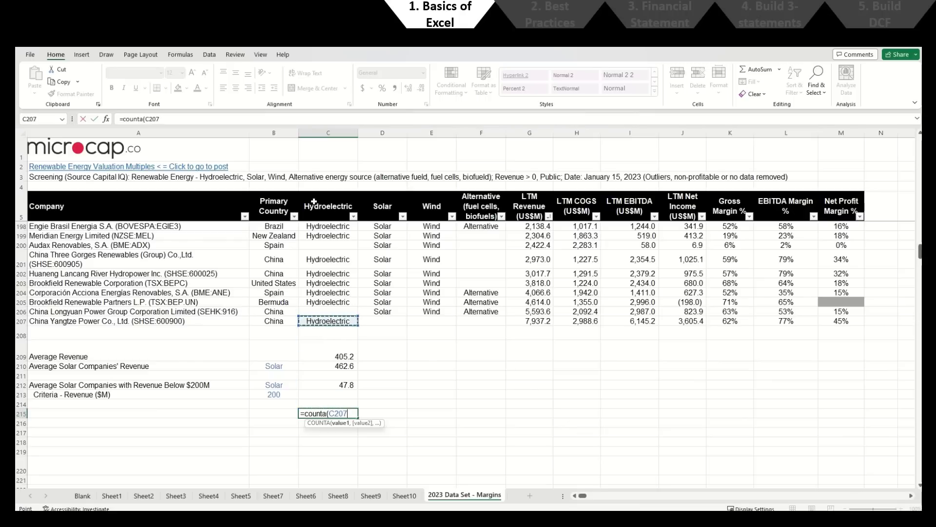
left_click(340, 210, "shift")
key("shift+Down")
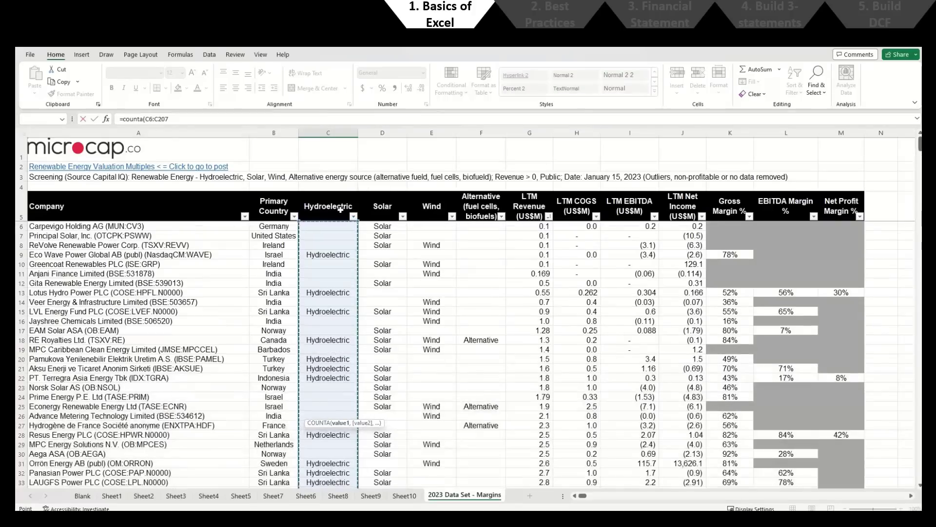
key("Return")
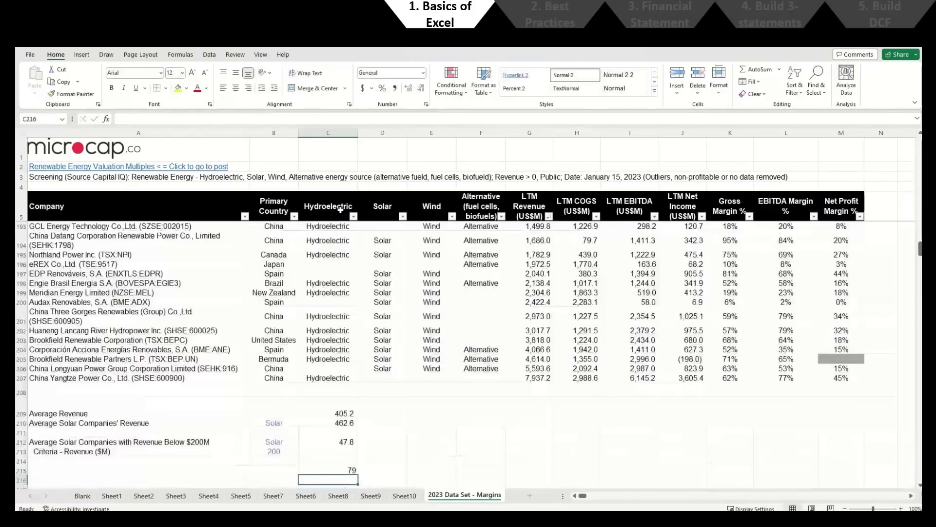
Step: Clear the COUNTA formula from C215
scroll(320, 293, "down", 3)
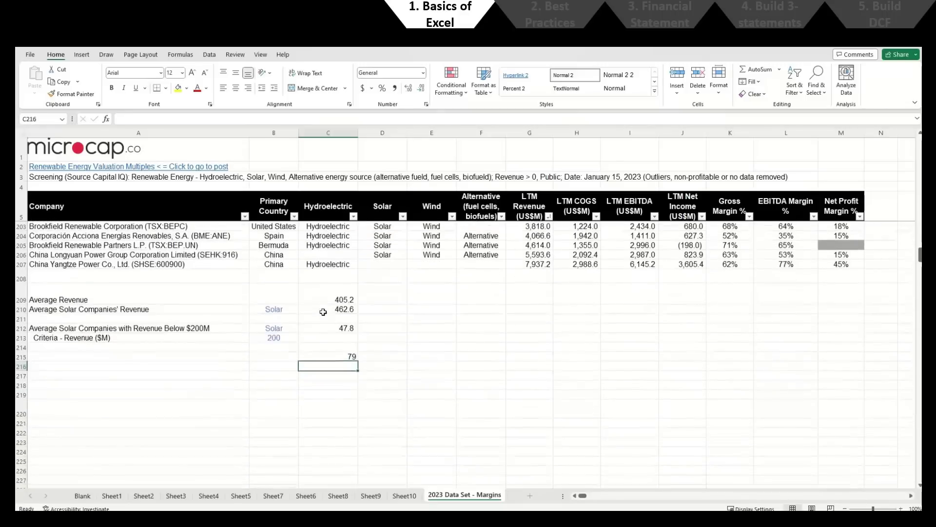
key("Up")
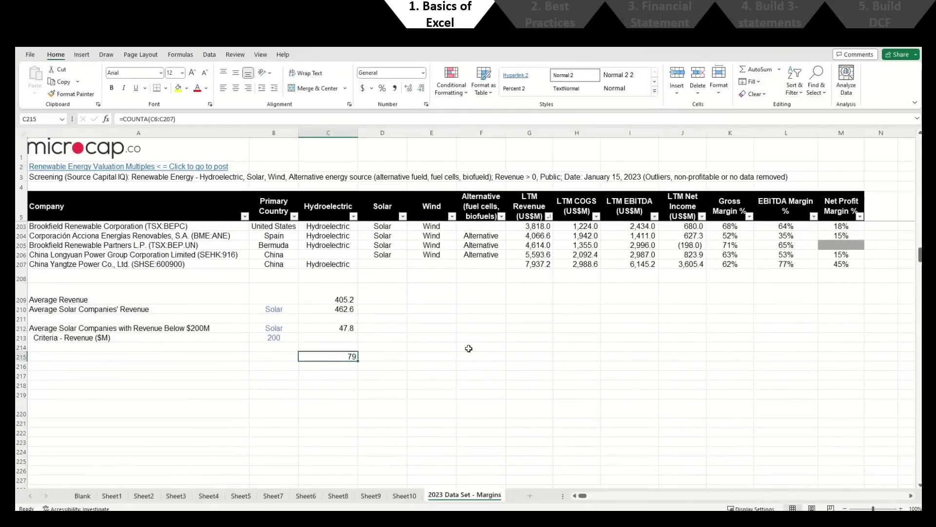
key("Delete")
key("Left")
key("Left")
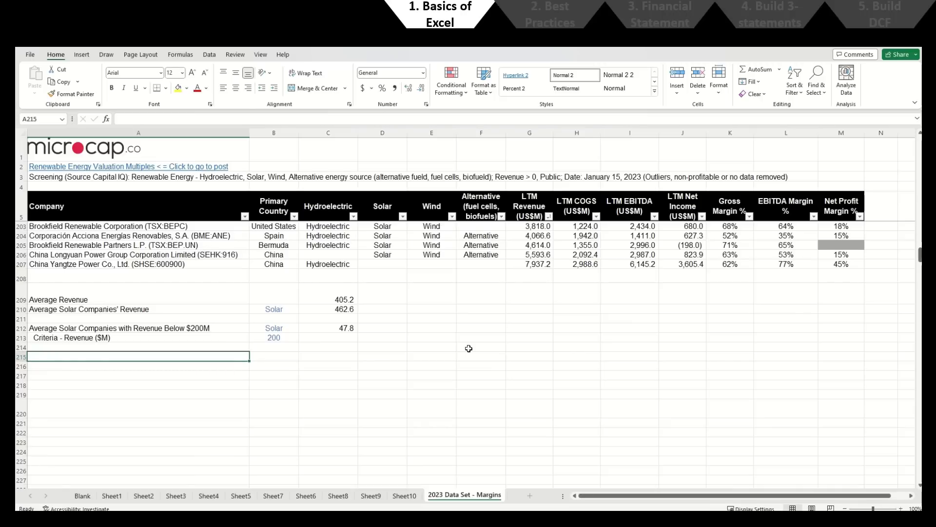
Step: Count the companies within the revenue limit in C215 with =COUNTIF(G6:G207,"<="&B213)
key("Right")
key("Right")
type("=countif9")
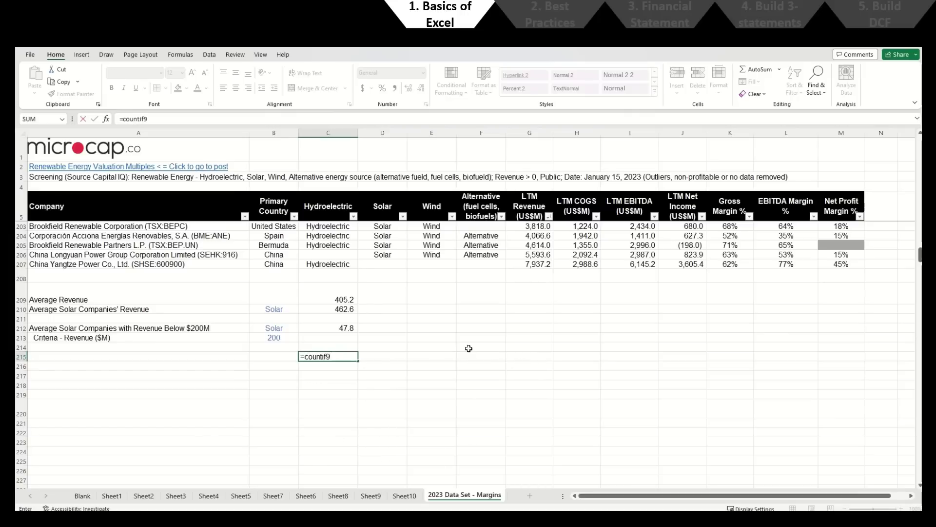
key("BackSpace")
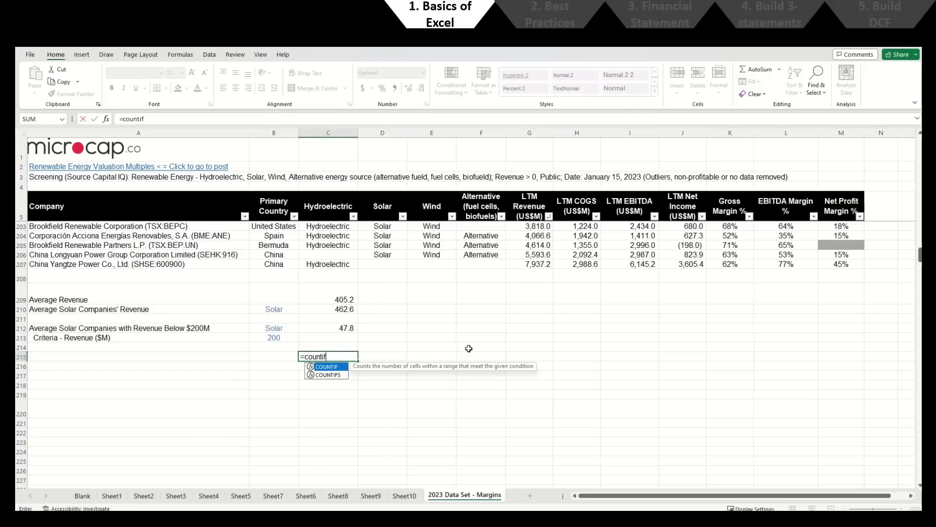
type("(")
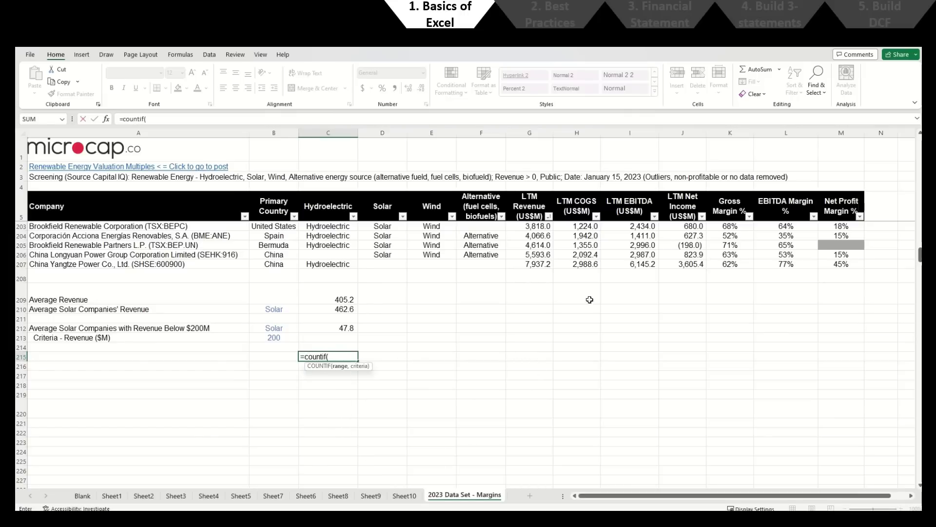
left_click(540, 263)
left_click_drag(540, 262, 538, 214)
type(",")
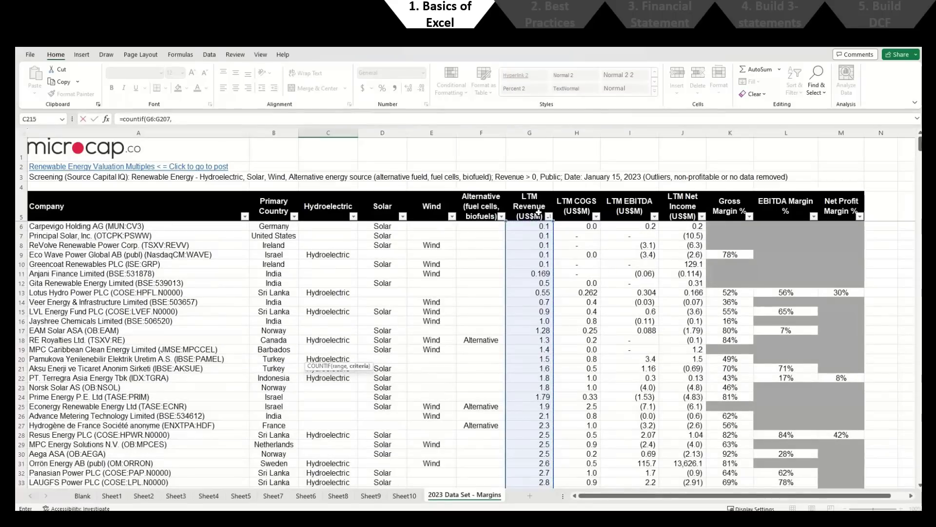
type("\"")
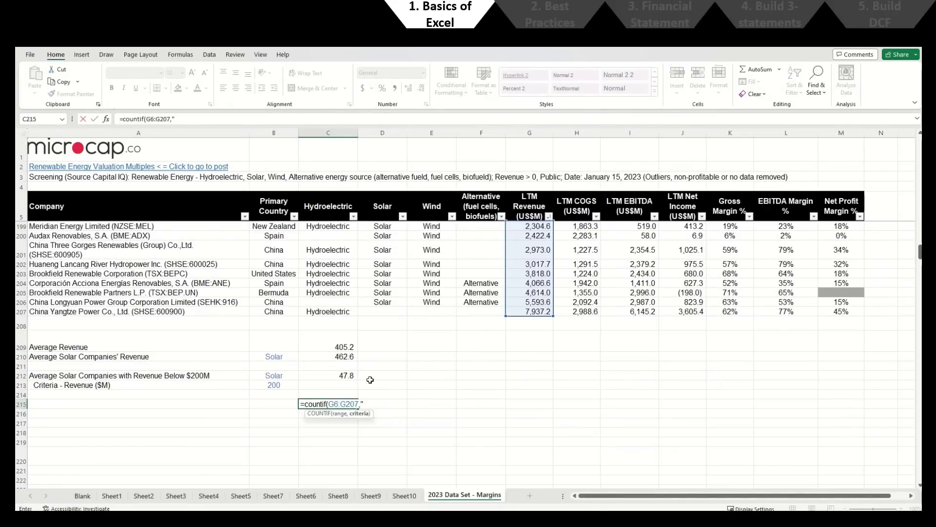
type("<=\"&")
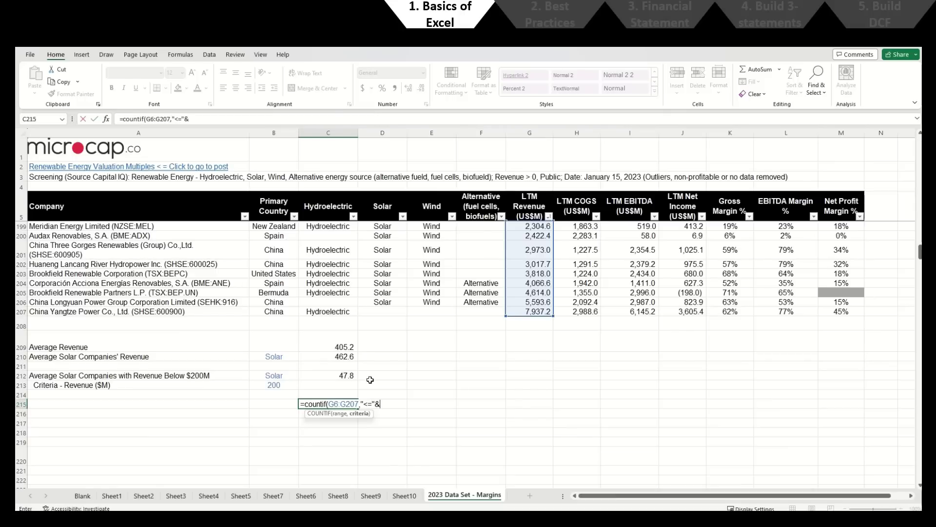
left_click(273, 385)
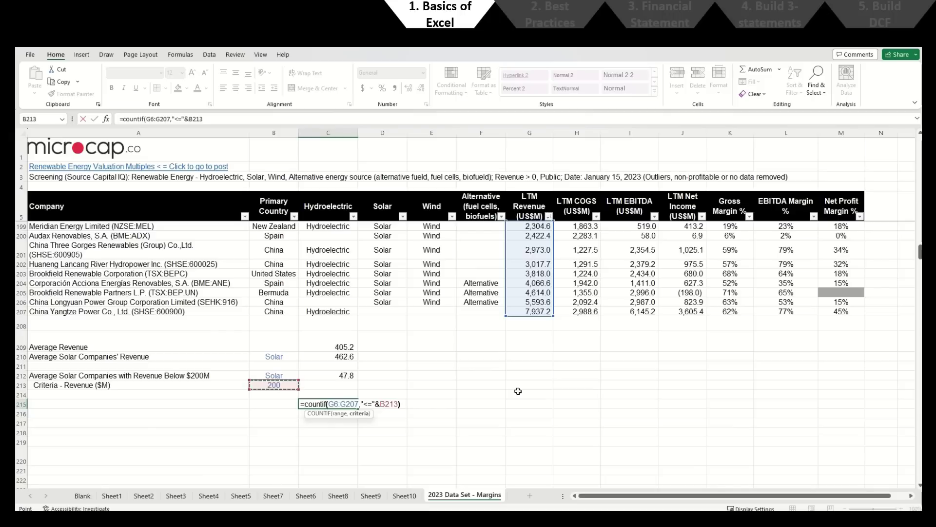
key("Return")
Step: Label the count in A215 as "# of Companies with Revenue Below $200M"
key("Up")
key("Left")
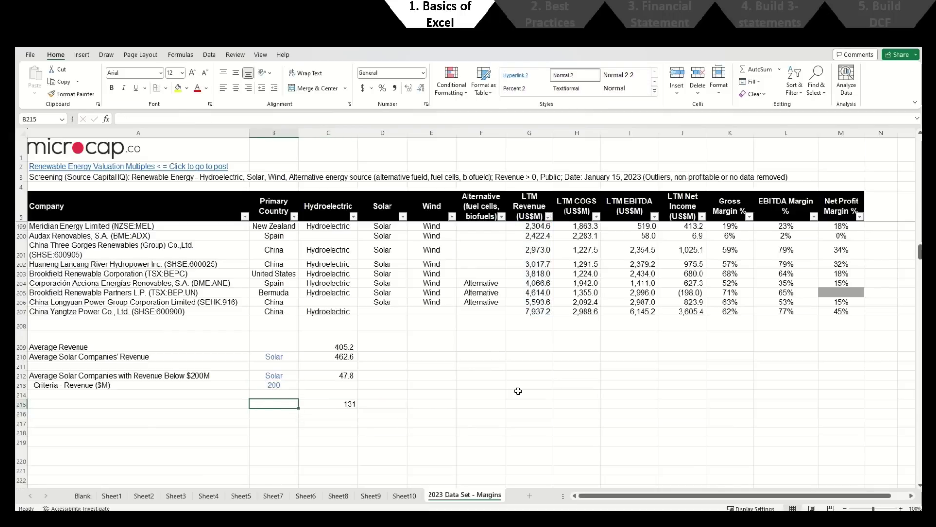
key("Left")
type("# of")
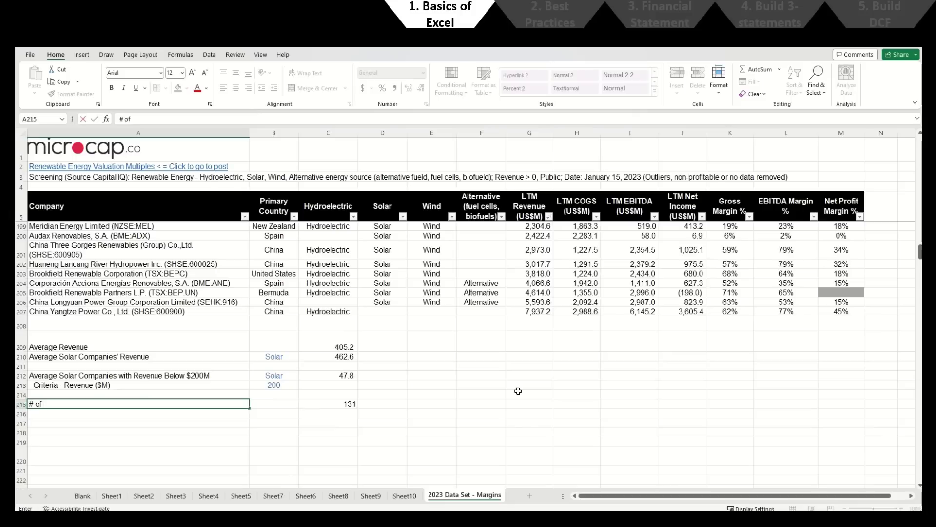
type(" Companies with Revenue ")
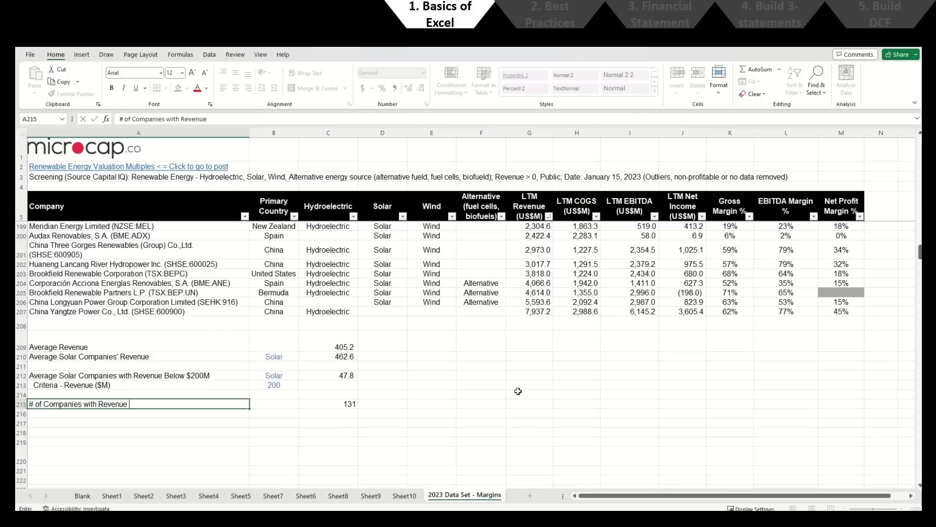
type("Below $200M")
key("Return")
Step: Review the COUNTIF formula in C215, the AVERAGEIFS formula in C212 and the AVERAGEIF formula in C210
scroll(518, 391, "down", 1)
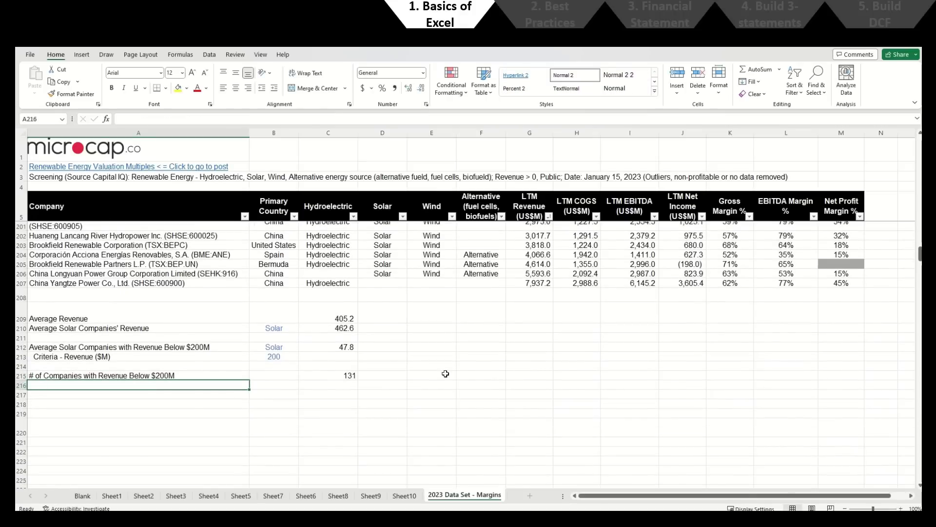
scroll(445, 374, "down", 1)
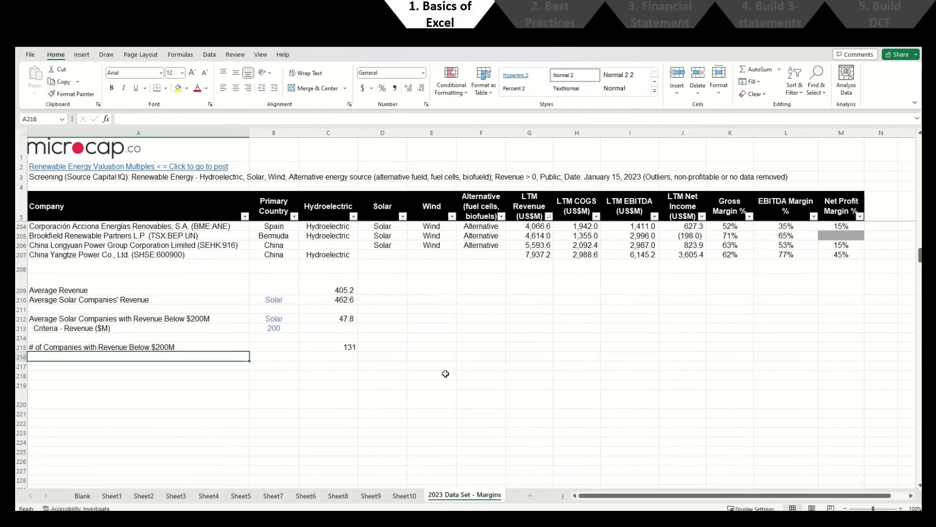
key("Up")
key("Right")
key("Right")
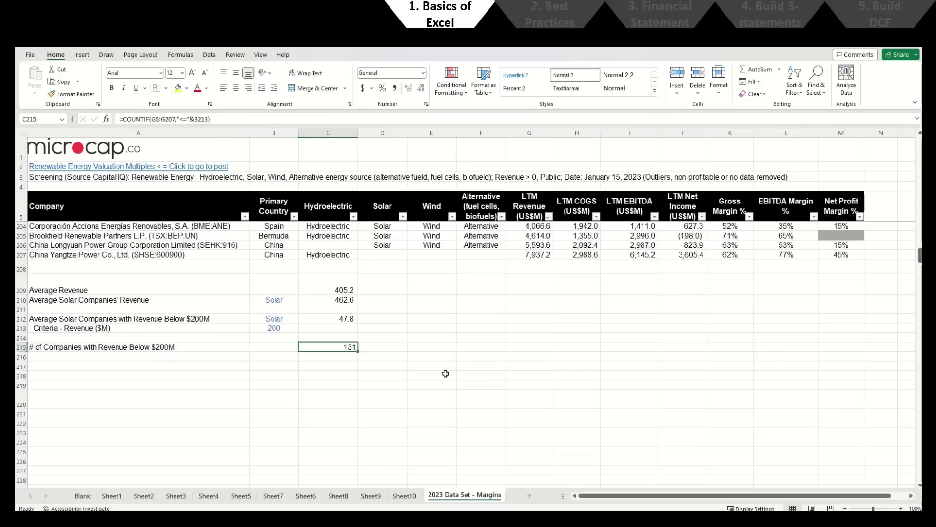
key("F2")
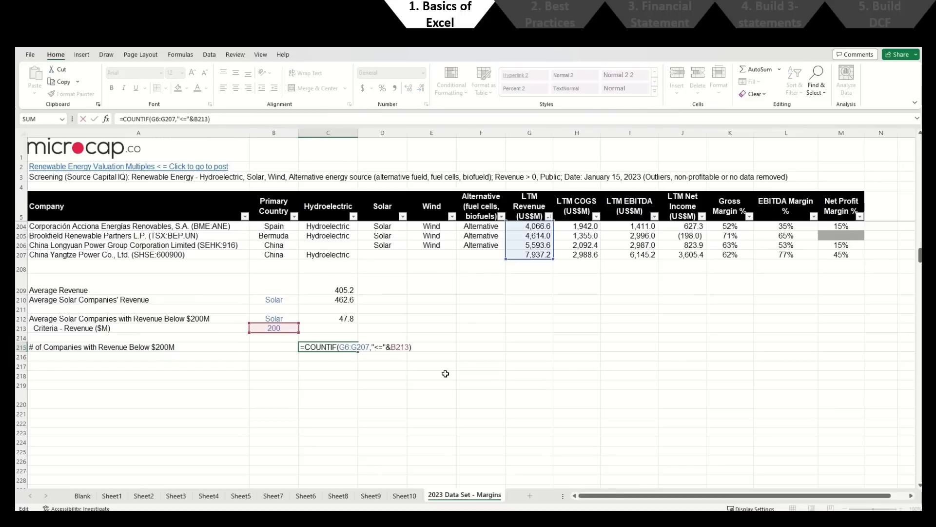
key("Escape")
key("Up")
key("Up")
key("Up")
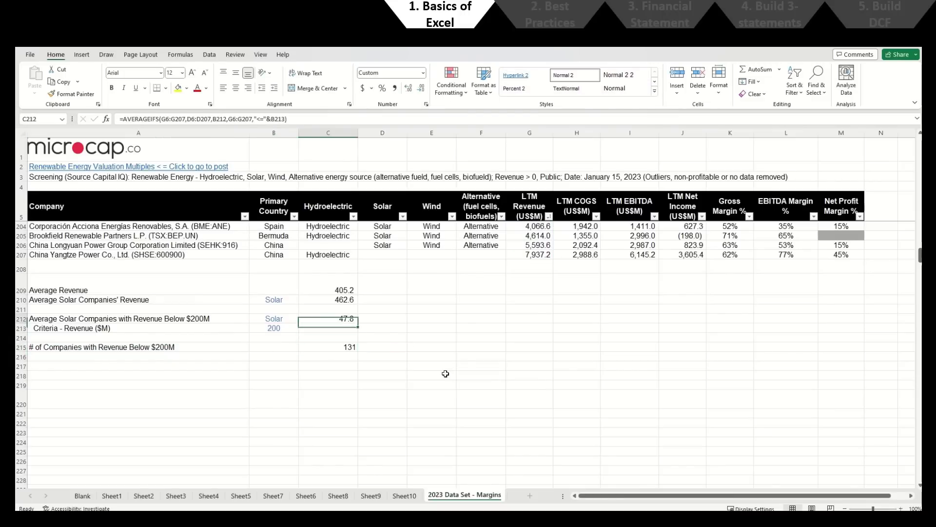
key("F2")
key("Escape")
key("Up")
key("Up")
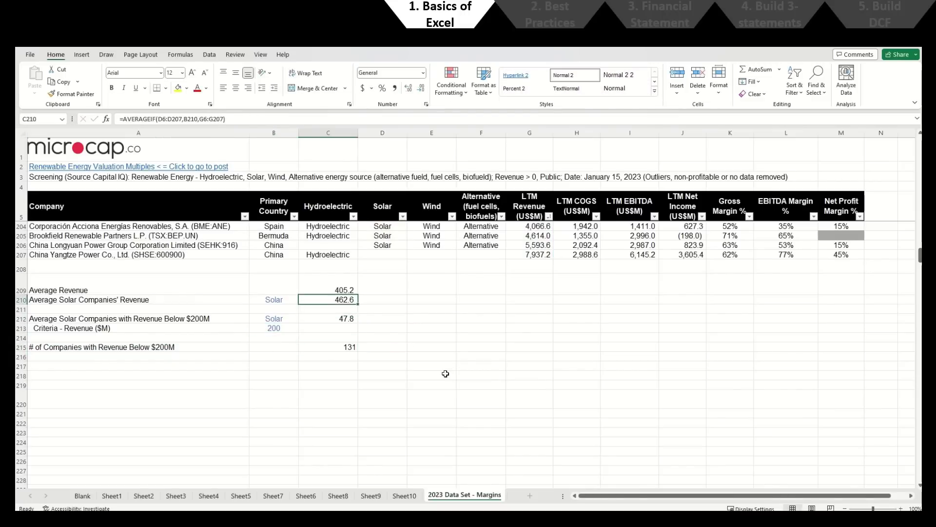
key("F2")
key("Escape")
key("Down")
key("Down")
key("Down")
key("Down")
key("Down")
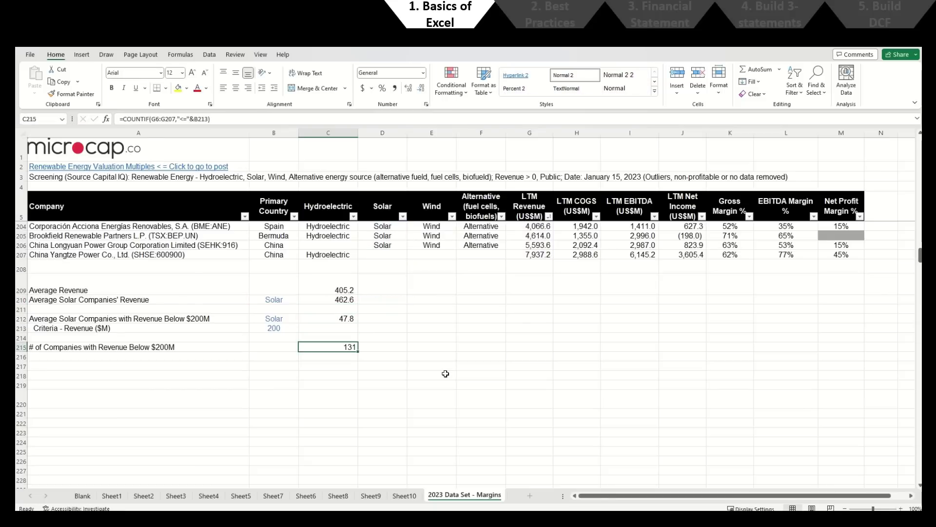
Step: Enter the label "# of Companies with Revenue Between $100M and $200M" in A216
key("Down")
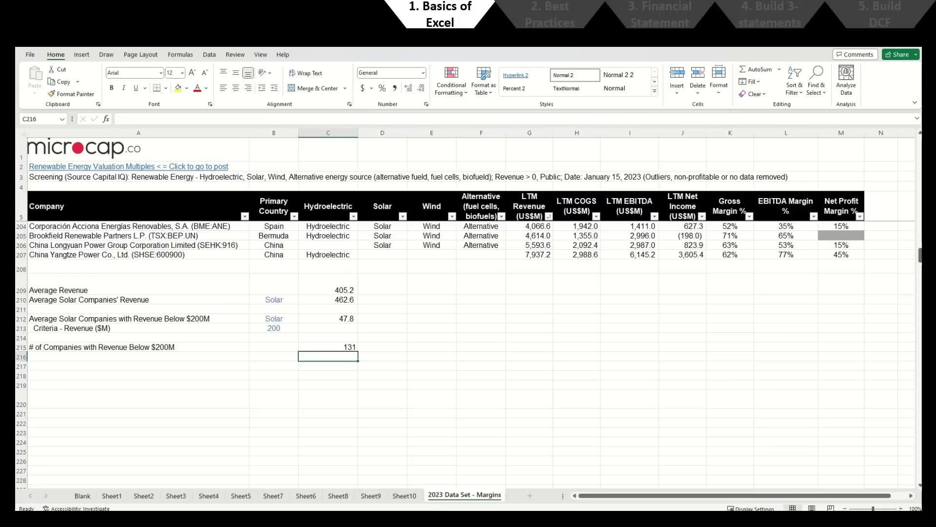
key("Left")
key("Left")
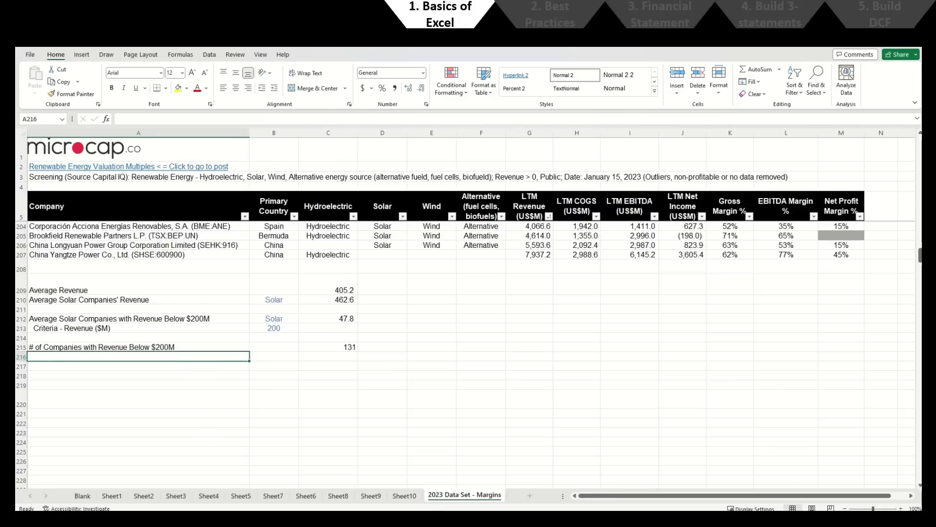
type("# of Companie")
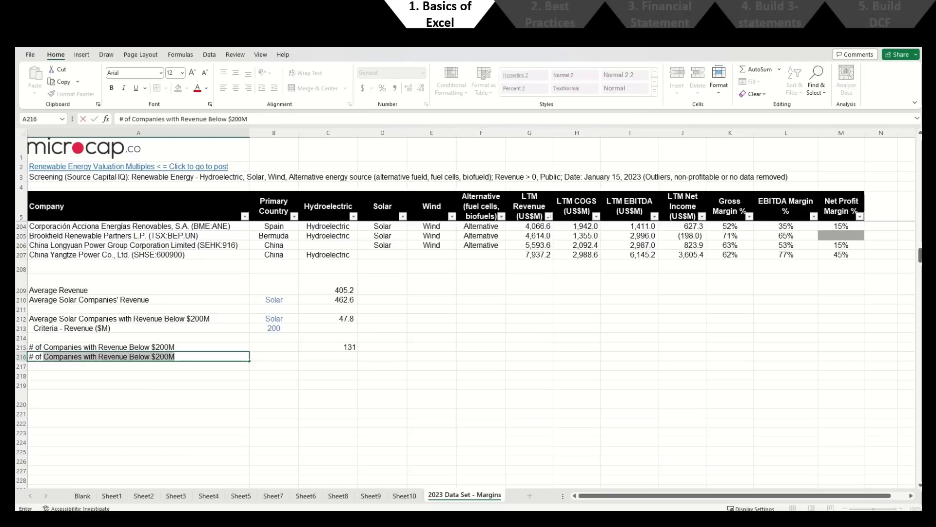
type("s ")
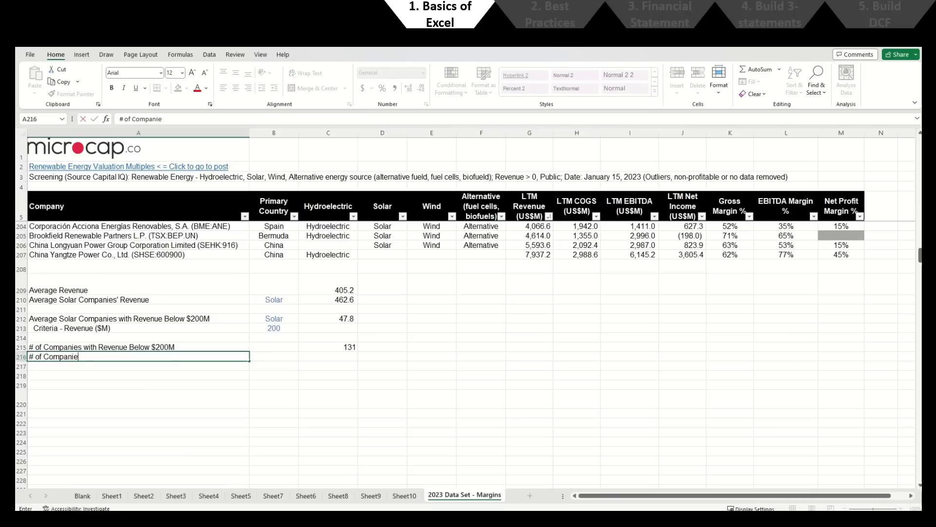
type("with Revenue Bet")
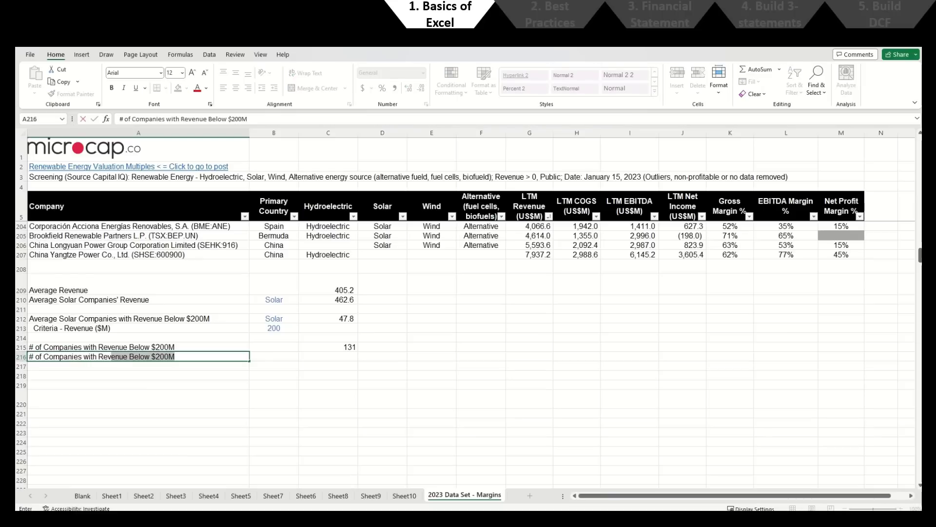
type("ween $")
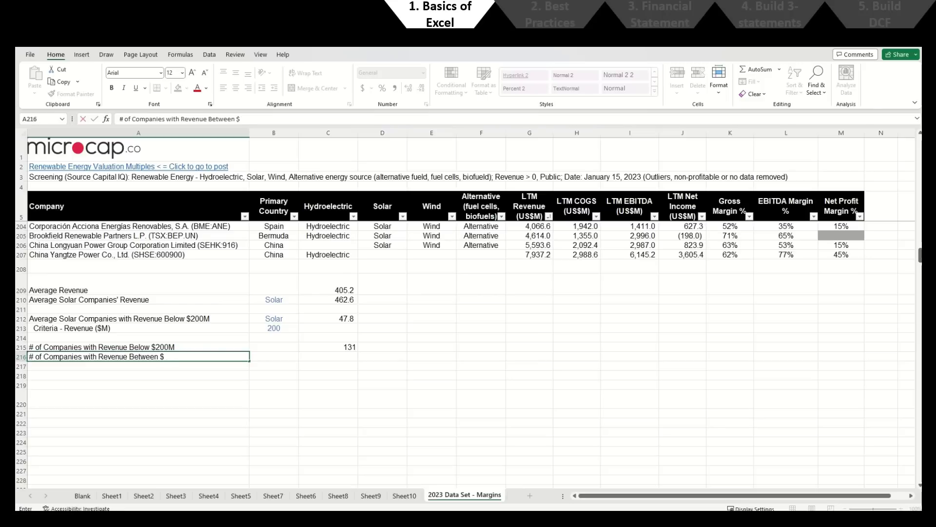
type("100M and $200M")
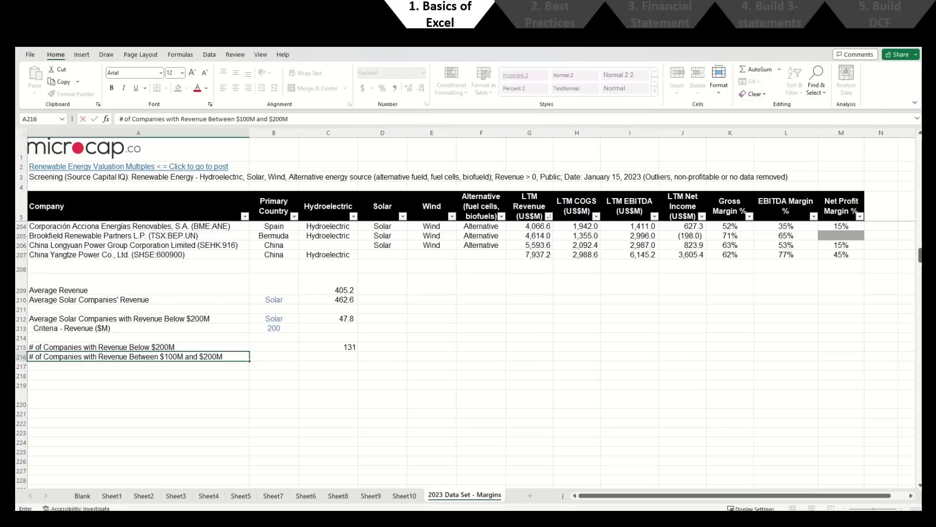
key("Return")
Step: Copy the revenue criterion 200 from B213 into B216 and B217
key("Up")
key("Right")
key("Right")
key("Left")
key("Up")
key("Up")
key("Up")
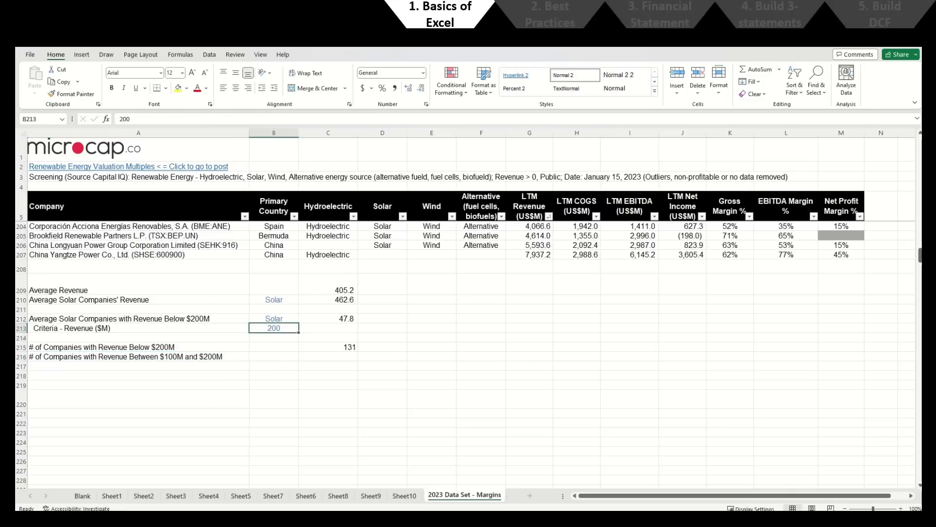
key("ctrl+c")
key("Down")
key("Down")
key("Down")
key("Return")
key("Down")
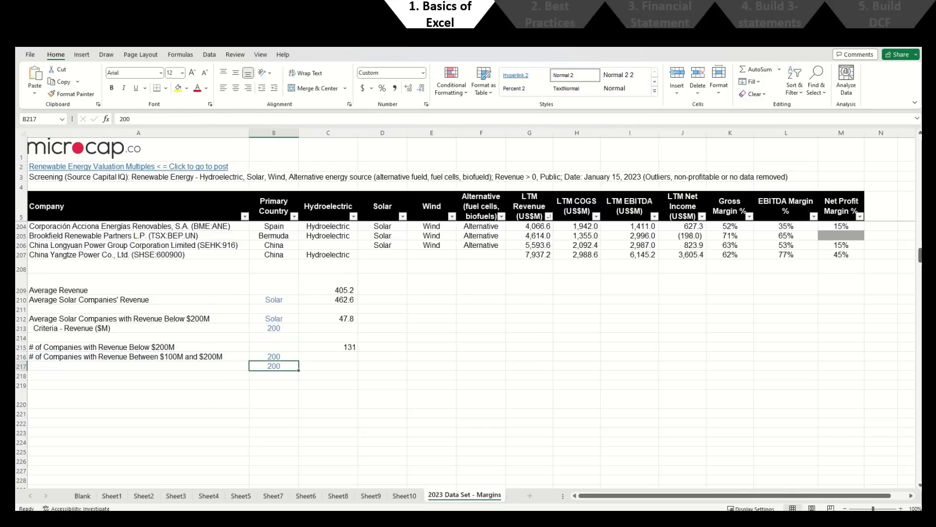
Step: Set the lower revenue criterion in B216 to 100
type("100")
key("Escape")
key("Up")
type("100")
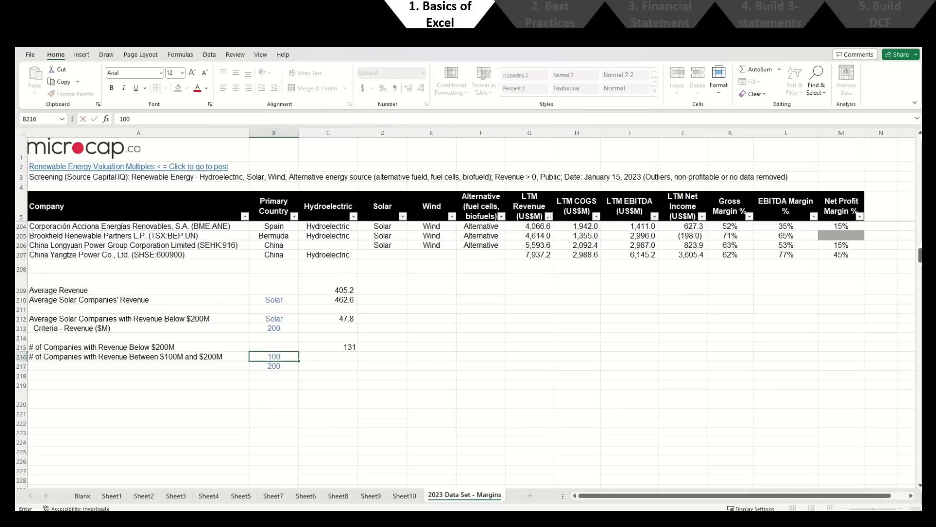
key("Return")
Step: Begin a COUNTIFS formula in C216 over G6:G207 with the first criterion "<="&B217
key("Up")
key("Right")
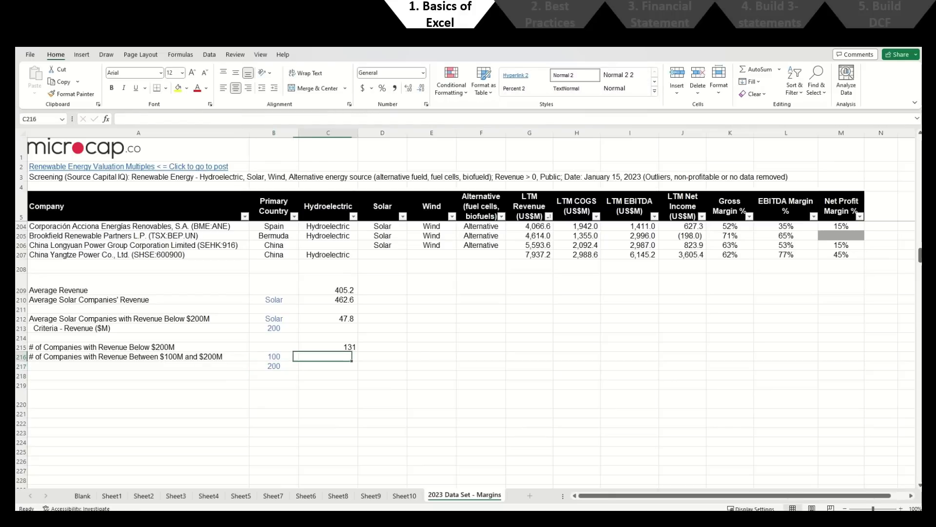
key("Down")
key("Up")
type("=countifs(")
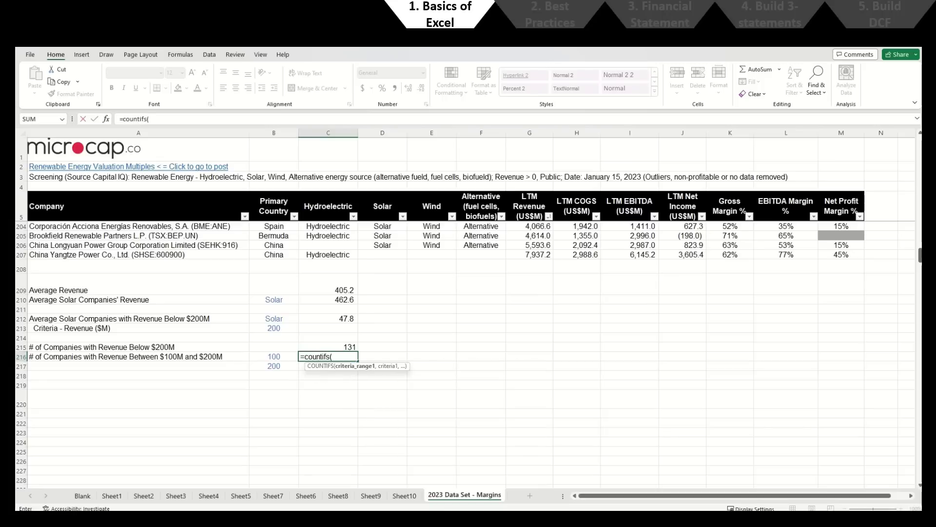
type("G")
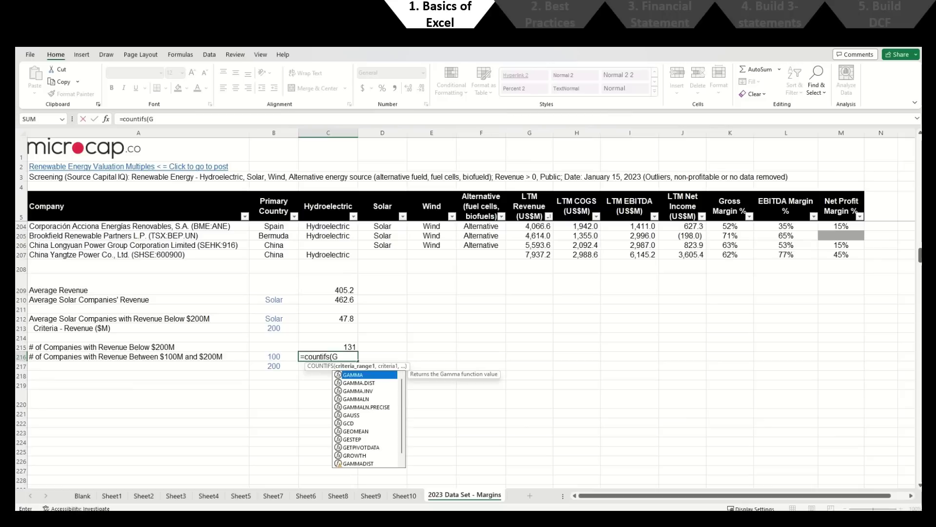
type("6:")
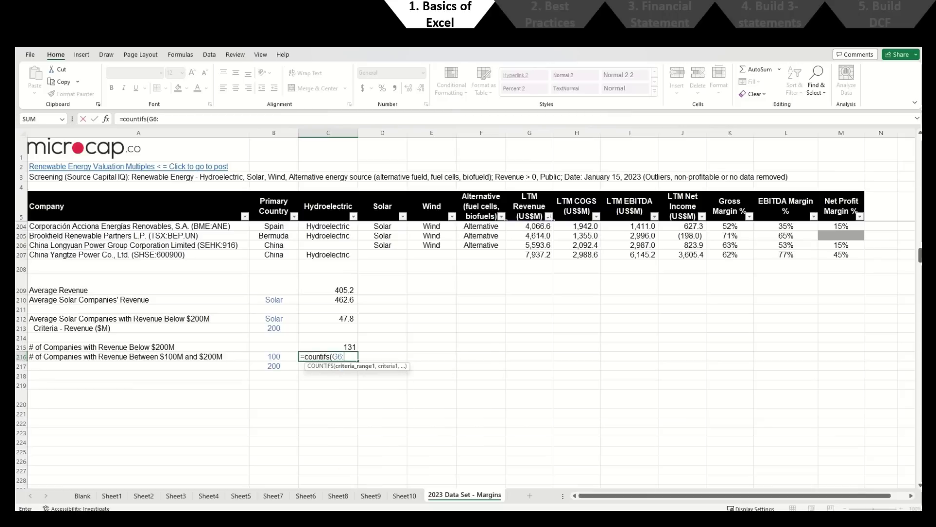
type("G")
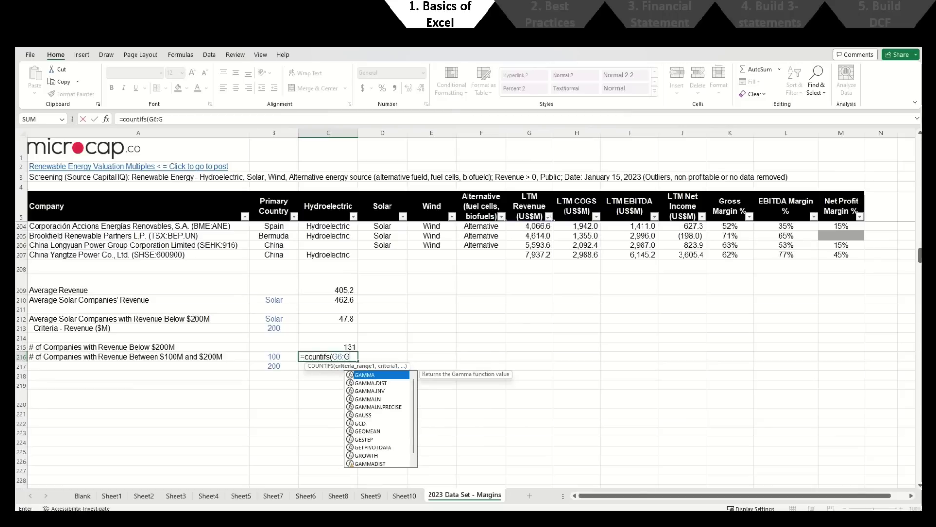
type("207")
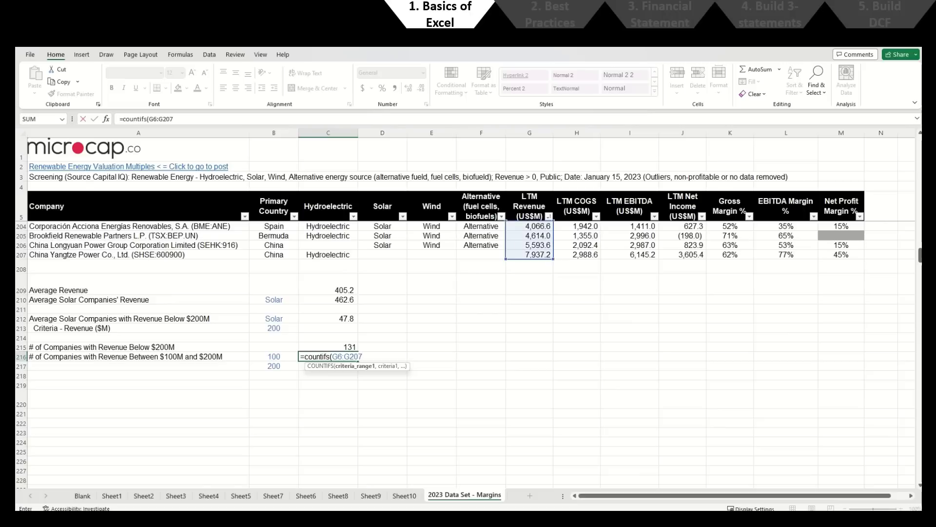
type(",\"<\"")
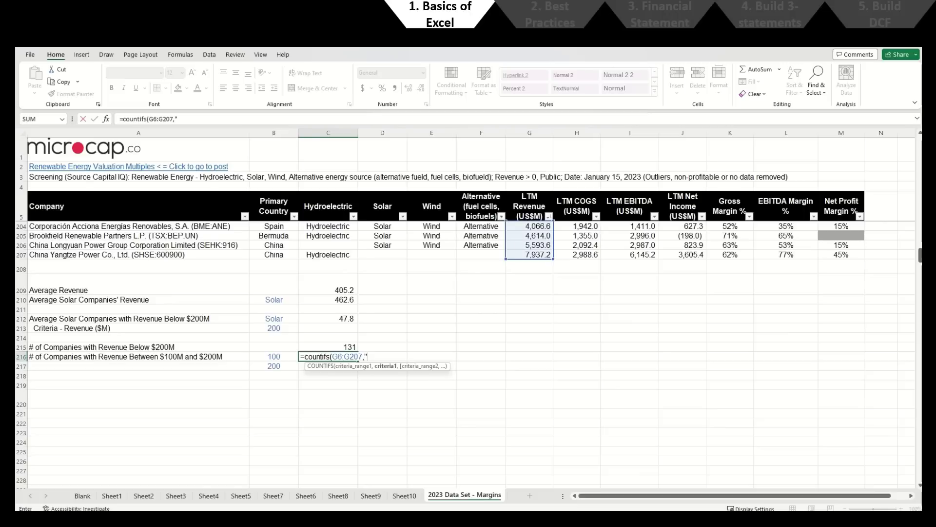
key("BackSpace")
type("=\"&")
key("Left")
key("Down")
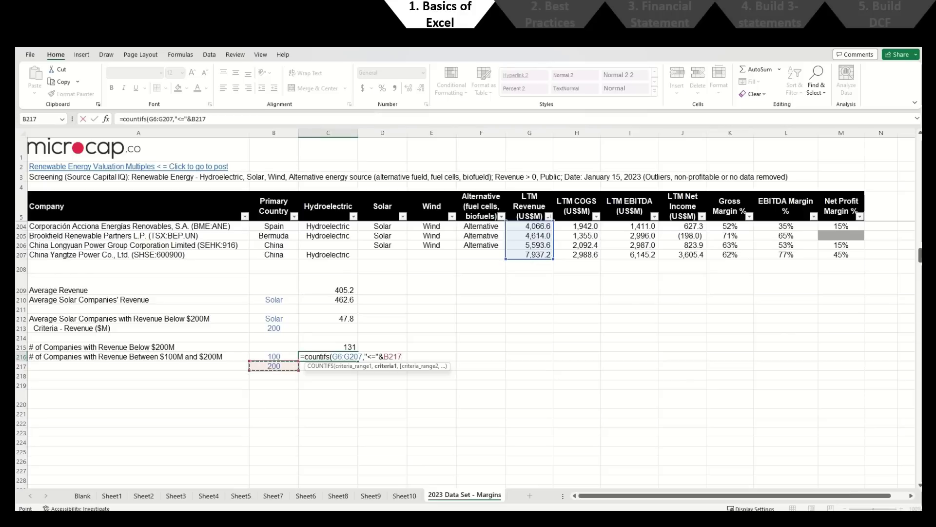
Step: Complete the COUNTIFS formula in C216 with the second range G6:G207 and criterion ">="&B216
type(",")
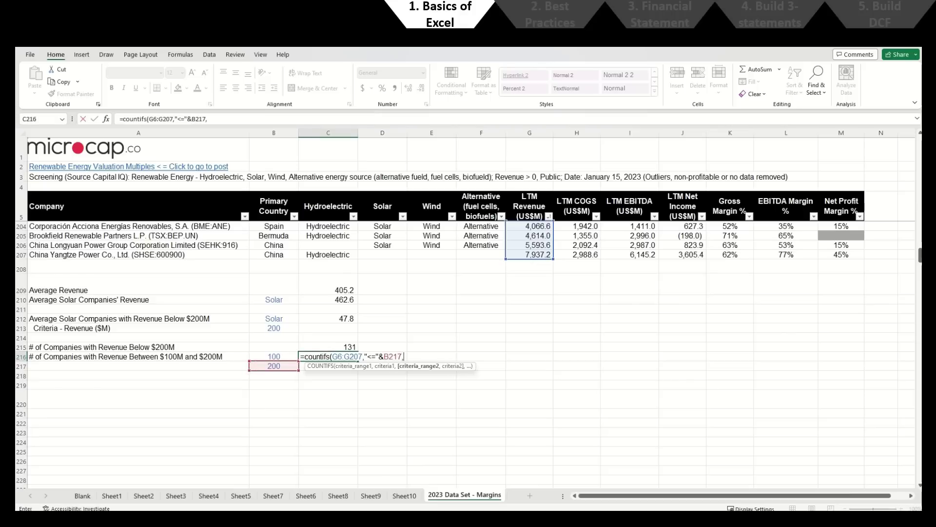
type("G6:G207")
type(",\"")
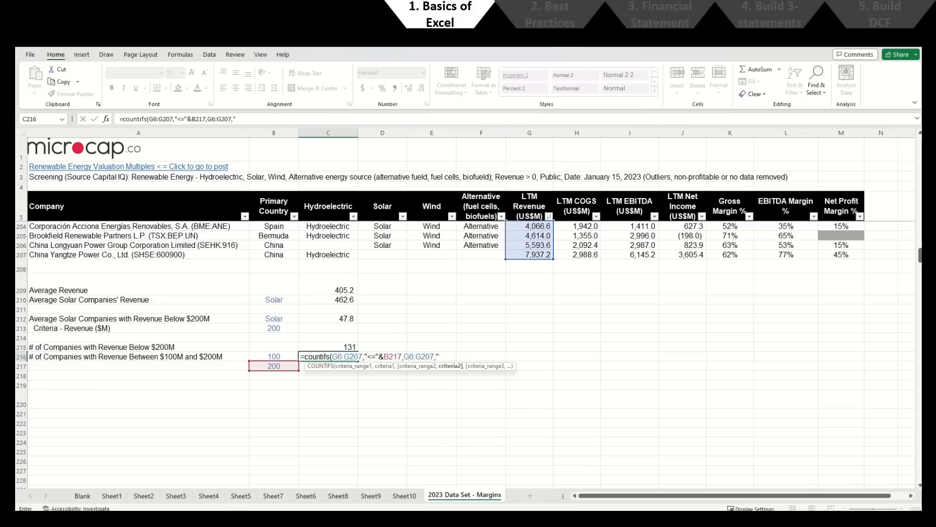
type(">=\"&")
key("Left")
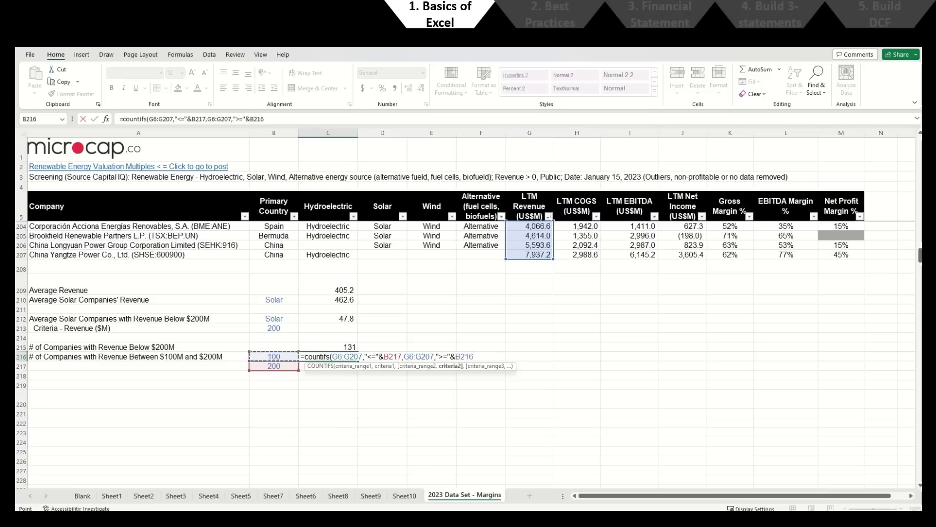
key("Return")
key("Return")
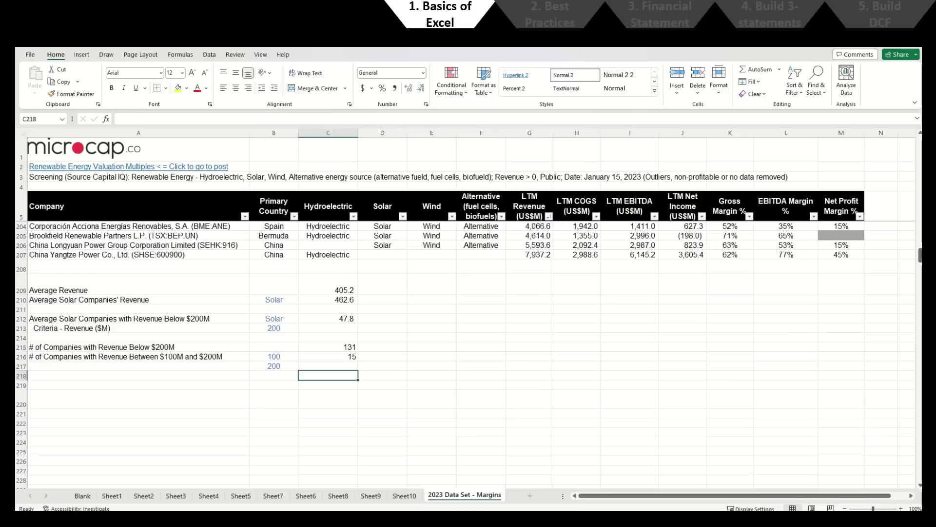
Step: Look through the suggested COUNT function variants in C218 without entering a formula
type("=count")
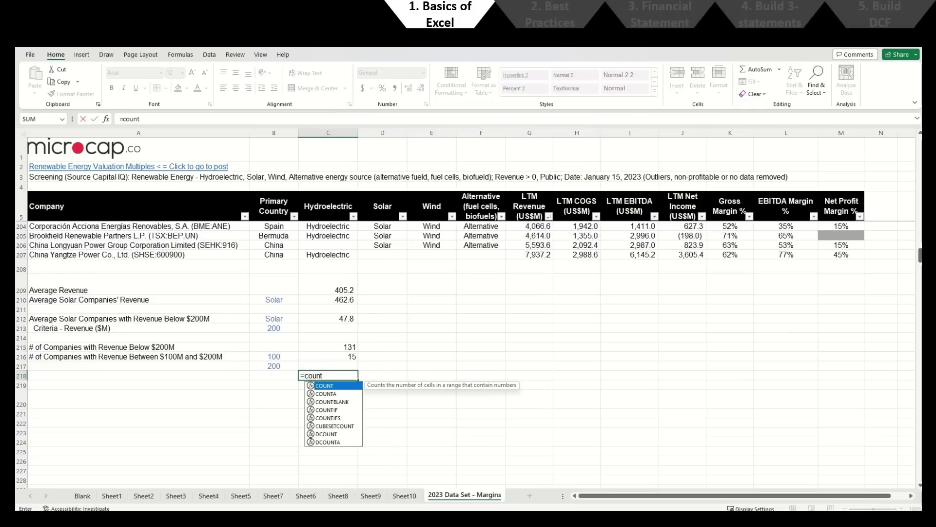
key("Down")
key("Down")
key("Down")
key("Down")
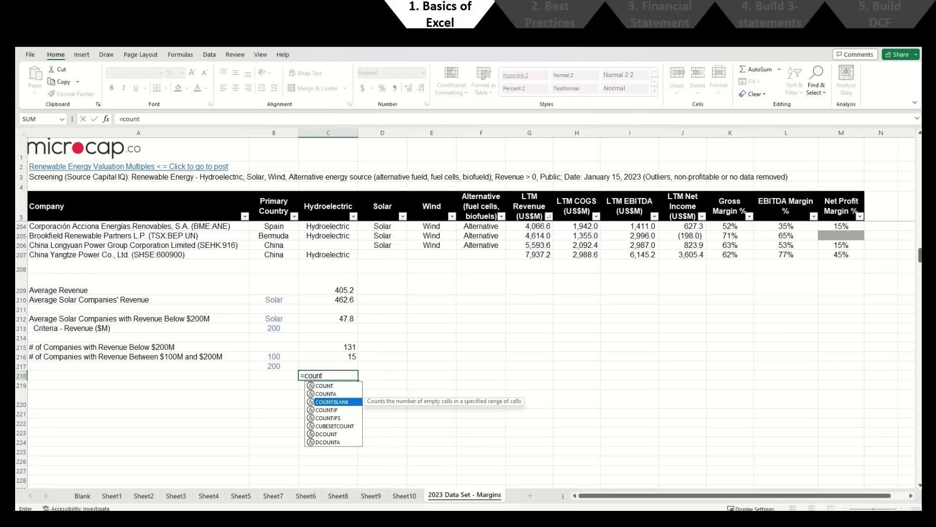
key("Down")
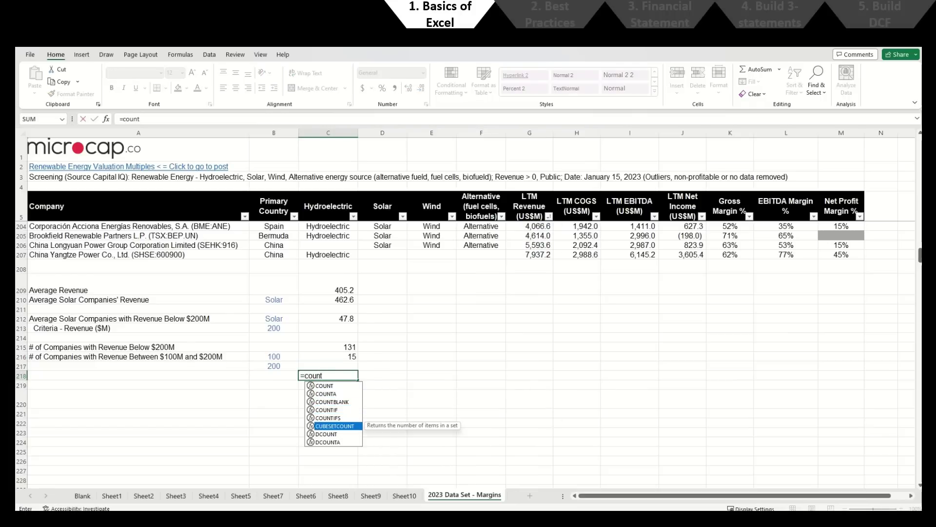
key("Escape")
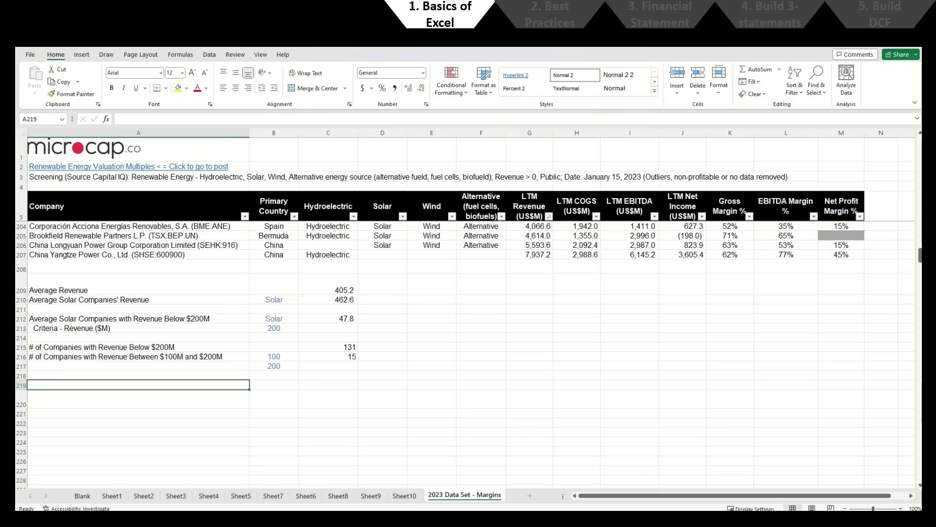
Step: Enter the labels "Max Revenue (Highest)" in A219 and "Min Revenue (Lowest)" in A220
type("Max Rev")
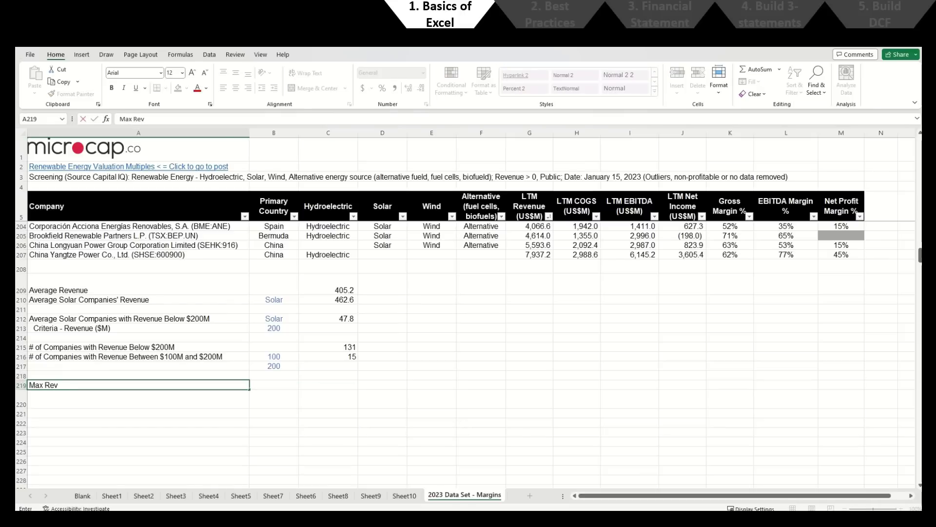
type("enue (Highest)")
key("Return")
type("Min R")
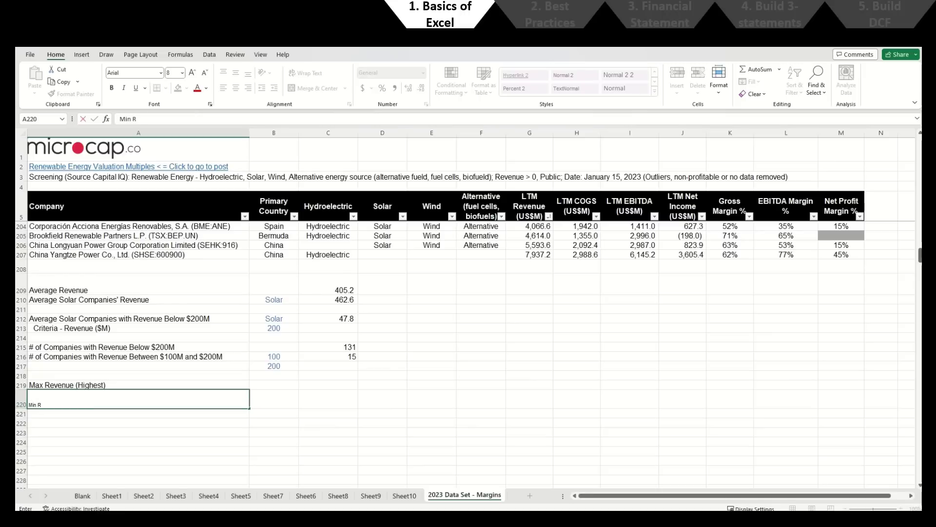
type("evenue (Lowe")
key("Return")
Step: Copy only the formatting of the label in A219 onto A220
key("Up")
key("Up")
key("ctrl+c")
key("Down")
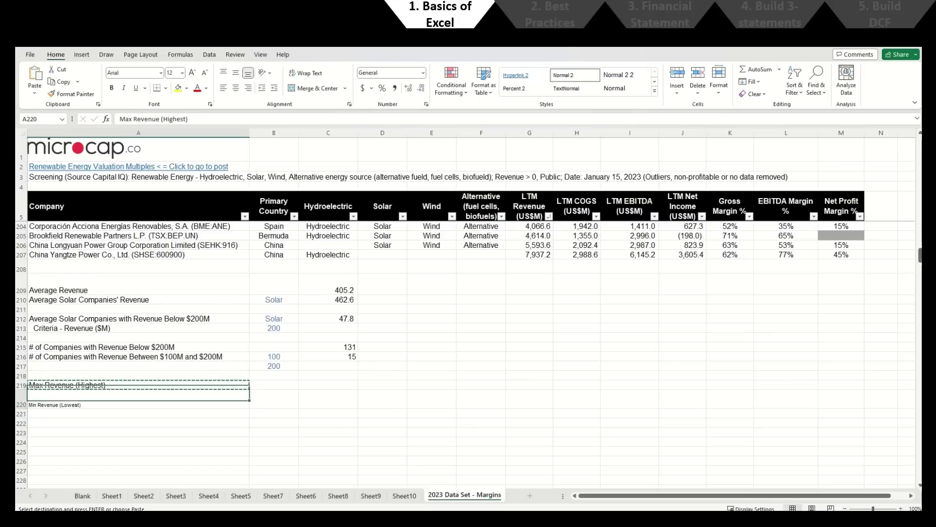
key("ctrl+alt+v")
key("t")
key("Return")
Step: Calculate the highest revenue in C219 with =MAX(G6:G207)
key("Up")
key("Right")
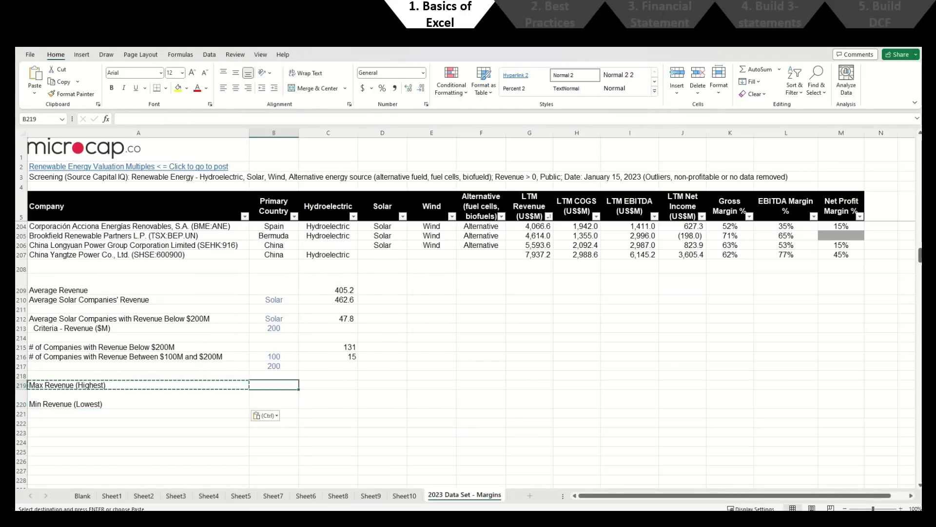
key("Escape")
key("Right")
type("=max(")
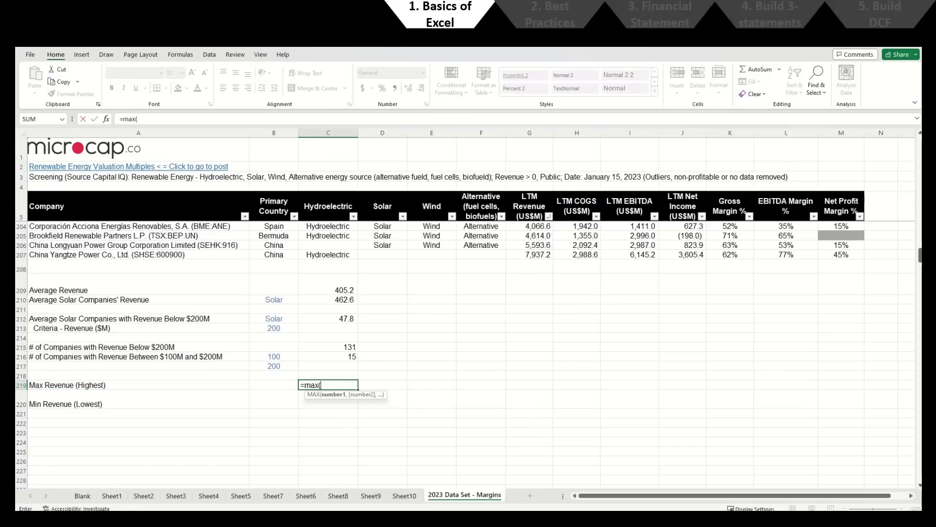
type("G6:G207)")
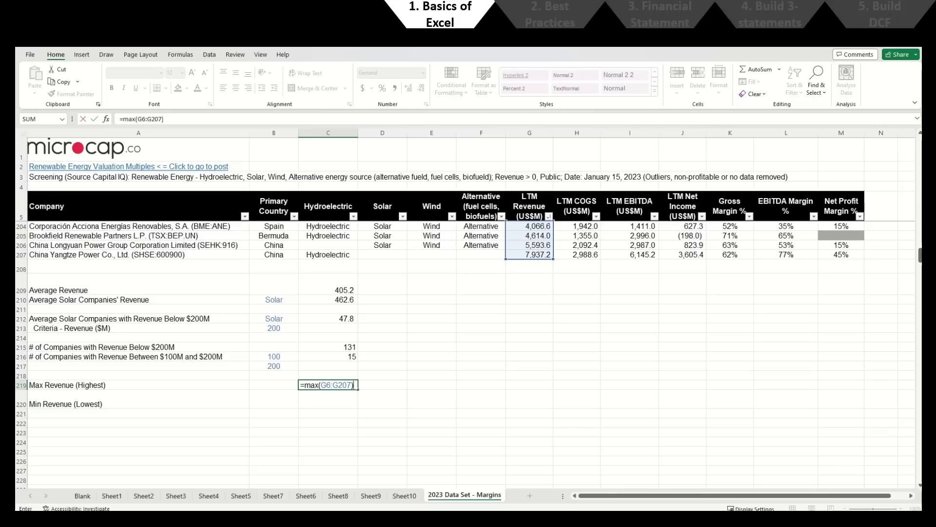
key("Return")
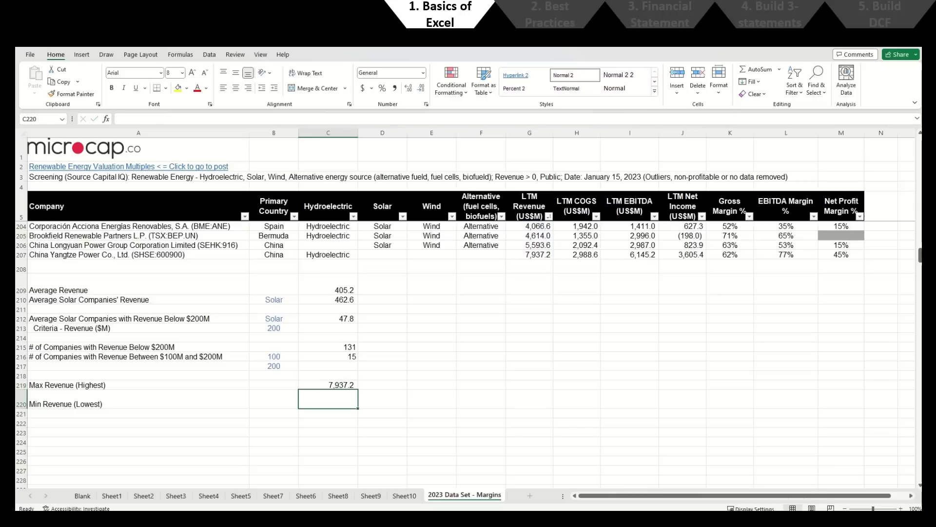
Step: Calculate the lowest revenue in C220 with =MIN(G6:G207)
type("=min(")
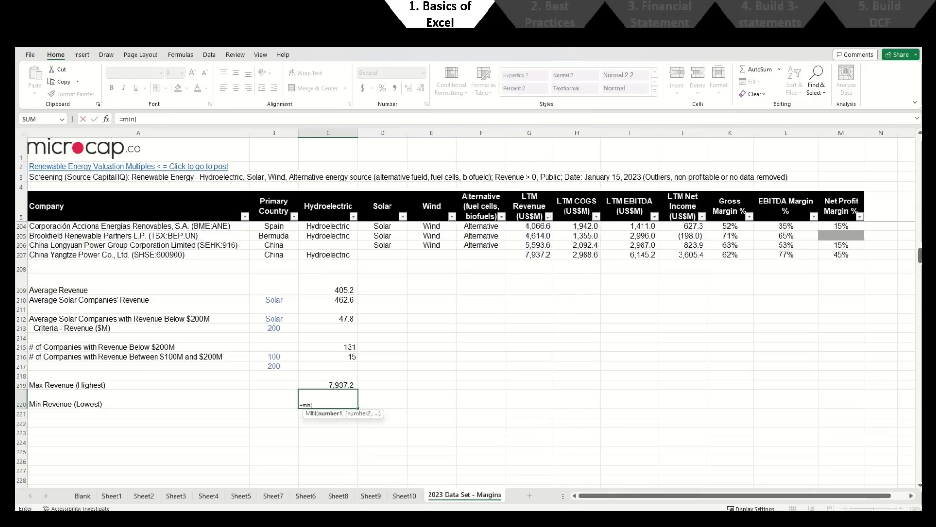
type("G6:G207)")
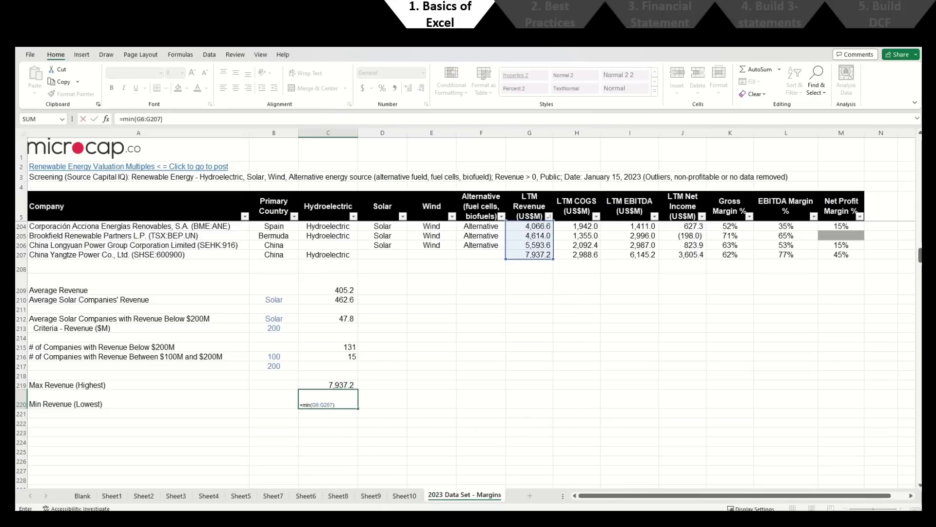
key("Return")
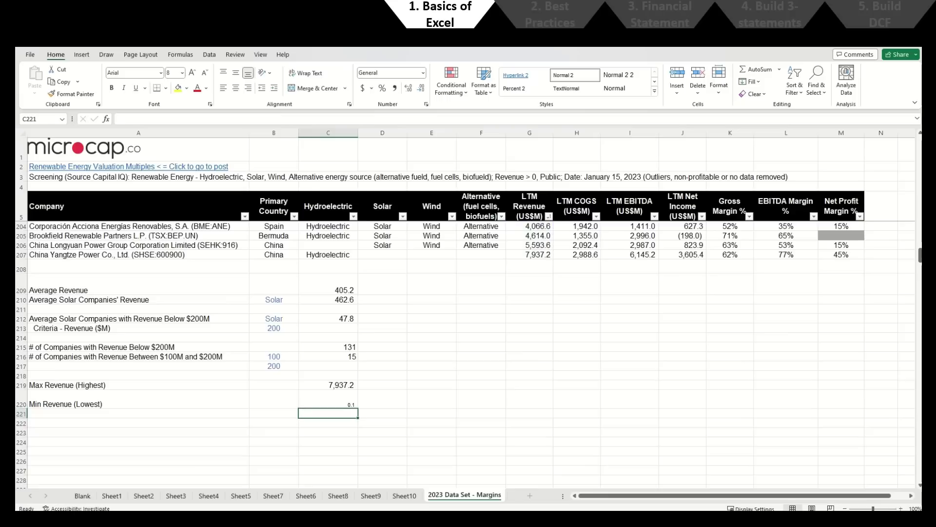
Step: Copy only the formatting of the maximum revenue in C219 onto C220
key("Up")
key("Up")
key("ctrl+c")
key("Down")
key("ctrl+alt+v")
key("t")
key("Return")
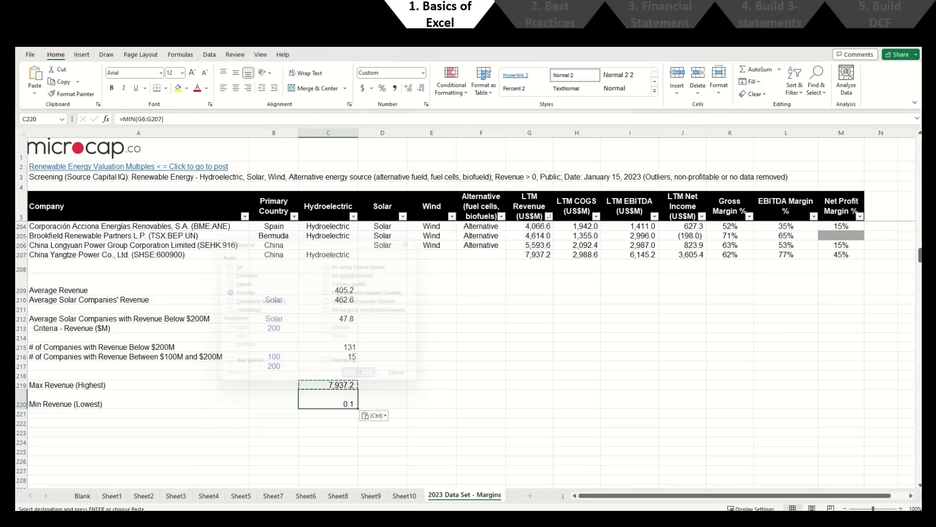
key("Escape")
key("Down")
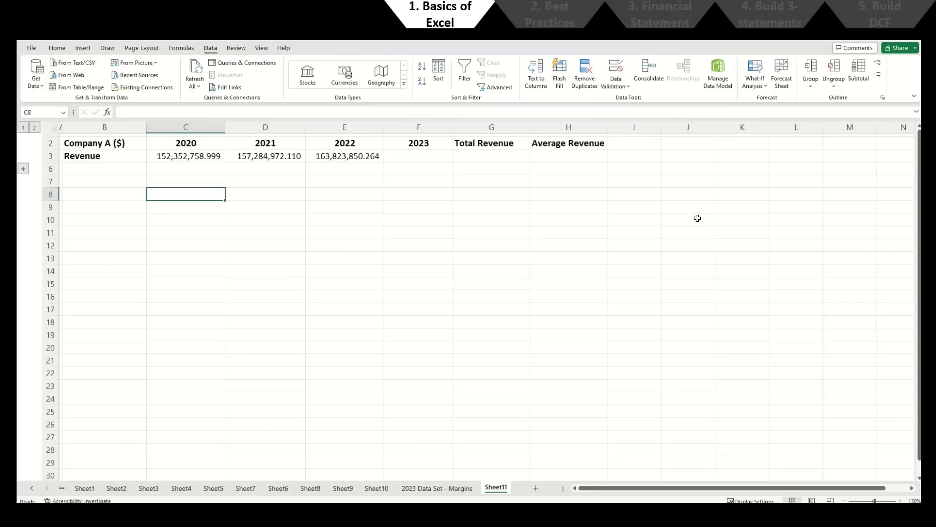
Step: On Sheet11, total Company A's 2020 to 2023 revenue in G3 with =SUM(C3:F3)
key("Left")
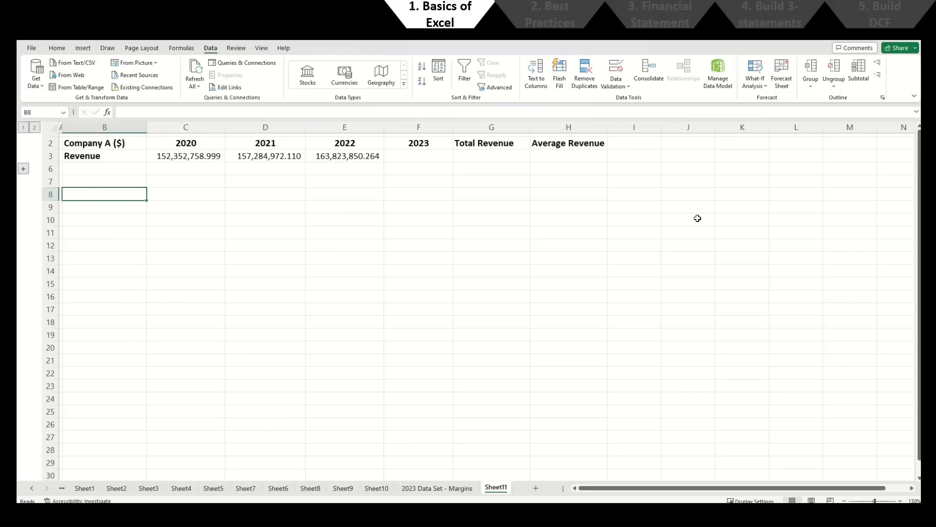
key("Right")
key("Up")
key("Up")
key("Up")
key("Up")
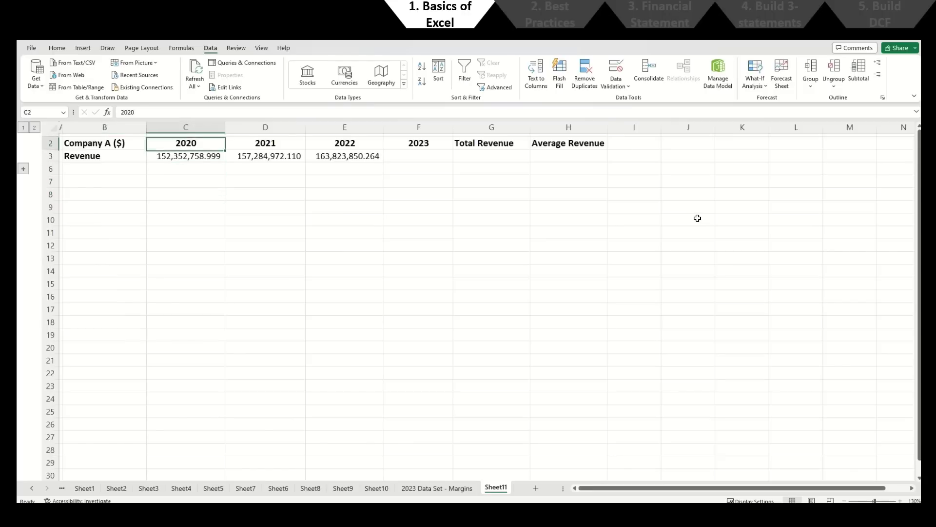
key("Right")
key("Right")
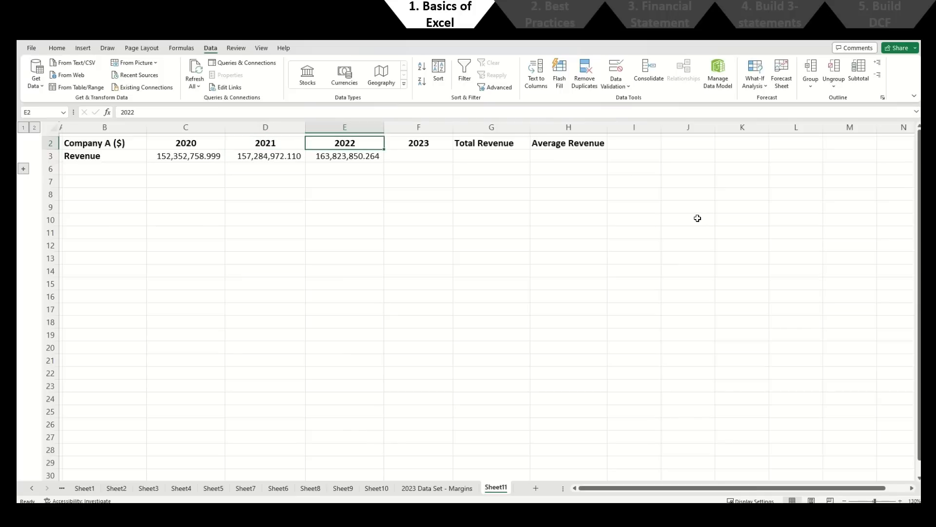
key("Right")
key("Down")
key("Right")
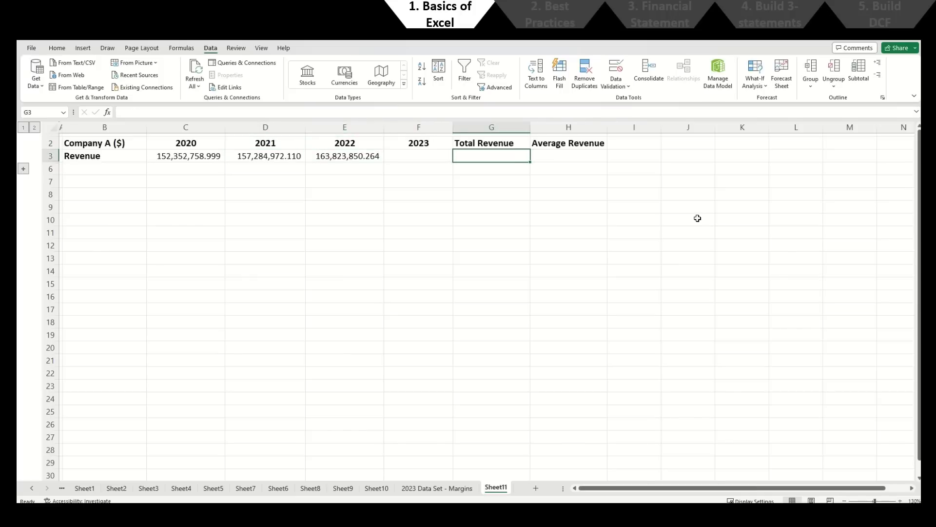
type("=sum(c3:f3")
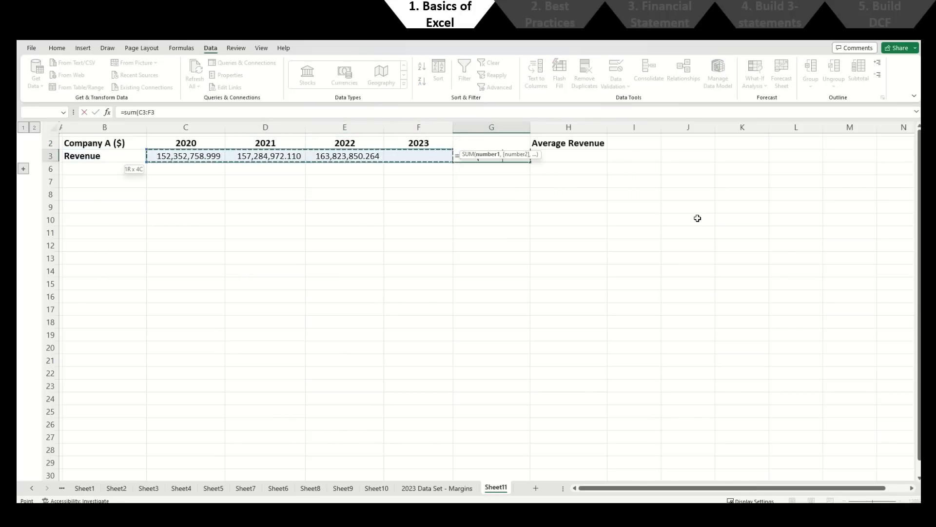
key("Return")
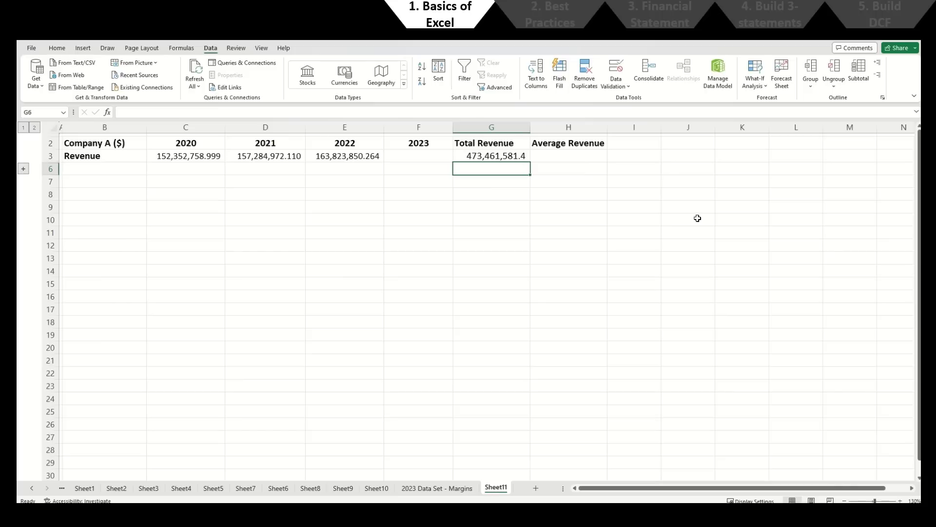
Step: Calculate Company A's average revenue for 2020 to 2023 in H3 with =AVERAGE(C3:F3)
key("Up")
key("Right")
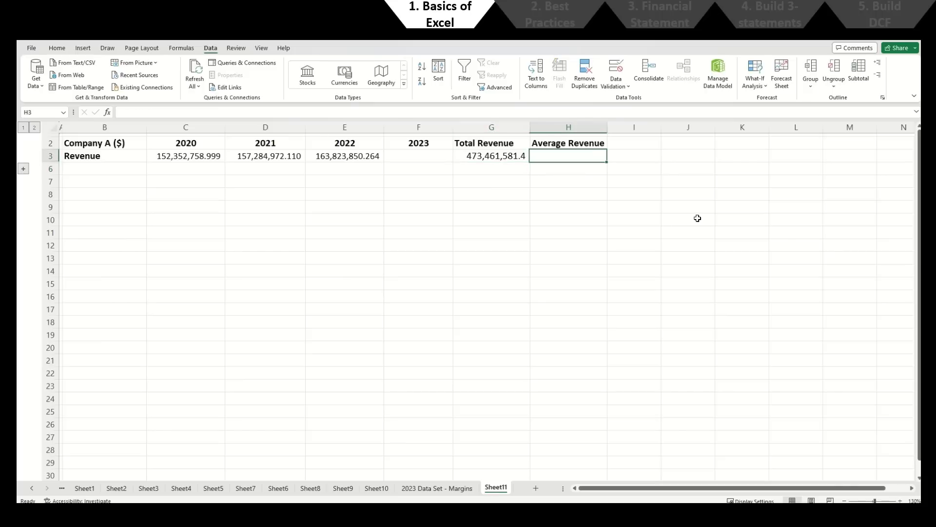
type("=average(c3:f3")
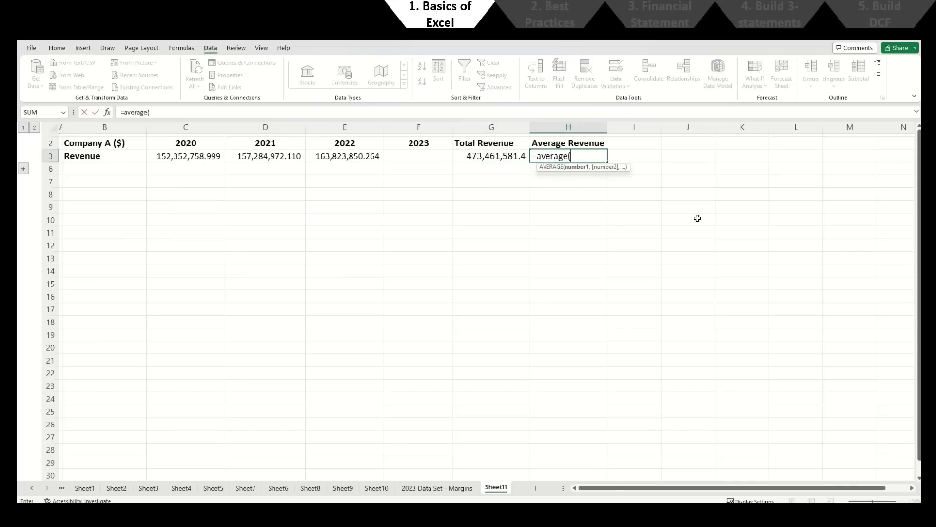
key("Return")
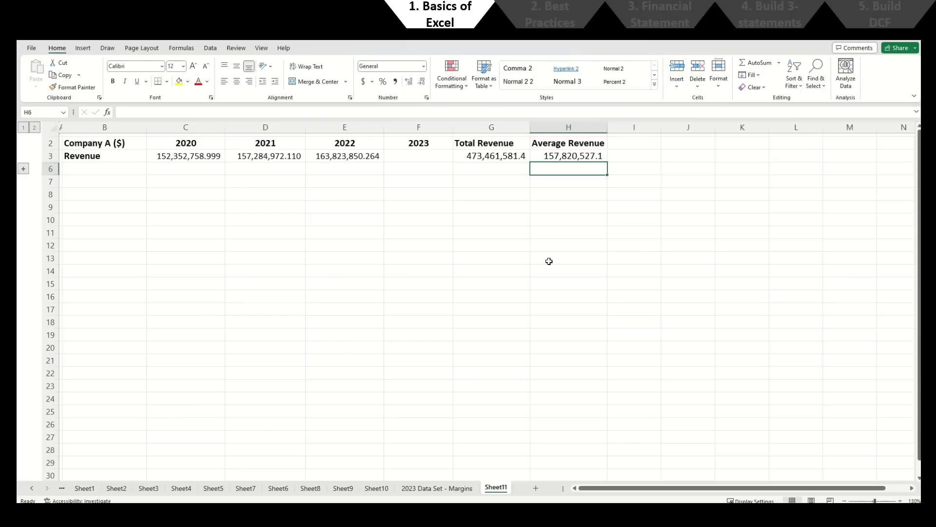
Step: Round the total revenue in G3 to the nearest thousand with =ROUND(SUM(C3:F3),-3)
key("Up")
key("Left")
key("F2")
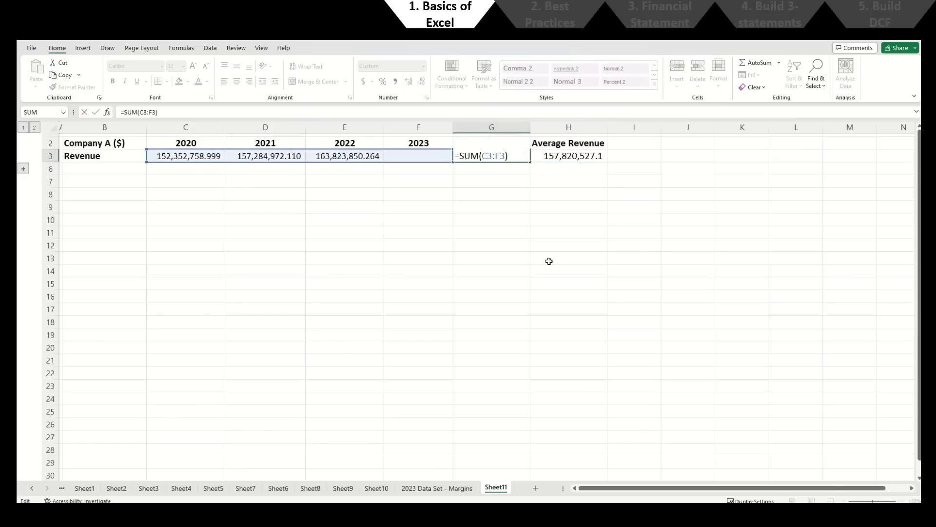
key("Home")
key("Right")
type("round(")
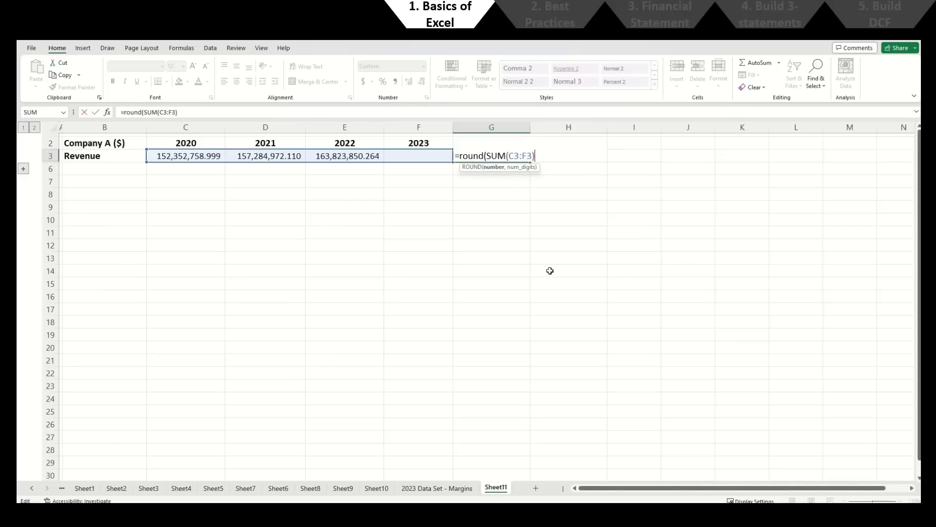
type(",")
type("-3)")
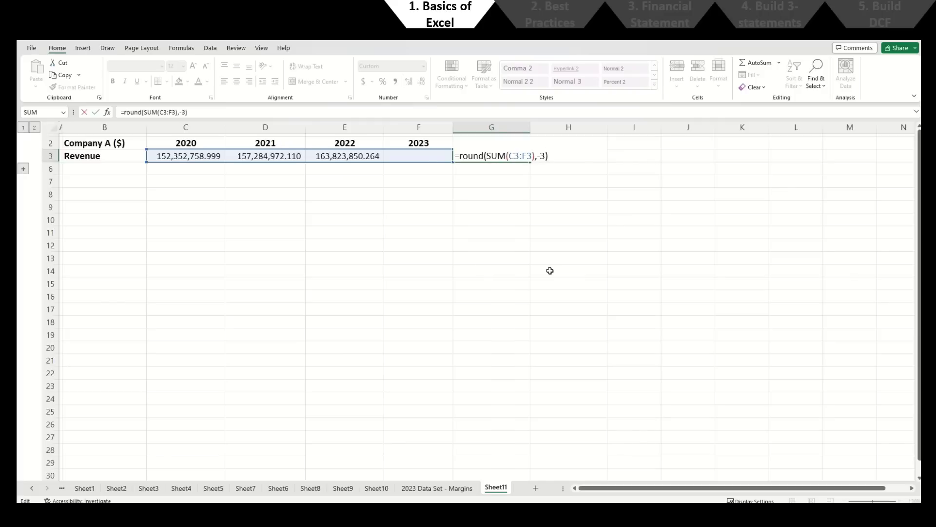
key("Return")
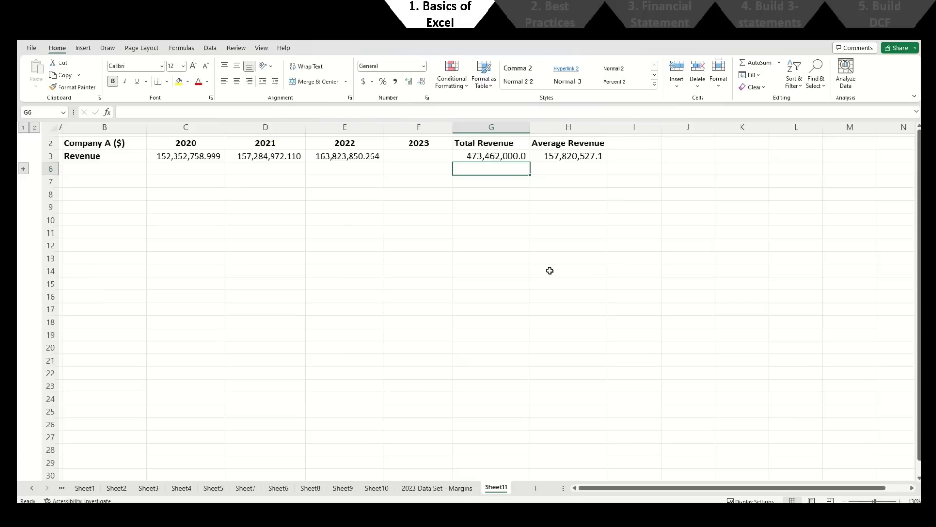
Step: Set the rounding digits of the total revenue formula in G3 to -6 to round to the nearest million
key("Up")
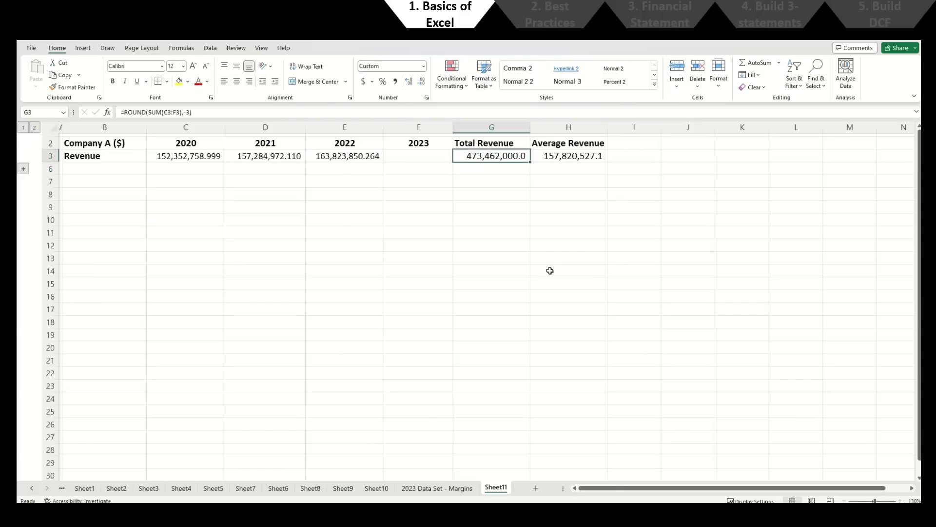
key("F2")
key("Left")
key("BackSpace")
type("6")
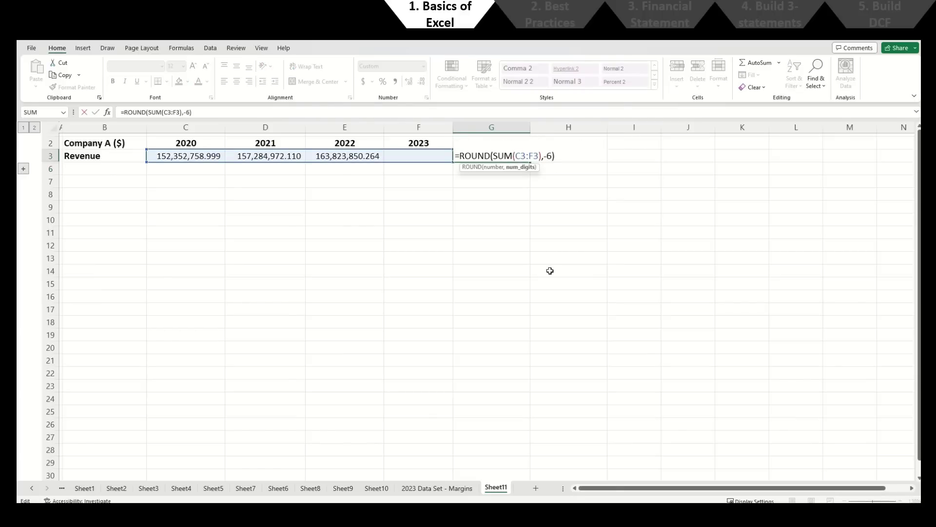
key("Return")
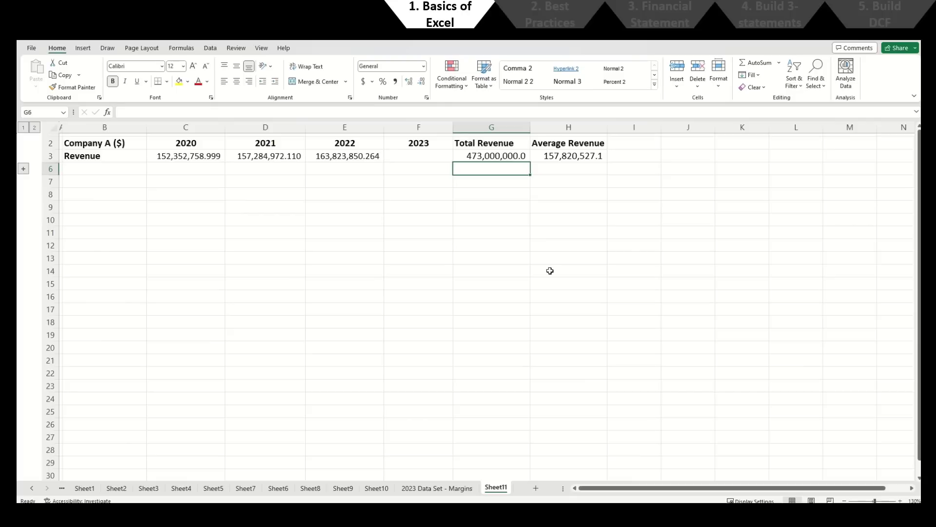
key("Up")
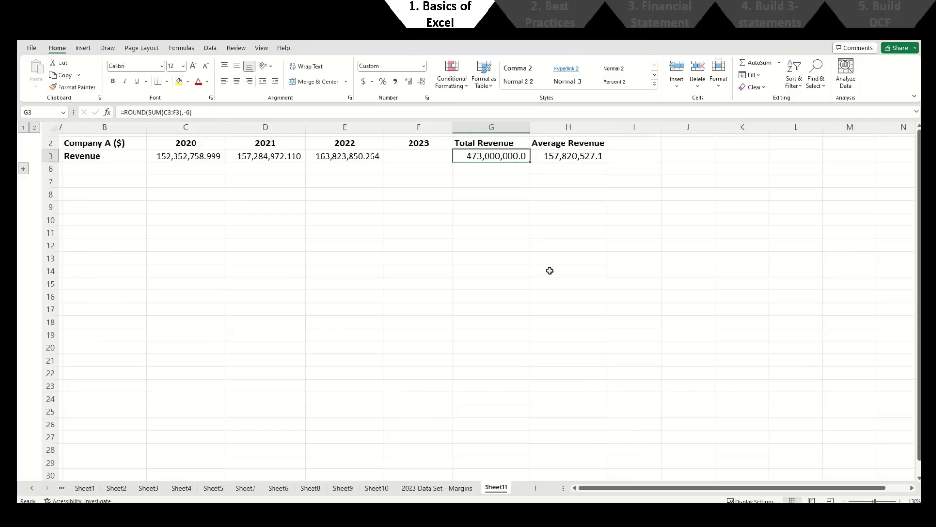
key("F2")
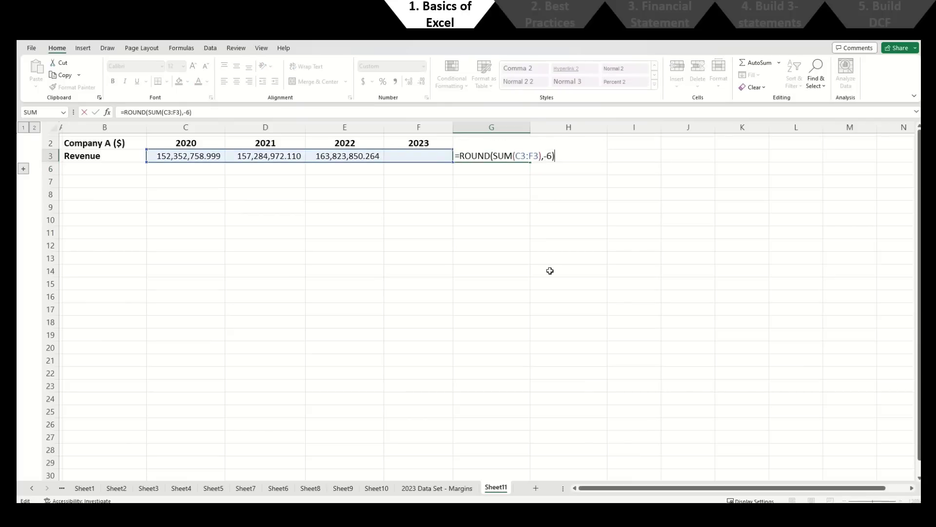
key("Left")
key("Left")
key("BackSpace")
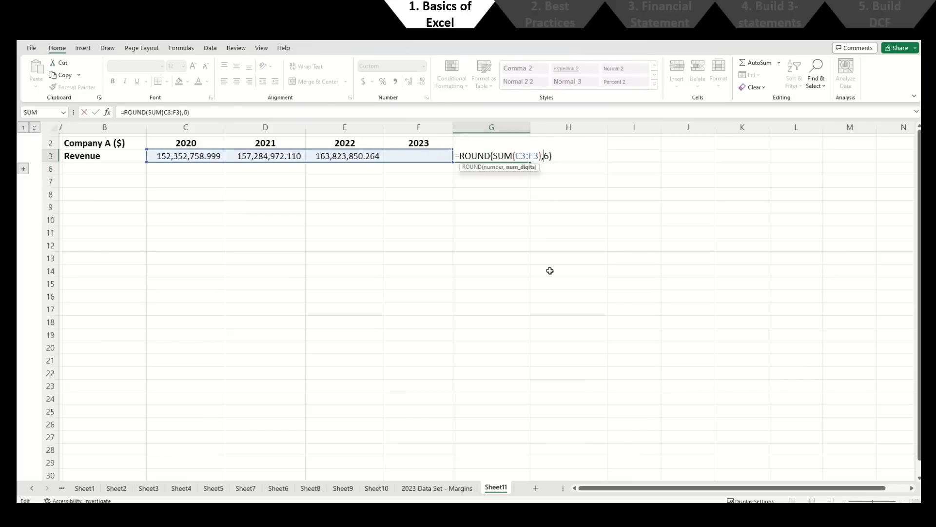
key("shift+Right")
key("Escape")
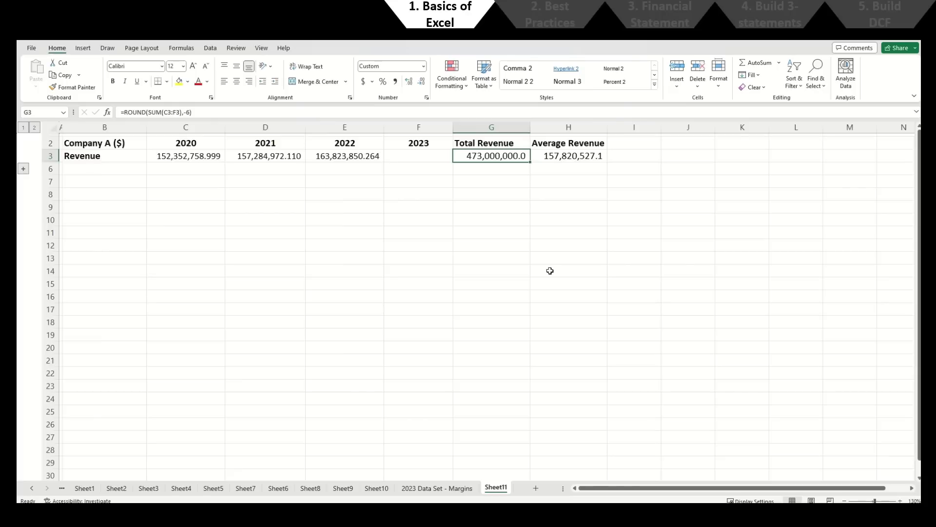
Step: Expand the grouped rows 4 and 5 below Company A's revenue
key("Down")
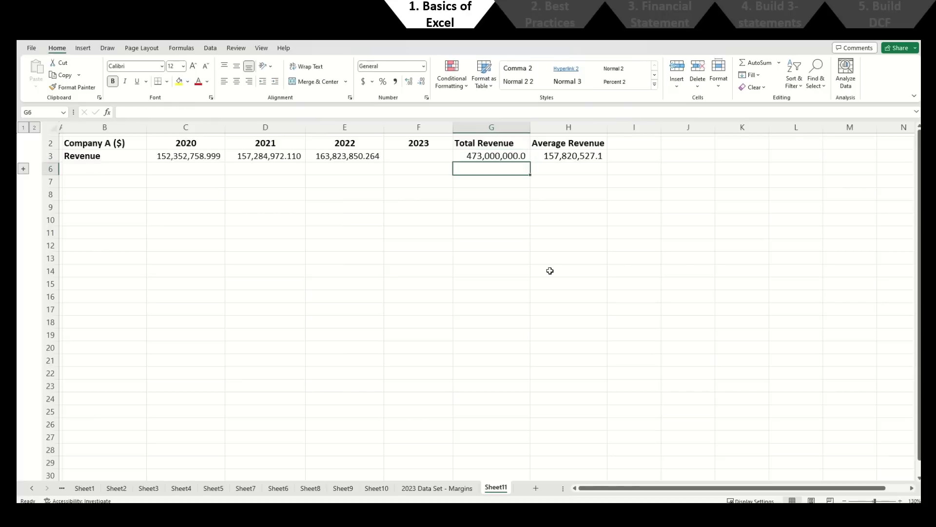
key("Down")
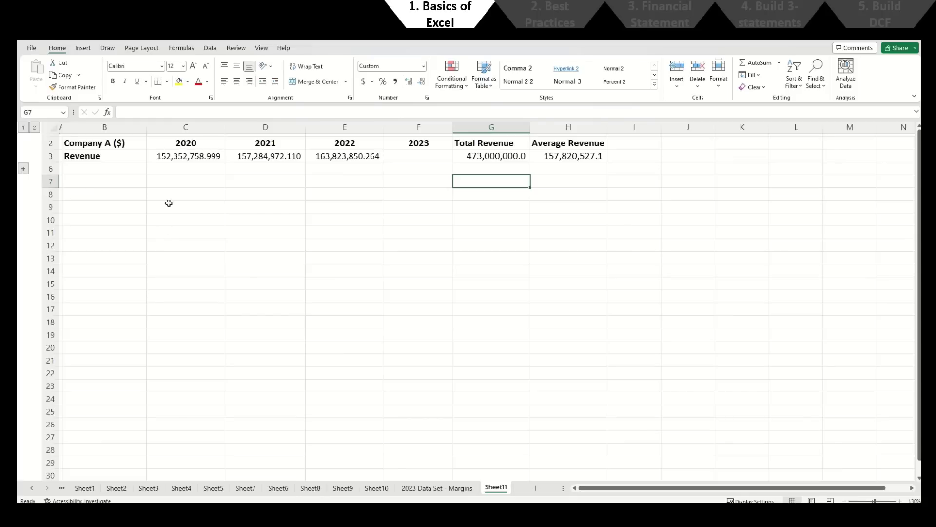
left_click(23, 168)
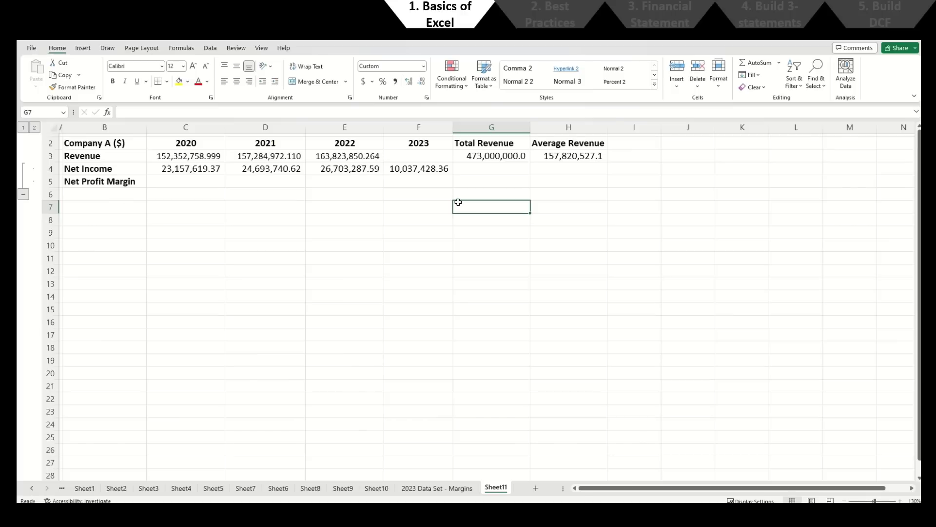
Step: Examine the net income and net profit margin rows and the 2023 revenue cell of Company A
left_click(214, 196)
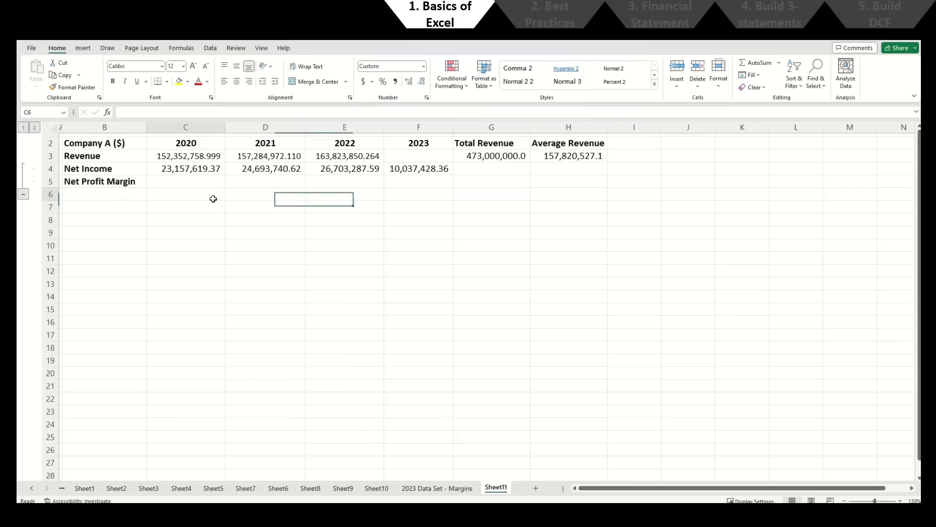
key("Up")
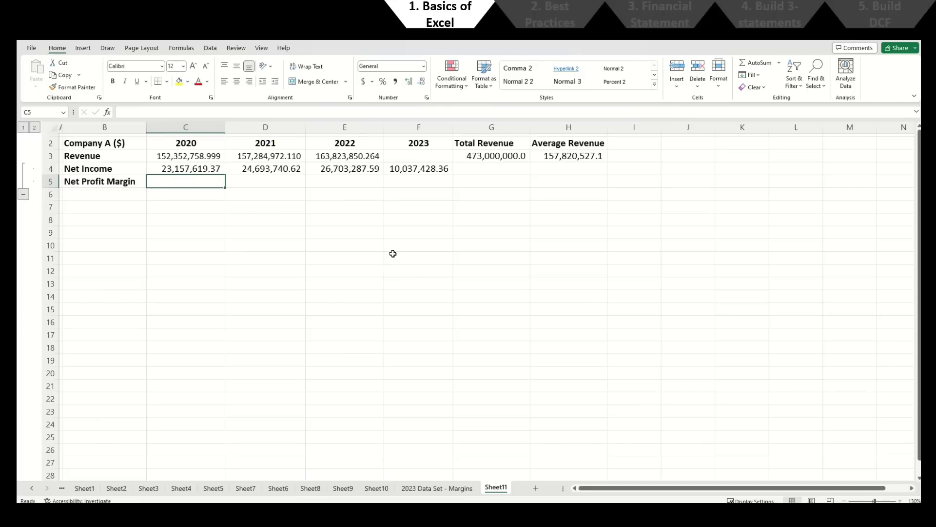
key("Up")
key("Right")
key("Right")
key("Right")
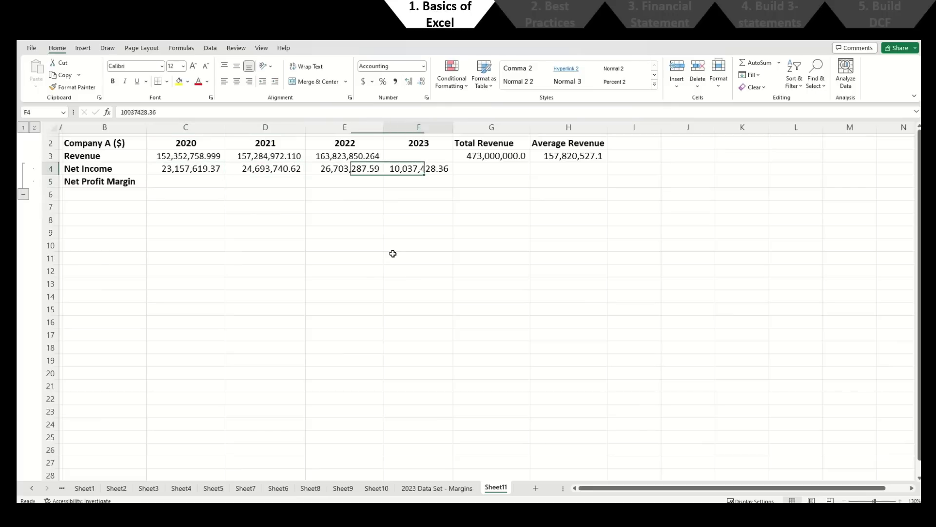
key("Down")
key("Left")
key("Left")
key("Right")
key("Right")
key("Up")
key("Up")
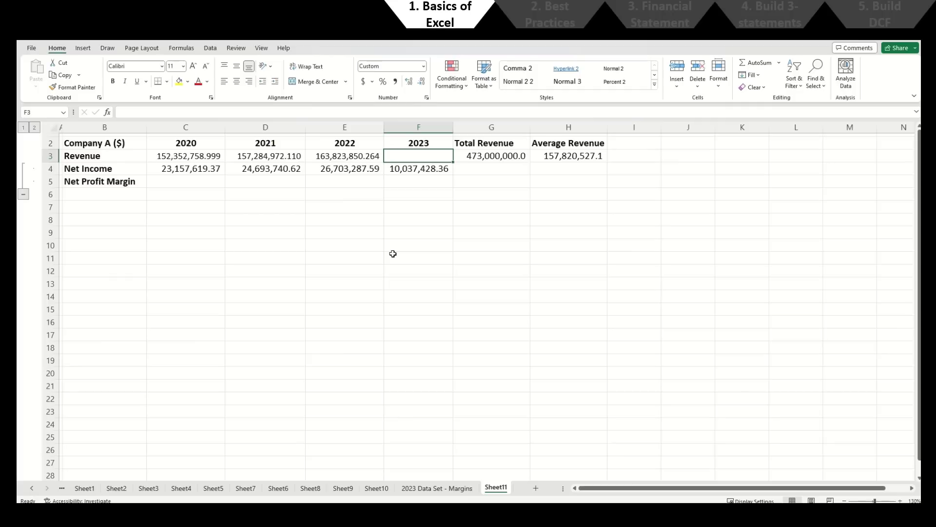
Step: Copy only the formatting of the 2020 net income in C4 onto the revenue cells C3:F3
key("Down")
key("Left")
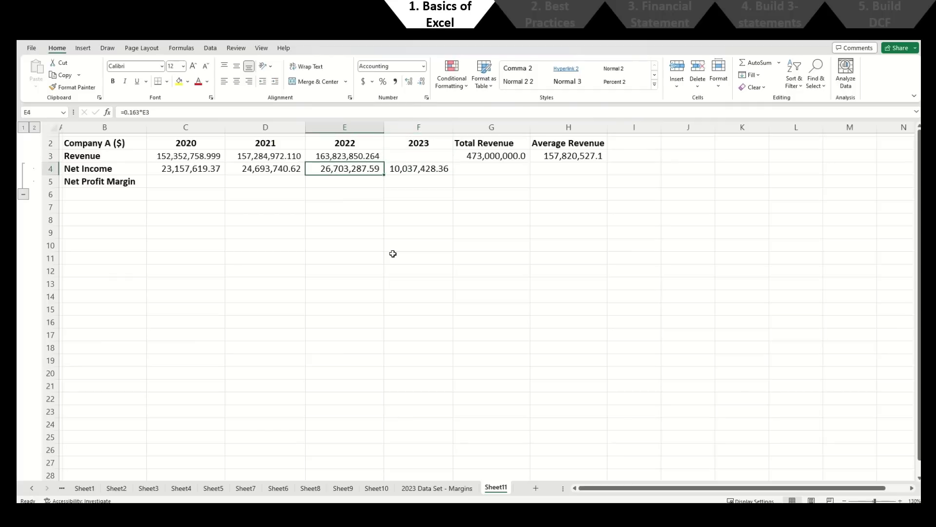
key("Left")
key("Left")
key("ctrl+c")
key("Up")
key("shift+Right")
key("shift+Right")
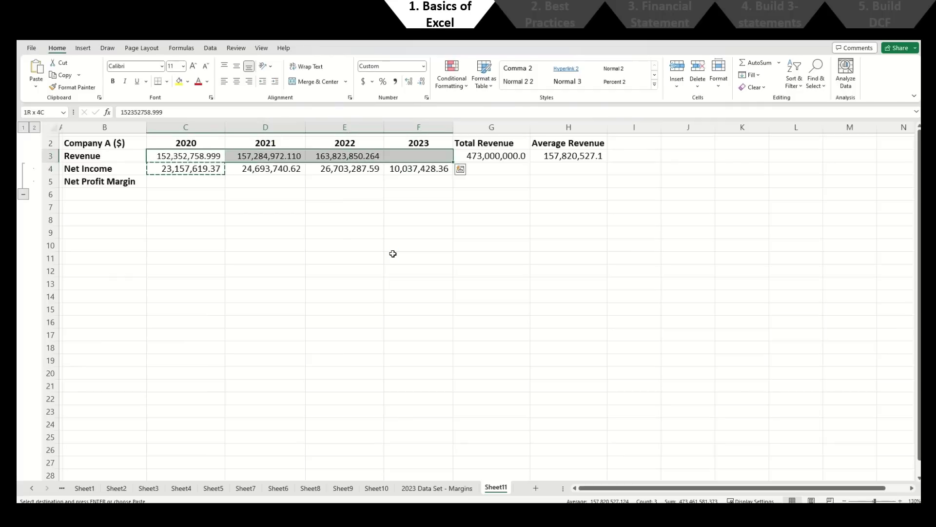
key("ctrl+alt+v")
key("t")
key("Return")
key("Escape")
Step: Calculate the 2020 net profit margin in C5 with =C4/C3
key("Down")
key("Down")
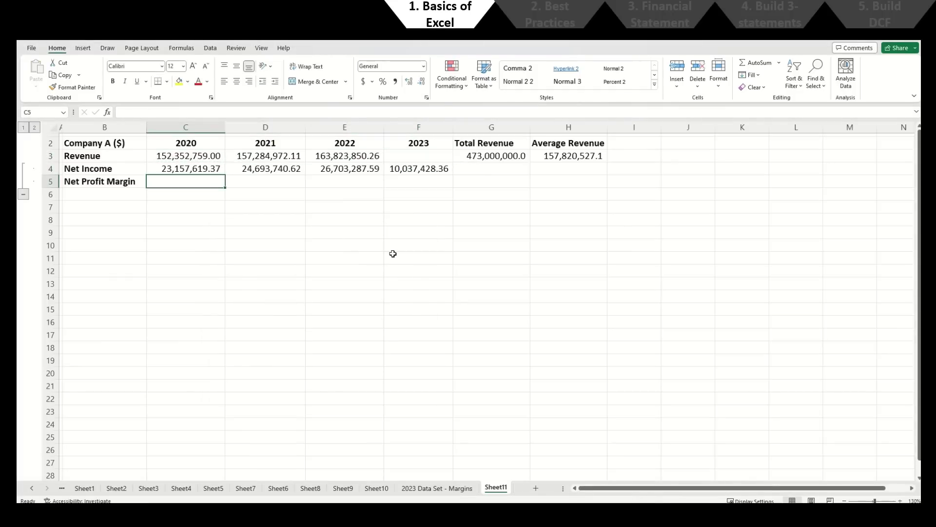
type("=")
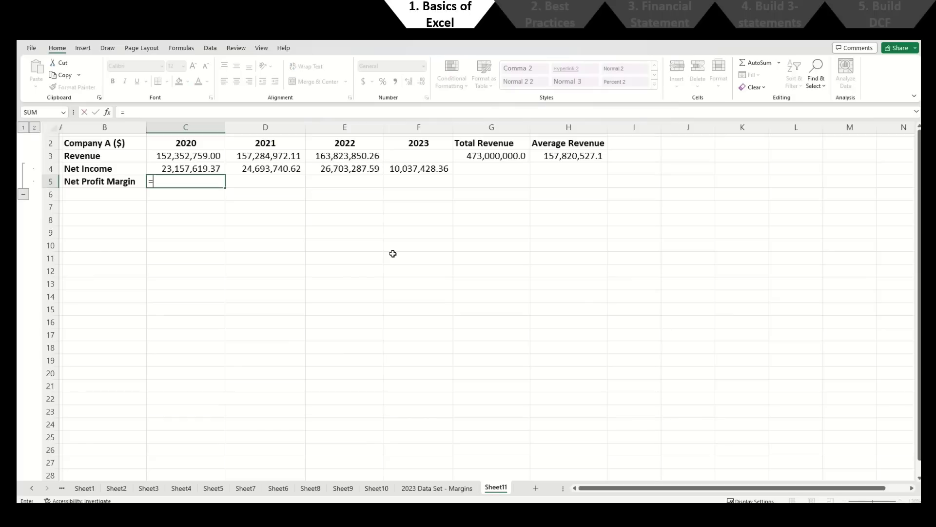
key("Up")
type("/")
key("Up")
key("Up")
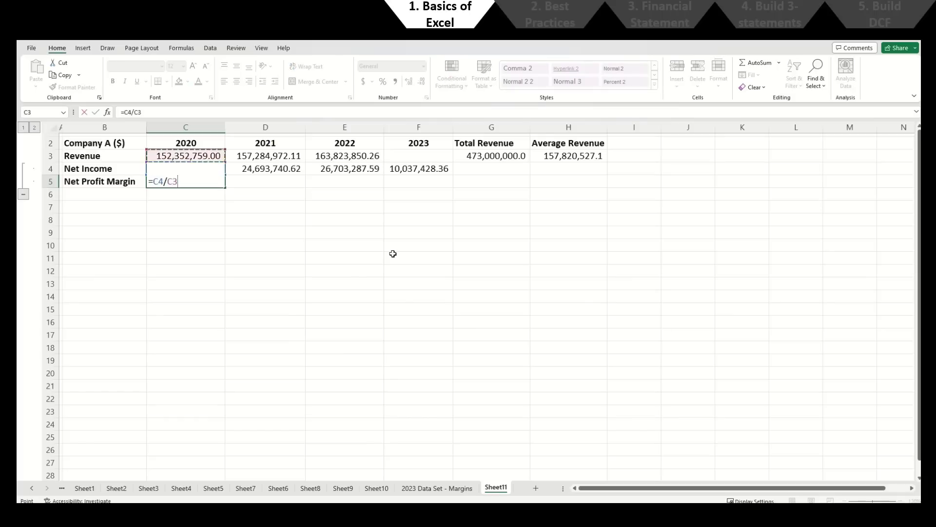
key("Return")
Step: Copy the net profit margin formula from C5 across D5:F5 for 2021 to 2023
key("Up")
key("ctrl+c")
key("Right")
key("shift+Right")
key("shift+Right")
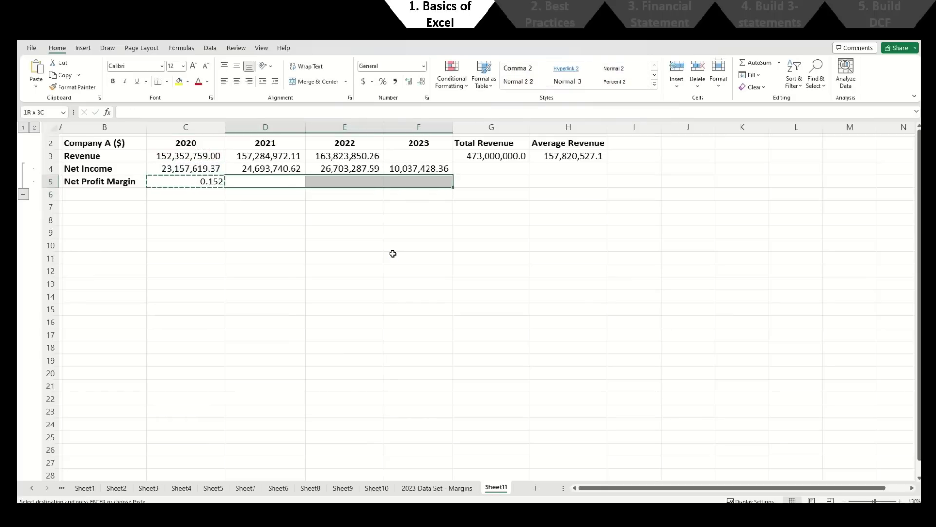
key("ctrl+v")
Step: Center the net profit margin values in C5:F5 horizontally
key("Down")
key("Left")
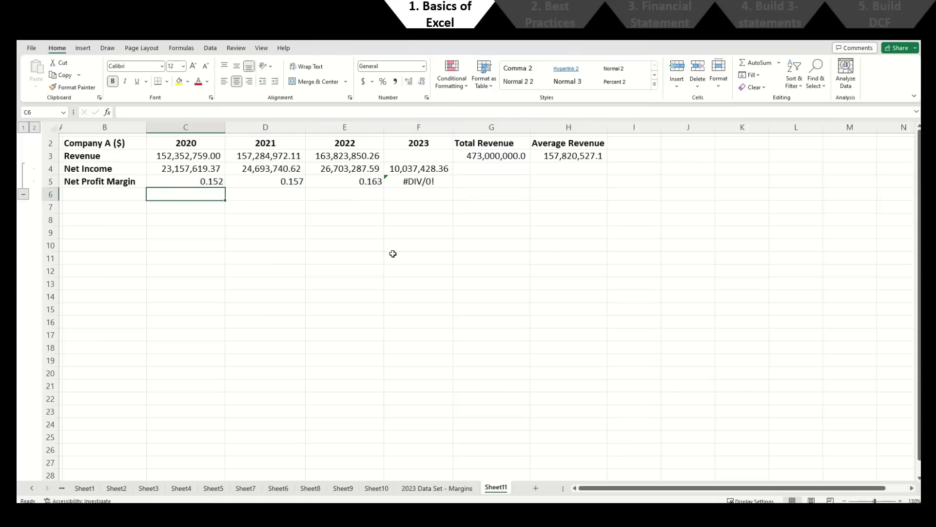
key("Up")
key("shift+Right")
key("shift+Right")
key("shift+Right")
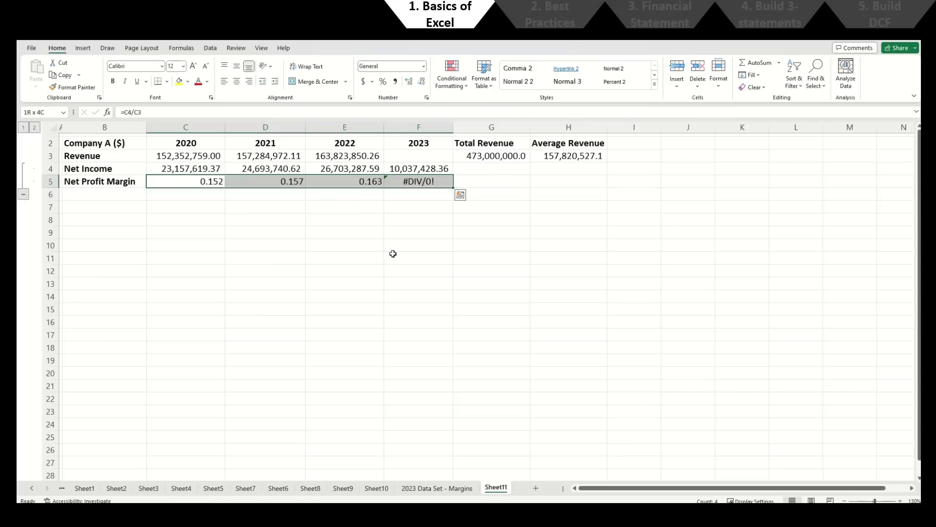
key("alt")
key("h")
key("a")
key("c")
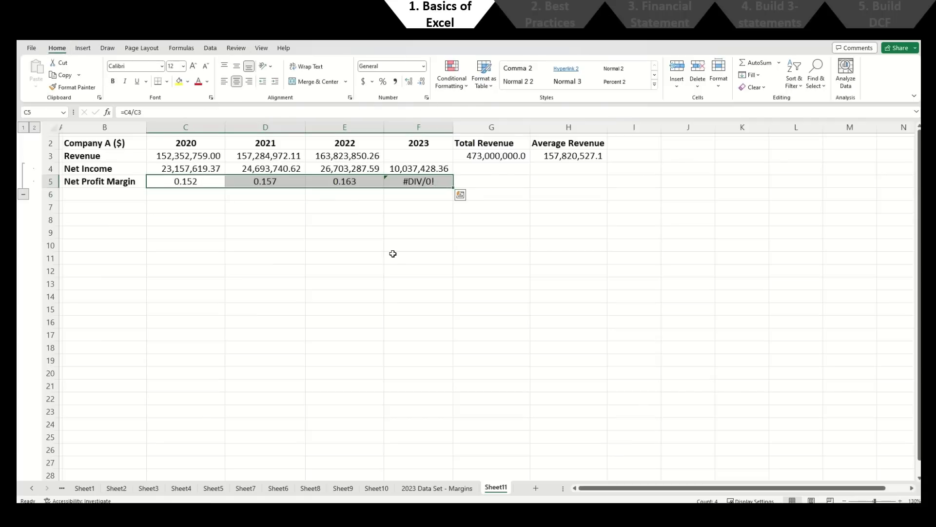
Step: Format the net profit margins in C5:F5 as percentages with one decimal place
key("ctrl+shift+5")
key("Down")
key("Up")
key("shift+Right")
key("shift+Right")
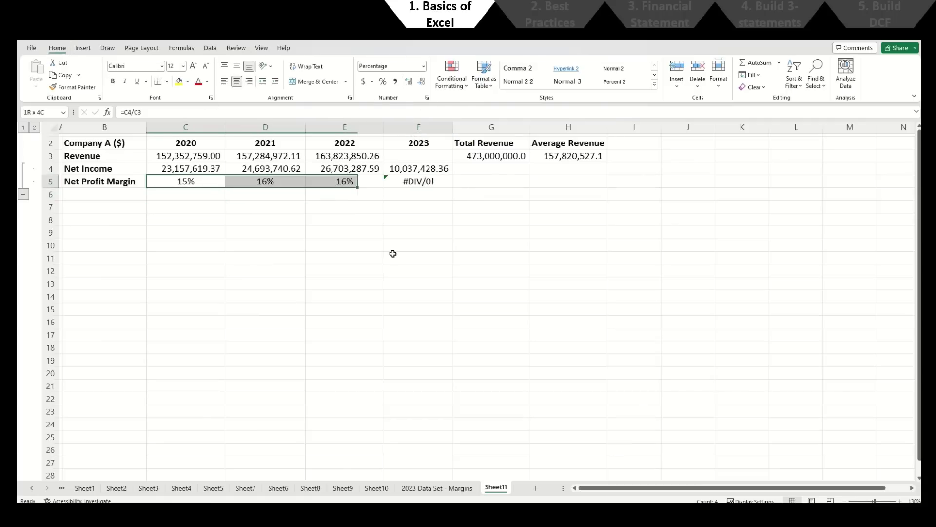
key("shift+Right")
key("alt")
key("h")
key("0")
key("Down")
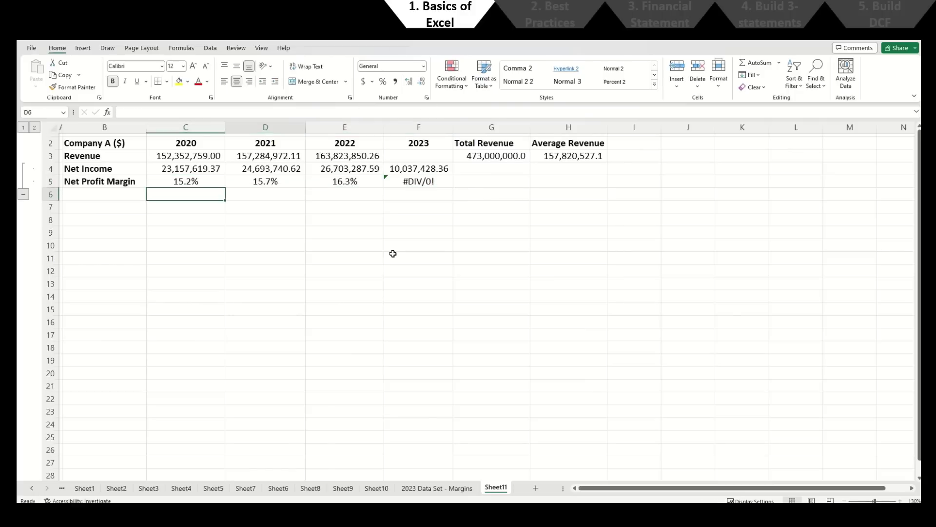
Step: Inspect the cell references in the 2023 net profit margin formula in F5 without changing it
key("Right")
key("Right")
key("Right")
key("Up")
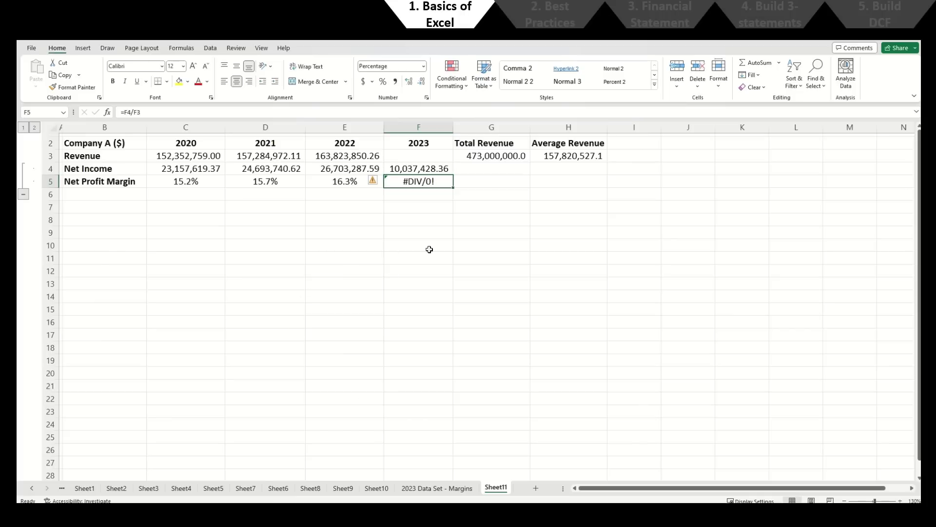
key("F2")
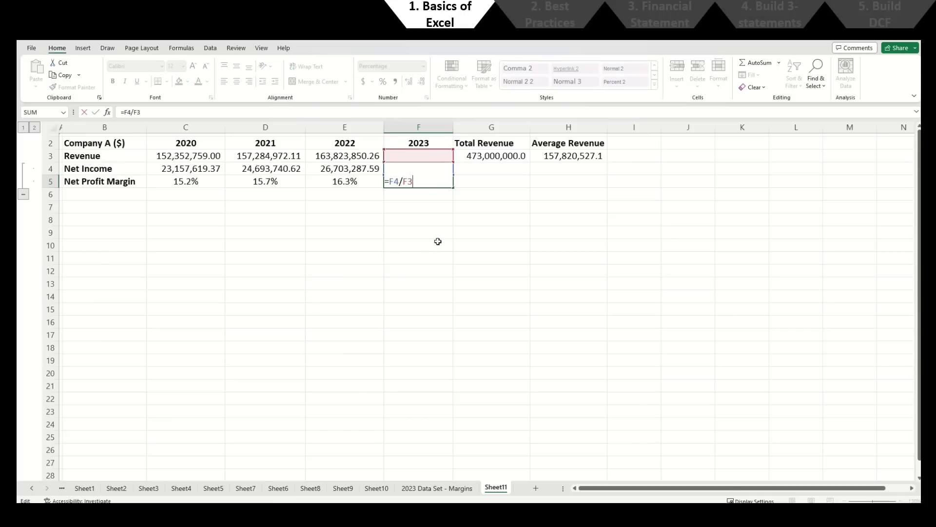
key("Escape")
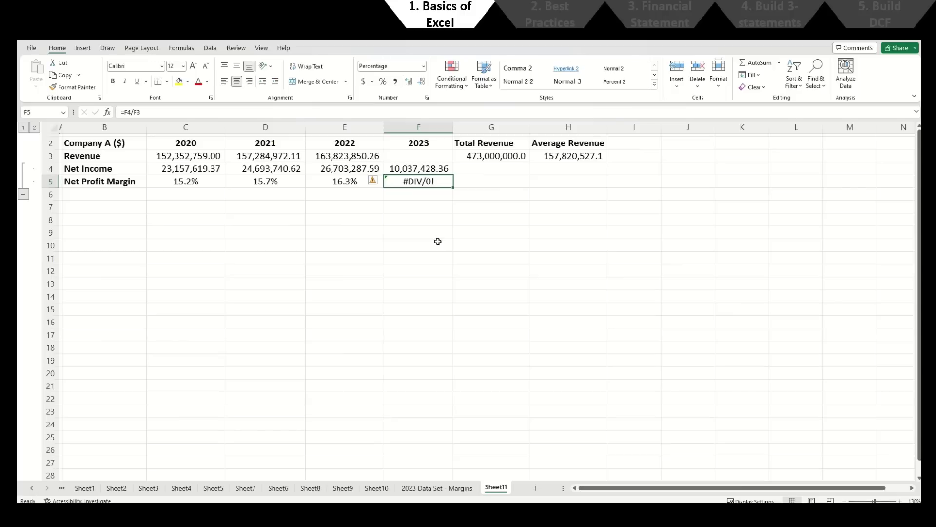
Step: Wrap the 2020 net profit margin formula in C5 in IFERROR with 0 as the fallback: =IFERROR(C4/C3,0)
key("Left")
key("Left")
key("Left")
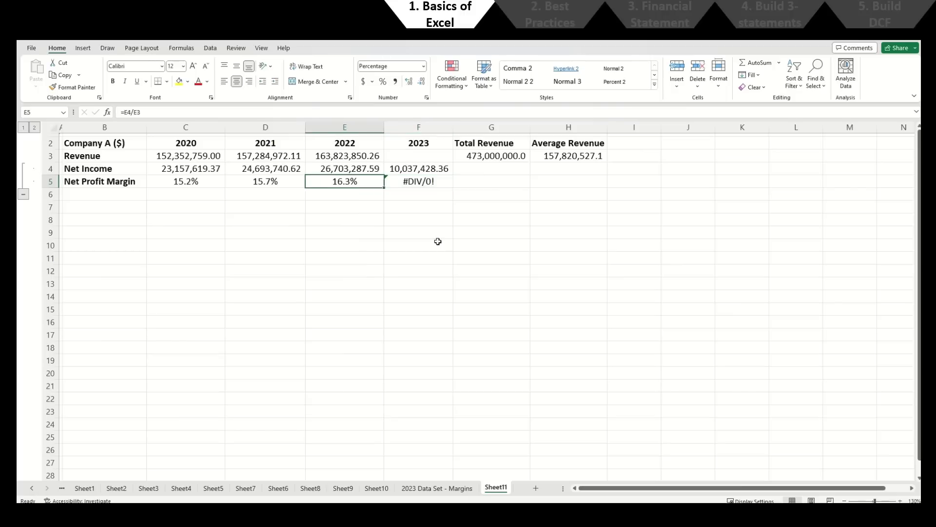
key("F2")
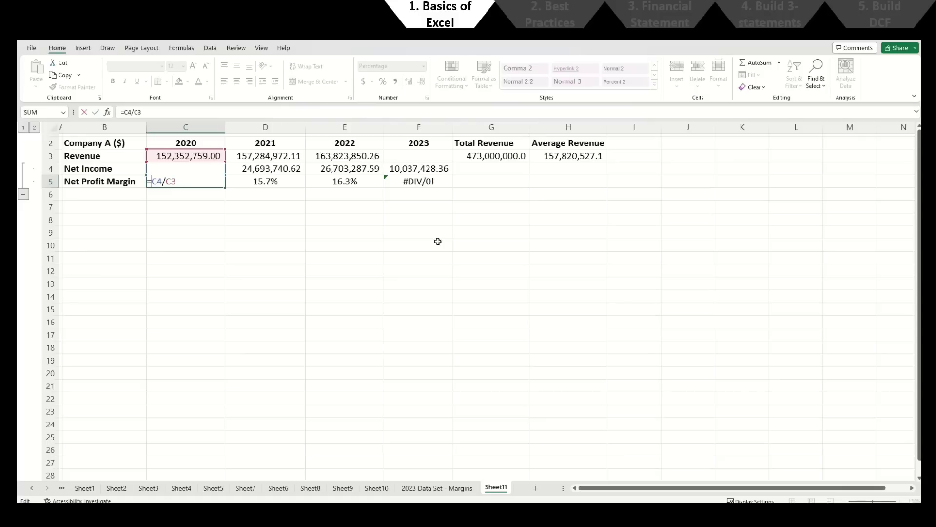
key("Home")
key("Right")
type("iferror(")
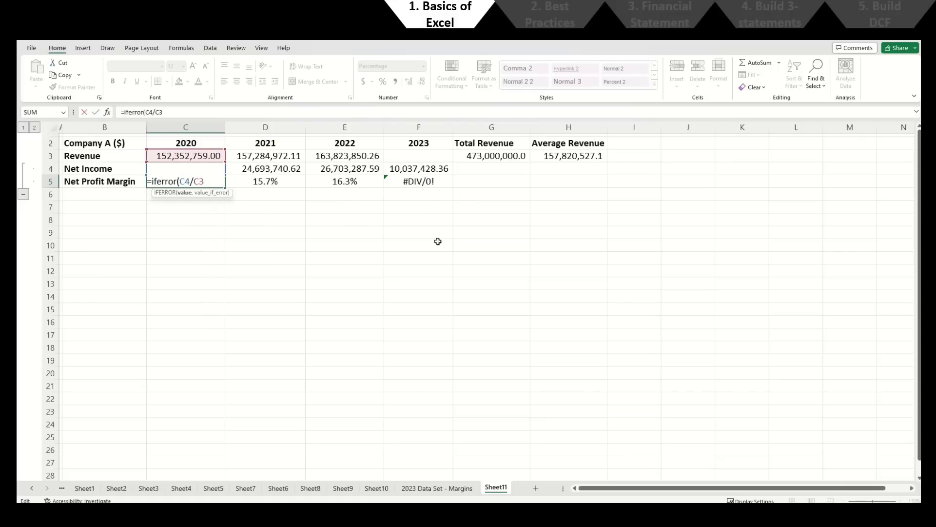
key("Right")
key("Right")
key("Right")
key("Right")
type(",0)")
key("Return")
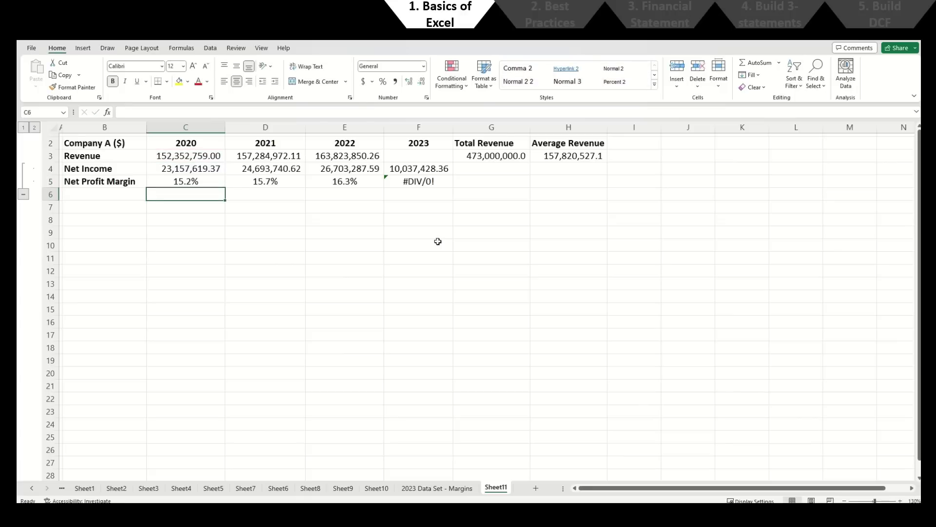
Step: Copy the IFERROR net profit margin formula from C5 across D5:F5 for 2021 to 2023
key("Up")
key("ctrl+c")
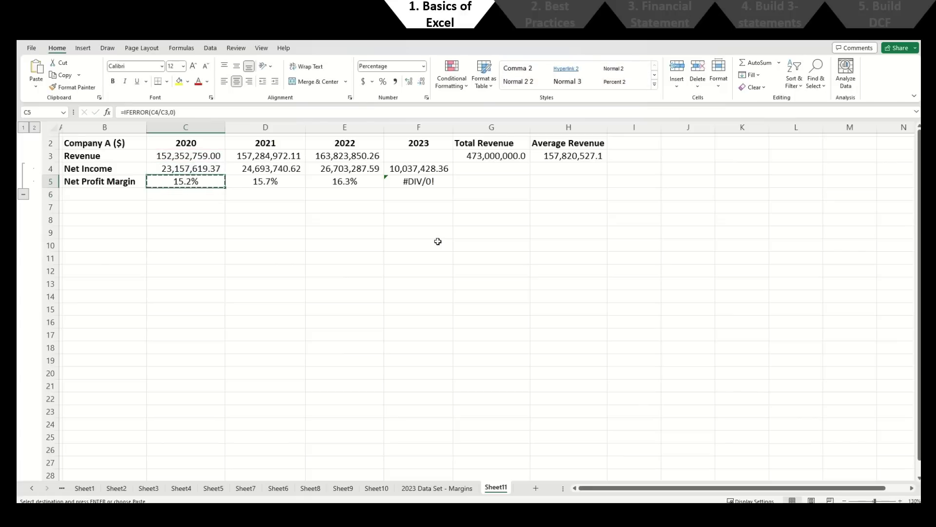
key("shift+Right")
key("shift+Right")
key("shift+Right")
key("ctrl+v")
key("Escape")
key("Down")
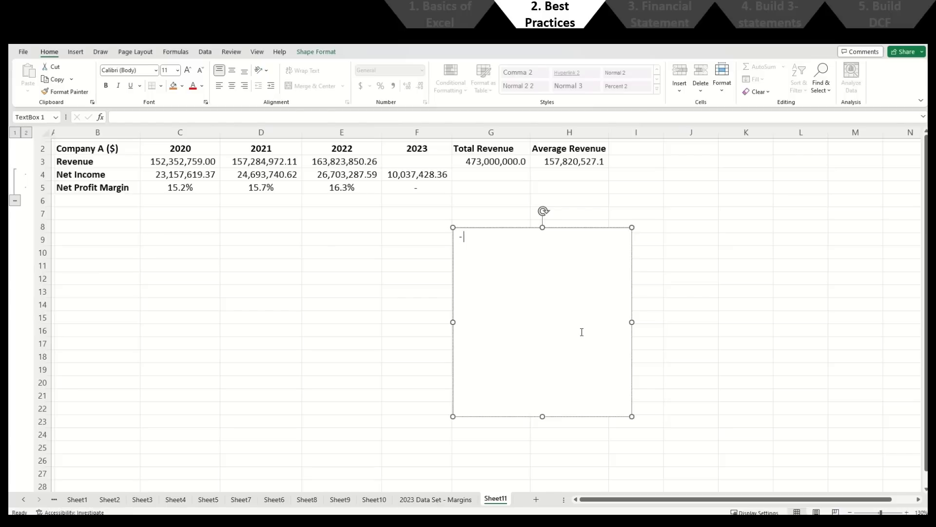
Step: Write the notes "Use a blue font for hard coded inputs" and "- Use a green font for linking from other tabs" in the text box
type("Use a blue font for hard code")
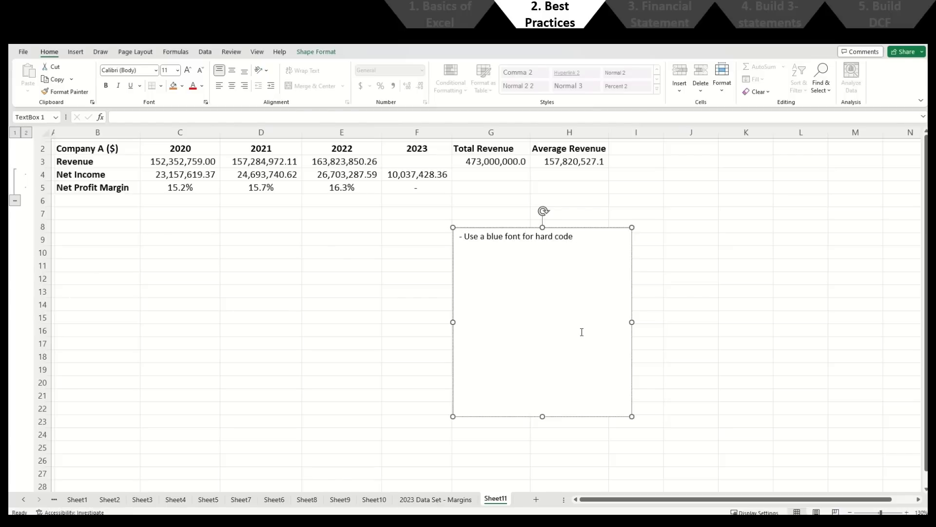
type("ed inputs")
key("Return")
type("- Use a green font for linkin")
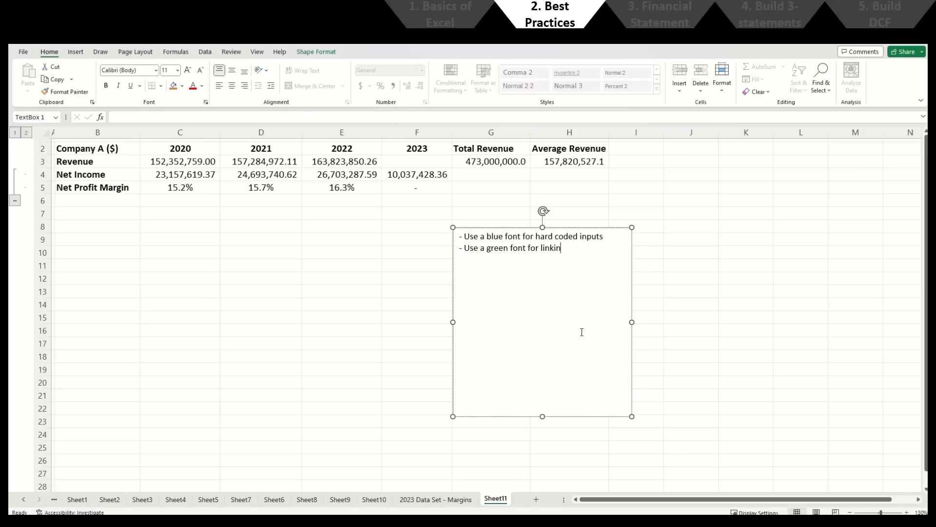
type("g from other tabs")
Step: Add the notes "- Use a black font for calculations within the tab" and "- Same year in the same column across tabs" to the text box
key("Return")
type("- Use a black font ")
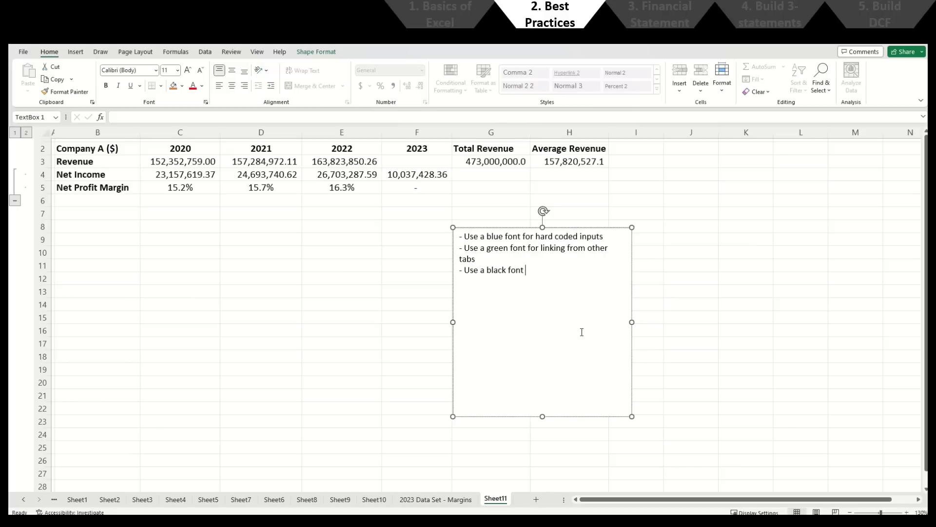
type("for calculations within the tab")
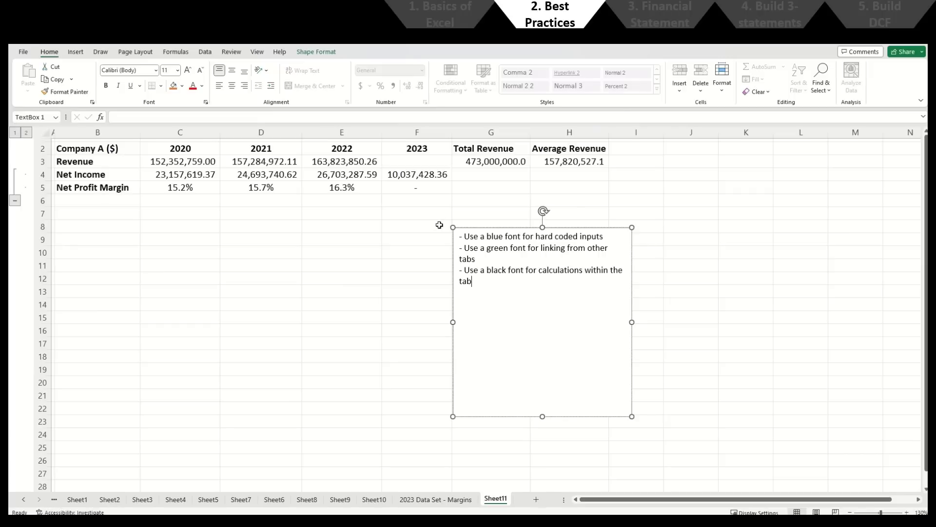
key("Return")
type("- Same year in the same column across ta")
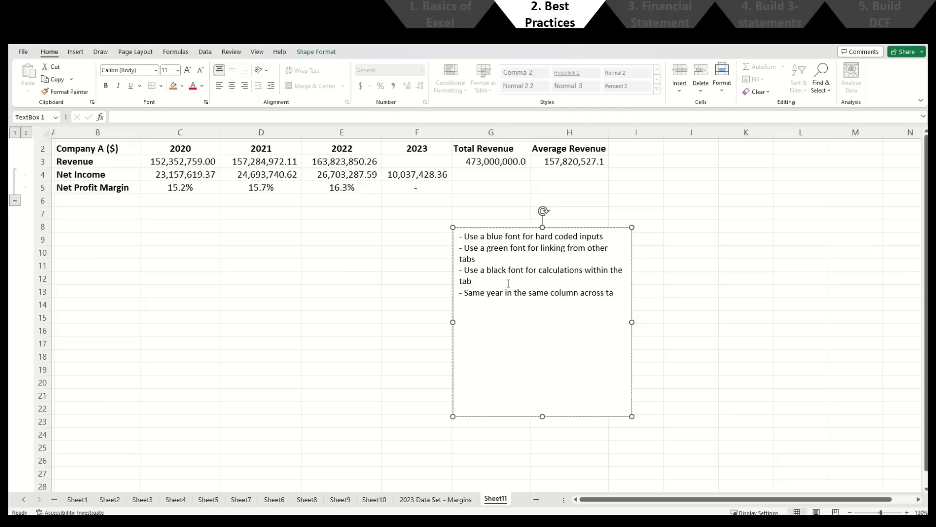
type("bs")
left_click(257, 222)
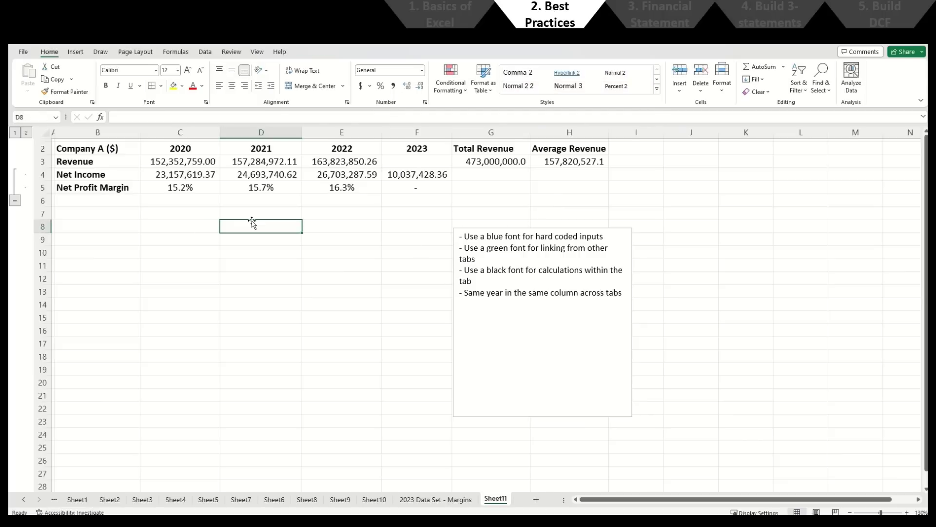
Step: Add a new sheet with the year 2020 in C1 and the formula =C1+1 in D1
left_click(195, 148)
key("Left")
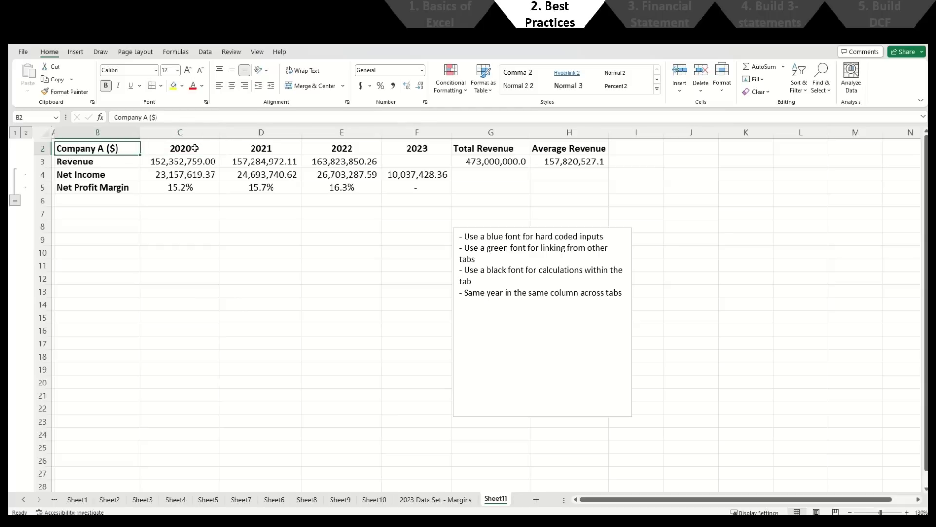
key("shift+Right")
key("shift+Right")
key("Right")
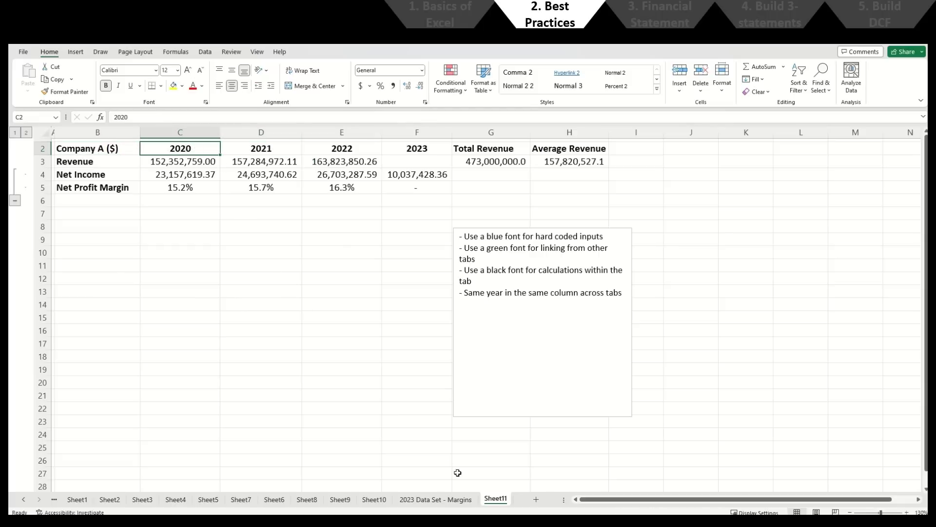
left_click(536, 499)
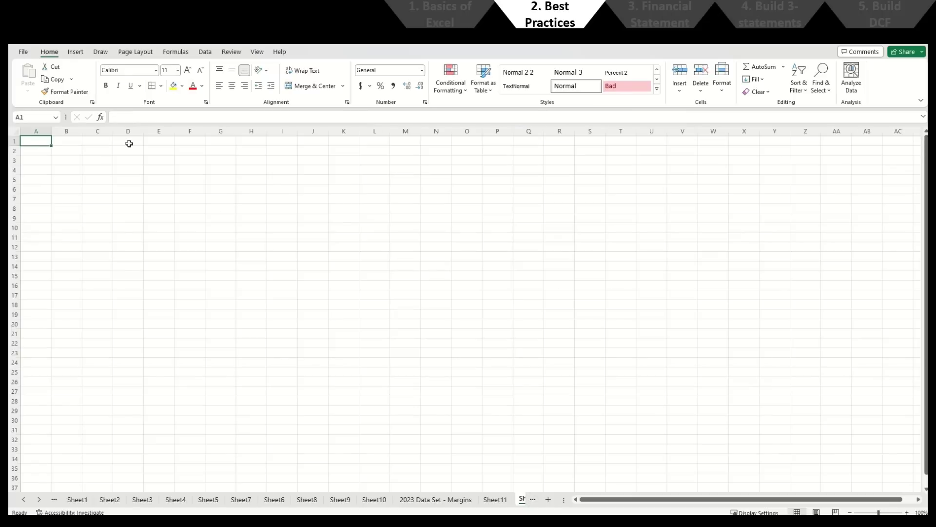
left_click(128, 148)
type("2020")
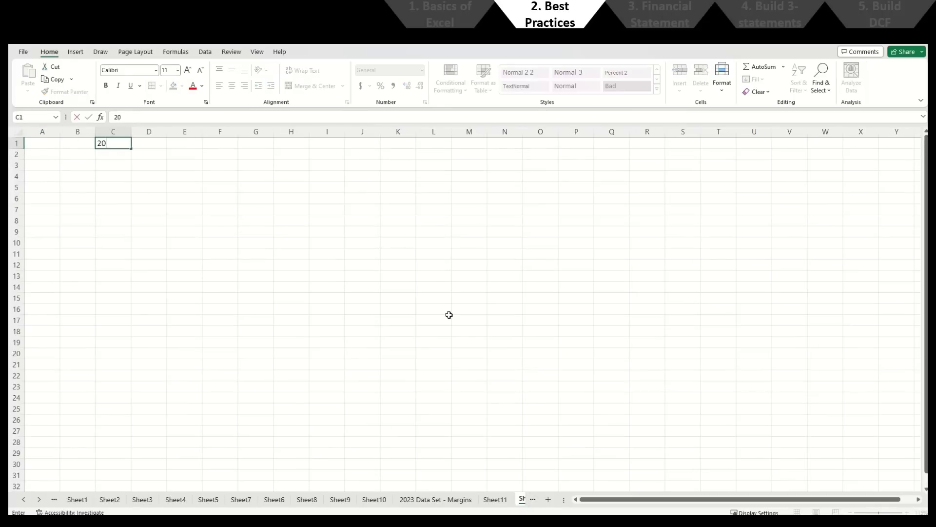
key("Return")
key("Up")
key("Right")
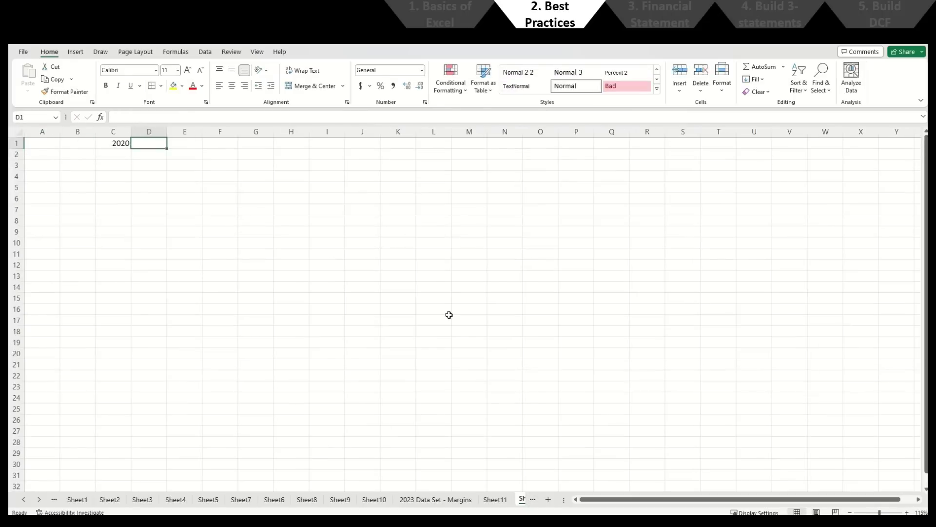
type("=C1+1")
key("Return")
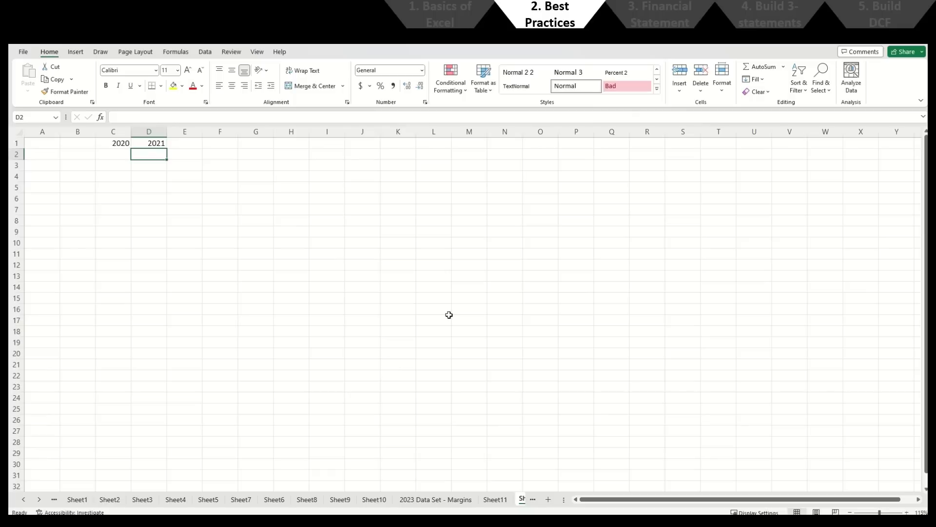
Step: Return to Sheet11 and add the note "- Have all the assumptions in the same column" to the text box
key("ctrl+Page_Up")
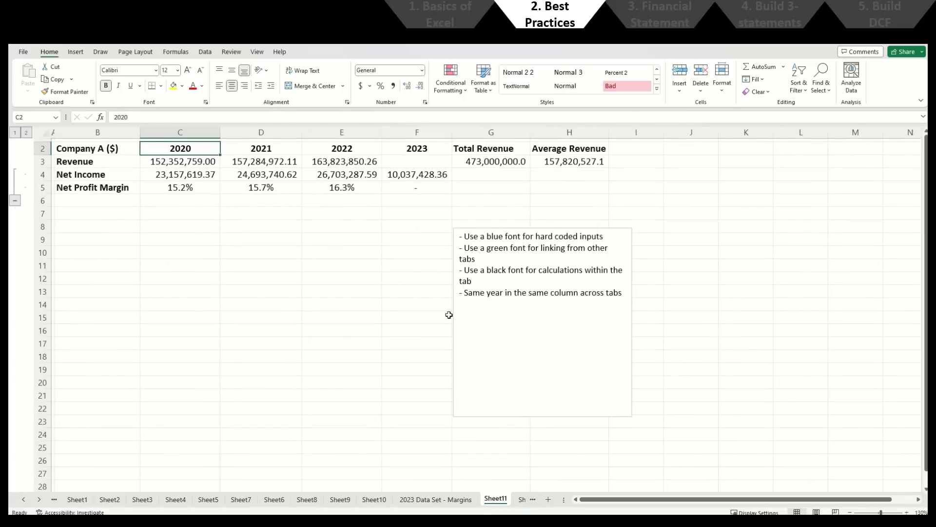
left_click(599, 332)
scroll(594, 247, "down", 2)
key("Return")
type("- ")
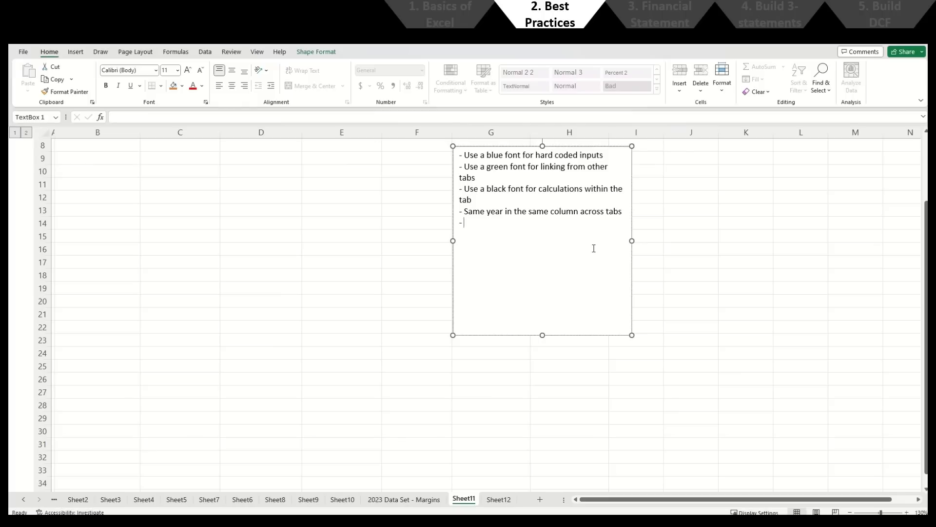
type("Have all the assumptions in the same column")
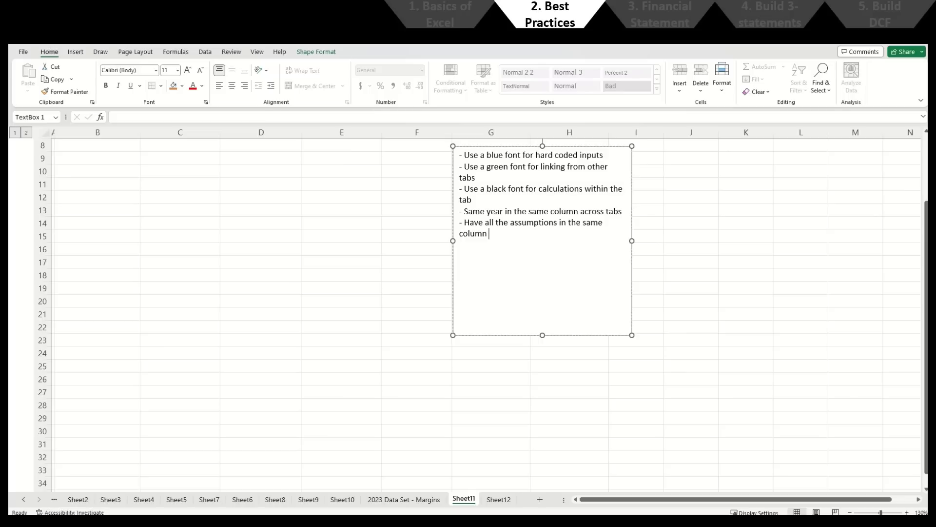
left_click(205, 301)
scroll(207, 303, "up", 2)
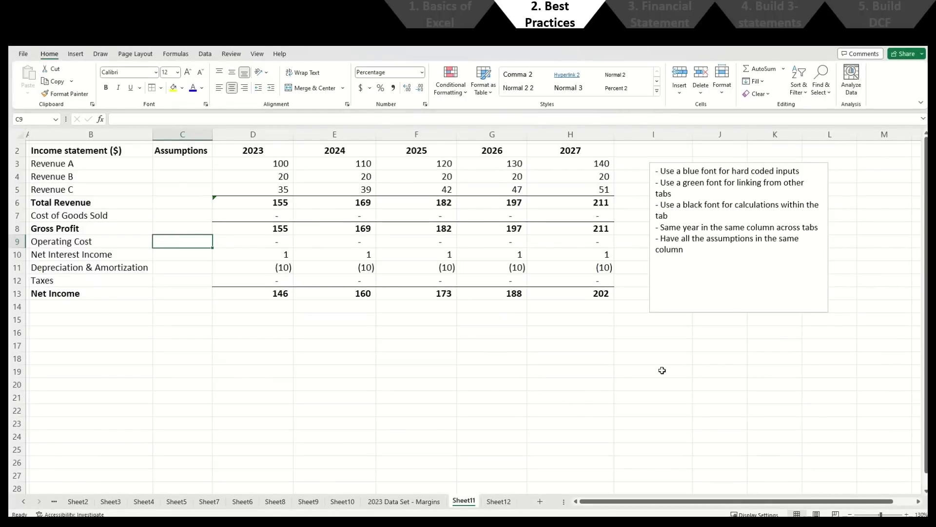
Step: Review the income statement line items down to Net Income and the Assumptions column in column C
key("Left")
key("Up")
key("Up")
key("Up")
key("Down")
key("Down")
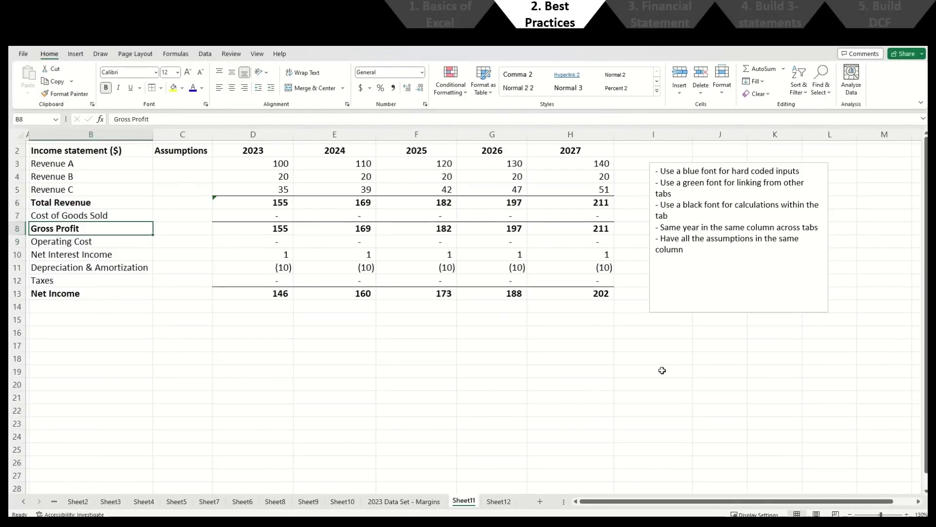
key("Down")
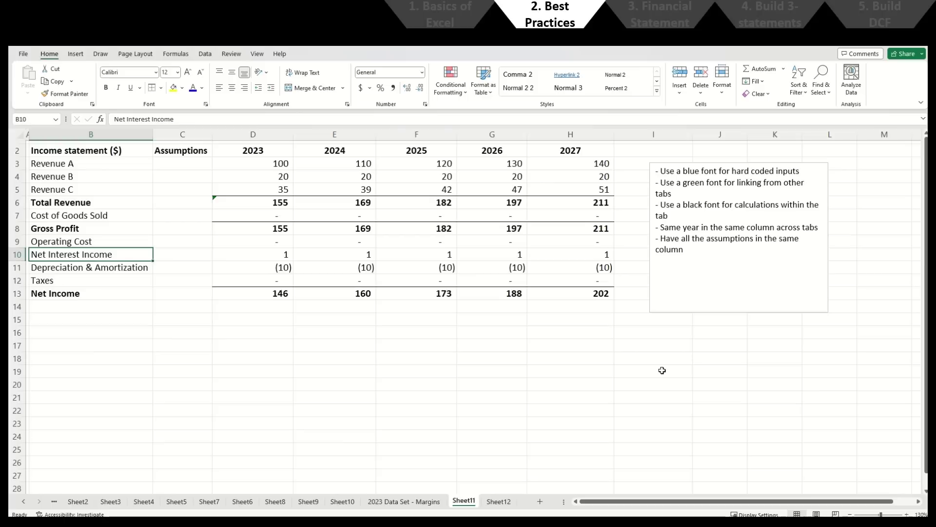
key("Down")
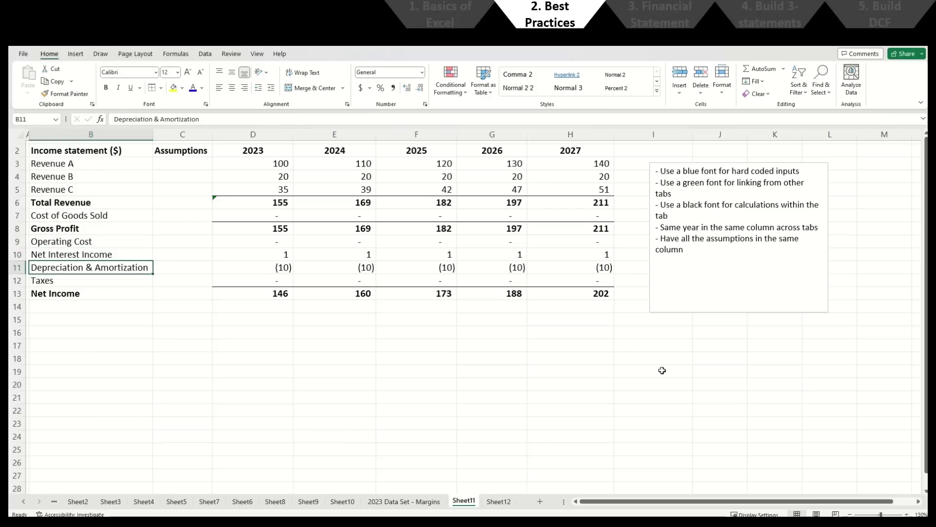
key("Down")
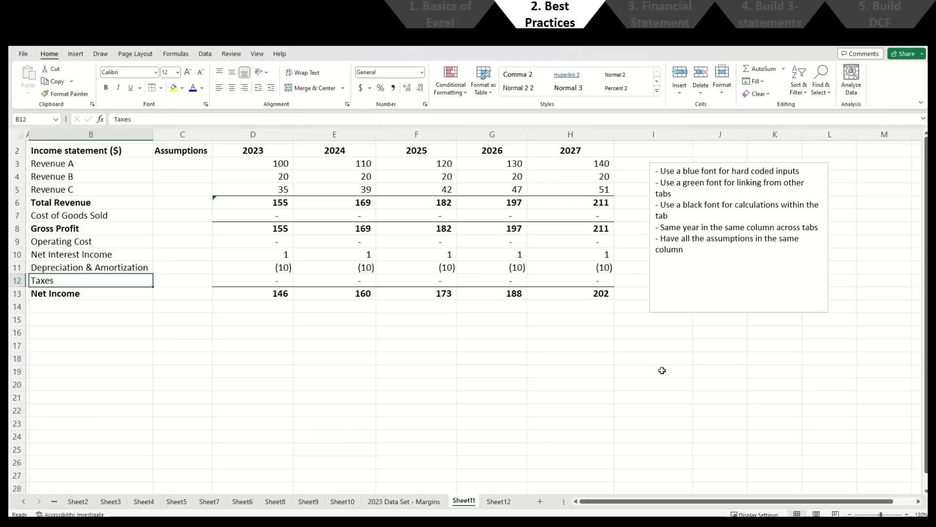
key("Down")
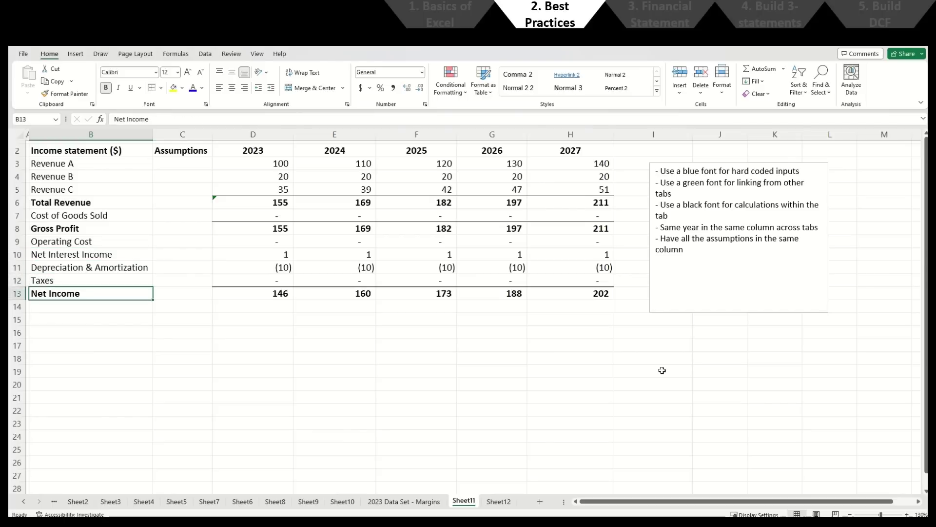
key("Up")
key("Up")
key("Up")
key("Up")
key("Right")
key("ctrl+space")
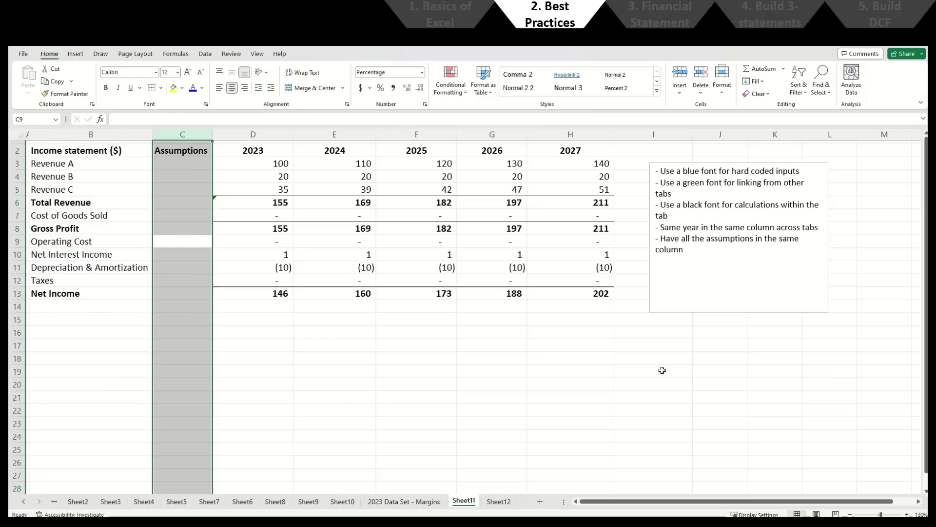
Step: Set the Cost of Goods Sold assumption in C7 to 50% and the Operating Cost assumption in C9 to 15%
key("Up")
key("Up")
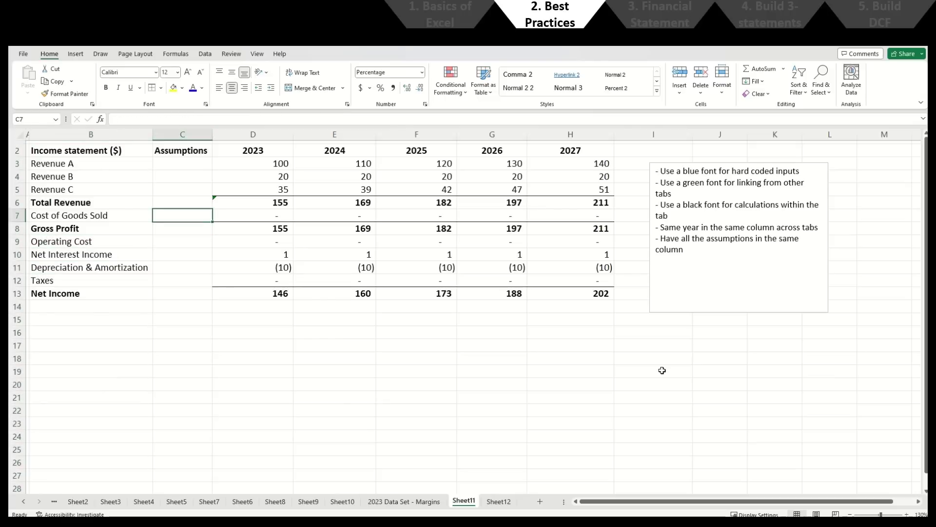
type("50%")
key("Return")
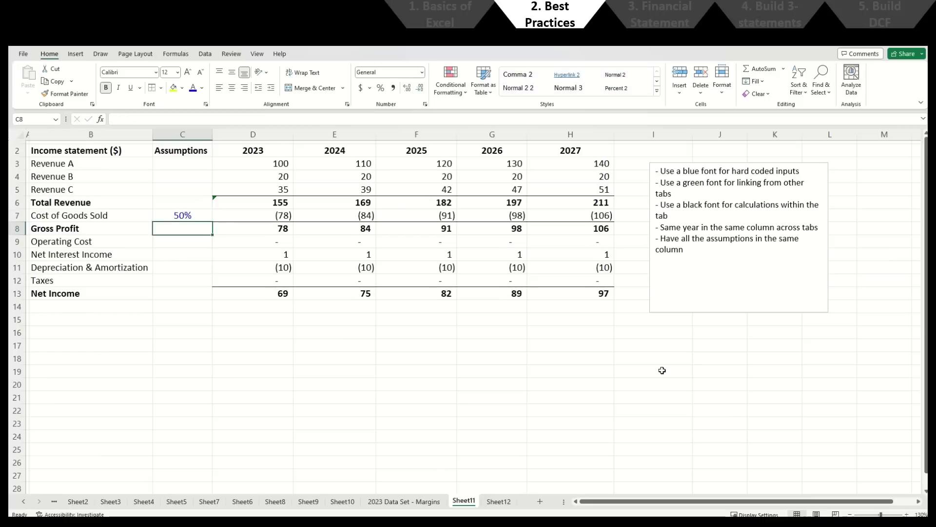
key("Down")
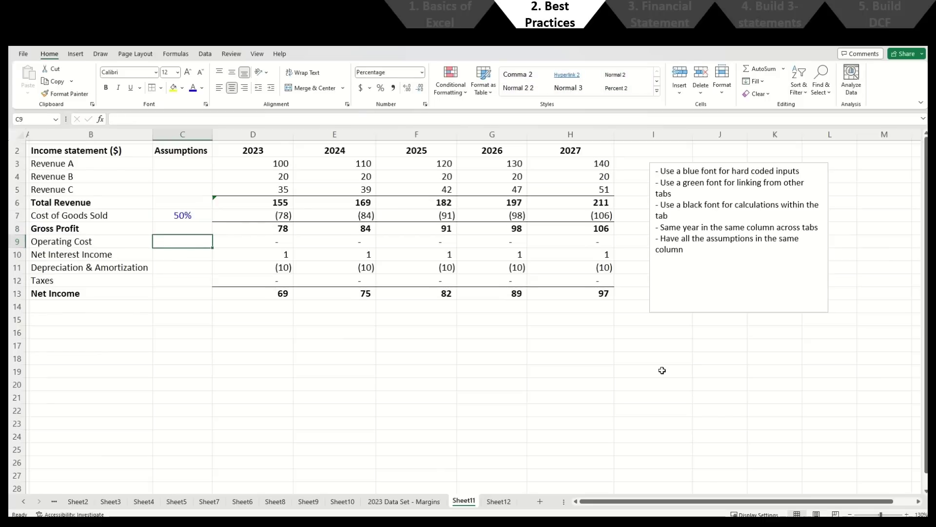
type("15%")
key("Return")
Step: Set the Revenue A assumption in C3 to 10%
key("Up")
key("Up")
key("Up")
key("Up")
key("Up")
key("Up")
key("Up")
type("10%")
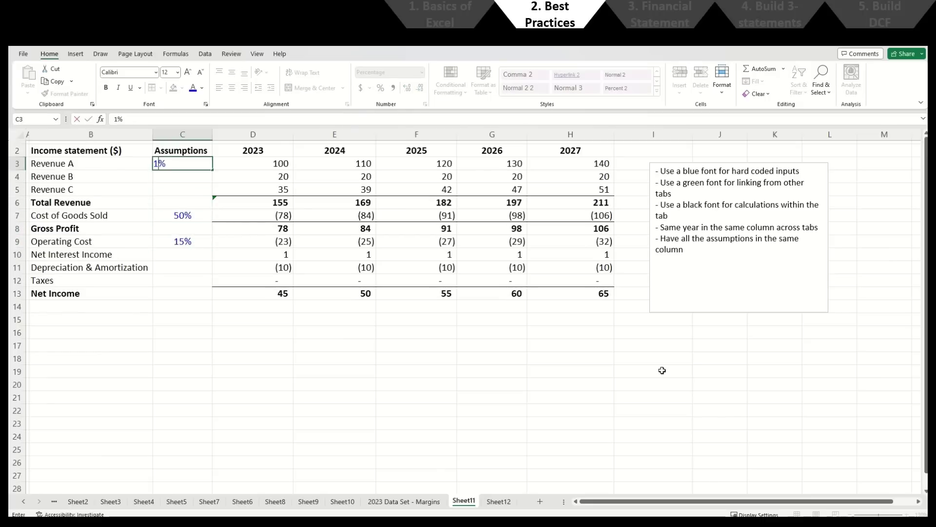
key("Return")
Step: Calculate 2024 Revenue A in E3 with =D3*(1+$C$3), keeping the growth assumption as an absolute reference
key("Up")
key("Right")
key("Right")
type("=")
key("Left")
type("*(1+")
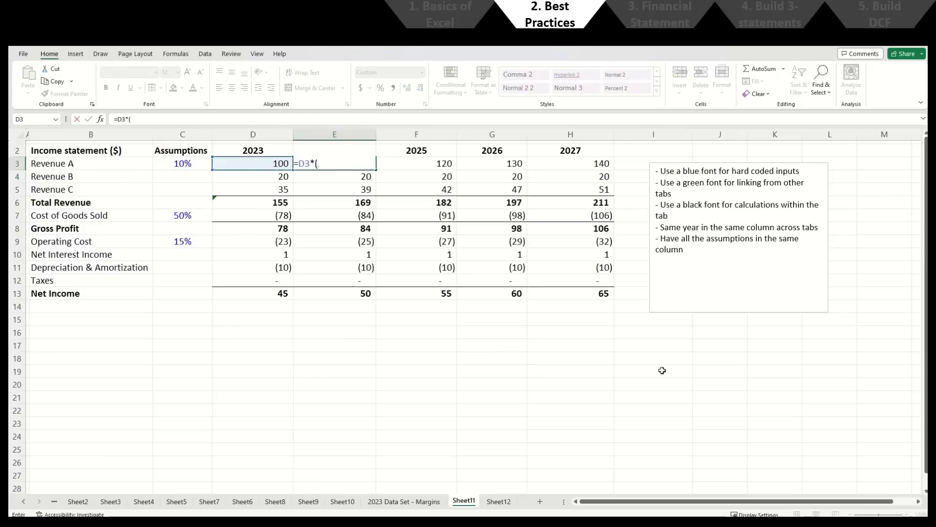
key("Left")
key("Left")
key("F4")
type(")")
key("Return")
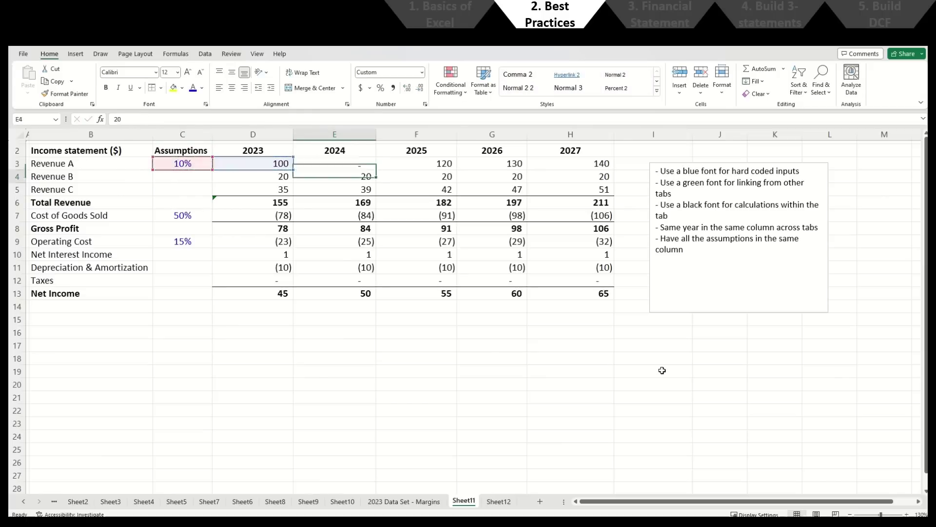
Step: Copy the Revenue A growth formula from E3 across F3:H3 for 2025 to 2027
key("Up")
key("ctrl+c")
key("Right")
key("shift+Right")
key("shift+Right")
key("ctrl+v")
Step: Copy the 10% growth assumption from C3 to C4:C5 for Revenue B and Revenue C
key("Left")
key("Left")
key("Left")
key("ctrl+c")
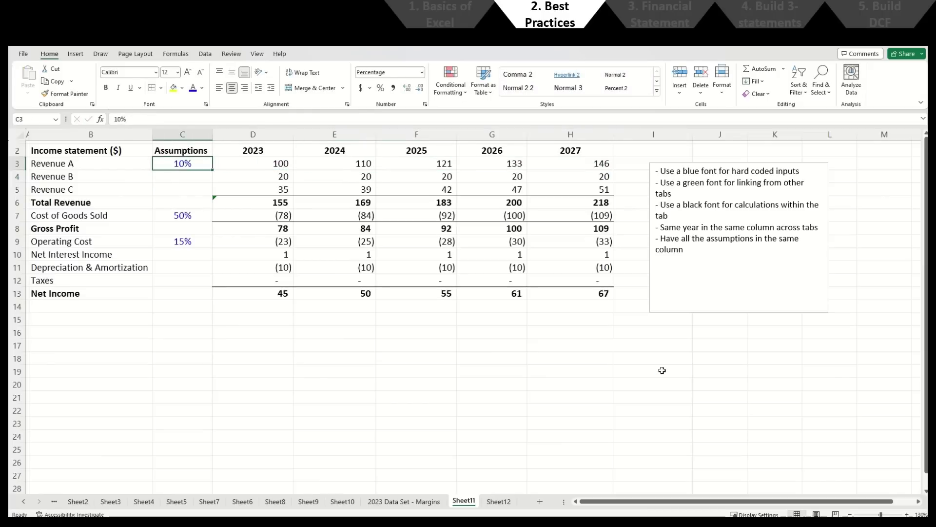
key("Down")
key("shift+Down")
key("ctrl+v")
key("Escape")
Step: Copy the Revenue A growth formulas in E3:H3 to E4:H5 for Revenue B and Revenue C
key("Right")
key("Right")
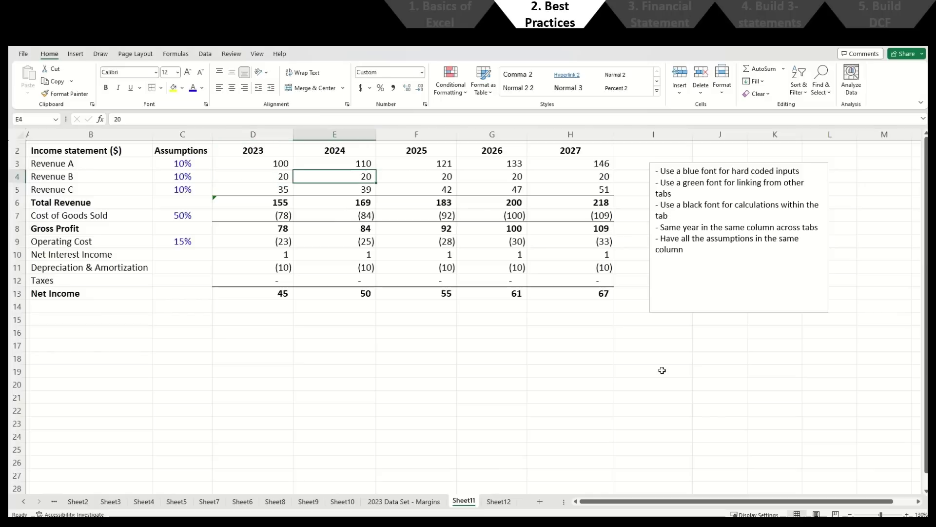
key("Up")
key("shift+Right")
key("shift+Right")
key("shift+Right")
key("ctrl+c")
key("Down")
key("shift+Down")
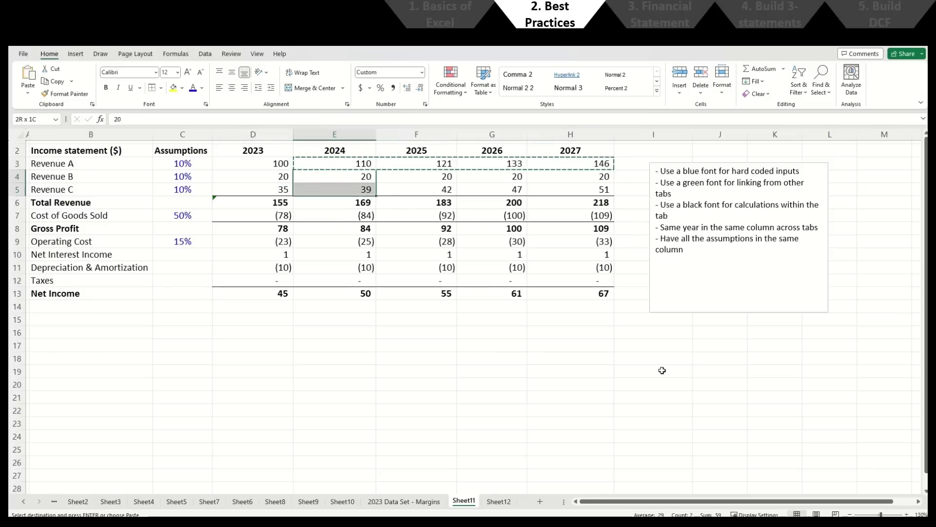
key("shift+Right")
key("shift+Right")
key("shift+Right")
key("ctrl+v")
key("Escape")
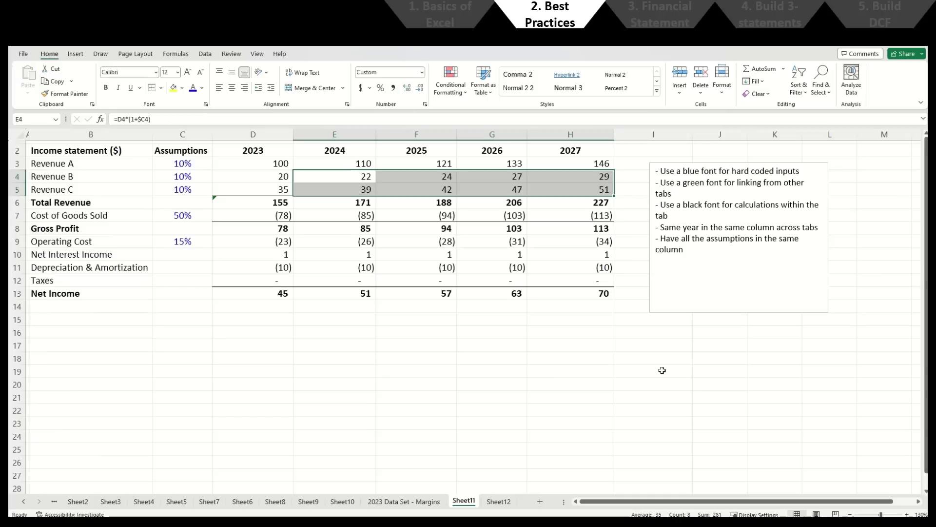
Step: Move below the income statement's 2024 column and switch to the Company A revenue and net income sheet
key("Down")
key("Down")
key("Down")
key("Down")
key("Down")
key("Down")
key("Down")
key("Down")
key("Down")
key("Down")
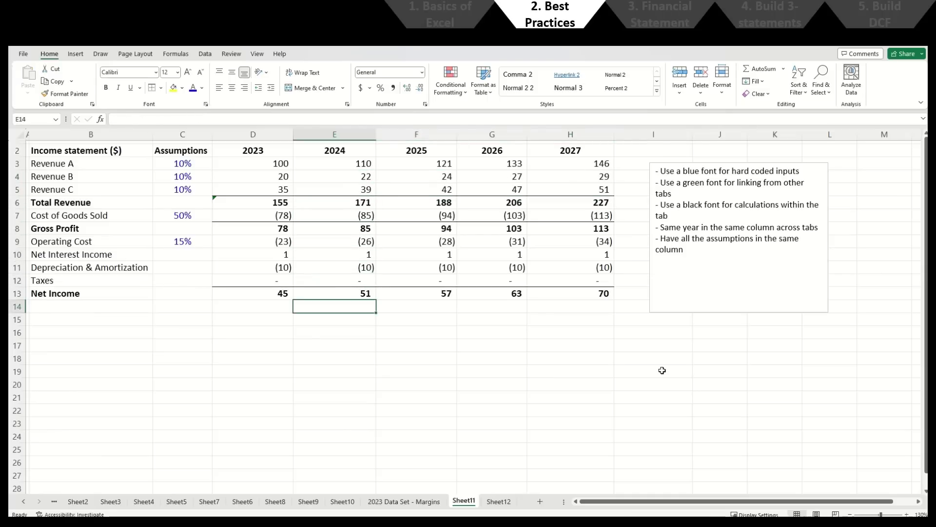
key("alt+Tab")
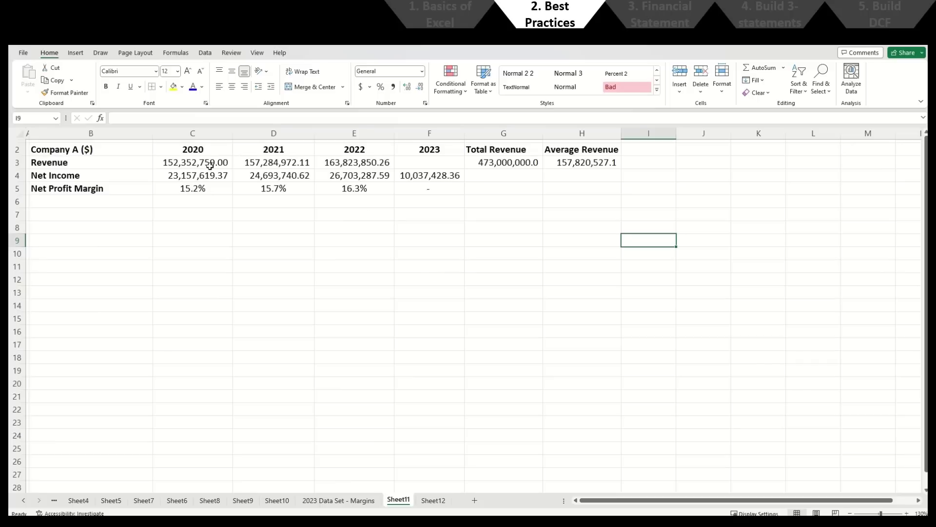
left_click(208, 165)
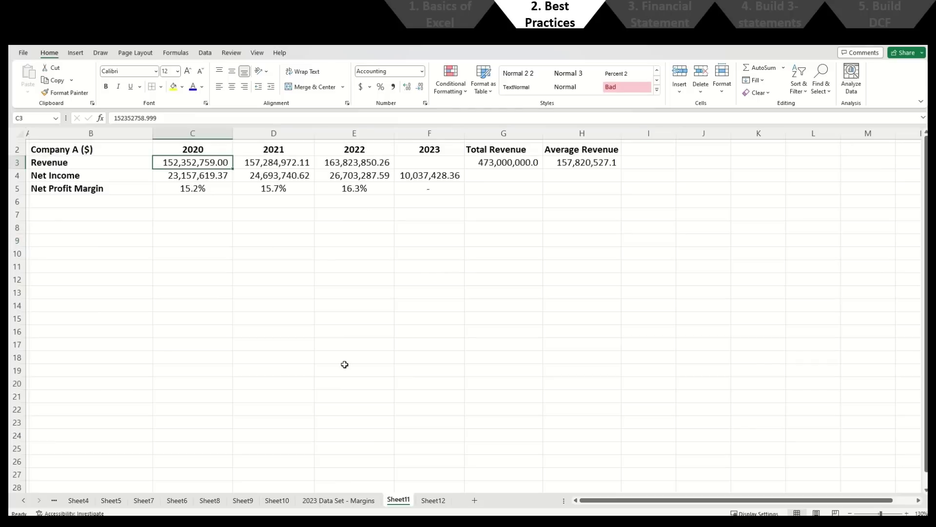
key("shift+Down")
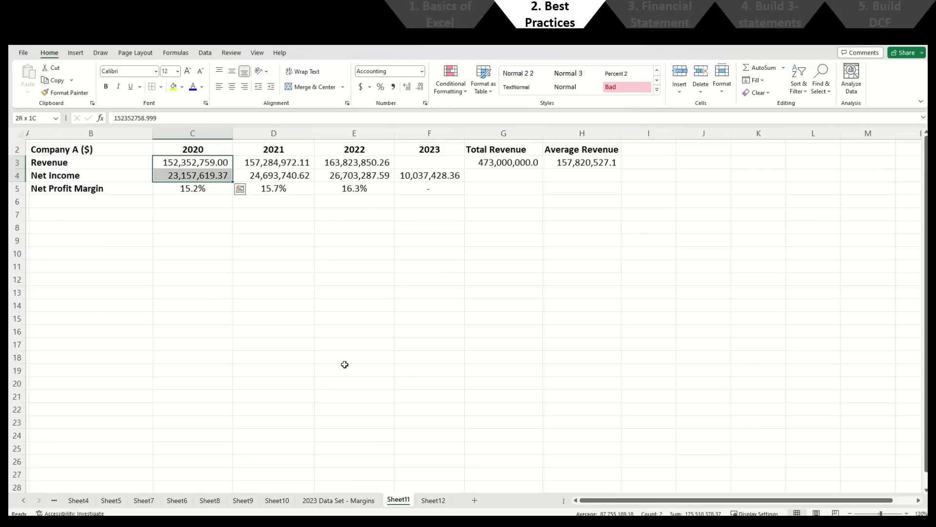
key("shift+Right")
key("shift+Right")
key("ctrl+q")
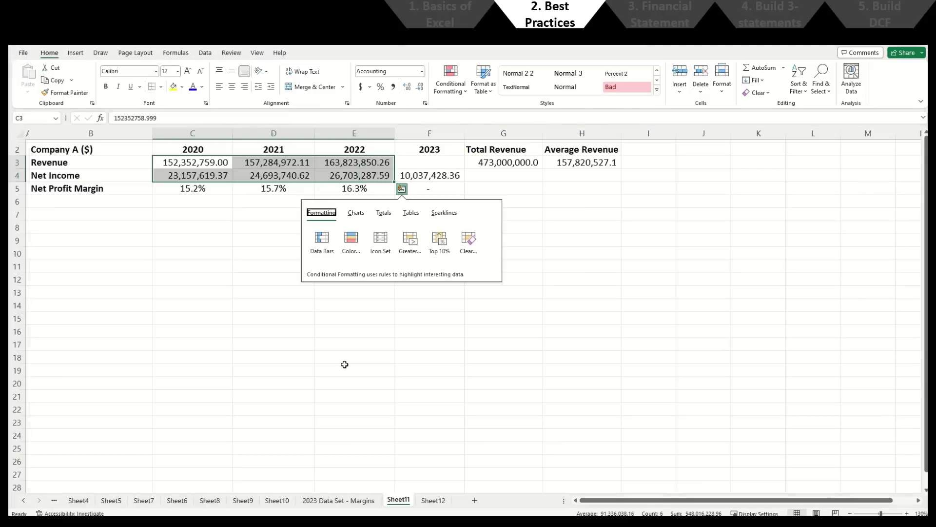
left_click(345, 317)
Step: Format C3:H4 with a custom number format showing revenue and net income in millions with one decimal and a dash for zero
left_click(217, 161)
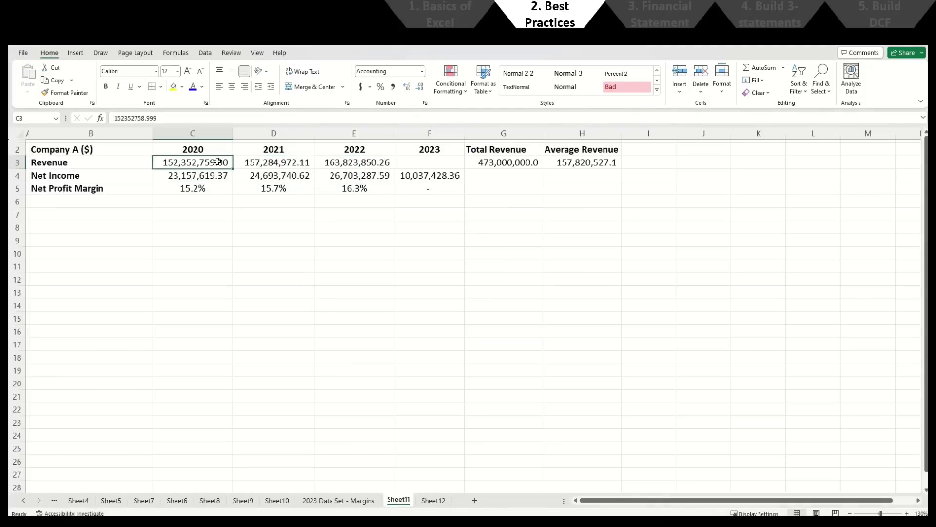
key("shift+Down")
key("shift+Right")
key("shift+Right")
key("shift+Right")
key("shift+Right")
key("shift+Right")
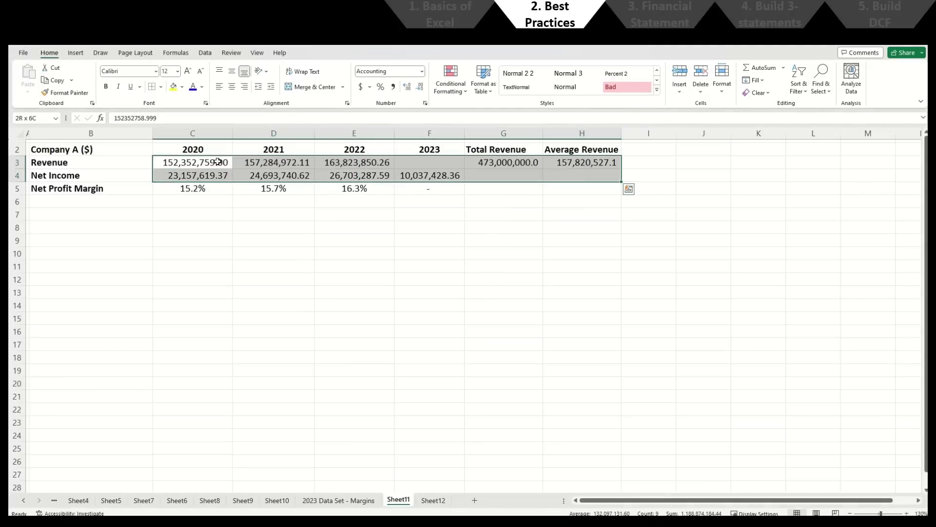
key("ctrl+1")
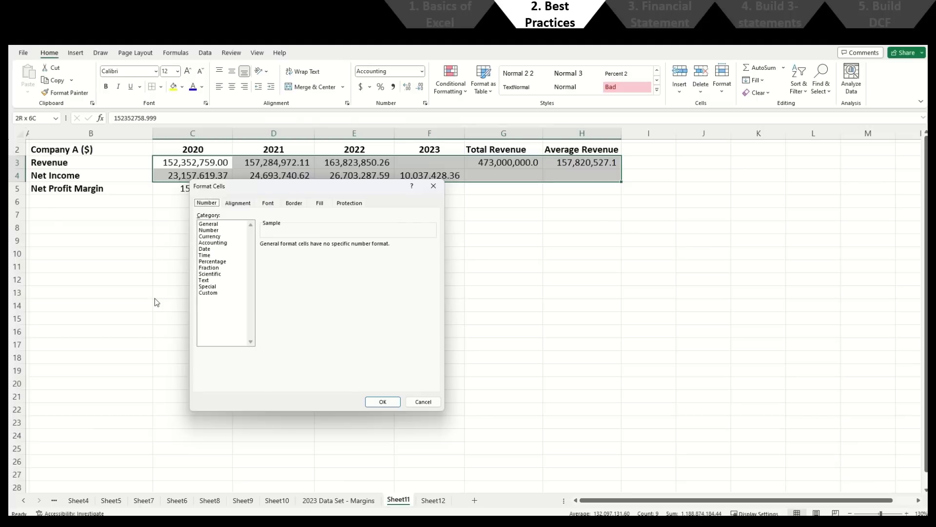
left_click(209, 293)
left_click_drag(432, 276, 434, 326)
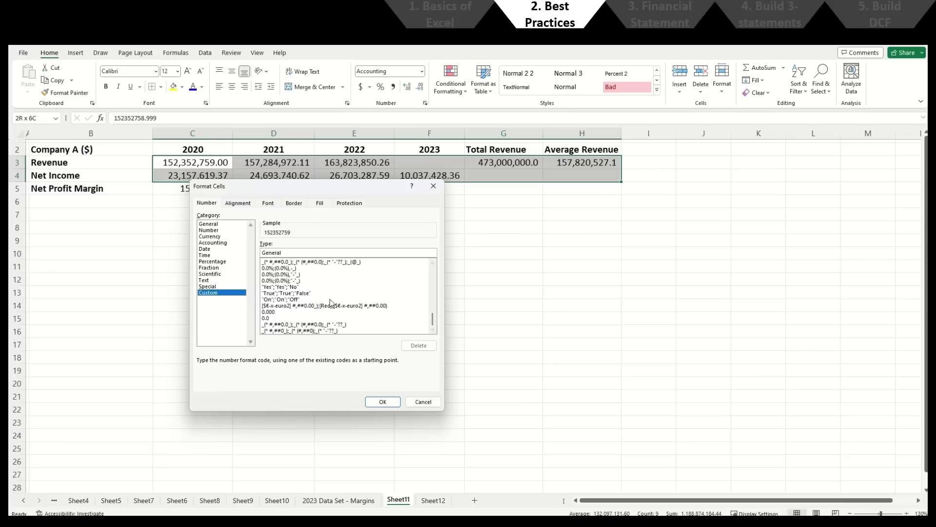
left_click(355, 331)
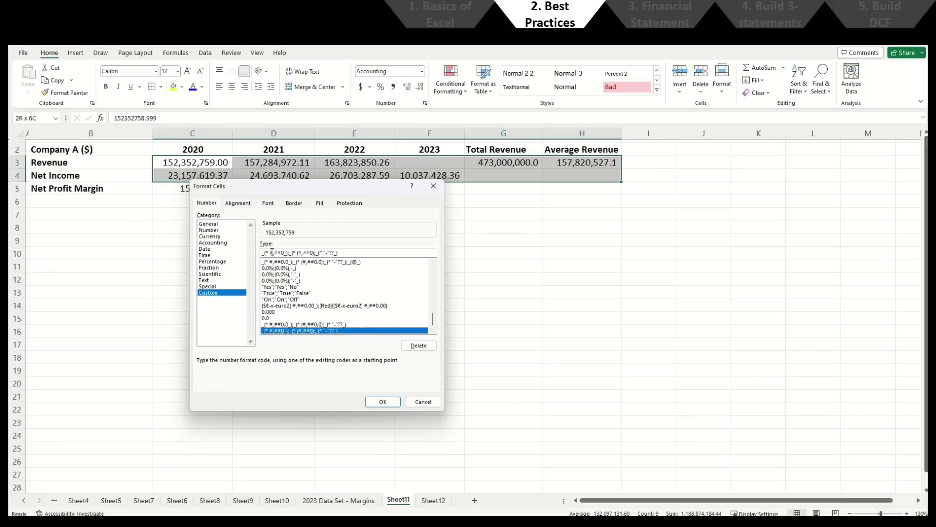
scroll(353, 285, "up", 5)
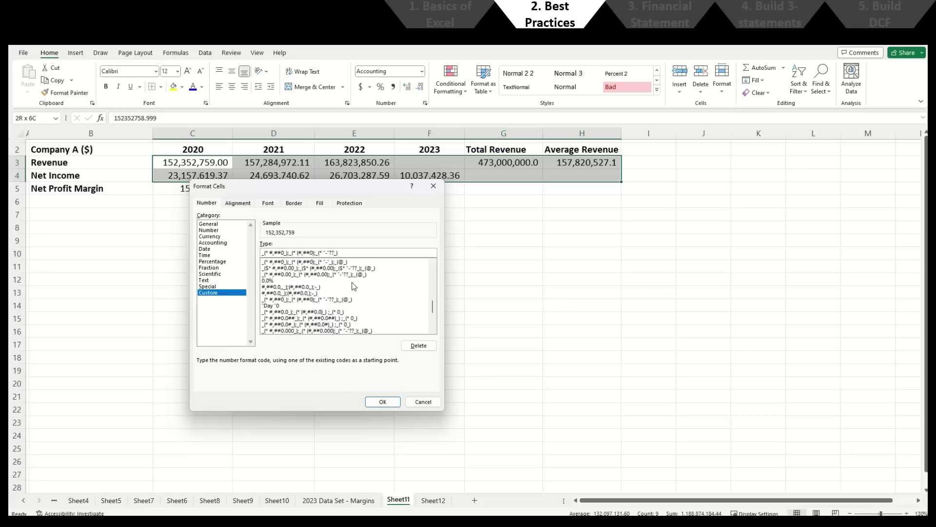
left_click(317, 287)
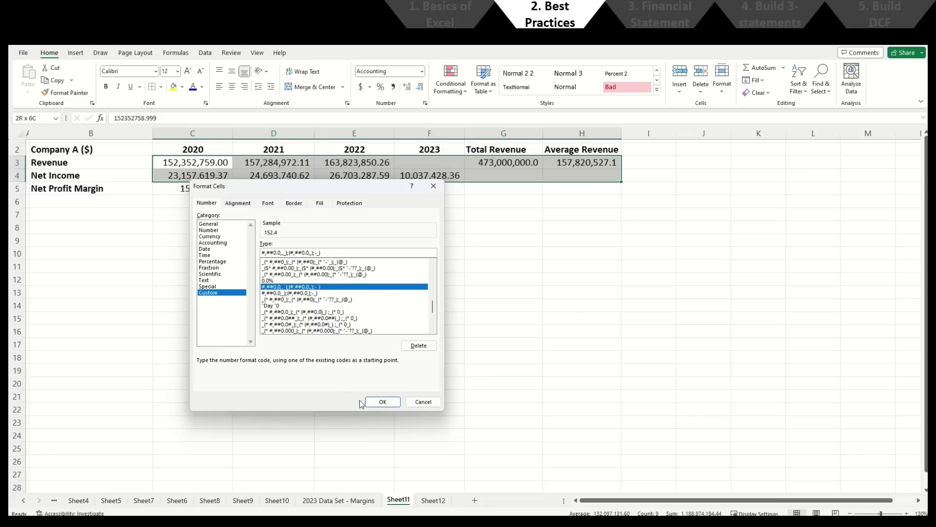
left_click(383, 401)
Step: Check the reformatted revenue and net income figures across C3:H4
left_click(219, 190)
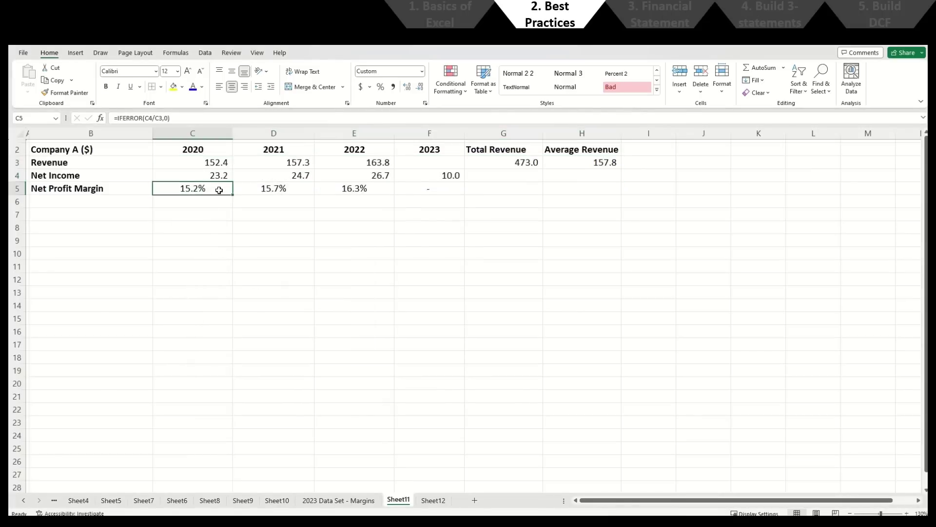
key("Up")
key("Up")
key("shift+Down")
key("shift+Right")
key("shift+Right")
key("shift+Right")
key("shift+Right")
key("shift+Right")
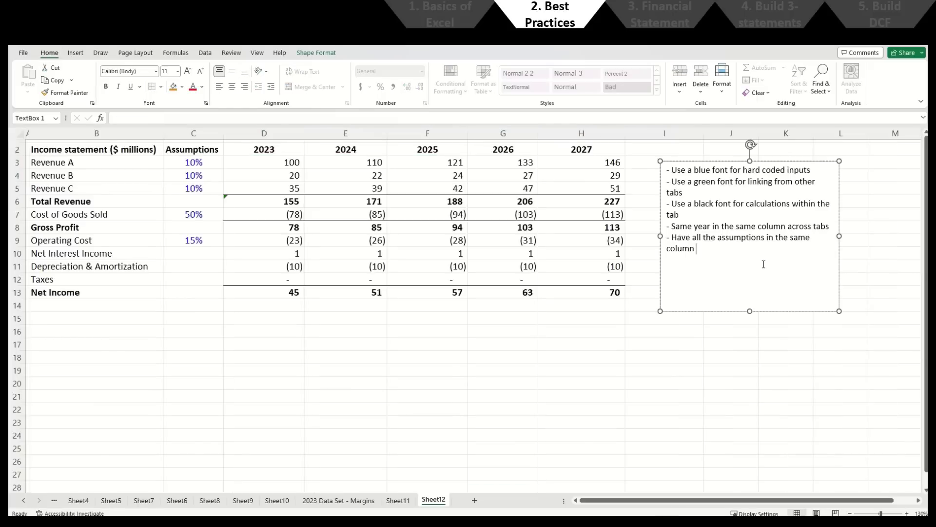
Step: Add the line "- Format percentages in italics and grey" to the best-practices text box beside the income statement
key("Return")
type("-F")
type(" Format percen")
type("tages")
type(" in italic")
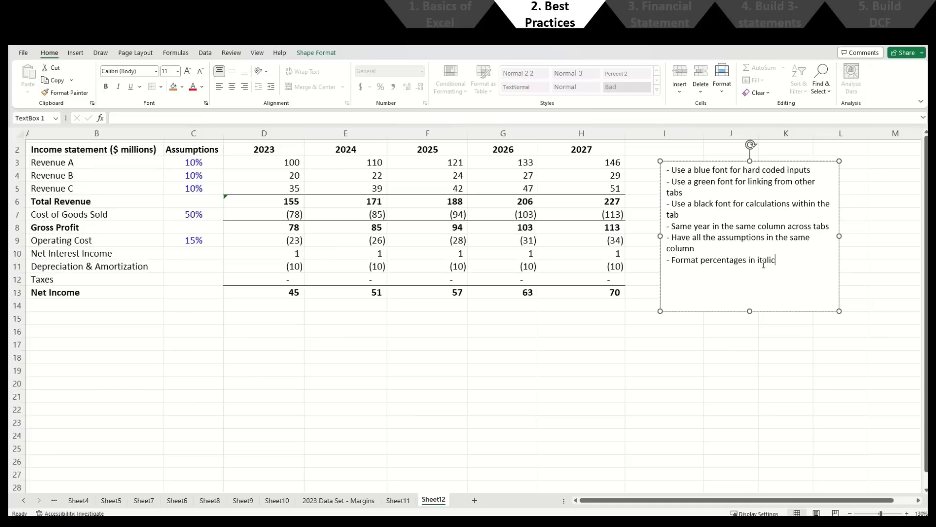
type("s and grey")
Step: Italicise the words "italics and grey" in the text box and colour them grey
key("ctrl+shift+Left")
key("ctrl+shift+Left")
key("ctrl+shift+Left")
key("ctrl+i")
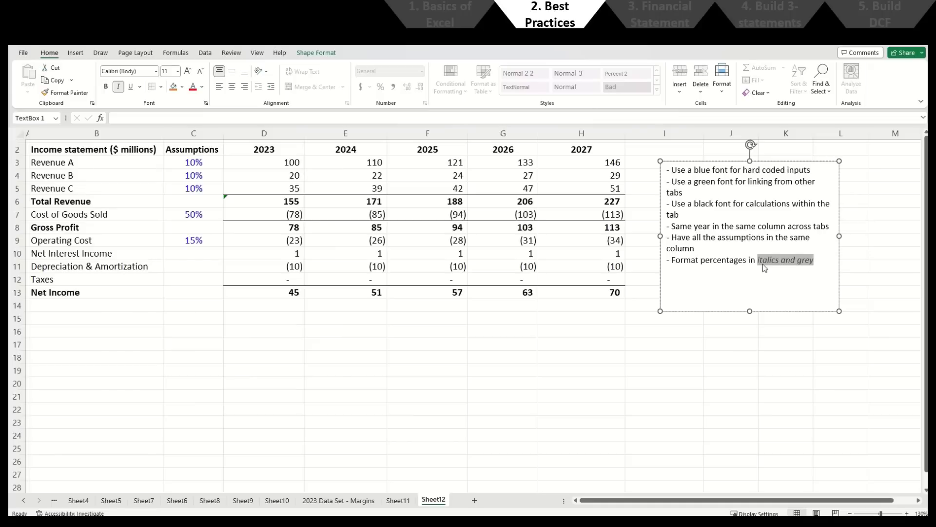
left_click(202, 87)
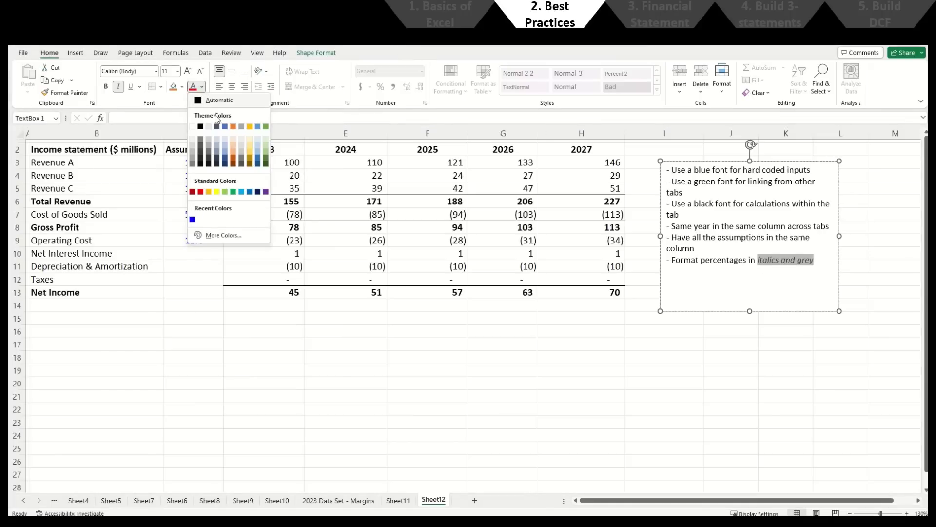
left_click(200, 159)
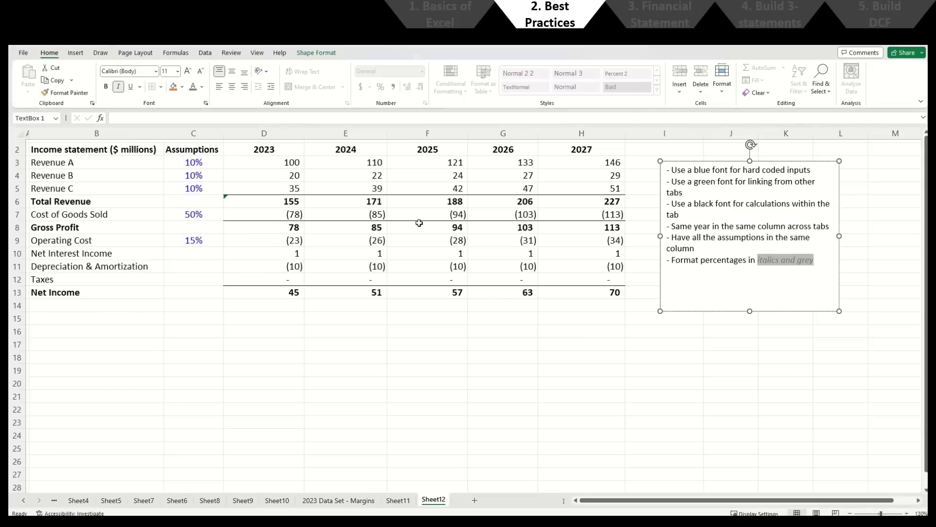
Step: Add the line "- Content first, then format to make it look pretty at the end" in plain black text to the text box
left_click(829, 290)
key("Home")
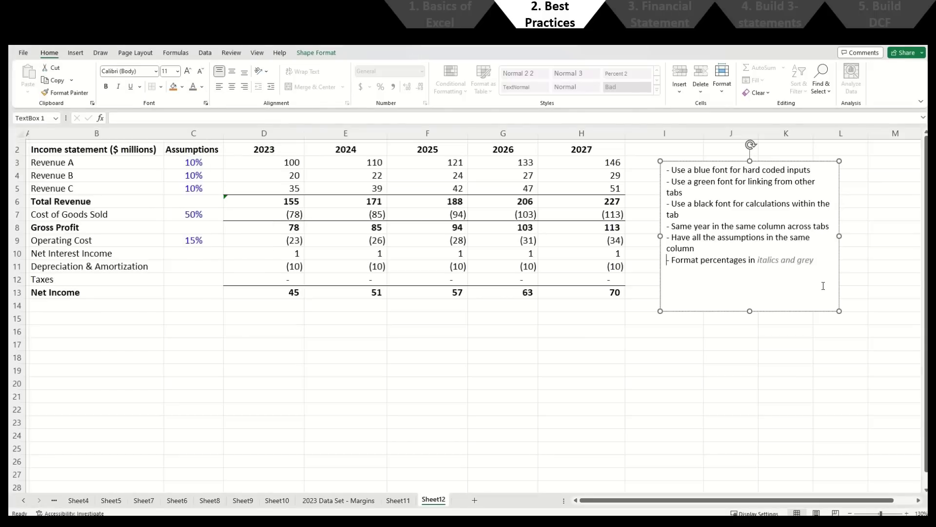
key("shift+Right")
key("ctrl+c")
key("Right")
key("ctrl+v")
key("BackSpace")
key("End")
key("Return")
key("ctrl+v")
type("Content first, then format")
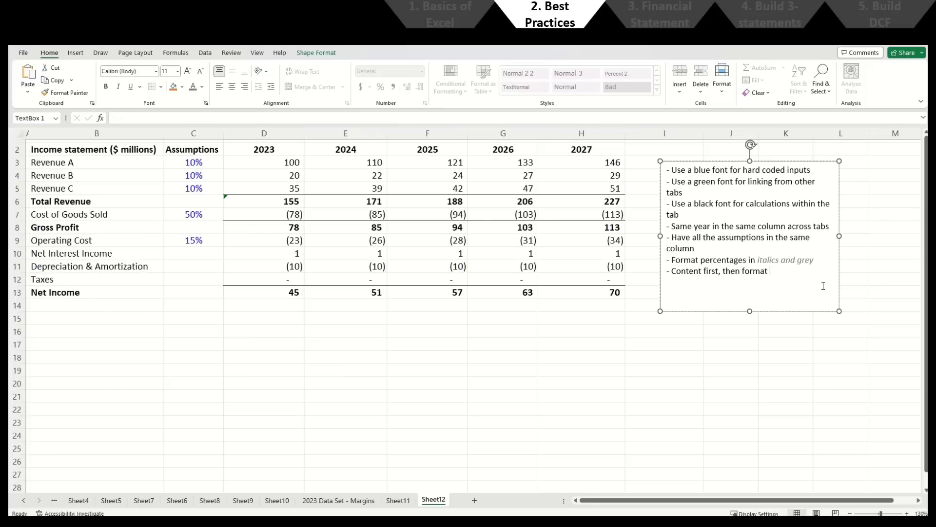
type(" to make it look pretty at the end")
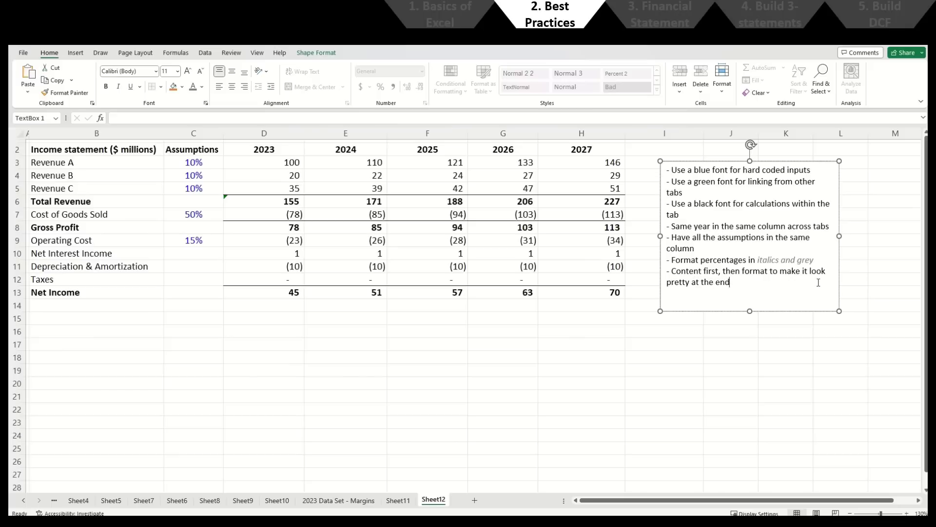
left_click(805, 341)
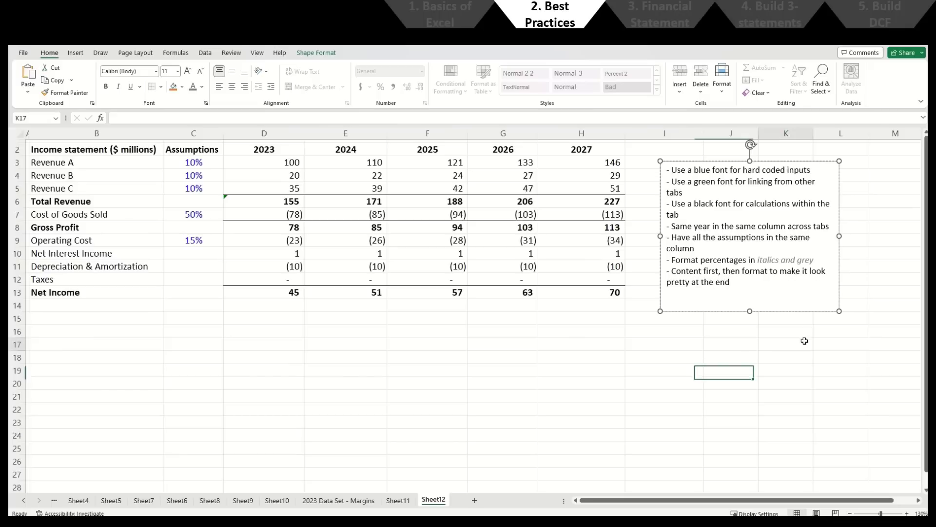
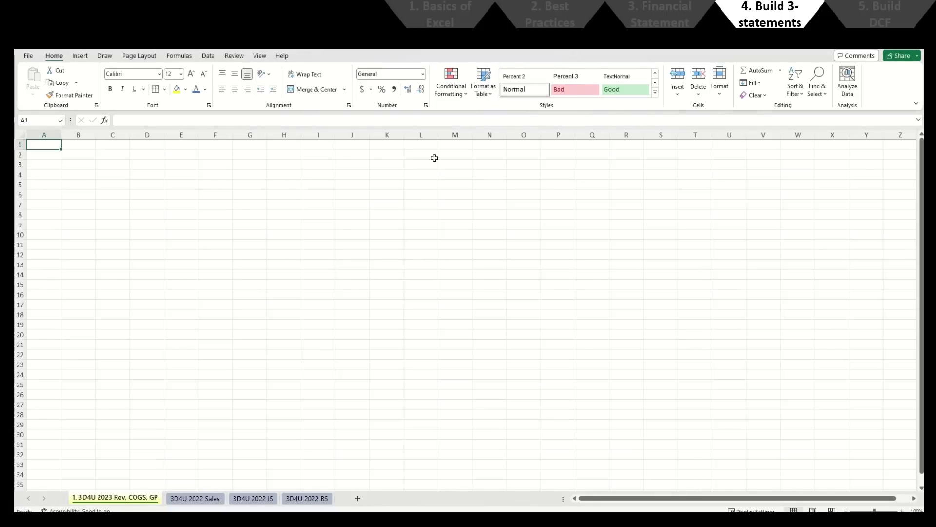
Step: Shrink column A and row 1 on the 2023 Rev, COGS, GP sheet, and enter "Jo's 3D4U" in B2 and "2023 Revenue & COGS Forecast" in B3
left_click_drag(62, 135, 20, 144)
left_click(43, 147)
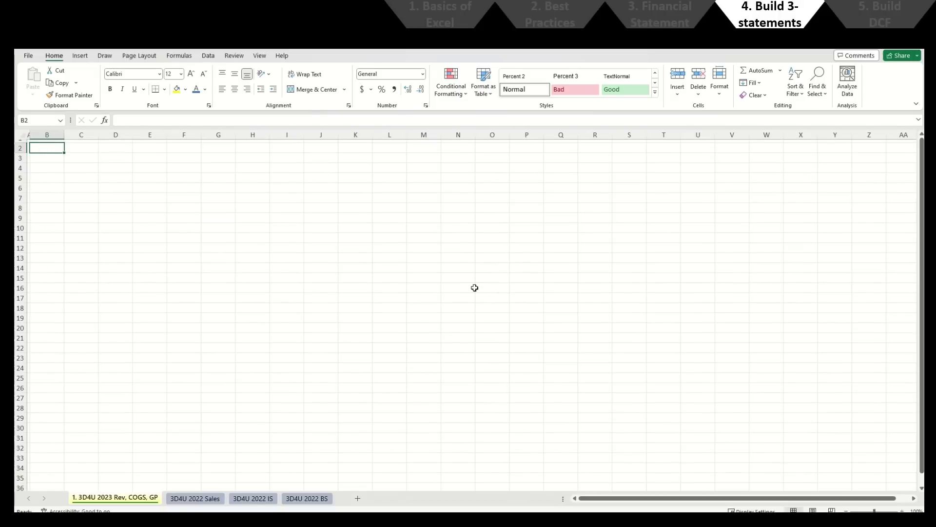
type("Jo's 3D4U")
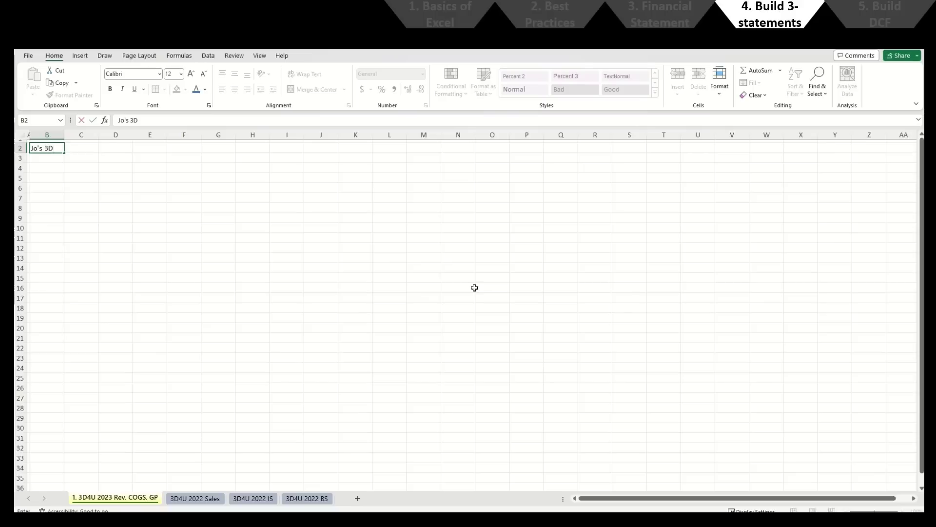
key("Return")
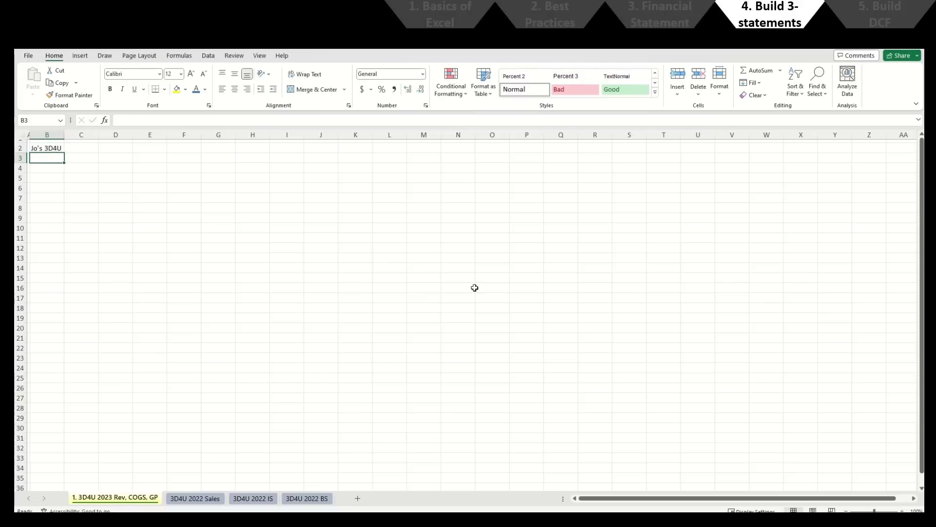
type("2023 Revenue &")
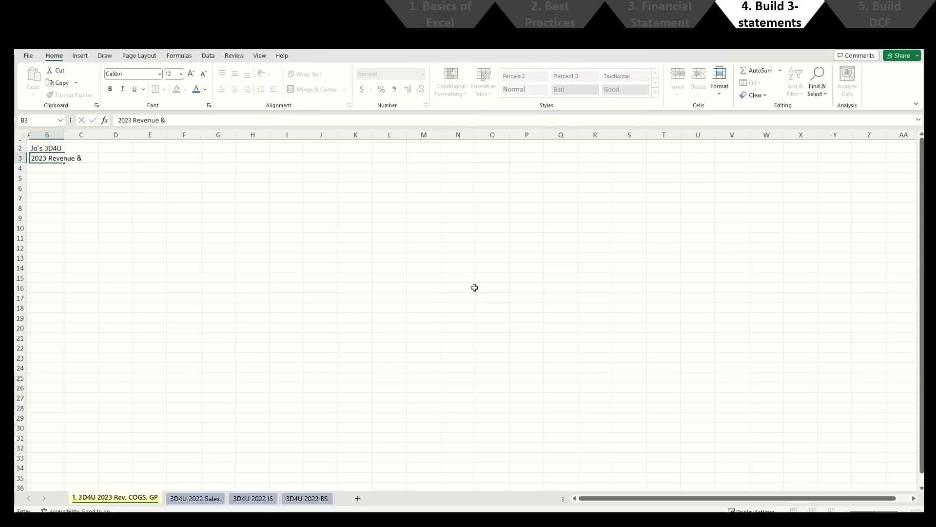
type(" COGS Forecast")
key("Return")
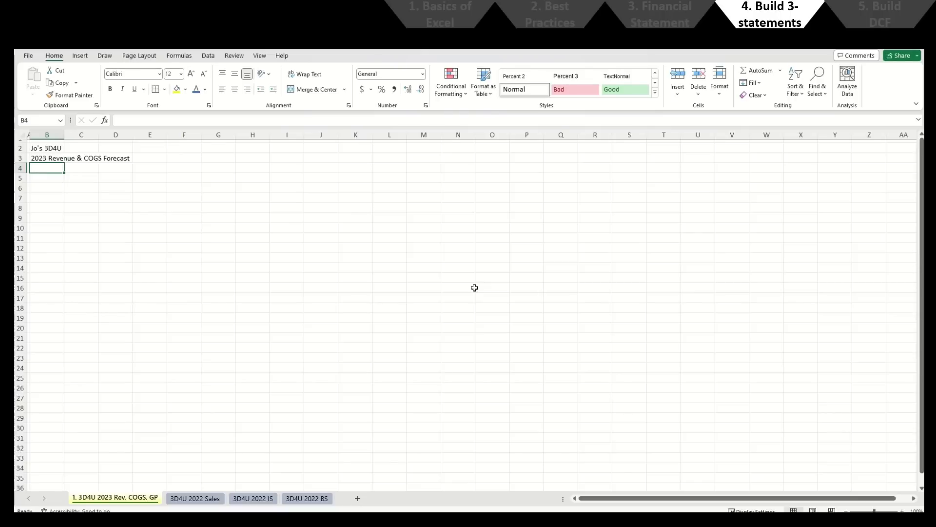
Step: Make the two titles in B2:B3 bold and move to B5
key("Up")
key("Up")
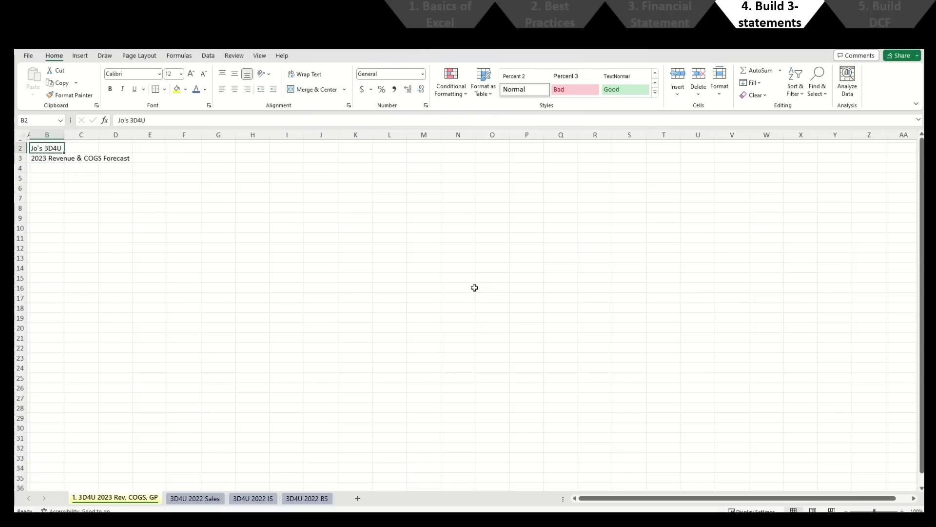
key("shift+Down")
key("ctrl+b")
key("Down")
key("Down")
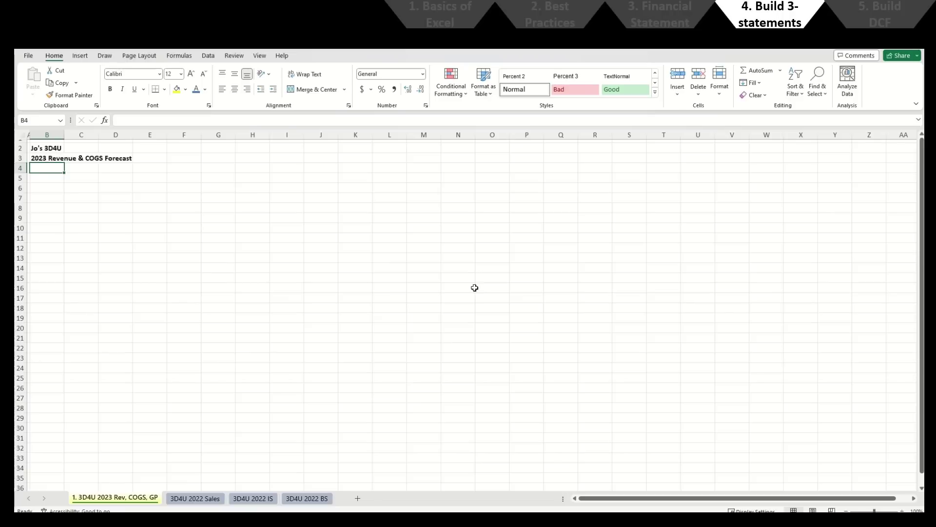
key("Down")
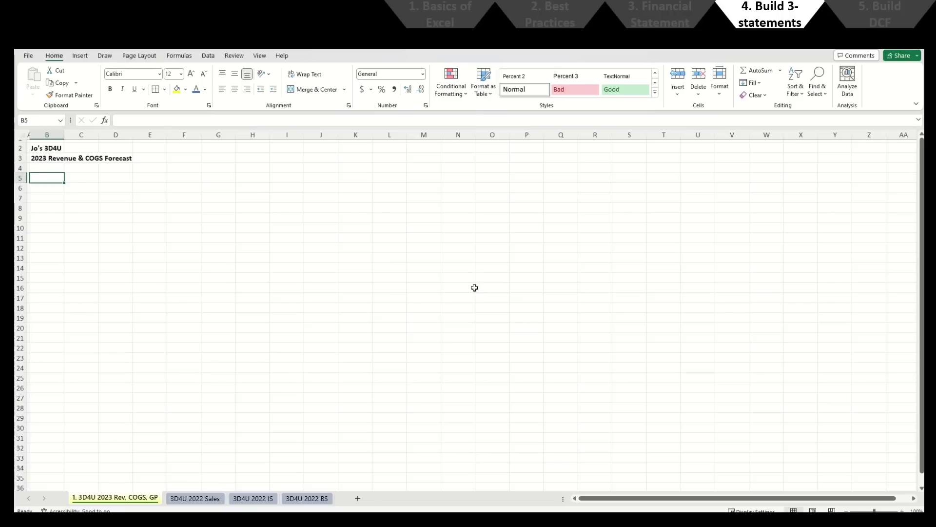
Step: Enter the heading "Projected Revenue" in B5 and make it bold
type("Projected Re")
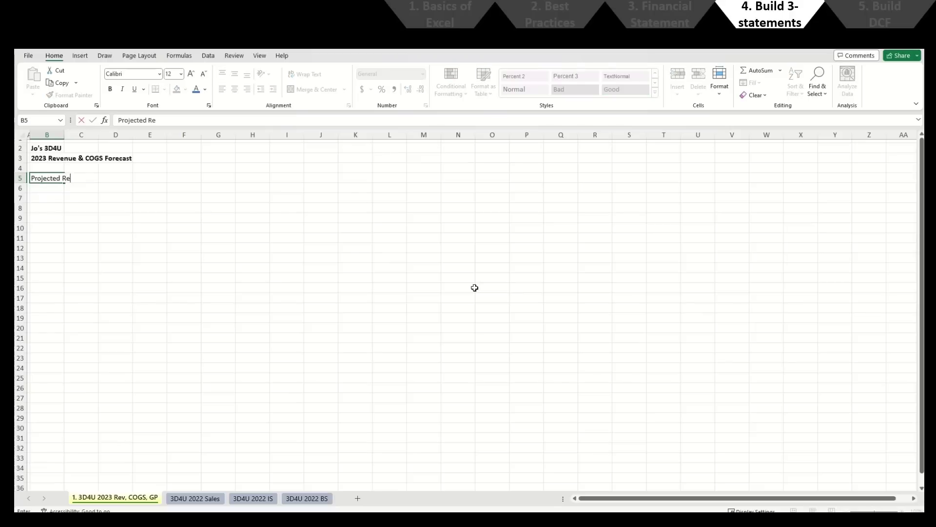
type("venue")
key("Return")
key("Up")
key("ctrl+b")
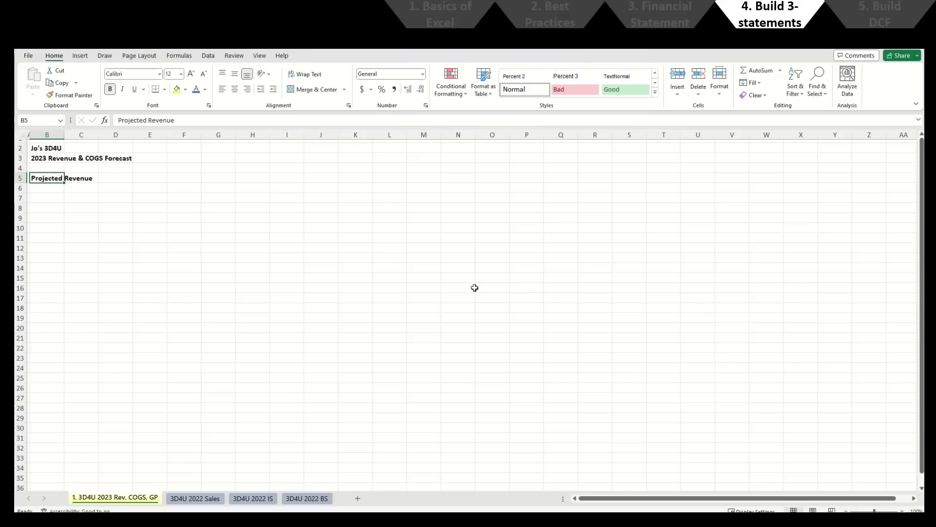
Step: Add the column headers "Assumptions" in C5 and "Units" in D5
key("Right")
type("Assumptions")
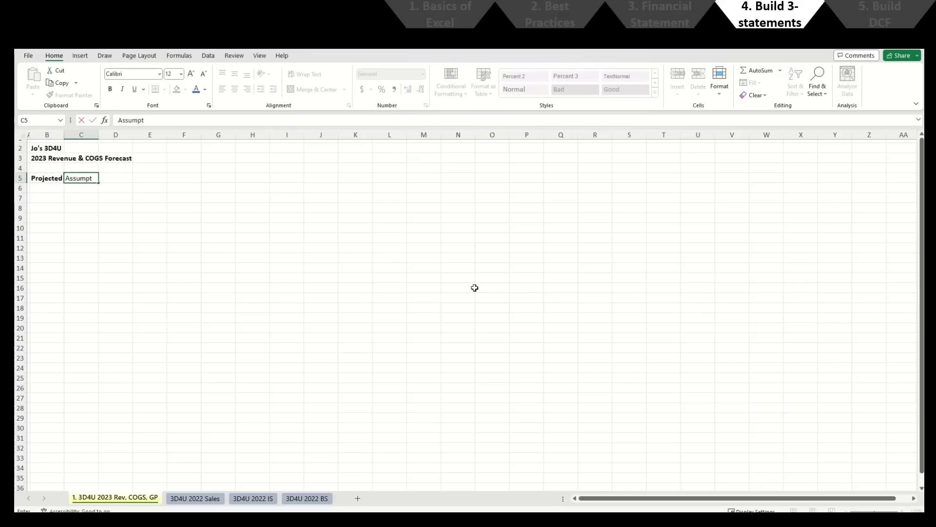
key("Tab")
type("Units")
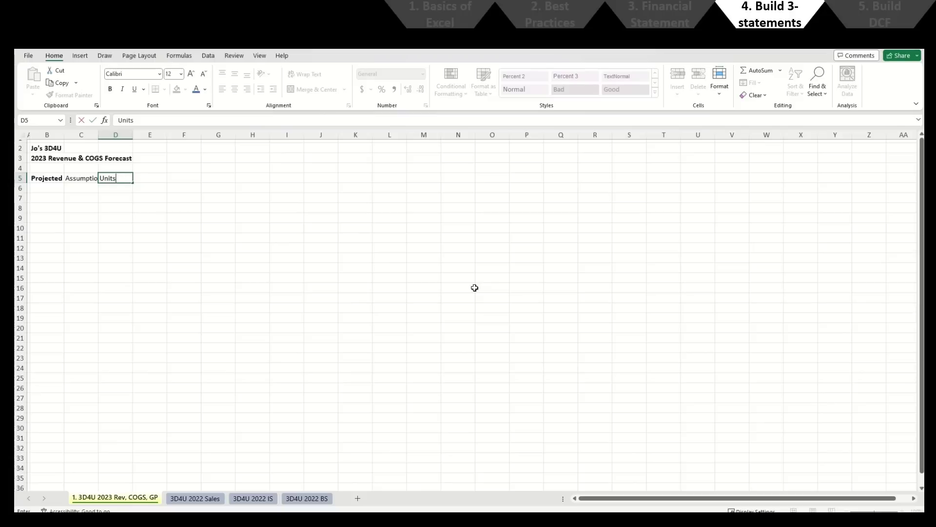
Step: Leave E5 blank and enter the month headers January, February and March in F5:H5
key("Tab")
key("Tab")
type("January")
key("Tab")
type("February")
key("Tab")
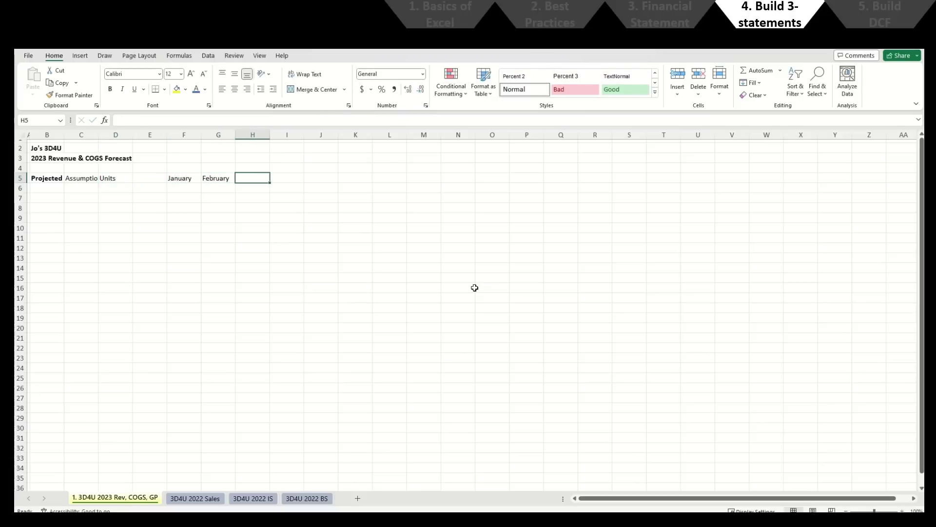
type("March")
key("Tab")
Step: Extend the month series from F5:H5 across row 5 through December in Q5
key("ctrl+Left")
key("ctrl+Left")
key("ctrl+shift+Right")
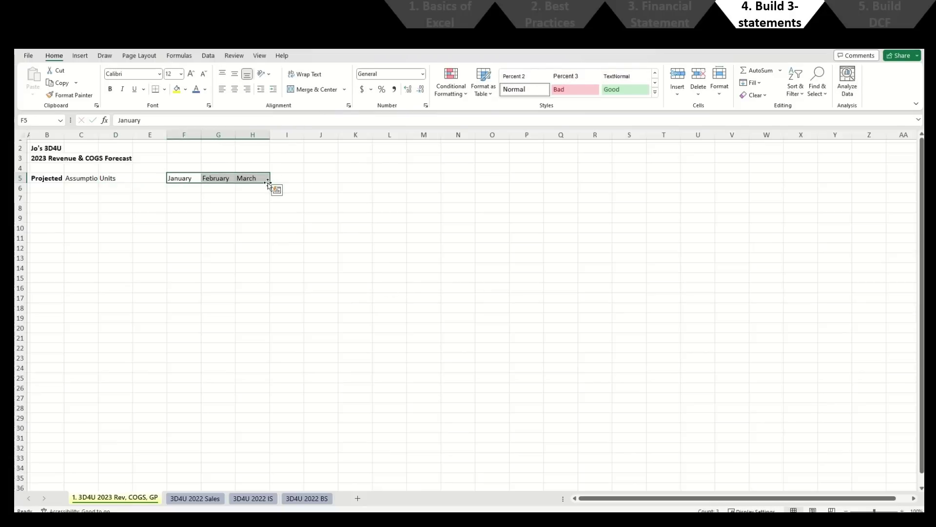
left_click_drag(268, 182, 579, 160)
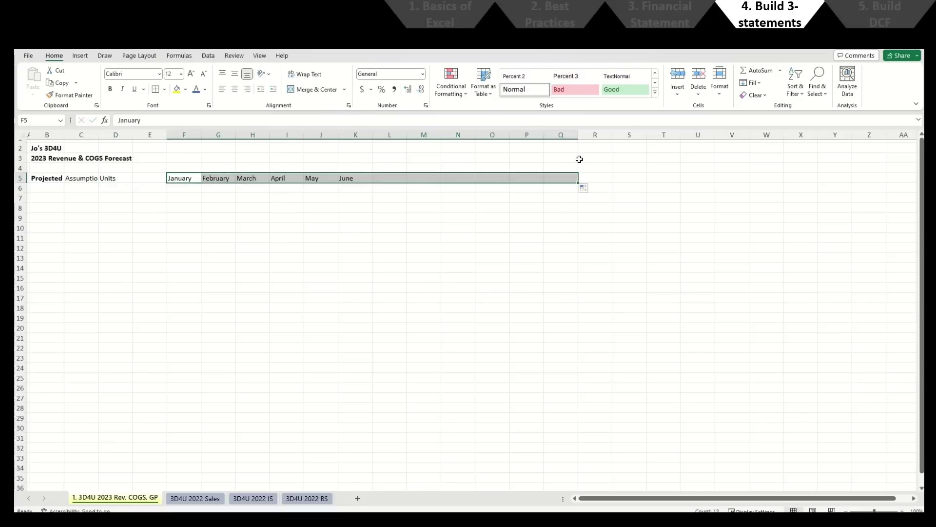
Step: Make the whole header row B5:Q5 bold, from Projected Revenue through December
left_click(91, 177)
key("ctrl+shift+Right")
key("ctrl+shift+Right")
key("ctrl+shift+Right")
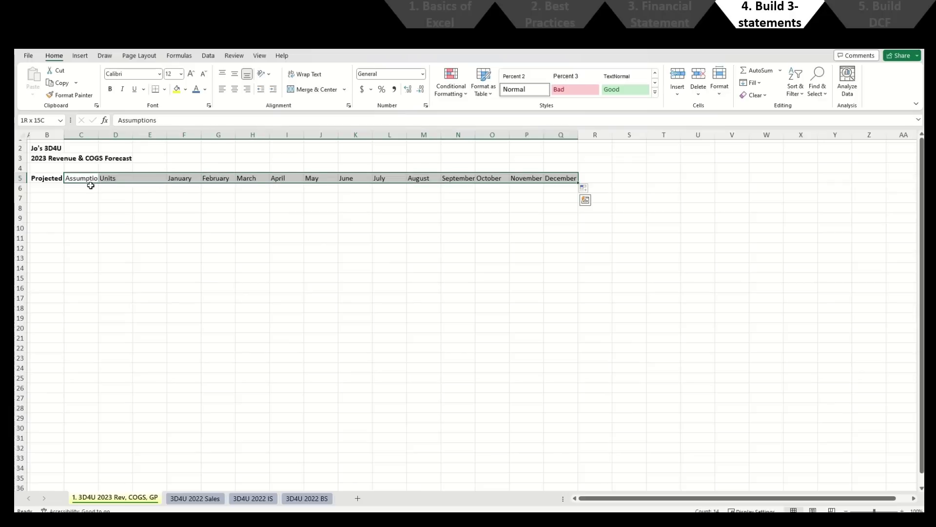
key("Left")
key("ctrl+shift+Right")
key("ctrl+shift+Right")
key("ctrl+shift+Right")
key("ctrl+b")
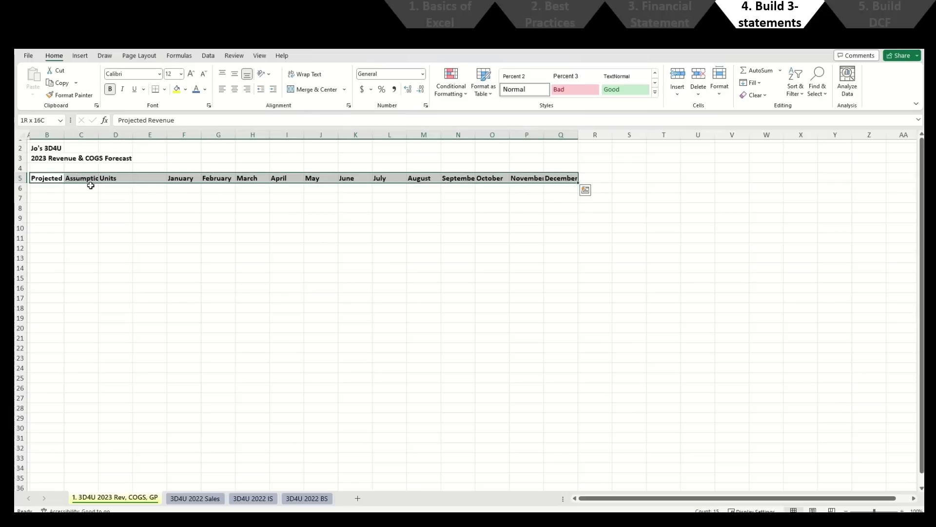
Step: Center the January to December headers in row 5, cells F5:Q5
key("Down")
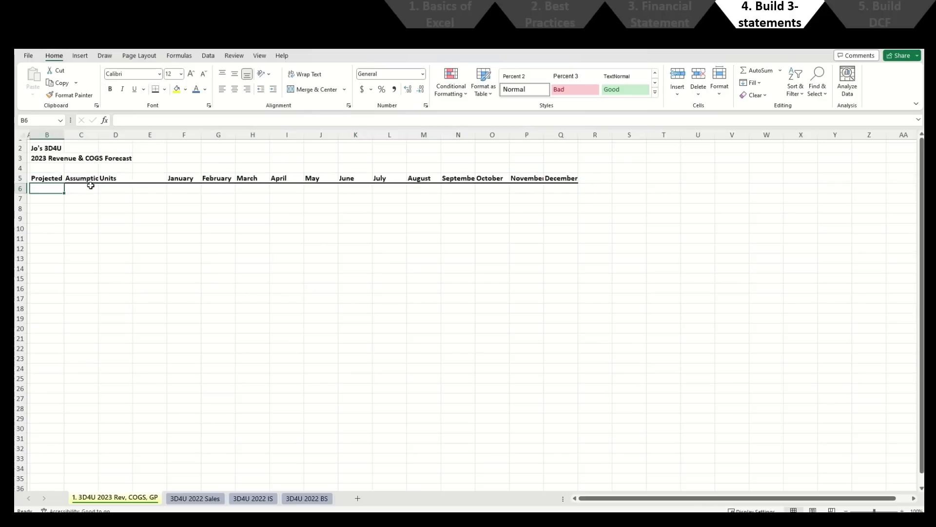
key("Up")
key("Right")
key("Right")
key("Right")
key("Right")
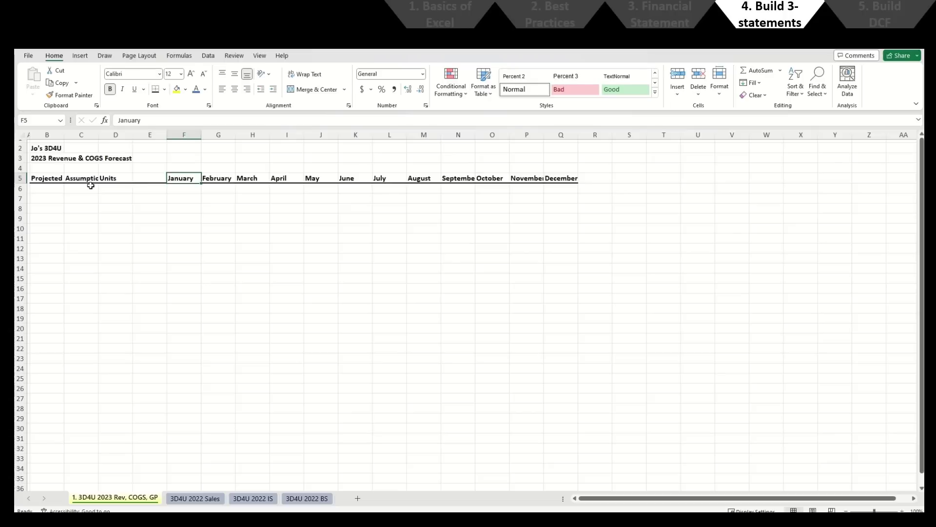
key("ctrl+shift+Right")
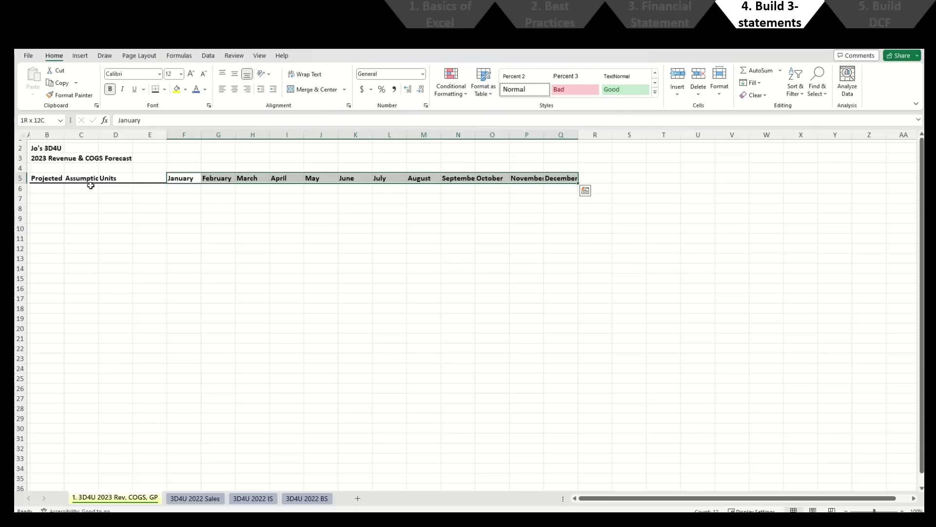
key("alt+h")
key("a")
key("c")
key("Left")
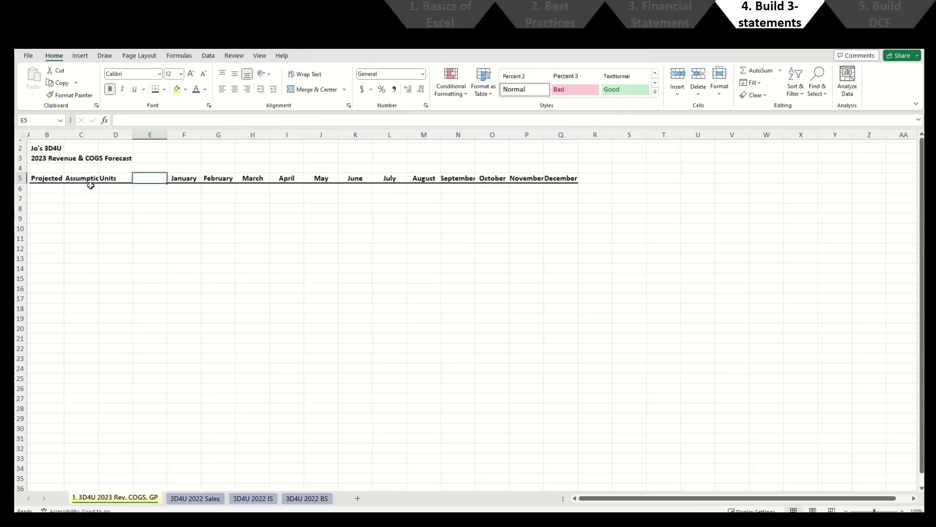
left_click(28, 134)
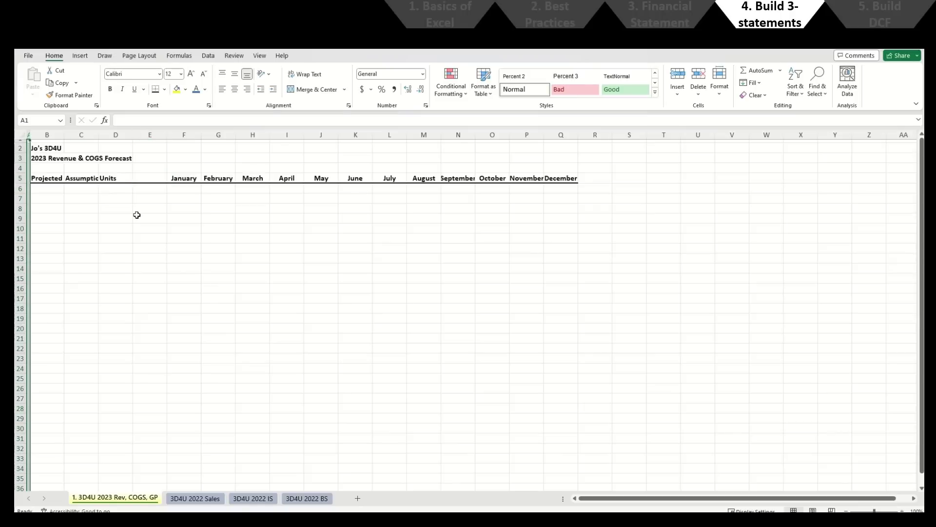
key("Left")
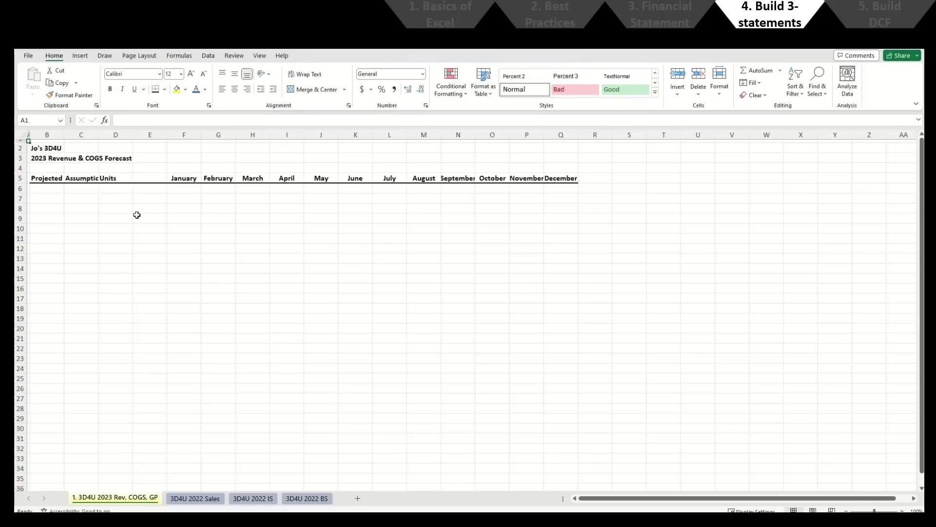
key("shift+space")
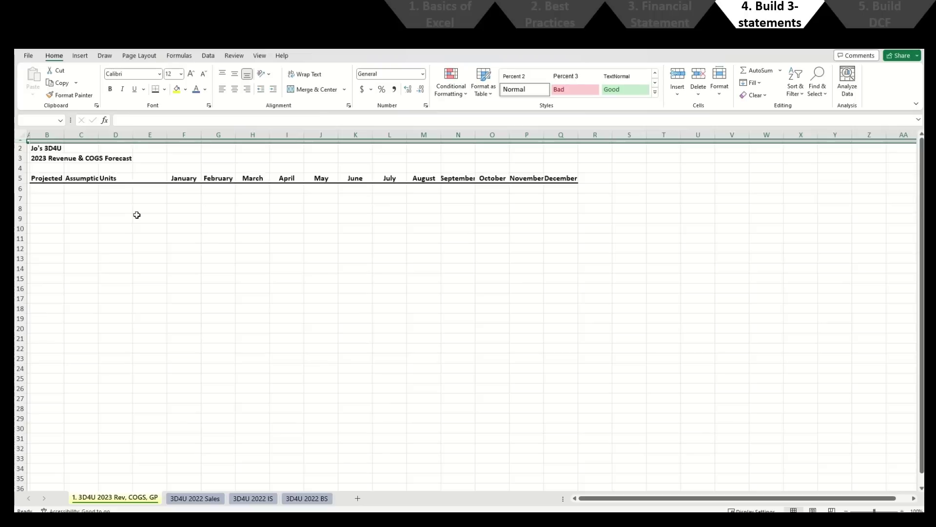
Step: Autofit column C to the width of the "Assumptions" header in C5
key("Down")
key("Down")
key("Down")
key("Down")
key("Right")
key("Right")
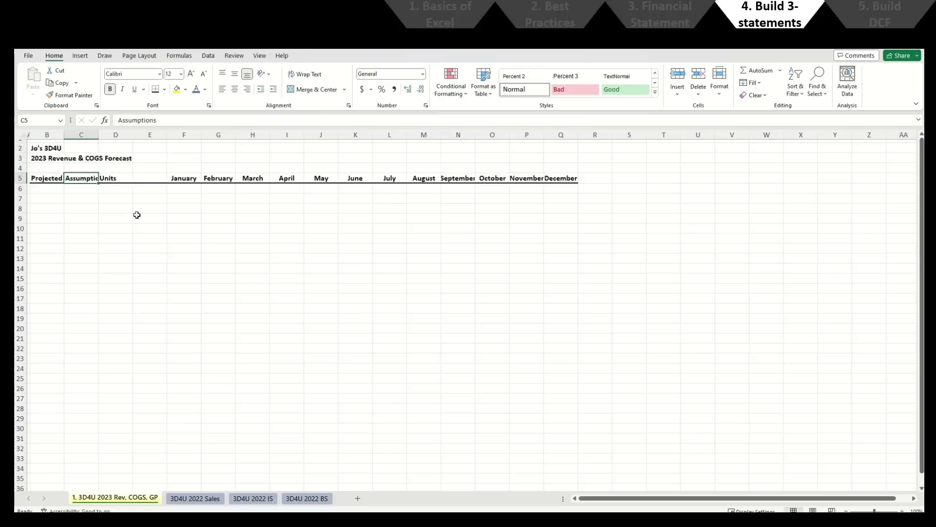
key("alt+h")
key("o")
key("i")
key("Right")
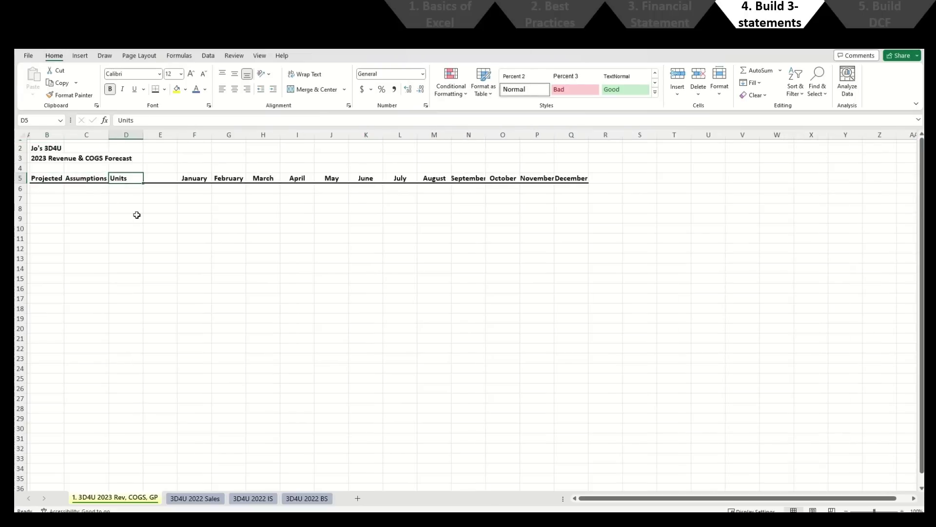
Step: Center the "Units" header in cell D5
key("alt+h")
key("a")
key("c")
Step: Widen column B to fit "Projected Revenue" and narrow the empty column E into a thin spacer
key("Left")
key("Left")
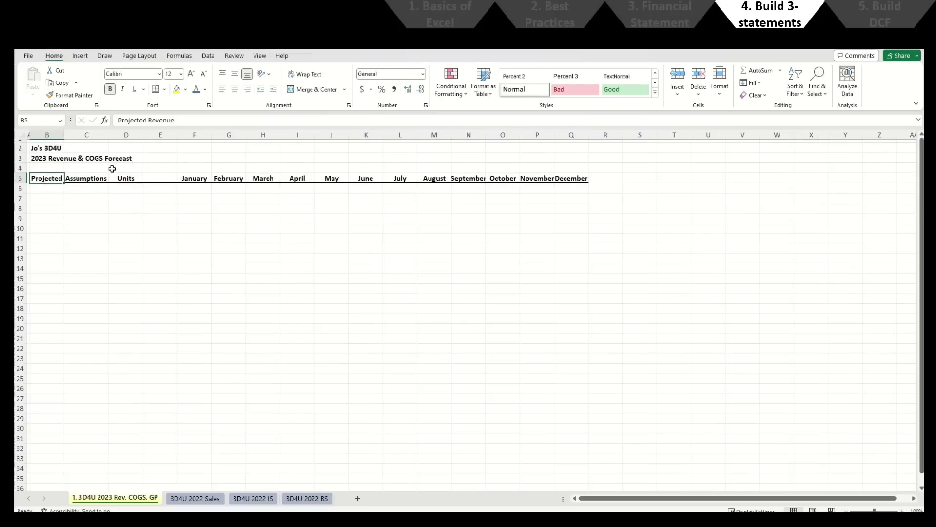
left_click_drag(64, 140, 129, 141)
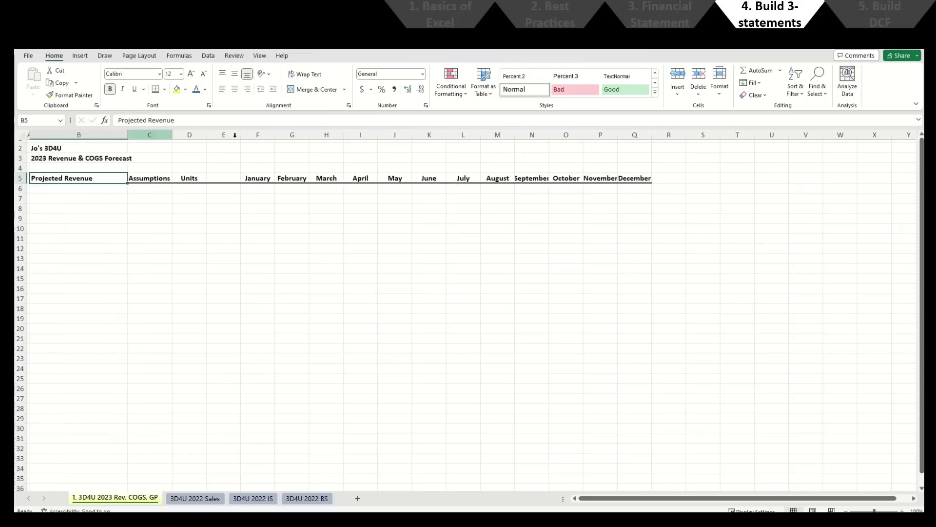
left_click_drag(238, 132, 212, 141)
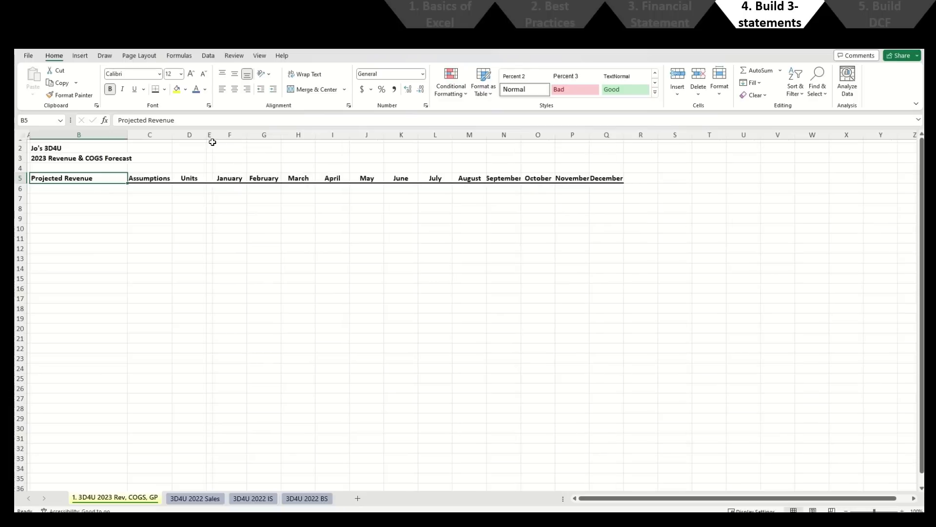
Step: Center the contents of the entire Units column D
left_click(209, 135)
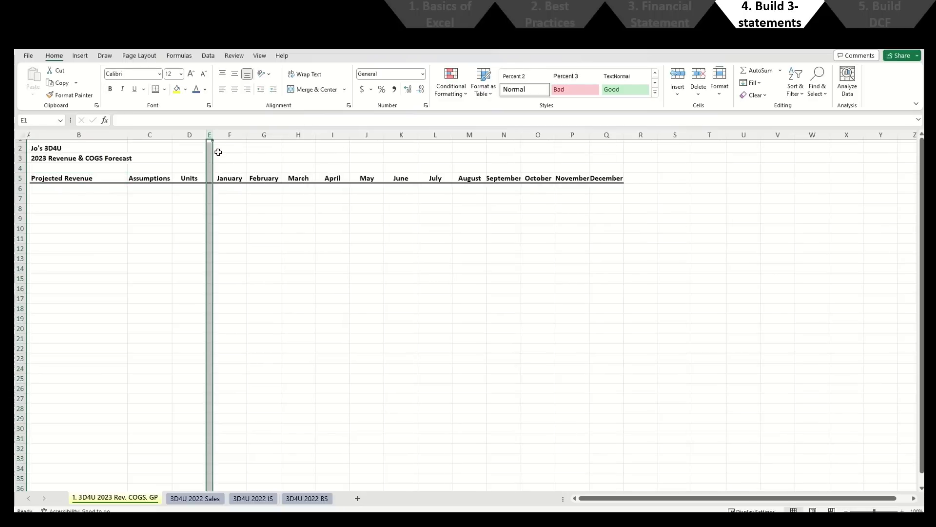
key("Down")
key("Down")
key("Down")
key("Down")
key("Down")
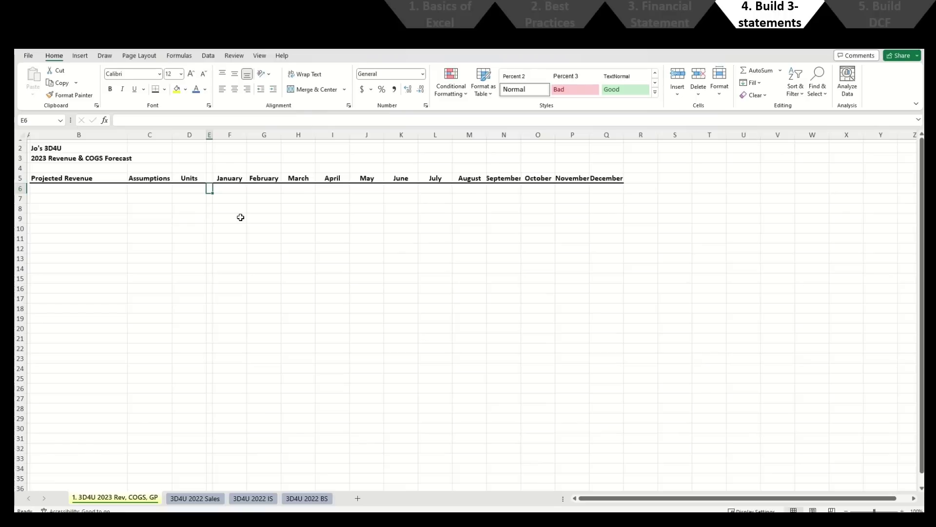
key("Left")
key("ctrl+space")
key("alt+h")
key("a")
key("c")
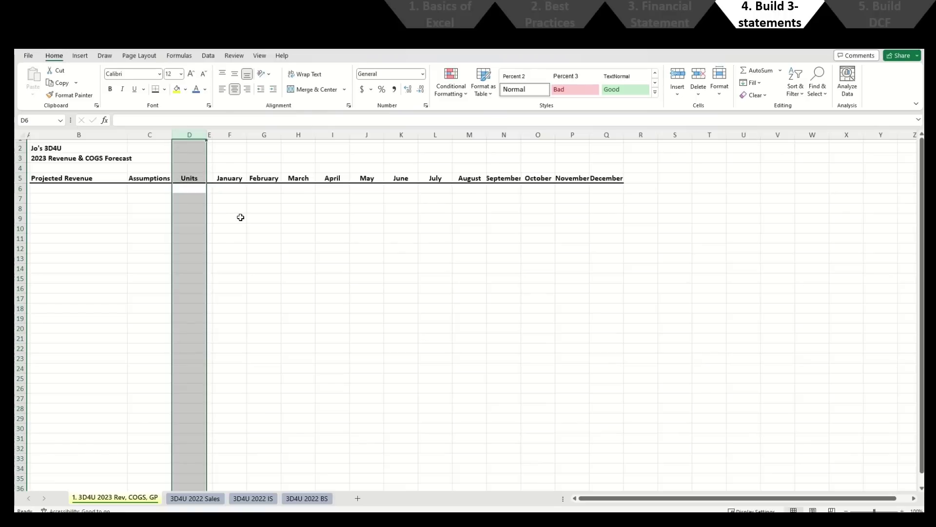
key("Down")
key("Right")
key("ctrl+space")
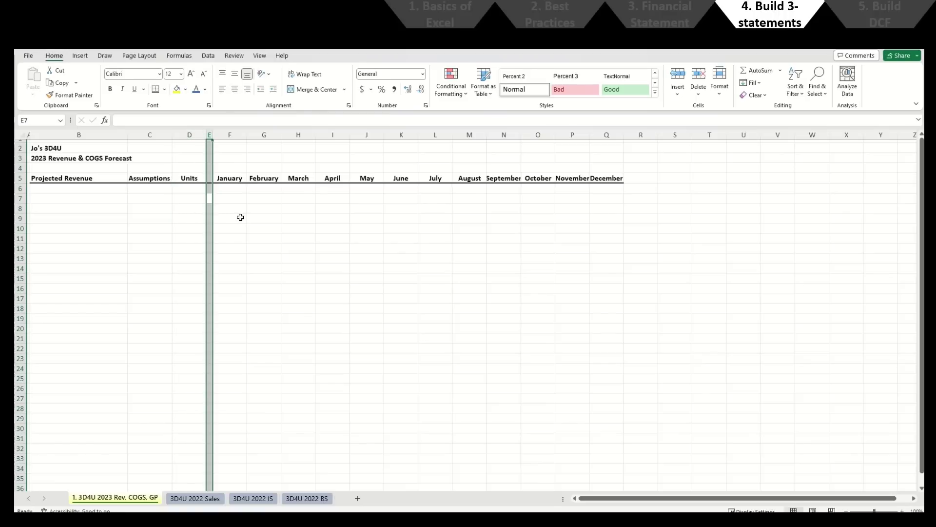
key("Down")
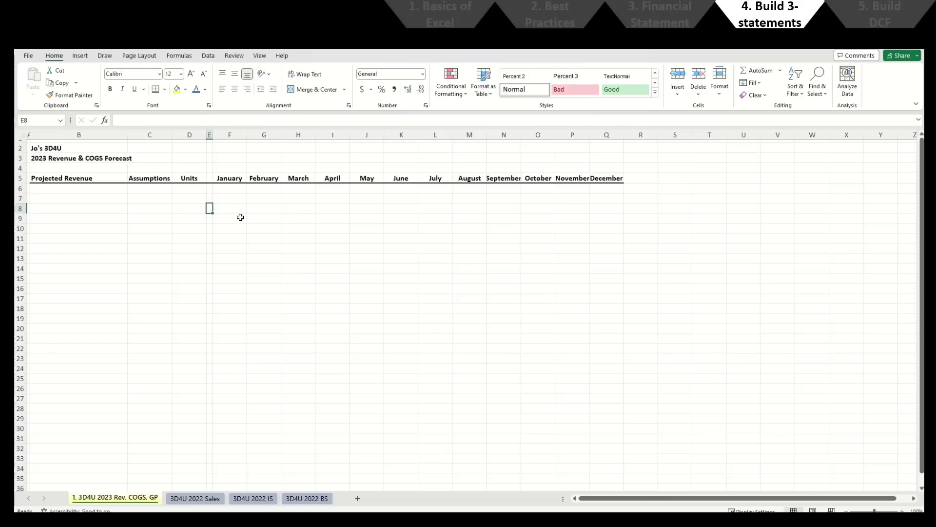
key("ctrl+space")
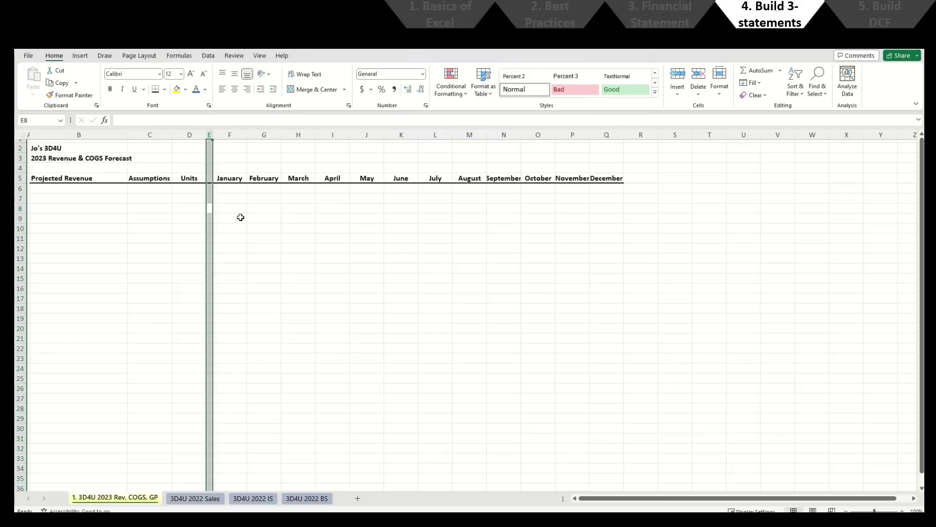
Step: Enter the bold section heading "Regular 3D Printing Services" in cell B7
key("Left")
key("Left")
key("Left")
key("Up")
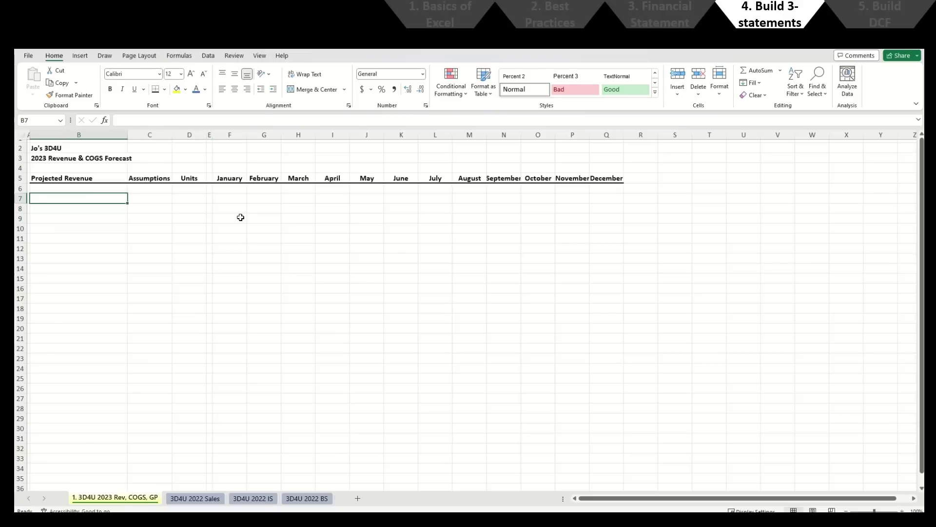
key("ctrl+b")
type("Regular ")
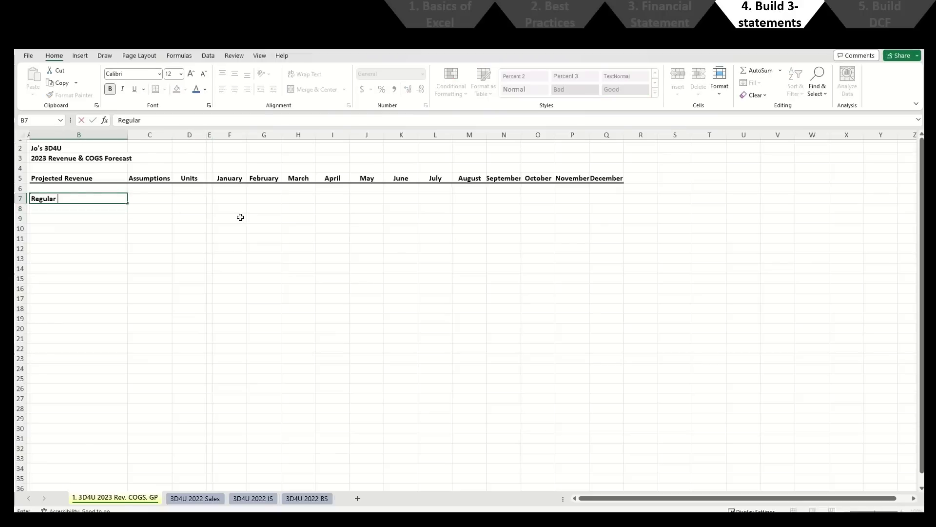
type("3D Printing Services")
key("Return")
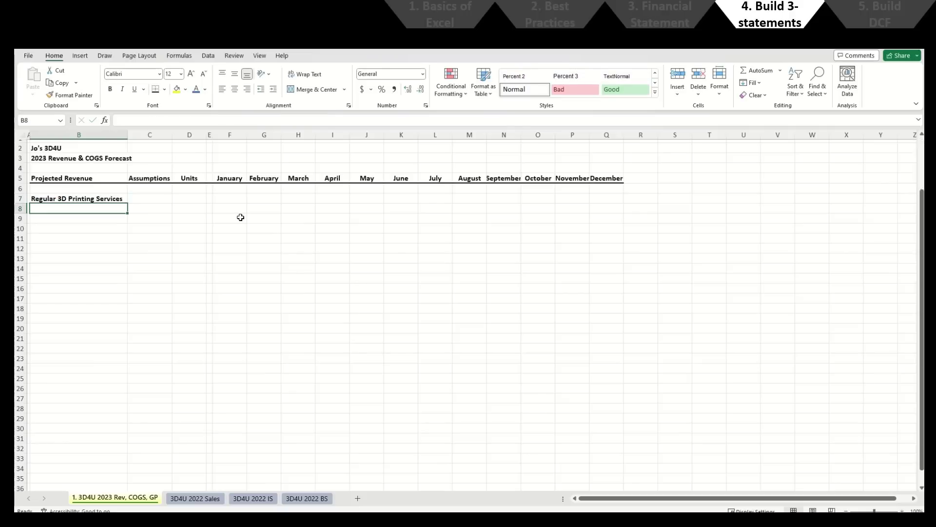
Step: Check the 3D4U 2022 Sales sheet, enter the label "2022 Unit Sales" in B8 and go to the January cell F8
key("ctrl+Page_Down")
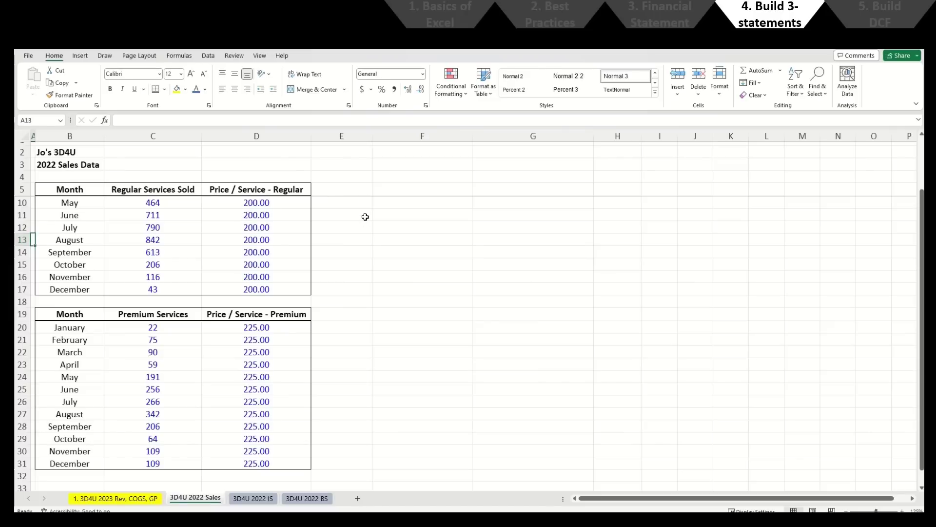
key("ctrl+Page_Up")
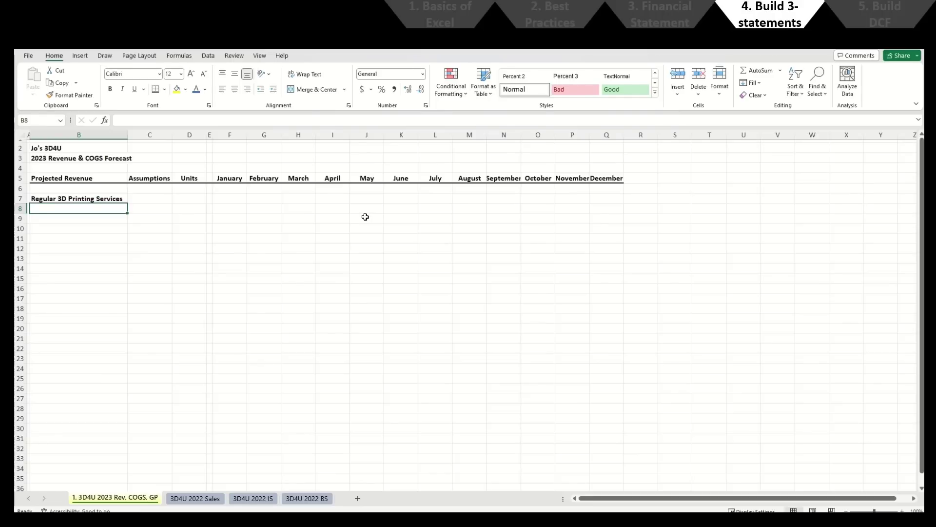
type("2022 Unit Sales")
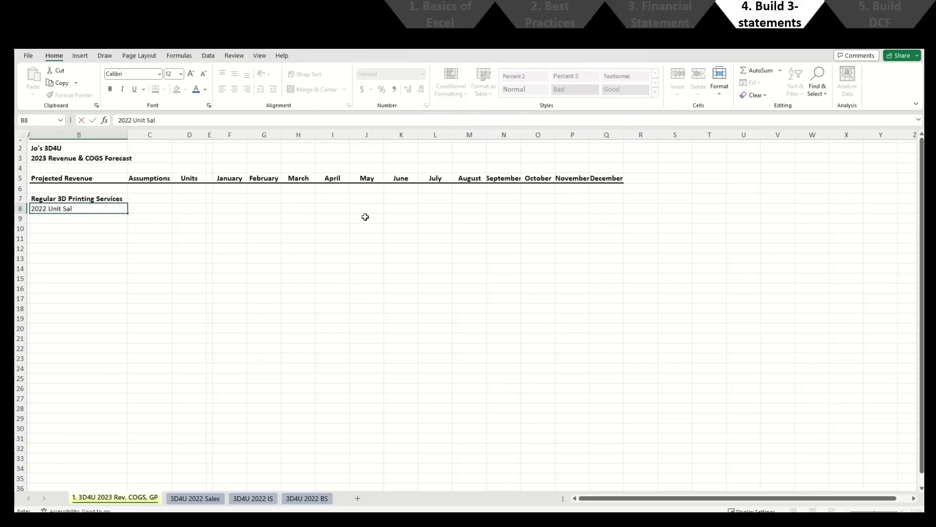
key("Tab")
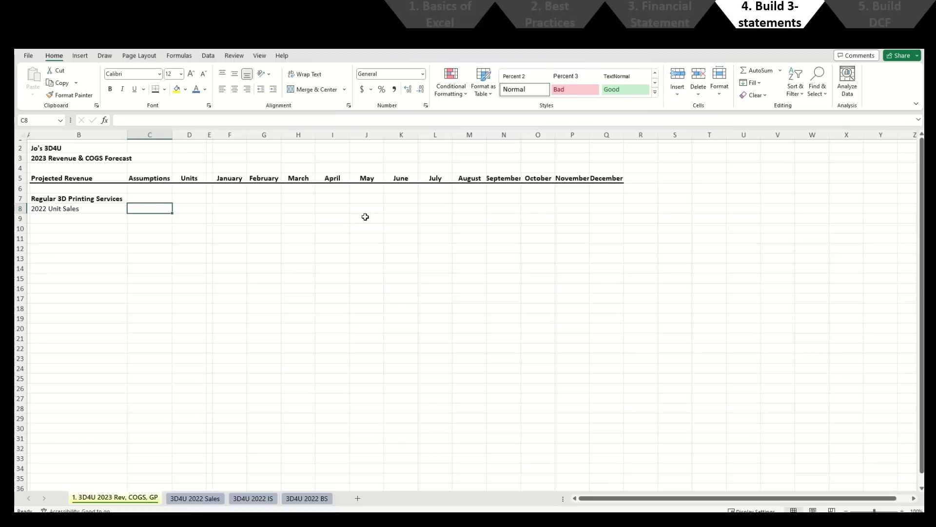
key("Right")
key("Right")
key("Right")
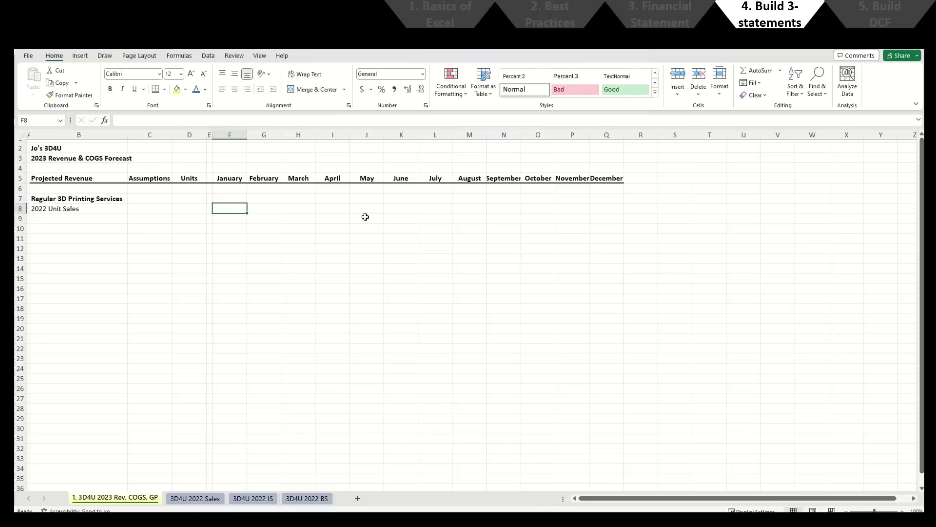
type("=")
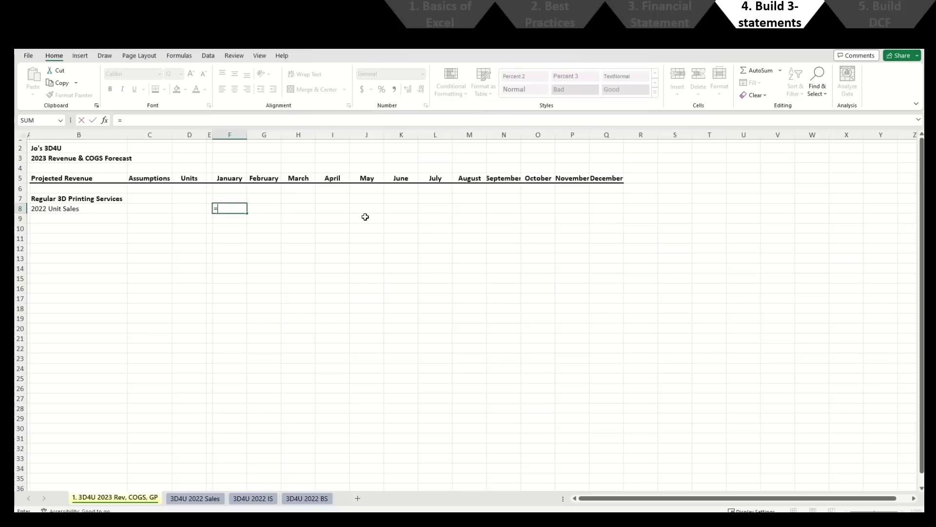
key("ctrl+Page_Down")
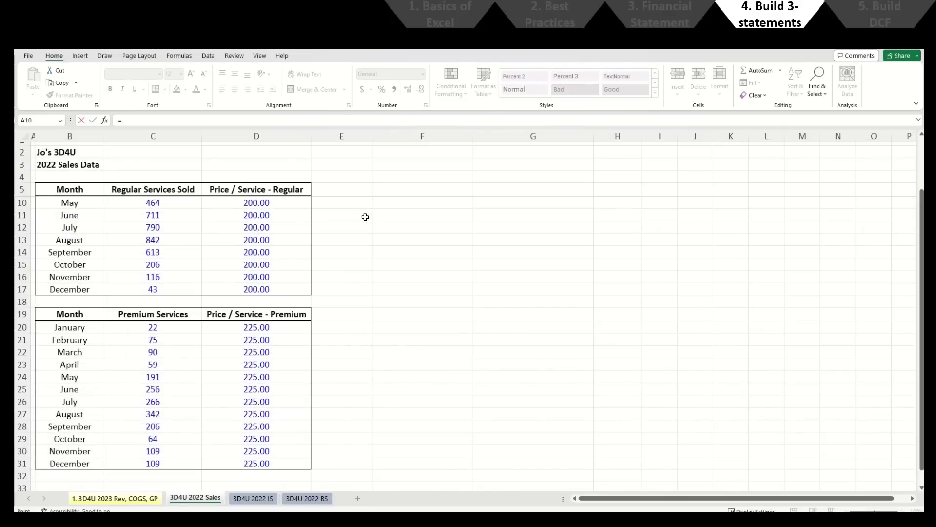
scroll(366, 217, "up", 2)
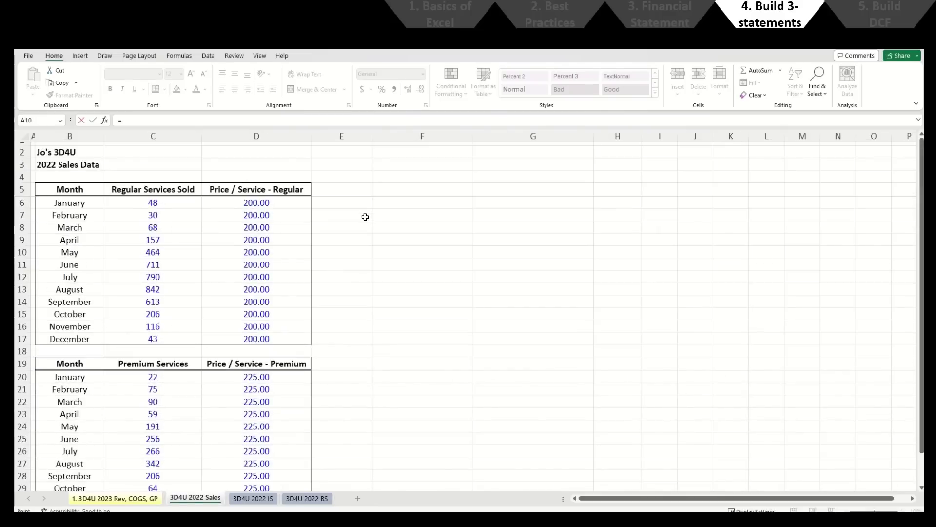
key("Escape")
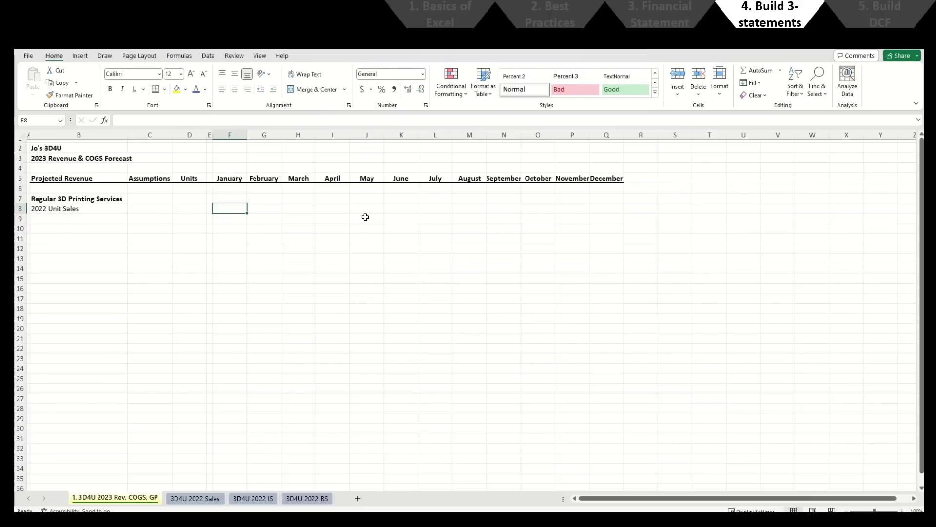
Step: Start a VLOOKUP formula in F8 that looks up the January header with the row locked as F$5
type("=")
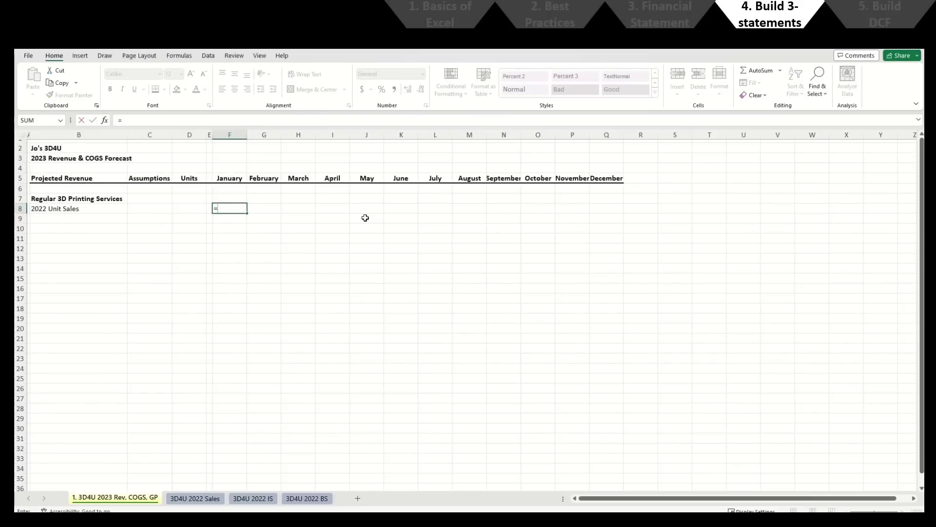
type("vlook")
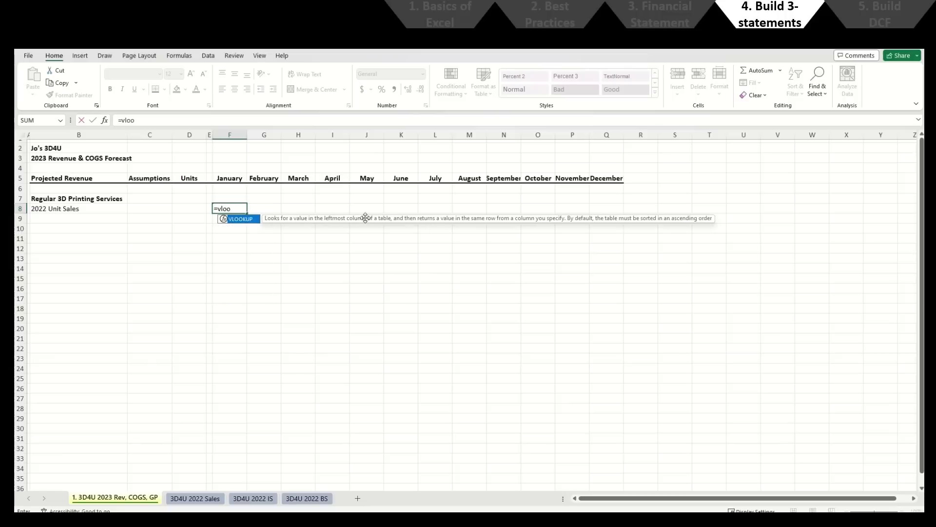
key("Tab")
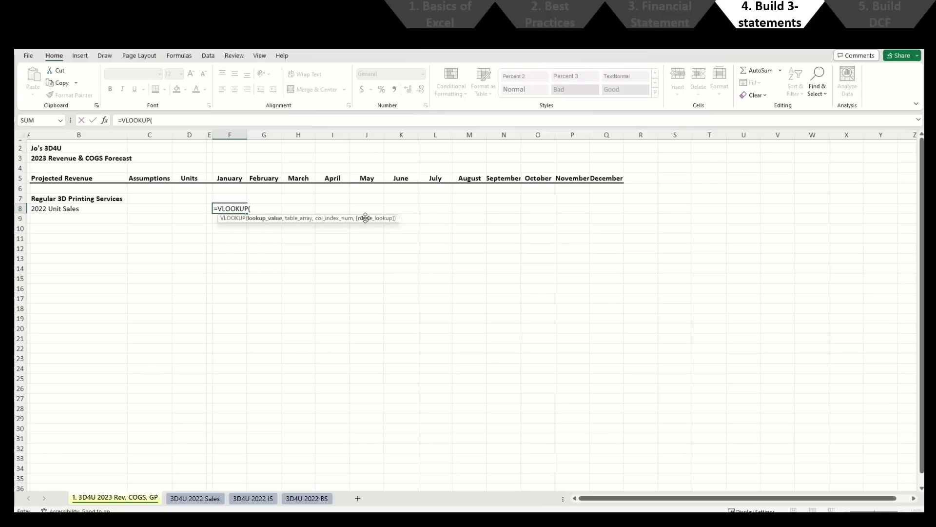
key("Up")
key("Up")
key("Up")
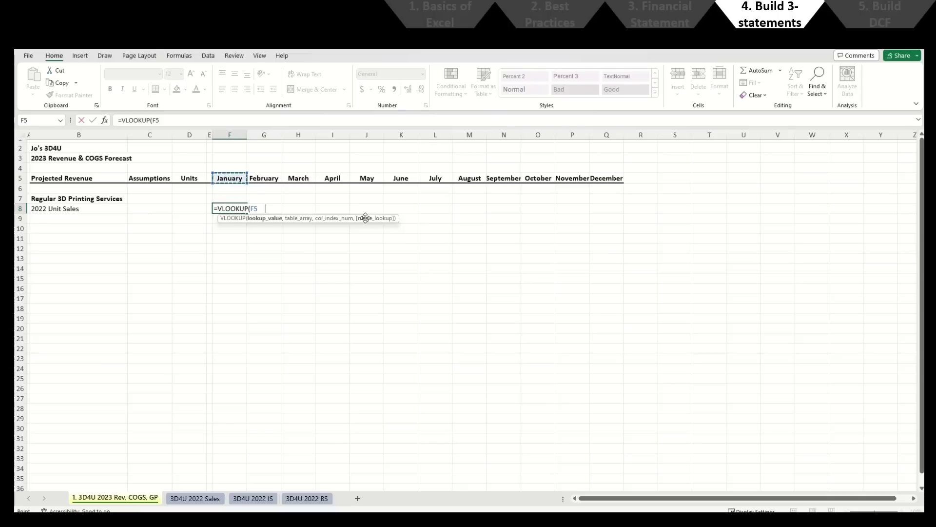
key("F4")
key("F4")
type(",")
Step: Complete the VLOOKUP with the table '3D4U 2022 Sales'!$B$5:$C$17, column index 2 and FALSE for an exact match
key("ctrl+Page_Down")
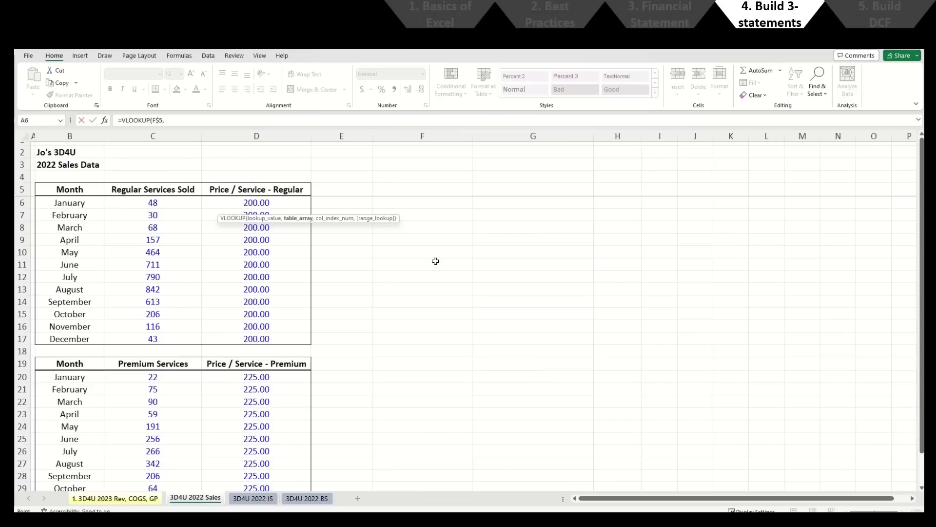
left_click(77, 207)
left_click_drag(70, 190, 195, 341)
key("F4")
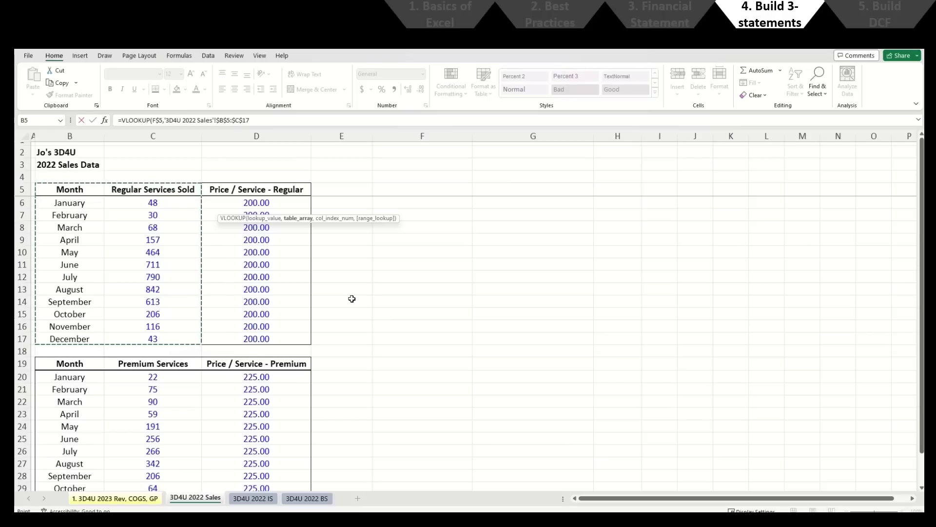
type(",2")
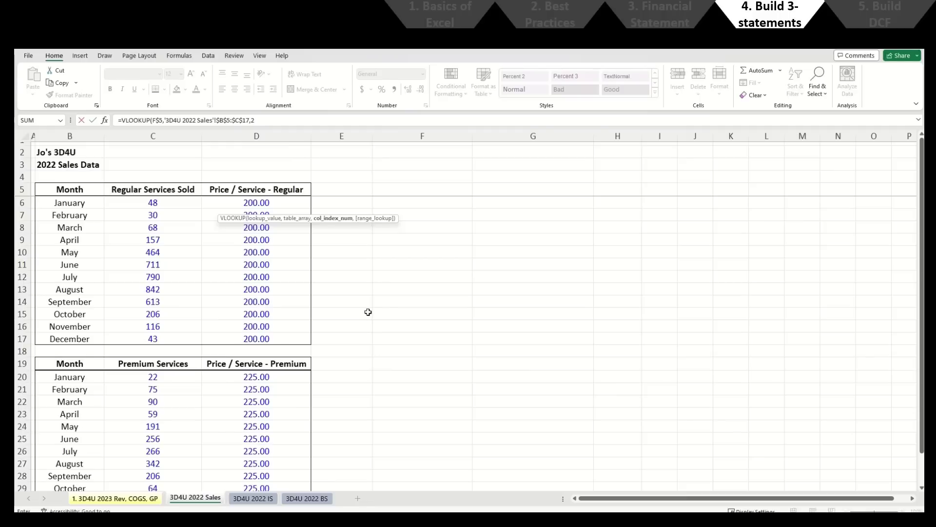
type(",")
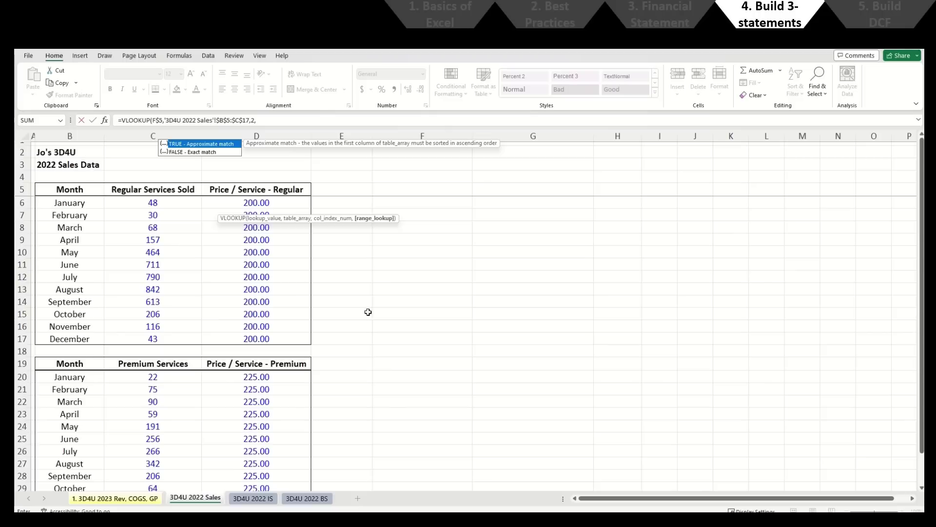
key("Down")
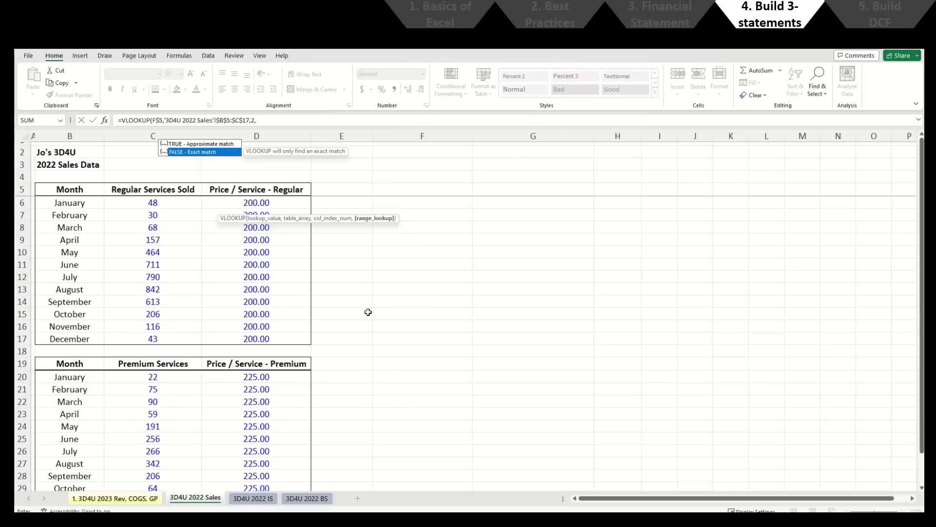
key("Tab")
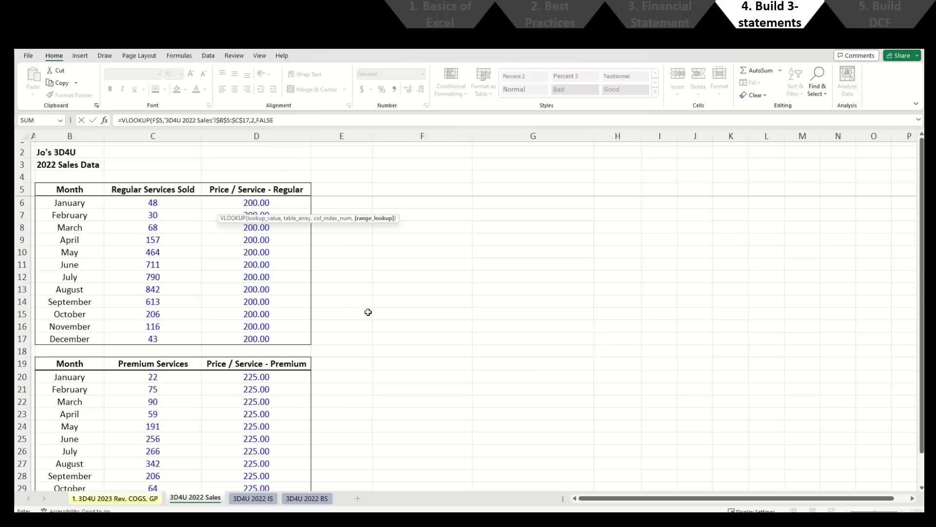
type(")")
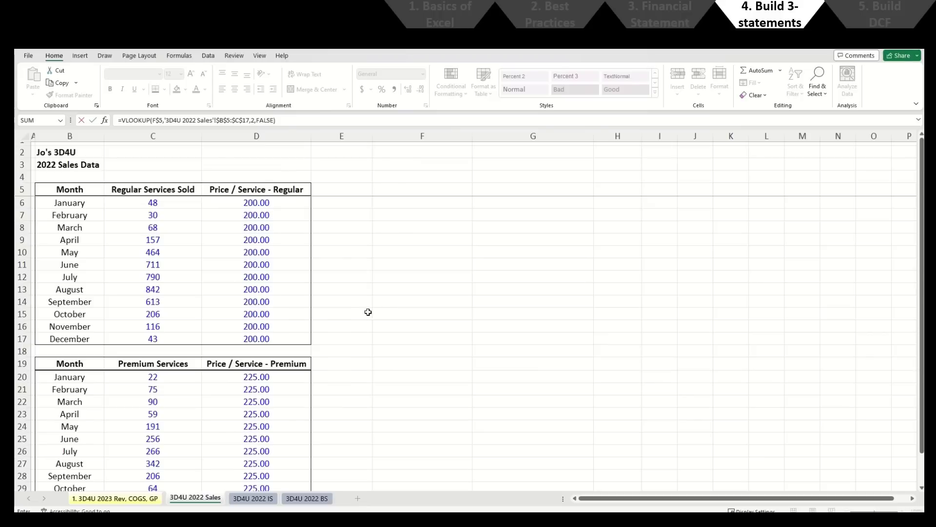
key("Return")
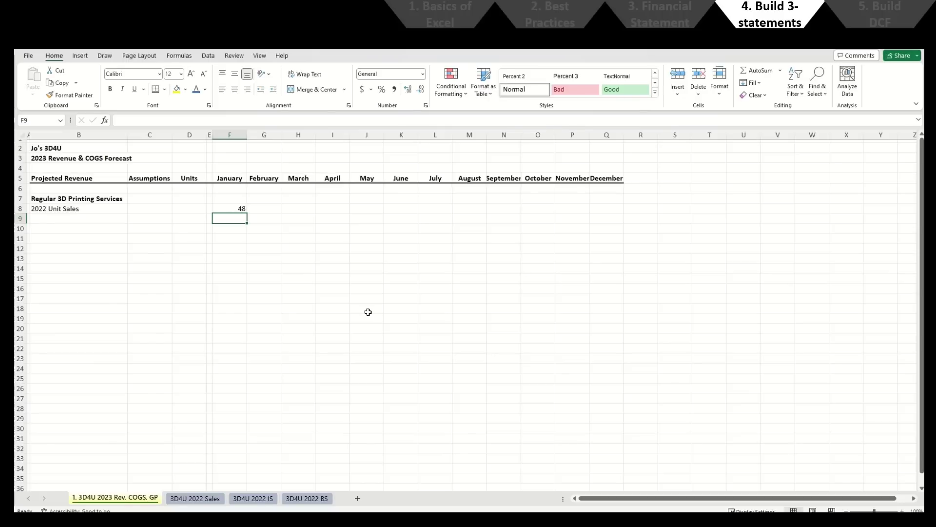
Step: Copy the January VLOOKUP formula from F8 across February to December, G8:Q8
key("Up")
key("ctrl+c")
key("Right")
key("shift+Right")
key("shift+Right")
key("shift+Right")
key("shift+Right")
key("shift+Right")
key("shift+Right")
key("shift+Right")
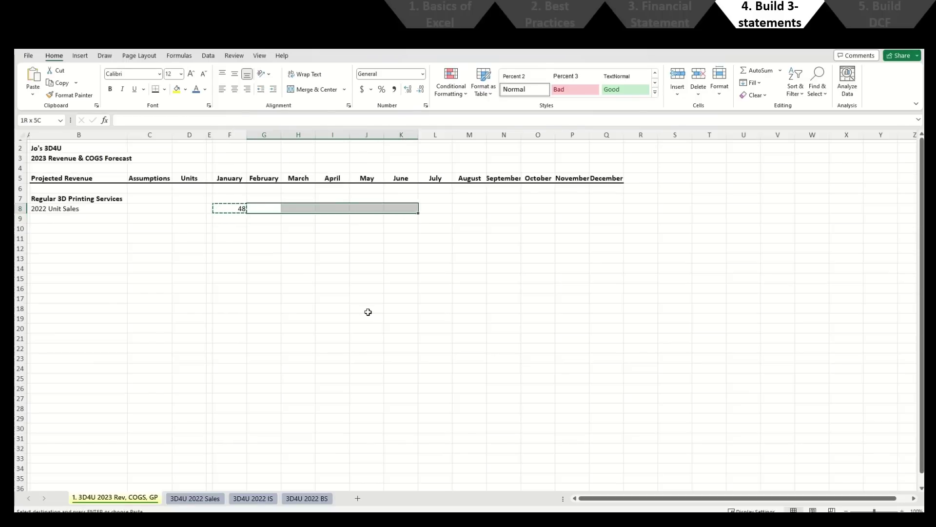
key("shift+Right")
key("shift+Right")
key("shift+Right")
key("Return")
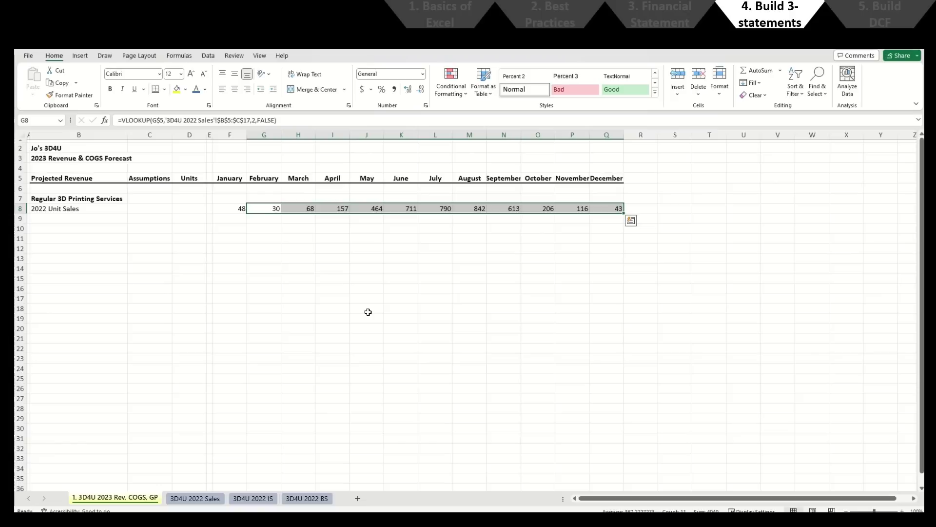
Step: Set the font color of the 2022 unit sales figures in F8:Q8 to green
key("Left")
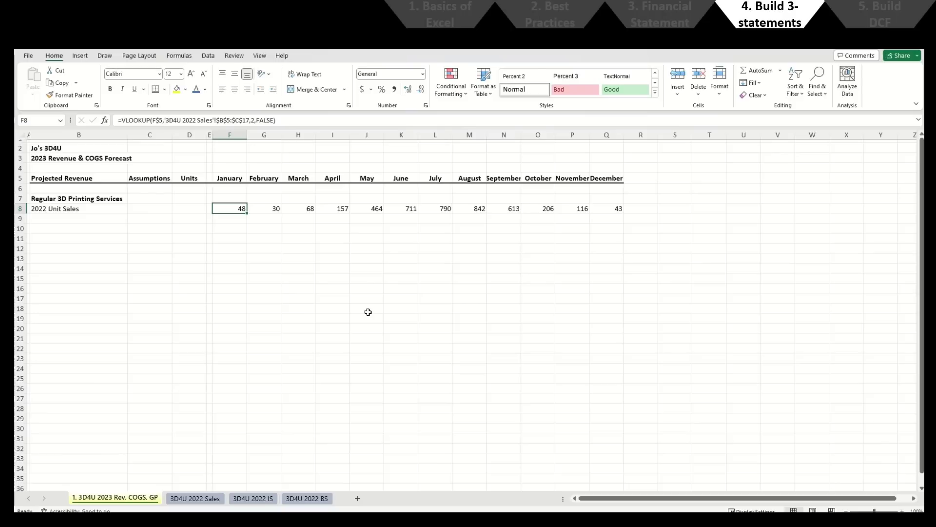
key("ctrl+shift+Right")
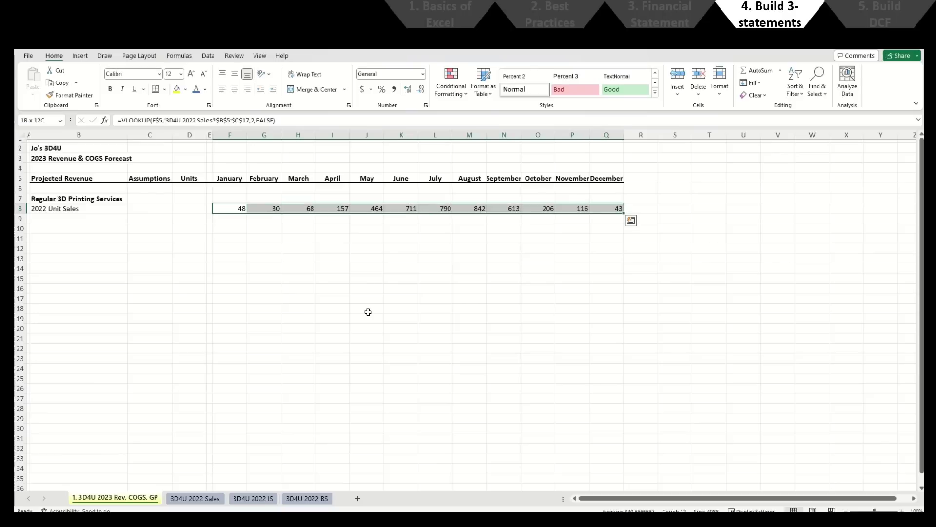
left_click(206, 92)
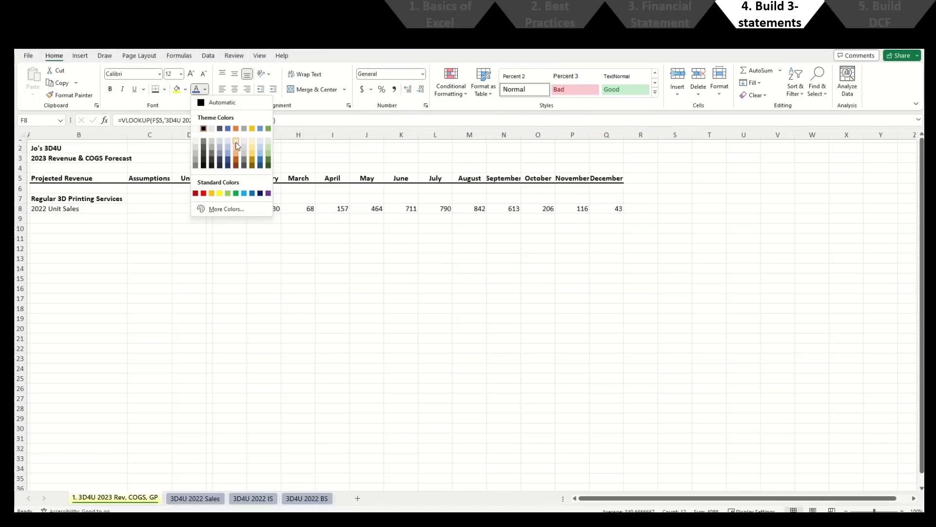
left_click(265, 135)
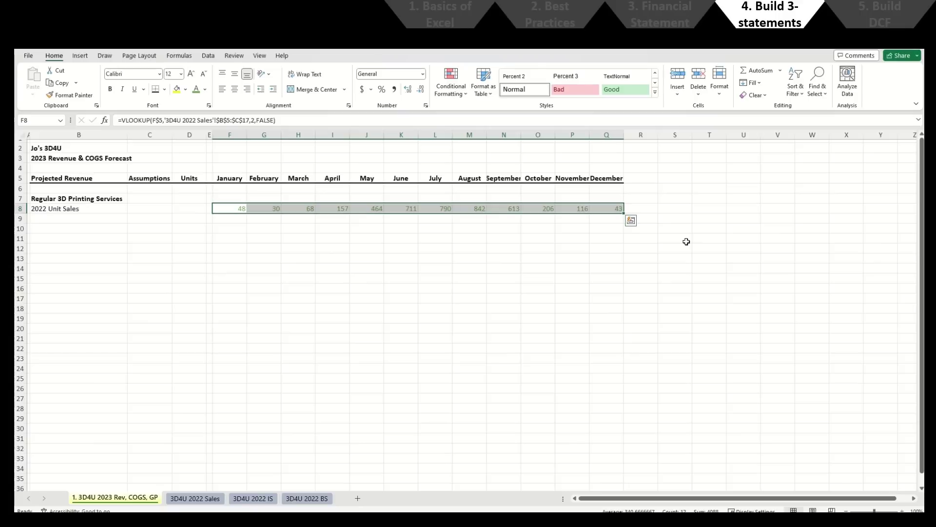
Step: Enter the row label "YoY Growth" in cell B9
key("Down")
key("Left")
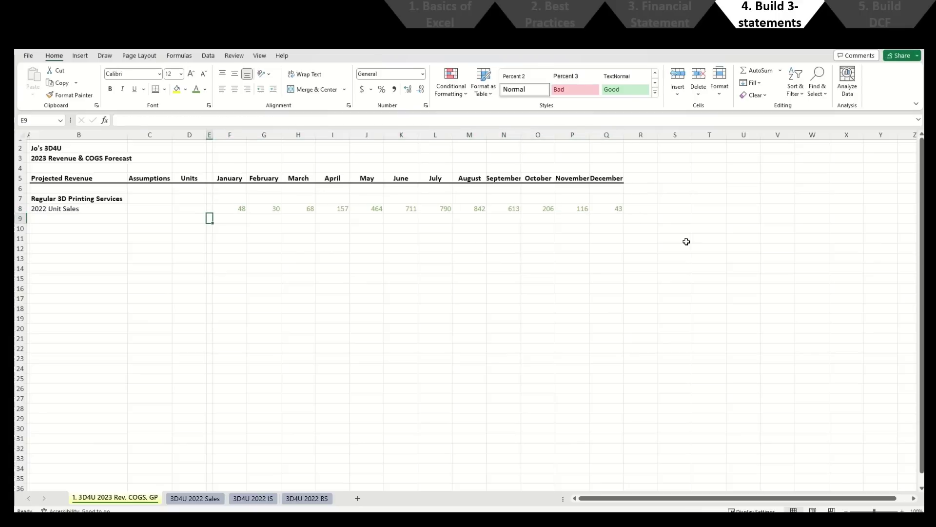
key("Left")
key("Left")
key("Left")
type("Yo")
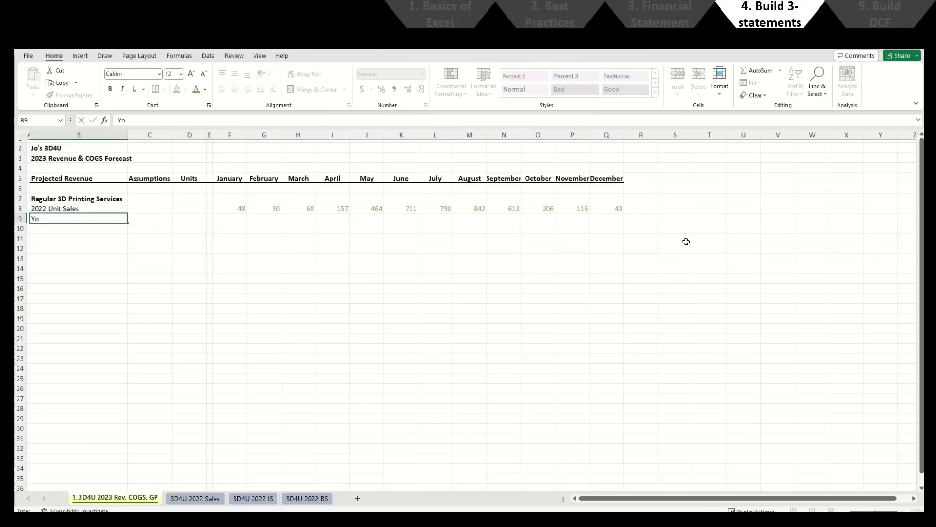
type("Y Growth")
key("Tab")
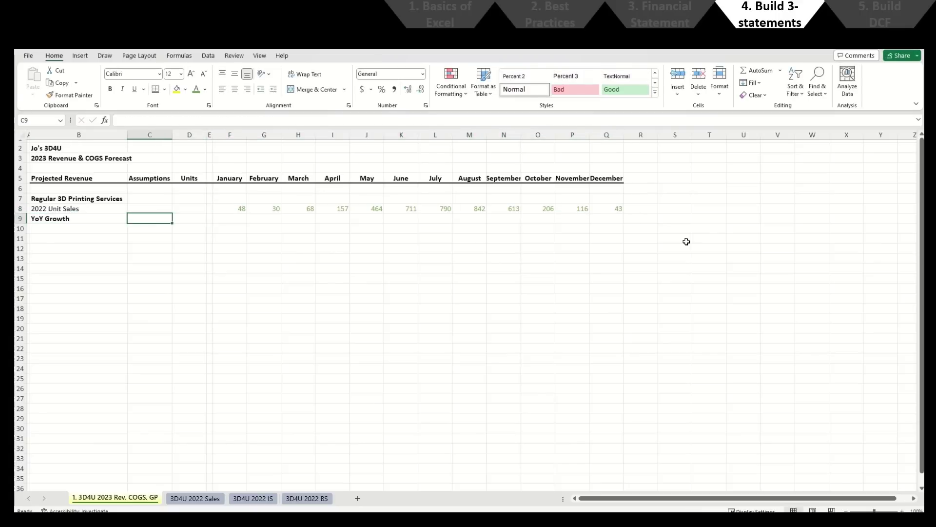
Step: Enter a 10% growth assumption in C9 and center the contents of the entire Assumptions column C
type("10%")
key("Return")
key("Up")
key("Right")
key("ctrl+space")
key("alt+h")
key("a")
key("c")
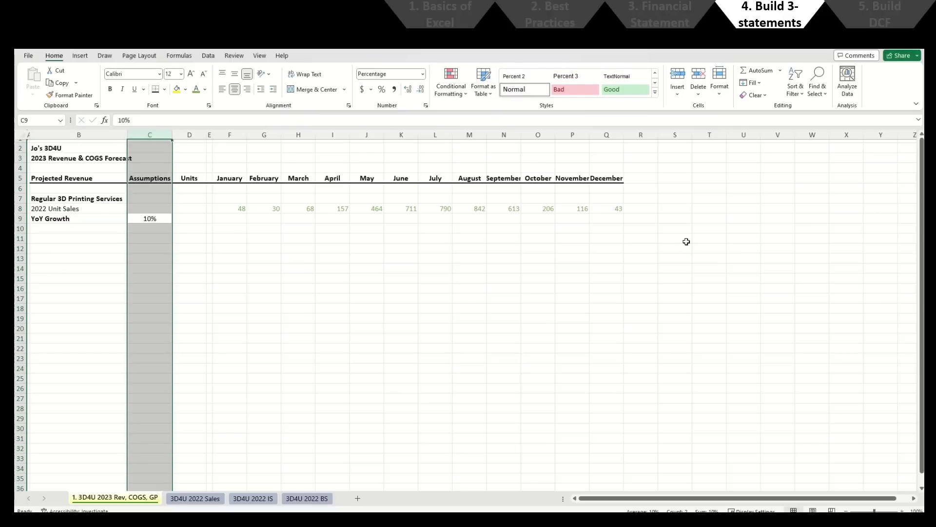
Step: Set the font color of the growth assumption in C9 to blue
key("shift+BackSpace")
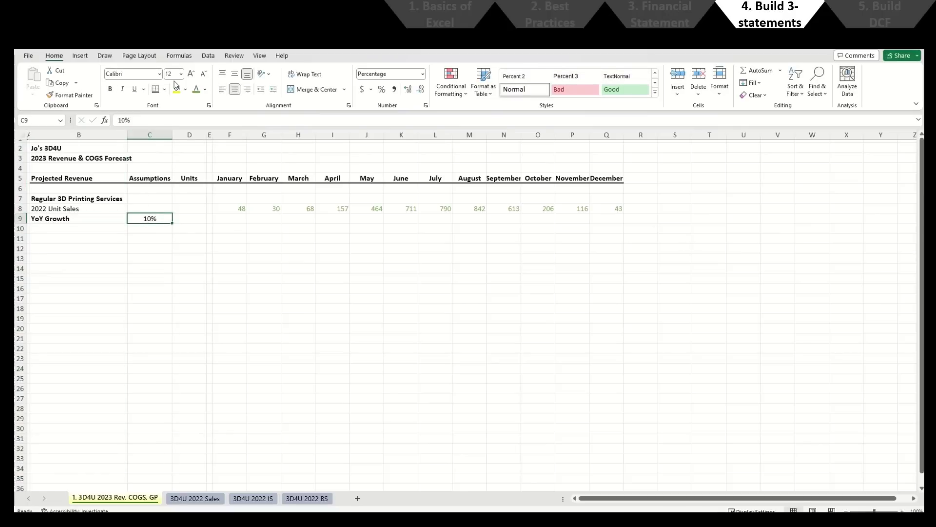
left_click(206, 89)
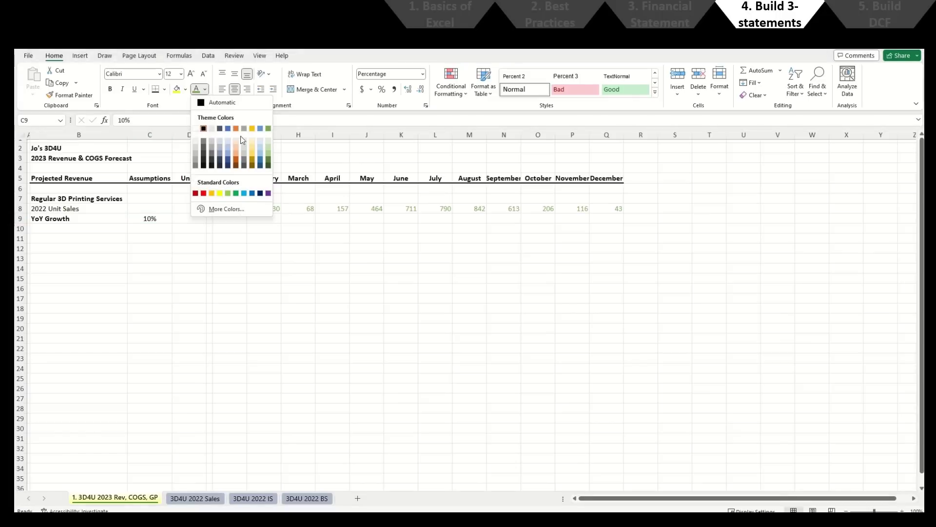
left_click(228, 129)
Step: Remove the bold formatting from the "YoY Growth" label in B9
key("Right")
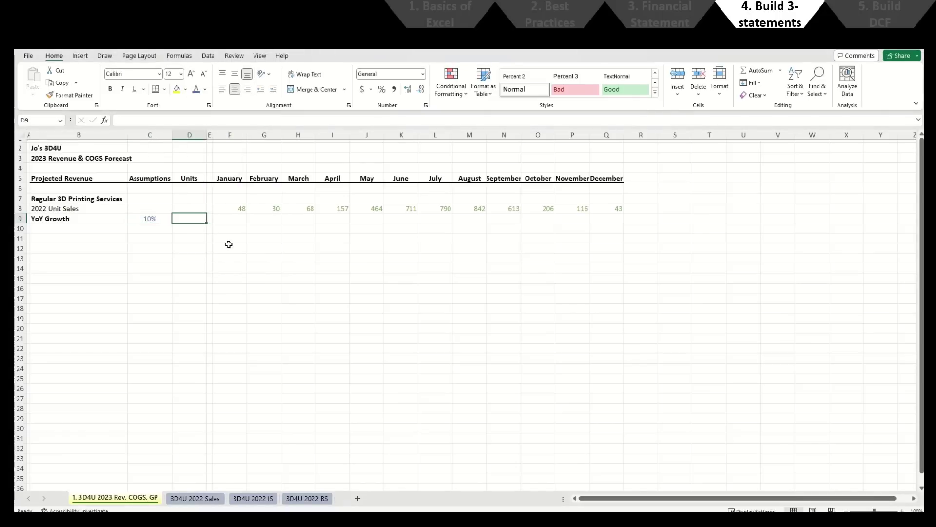
key("Down")
key("Left")
key("Left")
key("Up")
key("ctrl+b")
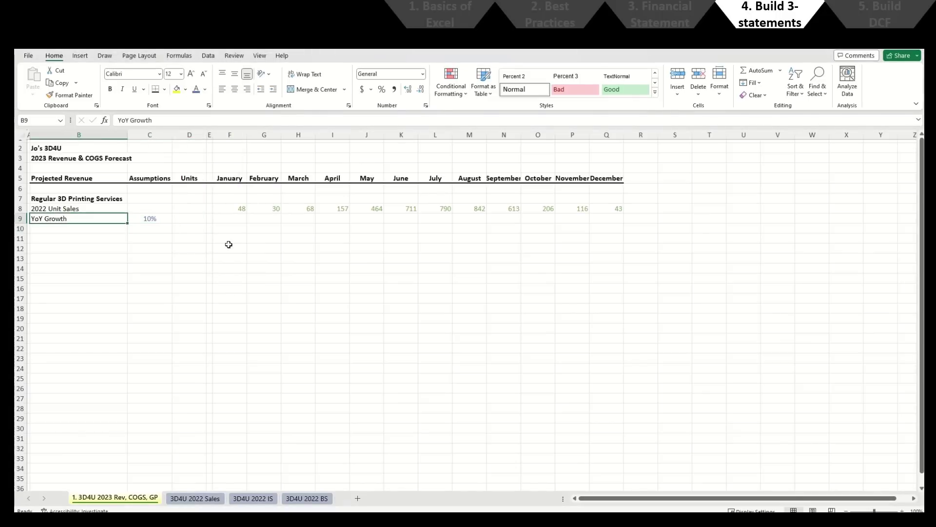
Step: Enter the row label "2023 Unit Sales" in cell B10
key("Down")
type("2023")
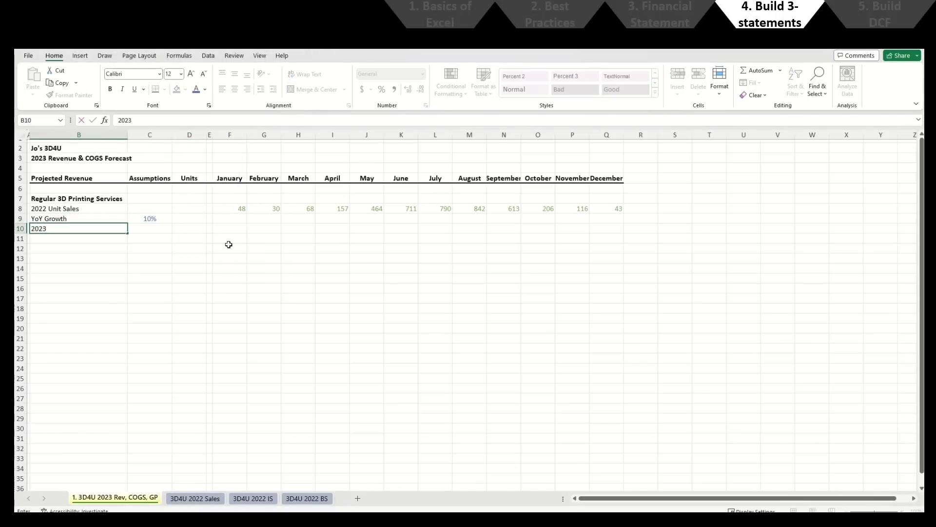
type(" Unit Sales")
key("Right")
Step: Enter the January 2023 unit sales formula =F8*(1+$C9) in F10, locking the growth rate's column
key("Right")
key("Right")
key("Right")
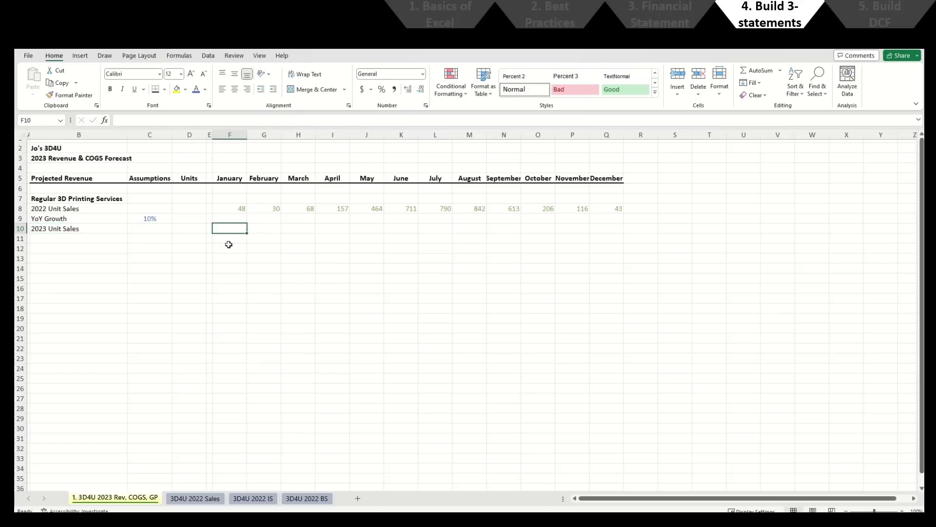
type("=")
key("Up")
key("Up")
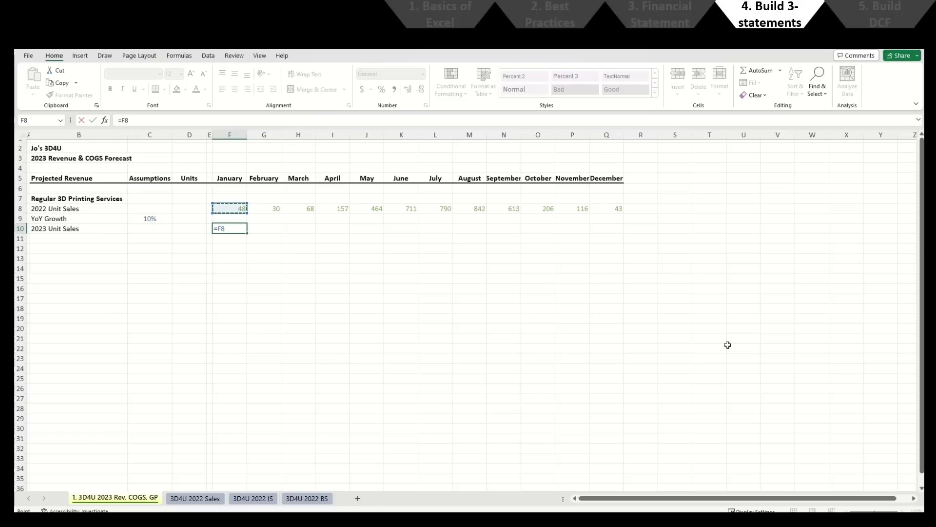
type("*(1+")
key("Up")
key("Left")
key("Left")
key("Left")
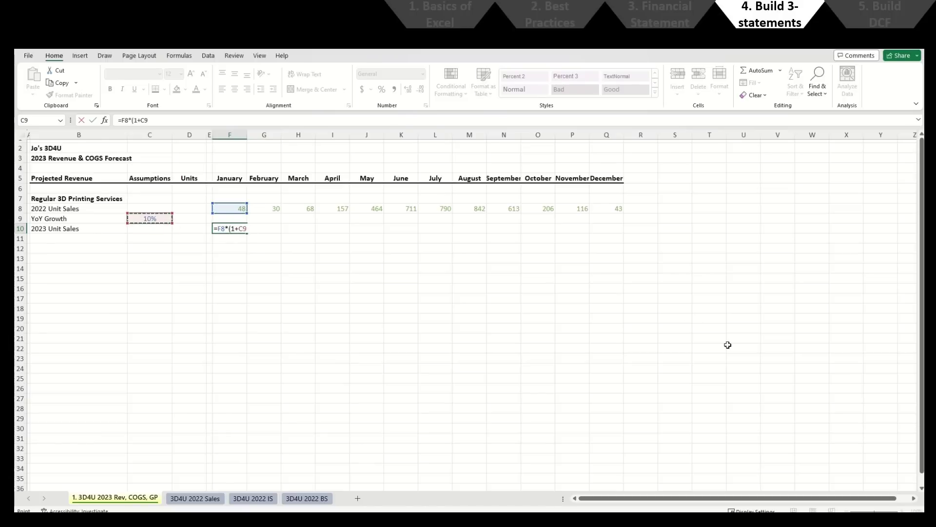
key("F4")
key("F4")
key("F4")
type(")")
key("Return")
Step: Reduce the January 2023 unit sales in F10 to zero decimal places
key("Up")
key("Right")
key("Right")
key("Right")
key("Right")
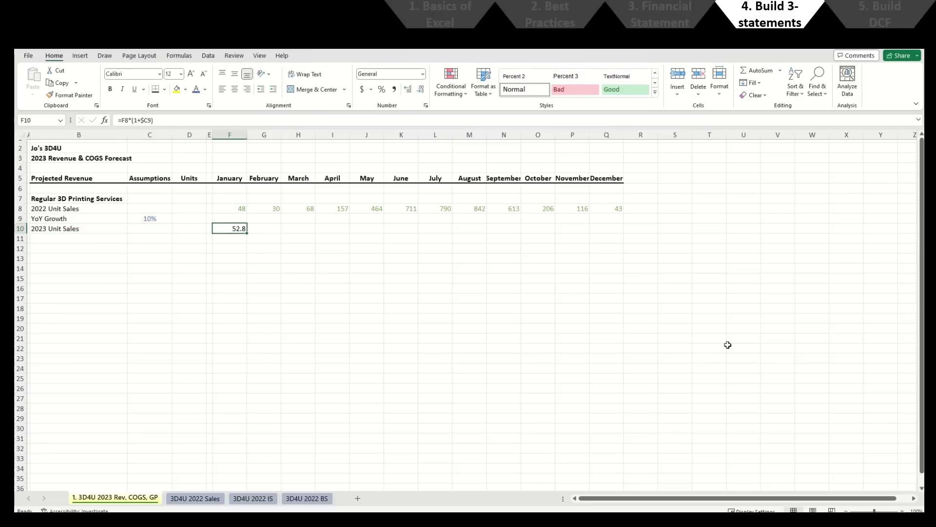
key("alt+h")
key("9")
Step: Copy the January 2023 unit sales formula from F10 across February to December, G10:Q10
key("ctrl+c")
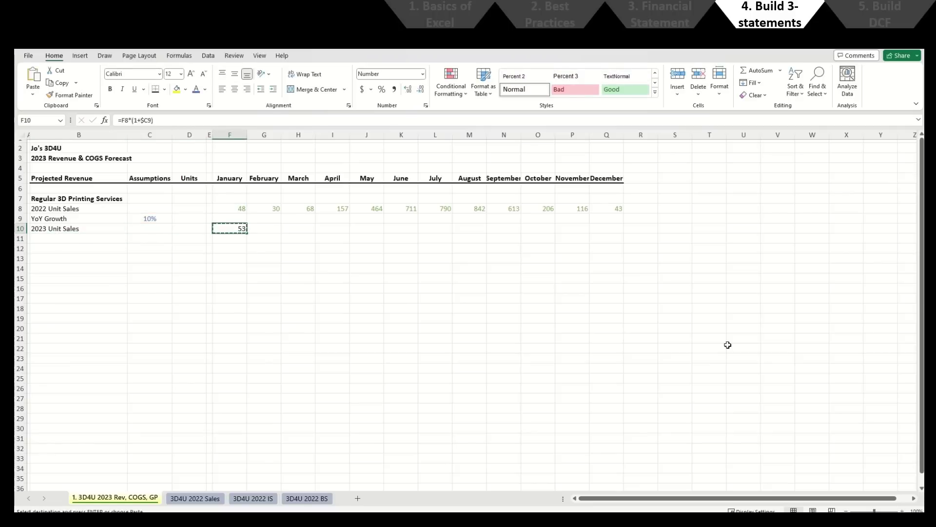
key("Right")
key("shift+Right")
key("shift+Right")
key("shift+Right")
key("shift+Right")
key("shift+Right")
key("shift+Right")
key("shift+Right")
key("shift+Right")
key("shift+Right")
key("shift+Right")
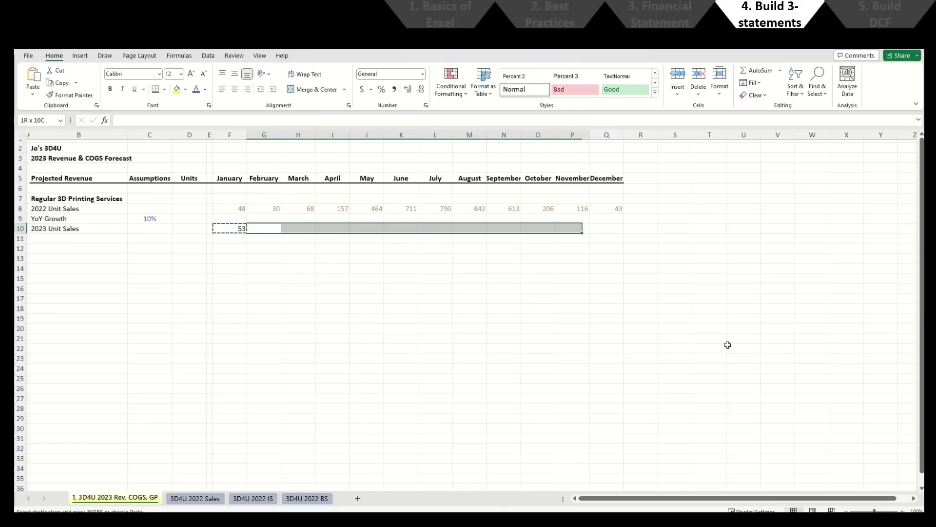
key("Return")
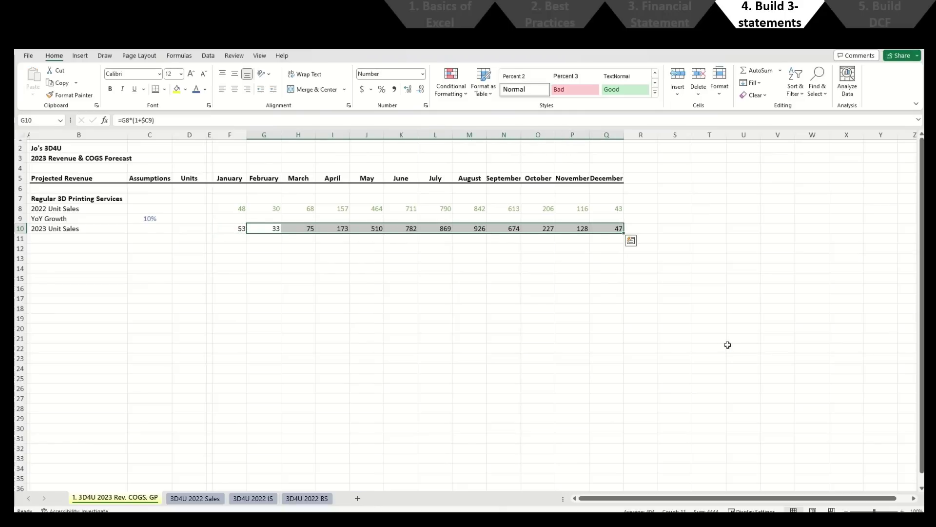
key("Left")
key("Right")
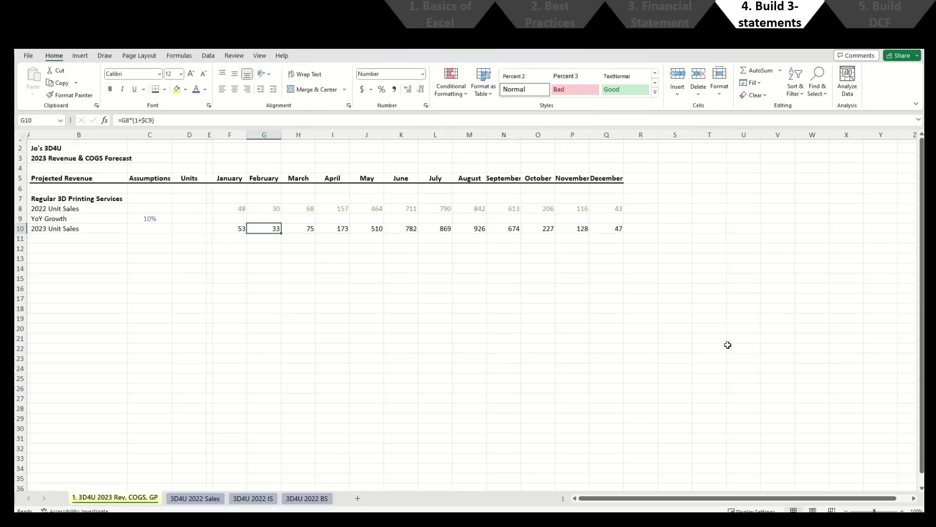
Step: Review the copied 2023 unit sales cells across row 10 through December in Q10
key("Right")
key("Right")
key("Right")
key("Right")
key("Right")
key("Right")
key("Right")
key("Right")
key("Right")
key("Right")
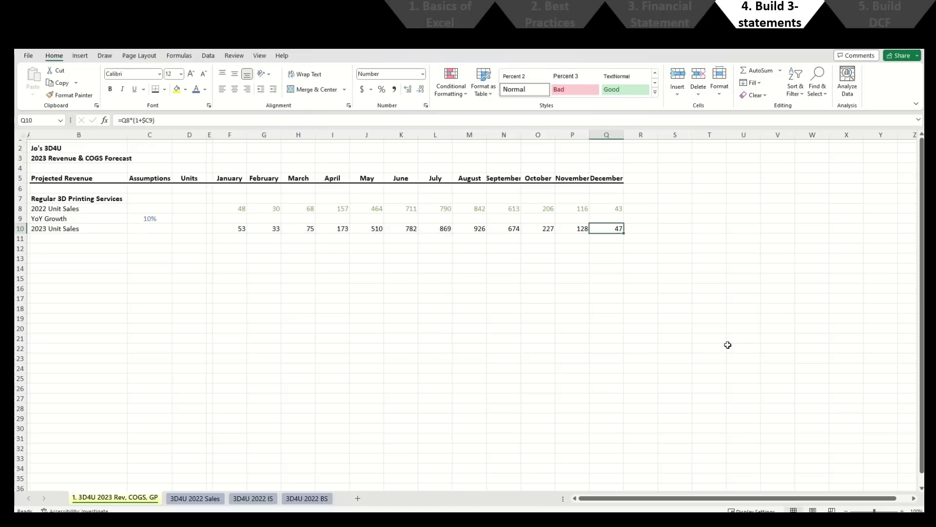
Step: Enter "#" as the unit for 2023 Unit Sales in D10 and for 2022 Unit Sales in D8
key("ctrl+Left")
key("Left")
key("Left")
key("Left")
key("Left")
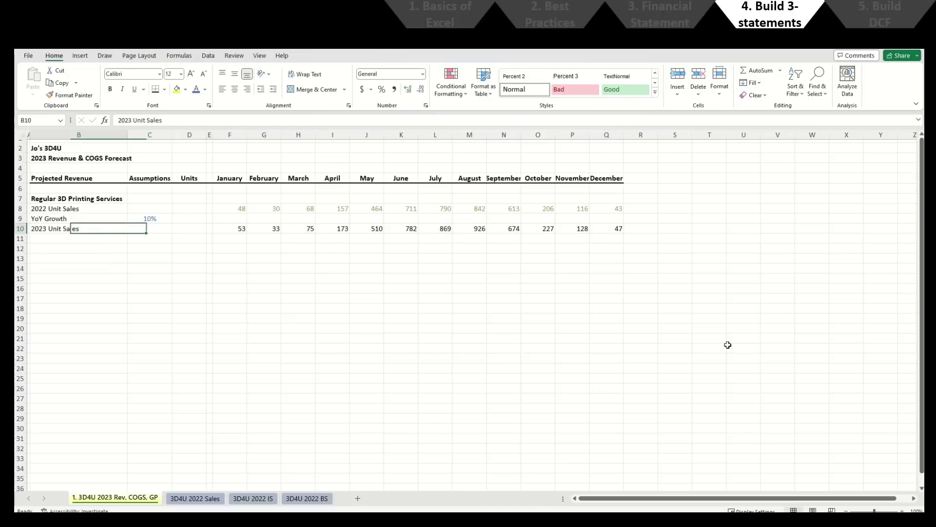
key("Right")
key("Right")
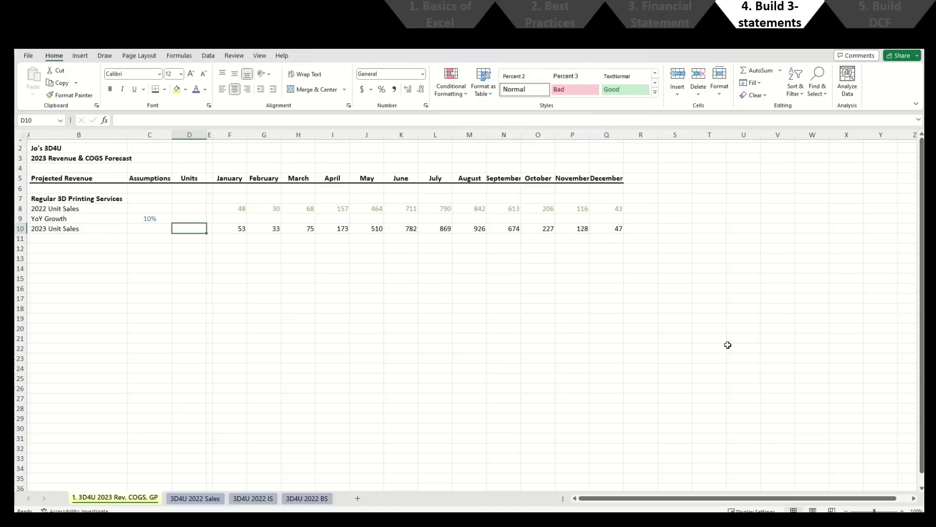
type("#")
key("Up")
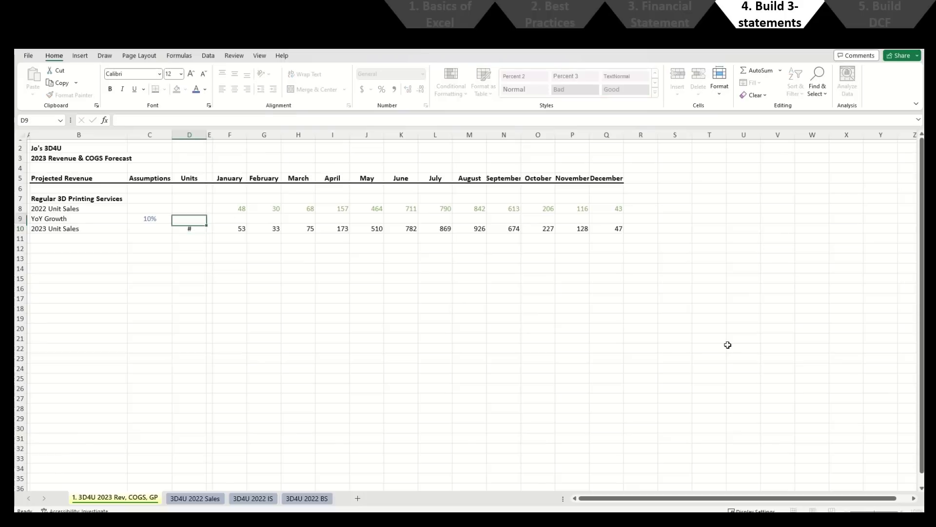
key("Up")
type("#")
key("Down")
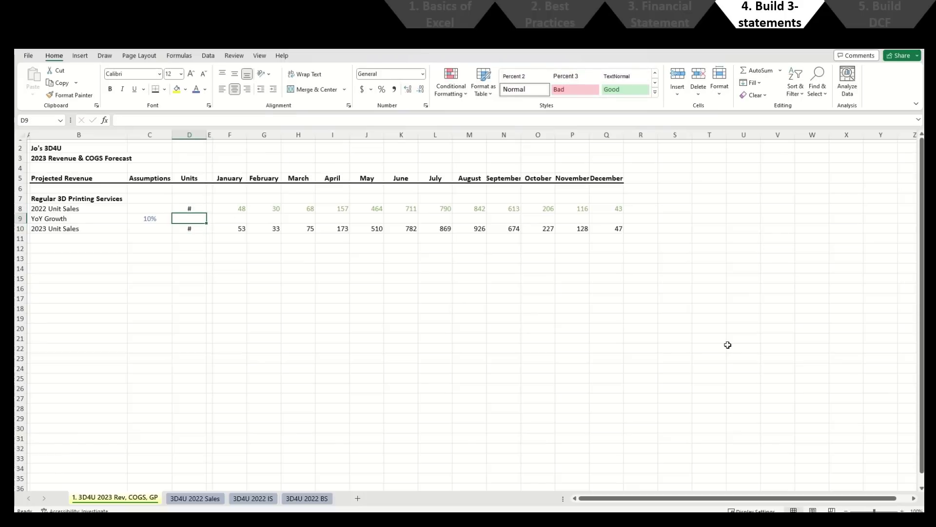
key("Down")
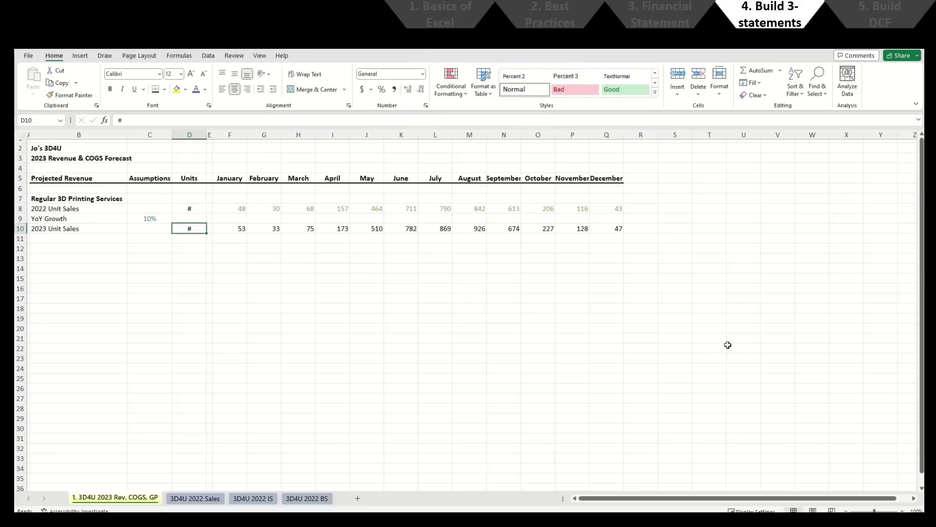
Step: Enter the row label "Unit Price" in B11 and a $200 assumption in C11
key("Down")
key("Left")
key("Left")
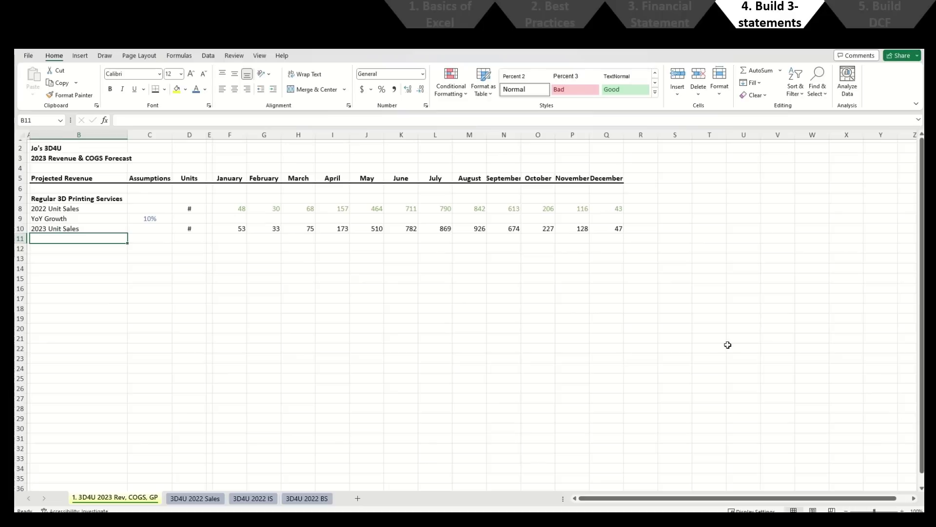
type("Unit Price")
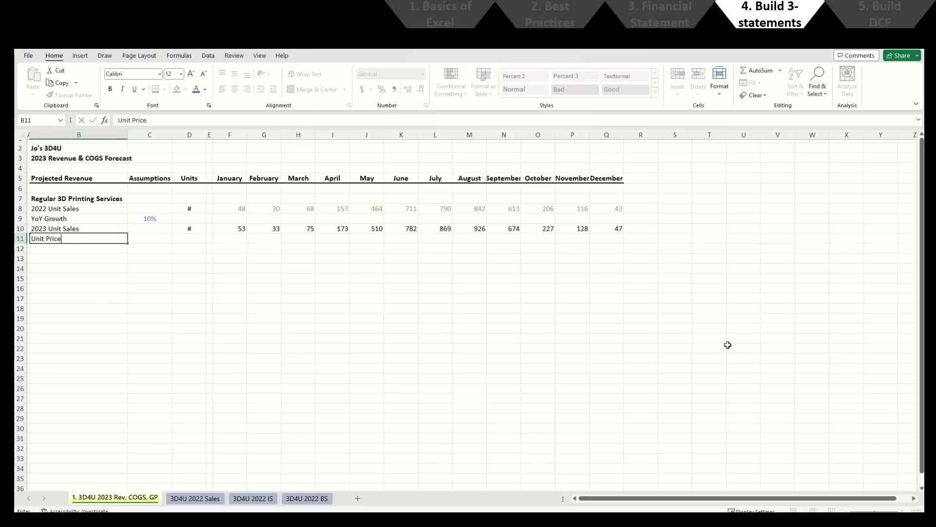
key("Tab")
type("$200")
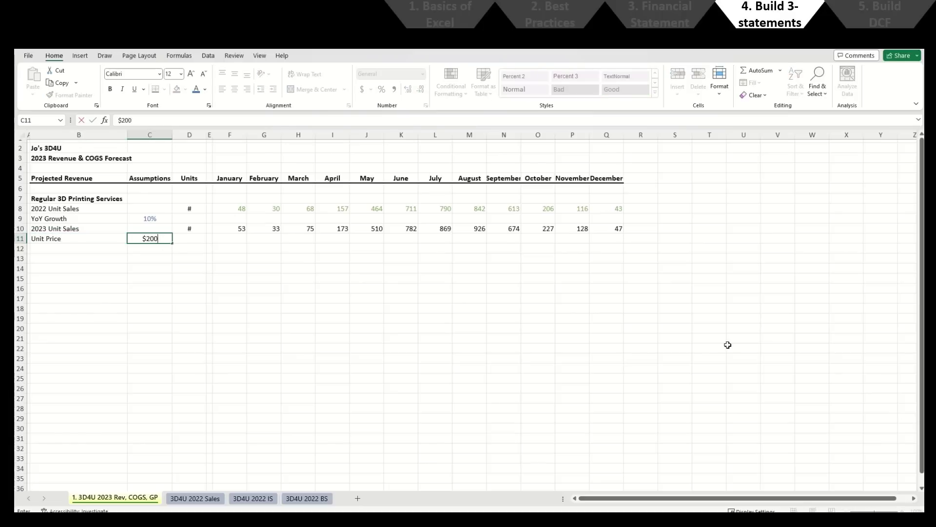
key("Left")
key("Right")
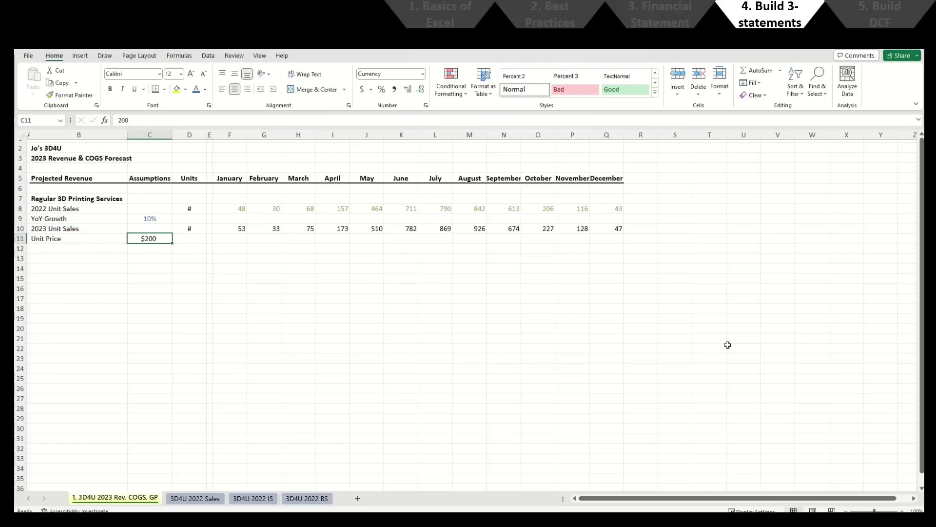
Step: Change the font colour of the unit price assumption in C11 to blue
key("alt")
key("h")
key("f")
key("c")
key("Right")
key("Right")
key("Right")
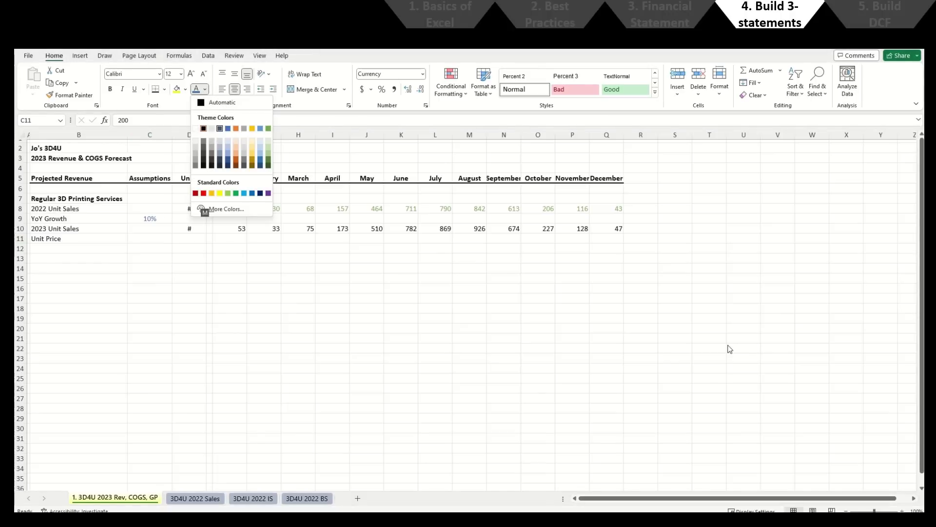
key("Return")
Step: Enter the row label "Revenue" in cell B12
key("Down")
key("Left")
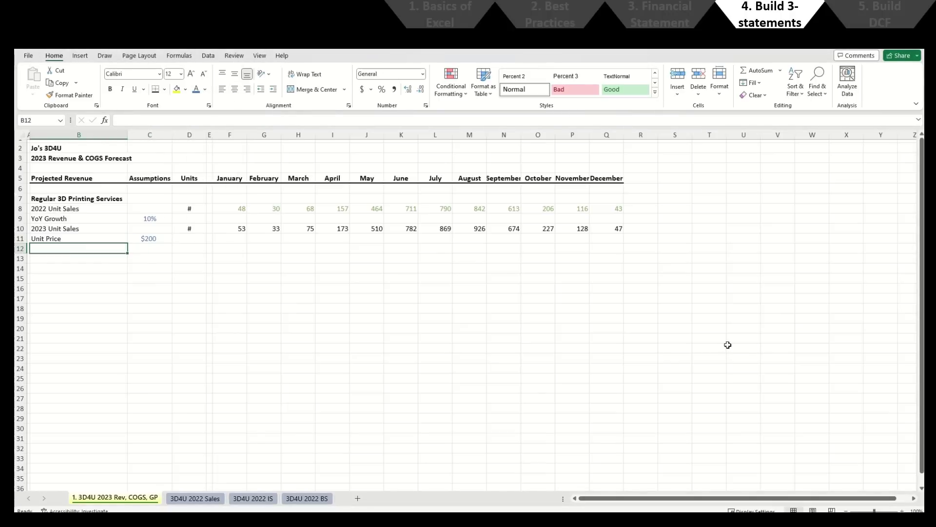
type("Revenue")
Step: Enter the January revenue formula =F10*$C11 in F12, locking the unit price's column
key("Right")
key("Right")
key("Right")
key("Right")
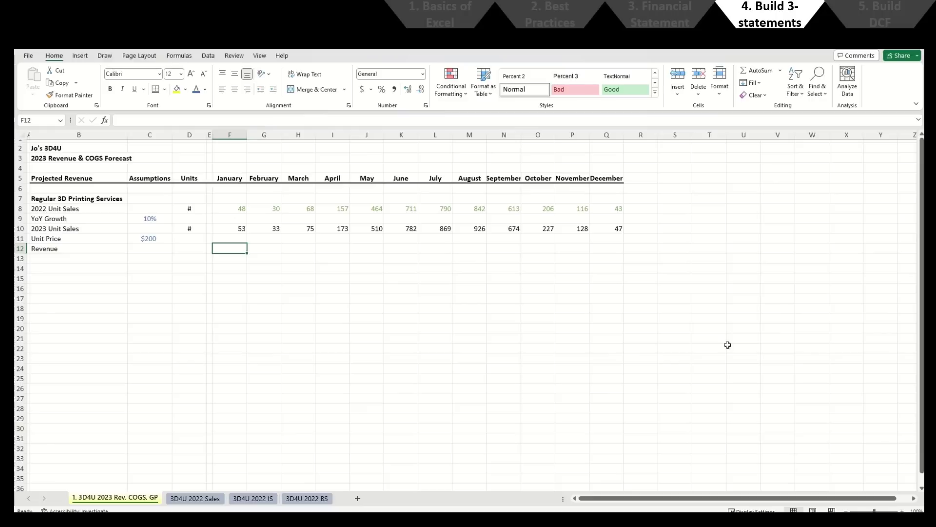
type("=")
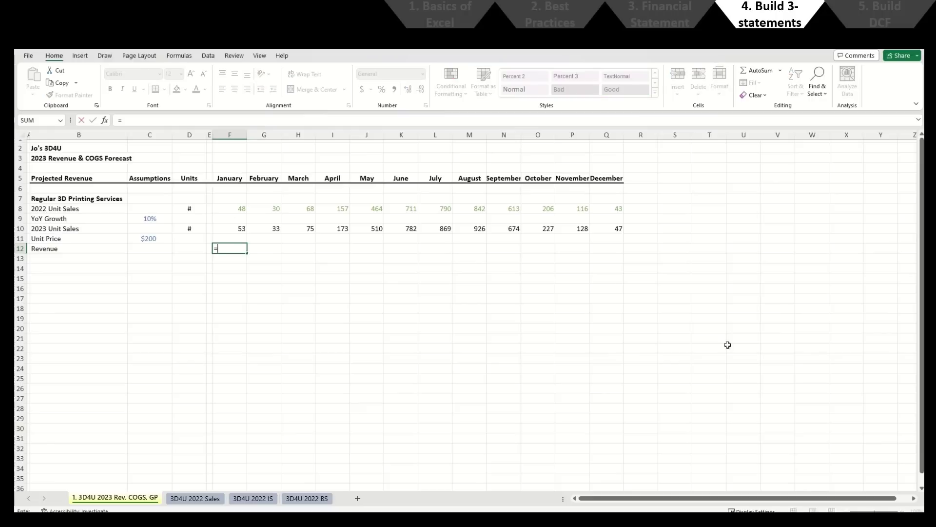
key("Up")
key("Up")
type("*")
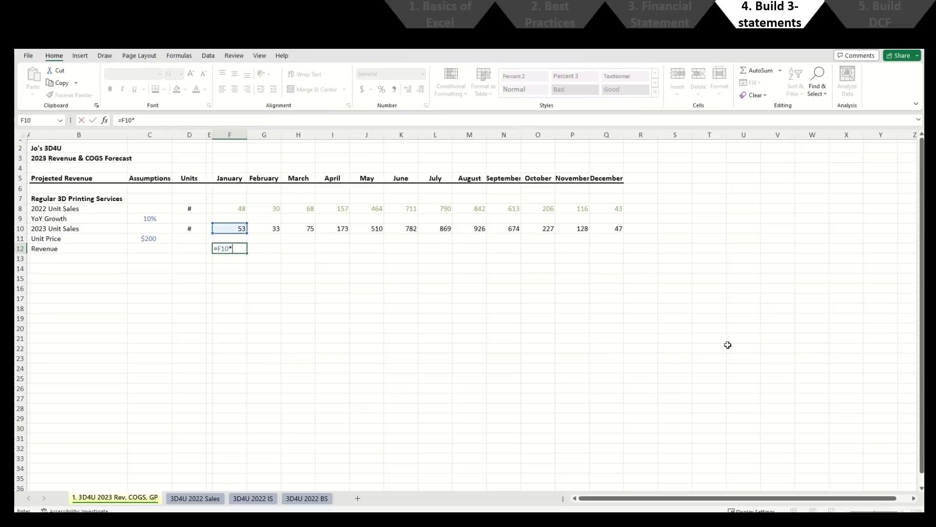
key("Left")
key("Left")
key("Left")
key("Up")
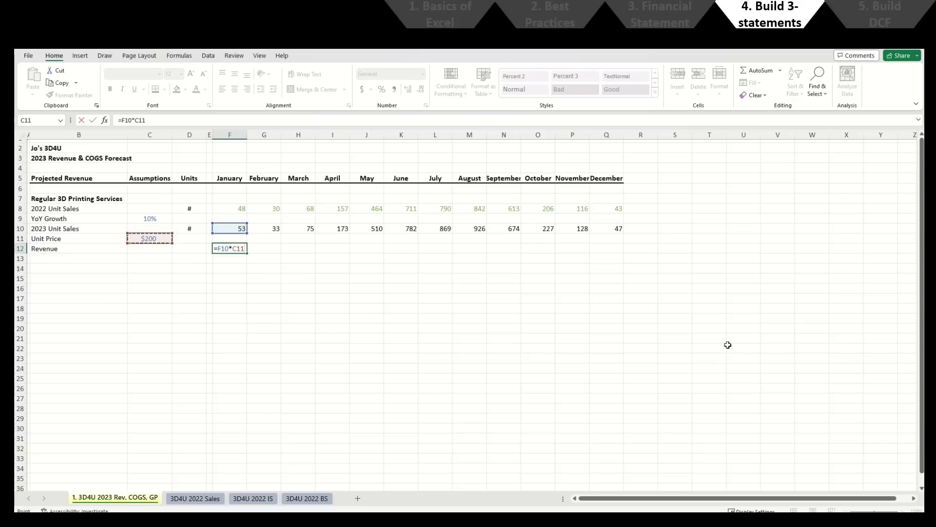
key("F4")
key("F4")
key("F4")
key("Return")
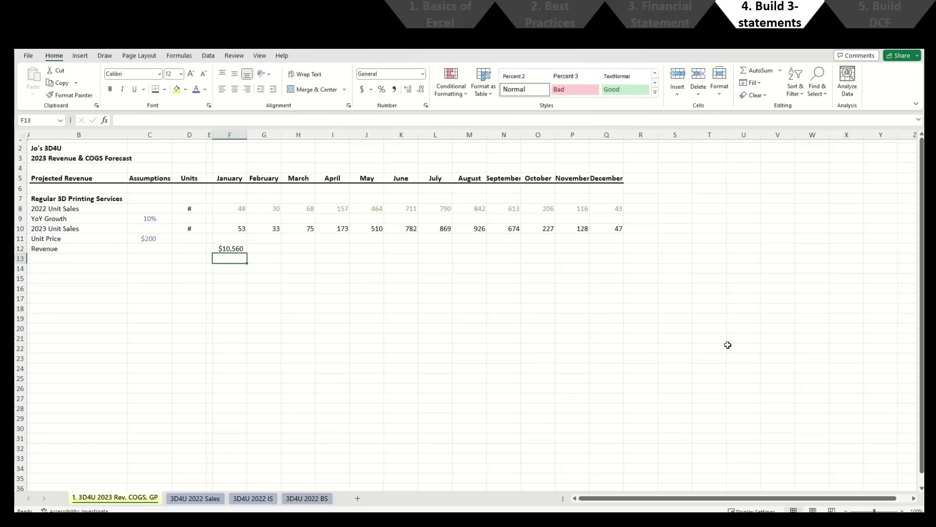
Step: Copy the January revenue formula from F12 across February to December, G12:Q12
key("Up")
key("ctrl+c")
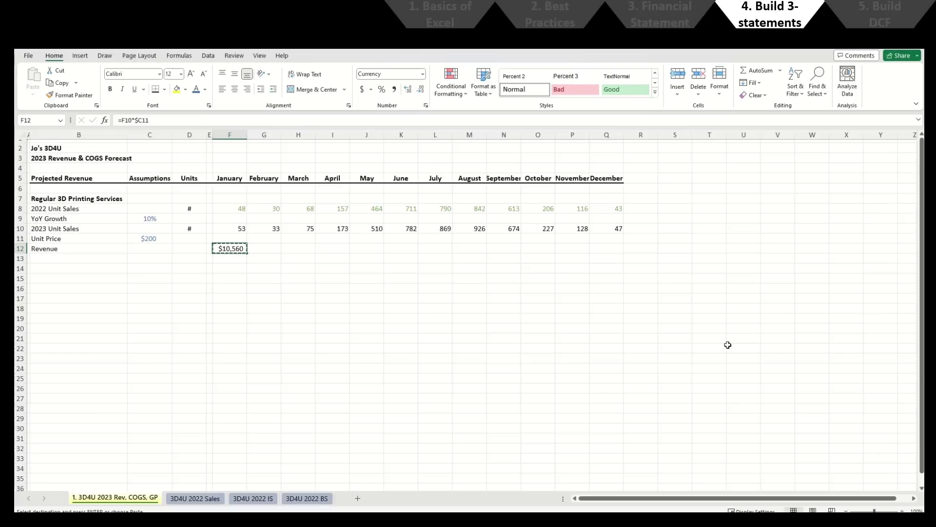
key("Right")
key("shift+Right")
key("shift+Right")
key("shift+Right")
key("shift+Right")
key("shift+Right")
key("shift+Right")
key("shift+Right")
key("shift+Right")
key("shift+Right")
key("shift+Right")
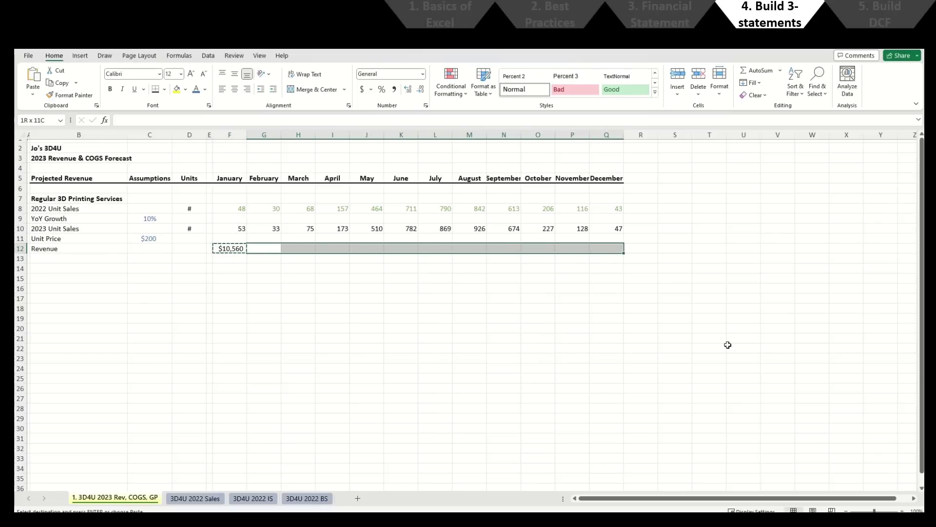
key("Return")
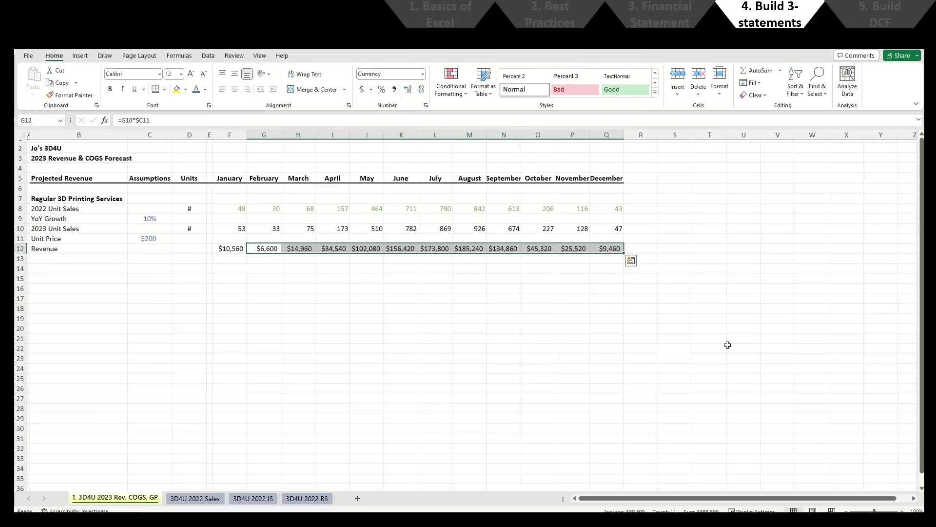
Step: Enter "$" as the unit for the Revenue row in D12
key("Left")
key("Left")
key("Left")
type("$")
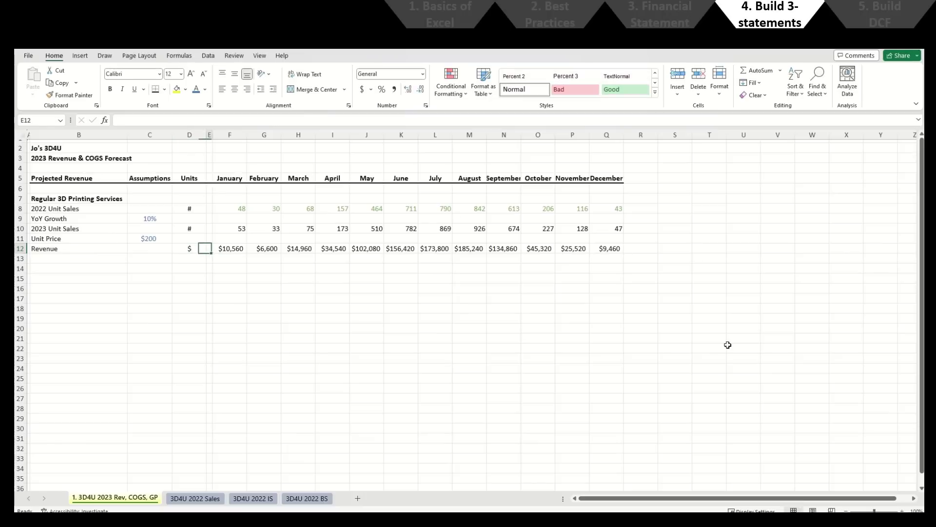
Step: Format the monthly revenue in F12:Q12 with the comma style and zero decimal places
key("Right")
key("Right")
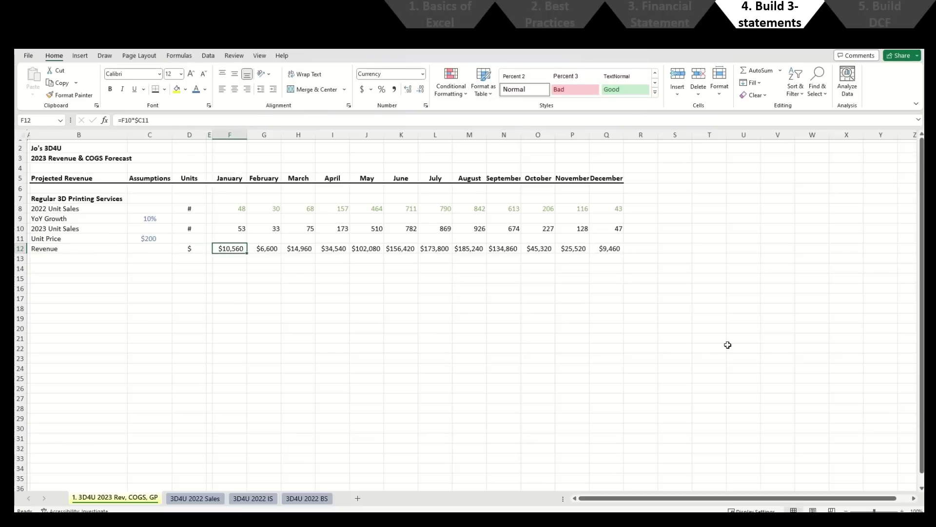
key("ctrl+shift+Right")
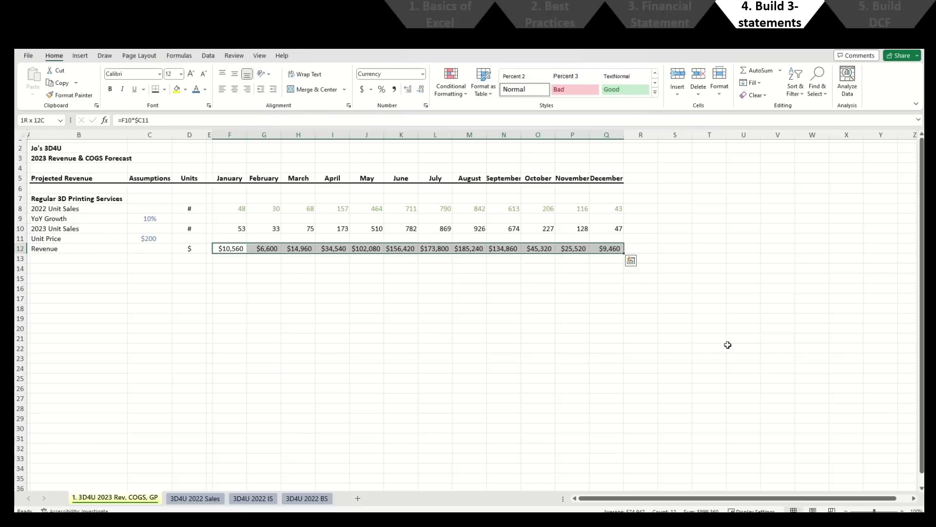
left_click(422, 73)
left_click(428, 109)
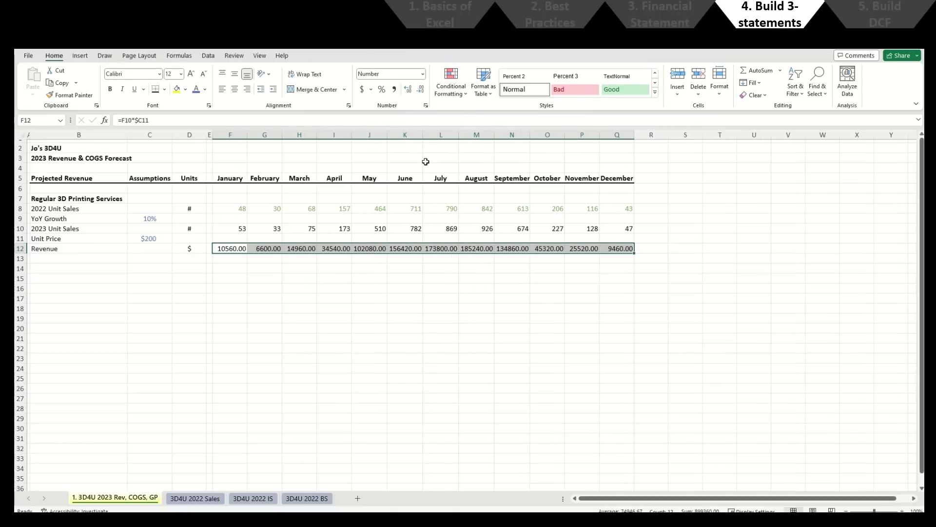
left_click(395, 90)
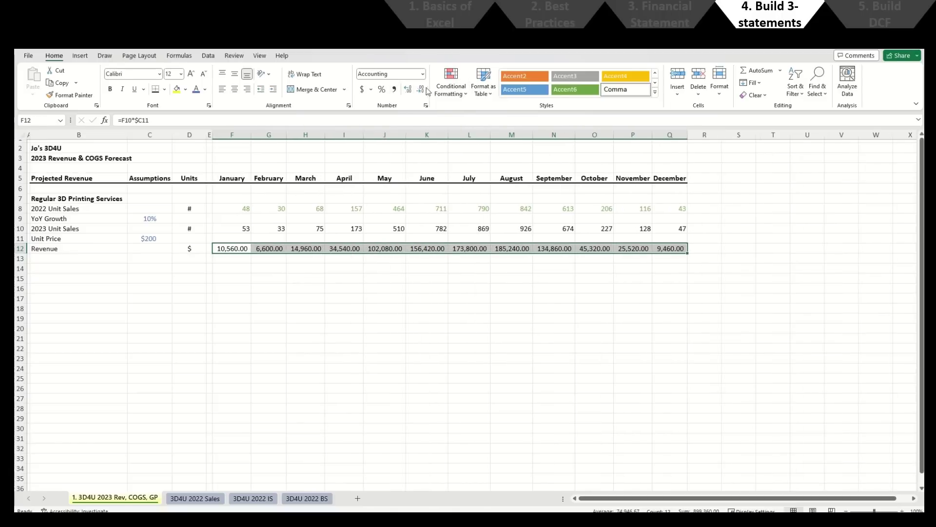
left_click(420, 90)
left_click(422, 89)
Step: Enter the row label "Cost Per Unit" in cell B13
key("Down")
key("Left")
key("Left")
key("Left")
key("Left")
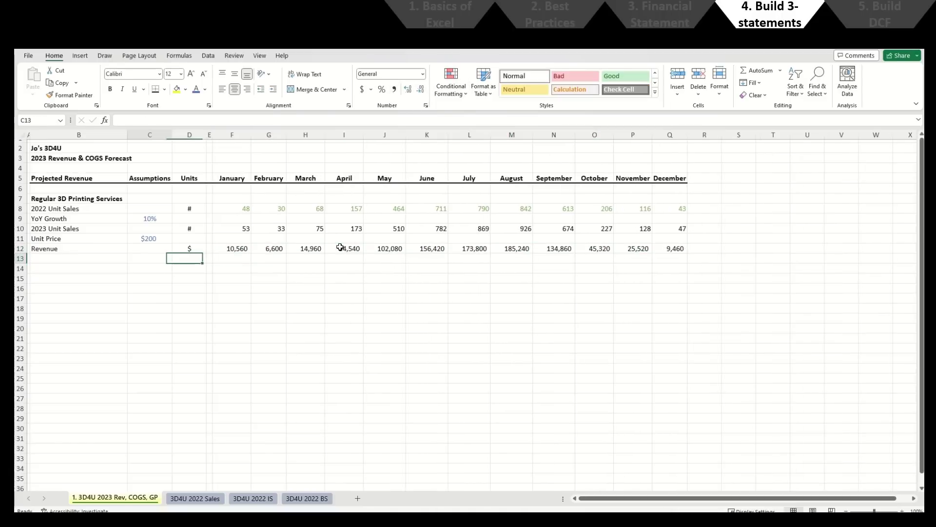
type("Cost Per Unit")
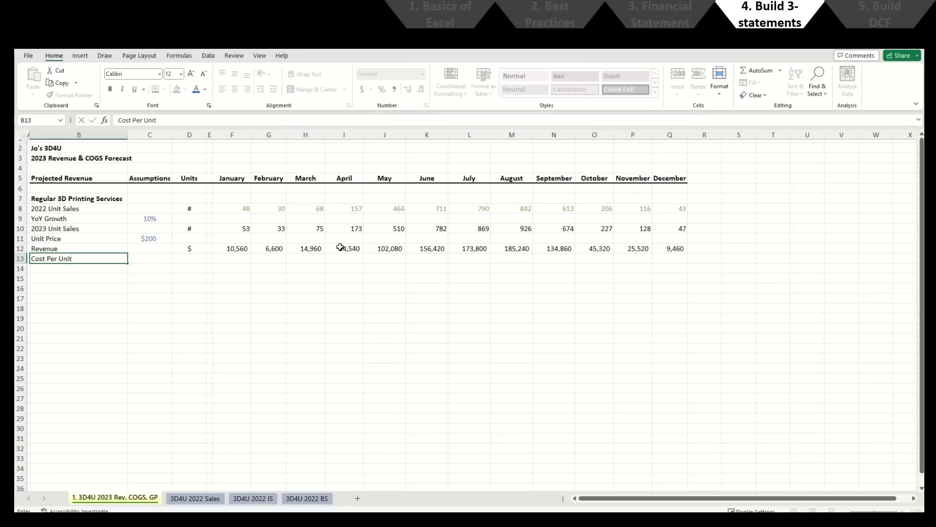
Step: Copy the unit price cell C11 to C13 for its formatting and set the cost per unit to $82
key("Right")
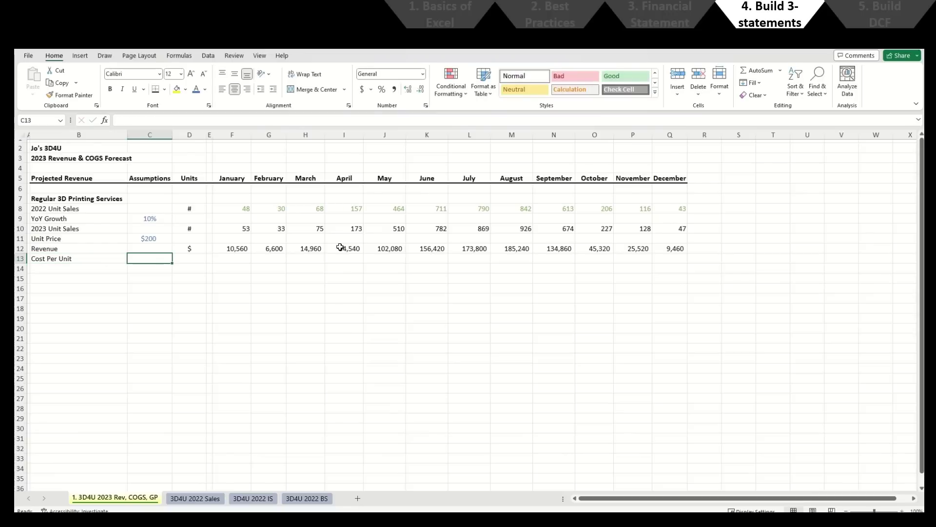
key("Up")
key("Up")
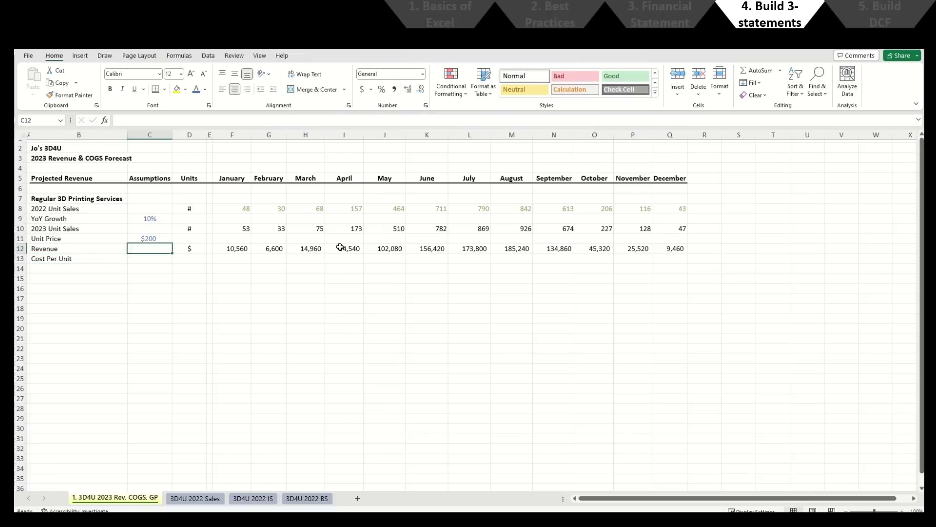
key("ctrl+c")
key("Down")
key("Down")
key("Return")
type("82")
key("Return")
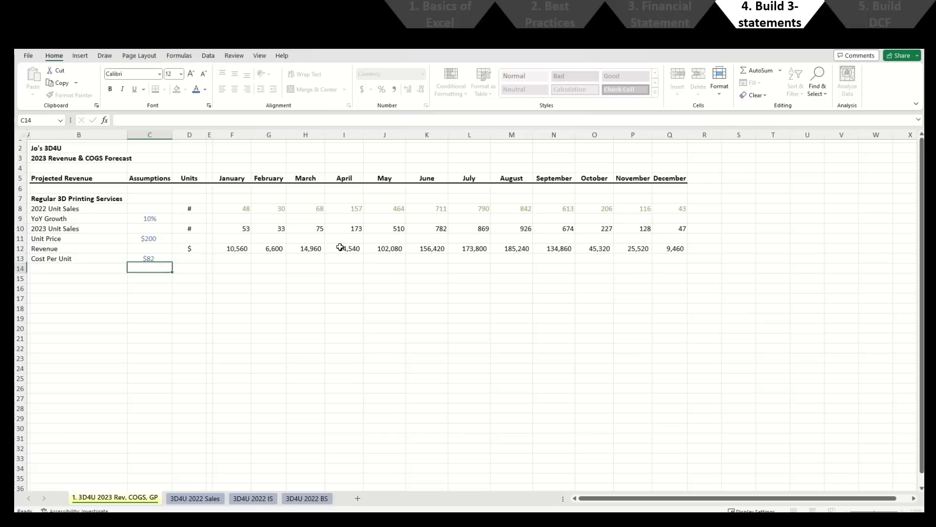
Step: Enter the row label "COGS" in B14 and its unit "$" in D14
key("Left")
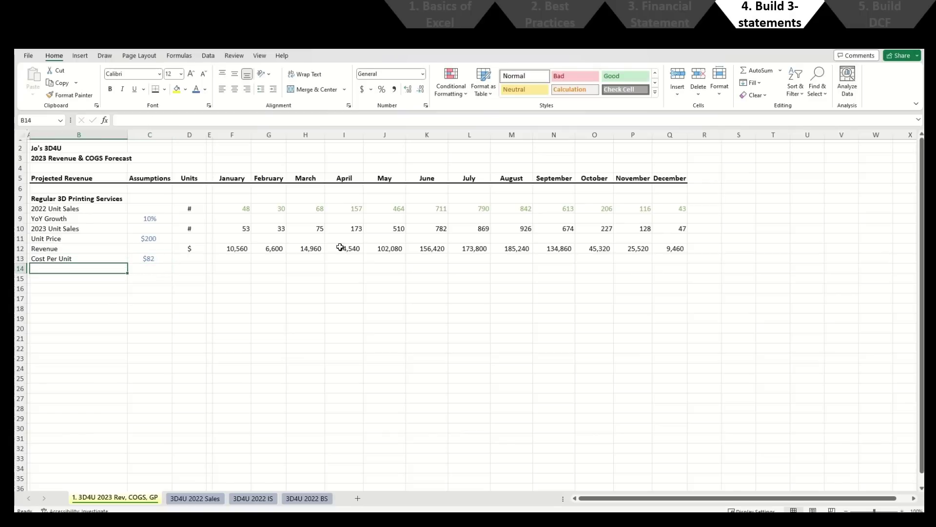
type("COGS")
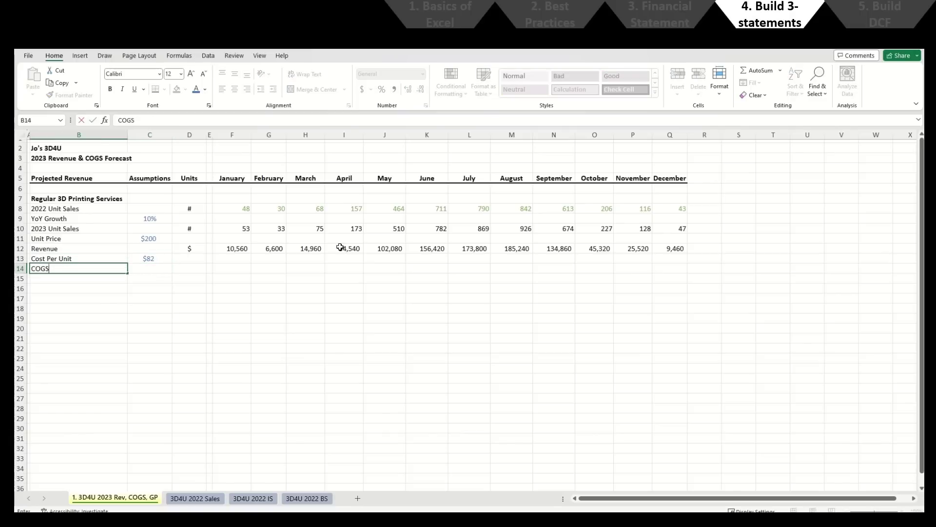
key("Return")
key("Up")
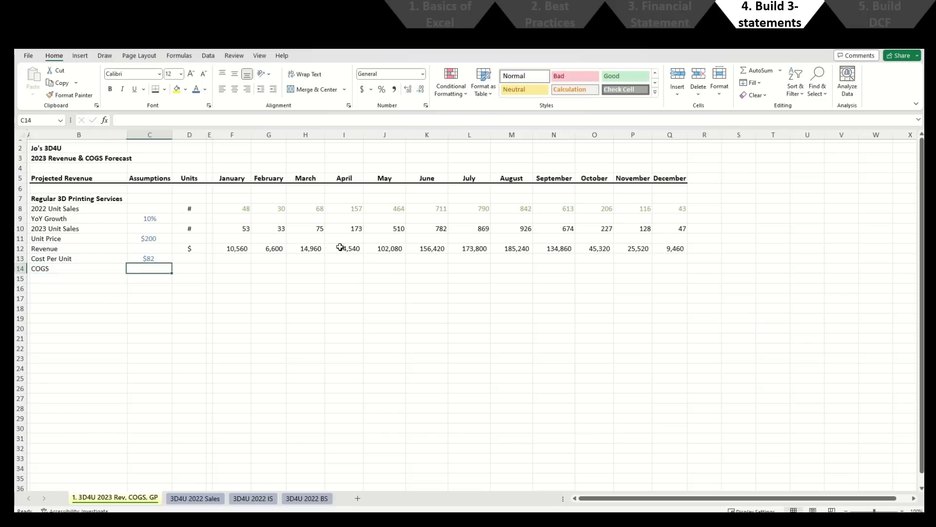
key("Right")
key("Right")
type("$")
Step: Calculate January COGS in F14 as 2023 unit sales times cost per unit with the formula =F10*$C13
key("Right")
key("Right")
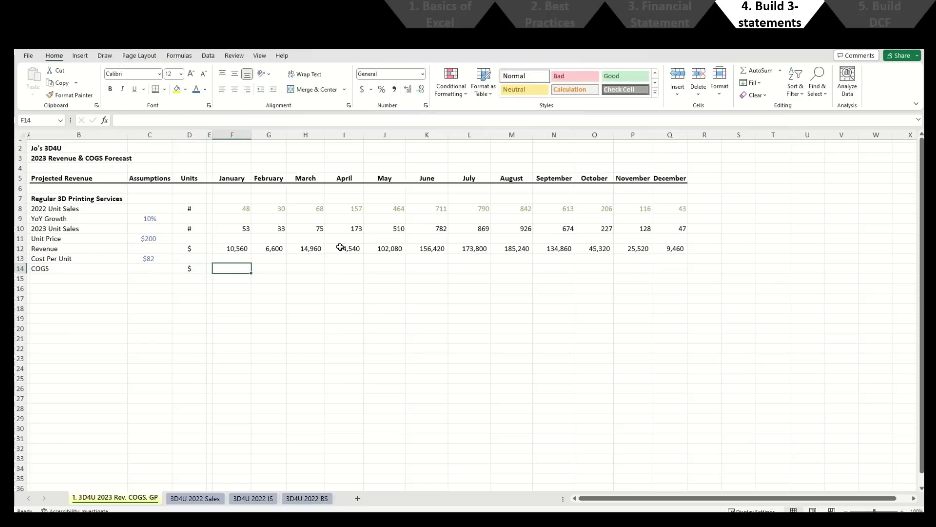
type("=")
key("Up")
key("Up")
key("Up")
key("Up")
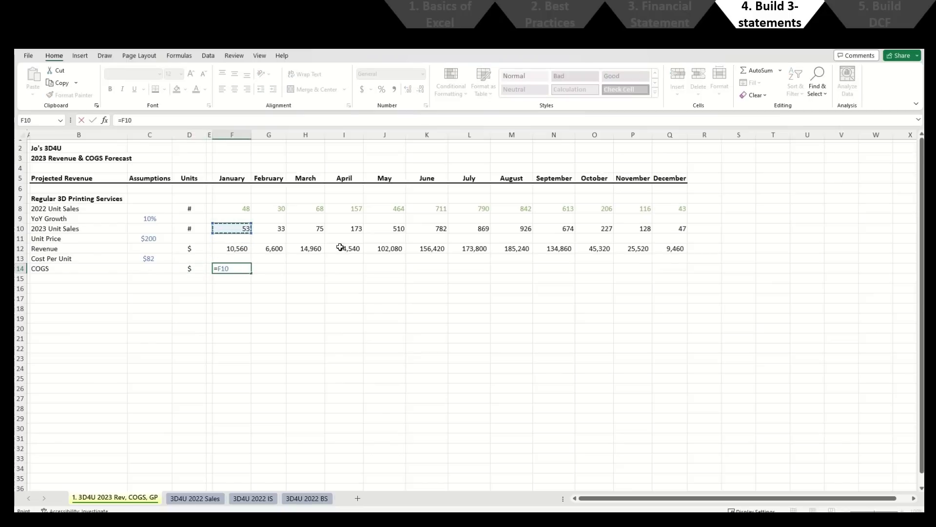
type("*")
key("Left")
key("Left")
key("Left")
key("Up")
key("F4")
key("F4")
key("F4")
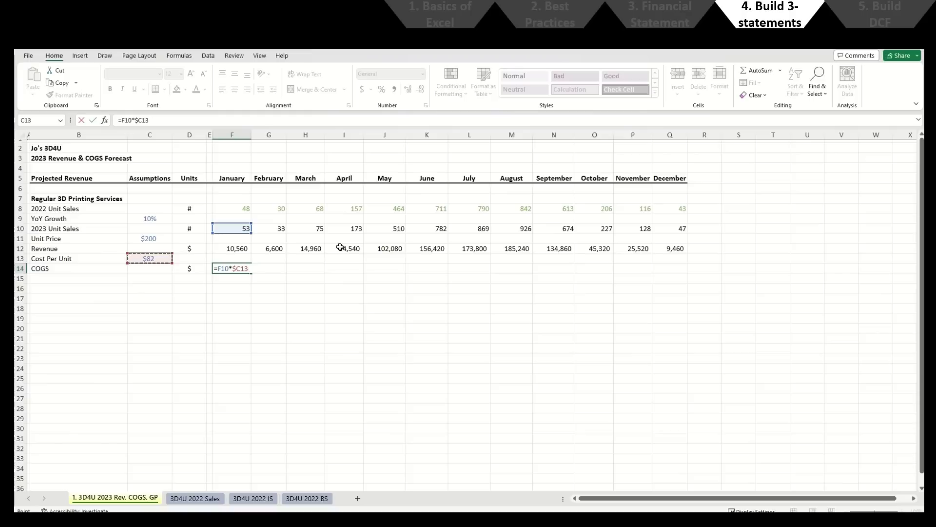
key("Return")
Step: Apply only the formatting of the January revenue cell F12 to the January COGS cell F14
key("Up")
key("Up")
key("Up")
key("ctrl+c")
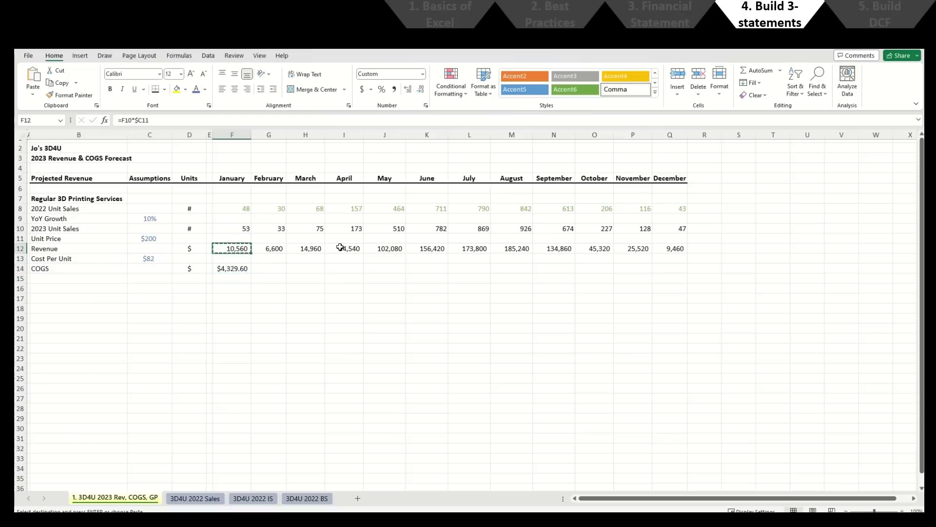
key("Down")
key("Down")
key("ctrl+alt+v")
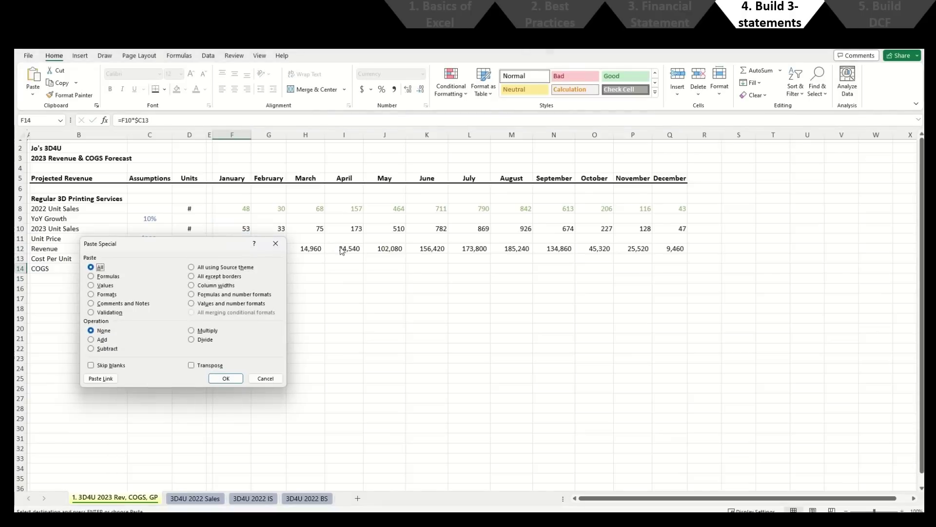
key("t")
key("Return")
Step: Copy the January COGS formula from F14 across February to December in G14:Q14
key("ctrl+c")
key("Right")
key("shift+Right")
key("shift+Right")
key("shift+Right")
key("shift+Right")
key("shift+Right")
key("shift+Right")
key("shift+Right")
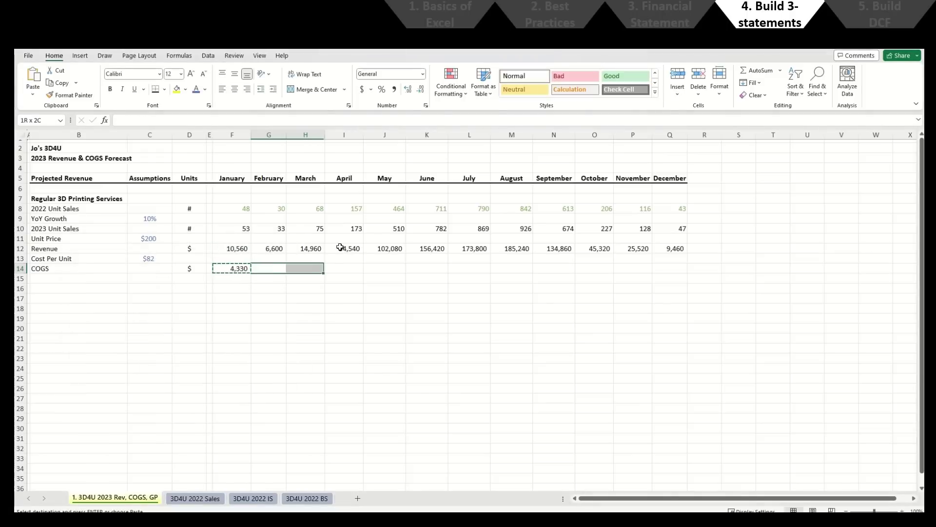
key("shift+Right")
key("shift+Right")
key("shift+Right")
key("ctrl+v")
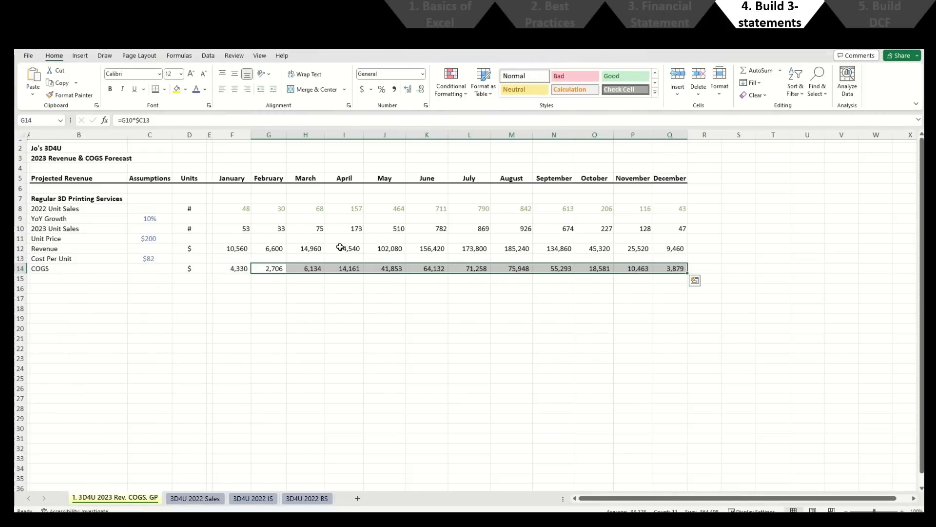
key("Escape")
Step: Enter the row label "Gross Profit" in B15 and its unit "$" in D15
key("Down")
key("Left")
key("Left")
key("Left")
key("Up")
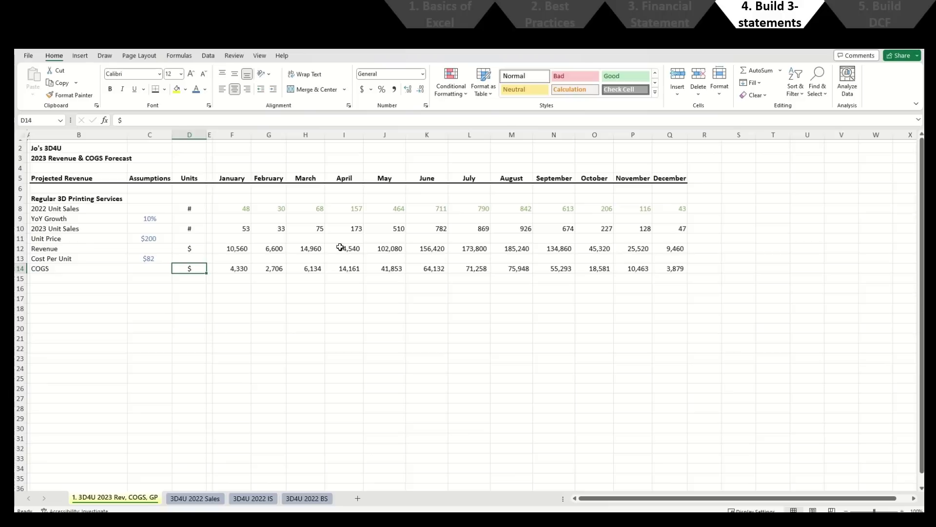
key("Down")
key("Left")
key("Left")
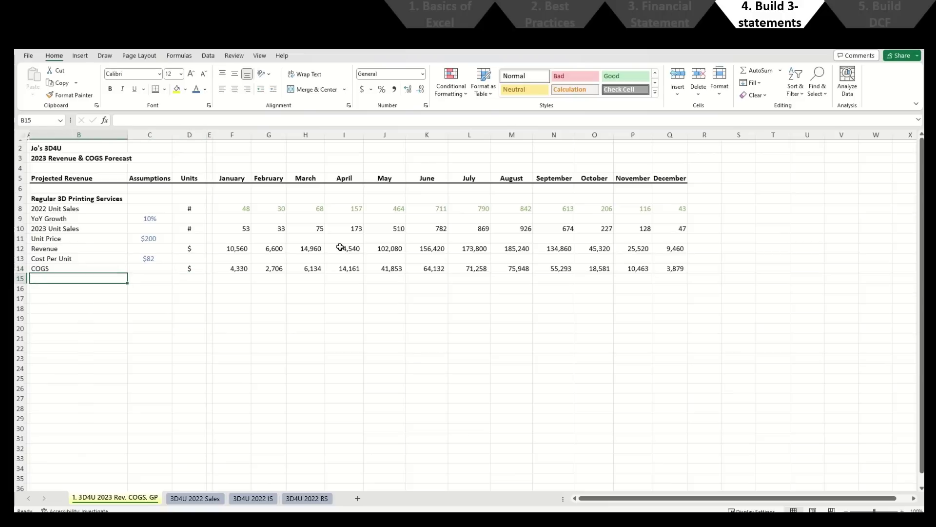
type("Gross Profit")
key("Tab")
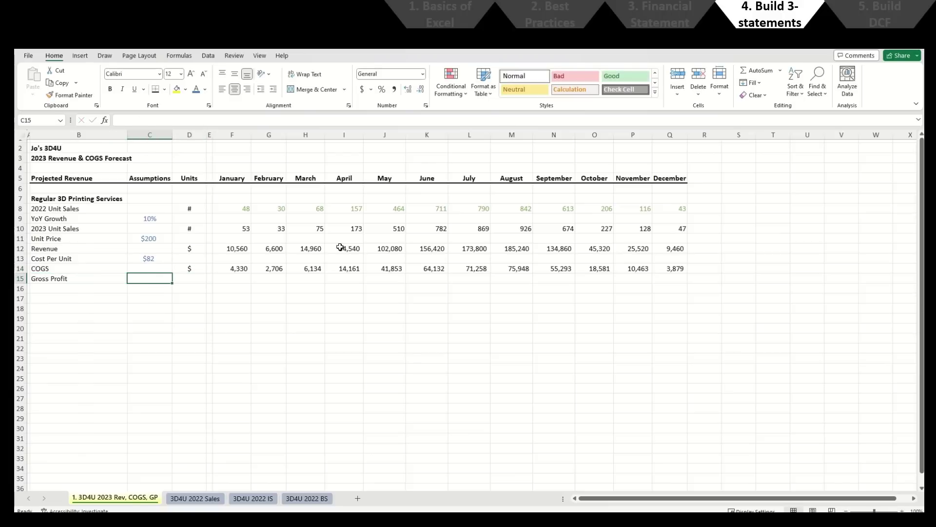
key("Right")
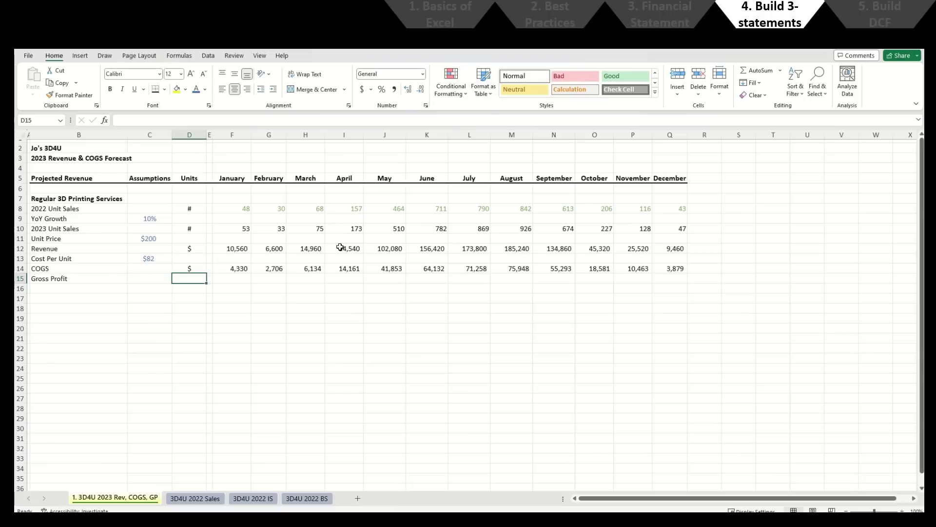
type("$")
key("Right")
key("Right")
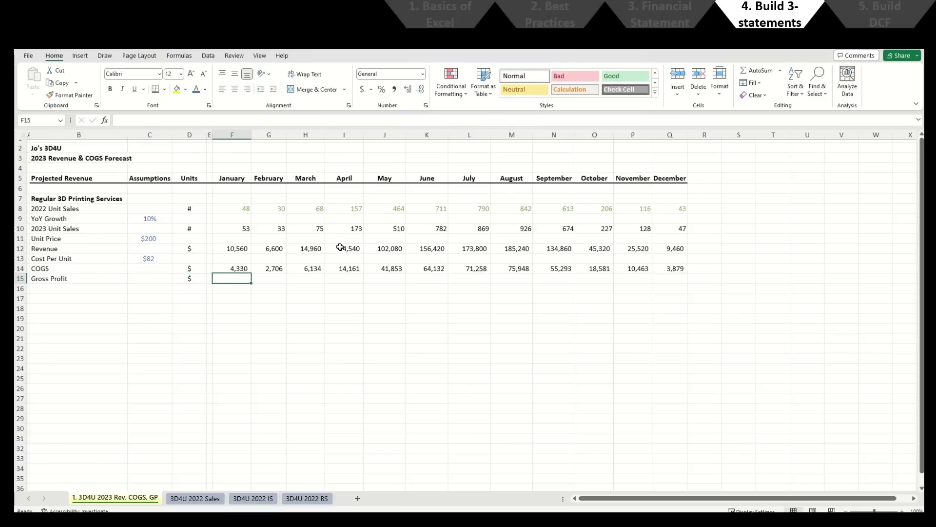
Step: Calculate January gross profit in F15 as revenue minus COGS with =F12-F14 and review the formula's references
type("=")
key("Up")
key("Up")
key("Up")
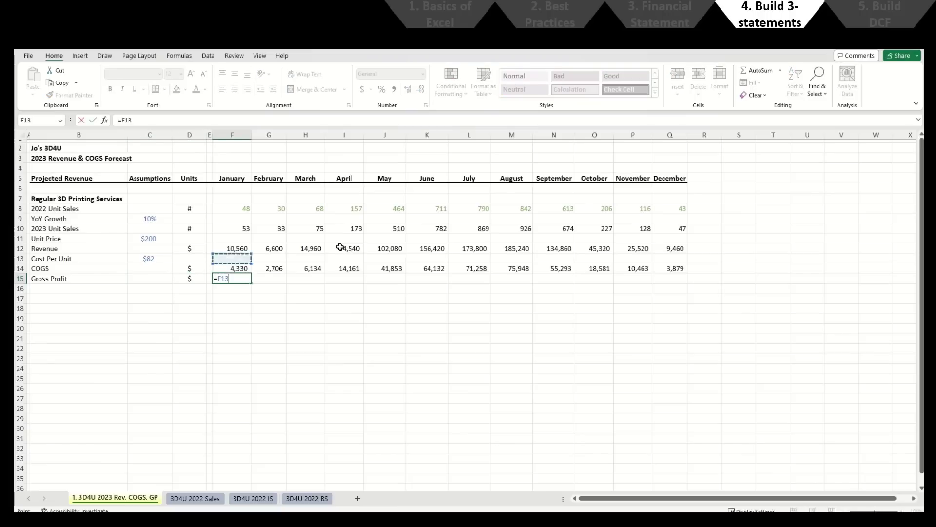
type("-")
key("Up")
key("Return")
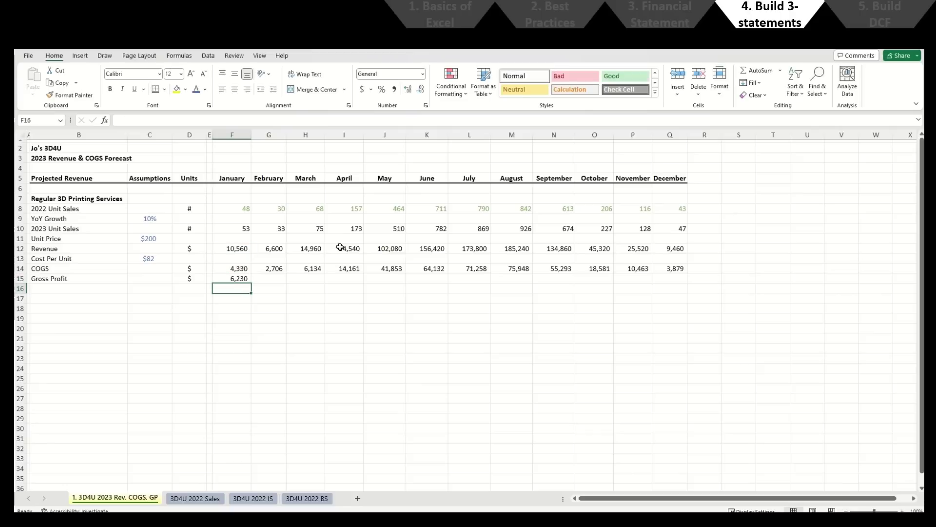
key("Up")
key("F2")
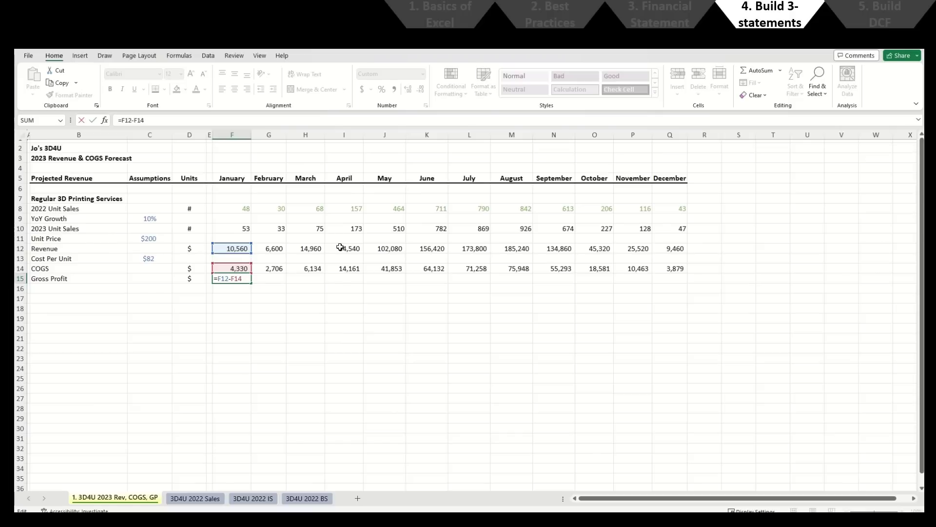
key("Return")
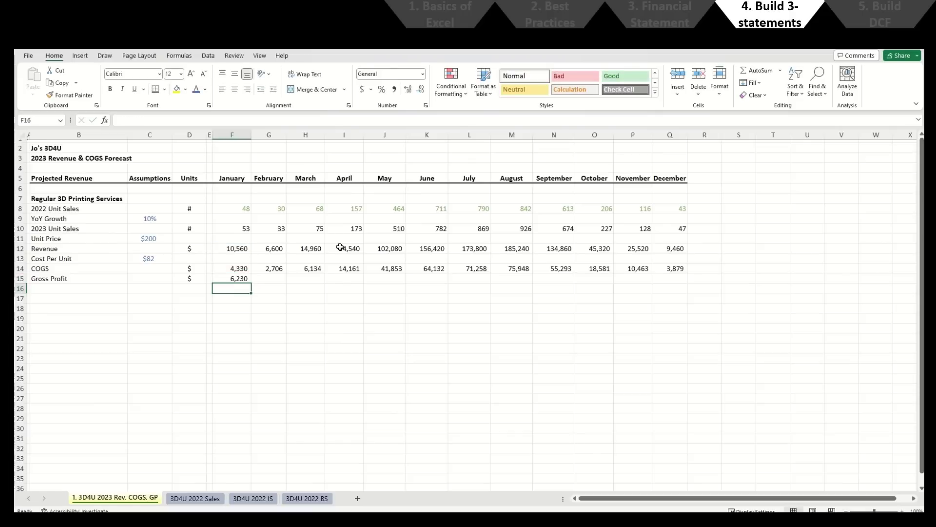
key("Up")
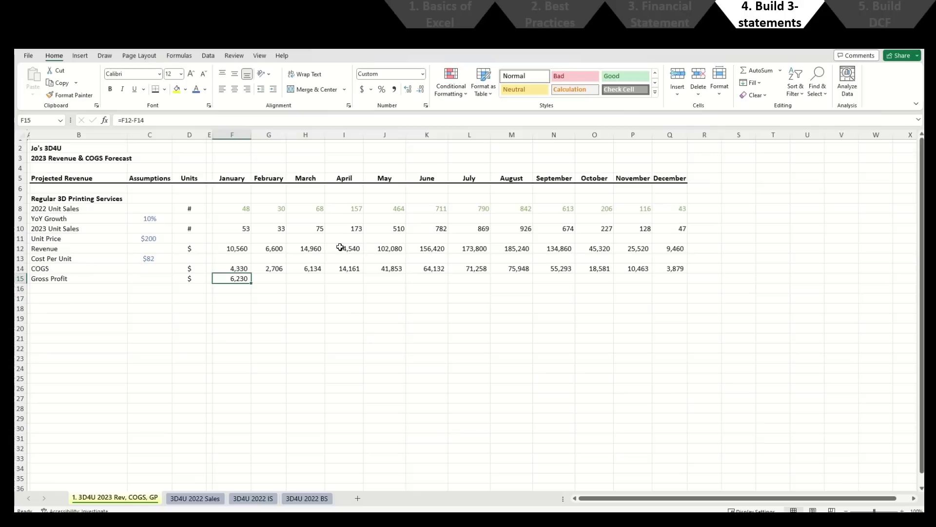
key("ctrl+c")
key("Right")
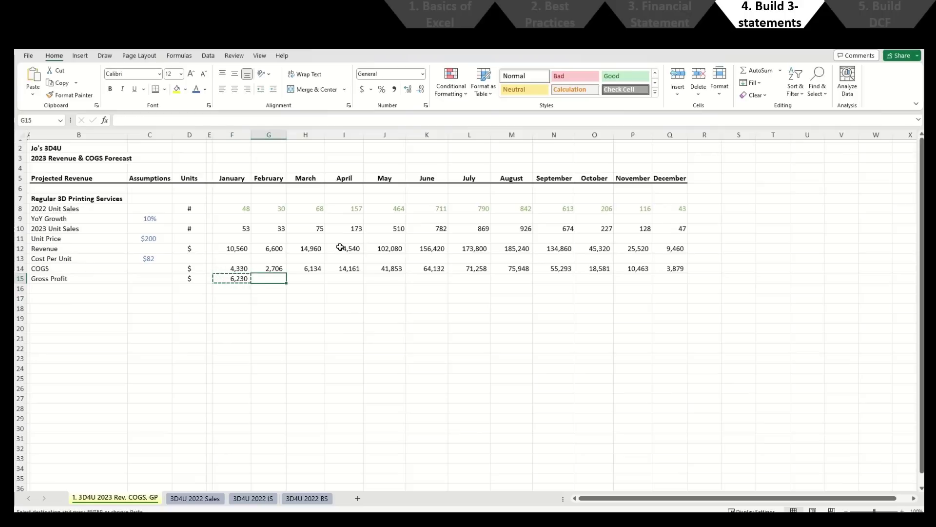
key("Escape")
Step: Apply only the formatting of the January COGS cell F14 to the gross profit cell F15
key("Left")
key("Up")
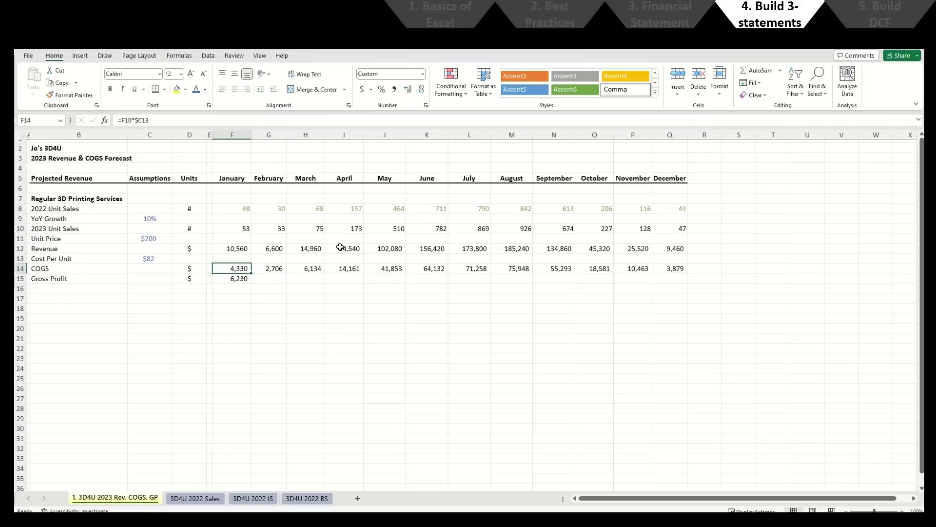
key("ctrl+c")
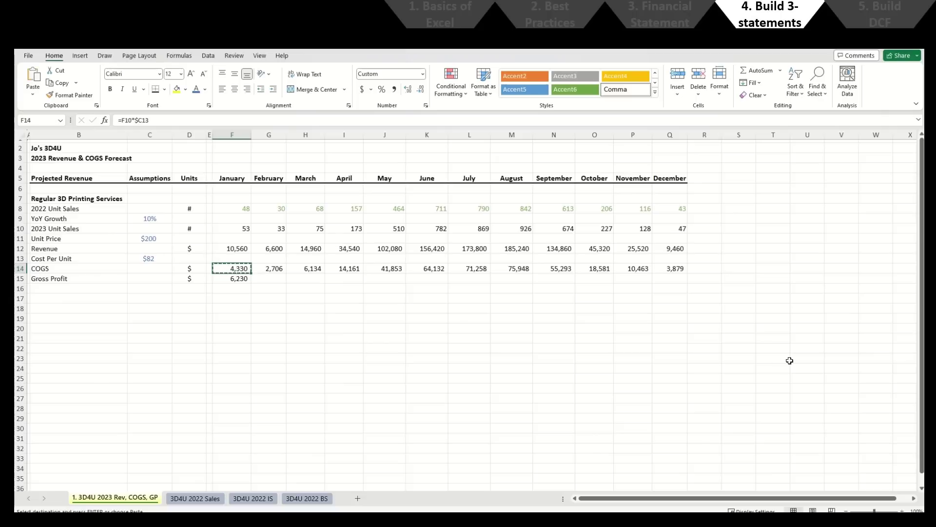
key("Down")
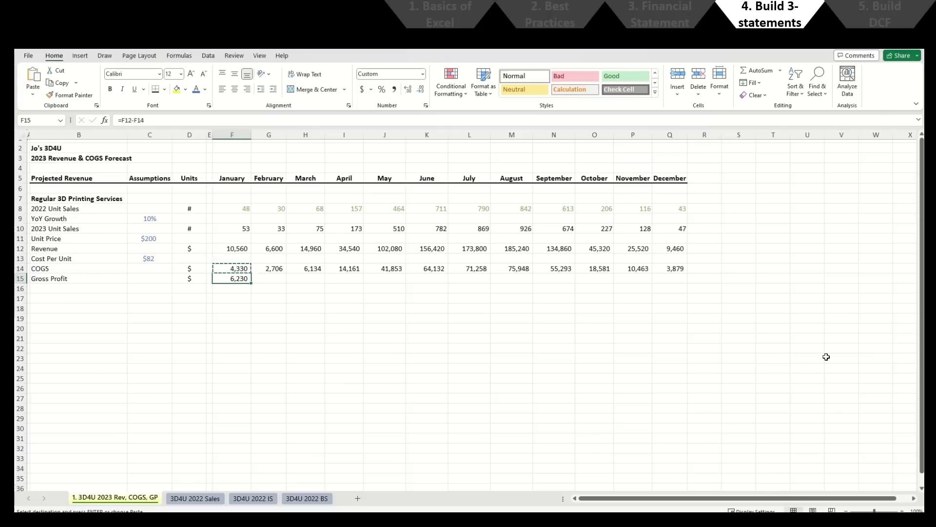
key("ctrl+alt+v")
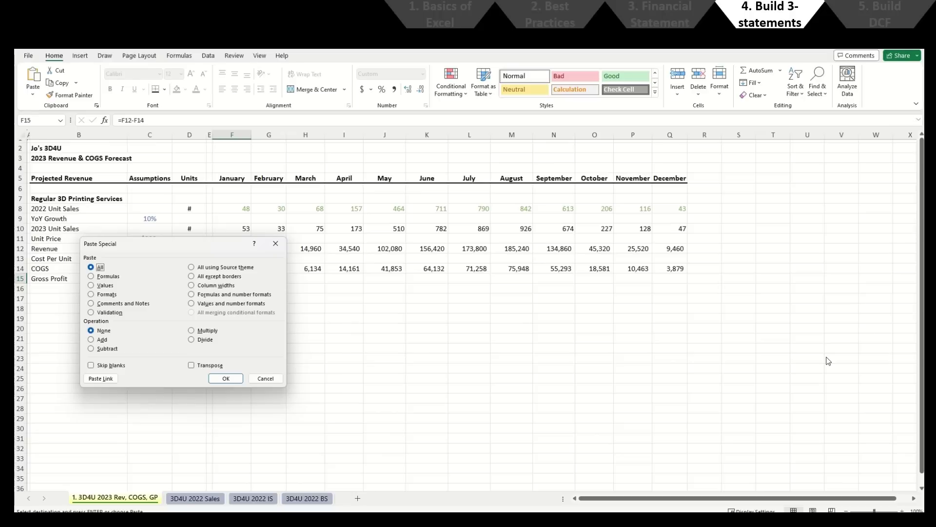
key("t")
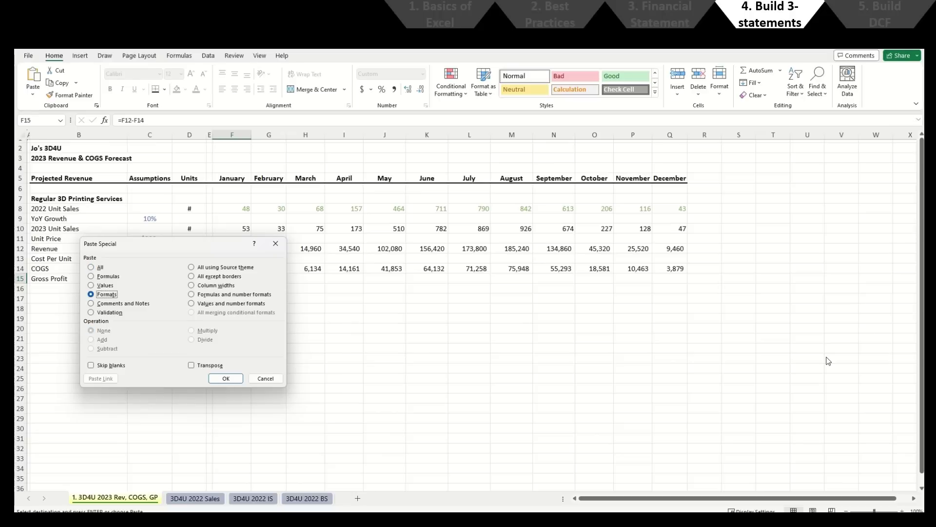
key("Return")
Step: Copy the January gross profit formula from F15 across February to December in G15:Q15
key("Right")
key("shift+Right")
key("shift+Right")
key("shift+Right")
key("shift+Right")
key("shift+Right")
key("shift+Right")
key("shift+Right")
key("shift+Right")
key("shift+Right")
key("shift+Right")
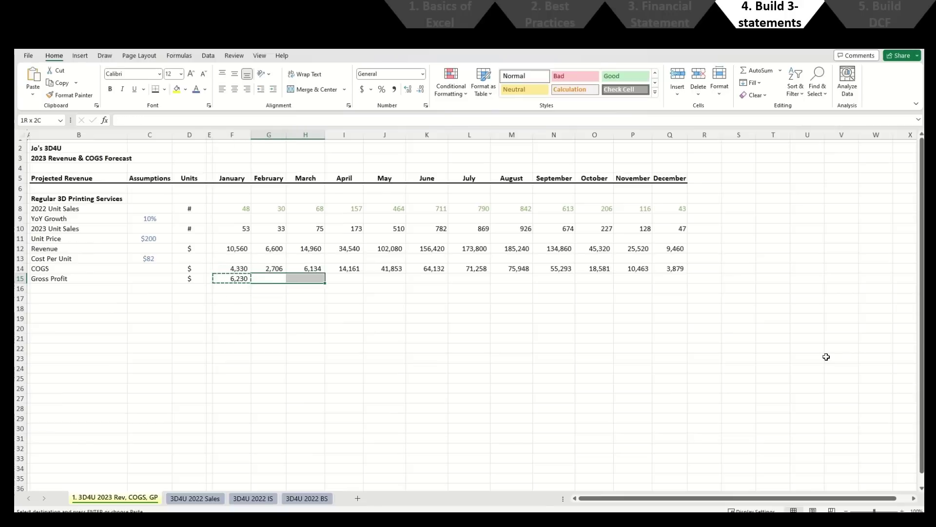
key("ctrl+v")
key("Escape")
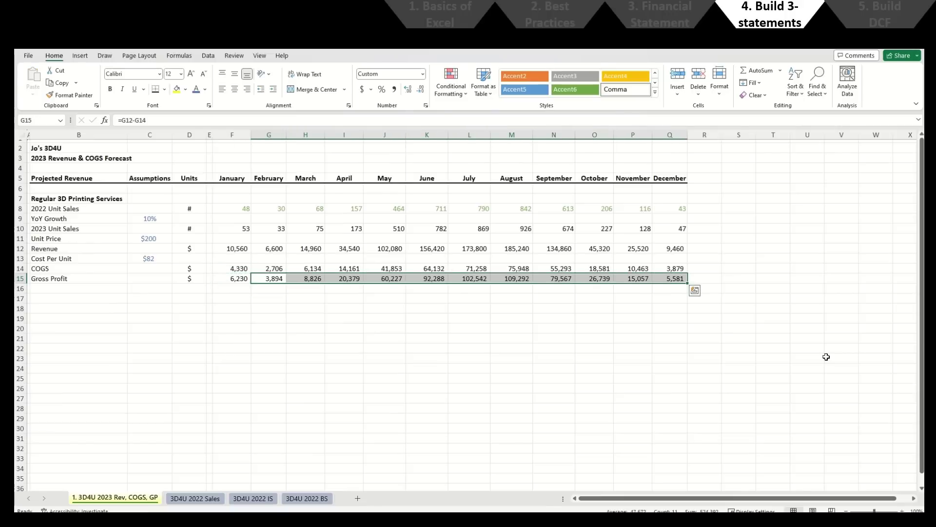
key("Right")
key("Right")
key("Right")
key("ctrl+Right")
key("Right")
key("Up")
key("Up")
key("Up")
key("Up")
key("Up")
key("Up")
key("Up")
key("Up")
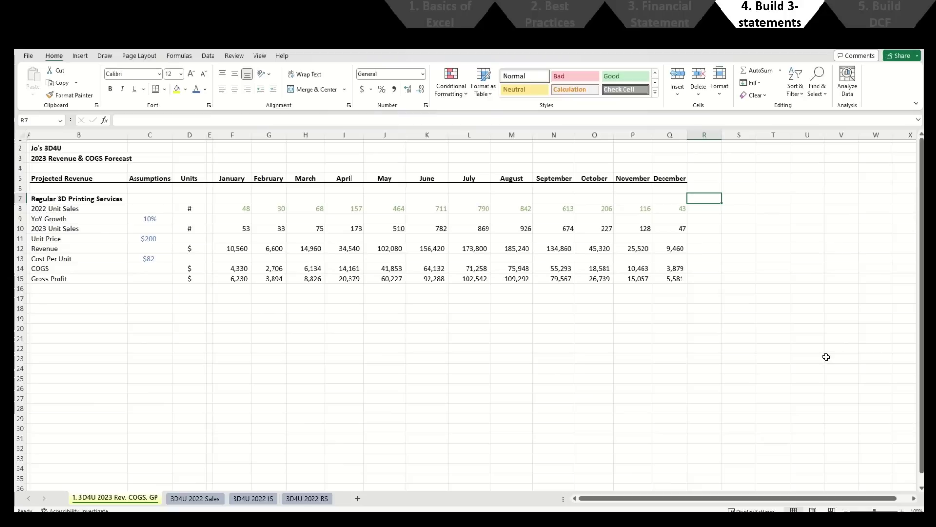
Step: Freeze the panes at cell E6 so that the header rows and columns A to D stay in view
key("Left")
key("Left")
key("Left")
key("Left")
key("Left")
key("Left")
key("Left")
key("Left")
key("Left")
key("Left")
key("Left")
key("Left")
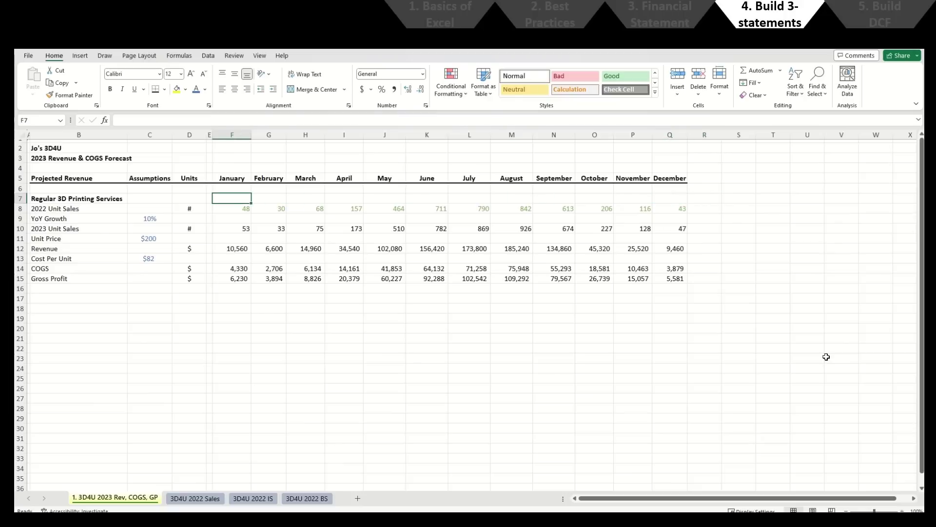
key("Left")
key("Up")
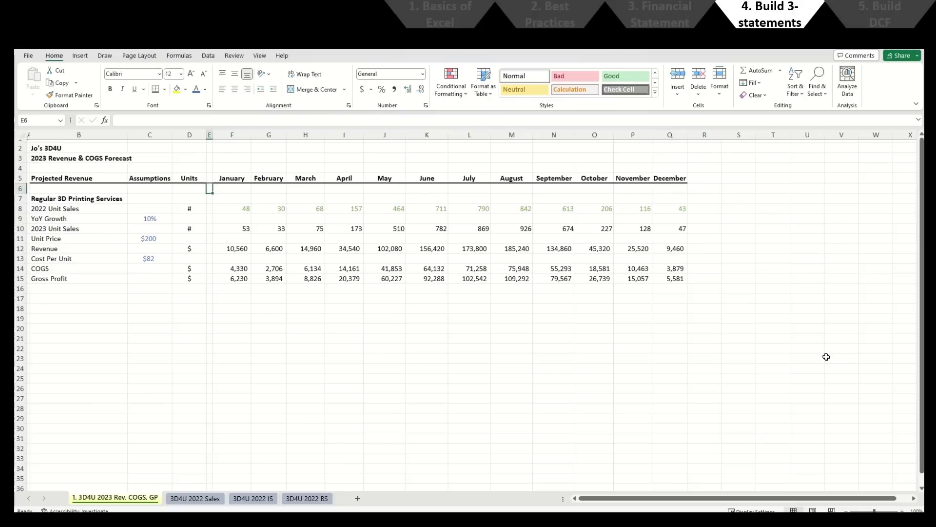
left_click(260, 57)
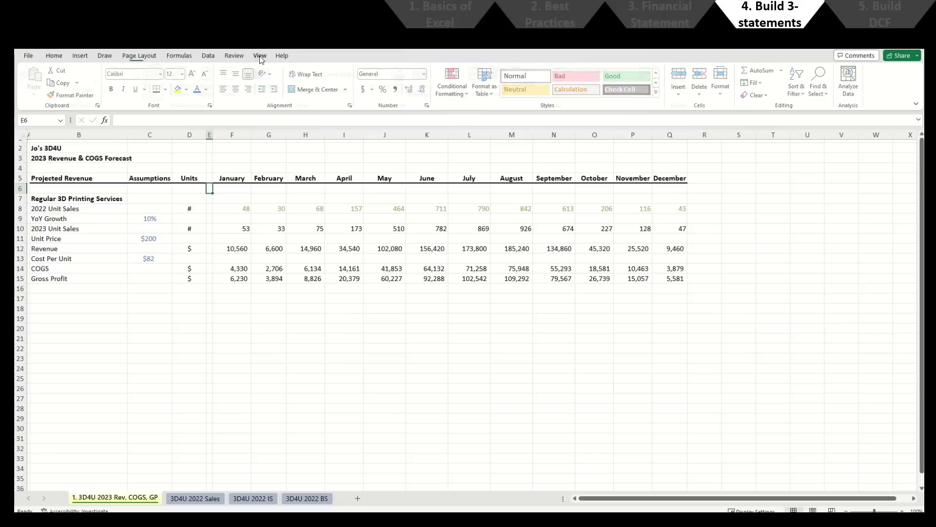
left_click(504, 80)
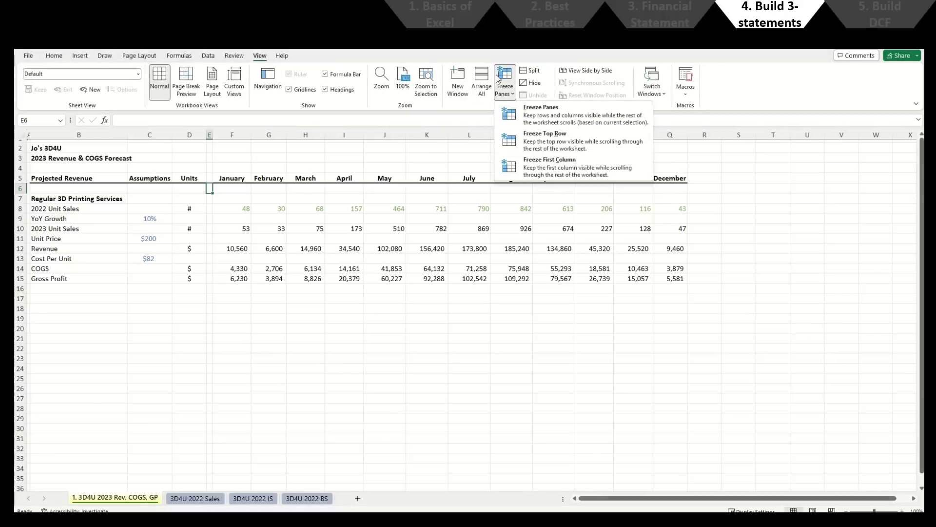
left_click(504, 81)
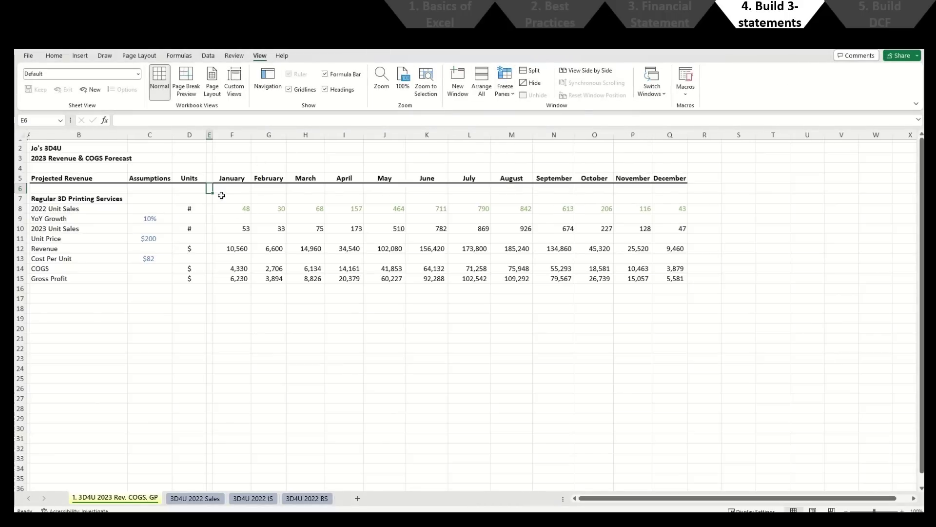
key("alt")
key("w")
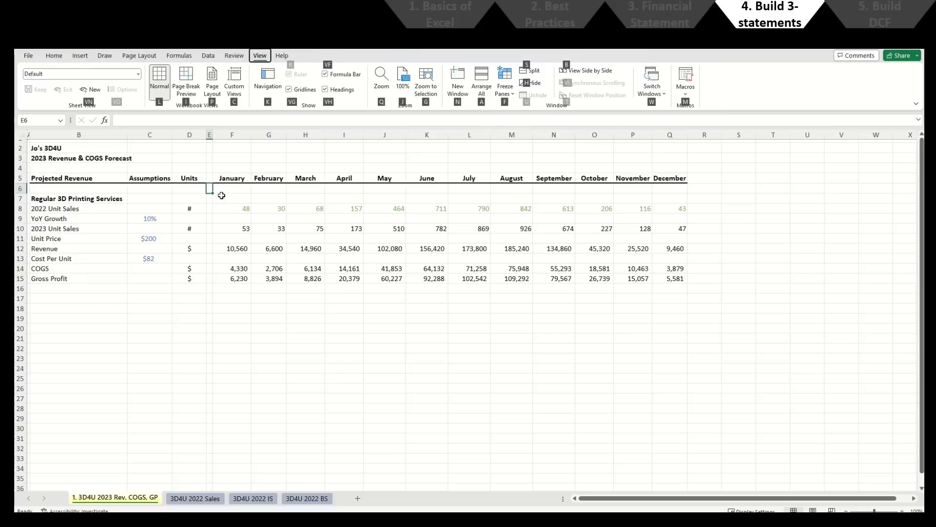
key("f")
key("f")
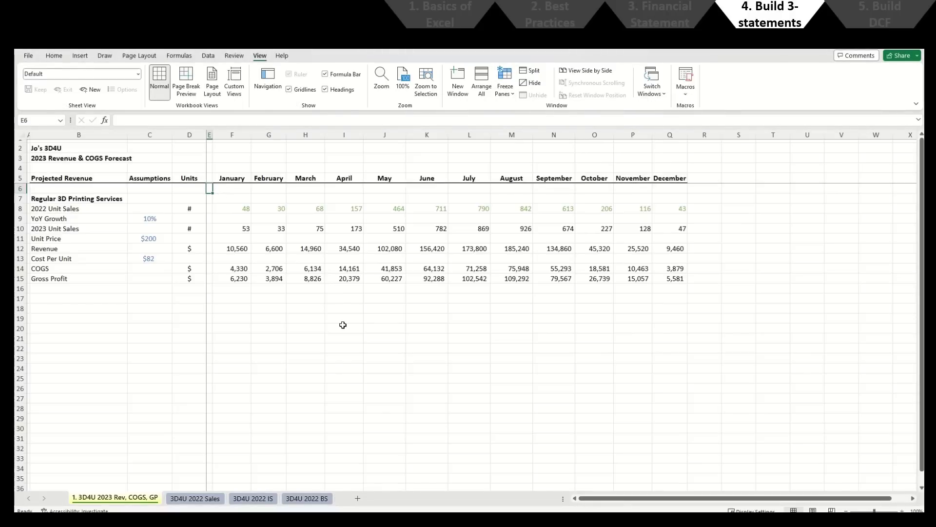
scroll(343, 325, "down", 1)
scroll(343, 325, "up", 1)
Step: Add the header Total in R5 and total the 2022 unit sales in R8 with =SUM(F8:Q8)
left_click(701, 179)
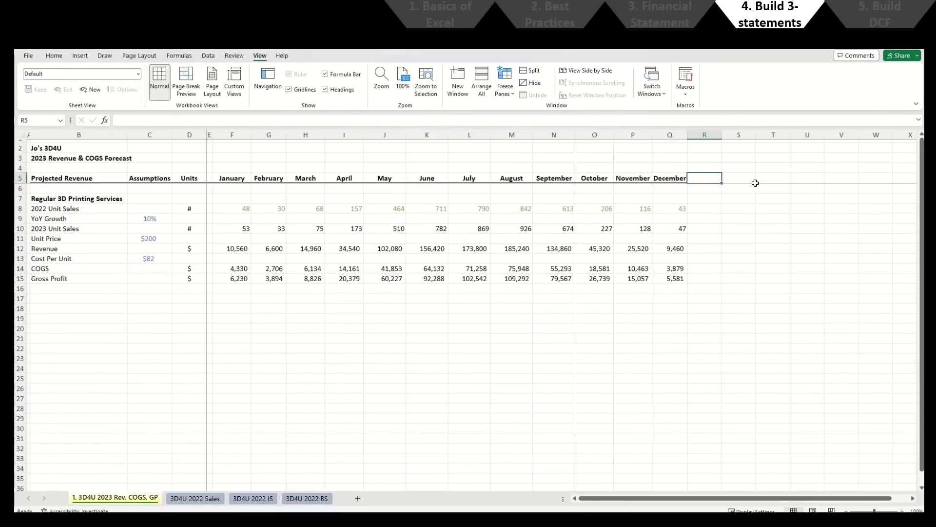
type("December")
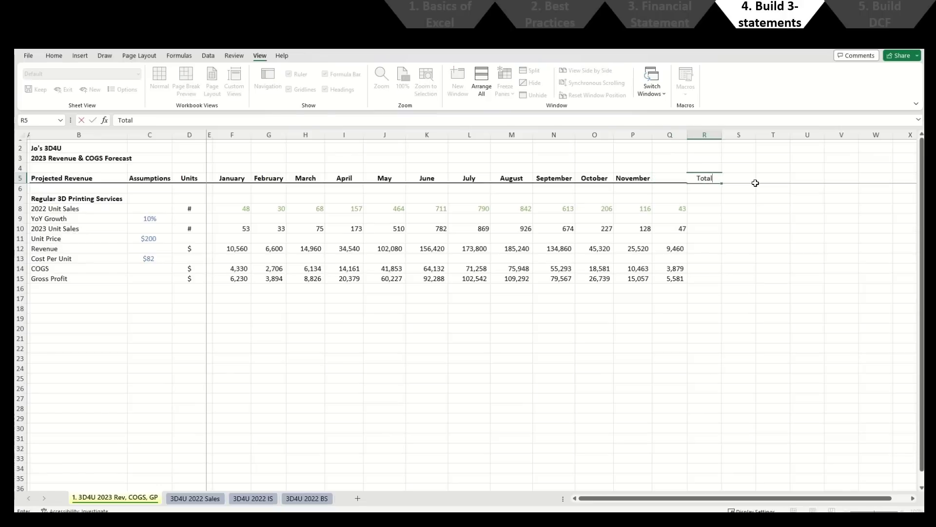
key("Down")
key("Down")
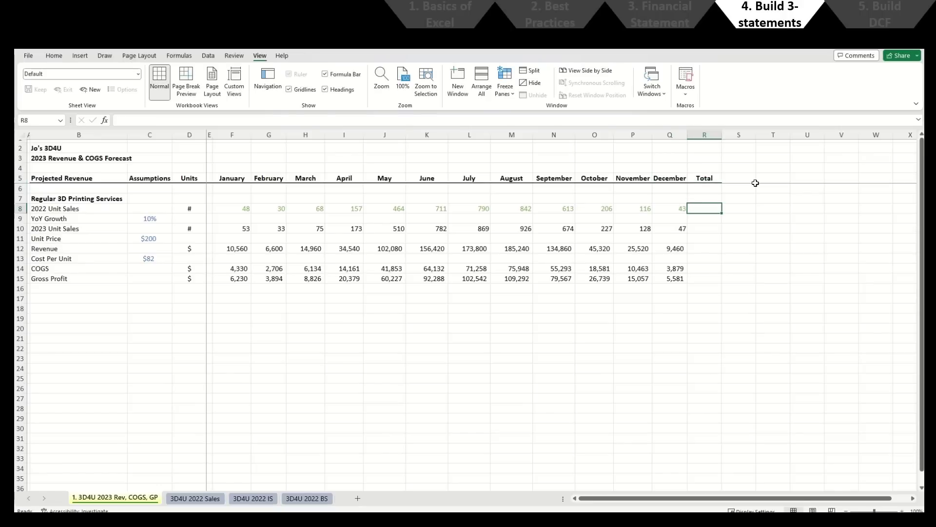
type("=sum(")
key("Left")
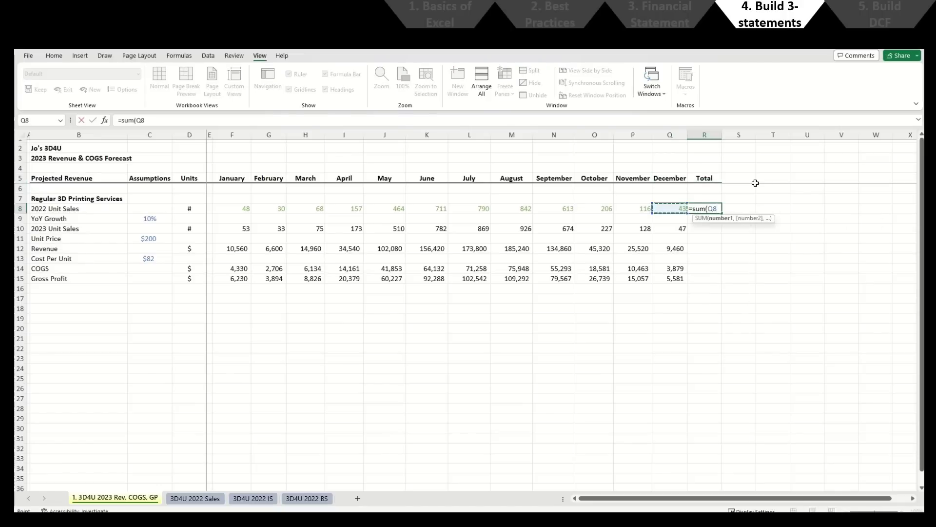
key("ctrl+shift+Left")
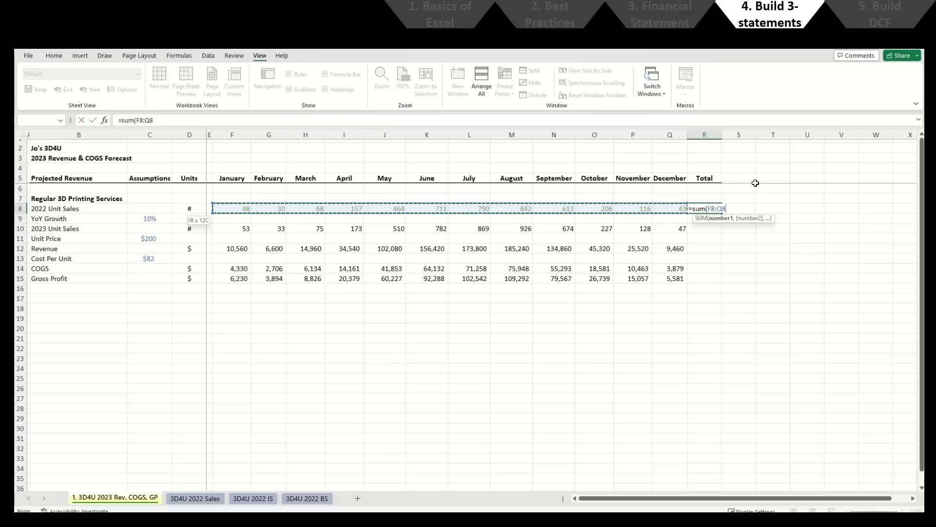
key("Return")
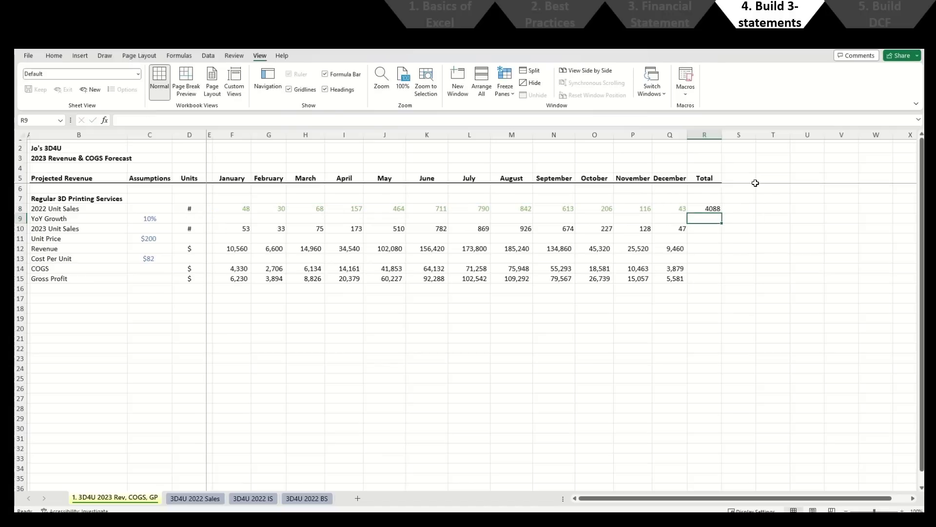
Step: Apply only the formatting of the December revenue cell Q12 to the 2022 unit sales total in R8
key("Down")
key("Down")
key("Down")
key("Left")
key("ctrl+c")
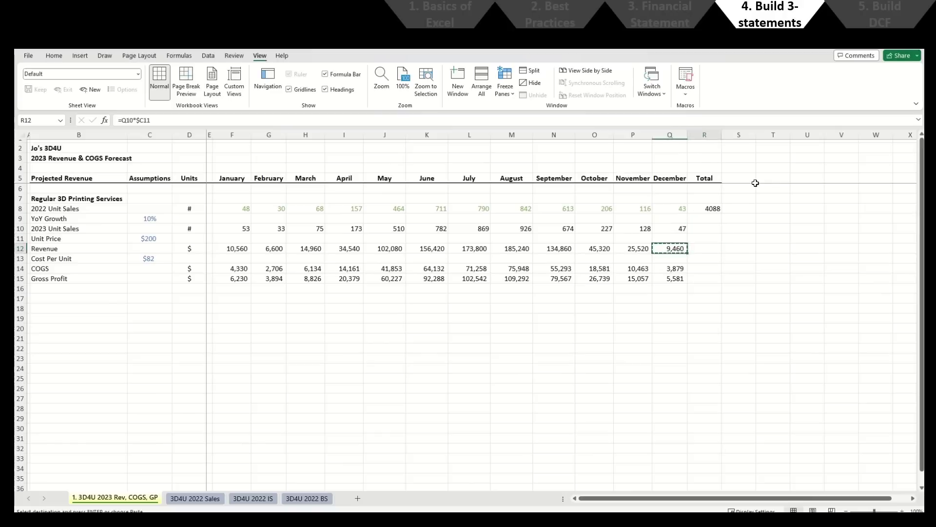
key("Right")
key("Up")
key("Up")
key("Up")
key("Up")
key("ctrl+alt+v")
key("t")
key("Return")
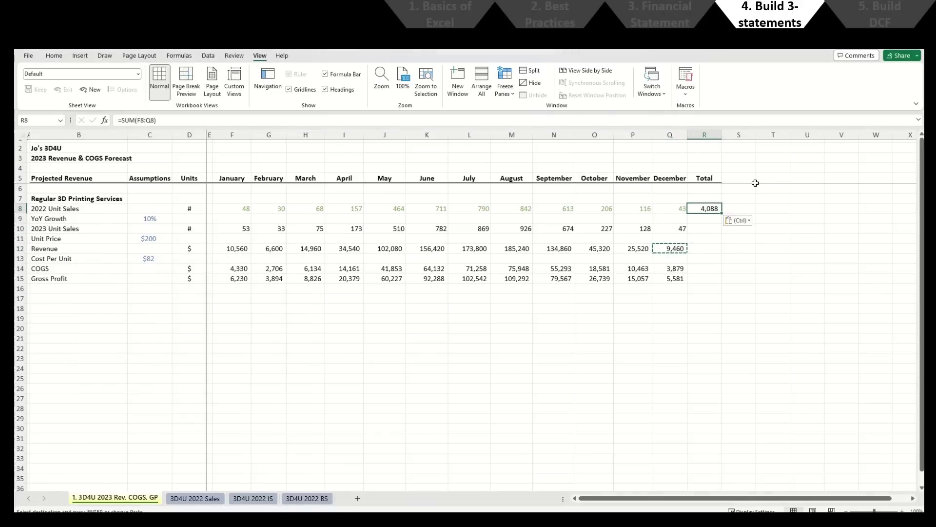
key("Escape")
Step: Sum January to December for 2023 unit sales, revenue, COGS and gross profit in R10, R12, R14 and R15
key("Down")
key("Down")
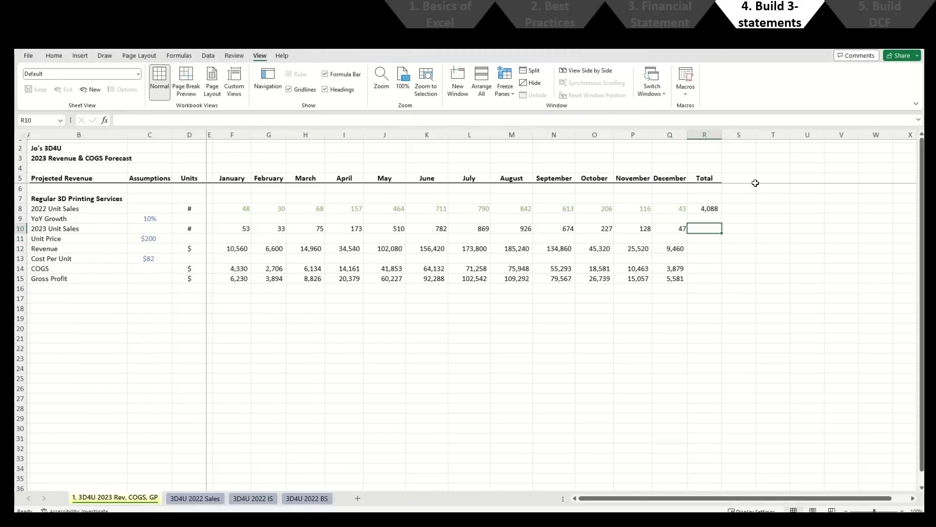
key("alt+equal")
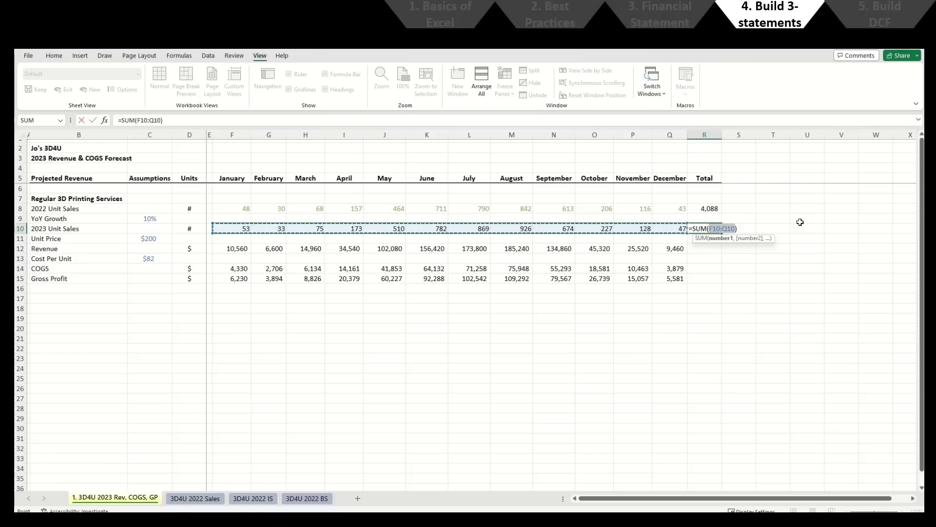
key("Return")
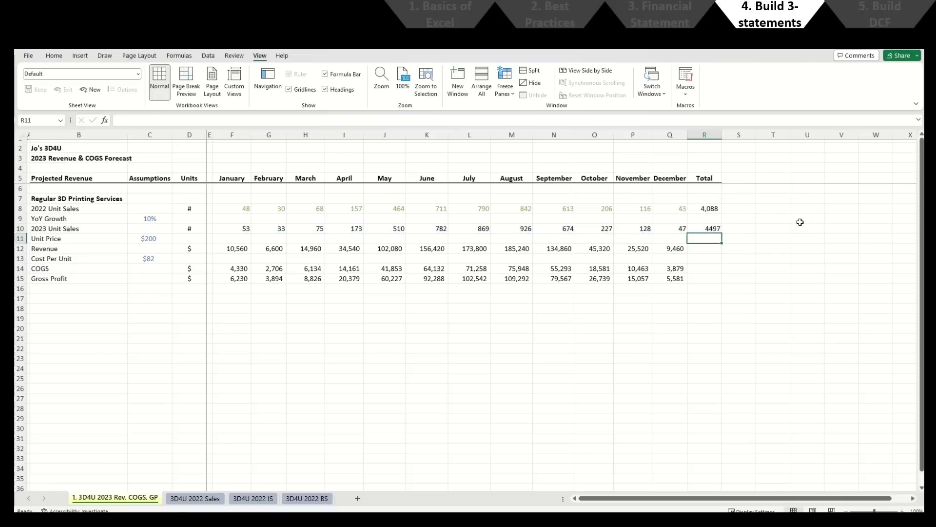
key("Down")
key("alt+equal")
key("Return")
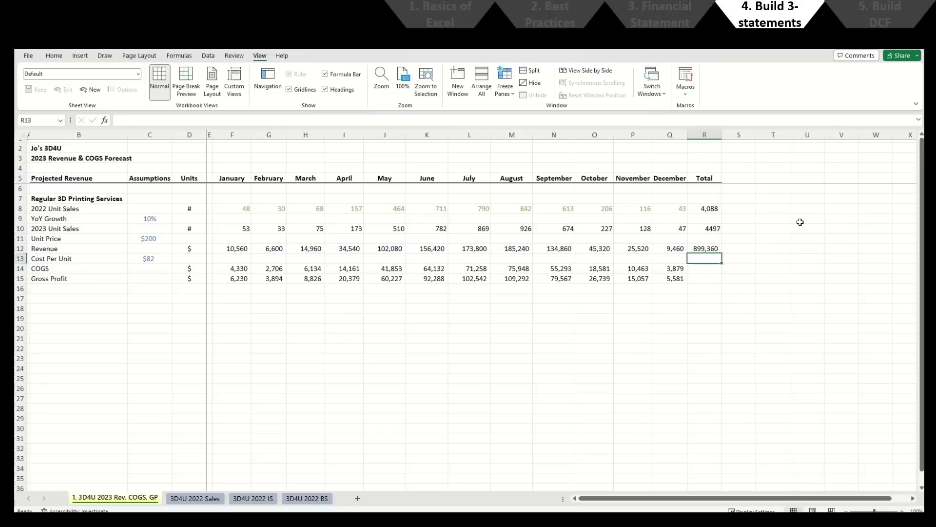
key("Down")
key("alt+equal")
key("Return")
key("alt+equal")
key("Return")
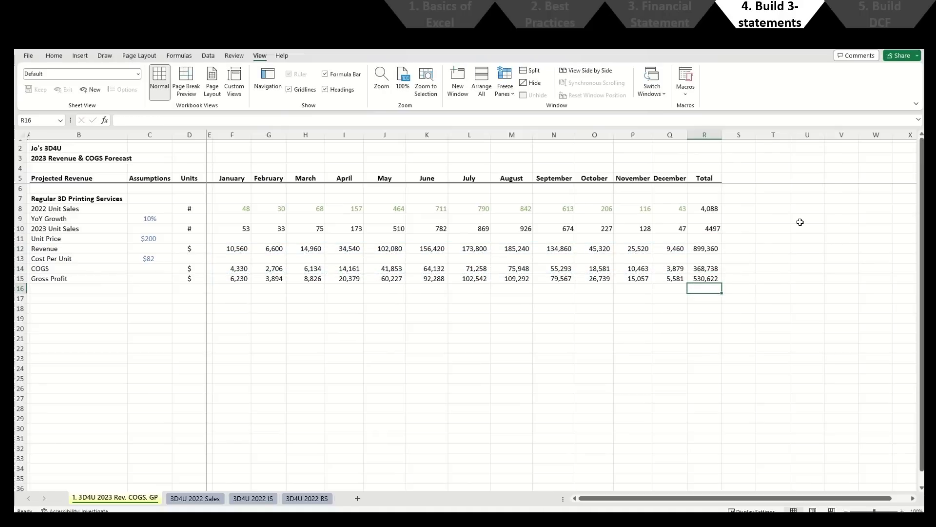
Step: Apply only the formatting of the revenue total R12 to the 2023 unit sales total in R10
key("Up")
key("Up")
key("Up")
key("Up")
key("ctrl+c")
key("Up")
key("Up")
key("ctrl+alt+v")
key("t")
key("Return")
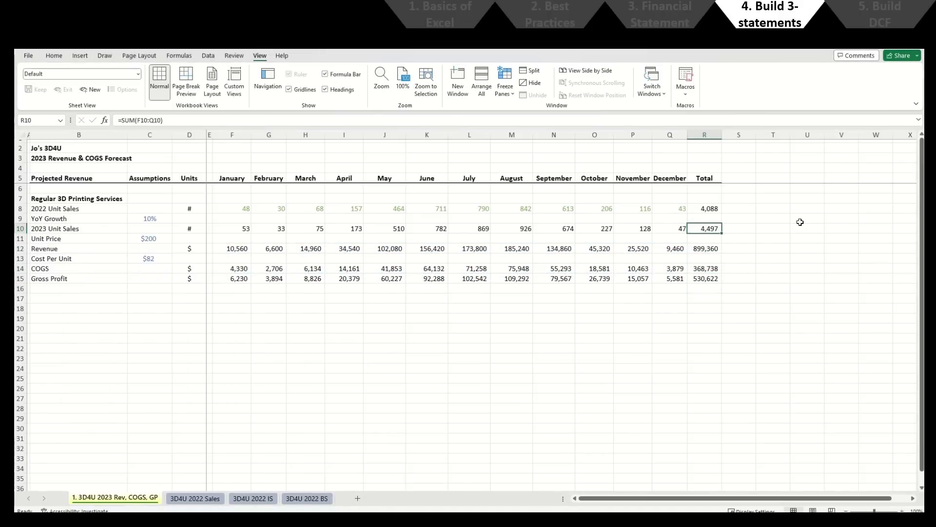
Step: Make the whole Total column R bold
key("Up")
key("ctrl+space")
key("ctrl+b")
Step: Add a top border to the gross profit row from January through Total, F15:R15
key("ctrl+Down")
key("ctrl+Down")
key("ctrl+Down")
key("ctrl+Down")
key("ctrl+Left")
key("ctrl+Left")
key("ctrl+Left")
key("Right")
key("Right")
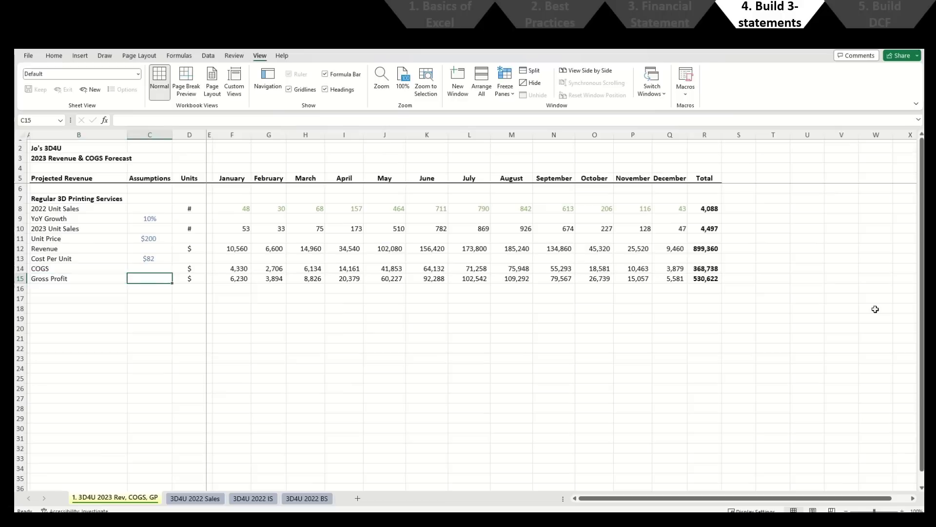
key("Right")
key("Right")
key("ctrl+shift+Right")
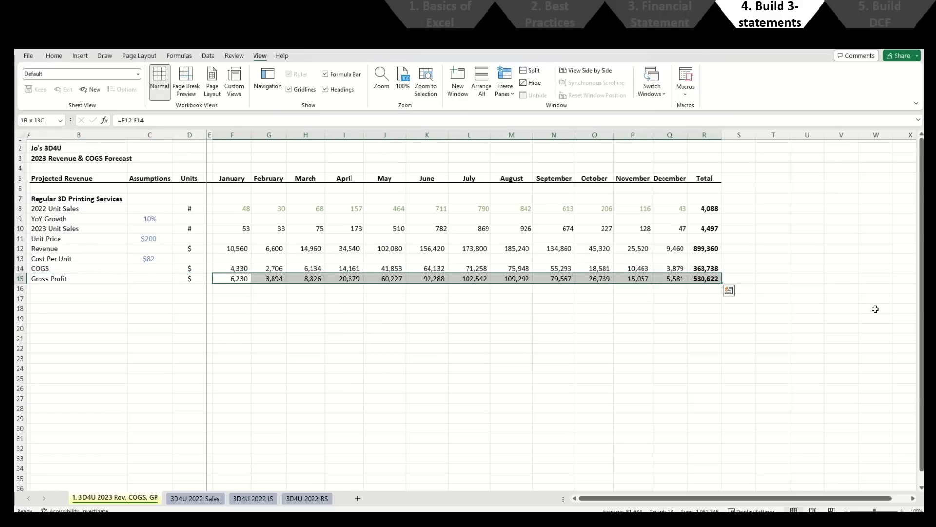
key("alt+h")
key("b")
key("p")
key("Down")
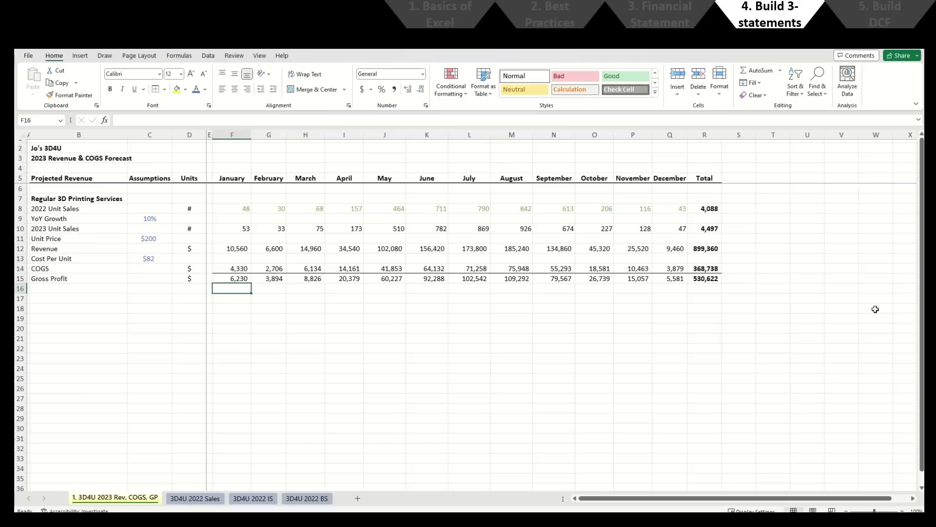
Step: Enter the bold section heading Premium 3D Printing Services in B17
key("Down")
key("Left")
key("Left")
key("Left")
key("Left")
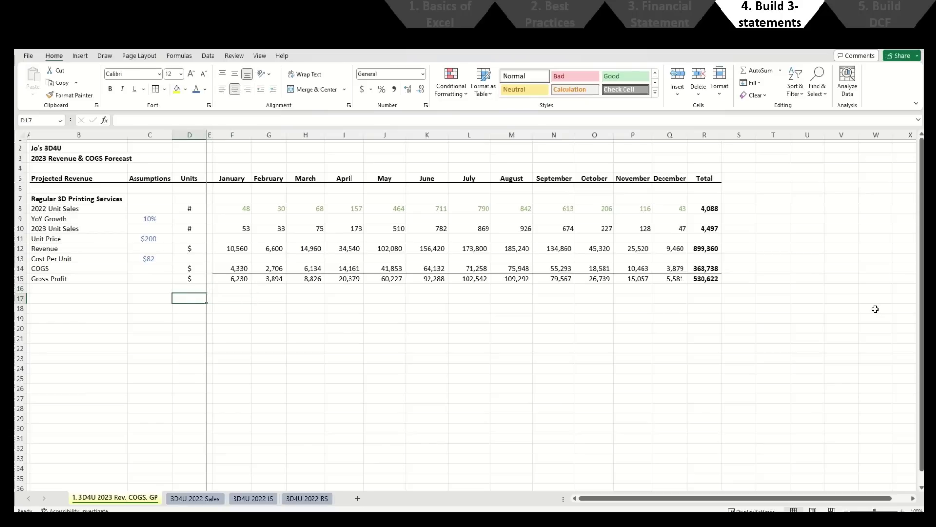
key("ctrl+b")
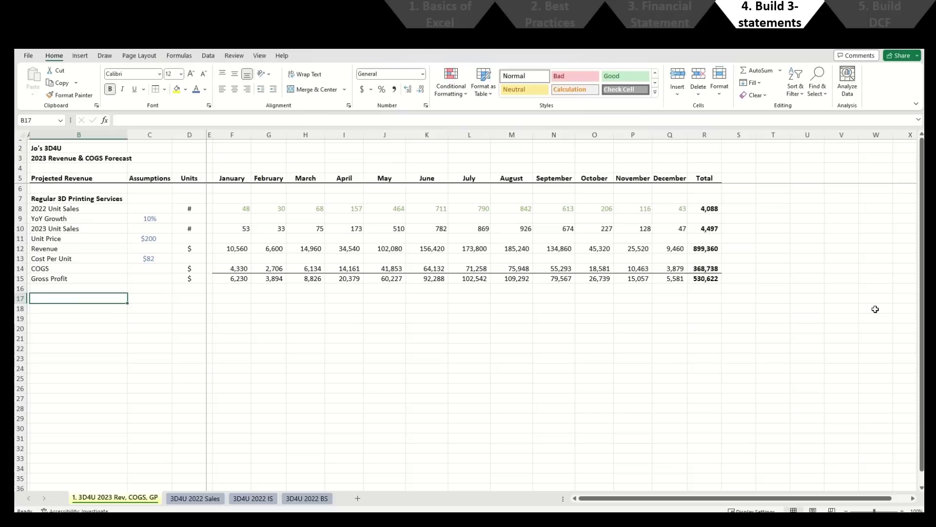
type("Premium 3")
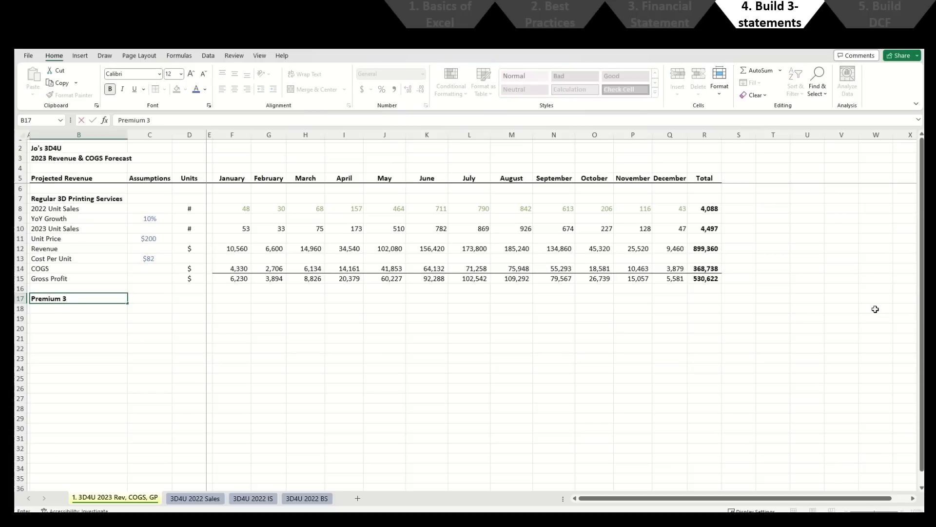
type("D Printing Services")
key("Return")
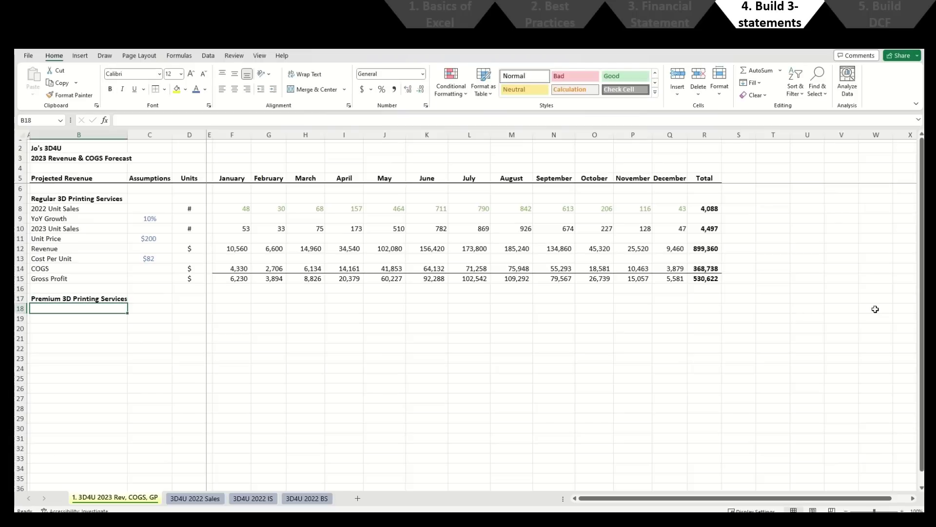
Step: Review the premium services' monthly units and prices on the 3D4U 2022 Sales sheet and return to the forecast sheet
key("ctrl+Page_Down")
scroll(743, 310, "down", 2)
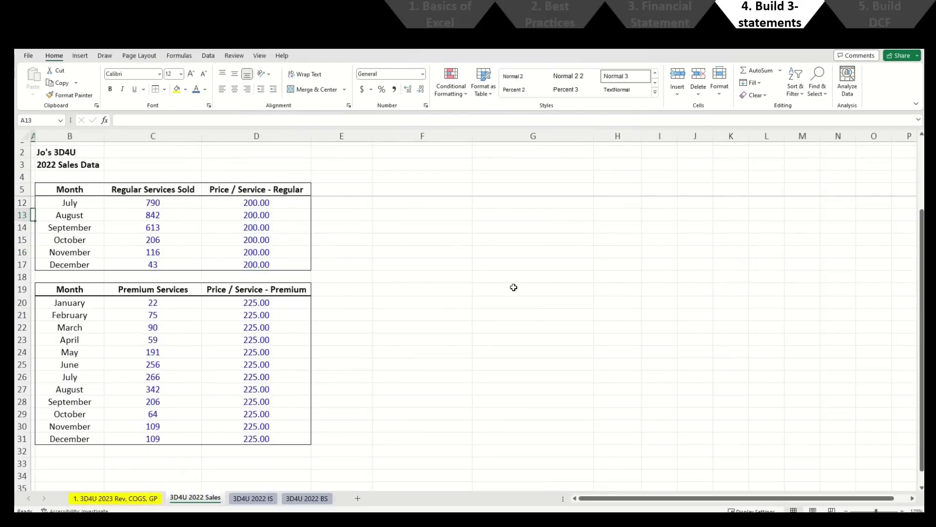
scroll(496, 283, "down", 1)
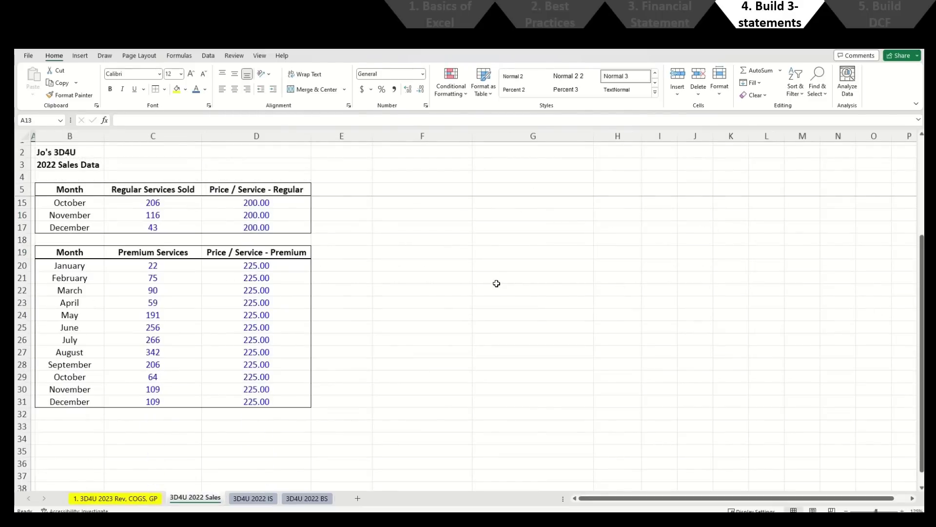
key("ctrl+Page_Up")
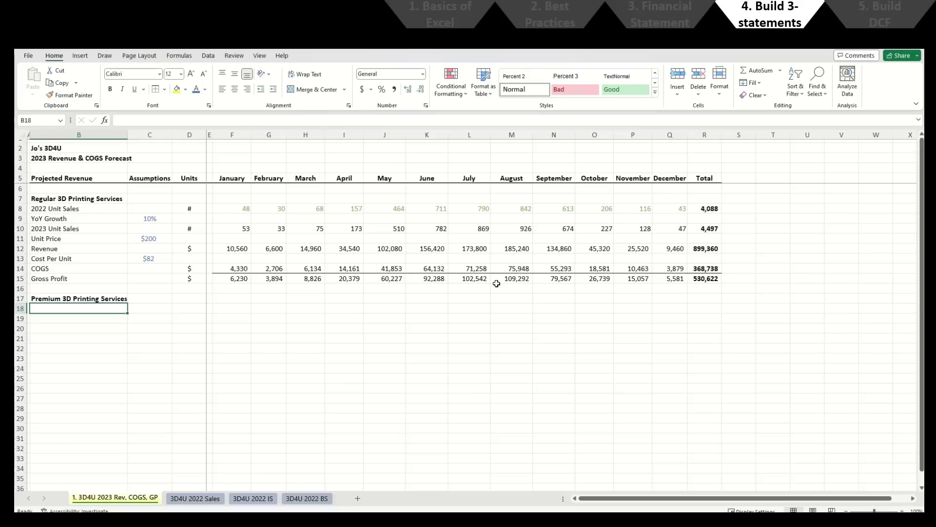
key("Up")
key("Up")
key("Up")
key("Up")
key("Up")
key("Up")
key("Up")
key("Up")
key("Up")
key("Up")
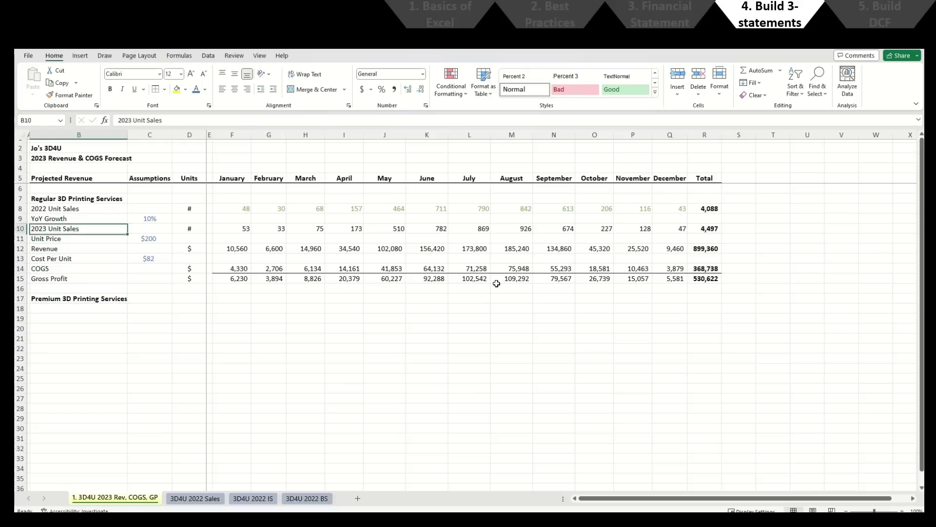
key("Up")
key("shift+space")
key("shift+Down")
key("shift+Down")
key("shift+Down")
key("shift+Down")
key("shift+Down")
key("shift+Down")
key("shift+Down")
key("shift+Down")
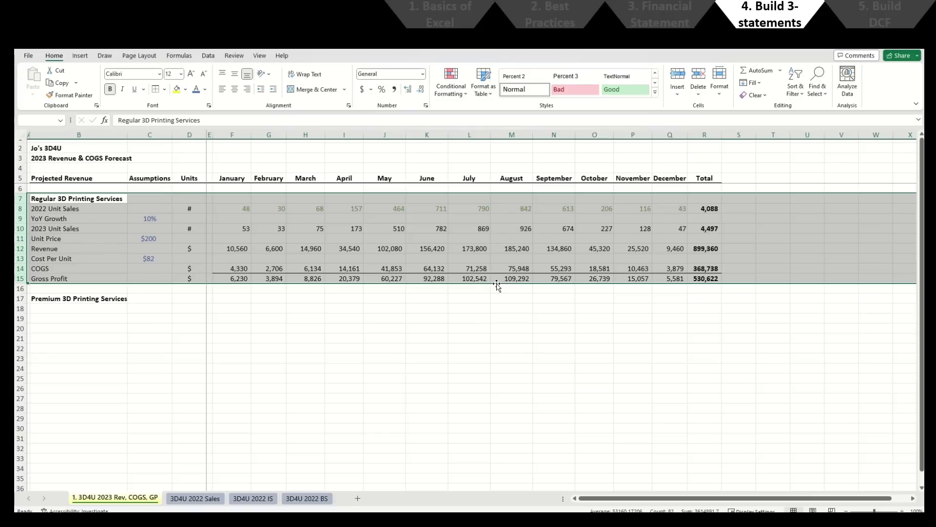
key("Up")
key("Down")
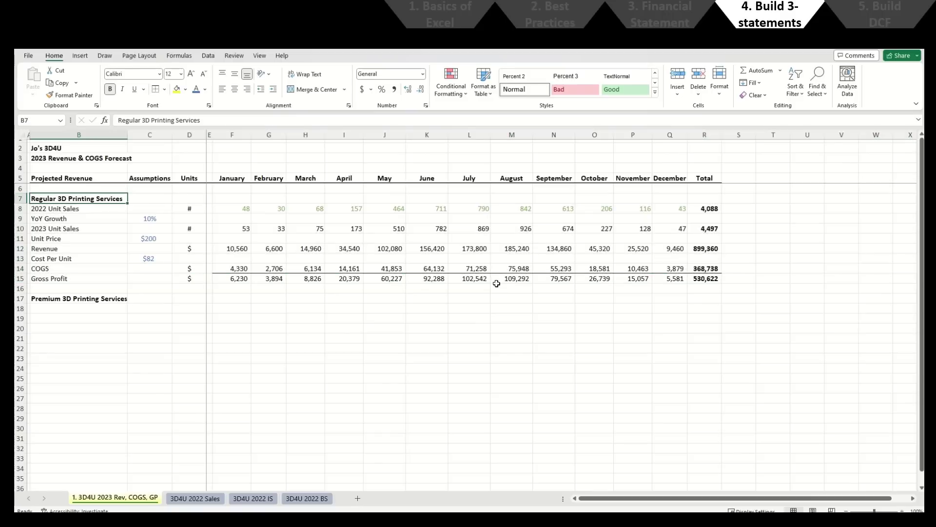
Step: Duplicate the complete Regular 3D Printing Services block, rows 7 to 15, into the rows starting at row 17
key("shift+space")
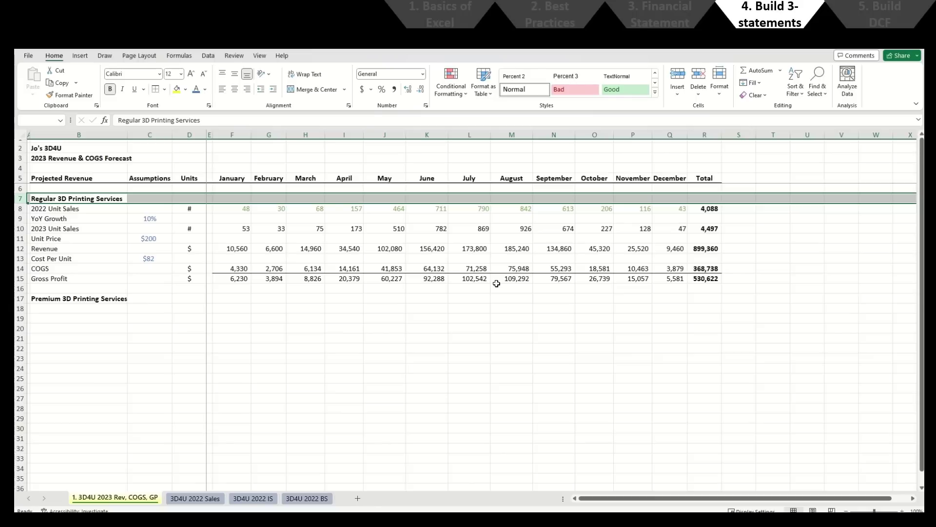
key("shift+Down")
key("shift+Down")
key("shift+Down")
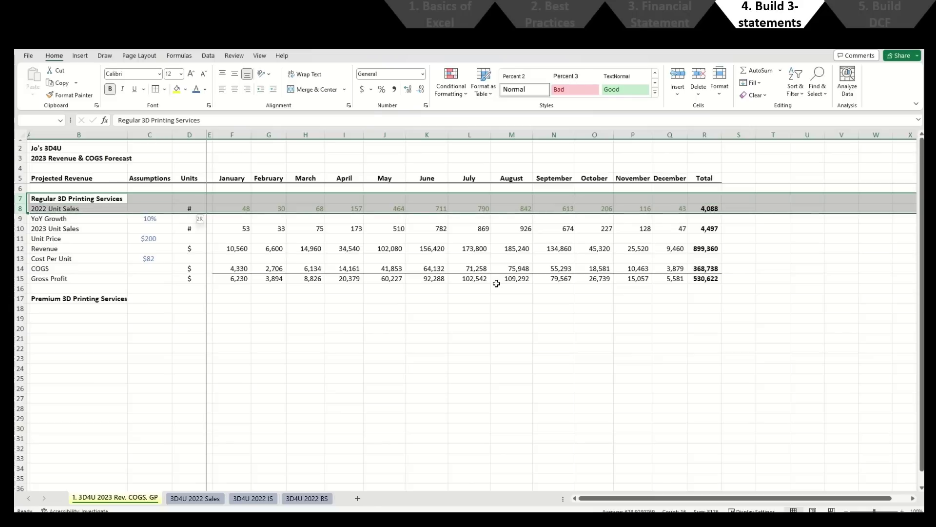
key("shift+Down")
key("shift+Down")
key("shift+Down")
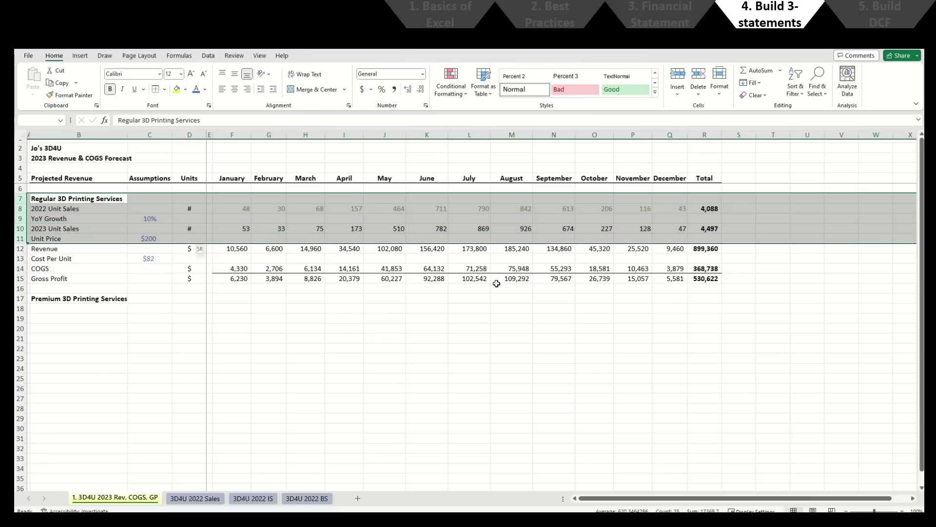
key("shift+Down")
key("shift+Down")
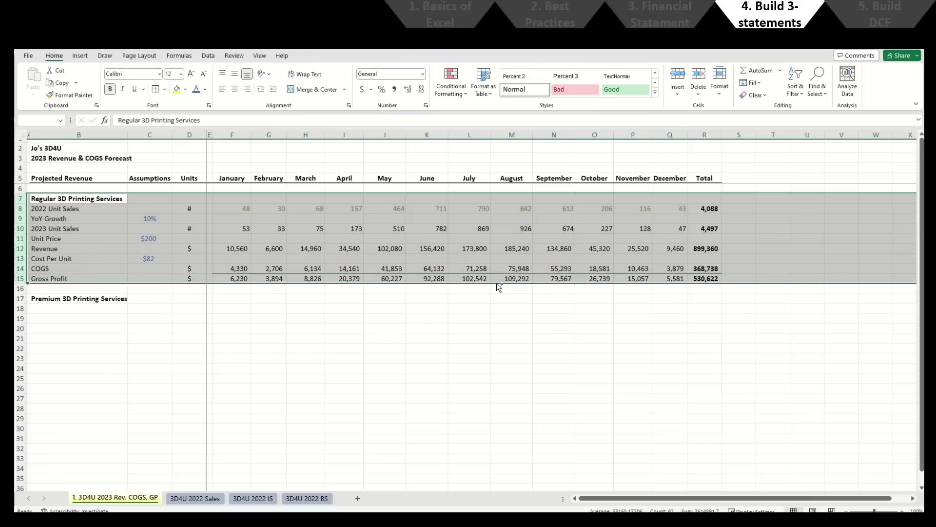
key("ctrl+c")
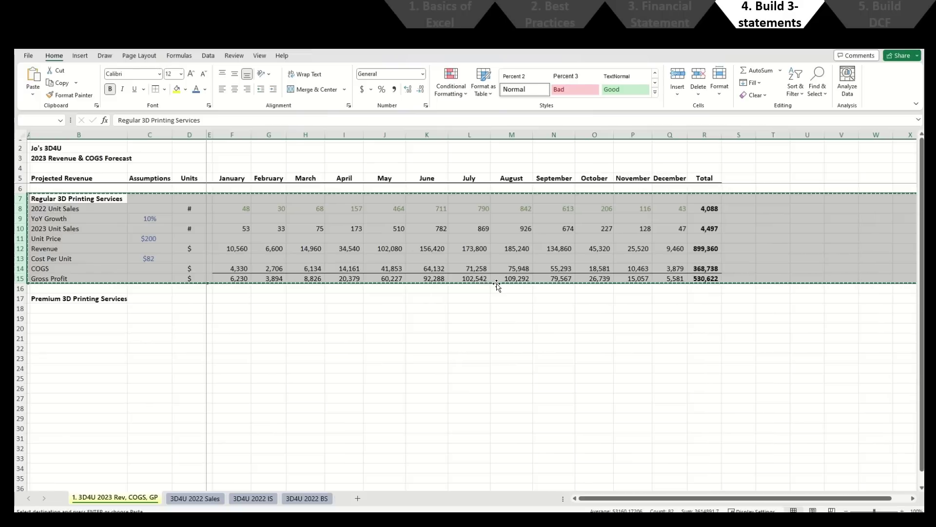
key("Down")
key("Down")
key("Down")
key("Down")
key("Down")
key("Down")
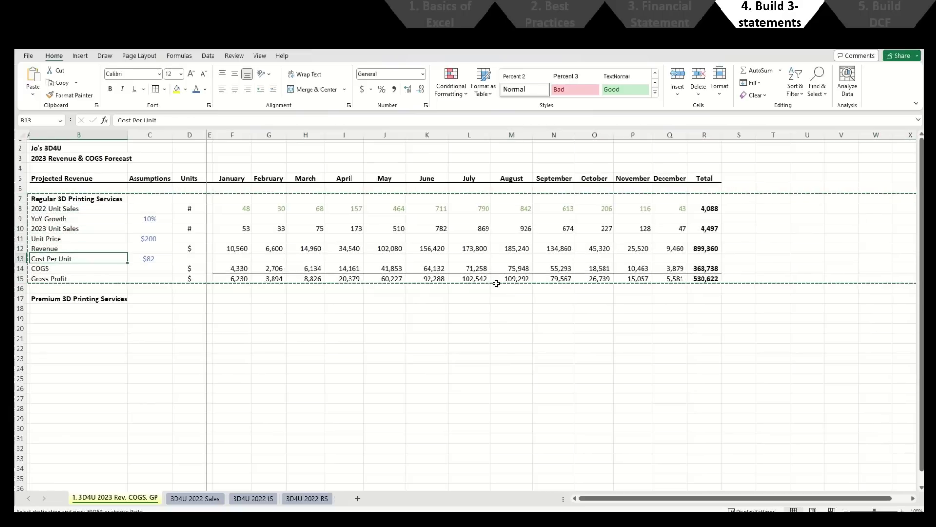
key("Down")
key("Down")
key("Down")
key("Down")
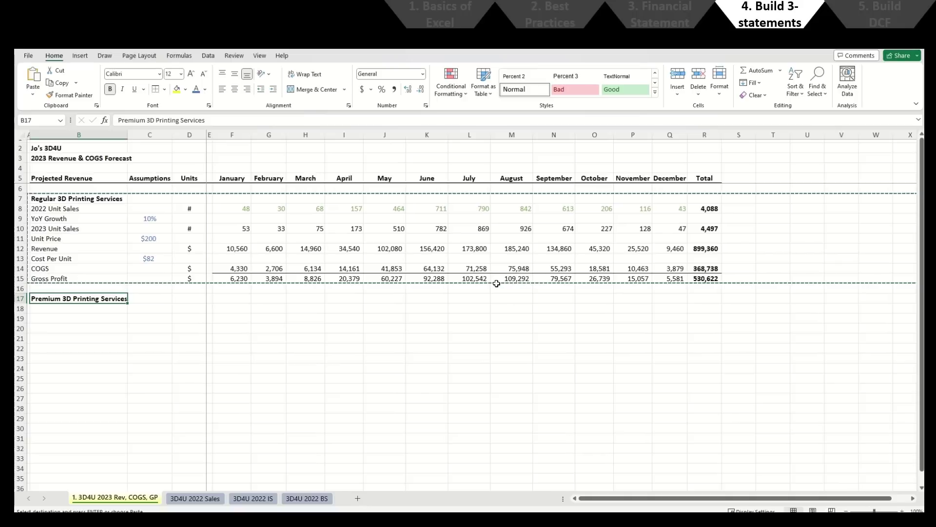
key("Right")
key("Right")
key("Right")
key("Right")
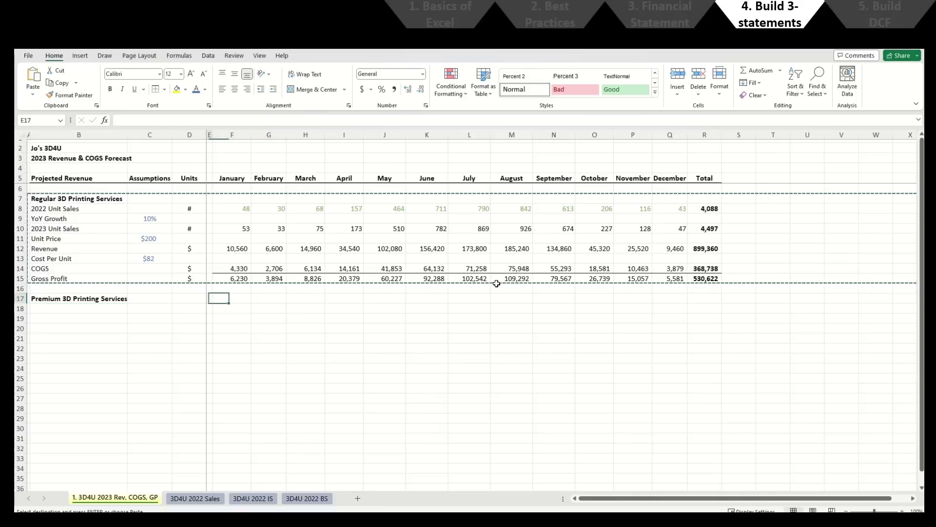
key("Left")
key("Left")
key("shift+space")
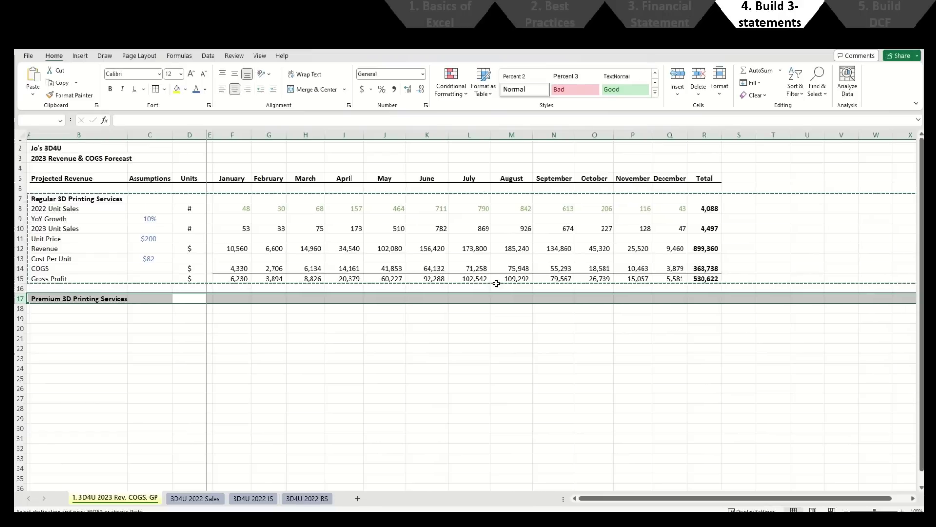
key("ctrl+v")
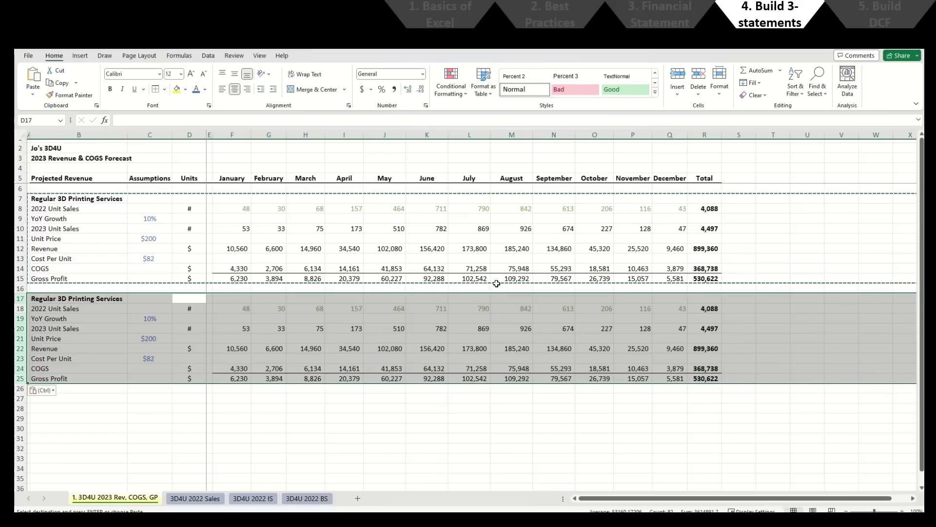
key("Escape")
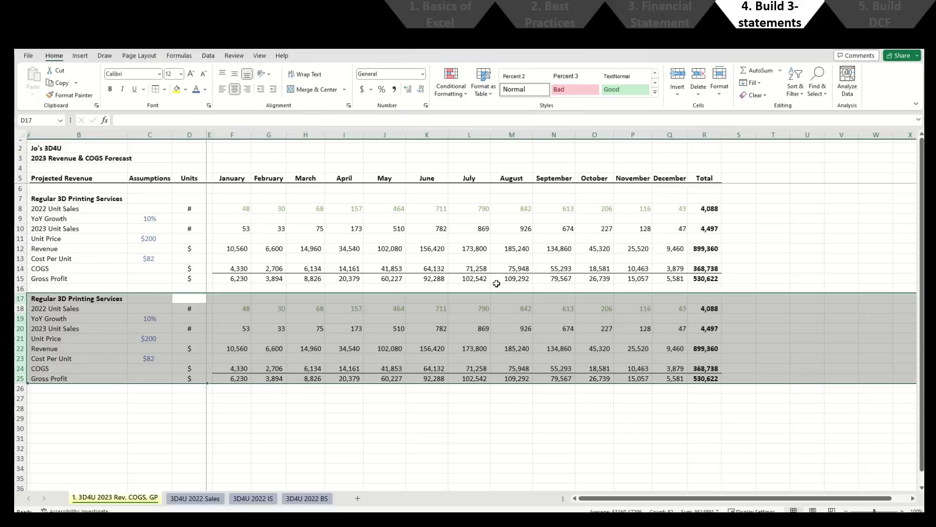
Step: Change the copied block's heading in B17 to Premium 3D Printing Services and autofit column B's width
key("Left")
key("Left")
key("F2")
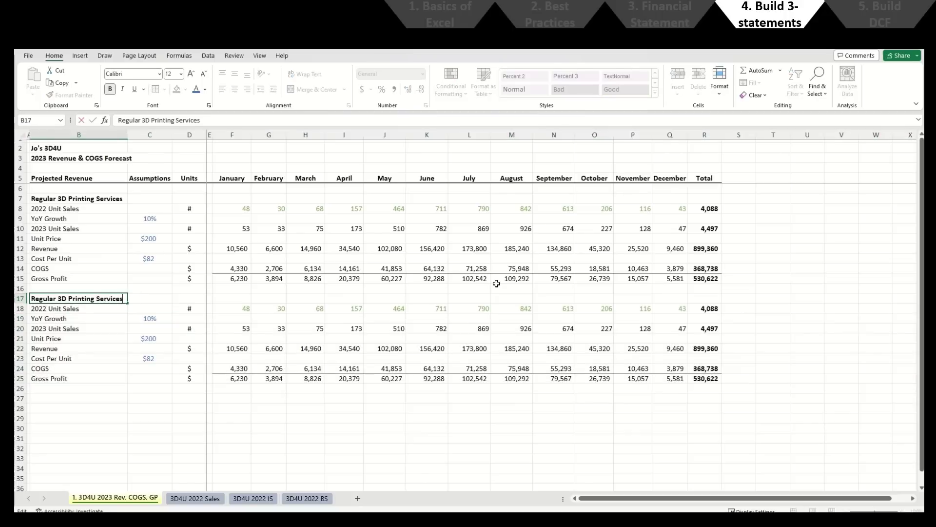
key("Home")
key("ctrl+shift+Right")
key("shift+Left")
type("Premium")
key("Return")
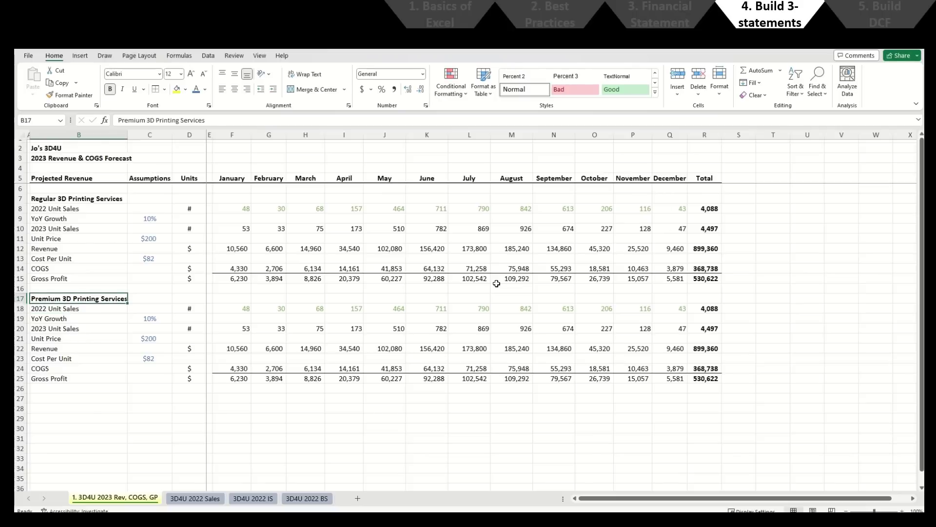
key("alt+h")
key("o")
key("i")
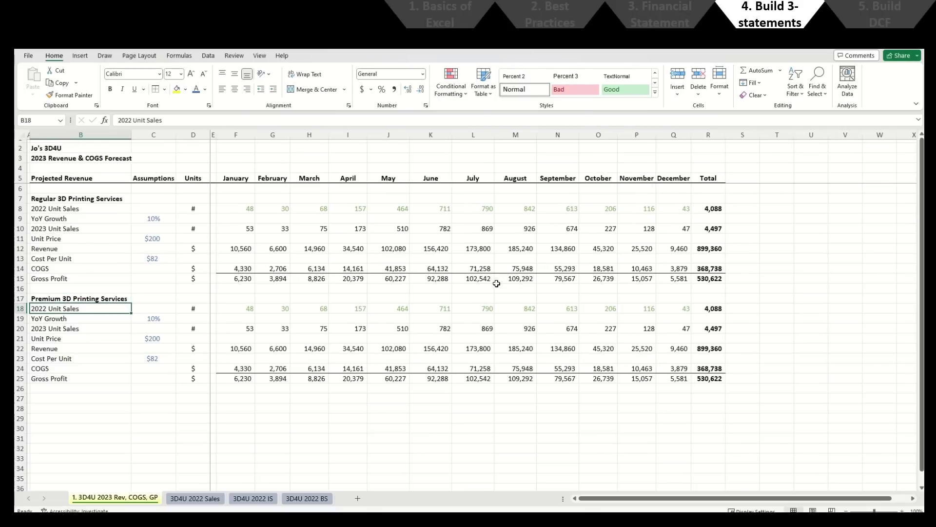
Step: Check the lookup range in F18's formula against the premium services table, B19:C31, on the 3D4U 2022 Sales sheet
key("Right")
key("Right")
key("Right")
key("Right")
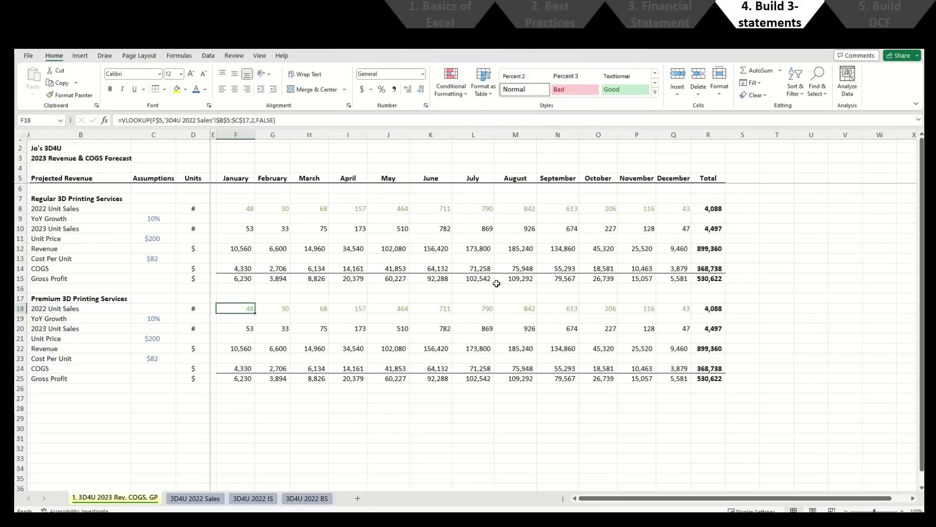
key("F2")
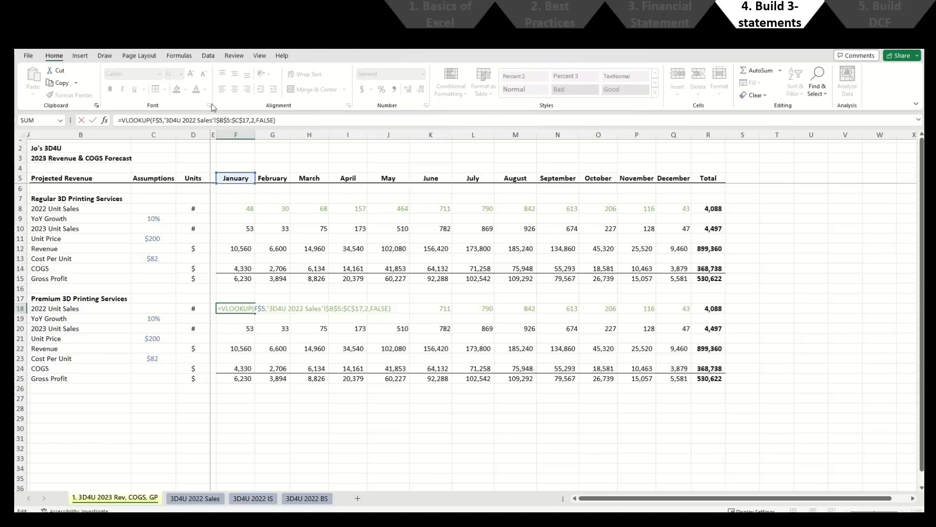
left_click_drag(214, 119, 251, 121)
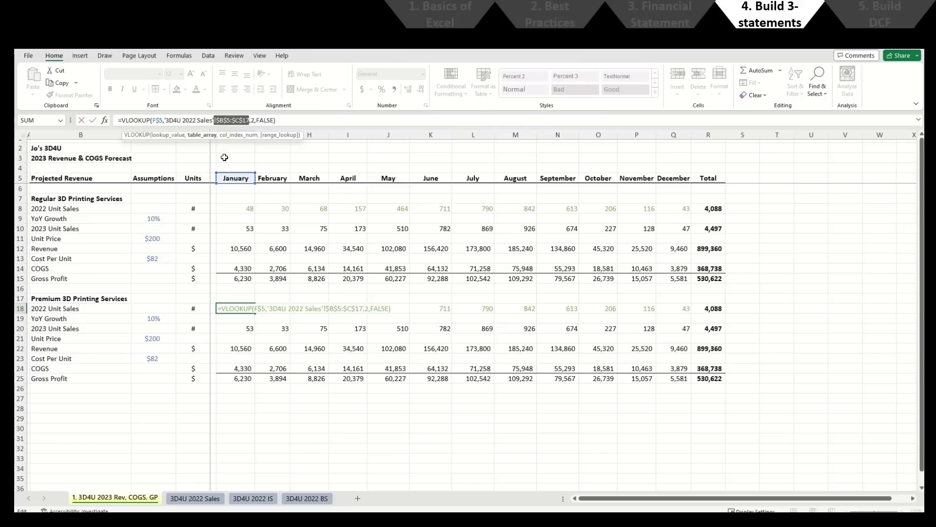
key("ctrl+Return")
key("ctrl+Page_Down")
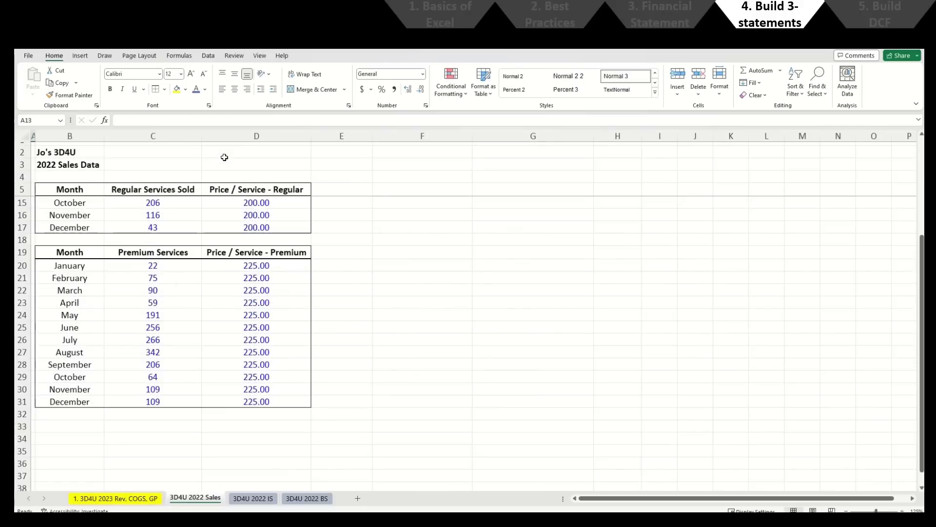
scroll(373, 313, "up", 1)
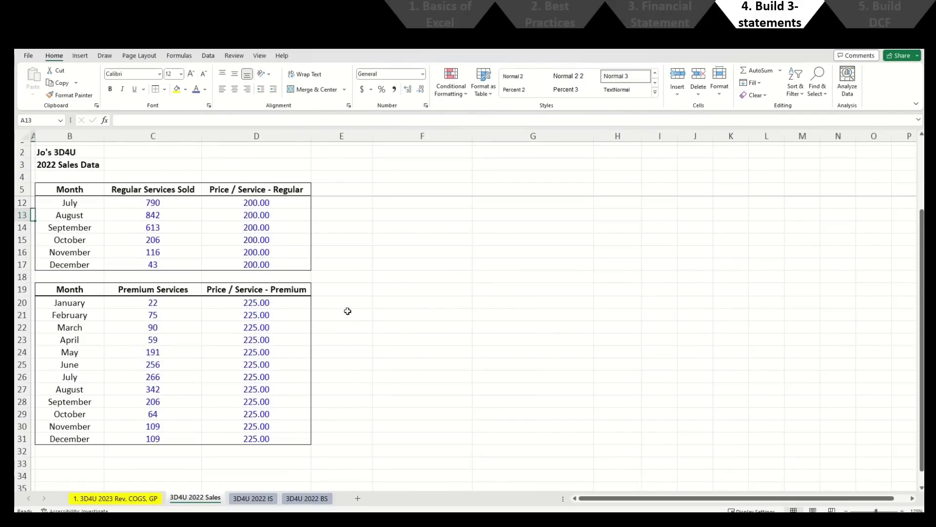
left_click(48, 287)
left_click_drag(48, 287, 182, 437)
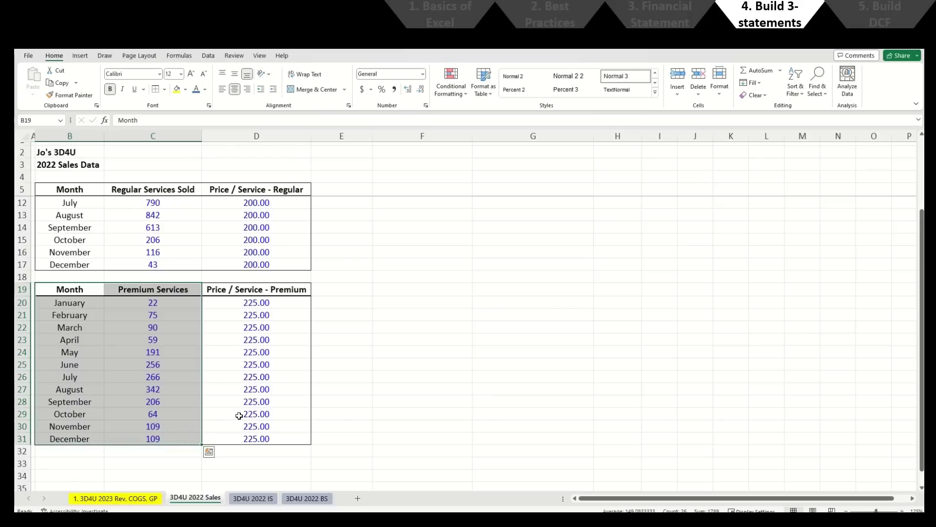
key("ctrl+Page_Up")
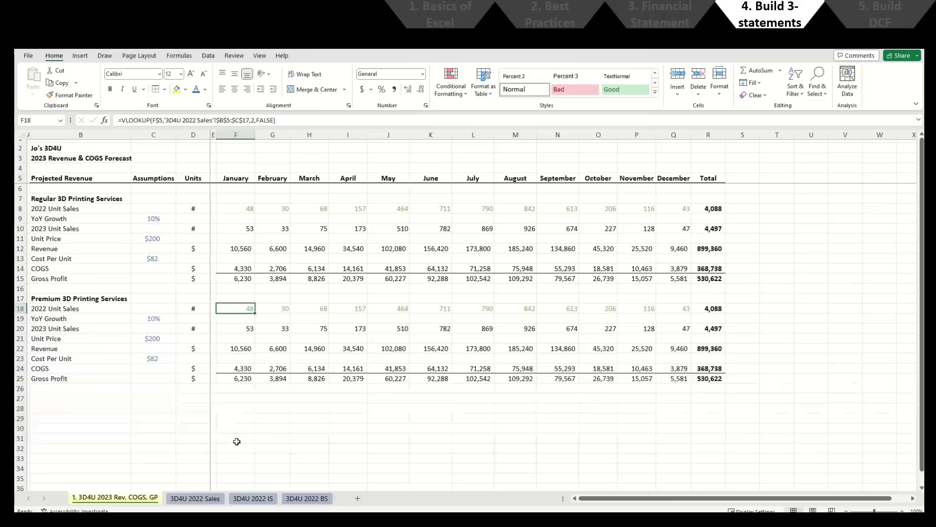
Step: Change the VLOOKUP table range in F18 to $B$19:$C$31 on the 3D4U 2022 Sales sheet
key("F2")
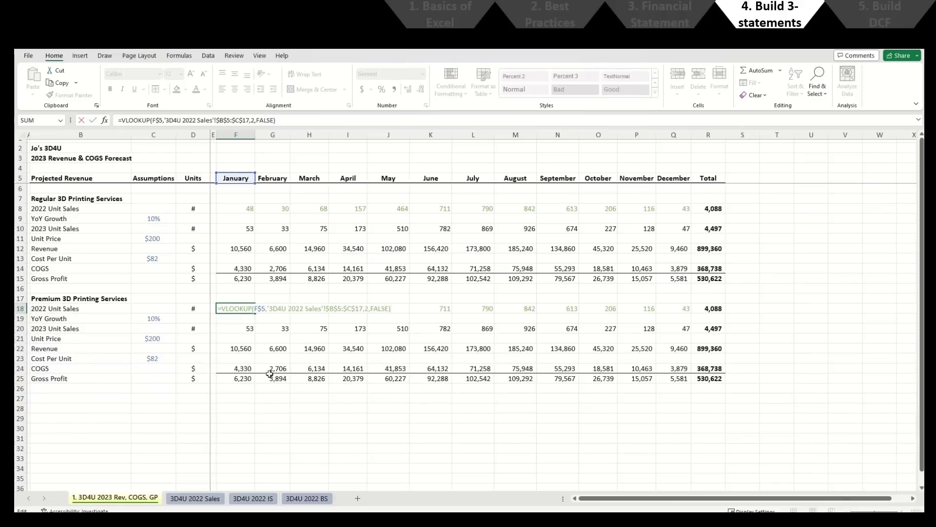
left_click(235, 121)
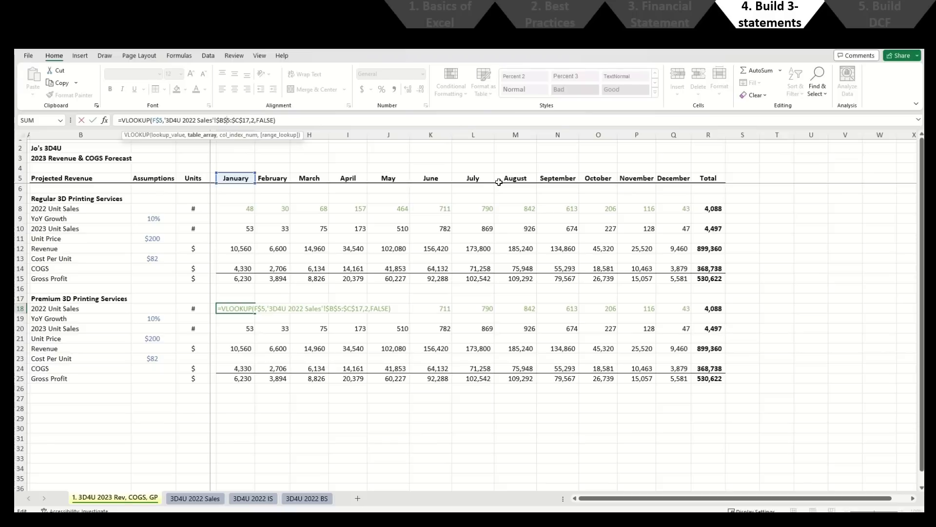
key("shift+Right")
type("19")
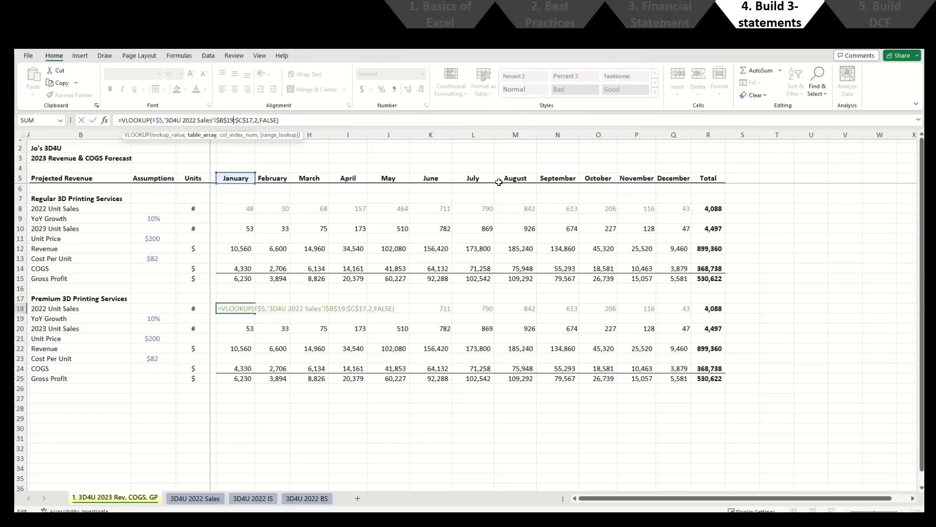
key("Right")
key("Right")
key("Right")
key("Right")
key("shift+Right")
key("shift+Right")
type("31")
key("Right")
key("Right")
key("Return")
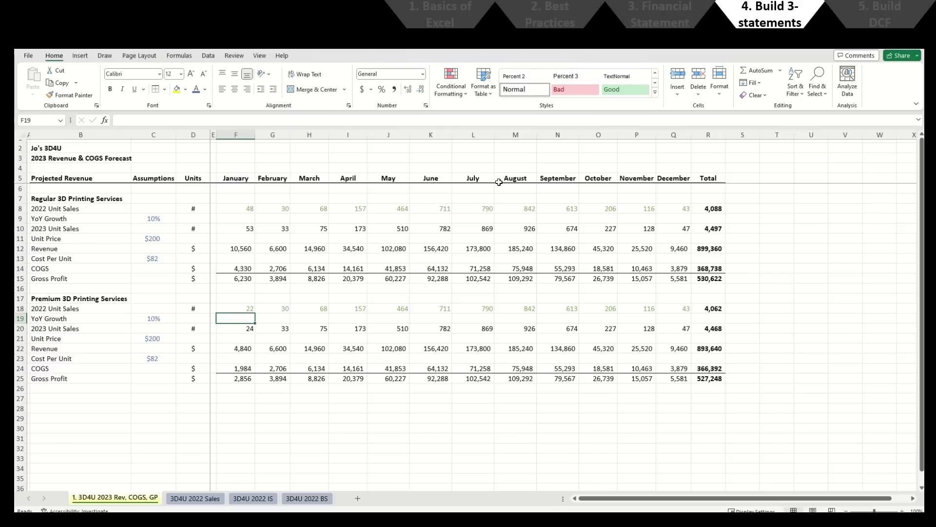
Step: Copy the January premium 2022 unit sales formula from F18 across February to December, G18:Q18
key("Up")
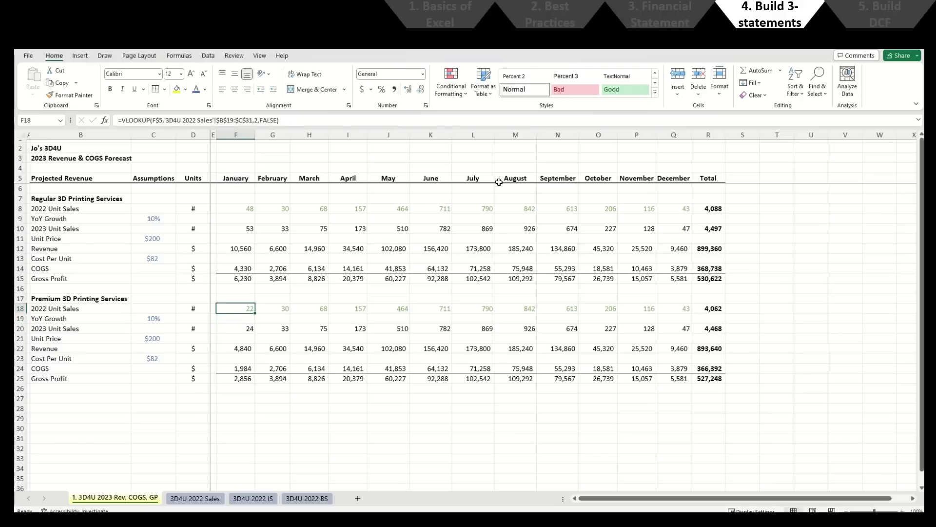
key("ctrl+bracketleft")
key("F5")
key("Return")
key("ctrl+c")
key("Right")
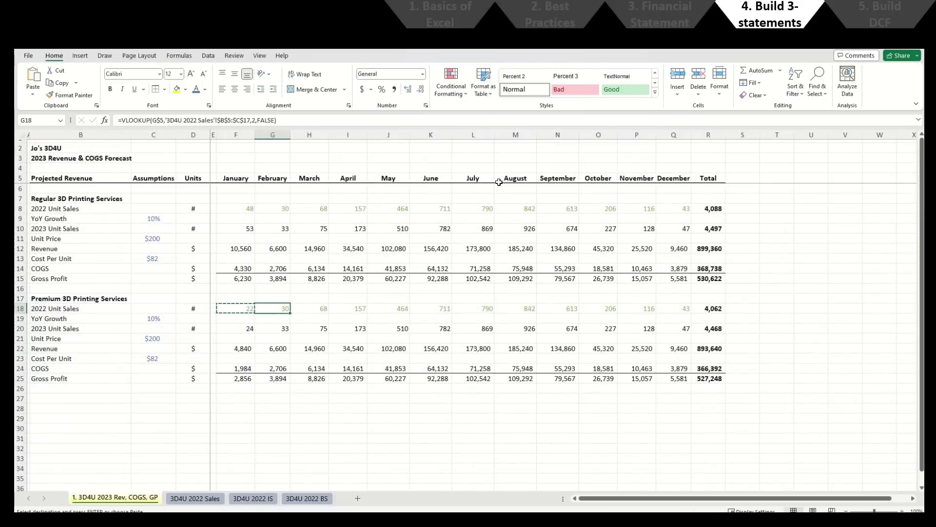
key("Left")
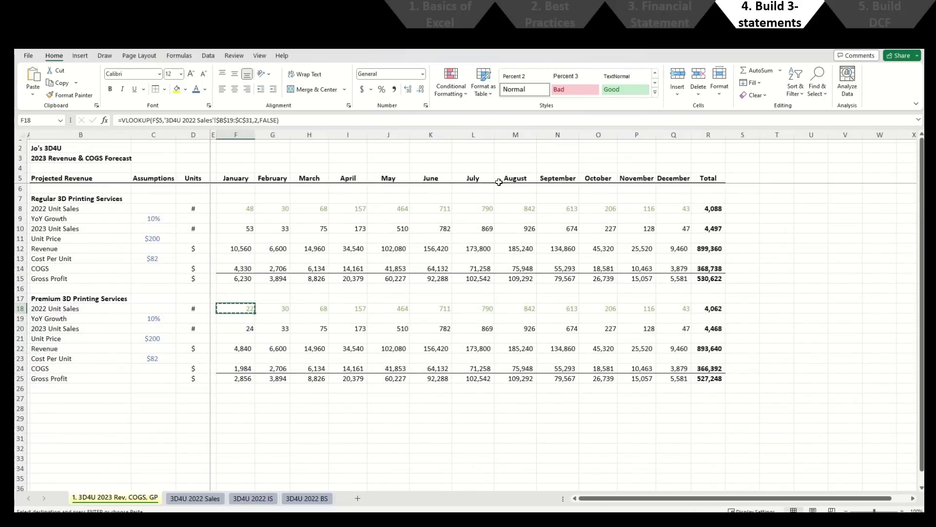
key("Right")
key("ctrl+shift+Right")
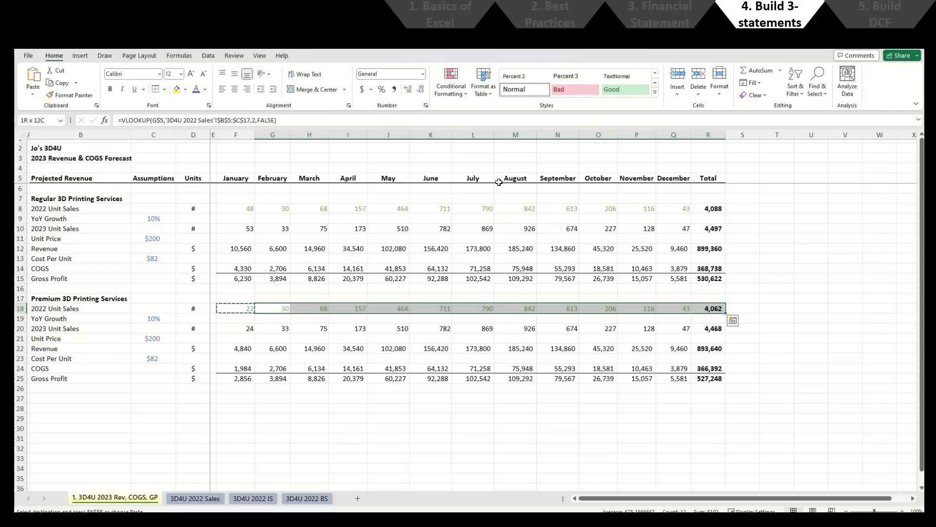
key("Return")
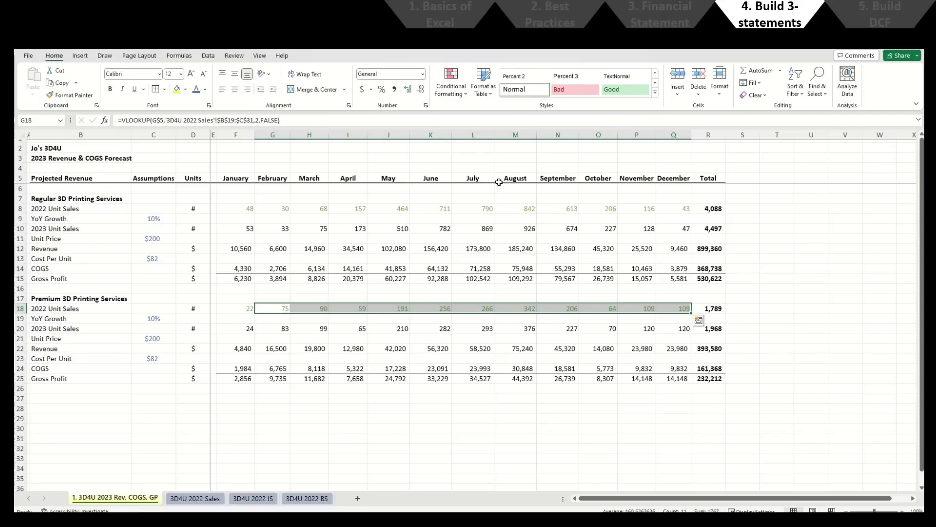
key("Left")
key("F2")
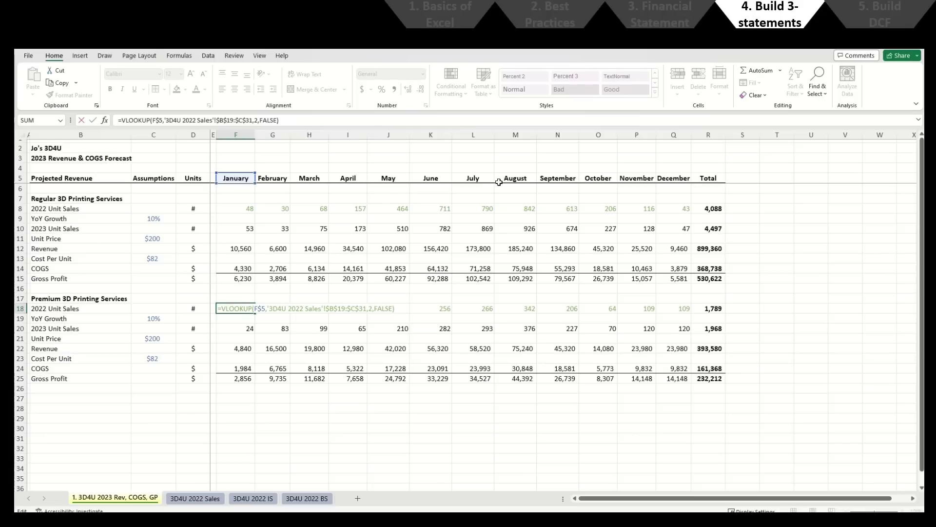
key("Return")
Step: Set the premium services' YoY growth in C19 to 15%
key("Left")
key("Left")
key("Left")
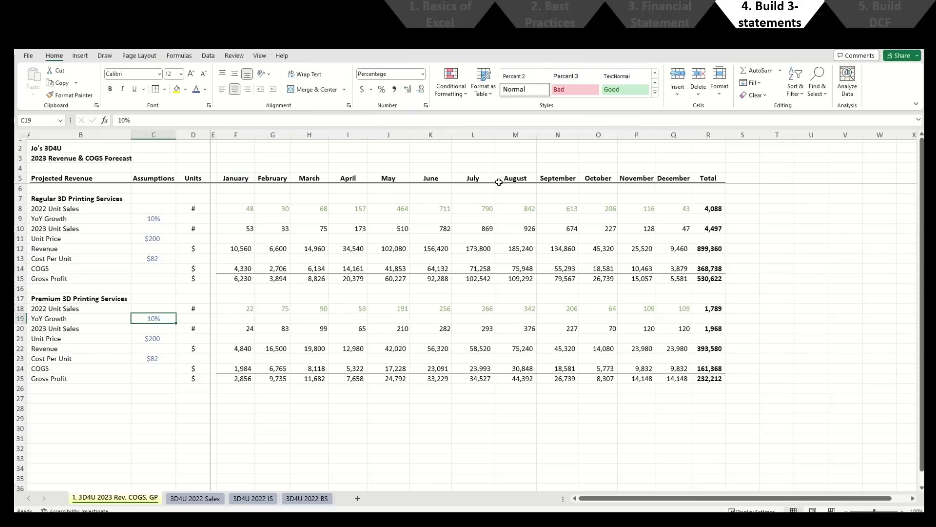
type("15")
key("Return")
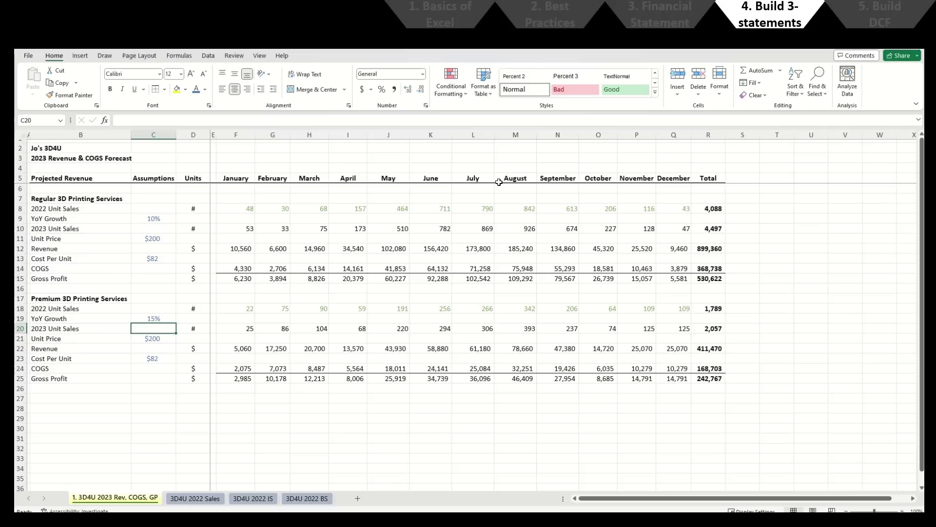
Step: Examine how the regular services' January 2023 unit sales formula in F10 references 2022 unit sales and YoY growth
key("Down")
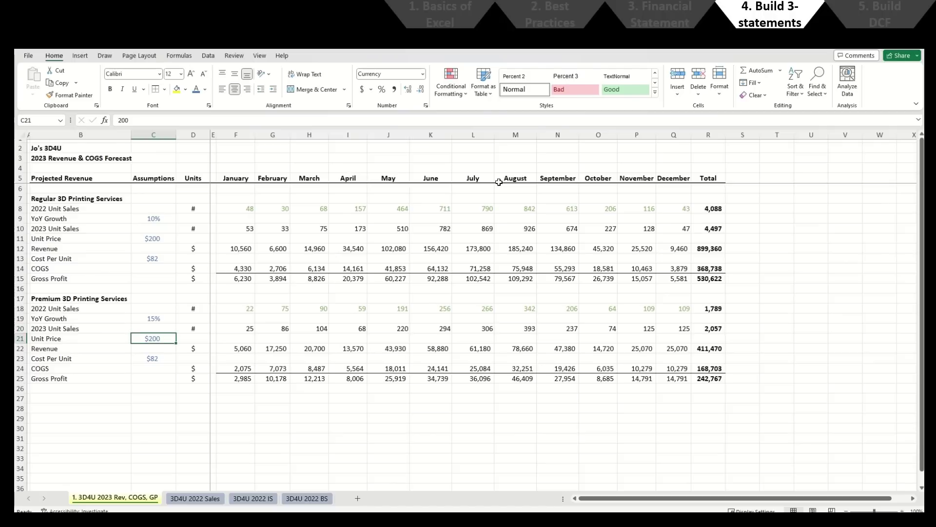
key("Right")
key("Up")
key("Right")
key("Right")
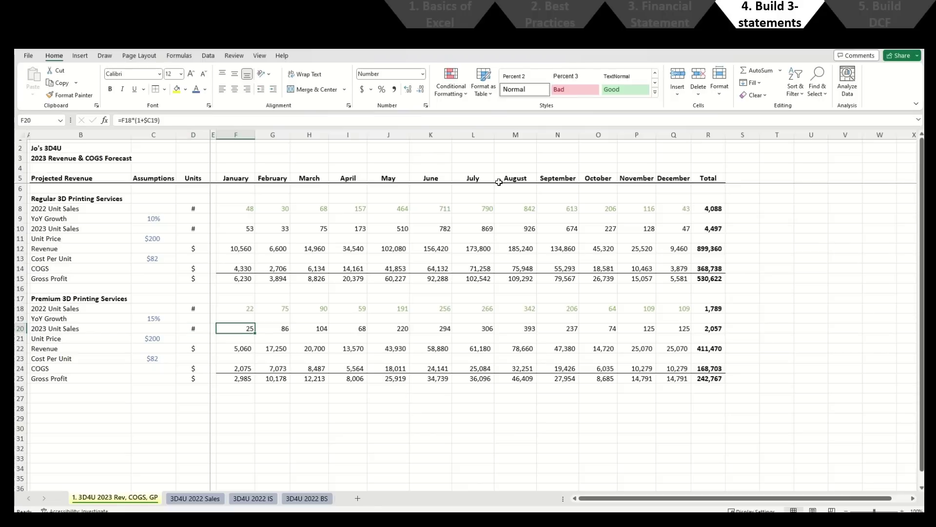
key("Up")
key("Up")
key("Up")
key("Up")
key("Up")
key("Up")
key("Up")
key("Up")
key("Up")
key("Up")
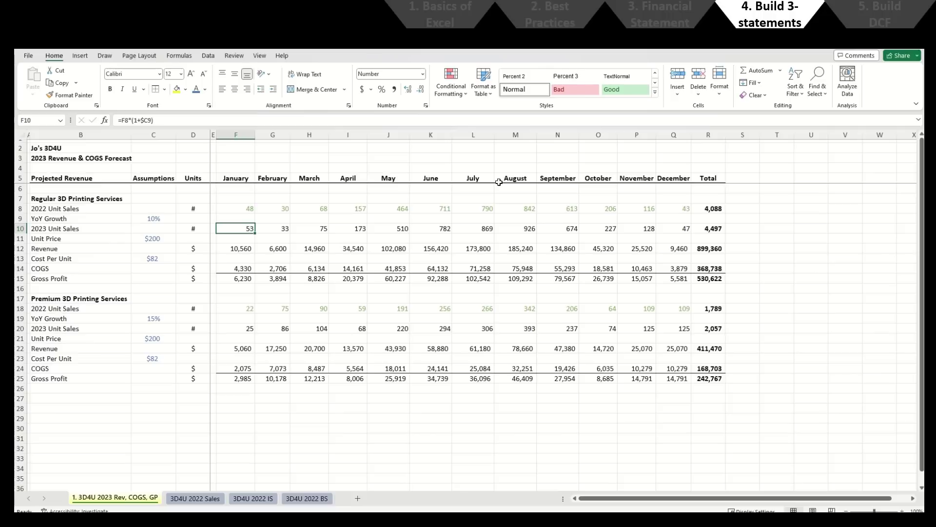
key("F2")
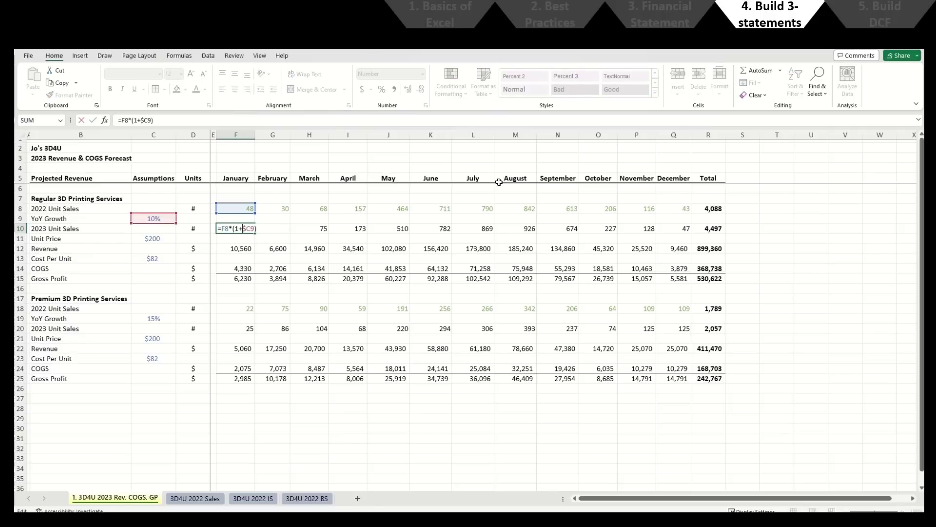
key("shift+Right")
key("Return")
Step: Check that F20's premium 2023 unit sales formula references the premium 2022 unit sales and YoY growth cells
key("Down")
key("Down")
key("Down")
key("Down")
key("Down")
key("Down")
key("Down")
key("Down")
key("Down")
key("F2")
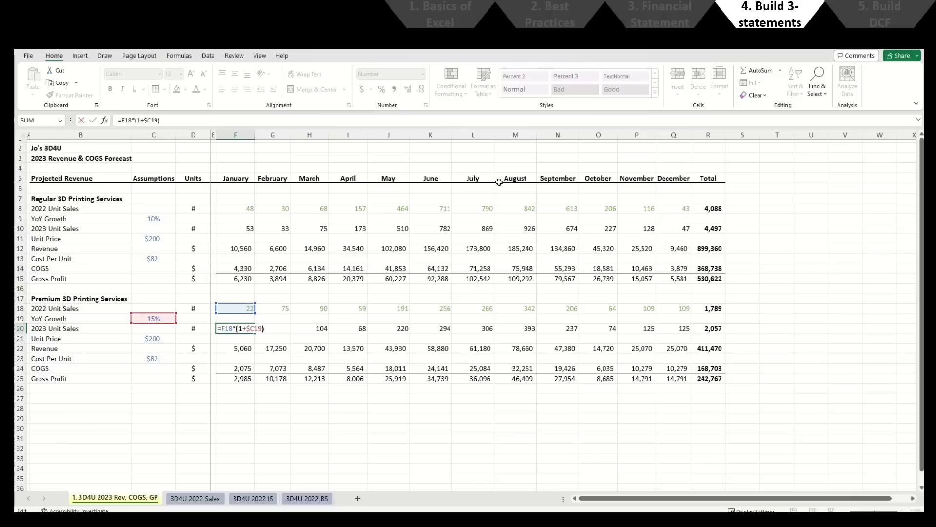
key("Left")
key("shift+Left")
key("shift+Left")
key("ctrl+Return")
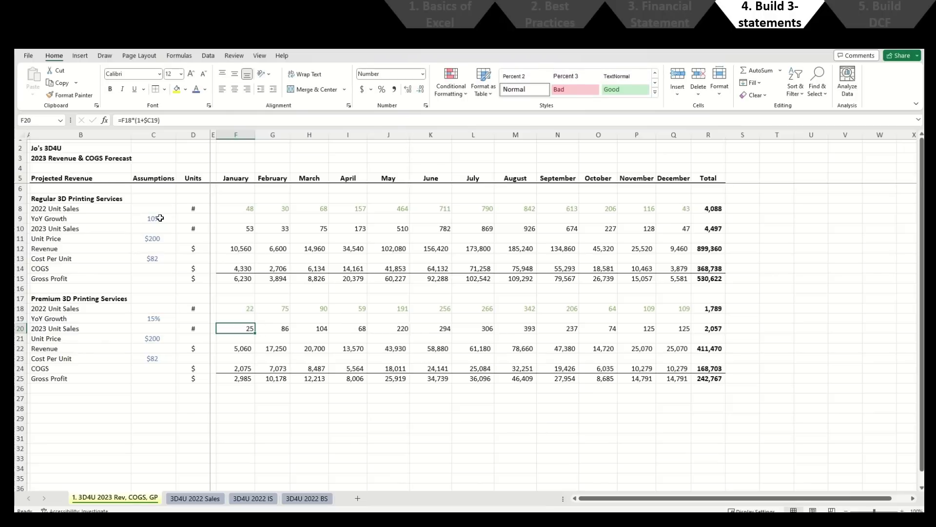
Step: Compare the column anchoring of the growth reference $C19 in the premium 2023 unit sales formulas in F20 and G20
key("F2")
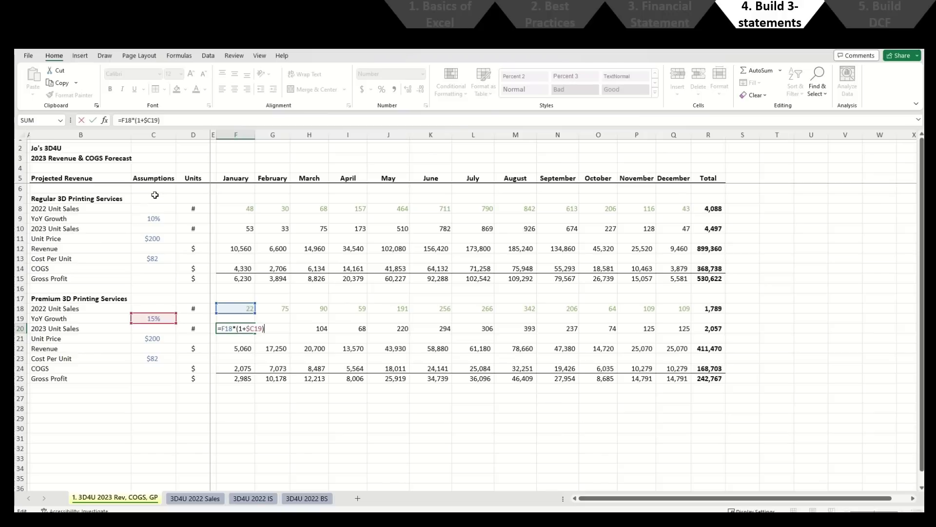
key("Left")
key("Left")
key("Left")
key("Left")
key("shift+Left")
key("Tab")
key("F2")
key("Escape")
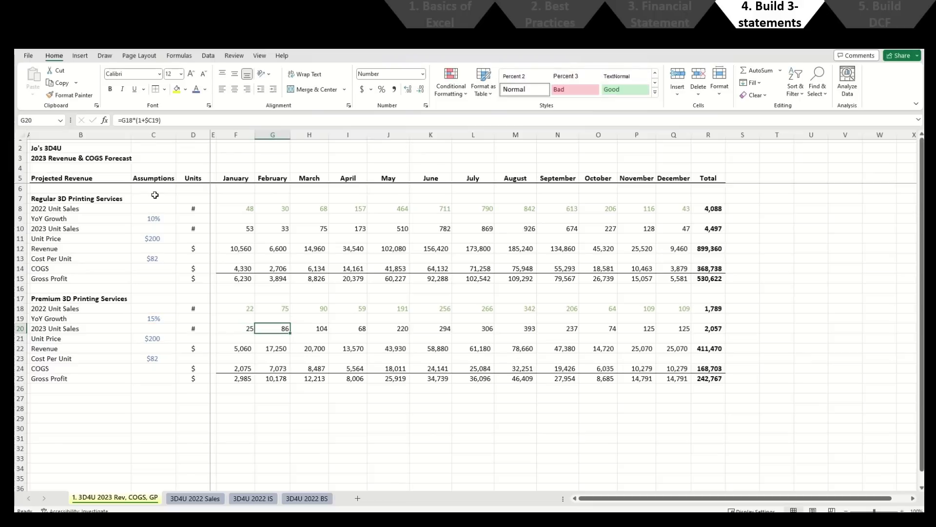
Step: Set the premium services' unit price in C21 to $225 and cost per unit in C23 to $66
key("Left")
key("Left")
key("Left")
key("Left")
key("Down")
type("225")
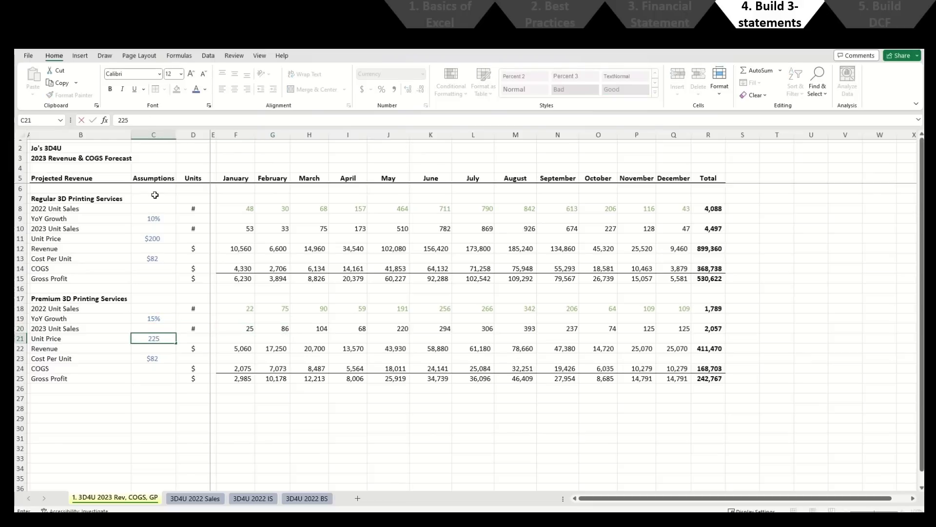
key("Return")
key("Down")
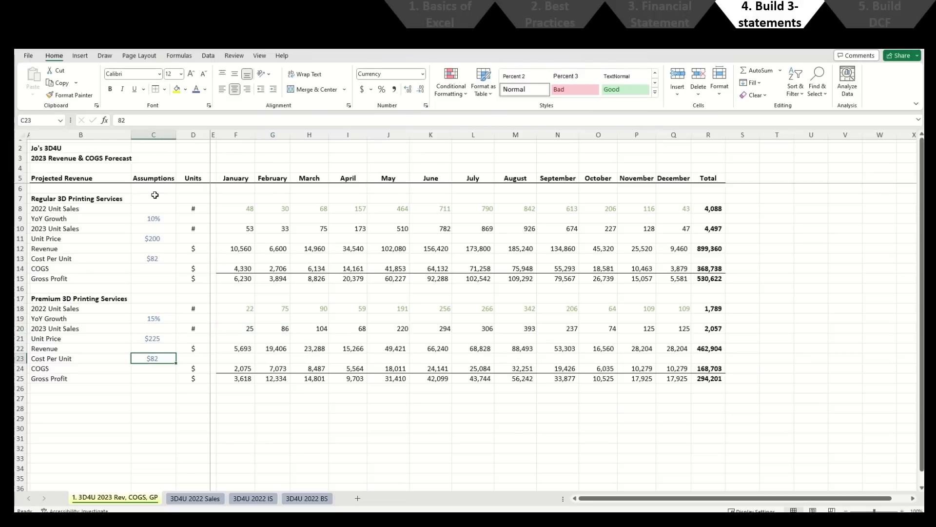
type("66")
key("Return")
Step: Check the cost-per-unit reference in the premium COGS formulas for March and January, H24 and F24
key("Right")
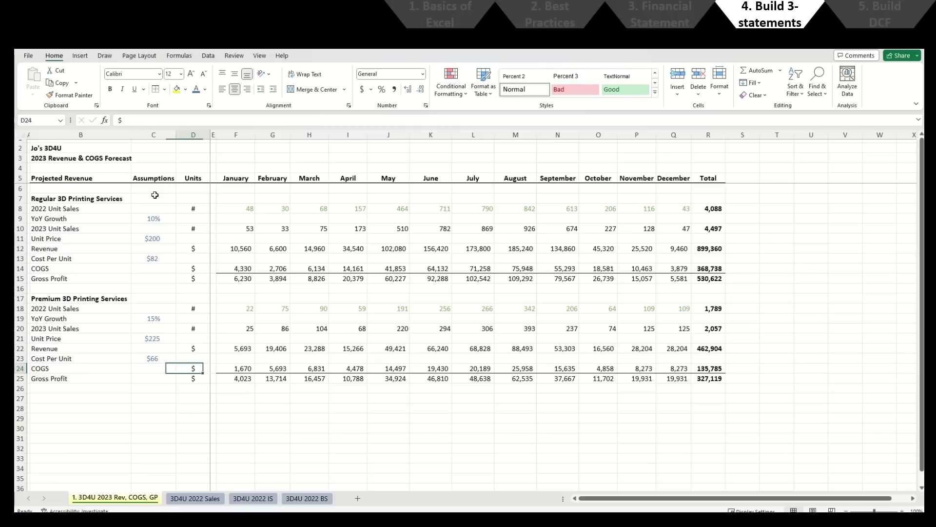
key("Right")
key("Right")
key("Right")
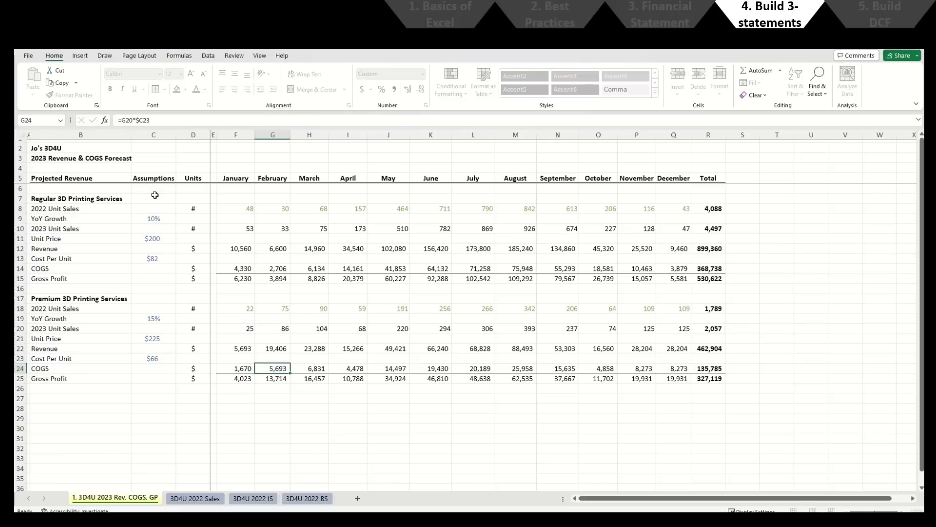
key("Down")
key("Right")
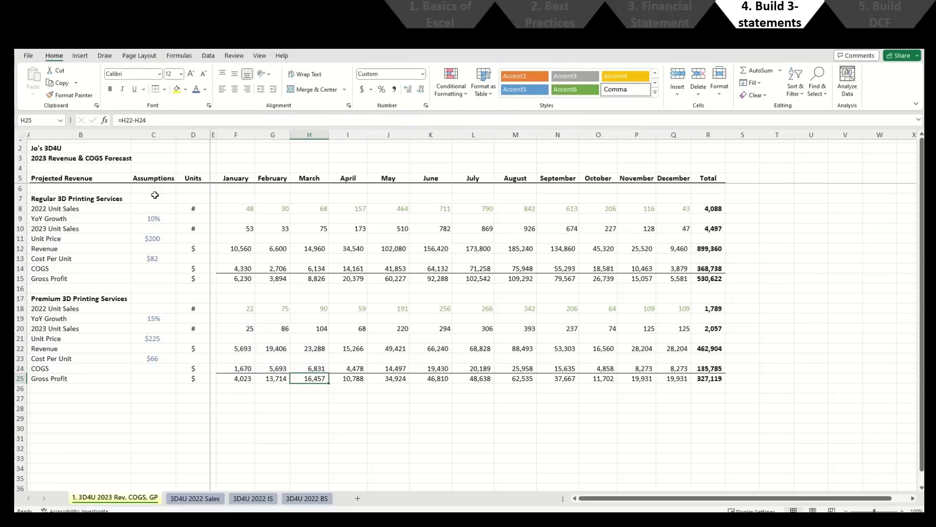
key("Up")
key("F2")
key("Escape")
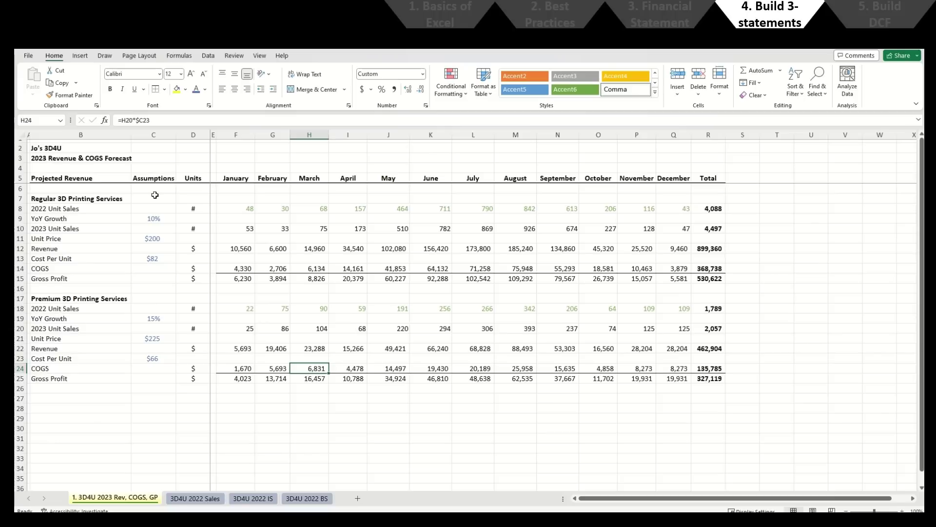
key("Left")
key("Left")
key("F2")
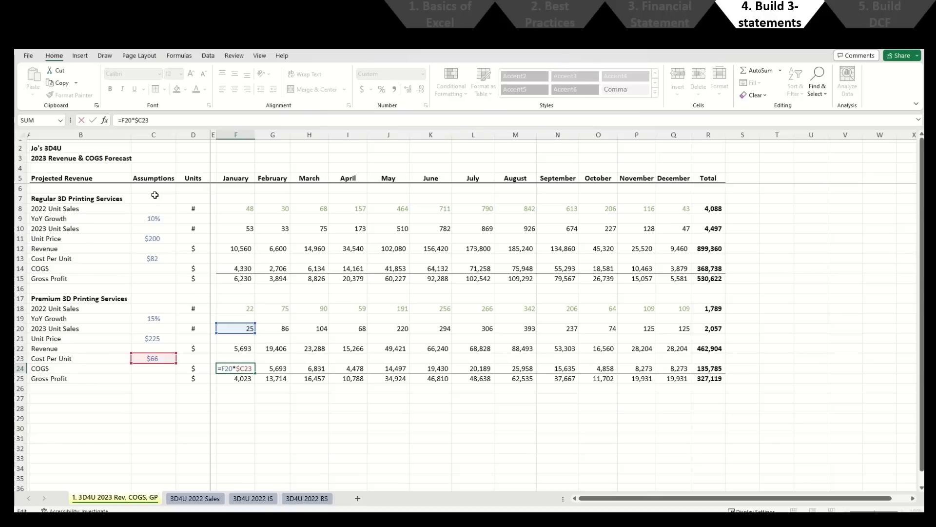
key("Return")
Step: Add a bold Total Revenue label in B27 and enter $ as its unit in D27
key("Down")
key("Down")
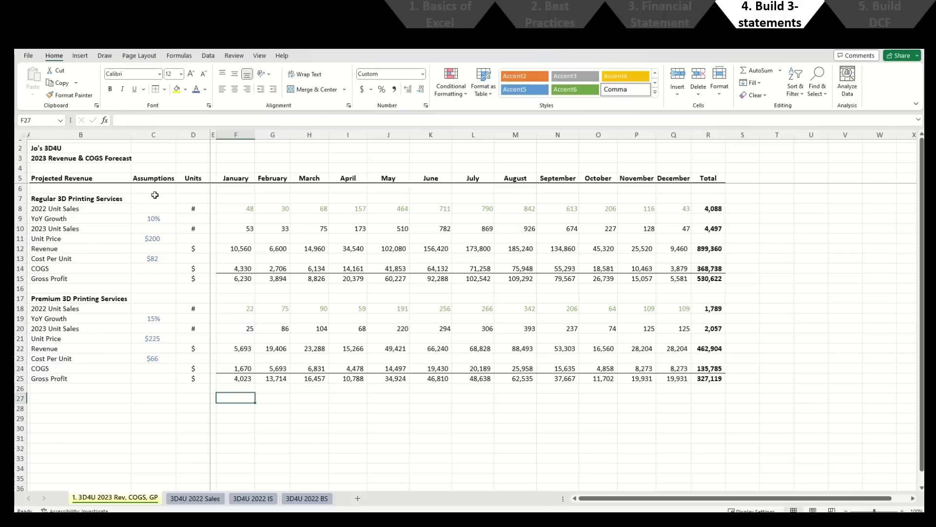
key("Left")
key("Left")
key("Left")
key("Left")
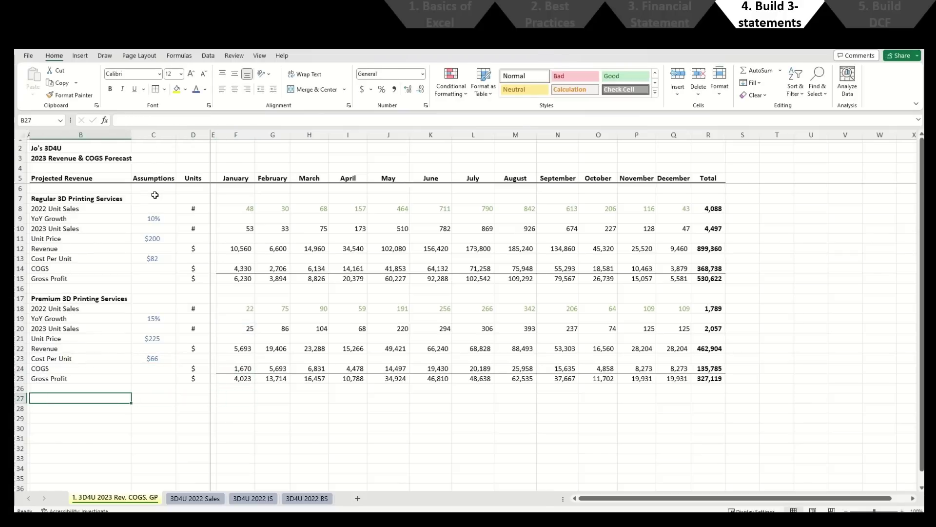
type("Total R")
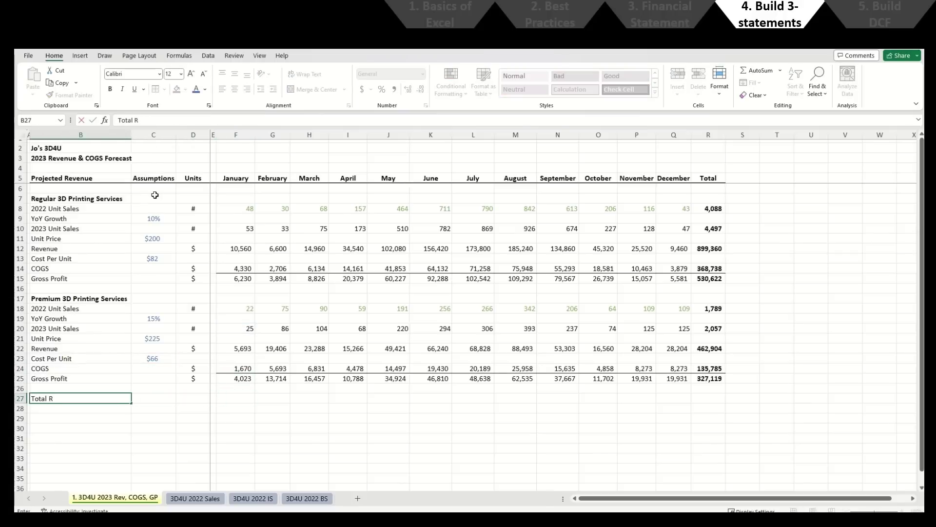
type("evenue")
key("ctrl+Return")
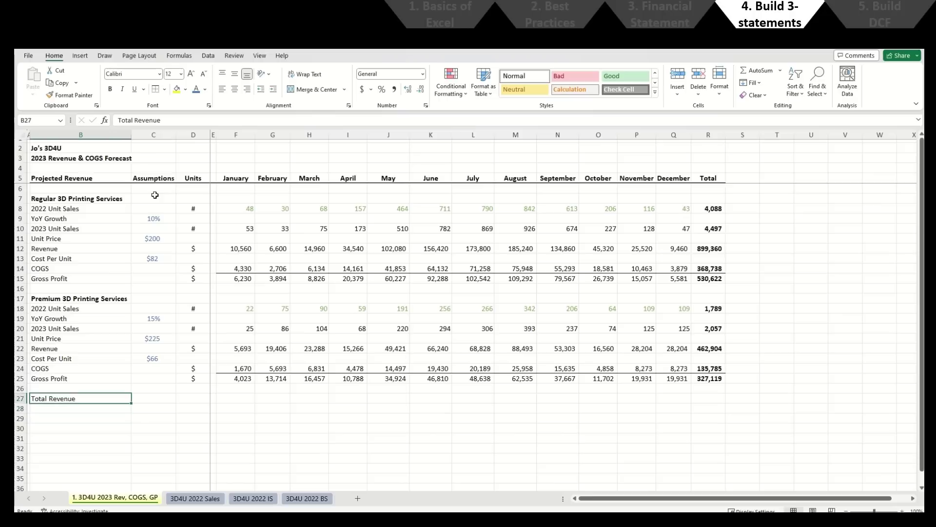
key("ctrl+b")
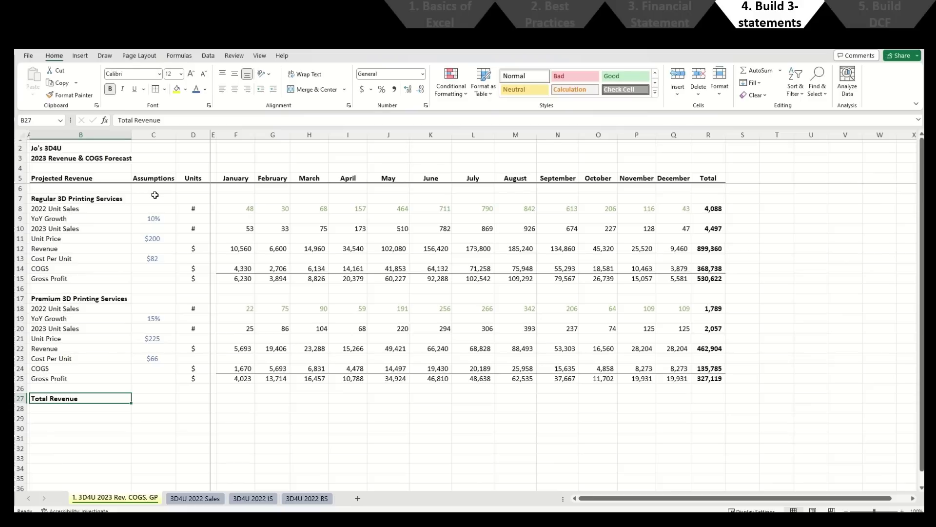
key("Right")
key("Right")
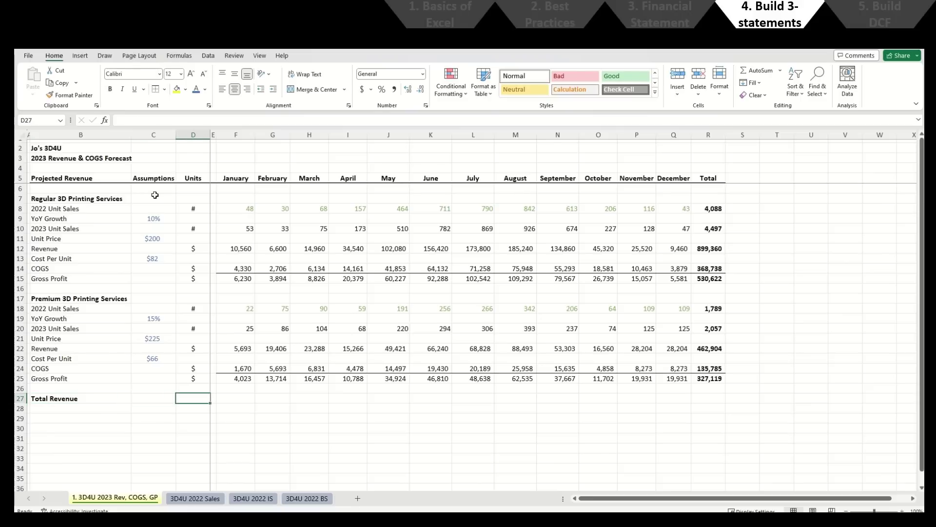
type("$")
Step: Calculate January total revenue in F27 by adding regular and premium revenue, =F12+F22
key("Right")
key("Right")
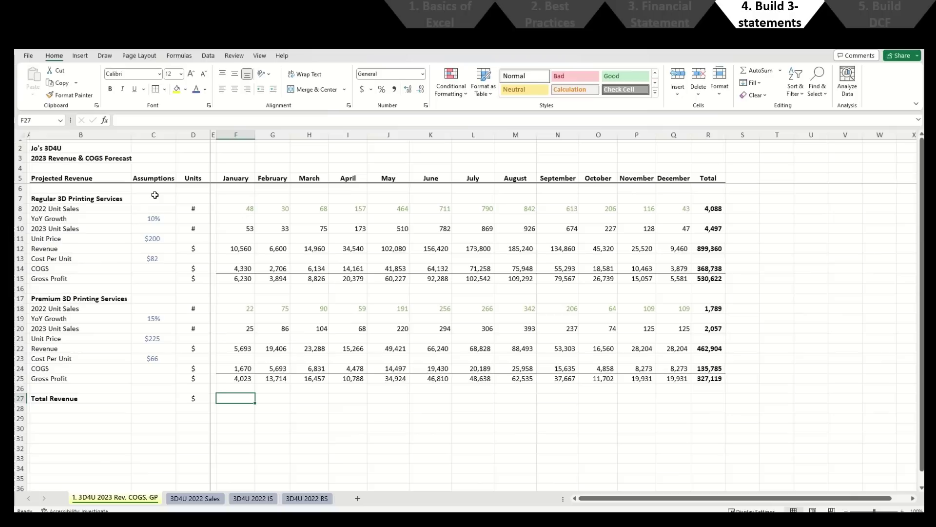
type("=")
key("Up")
key("Up")
key("Up")
key("Up")
key("Up")
key("Up")
key("Up")
key("Up")
key("Up")
key("Up")
key("Up")
key("Up")
key("Up")
key("Up")
key("Up")
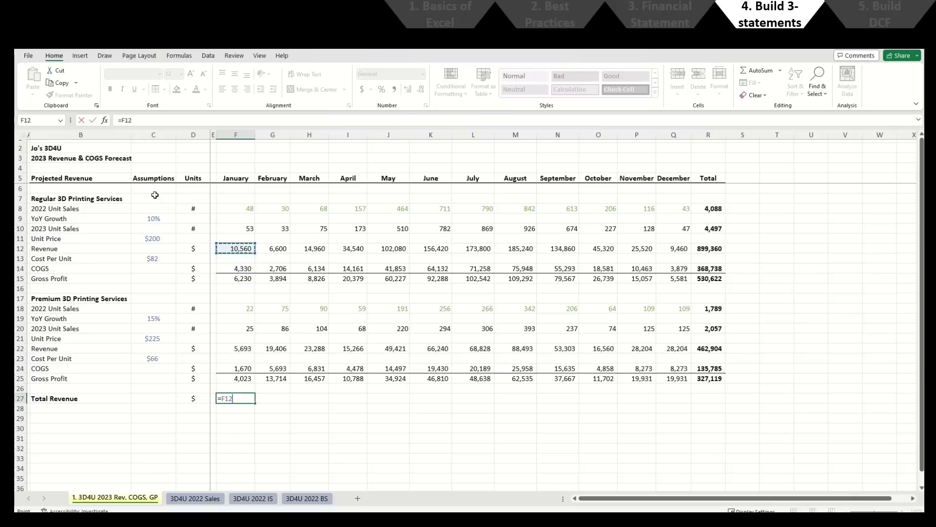
type("+")
key("Up")
key("Up")
key("Up")
key("Up")
key("Up")
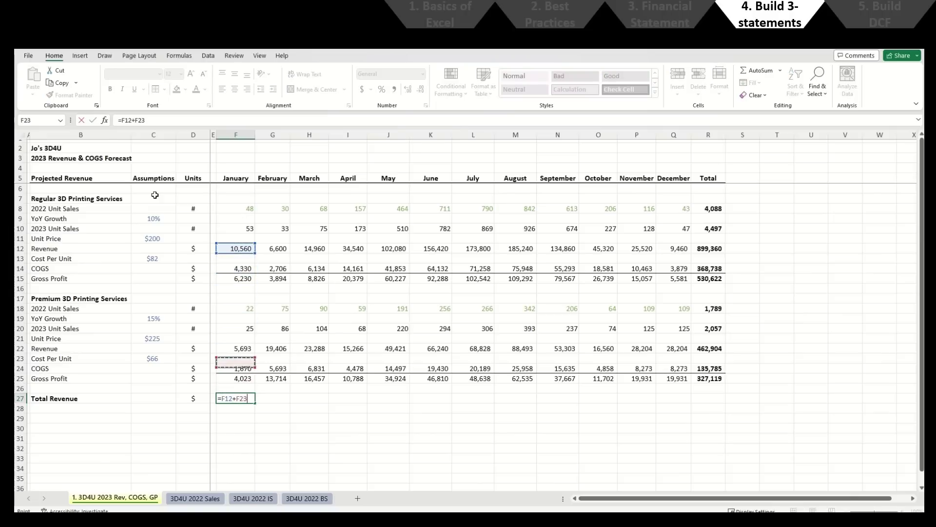
key("Return")
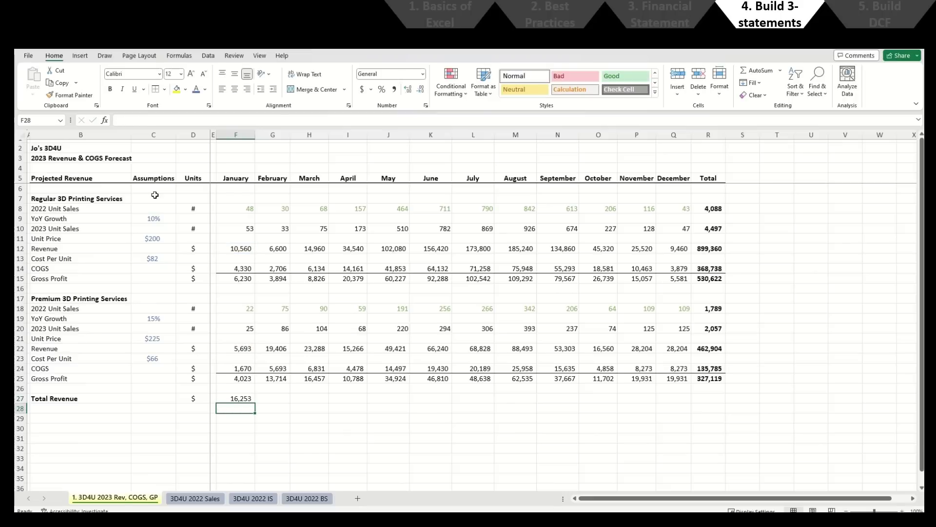
Step: Enter the labels "Total Cost of Goods Sold" in B28 and "Totall Gross Profit" in B29, both in bold
key("Left")
key("Left")
key("Left")
key("Left")
type("Total Cost of Good")
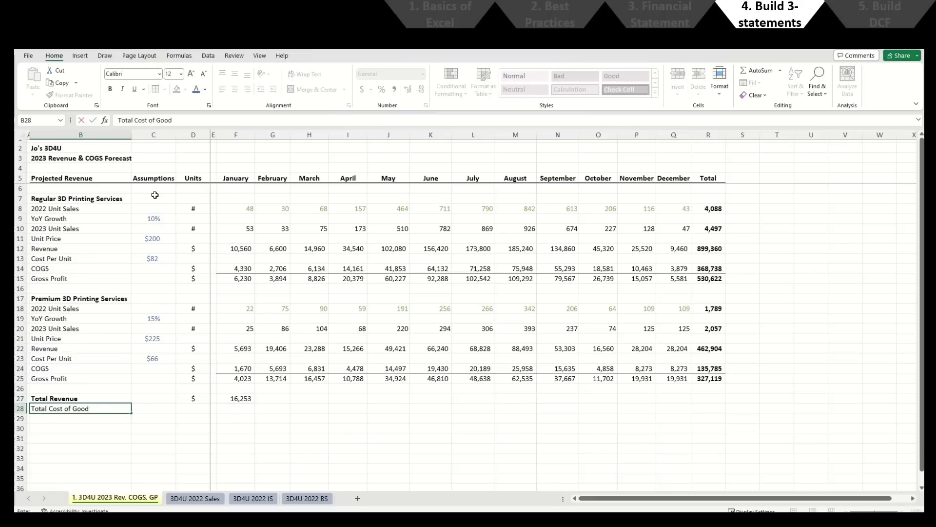
type("s Sold")
key("Return")
type("Totall Gross Profit")
key("Up")
key("shift+Down")
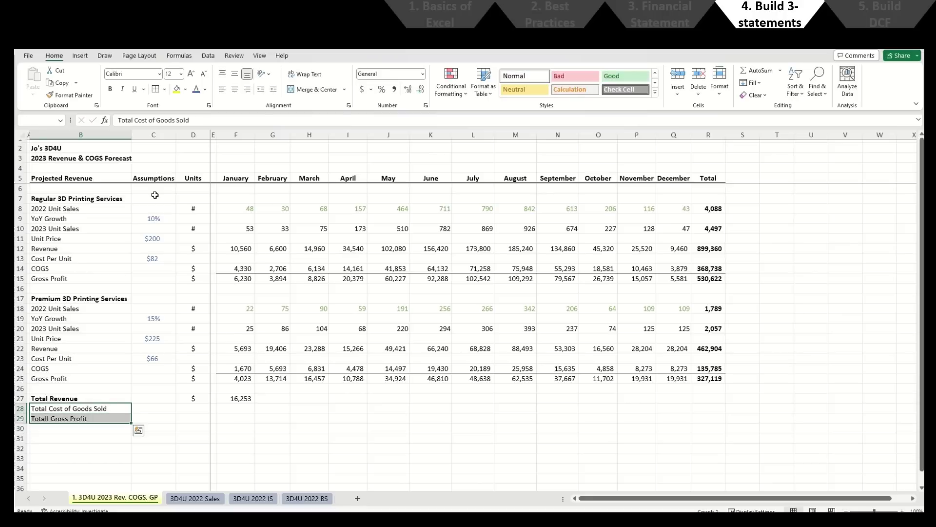
key("ctrl+b")
Step: Fill the $ unit from D27 down to D28 and D29
key("Right")
key("Right")
key("ctrl+d")
key("Down")
key("ctrl+d")
Step: Calculate January total cost of goods sold in F28 by adding regular and premium COGS, =F14+F24
key("Up")
key("Right")
key("Right")
type("=")
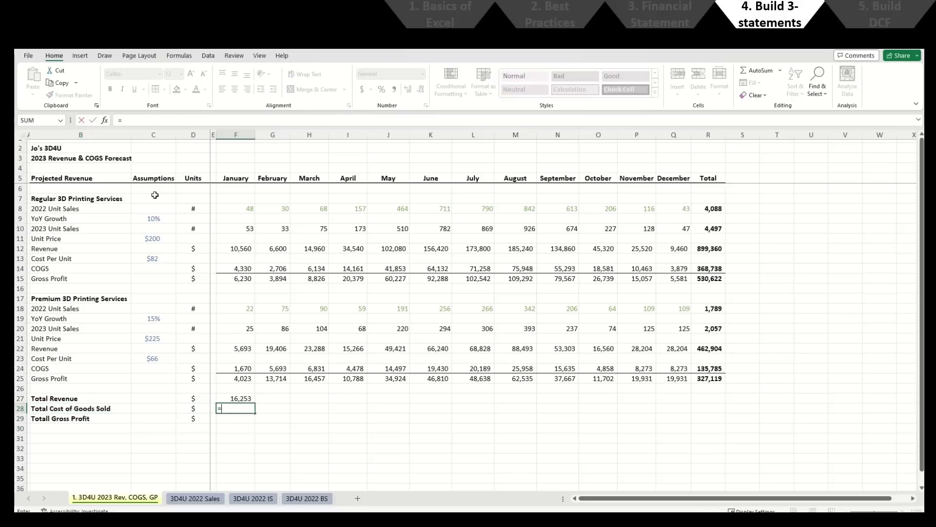
key("Up")
key("Up")
key("Up")
key("Up")
key("Up")
key("Up")
key("Up")
key("Up")
key("Up")
key("Up")
key("Up")
key("Up")
key("Up")
key("Up")
type("+")
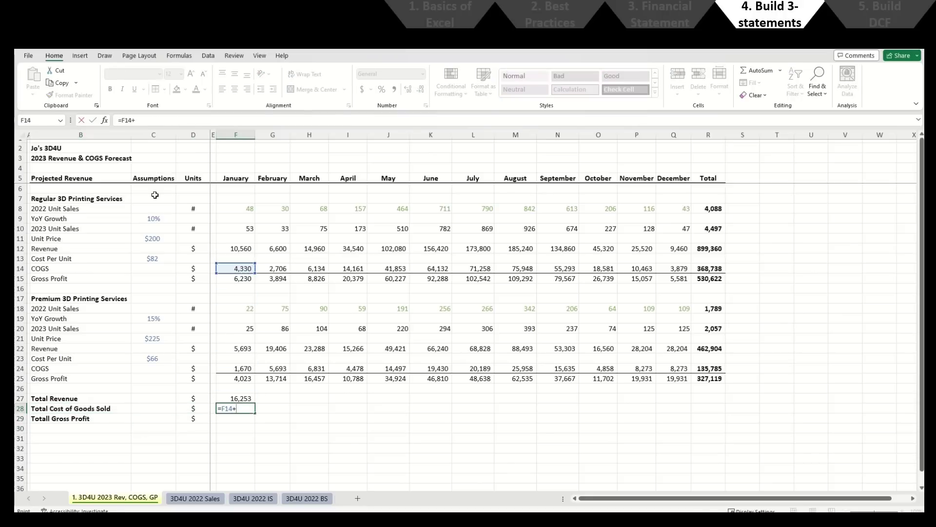
key("Up")
key("Up")
key("Up")
key("Up")
key("Return")
Step: Calculate January total gross profit in F29 by adding regular and premium gross profit, =F15+F25
type("=")
key("Up")
key("Up")
key("Up")
key("Up")
key("Up")
key("Up")
key("Up")
key("Up")
key("Up")
key("Up")
key("Up")
key("Up")
key("Up")
key("Up")
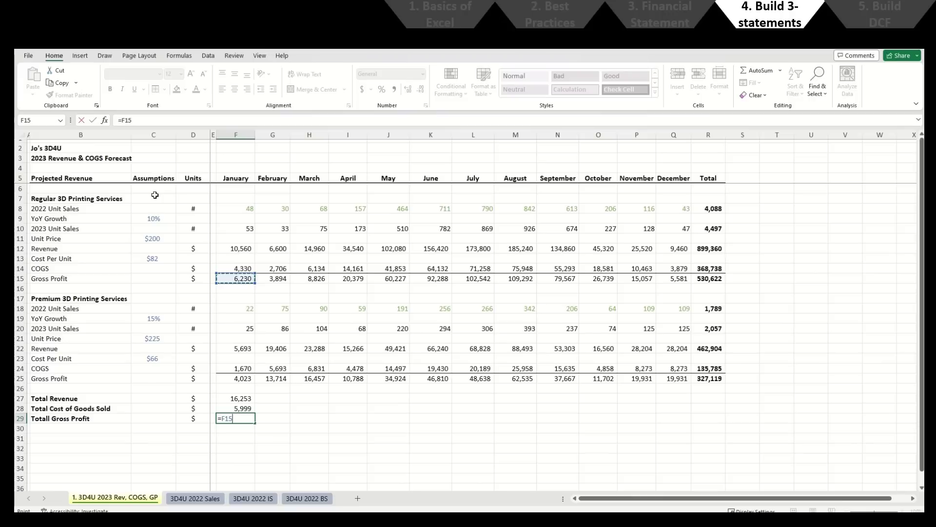
type("+")
key("Up")
key("Up")
key("Up")
key("Up")
key("Return")
Step: Copy the January total formulas in F27:F29 across February to December, G27:Q29
key("Up")
key("Up")
key("Up")
key("shift+Down")
key("shift+Down")
key("ctrl+c")
key("Right")
key("shift+Down")
key("shift+Down")
key("shift+Right")
key("shift+Right")
key("shift+Right")
key("shift+Right")
key("shift+Right")
key("shift+Right")
key("shift+Right")
key("shift+Right")
key("shift+Right")
key("shift+Right")
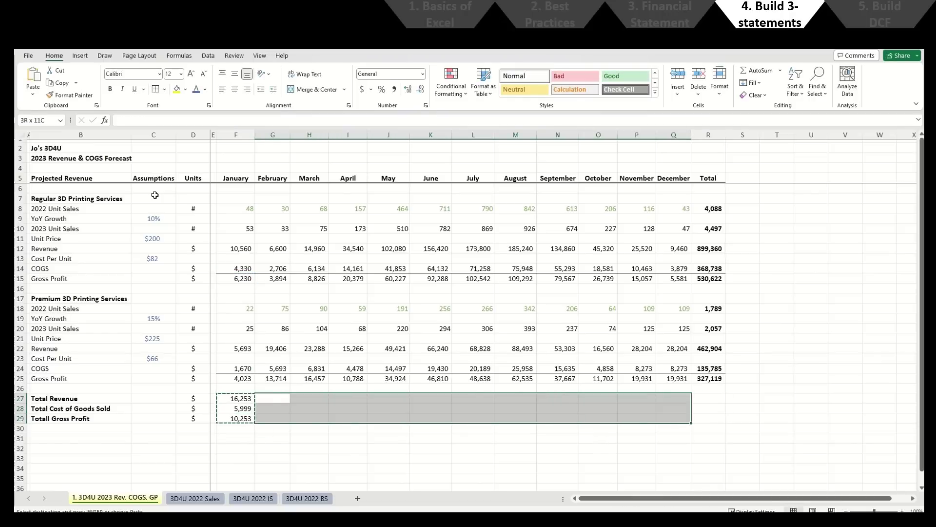
key("ctrl+v")
Step: Check the January total formulas and rewrite total gross profit in F29 as revenue less cost of goods sold, =F27-F28
key("Left")
key("F2")
key("Return")
key("F2")
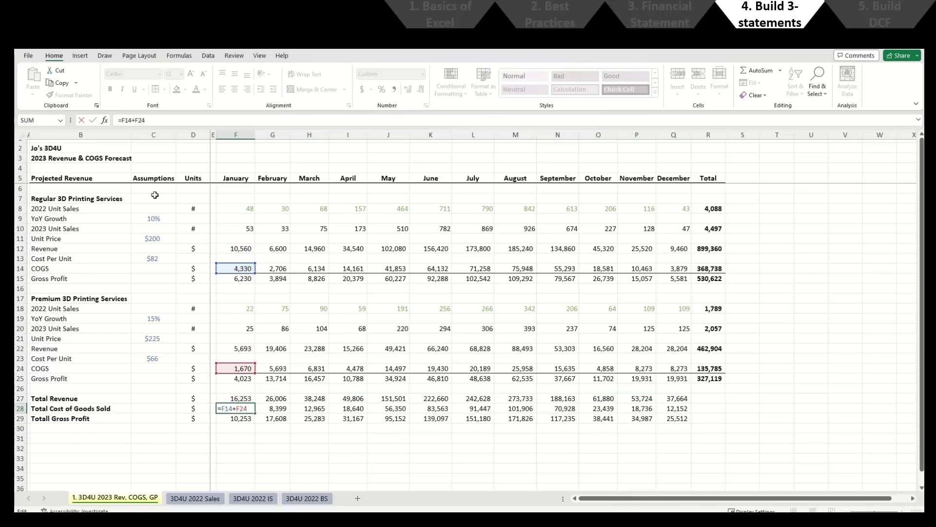
key("Return")
key("F2")
key("Escape")
type("=")
key("Up")
key("Up")
type("-")
key("Up")
key("Return")
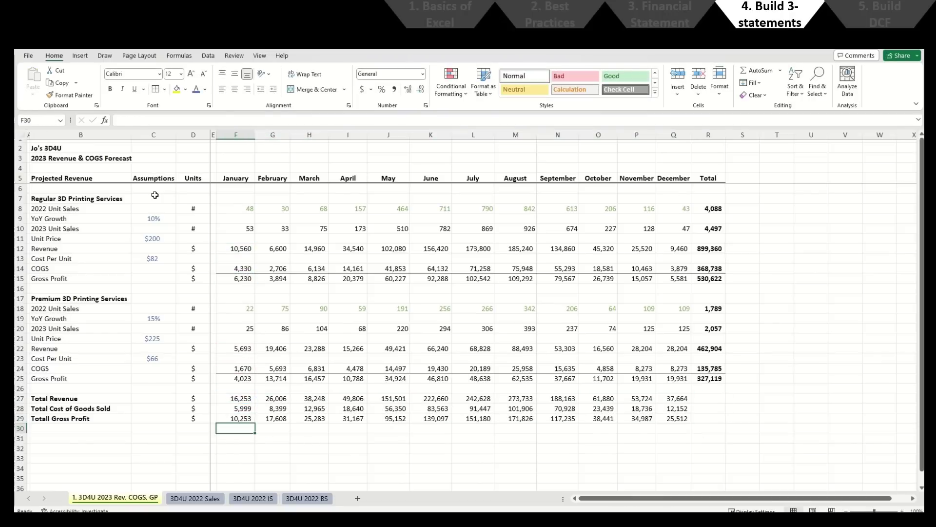
Step: Copy the new gross profit formula from F29 across G29:Q29
key("Up")
key("ctrl+c")
key("Right")
key("ctrl+shift+Right")
key("ctrl+v")
Step: Add a top border to the total gross profit row from January to December, F29:Q29
key("Left")
key("ctrl+shift+Right")
key("alt+h")
key("b")
key("p")
Step: Sum the monthly total revenue in R27 and fill the formula down to R28 and R29
key("Up")
key("Up")
key("Right")
key("ctrl+Right")
key("Right")
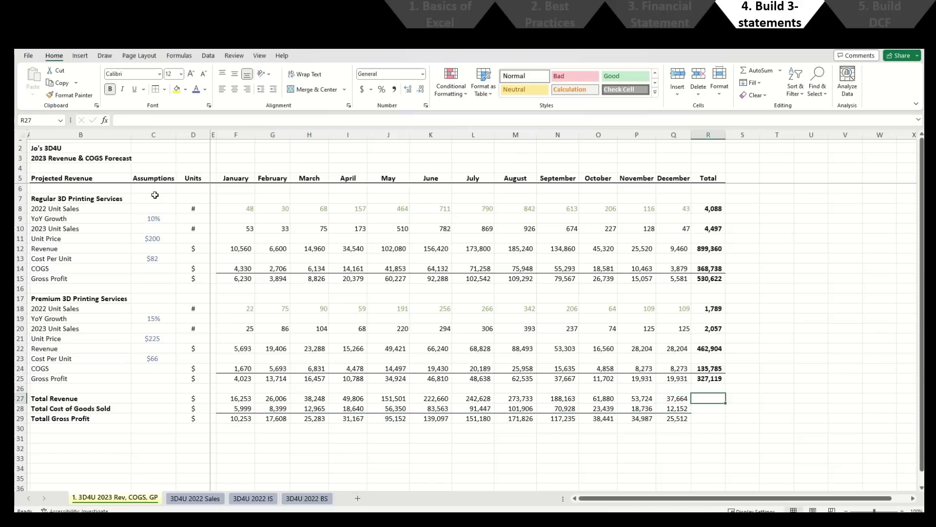
key("alt+equal")
key("Return")
key("ctrl+d")
key("Down")
key("ctrl+d")
key("alt")
key("Escape")
Step: Copy the December gross profit cell Q29 into the total column cell R29
key("Left")
key("ctrl+c")
key("Right")
key("Return")
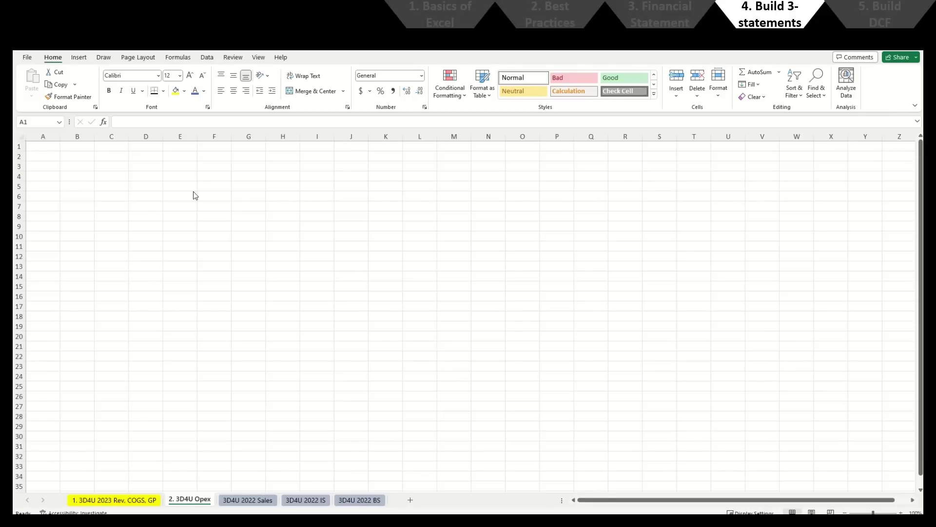
Step: Shrink column A and row 1 to thin margins on the "2. 3D4U Opex" sheet
left_click(52, 148)
left_click_drag(60, 137, 20, 144)
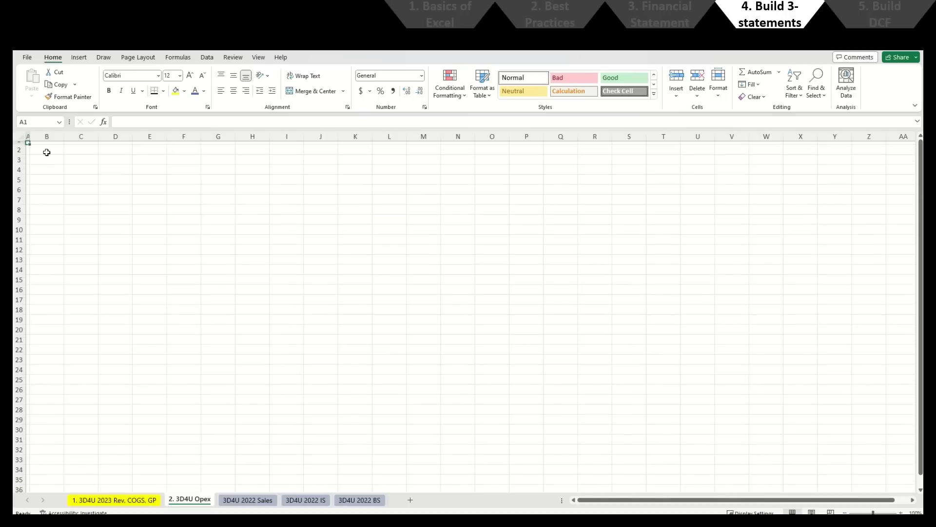
Step: Enter the example notes "Ice cream shop", "3 scoopers" and "2 ice cream makers" in H5:H7
left_click(259, 182)
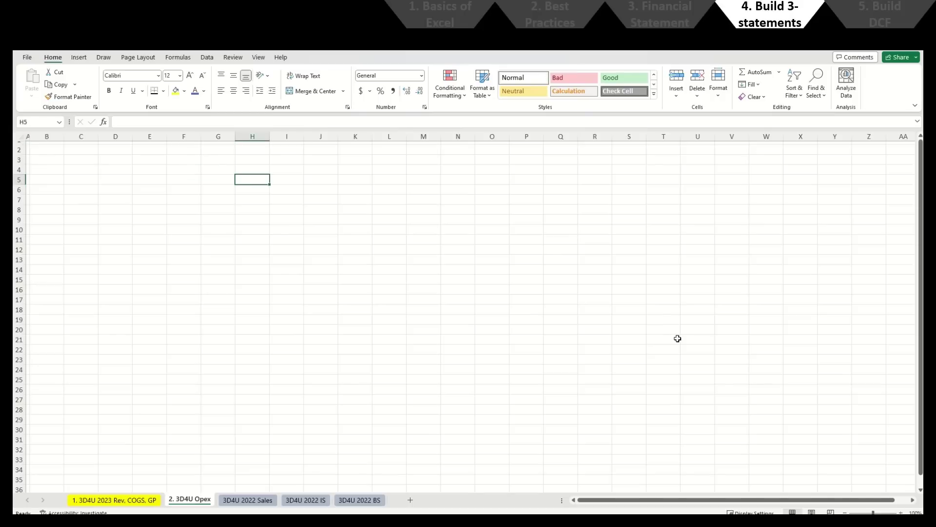
type("Ice cream shop")
key("Return")
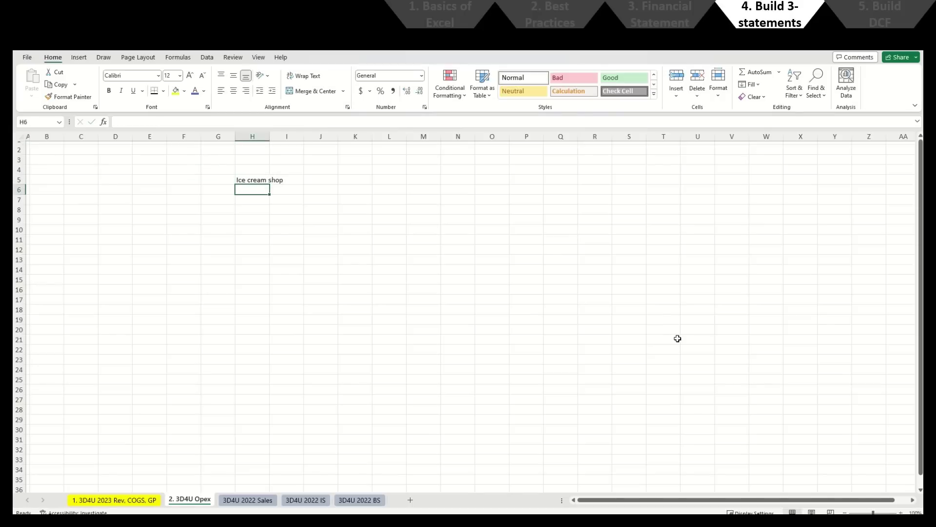
type("3")
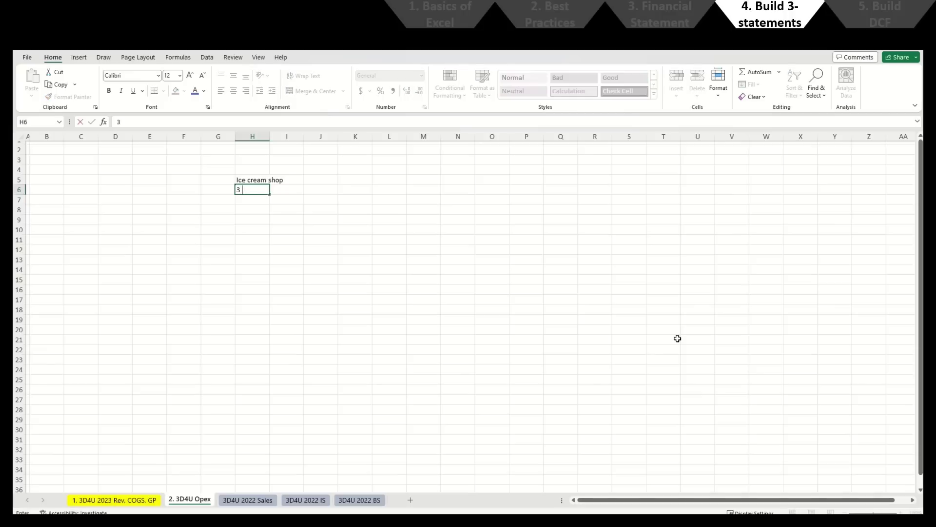
type(" scoopers")
key("Return")
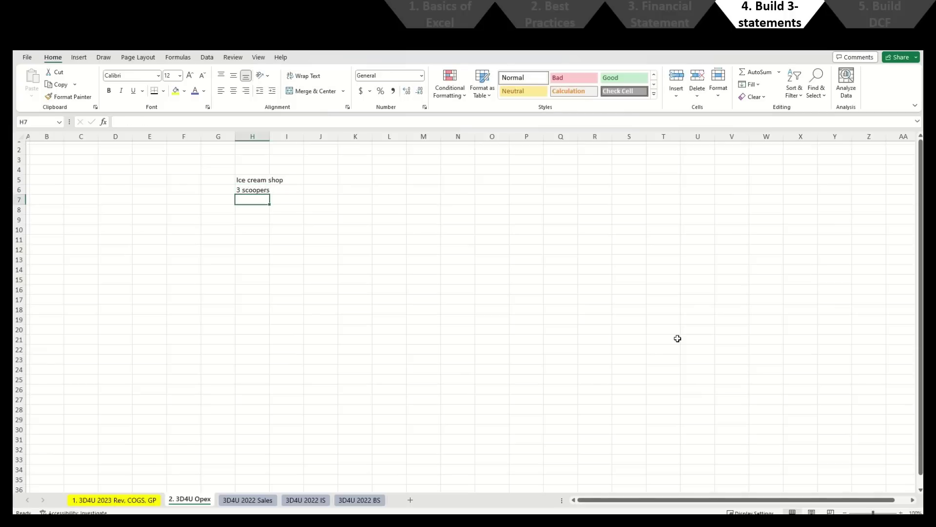
type("2 ice cream makers")
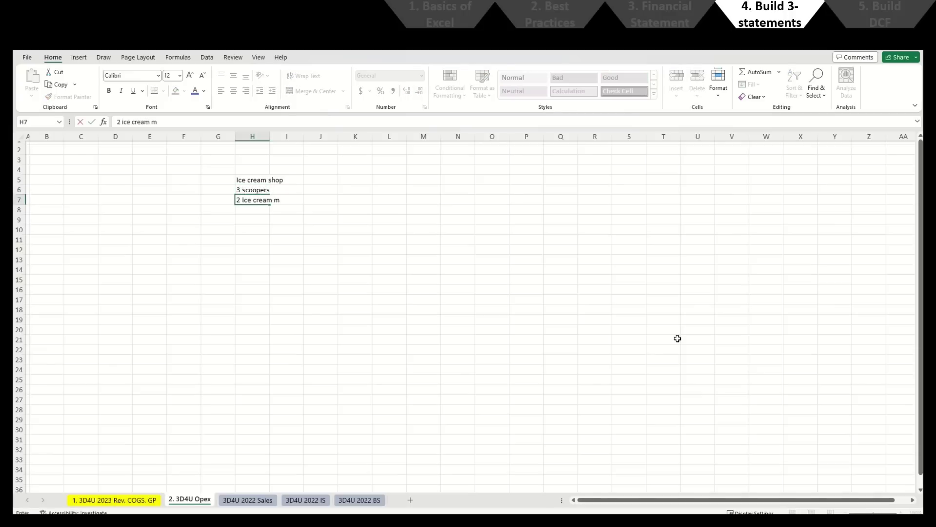
key("Return")
Step: Add "capacity @ 50%" in H8 and "sales = x" in H9 to the ice cream shop notes
type("capacity")
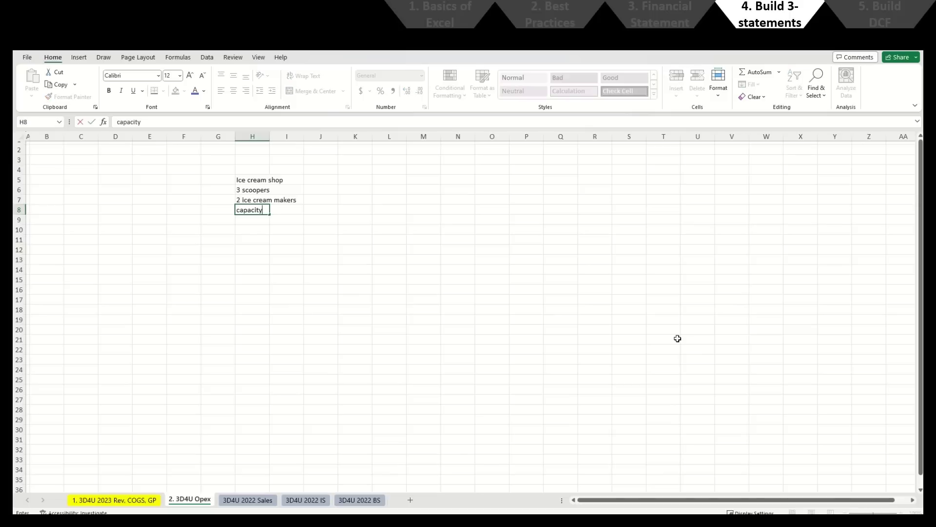
type(" @ 50%")
key("Return")
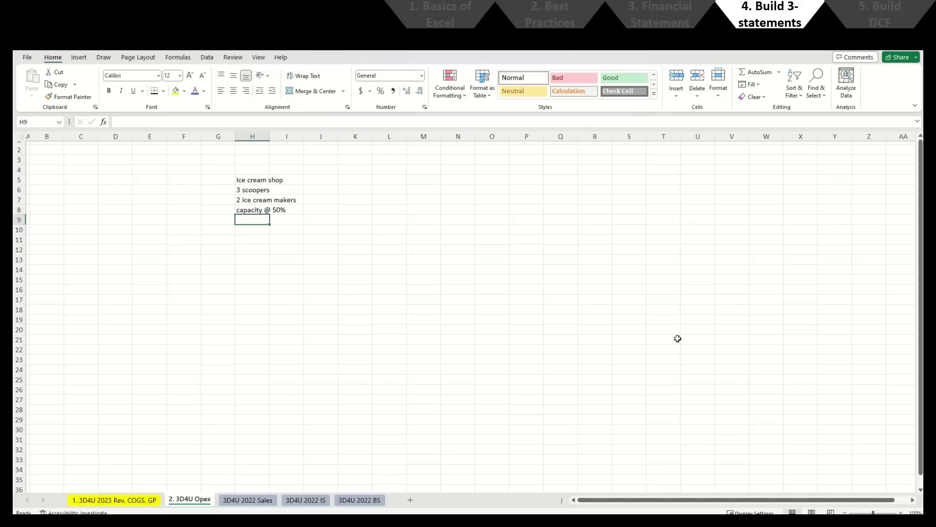
type("sales =")
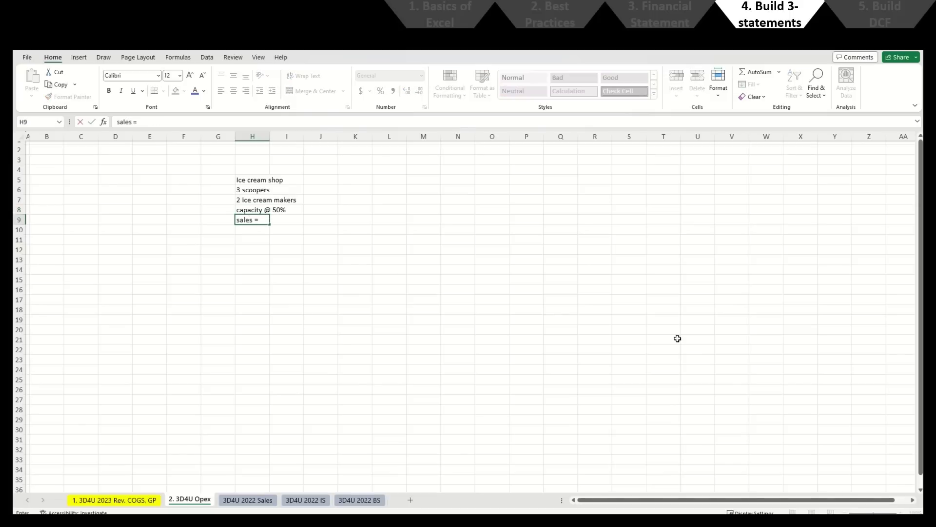
type(" x")
Step: Enter "sales = 2x (double)" in K9 for the comparison scenario
key("Right")
key("Right")
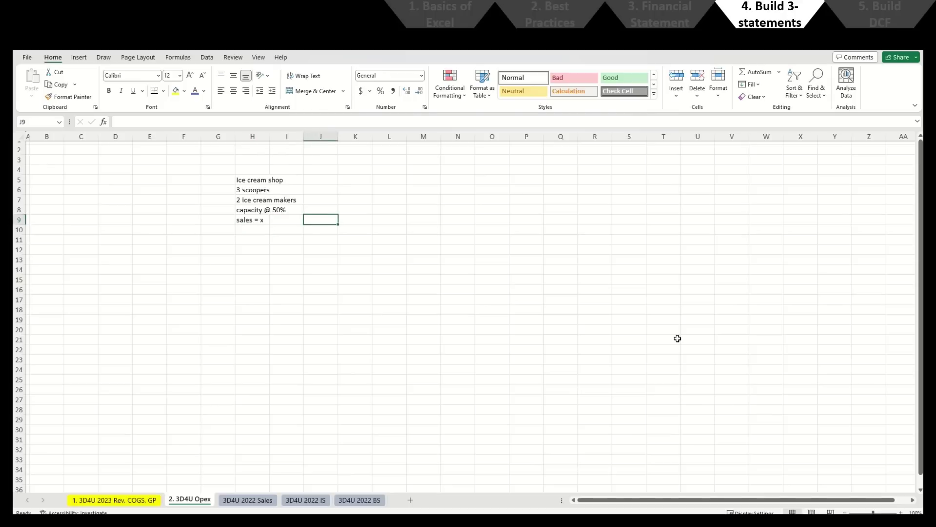
key("Right")
type("sales = 2")
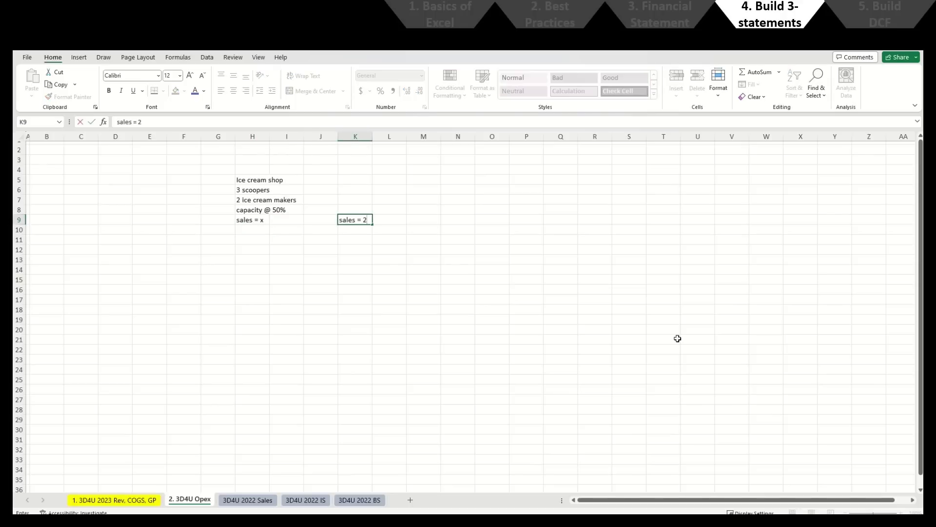
type("x (double)")
key("Return")
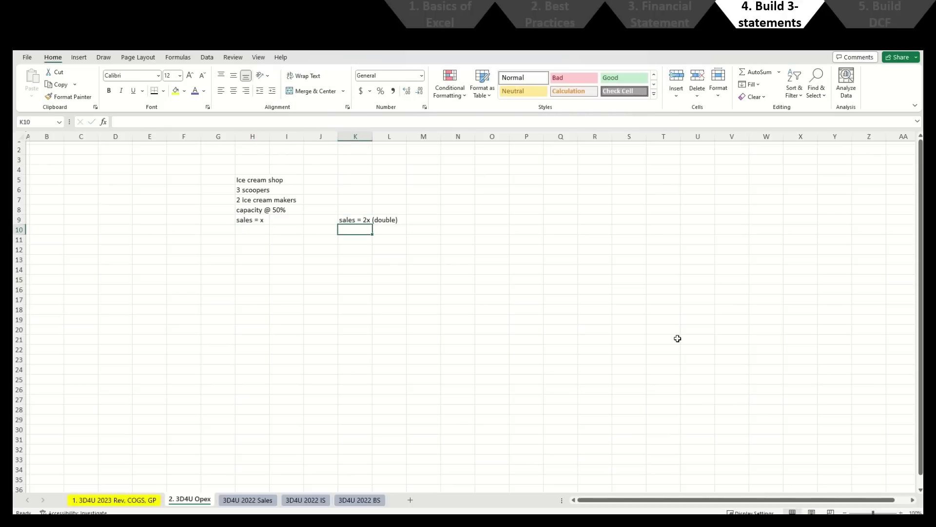
Step: Enter "3 scoopers" in K6 for the comparison scenario
key("Up")
key("Up")
key("Up")
key("Up")
type("3")
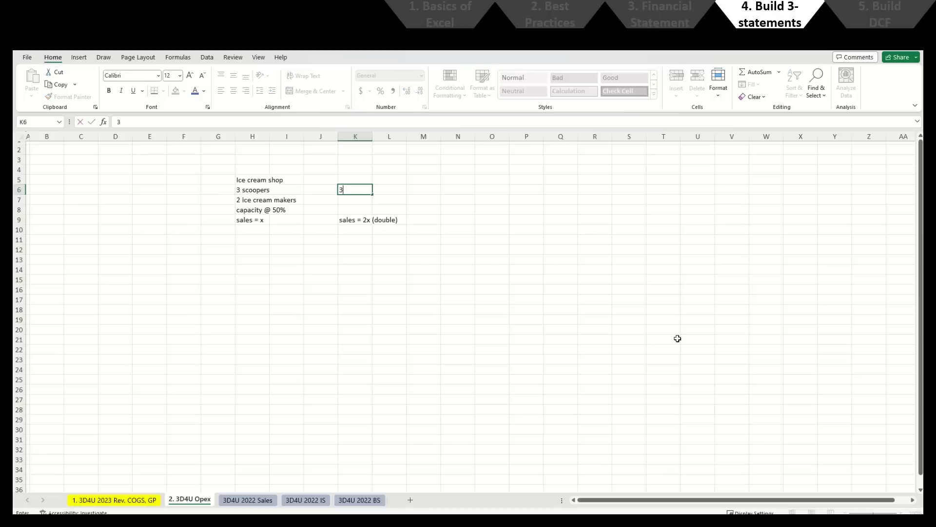
type(" scoopers")
key("Return")
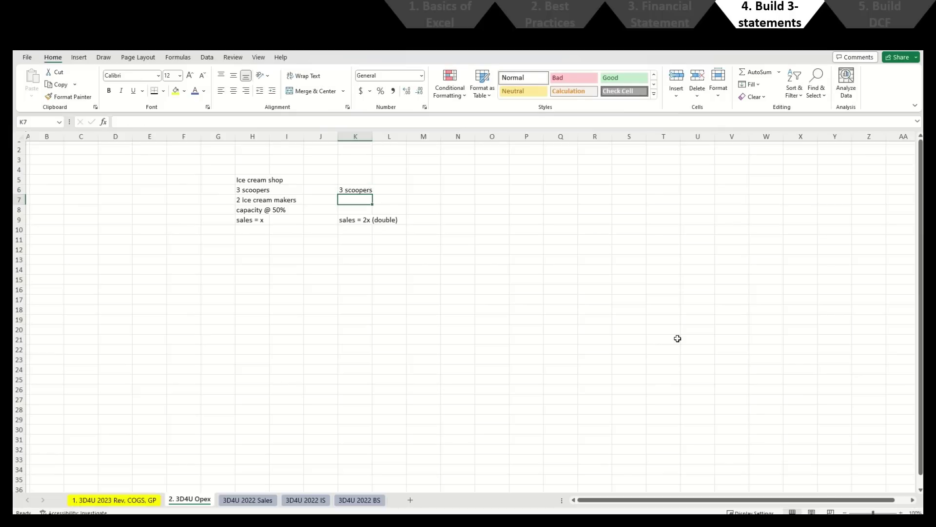
Step: Enter "capacity @ 100%" in K8 and "2 ice cream makers" in K7
key("Down")
type("capacity @ 10")
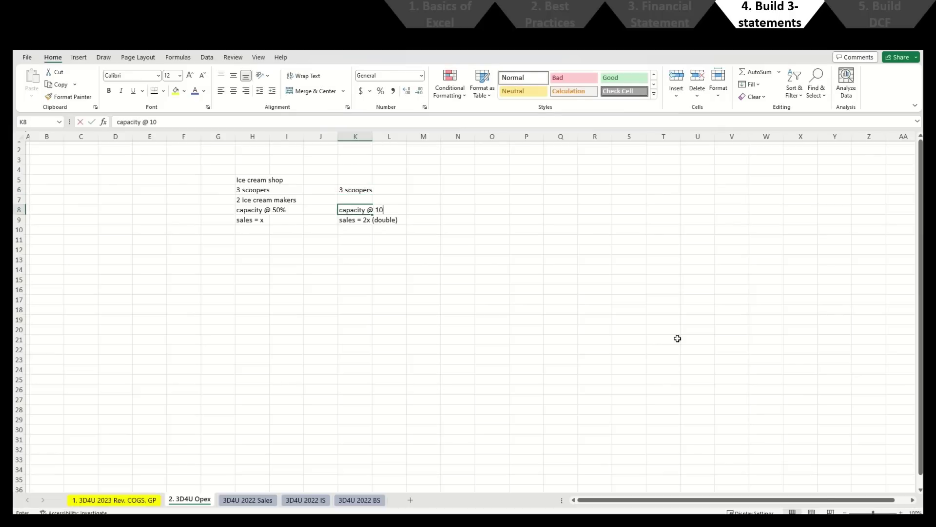
type("0%")
key("Return")
key("Up")
key("Up")
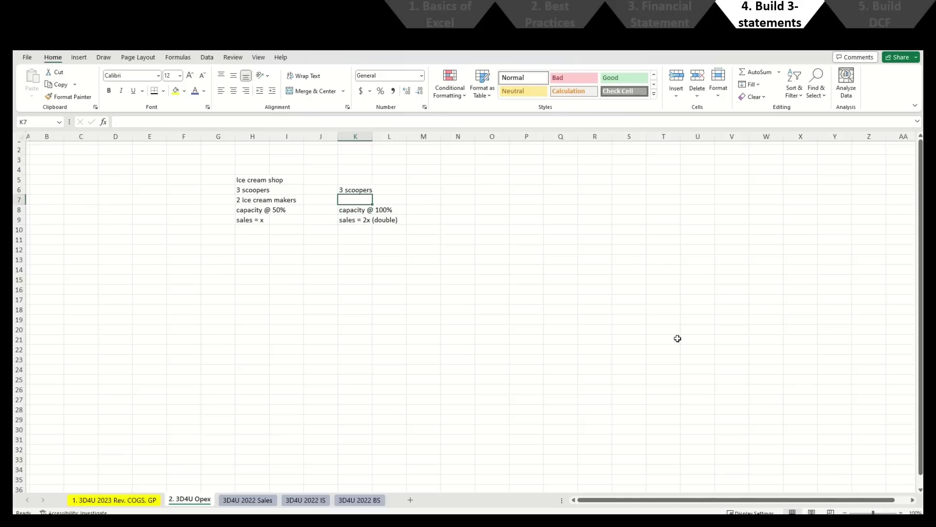
type("2 ice cream makers")
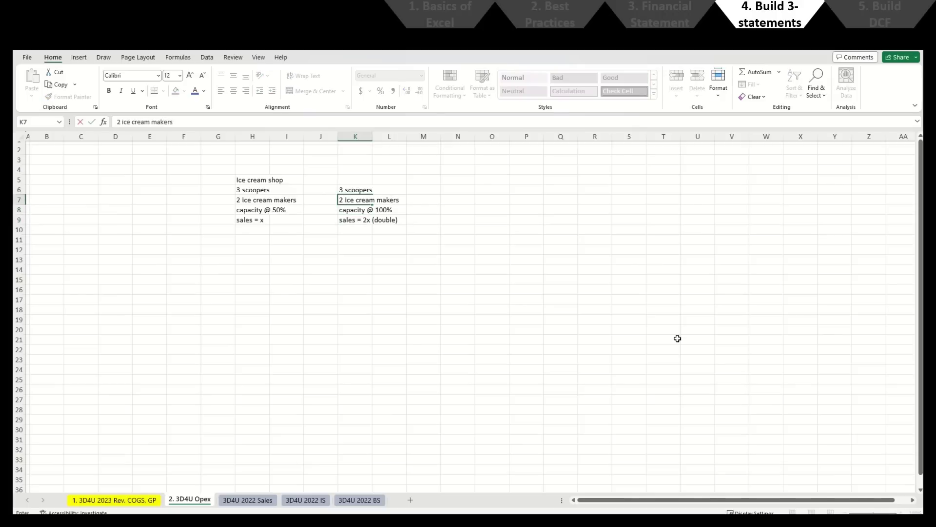
key("Return")
key("Up")
key("Up")
key("Down")
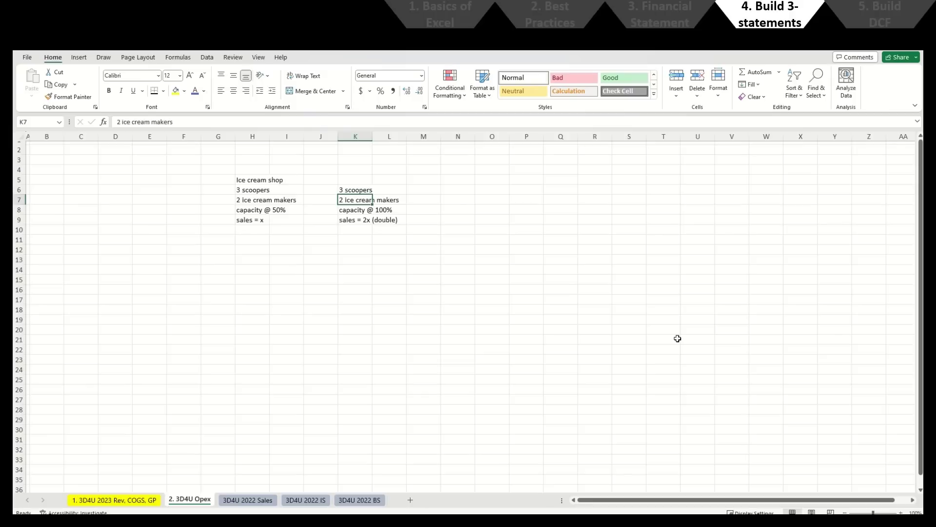
Step: Enter the note "electricity goes up" in K10 below the doubled sales line
key("Down")
key("Down")
key("Down")
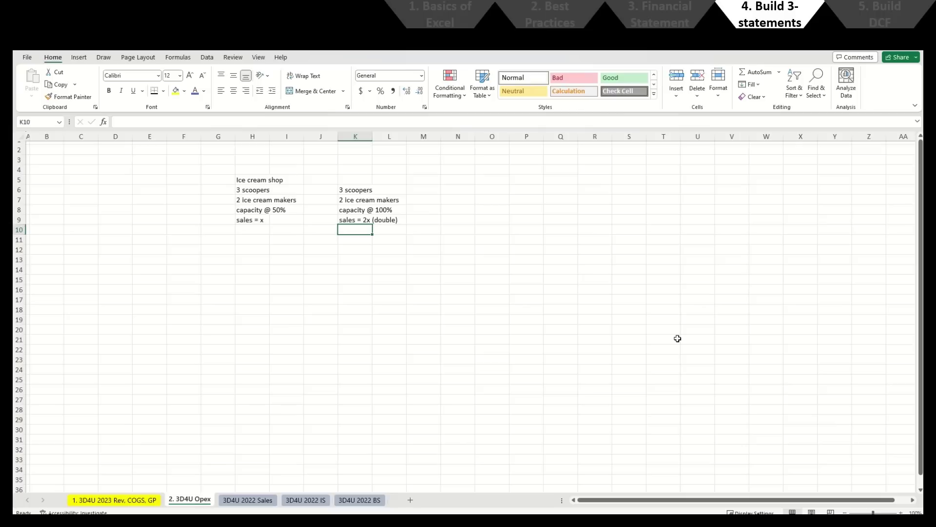
type("electricity goes")
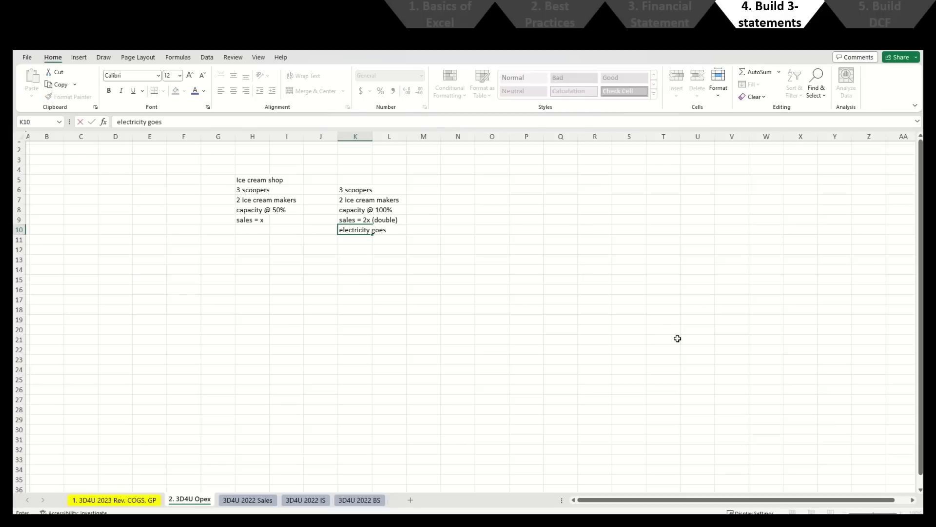
type(" up")
key("Return")
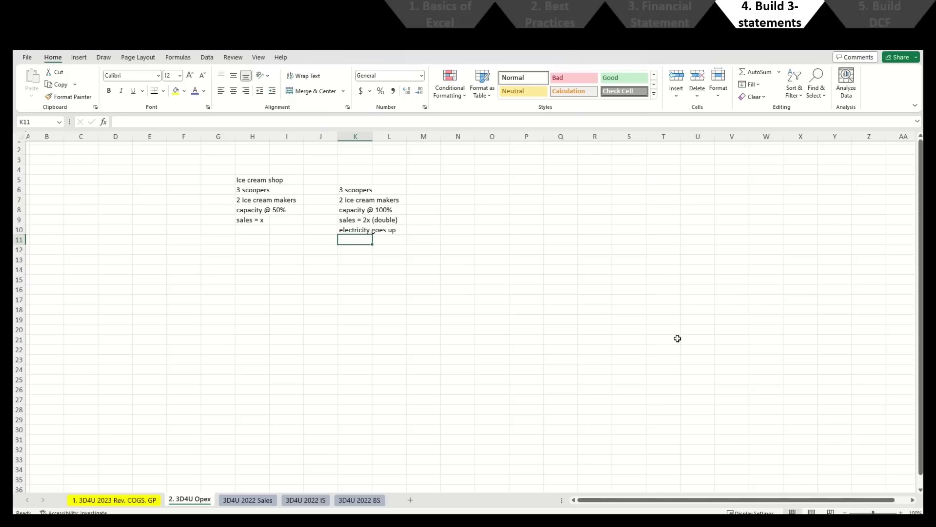
Step: Enter the heading "variable cost:" in K12 and "ice cream sold" in K13 with a quantity of 10 in M13
key("Down")
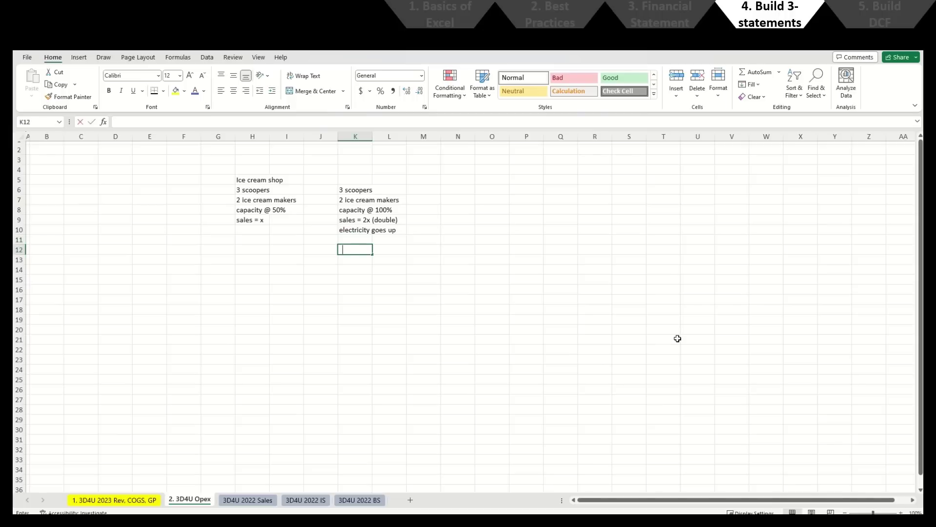
type("variable cost:")
key("Return")
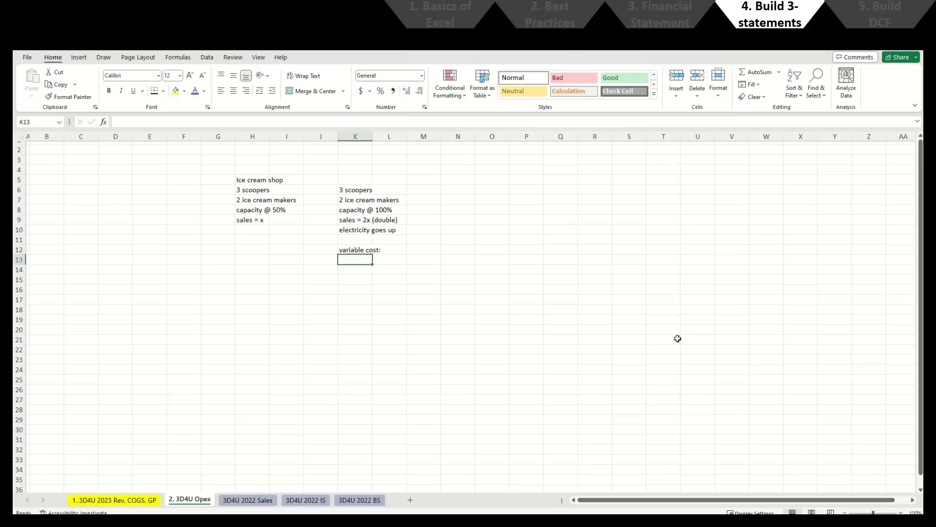
type("ice crea")
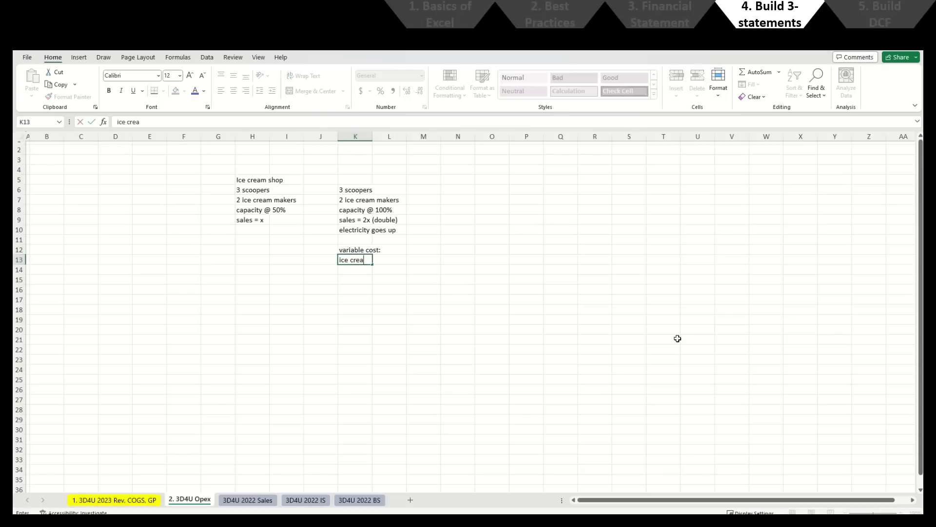
type("m sold")
key("Tab")
key("Tab")
type("10")
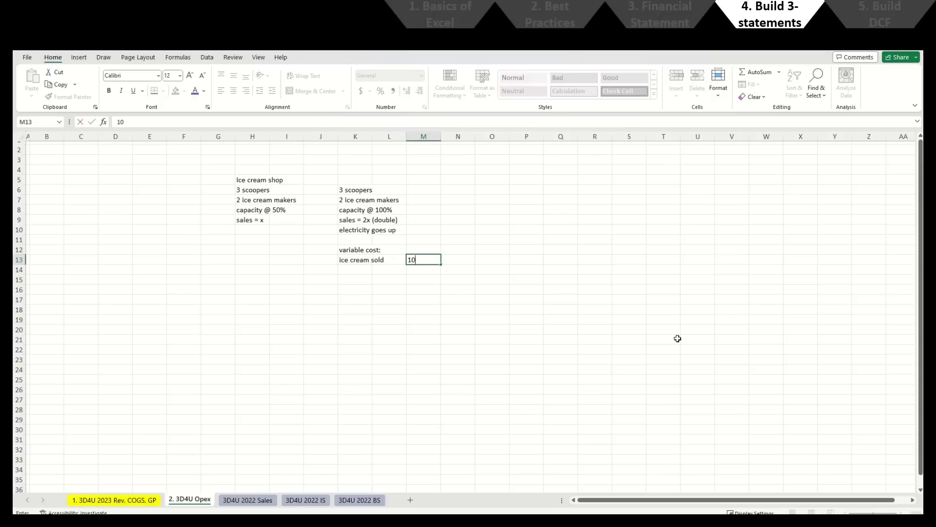
key("Return")
Step: Enter "ice cream cones" in K14 with a quantity of 10 in M14
type("ice cream c")
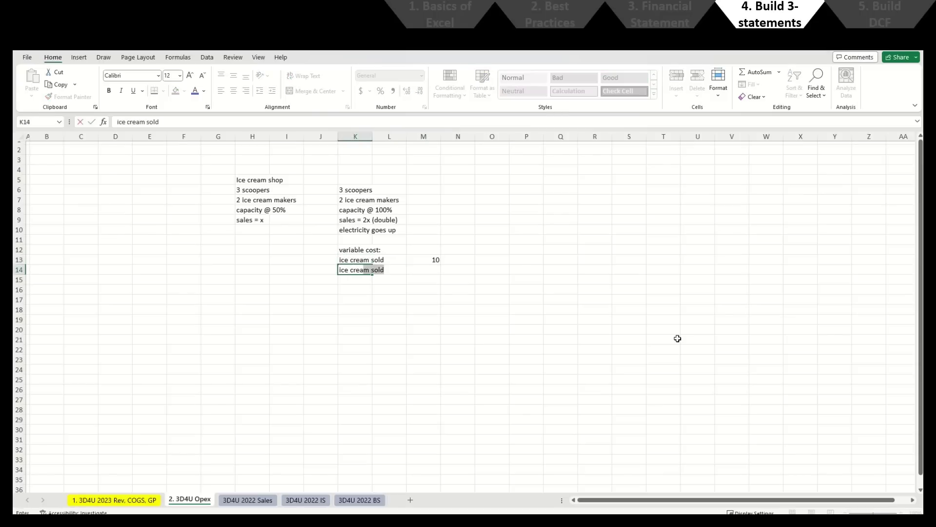
type("ones")
key("Tab")
key("Tab")
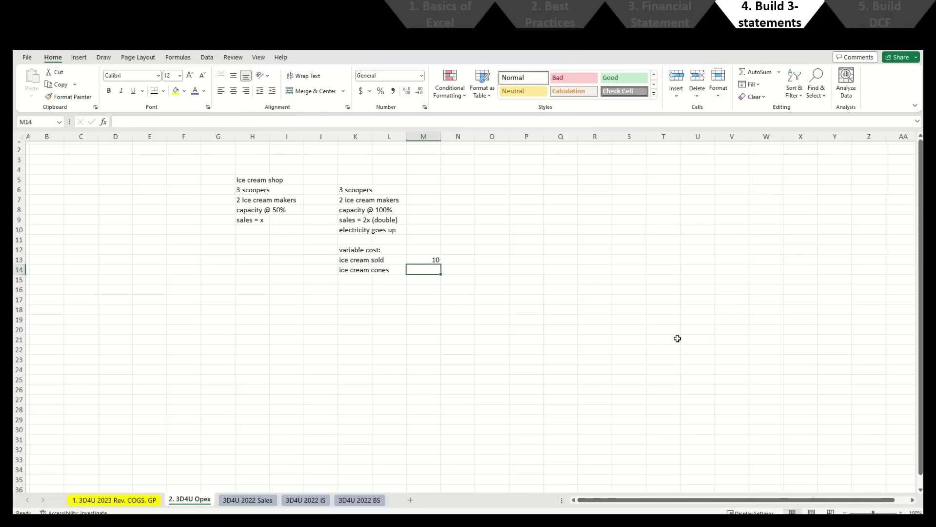
type("10")
key("Return")
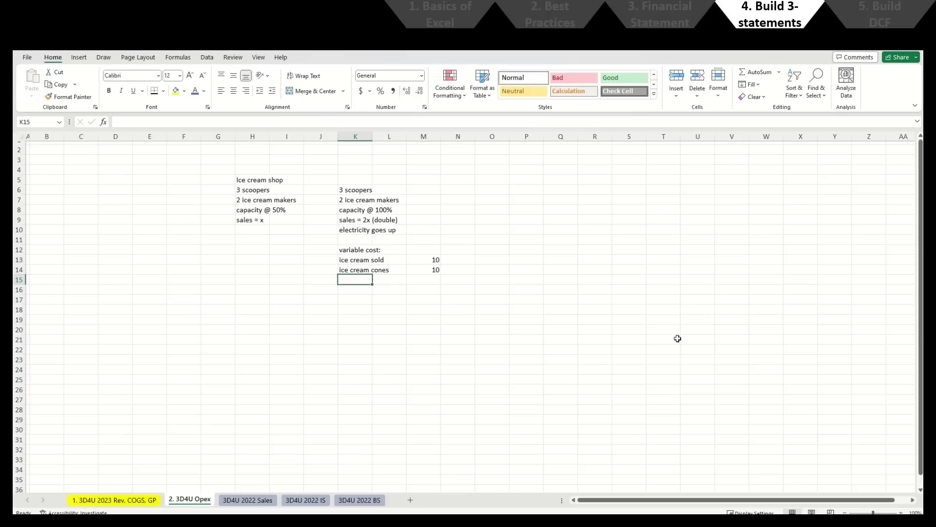
left_click(255, 179)
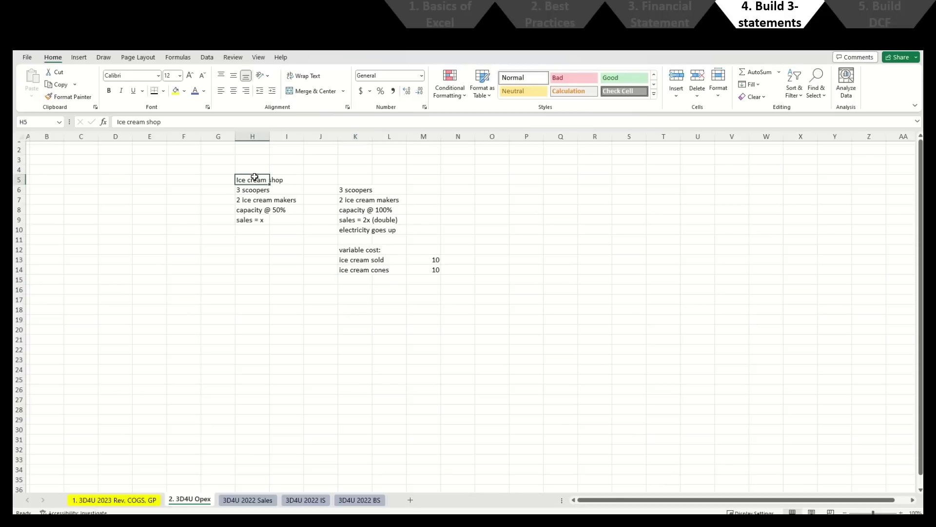
Step: Clear the ice cream shop cost notes from H5:M16 on the Opex sheet
left_click(419, 288, "shift")
key("Delete")
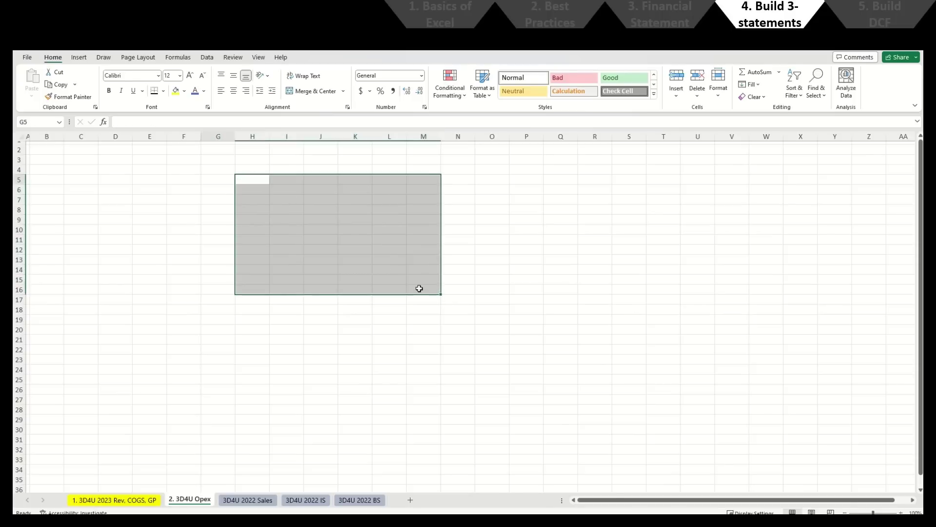
key("Down")
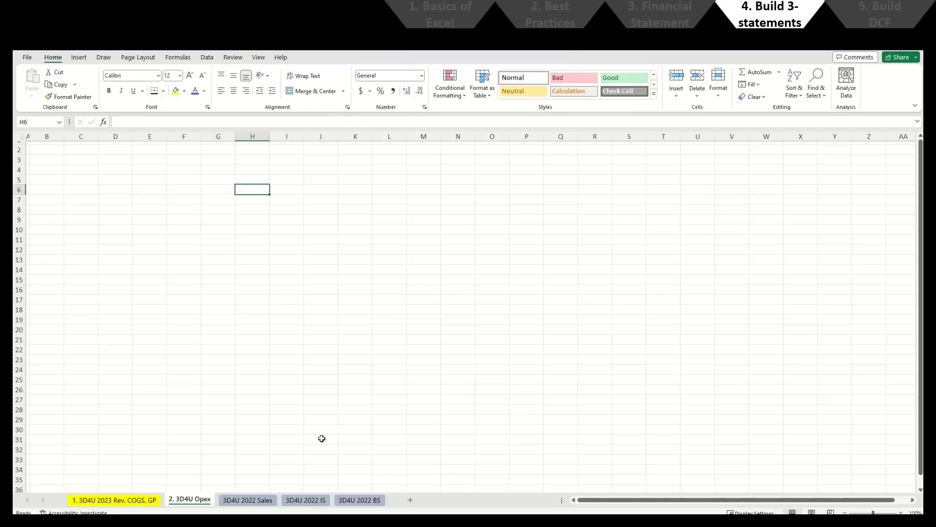
Step: Examine the operating expense lines and gross profit on the 3D4U 2022 IS sheet
left_click(306, 500)
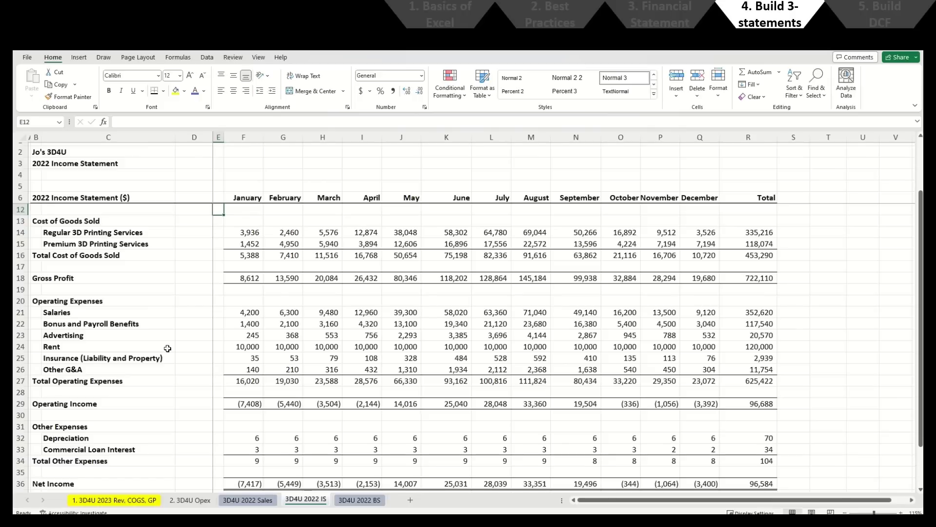
left_click(153, 339)
key("Right")
key("Right")
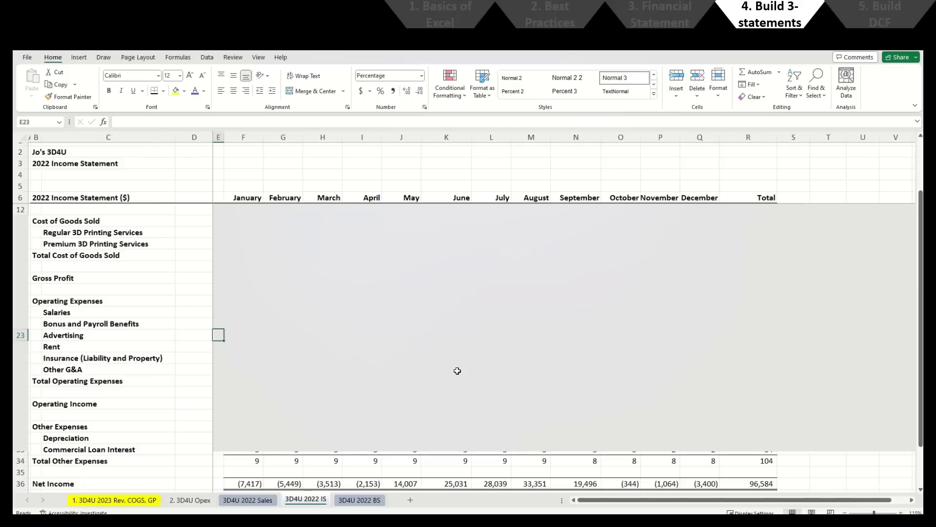
key("Up")
key("Up")
key("Up")
key("Up")
key("Up")
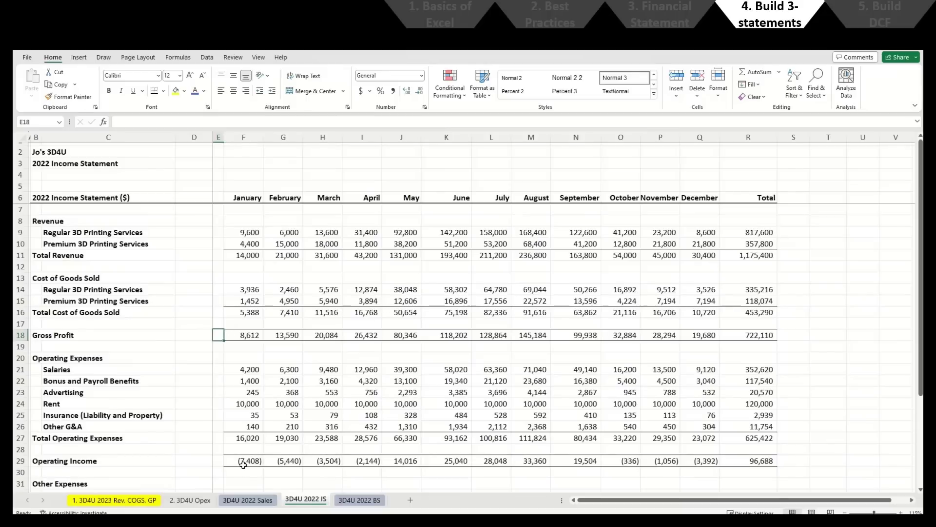
Step: Enter the bold title "Jo's 3D4U" in B2 of the 2. 3D4U Opex sheet
left_click(190, 500)
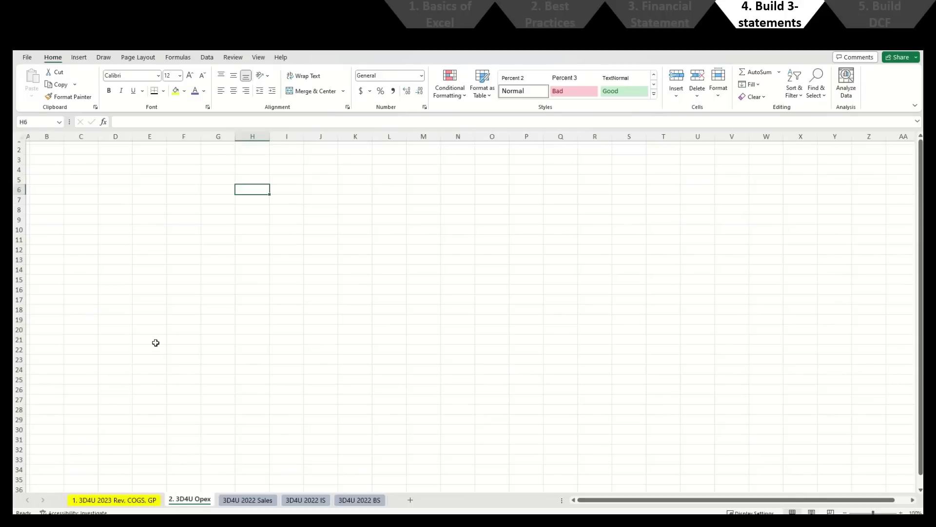
left_click(55, 148)
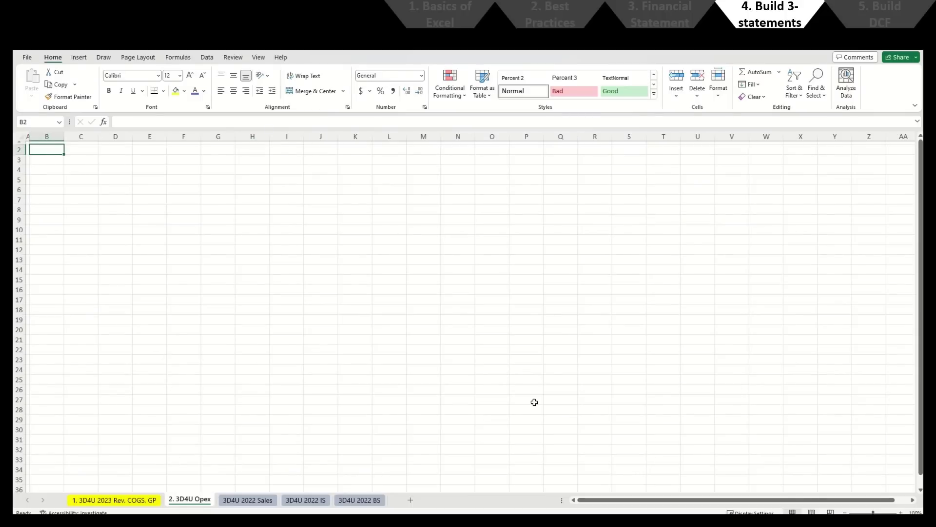
key("Left")
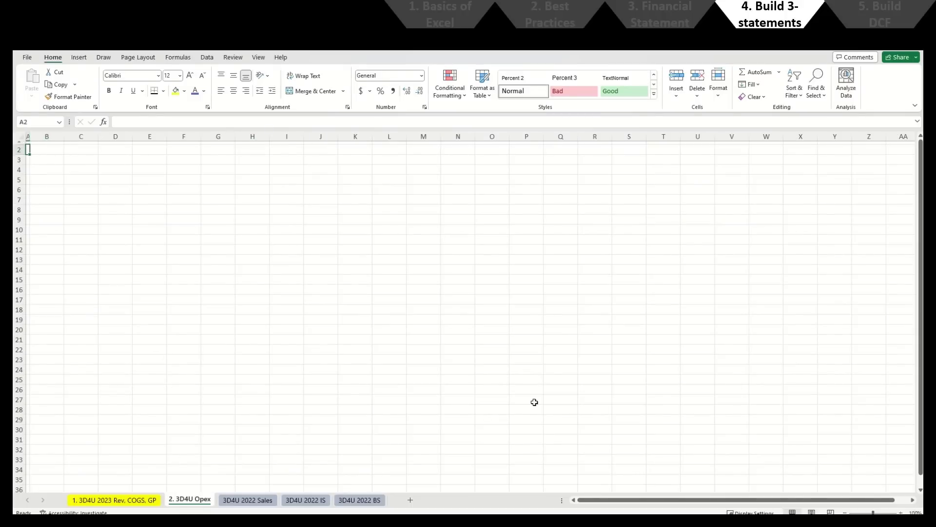
key("ctrl+space")
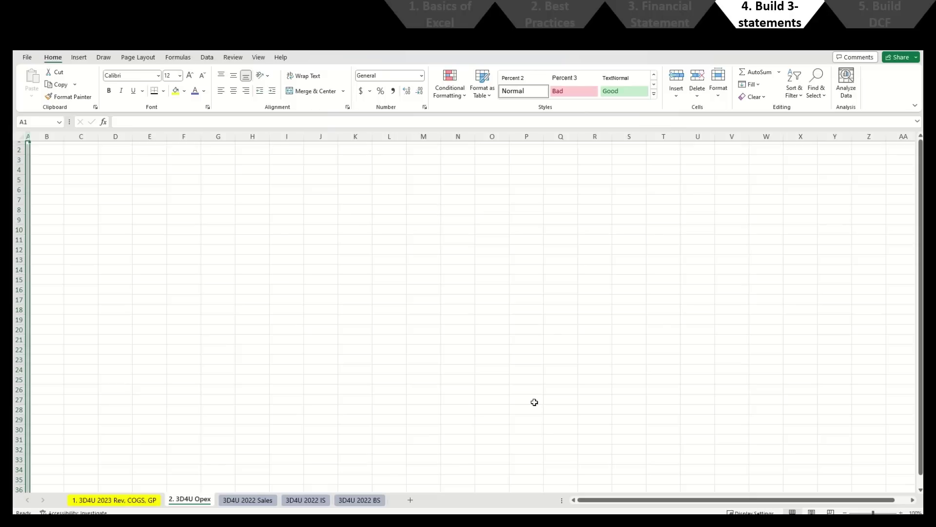
key("Up")
key("shift+space")
key("Down")
key("Right")
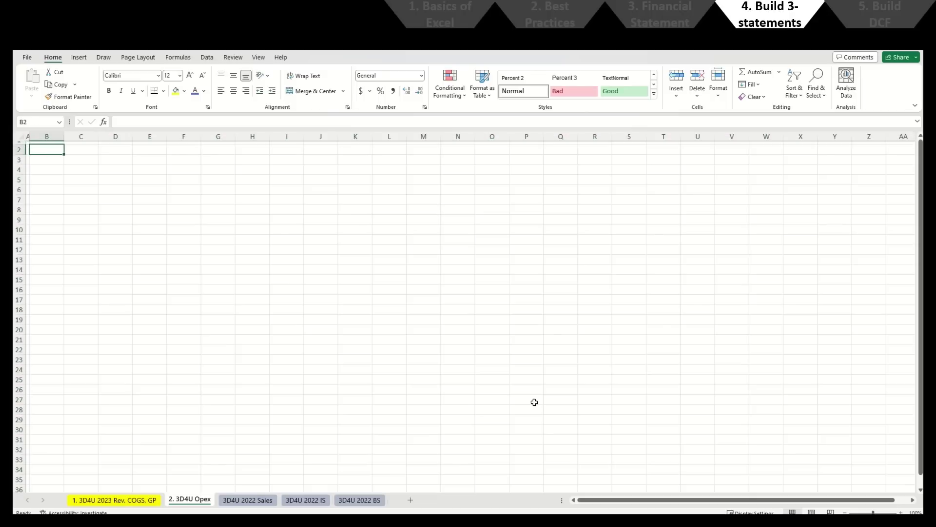
type("Jo's 3D4U")
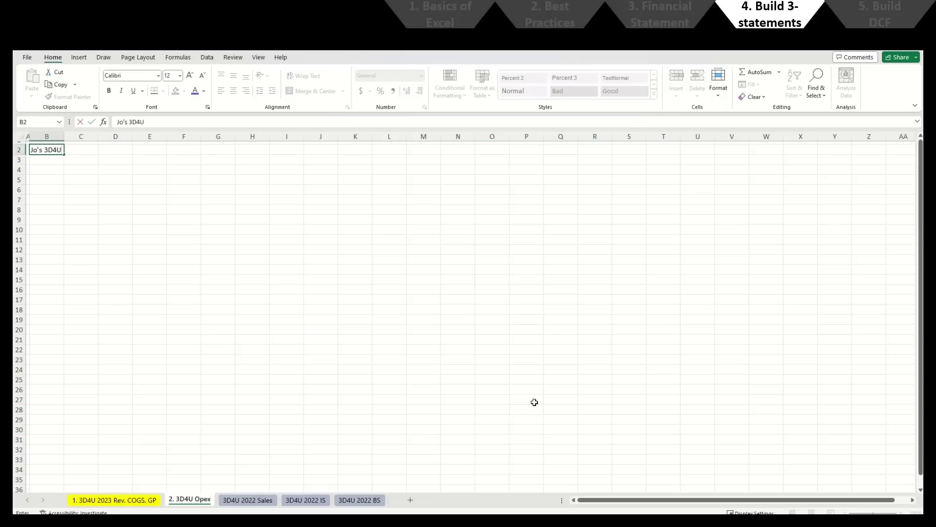
key("Return")
key("Up")
key("ctrl+b")
key("Down")
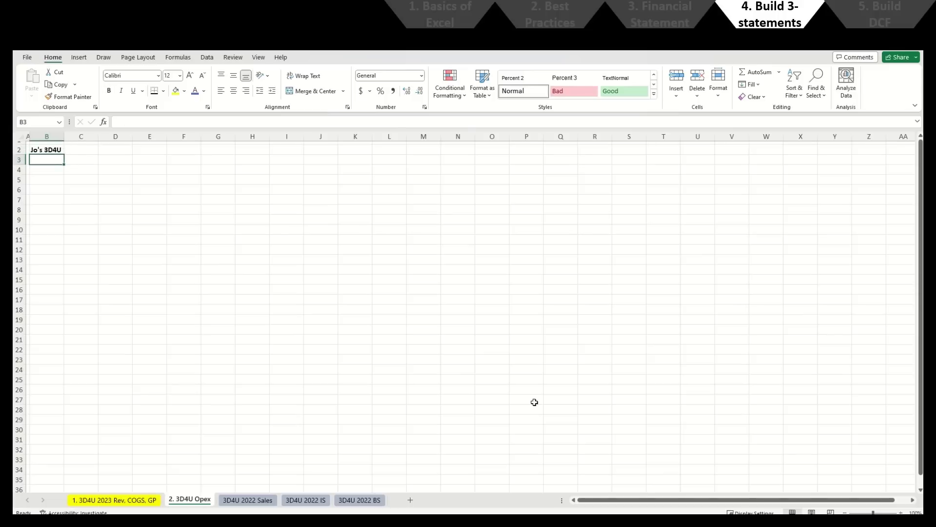
Step: Enter the bold subtitle "2023 Operating Expense Forecast" in B3
type("2023")
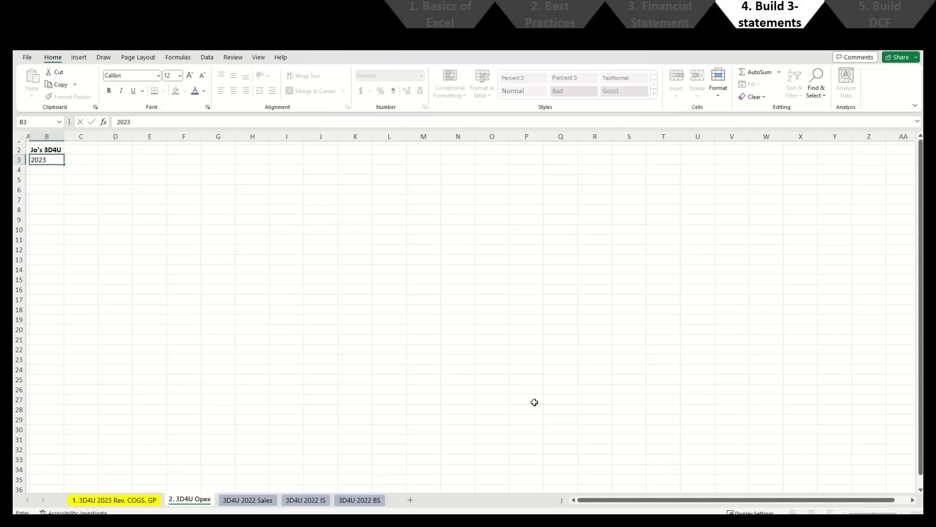
type(" Operating Expense Fo")
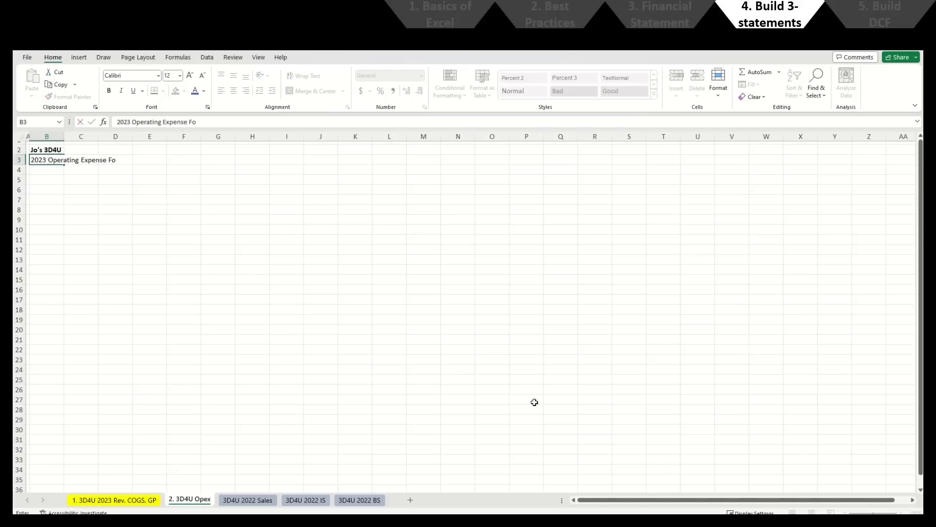
type("recast")
key("Return")
key("Up")
key("ctrl+b")
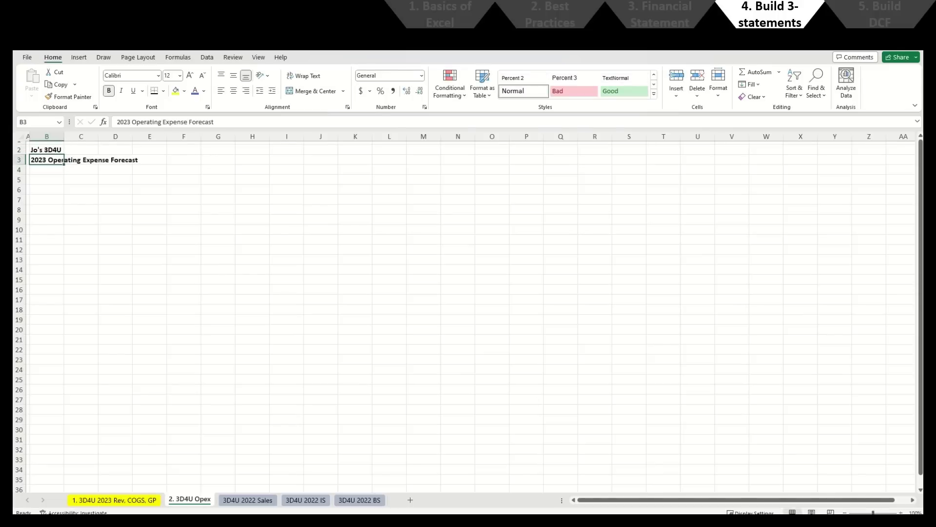
key("alt+Tab")
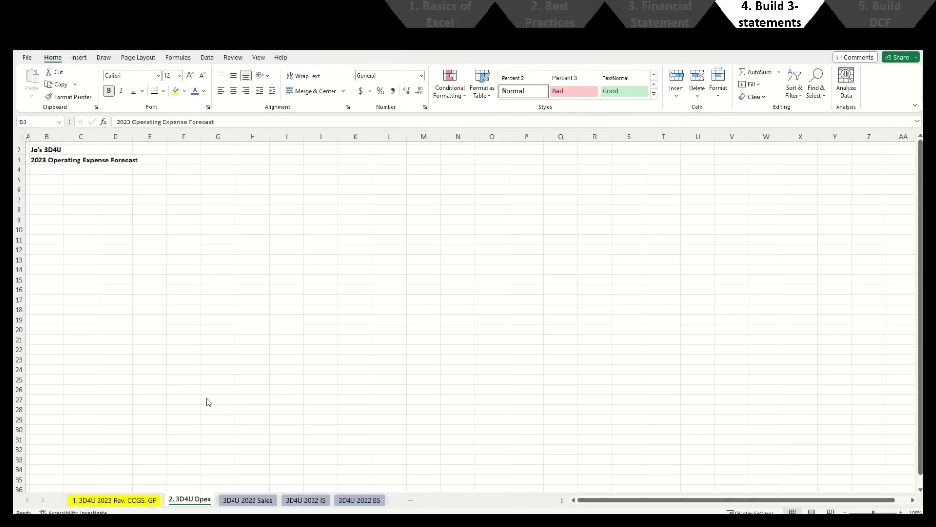
Step: Enter the headings "Projected Operating Expenses" in B5, "Assumptions" in C5 and "Units" in D5
left_click(45, 179)
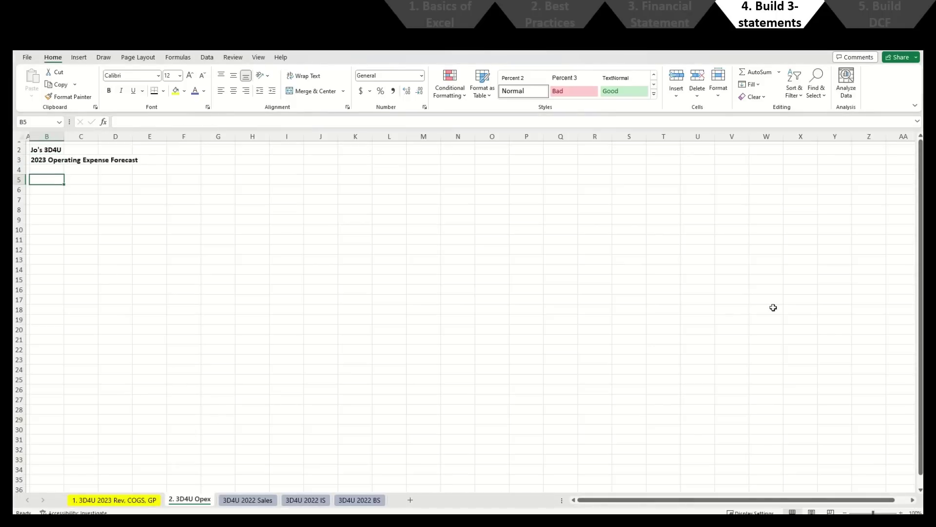
type("Projected Operating")
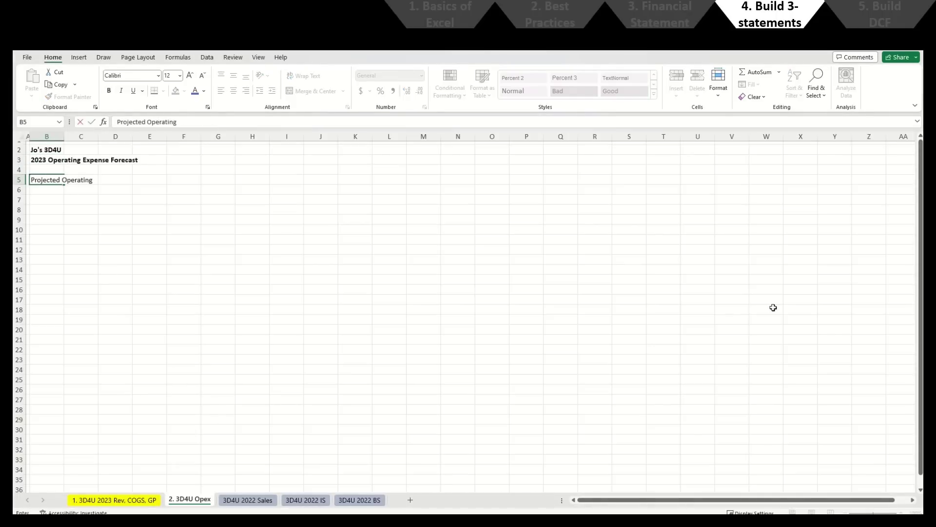
type(" Expenses")
key("Tab")
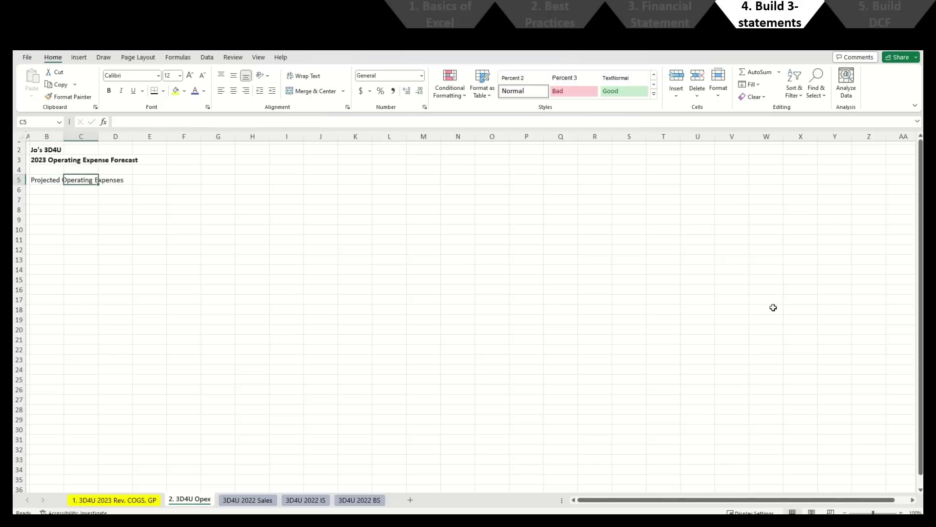
type("Assumptions")
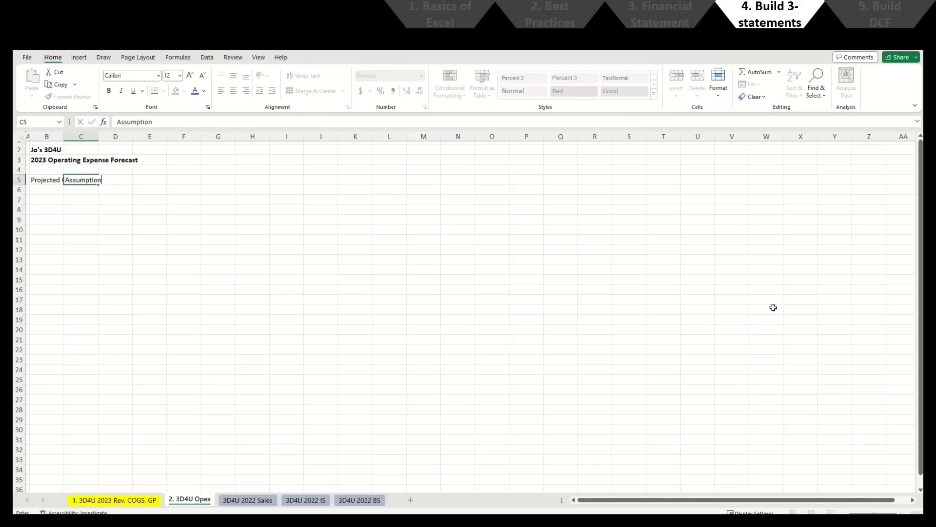
key("Tab")
type("Units")
key("Left")
key("Left")
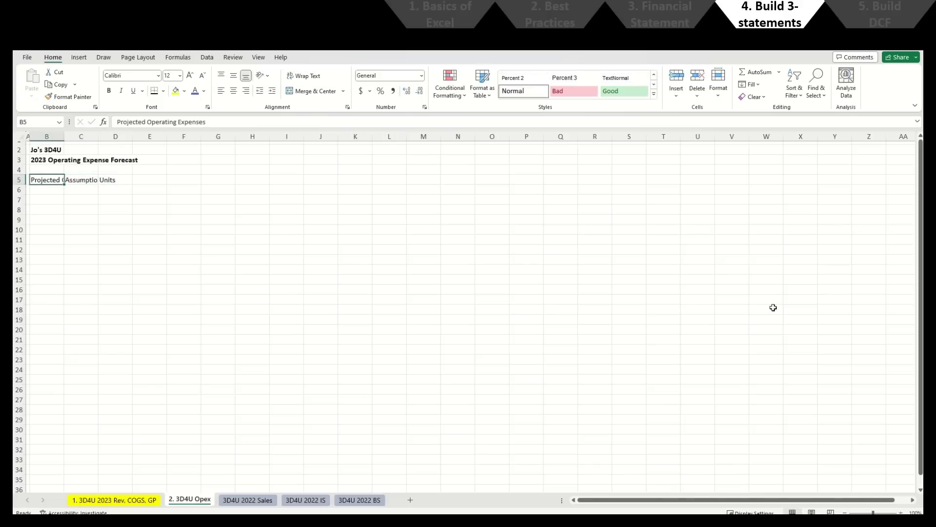
Step: Autofit columns B and C to their headings and narrow column E to a thin spacer
key("shift+Right")
key("alt+o")
key("c")
key("a")
key("Right")
key("Right")
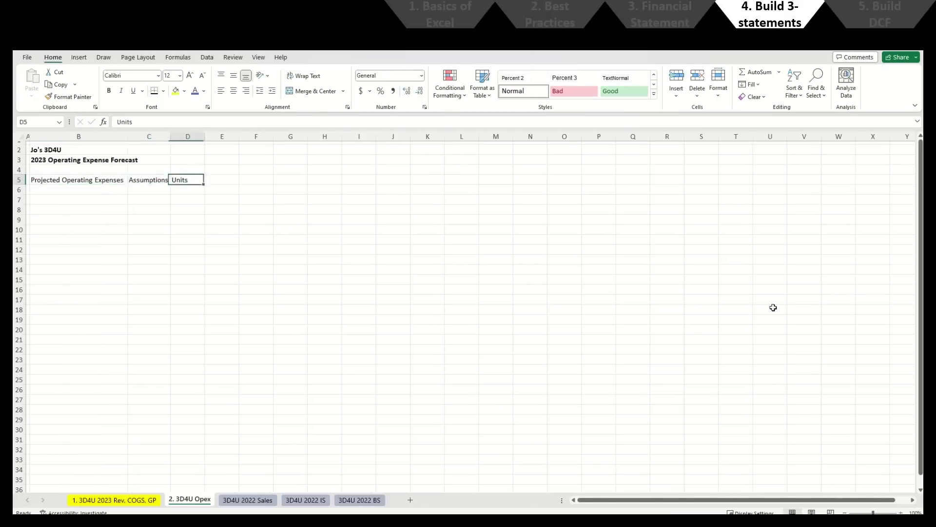
key("Right")
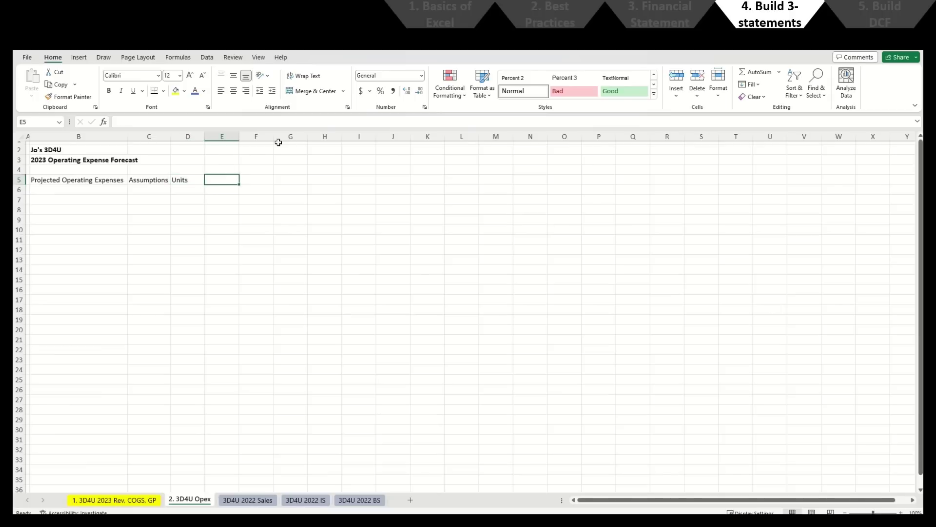
left_click_drag(236, 137, 210, 138)
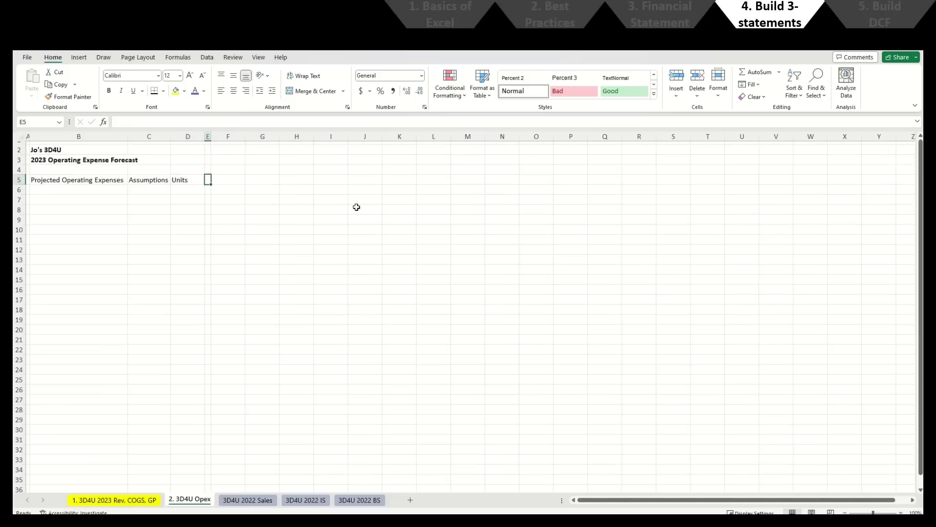
Step: Enter the month heading "January" in F5
key("Right")
type("January")
key("Return")
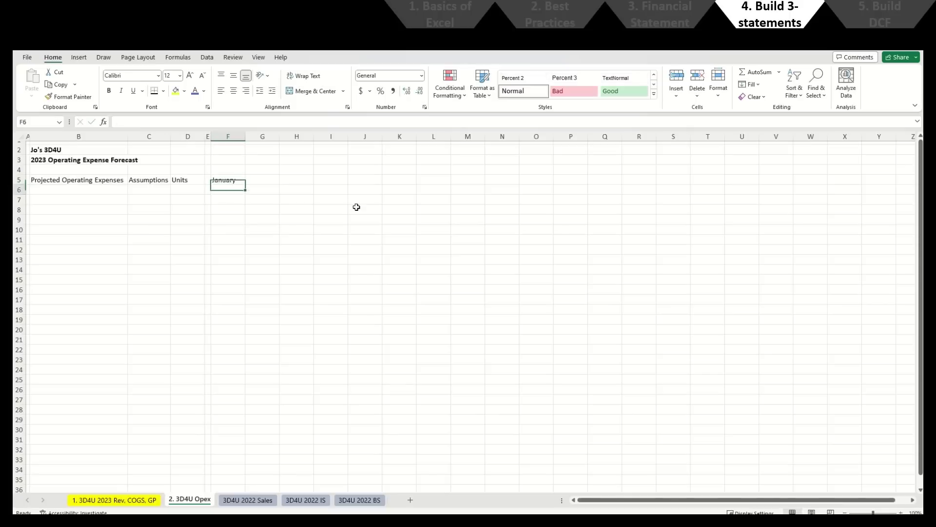
Step: Copy the January to Total headings from row 5 of the 2023 revenue sheet into F5:R5 of the Opex sheet
key("ctrl+Page_Up")
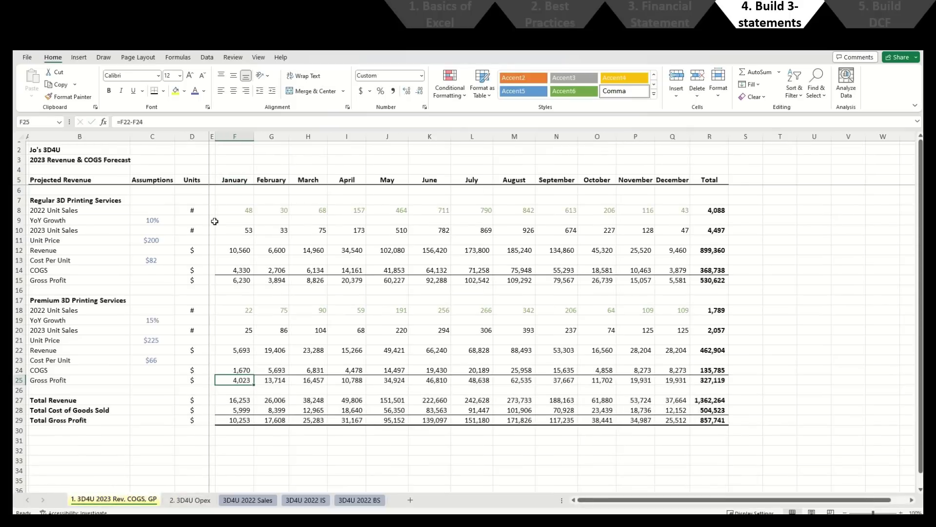
left_click(236, 178)
key("ctrl+shift+Right")
key("ctrl+c")
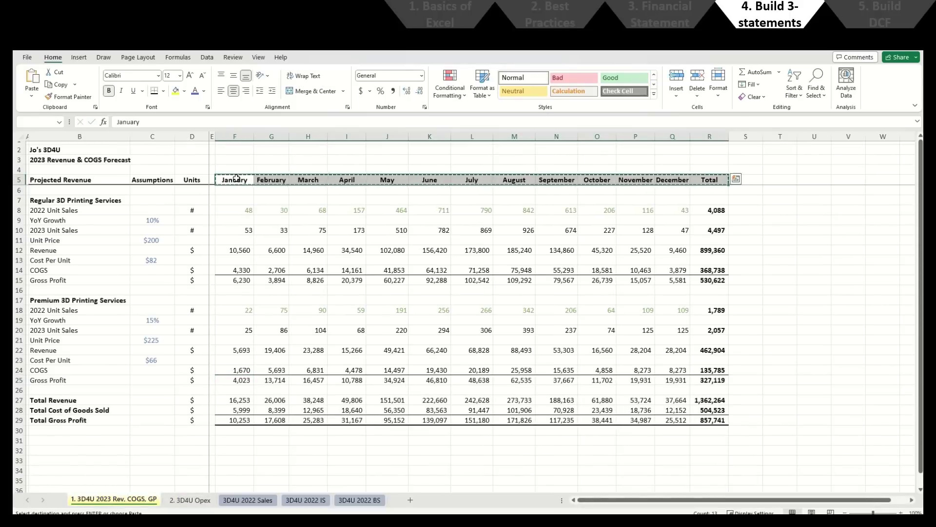
key("ctrl+Page_Down")
left_click(236, 178)
key("ctrl+v")
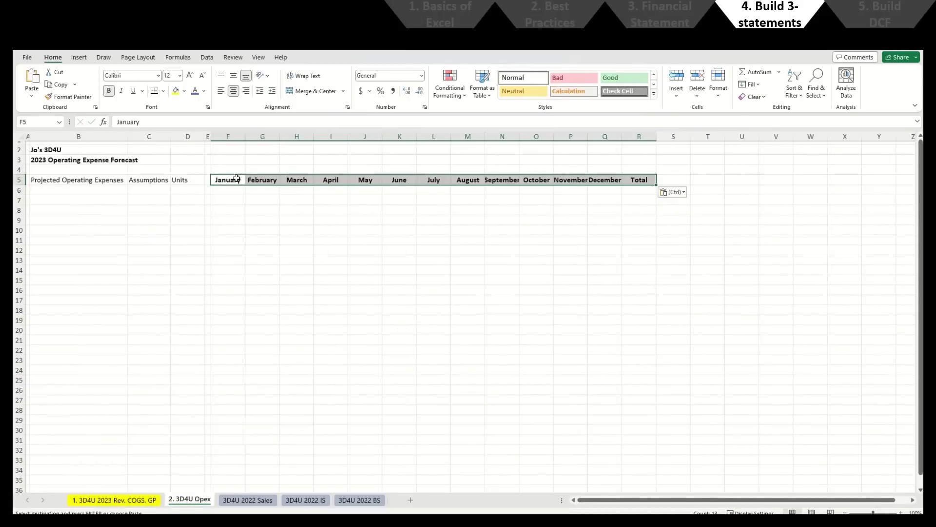
Step: Centre the Assumptions and Units headings in C5:D5 and make the headings in B5:D5 bold
key("Left")
key("Left")
key("Left")
key("shift+Right")
key("alt+h")
key("a")
key("c")
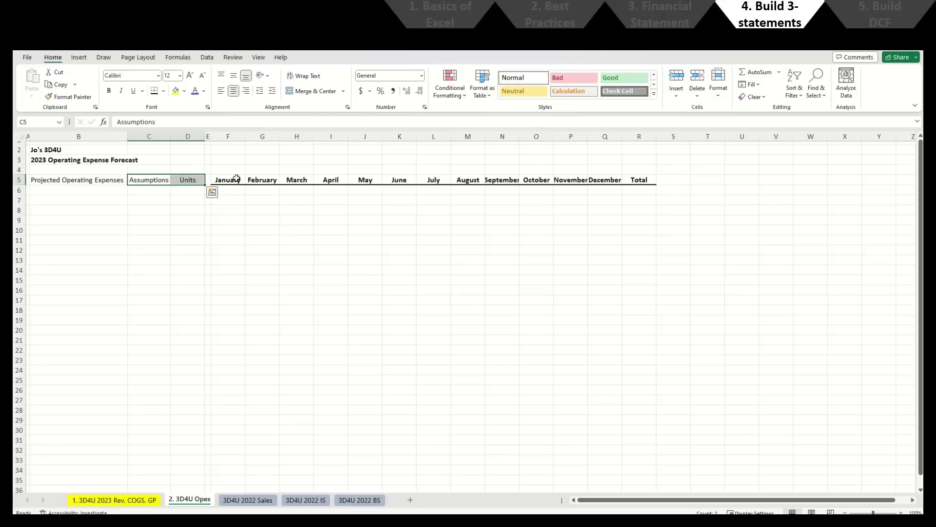
key("ctrl+b")
key("Left")
key("ctrl+b")
Step: Add a bottom border under B5:E5 so the header line spans the whole row
key("shift+Right")
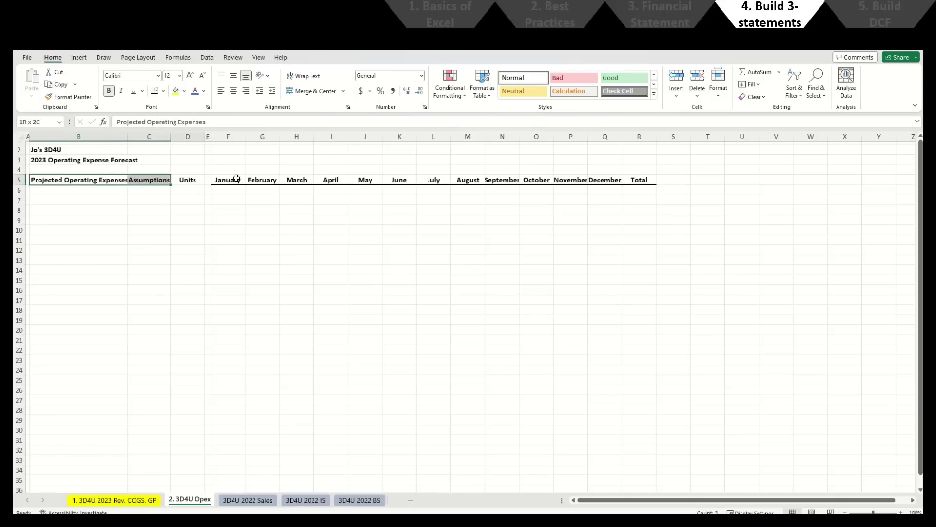
key("shift+Right")
key("shift+Right")
key("alt+h")
key("b")
key("o")
key("Down")
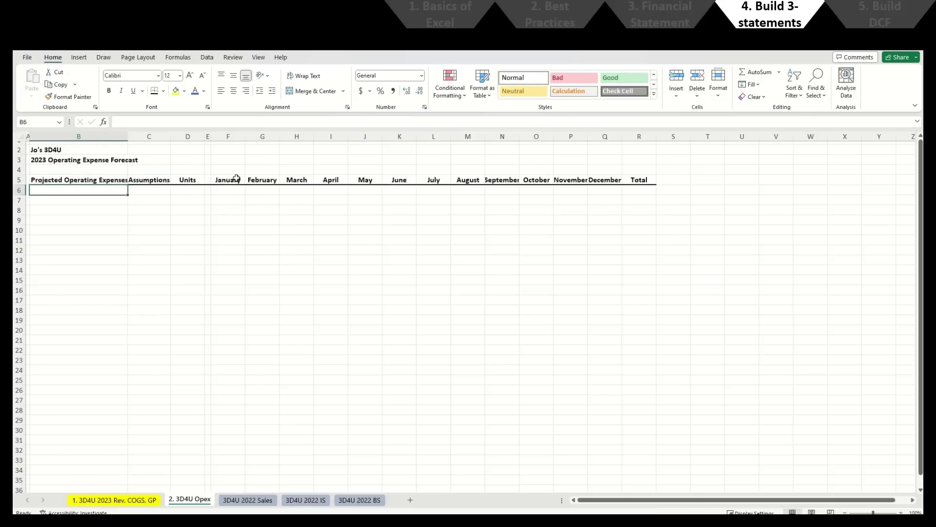
Step: Copy the labels from Operating Expenses to Total Operating Expenses on the 3D4U 2022 IS sheet into the Opex sheet at B7
key("ctrl+Page_Down")
key("ctrl+Page_Down")
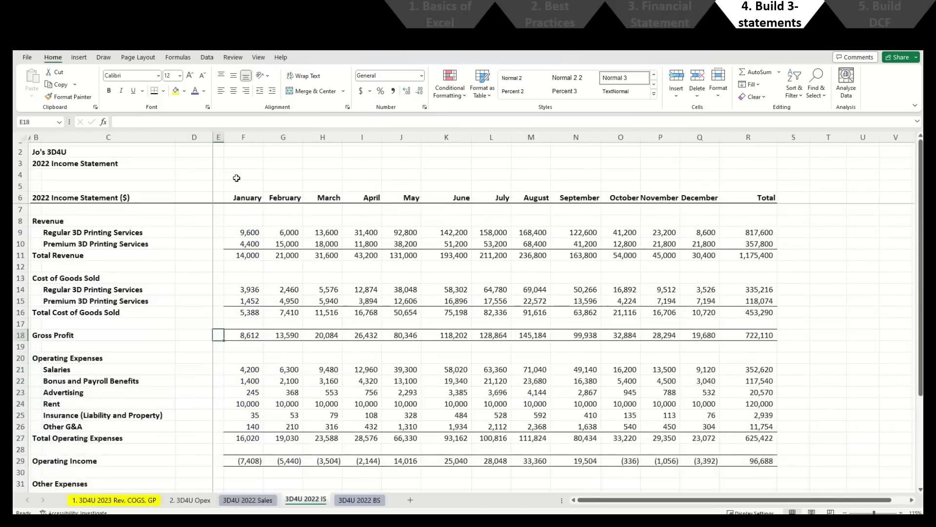
scroll(88, 327, "down", 1)
left_click(43, 324)
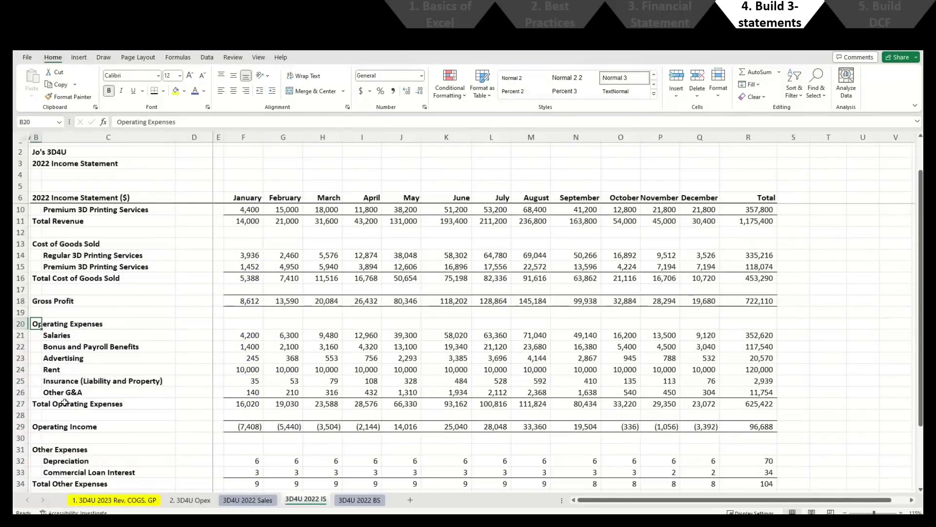
left_click(176, 419, "shift")
key("ctrl+c")
key("ctrl+Page_Up")
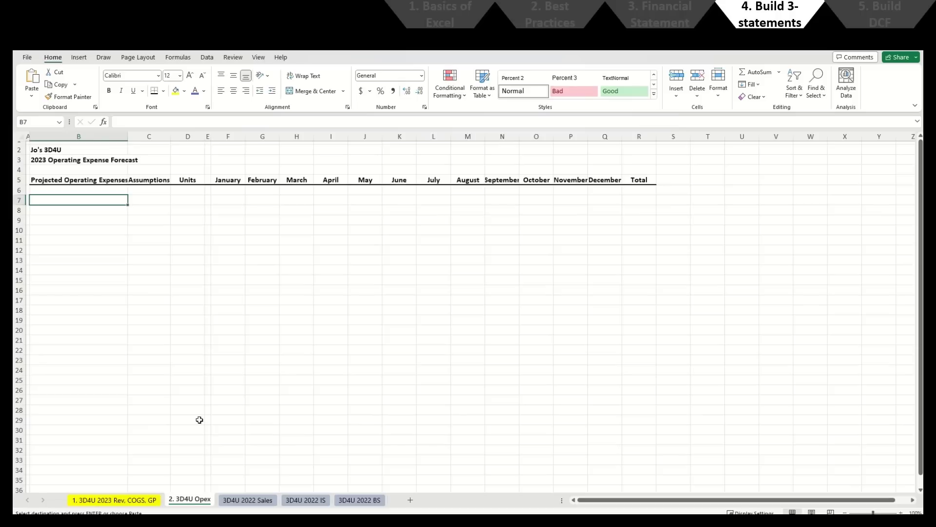
key("ctrl+v")
Step: Move the labels from Salaries to Other G&A from C8:C13 into B8:B13 on the Opex sheet
key("Right")
key("Down")
key("shift+Down")
key("shift+Down")
key("shift+Down")
key("shift+Down")
key("shift+Down")
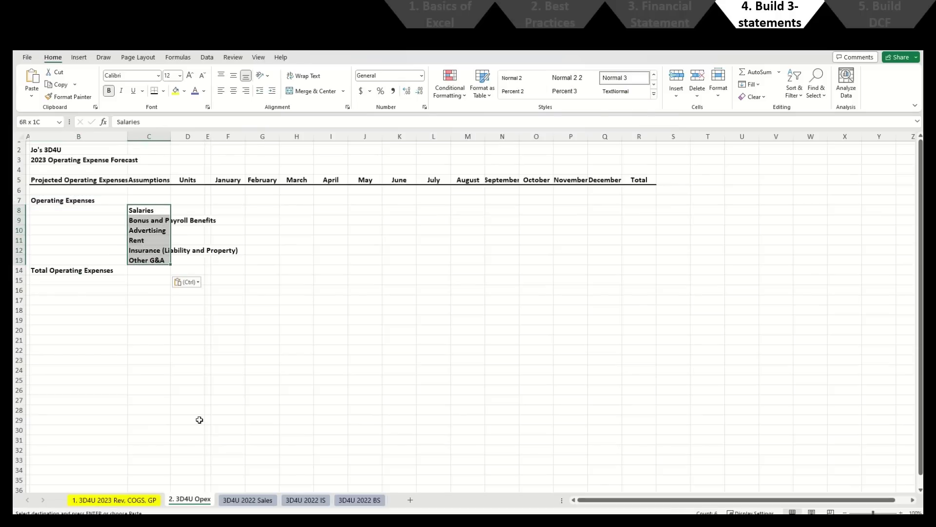
key("ctrl+x")
key("Left")
key("ctrl+v")
key("Right")
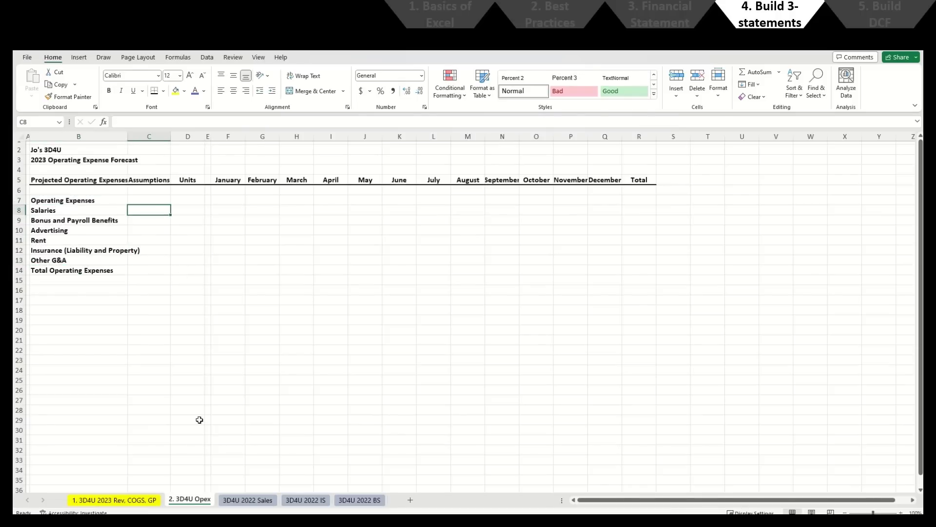
Step: AutoFit column B to the width of the Insurance (Liability and Property) label in B12
key("Left")
key("Down")
key("Down")
key("Down")
key("Down")
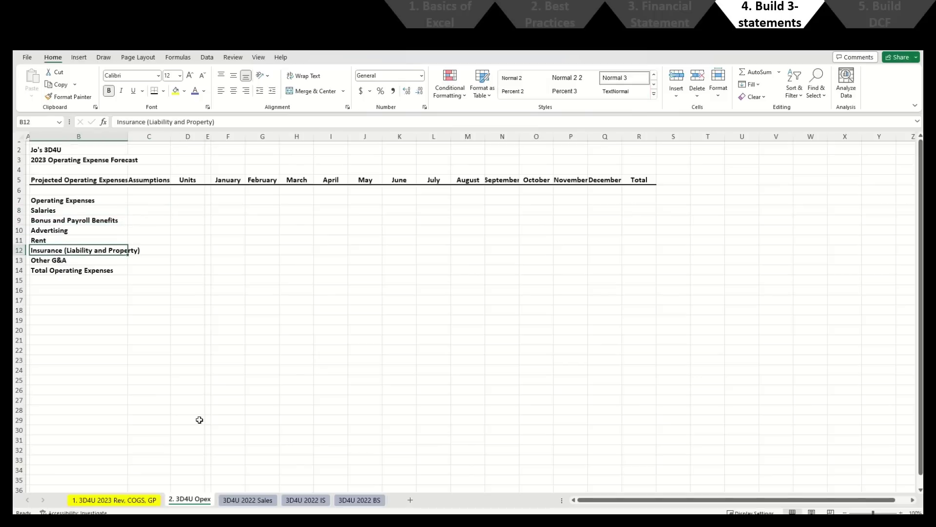
key("alt+h")
key("o")
key("i")
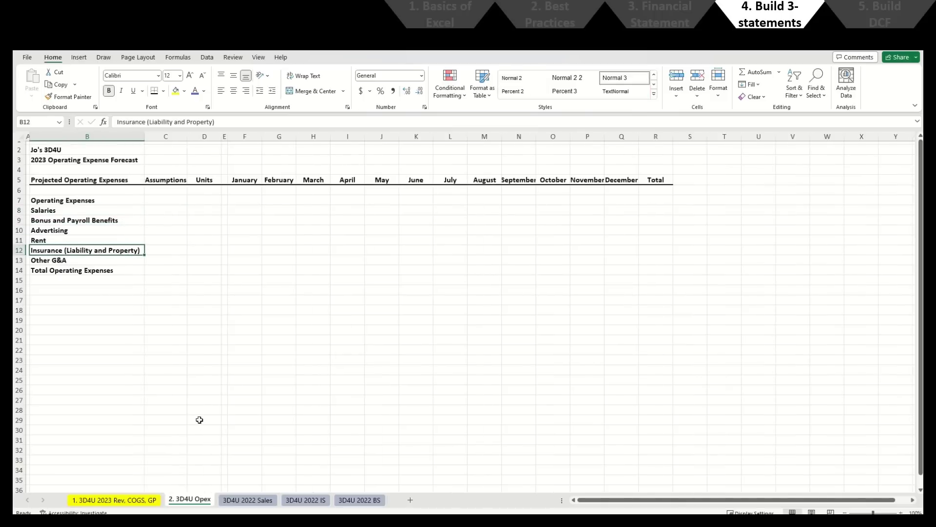
Step: Clear the Operating Expenses label from B7 and insert a blank row above Salaries
key("Up")
key("Up")
key("Up")
key("Up")
key("Up")
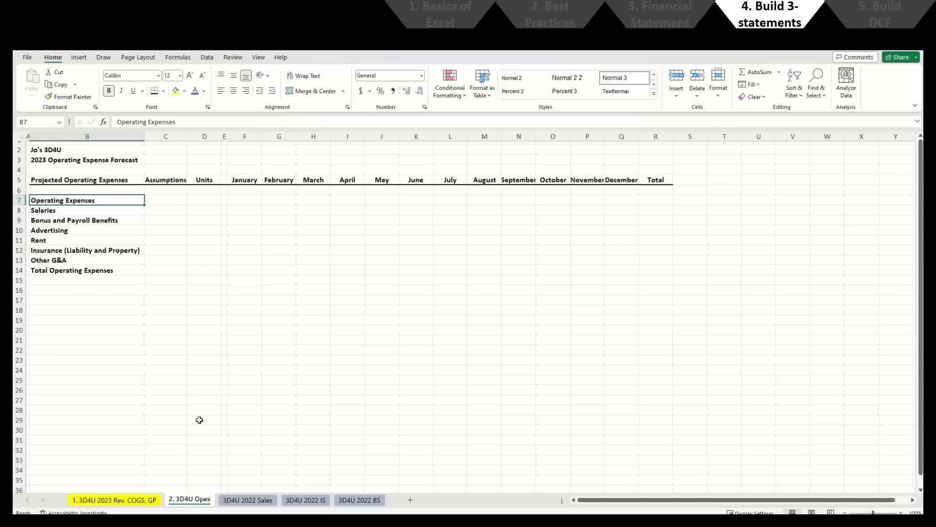
key("Delete")
key("Down")
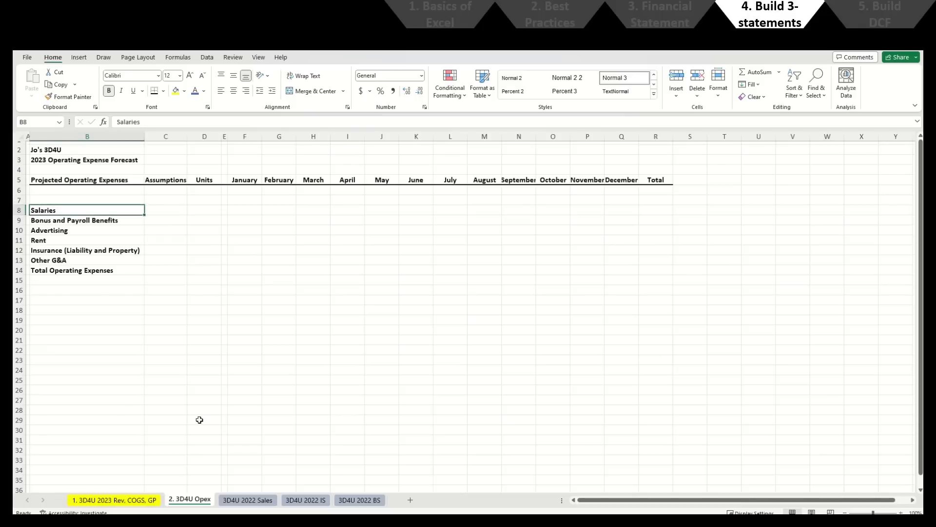
key("shift+space")
key("ctrl+shift+plus")
Step: Remove bold from the labels in B9:B15, from Salaries to Total Operating Expenses
key("Up")
key("Down")
key("Down")
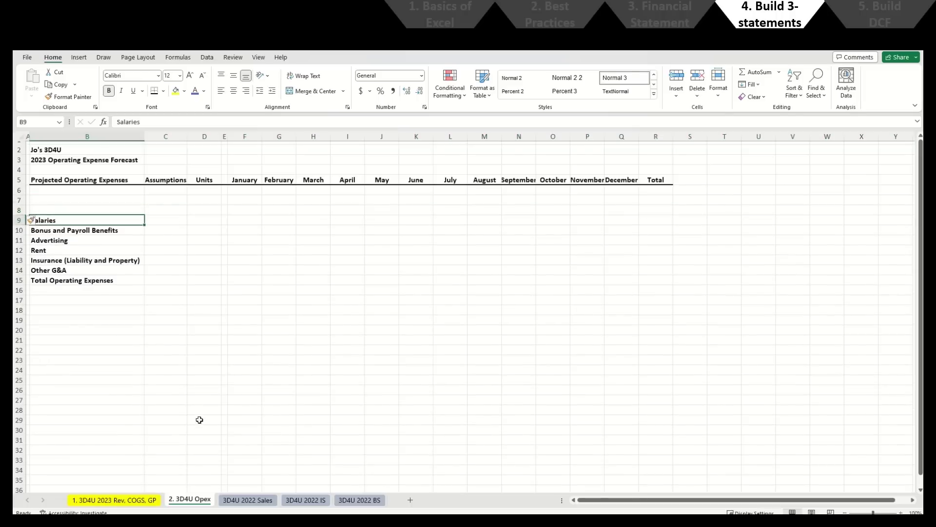
key("ctrl+shift+Down")
key("ctrl+b")
Step: Enter the label 2023 Projected Total Revenue in B7 and remove its bold formatting
key("Up")
key("Up")
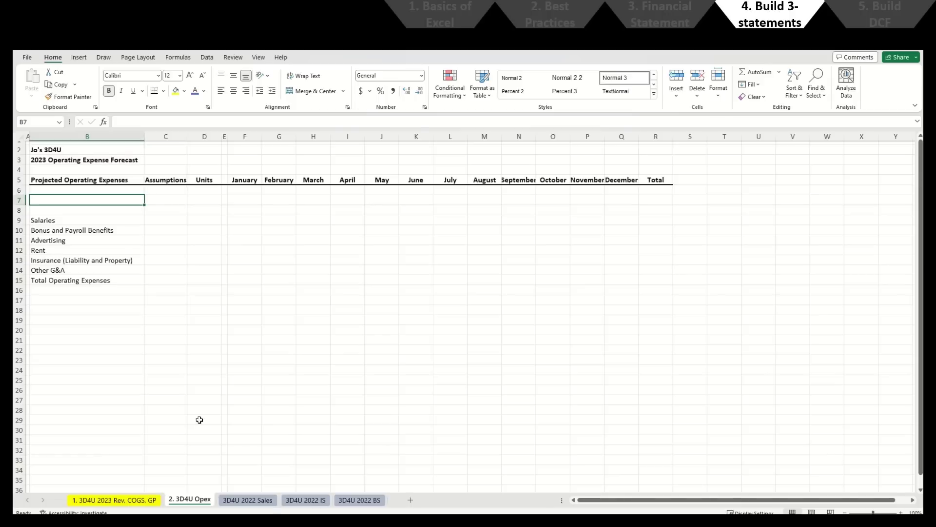
type("2023")
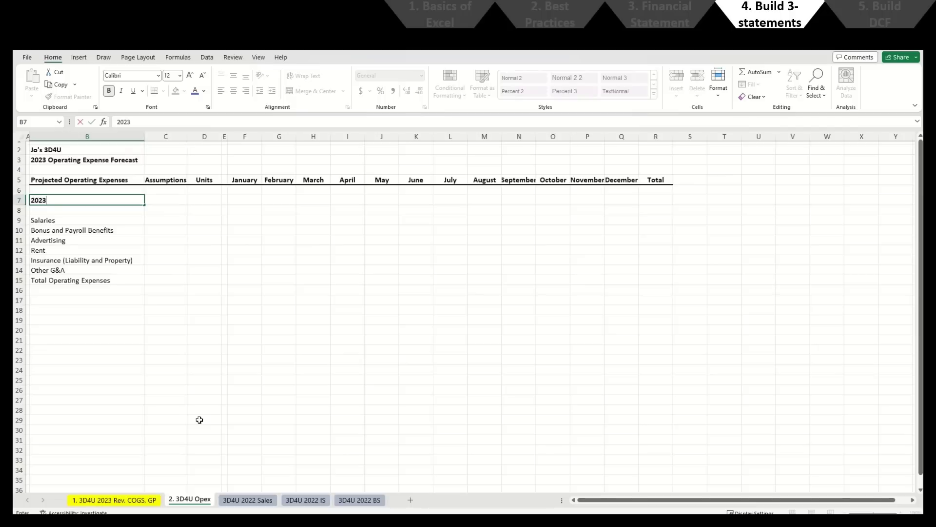
type(" Projected Total Revenue")
key("ctrl+Return")
key("ctrl+b")
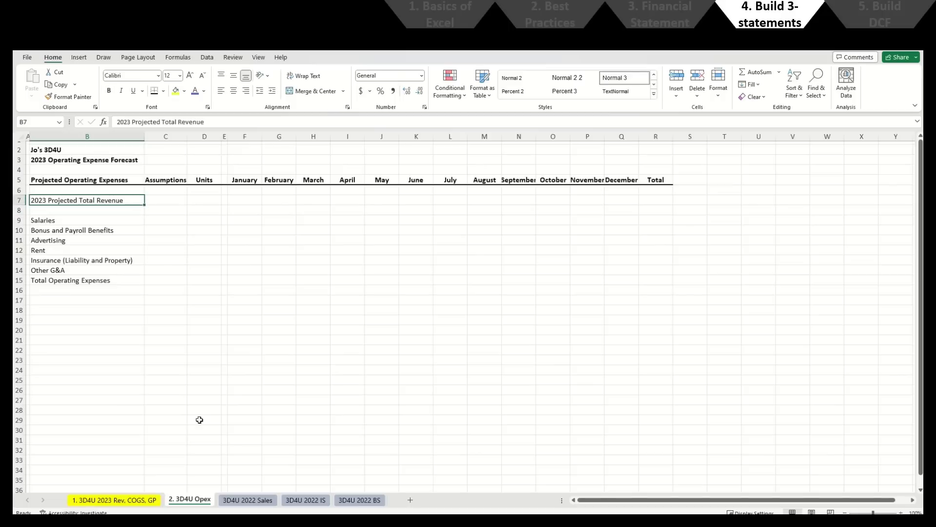
Step: Link F7 to January's Total Revenue in F27 of the 3D4U 2023 Rev, COGS, GP sheet
key("Right")
key("Right")
key("Right")
key("Right")
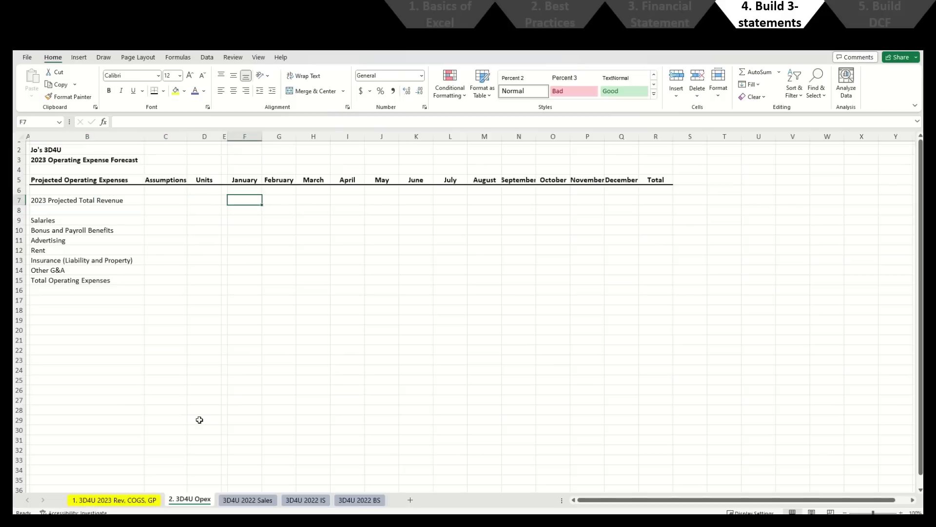
type("=")
key("ctrl+Page_Up")
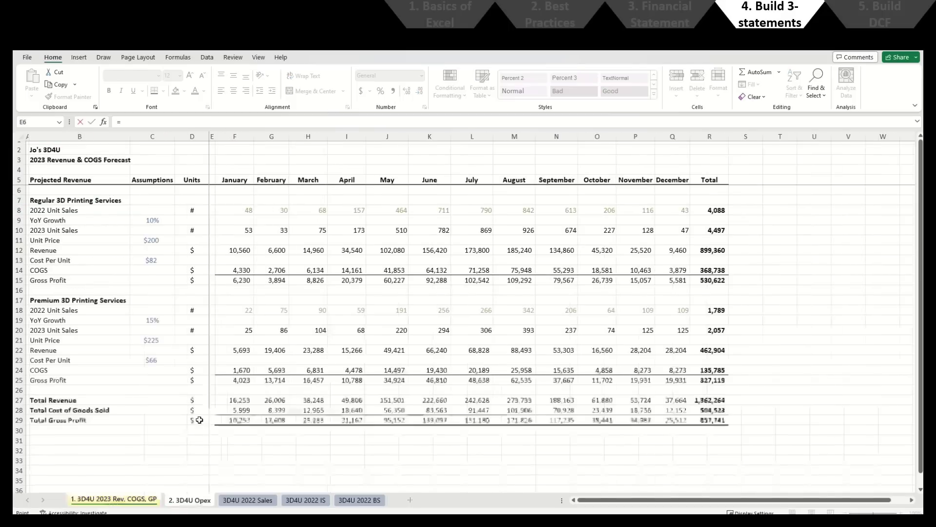
left_click(240, 398)
key("ctrl+Return")
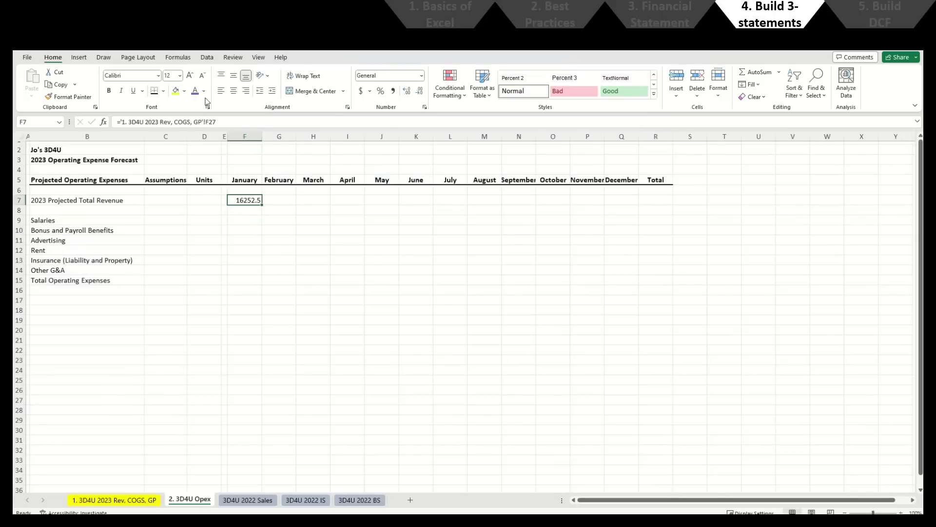
Step: Format F7 with a green font and comma number style without decimals
left_click(204, 91)
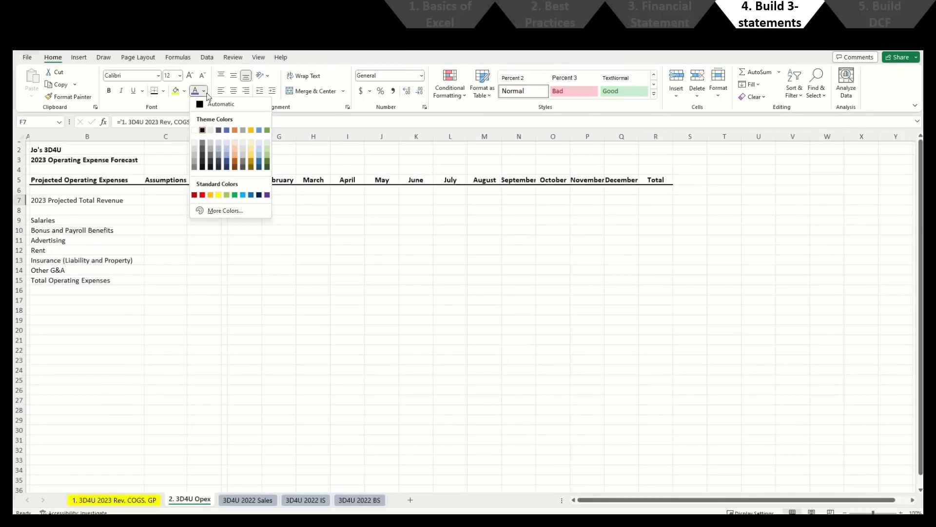
left_click(267, 133)
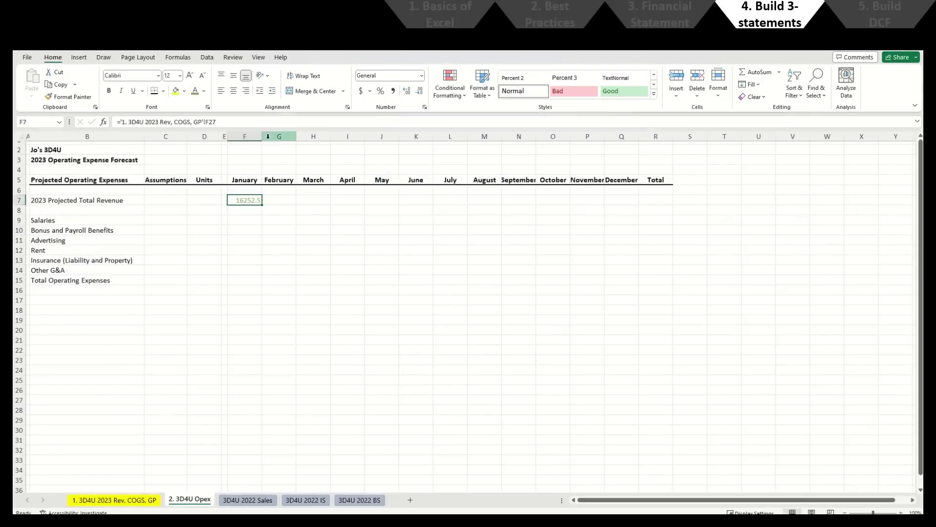
left_click(393, 91)
left_click(419, 91)
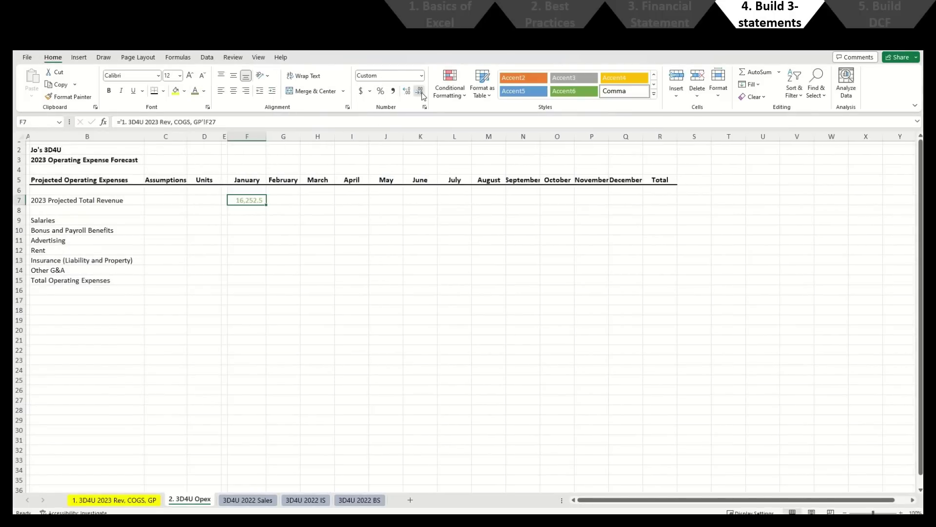
left_click(421, 92)
Step: Copy the January revenue link in F7 across February to December in G7:Q7
key("ctrl+c")
key("Right")
key("shift+Right")
key("shift+Right")
key("shift+Right")
key("shift+Right")
key("shift+Right")
key("shift+Right")
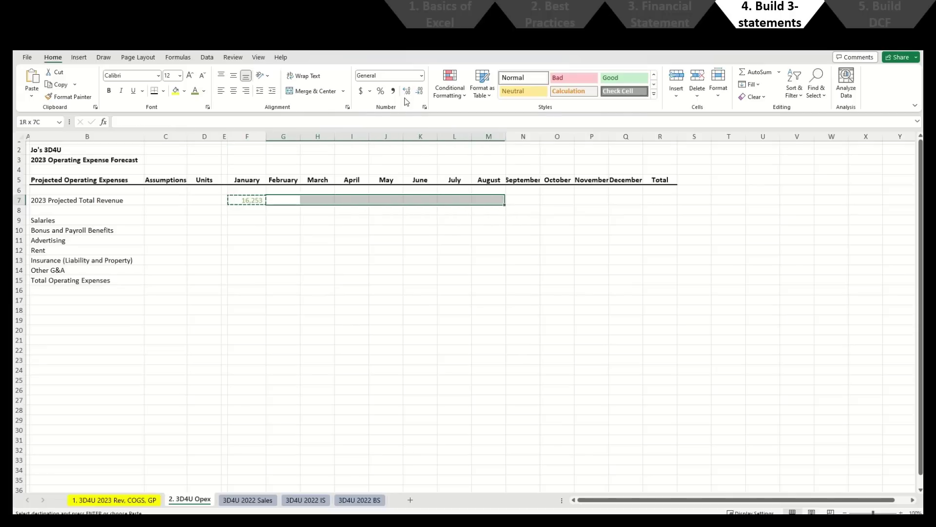
key("shift+Right")
key("shift+Right")
key("shift+Right")
key("shift+Right")
key("ctrl+v")
Step: Sum the monthly projected revenue F7:Q7 in the Total column at R7
key("Right")
key("ctrl+Right")
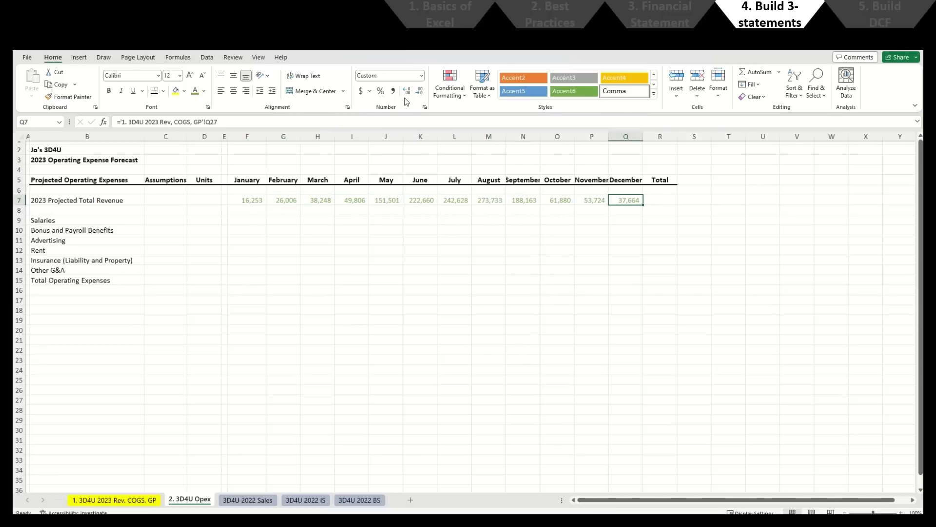
key("Right")
key("alt+equal")
key("Return")
key("Up")
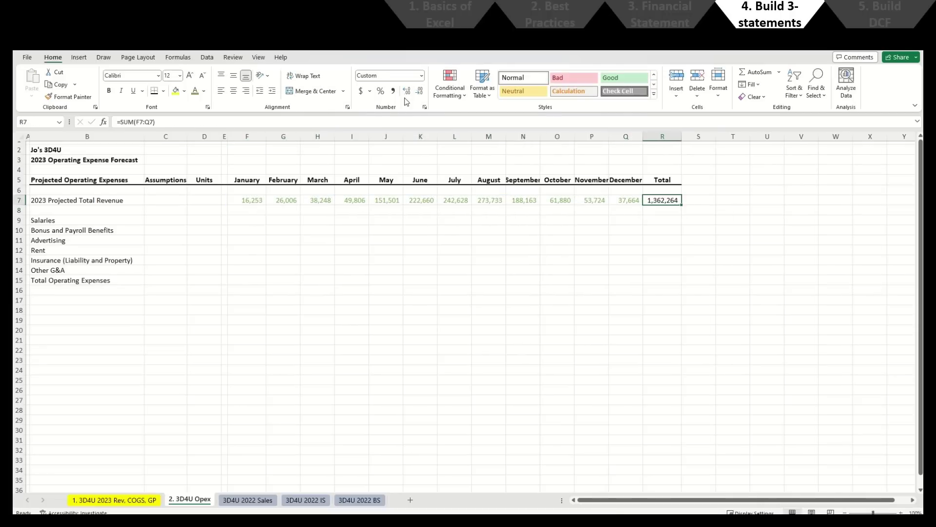
Step: Enter $ as the unit for 2023 Projected Total Revenue in D7
key("ctrl+Left")
key("Left")
key("Left")
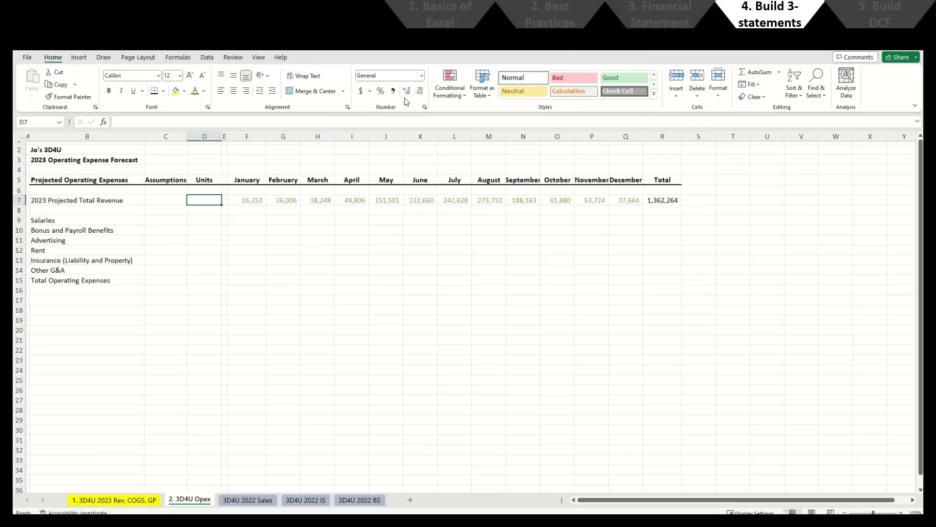
type("$")
Step: Set the Salaries assumption in C9 to 12% and its unit in D9 to $
key("Down")
key("Down")
key("Left")
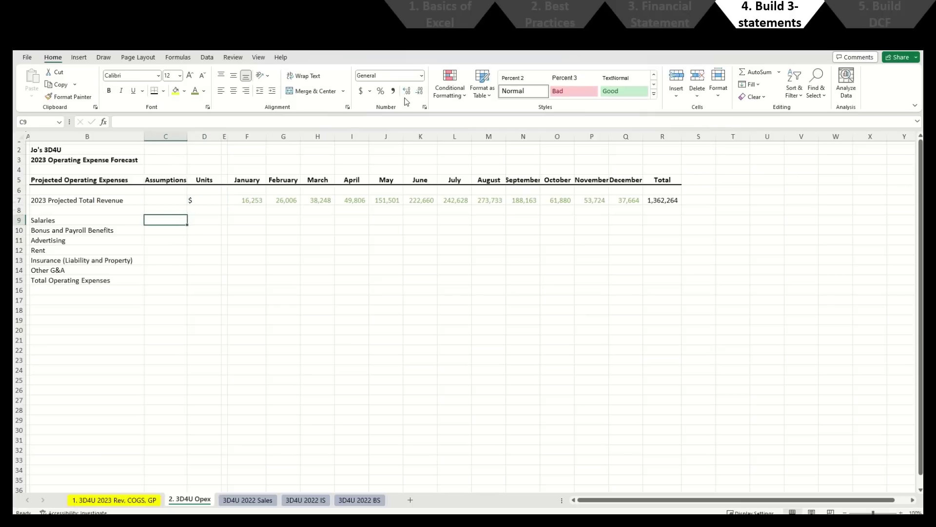
type("12%")
key("Tab")
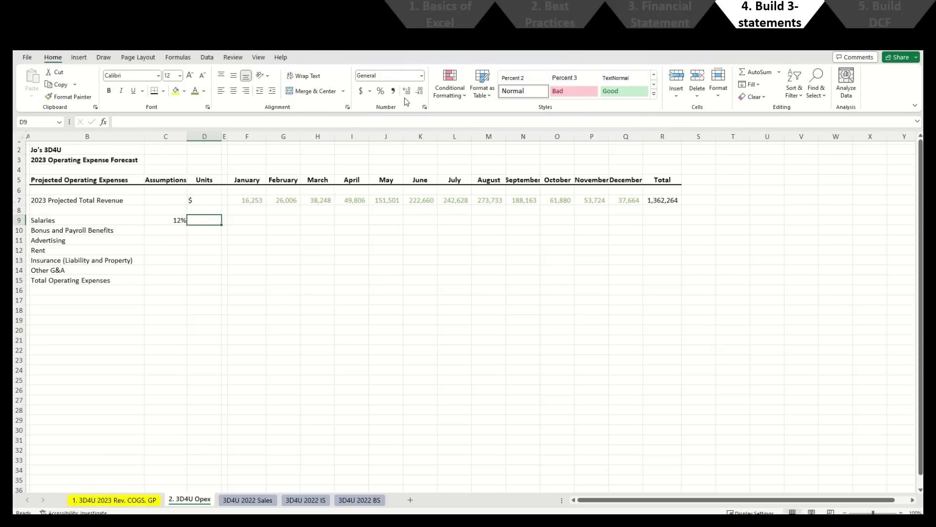
type("$")
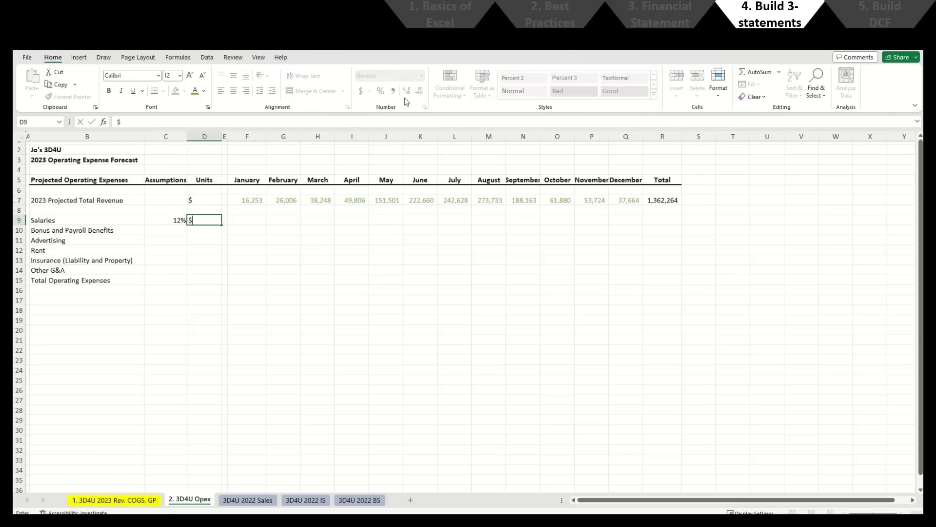
key("Tab")
Step: Calculate January Salaries in F9 with =F$7*$C9, locking the revenue row and the assumption column
key("Tab")
type("=")
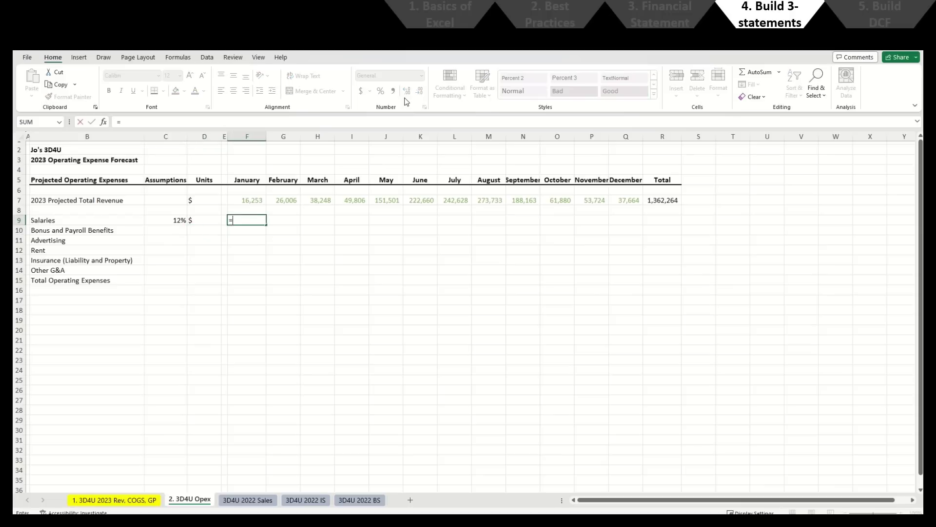
key("Up")
key("Up")
type("*")
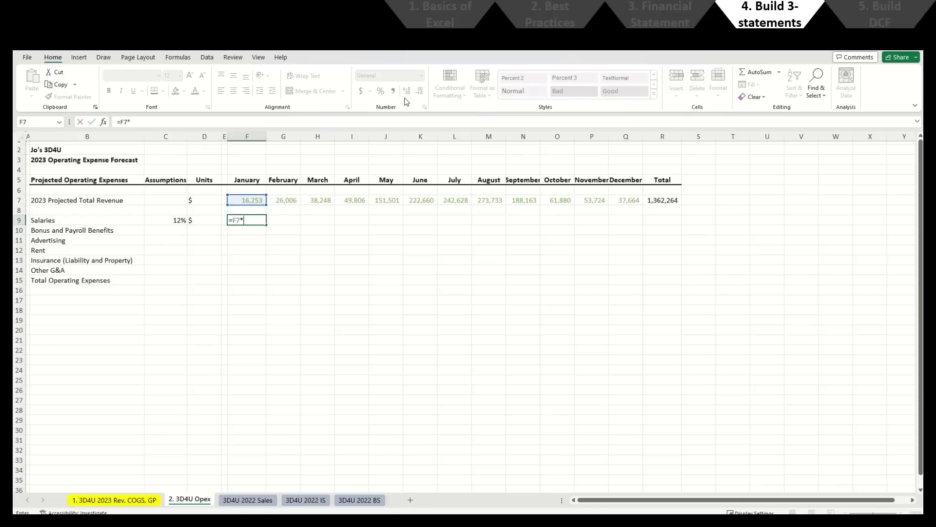
key("BackSpace")
key("F4")
key("F4")
type("*")
key("Left")
key("Left")
key("Left")
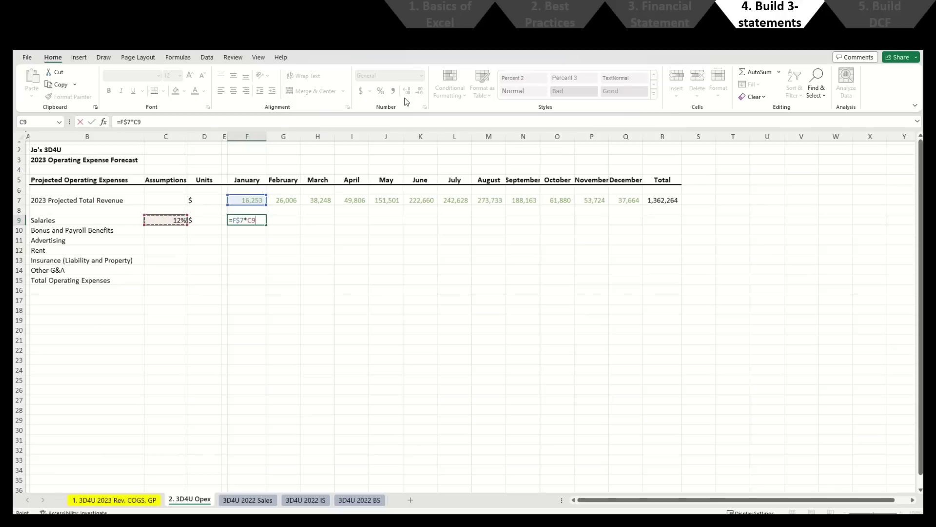
key("F4")
key("F4")
key("F4")
key("Return")
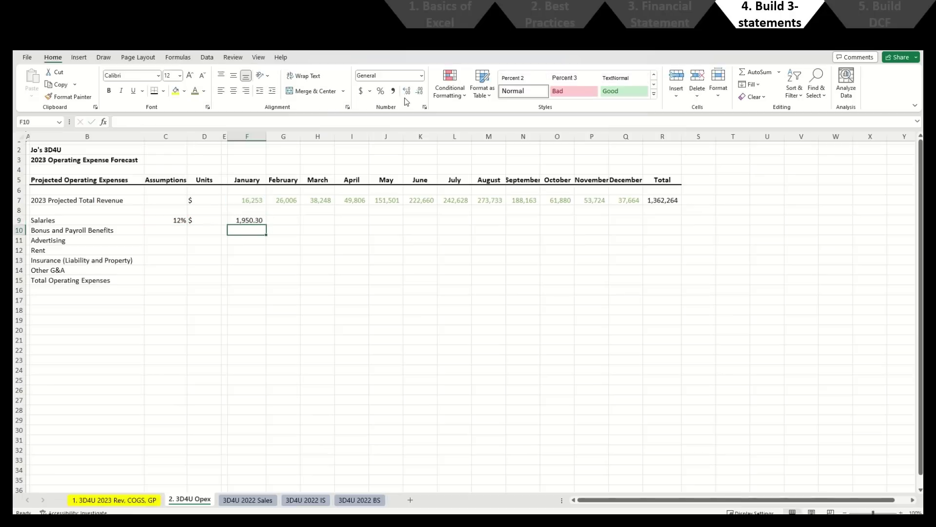
Step: Format January Salaries in F9 to show no decimals
key("Up")
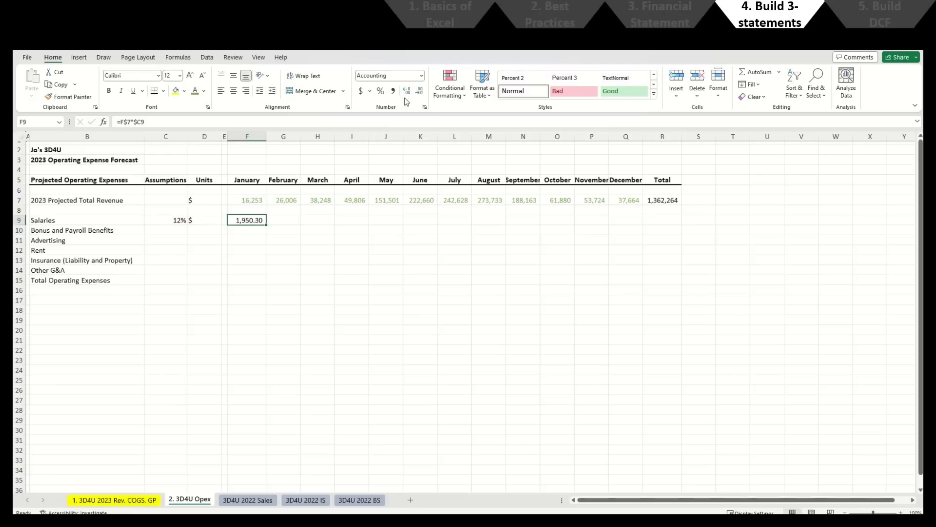
key("alt+h")
key("9")
key("alt+h")
key("9")
Step: Check the Salaries formula in F9 and copy it across February to December in G9:Q9
key("F2")
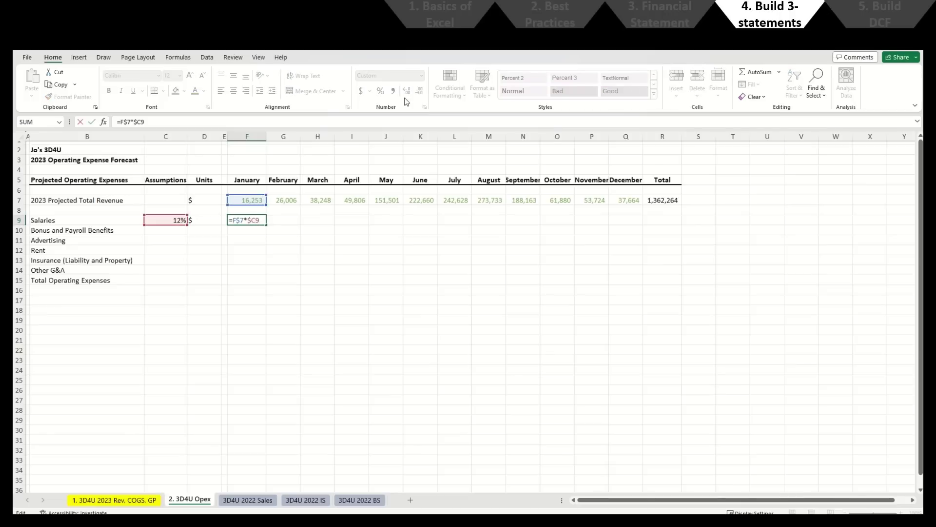
key("Escape")
key("ctrl+c")
key("Up")
key("Up")
key("ctrl+Right")
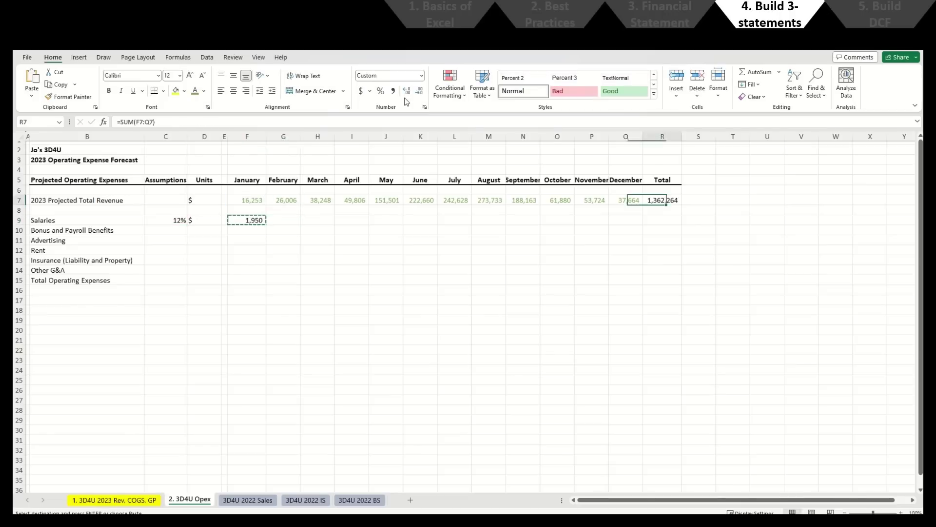
key("Left")
key("Down")
key("Down")
key("ctrl+shift+Left")
key("Return")
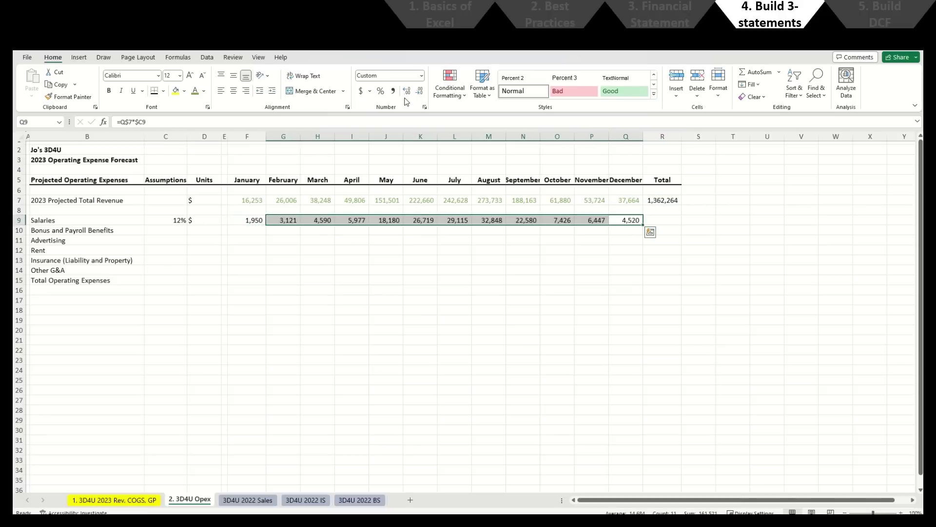
Step: Sum the monthly Salaries F9:Q9 in the Total column at R9
key("Right")
key("alt+equal")
key("Return")
key("Up")
Step: Change the font colour of the Salaries assumption in C9 to blue to mark it as an input
key("Left")
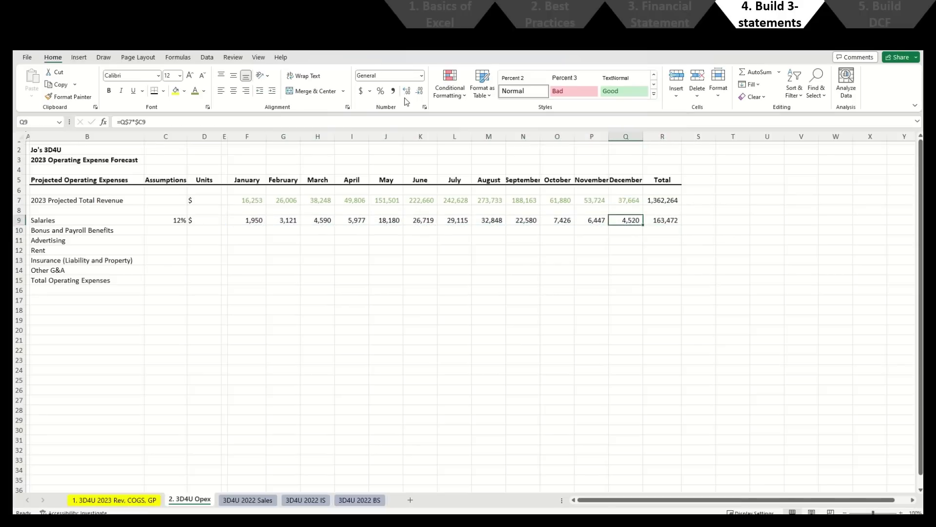
key("Home")
key("Right")
key("Right")
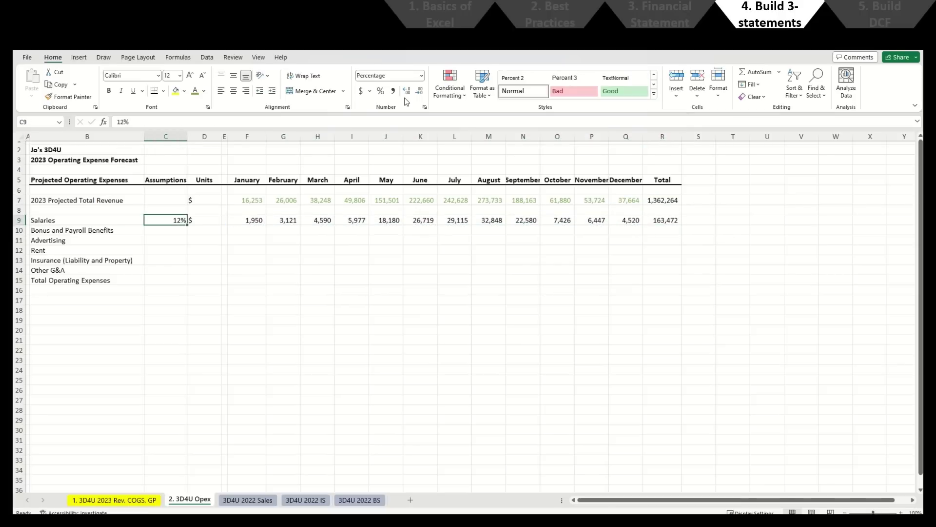
key("alt")
key("h")
key("f")
key("c")
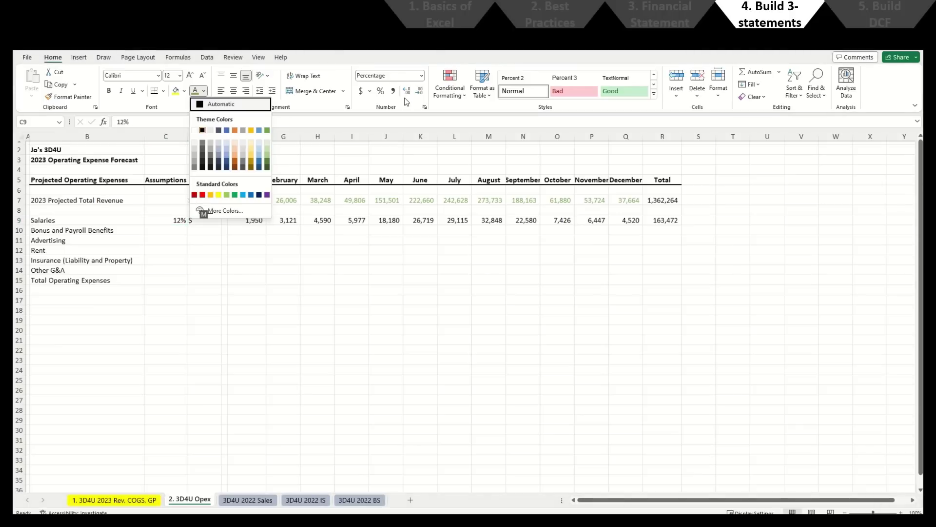
key("Down")
key("Right")
key("Right")
key("Right")
key("Right")
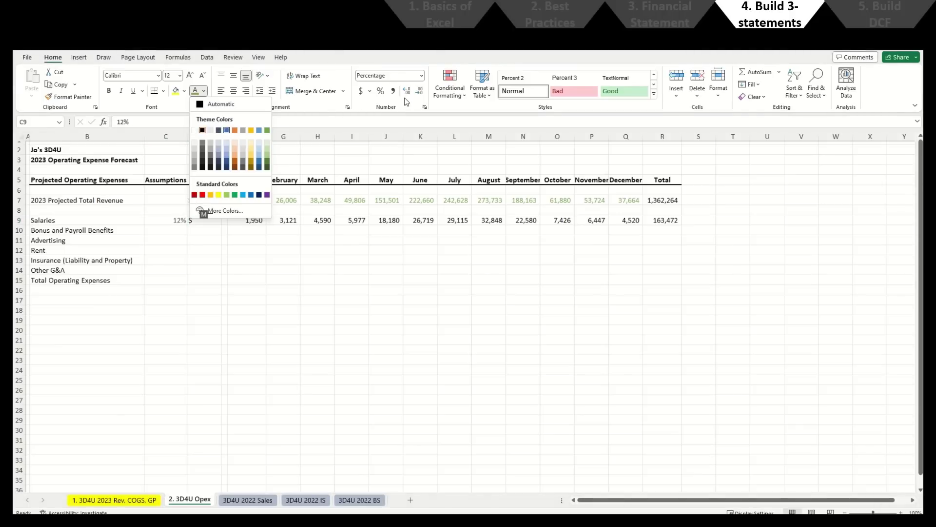
key("Return")
Step: Centre the contents of the whole Assumptions column C
key("ctrl+space")
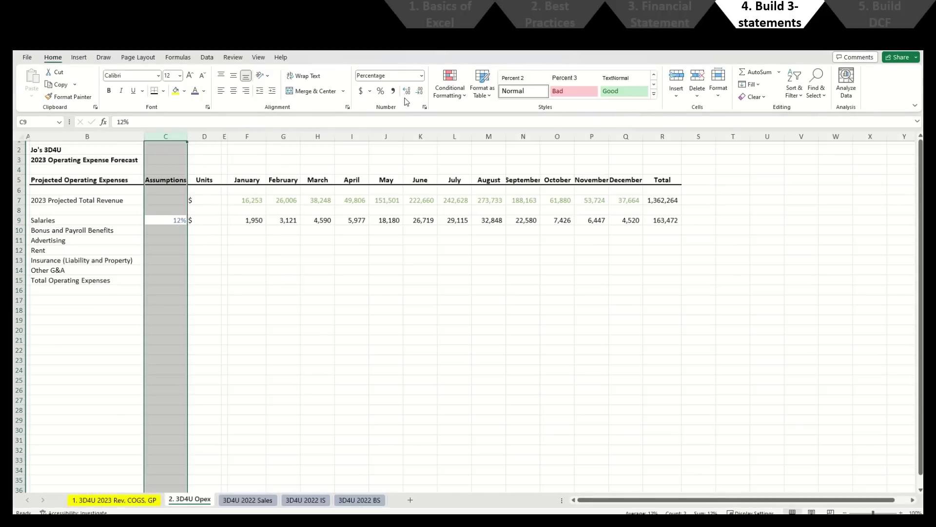
key("alt")
key("h")
key("a")
key("c")
Step: Set the Bonus and Payroll Benefits assumption in C10 to 10%, using the same formatting as C9
key("Down")
key("Up")
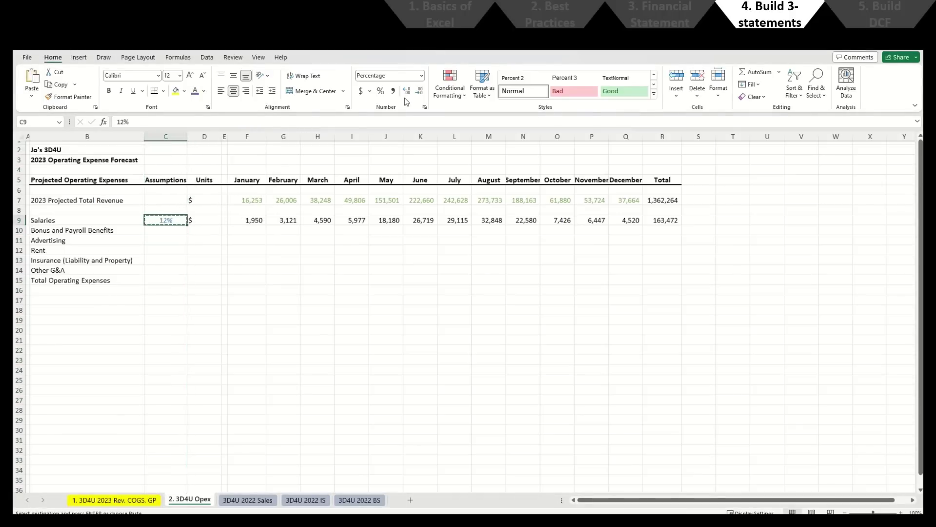
key("Down")
type("10")
key("Return")
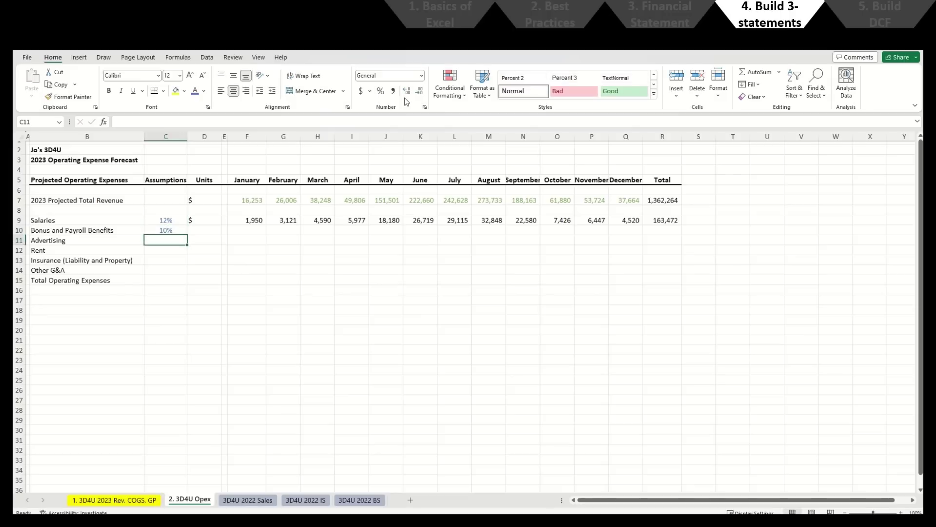
Step: Centre the contents of the whole Units column D
key("Right")
key("ctrl+space")
key("alt")
key("h")
key("a")
key("c")
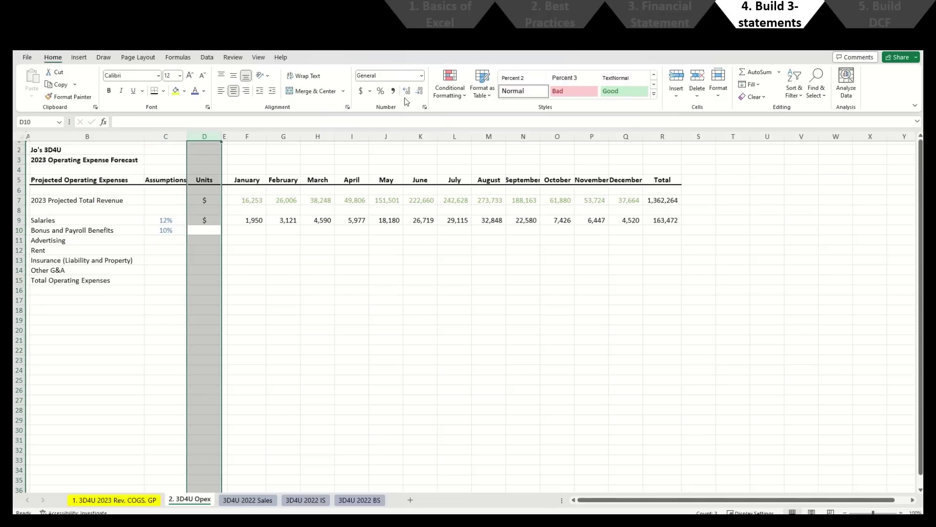
Step: Fill the $ unit from D9 down to Bonus and Payroll Benefits in D10
key("Down")
key("Up")
key("Up")
key("ctrl+d")
key("Right")
key("Right")
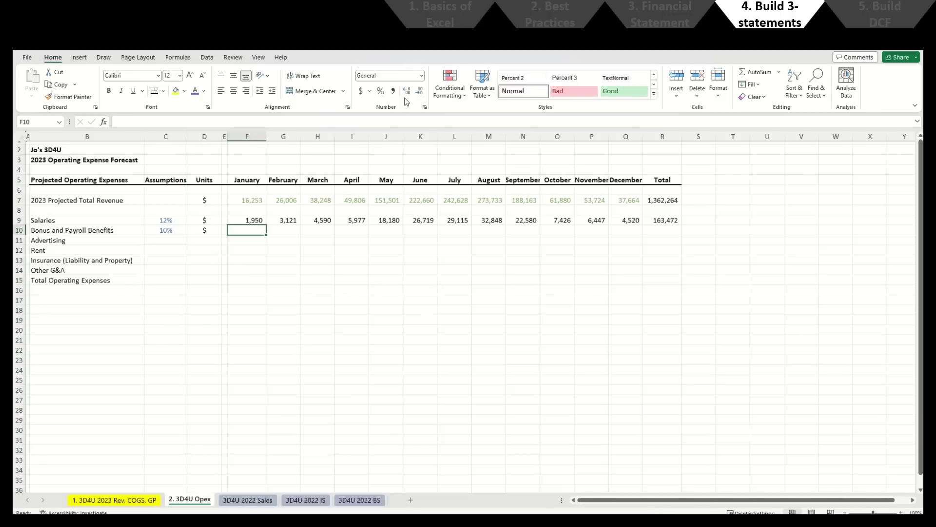
Step: Calculate January Bonus and Payroll Benefits in F10 with =F$7*$C10, locking the revenue row and the assumption column
type("=")
key("Up")
key("Up")
key("Up")
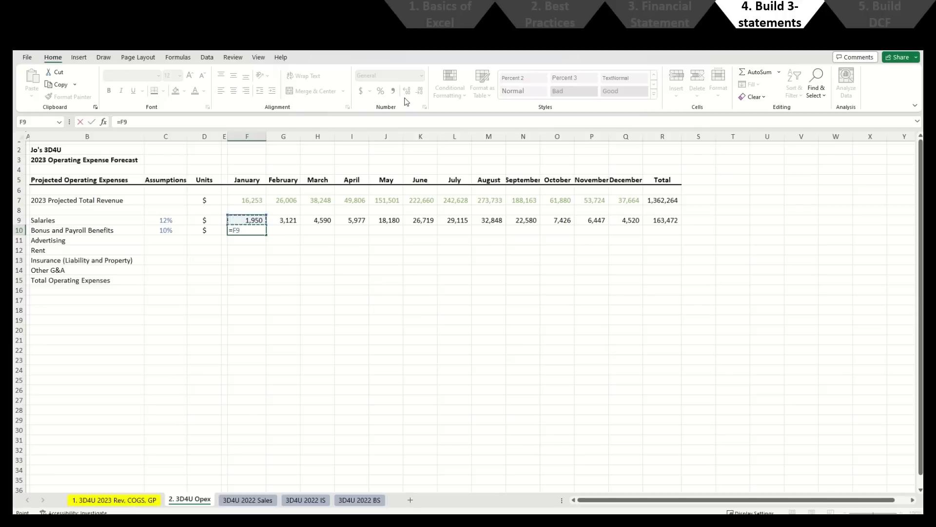
key("F4")
key("F4")
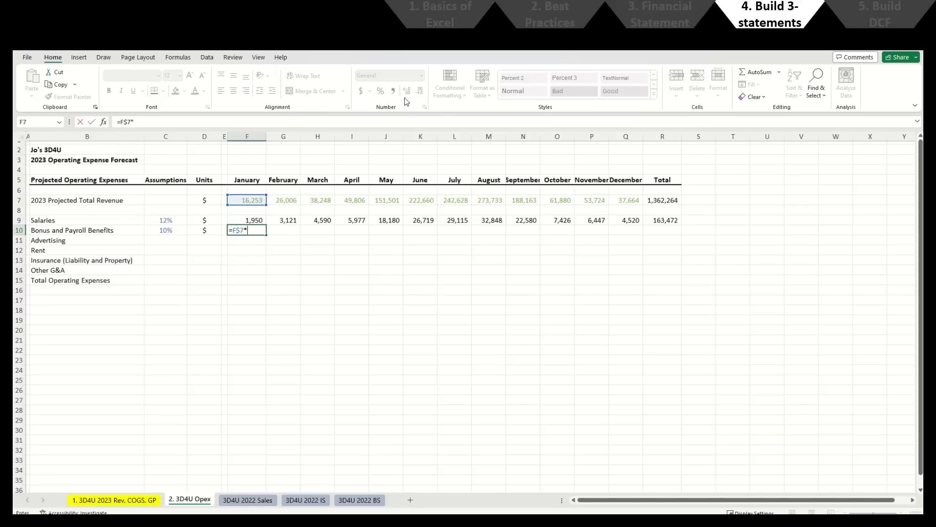
type("*")
key("Left")
key("Left")
key("Left")
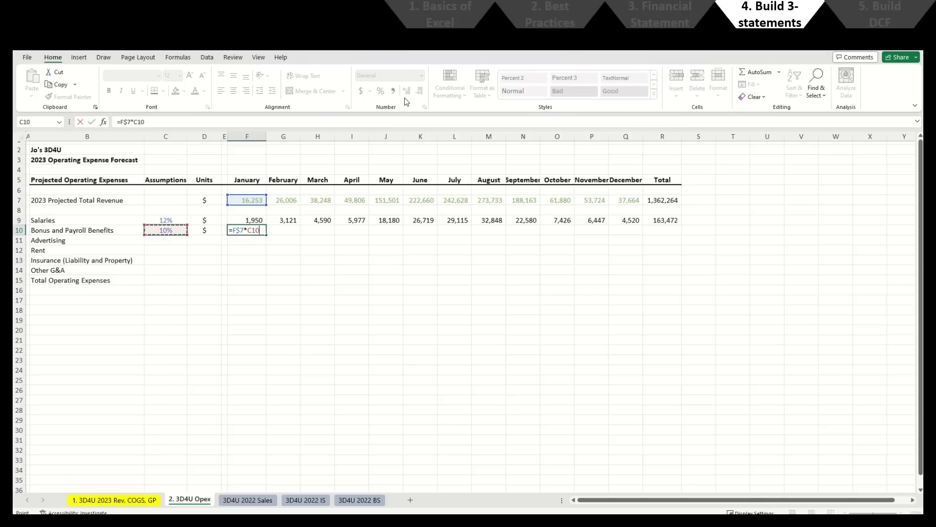
key("F4")
key("F4")
key("F4")
key("Return")
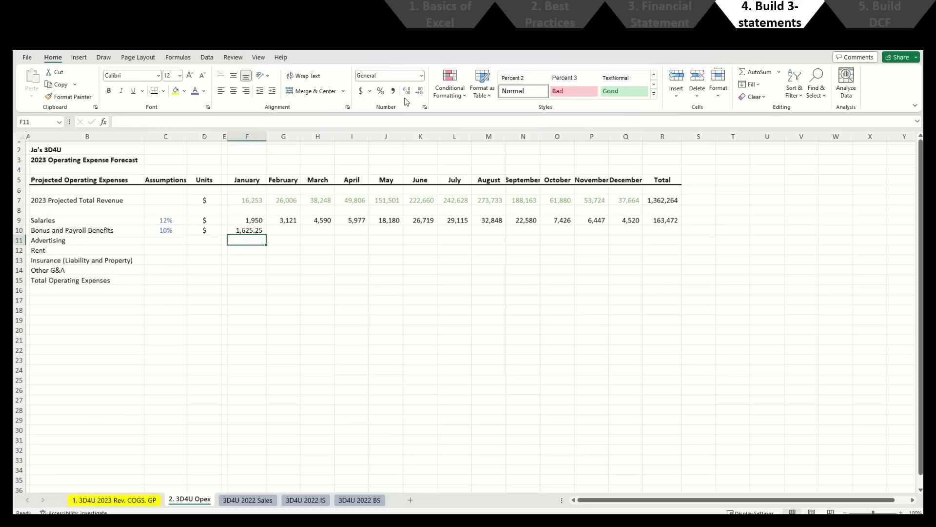
Step: Format January Bonus and Payroll Benefits in F10 to show no decimals
key("Up")
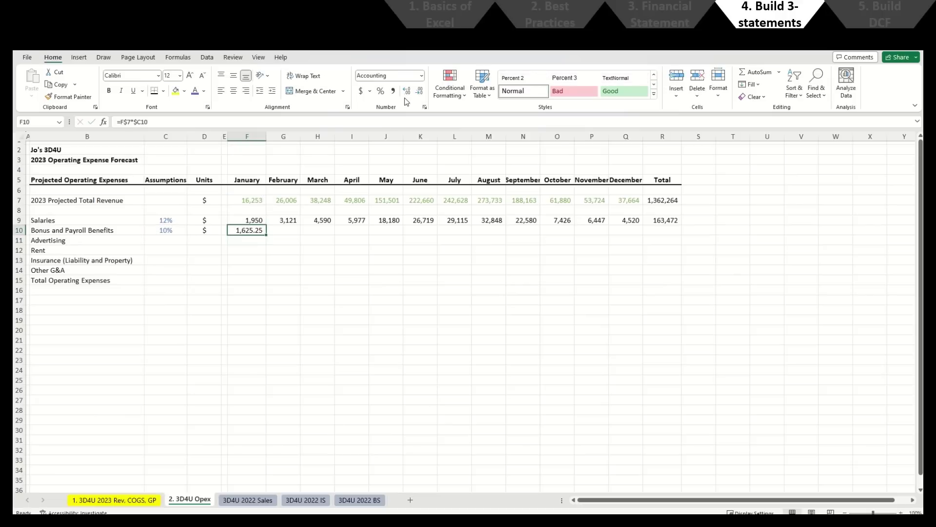
key("alt+h")
key("9")
key("alt+h")
key("9")
Step: Copy the F10 Bonus and Payroll Benefits formula across February to December in G10:Q10
key("ctrl+c")
key("Right")
key("shift+Right")
key("shift+Right")
key("shift+Right")
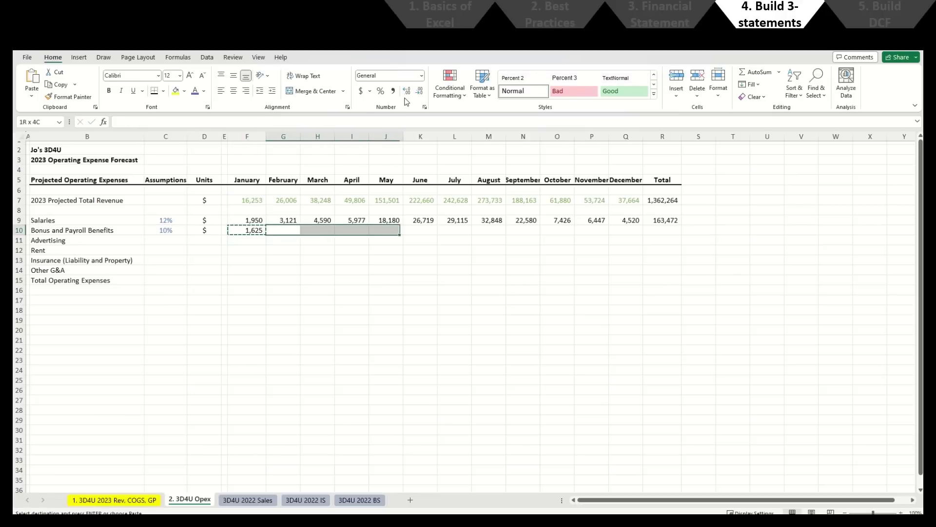
key("shift+Right")
key("shift+Right")
key("shift+Right")
key("shift+Right")
key("shift+Right")
key("shift+Right")
key("shift+Right")
key("ctrl+v")
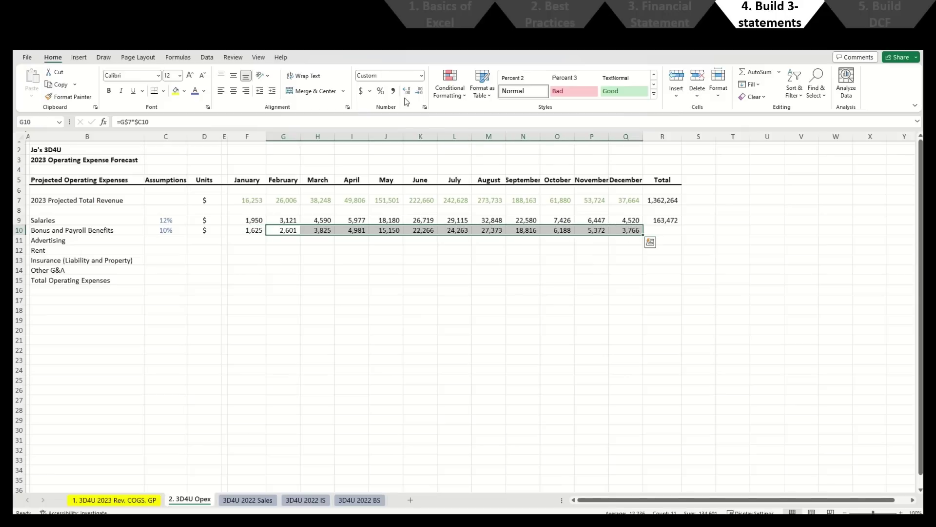
Step: Check the copied Bonus and Payroll Benefits formulas and compare F10 with the Salaries formula in F9
key("Right")
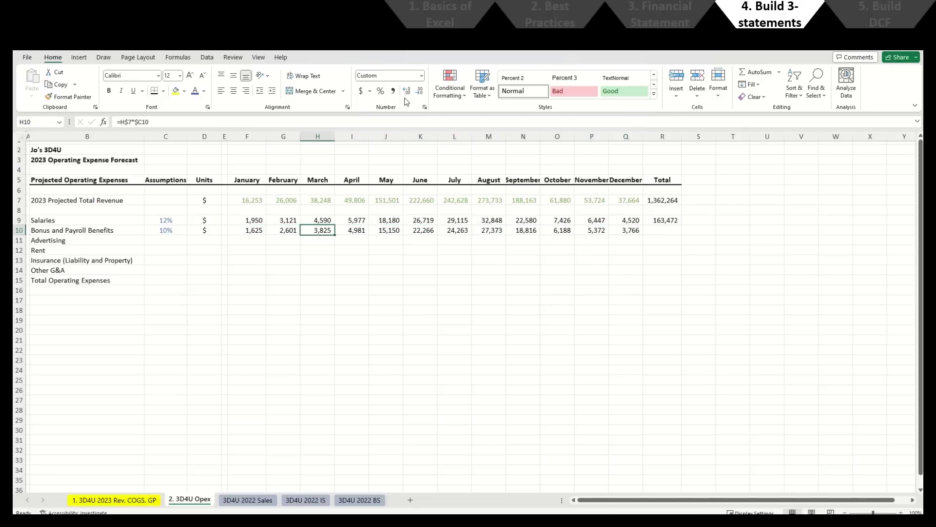
key("Left")
key("Left")
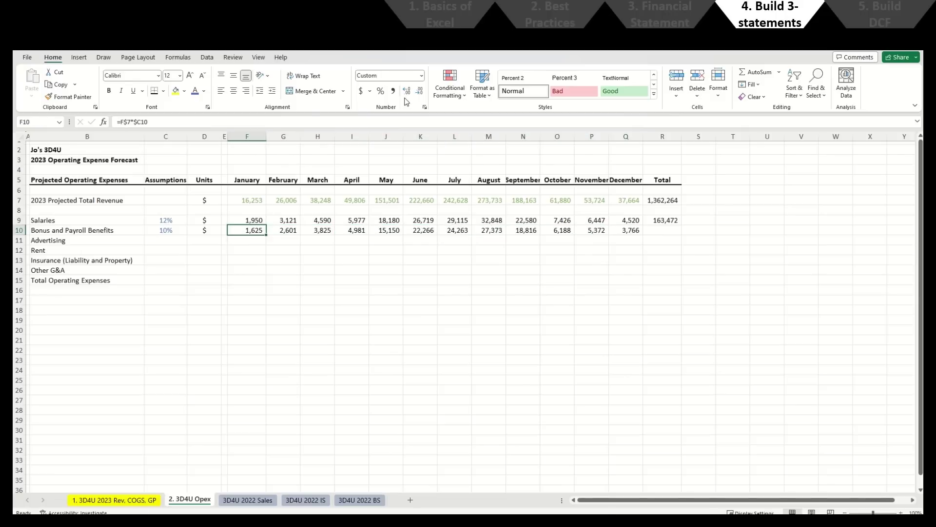
key("F2")
key("Escape")
key("Up")
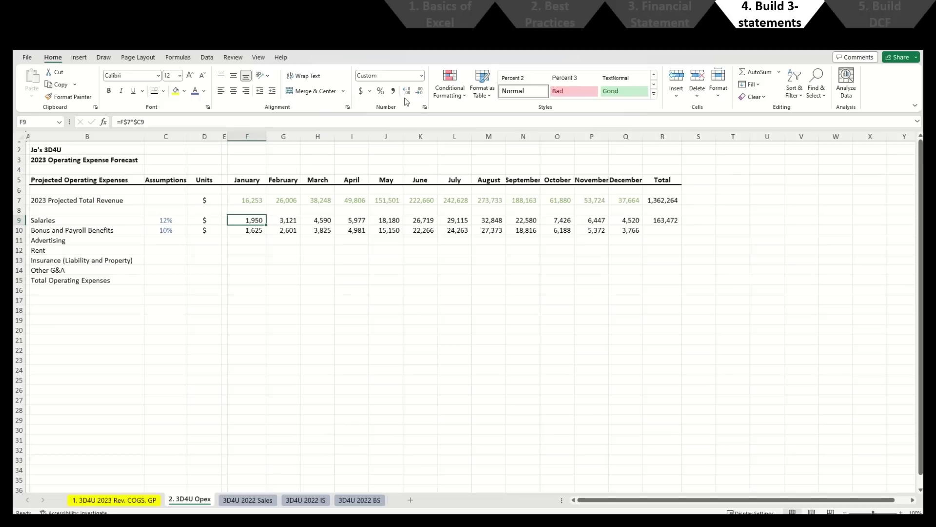
Step: Fill the Total formula down to R10 to sum F10:Q10, and check its range
key("Down")
key("ctrl+Right")
key("Right")
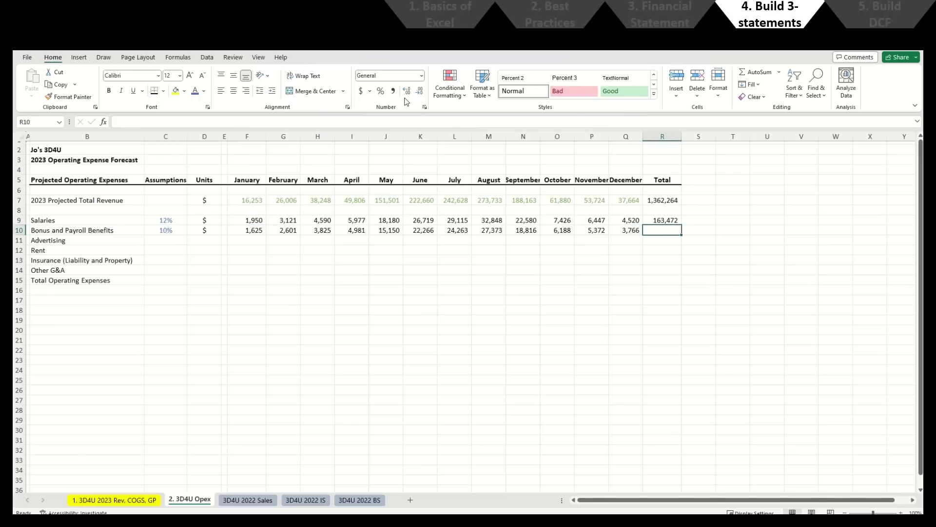
key("ctrl+d")
key("F2")
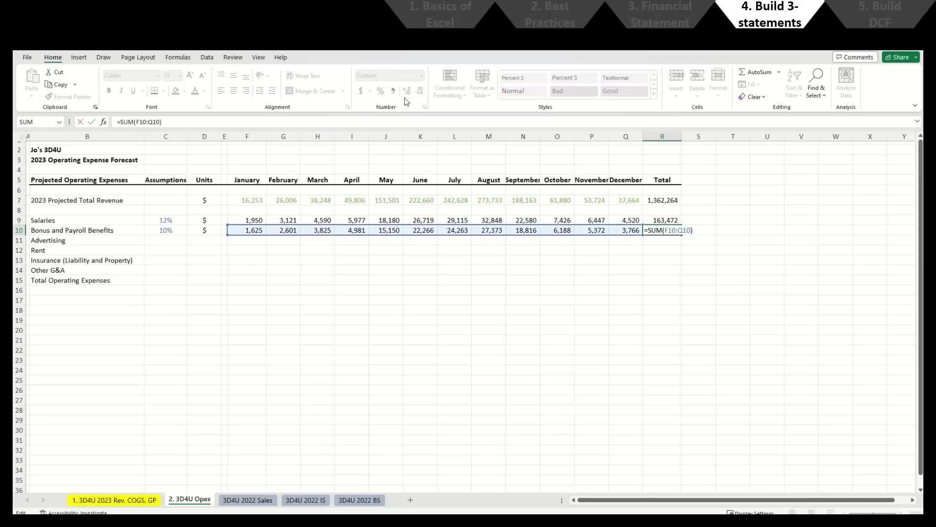
key("Escape")
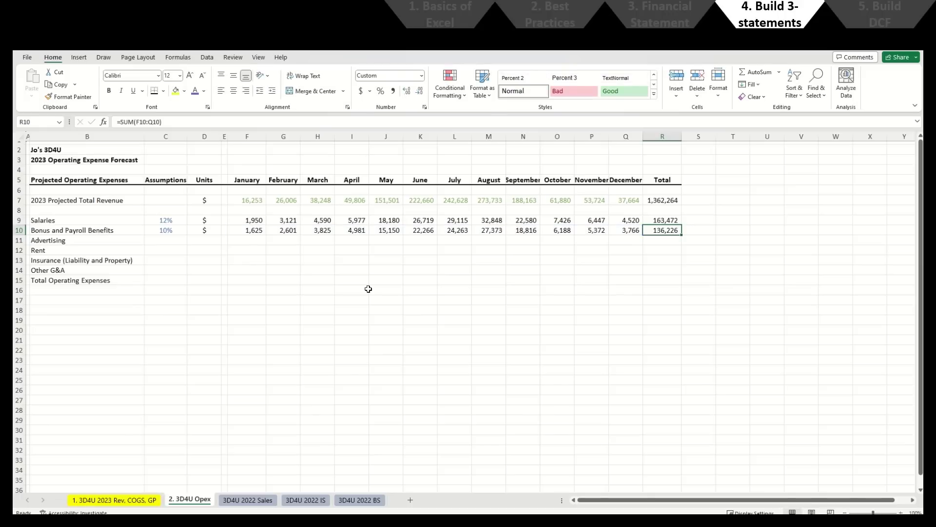
key("alt+Tab")
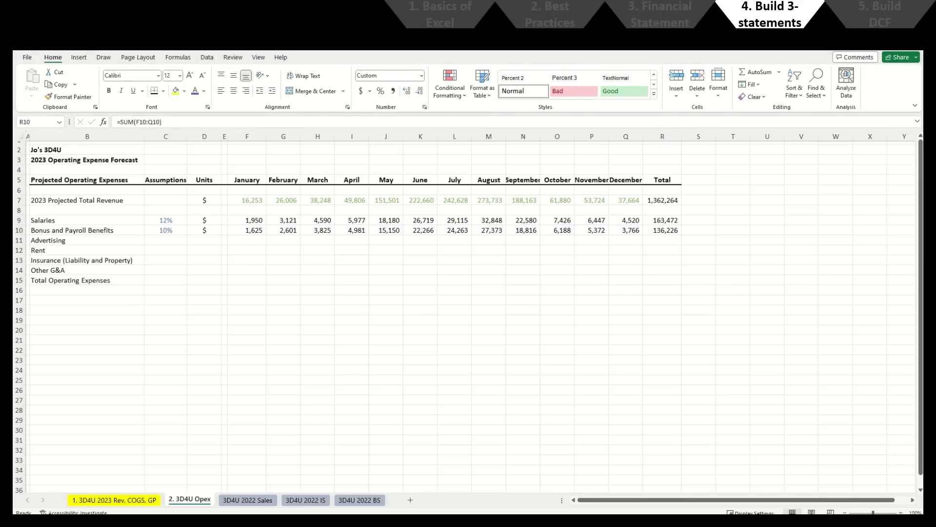
key("alt+Tab")
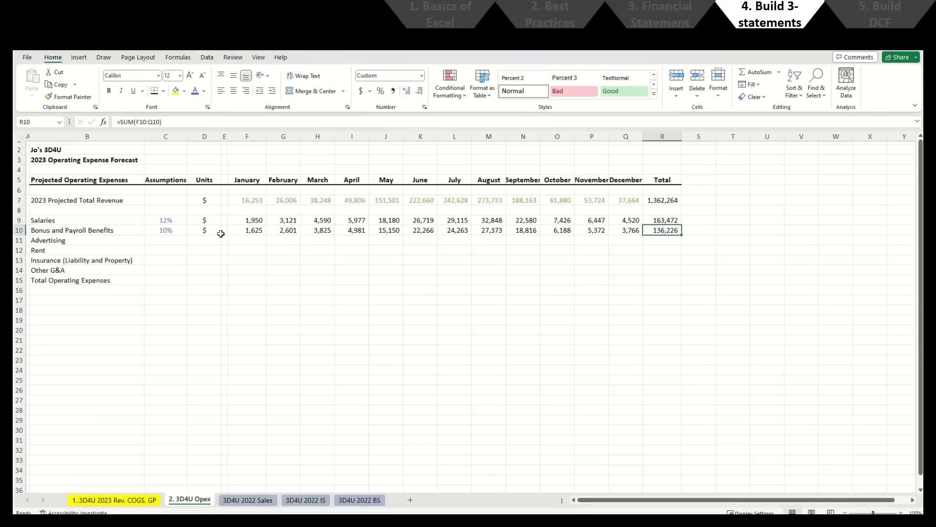
left_click(174, 235)
key("Down")
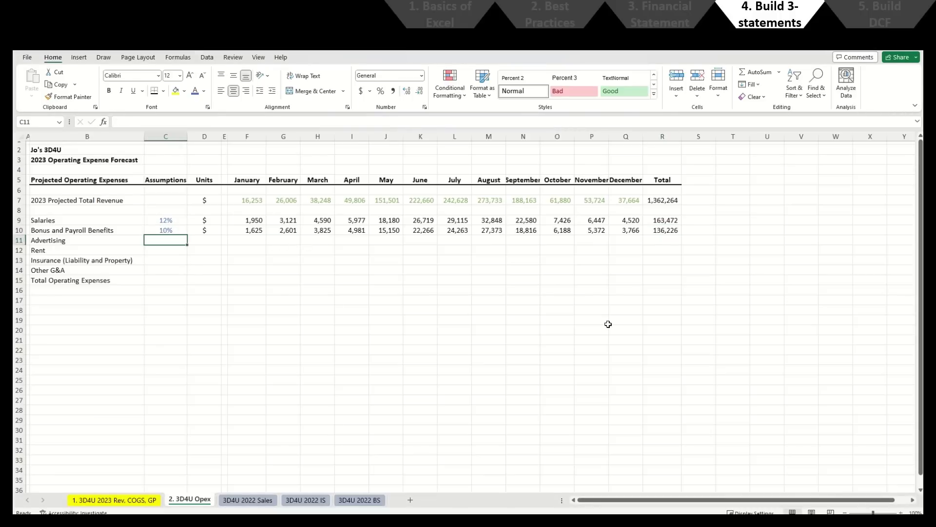
type("1.75")
key("Return")
key("Up")
key("Up")
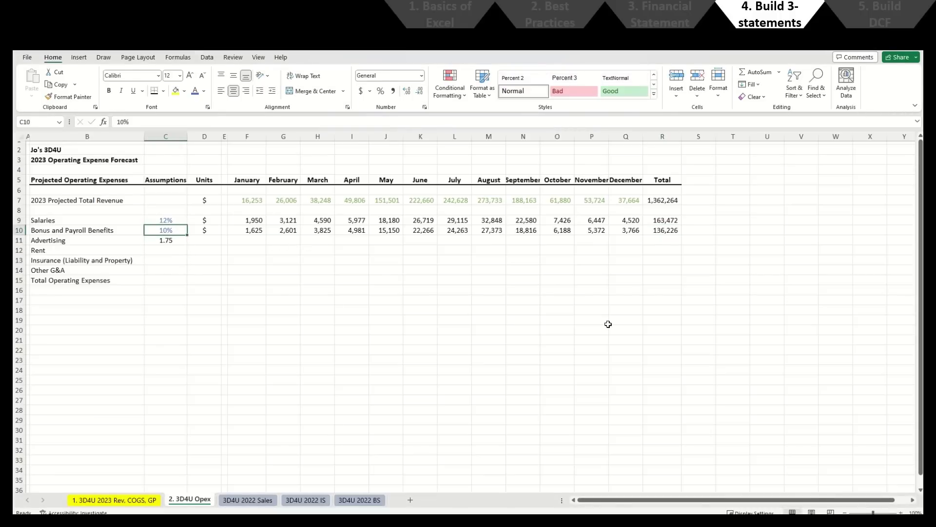
type("2%")
key("Return")
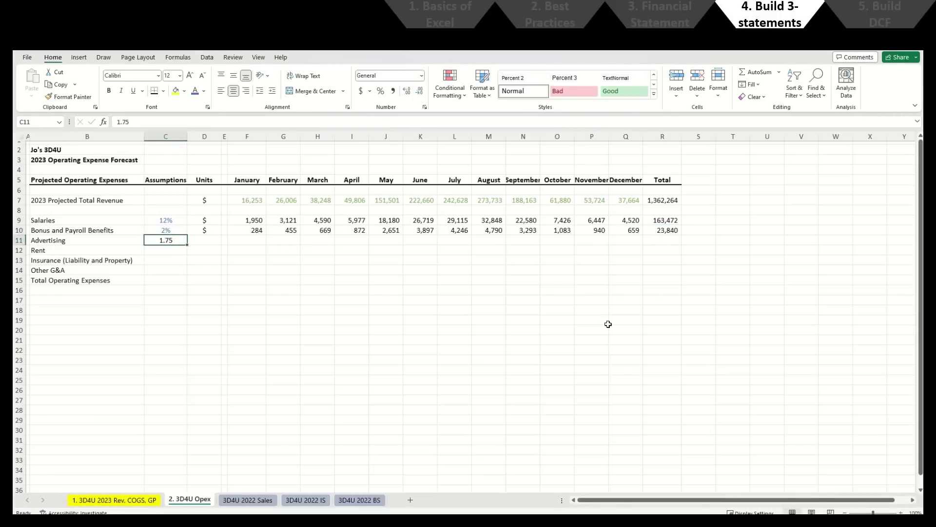
key("ctrl+z")
Step: Set the Advertising assumption in C11 to 1.75% with the formatting of C10, showing two decimals
key("Down")
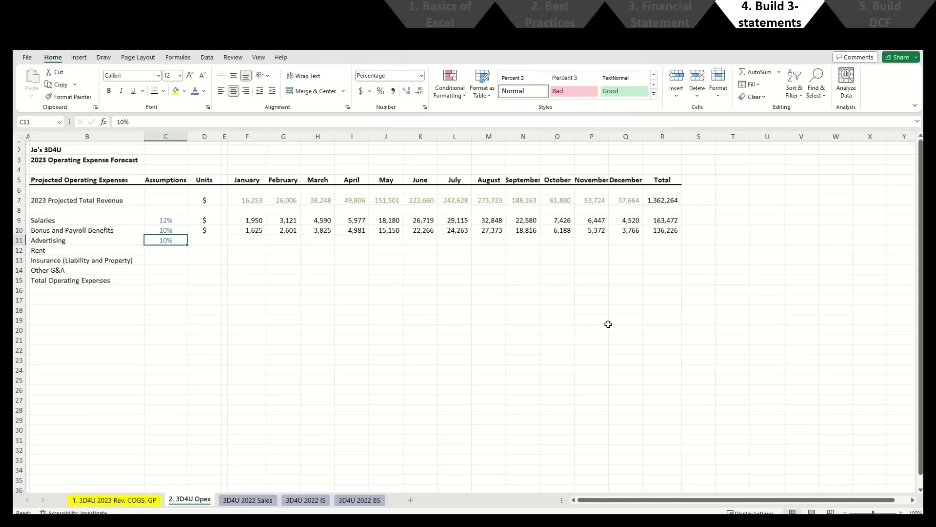
type("2%")
key("Return")
key("Up")
key("alt+h")
key("0")
key("alt+h")
key("0")
Step: Enter $ as the unit for Advertising in D11
key("Right")
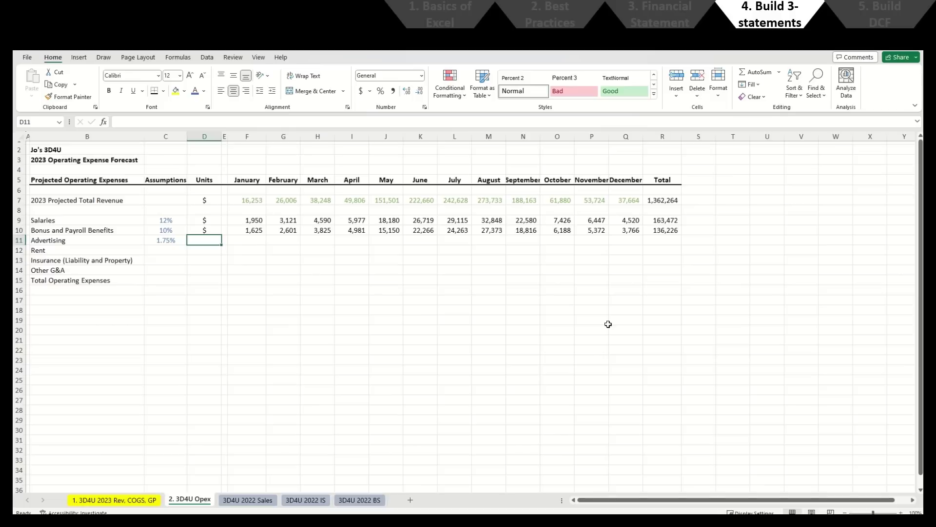
type("$")
key("Return")
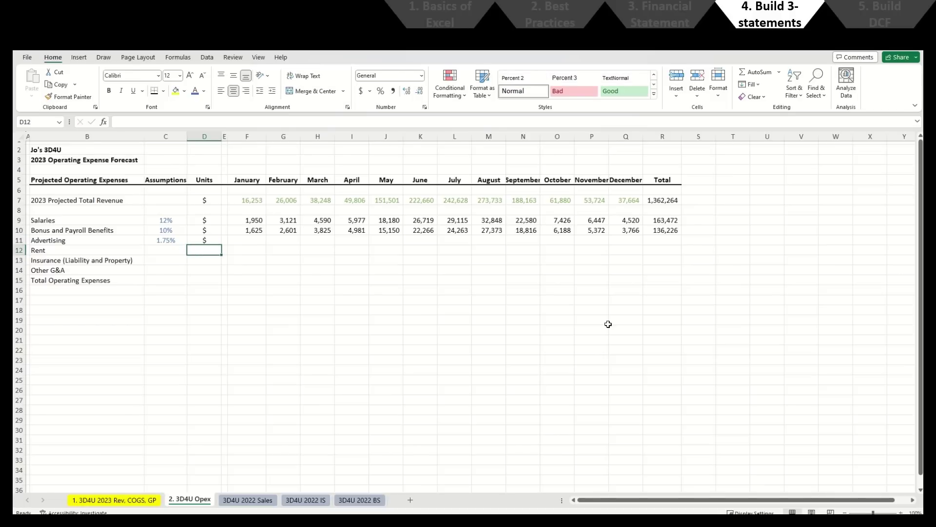
Step: Copy the Advertising assumption from C11 to Insurance and Other G&A in C13:C14, skipping Rent
key("Left")
key("Down")
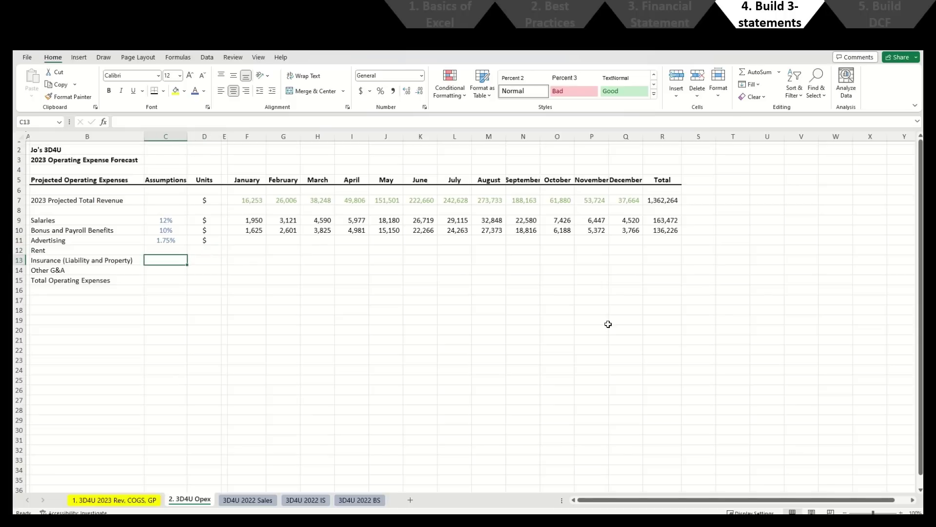
key("Up")
key("Up")
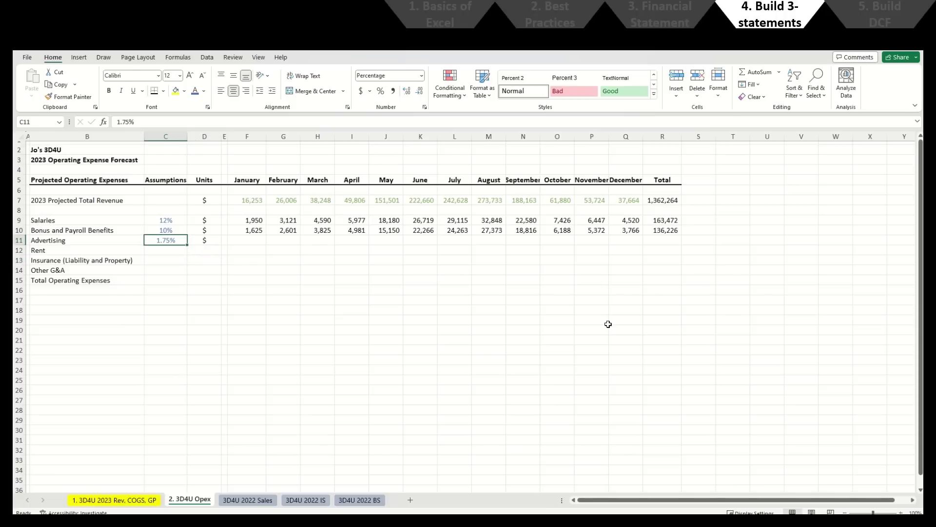
key("Down")
key("Down")
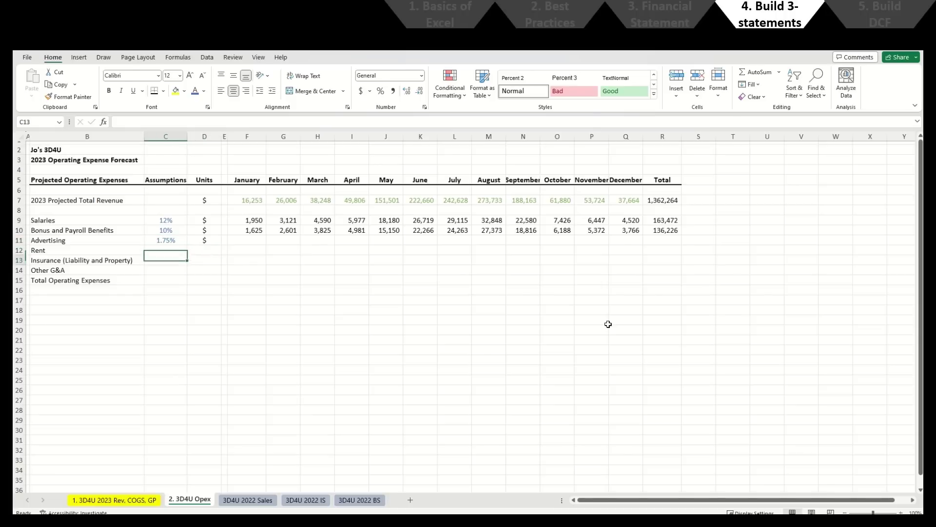
key("Up")
key("Up")
key("ctrl+c")
key("Down")
key("Down")
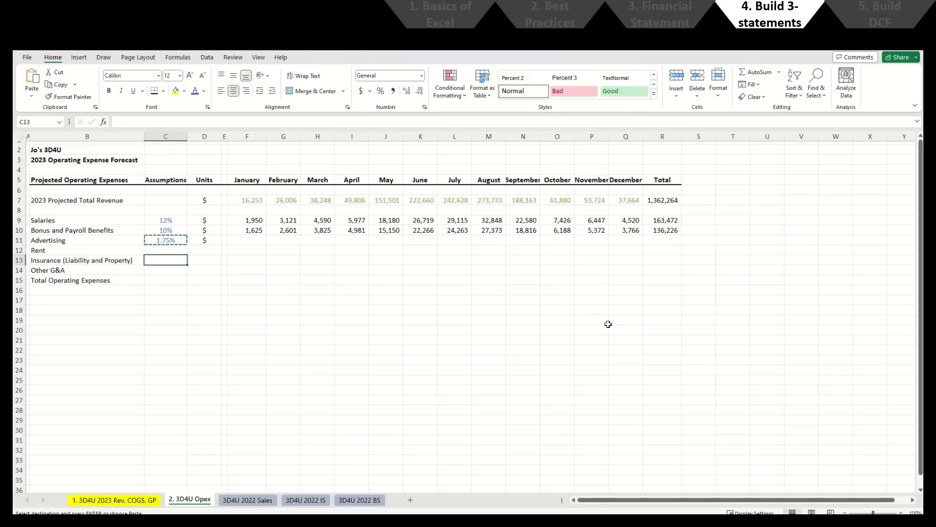
key("shift+Down")
key("ctrl+v")
key("shift+Up")
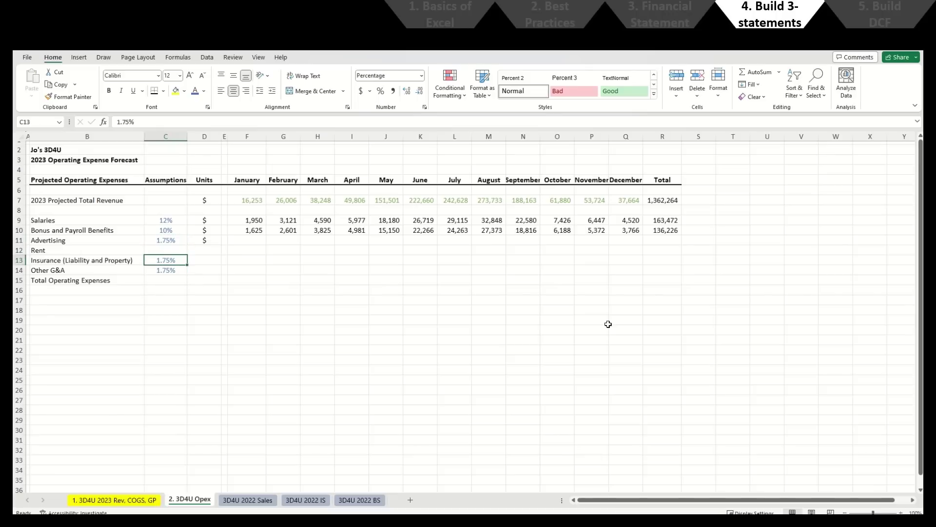
Step: Set the Insurance assumption in C13 to 0.25% and the Other G&A assumption in C14 to 1%
type("0.25")
key("Return")
type("1")
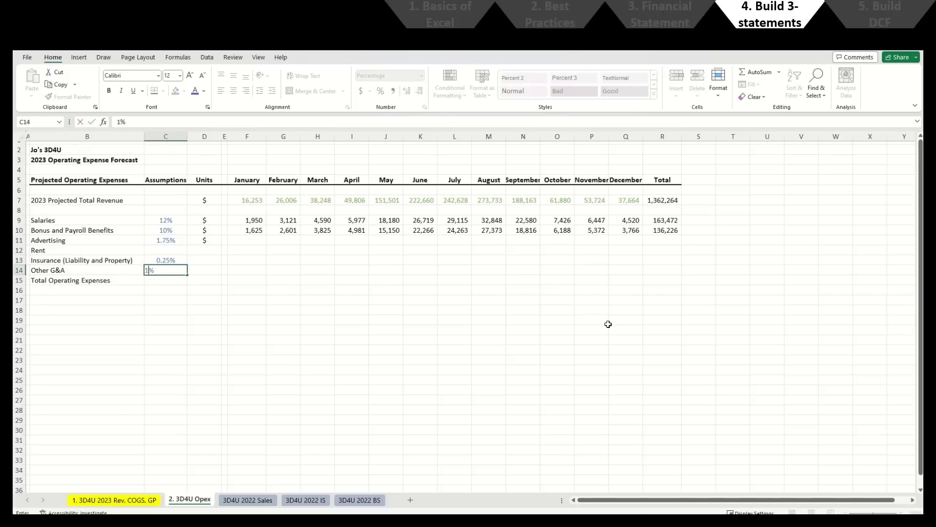
key("Return")
key("Up")
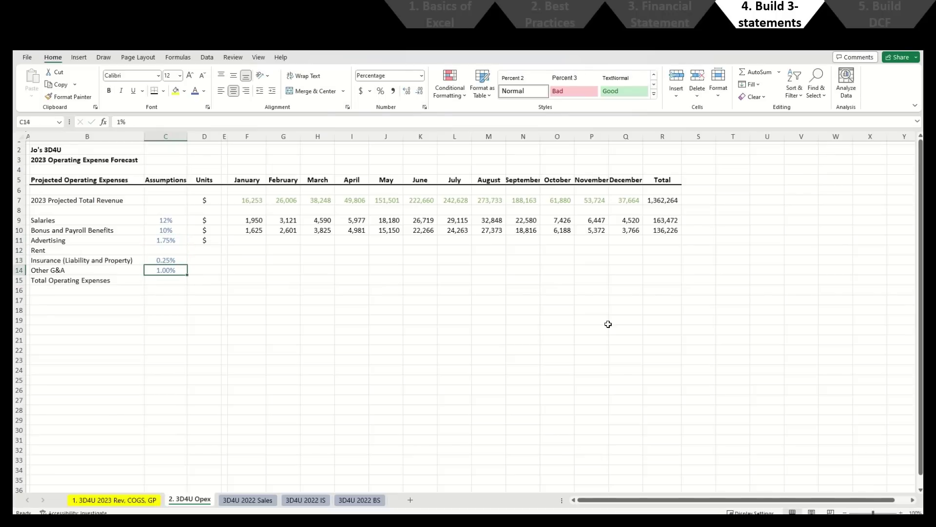
Step: Format the Other G&A assumption in C14 to show no decimal places
key("alt+h")
key("9")
key("alt+h")
key("9")
key("Up")
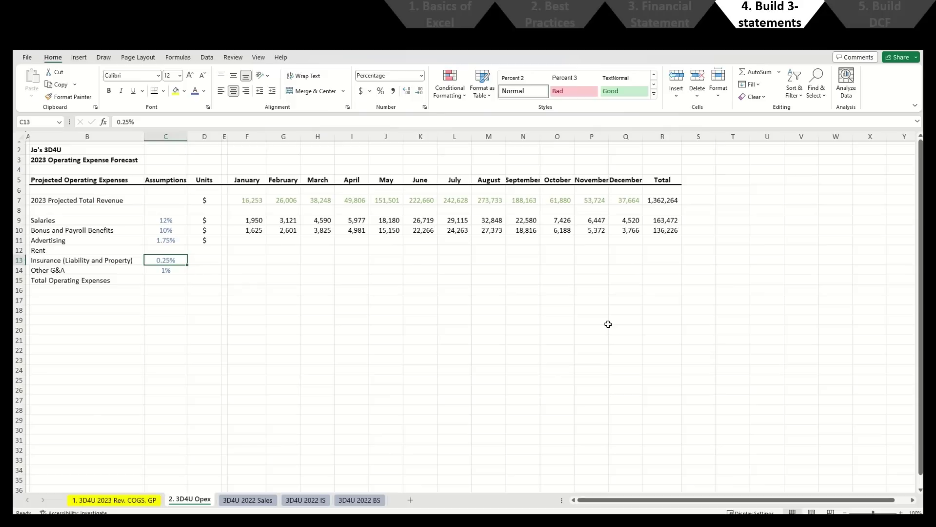
Step: Check the references in the January Salaries formula in F9
key("Right")
key("Right")
key("Up")
key("Left")
key("Up")
key("Right")
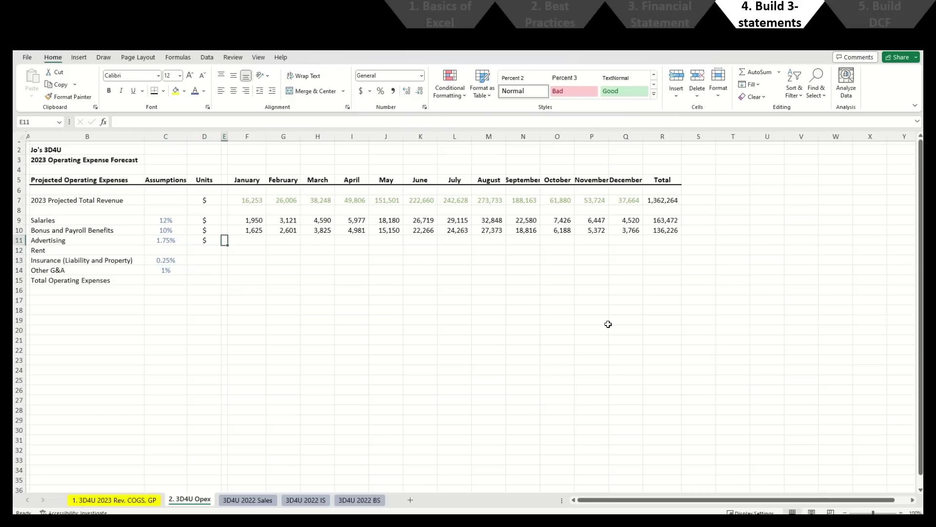
key("Up")
key("Right")
key("Up")
key("F2")
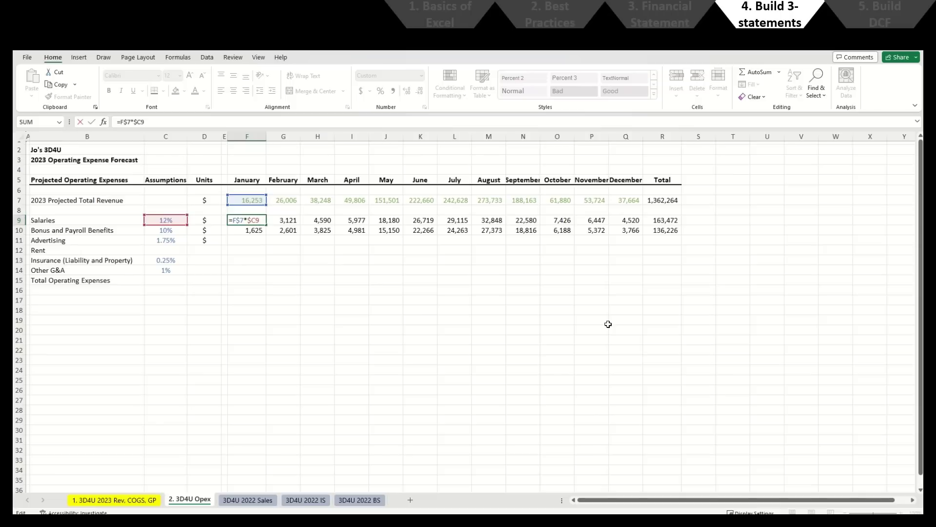
key("ctrl+Return")
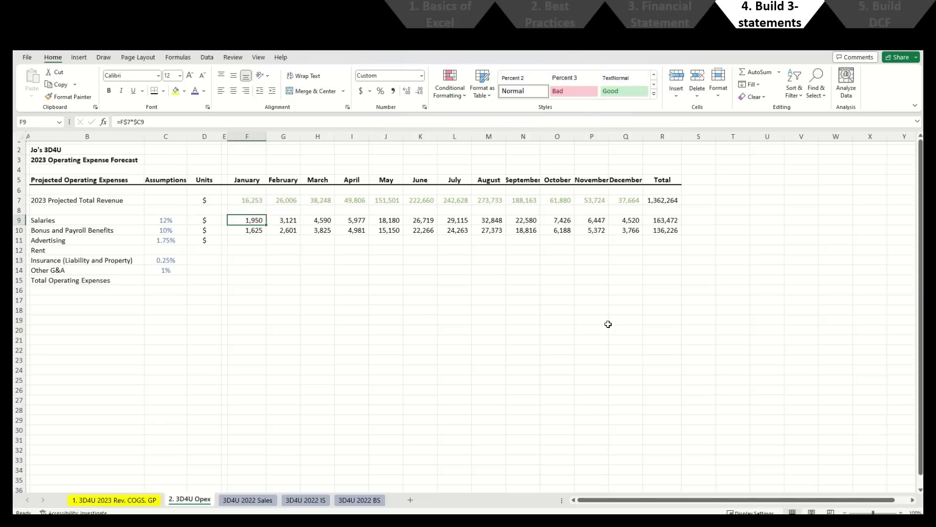
key("shift+Right")
key("shift+Right")
key("shift+Right")
key("shift+Right")
key("shift+Right")
key("shift+Right")
key("shift+Right")
key("shift+Right")
key("shift+Right")
key("shift+Right")
key("shift+Right")
key("shift+Right")
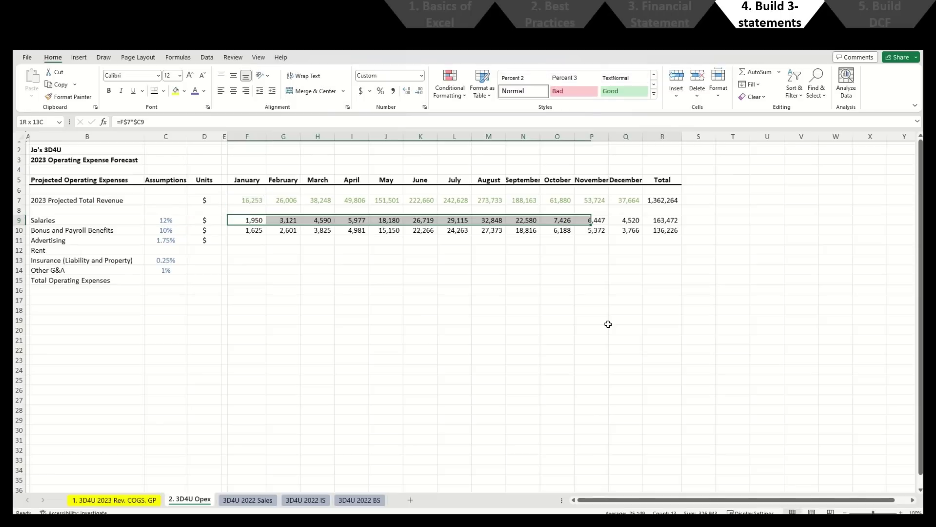
key("shift+Left")
key("shift+Left")
key("shift+Left")
key("shift+Left")
key("shift+Left")
key("shift+Left")
key("shift+Left")
key("shift+Left")
key("shift+Left")
key("shift+Left")
key("shift+Left")
key("shift+Left")
Step: Copy the January Salaries formula from F9 to Advertising, Insurance and Other G&A in F11, F13 and F14, skipping Rent
key("ctrl+c")
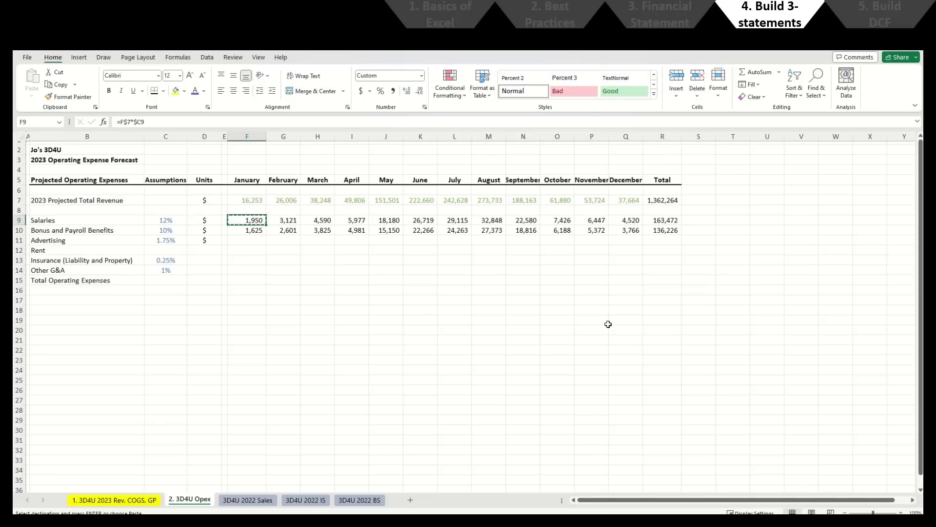
key("Down")
key("Down")
key("Down")
key("Up")
key("ctrl+v")
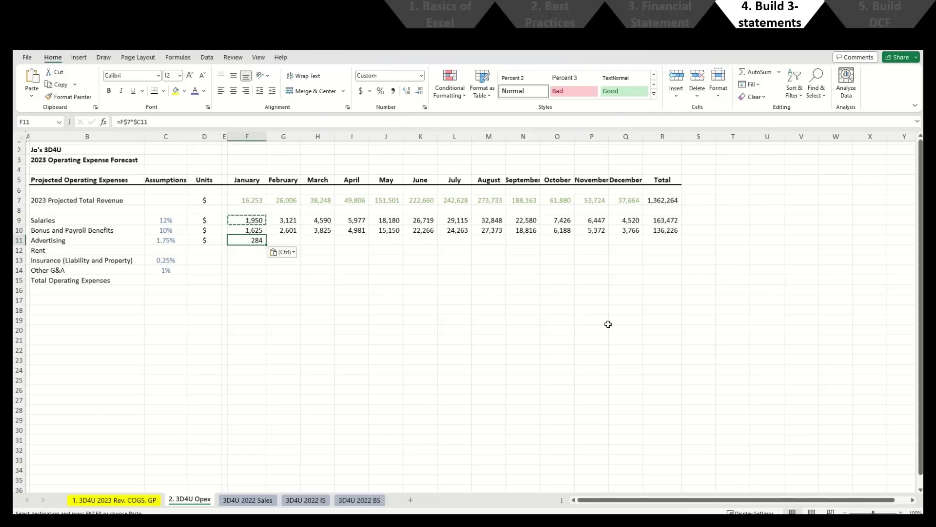
key("Down")
key("Down")
key("ctrl+v")
key("Down")
key("ctrl+v")
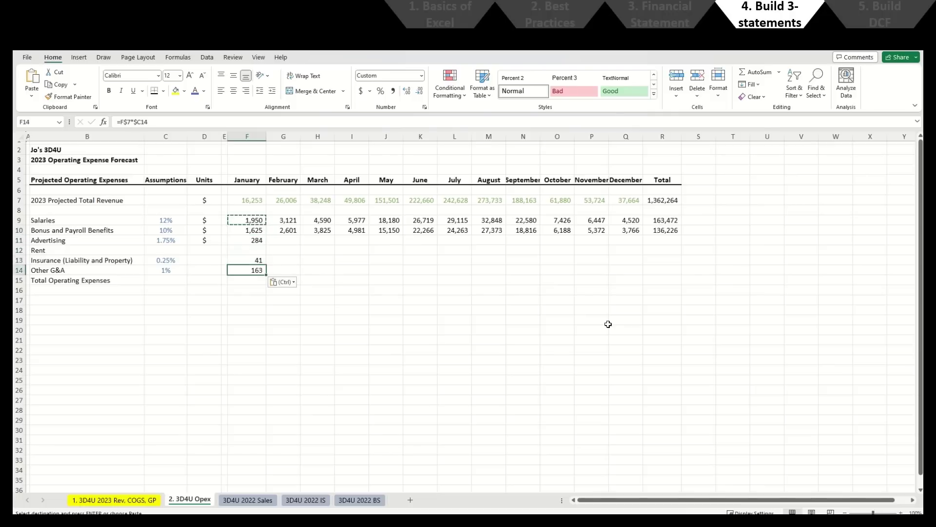
Step: Check the revenue and assumption references in the January formulas for Insurance, Other G&A and Advertising
key("Up")
key("F2")
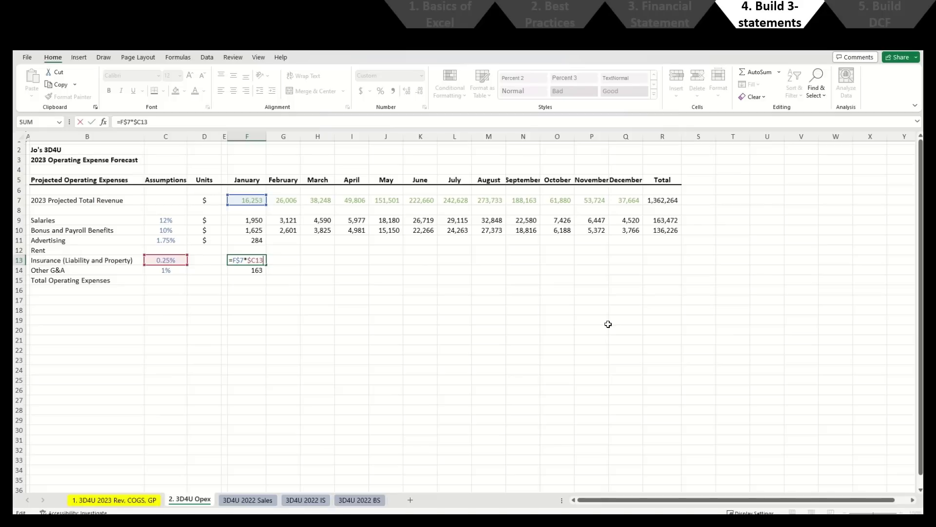
key("Return")
key("F2")
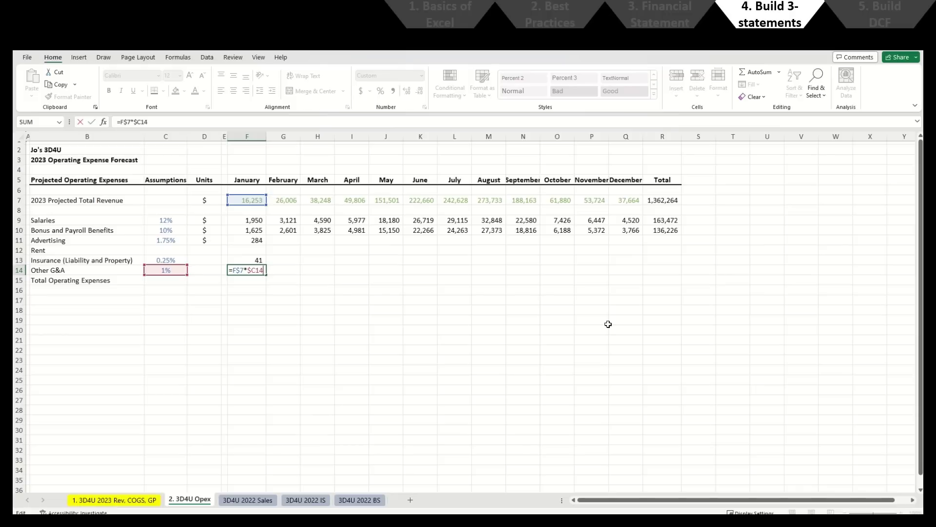
key("ctrl+Return")
key("Up")
key("Up")
key("Up")
key("F2")
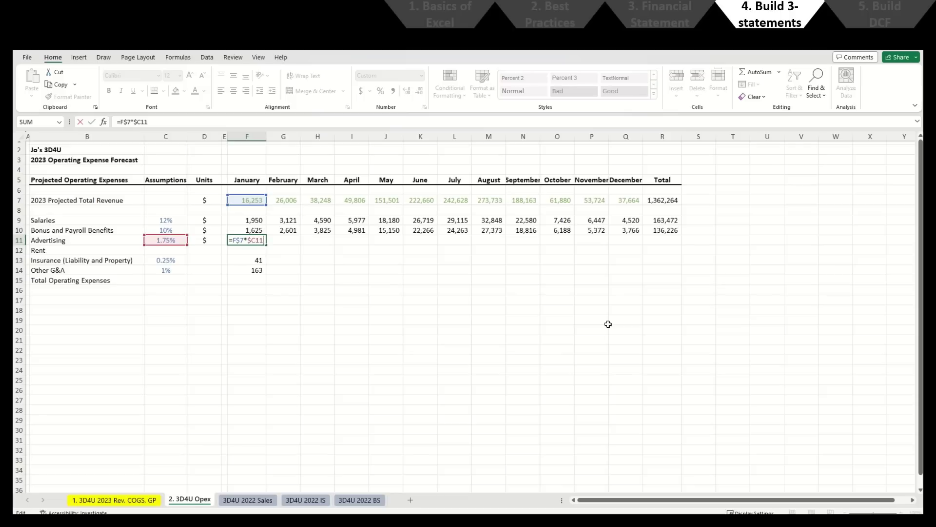
key("ctrl+Return")
Step: Copy the January expense formulas in F11:F14 across to February through December in G11:Q14
key("shift+Down")
key("shift+Down")
key("shift+Down")
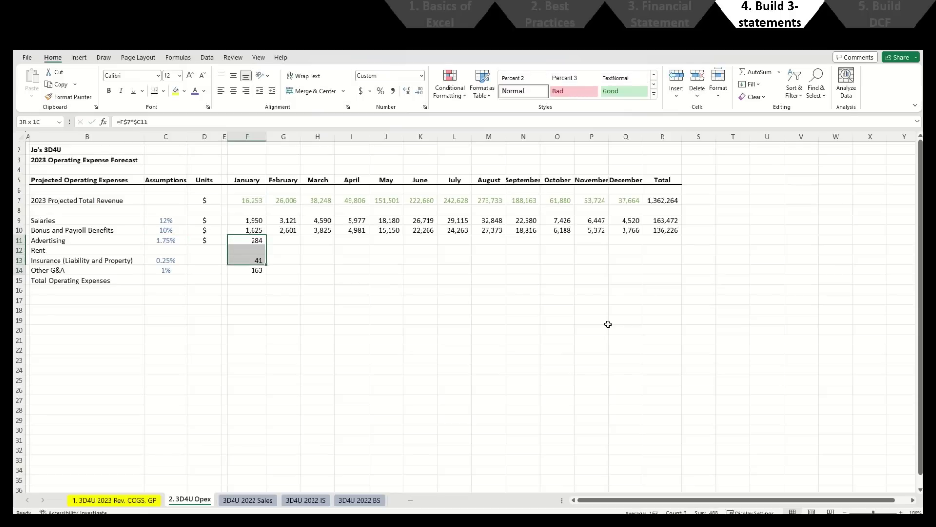
key("ctrl+c")
key("Right")
key("shift+Down")
key("shift+Down")
key("shift+Down")
key("shift+Right")
key("shift+Right")
key("shift+Right")
key("shift+Right")
key("shift+Right")
key("shift+Right")
key("shift+Right")
key("shift+Right")
key("shift+Right")
key("shift+Right")
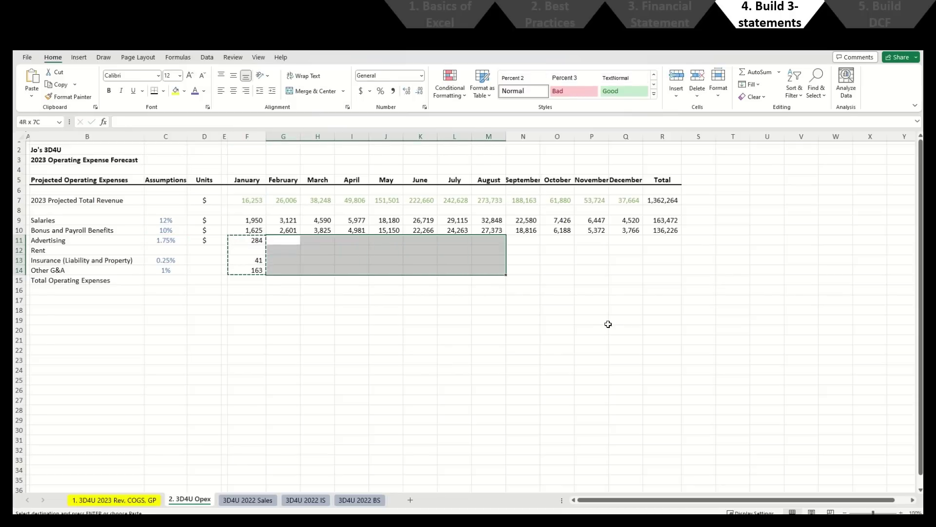
Step: Paste the January advertising, insurance and other G&A formulas across February to December
key("Return")
key("Right")
key("ctrl+Right")
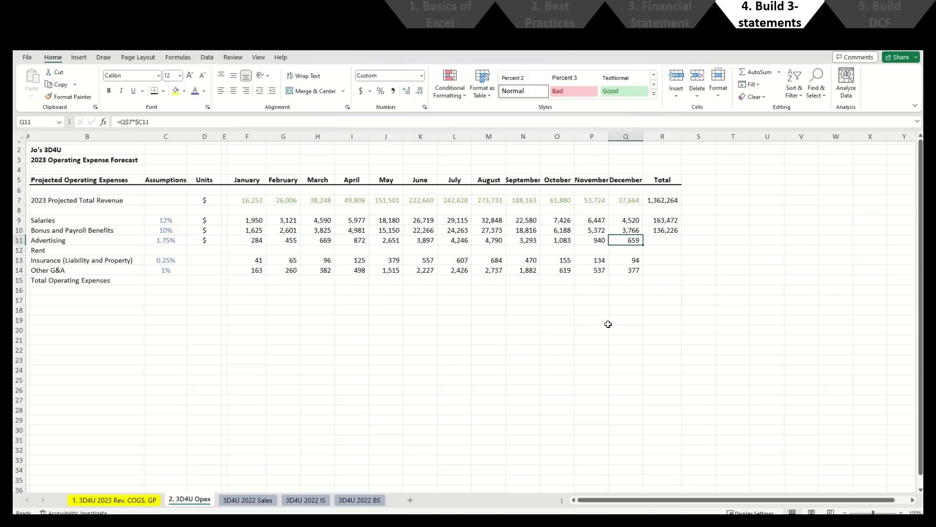
Step: Sum the Advertising row in its Total cell and copy that formula to the Insurance and Other G&A totals
key("Right")
key("alt+equal")
key("Return")
key("Down")
key("Up")
key("Up")
key("ctrl+c")
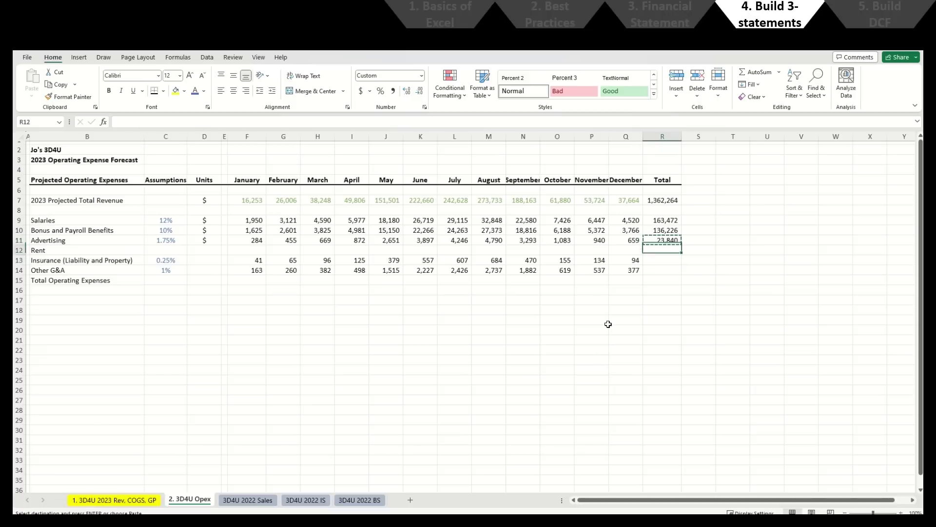
key("Down")
key("Down")
key("shift+Down")
key("Return")
Step: Enter $ as the unit for the Insurance and Other G&A rows
key("Left")
key("ctrl+Left")
key("Left")
key("Left")
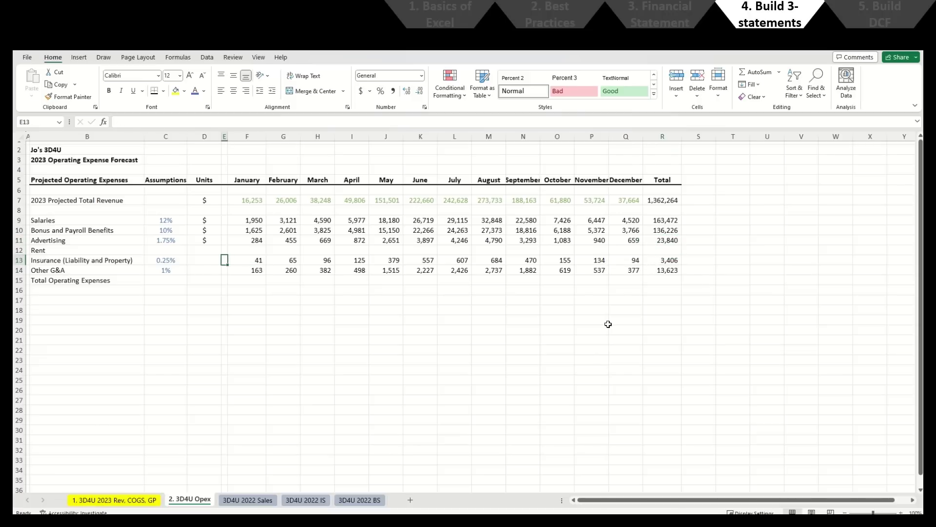
type("$")
key("Down")
type("$")
Step: Enter 12000 as the Rent assumption in cell C12
key("Up")
key("Up")
key("Left")
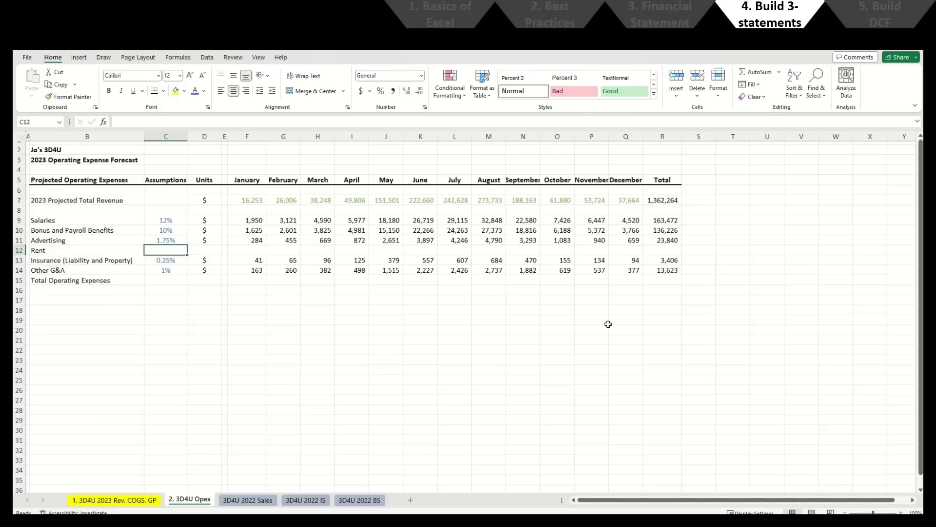
type("12000")
key("Return")
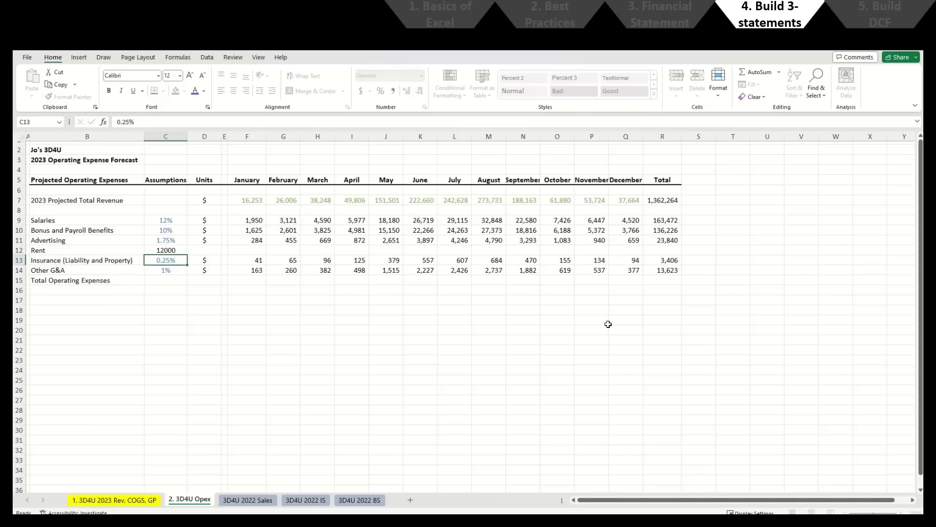
Step: Format the Rent assumption with a thousands separator and no decimal places
key("Up")
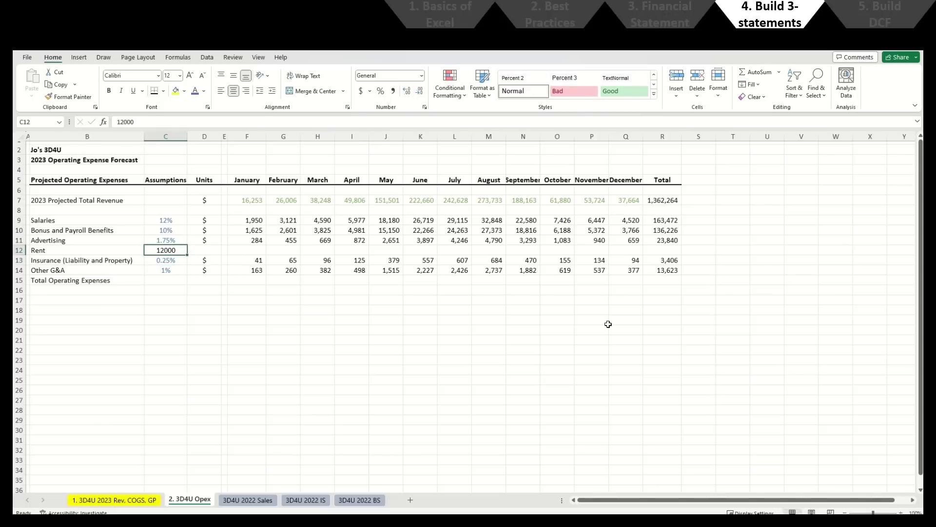
key("ctrl+shift+1")
key("alt+h")
key("9")
key("alt+h")
key("9")
Step: Change the Rent assumption's font colour to the theme blue used for the other assumptions
key("alt+h")
key("f")
key("c")
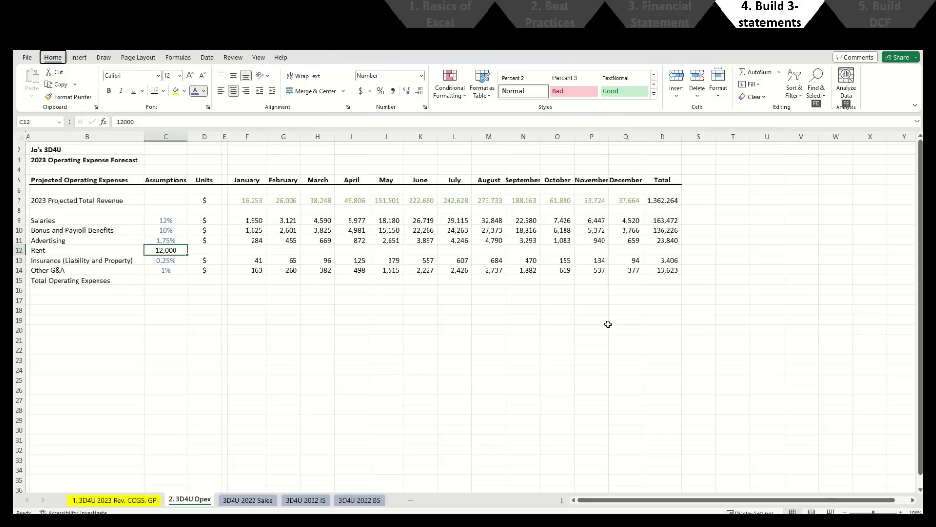
key("Right")
key("Right")
key("Right")
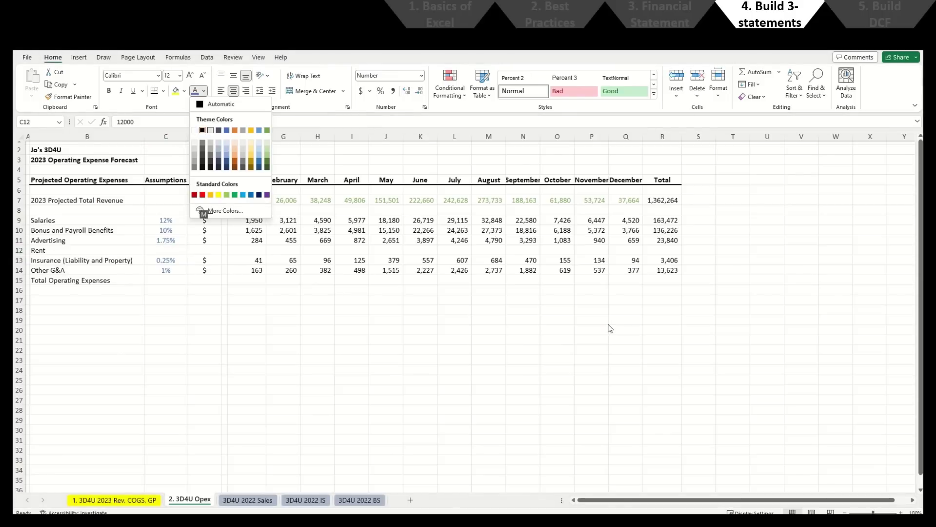
key("Return")
Step: Link January rent in F12 to the Rent assumption with the formula =C12
key("Right")
key("Right")
key("Right")
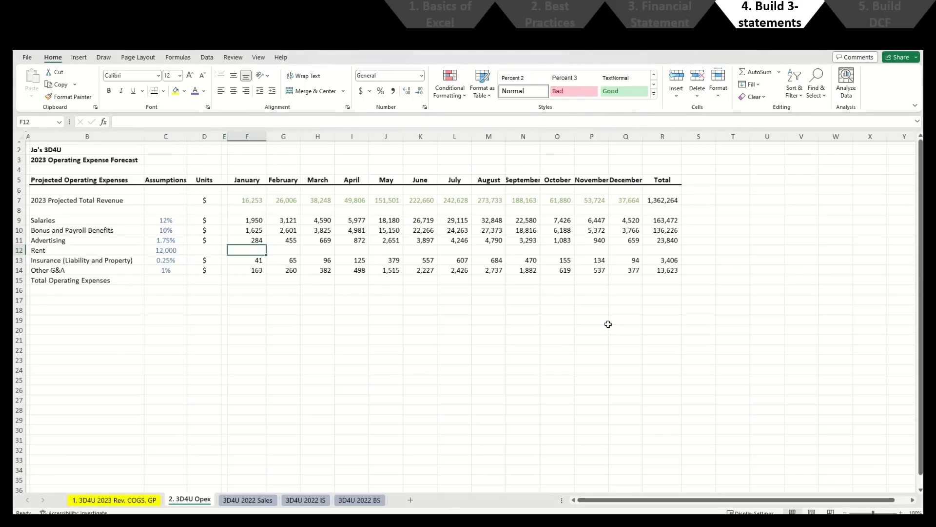
type("=")
key("Left")
key("Left")
key("Left")
key("Return")
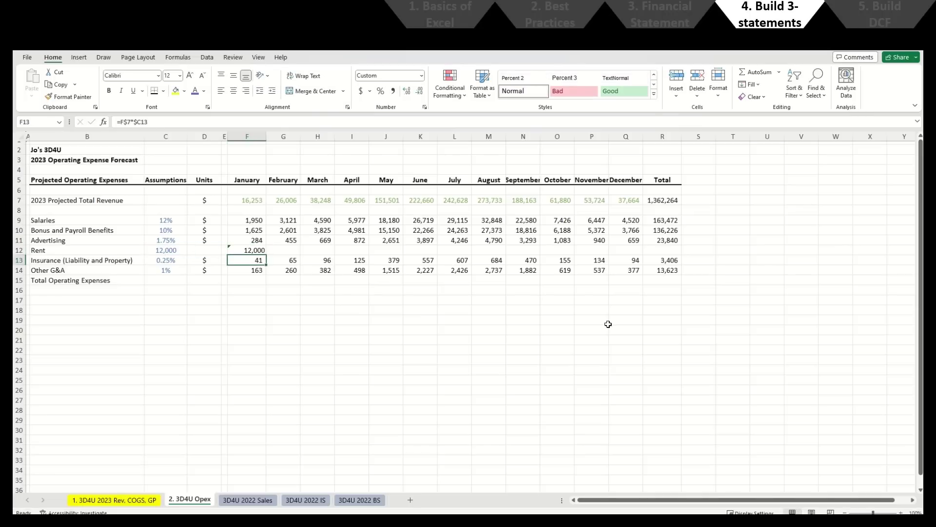
Step: Enter $ as the unit for the Rent row
key("Left")
key("Up")
key("Left")
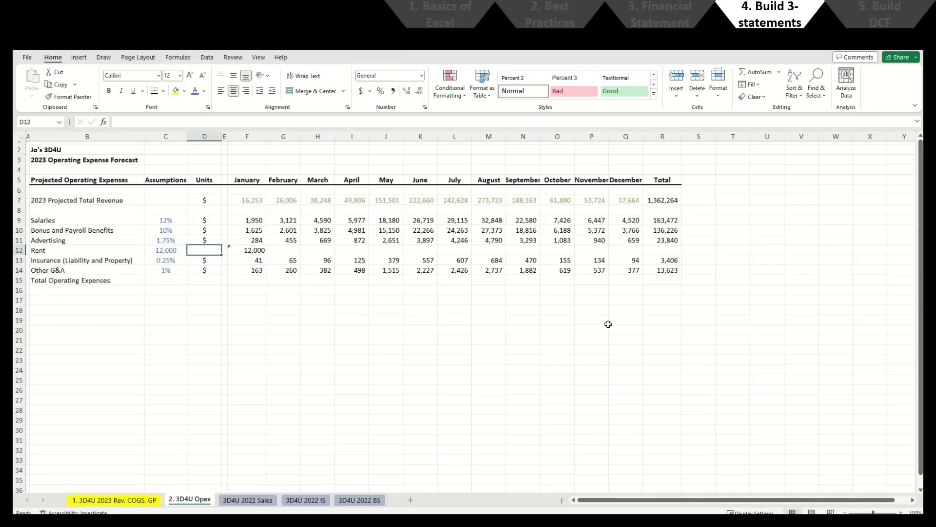
type("$")
Step: Try to copy the January rent formula =C12 across February to December and check the resulting February formula
key("Right")
key("Right")
key("ctrl+c")
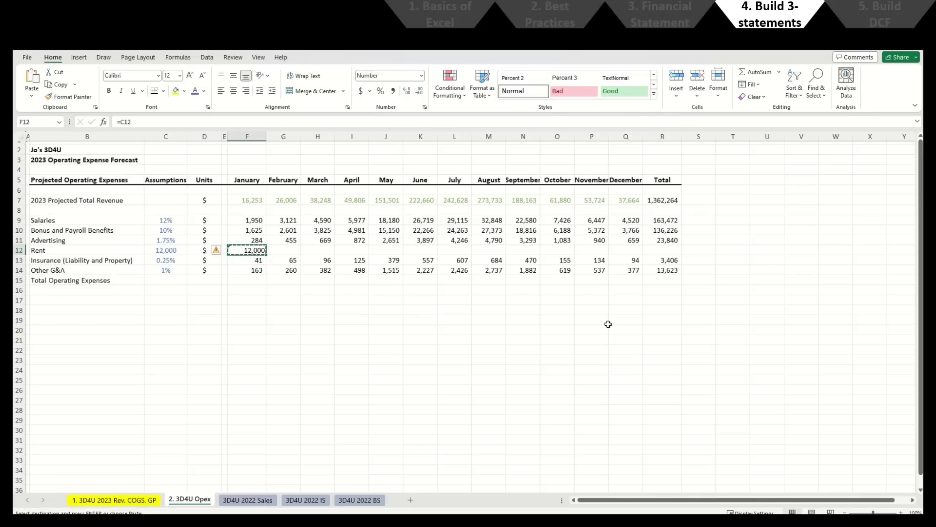
key("Right")
key("shift+Right")
key("shift+Right")
key("shift+Right")
key("shift+Right")
key("shift+Right")
key("shift+Right")
key("shift+Right")
key("shift+Right")
key("shift+Right")
key("shift+Right")
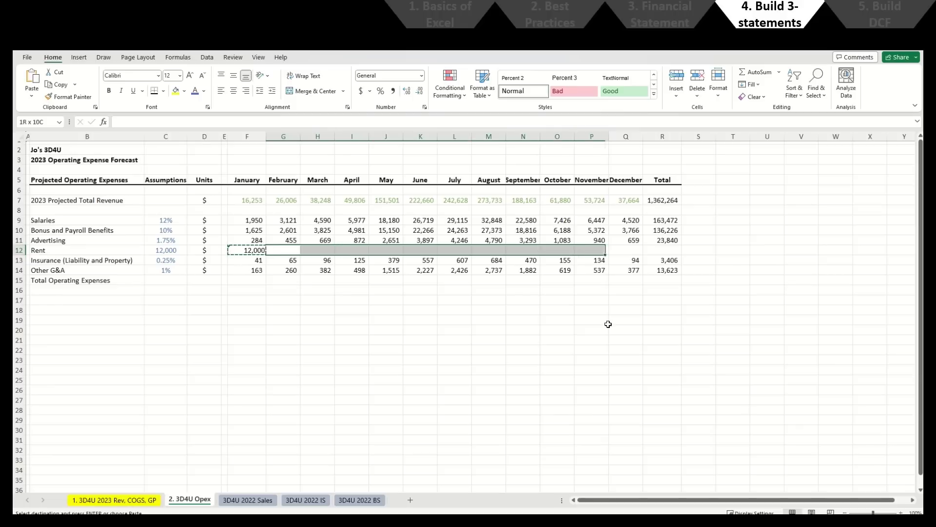
key("Return")
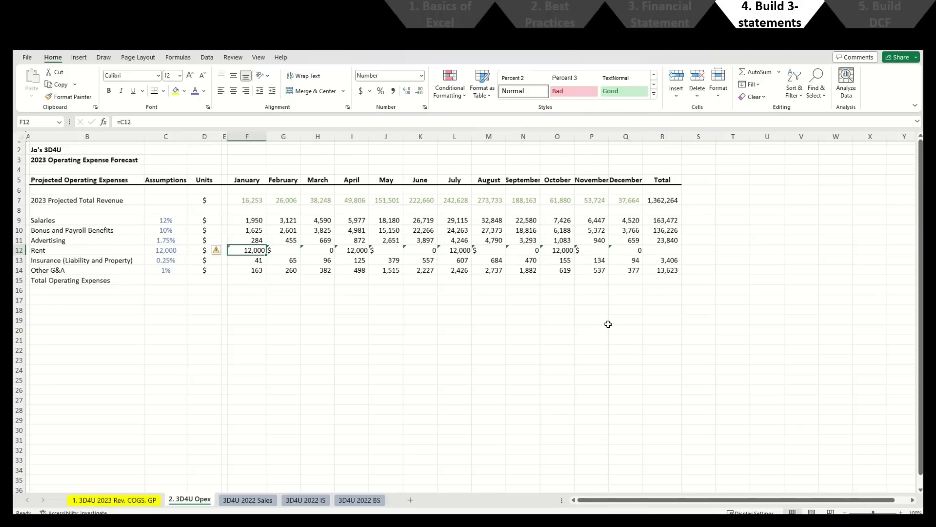
key("F2")
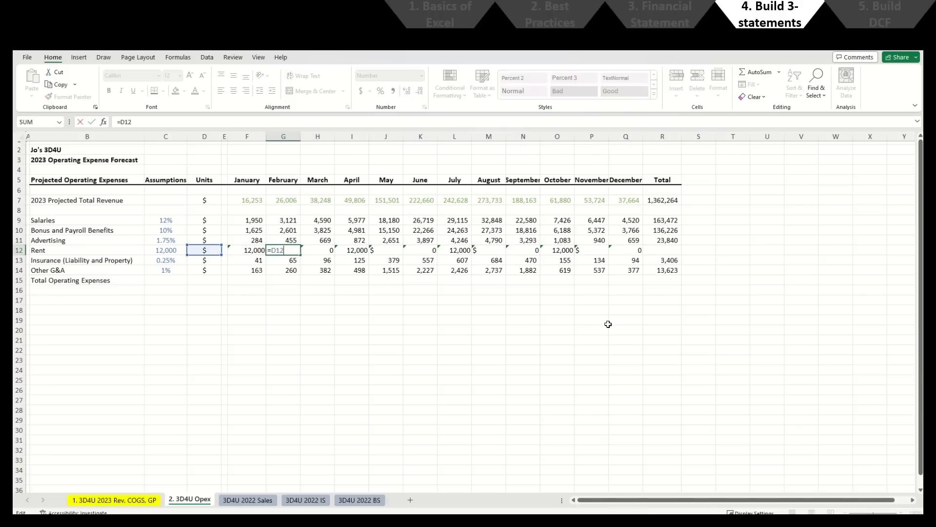
key("Escape")
Step: Make the January rent reference absolute as =$C$12 and fill it across through December
key("Left")
key("F2")
key("F4")
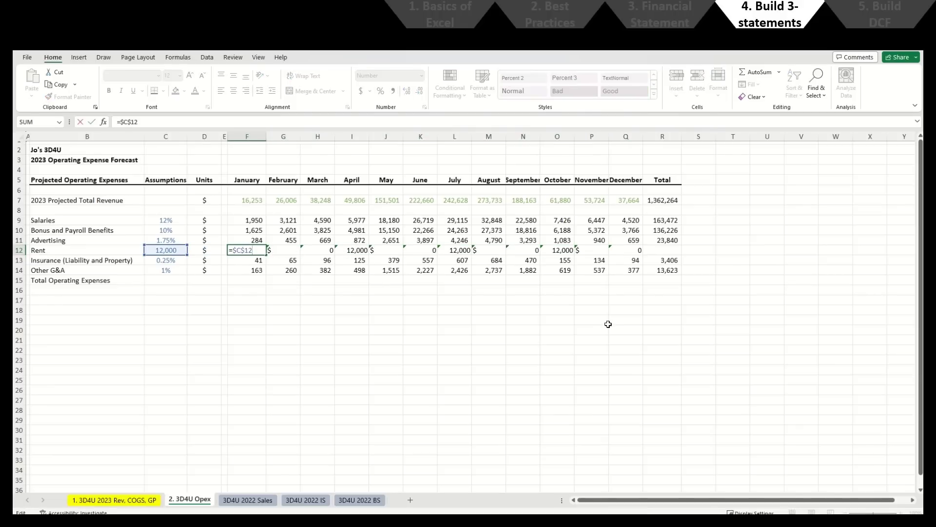
key("Return")
key("Up")
key("ctrl+shift+Right")
key("ctrl+r")
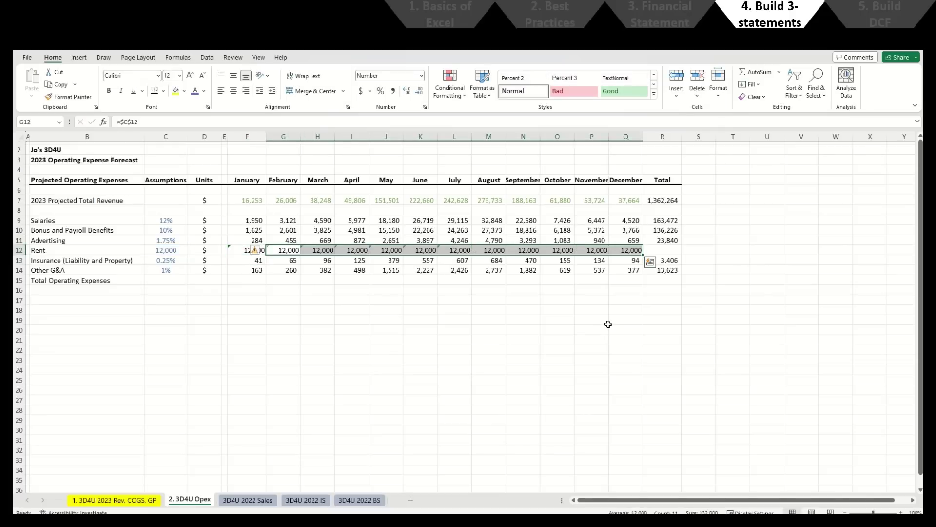
Step: Fill the Advertising total formula down into the Rent row's Total cell, R12
key("Right")
key("Right")
key("ctrl+Right")
key("Right")
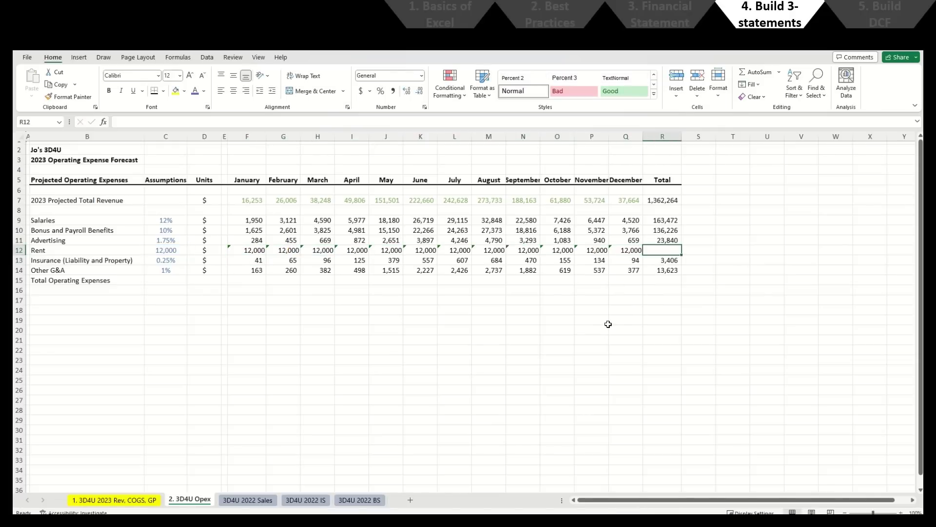
key("ctrl+d")
Step: Ignore the formula error flags across the Rent row from January to Total
key("Left")
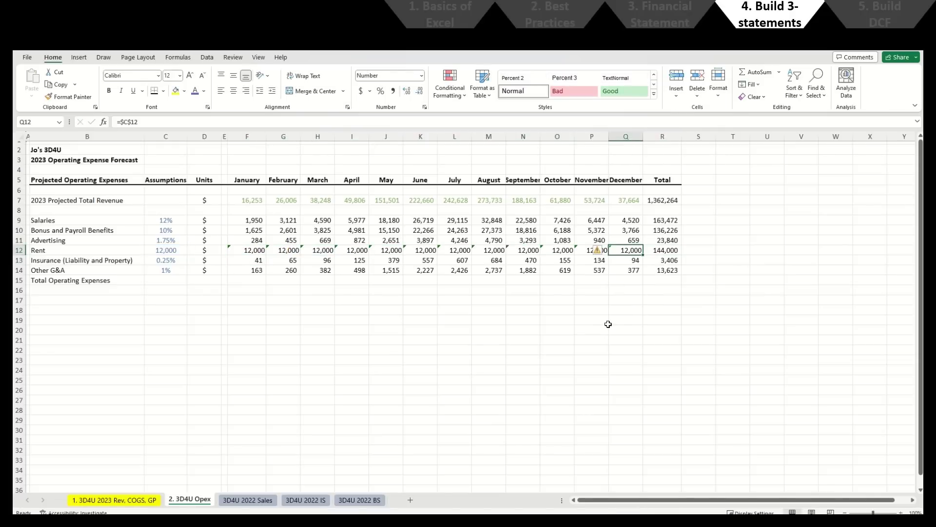
key("ctrl+Left")
key("ctrl+shift+Right")
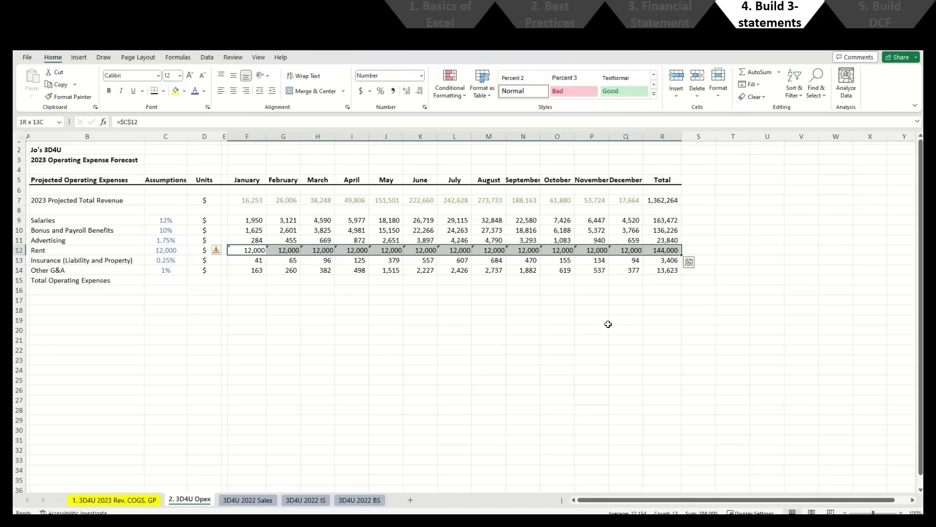
left_click(217, 249)
left_click(251, 287)
Step: Sum January's operating expenses in F15 with =SUM(F9:F14)
left_click(261, 265)
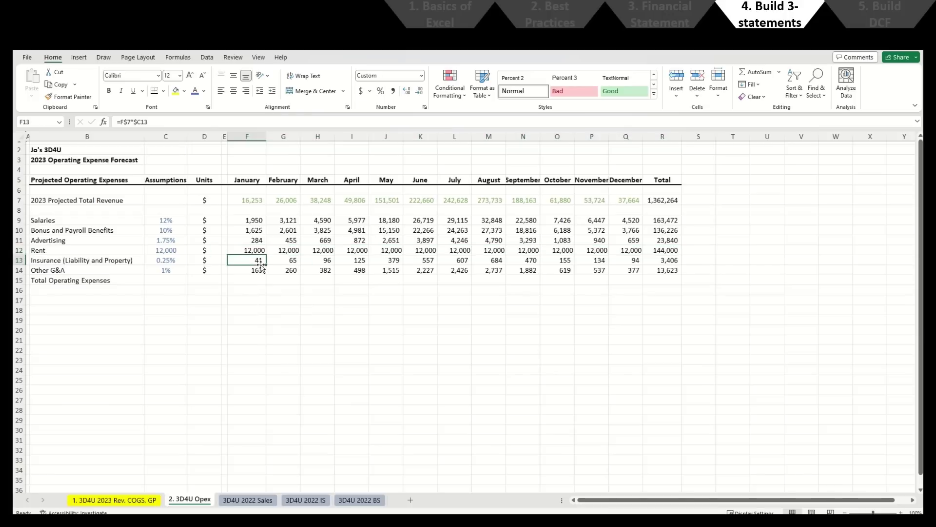
key("Down")
key("Down")
key("alt+equal")
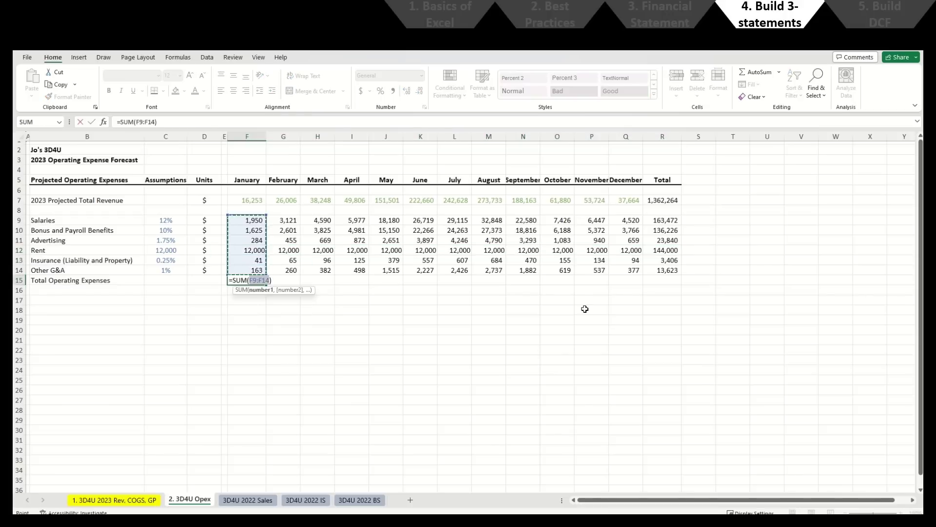
key("Return")
Step: Copy January's Total Operating Expenses formula across February through the Total column
key("Up")
key("ctrl+c")
key("Right")
key("shift+Right")
key("shift+Right")
key("shift+Right")
key("shift+Right")
key("shift+Right")
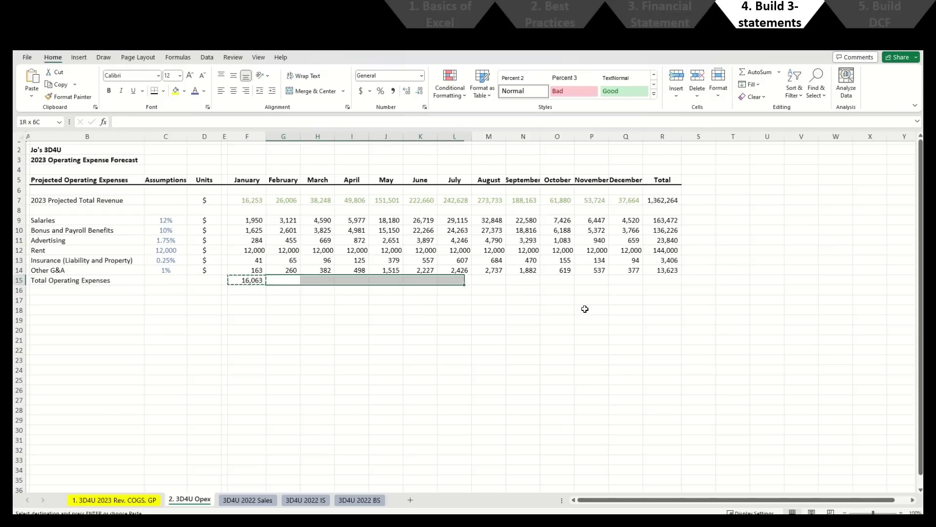
key("shift+Right")
key("shift+Right")
key("shift+Right")
key("shift+Right")
key("shift+Right")
key("shift+Right")
key("ctrl+v")
Step: Bold the Total Operating Expenses values from January to Total and add a top and thick bottom border
key("Left")
key("ctrl+shift+Right")
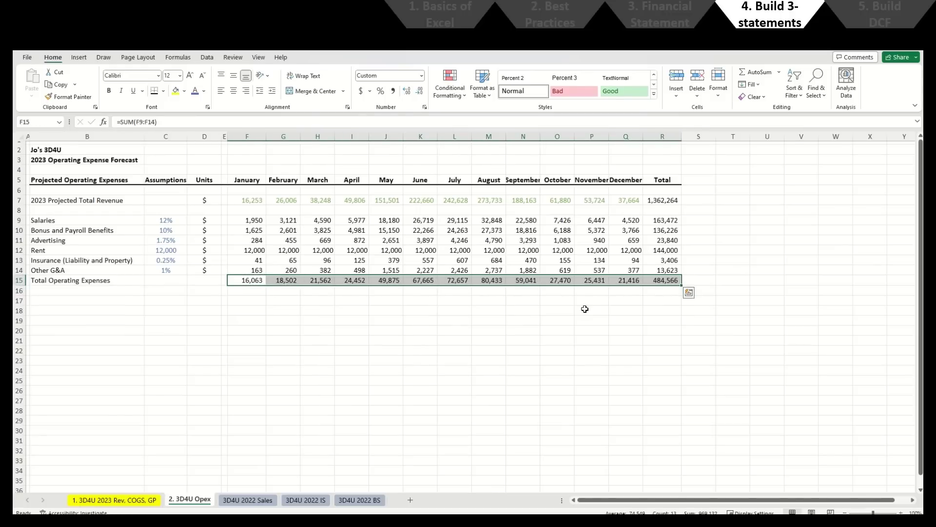
key("ctrl+b")
key("alt+h")
key("b")
key("c")
Step: Bold the Total Operating Expenses label and enter $ as the row's unit
key("Left")
key("Left")
key("Left")
key("Left")
key("ctrl+b")
key("Right")
key("Right")
type("$")
key("Return")
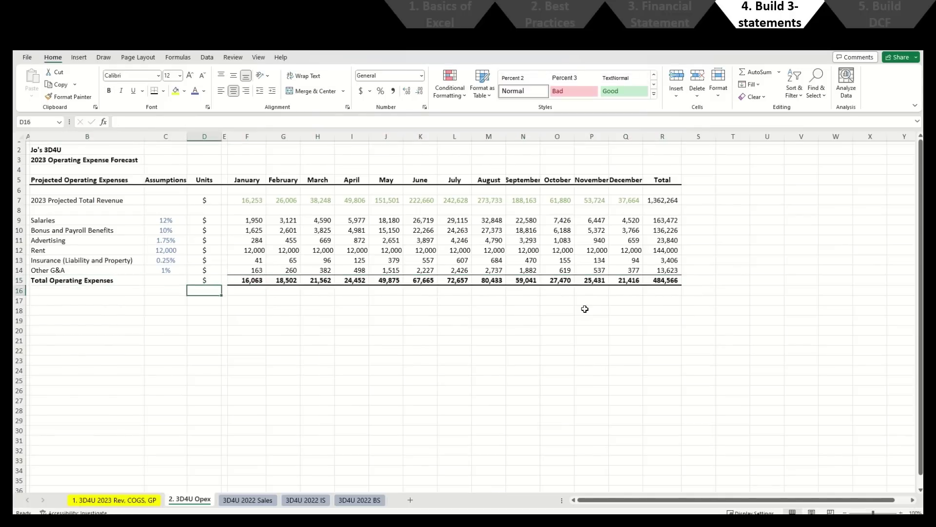
key("Up")
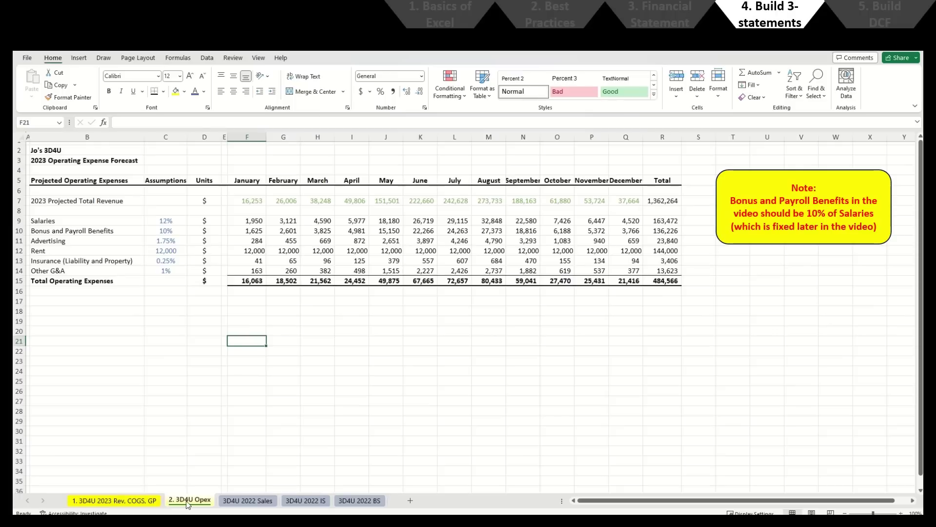
Step: Create a copy of the 2. 3D4U Opex sheet and place it before the 3D4U 2022 Sales sheet
right_click(188, 504)
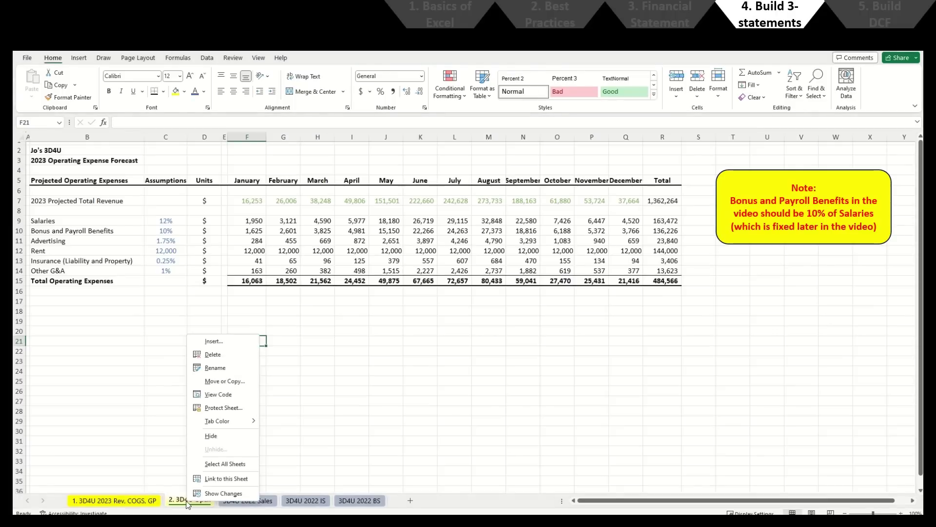
left_click(235, 381)
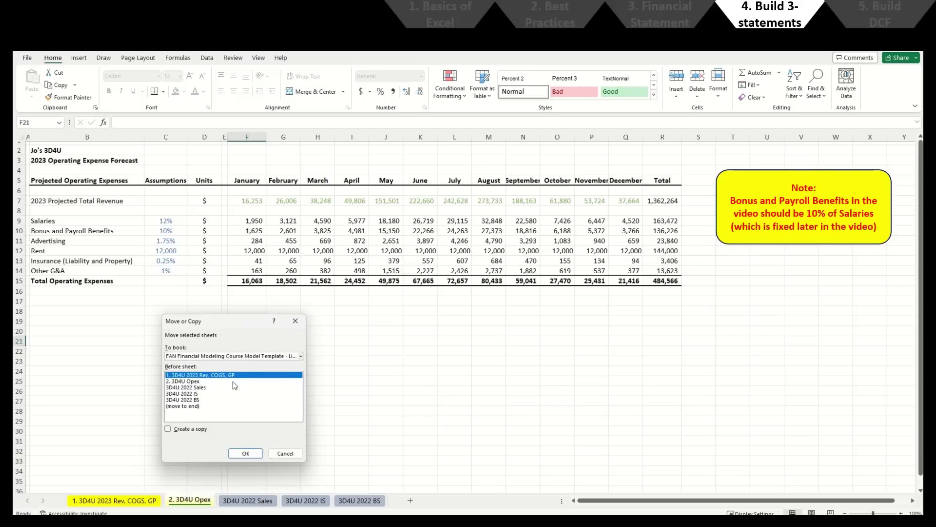
left_click(201, 430)
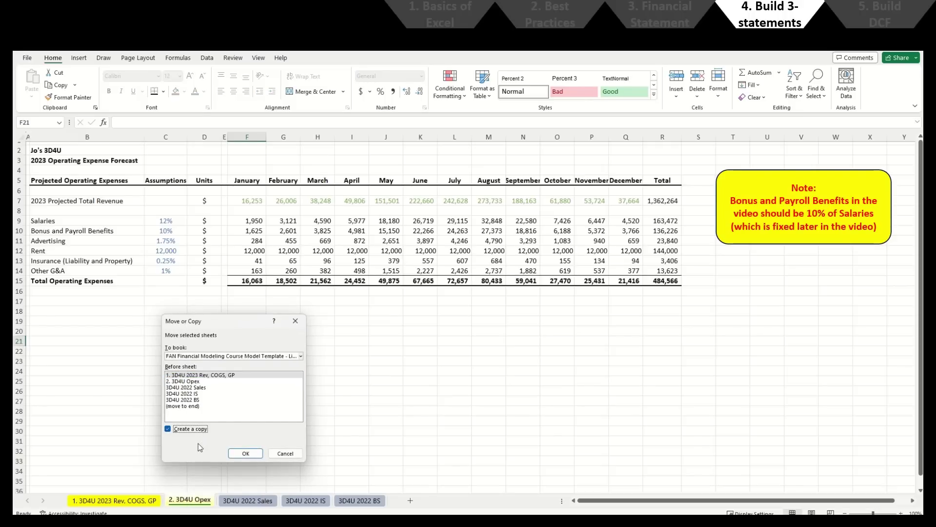
left_click(201, 387)
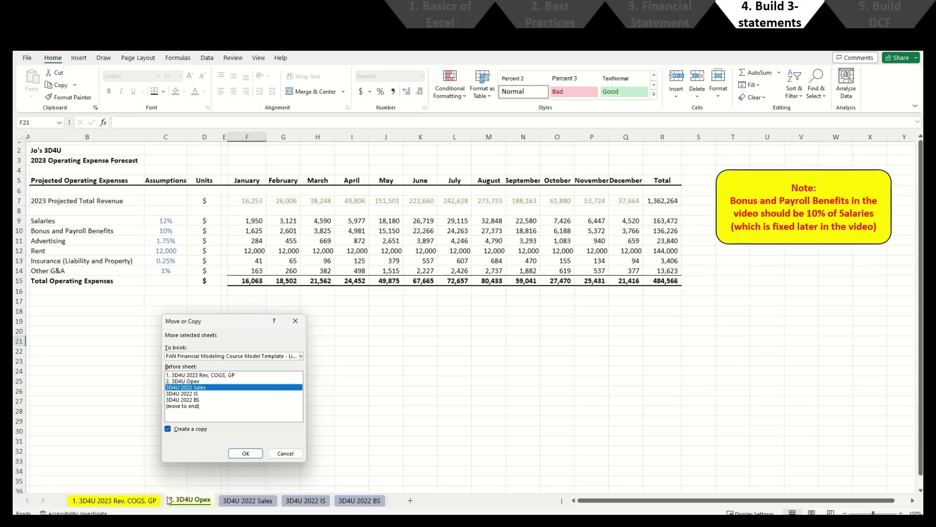
left_click(246, 454)
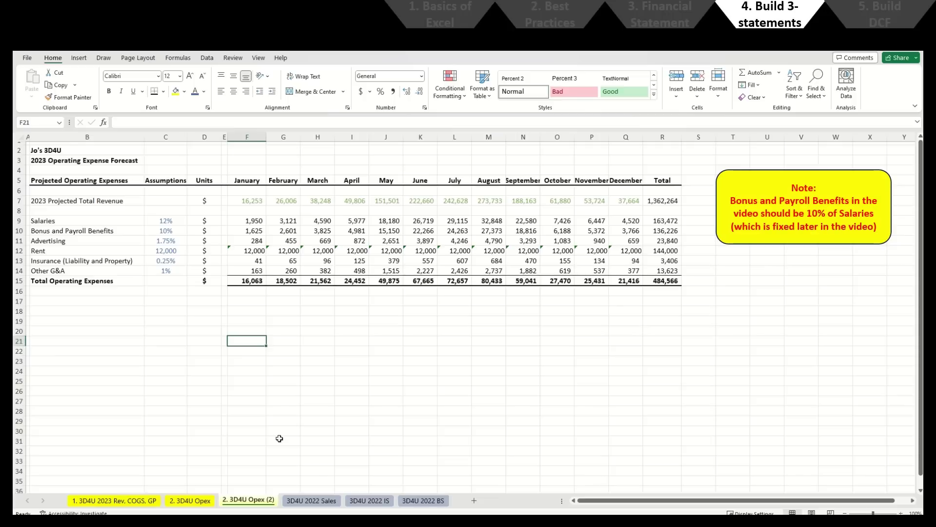
Step: Rename the copied 2. 3D4U Opex (2) sheet as 3. 3D4U Loan Payments
right_click(272, 501)
left_click(297, 367)
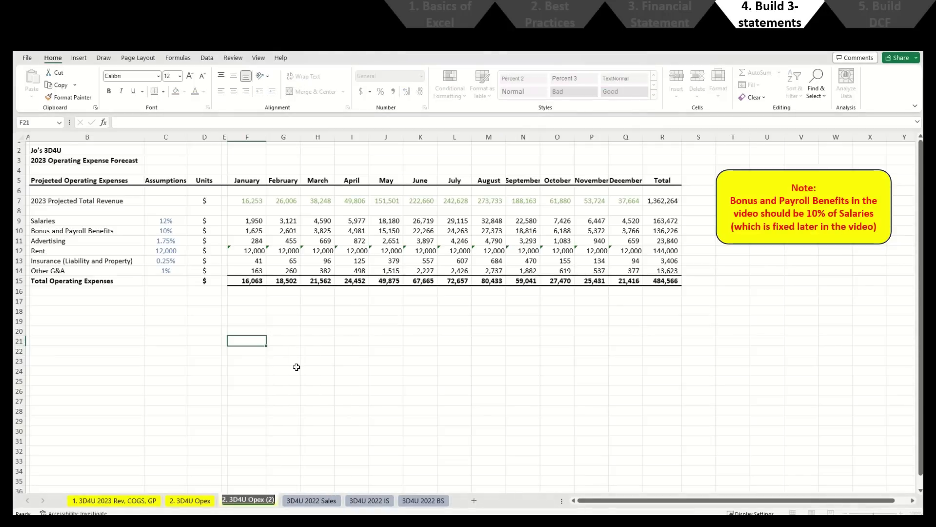
type("3.")
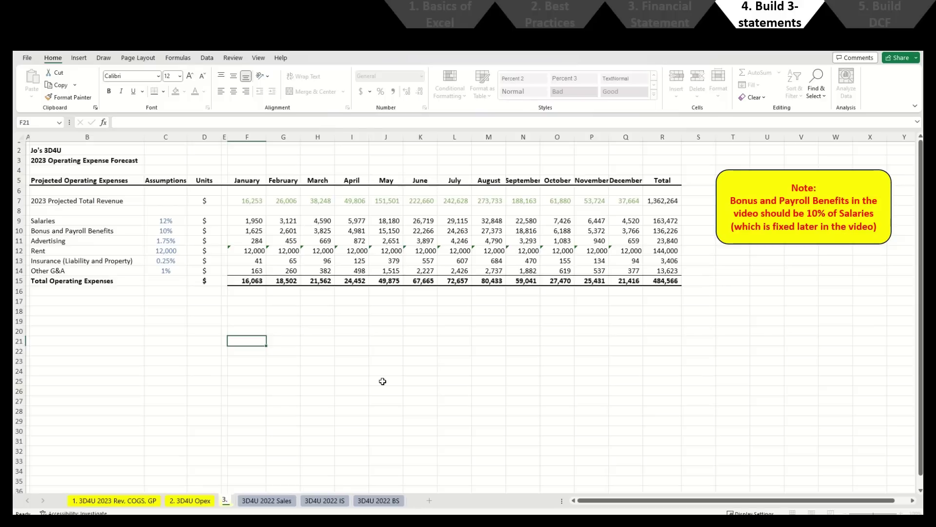
type(" 3D4U Loan")
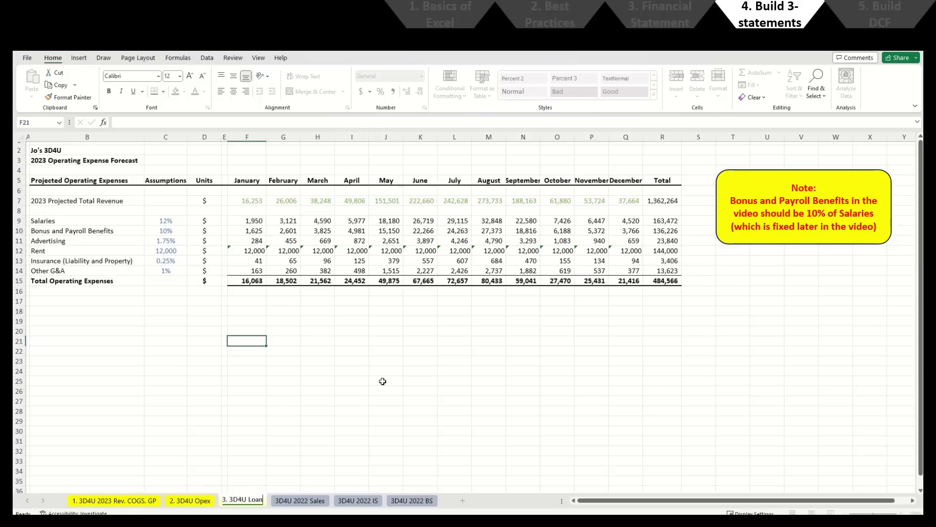
type(" Payments")
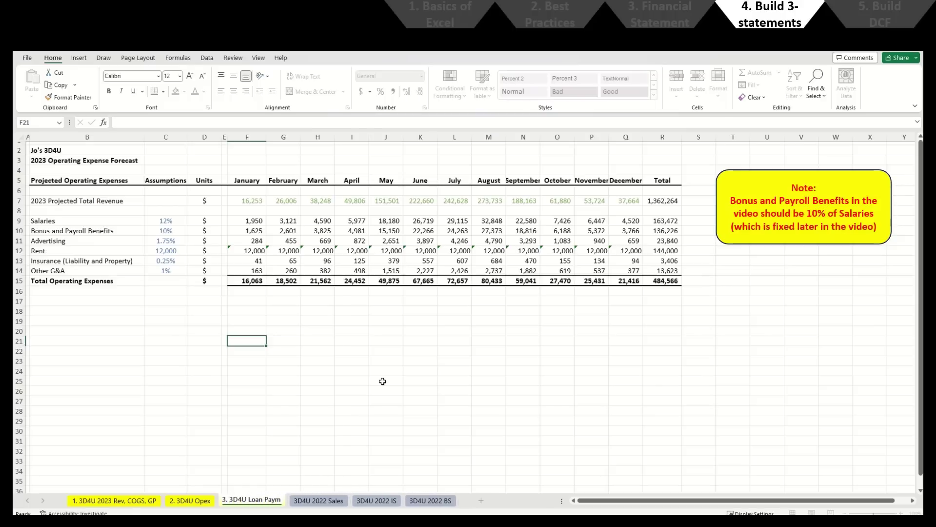
key("Return")
Step: Change the sheet's title in B3 to 2023 Loan Payments and the table heading in B5 to Loan Payments
left_click(51, 161)
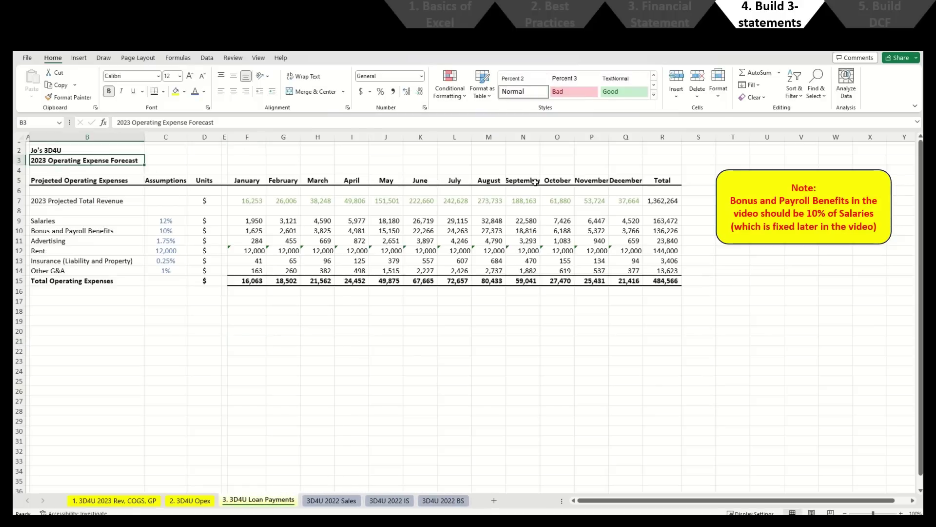
type("2023 ")
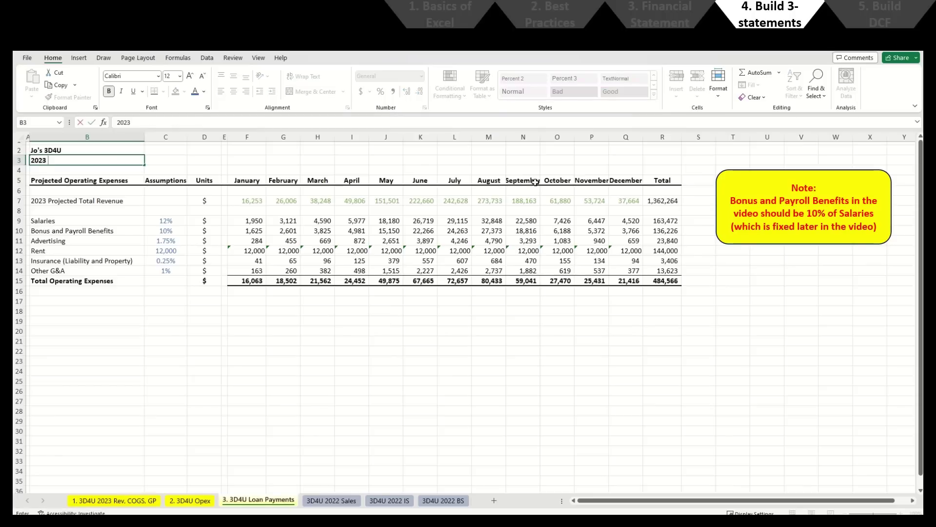
type("Loan Payments")
key("Return")
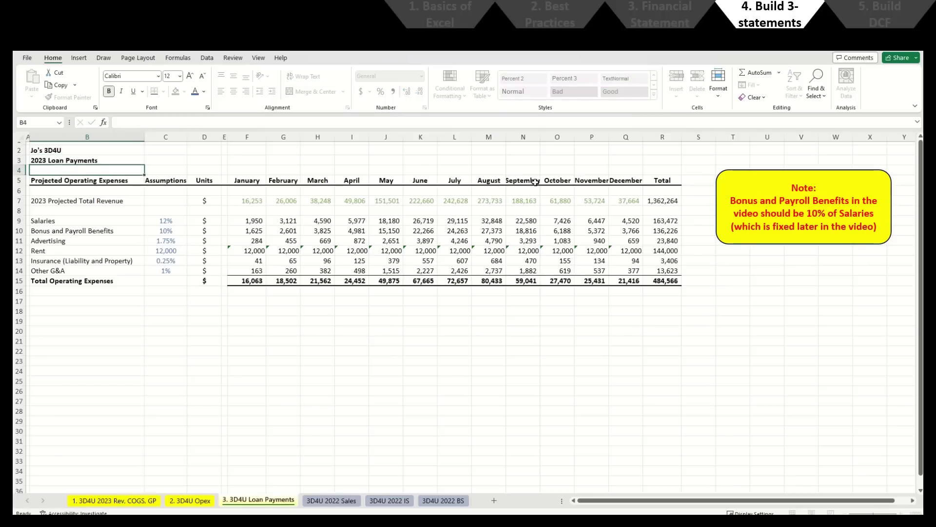
key("Down")
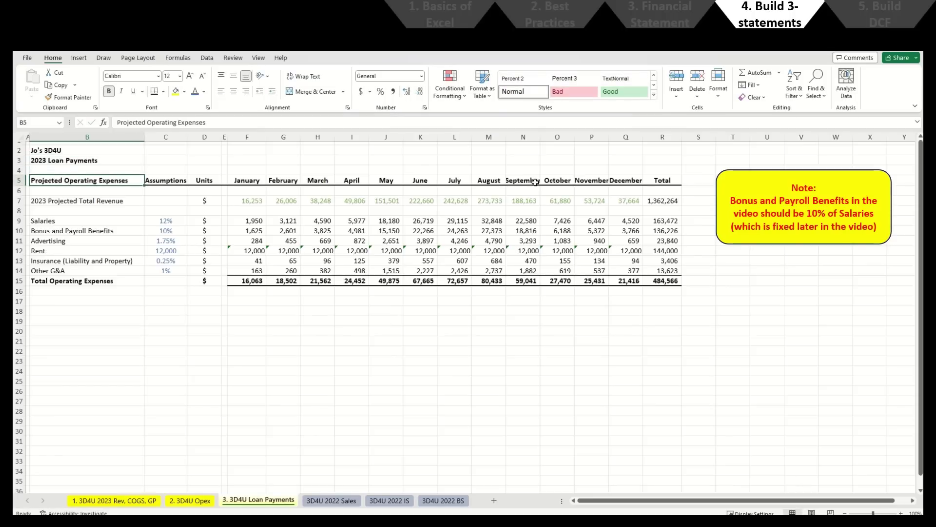
type("Loan Payments")
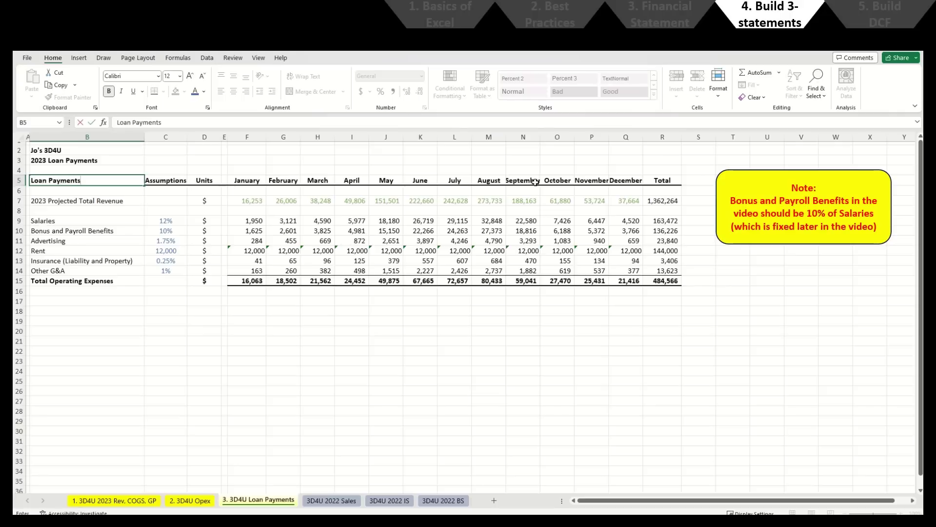
key("Return")
Step: Delete rows 7 through 16, which hold the operating expense content below the header row
key("Down")
key("shift+space")
key("shift+Down")
key("shift+Down")
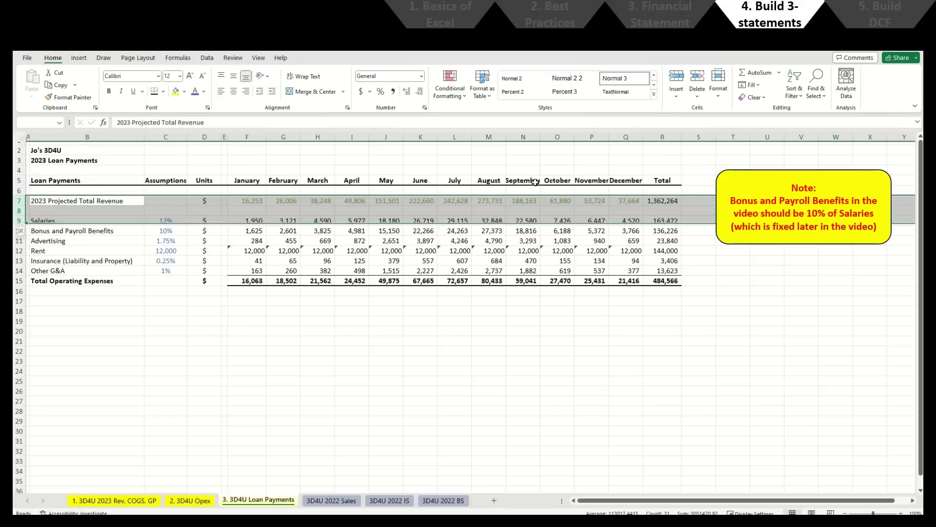
key("shift+Down")
key("shift+Down")
key("shift+Down")
key("shift+Down")
key("shift+Down")
key("shift+Down")
key("shift+Down")
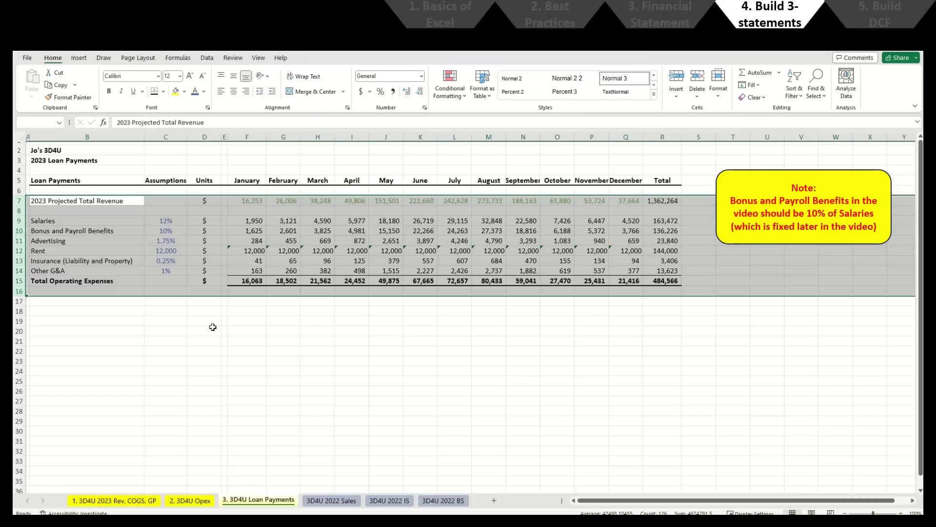
key("ctrl+minus")
key("Left")
key("Right")
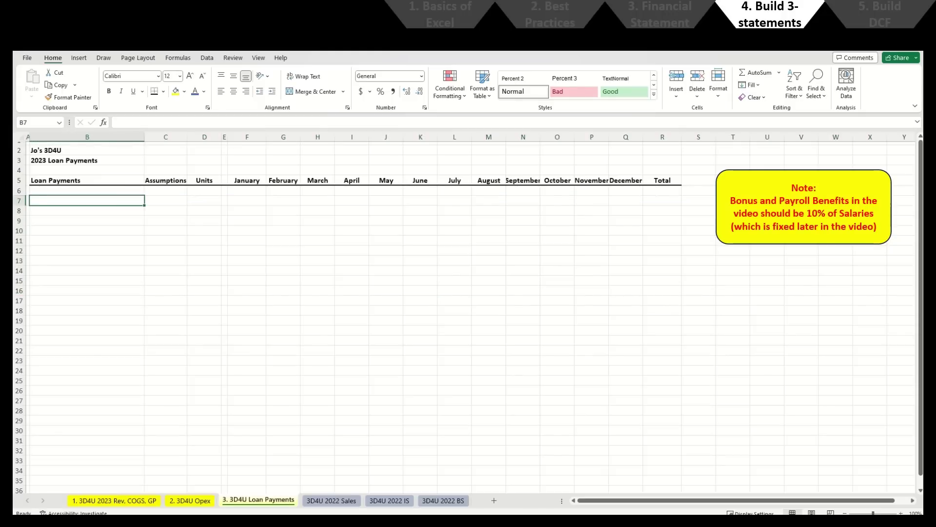
Step: Enter the label Loan in B7 with an assumption of $50,000 in C7
key("alt+Tab")
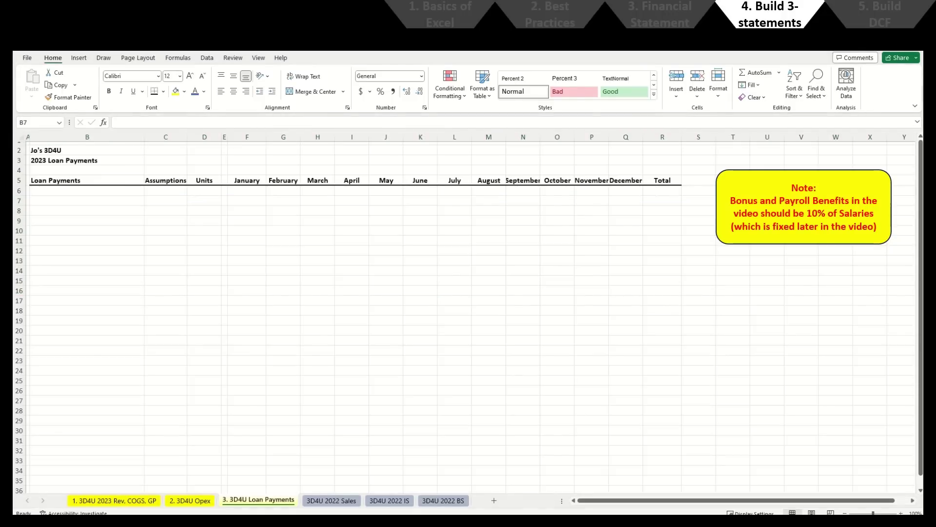
left_click(81, 199)
type("Loan")
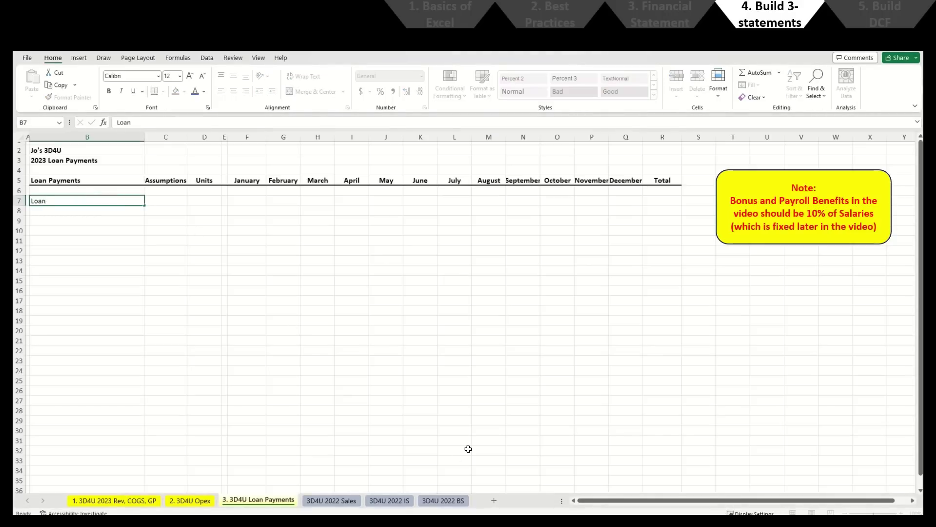
key("Tab")
type("$40")
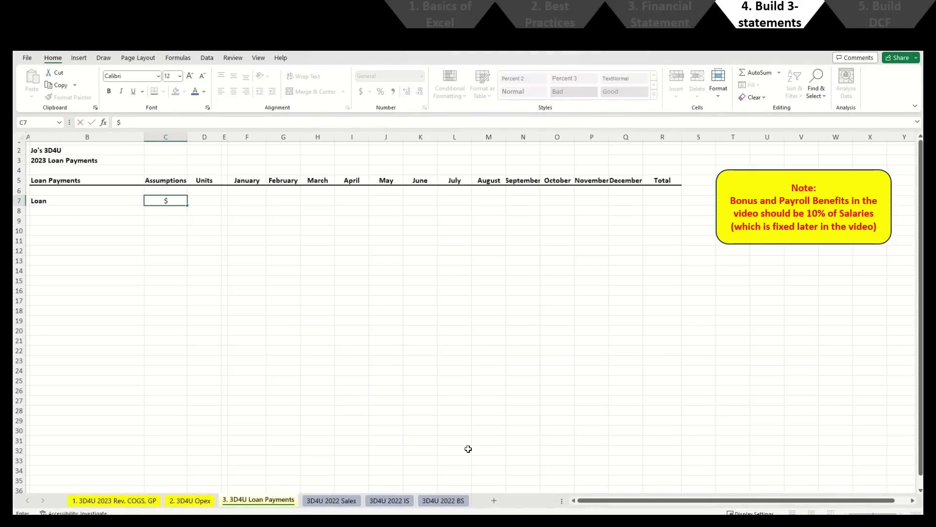
key("BackSpace")
key("BackSpace")
type("50000")
key("Return")
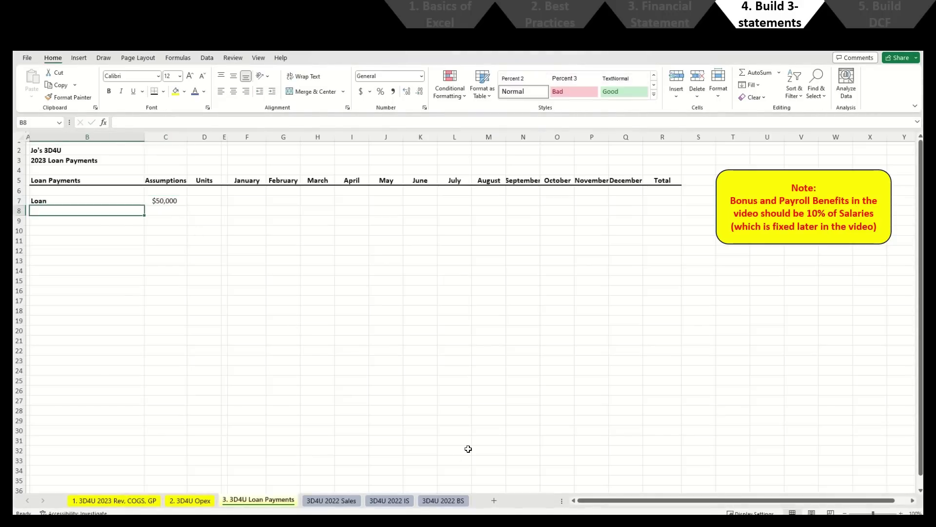
Step: Fill in row 8 with the label Interest Payments, an 8% assumption and $ as the unit
key("Up")
key("Right")
key("Down")
type("8%")
key("Return")
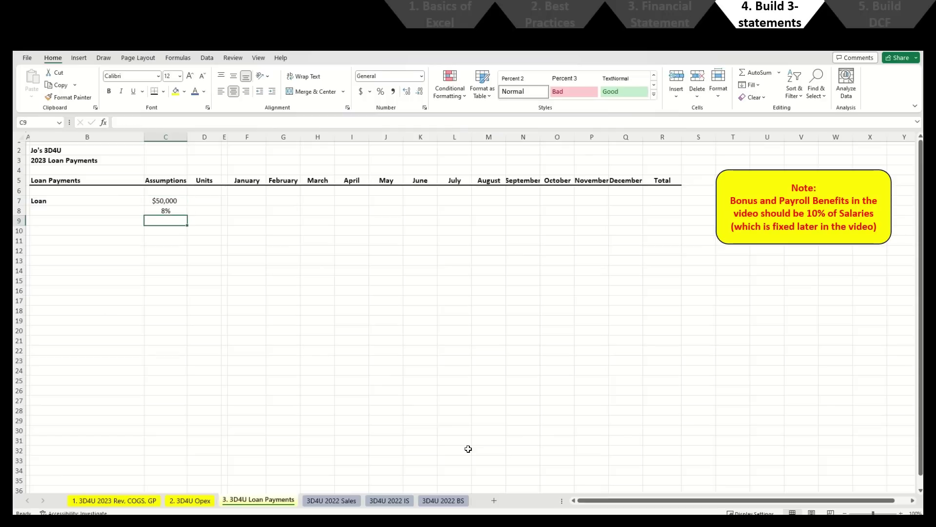
key("Up")
key("Right")
type("$")
key("Left")
key("Left")
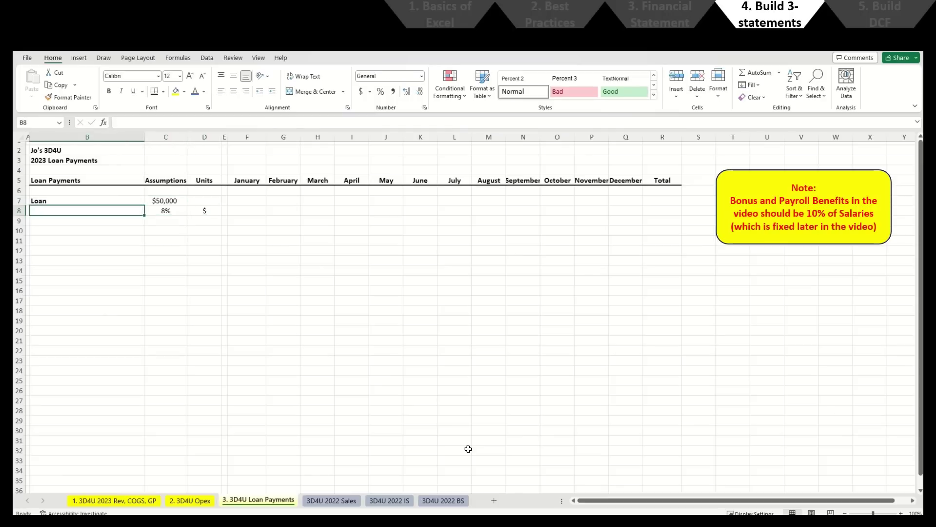
type("Interest Payments")
key("Return")
Step: Remove bold from the Loan label and color the loan and interest assumptions in C7:C8 blue
key("Up")
key("Up")
key("ctrl+b")
key("Right")
key("shift+Down")
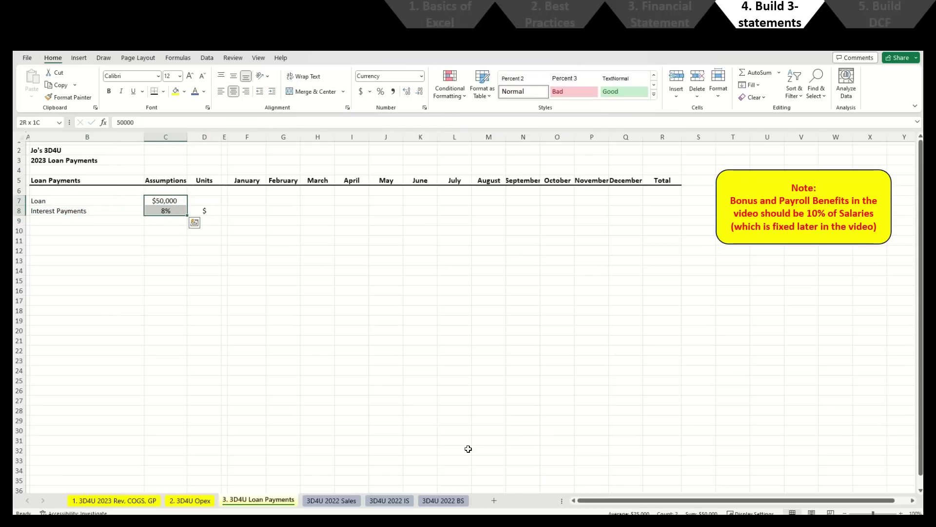
key("alt+h")
key("f")
key("c")
key("Down")
key("Right")
key("Right")
key("Right")
key("Right")
key("Return")
Step: Calculate January's interest payment in F8 as loan times interest rate with absolute references, =$C$7*$C$8
key("Right")
key("Right")
key("Right")
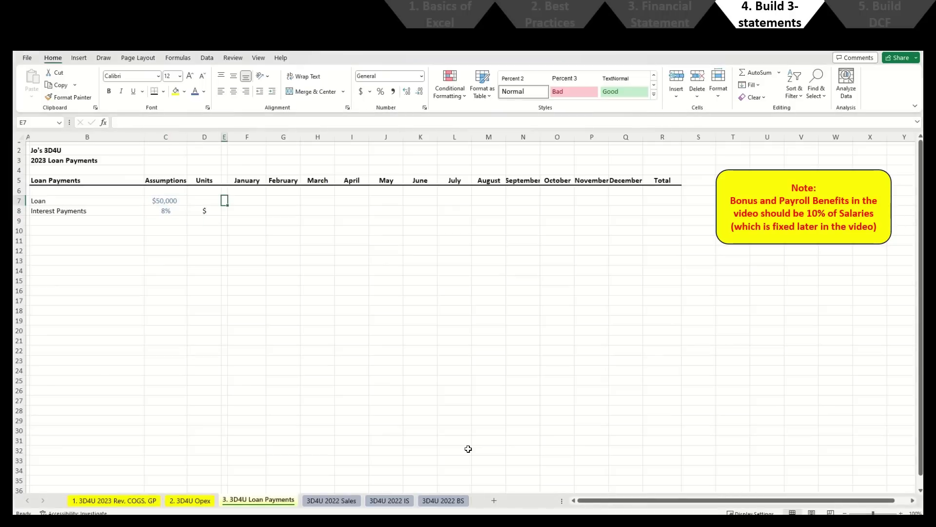
key("Down")
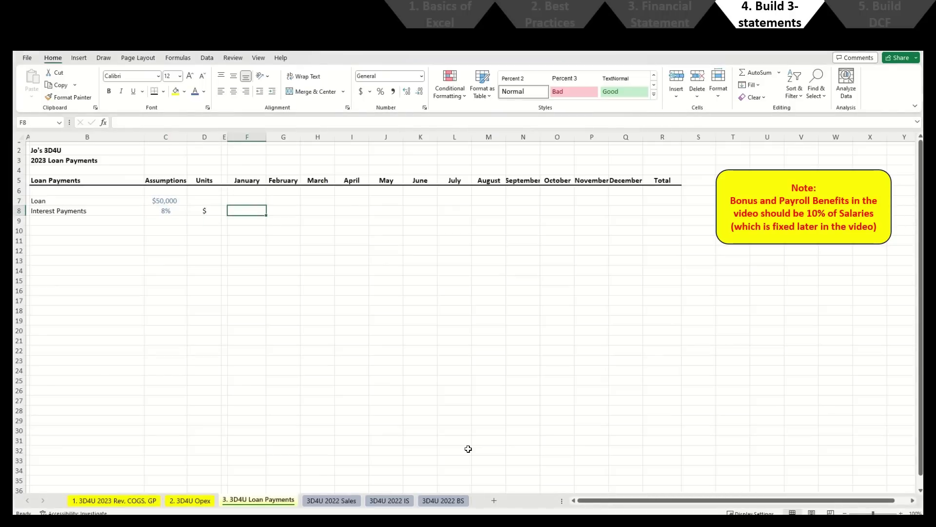
type("=")
key("Left")
key("Left")
key("Left")
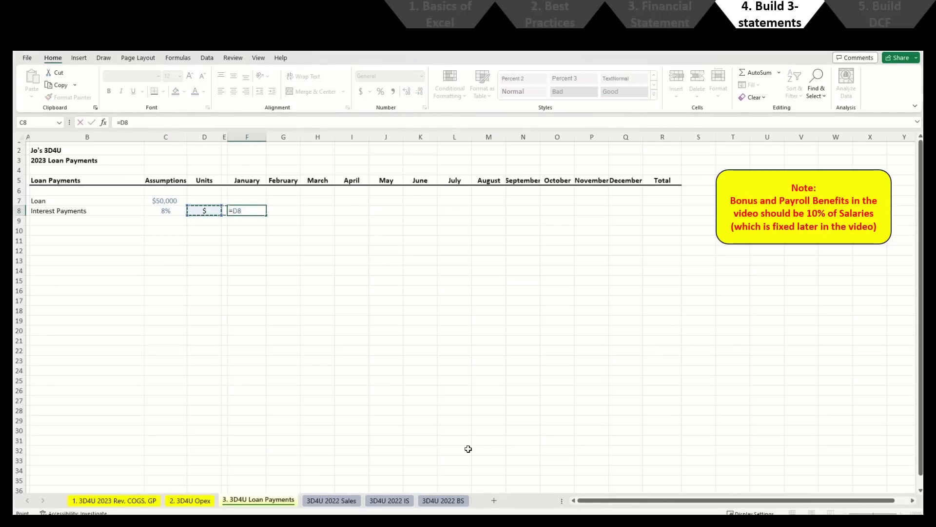
key("Up")
key("F4")
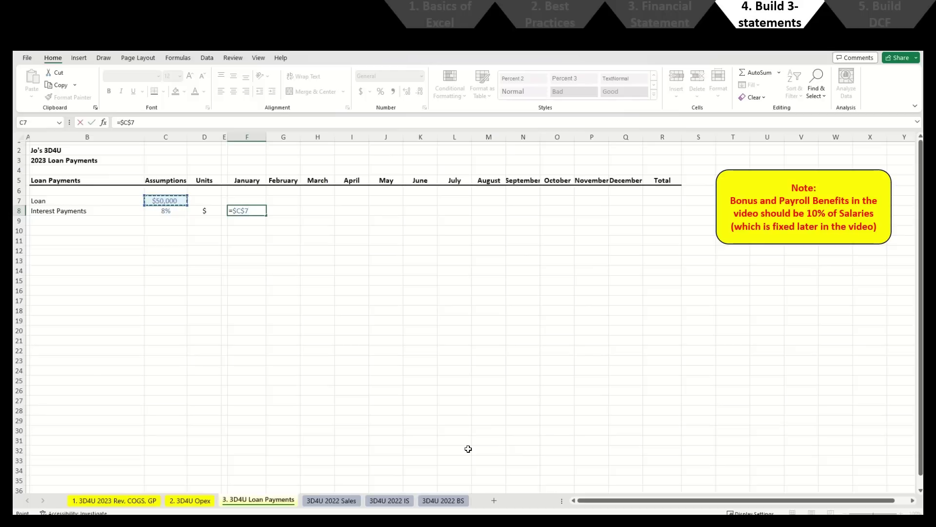
type("*")
key("Left")
key("Left")
key("Left")
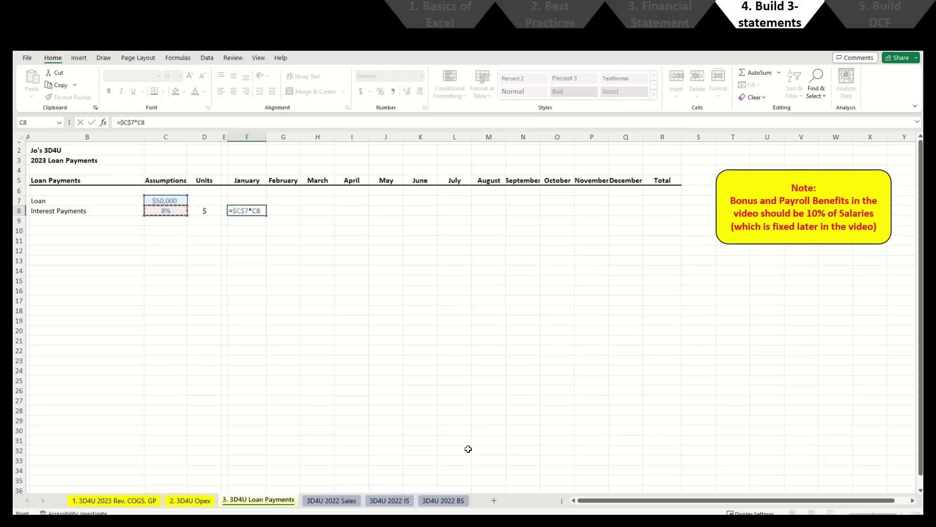
key("F4")
key("Return")
key("Up")
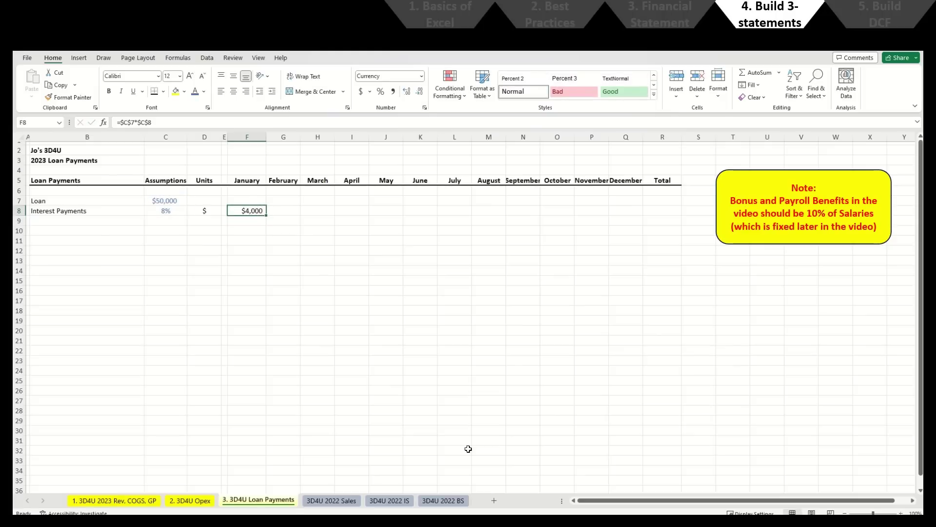
Step: Divide January's interest payment formula by 12 to make it a monthly amount
key("F2")
type("/1")
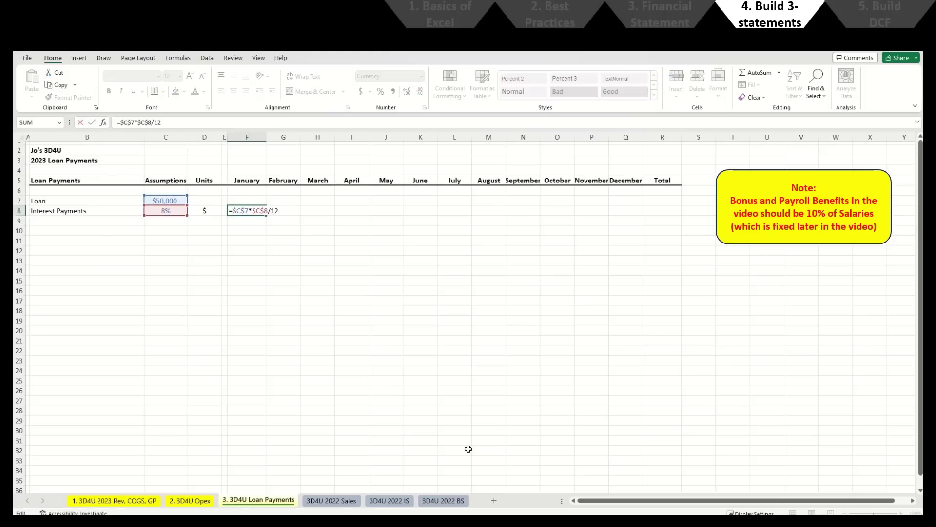
type("2")
key("Return")
Step: Copy January's interest payment formula across February through December
key("Up")
key("ctrl+c")
key("Right")
key("shift+Right")
key("shift+Right")
key("shift+Right")
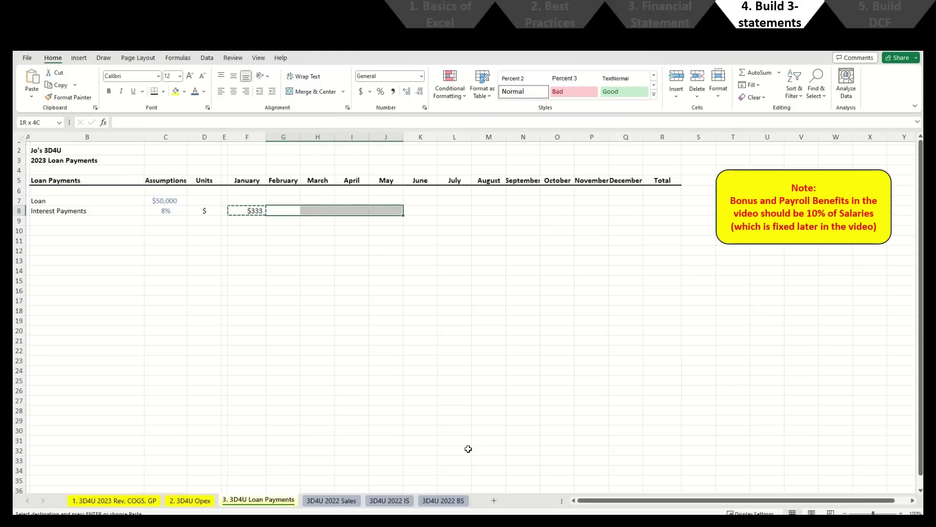
key("shift+Right")
key("shift+Right")
key("shift+Right")
key("shift+Right")
key("shift+Right")
key("shift+Right")
key("shift+Right")
key("Return")
Step: Sum the monthly interest payments from January to December in the Total column
key("Right")
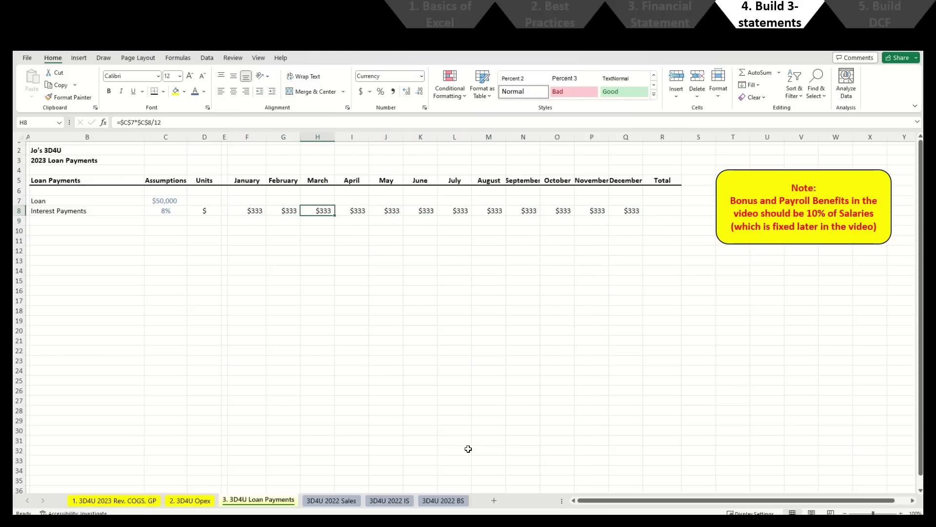
key("ctrl+Right")
key("Right")
key("alt+equal")
key("Return")
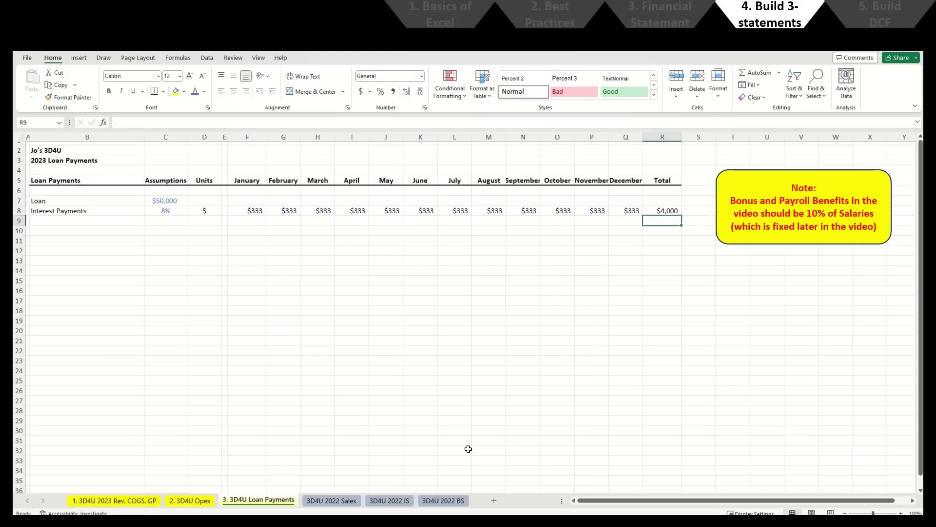
Step: Attach a note to the Loan label in B7 describing the loan principal payment of $50K
key("Up")
key("Left")
key("Home")
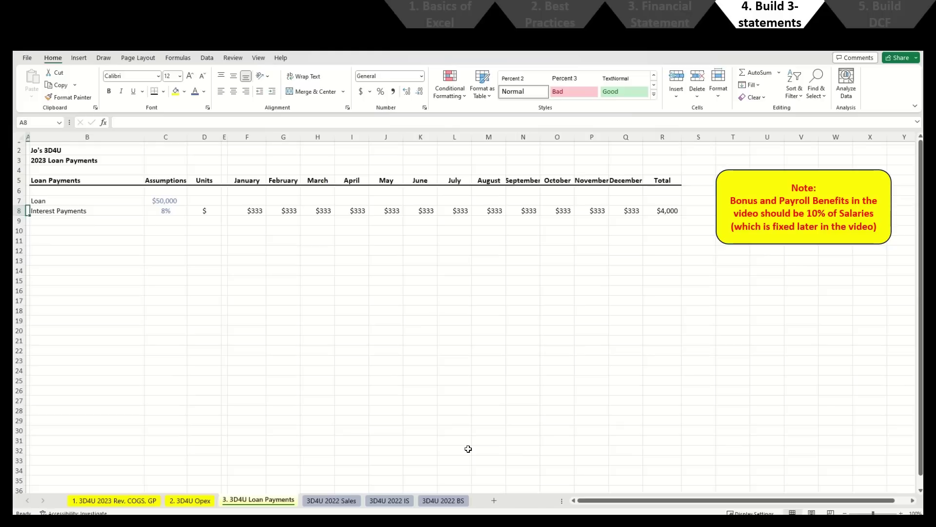
key("Right")
key("Up")
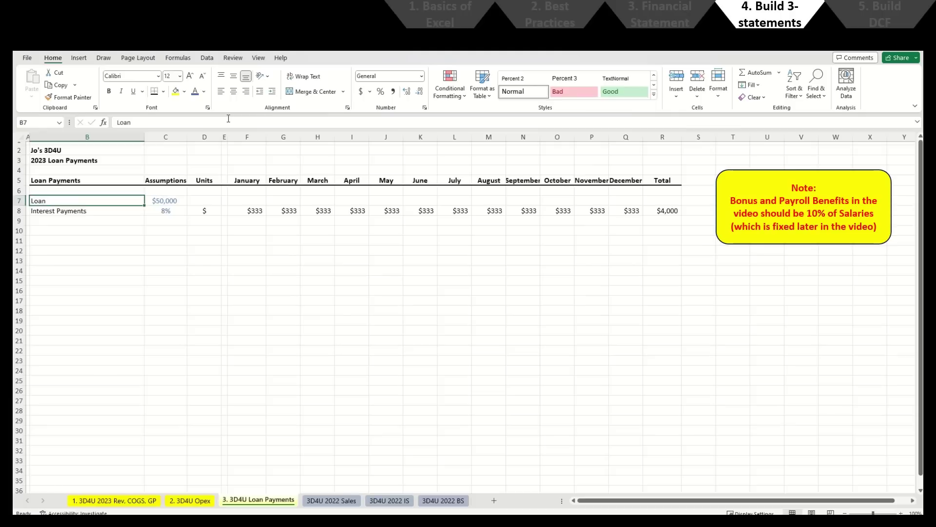
left_click(237, 59)
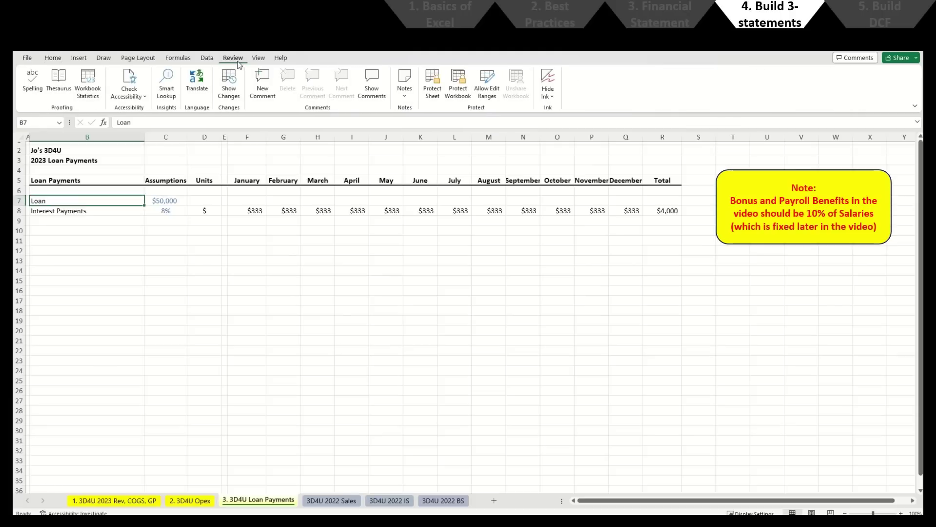
left_click(405, 85)
left_click(429, 110)
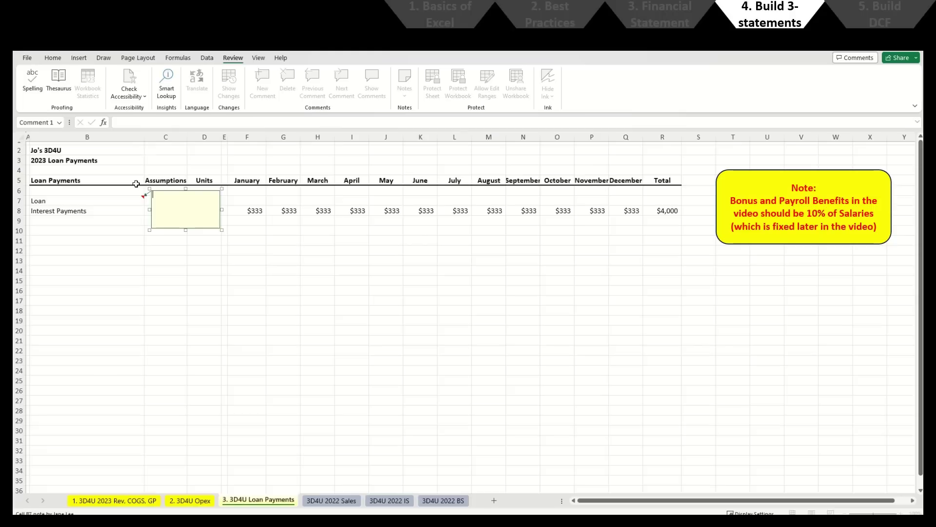
type("Loan princip")
type("al payment of $5")
type("0K to be paid bac")
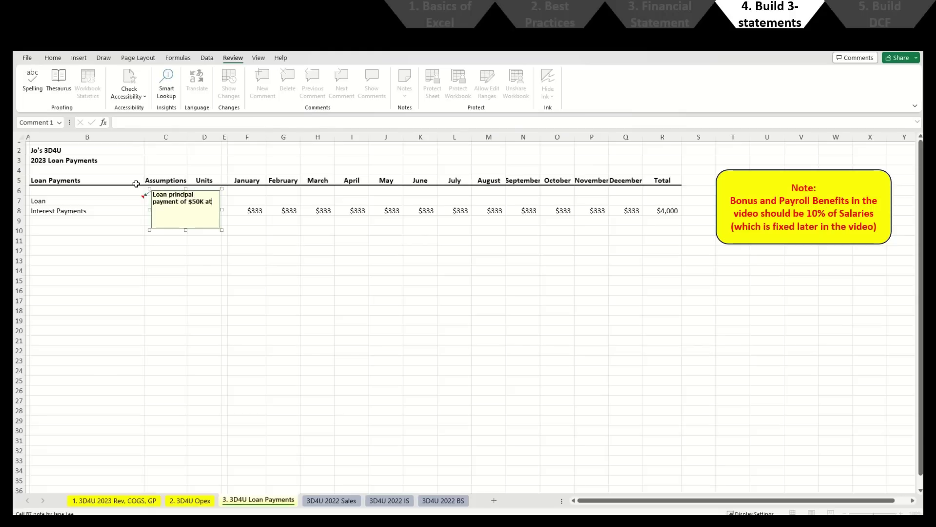
type("k Dec 2024")
key("Escape")
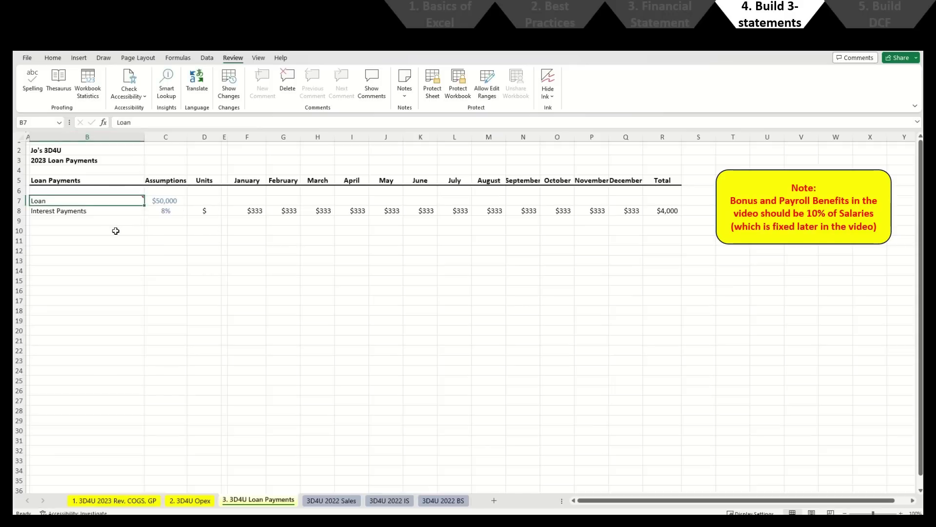
Step: Rename the loan payments sheet as "3. 3D4U Loan & 4. Depreciation"
left_click(112, 229)
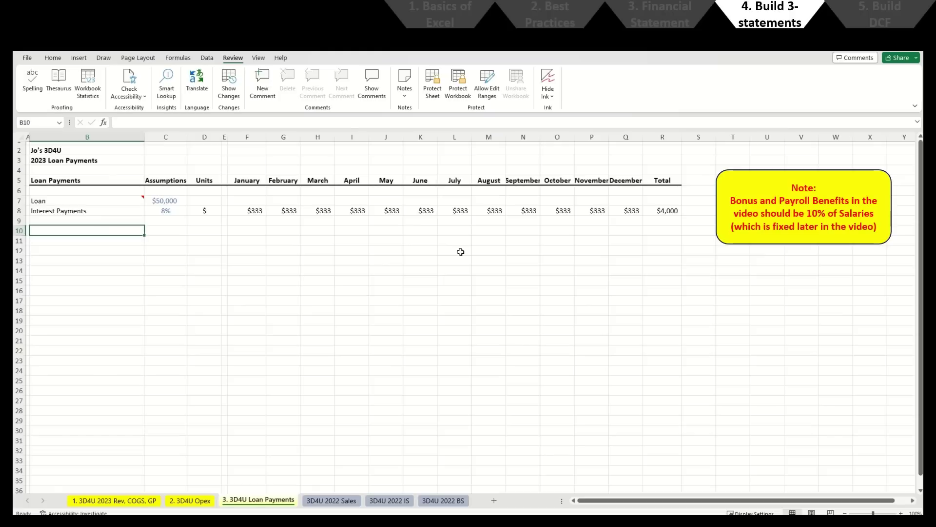
key("alt+o")
key("h")
key("r")
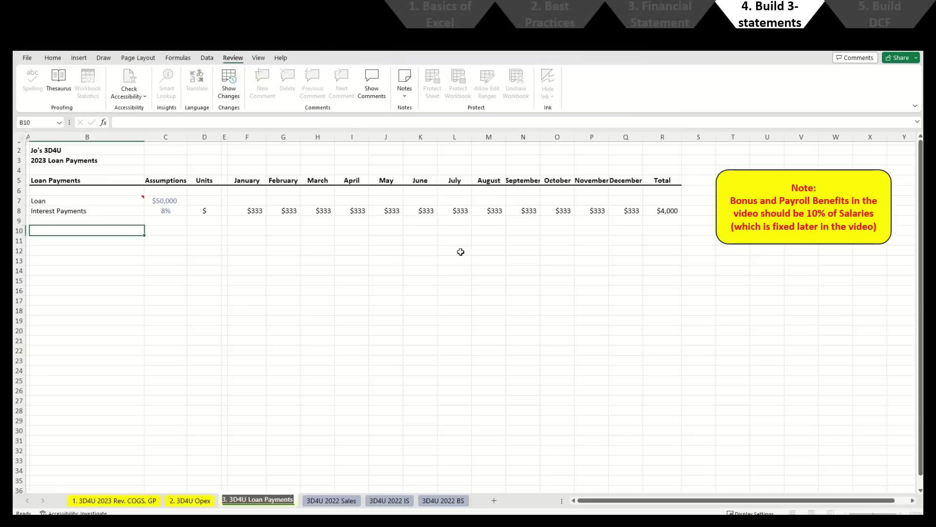
key("Right")
key("ctrl+shift+Left")
type("& 4. Depreciation")
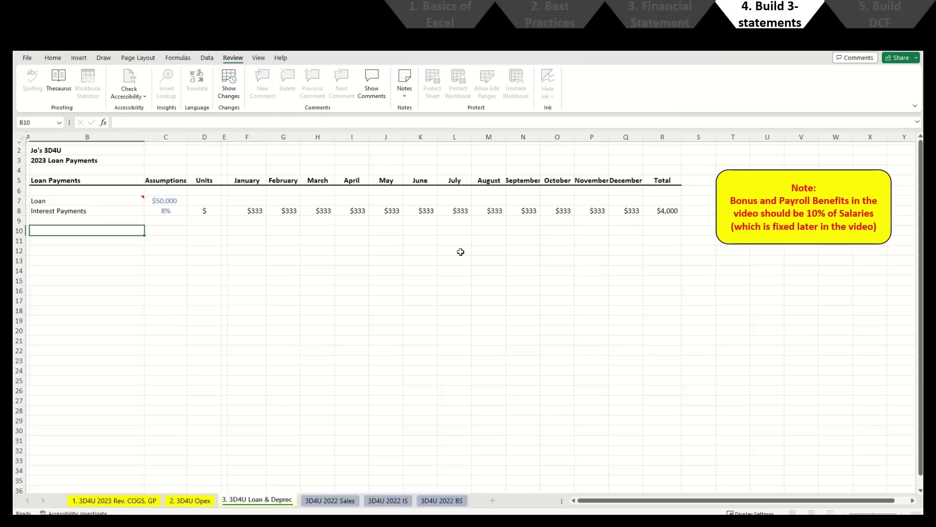
key("Return")
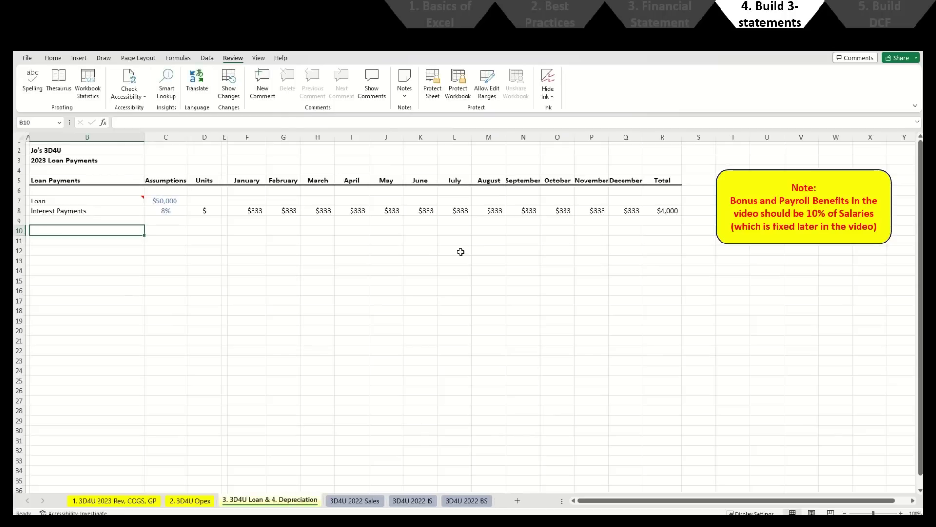
Step: Extend the sheet title in B3 to read "2023 Loan Payments & Depreciation Calculation"
key("ctrl+Home")
key("Right")
key("Down")
key("Down")
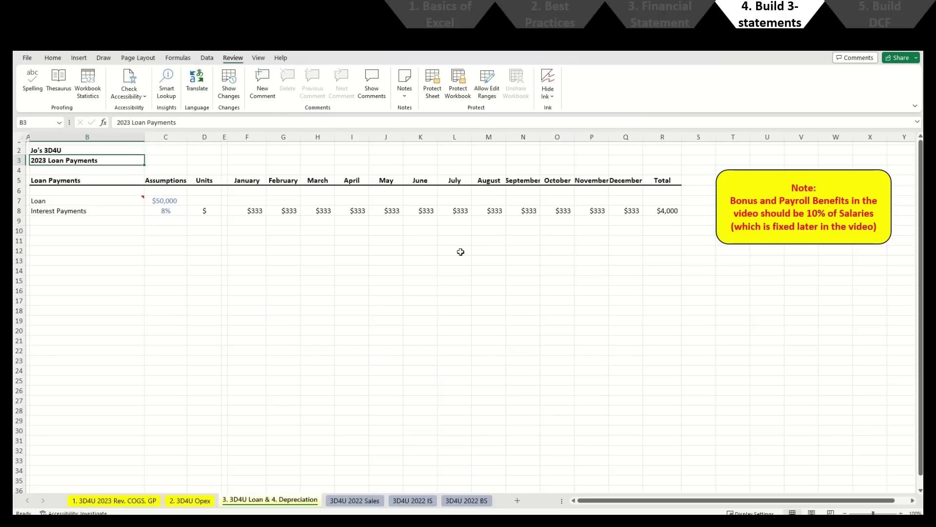
key("F2")
type("& De")
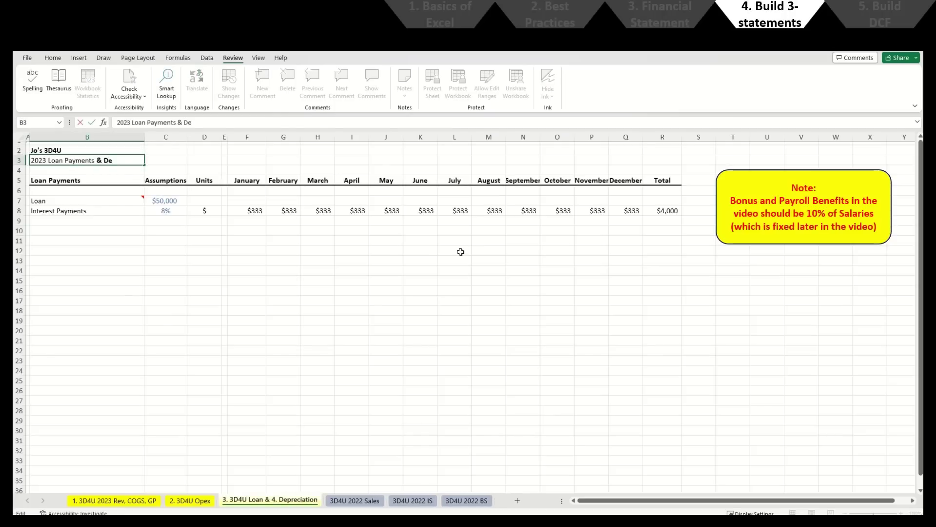
type("preciation Calculation Calculat")
key("Return")
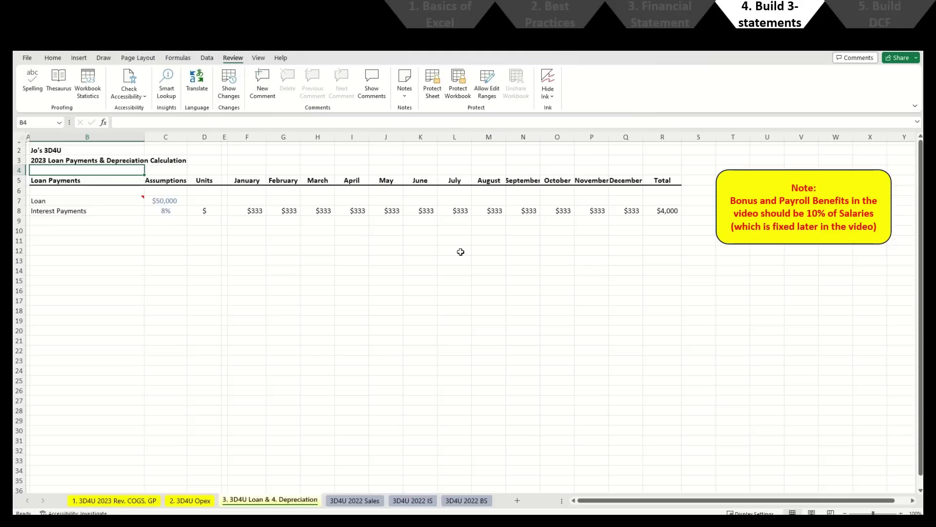
Step: Copy the Loan Payments header row and the blank row below it to row 10, and retitle the copy Depreciation
key("Down")
key("shift+space")
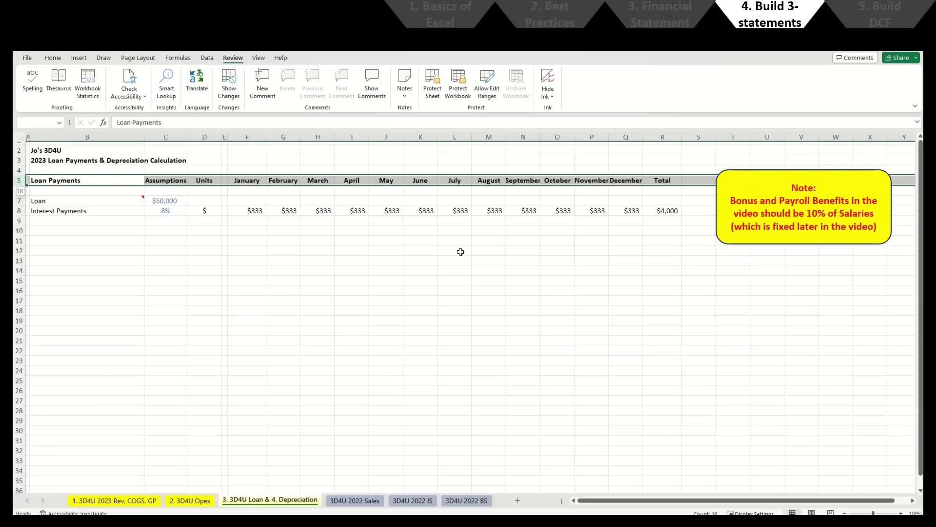
key("shift+Down")
key("ctrl+c")
key("Down")
key("Down")
key("Down")
key("Down")
key("Down")
key("shift+space")
key("ctrl+v")
key("Up")
key("Down")
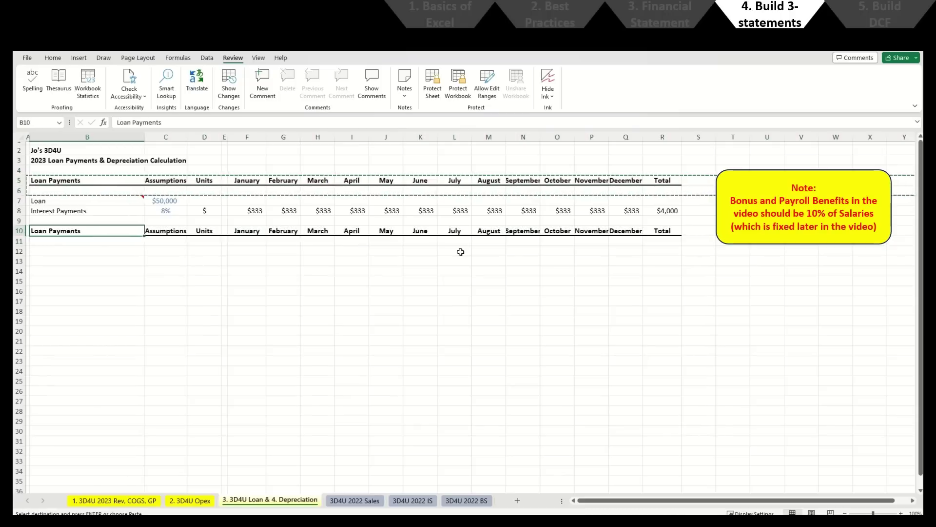
type("Depreciation")
key("Return")
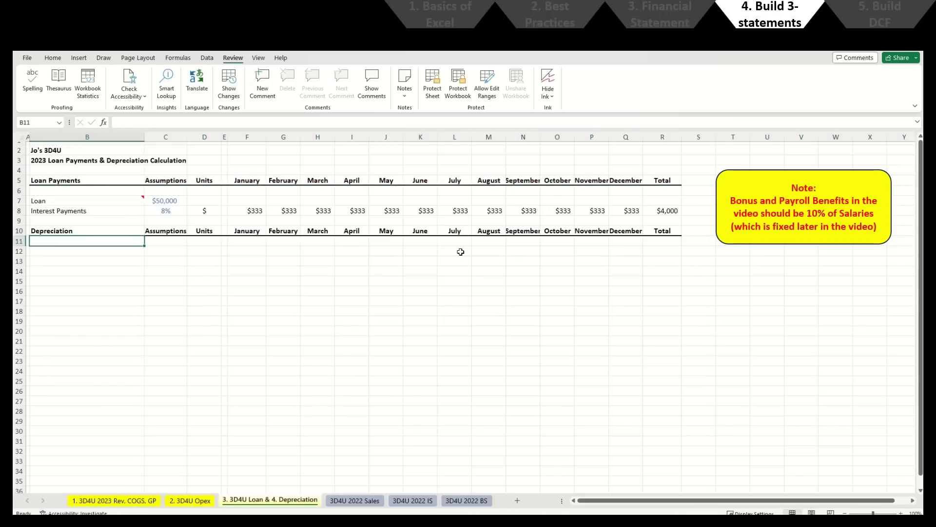
Step: Enter the label "3D Printing Machine - Jan 2022" in B12 under the Depreciation header
key("Return")
type("3")
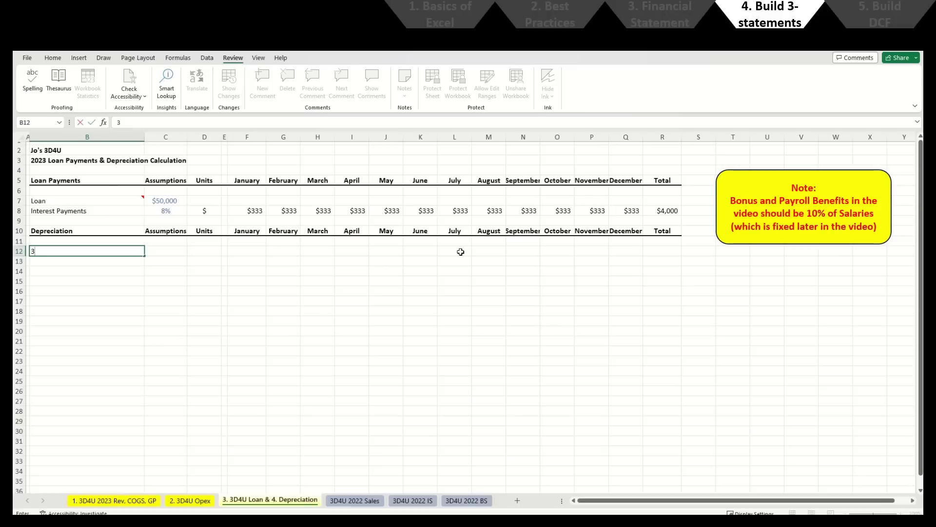
type("D")
type(" Printing Machine -")
type(" Jan 2022")
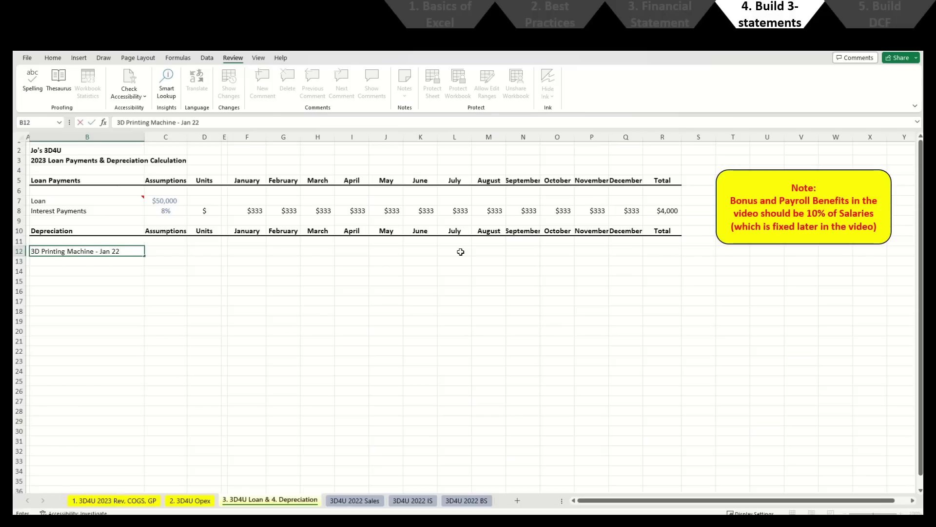
key("Return")
Step: Insert a blank row above the Depreciation header row to separate it from the loan section
key("Up")
key("Up")
key("Up")
key("shift+space")
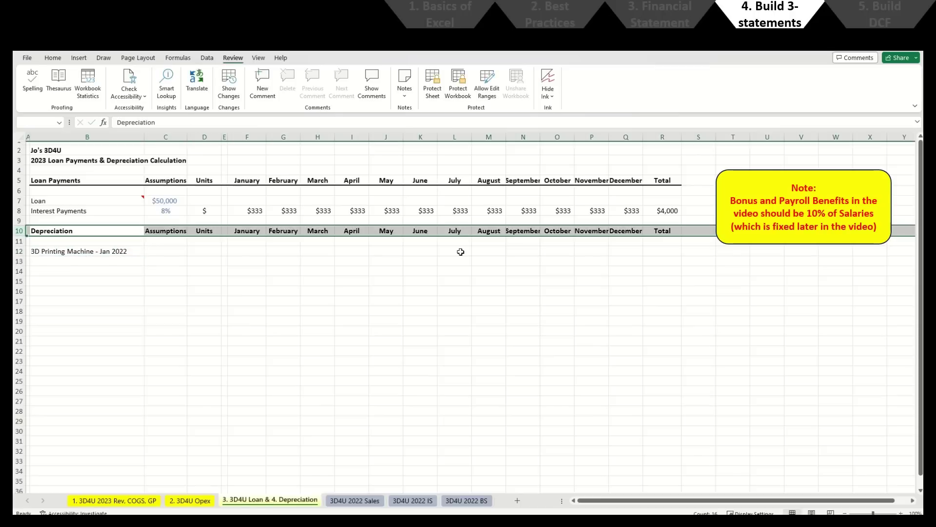
key("ctrl+shift+plus")
key("Down")
key("Down")
key("Down")
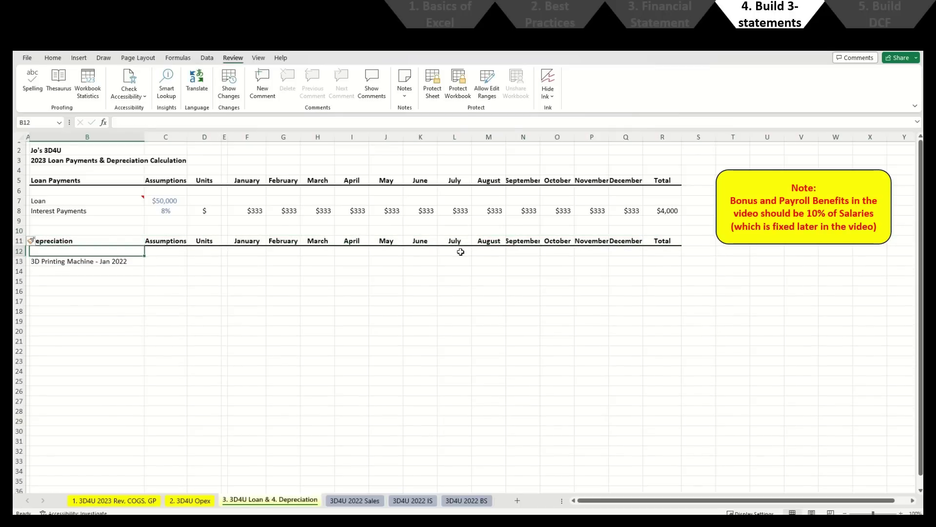
Step: Enter $30,000 as the 3D printing machine's assumption in C13 and give it a blue font
key("Right")
type("30000")
key("Return")
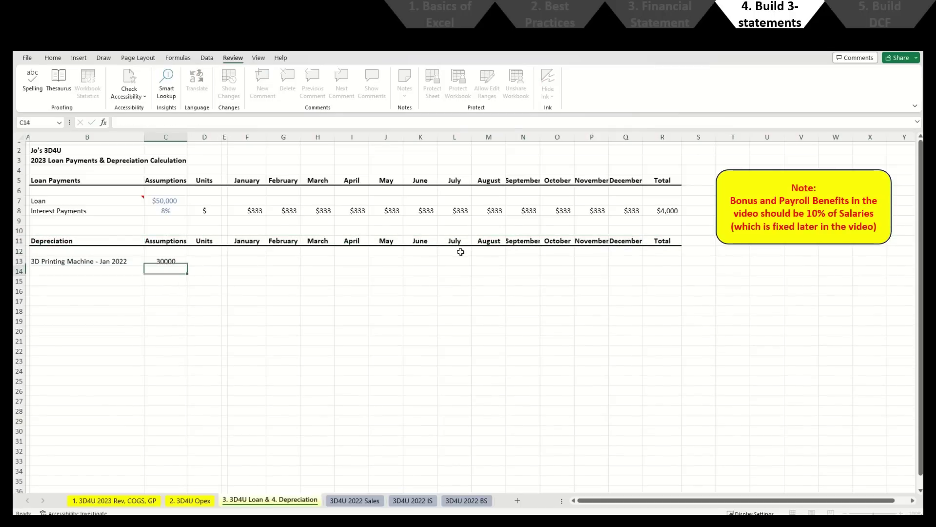
key("Up")
type("$30000")
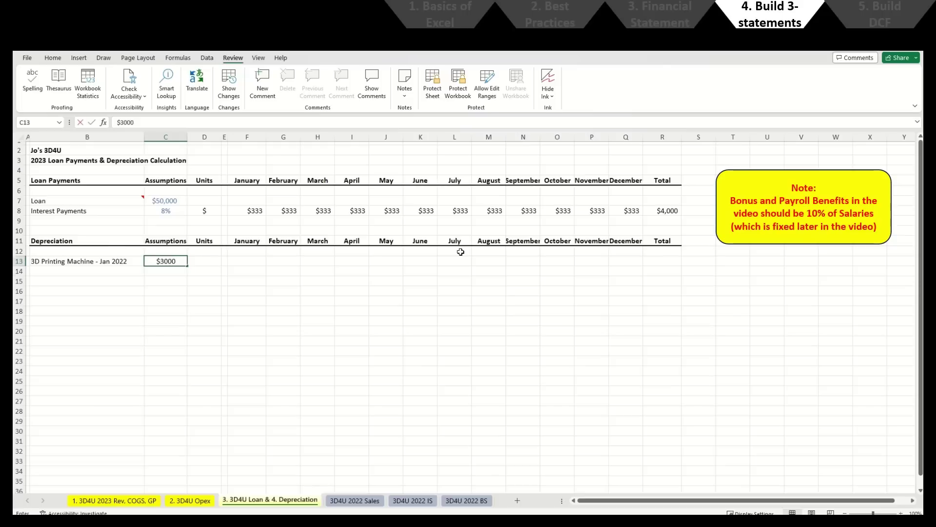
key("Return")
key("Up")
key("alt+h")
key("f")
key("c")
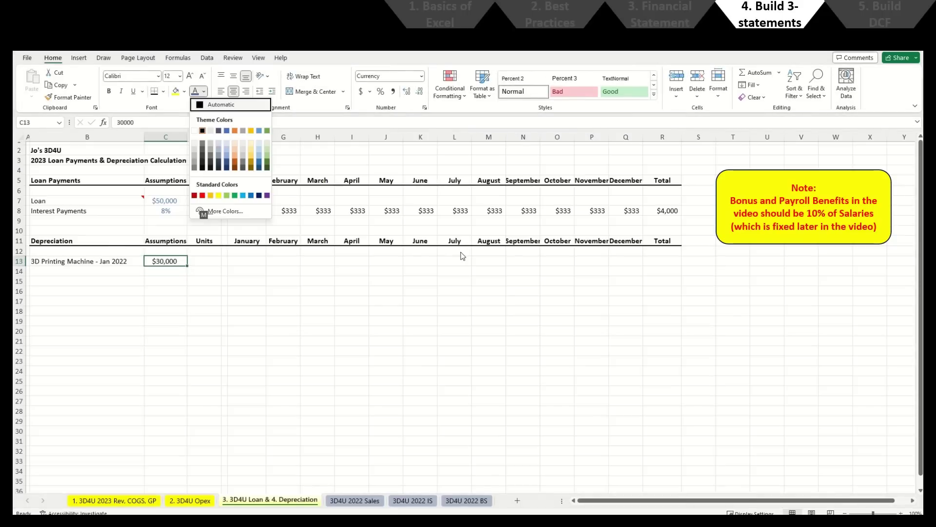
key("Return")
key("Return")
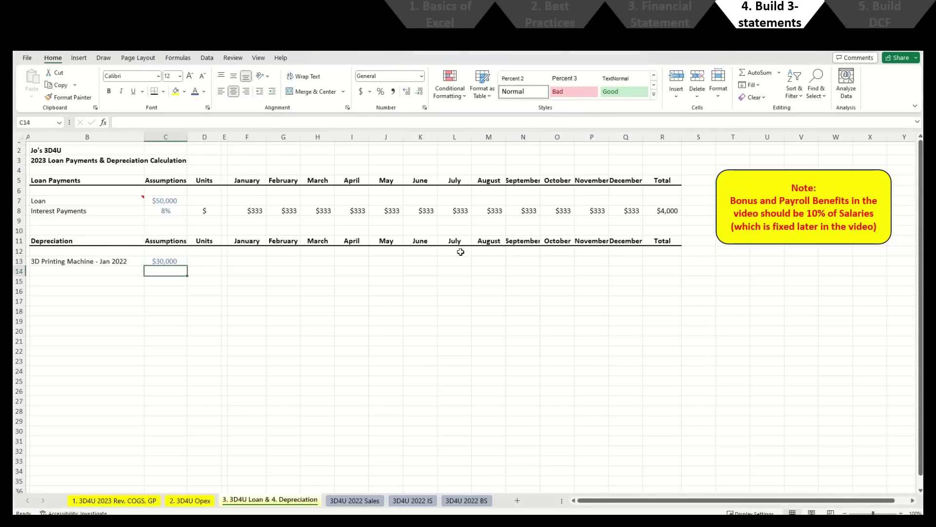
Step: Add a "Straightline Depreciation Years" row in B14 with an assumption of 5
key("Left")
type("aightl")
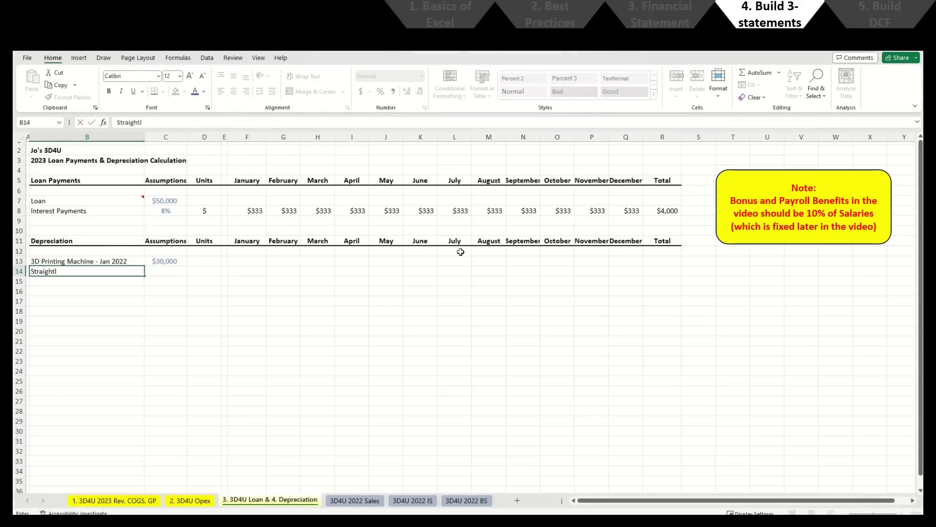
type("ine Depreciation Years")
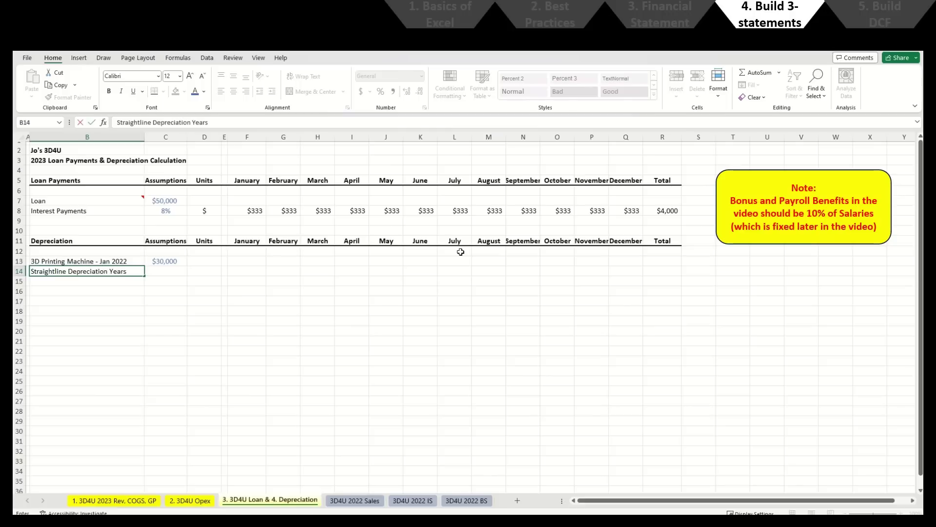
key("Tab")
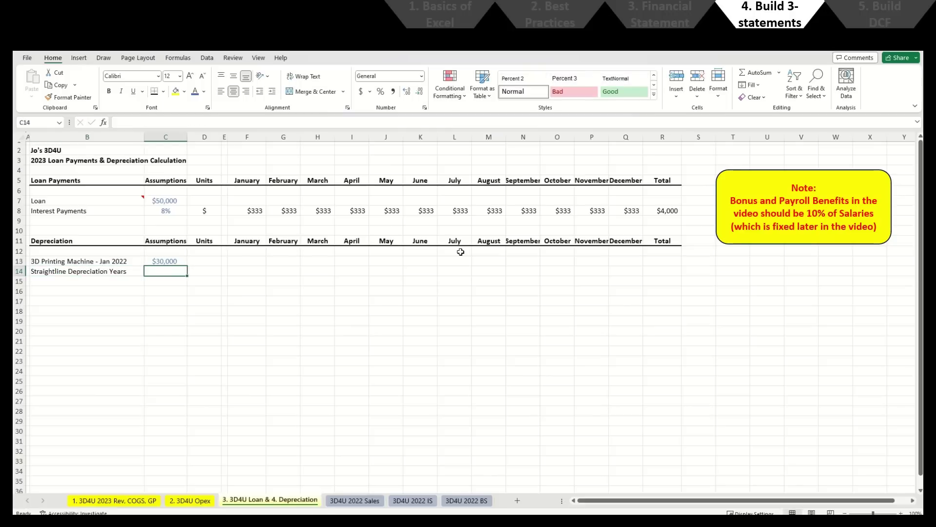
type("5")
key("Return")
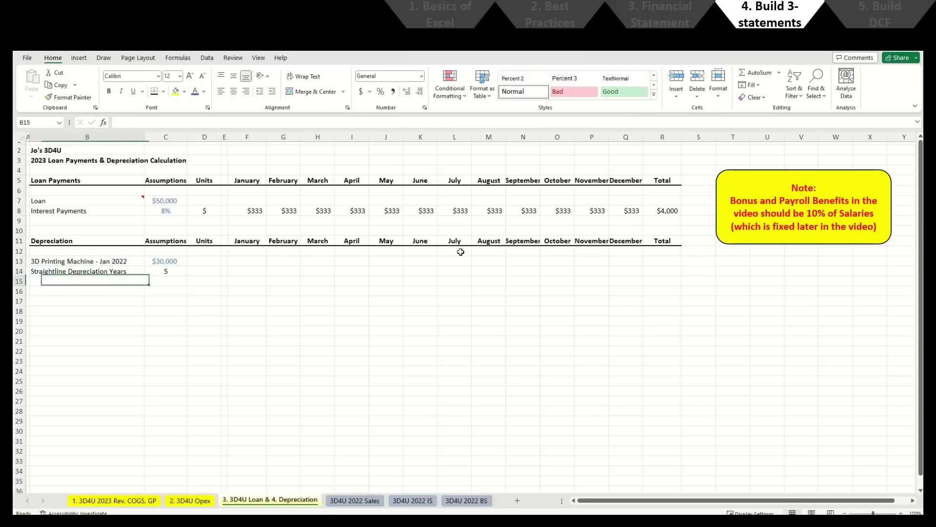
Step: Give the straightline depreciation years assumption in C14 a blue font
key("Up")
key("Right")
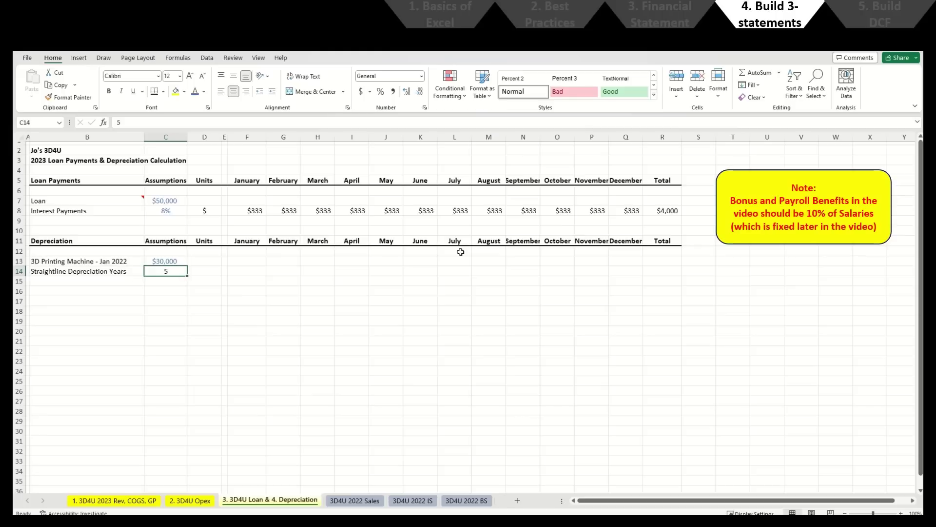
key("alt")
key("h")
key("f")
key("c")
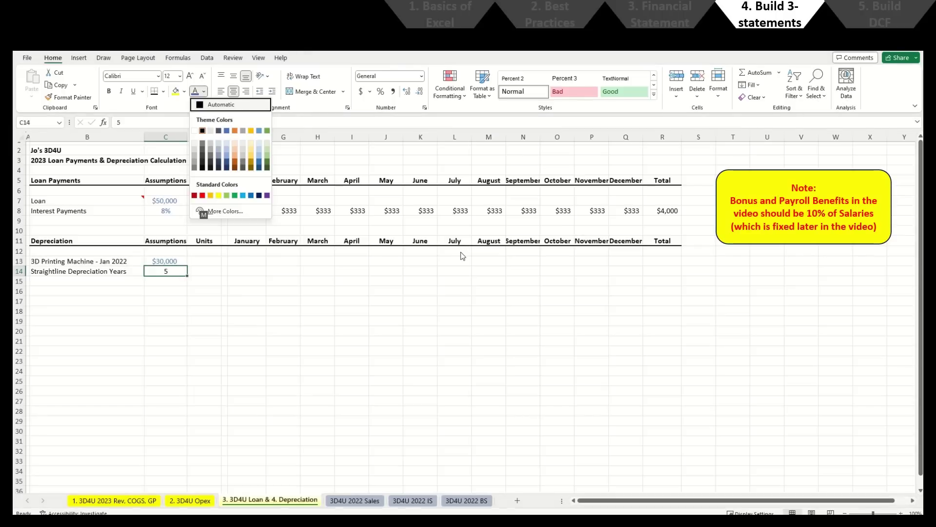
key("Down")
key("Down")
key("Left")
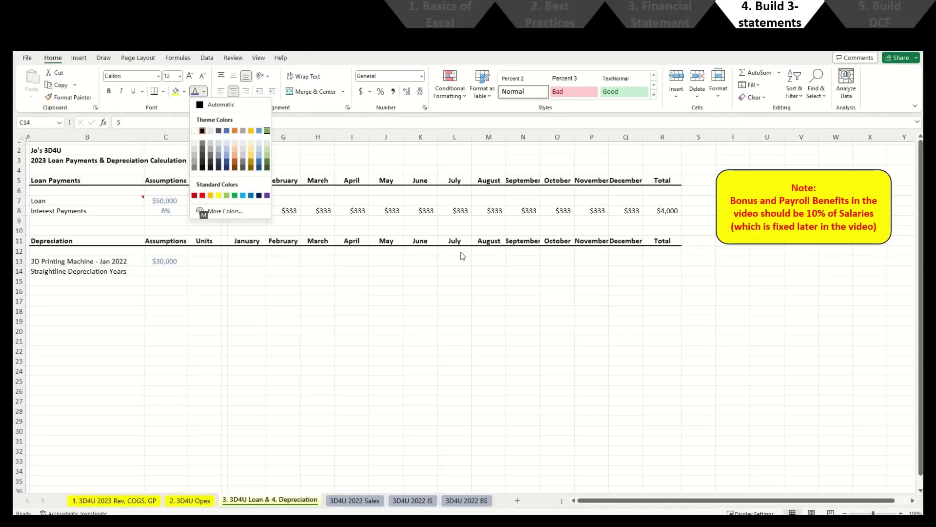
key("Left")
key("Left")
key("Left")
key("Left")
key("Left")
key("Return")
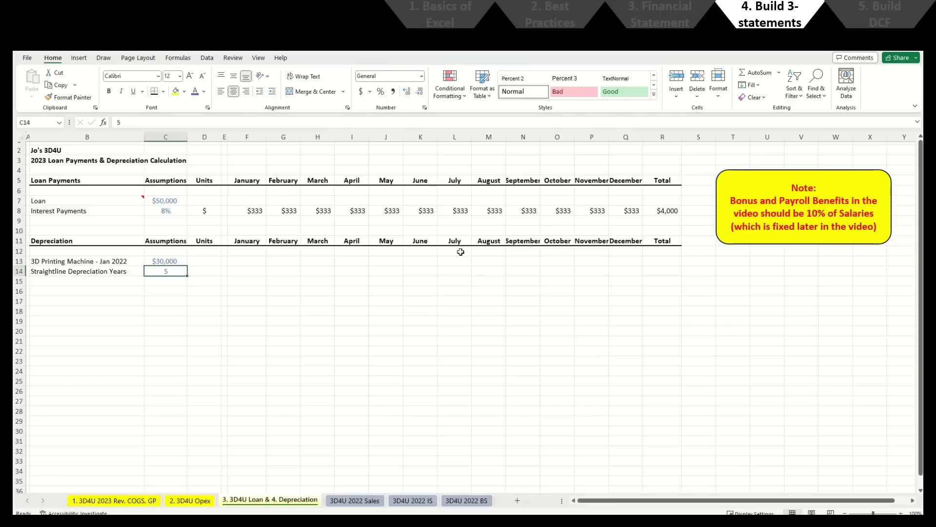
Step: Label row 15 Depreciation and set its unit to $
key("Down")
key("Left")
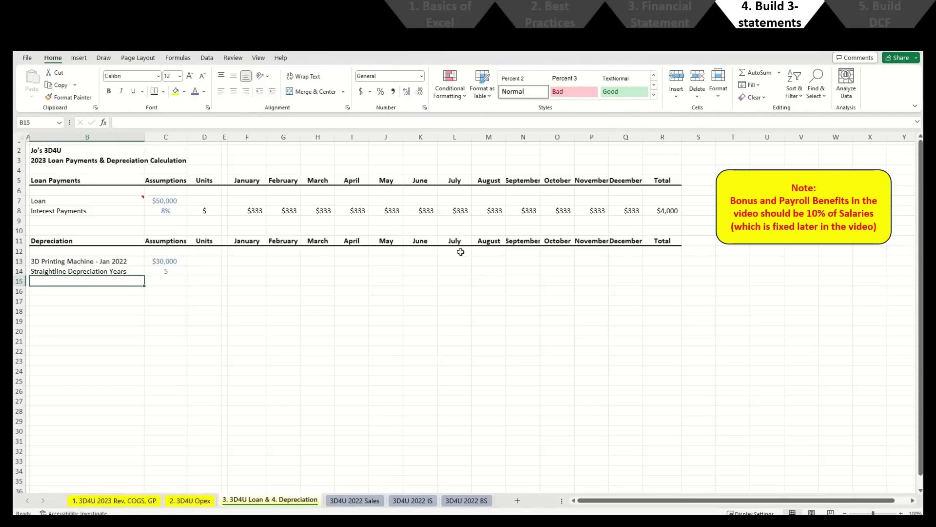
type("Depreciation")
key("Tab")
key("Right")
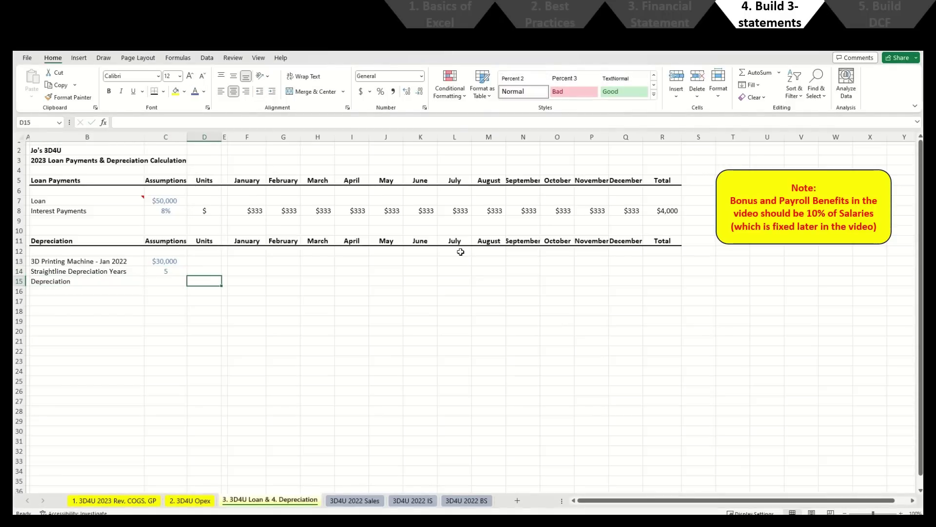
type("$")
key("Tab")
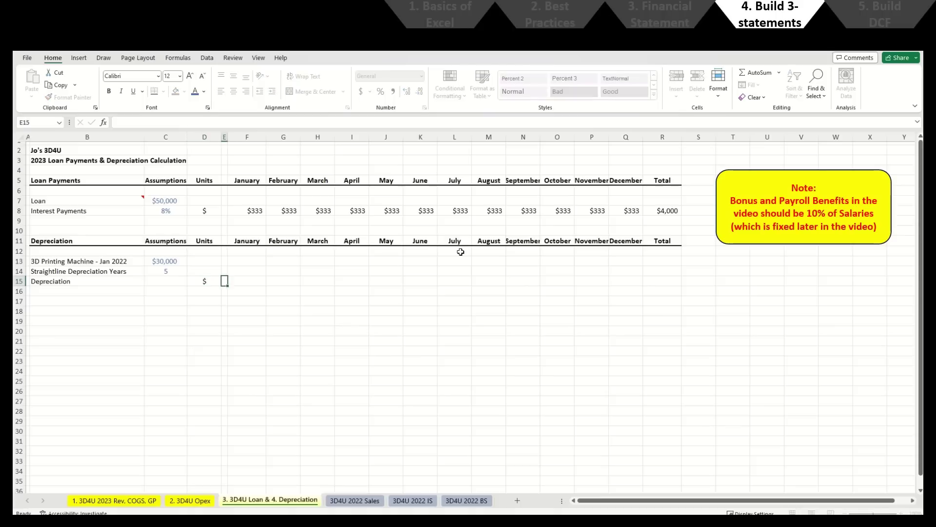
Step: Calculate January's depreciation in F15 with the formula =$C$13/$C$14/12
key("Tab")
type("=")
key("Left")
key("Left")
key("Left")
key("Up")
key("Up")
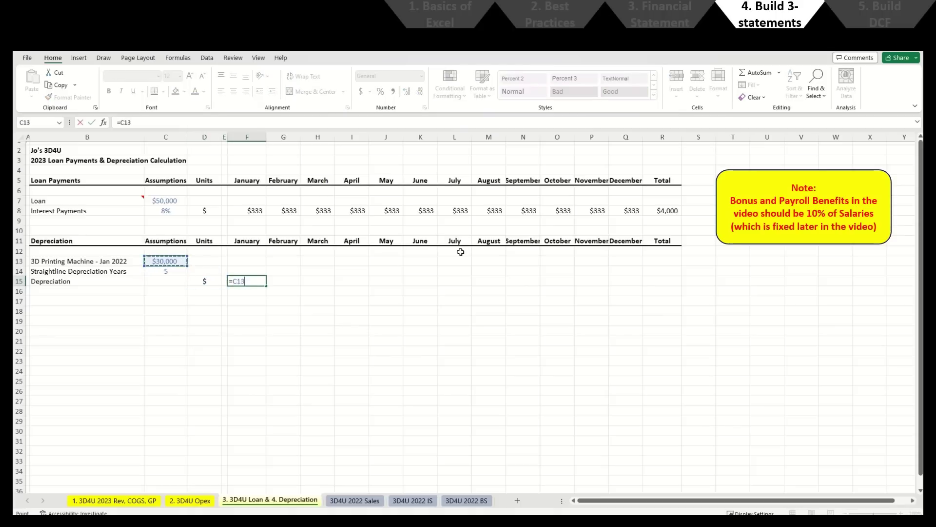
key("F4")
type("/")
key("Left")
key("Left")
key("Left")
key("Up")
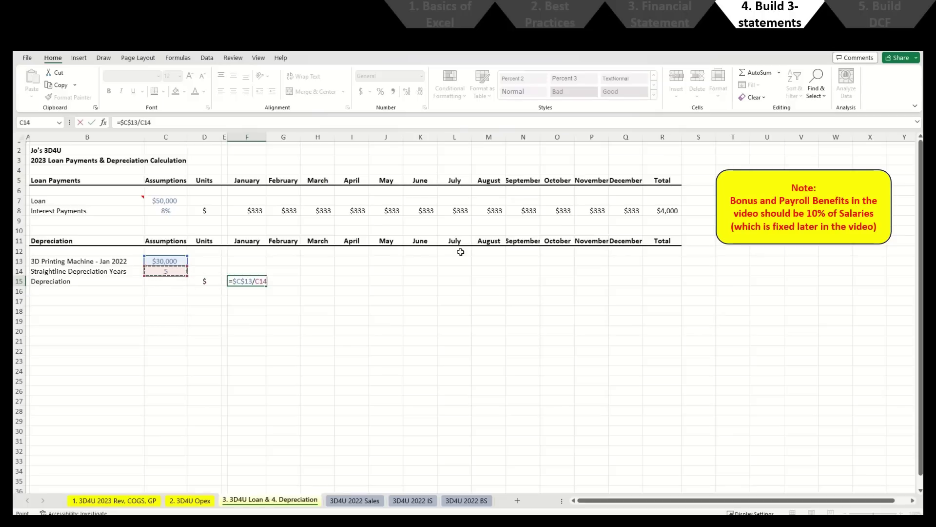
key("F4")
type("/12")
key("Return")
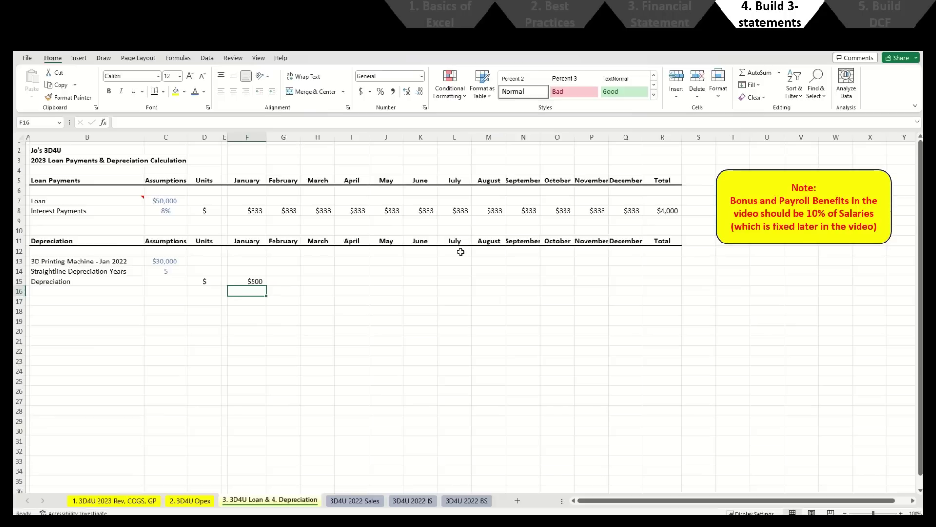
Step: Copy January's depreciation formula across February through December
key("Up")
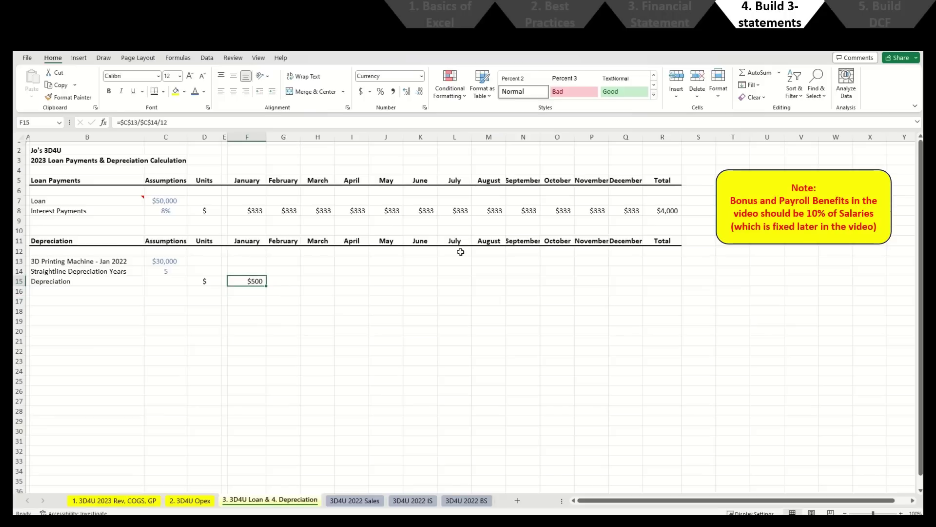
key("ctrl+c")
key("shift+Right")
key("shift+Right")
key("shift+Right")
key("shift+Right")
key("shift+Right")
key("shift+Right")
key("shift+Right")
key("shift+Right")
key("shift+Right")
key("shift+Right")
key("shift+Right")
key("Return")
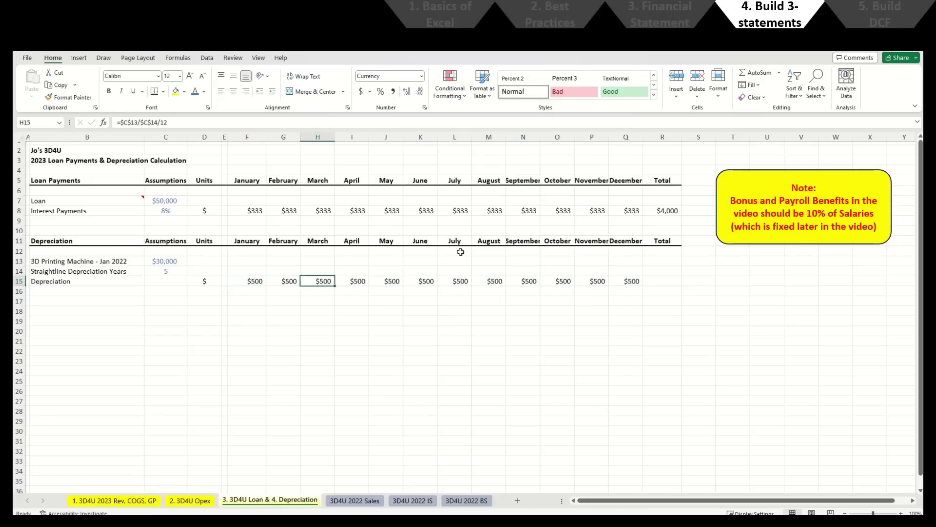
Step: Sum the monthly depreciation from January to December in the Total column
key("ctrl+Right")
key("Right")
key("alt+equal")
key("Return")
Step: Add a new worksheet after the loan and depreciation sheet
left_click(517, 501)
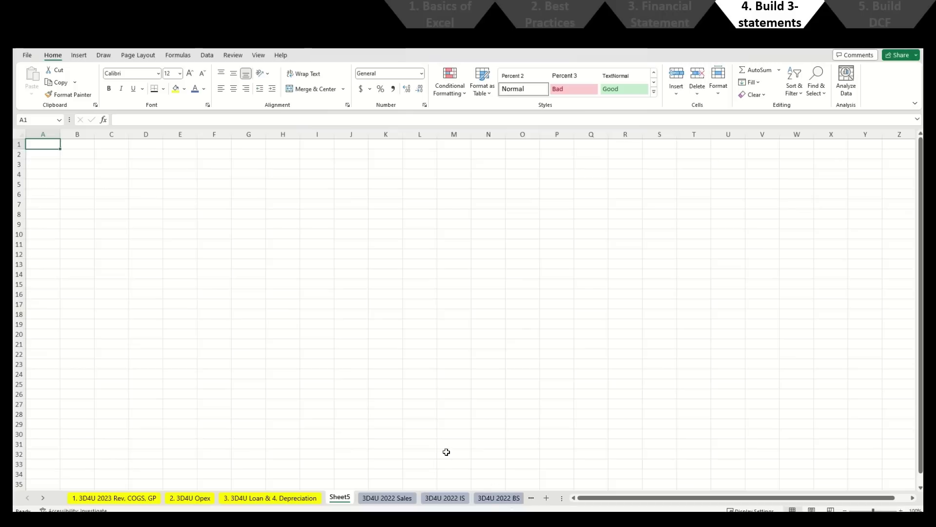
Step: Rename the new worksheet as "5. 3D4U 2023 Cash Flow"
key("alt+h")
key("o")
key("r")
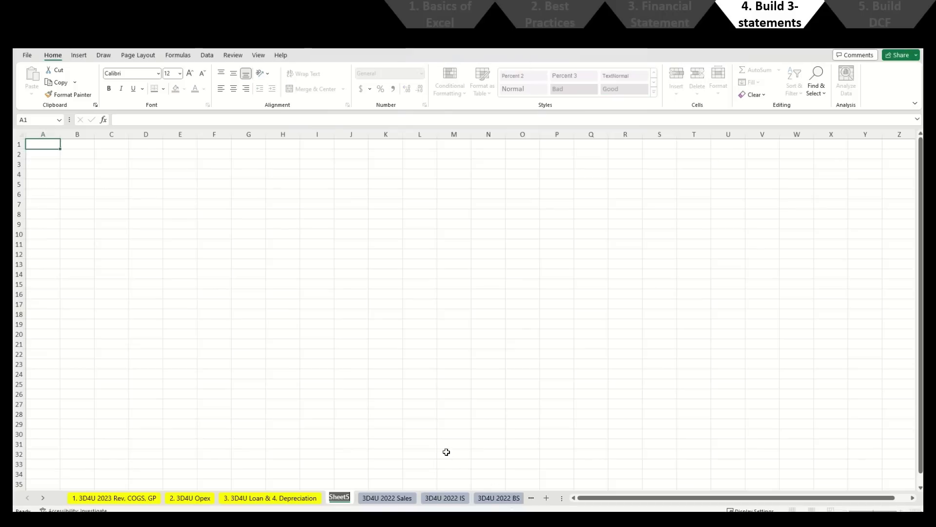
type("5. 3D")
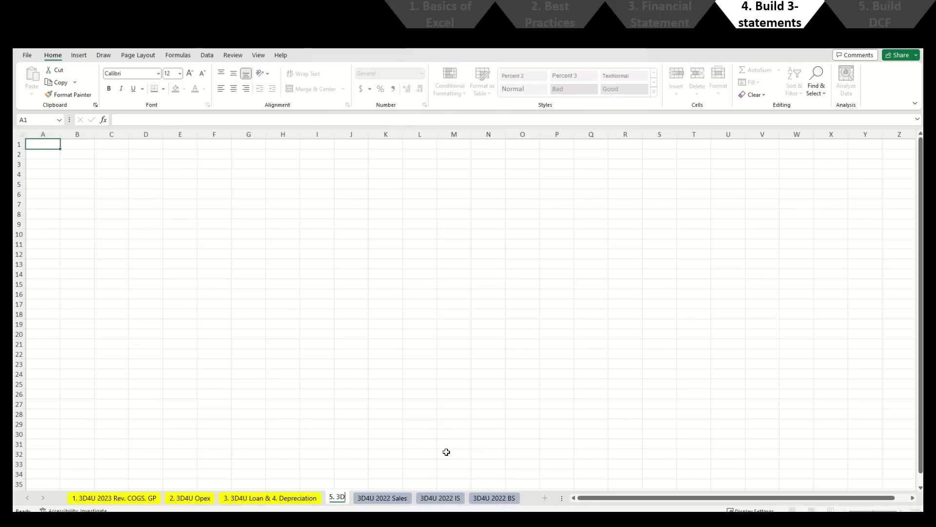
type("4U 20")
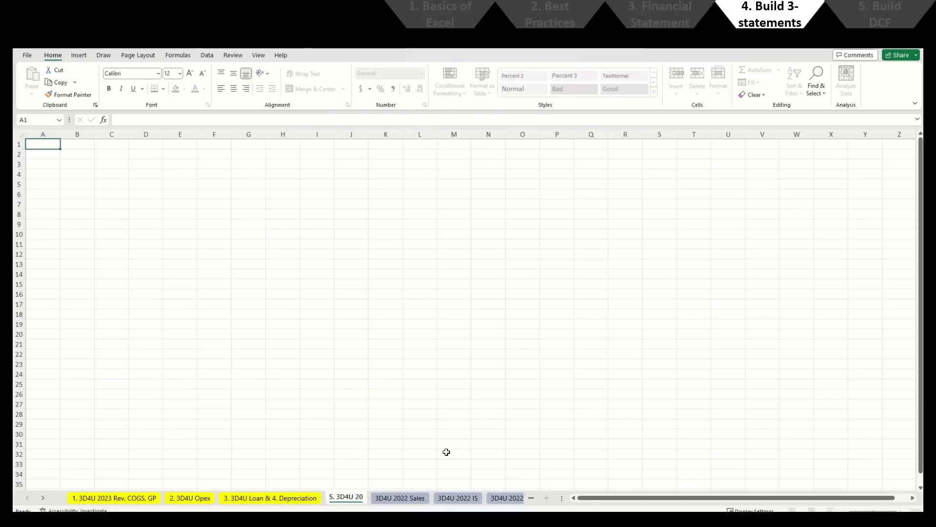
type("23 Cash Fl")
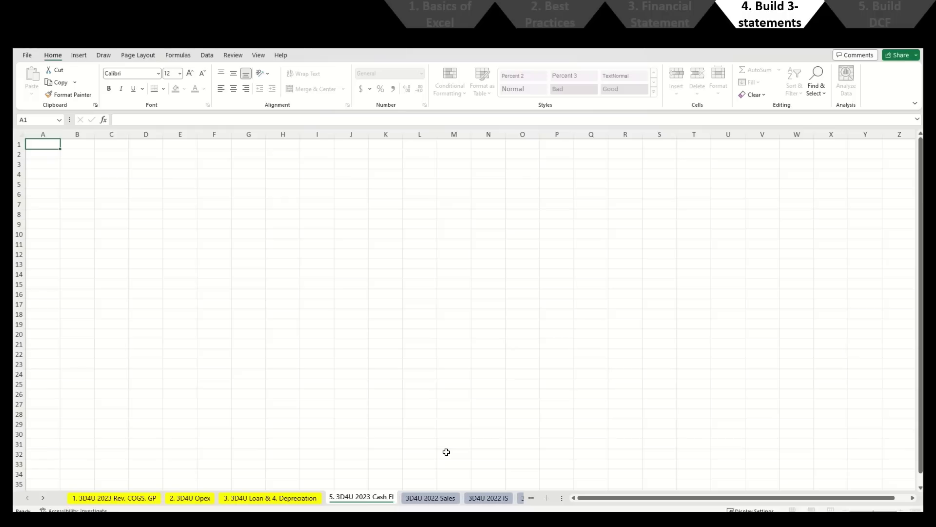
type("ow")
key("Return")
Step: Shrink column A and row 1, and enter the bold titles "Jo's 3D4U" in B2 and "2023 Cash Flow Statement" in B3
left_click_drag(60, 135, 21, 142)
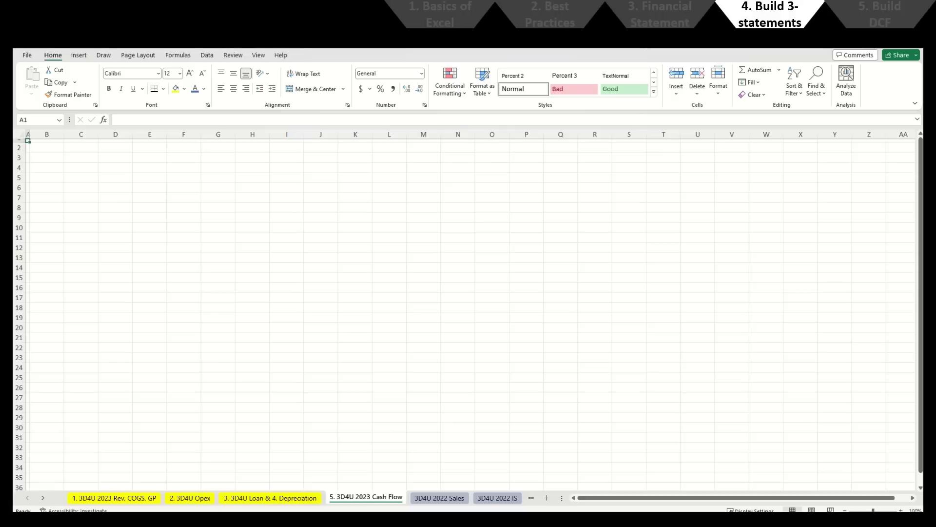
left_click(50, 145)
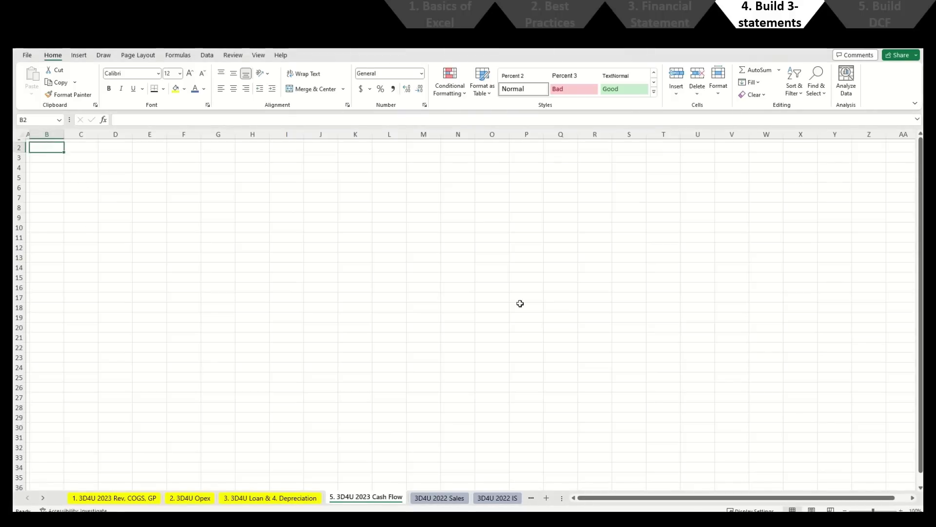
type("Jo's 3")
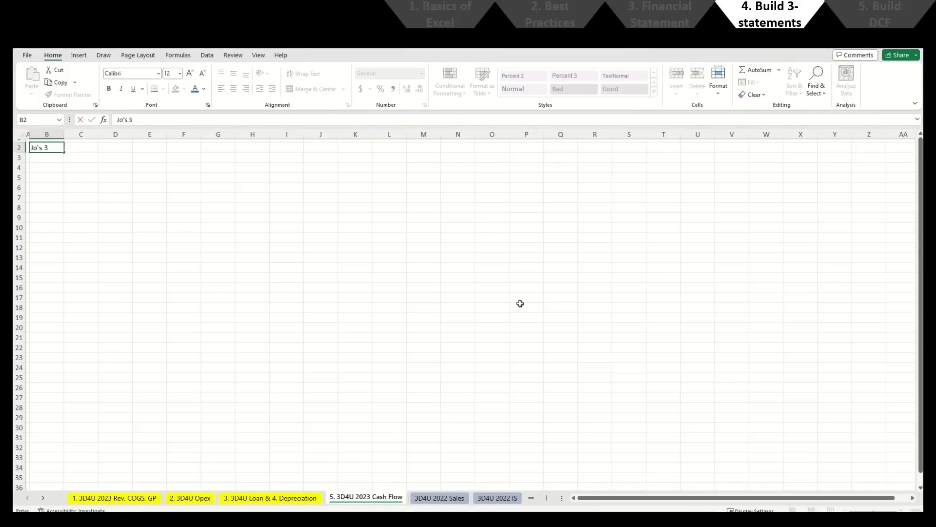
type("D4U")
key("Return")
type("2023 C")
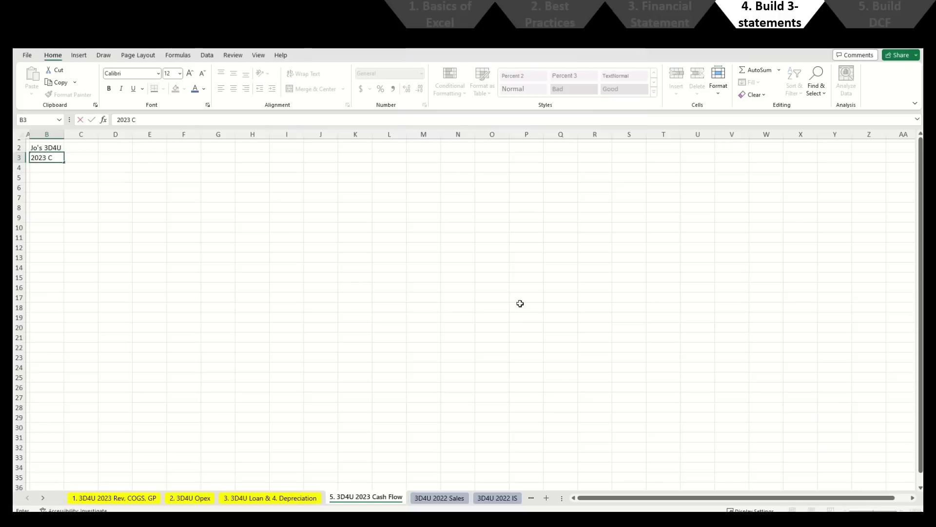
type("ash Flow Statement")
key("Return")
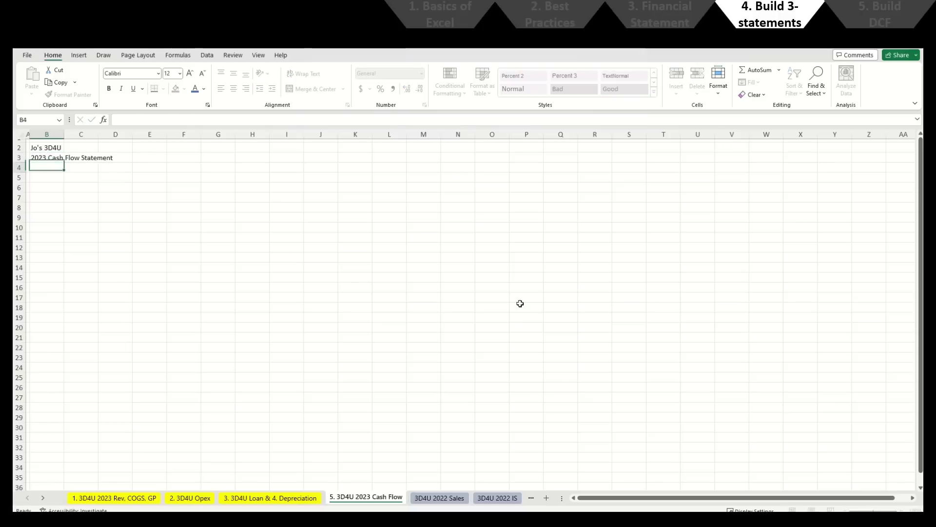
key("shift+Up")
key("shift+Up")
key("ctrl+b")
key("Down")
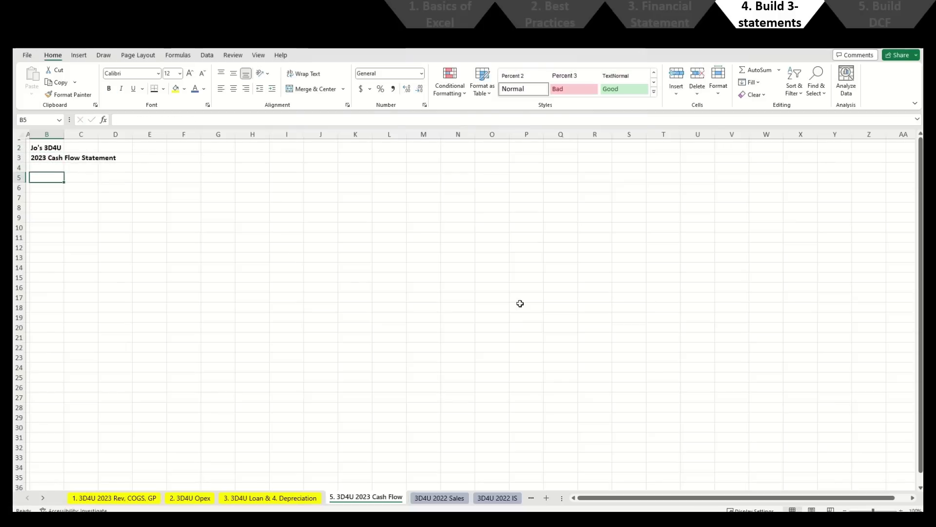
Step: Add the bold heading "Cash Flow Statement ($)" in B5
key("ctrl+b")
type("Cash Flow S")
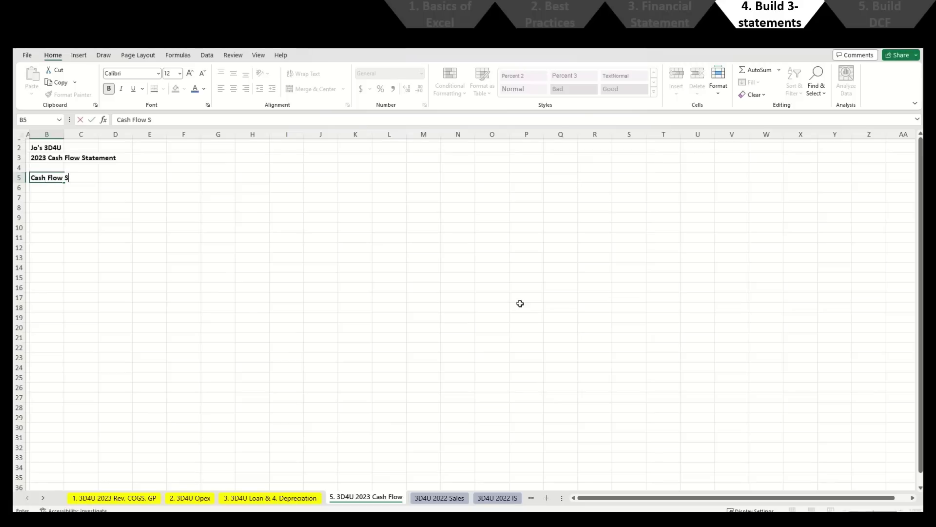
type("tatement ($)")
key("BackSpace")
key("BackSpace")
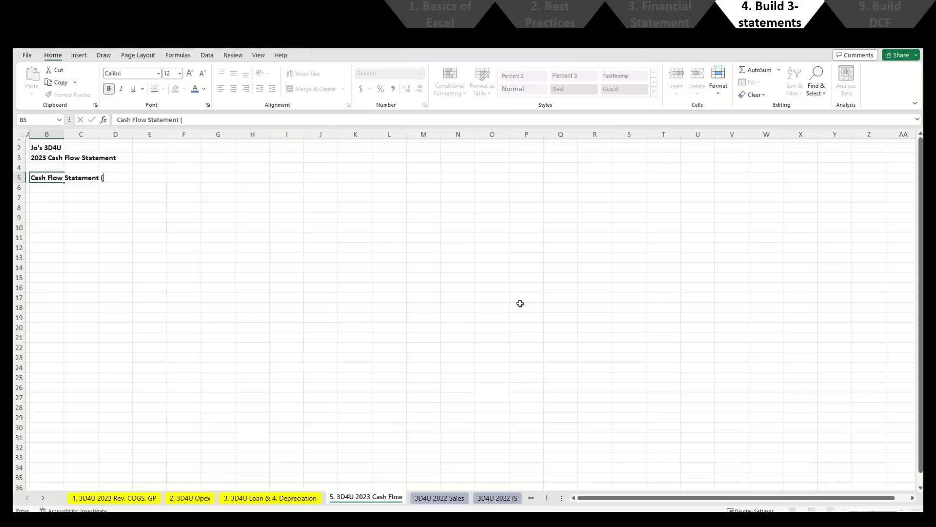
type("$)")
key("Return")
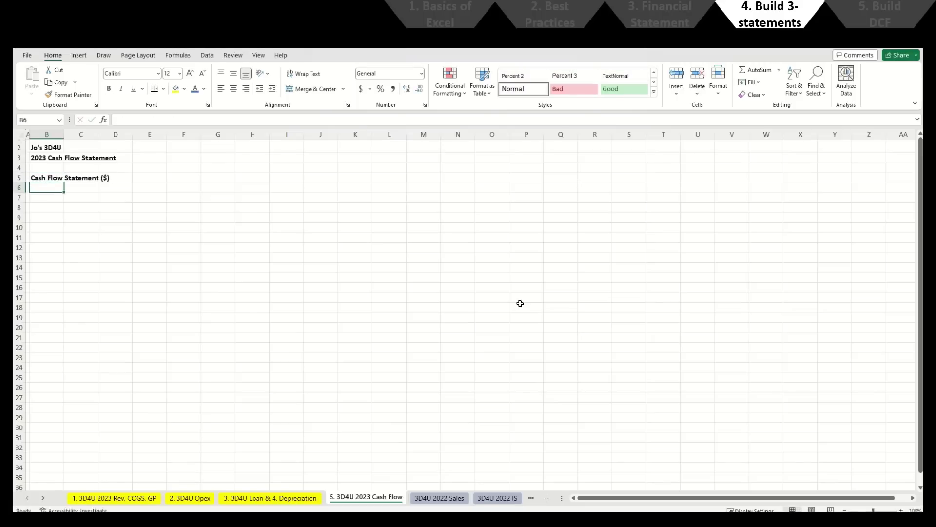
Step: Copy the January through Total headers from the Loan Payments table on the loan and depreciation sheet
key("ctrl+Page_Up")
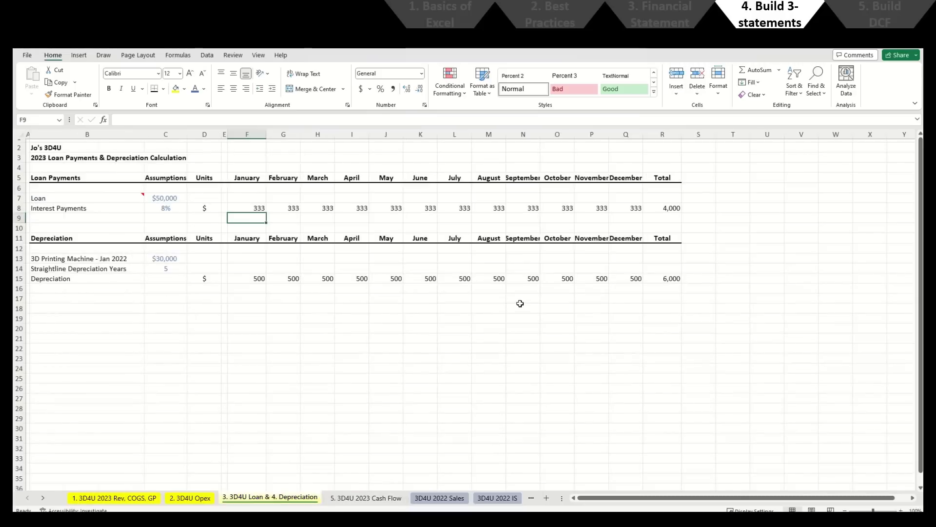
key("Up")
key("Up")
key("Up")
key("Up")
key("ctrl+shift+Right")
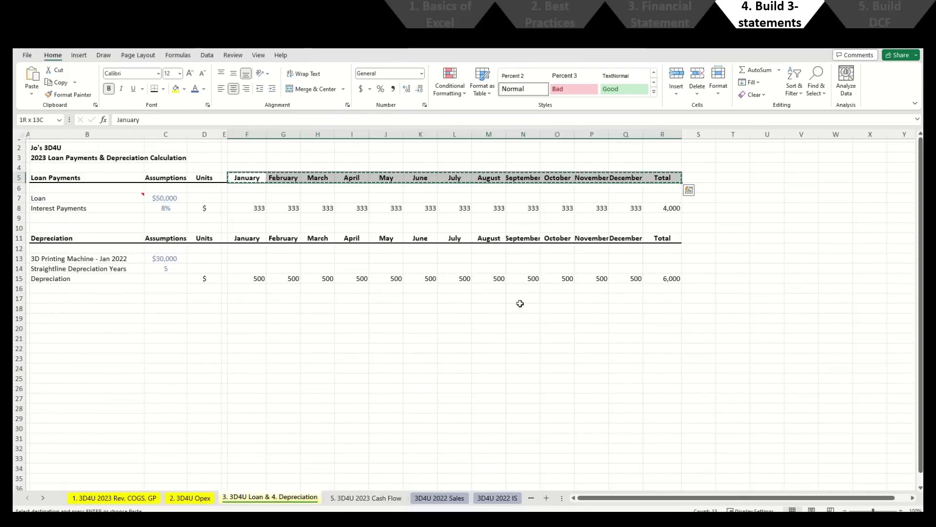
key("ctrl+c")
Step: Paste the copied month and Total headers into the Cash Flow sheet's heading row, starting at F5
key("ctrl+Page_Down")
key("Up")
key("Right")
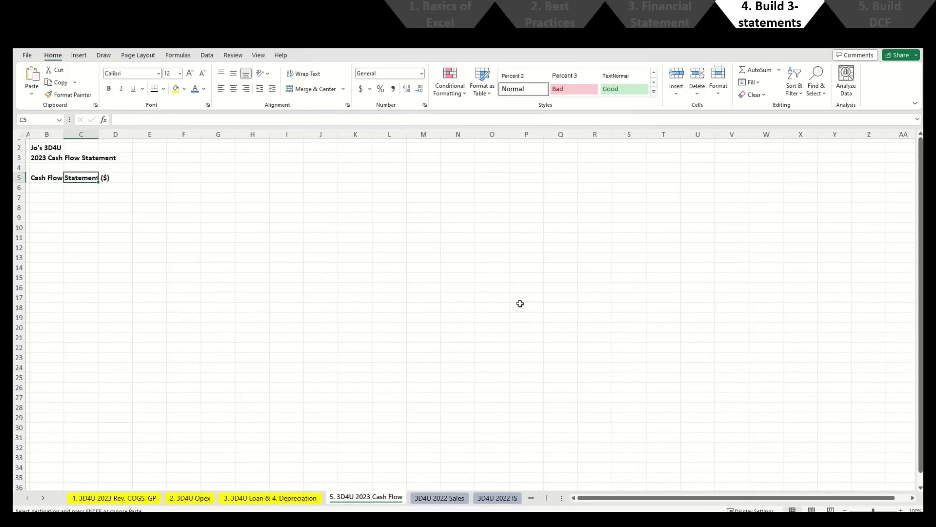
key("Right")
key("Right")
key("Right")
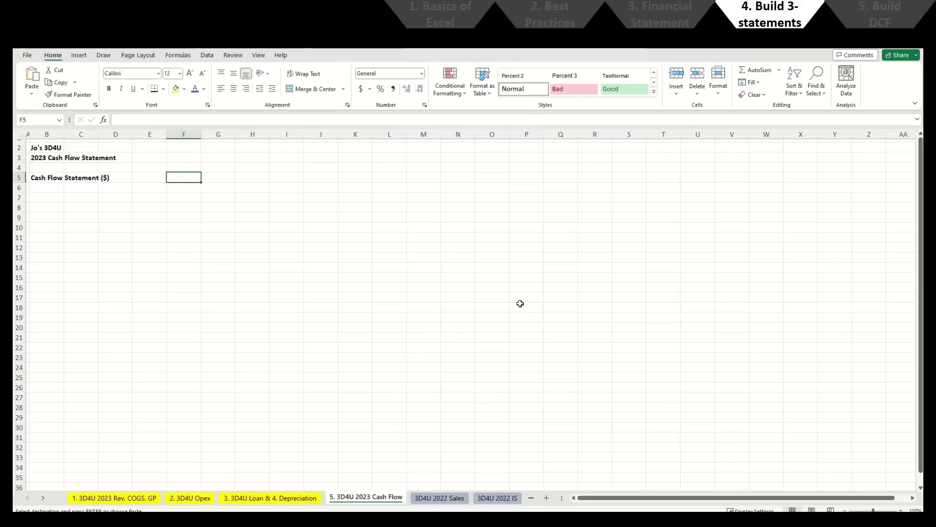
key("ctrl+Page_Up")
key("Right")
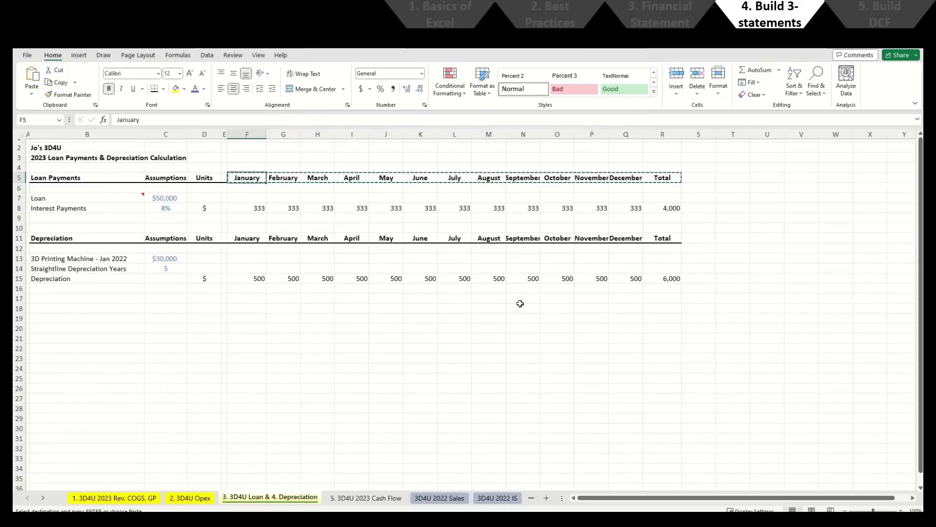
key("ctrl+Page_Down")
key("ctrl+Page_Down")
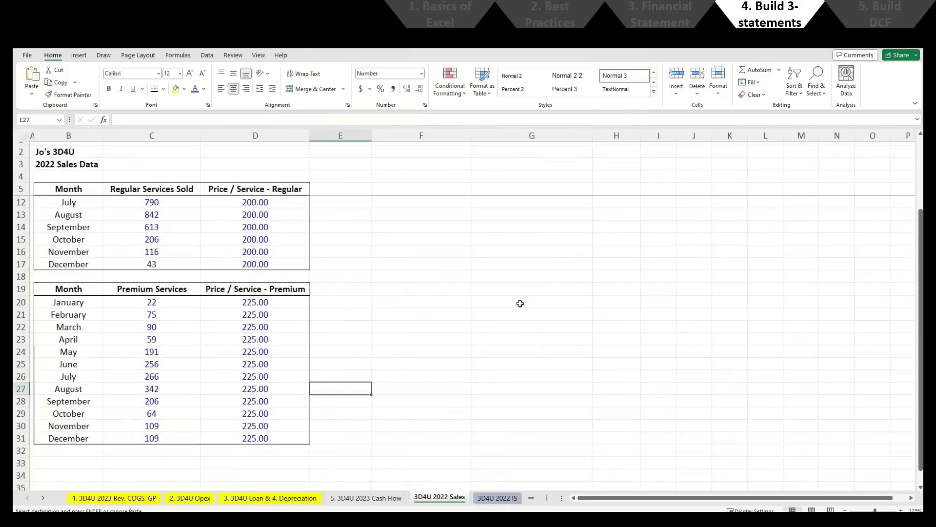
key("ctrl+Page_Up")
key("ctrl+v")
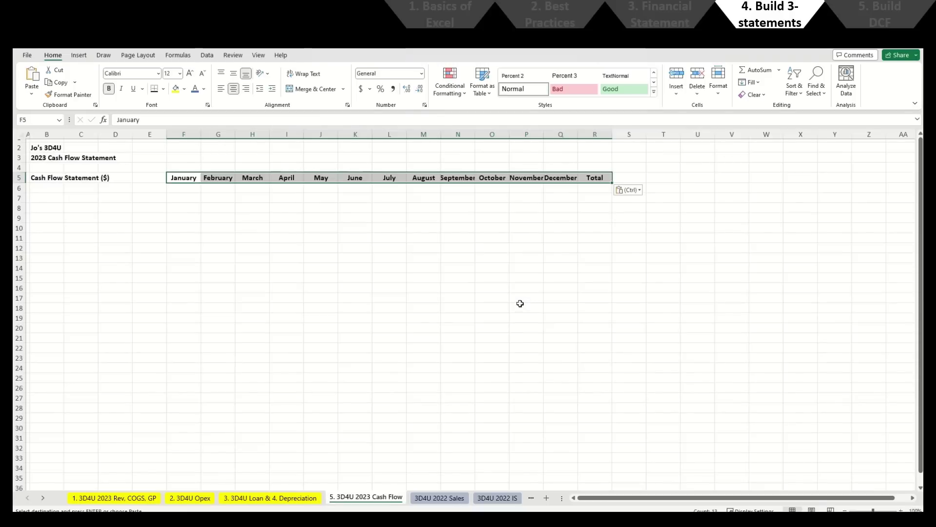
Step: Narrow columns B, C and E to thin spacers and widen column D for the line-item labels
key("Left")
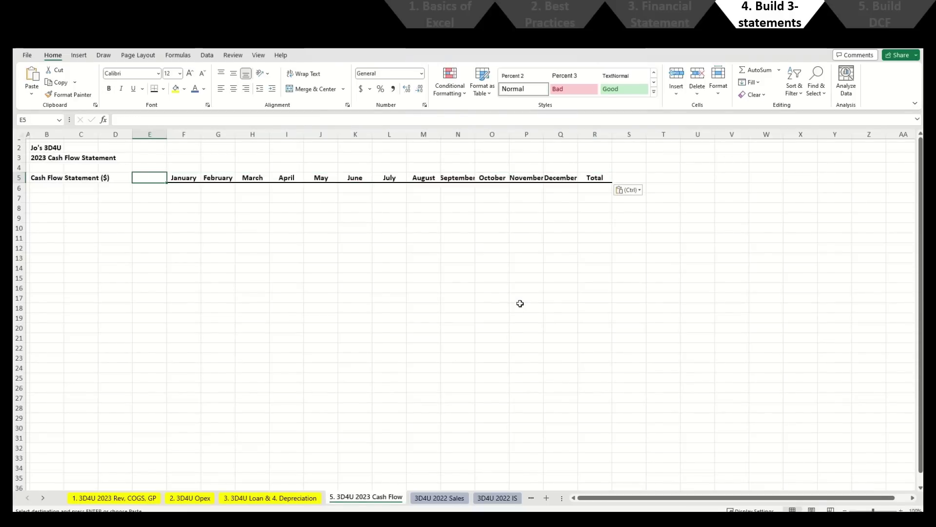
left_click_drag(63, 134, 197, 125)
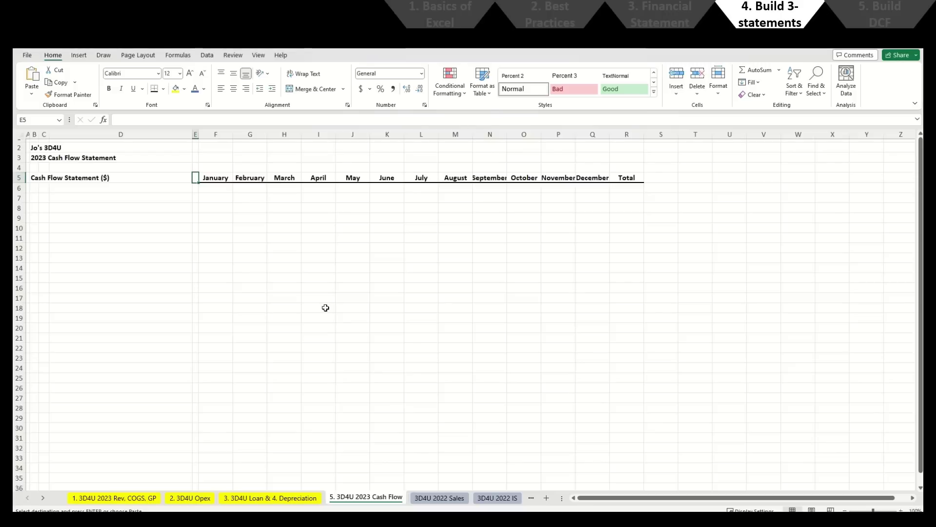
Step: Autofit the September and November column widths to their headers
key("Right")
key("ctrl+shift+Right")
key("Right")
key("Right")
key("Right")
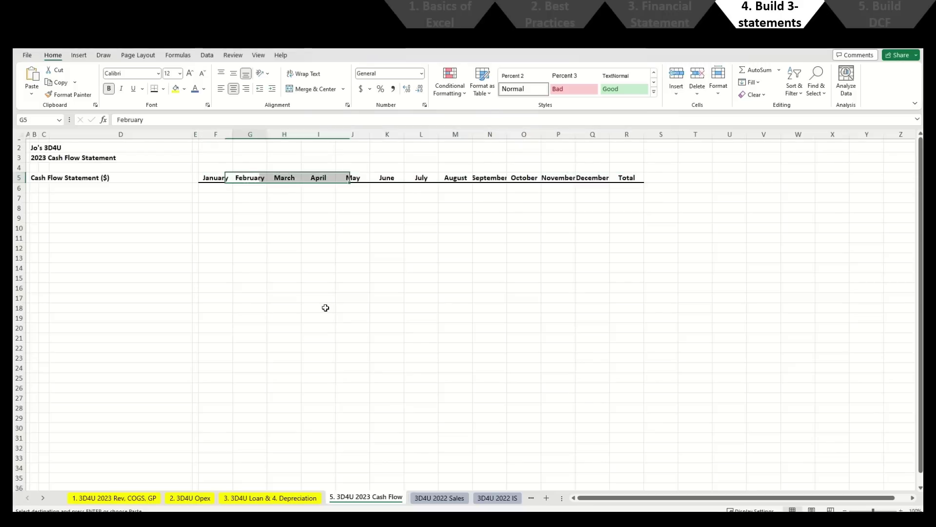
key("ctrl+Right")
key("Left")
key("Left")
key("Left")
key("Left")
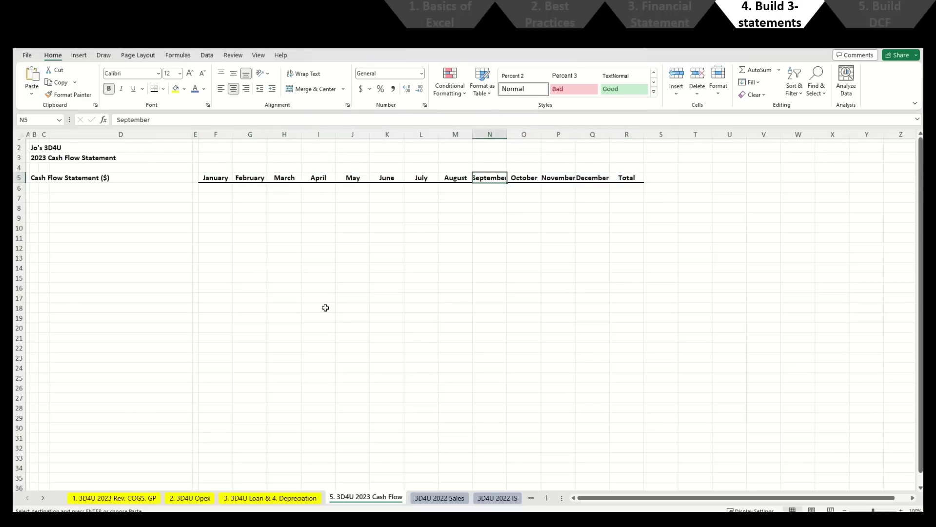
key("alt")
key("o")
key("c")
key("a")
key("Right")
key("Right")
key("alt")
key("o")
key("c")
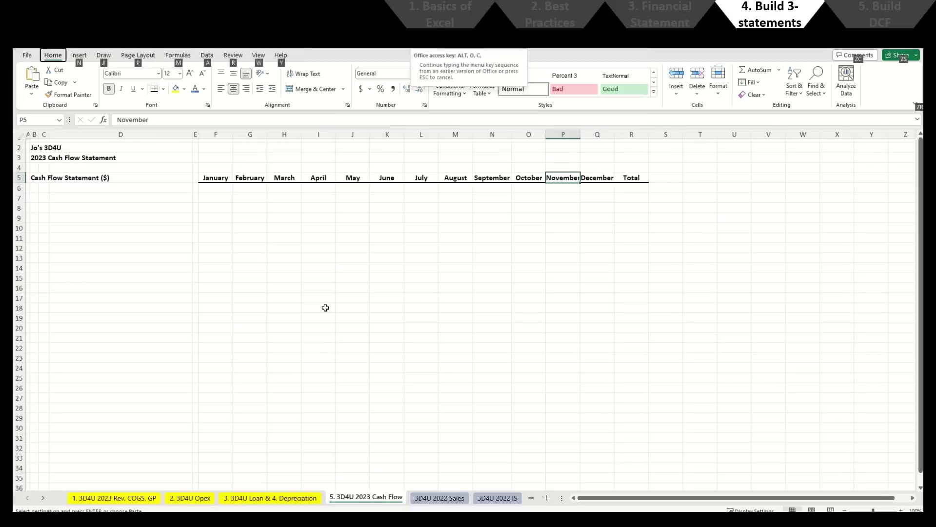
key("a")
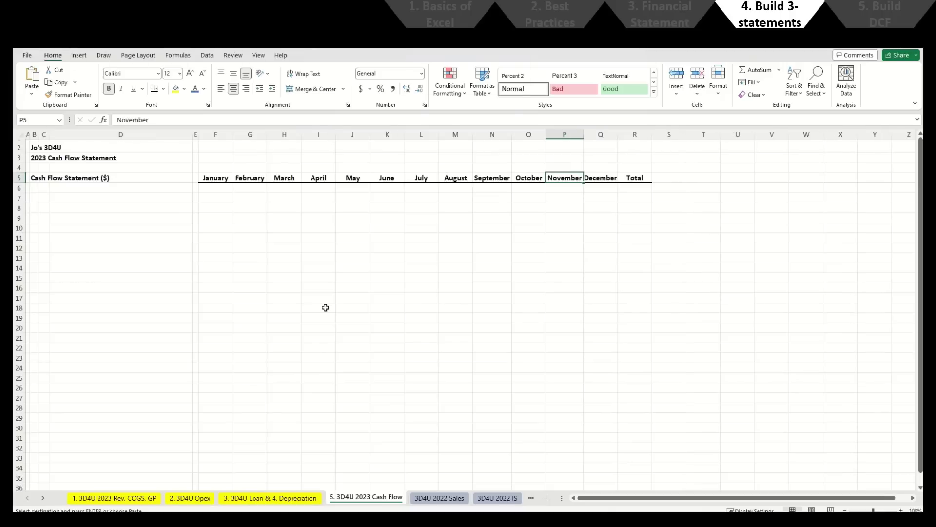
Step: Extend the heading row's bottom border across B5:E5 and color the Cash Flow sheet tab yellow
key("ctrl+Left")
key("Left")
key("Left")
key("Left")
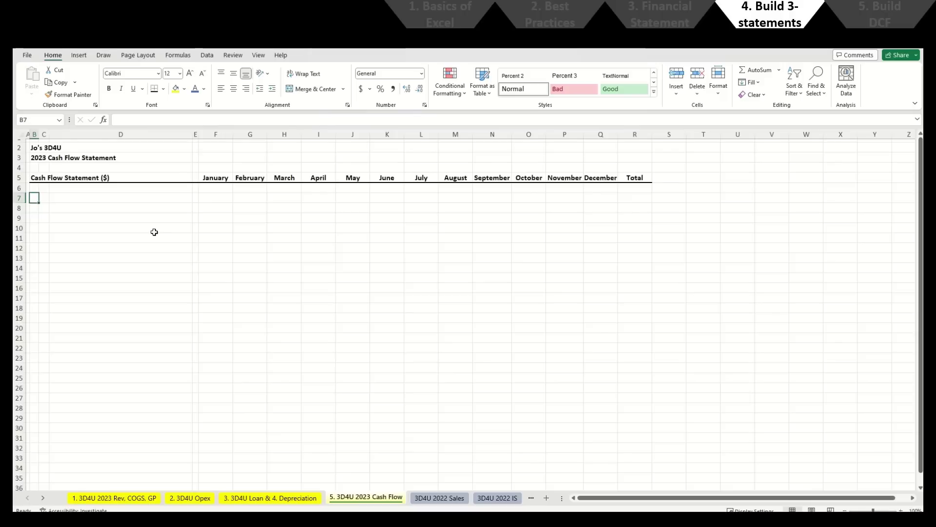
Step: Enter the bold label "Beginning Cash Balance" in B7 and select January's cell F7 in that row
type("Beginning Cash Balance")
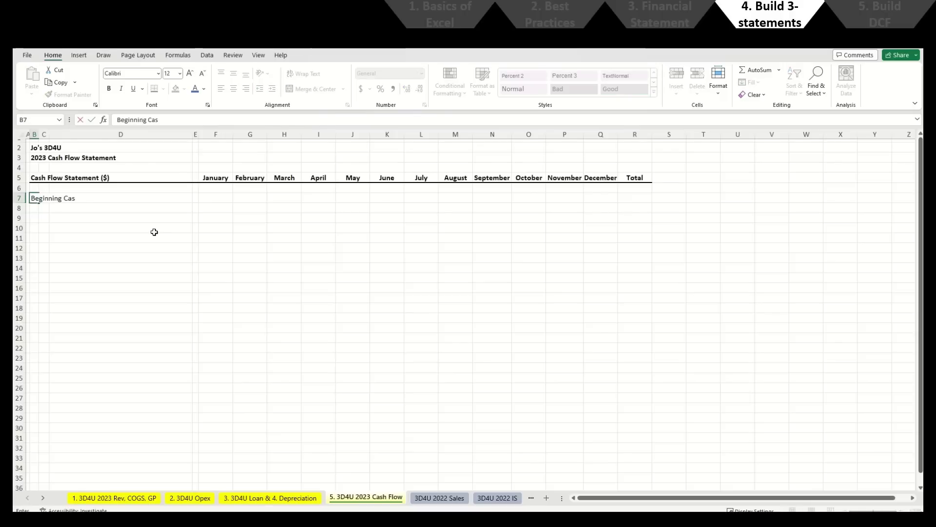
key("Return")
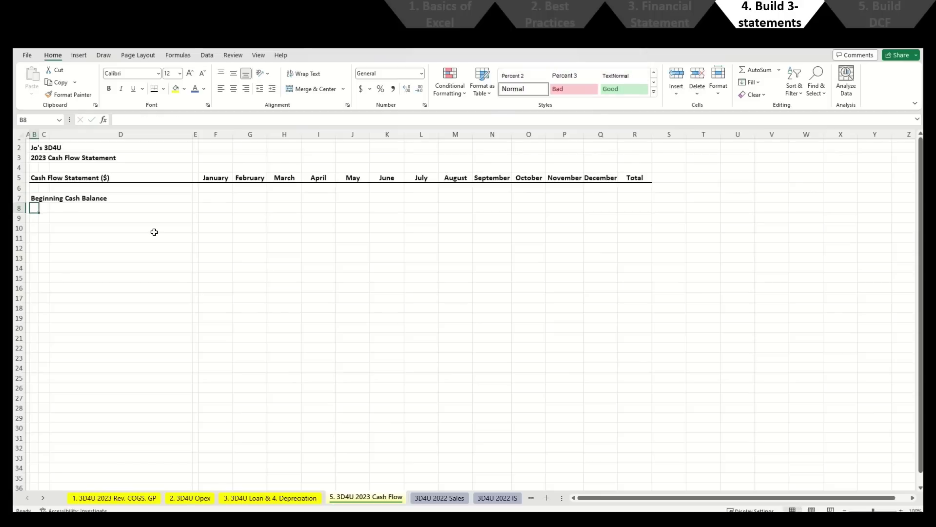
key("Up")
key("Right")
key("Right")
key("Right")
key("Right")
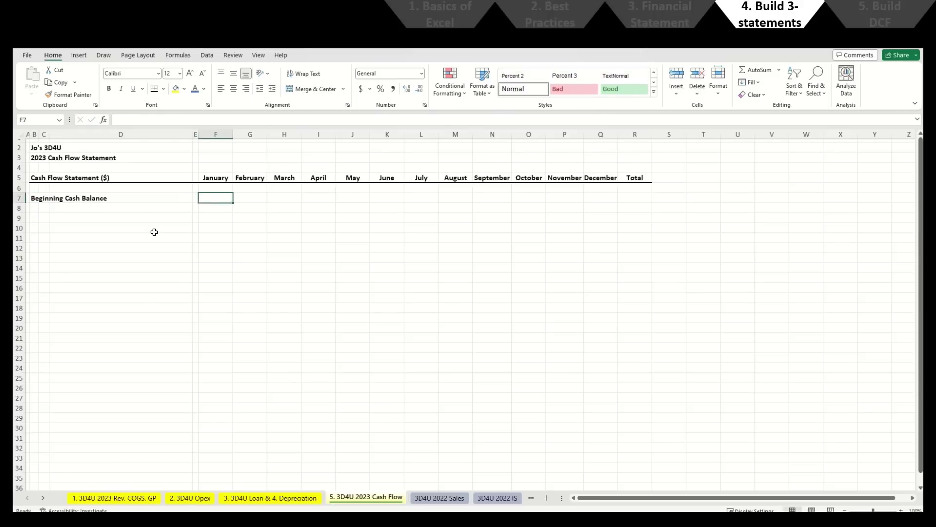
Step: Examine the year-end Cash line on the 3D4U 2022 BS sheet as the source for January's beginning balance
key("ctrl+Page_Down")
key("ctrl+Page_Down")
key("ctrl+Page_Down")
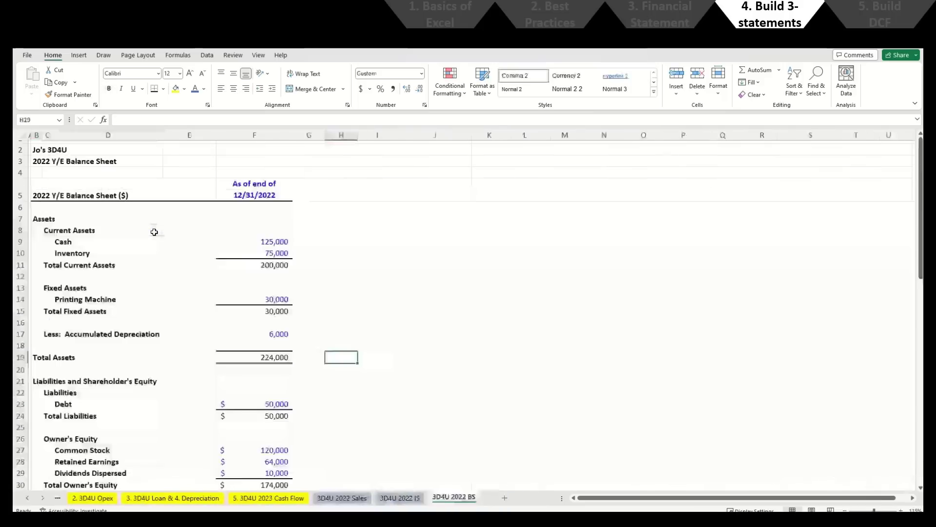
key("Left")
key("Left")
key("Up")
key("Up")
key("Up")
key("Up")
key("Up")
key("Up")
key("Up")
key("Up")
key("Up")
key("Up")
key("Up")
key("Up")
key("Up")
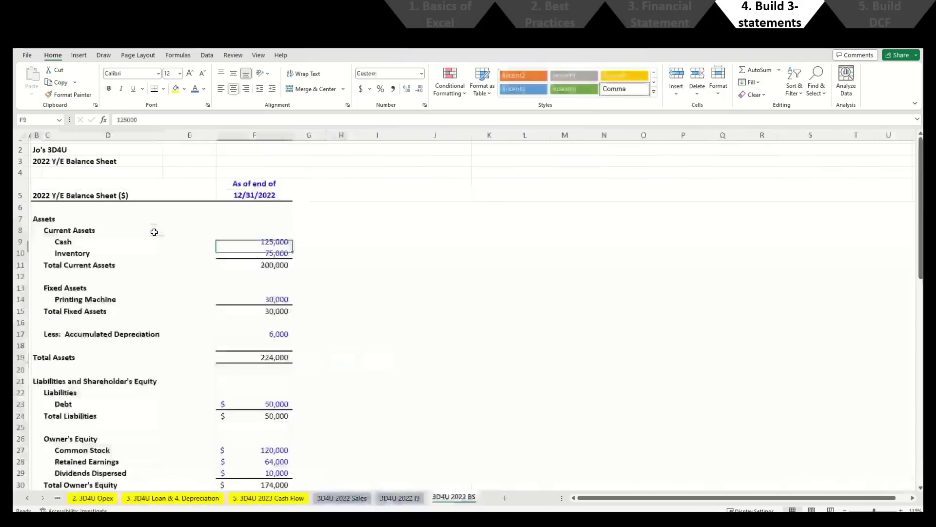
key("Up")
key("shift+Down")
key("shift+Down")
key("shift+Down")
key("shift+Down")
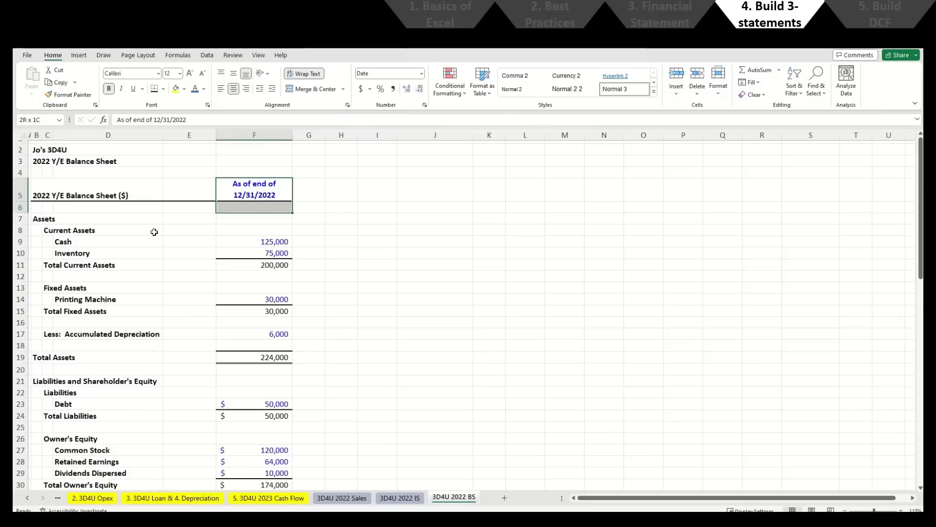
key("shift+Left")
key("shift+Left")
key("shift+Left")
key("shift+Right")
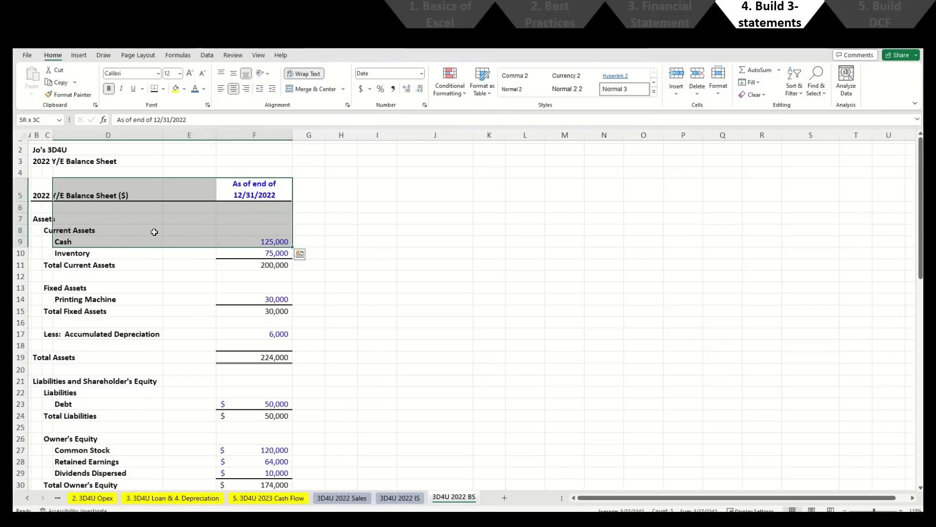
key("ctrl+Page_Up")
key("ctrl+Page_Up")
key("ctrl+Page_Up")
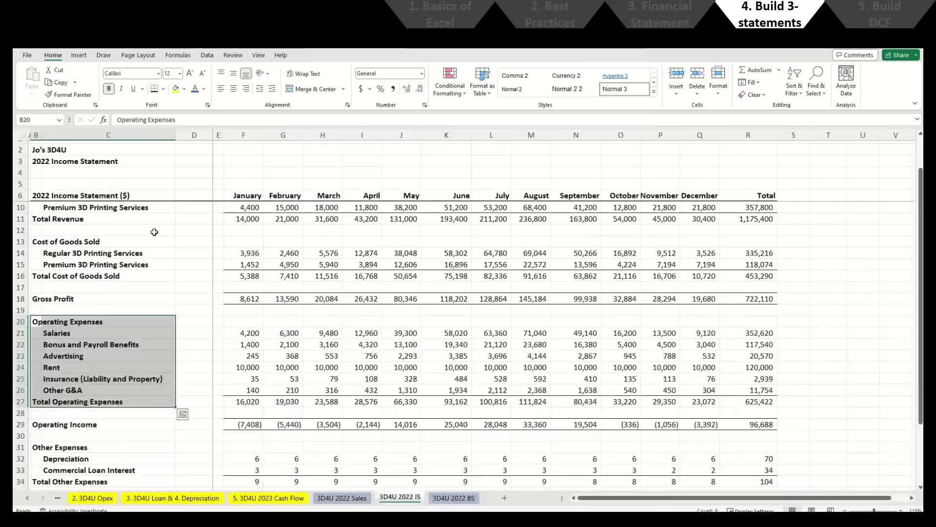
Step: Link January's beginning cash balance in F7 to the year-end Cash cell F9 on the 3D4U 2022 BS sheet
type("=")
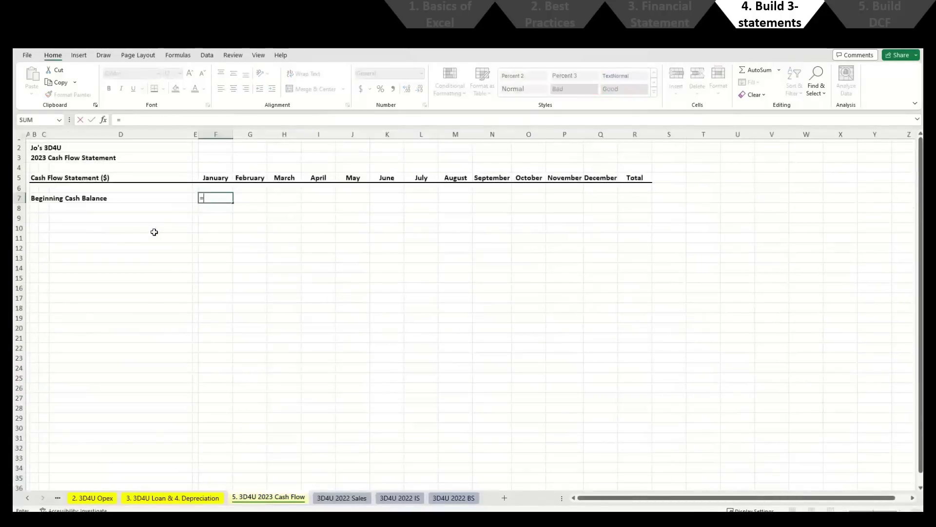
key("ctrl+Page_Down")
key("ctrl+Page_Down")
key("ctrl+Page_Down")
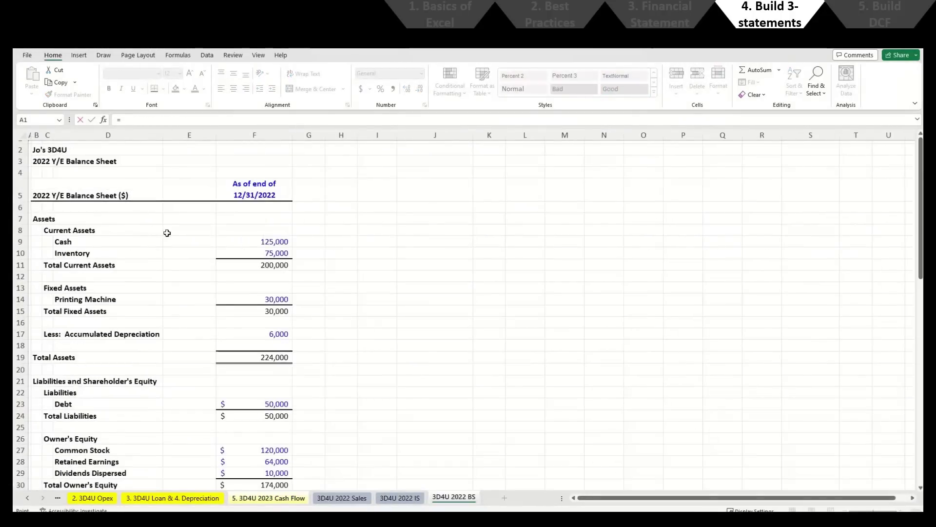
left_click(275, 242)
key("Return")
Step: Format F7 as a number with thousands separators and color its font green
key("ctrl+shift+1")
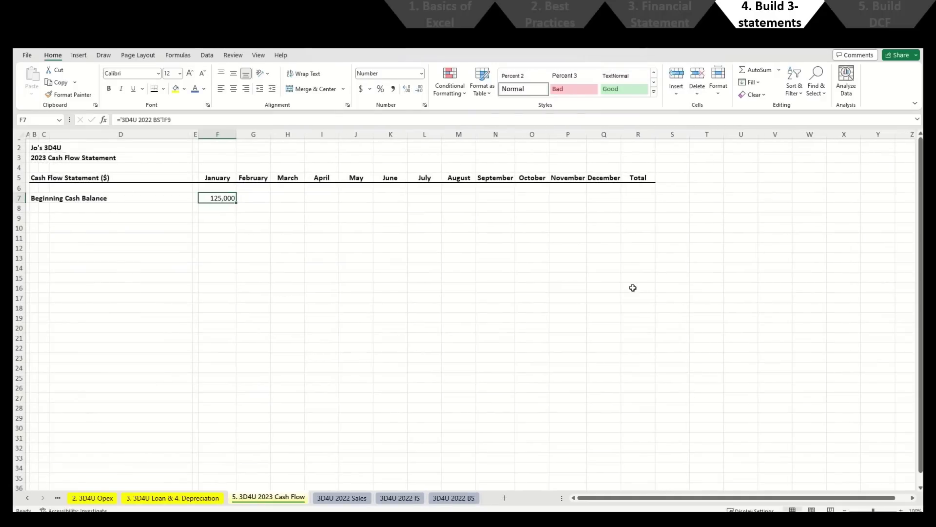
key("alt+h")
key("f")
key("c")
left_click(268, 129)
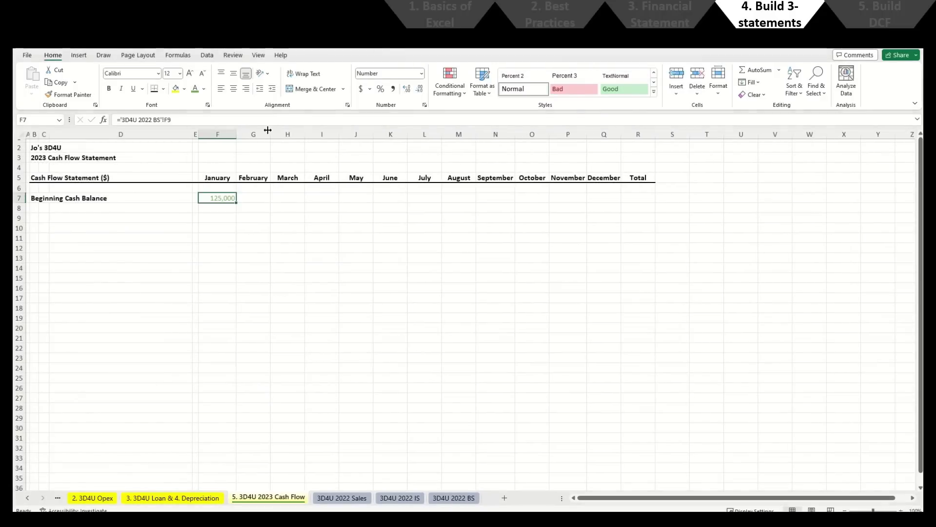
Step: Enter the bold section heading "Cash Flow from Operating Activities" in B9
key("Down")
key("Down")
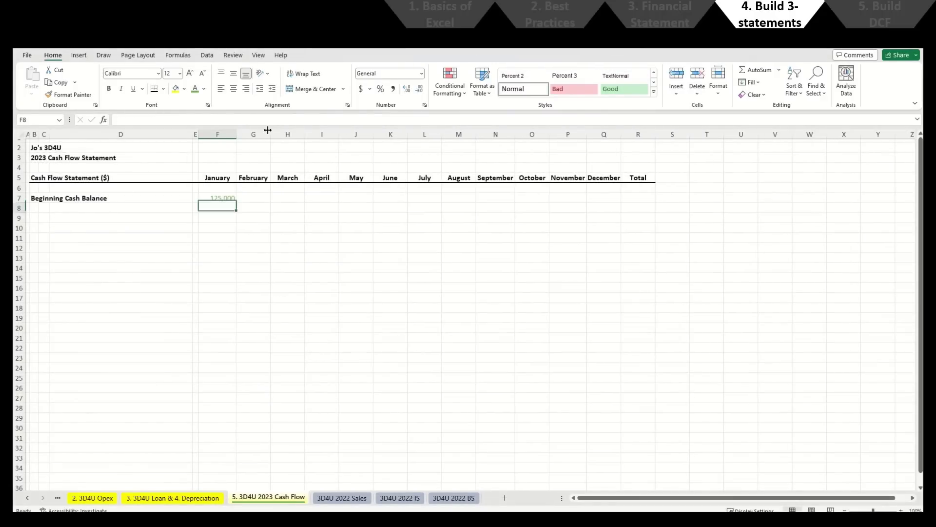
key("Left")
key("Left")
key("Left")
key("Left")
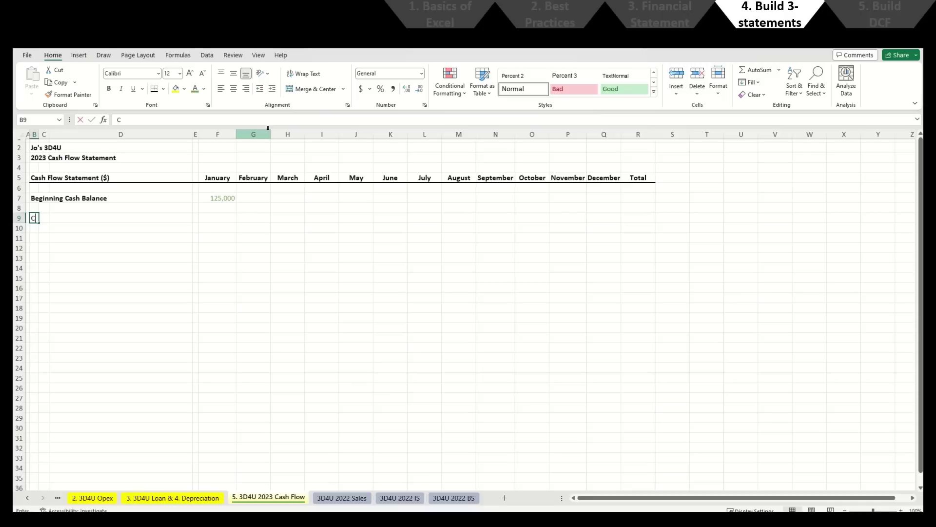
type("Cash Flow from Operating Activities")
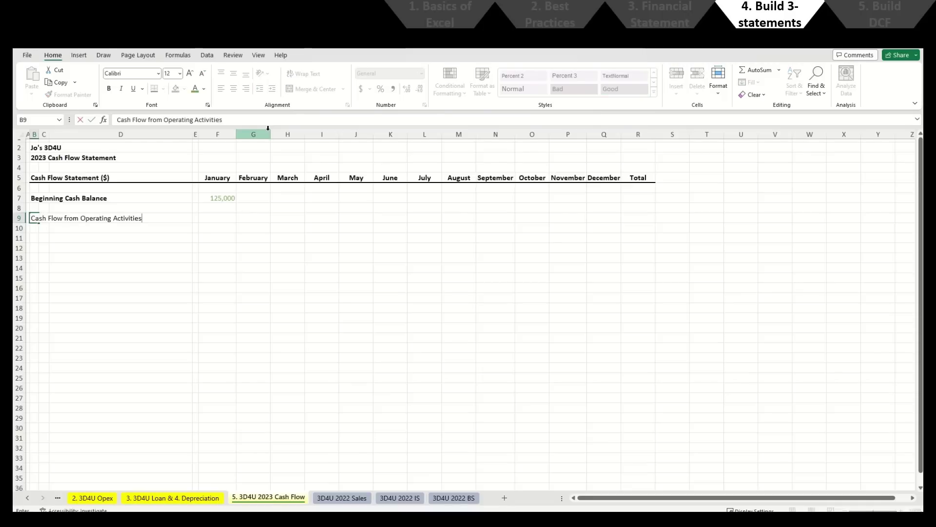
key("Return")
key("Up")
key("ctrl+b")
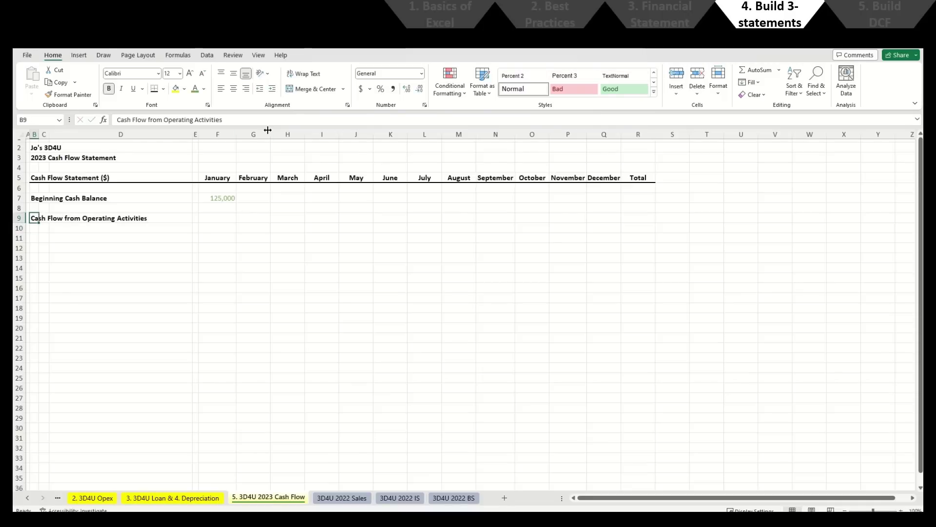
Step: Enter the indented label "Cash from Sales" in C10
key("Down")
key("Right")
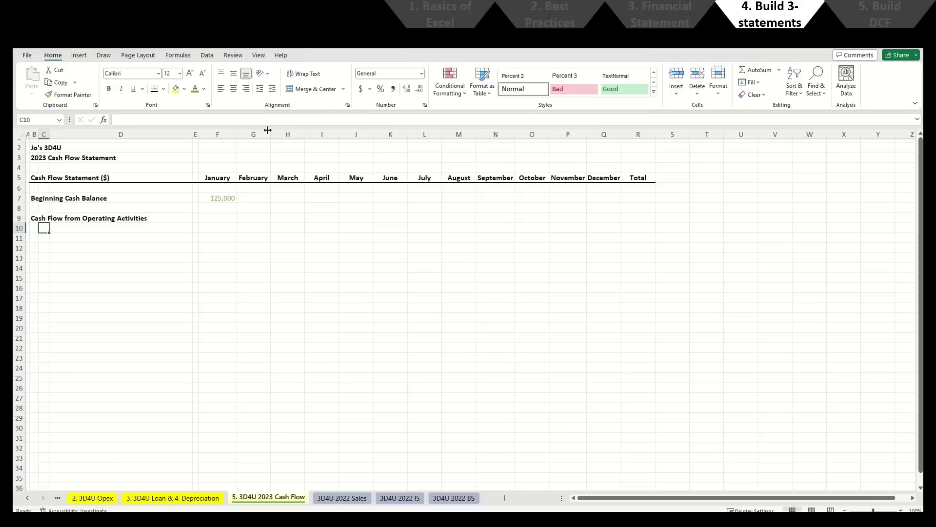
type("Cash")
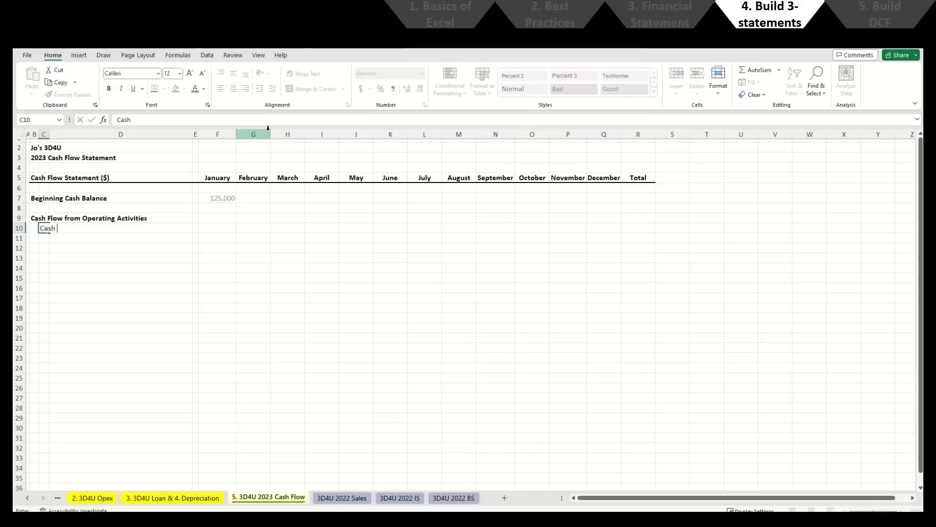
type(" from Sales")
Step: Link January's Cash from Sales in F10 to Total Revenue in F27 on the 1. 3D4U 2023 Rev, COGS, GP sheet
key("Right")
key("Right")
key("Right")
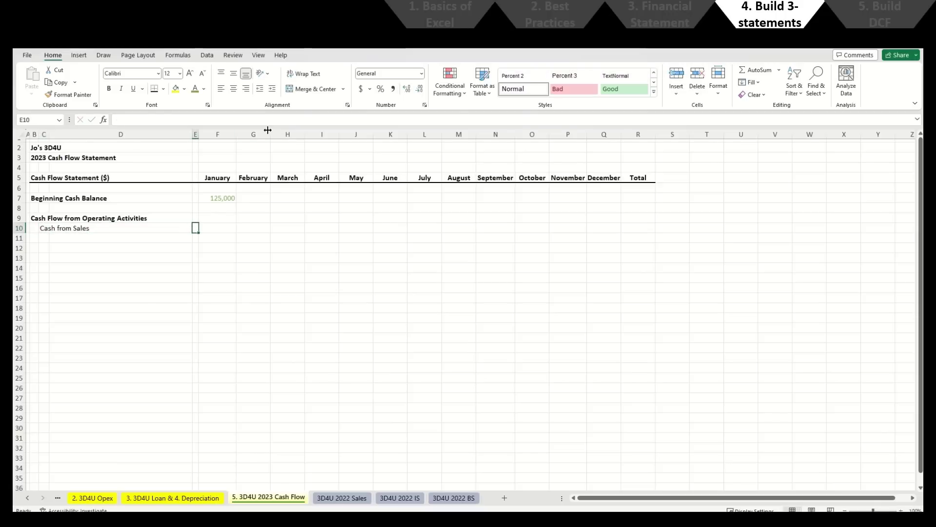
type("=")
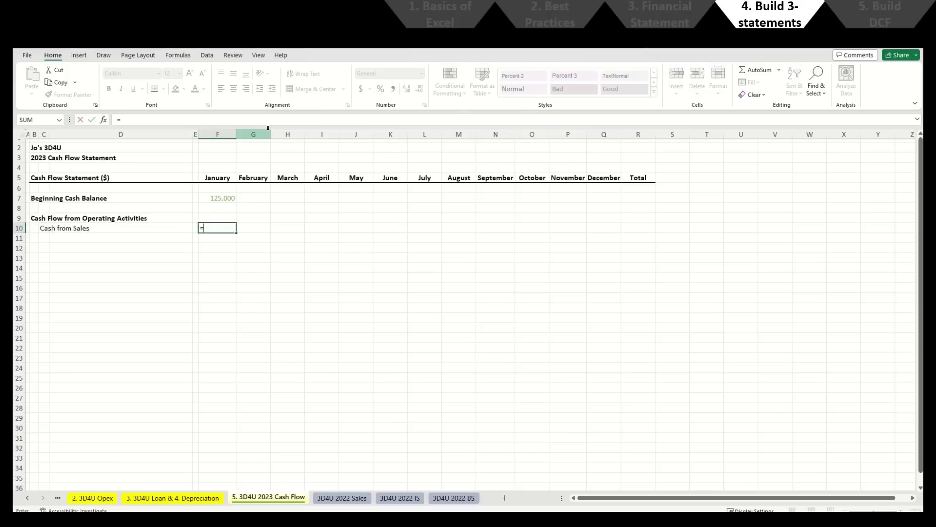
key("ctrl+Page_Up")
key("ctrl+Page_Up")
key("ctrl+Page_Up")
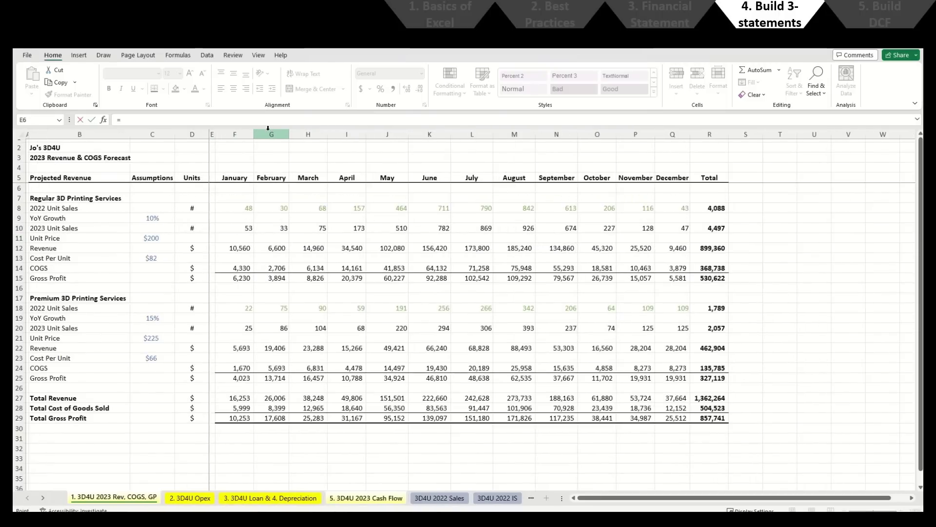
left_click(239, 398)
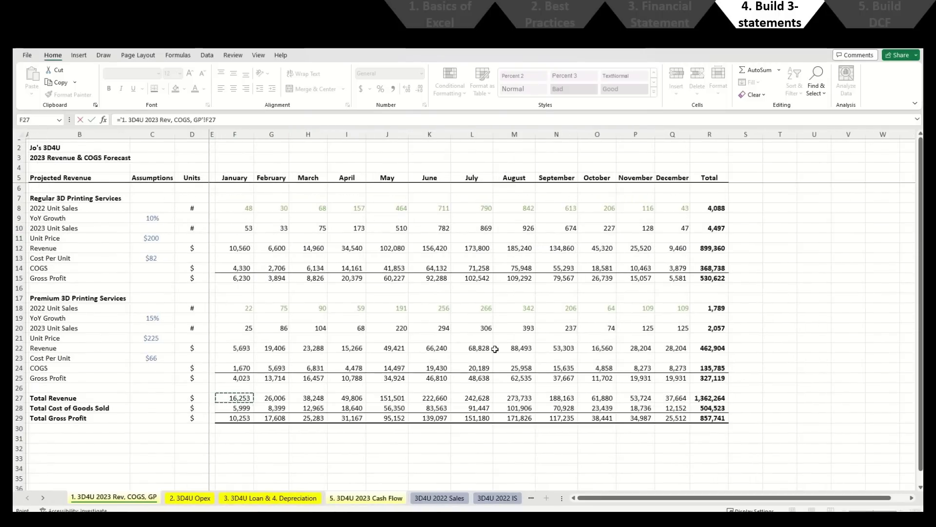
key("Return")
Step: Copy only the formatting of the beginning balance cell F7 onto F10
key("ctrl+Up")
key("ctrl+Up")
key("ctrl+c")
key("ctrl+Down")
key("ctrl+alt+v")
key("t")
key("Return")
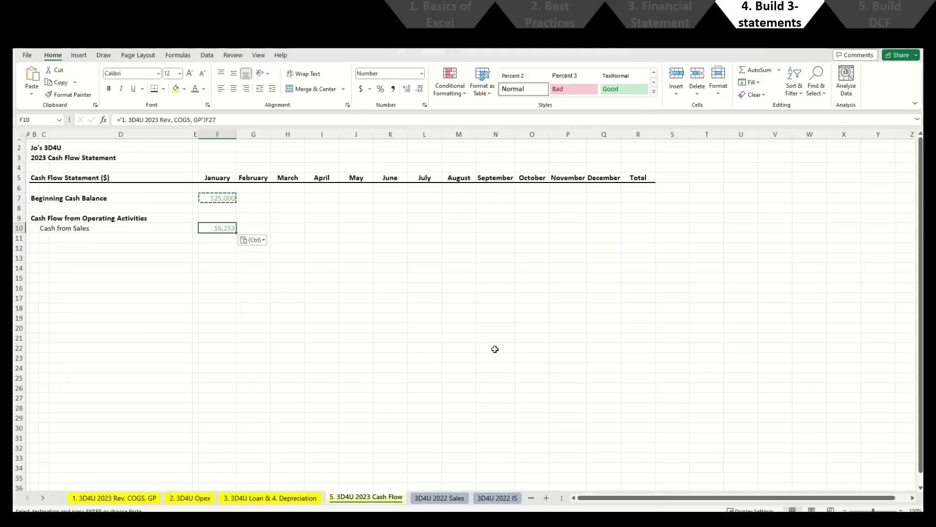
Step: Enter the indented label "Cost of Sales" in C11
key("Down")
key("Left")
key("Left")
key("Left")
key("Escape")
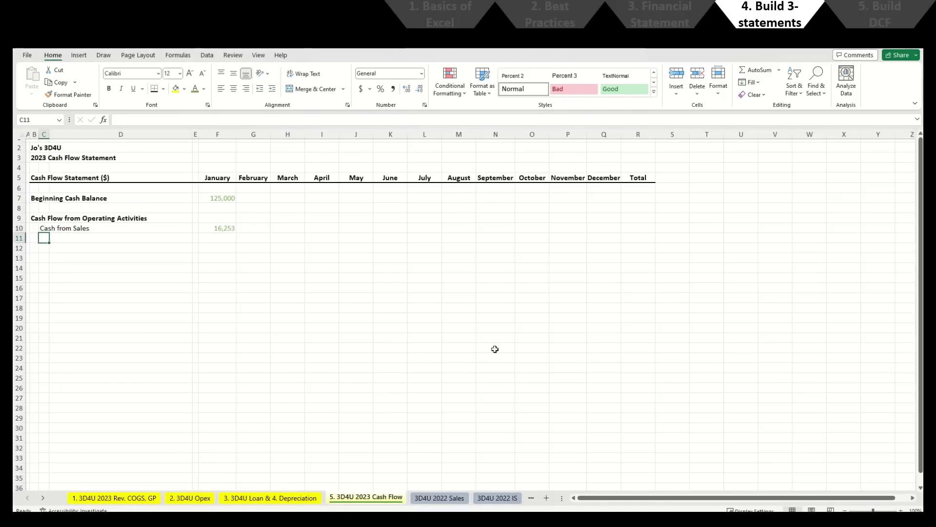
type("Cost of")
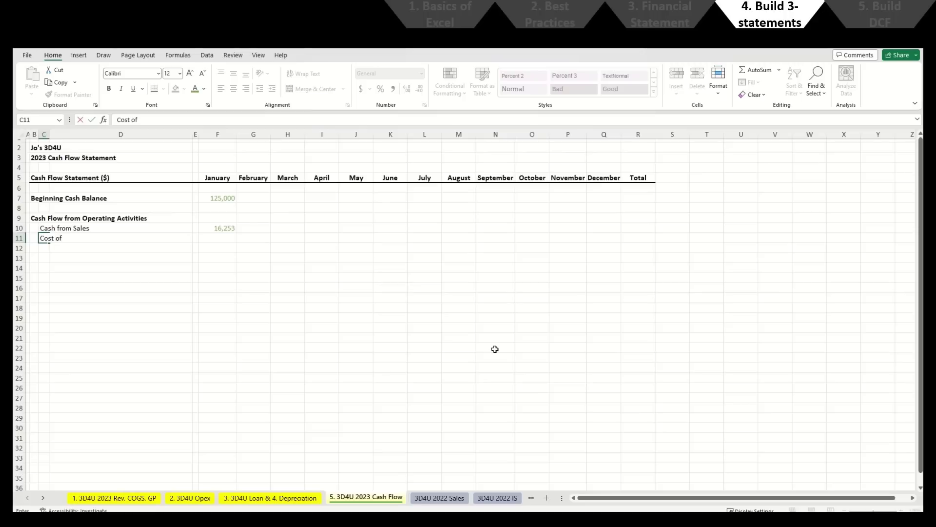
type(" Sales")
Step: Link January's Cost of Sales in F11 to Total Cost of Goods Sold in F28 on the 1. 3D4U 2023 Rev, COGS, GP sheet
key("Right")
key("Right")
key("Right")
type("=")
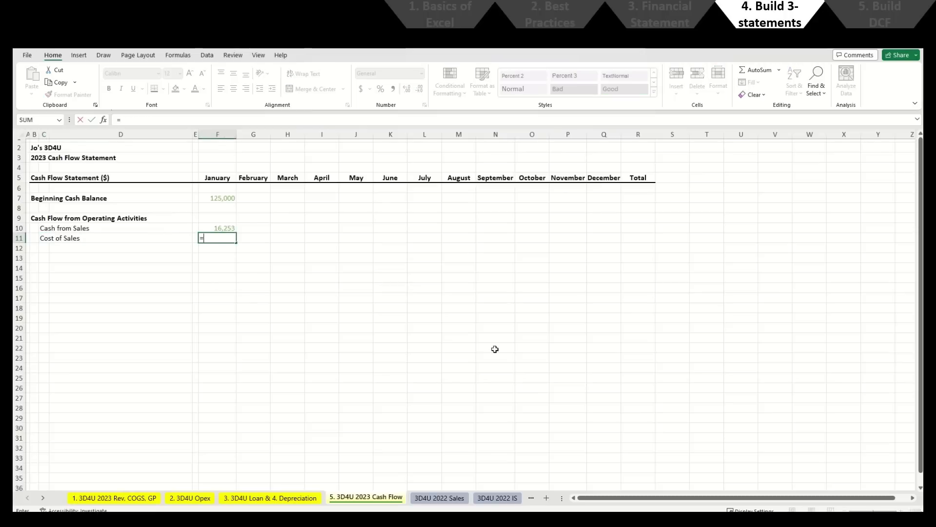
key("ctrl+Page_Up")
key("ctrl+Page_Up")
key("ctrl+Page_Up")
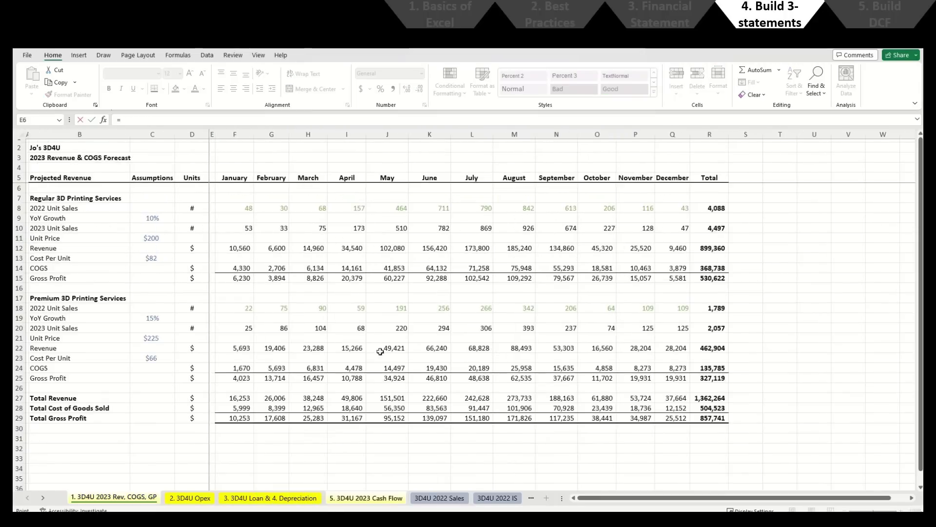
left_click(242, 408)
key("Return")
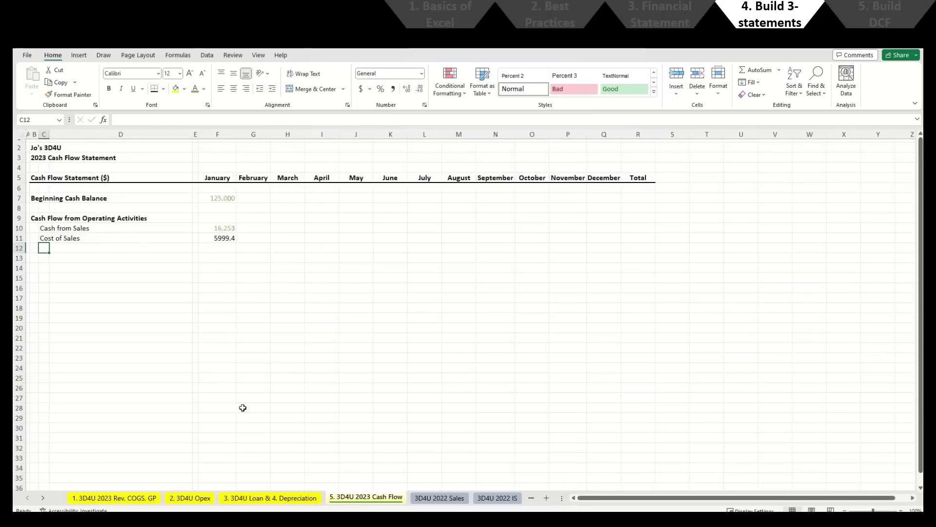
Step: Copy only the formatting of F10 onto the Cost of Sales cell F11
key("Up")
key("ctrl+Right")
key("Up")
key("ctrl+c")
key("Down")
key("ctrl+alt+v")
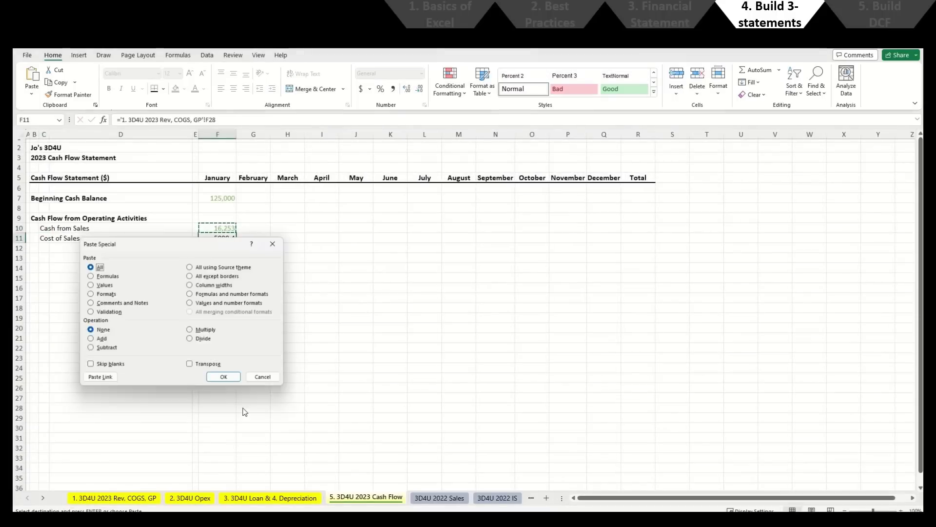
key("t")
key("Return")
Step: Enter the indented label "Operating Expenses" in C12
key("Down")
key("ctrl+Left")
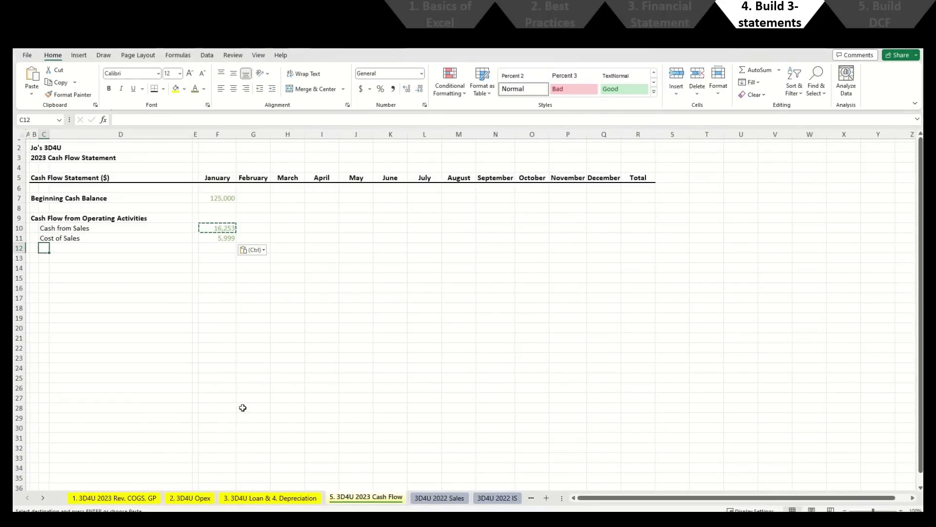
type("Operating Expen")
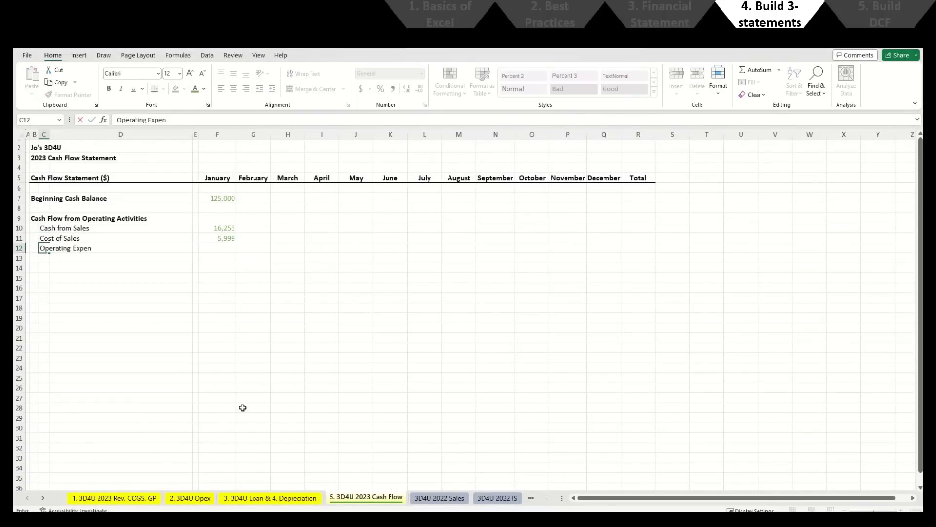
type("ses")
key("Return")
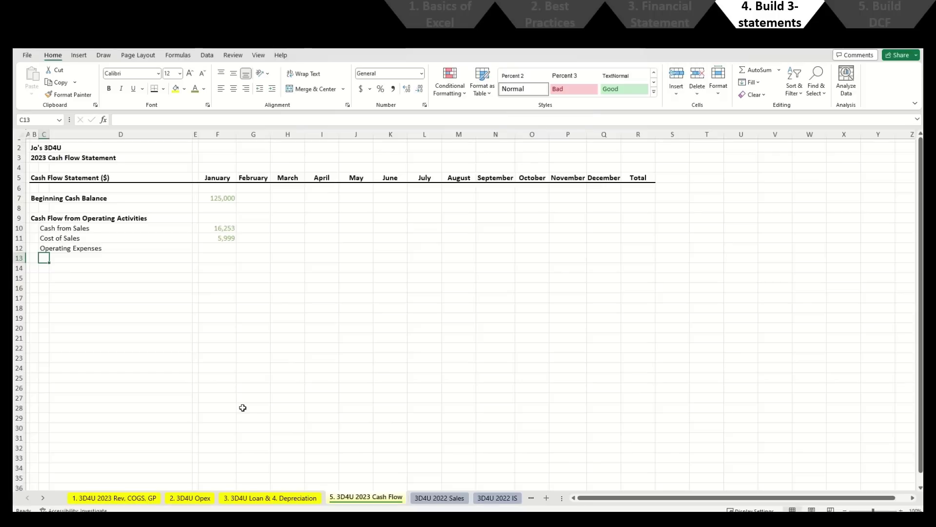
Step: Link January's Operating Expenses in F12 to the January operating expense total on the 2. 3D4U Opex sheet
key("Right")
key("Right")
key("Right")
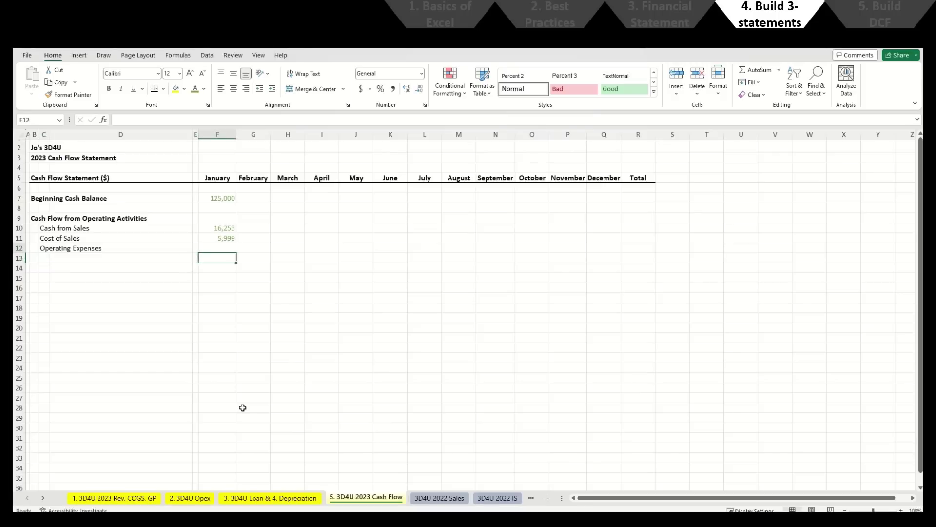
key("Up")
type("=")
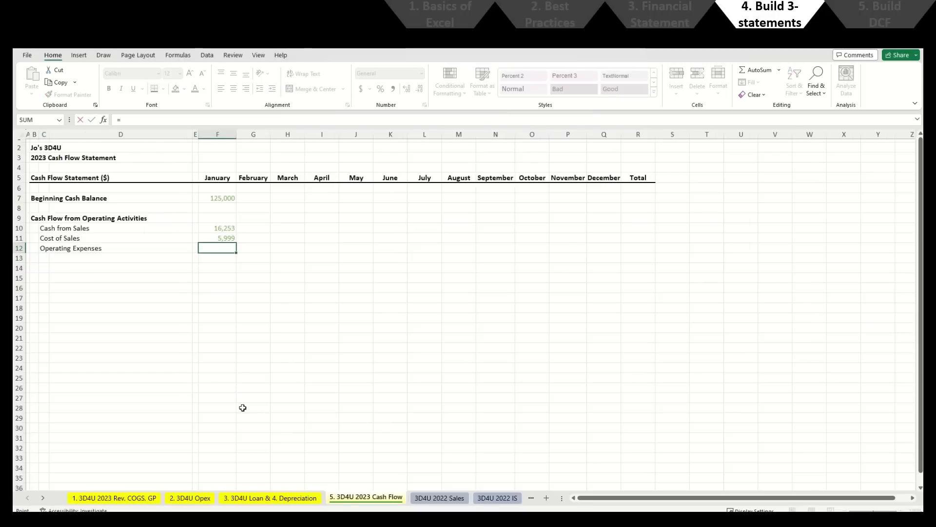
key("ctrl+Page_Up")
key("ctrl+Page_Up")
left_click(253, 279)
key("Return")
Step: Copy only the formatting of F11 onto the Operating Expenses cell F12
key("Up")
key("Up")
key("ctrl+c")
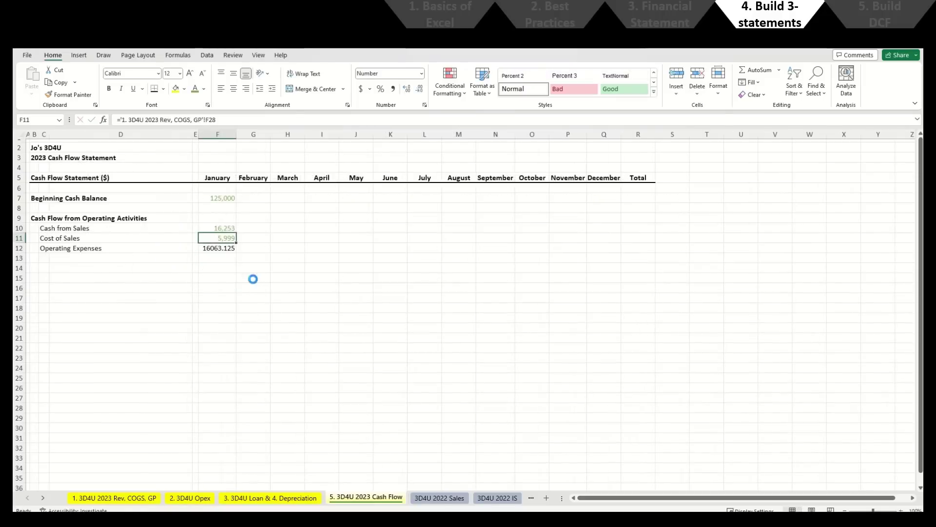
key("Down")
key("ctrl+alt+v")
key("t")
key("Return")
key("Escape")
Step: Enter the bold label "Net Cash Flow from Operating Activities" in B13
key("Down")
key("Left")
key("Left")
key("Left")
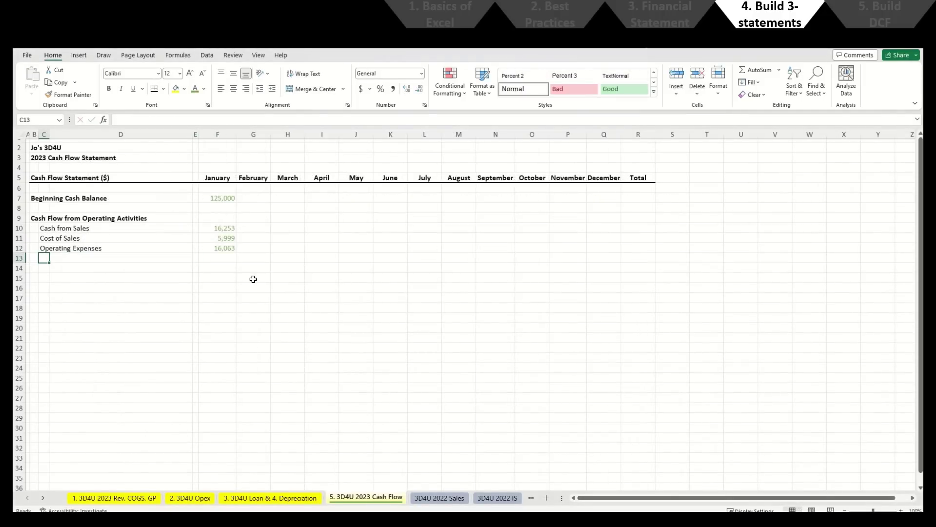
key("Left")
type("Net Cash ")
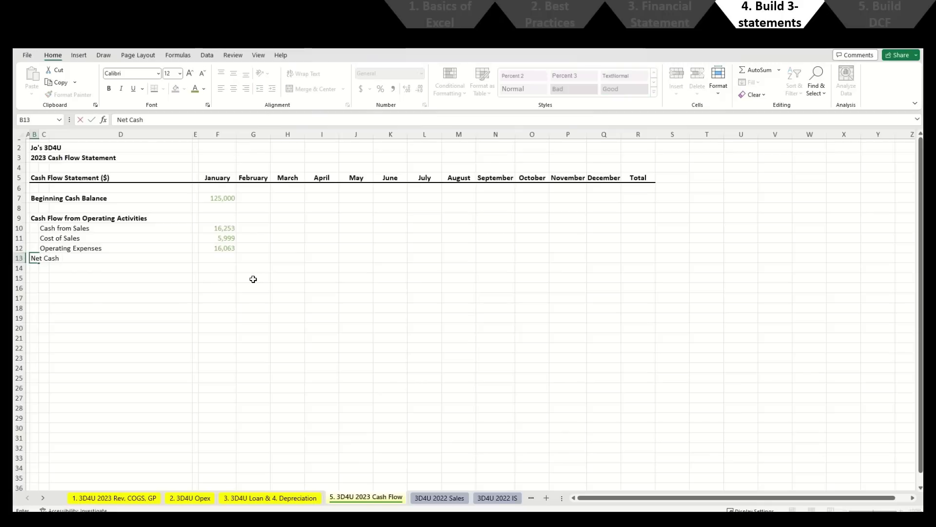
type("Flow from Operating Activities")
key("Return")
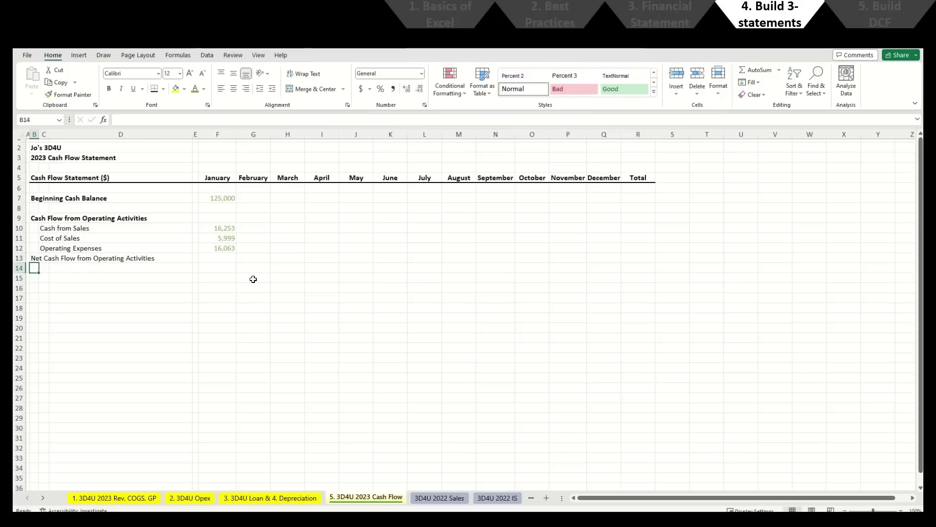
key("Up")
key("ctrl+b")
Step: Calculate January's net operating cash flow in F13 with the formula =F10-F11-F12
key("Right")
key("Right")
key("Right")
key("Right")
type("=")
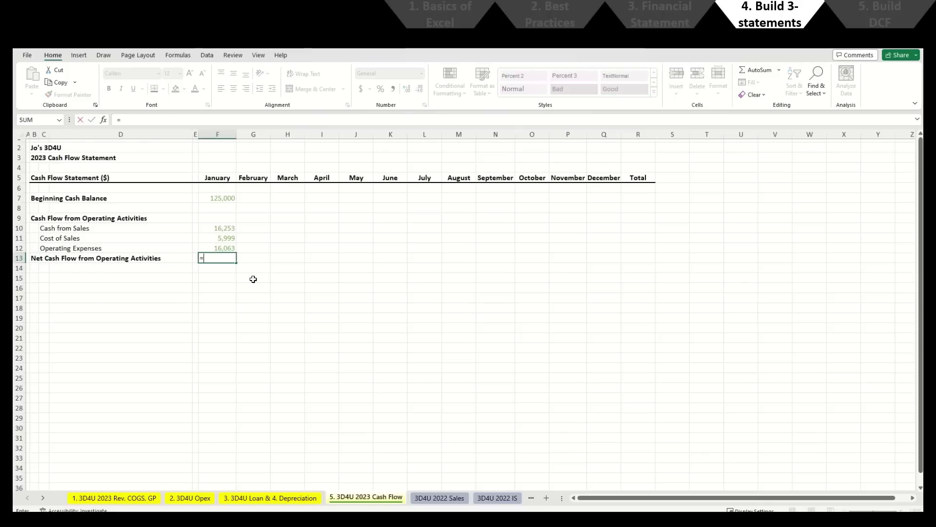
key("Up")
key("Up")
key("Up")
type("+")
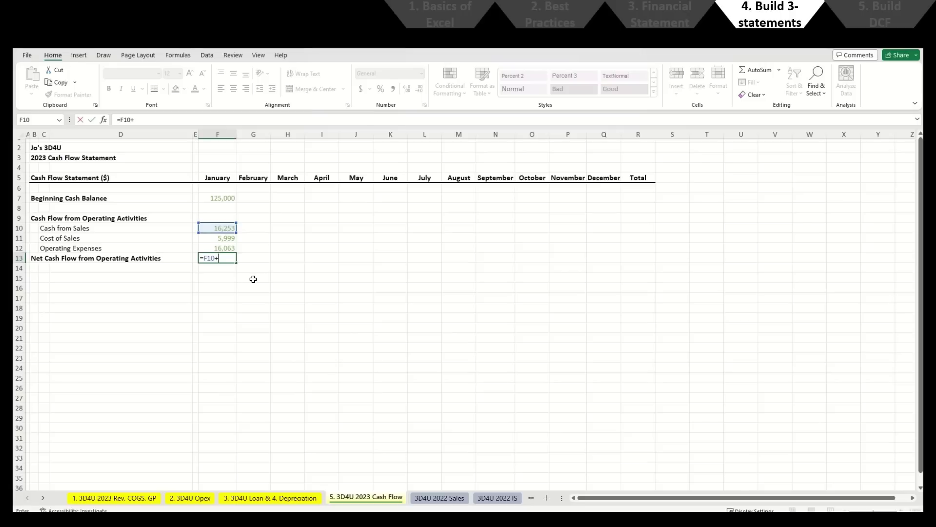
key("Up")
key("Up")
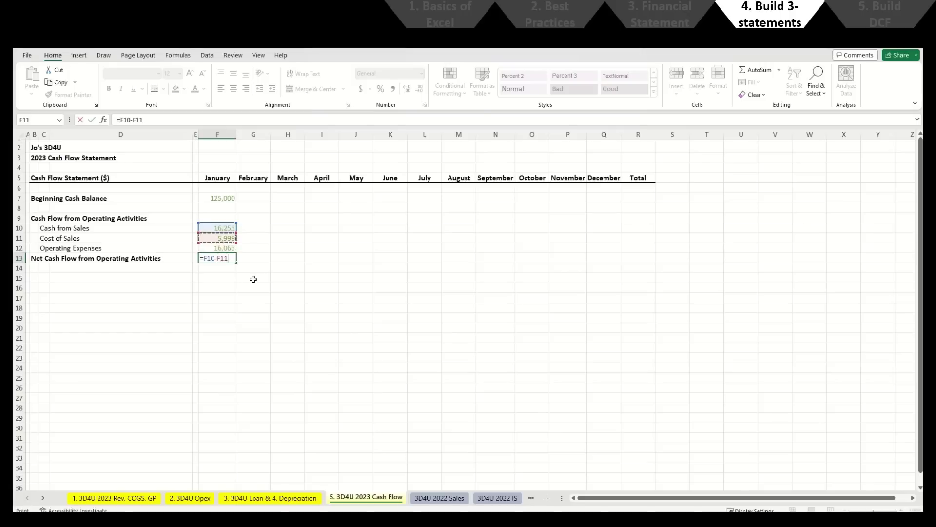
type("-")
key("Up")
key("Return")
Step: Change the custom number format of the January cells F7:F13 to _(* #,##0_);_(* (#,##0);_(* 0_)
key("Up")
key("ctrl+shift+Up")
key("ctrl+shift+Up")
key("ctrl+1")
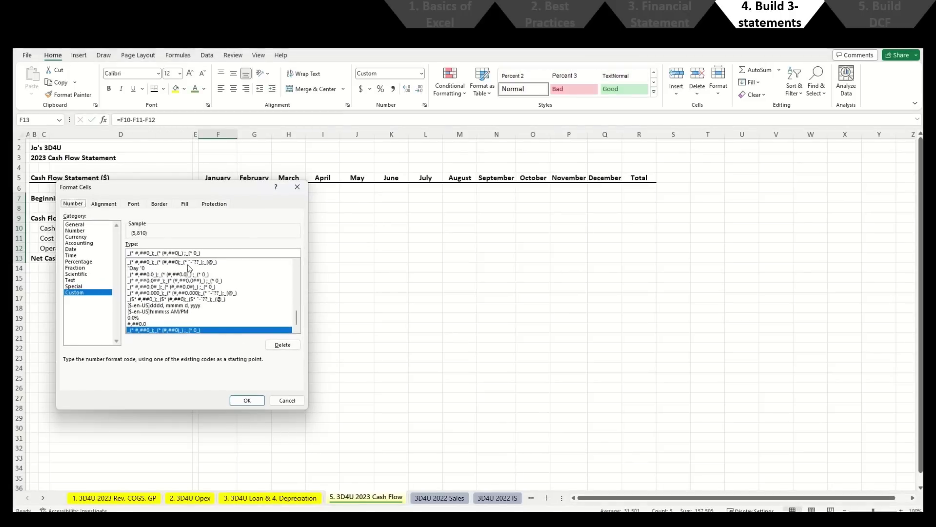
left_click(180, 252)
key("Delete")
key("Delete")
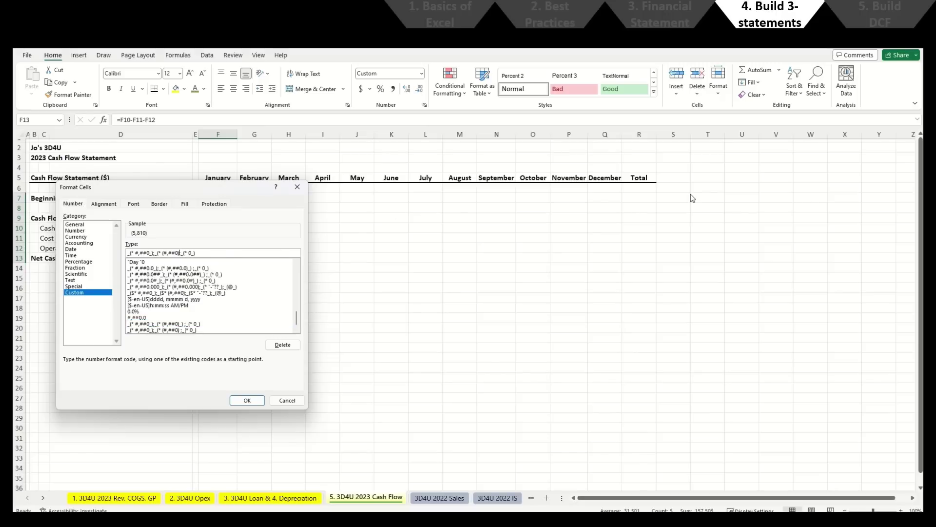
key("Return")
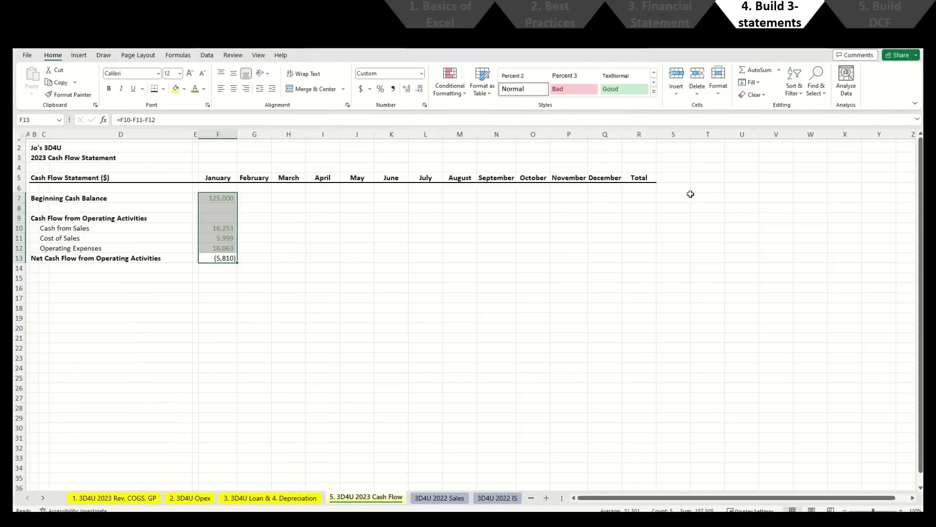
Step: Make January's net operating cash flow in F13 bold and add top and bottom borders
key("Down")
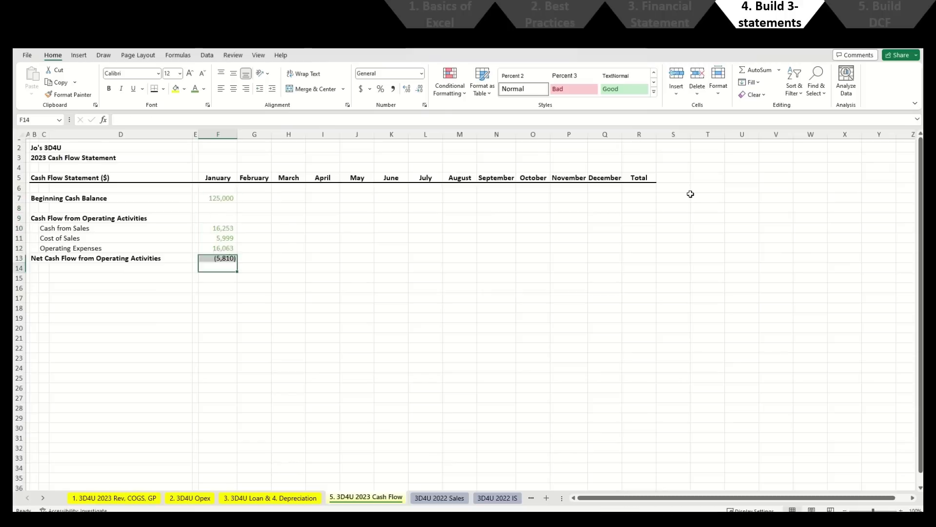
key("Up")
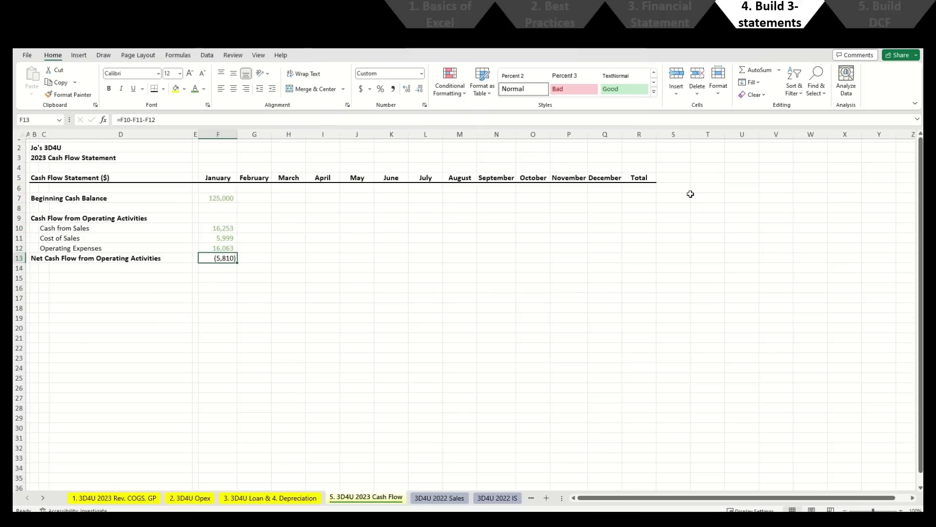
key("ctrl+b")
key("alt")
key("d")
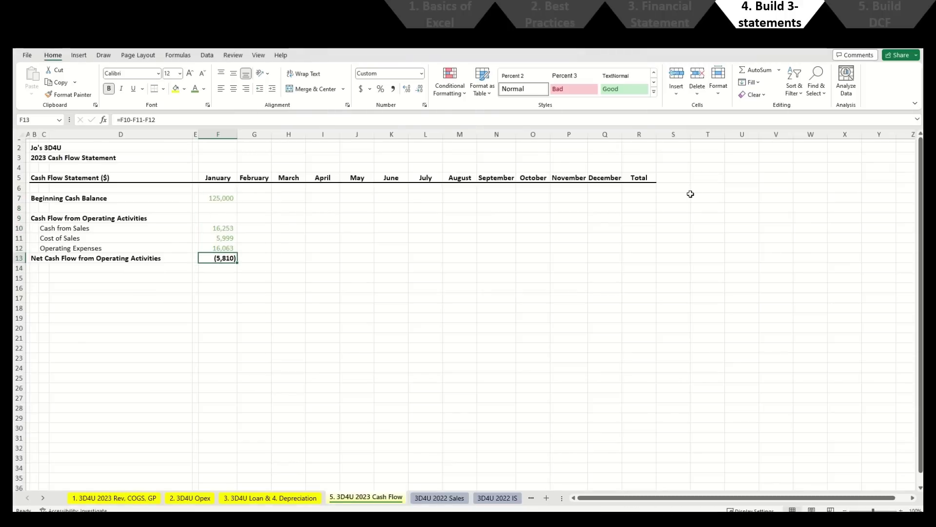
key("Right")
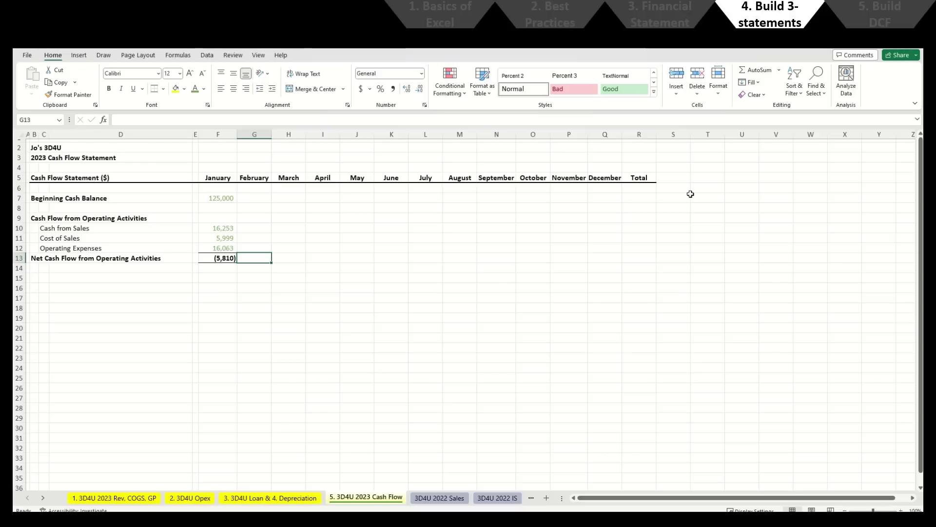
Step: Enter the bold section heading "Cash Flow from Investing Activities" in B15
key("Down")
key("Down")
key("Left")
key("Left")
key("Left")
key("Left")
key("Left")
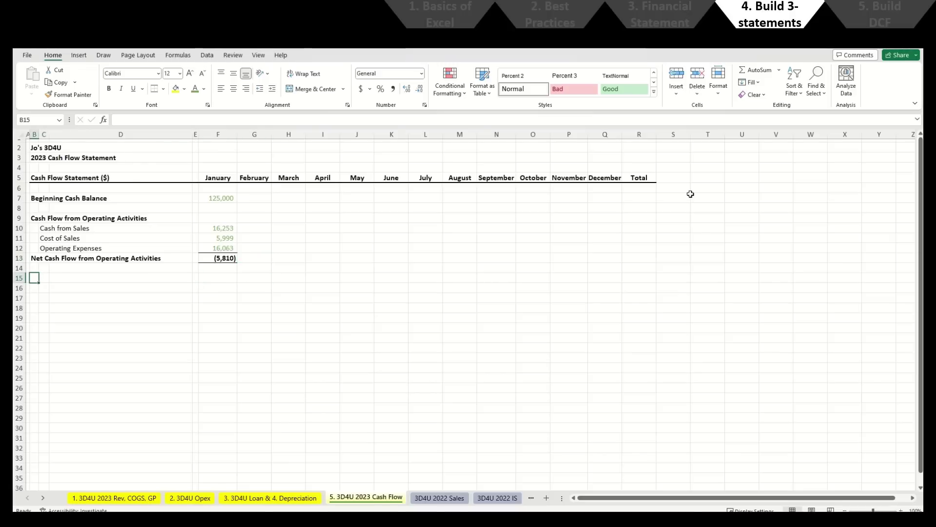
type("Cash f")
key("BackSpace")
type("Fro")
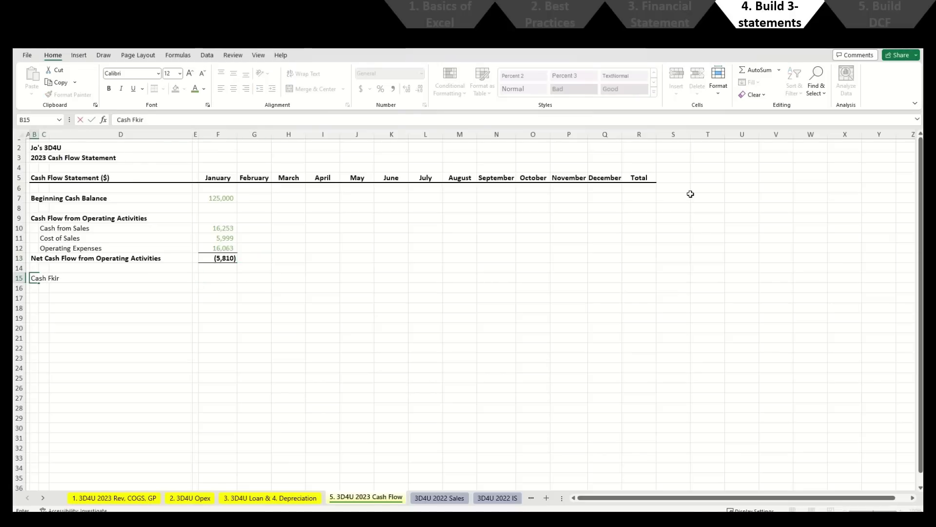
key("BackSpace")
key("BackSpace")
type("low from Investing Activities")
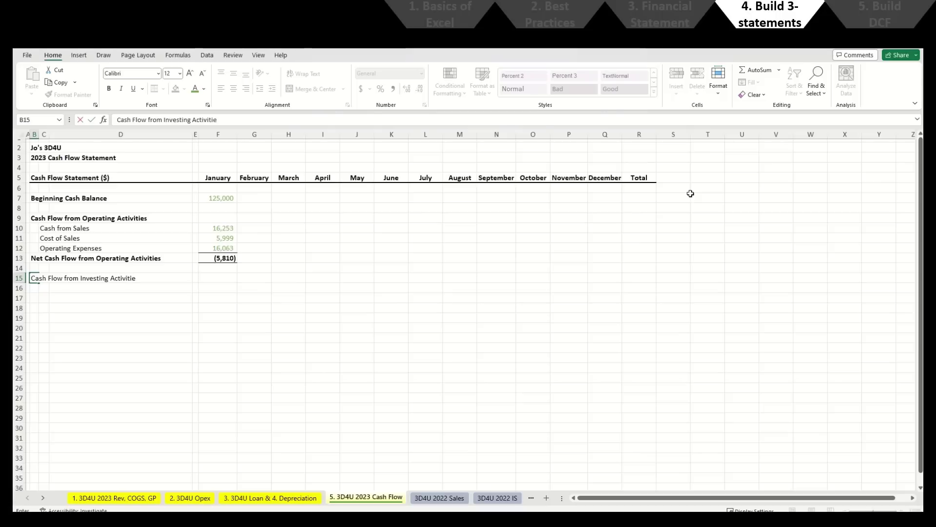
key("Return")
key("Up")
key("ctrl+b")
Step: Enter the labels "Capex Purchases", "Capex Sales Proceeds" and "Acquisitions, Net of Sales Proceeds" in C16:C18
key("Down")
key("Right")
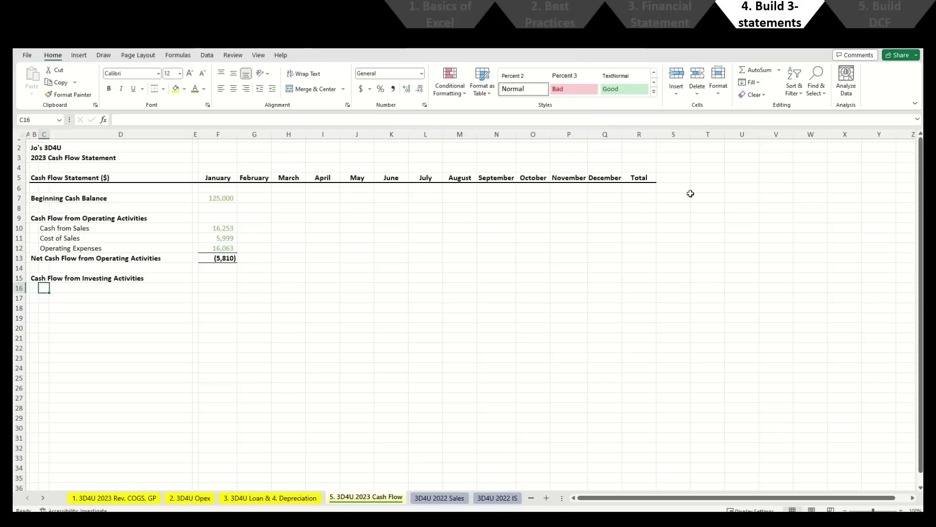
type("Capex Purchases")
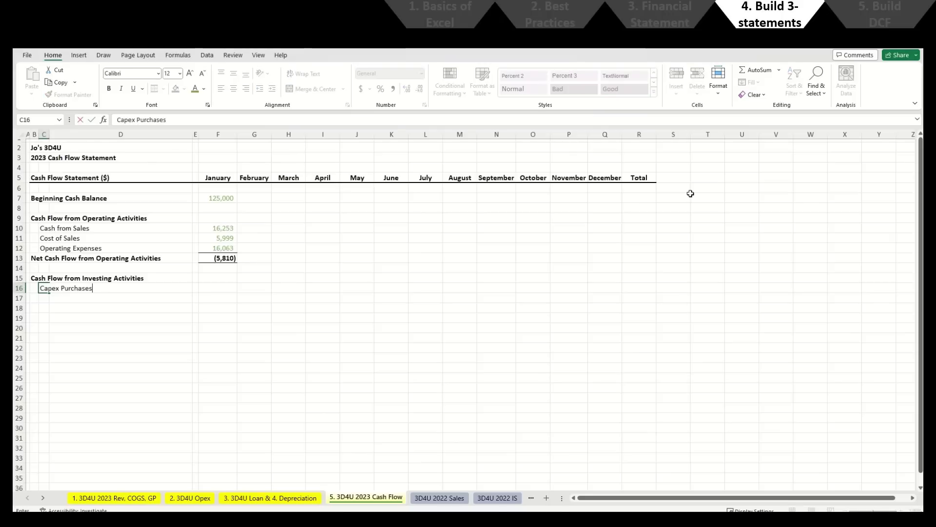
key("Return")
type("Capex ")
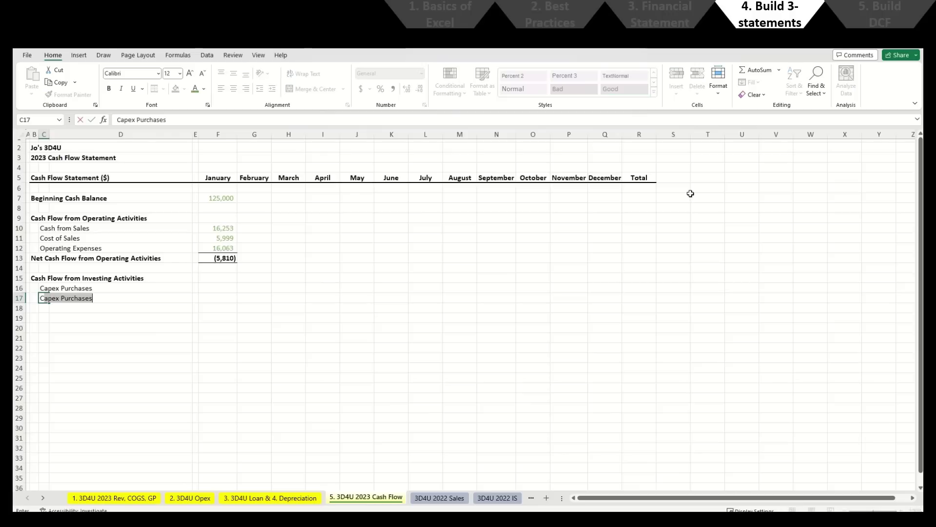
type("Sales Proceeds")
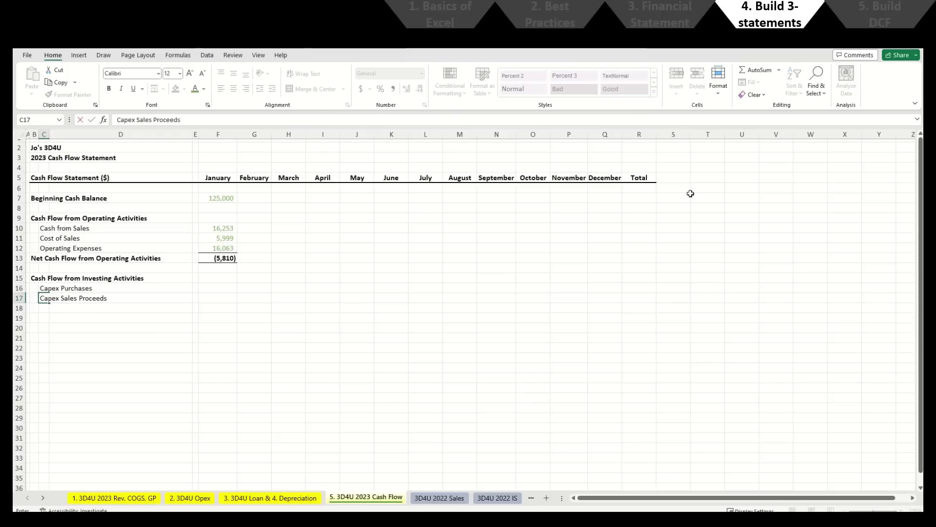
key("Return")
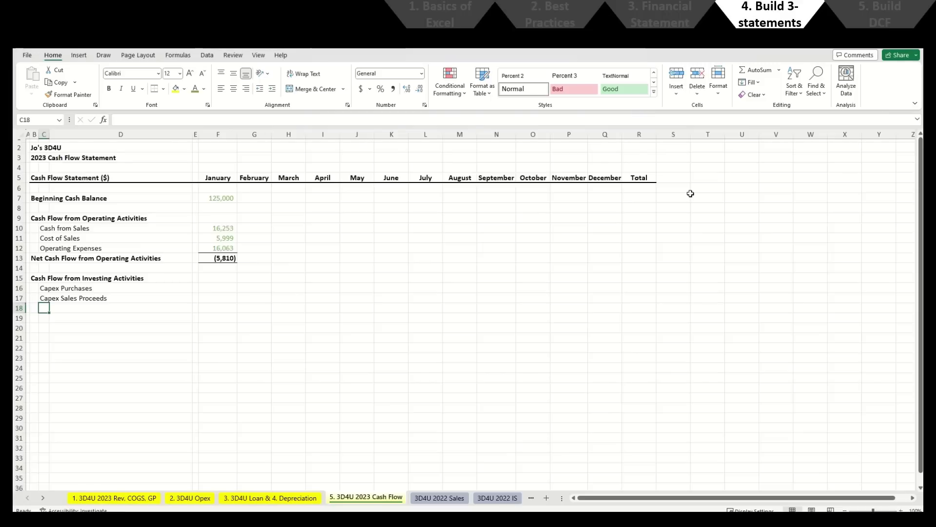
type("Acqui")
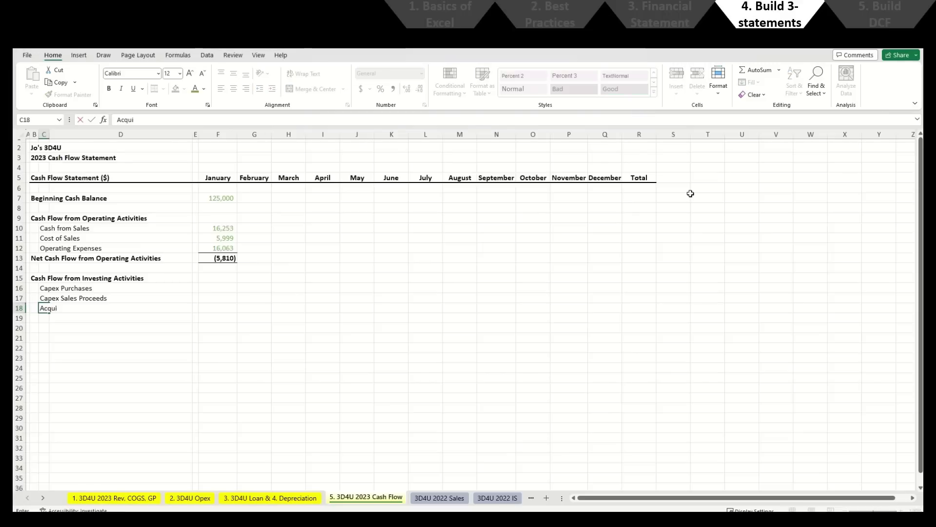
type("sitions, Net of Sa")
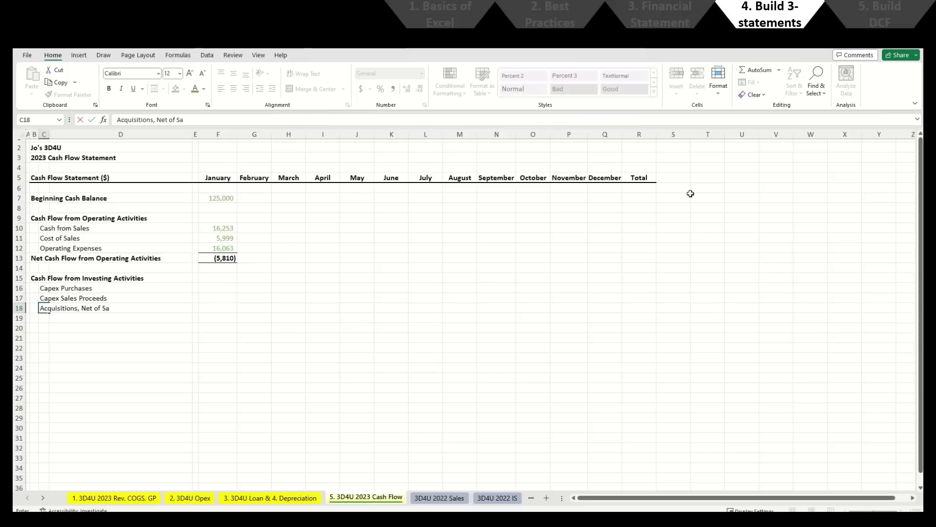
type("les Proceeds")
key("Return")
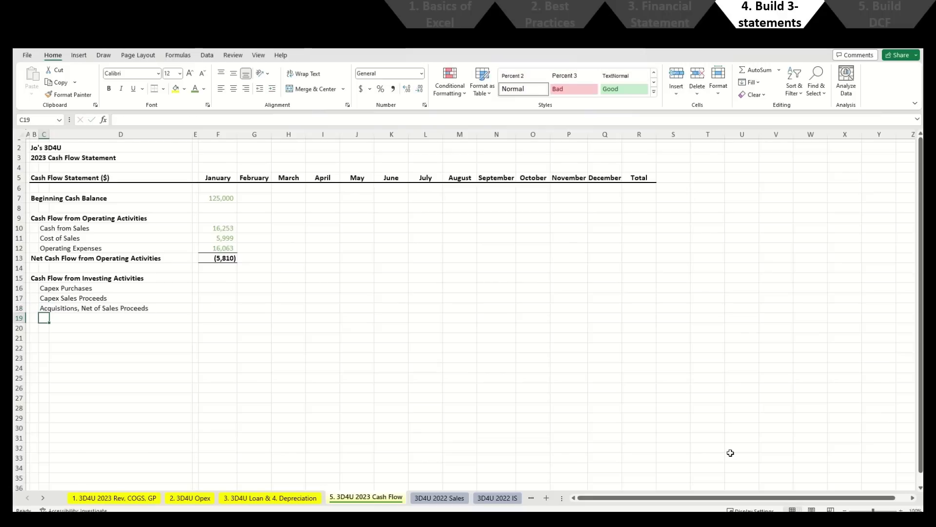
Step: Copy January's Cost of Sales cell F11 into the investing activity cells F16:F18
key("Right")
key("Right")
key("Up")
key("Up")
key("Up")
key("Up")
key("Right")
key("Up")
key("Up")
key("Up")
key("Up")
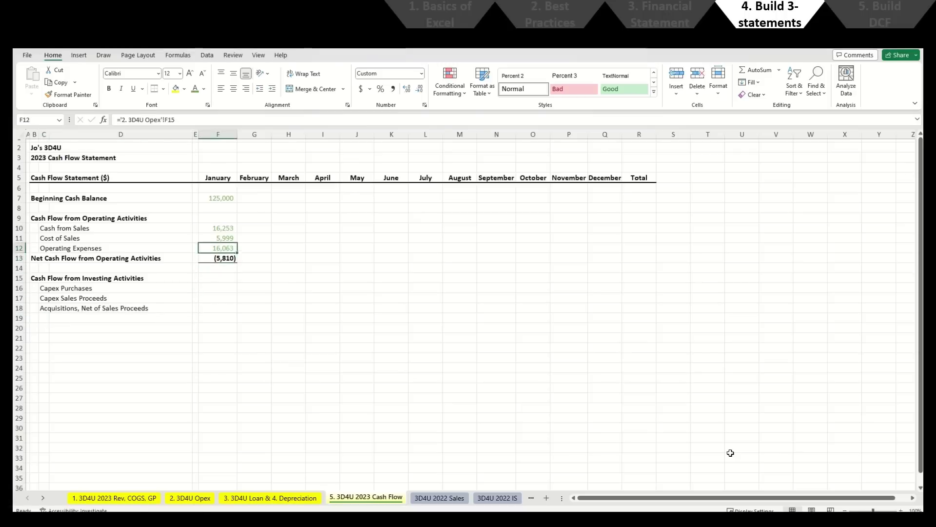
key("ctrl+c")
key("Down")
key("Down")
key("Down")
key("Down")
key("Down")
key("shift+Down")
key("shift+Down")
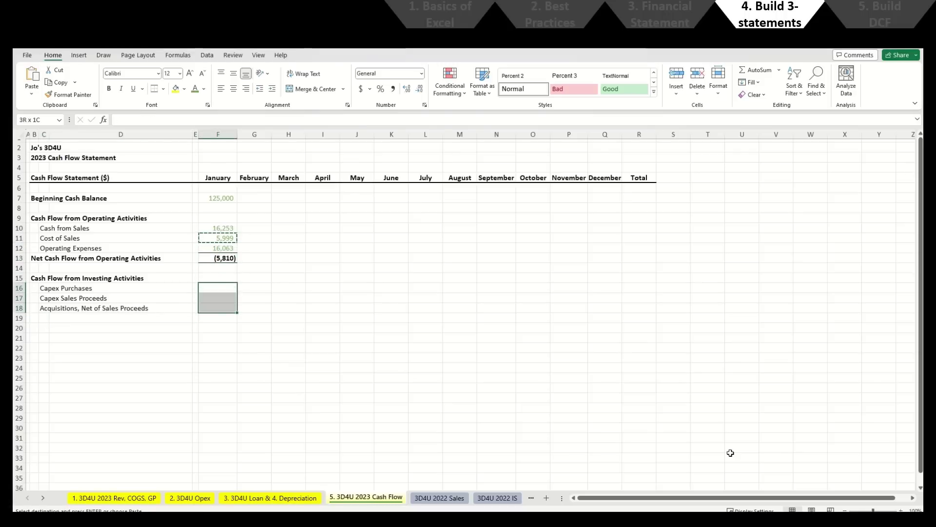
key("ctrl+v")
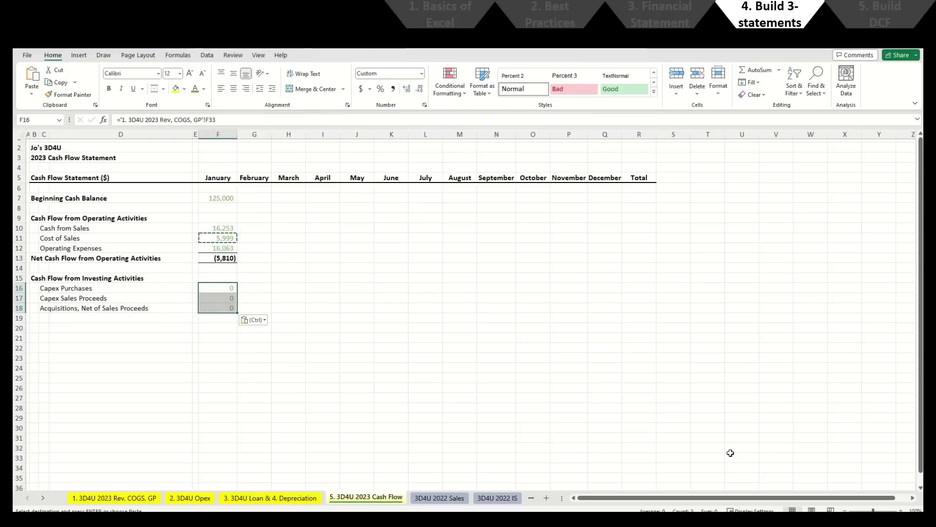
Step: Change the custom number format of F16:F18 to show zeros as "-" instead of 0
key("ctrl+1")
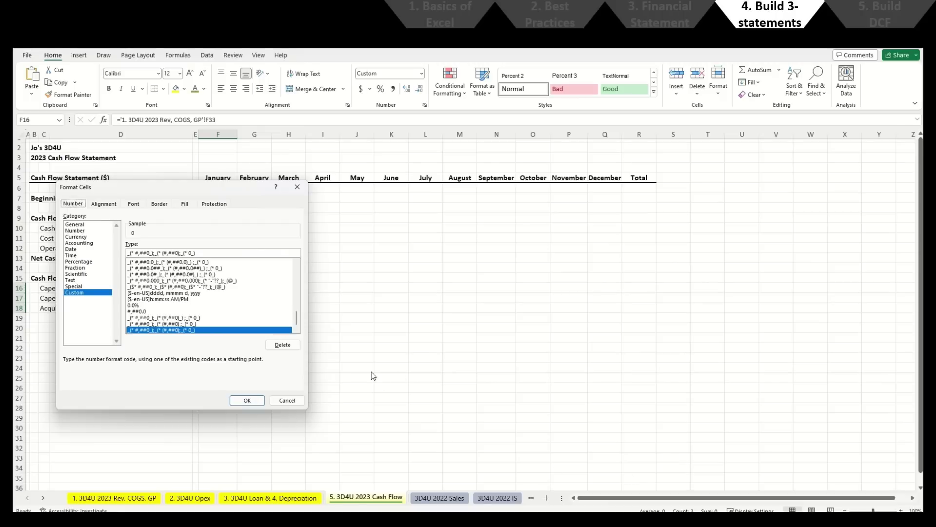
left_click(214, 253)
key("Left")
key("BackSpace")
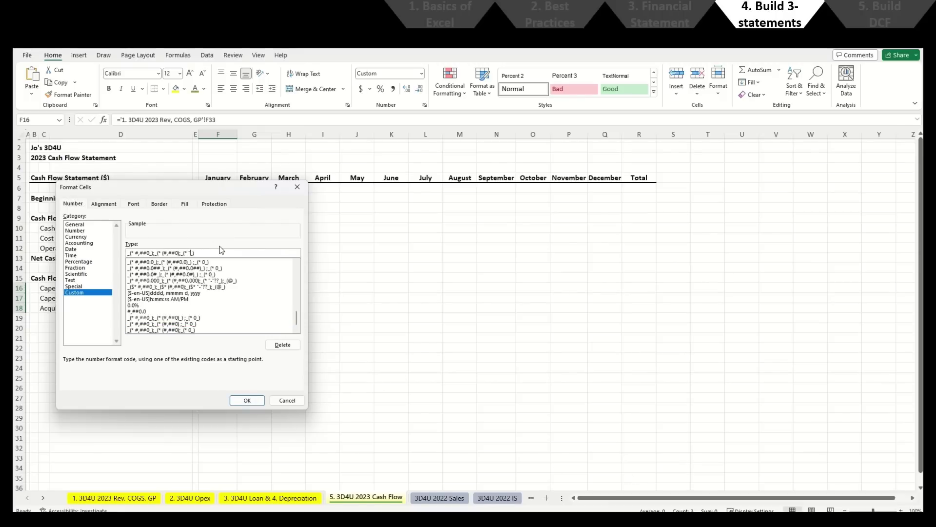
type("\"-\"")
key("Return")
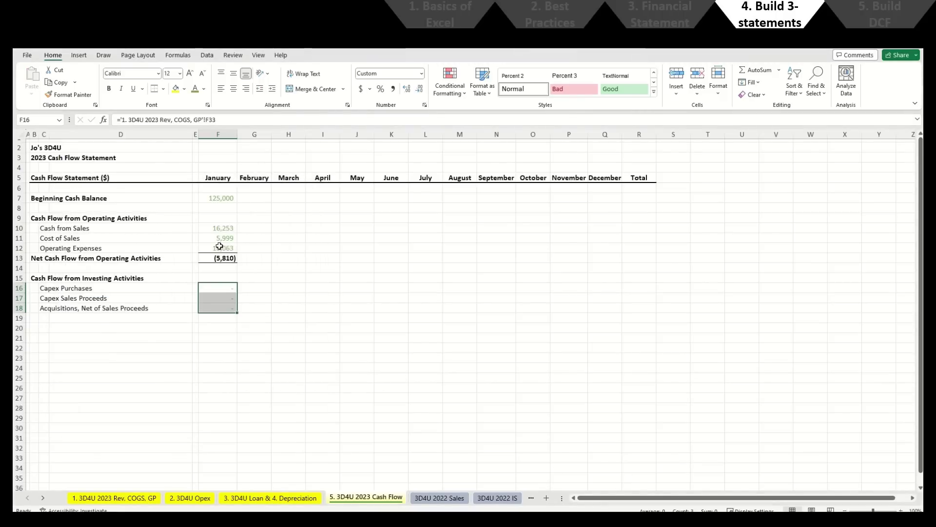
Step: Copy only the formatting of F16 onto the January cells F7:F12
key("Up")
key("Down")
key("ctrl+c")
key("Up")
key("Up")
key("Up")
key("Up")
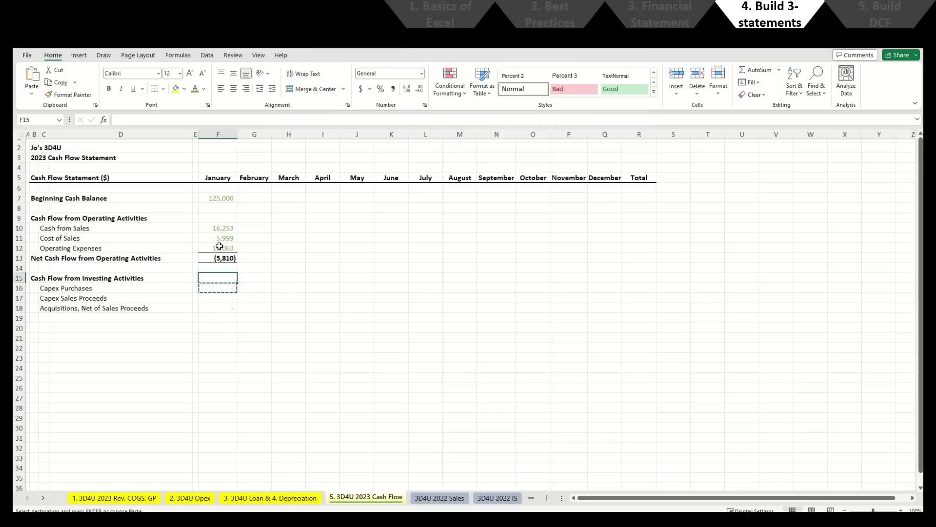
key("shift+Up")
key("shift+Up")
key("shift+Up")
key("shift+Up")
key("shift+Up")
key("ctrl+alt+v")
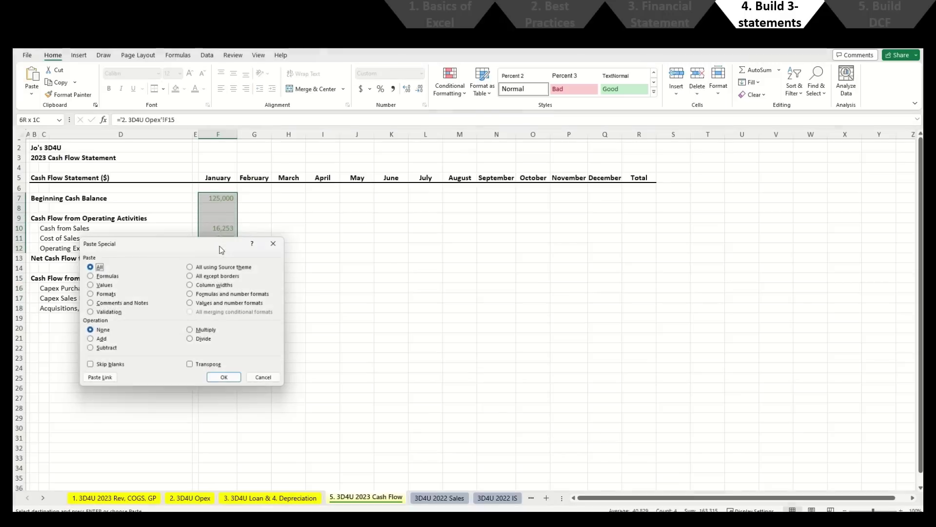
key("t")
key("Return")
Step: Copy only F16's formatting onto F13 and restore its bold black font with top and bottom borders
key("Down")
key("shift+Up")
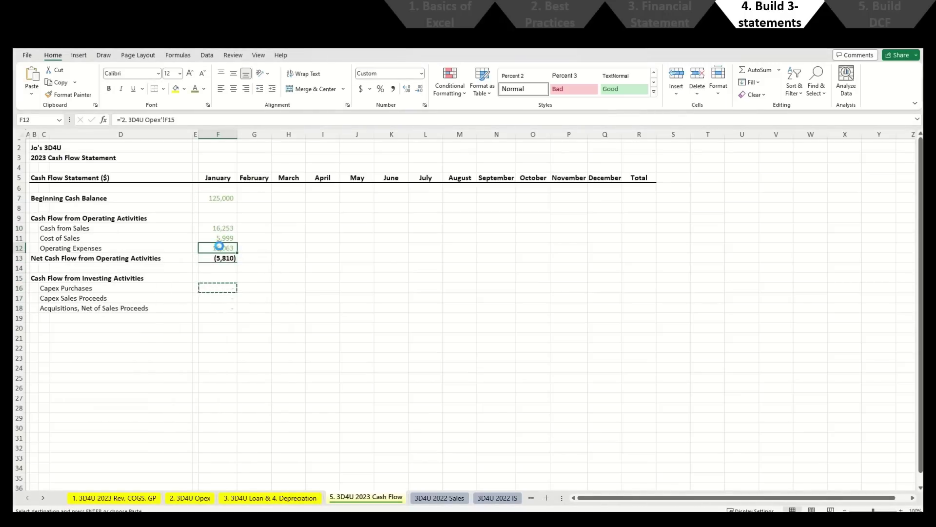
key("ctrl+alt+v")
key("t")
key("Return")
key("shift+Down")
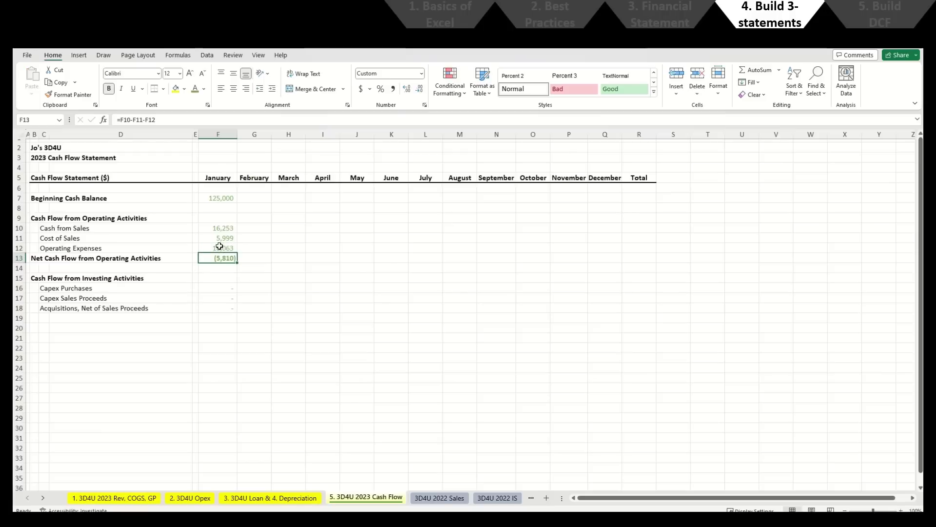
Step: Enter the bold label "Net Cash Flow from Investing Activities" in B19
key("Down")
key("Down")
key("Down")
key("Down")
key("Down")
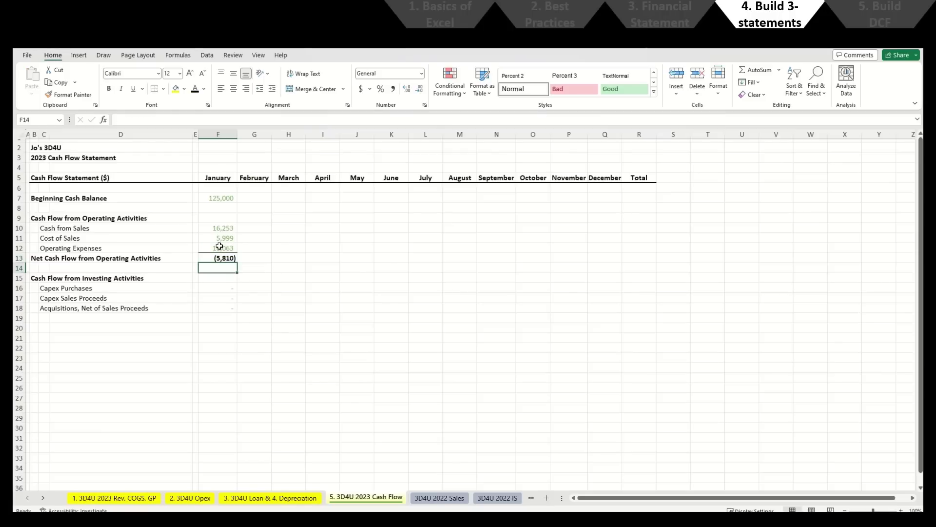
key("Left")
key("Left")
key("Left")
key("Down")
key("Left")
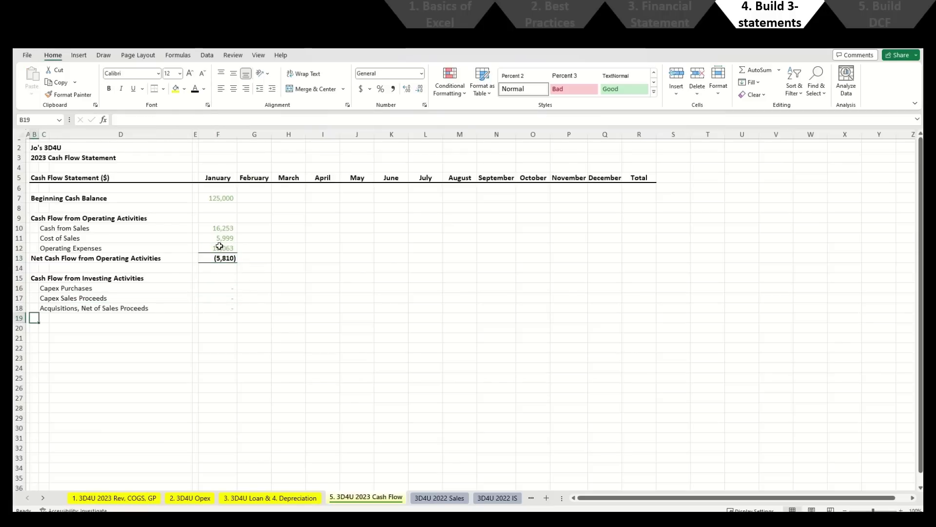
type("Net Cash Flow")
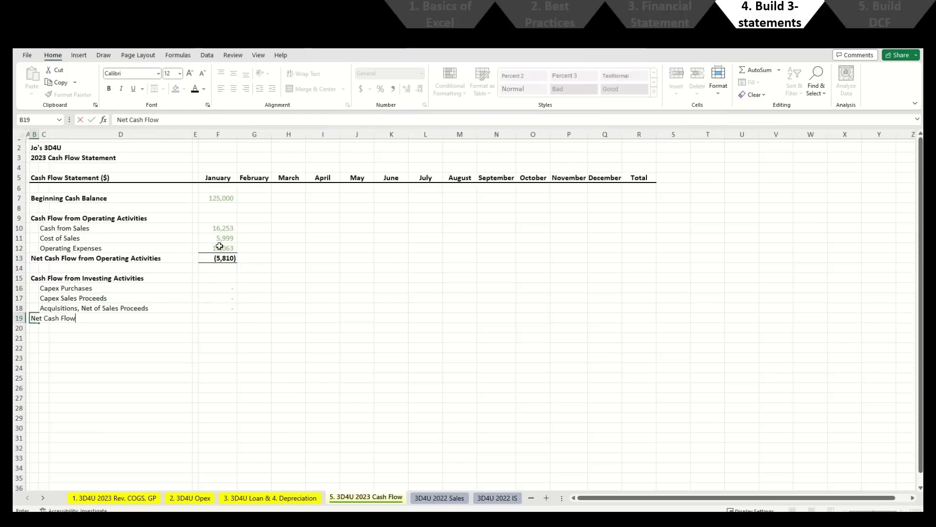
type(" from Investing Ac")
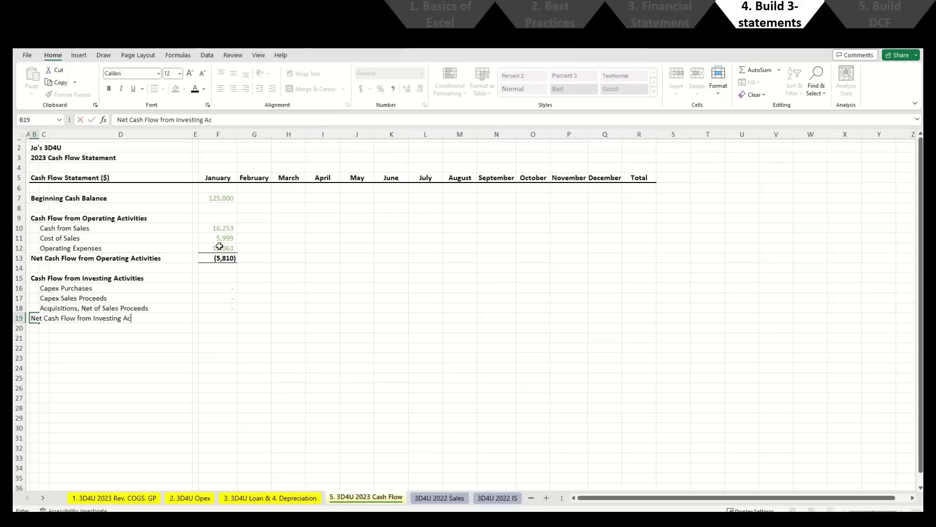
type("tivities")
key("Return")
key("Up")
key("ctrl+b")
Step: Enter the formula =-F16+F17-F18 in F19 for January's net cash flow from investing activities
key("Right")
key("Right")
key("Right")
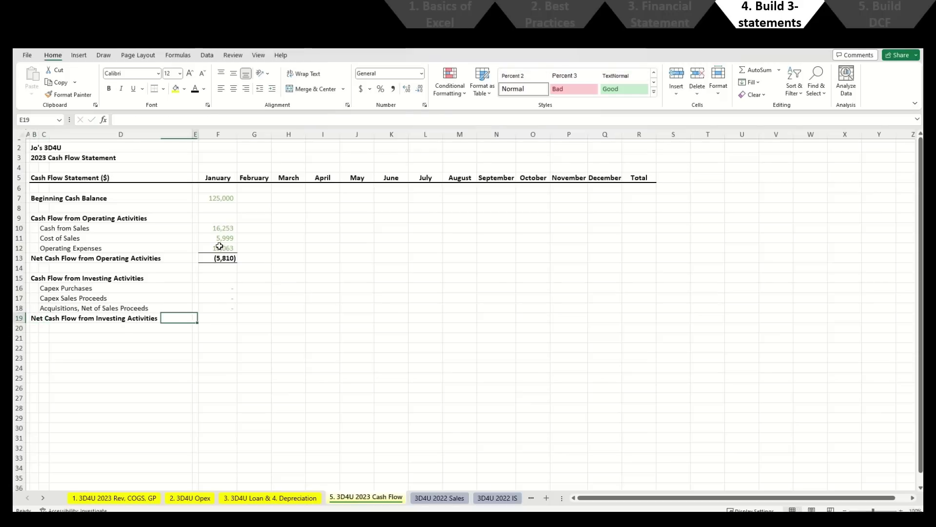
key("Right")
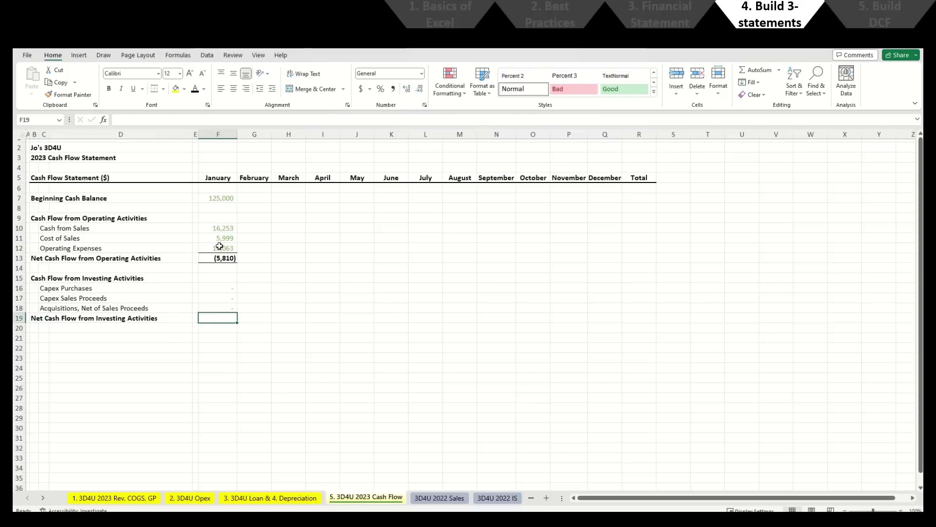
type("=")
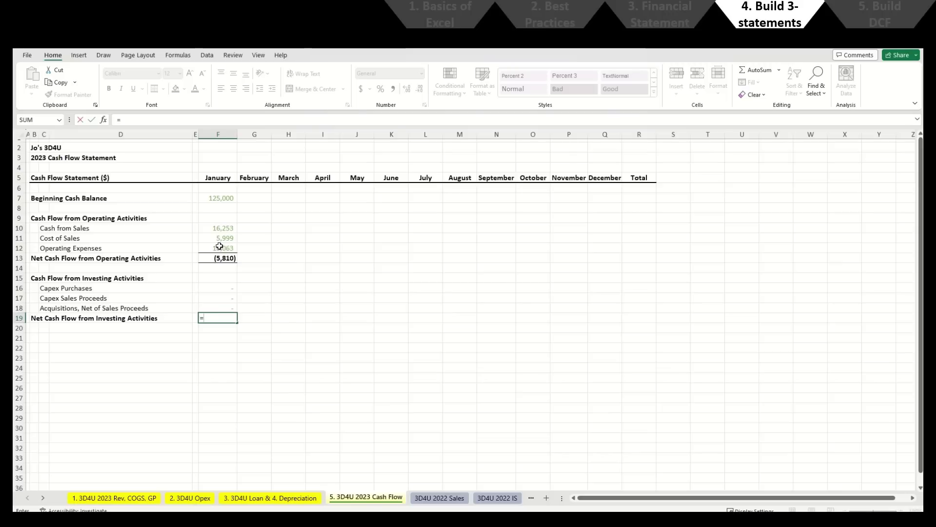
type("-")
key("Up")
key("Up")
key("Up")
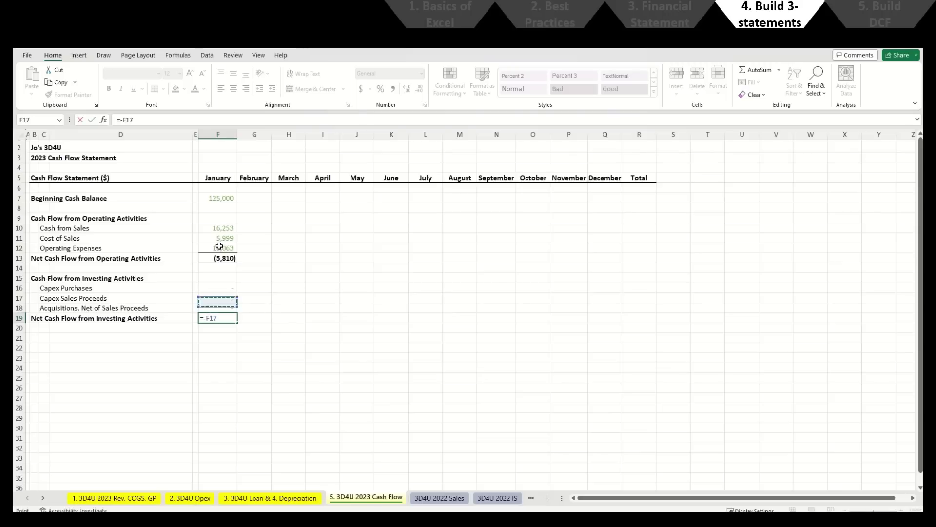
type("+")
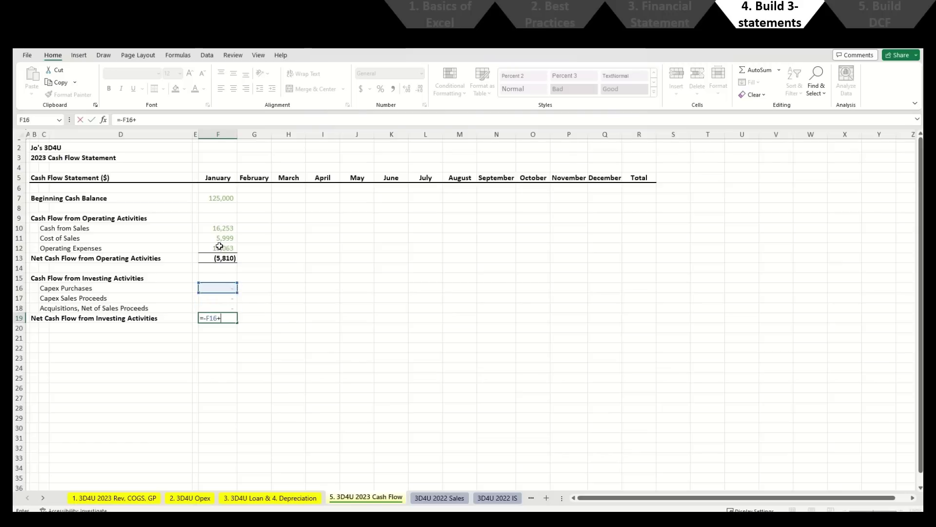
key("Up")
key("Up")
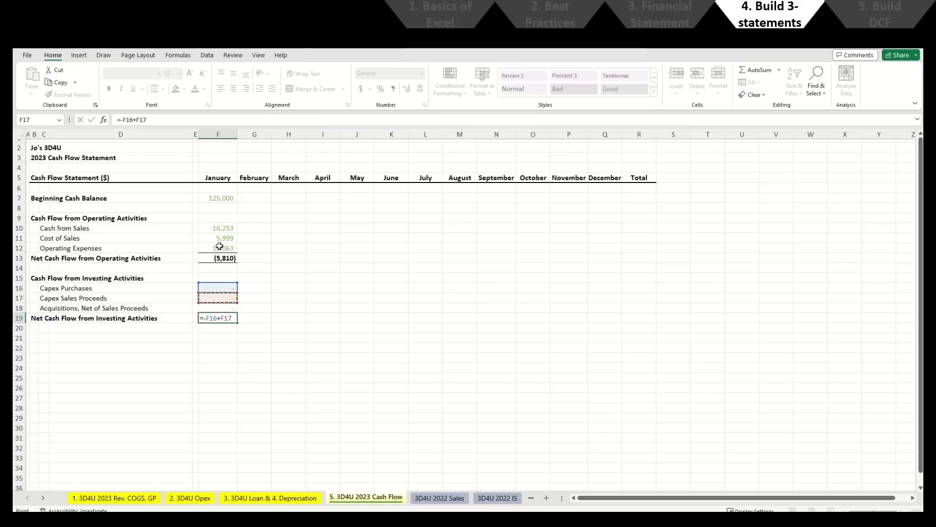
type("-")
key("Up")
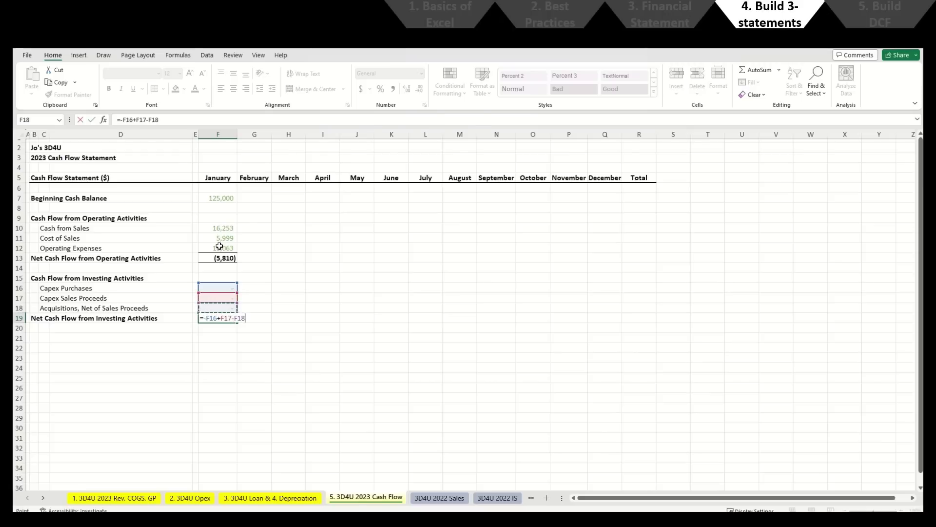
key("Return")
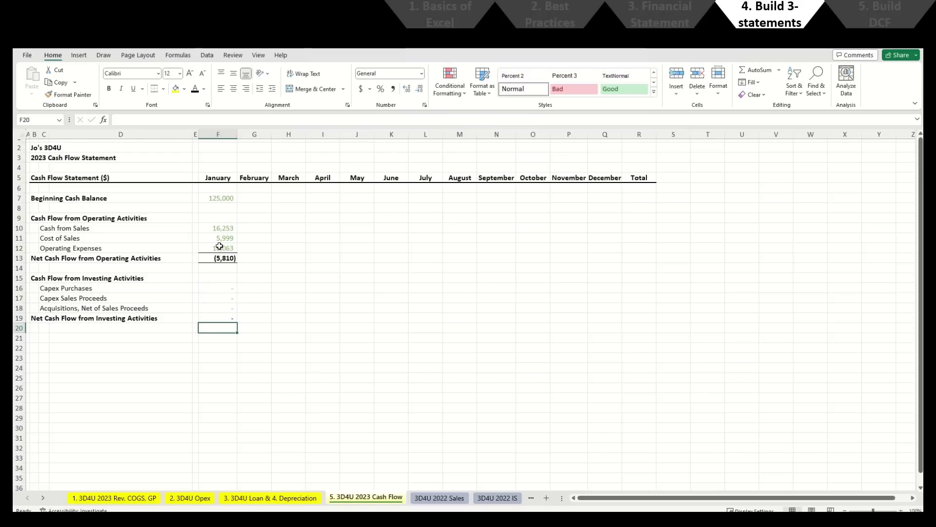
Step: Format F19 in bold with top and bottom borders
key("Up")
key("alt+h")
key("b")
key("d")
key("ctrl+b")
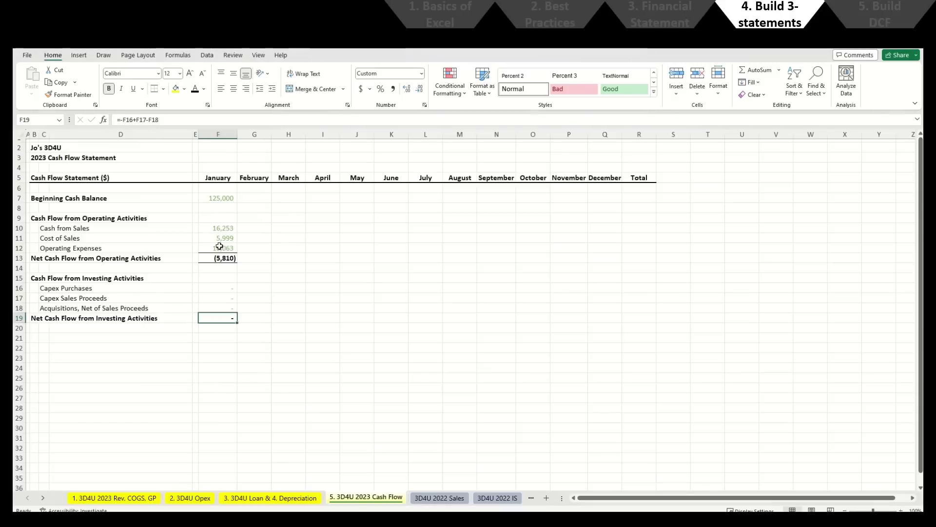
key("Up")
key("Up")
key("Up")
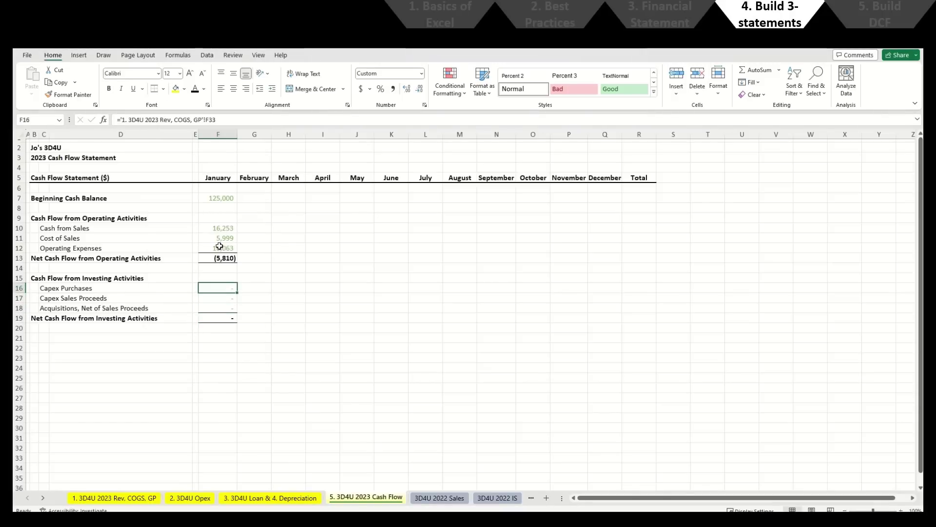
key("Down")
key("Down")
key("Down")
key("Right")
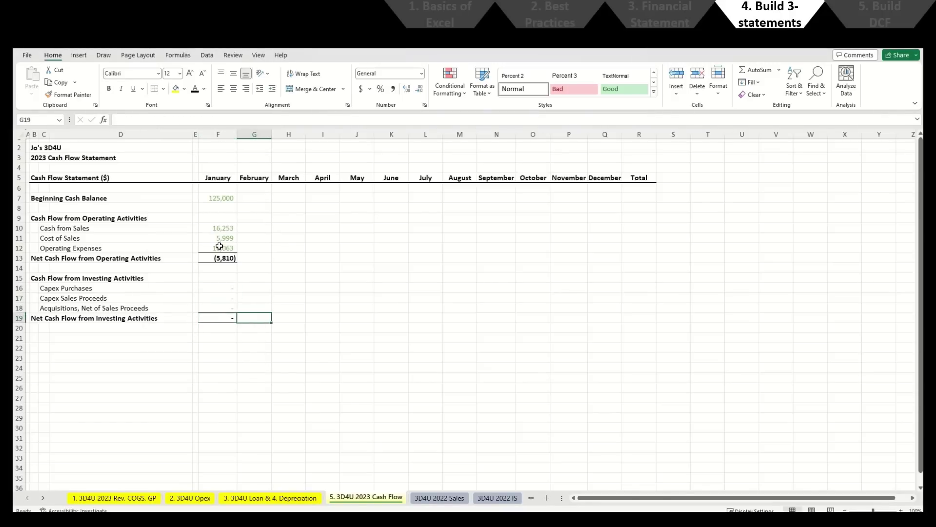
key("Left")
Step: Enter the bold section heading "Cash Flow from Financing Activities" in B21
key("Down")
key("Left")
key("Left")
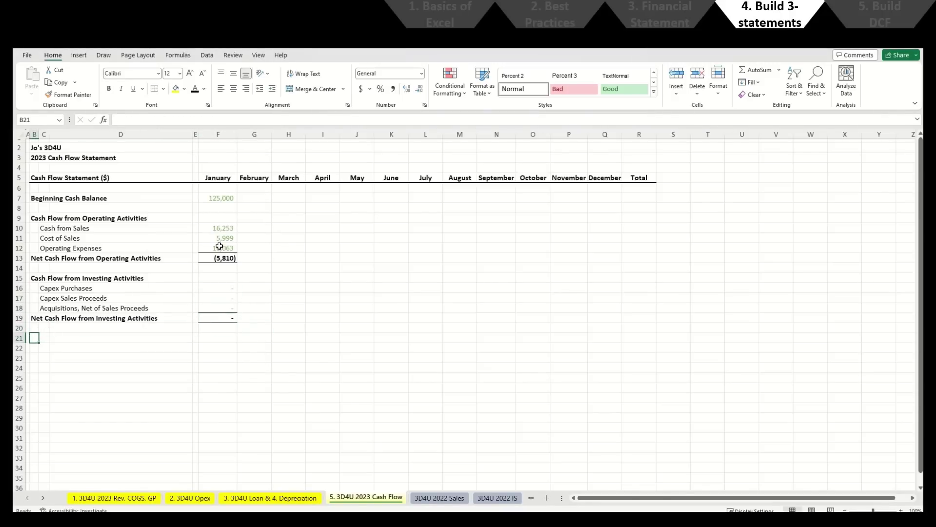
type("Cash")
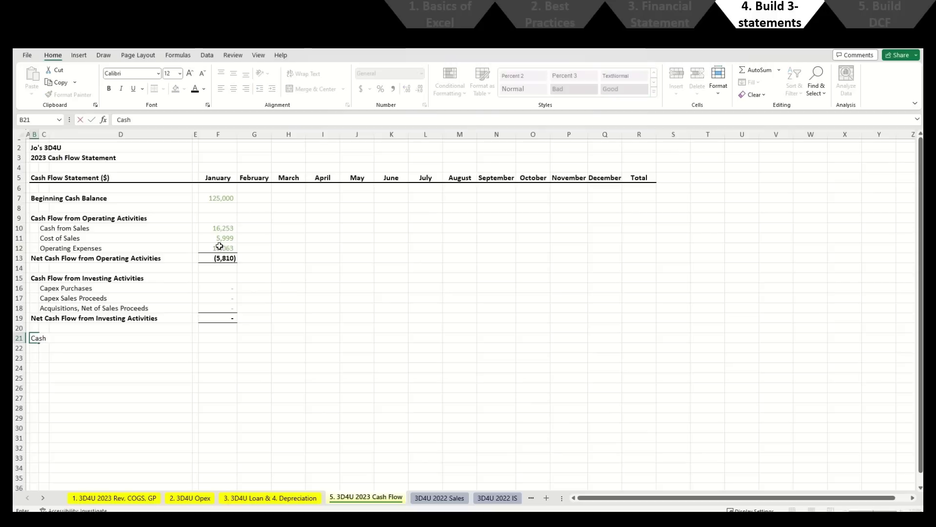
type(" Flow from Financing Activities")
key("Return")
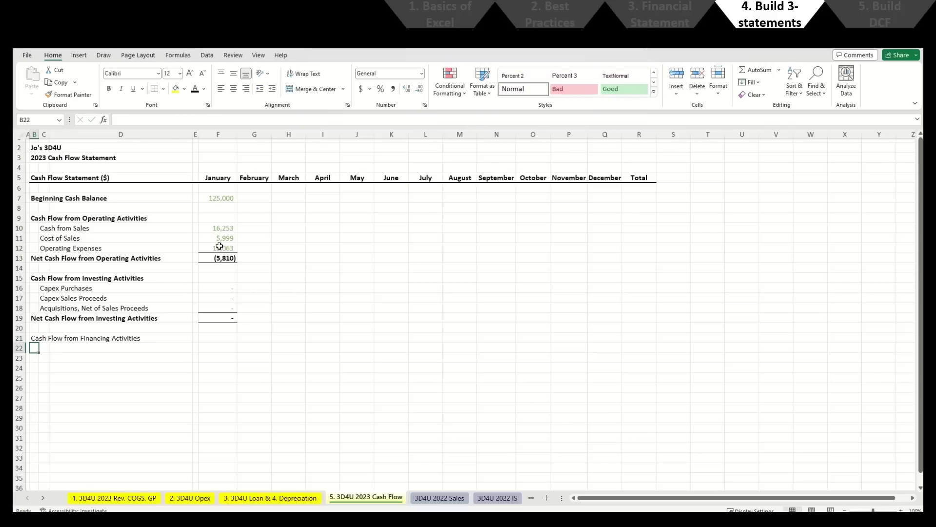
key("Up")
key("ctrl+b")
key("Down")
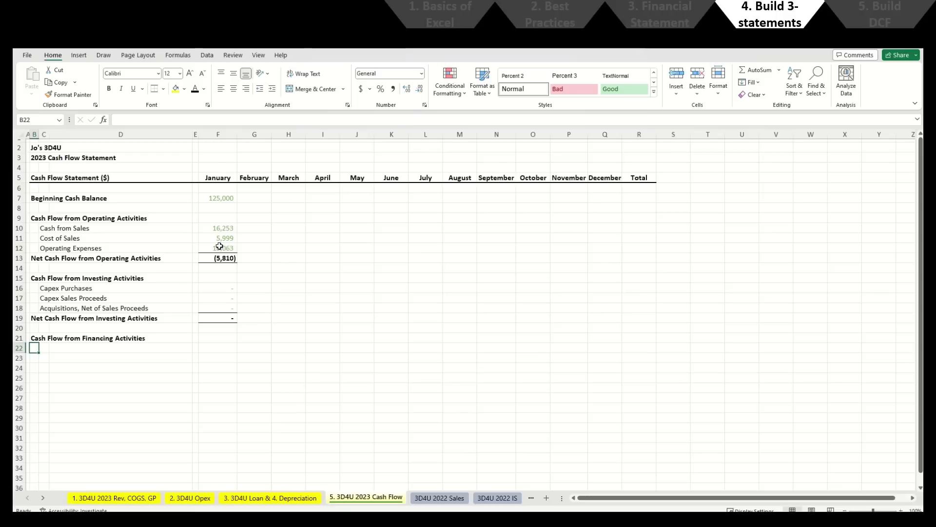
Step: Enter the labels "Proceeds from Debt", "Repayment of Debt" and "Loan Interest Payments" in C22:C24
key("Right")
type("Proceeds from Debt")
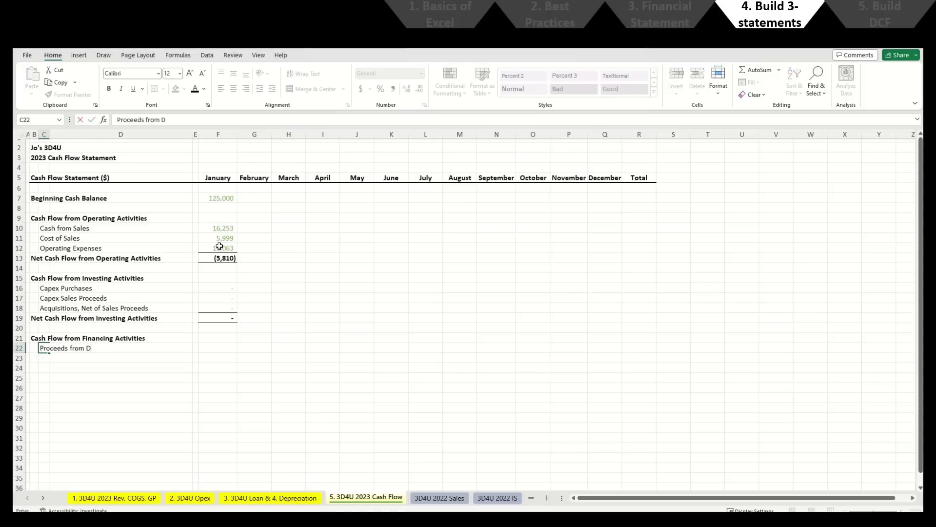
key("Return")
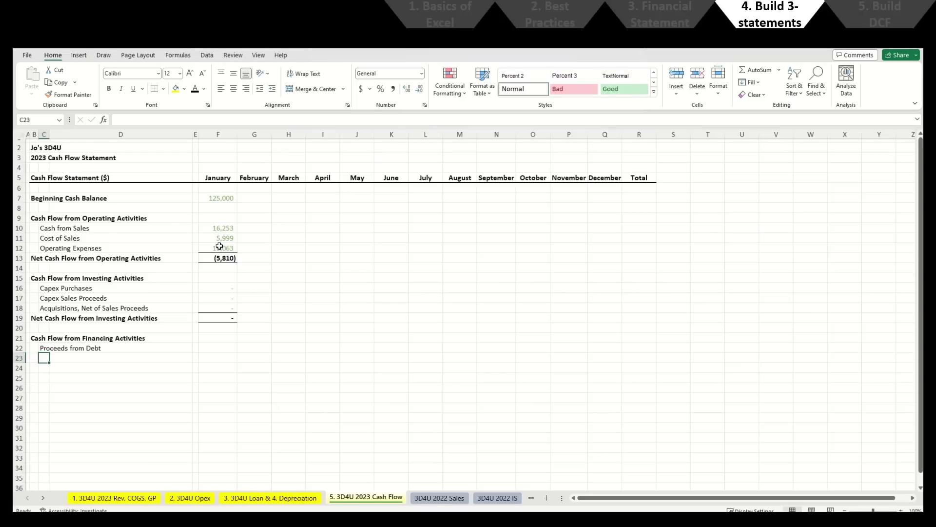
type("Repayment of")
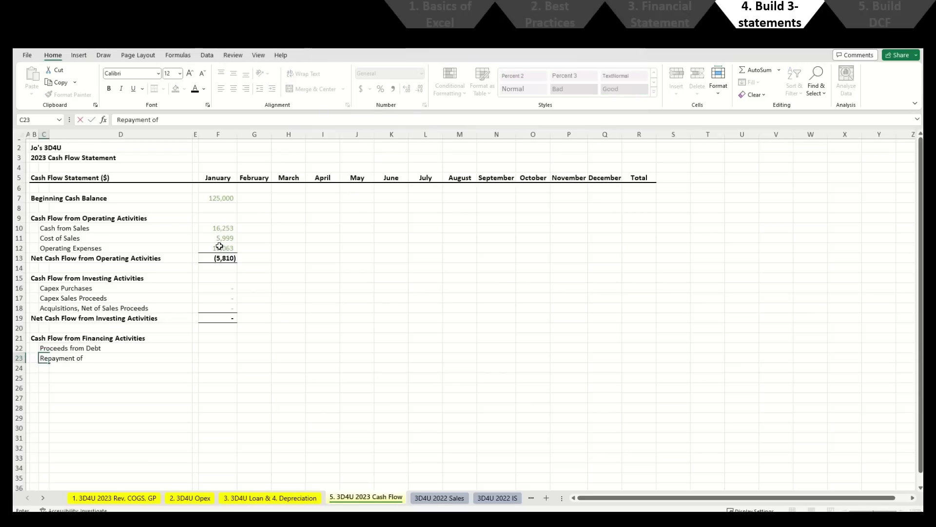
type(" Debt")
key("Return")
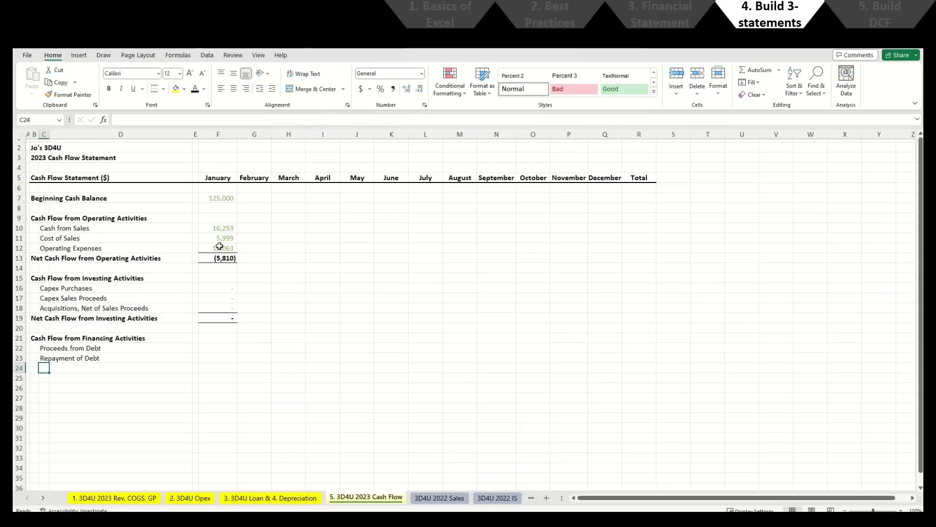
type("Loan Interest")
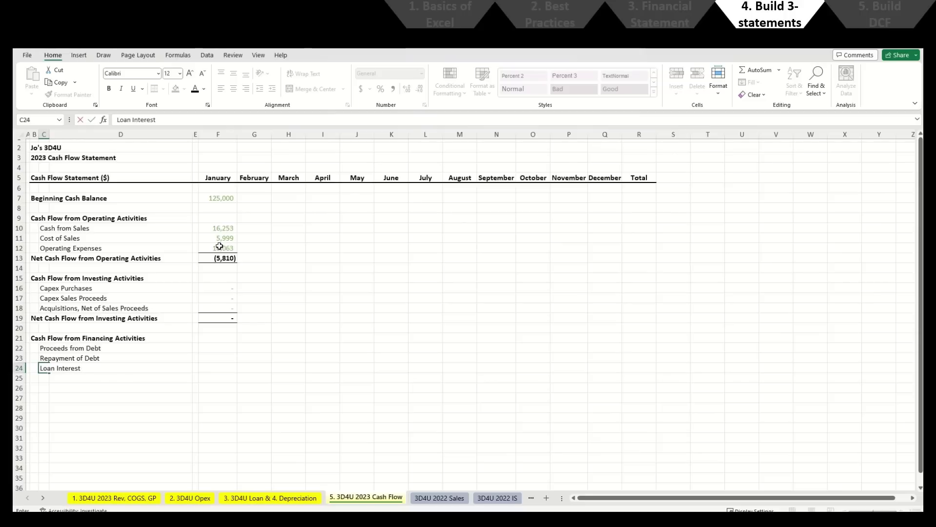
type(" Payments")
key("Return")
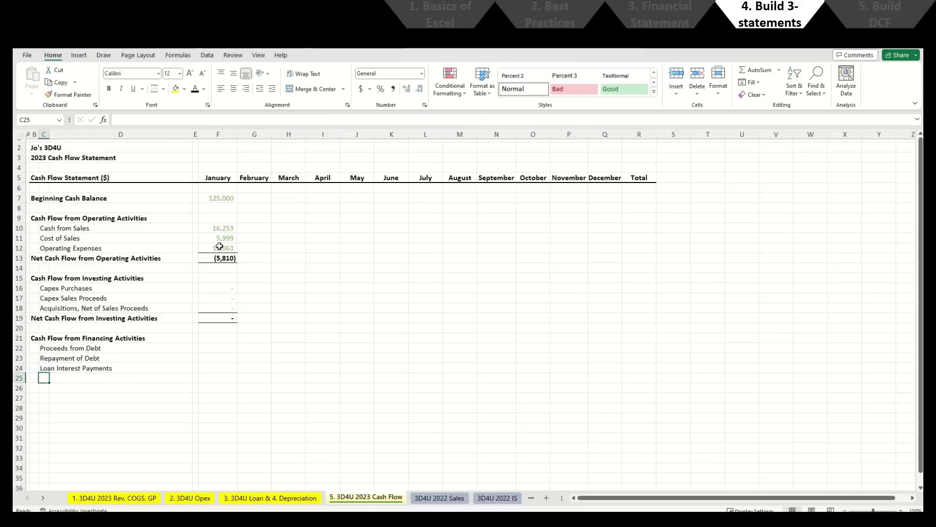
Step: Link the January Loan Interest Payments in F24 to cell F8 of the "3. 3D4U Loan & 4. Depreciation" sheet
key("Up")
key("Right")
key("Right")
key("Right")
type("=")
key("ctrl+Page_Up")
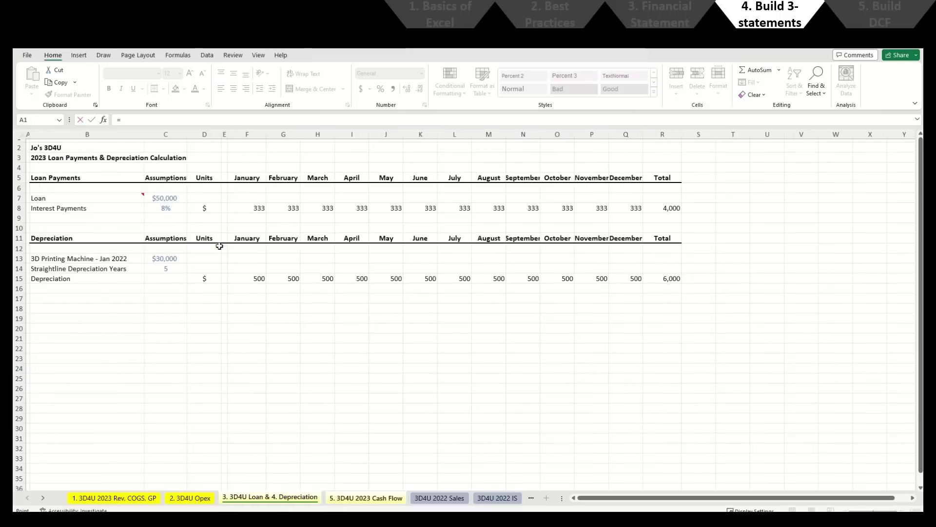
left_click(263, 208)
key("Return")
Step: Copy only the formatting of F16 onto the January loan interest cell F24
key("ctrl+Up")
key("ctrl+Up")
key("Up")
key("Up")
key("Up")
key("ctrl+c")
key("ctrl+Down")
key("ctrl+Down")
key("ctrl+alt+v")
key("t")
key("Return")
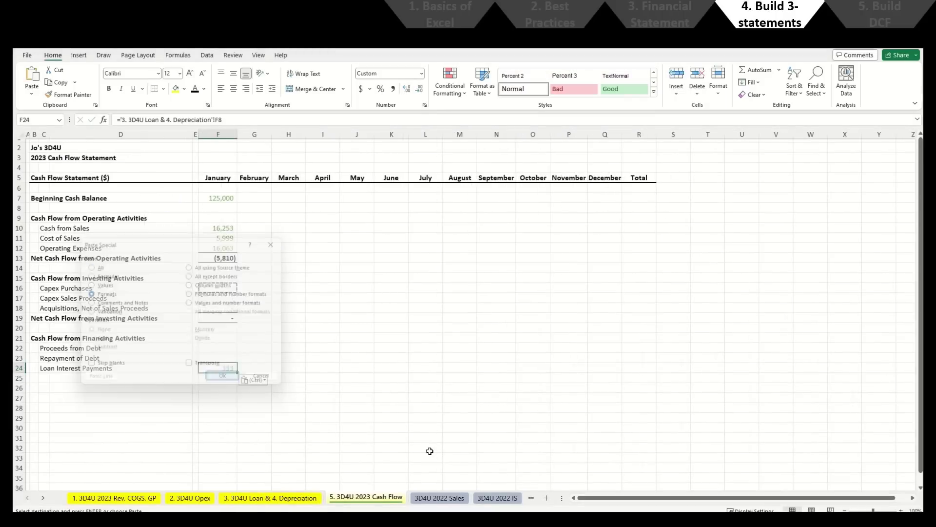
key("Escape")
key("Down")
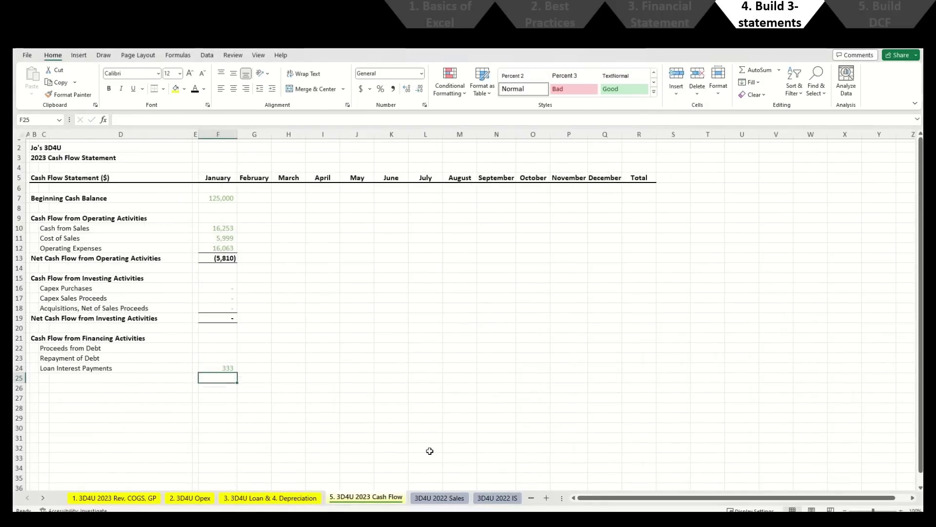
Step: Enter the label "Dividends Paid" in C25
key("Left")
key("Left")
key("Left")
type("Dividends")
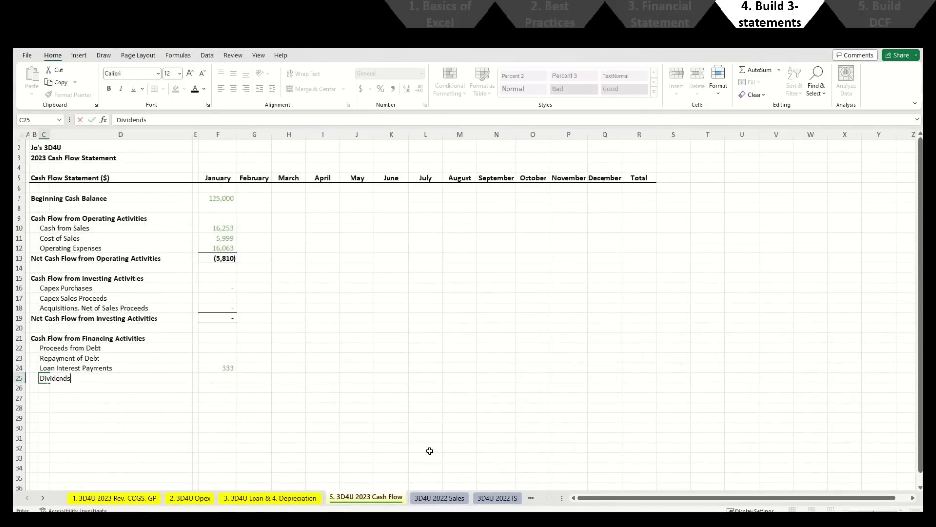
key("Return")
key("Up")
key("F2")
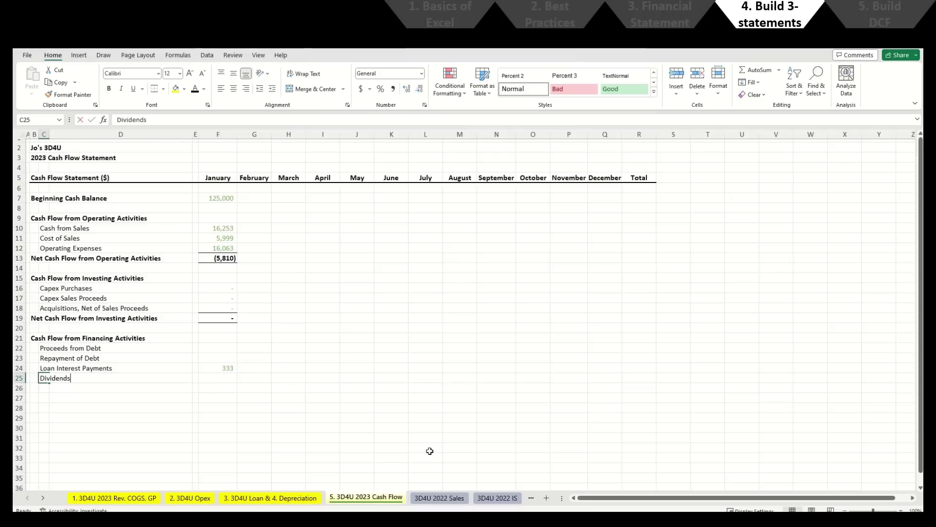
type("Paid")
key("Return")
key("Up")
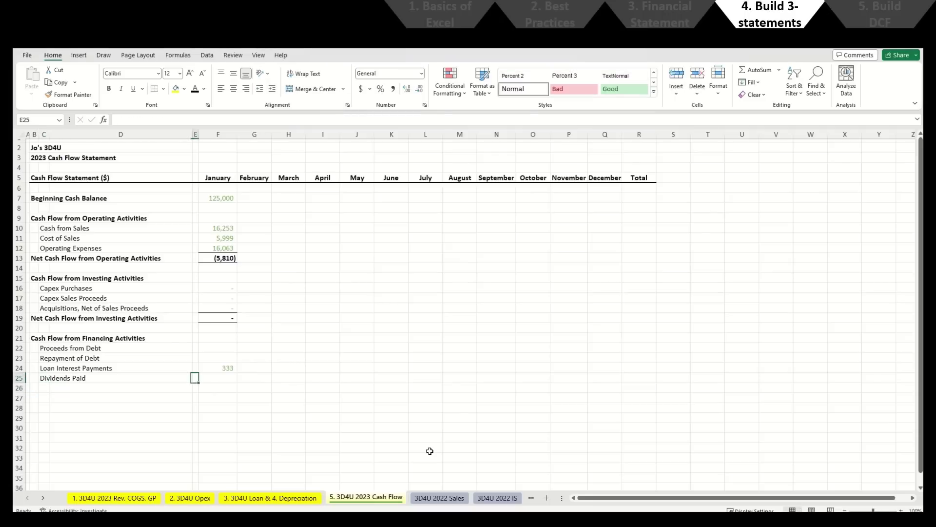
Step: Enter 0 for January Dividends Paid in F25, using F24's number format with a black font
key("Right")
key("Right")
key("Right")
key("ctrl+d")
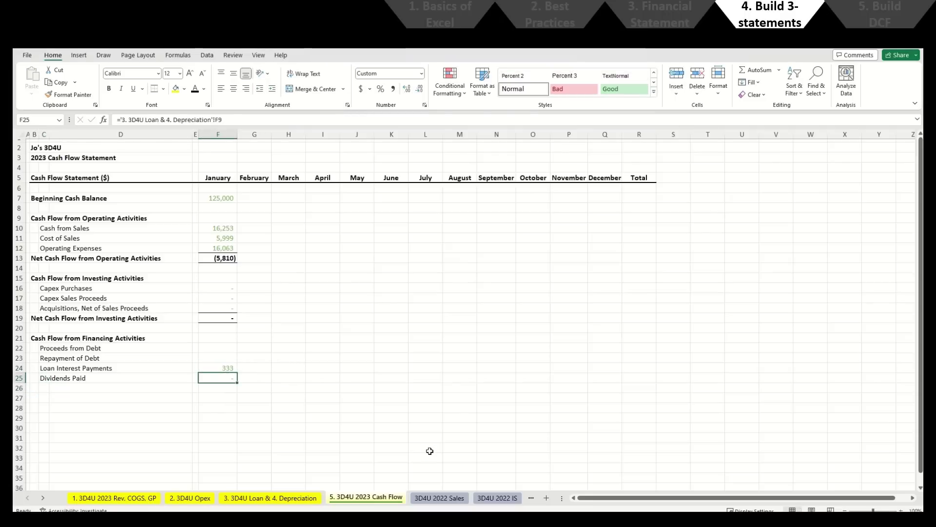
type("0")
key("ctrl+Return")
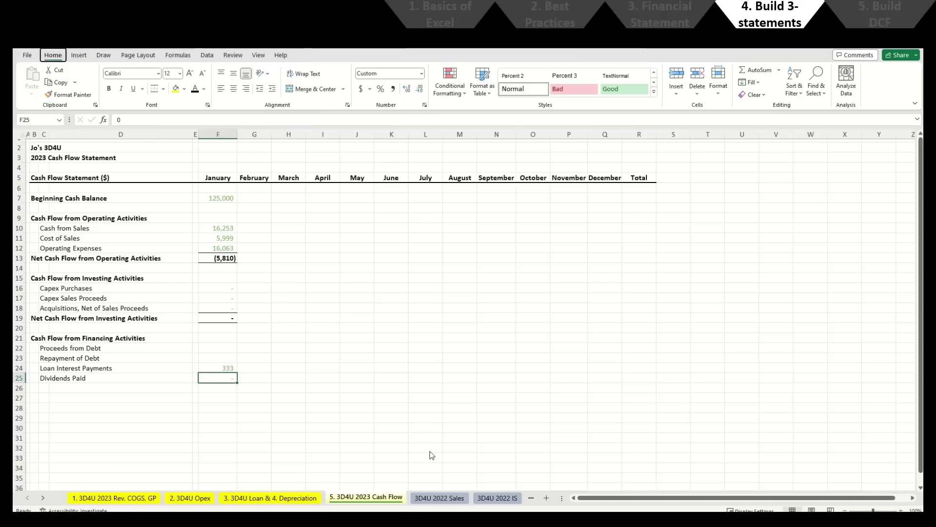
key("Return")
Step: Copy F25 with its zero value and formatting onto the January debt cells F22:F23
key("ctrl+c")
key("Up")
key("Up")
key("shift+Up")
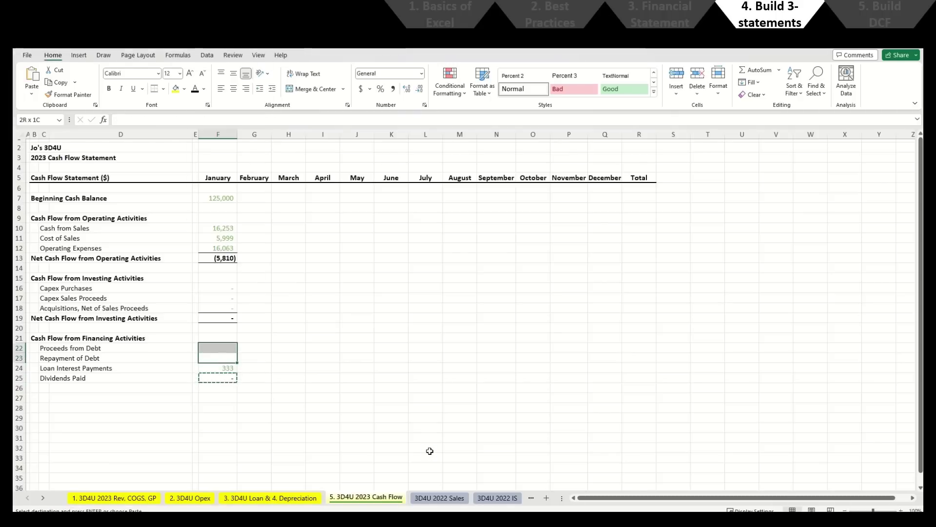
key("Return")
Step: Copy F22 onto the January investing cells F16:F18, replacing their links with a black-font 0
key("Up")
key("ctrl+c")
key("Up")
key("Up")
key("Up")
key("Up")
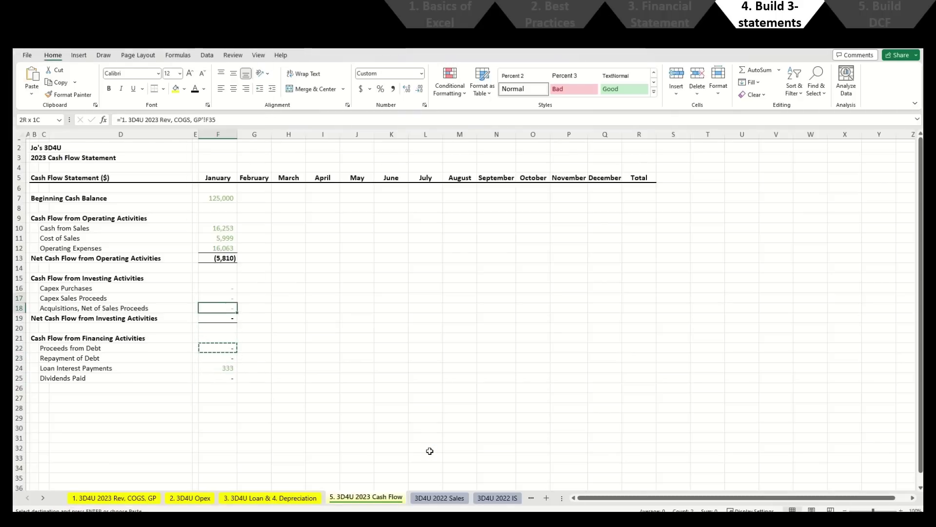
key("shift+Up")
key("shift+Up")
key("Return")
Step: Enter the label "Net Cash Flow from Financing Activities" in B26
key("Down")
key("Down")
key("Down")
key("Down")
key("Down")
key("Down")
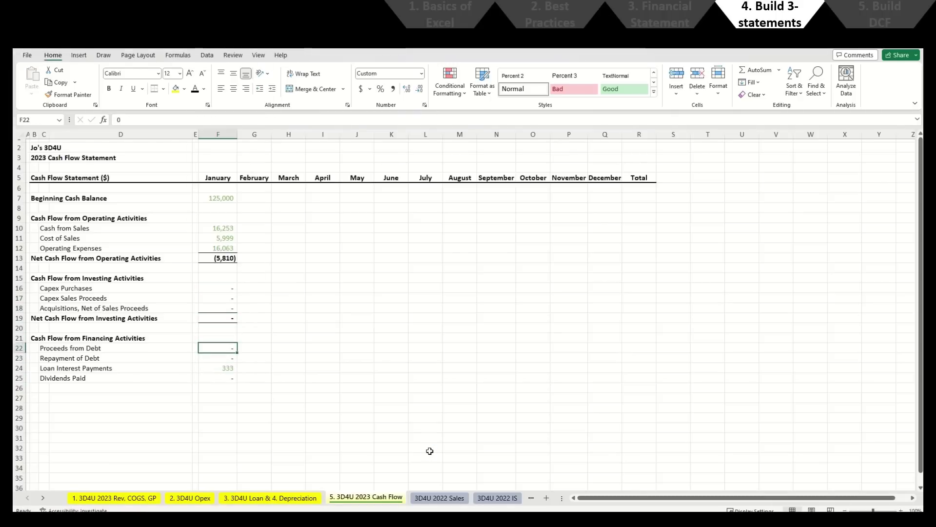
key("Down")
key("Down")
key("Left")
key("Left")
key("Left")
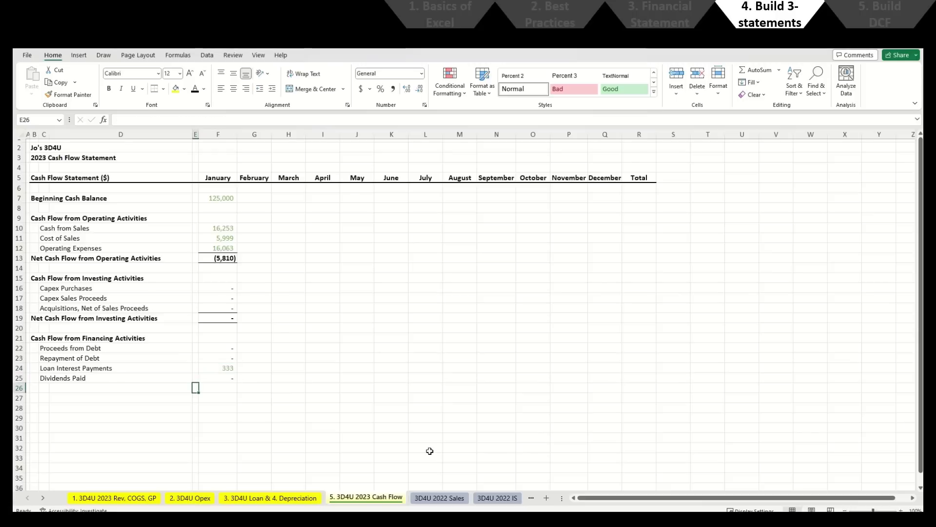
key("Left")
type("Net Cash F")
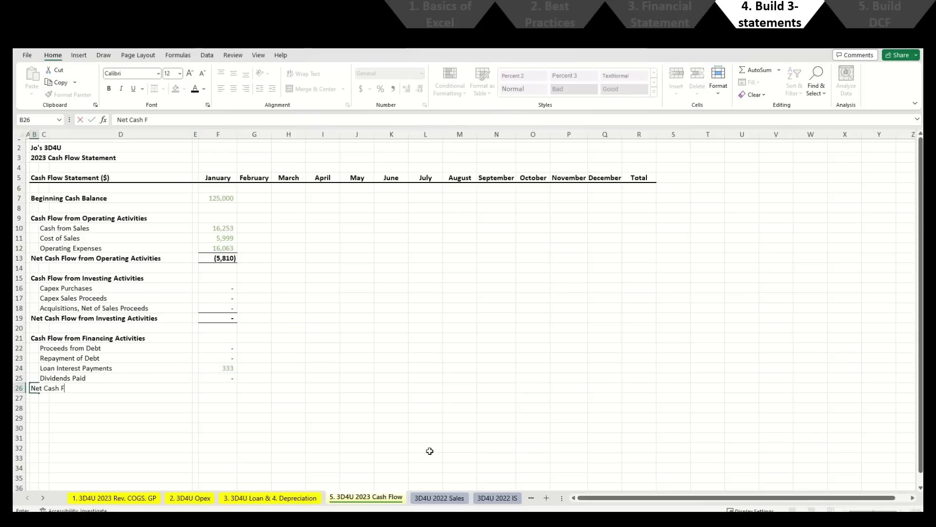
type("low from Financing A")
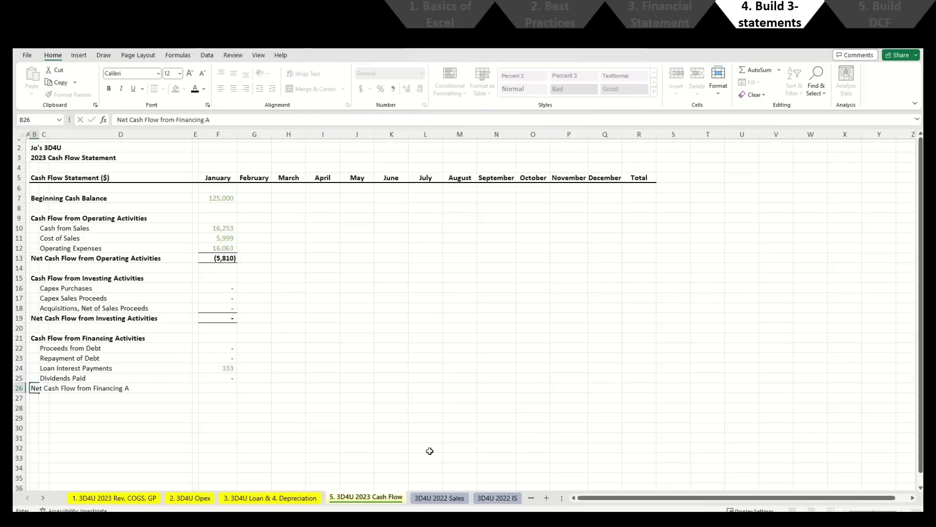
type("ctivities")
Step: Calculate January Net Cash Flow from Financing Activities in F26 with the formula =F22-F23-F24-F25
key("Right")
key("Right")
key("Right")
key("Right")
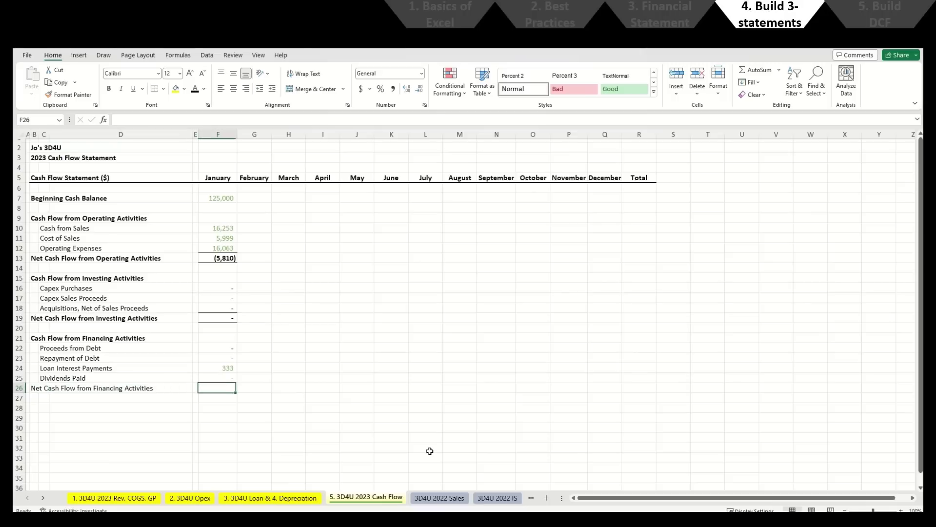
type("=")
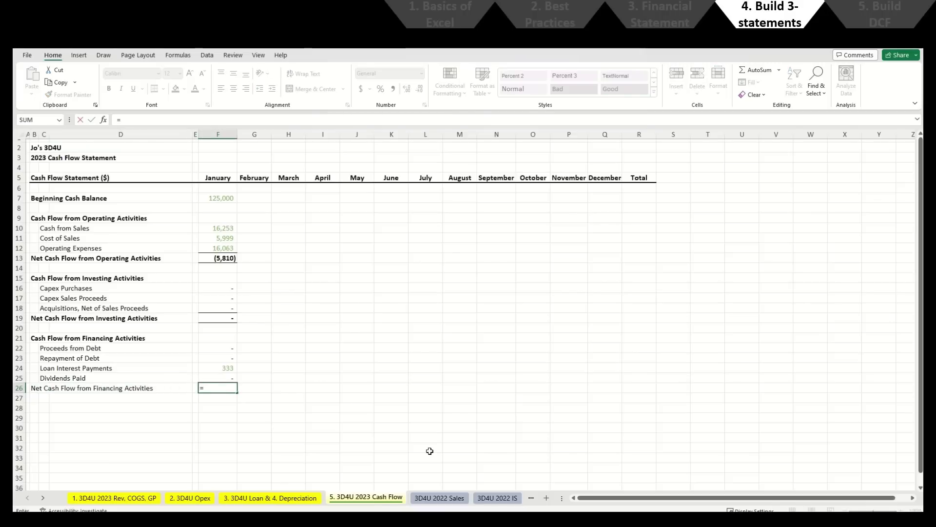
key("Up")
key("Up")
key("Up")
key("Up")
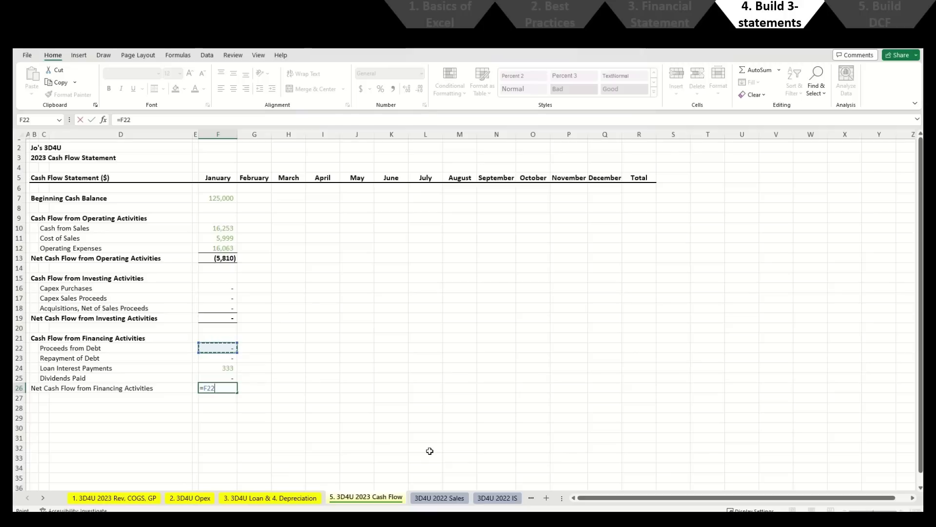
type("-")
key("Up")
key("Up")
key("Up")
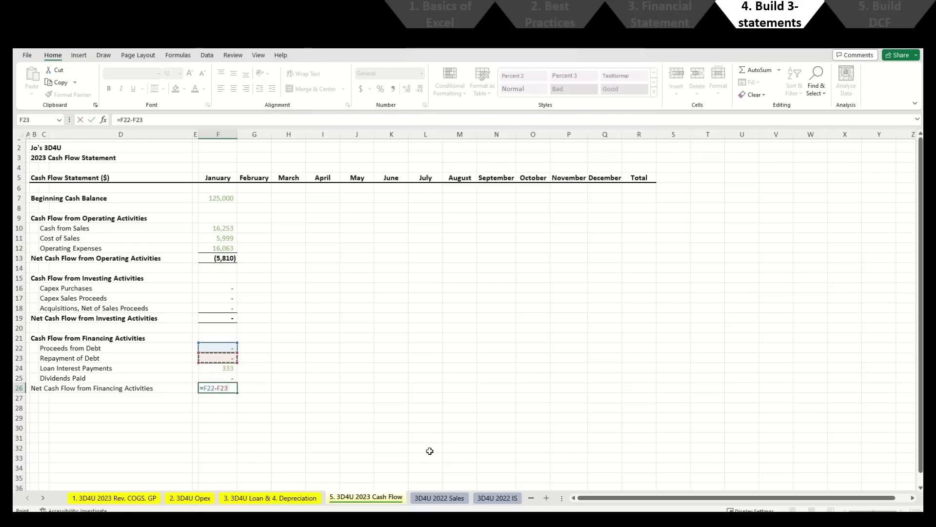
type("-")
key("Up")
key("Up")
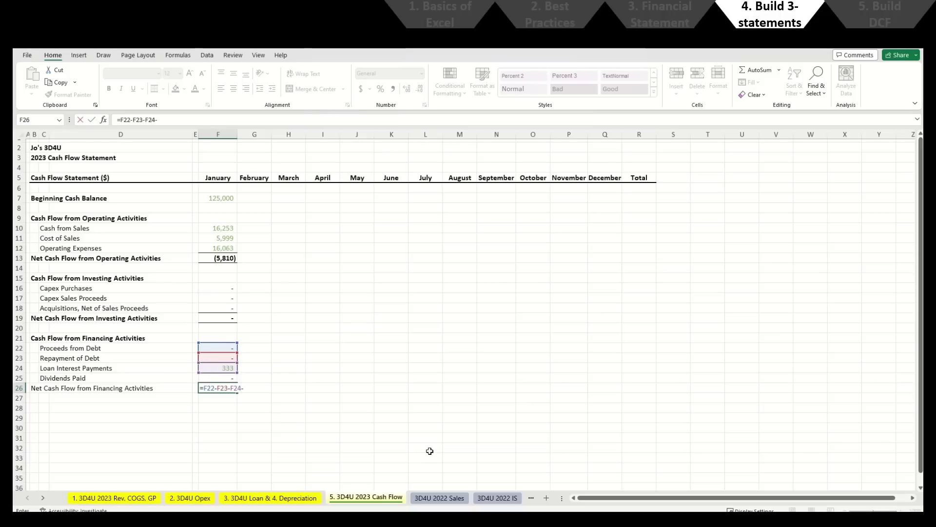
key("Return")
Step: Bold the Net Cash Flow from Financing Activities label and its January total, and add top and bottom borders to F26
key("Up")
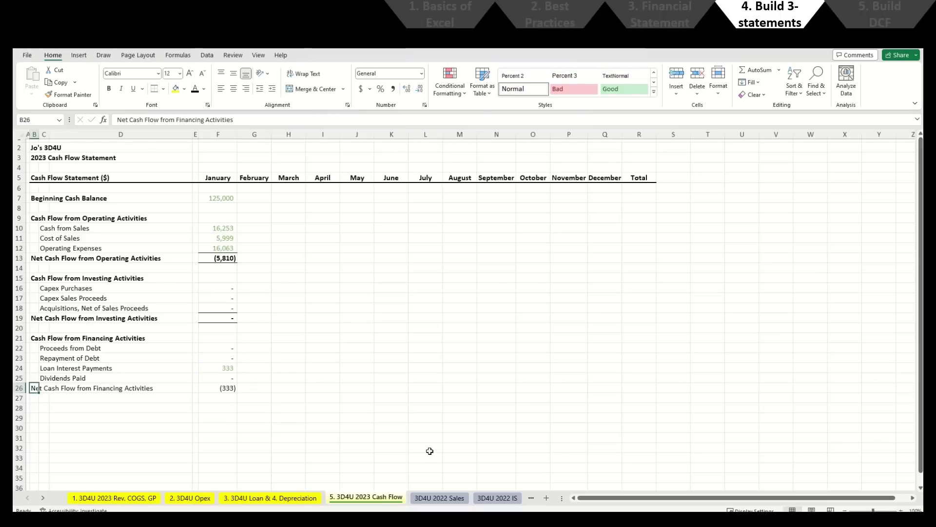
key("ctrl+Right")
key("ctrl+b")
key("ctrl+Left")
key("ctrl+b")
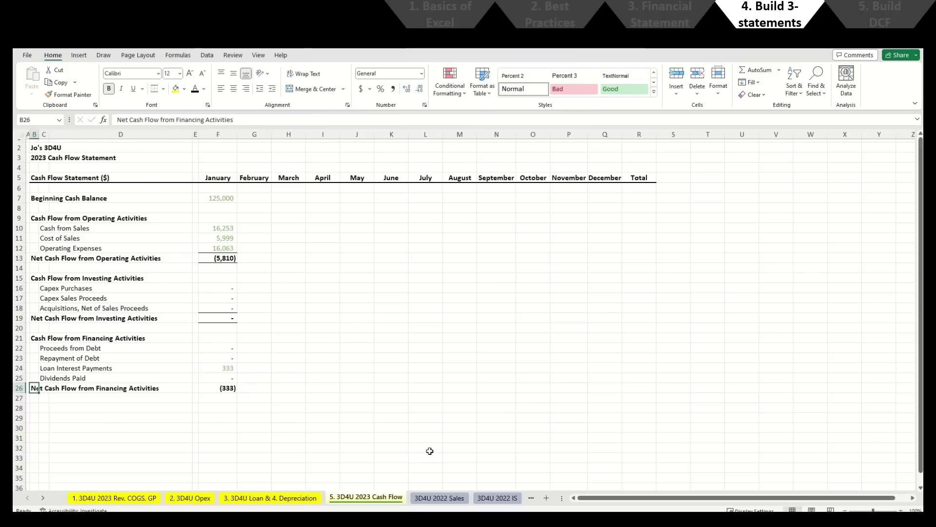
key("ctrl+Right")
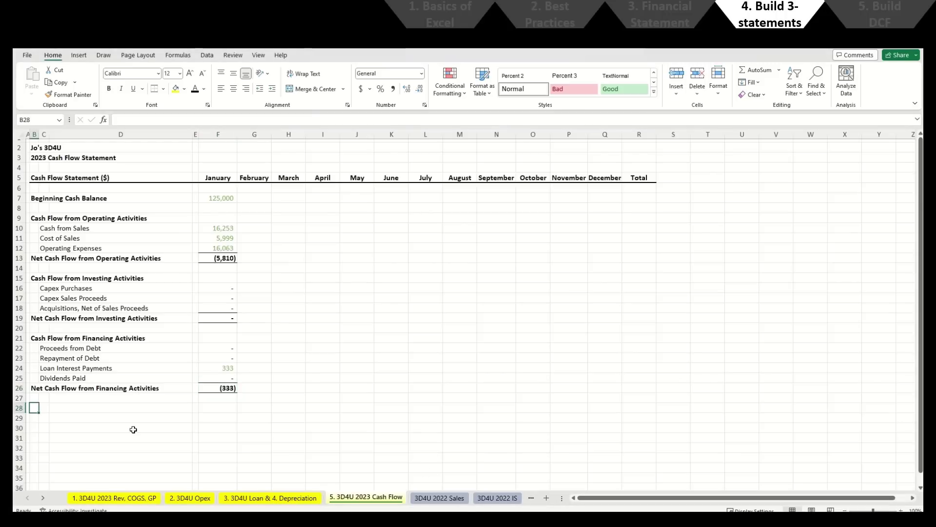
Step: Enter the label "Net Increase (or Decrease) in Cash Flow" in B28 and make it bold
type("Net Increase (")
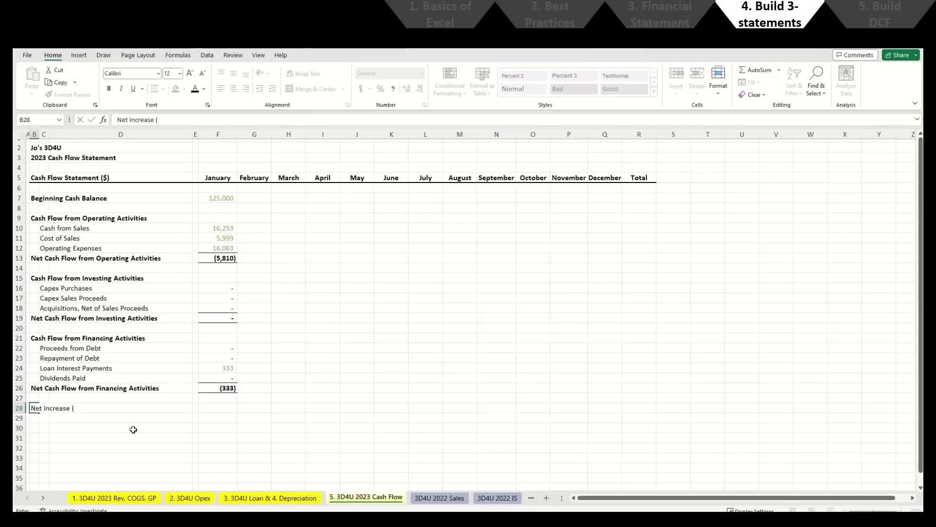
type("or Decrease) in Cash Flow")
key("Return")
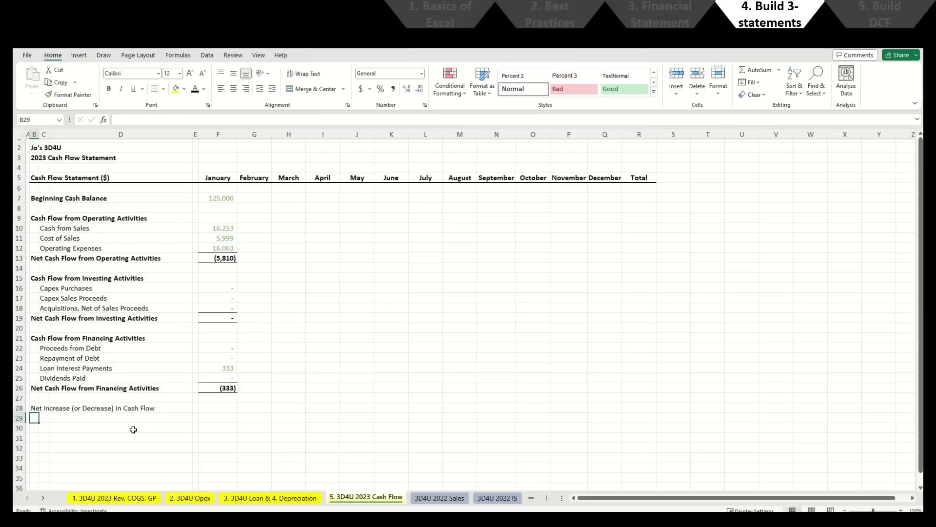
key("Up")
key("ctrl+b")
Step: Calculate January's net change in cash flow in F28 by adding the three activity totals: =F13+F19+F26
key("Right")
key("Right")
key("Right")
key("Right")
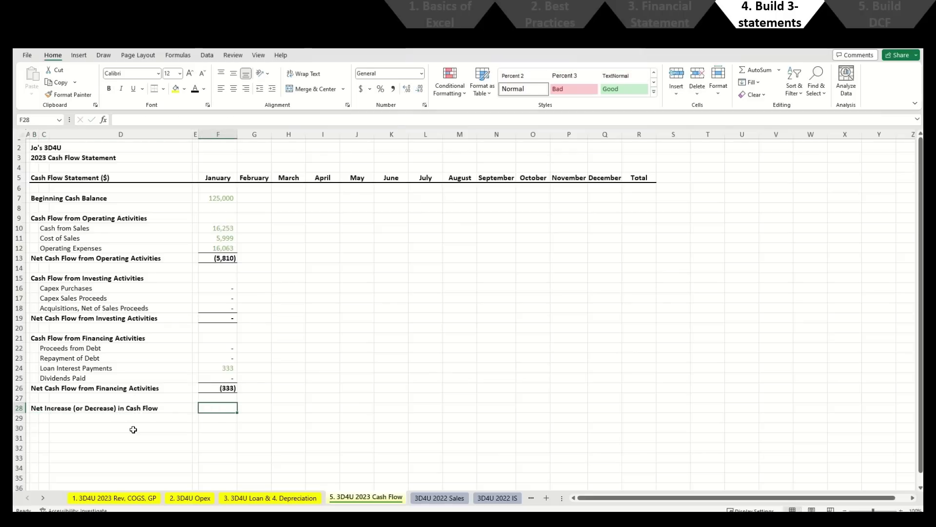
type("=")
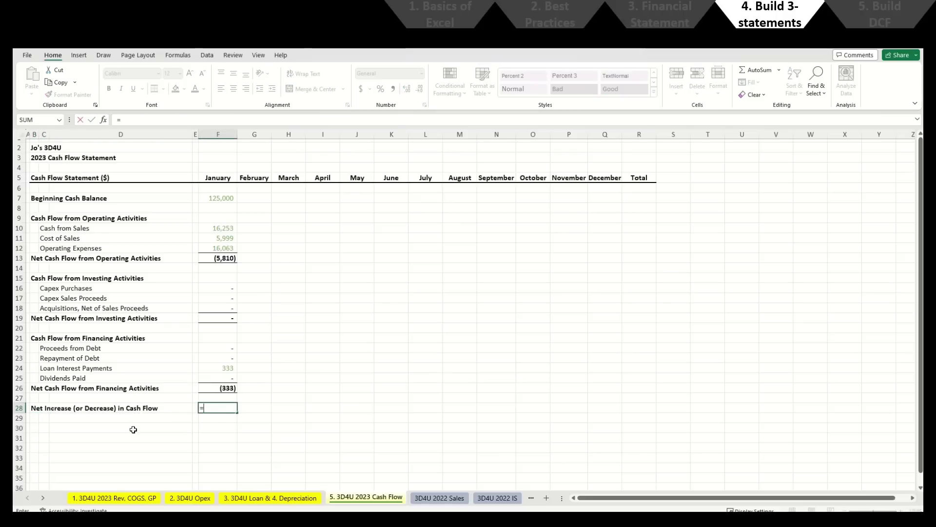
left_click(225, 258)
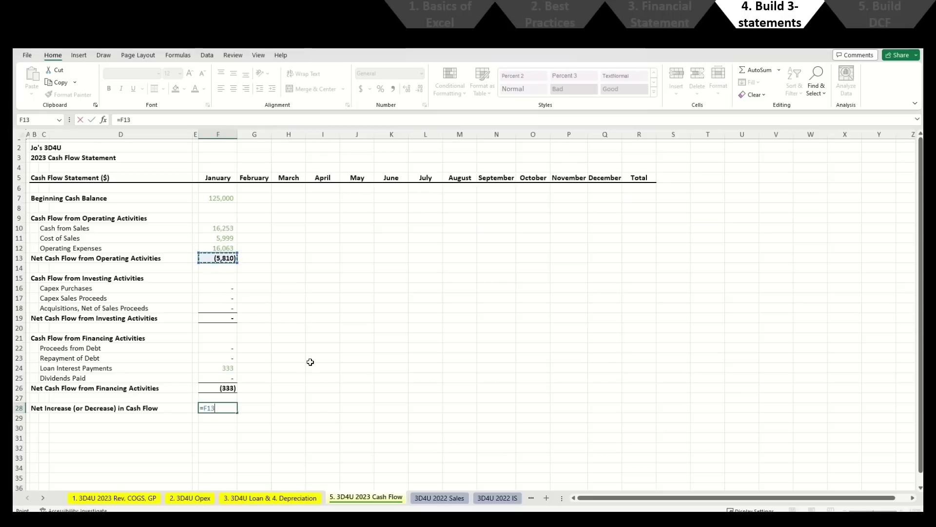
type("+")
left_click(225, 320)
type("+")
left_click(224, 390)
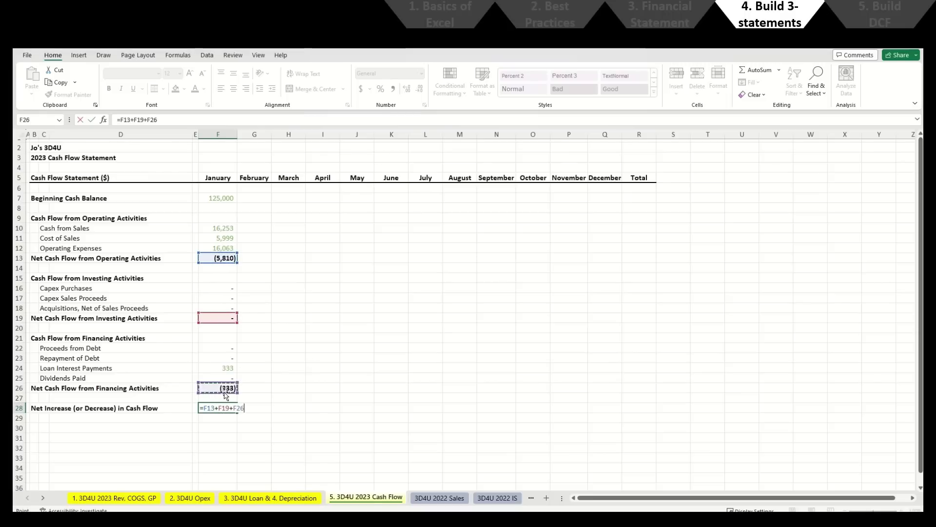
key("Return")
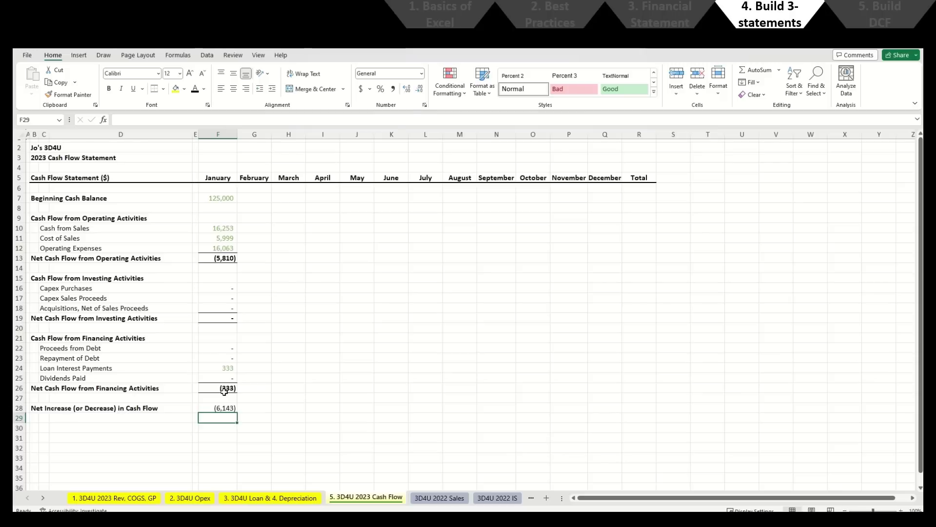
Step: Enter the label "Ending Cash Balance" in B30
key("Down")
key("Left")
key("Left")
key("Left")
key("Left")
type("Ending C")
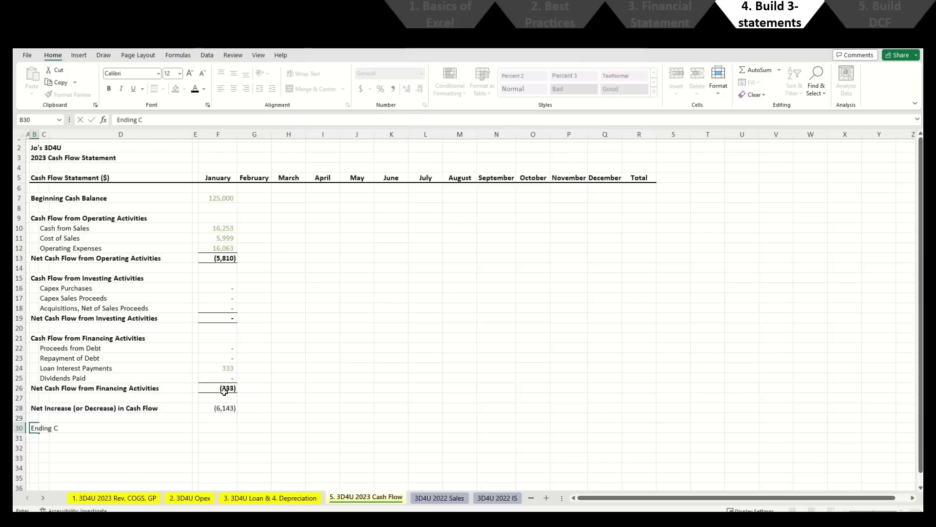
type("ash Balance")
Step: Calculate January Ending Cash Balance in F30 as the beginning balance plus the net change: =F7+F28
key("Right")
key("Right")
key("Right")
key("Right")
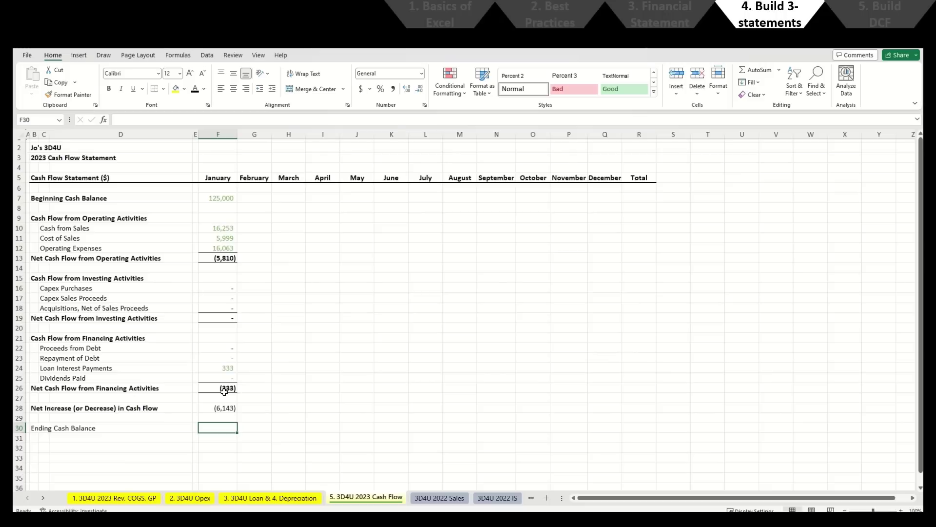
type("=")
left_click(227, 200)
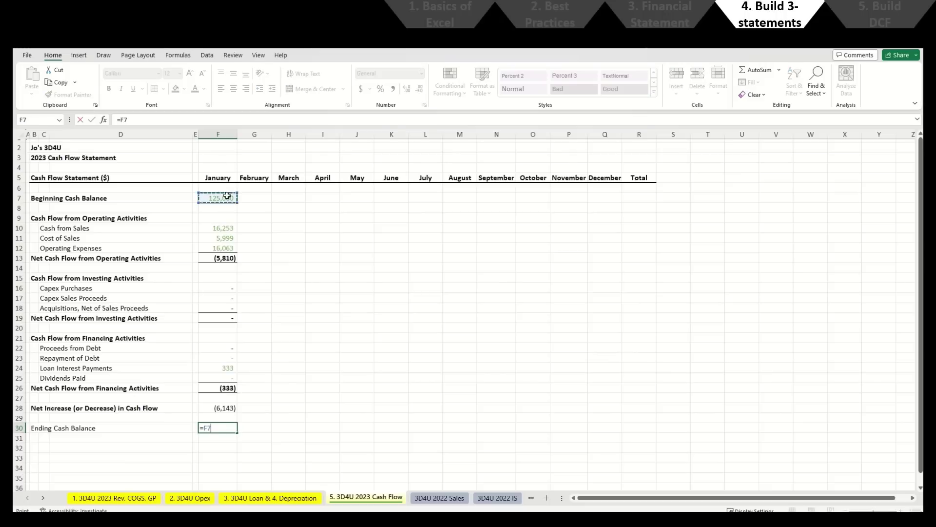
type("+")
key("Up")
key("Up")
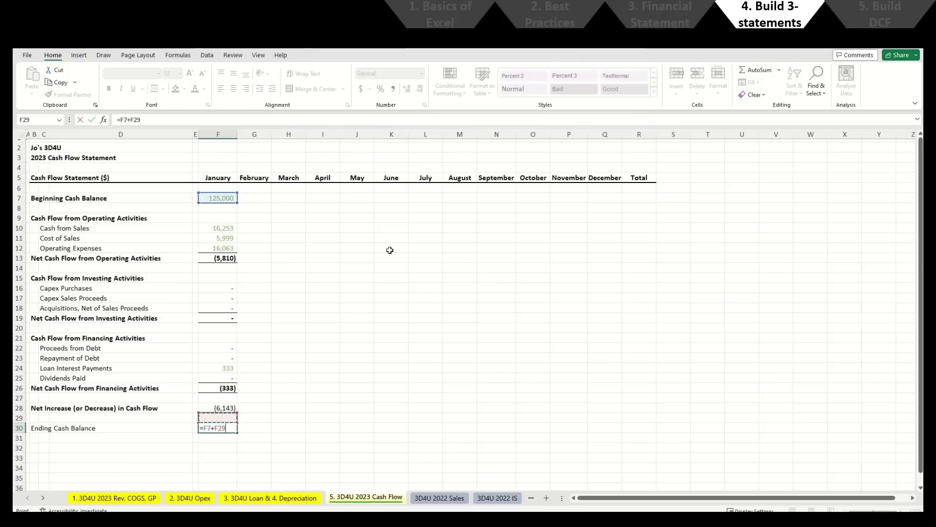
key("Tab")
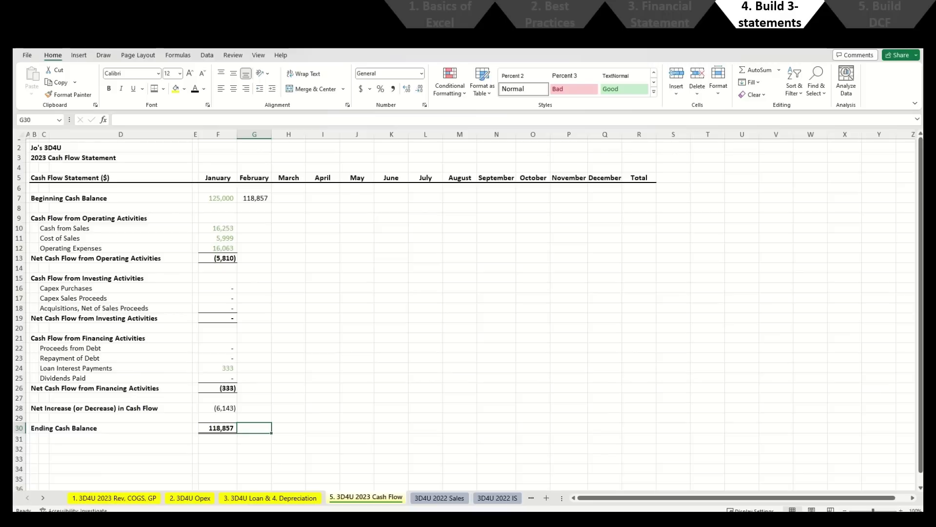
Step: Link February's Beginning Cash Balance in G7 to January's Ending Cash Balance with =F30
key("ctrl+Up")
key("F2")
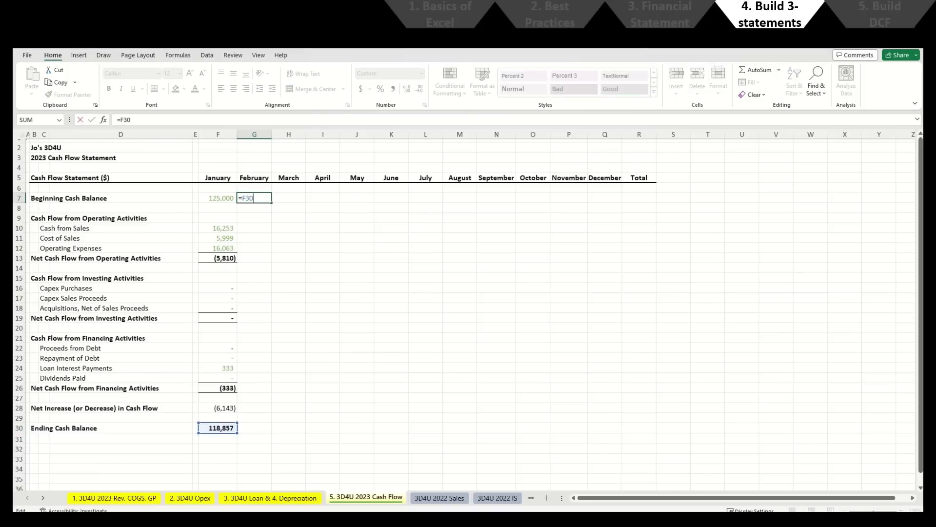
key("Escape")
type("=")
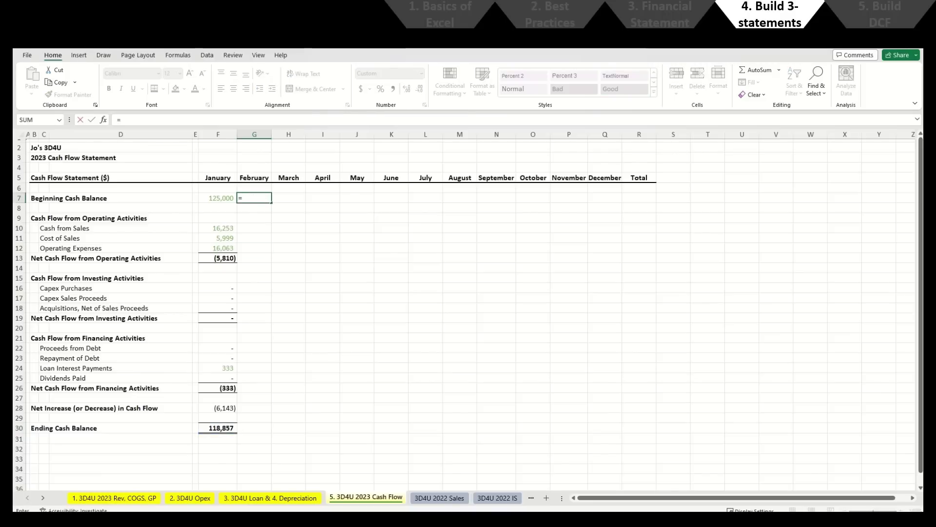
left_click(223, 427)
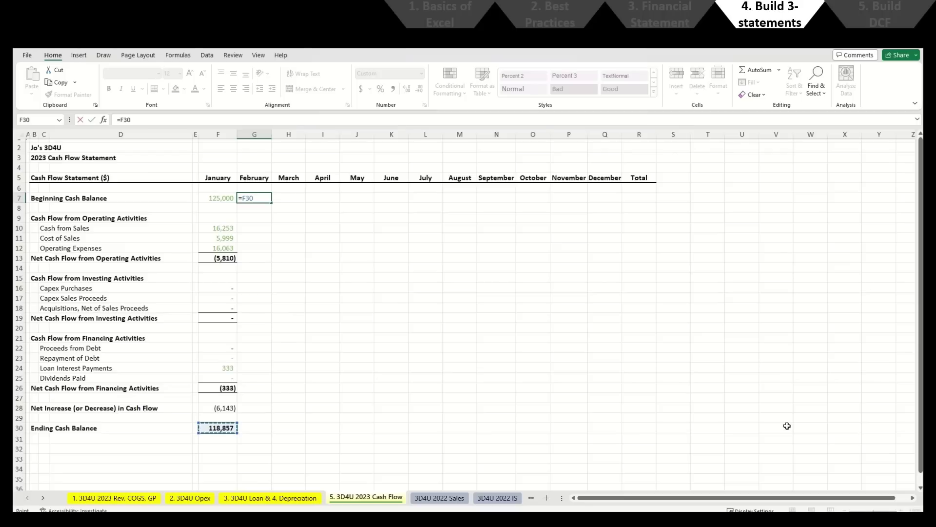
key("Return")
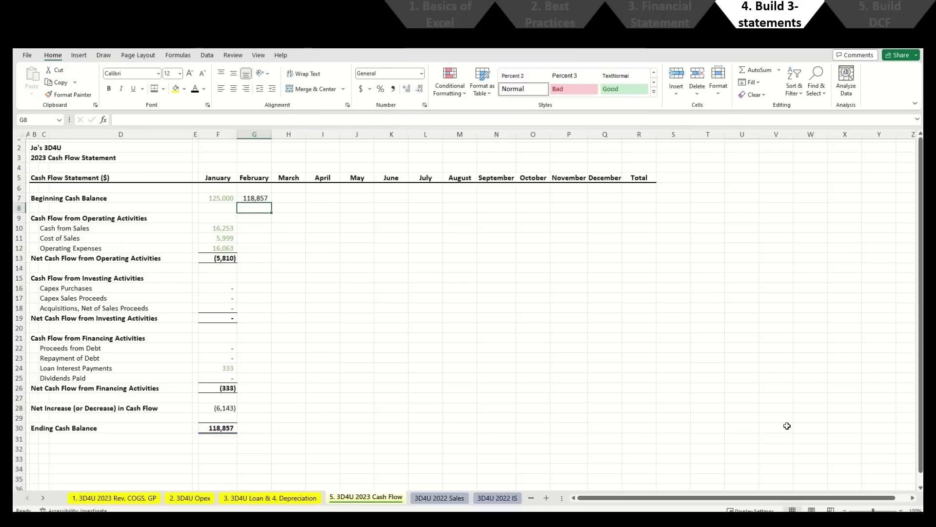
Step: Copy the January operating activity lines and net total F10:F13 across February to December in G10:Q13
key("Down")
key("Down")
key("Left")
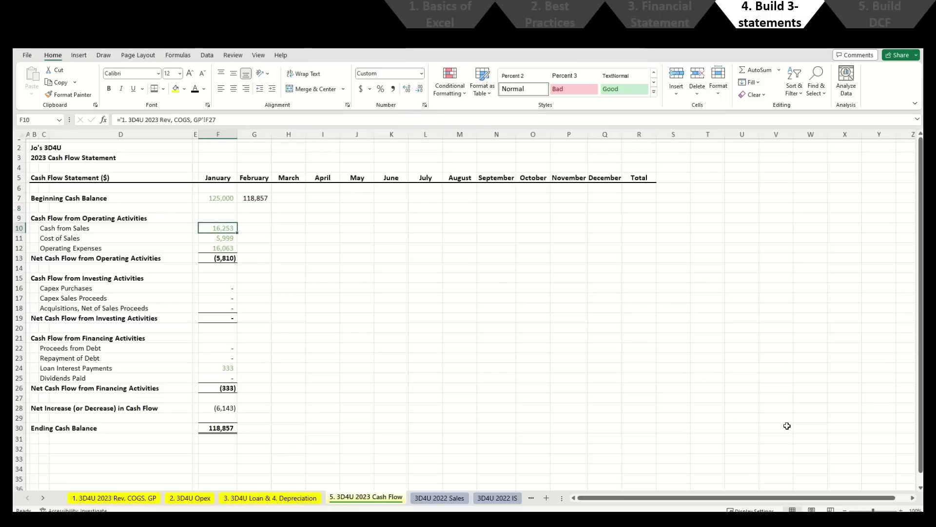
key("shift+Down")
key("shift+Down")
key("shift+Down")
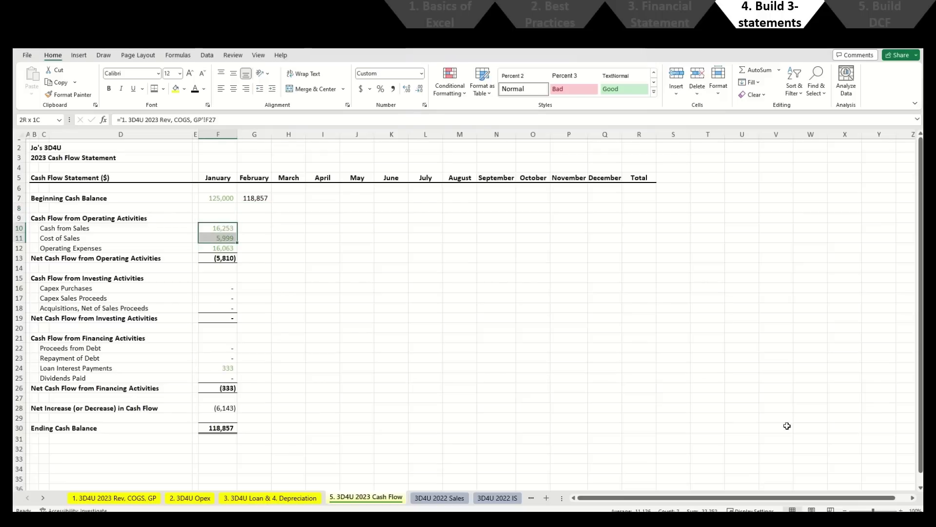
key("ctrl+c")
key("Right")
key("shift+Down")
key("shift+Down")
key("shift+Down")
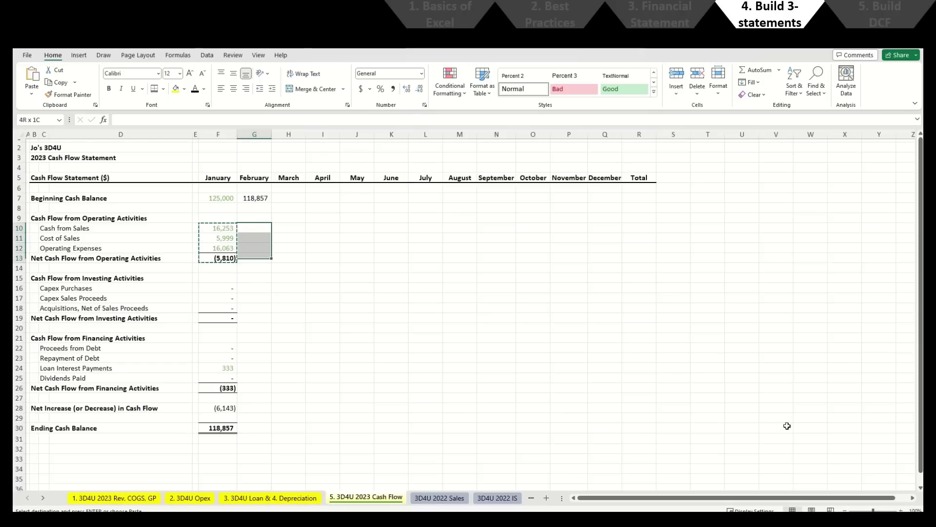
key("shift+Right")
key("shift+Right")
key("shift+Right")
key("shift+Right")
key("shift+Right")
key("shift+Right")
key("shift+Right")
key("shift+Right")
key("shift+Right")
key("shift+Right")
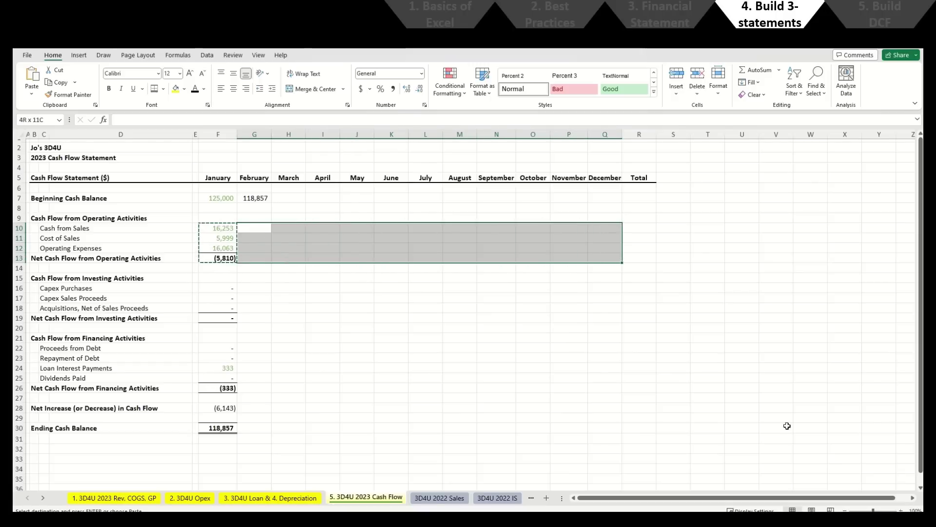
key("Return")
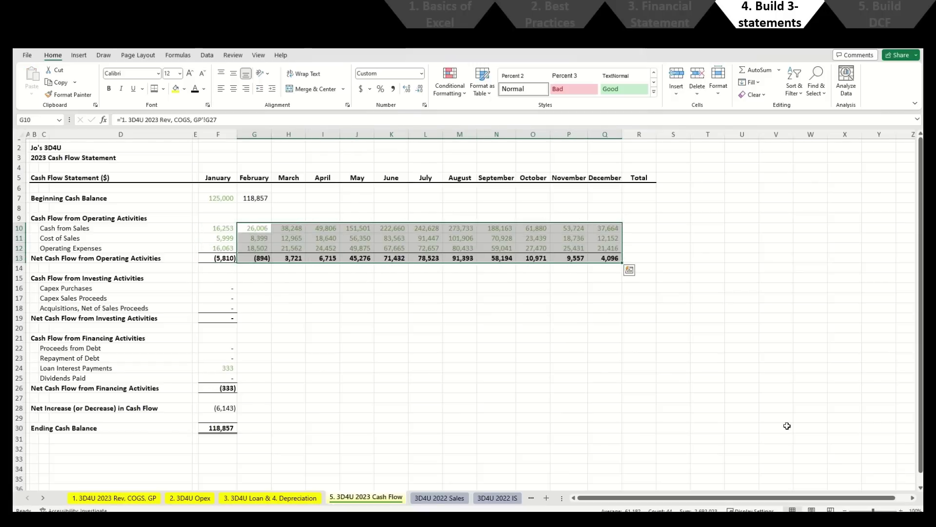
Step: Trace December's Cash from Sales in Q10 to its source cell on the revenue sheet, and return to the cash flow statement
key("Right")
key("ctrl+Right")
key("ctrl+bracketleft")
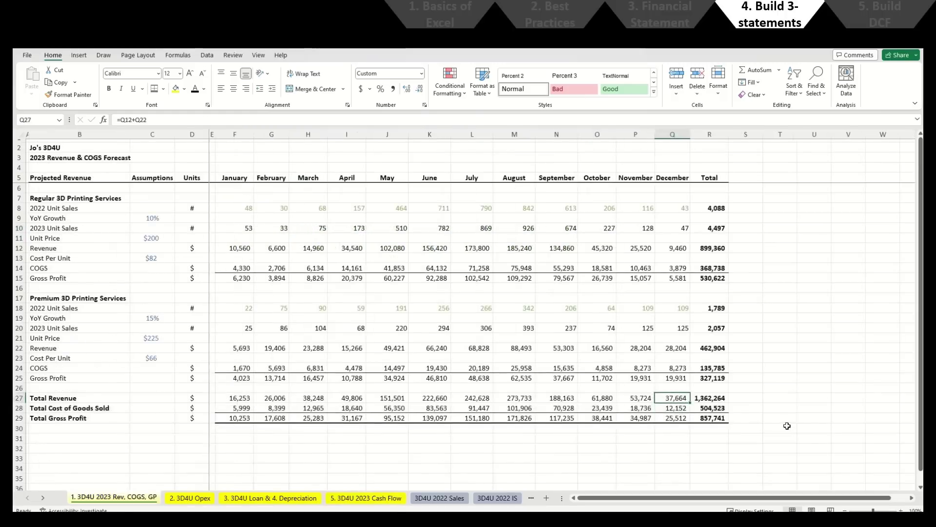
key("F5")
key("Return")
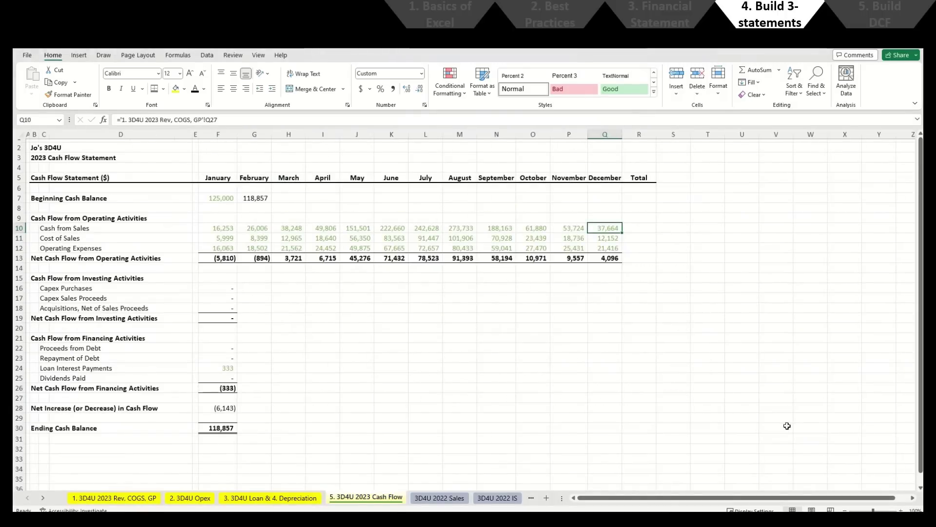
Step: Copy February's Beginning Cash Balance formula from G7 across March to December in H7:Q7
key("ctrl+Left")
key("Right")
key("Up")
key("Up")
key("Up")
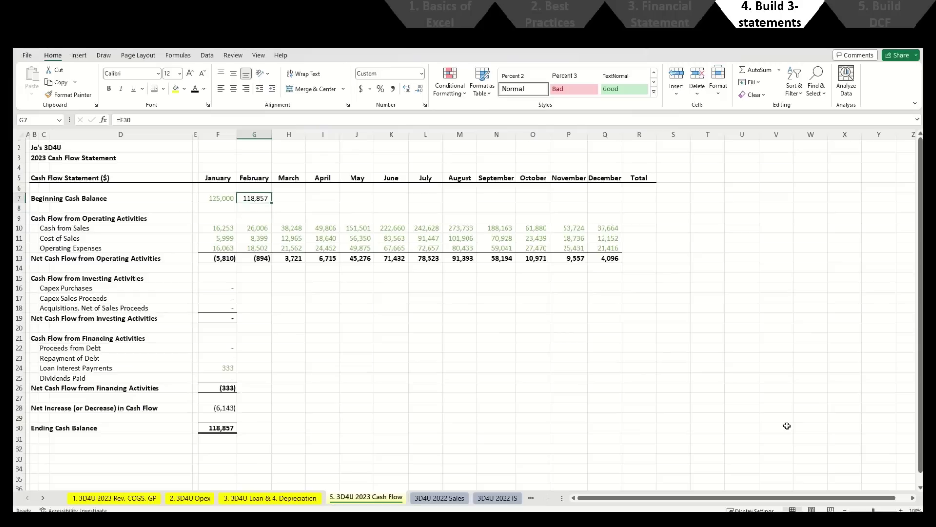
key("ctrl+c")
key("Right")
key("shift+Right")
key("shift+Right")
key("shift+Right")
key("shift+Right")
key("shift+Right")
key("shift+Right")
key("shift+Right")
key("shift+Right")
key("shift+Right")
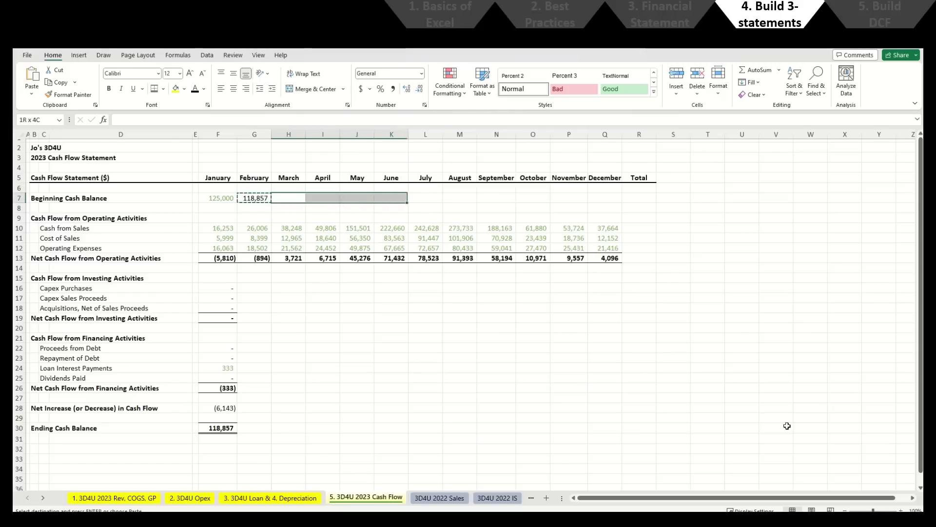
key("Return")
Step: Link the Total column's Beginning Cash Balance in R7 to January's opening balance with =F7
key("ctrl+Right")
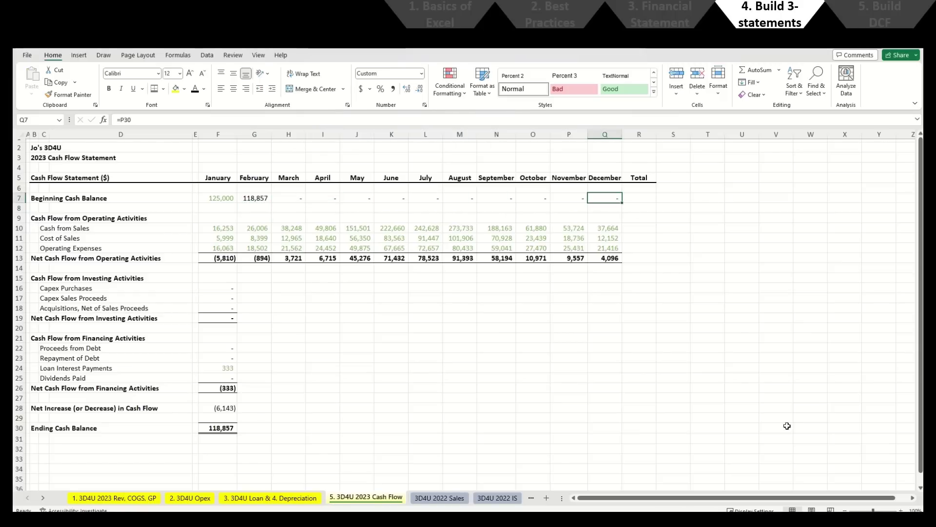
key("Right")
type("=")
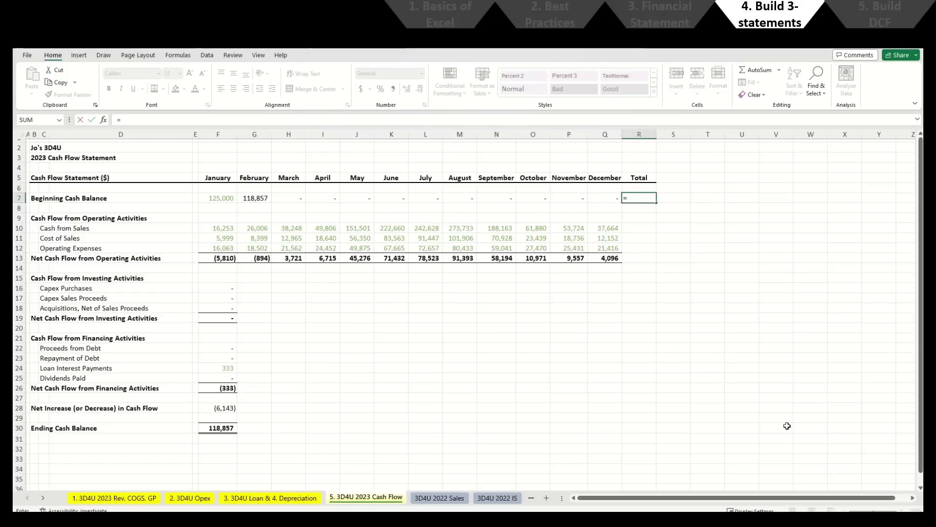
key("Left")
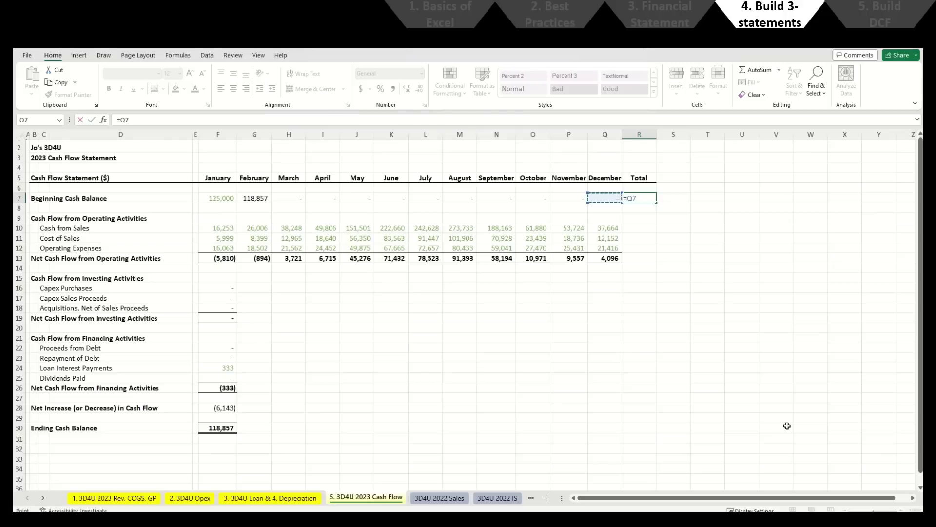
key("Left")
key("Left")
key("Left")
key("Left")
key("Left")
key("Left")
key("Left")
key("Left")
key("Left")
key("Left")
key("Left")
key("Return")
Step: Add AutoSum totals for Cash from Sales, Cost of Sales and Operating Expenses in R10:R12
key("Down")
key("Down")
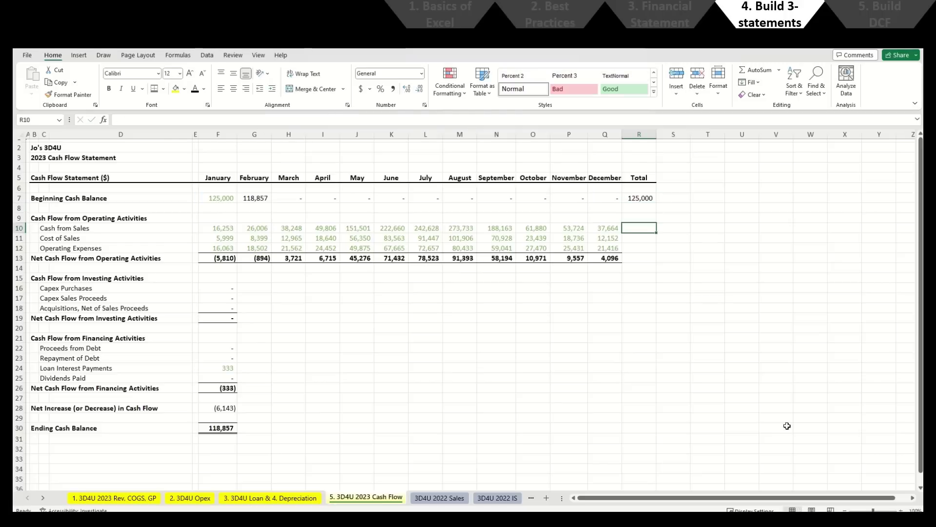
key("alt+equal")
key("Return")
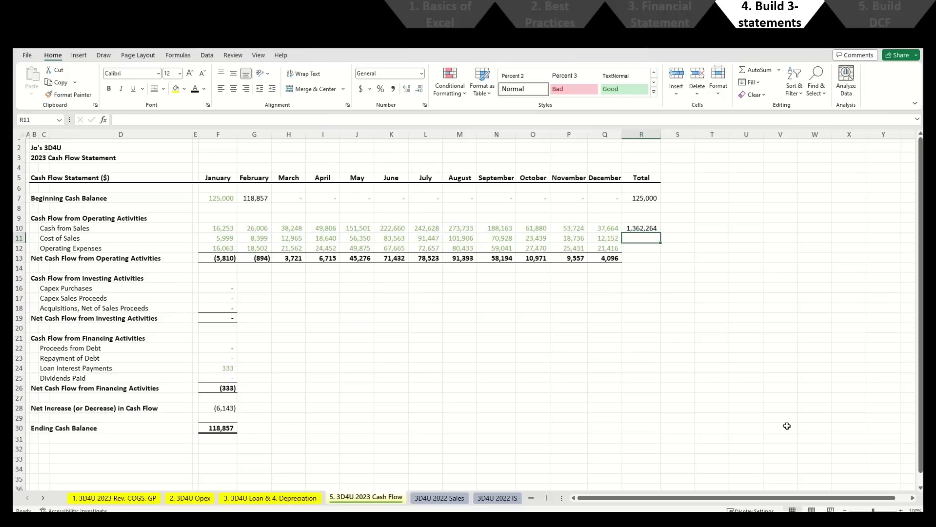
key("alt+equal")
key("Return")
key("alt+equal")
key("Return")
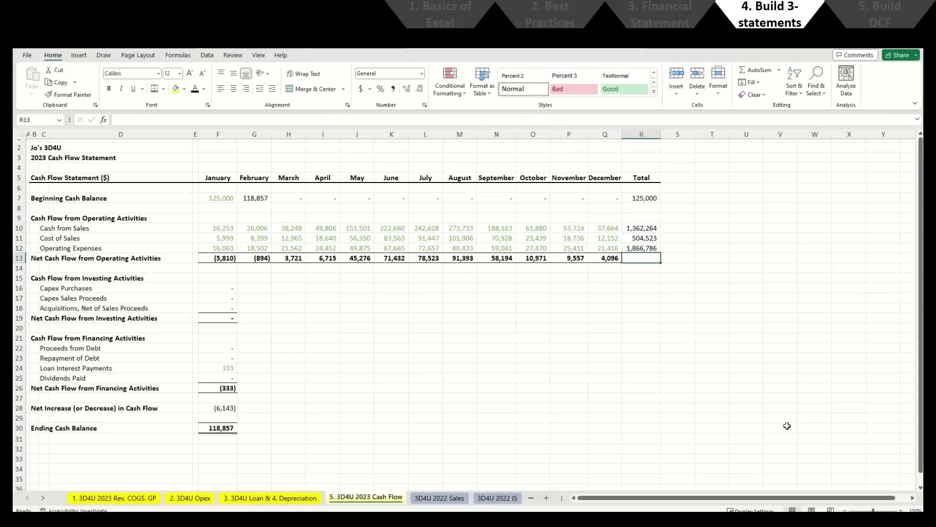
Step: Calculate total Net Cash Flow from Operating Activities in R13 as =R10-R11-R12 and autofit column R
key("alt+equal")
key("Return")
key("Up")
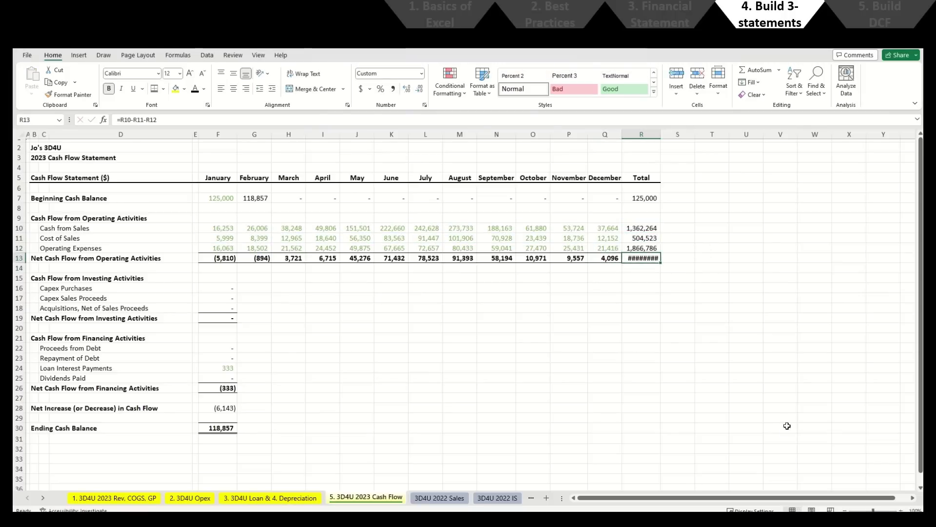
key("alt+h")
key("o")
key("i")
Step: Copy the January investing activity lines F16:F19 across February to December, and fill the Total column in R16:R19
key("ctrl+c")
key("Right")
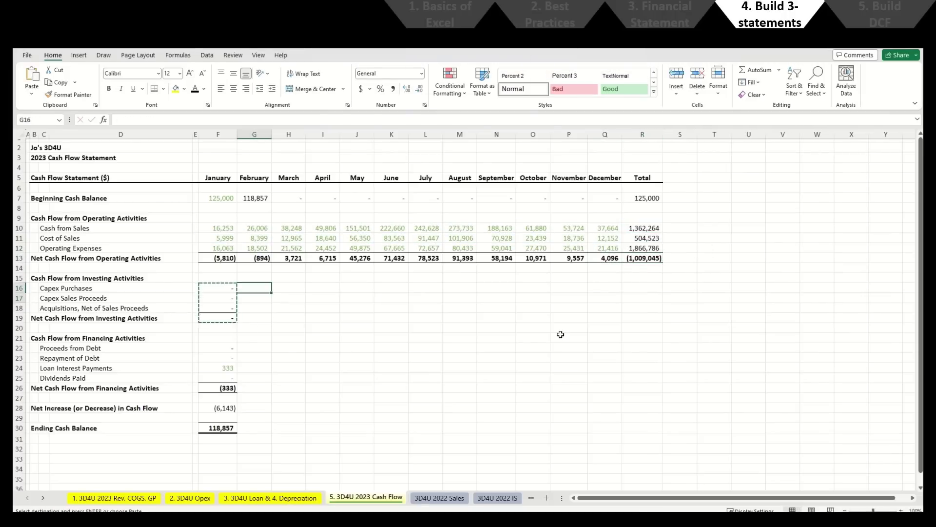
key("shift+Down")
key("shift+Down")
key("shift+Down")
key("shift+Right")
key("shift+Right")
key("shift+Right")
key("shift+Right")
key("shift+Right")
key("shift+Right")
key("shift+Right")
key("shift+Right")
key("shift+Right")
key("shift+Right")
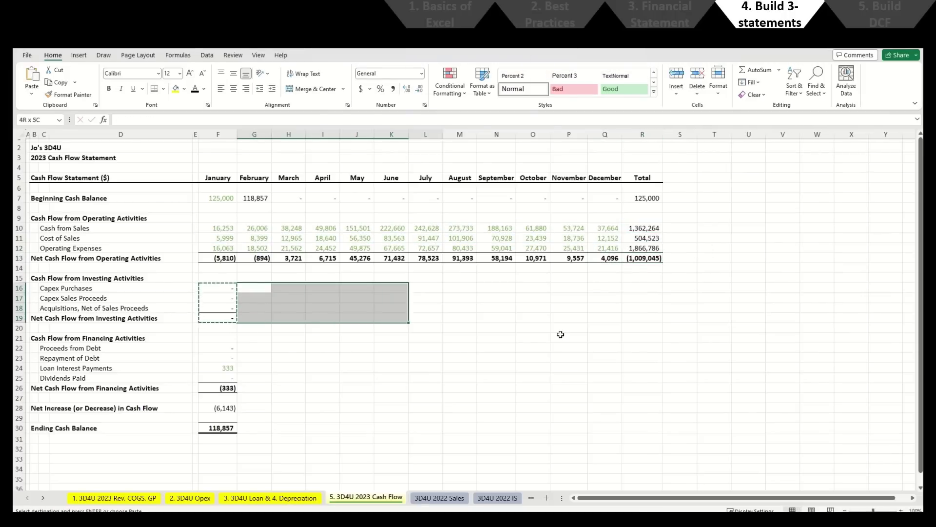
key("Return")
key("Right")
key("ctrl+Right")
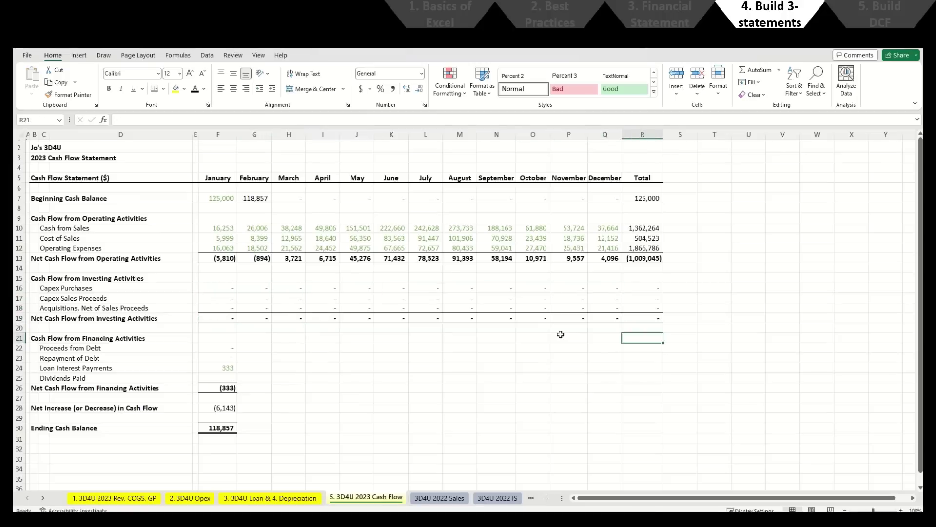
Step: Copy the January financing activity lines and net total F22:F26 across February to December in G22:Q26
key("Down")
key("Left")
key("ctrl+Left")
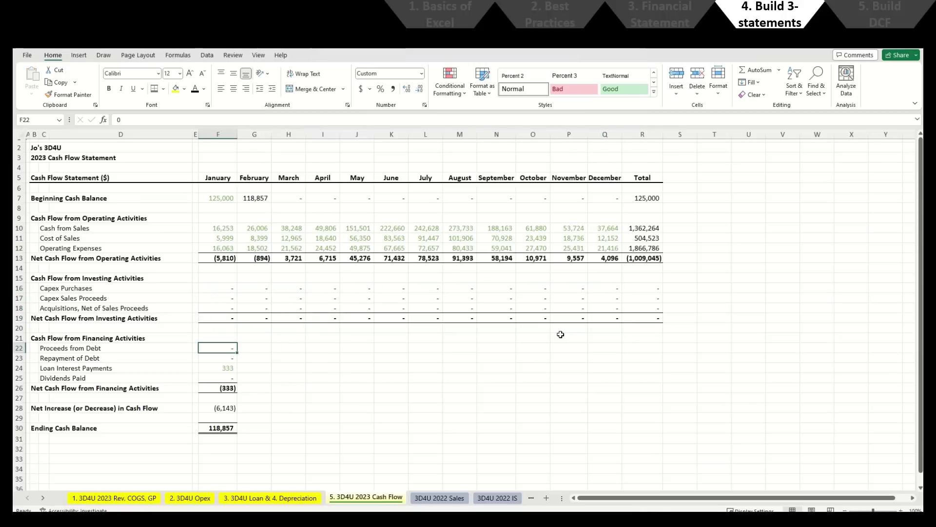
key("ctrl+shift+Down")
key("ctrl+c")
key("Right")
key("shift+Down")
key("shift+Down")
key("shift+Down")
key("shift+Down")
key("shift+Right")
key("shift+Right")
key("shift+Right")
key("shift+Right")
key("shift+Right")
key("shift+Right")
key("shift+Right")
key("shift+Right")
key("shift+Right")
key("shift+Right")
key("Return")
Step: Sum the financing activity lines in R22:R25 and copy December's net financing formula into R26
key("Right")
key("ctrl+Right")
key("Right")
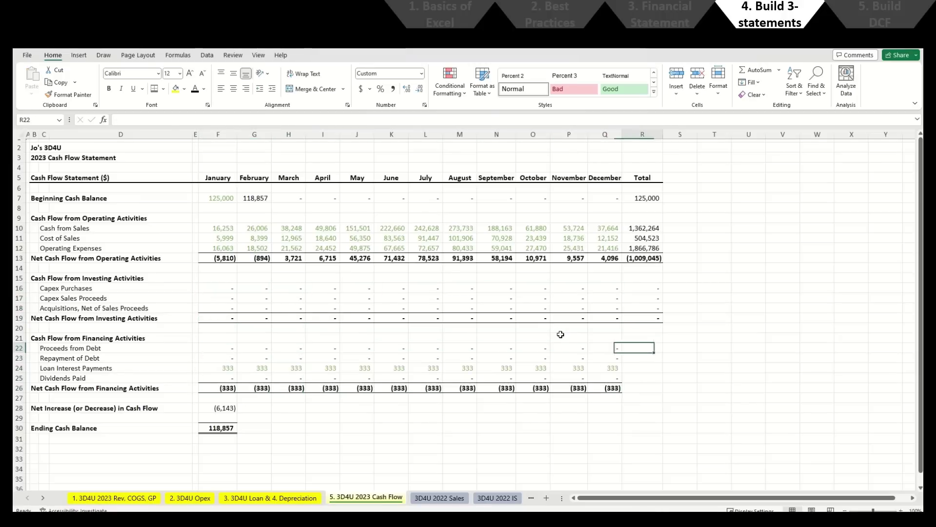
key("alt+equal")
key("Return")
key("ctrl+d")
key("Down")
key("ctrl+d")
key("Down")
key("ctrl+d")
key("Down")
key("Left")
key("ctrl+c")
key("Right")
key("Return")
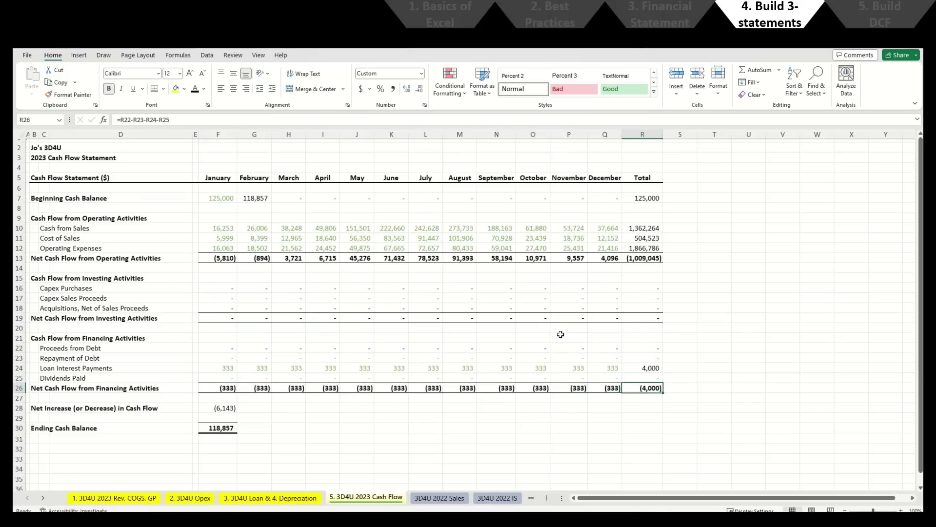
Step: Copy January's Net Increase in Cash Flow and Ending Cash Balance F28:F30 across February to December in G28:Q30
key("Down")
key("Down")
key("ctrl+Left")
key("shift+Down")
key("shift+Down")
key("ctrl+c")
key("Right")
key("shift+Down")
key("shift+Down")
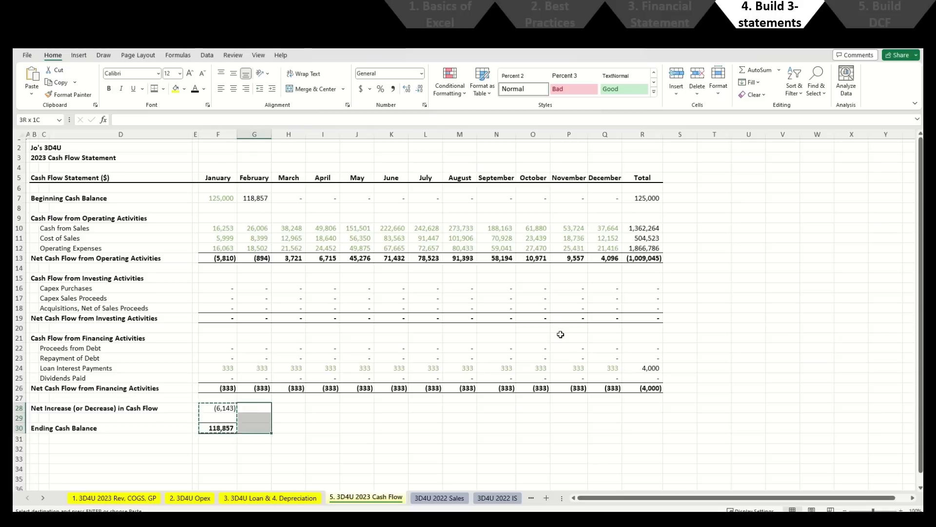
key("shift+Right")
key("shift+Right")
key("shift+Right")
key("shift+Right")
key("shift+Right")
key("shift+Right")
key("shift+Right")
key("shift+Right")
key("shift+Right")
key("shift+Right")
key("shift+Right")
key("shift+Left")
key("Return")
Step: Sum the monthly net cash flow changes in R28 and link the total Ending Cash Balance in R30 to December with =Q30
key("Right")
key("ctrl+Right")
key("Right")
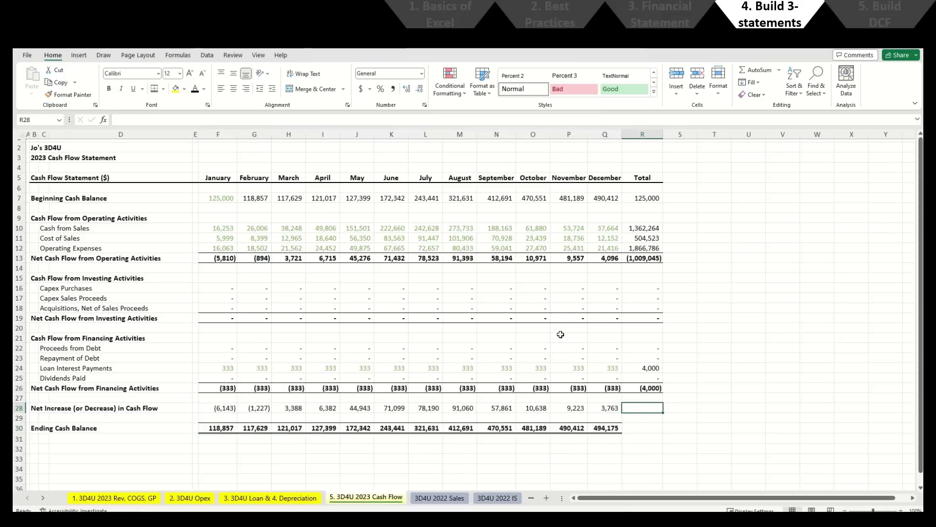
key("alt+equal")
key("Return")
key("Down")
type("=")
key("Left")
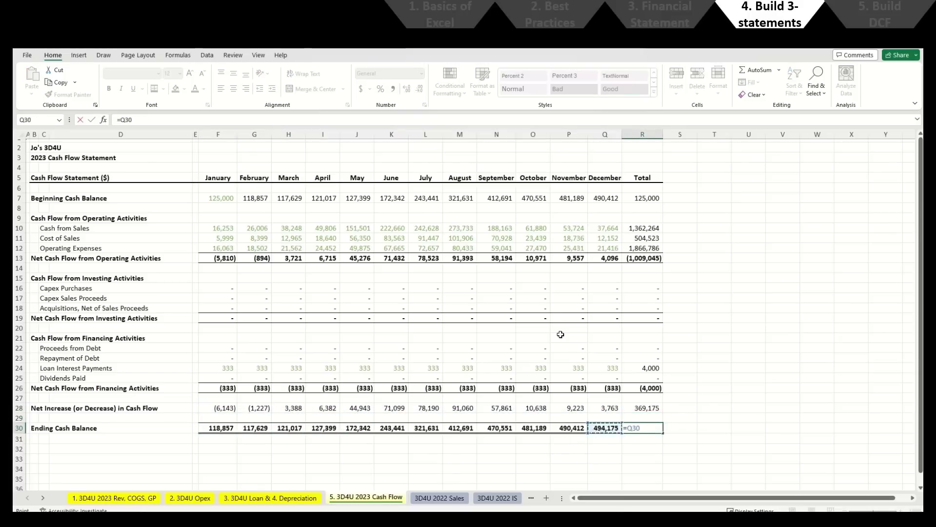
key("ctrl+Return")
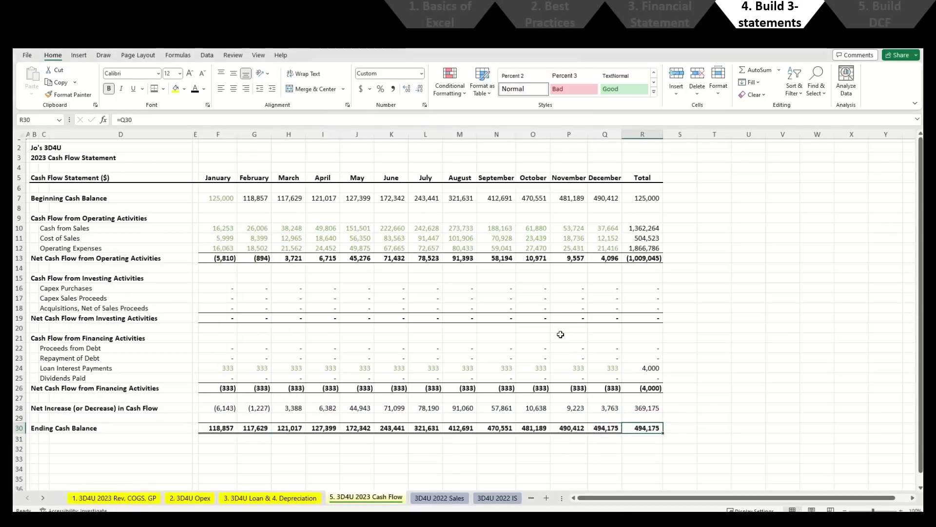
key("ctrl+b")
key("Down")
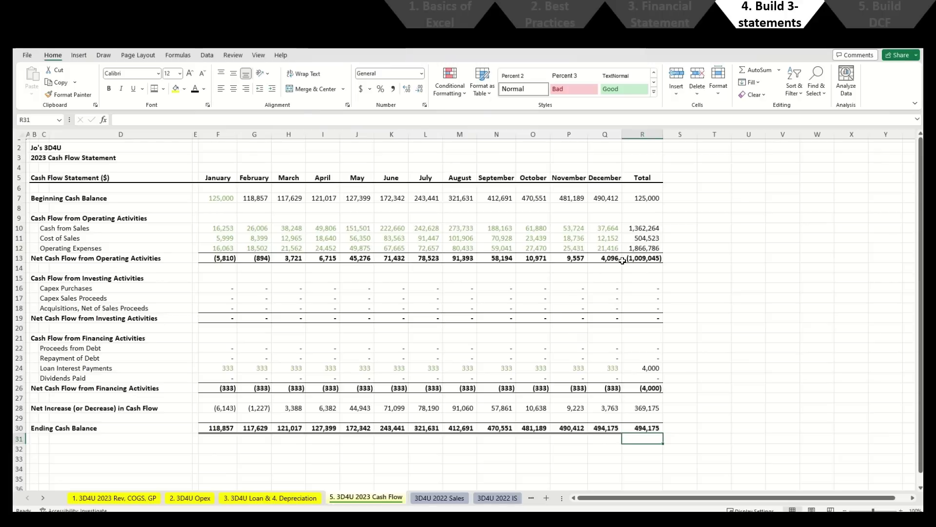
Step: Check the net operating cash flow formulas in Q13 and R13 and the Operating Expenses total formula in R12
left_click(605, 258)
key("Right")
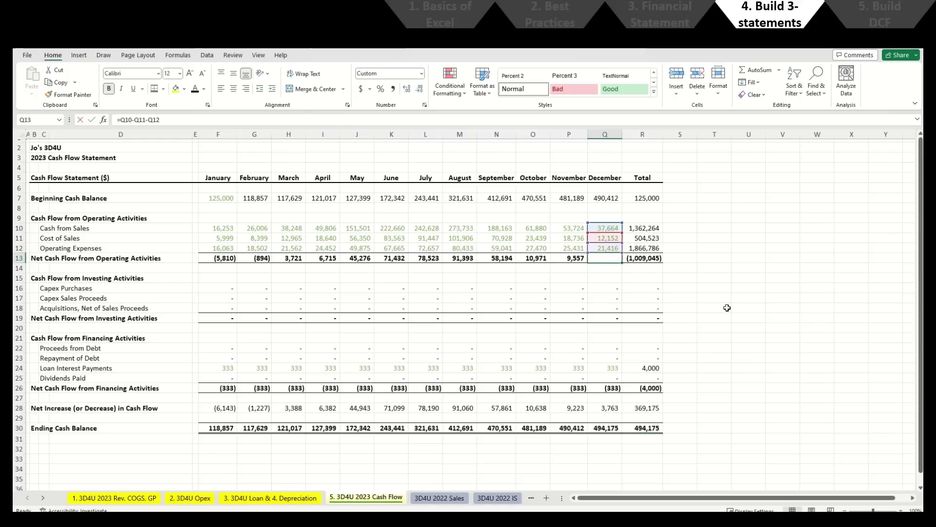
key("F2")
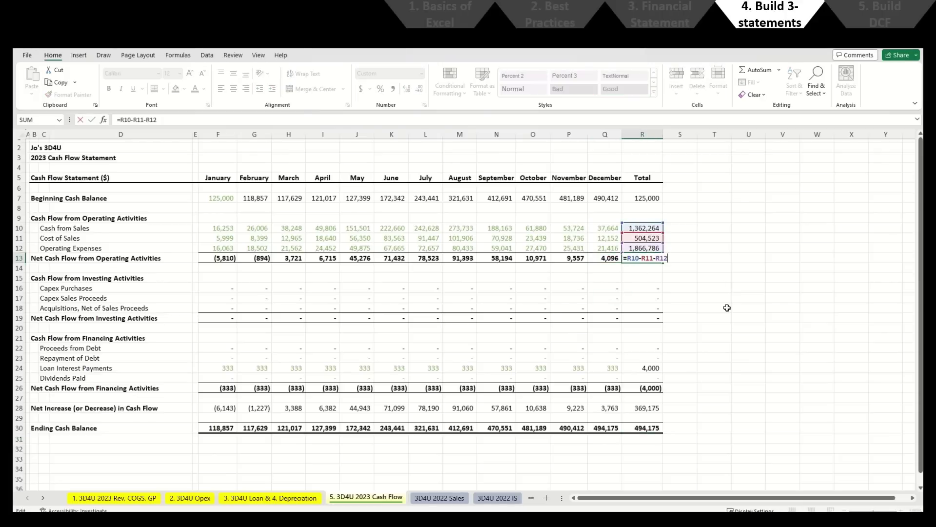
key("Escape")
key("Up")
key("F2")
key("Escape")
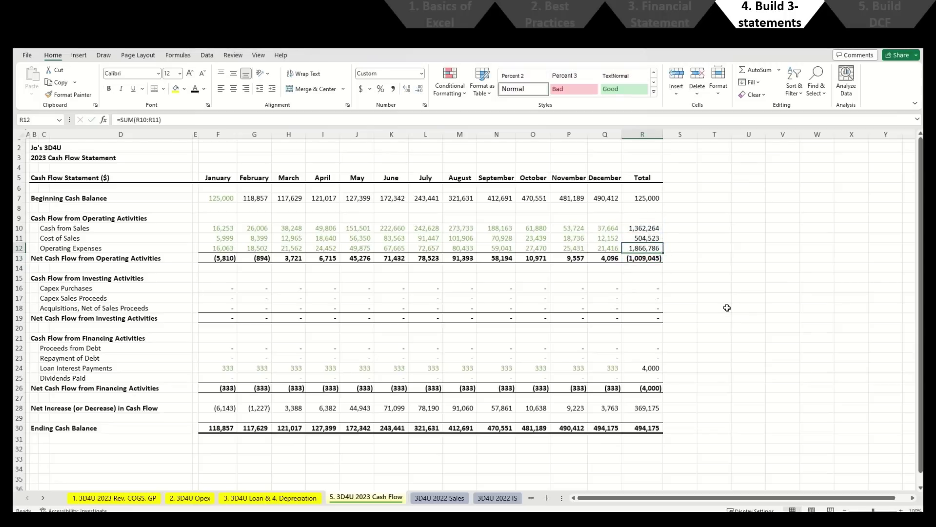
Step: Correct the Operating Expenses total in R12 to =SUM(F12:Q12) by copying the Cost of Sales total formula, and check its range
key("Left")
key("Right")
key("Up")
key("ctrl+c")
key("Down")
key("Return")
key("F2")
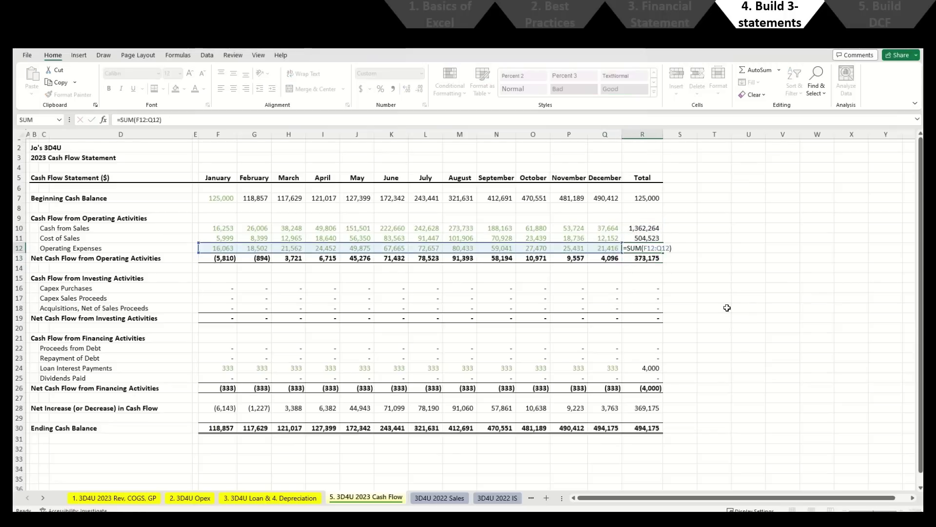
Step: Check the Total column formulas for Cost of Sales, Cash from Sales and net operating cash flow, plus December's net operating cash flow formula
key("Escape")
key("Up")
key("F2")
key("Escape")
key("Up")
key("F2")
key("Escape")
key("Down")
key("Down")
key("Down")
key("F2")
key("Escape")
key("Left")
key("F2")
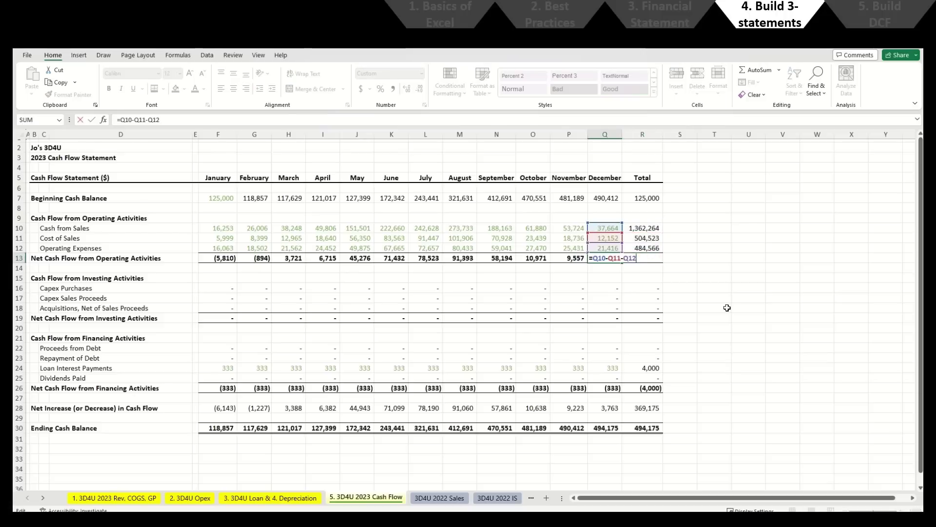
key("Escape")
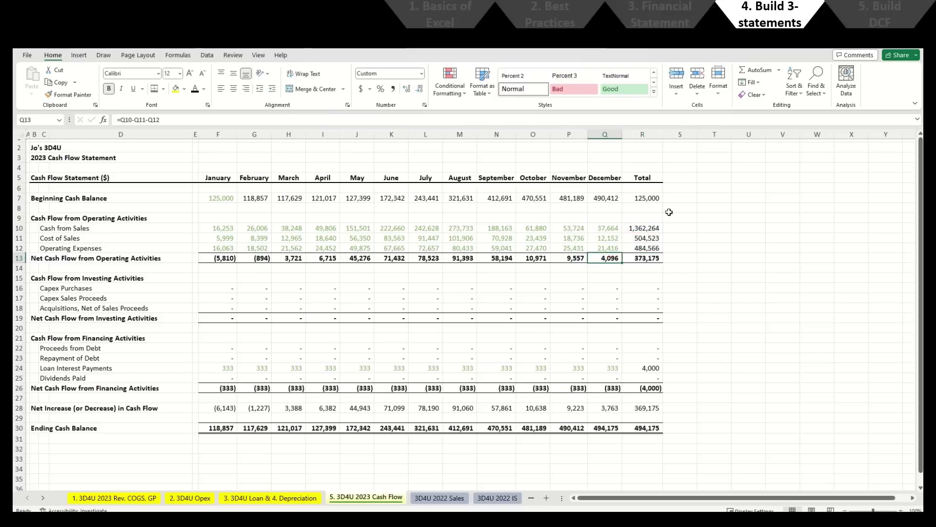
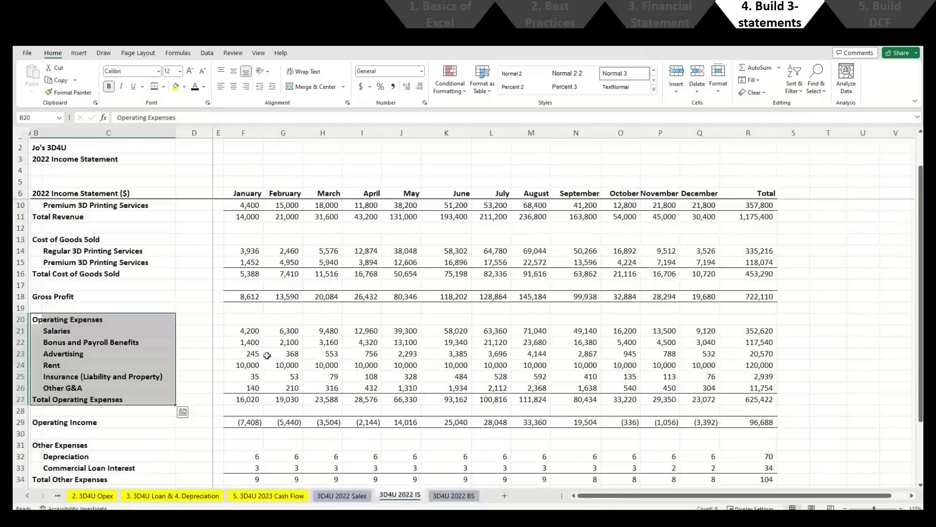
Step: Create a copy of the 3D4U 2022 IS sheet and place it before the 3D4U 2022 Sales sheet
left_click(193, 274)
scroll(188, 346, "up", 1)
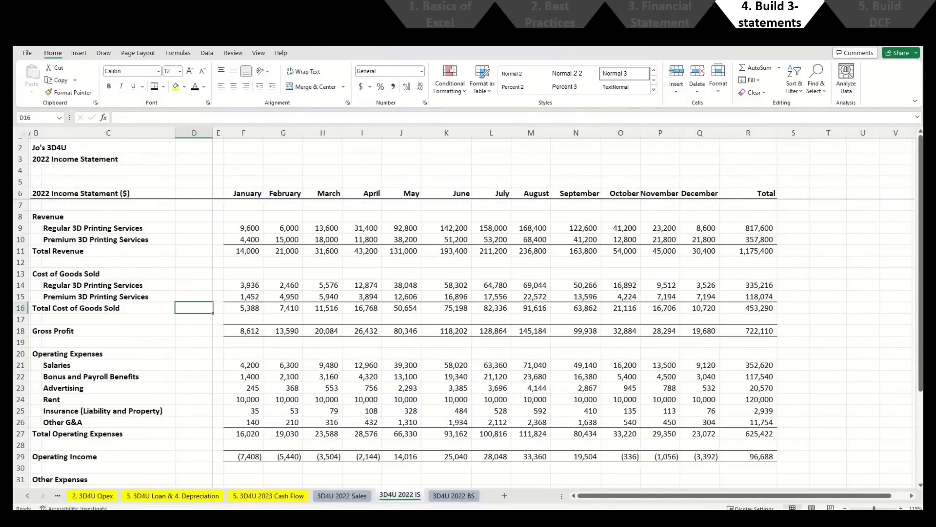
right_click(409, 498)
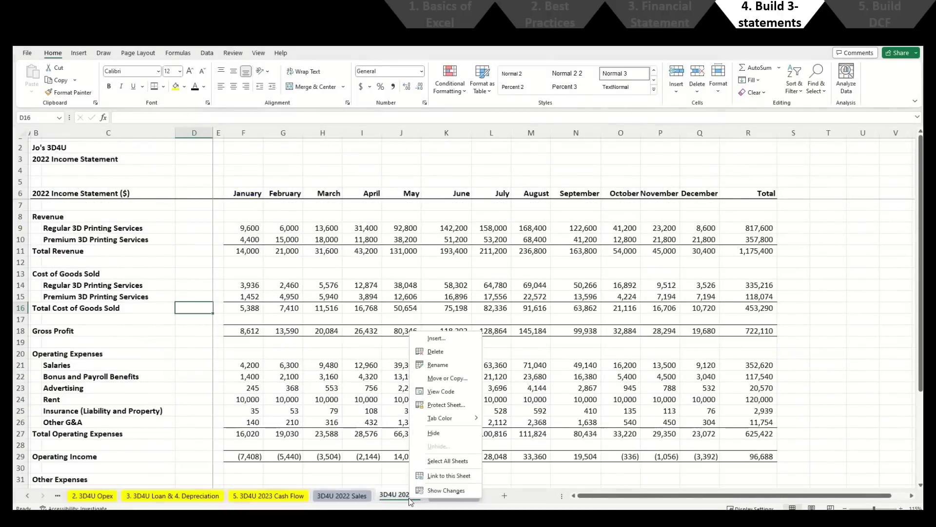
left_click(465, 379)
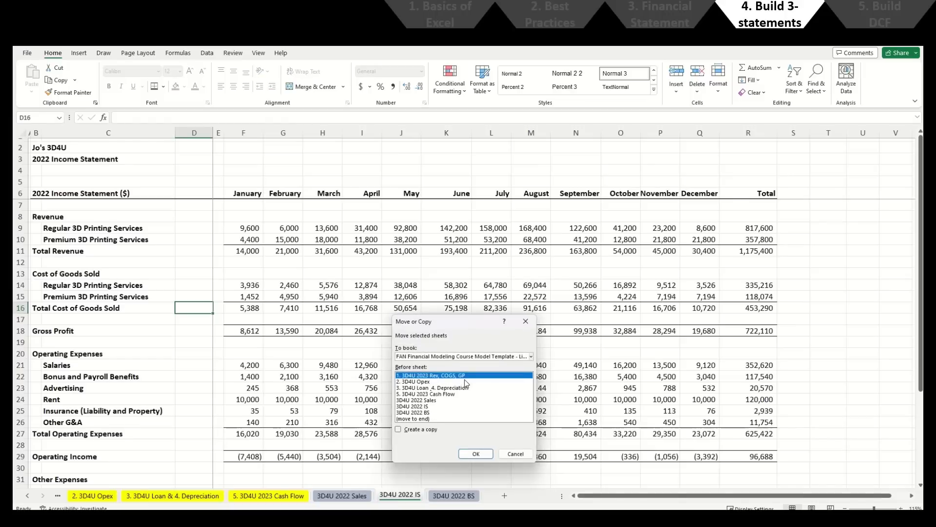
left_click(421, 429)
left_click(424, 401)
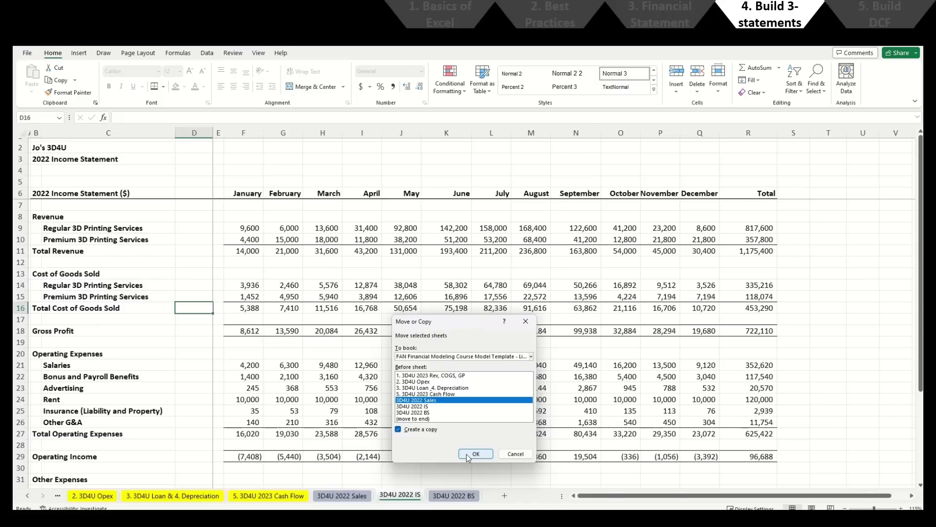
left_click(467, 455)
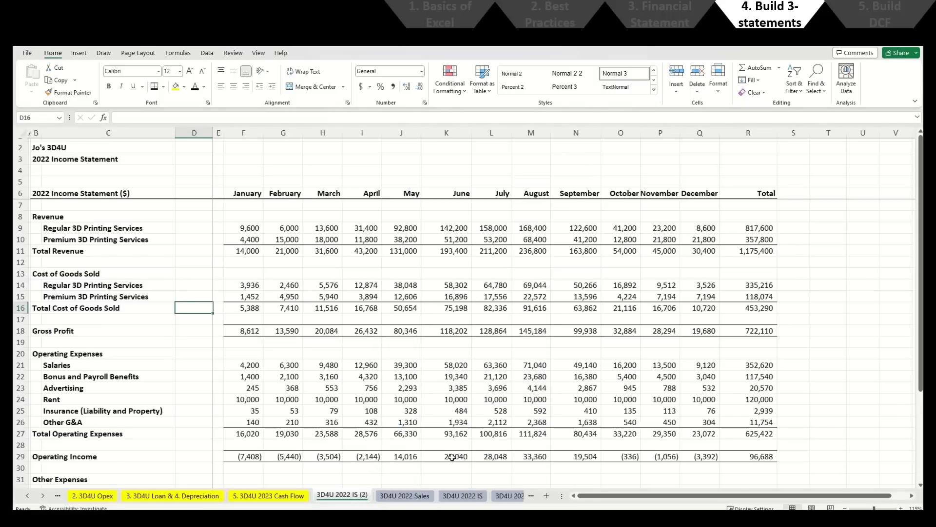
Step: Color the copied income statement sheet's tab yellow to match the other 2023 model sheets
right_click(366, 495)
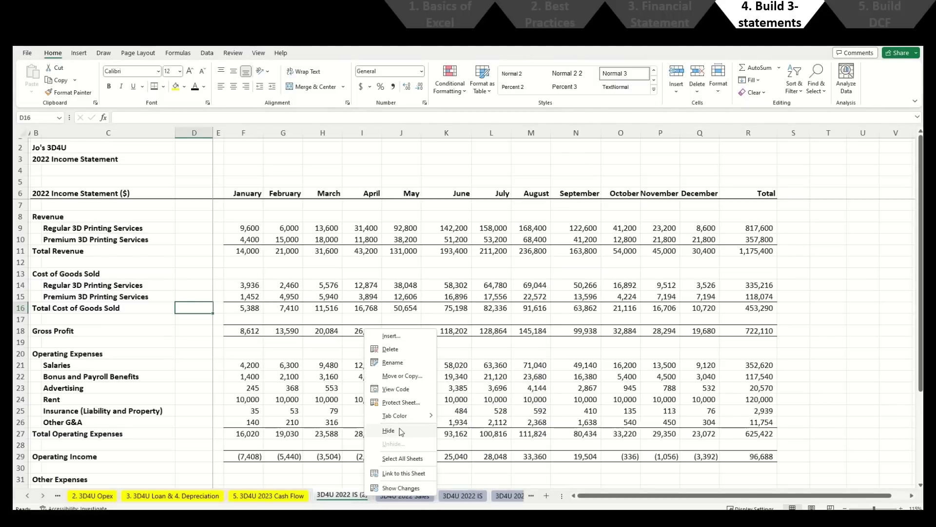
mouse_move(400, 415)
left_click(462, 471)
Step: Rename the copied income statement sheet as "6. 3D4U 2023 Income Statement"
key("alt")
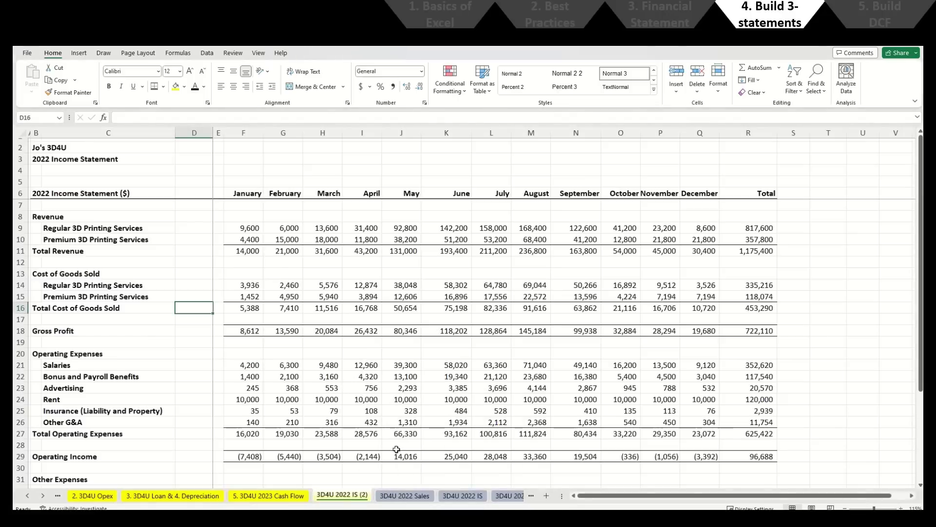
key("o")
key("h")
key("r")
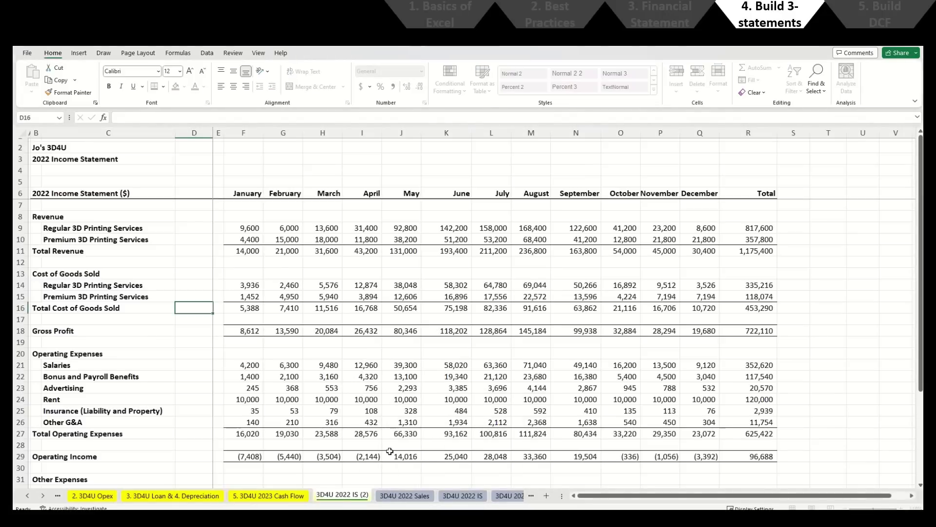
type("6.")
key("Return")
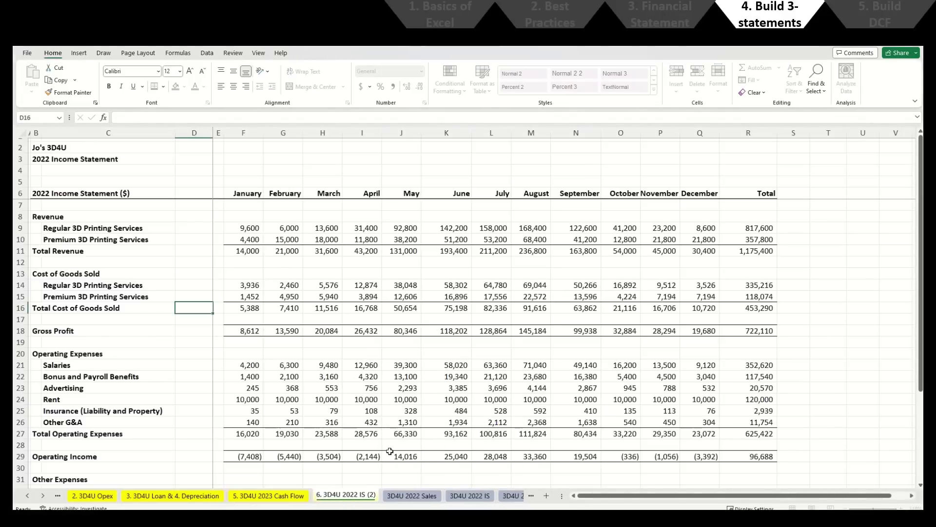
key("BackSpace")
key("BackSpace")
key("BackSpace")
key("BackSpace")
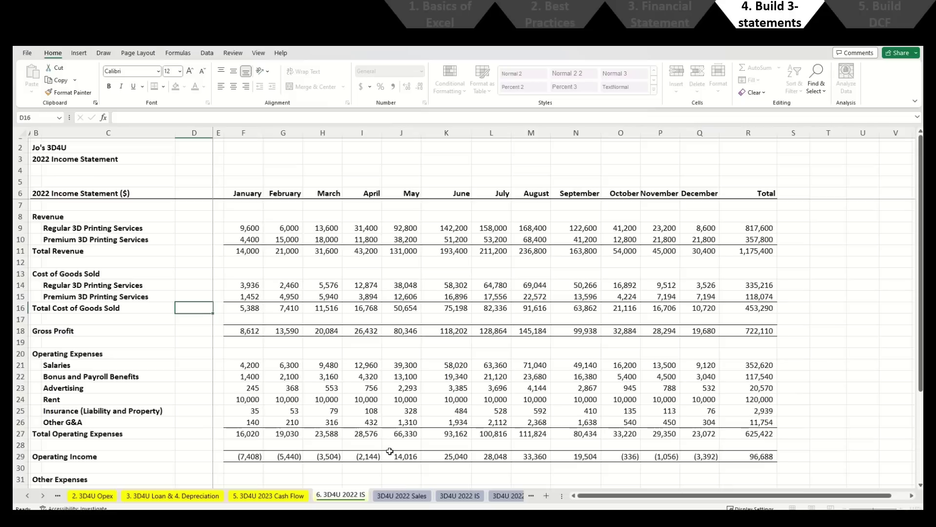
key("BackSpace")
type("3")
key("End")
key("BackSpace")
type("ncome")
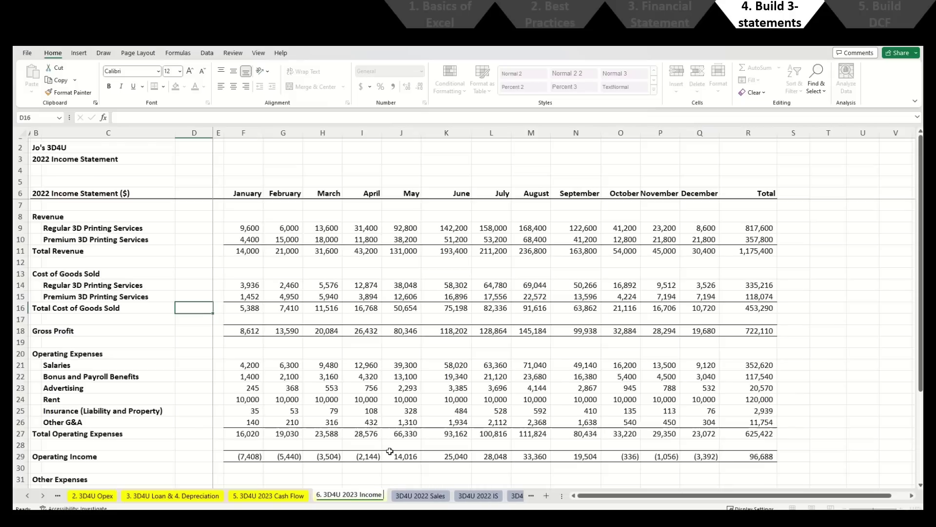
type(" Statement")
key("Return")
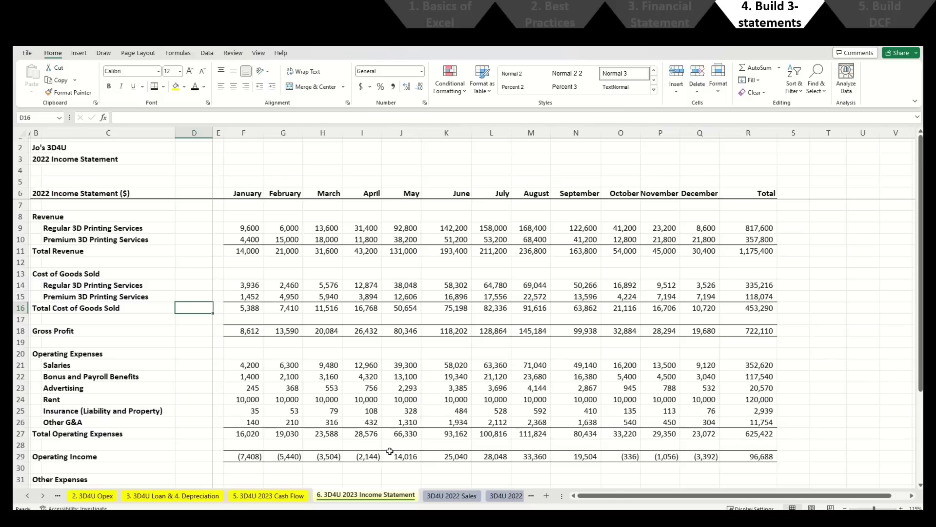
Step: Change the title in B3 to "2023 Income Statement" and the table heading in B6 to "2023 Income Statement ($)"
left_click(35, 160)
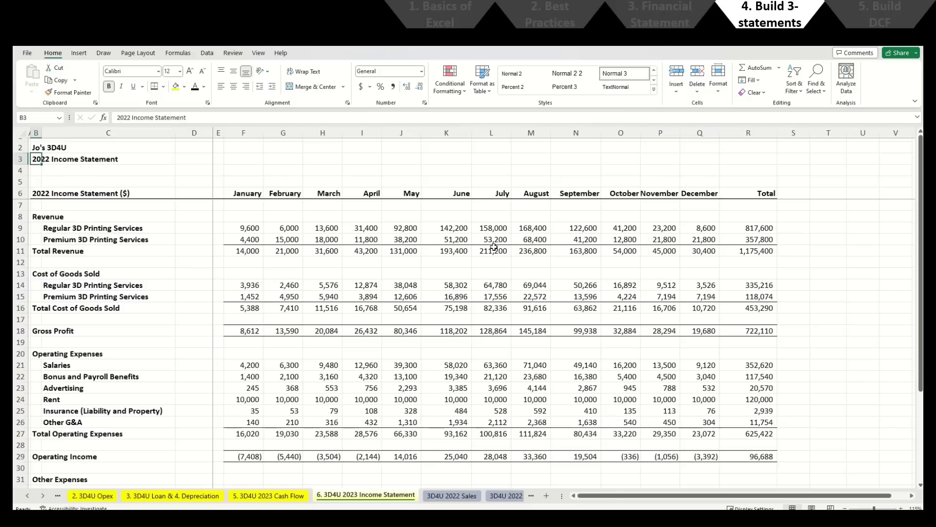
key("F2")
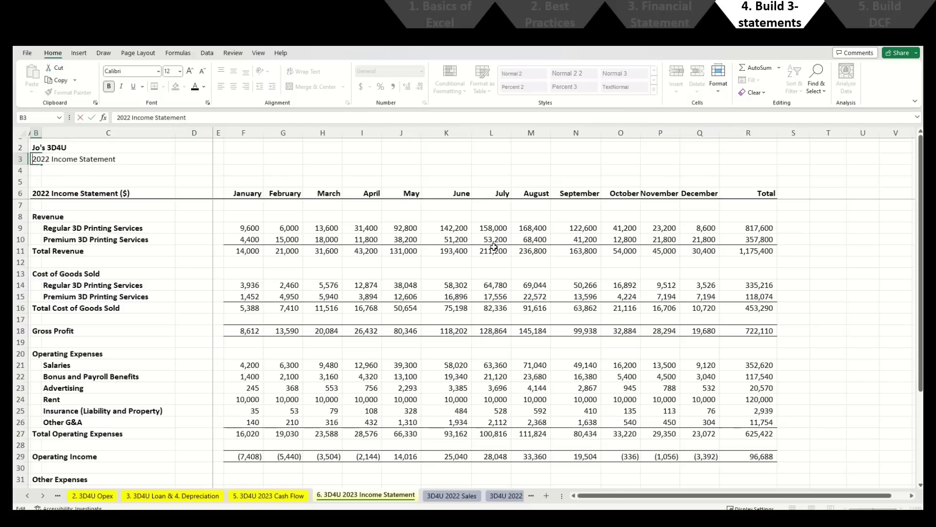
key("BackSpace")
type("3")
key("Return")
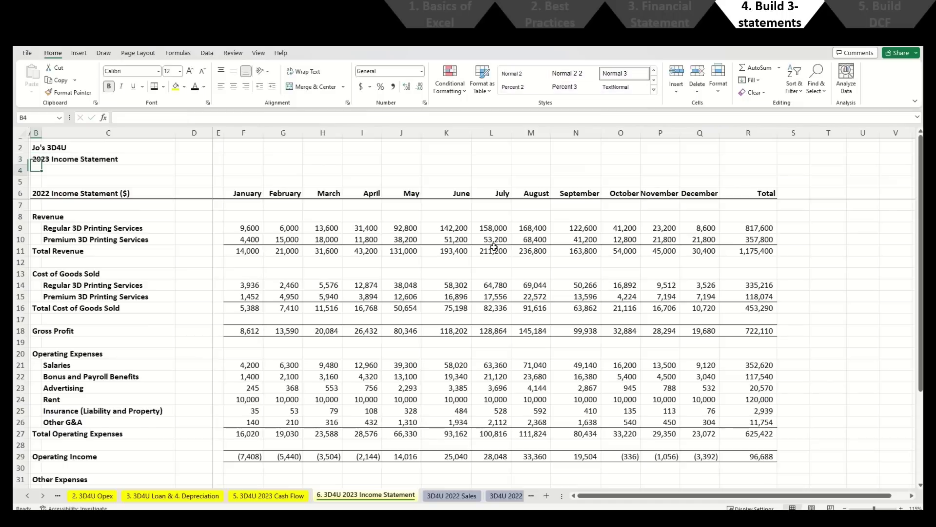
key("Down")
key("Down")
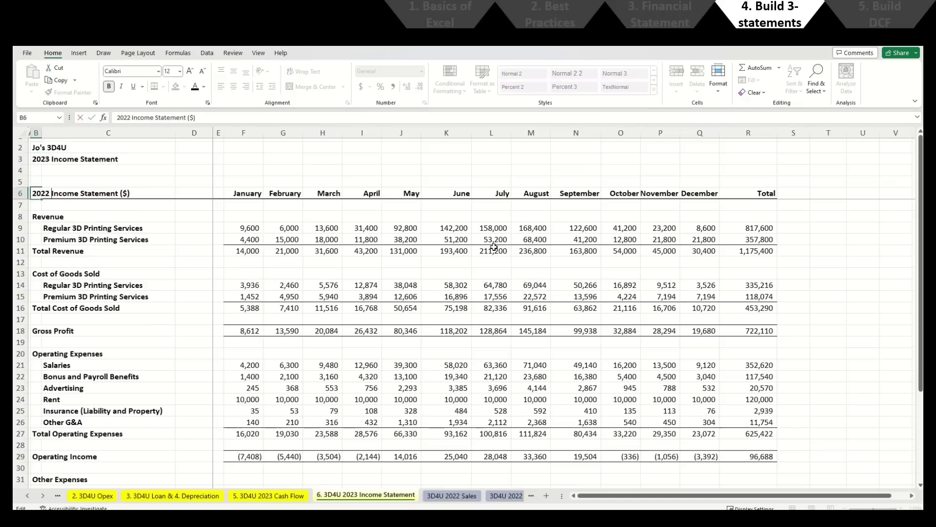
key("Return")
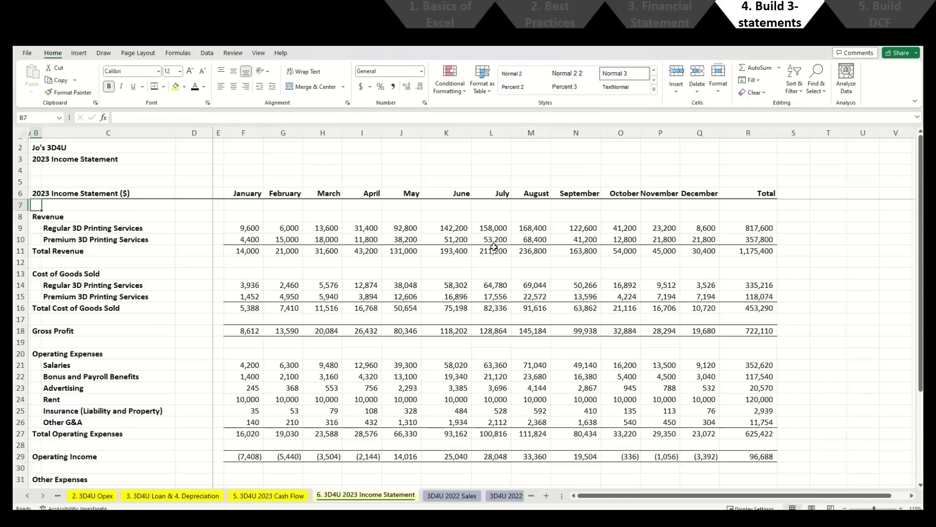
Step: Clear the January to December revenue amounts for Regular and Premium 3D Printing Services in F9:Q10, keeping the Total column
key("Down")
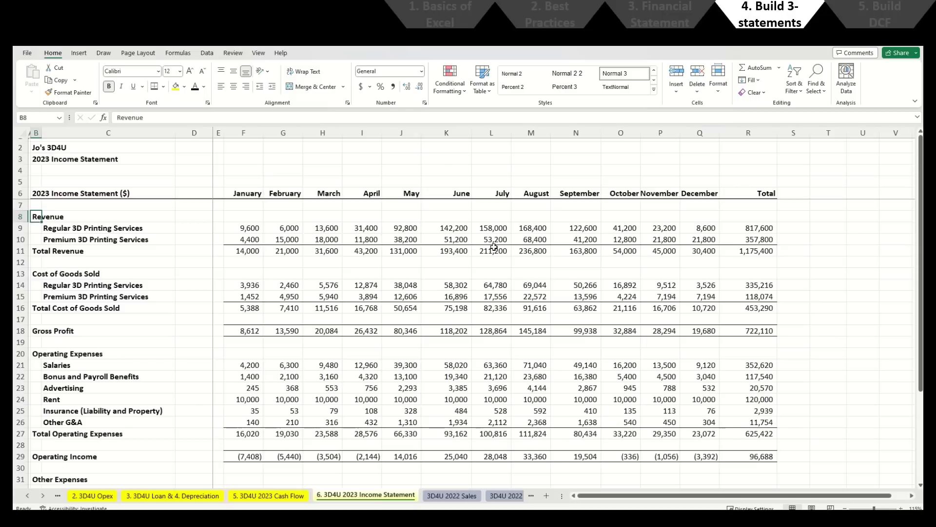
key("Right")
key("Right")
key("Right")
key("Right")
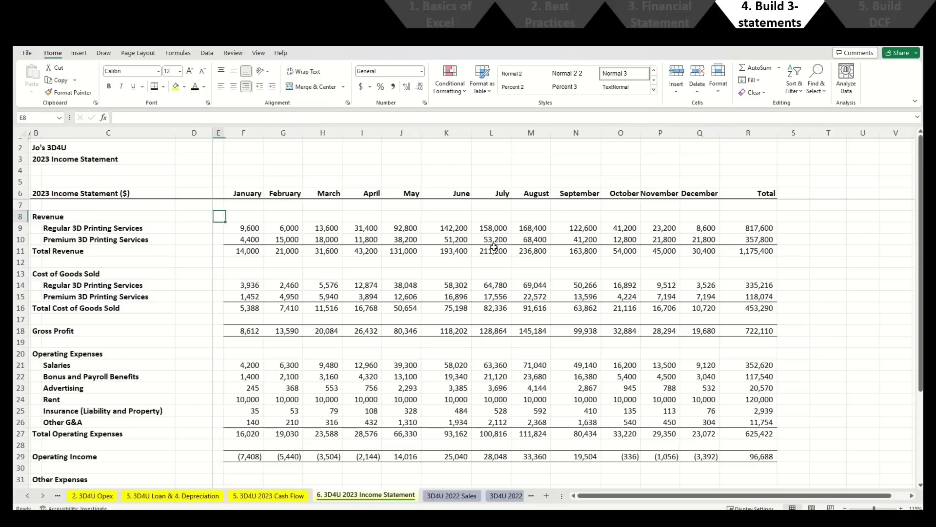
key("Down")
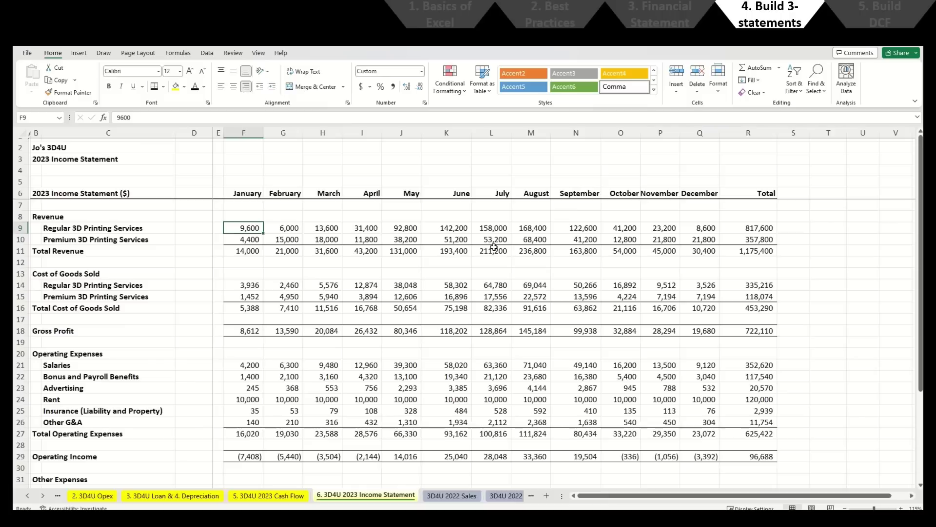
key("Left")
key("Left")
key("Left")
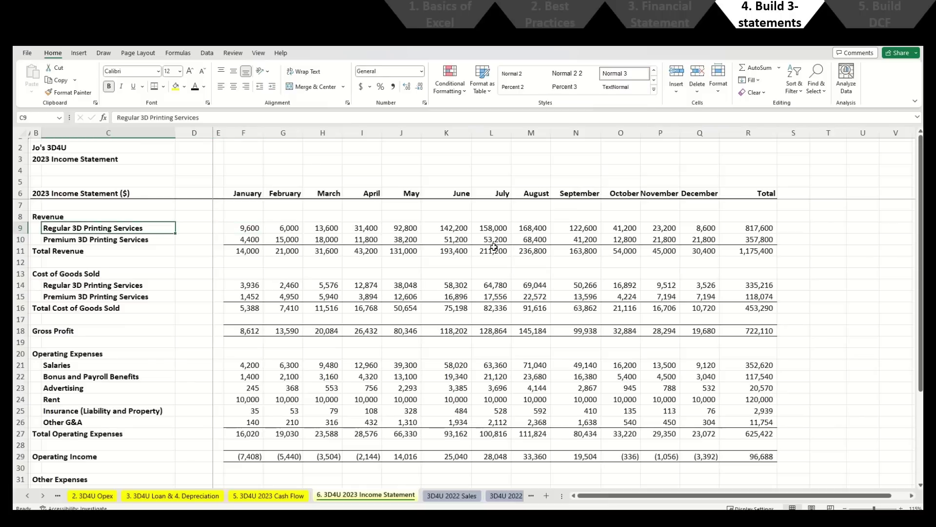
key("Right")
key("Right")
key("Right")
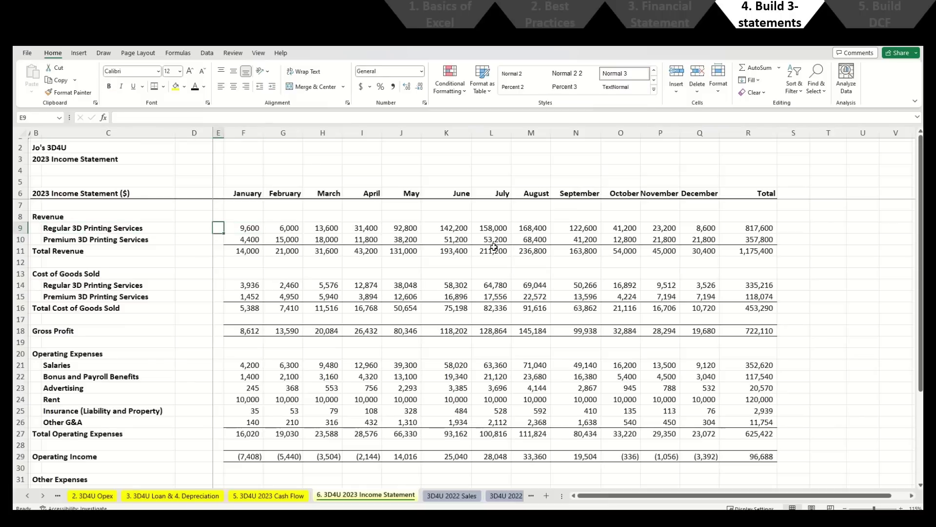
key("ctrl+shift+Right")
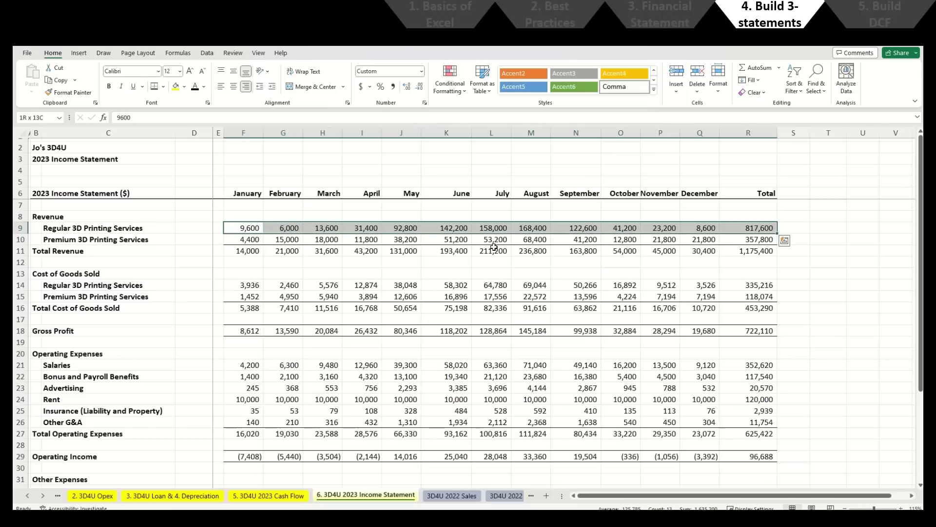
key("shift+Down")
key("shift+Left")
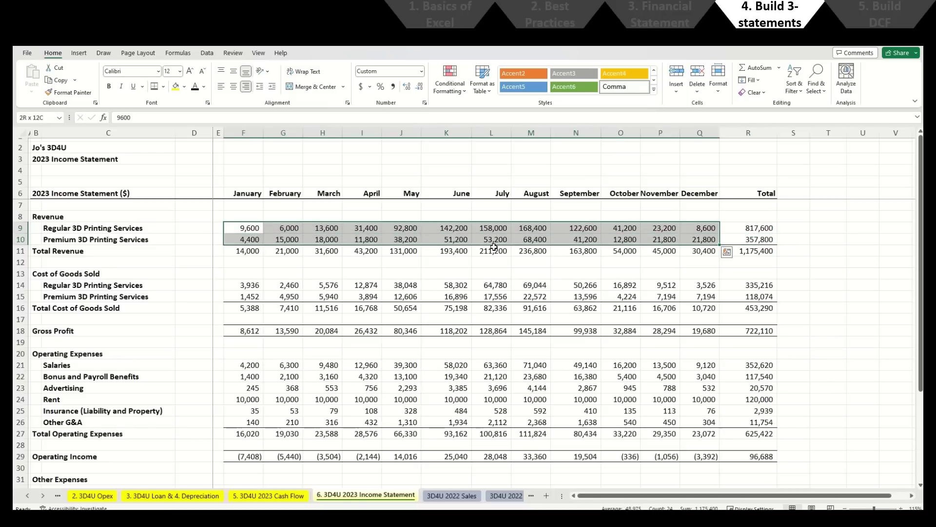
key("Delete")
Step: Clear the January to December Cost of Goods Sold amounts for both printing services in F14:Q15
key("Down")
key("Down")
key("Down")
key("Down")
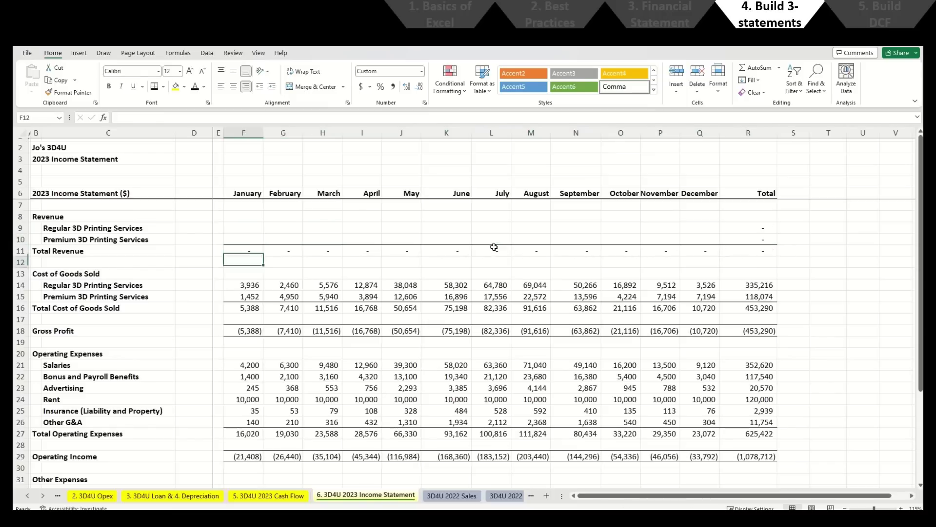
key("Down")
key("shift+Down")
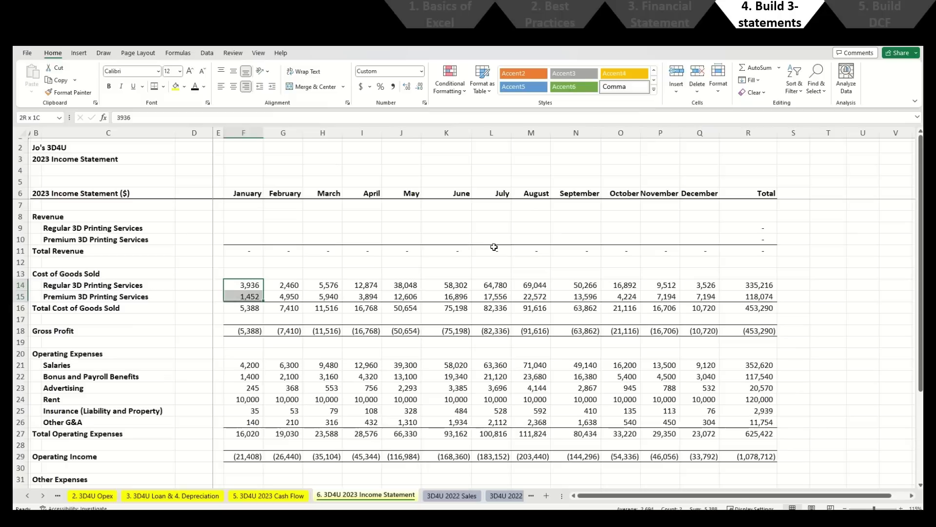
key("ctrl+shift+Right")
key("shift+Left")
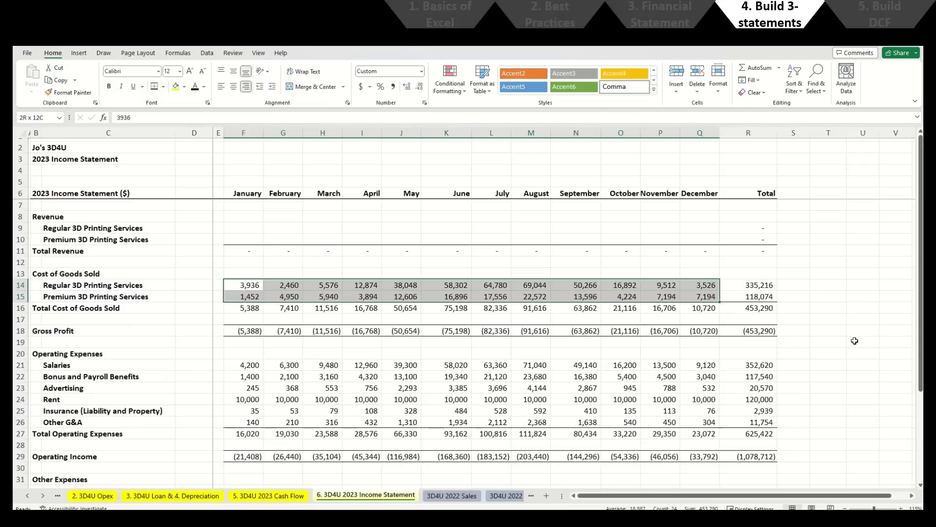
key("Delete")
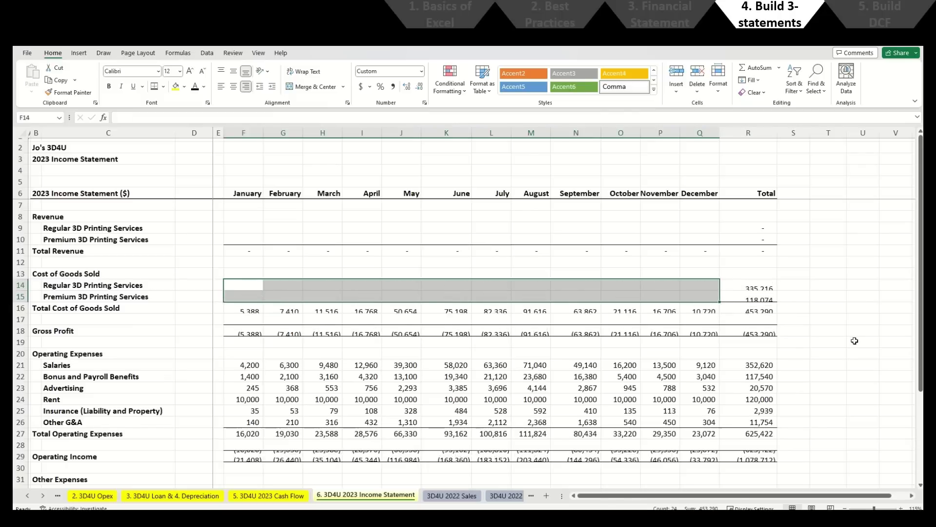
Step: Clear the January to December amounts of all six operating expense lines in F21:Q26, keeping the Total column
scroll(490, 269, "down", 2)
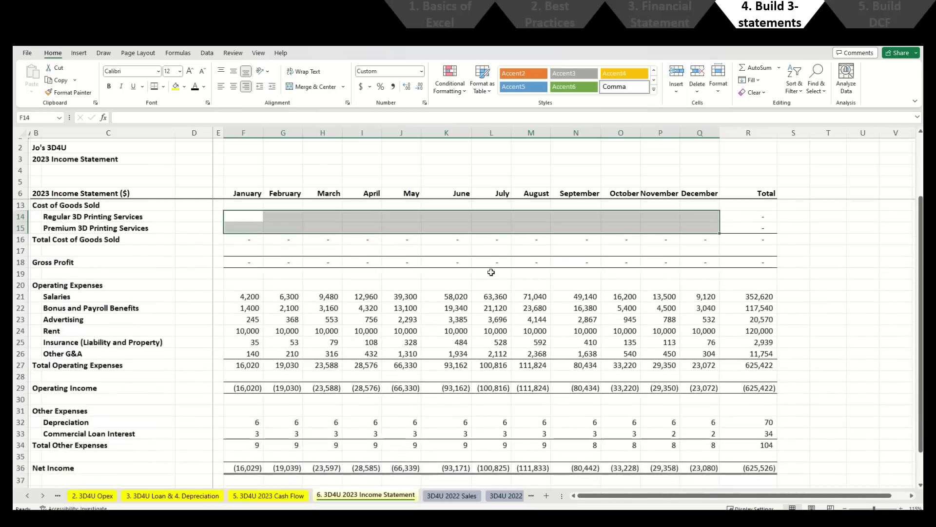
left_click(246, 296)
key("shift+Down")
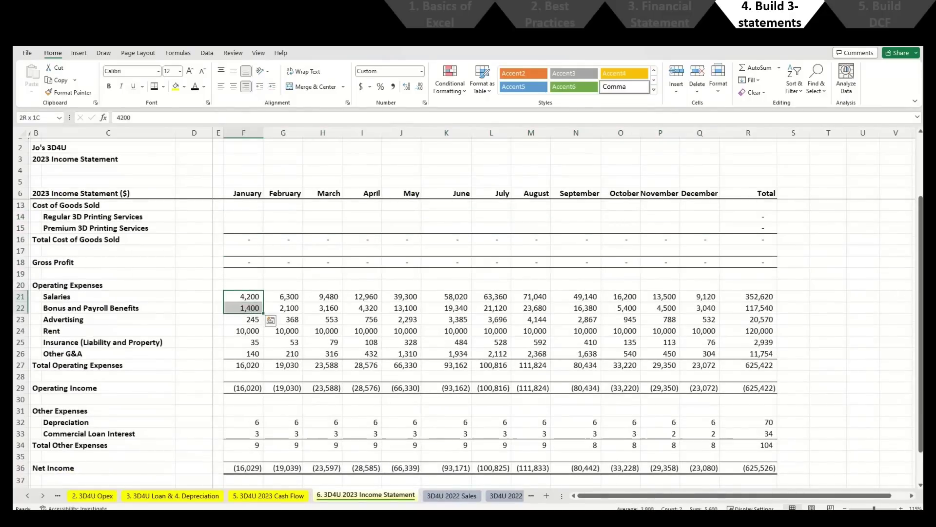
key("shift+Down")
key("shift+Down")
key("shift+Down")
key("shift+Down")
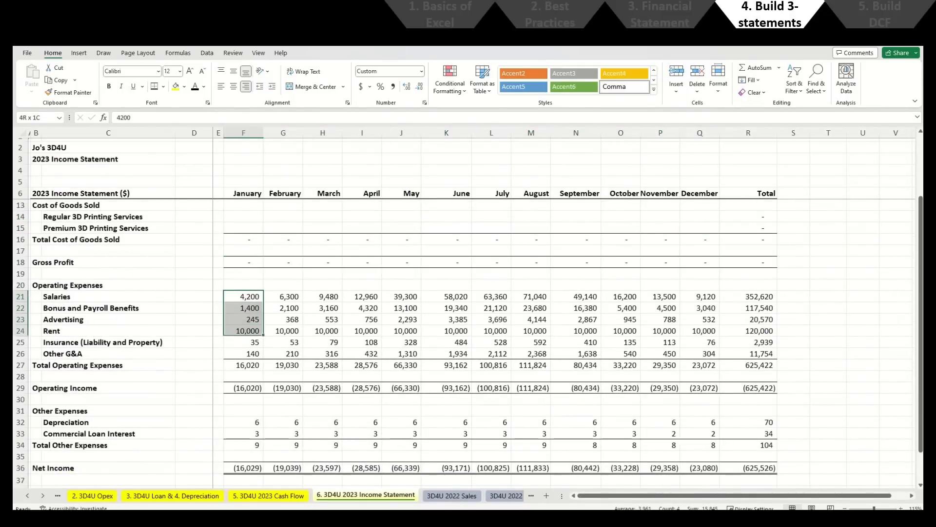
key("ctrl+shift+Right")
key("shift+Left")
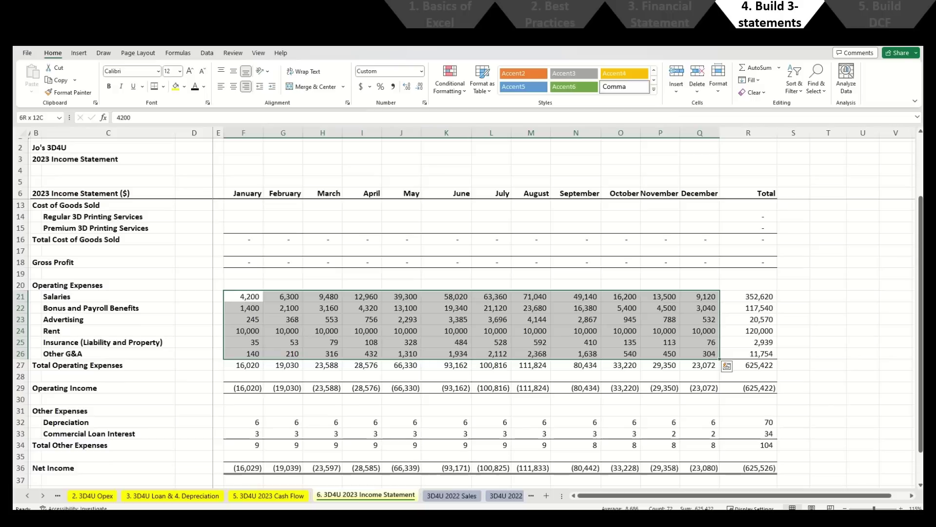
key("Delete")
Step: Clear the January to December Depreciation and Commercial Loan Interest amounts in F32:Q33, keeping the Total column
key("Down")
key("Down")
key("Down")
key("Down")
key("Down")
key("Down")
key("Down")
key("Down")
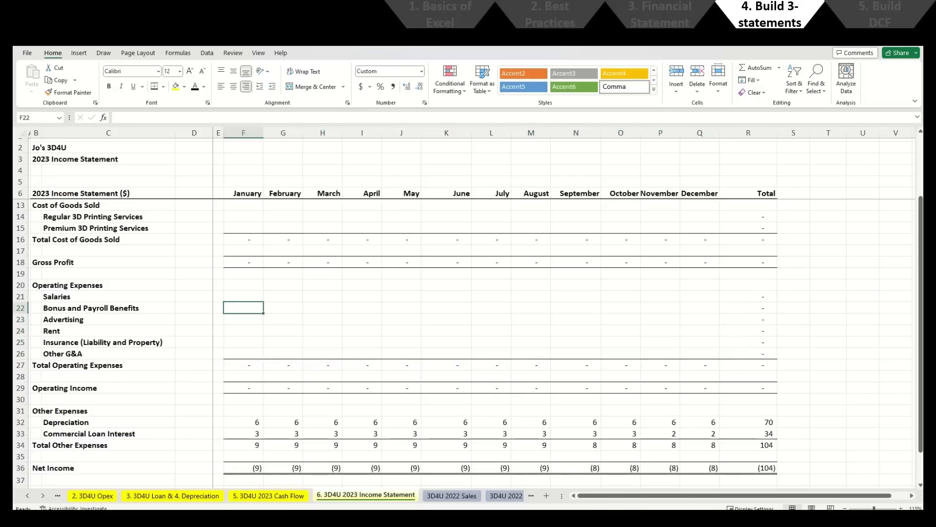
key("Down")
key("Down")
key("Down")
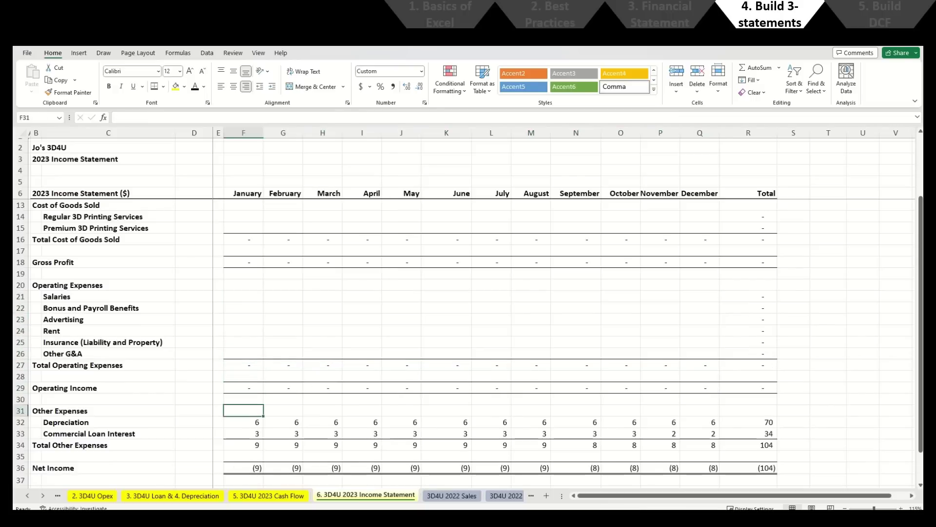
key("shift+Down")
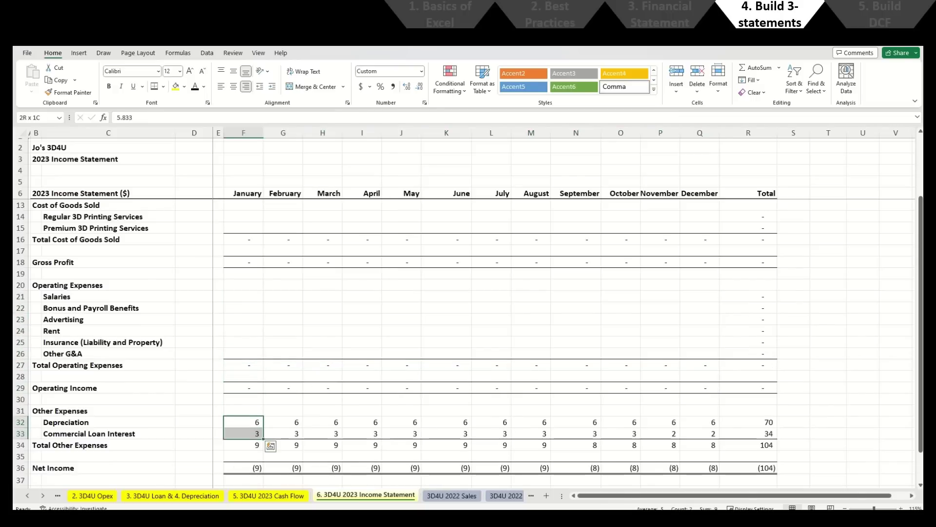
key("ctrl+shift+Right")
key("shift+Left")
key("Delete")
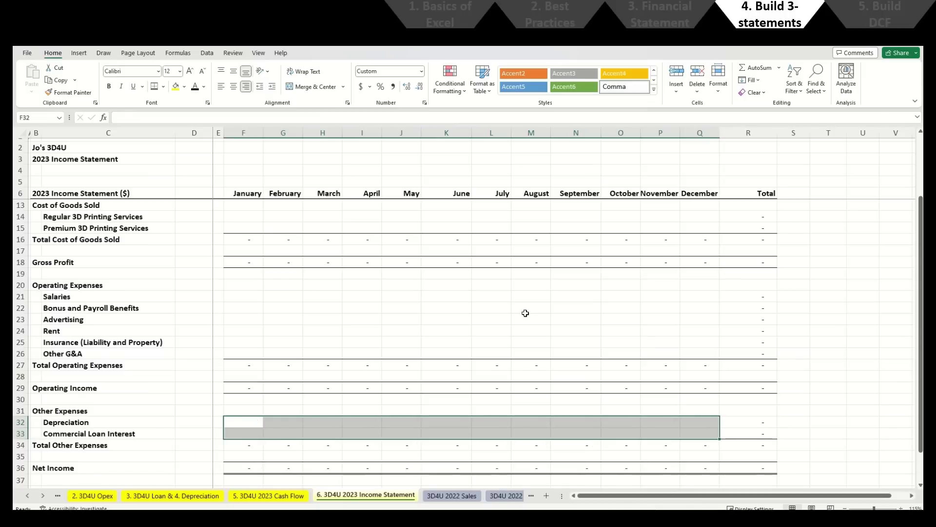
Step: Link January Regular 3D Printing revenue in F9 to the regular Revenue cell F12 on the "1. 3D4U 2023 Rev, COGS, GP" sheet
scroll(519, 293, "up", 2)
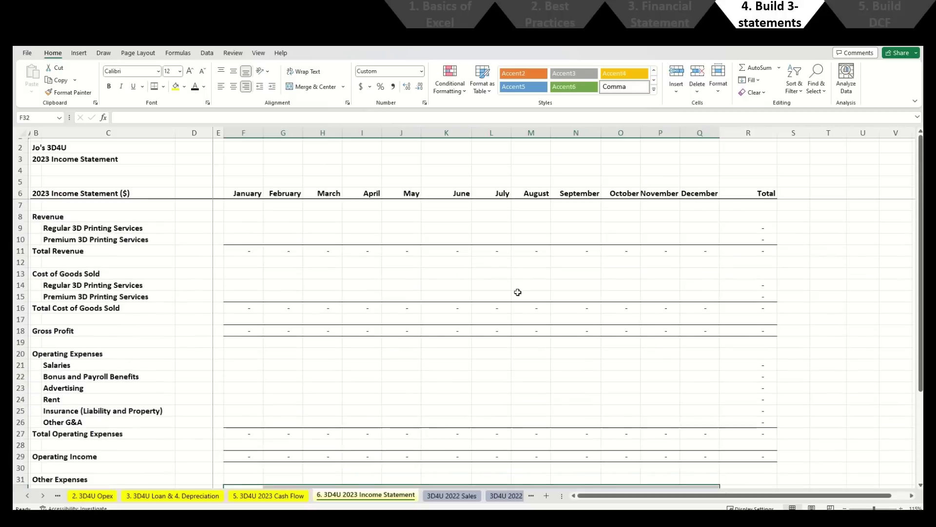
left_click(244, 228)
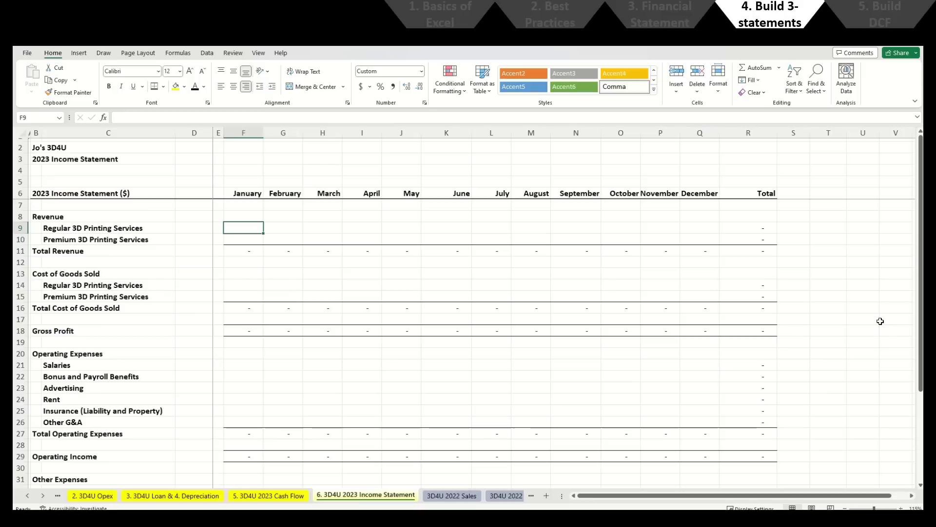
type("=")
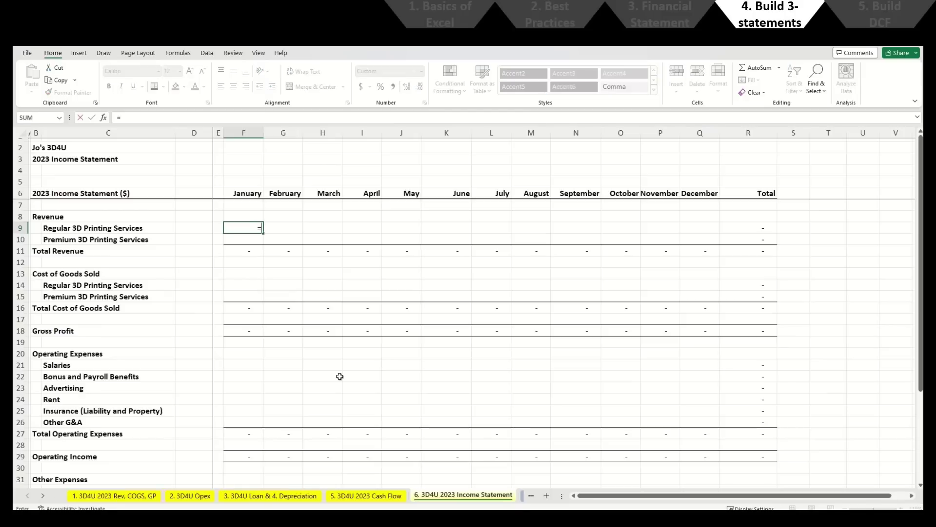
key("ctrl+Page_Up")
key("ctrl+Page_Up")
key("ctrl+Page_Up")
key("ctrl+Page_Up")
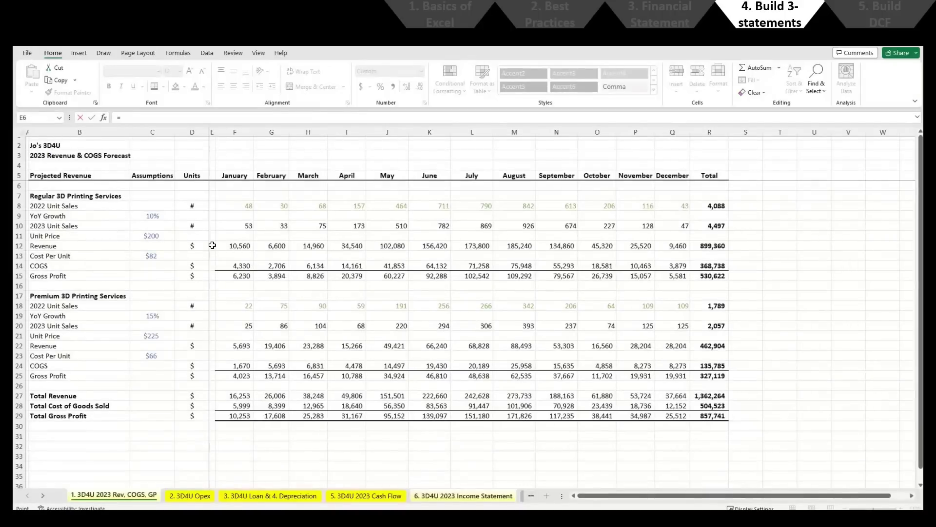
left_click(240, 244)
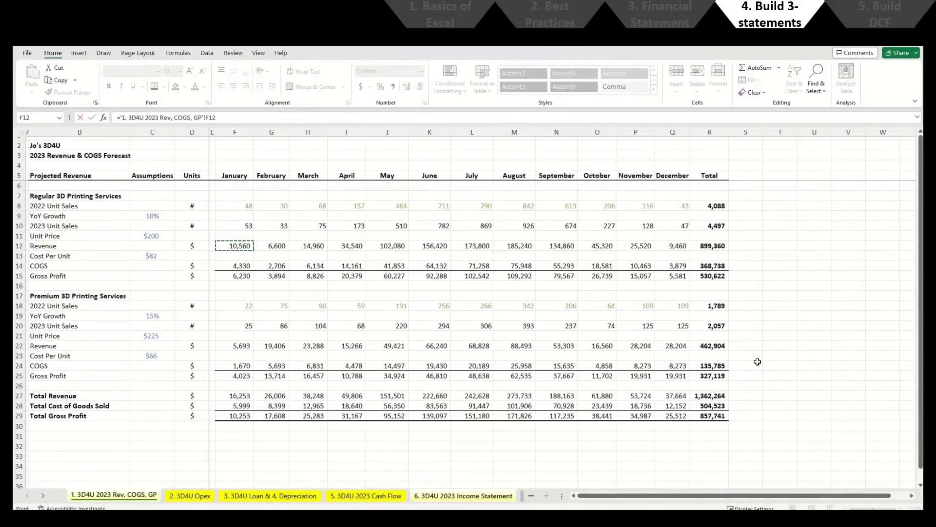
key("Return")
Step: Link January Premium 3D Printing revenue in F10 to the premium Revenue cell F22 on the "1. 3D4U 2023 Rev, COGS, GP" sheet
type("=")
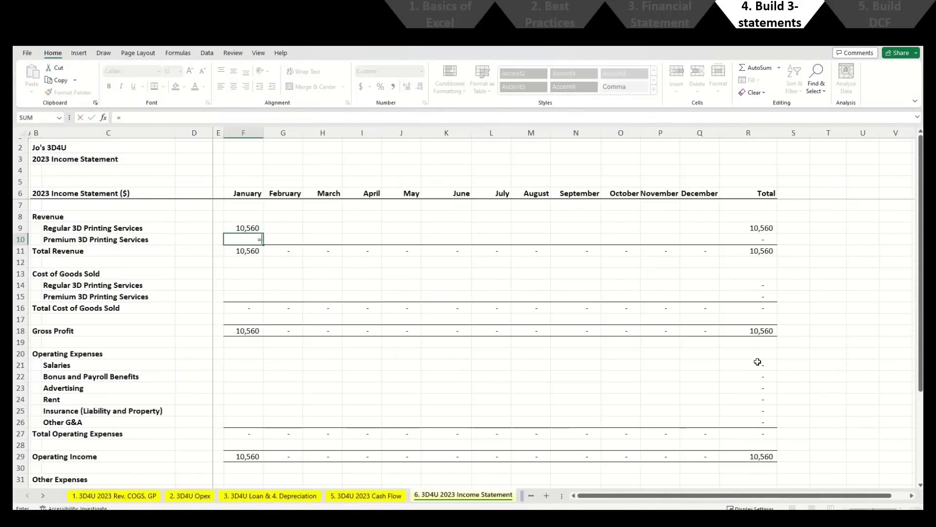
key("ctrl+Page_Up")
key("ctrl+Page_Up")
key("ctrl+Page_Up")
key("ctrl+Page_Up")
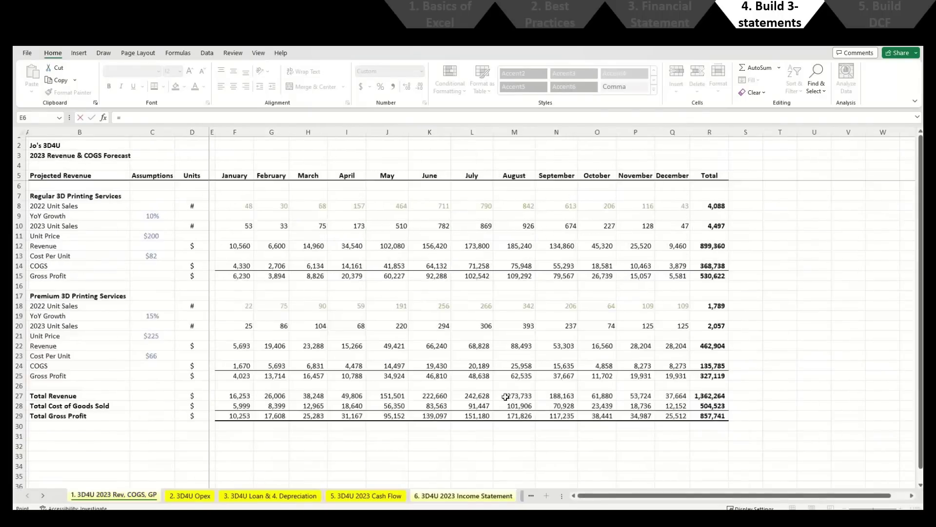
left_click(241, 345)
key("Return")
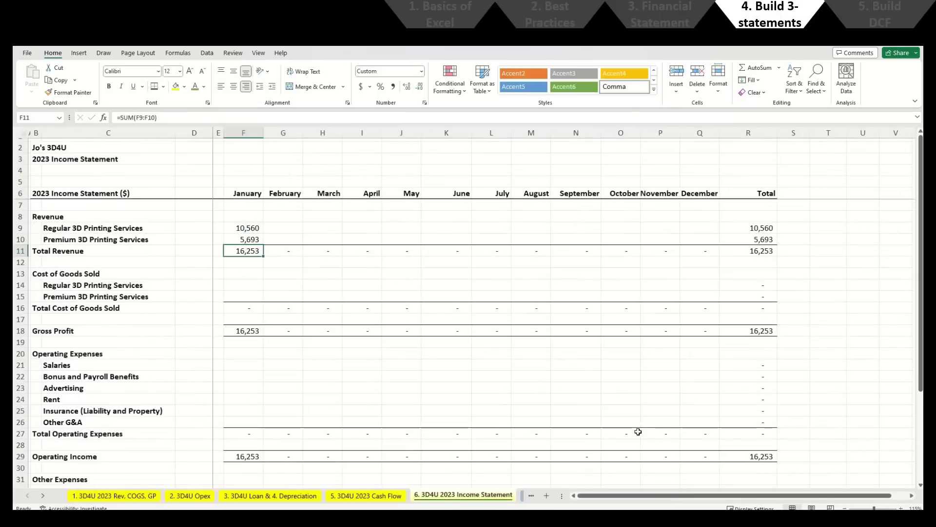
Step: Set the font colour of the linked January revenue cells F9:F10 to the green theme colour
key("Up")
key("Up")
key("shift+Down")
key("alt+h")
key("f")
key("c")
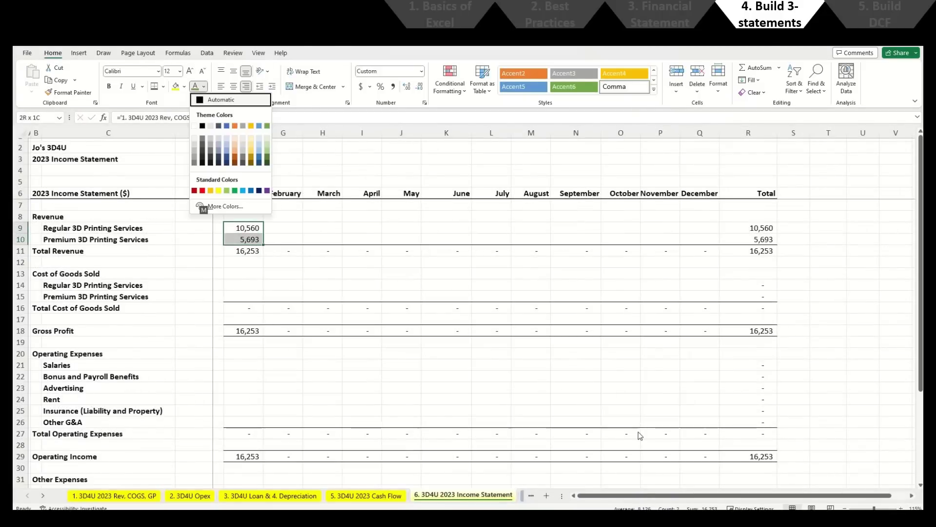
key("Down")
key("Right")
key("Right")
key("Right")
key("Right")
key("Right")
key("Right")
key("Right")
key("Right")
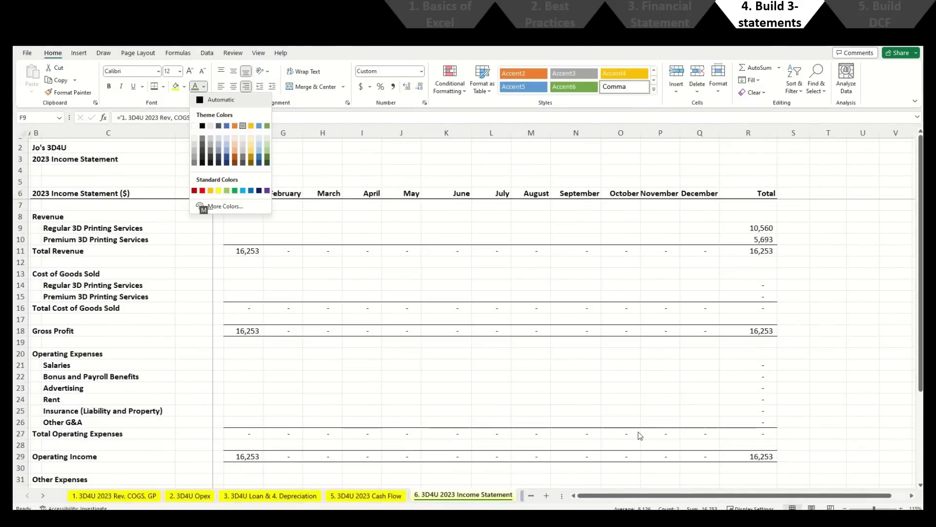
key("Right")
key("Return")
Step: Copy the January revenue links in F9:F10 across February to December in G9:Q10
key("ctrl+c")
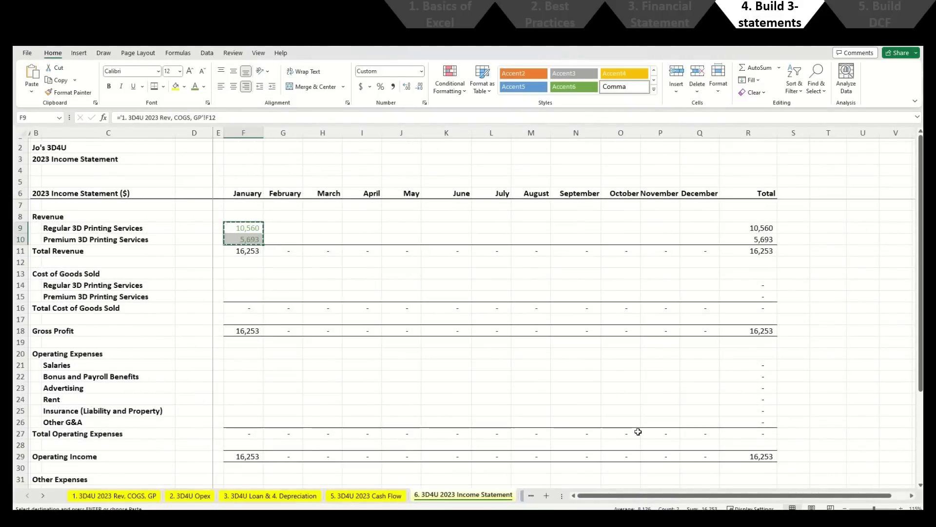
key("Right")
key("shift+Down")
key("ctrl+shift+Right")
key("shift+Left")
key("Return")
key("Left")
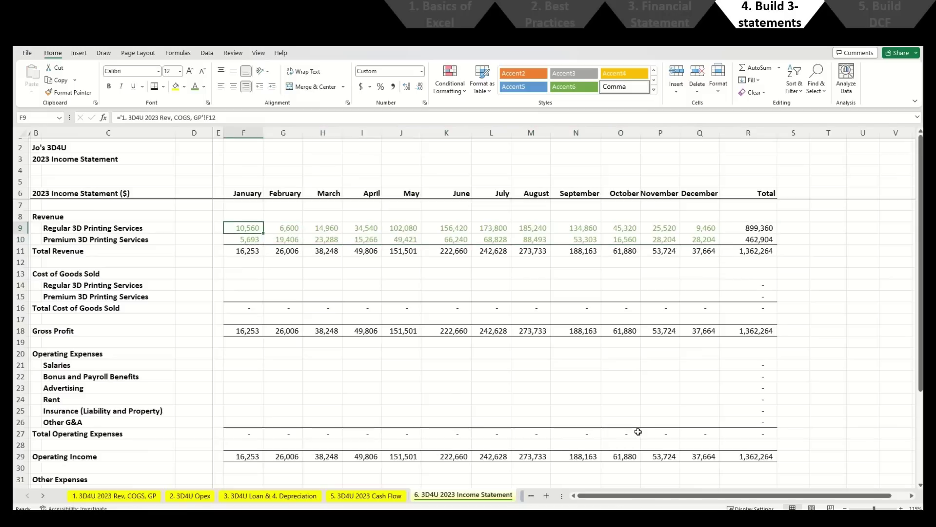
Step: Link January Regular 3D Printing cost of goods sold in F14 to the regular COGS cell F14 on the "1. 3D4U 2023 Rev, COGS, GP" sheet
key("Down")
key("Down")
key("Down")
key("Down")
key("Down")
type("=")
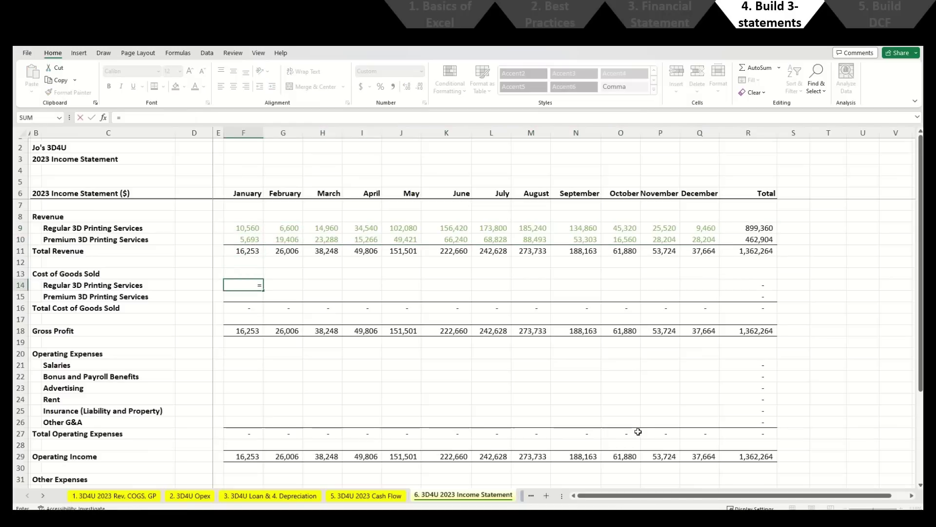
key("ctrl+Page_Up")
key("ctrl+Page_Up")
key("ctrl+Page_Up")
key("ctrl+Page_Up")
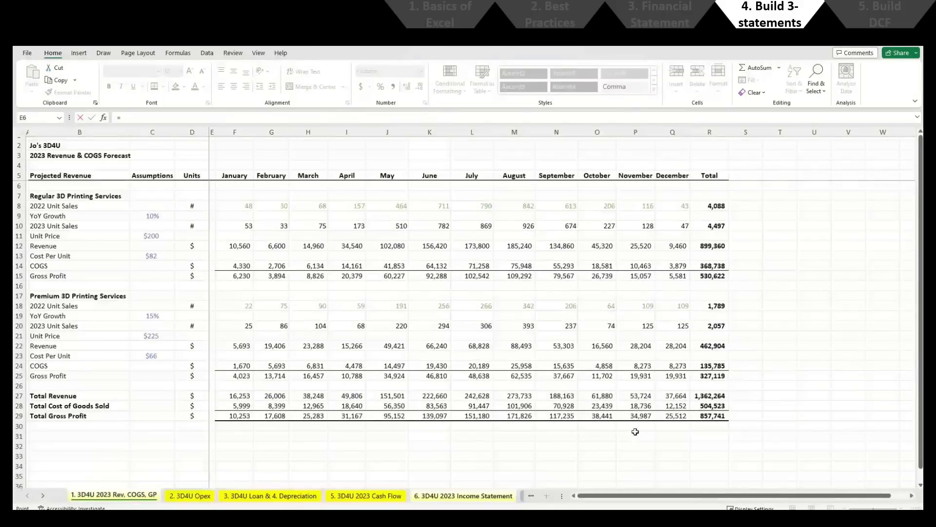
left_click(239, 266)
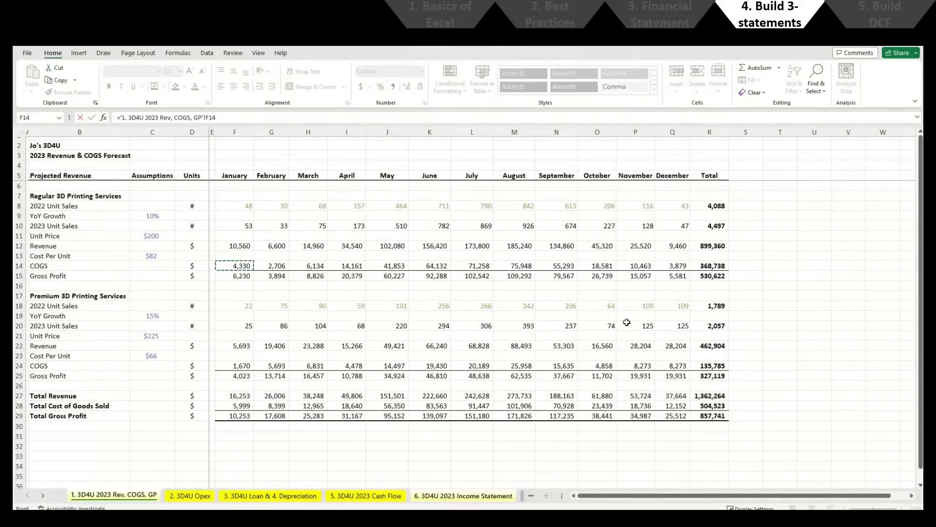
key("Return")
Step: Link January Premium 3D Printing cost of goods sold in F15 to the premium COGS cell F24 on the "1. 3D4U 2023 Rev, COGS, GP" sheet
type("=")
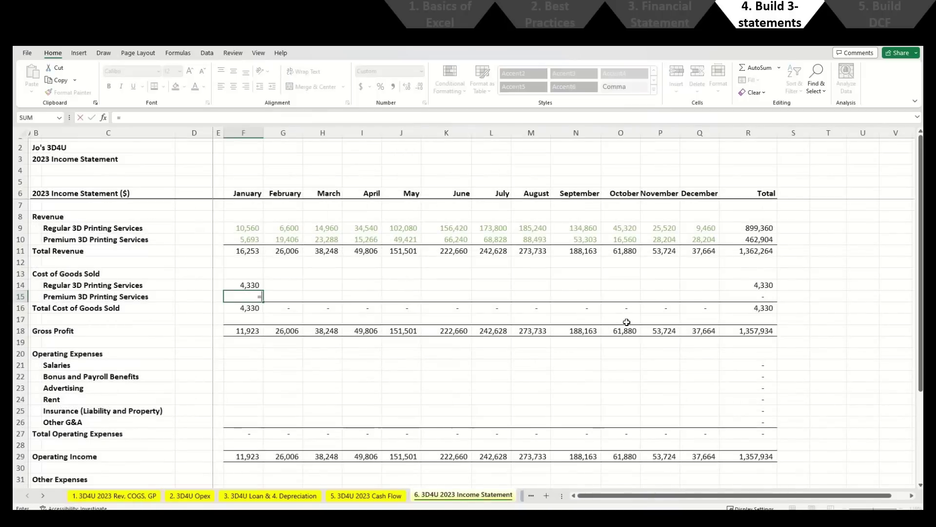
key("ctrl+Page_Up")
key("ctrl+Page_Up")
key("ctrl+Page_Up")
key("ctrl+Page_Up")
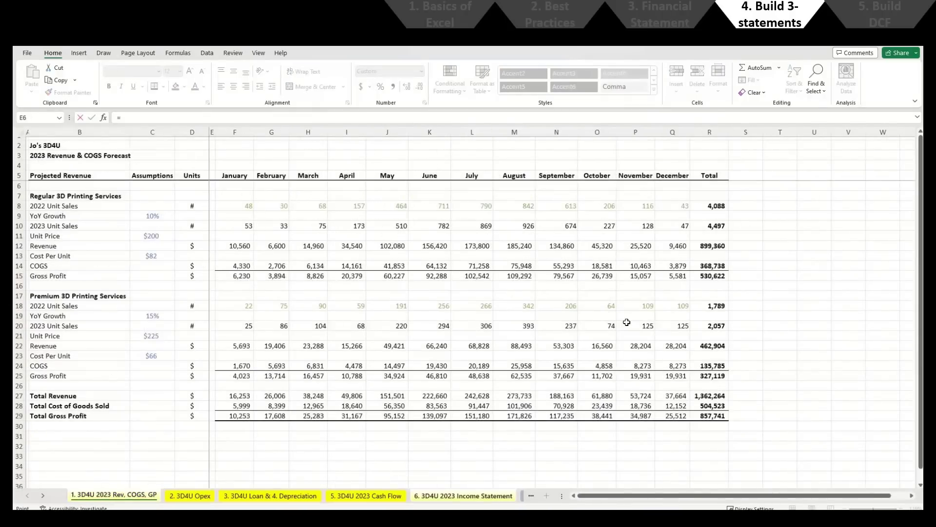
left_click(239, 365)
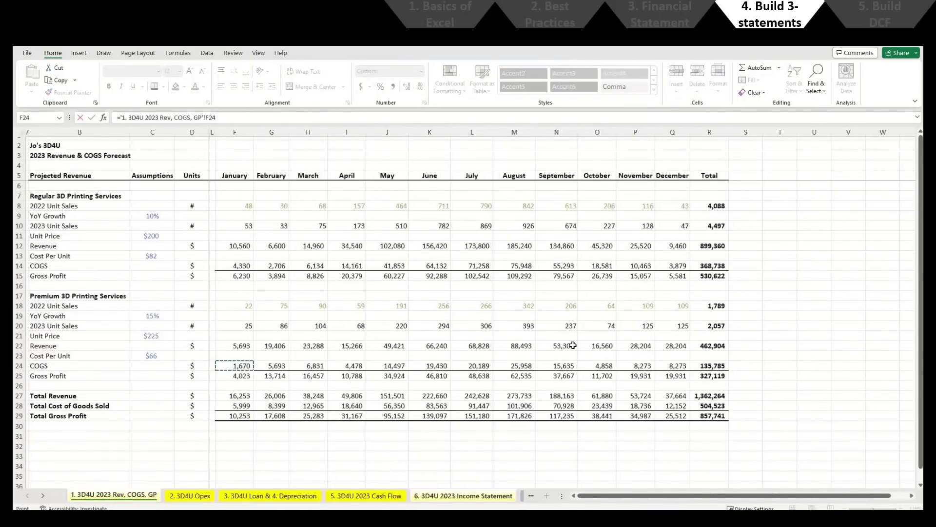
key("Return")
Step: Set the font colour of the linked January Cost of Goods Sold cells F14:F15 to the green theme colour
key("Up")
key("Up")
key("shift+Down")
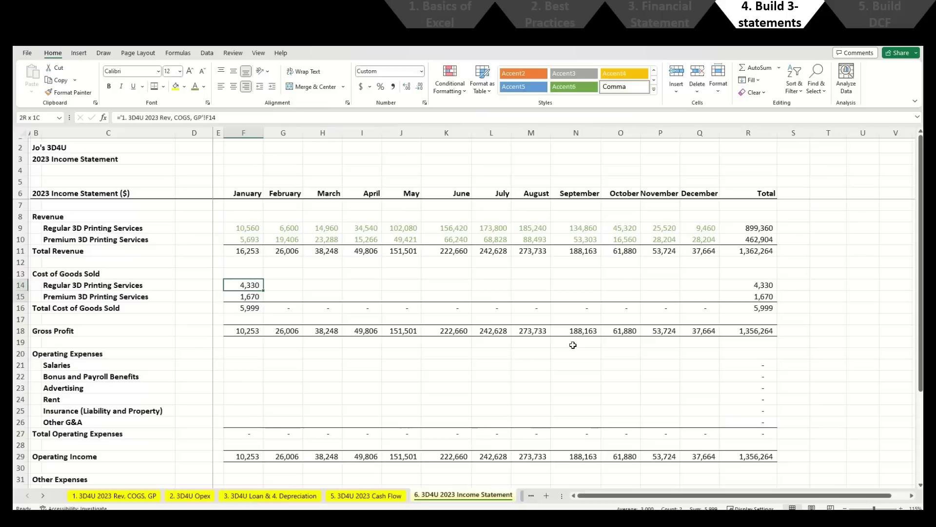
key("alt+h")
key("f")
key("c")
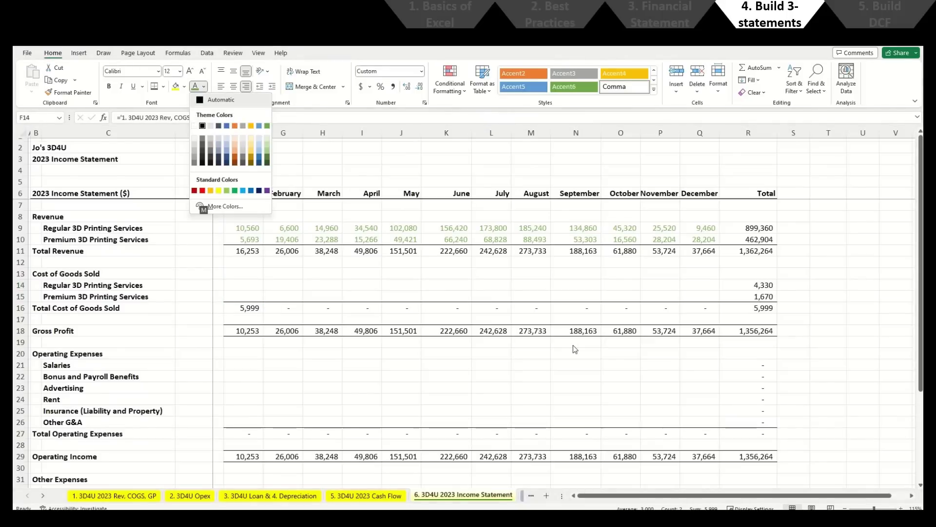
key("Right")
key("Right")
key("Right")
key("Right")
key("Right")
key("Right")
key("Right")
key("Right")
key("Return")
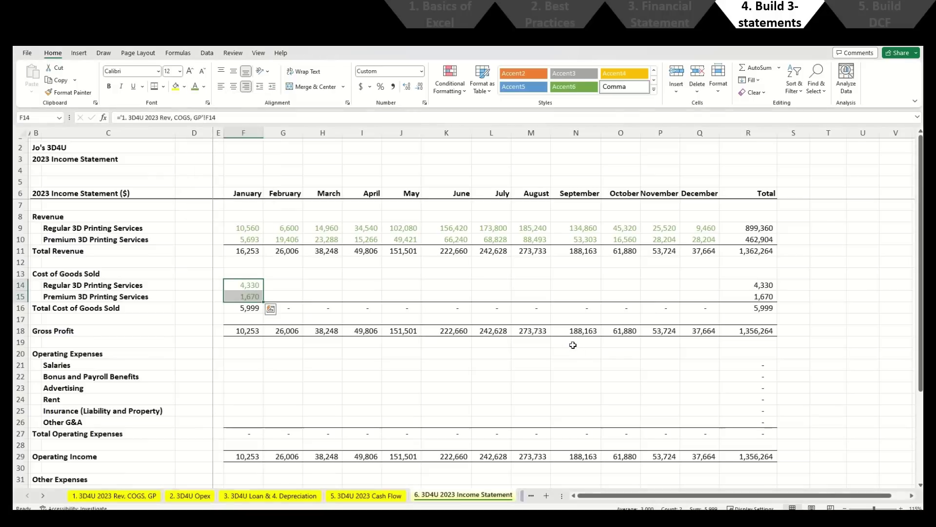
Step: Copy the January Cost of Goods Sold links in F14:F15 across February to December in G14:Q15
key("ctrl+c")
key("Right")
key("shift+Down")
key("ctrl+shift+Right")
key("shift+Left")
key("ctrl+v")
key("Escape")
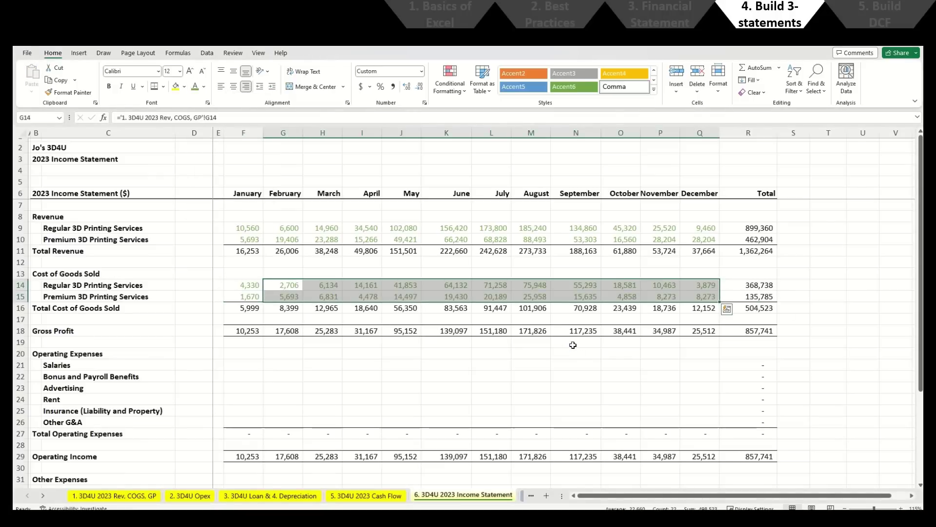
Step: Link January Salaries in F21 to the January Salaries cell F9 on the "2. 3D4U Opex" sheet
key("Down")
key("Down")
key("Left")
key("Down")
key("Down")
key("Down")
key("Down")
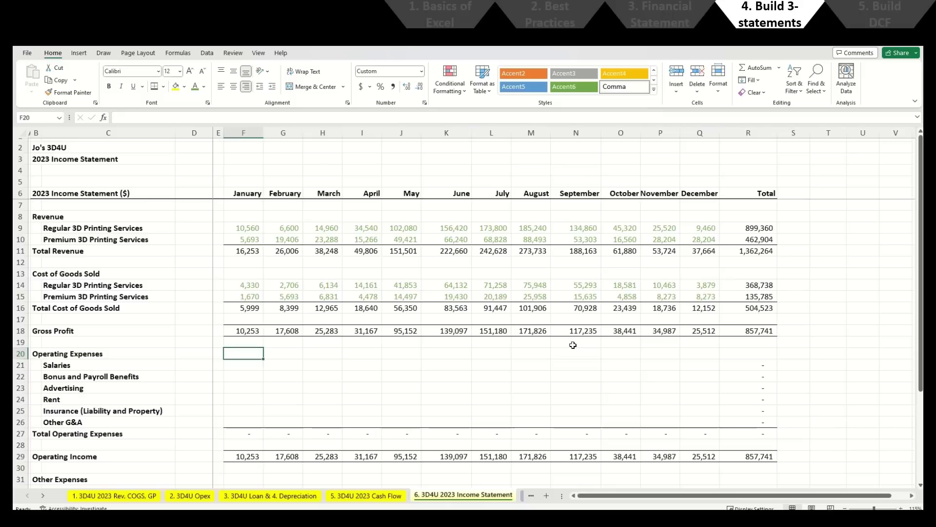
key("Down")
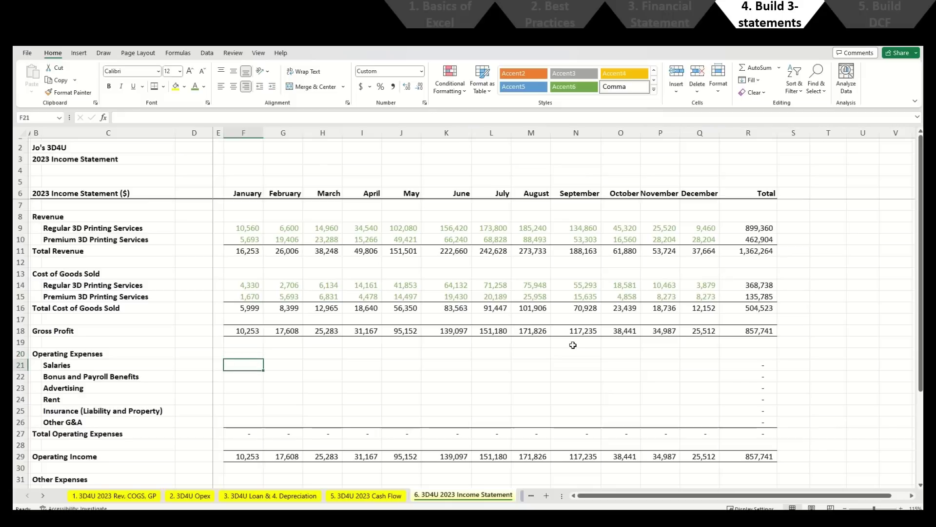
type("=")
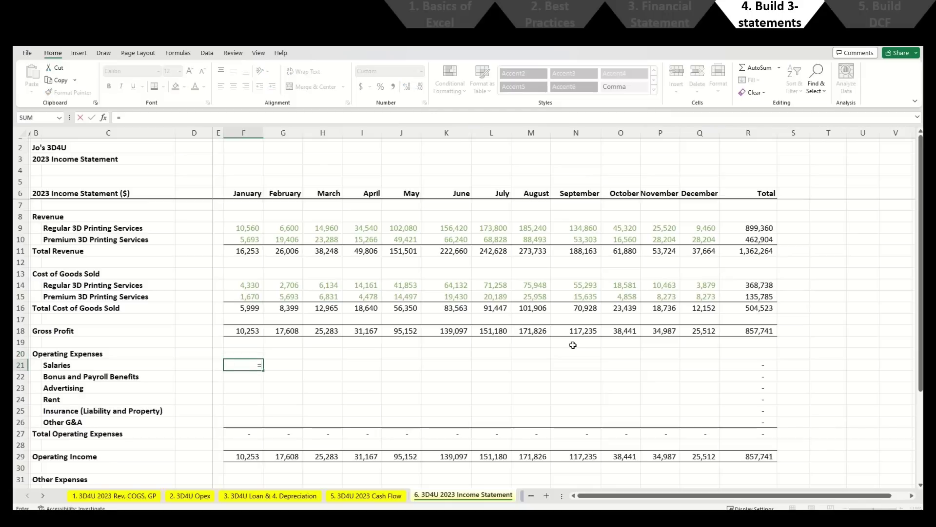
key("ctrl+Page_Up")
key("ctrl+Page_Up")
key("ctrl+Page_Up")
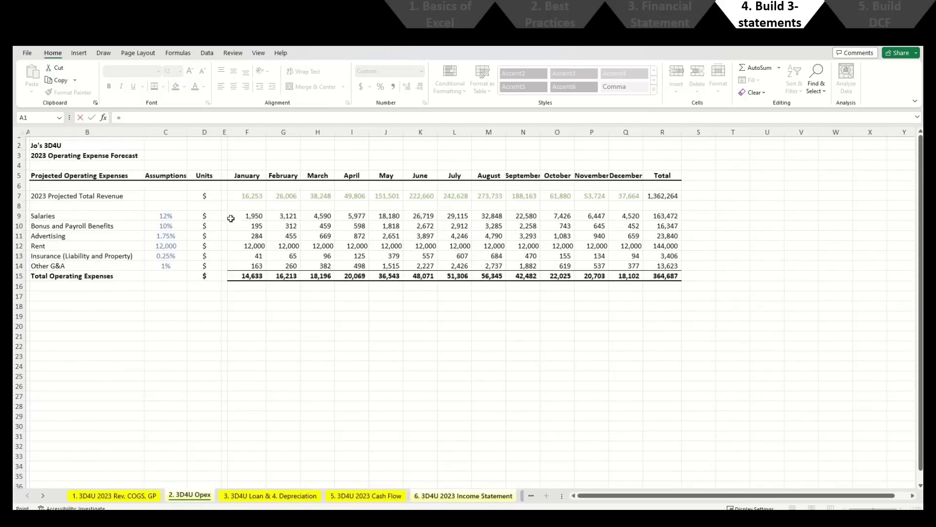
left_click(254, 216)
key("Return")
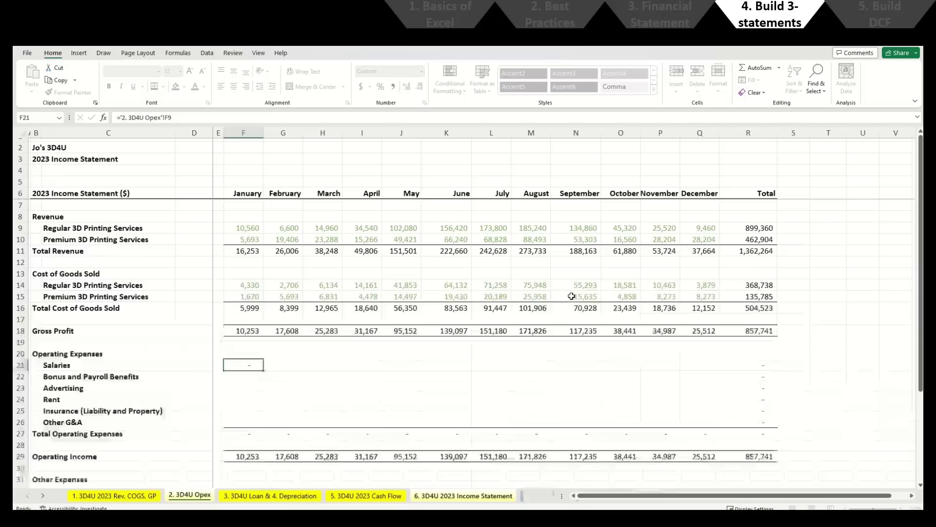
Step: Set the font colour of the linked January Salaries cell F21 to the green theme colour
key("Up")
key("alt")
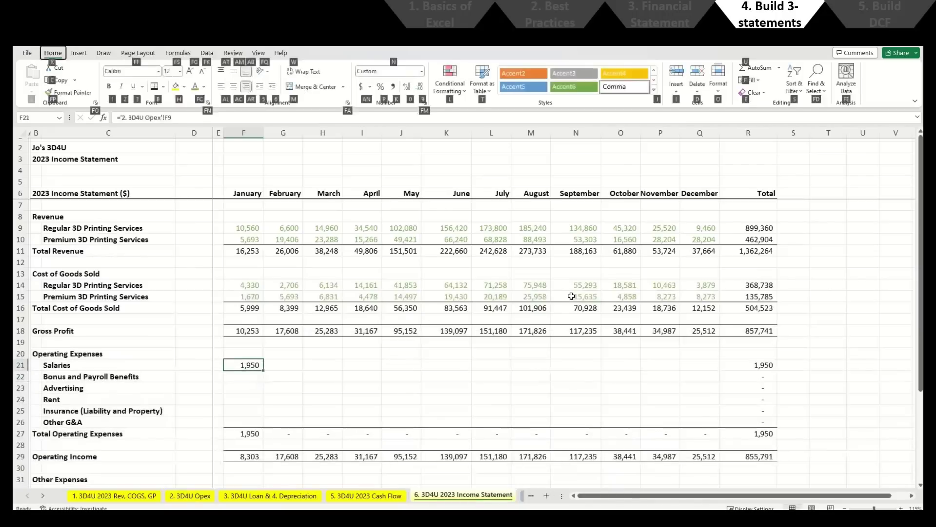
key("h")
key("f")
key("c")
key("Right")
key("Right")
key("Right")
key("Right")
key("Right")
key("Right")
key("Right")
key("Right")
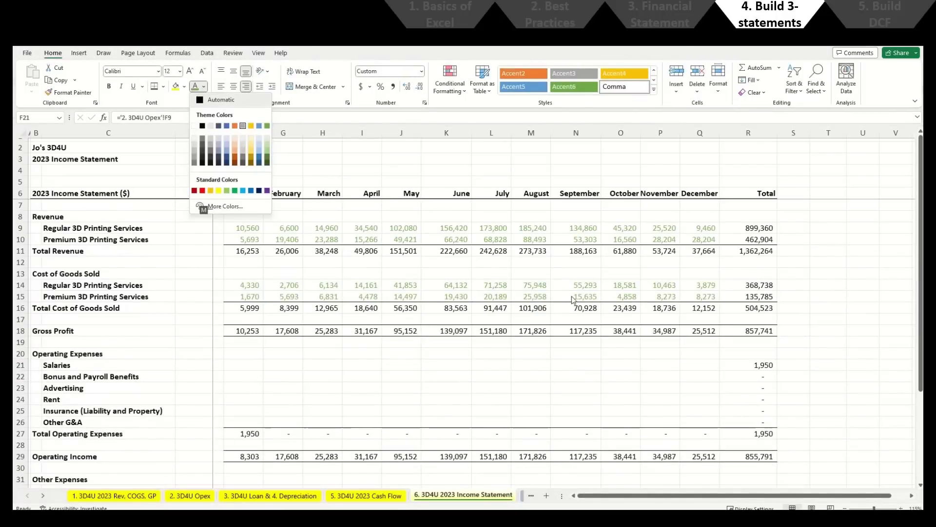
key("Return")
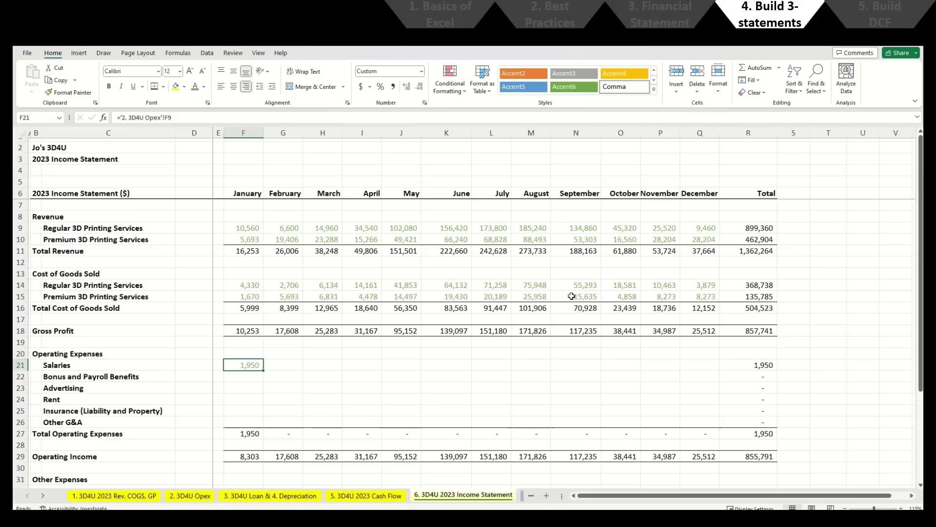
Step: Trace the January Salaries link to the "2. 3D4U Opex" sheet, check the order of the expense rows below it, and return to F21
key("ctrl+bracketleft")
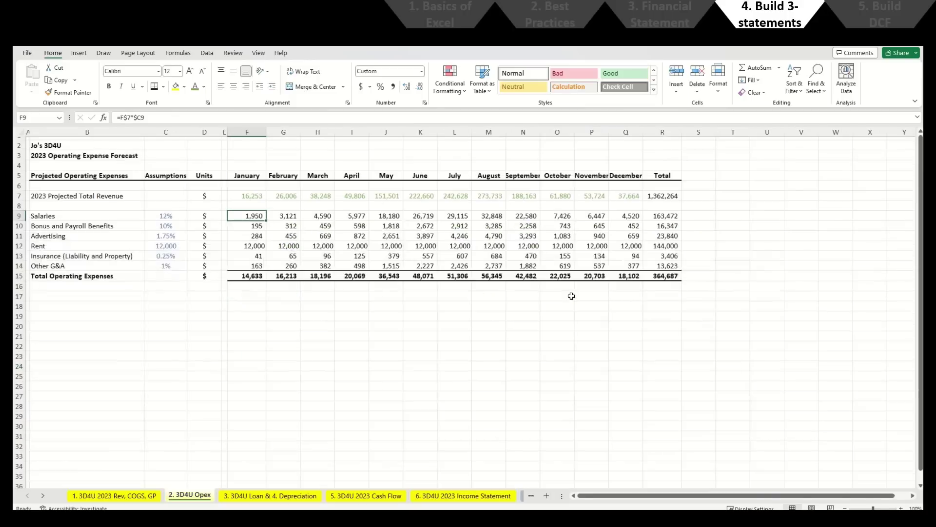
key("Down")
key("Down")
key("Down")
key("Down")
key("Down")
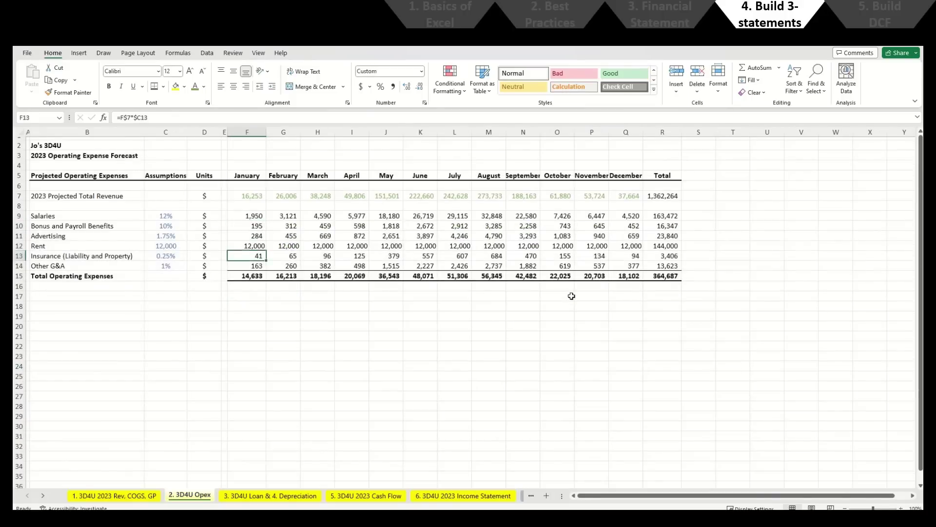
key("F5")
key("Return")
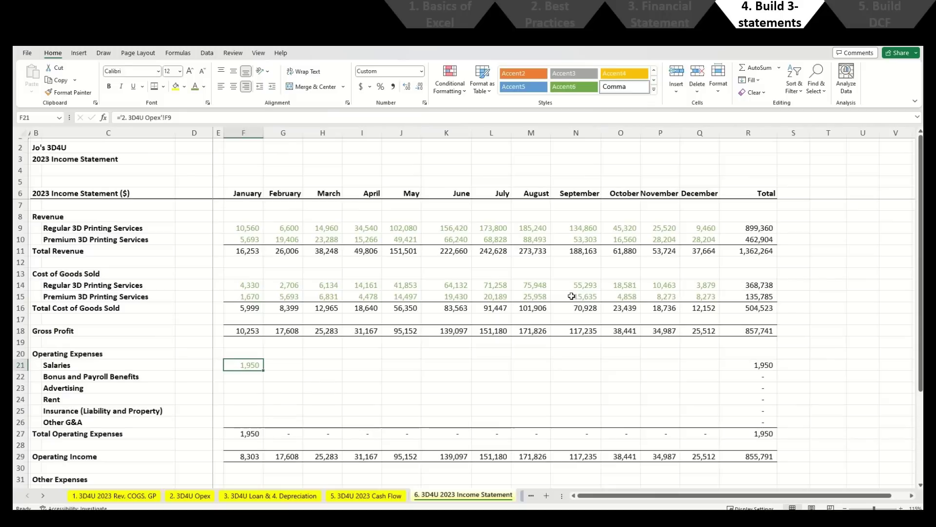
Step: Fill the January Salaries link in F21 down through the remaining operating expense lines to Other G&A in F26
key("shift+Down")
key("shift+Down")
key("shift+Down")
key("shift+Down")
key("shift+Down")
key("ctrl+d")
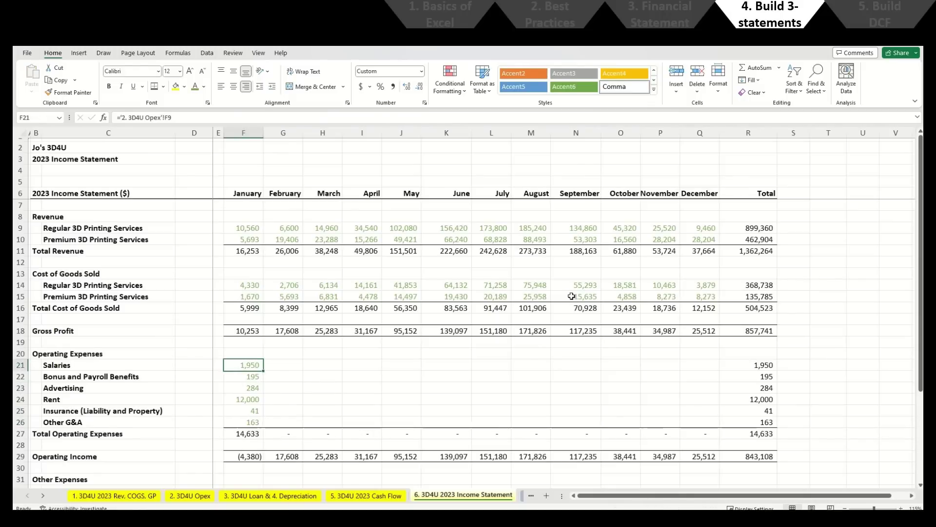
Step: Copy the January operating expense links in F21:F26 across February to December in G21:Q26
key("shift+Down")
key("shift+Down")
key("shift+Down")
key("shift+Down")
key("shift+Down")
key("ctrl+c")
key("Right")
key("shift+Down")
key("shift+Down")
key("shift+Down")
key("shift+Down")
key("shift+Down")
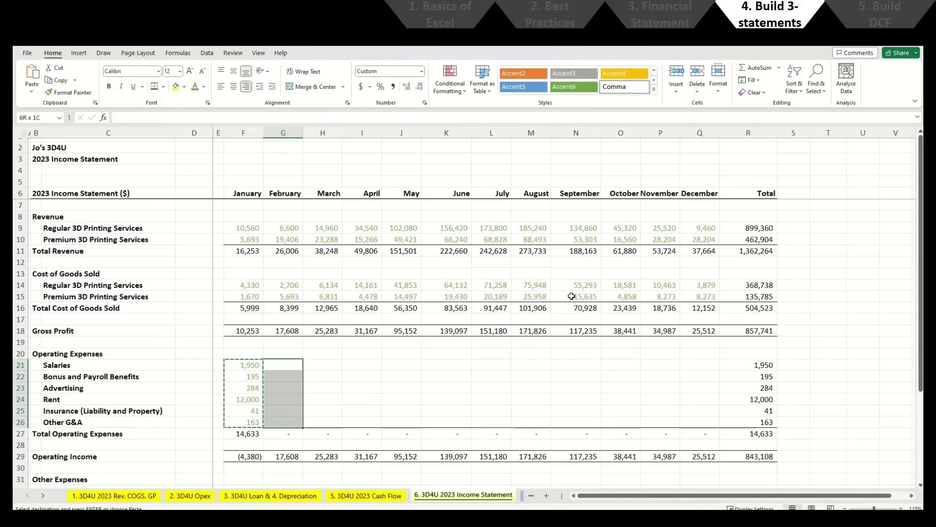
key("shift+Right")
key("shift+Right")
key("shift+Right")
key("shift+Right")
key("shift+Right")
key("shift+Right")
key("shift+Right")
key("shift+Right")
key("shift+Right")
key("shift+Right")
key("ctrl+v")
key("Escape")
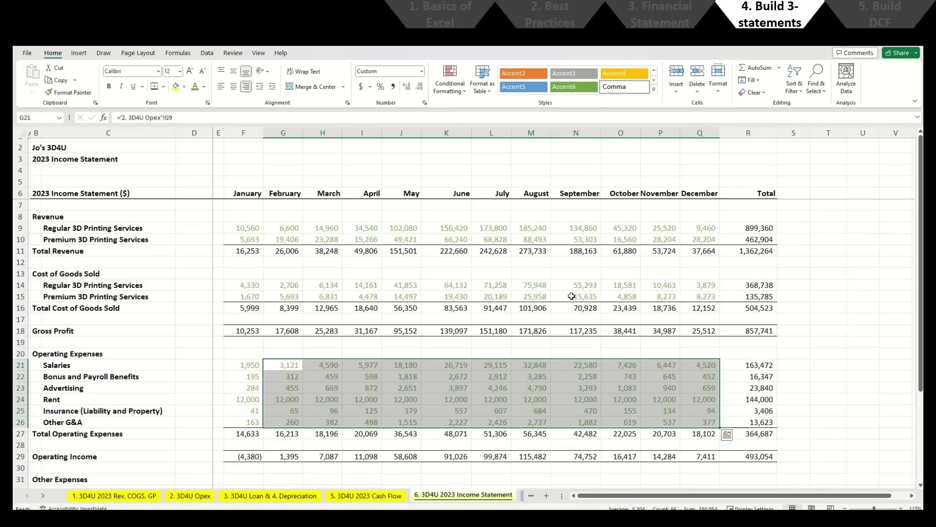
Step: Start a formula in the January Depreciation cell F32 under Other Expenses
scroll(398, 280, "down", 3)
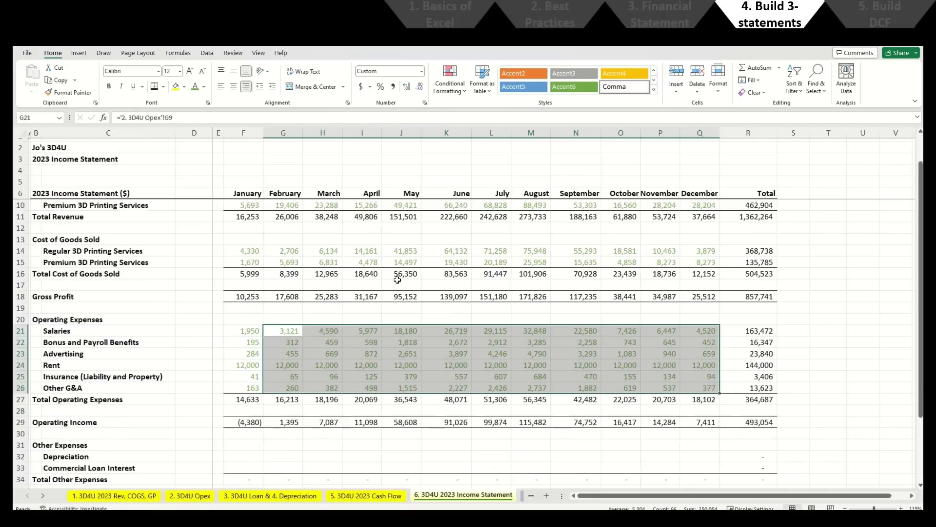
left_click(251, 354)
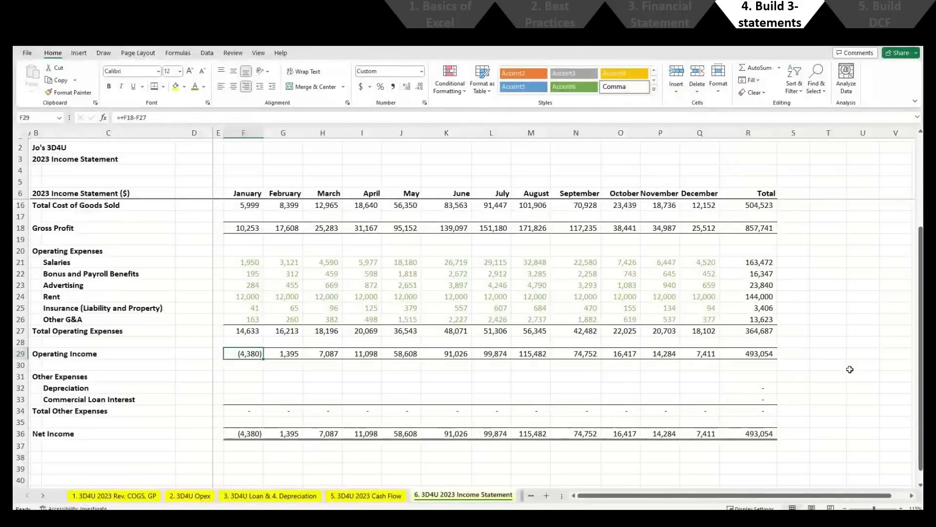
key("Down")
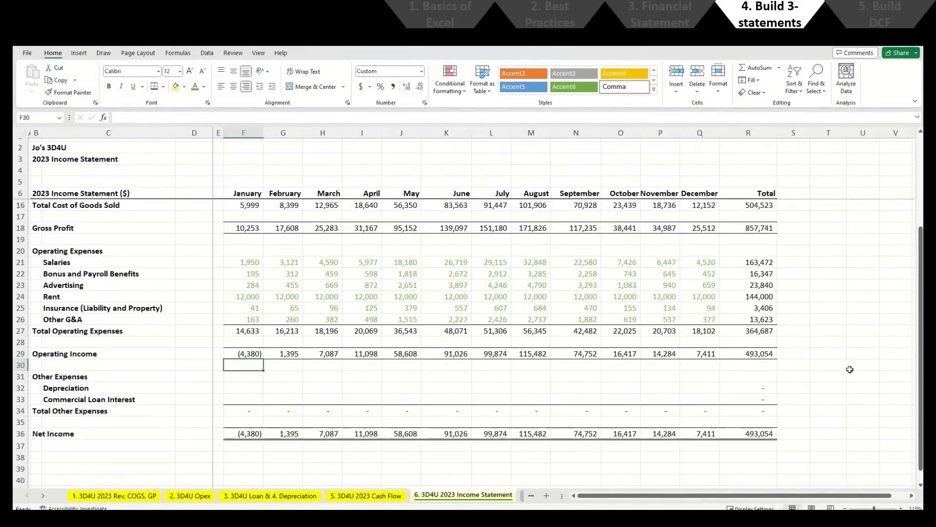
key("Down")
key("Down")
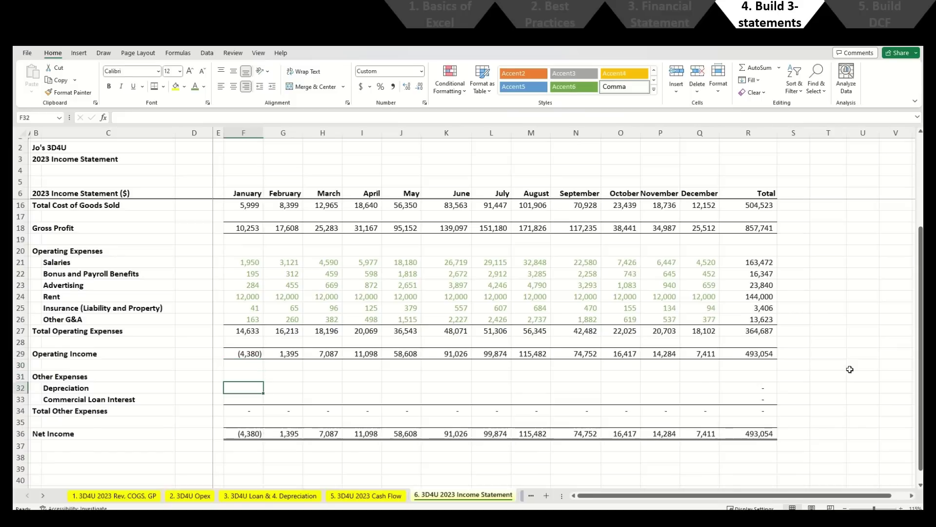
type("=")
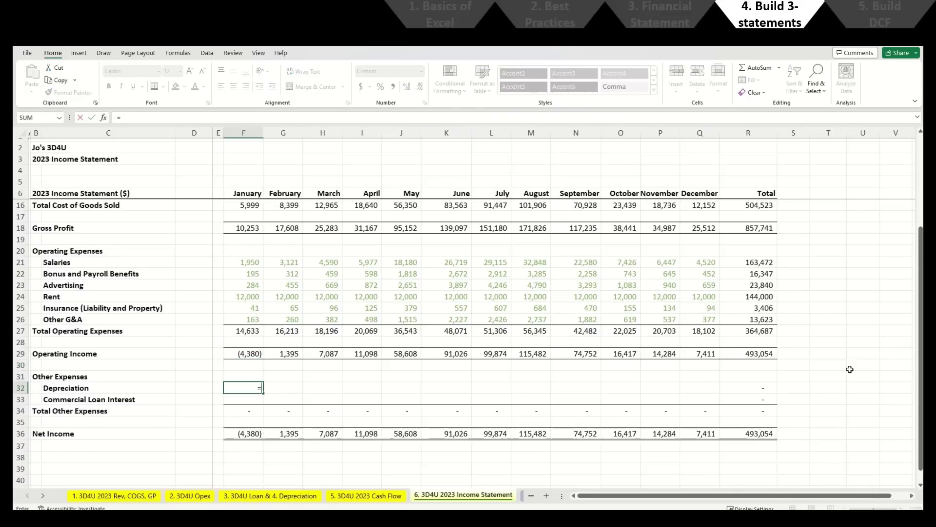
Step: Link the January Depreciation cell to January's depreciation in F15 of the '3. 3D4U Loan & 4. Depreciation' sheet
key("ctrl+Page_Up")
key("ctrl+Page_Up")
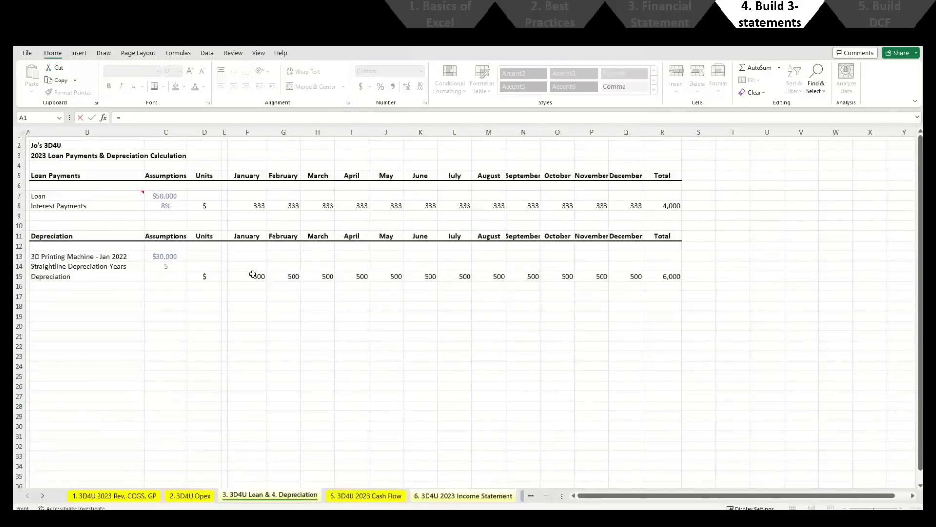
left_click(253, 276)
key("Return")
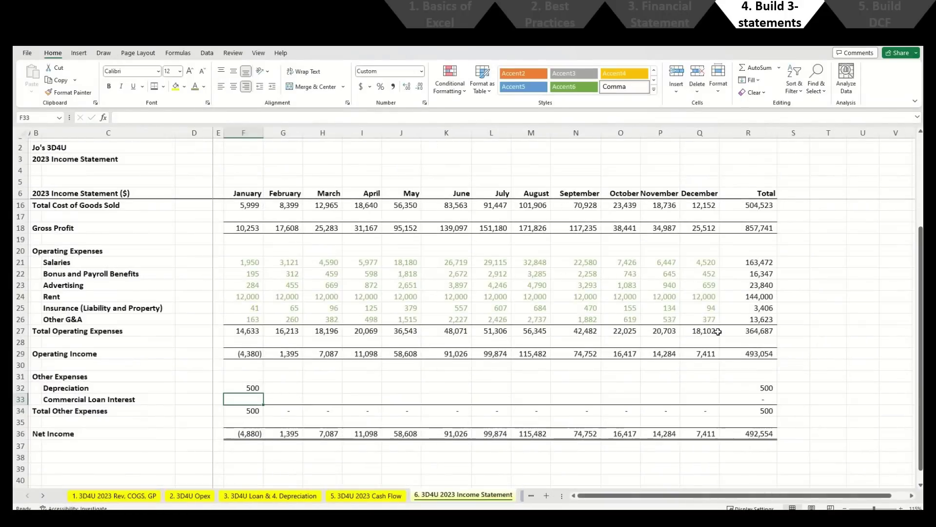
Step: Set the font colour of January's Depreciation amount to the green used for the operating expense links
key("Up")
key("alt+h")
key("f")
key("c")
key("Down")
key("Right")
key("Right")
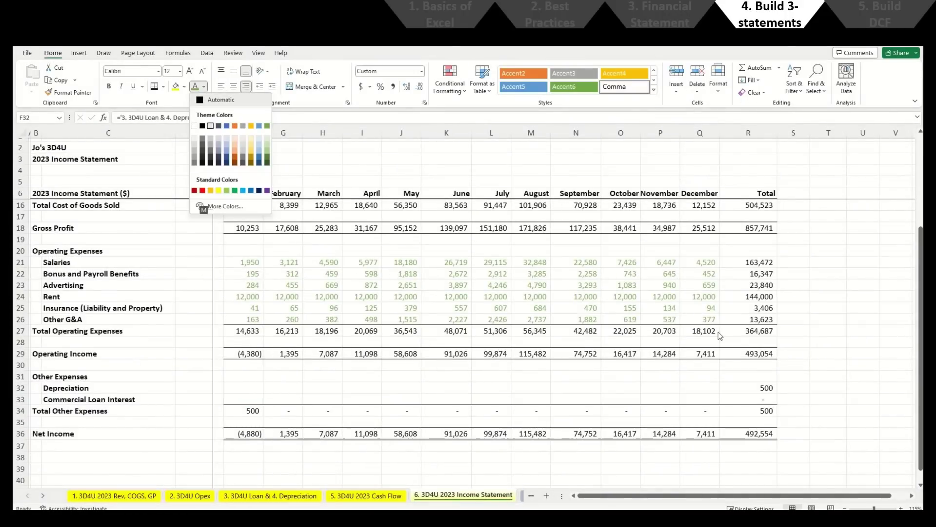
key("Right")
key("Right")
key("Right")
key("Right")
key("Right")
key("Right")
key("Return")
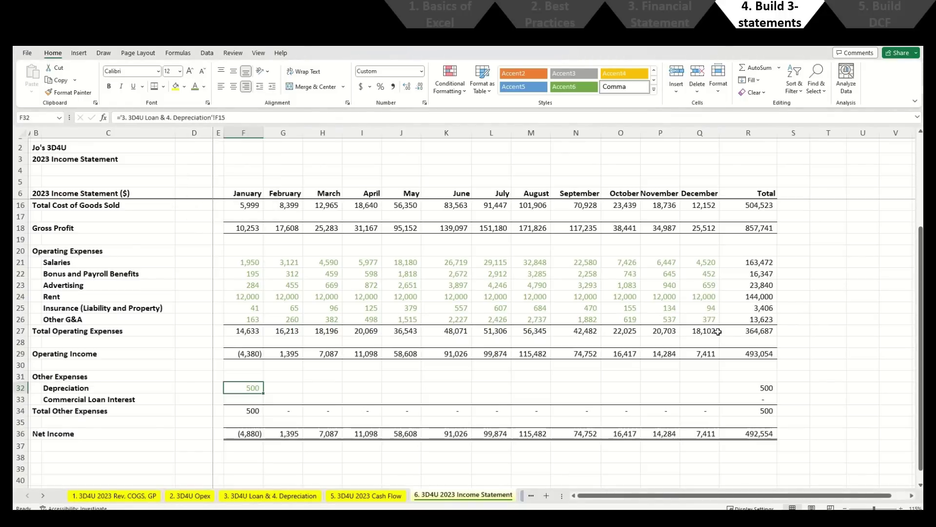
Step: Link January's Commercial Loan Interest to the January interest payment in F8 of the '3. 3D4U Loan & 4. Depreciation' sheet
type("=")
key("ctrl+Page_Up")
key("ctrl+Page_Up")
left_click(262, 207)
key("Return")
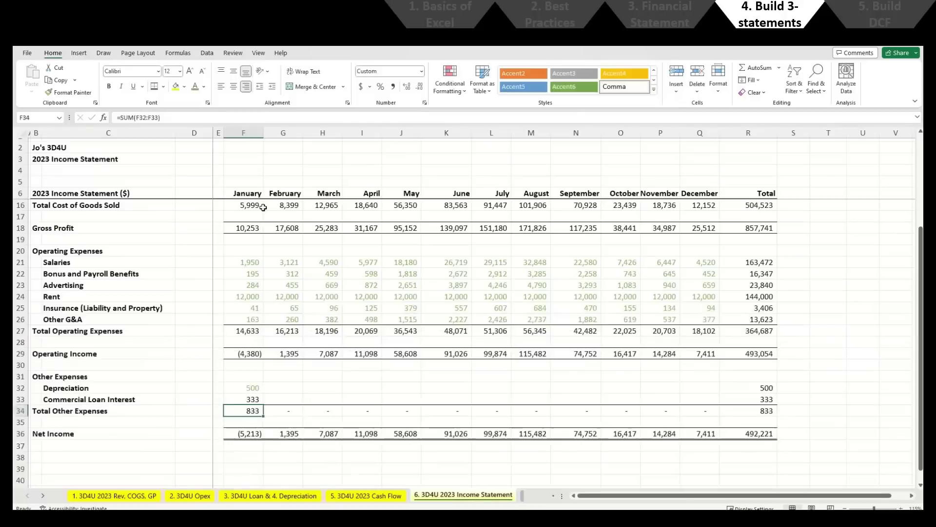
Step: Copy only the formatting of January's Depreciation cell onto January's Commercial Loan Interest cell
key("Up")
key("Up")
key("ctrl+c")
key("Down")
key("ctrl+alt+v")
key("t")
key("Return")
Step: Copy January's Depreciation and Commercial Loan Interest formulas across February through December
key("Up")
key("shift+Down")
key("ctrl+c")
key("Right")
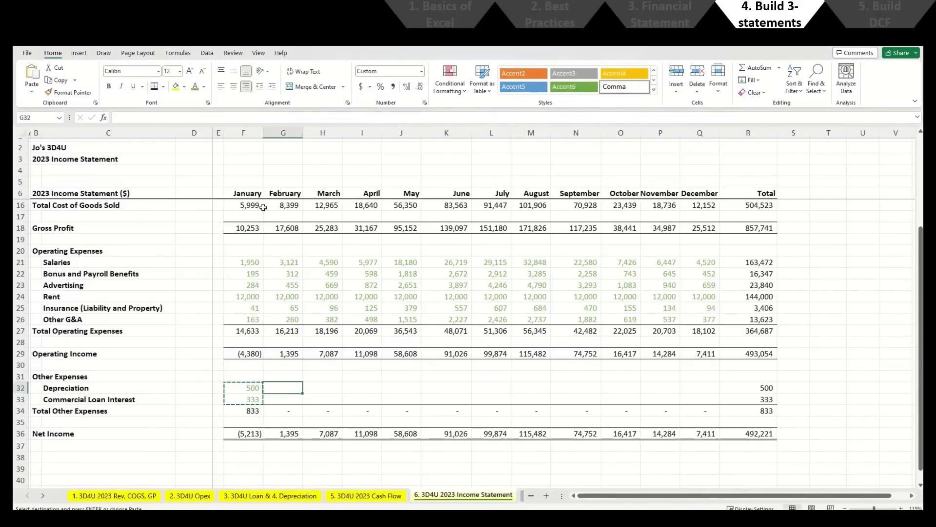
key("shift+Down")
key("ctrl+shift+Right")
key("shift+Left")
key("Return")
key("Down")
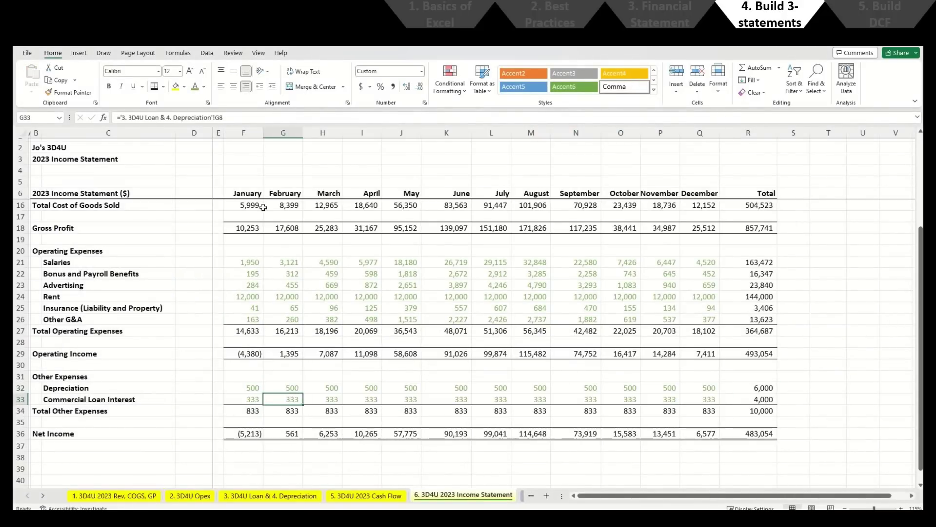
Step: Check the January Net Income formula beneath the other expenses
key("Down")
key("Down")
key("Down")
key("Down")
key("Left")
key("Up")
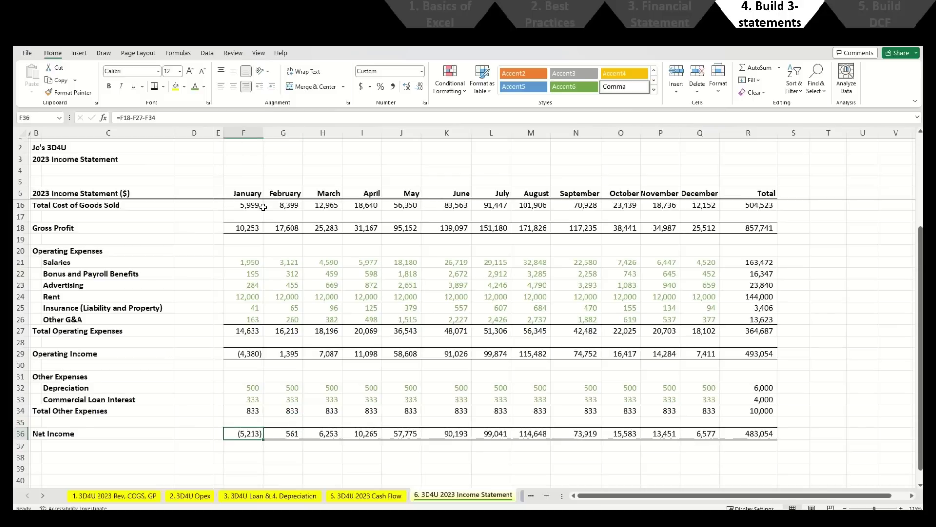
key("Down")
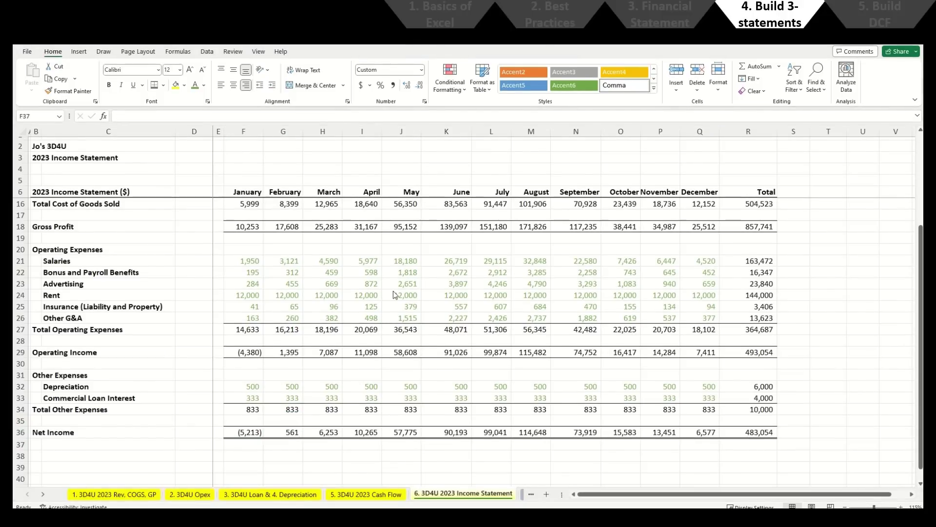
Step: Create a copy of the 3D4U 2022 BS sheet and place it before the 3D4U 2022 Sales sheet
left_click(427, 256)
key("ctrl+Page_Down")
key("ctrl+Page_Down")
key("ctrl+Page_Down")
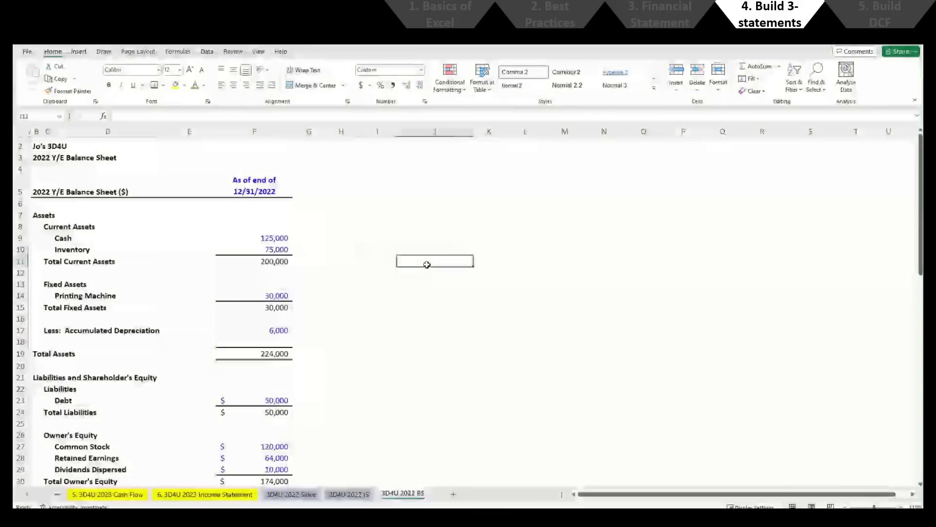
right_click(412, 503)
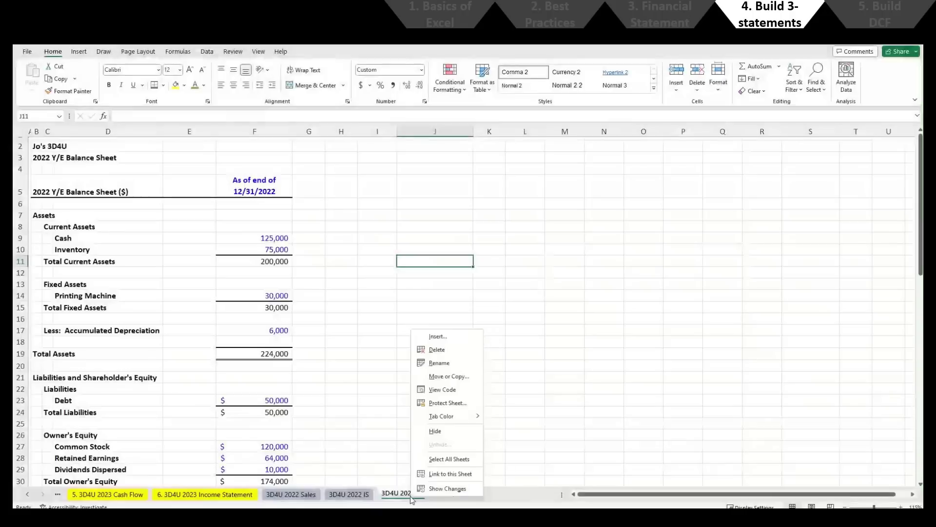
left_click(473, 376)
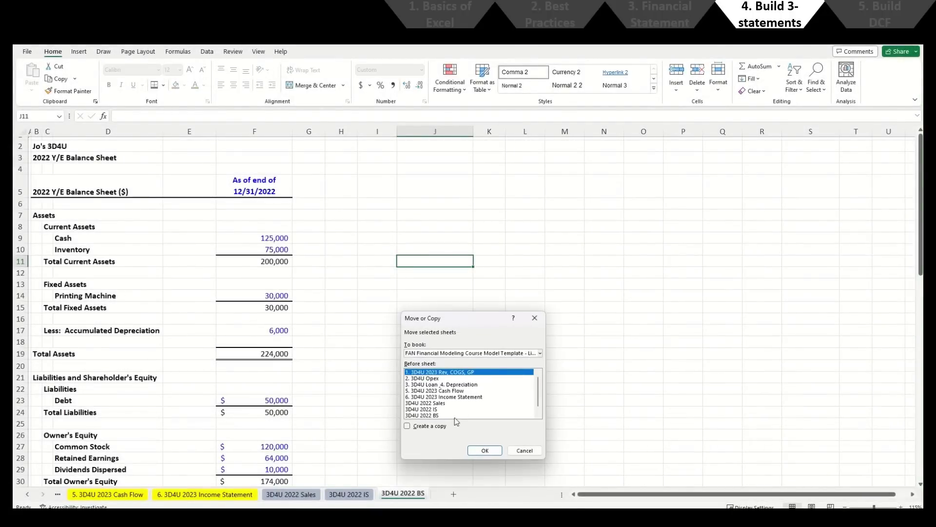
left_click(437, 427)
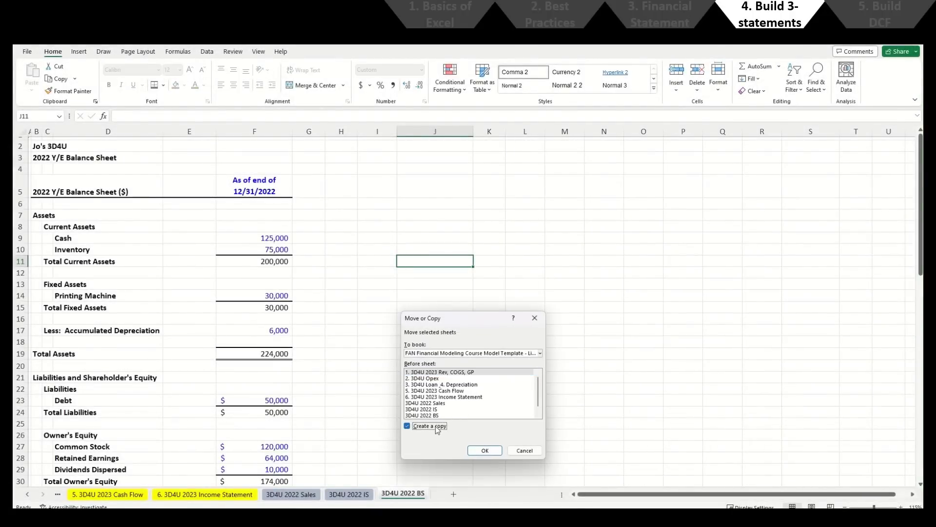
left_click(440, 403)
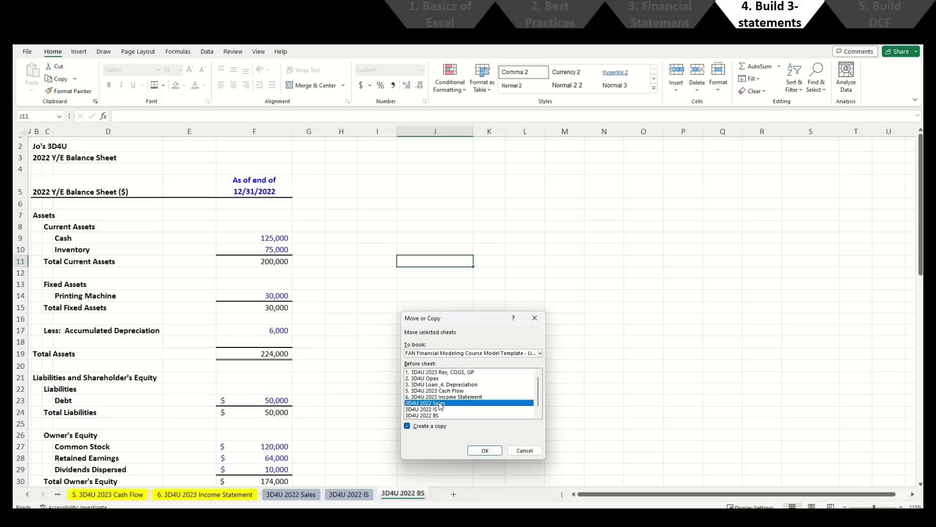
left_click(472, 453)
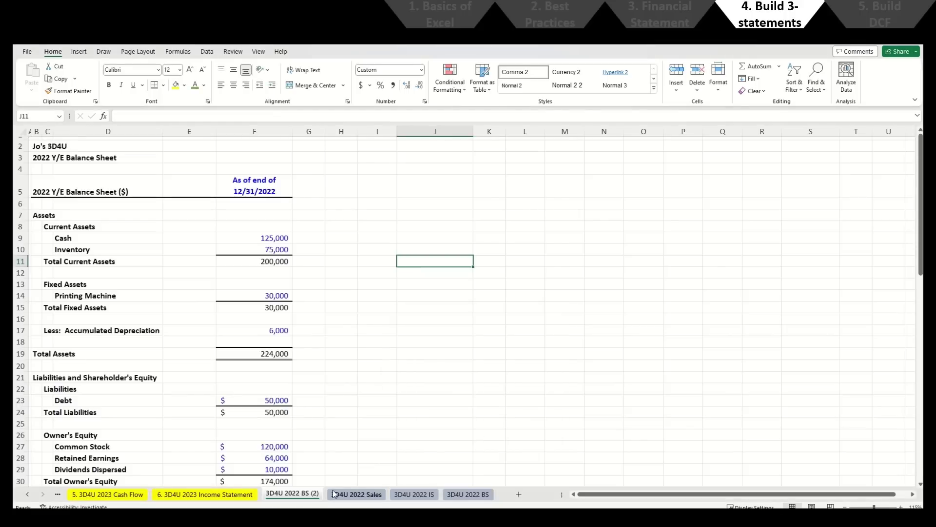
Step: Set the tab colour of the copied balance sheet to yellow
right_click(311, 498)
mouse_move(347, 417)
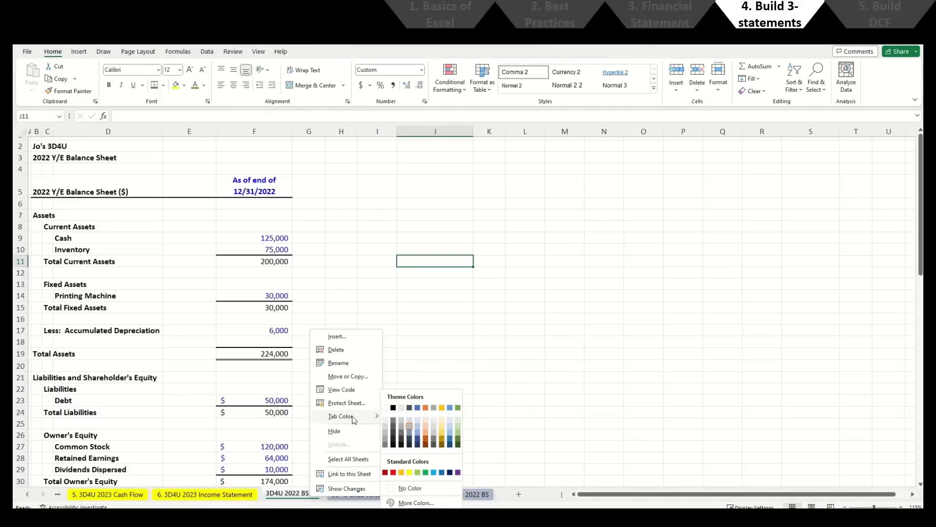
left_click(414, 472)
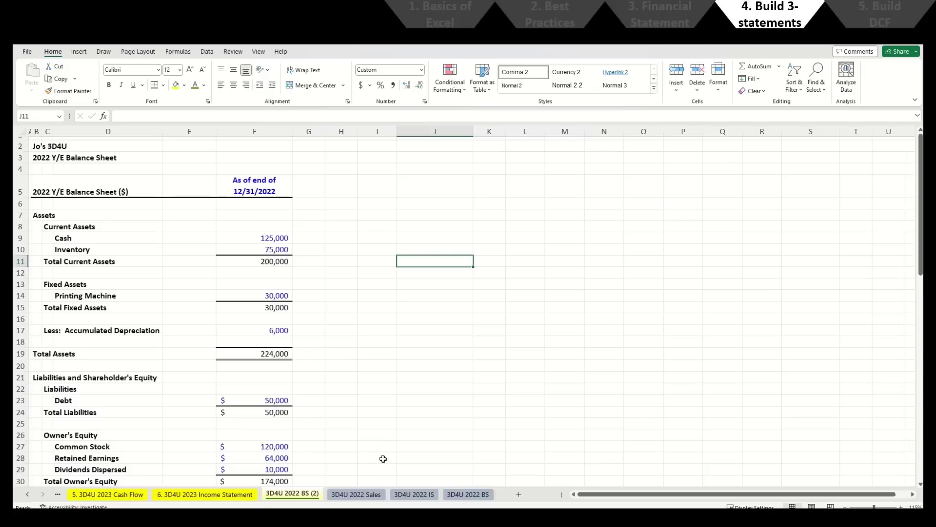
Step: Rename the copied sheet as '7. 3D4U 2023 Balance Sheet'
key("alt+h")
key("o")
key("r")
key("Home")
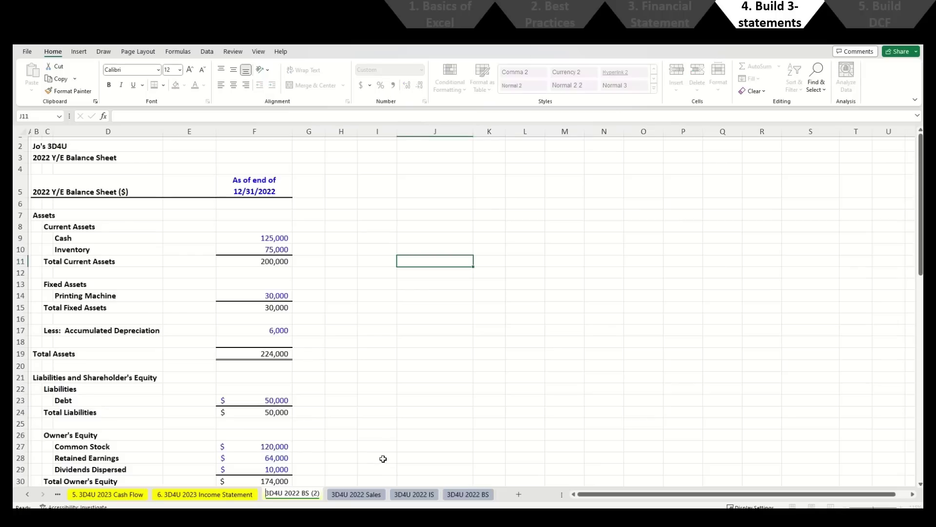
type("7.")
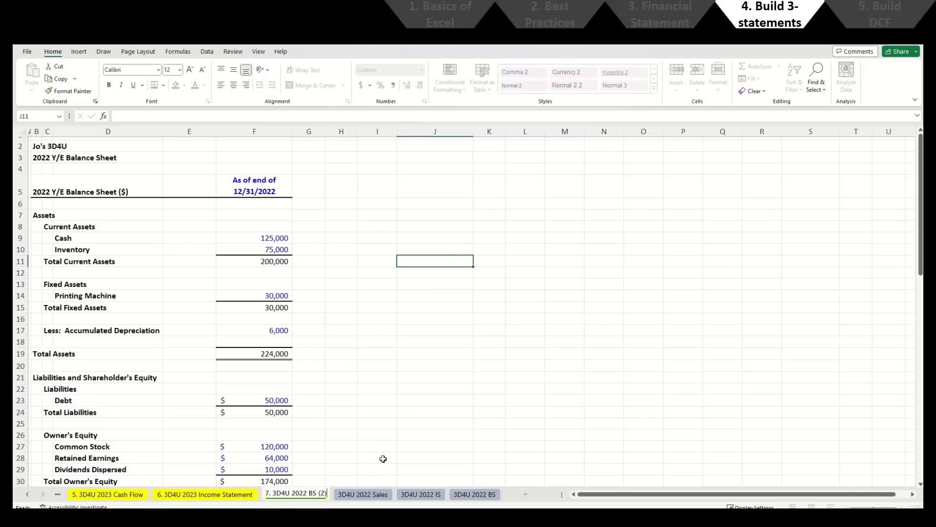
key("BackSpace")
key("BackSpace")
key("BackSpace")
key("BackSpace")
key("BackSpace")
key("BackSpace")
key("BackSpace")
key("BackSpace")
type("3 Balance Sheet")
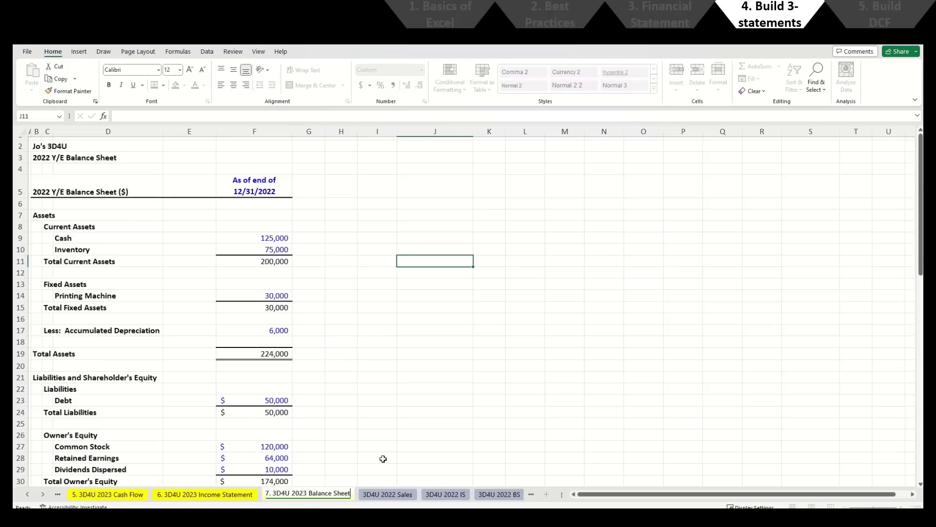
key("Return")
Step: Change the sheet title in B3 to '2023 Y/E Balance Sheet'
key("ctrl+Home")
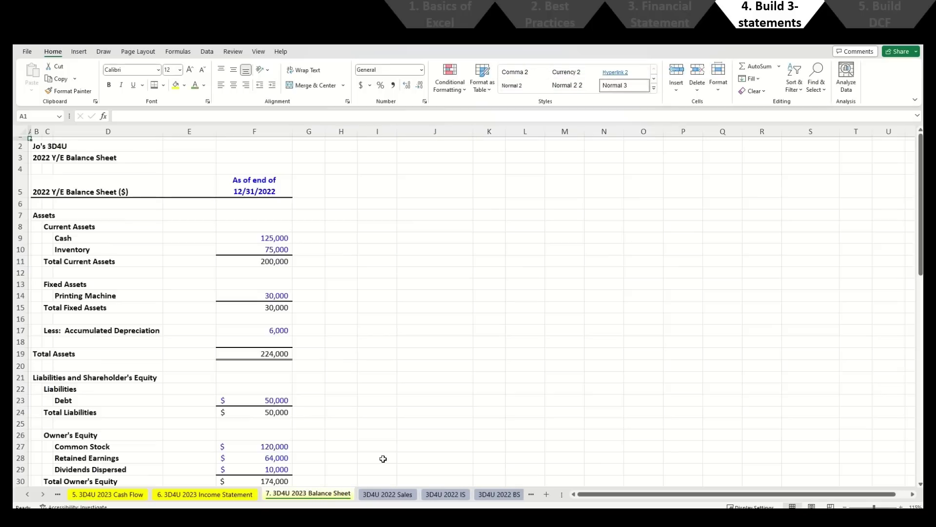
key("Right")
key("Down")
key("Down")
key("F2")
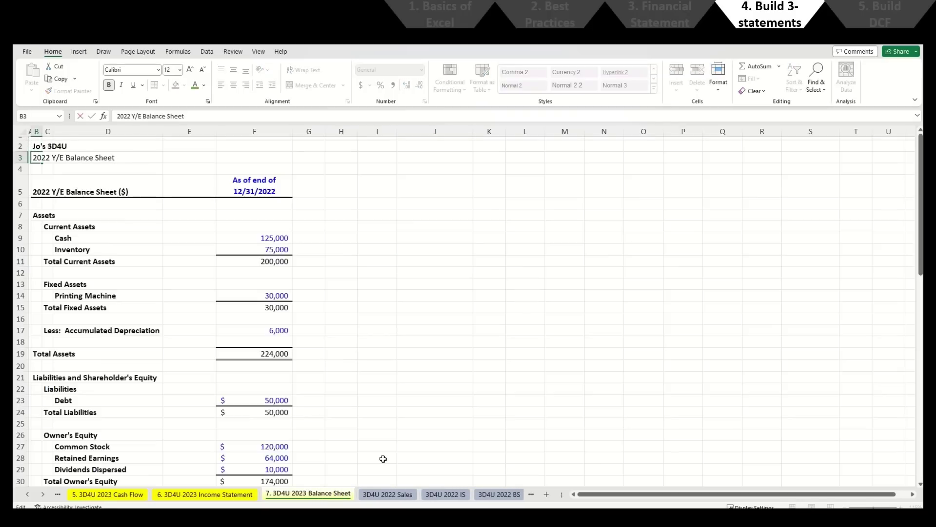
key("Return")
Step: Copy the entire 12/31/2022 balance column F into column G
key("Down")
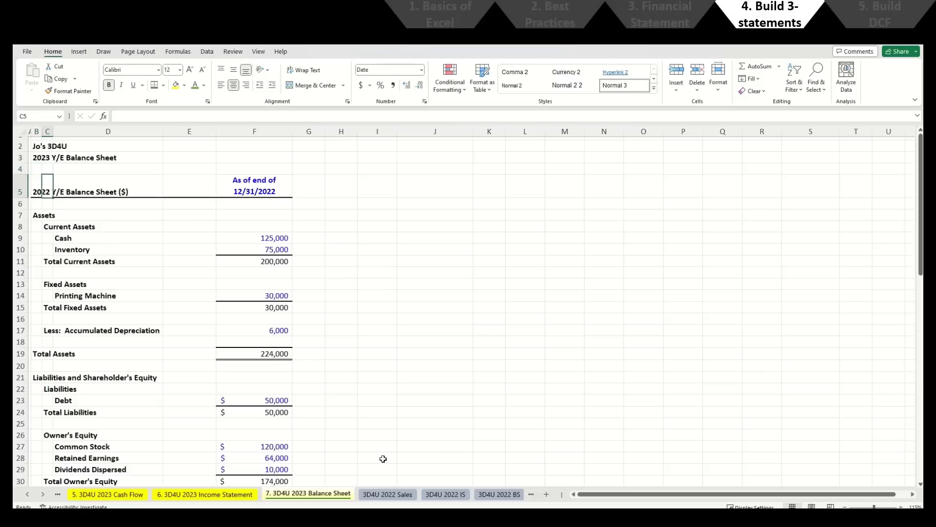
key("Right")
key("Right")
key("Right")
key("Right")
key("ctrl+space")
key("ctrl+c")
key("Right")
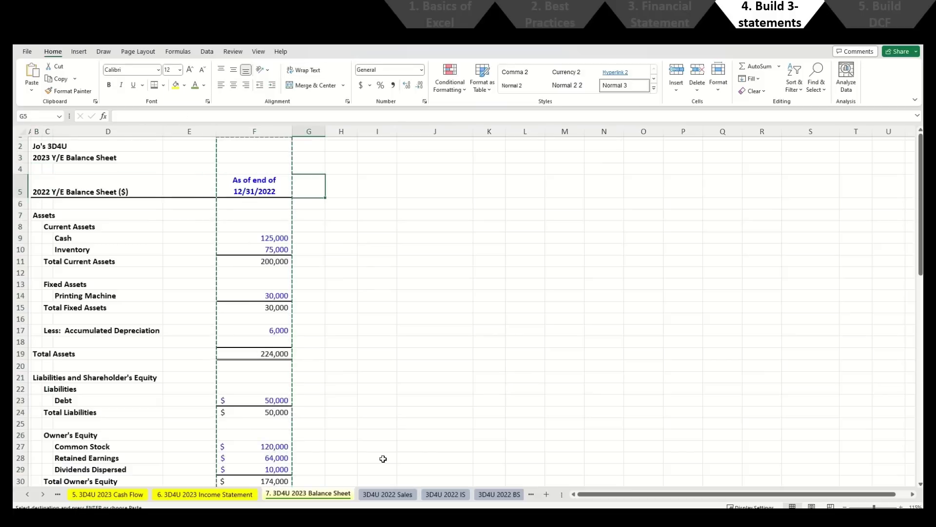
key("Left")
key("Up")
key("Up")
key("Up")
key("Up")
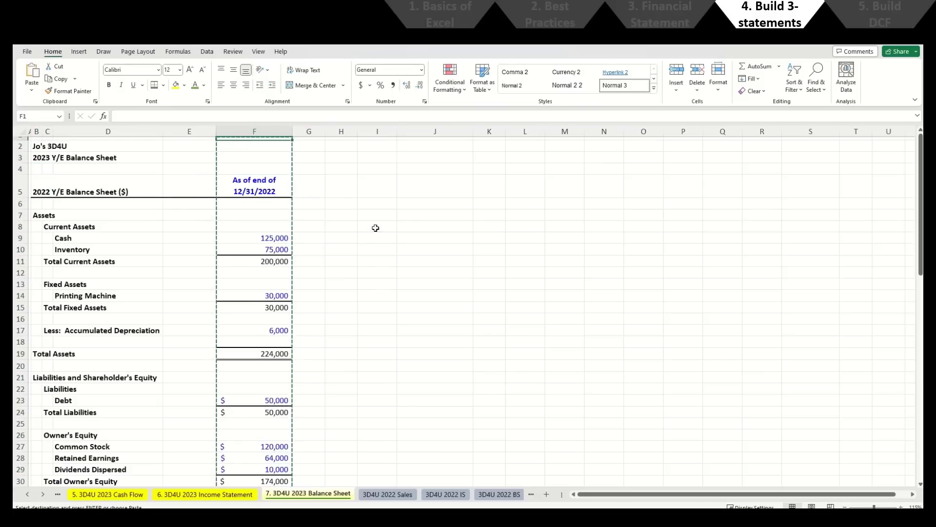
key("ctrl+space")
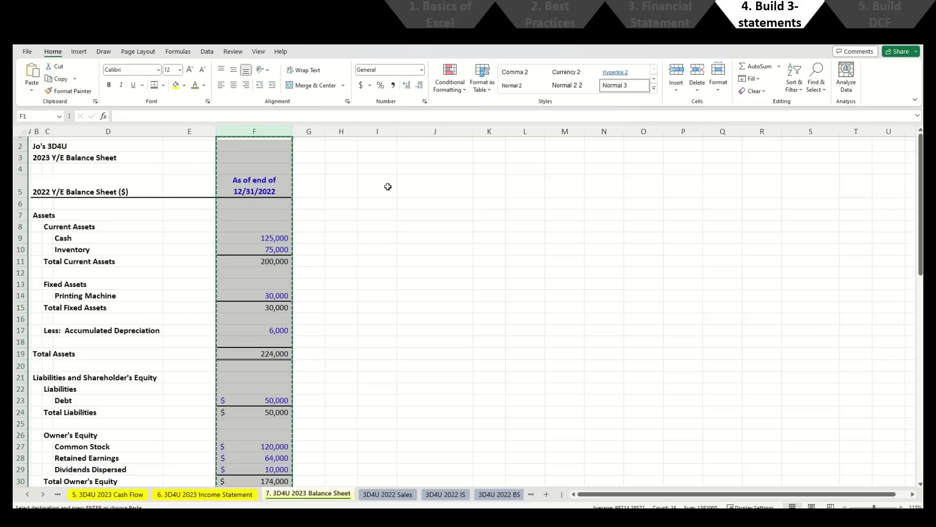
key("Right")
key("Down")
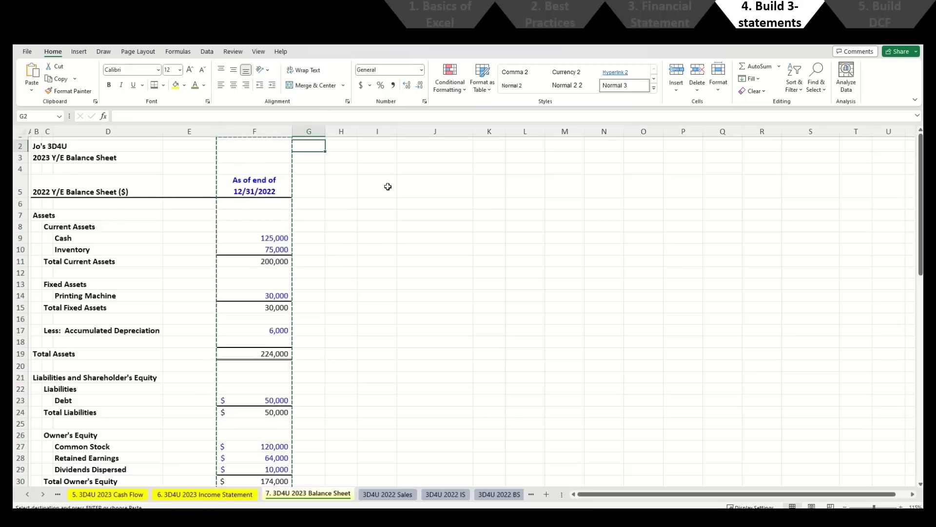
key("ctrl+space")
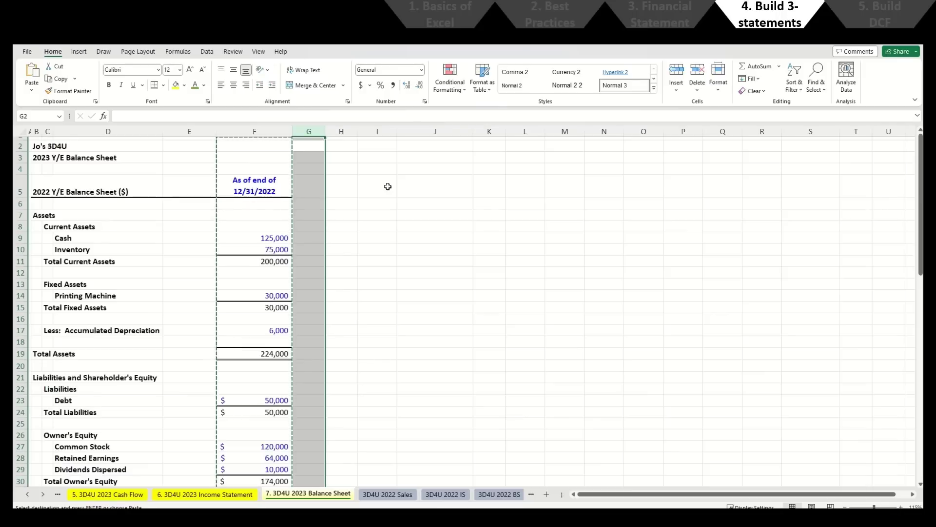
key("ctrl+v")
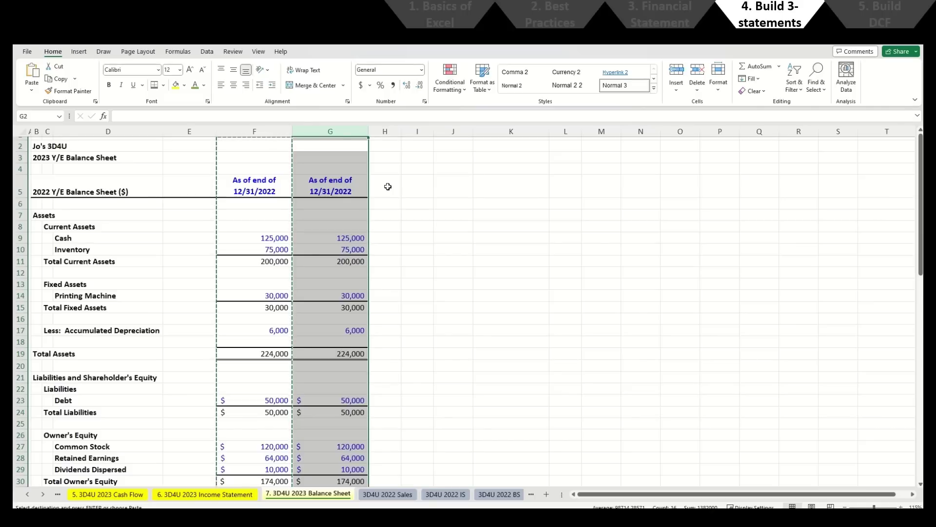
key("alt+Tab")
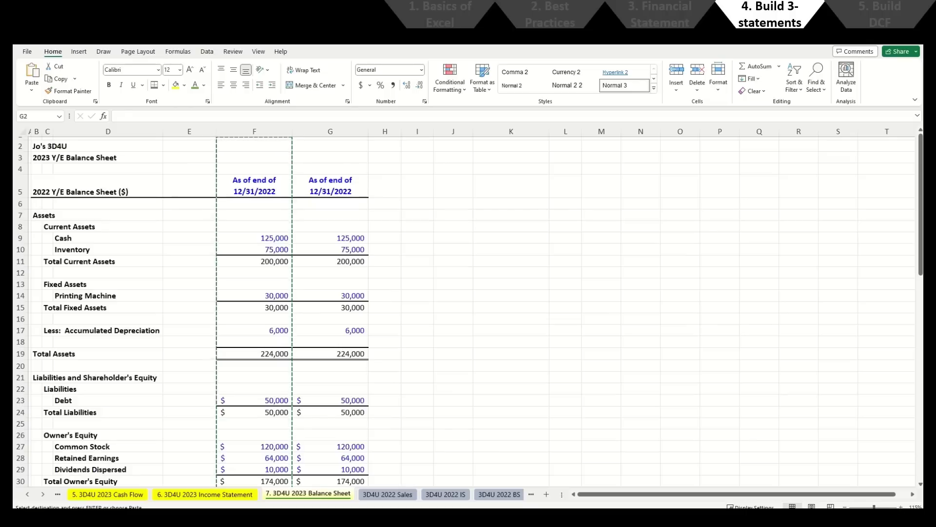
key("Return")
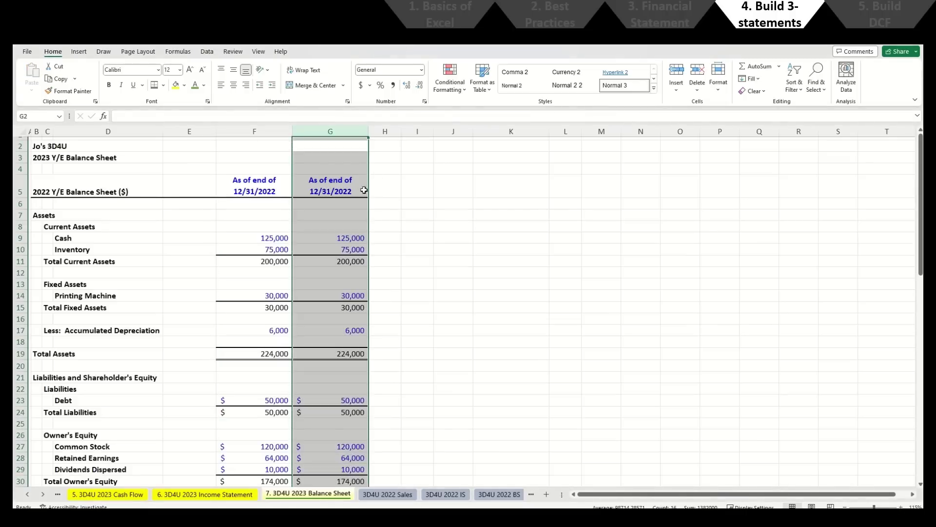
Step: Change the column G header to 'As of end of 12/31/2023'
left_click(363, 191)
key("F2")
key("BackSpace")
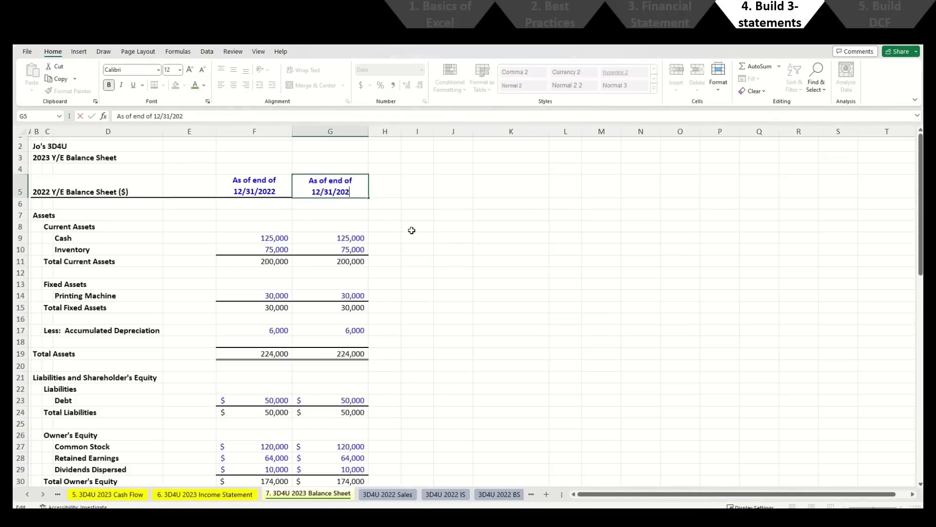
type("3")
key("Return")
Step: Clear the Cash, Inventory, Printing Machine and Accumulated Depreciation amounts in the 12/31/2023 column
key("Down")
key("Down")
key("Down")
key("shift+Down")
key("Delete")
key("Down")
key("Down")
key("Down")
key("Down")
key("Down")
key("Delete")
key("Down")
key("Down")
key("Down")
key("Delete")
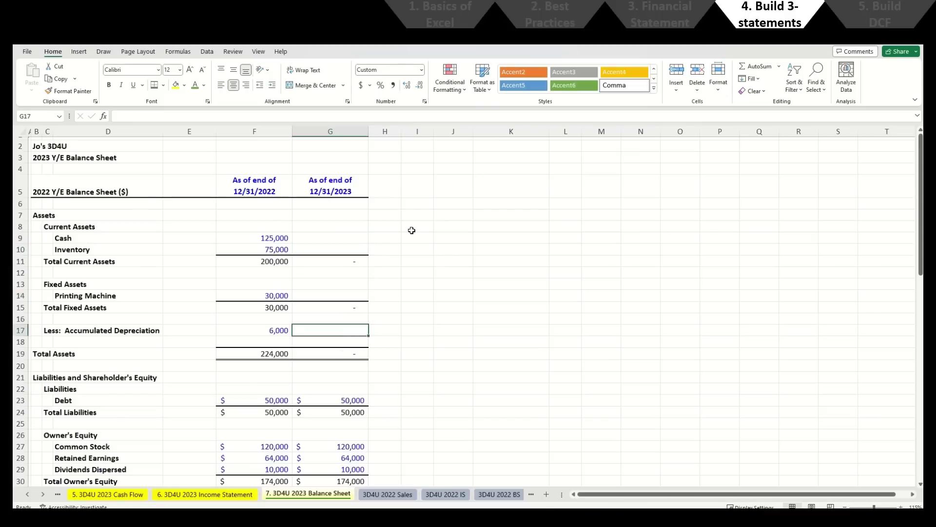
Step: Clear the Debt, Common Stock, Retained Earnings and Dividends Dispersed amounts in the 12/31/2023 column, and select its Cash cell
scroll(569, 318, "down", 3)
key("Down")
key("Down")
key("Down")
key("Down")
key("Down")
key("Down")
key("Delete")
left_click(361, 342)
key("shift+Down")
key("shift+Down")
key("Delete")
scroll(330, 217, "up", 3)
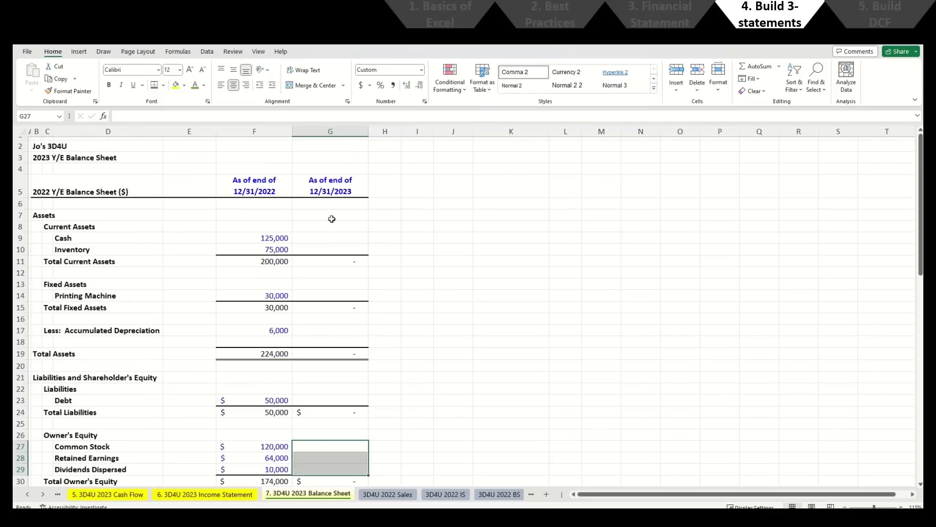
left_click(336, 238)
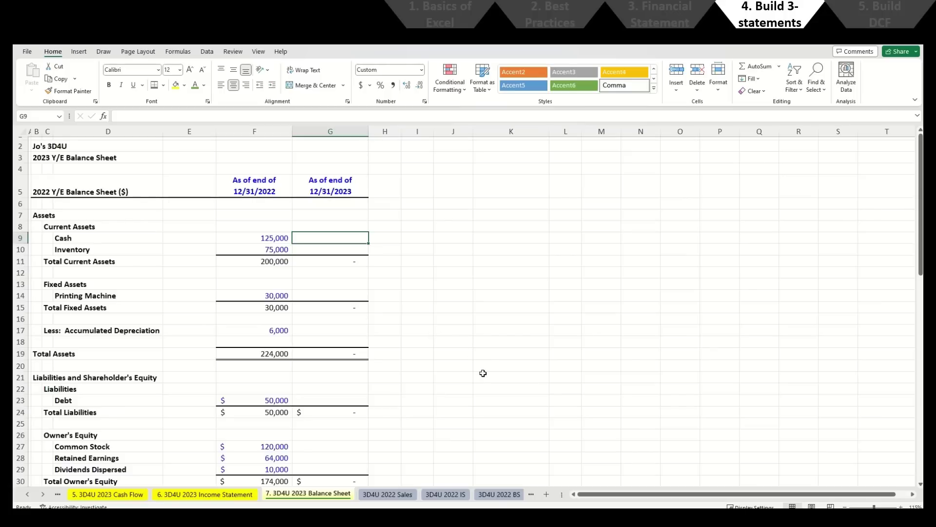
Step: Link the 12/31/2023 Cash amount to December's Ending Cash Balance on the 2023 Cash Flow sheet
type("=")
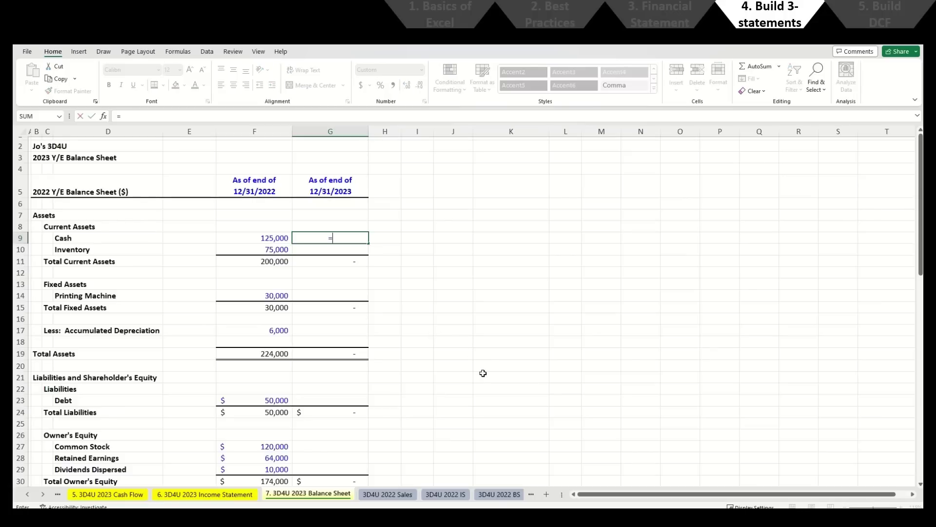
key("ctrl+Page_Up")
key("ctrl+Page_Up")
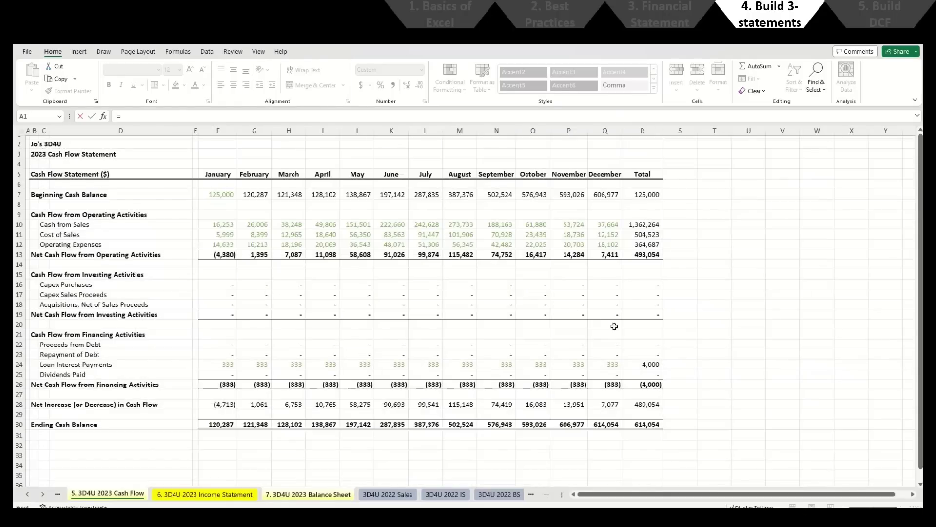
left_click(615, 425)
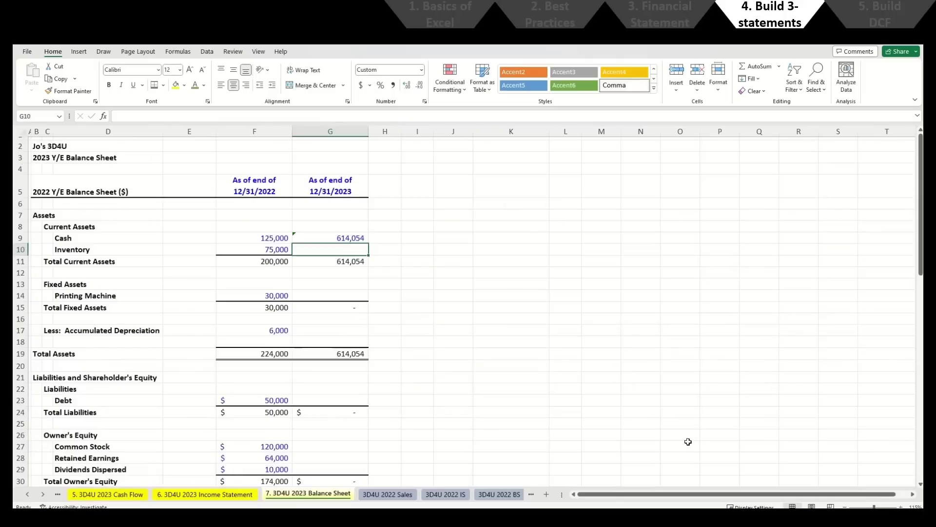
key("Up")
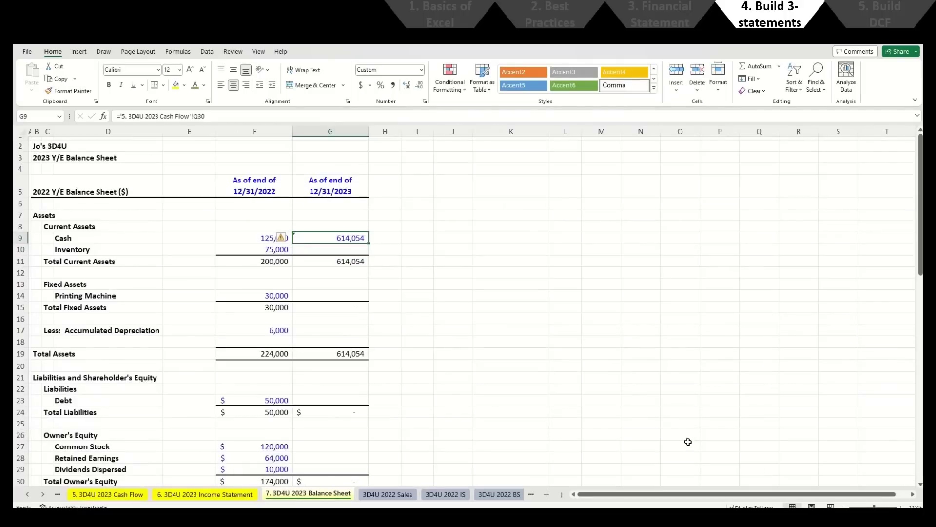
Step: Colour the 12/31/2023 Cash amount green as a cross-sheet link and ignore its formula error flag
key("alt+h")
key("f")
key("c")
key("Down")
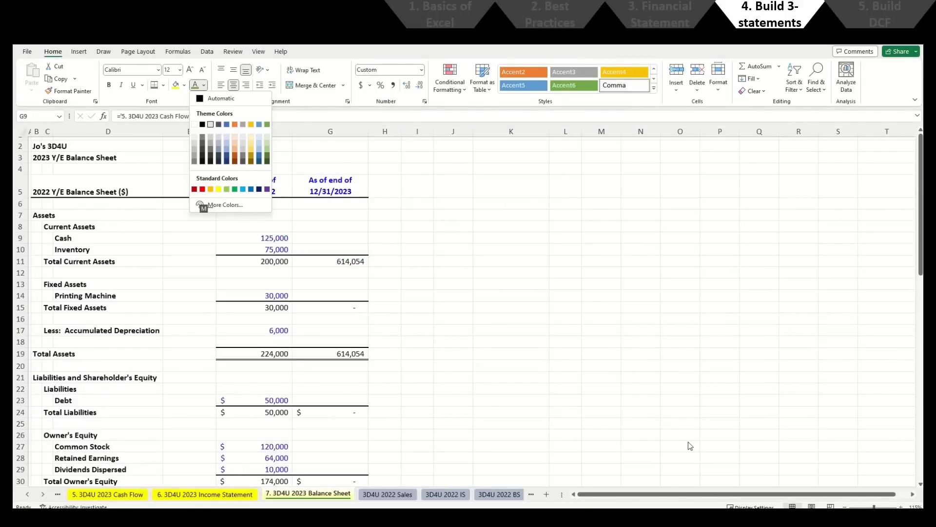
key("Right")
key("Right")
key("Right")
key("Right")
key("Right")
key("Right")
key("Right")
key("Return")
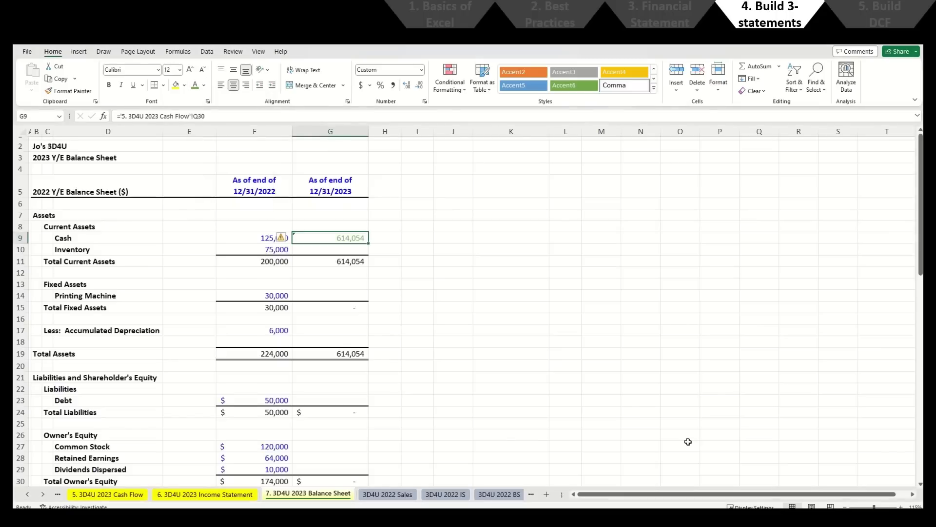
left_click(285, 238)
left_click(307, 285)
Step: Set the 12/31/2023 Inventory equal to the 12/31/2022 balance in black font and ignore its error flag
key("Down")
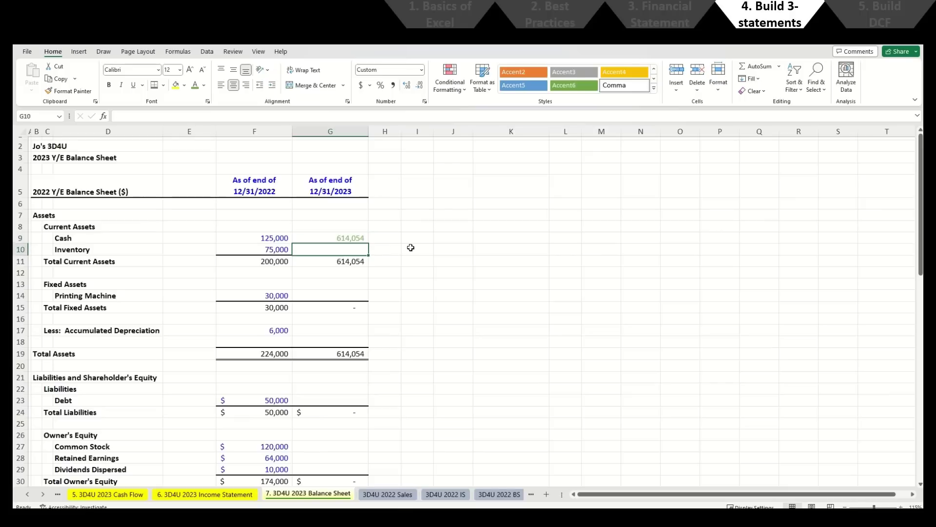
type("=")
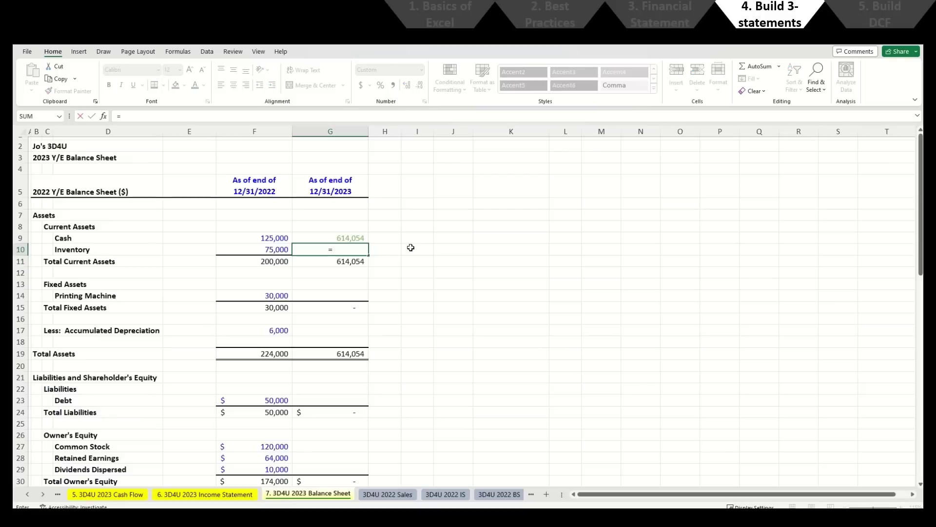
key("Left")
key("Return")
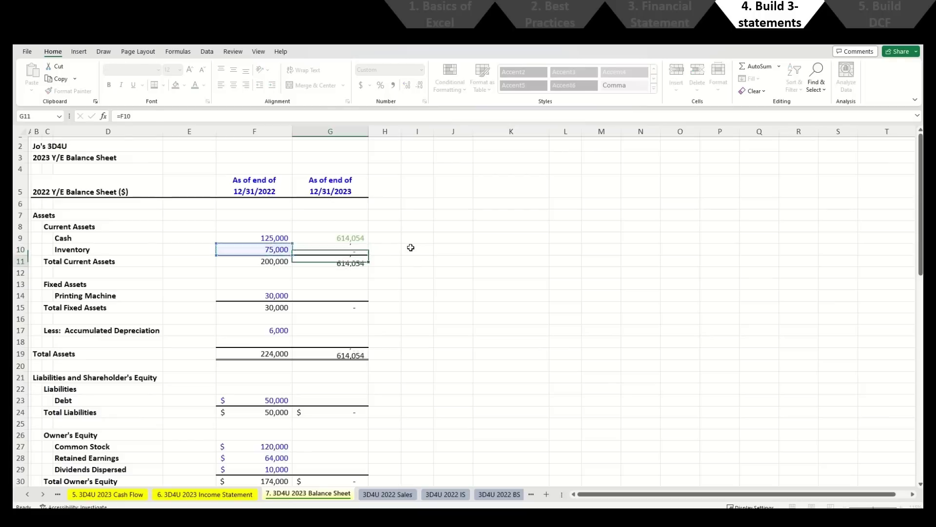
key("Up")
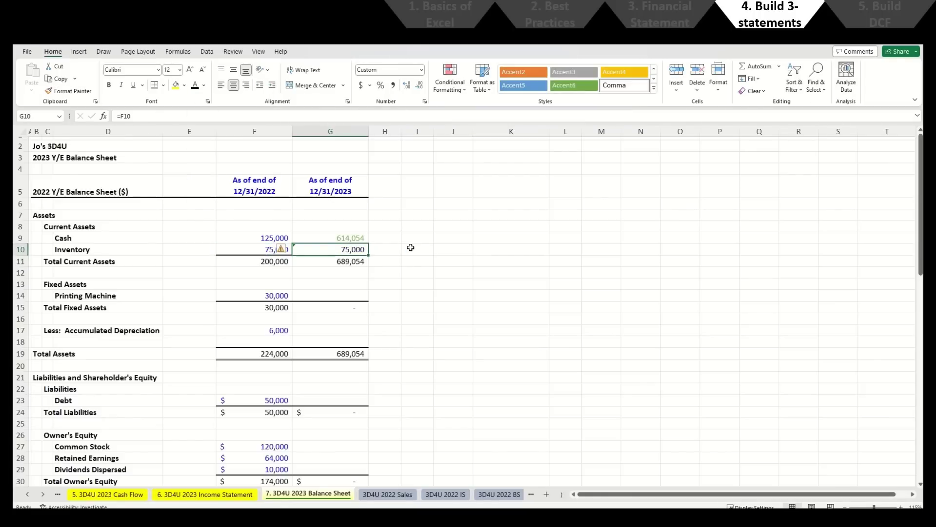
left_click(283, 249)
left_click(308, 297)
Step: Set the 12/31/2023 Printing Machine amount equal to its 12/31/2022 balance, in black font
key("Down")
key("Down")
key("Down")
key("Down")
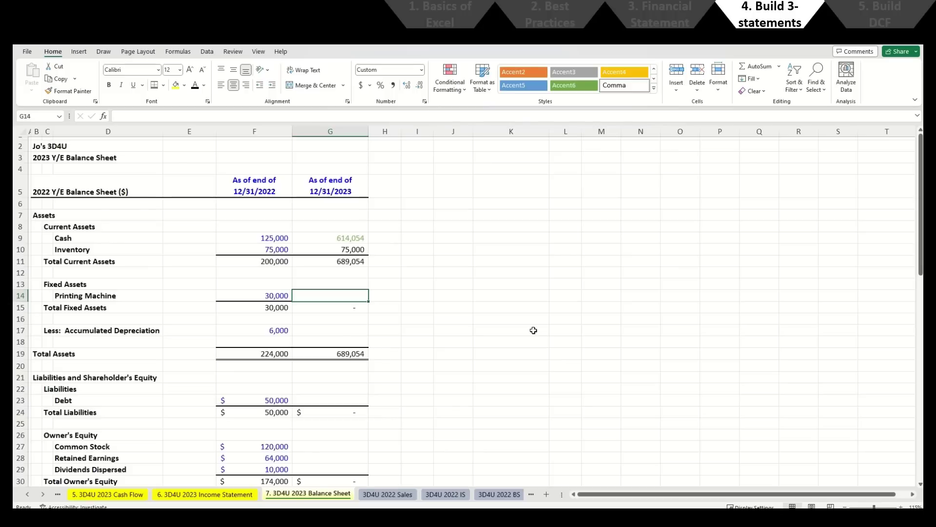
type("=")
key("Left")
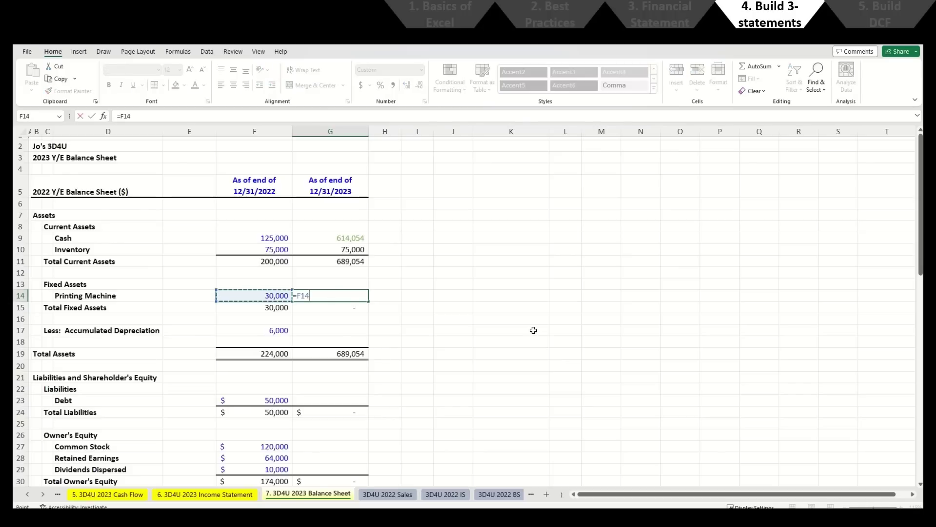
key("Return")
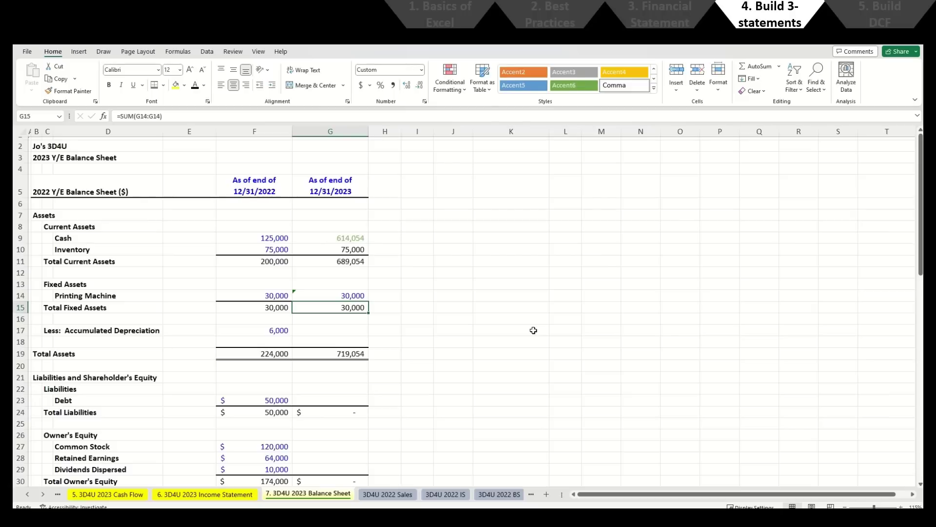
key("Up")
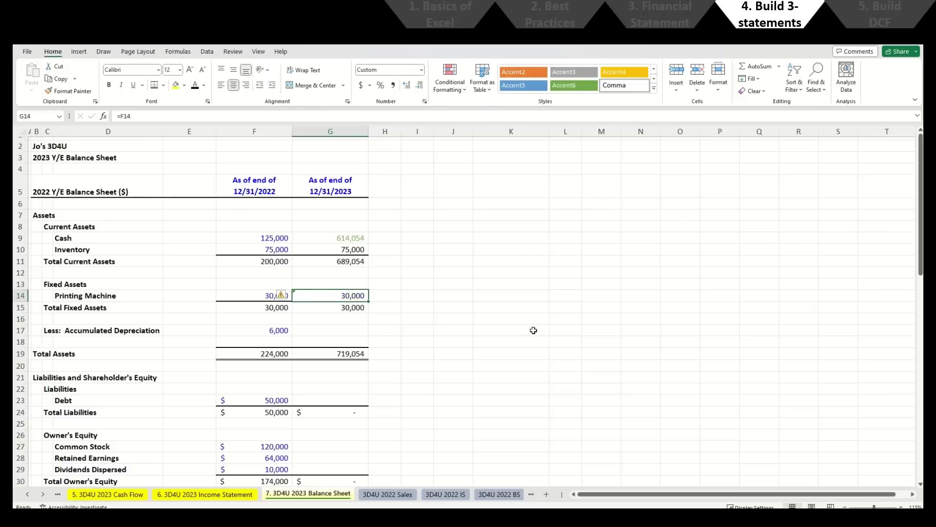
Step: Calculate 12/31/2023 Accumulated Depreciation as the 12/31/2022 balance plus the total 2023 depreciation from the Loan & Depreciation sheet
key("Down")
key("Down")
key("Down")
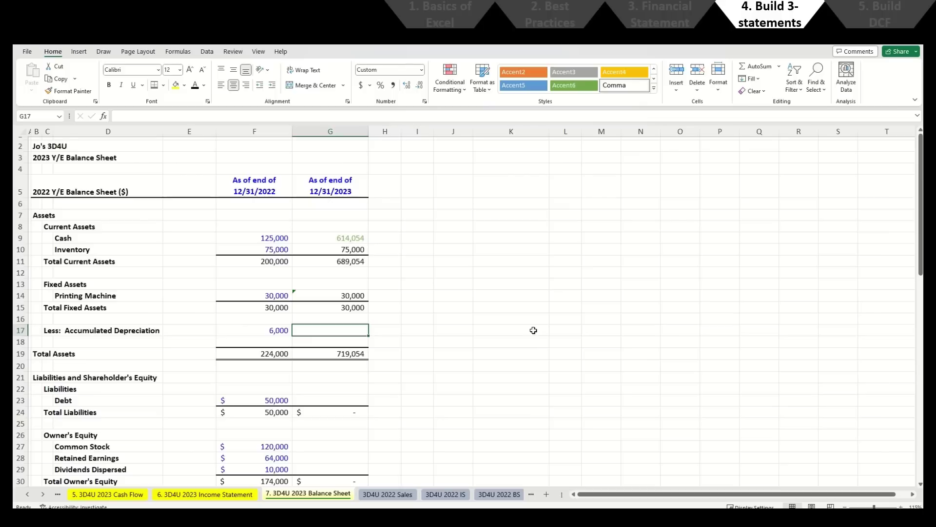
type("=")
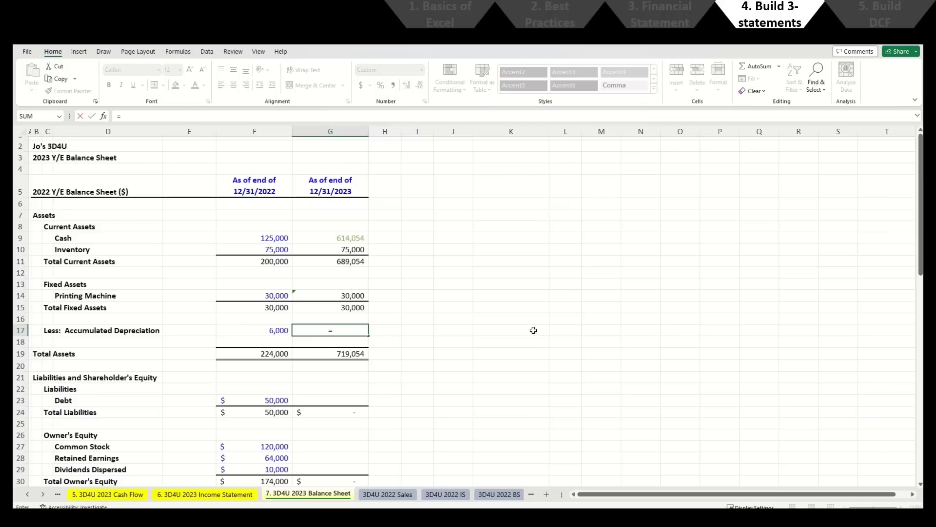
key("Left")
type("+")
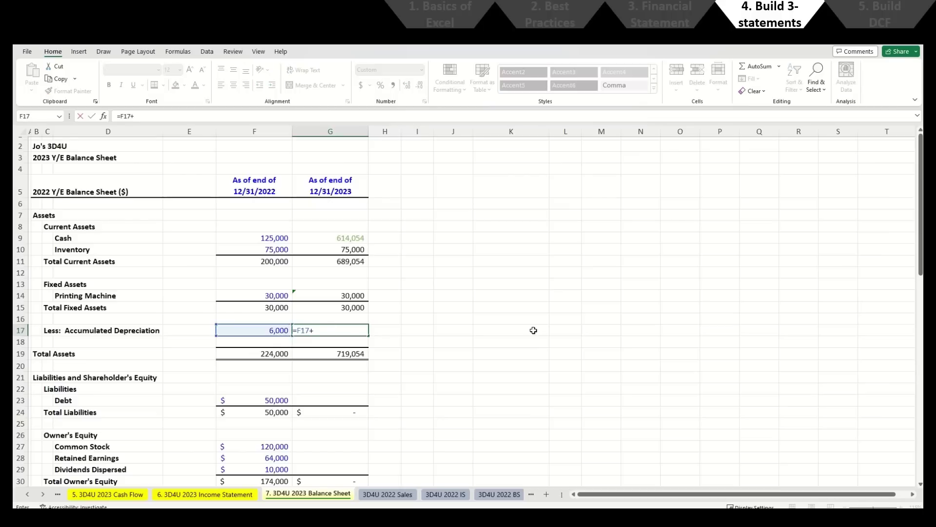
key("ctrl+Page_Up")
key("ctrl+Page_Up")
key("ctrl+Page_Up")
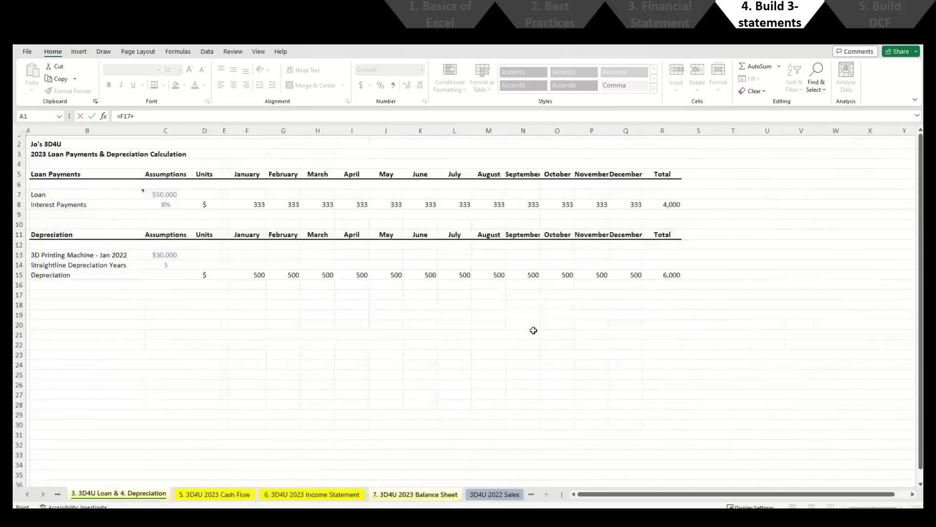
left_click(672, 275)
key("Return")
key("Up")
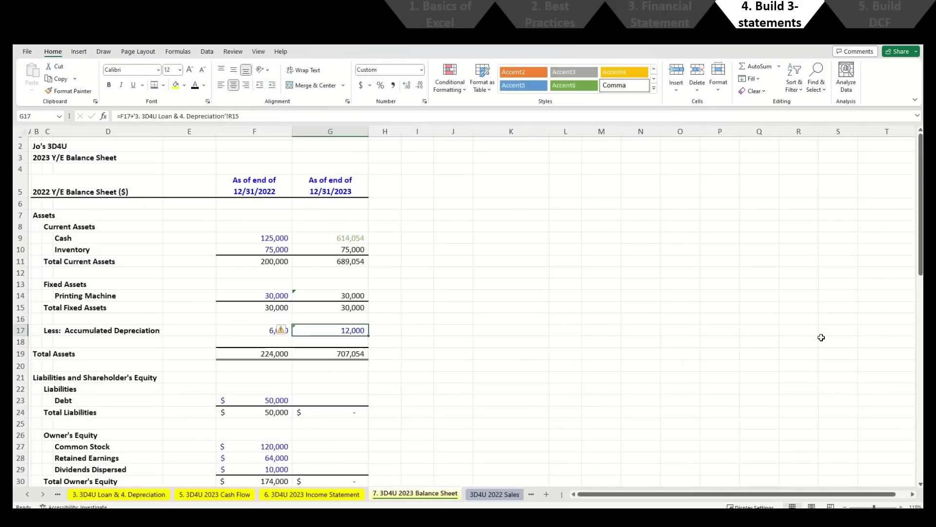
Step: Colour the 12/31/2023 Accumulated Depreciation amount green as a cross-sheet link
key("Down")
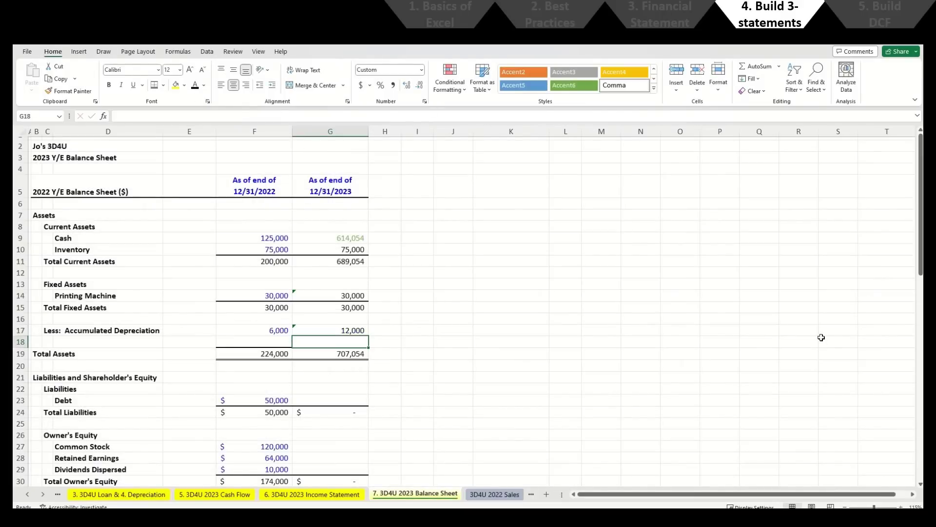
key("Up")
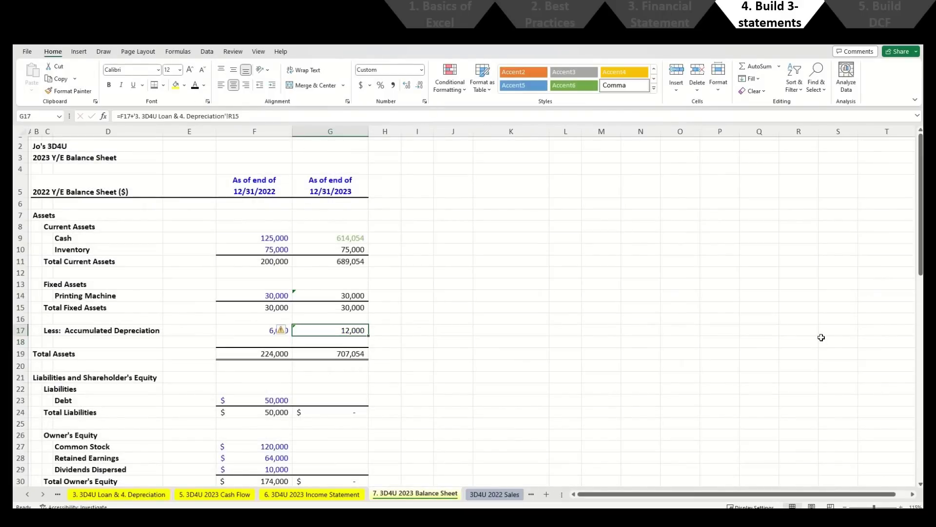
key("alt+h")
key("f")
key("c")
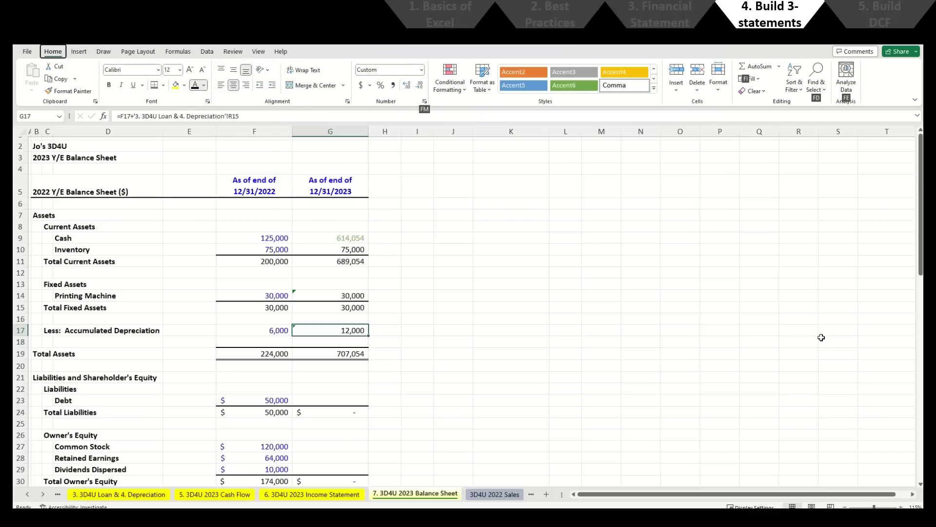
key("Down")
key("Down")
key("Return")
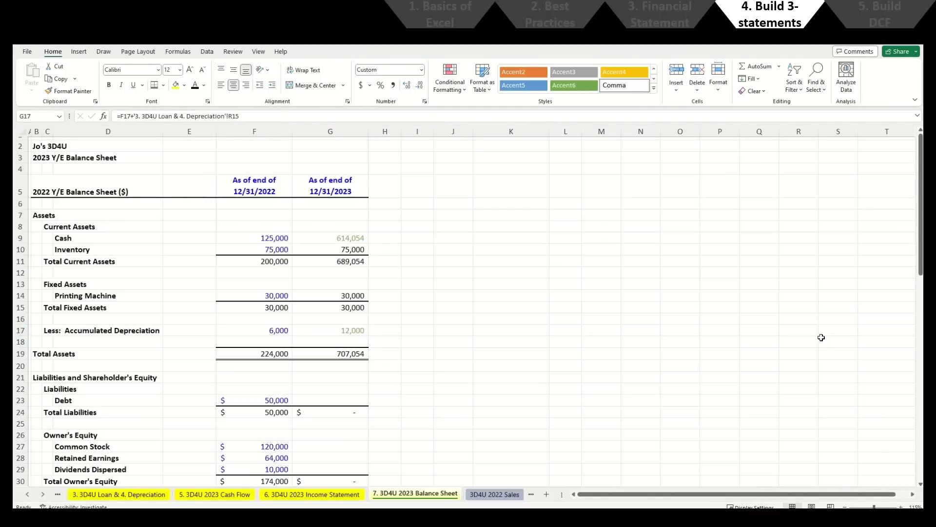
Step: Set the 12/31/2023 Debt amount equal to its 12/31/2022 balance, in black font
key("Down")
key("Down")
key("Down")
key("Down")
key("Down")
key("Down")
key("Down")
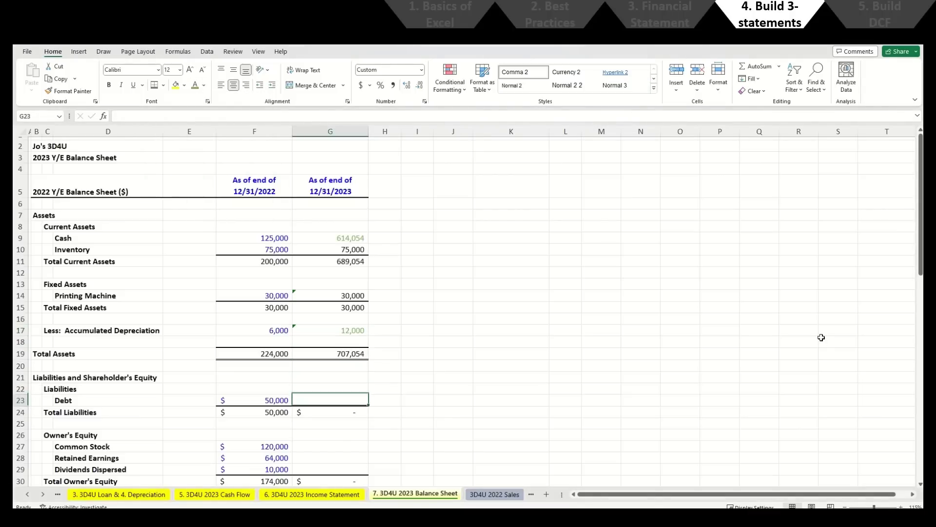
key("alt+equal")
key("Up")
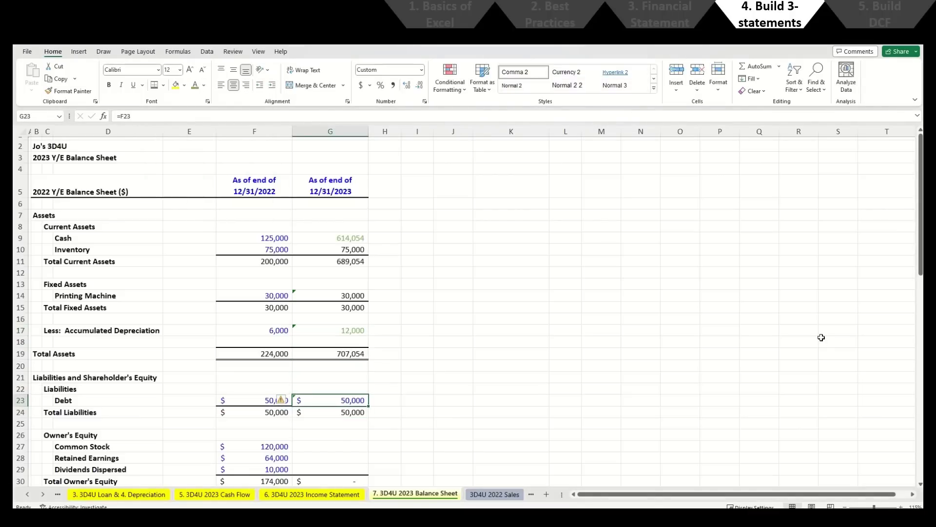
Step: Remove the dollar signs from the liabilities and owner's equity amounts in both year columns
key("alt")
key("Escape")
scroll(500, 366, "down", 2)
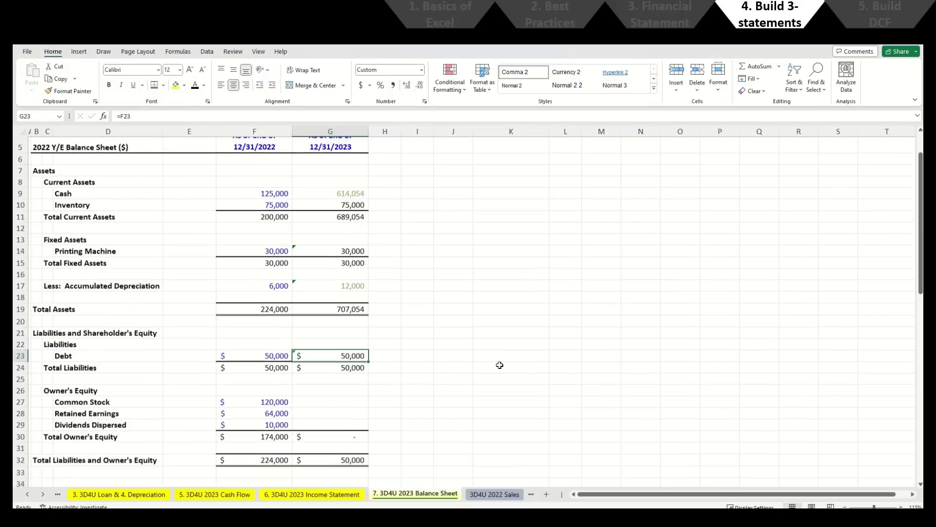
key("Down")
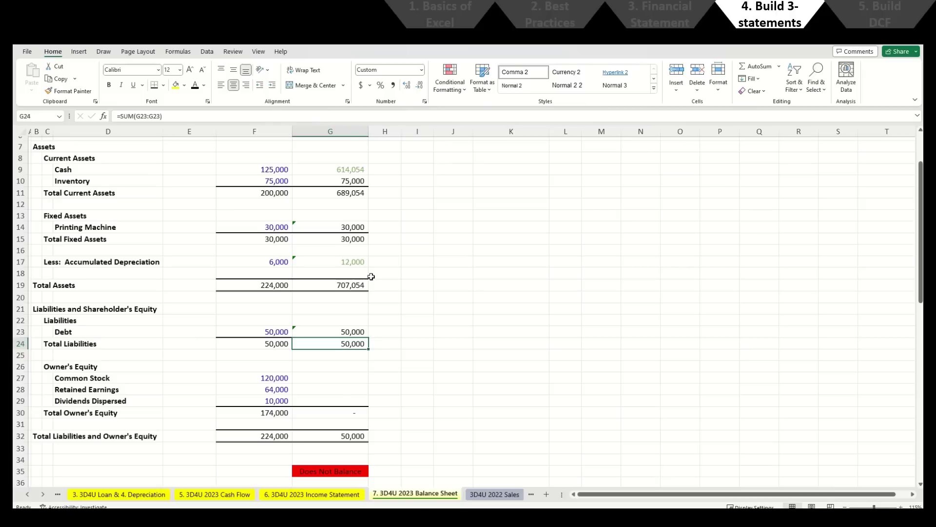
Step: Set the 12/31/2023 Common Stock amount equal to its 12/31/2022 balance, in black font
key("Down")
key("Down")
key("Down")
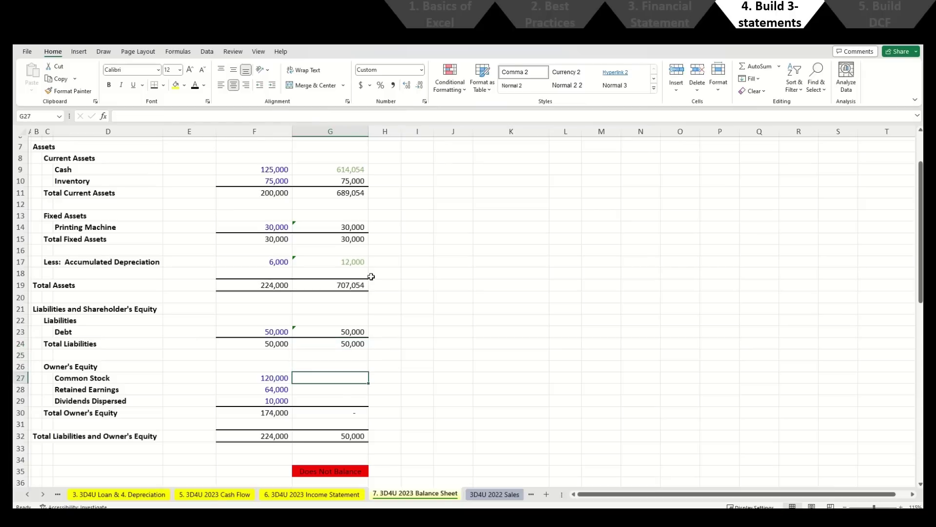
type("=")
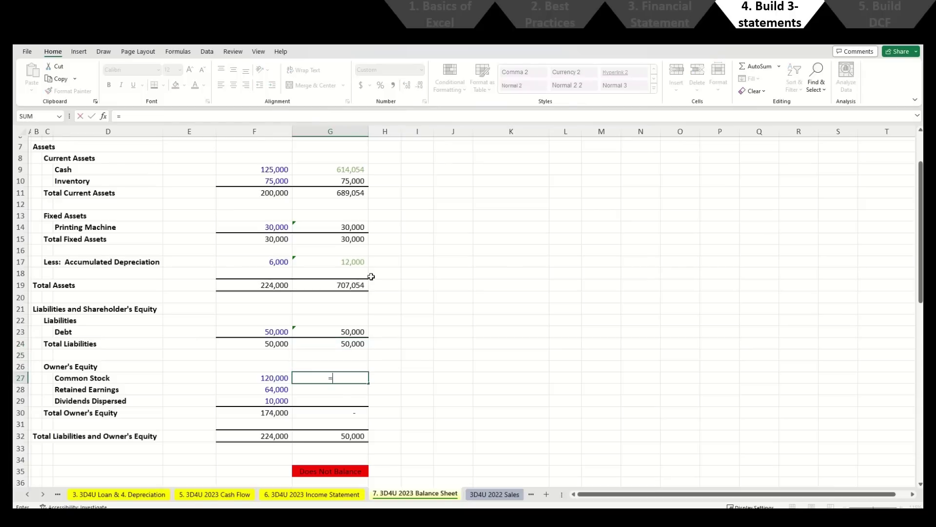
key("Left")
key("Return")
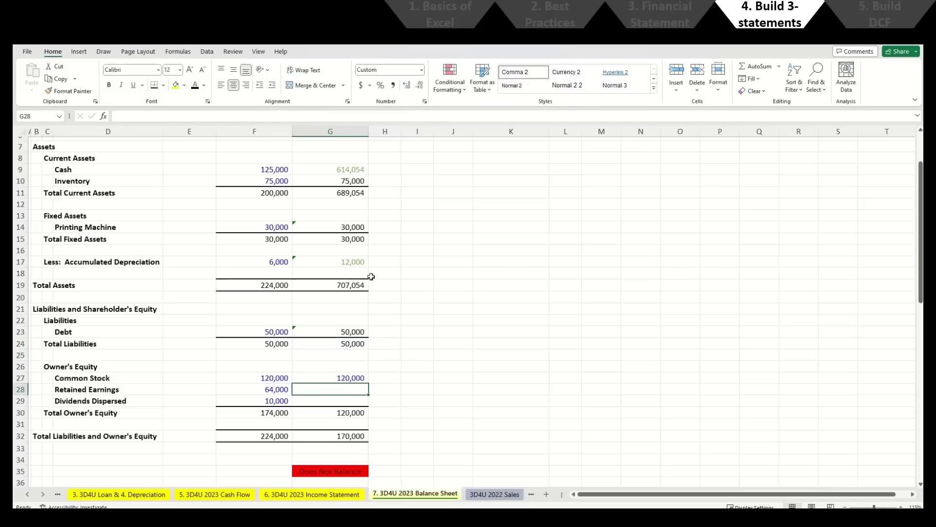
key("Up")
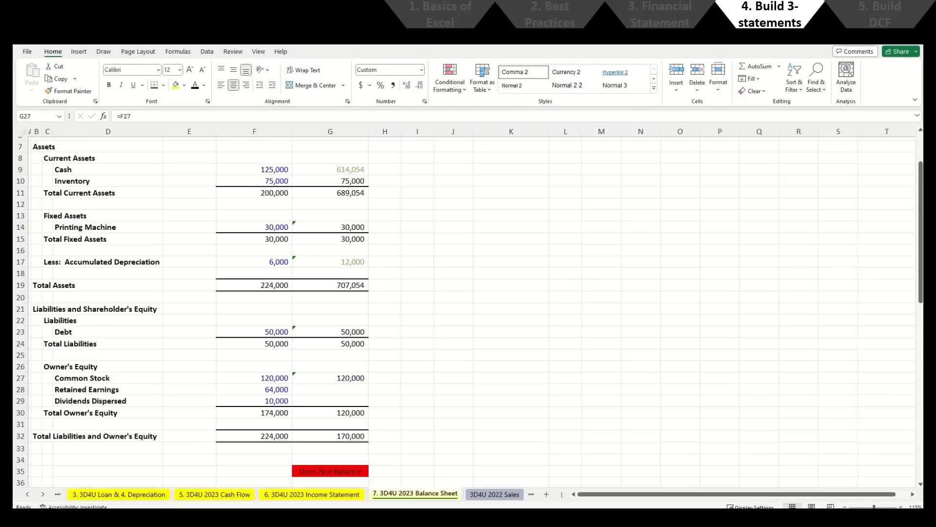
left_click(350, 380)
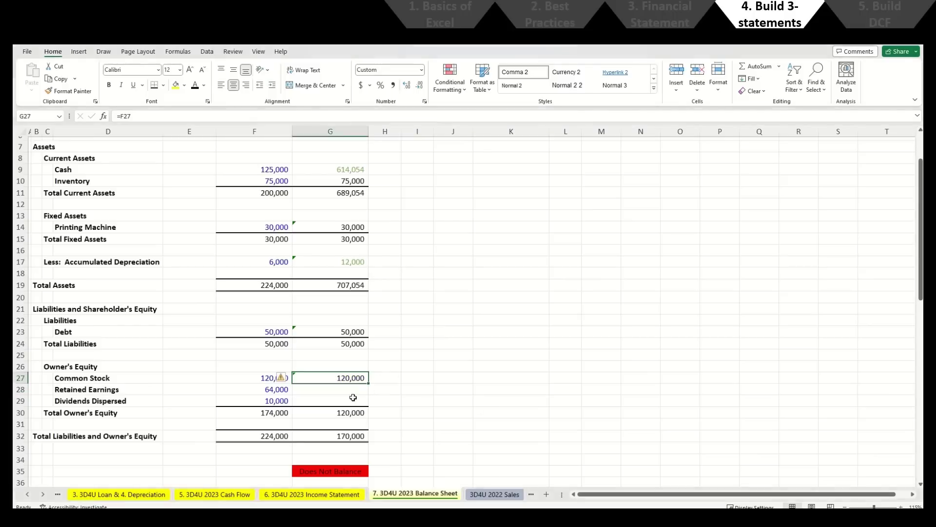
Step: Set the 12/31/2023 Retained Earnings to the 2023 Income Statement's total Net Income plus the 12/31/2022 Retained Earnings balance
left_click(350, 387)
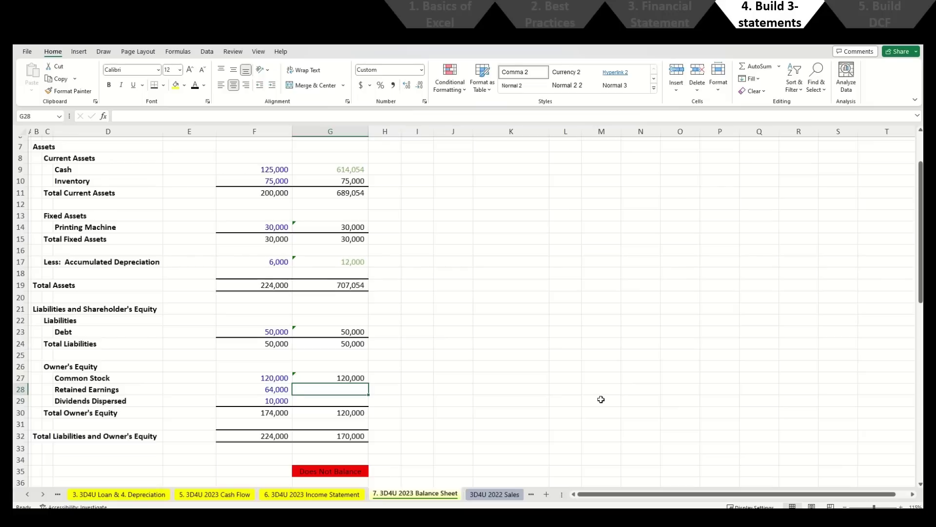
type("=")
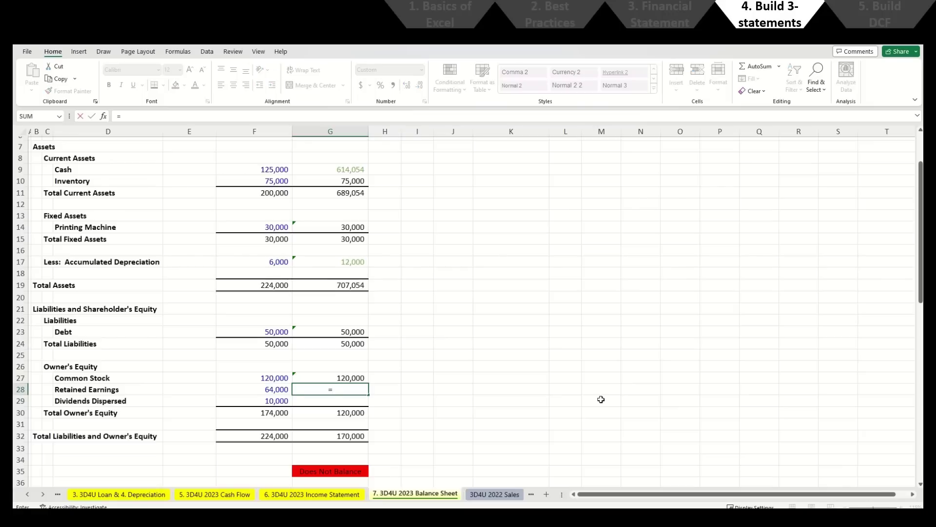
key("ctrl+Page_Up")
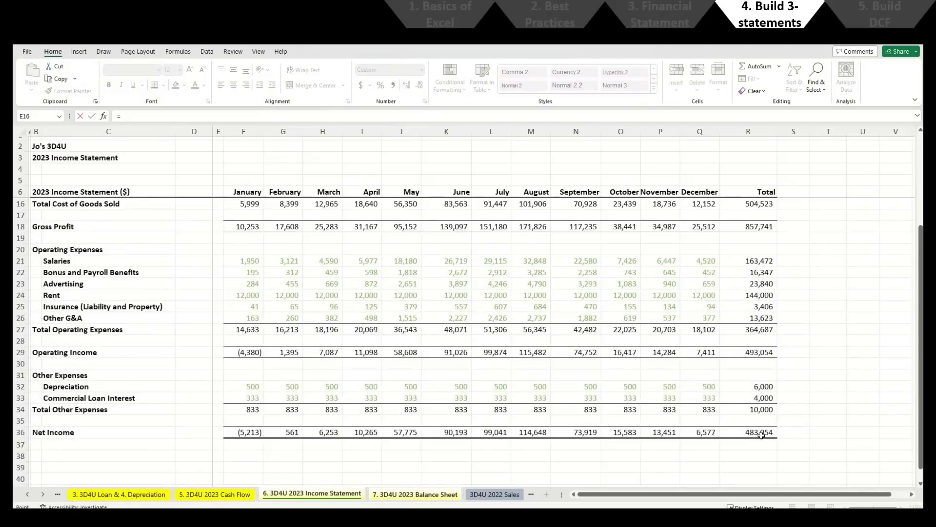
left_click(761, 434)
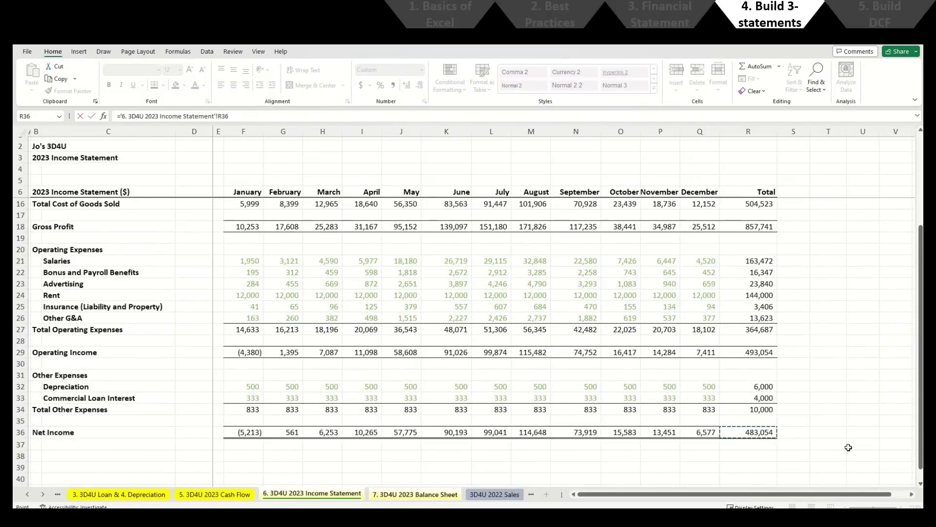
type("+")
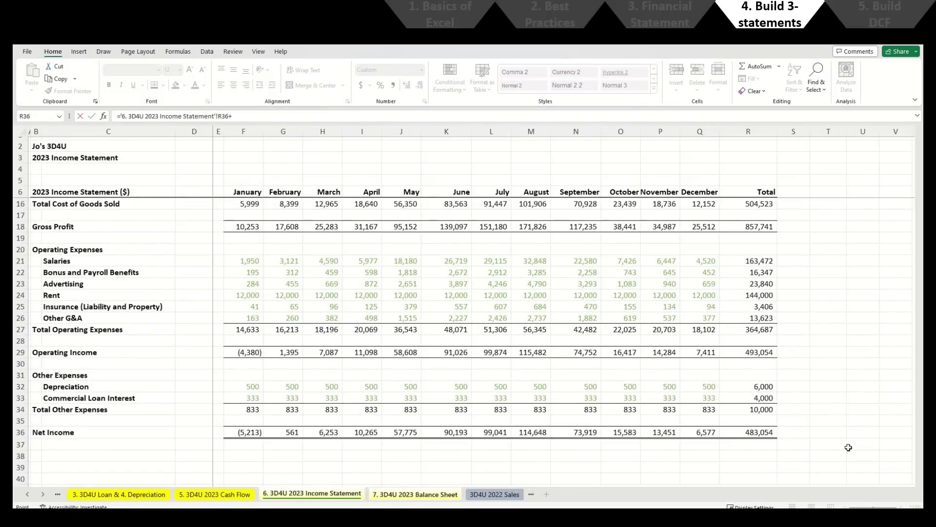
key("ctrl+Page_Down")
left_click(260, 392)
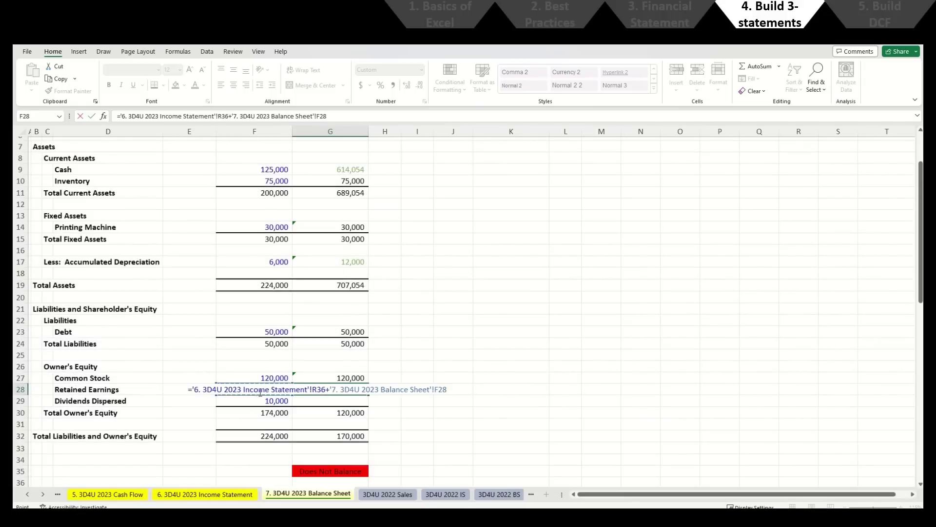
key("Return")
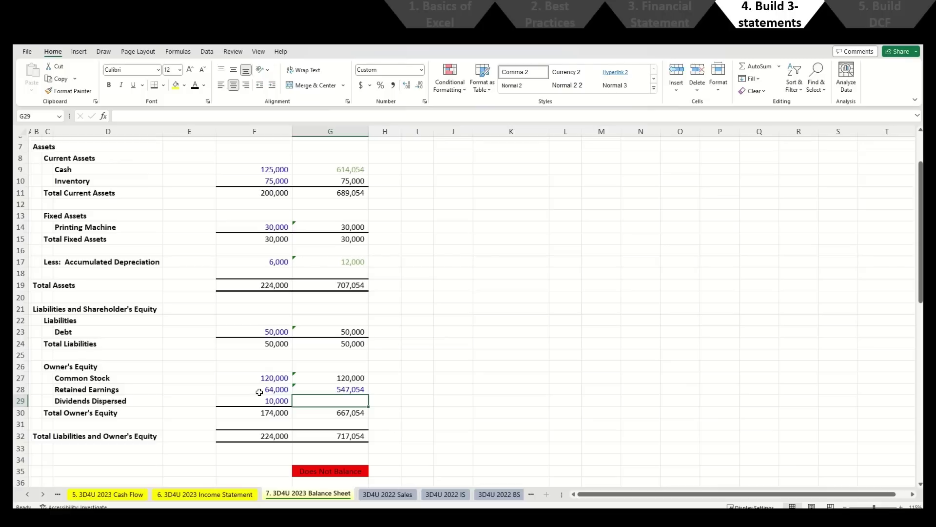
Step: Set the 12/31/2023 Dividends Dispersed equal to its 12/31/2022 balance, and put the Retained Earnings and Dividends Dispersed amounts in black font
type("=")
key("Left")
key("Return")
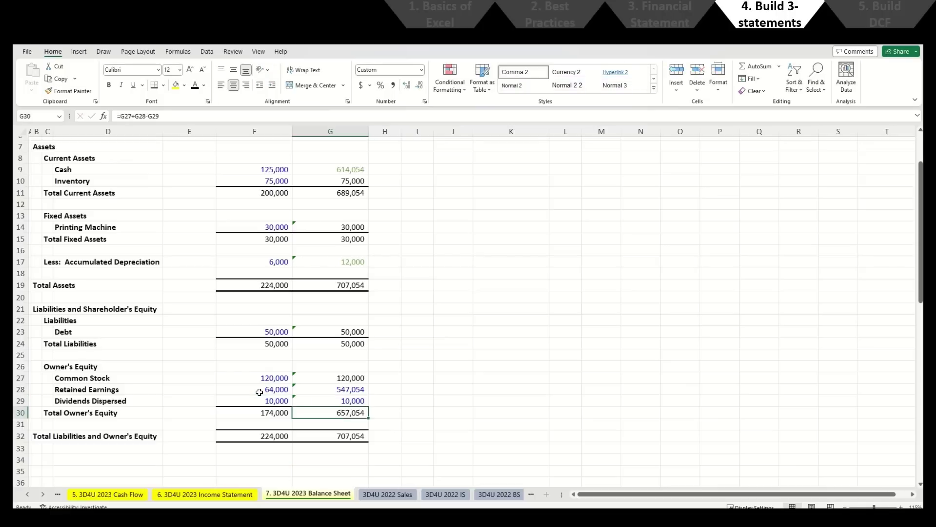
key("Up")
key("Up")
key("shift+Down")
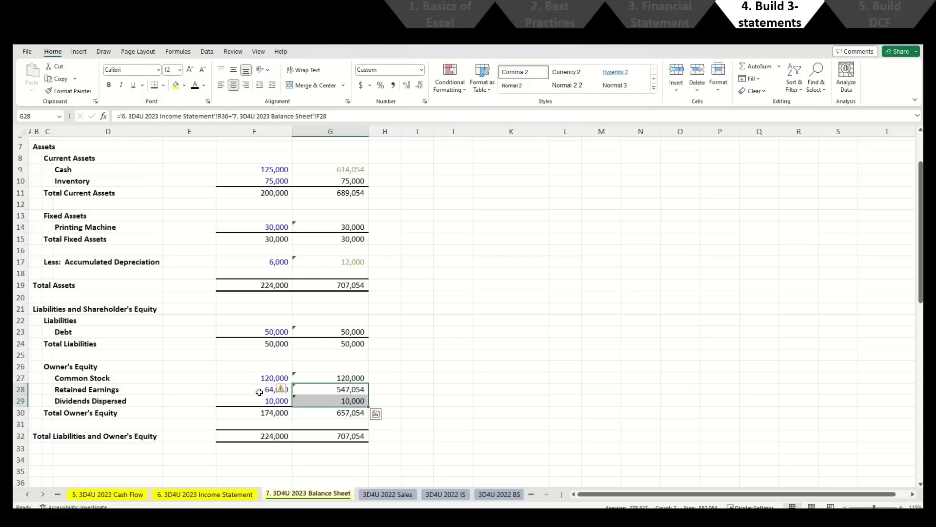
key("Down")
key("Down")
key("Down")
key("Down")
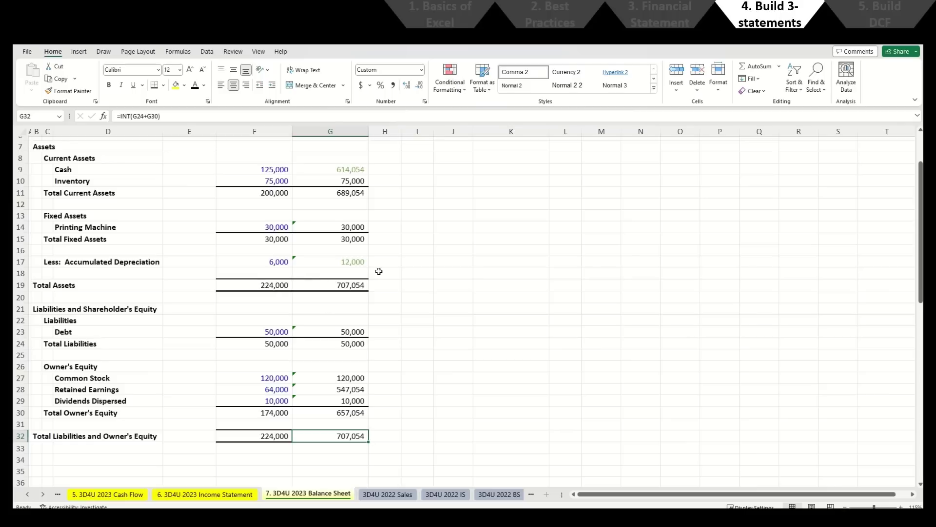
left_click(359, 284, "ctrl")
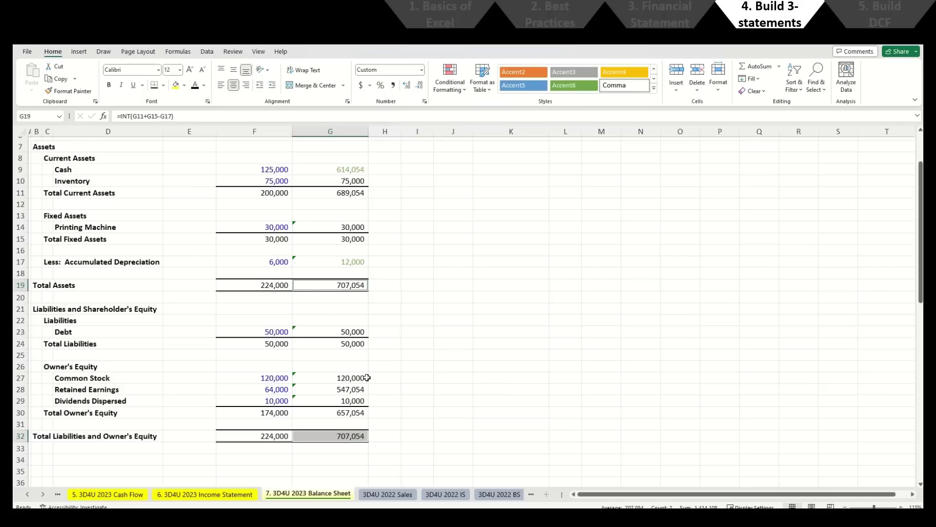
Step: Colour the 12/31/2023 Retained Earnings amount green as a cross-sheet link
left_click(352, 389)
key("alt+h")
key("f")
key("c")
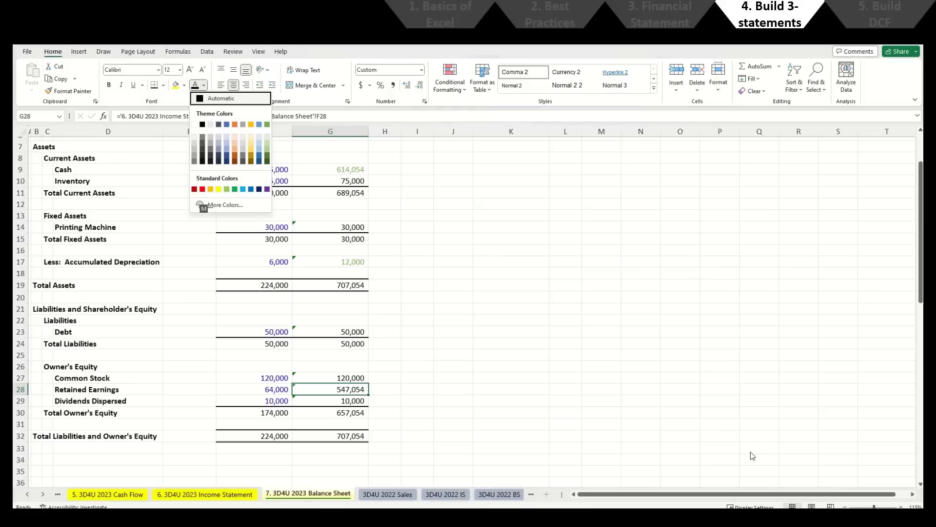
key("Down")
key("Down")
key("Left")
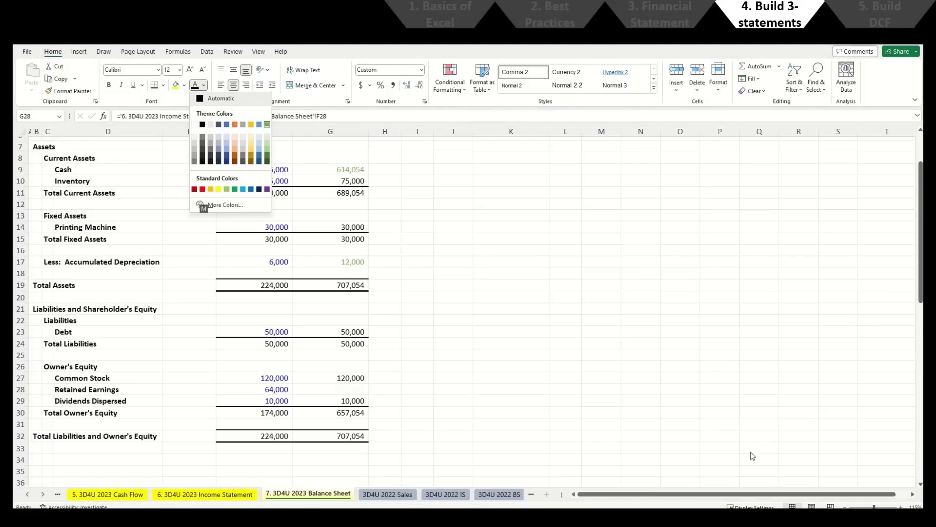
key("Return")
left_click(425, 388)
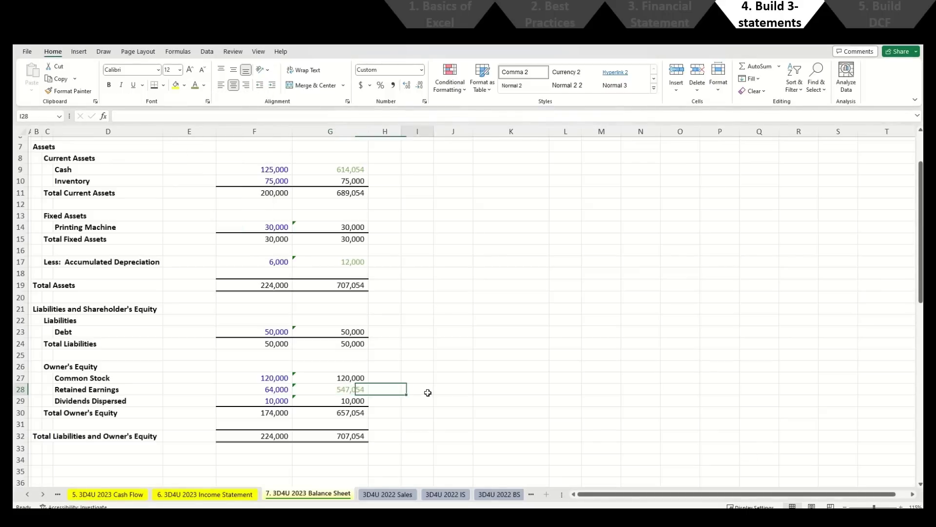
scroll(425, 385, "up", 1)
scroll(425, 384, "down", 1)
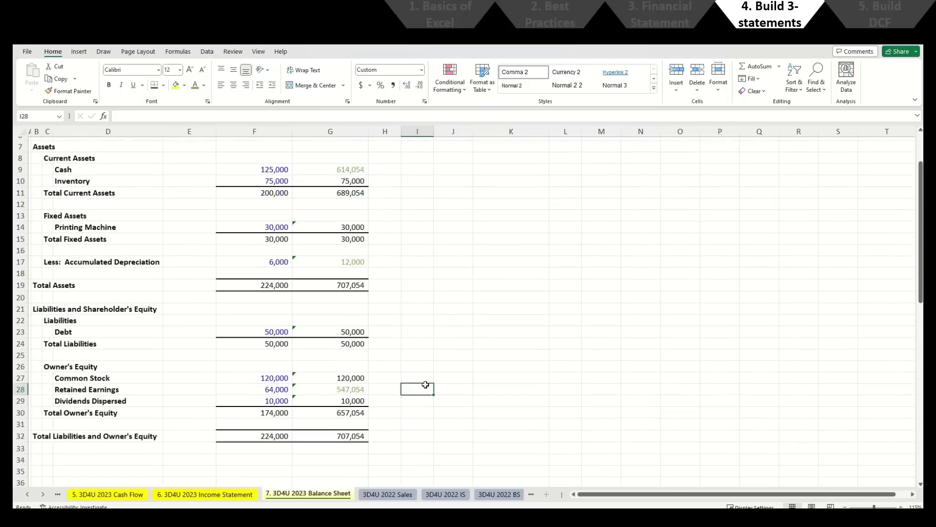
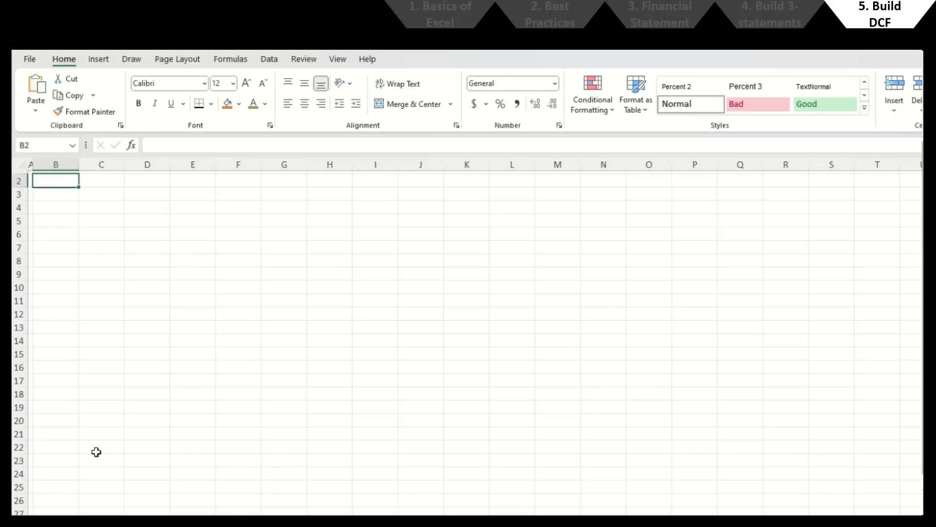
Step: Enter the bold sheet titles "Jo's 3D4U" in B2 and "Discounted Cash Flow" in B3 of the blank sheet
type("Jo's")
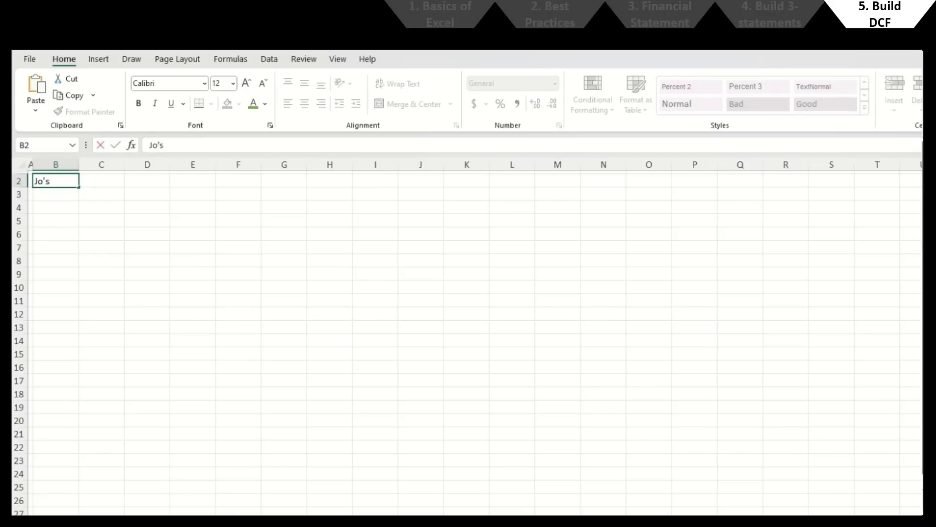
type(" 3D4U")
key("Return")
type("Discounte")
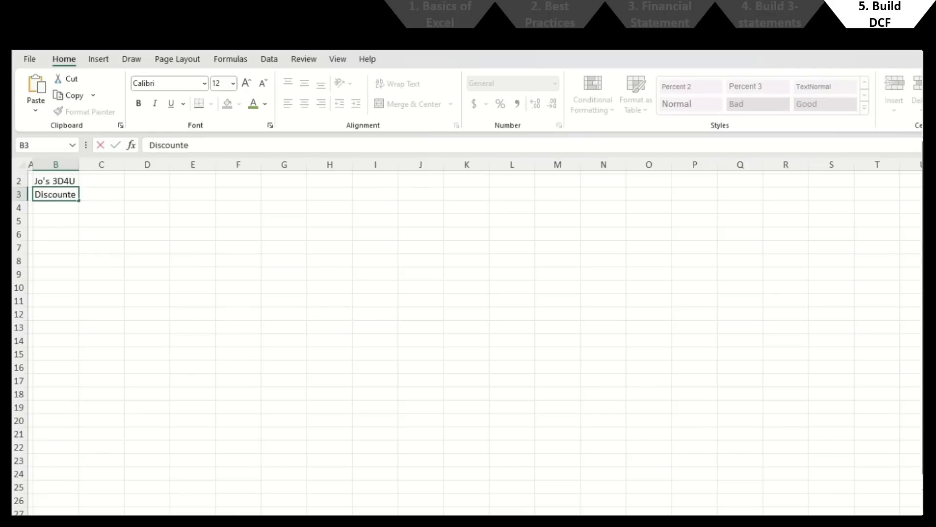
type("d Cash Flow")
key("Return")
key("Up")
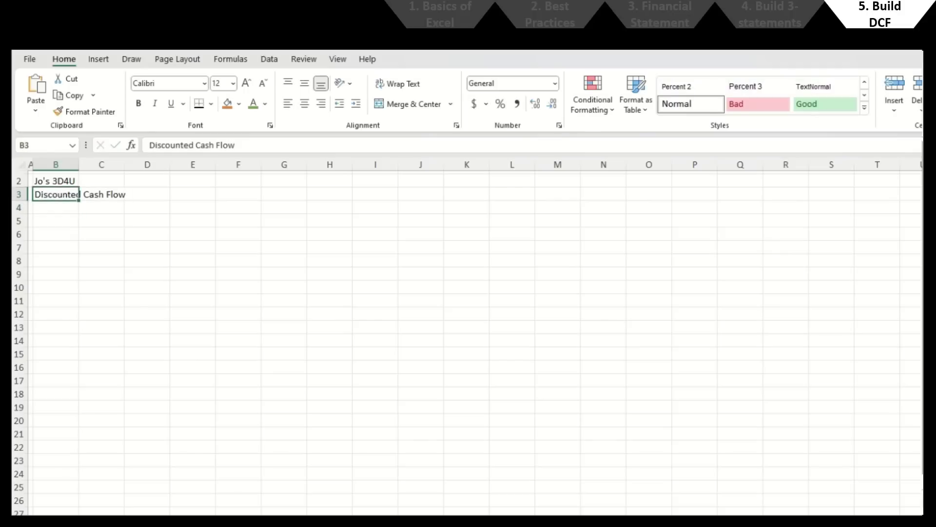
key("shift+Up")
key("ctrl+b")
Step: Enter the bold table heading "Discounted Cash Flow ($M)" in B5
key("Down")
key("Down")
type("Discounted")
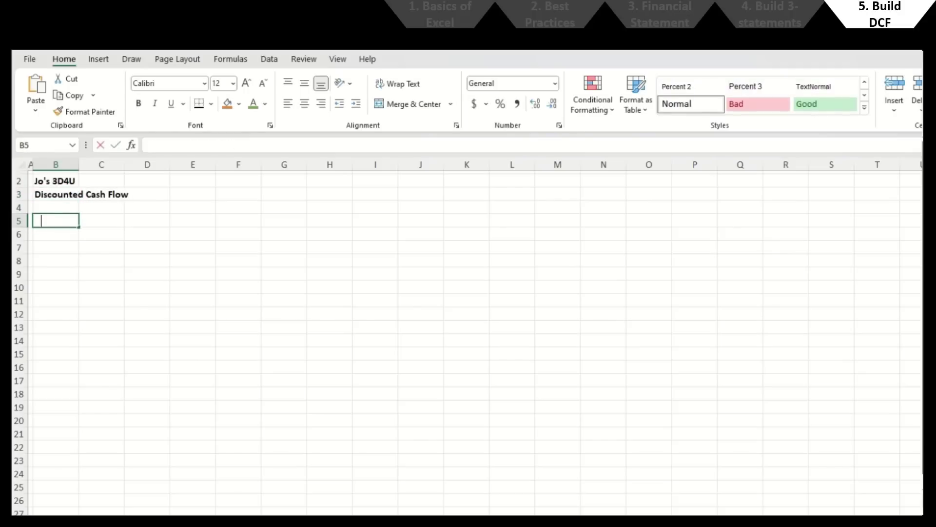
type(" Cash Fl")
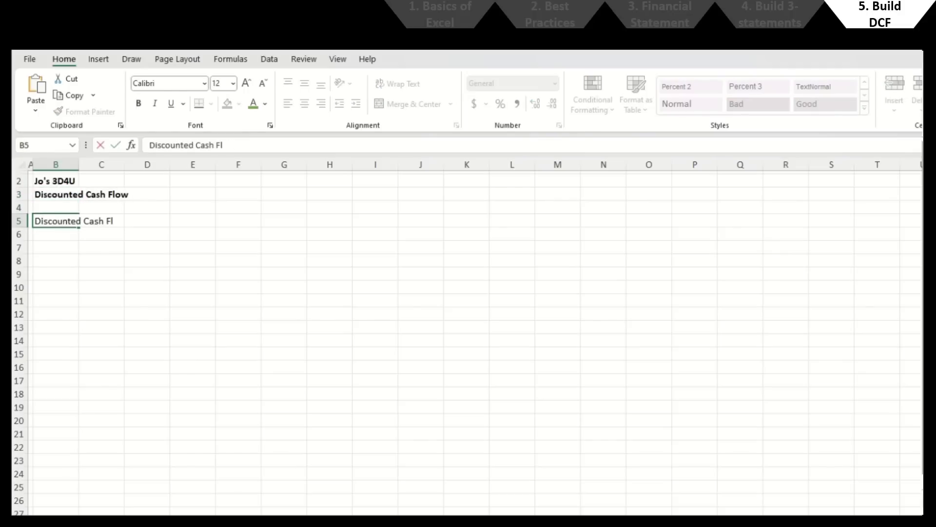
type("ow ($M)")
key("Return")
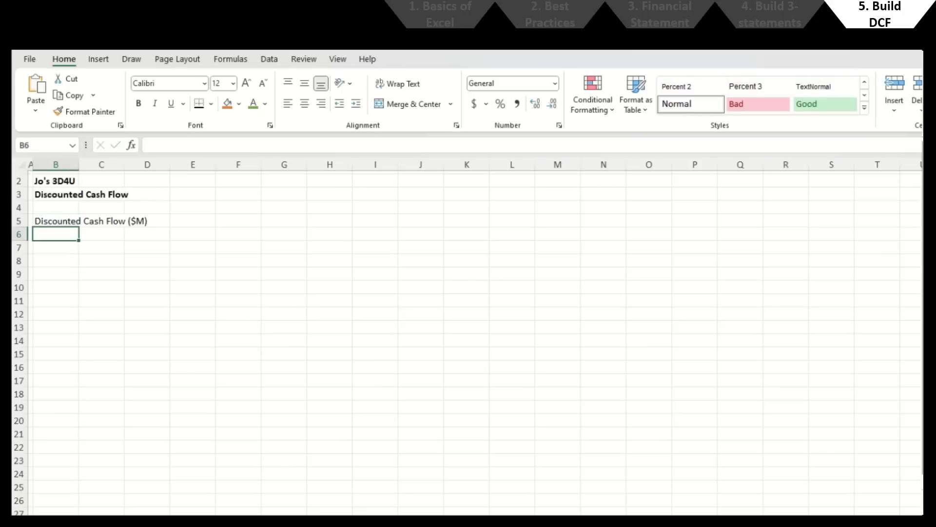
key("Up")
key("ctrl+b")
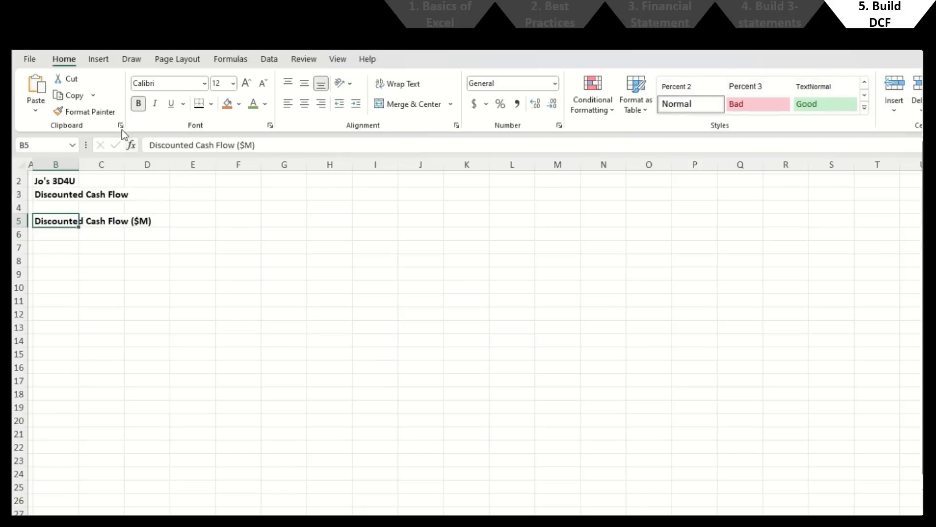
Step: Narrow column B to a thin indent and widen column C to hold the line-item labels
left_click_drag(78, 165, 52, 165)
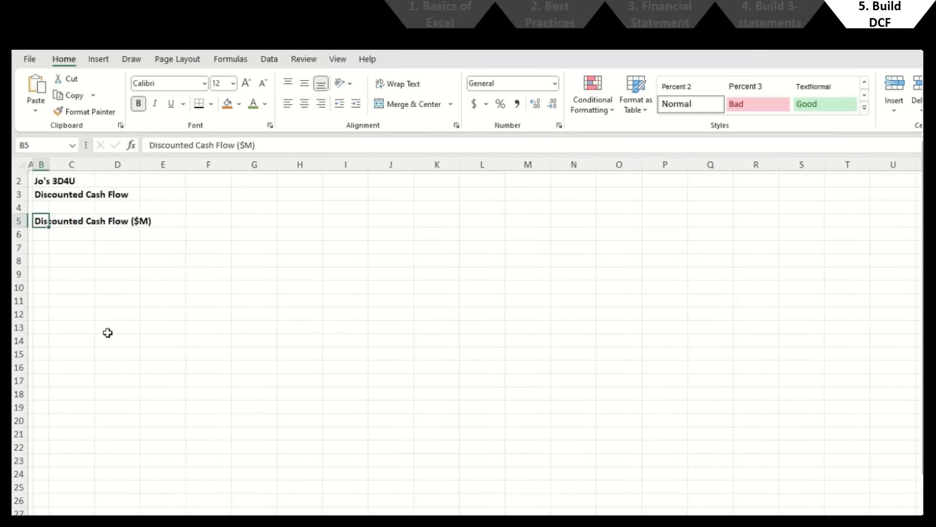
key("Down")
key("Right")
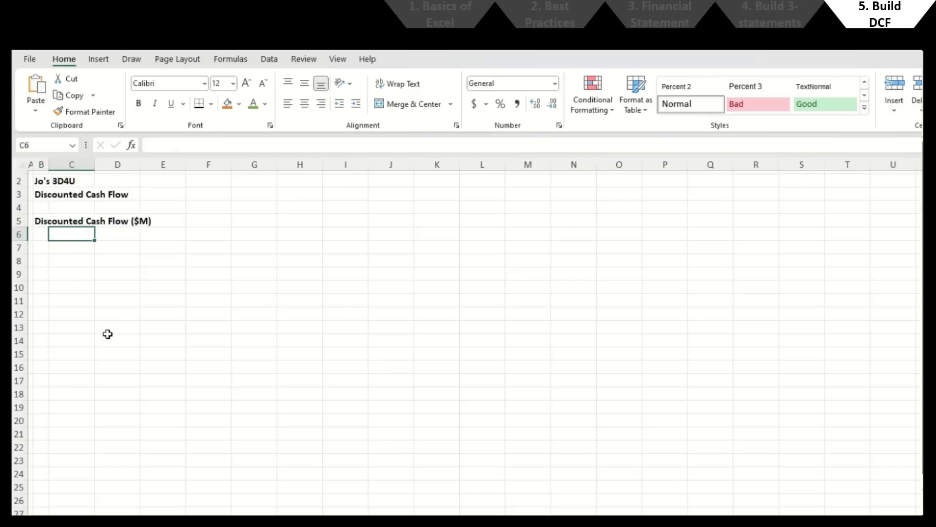
left_click_drag(94, 164, 254, 159)
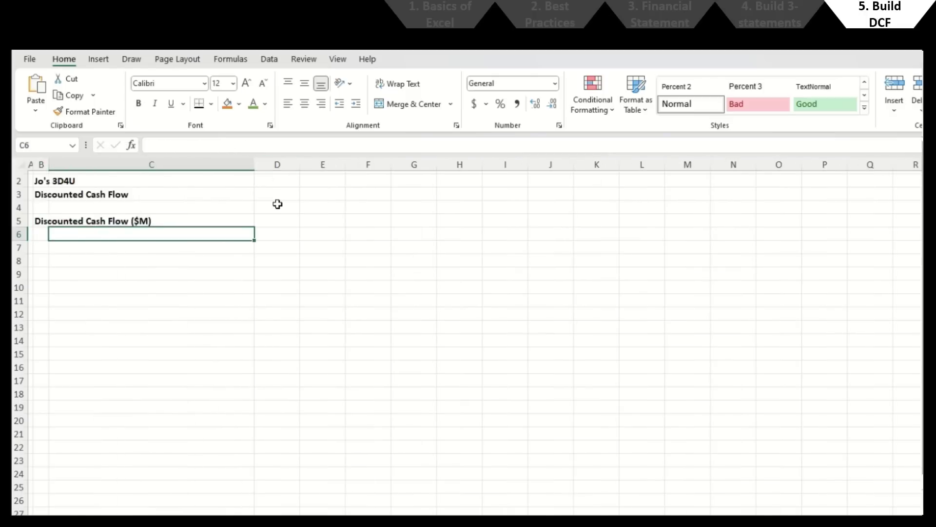
Step: Enter the bold heading "Assumptions" in D5 and fit column D's width to it
left_click(275, 221)
type("Assumptions")
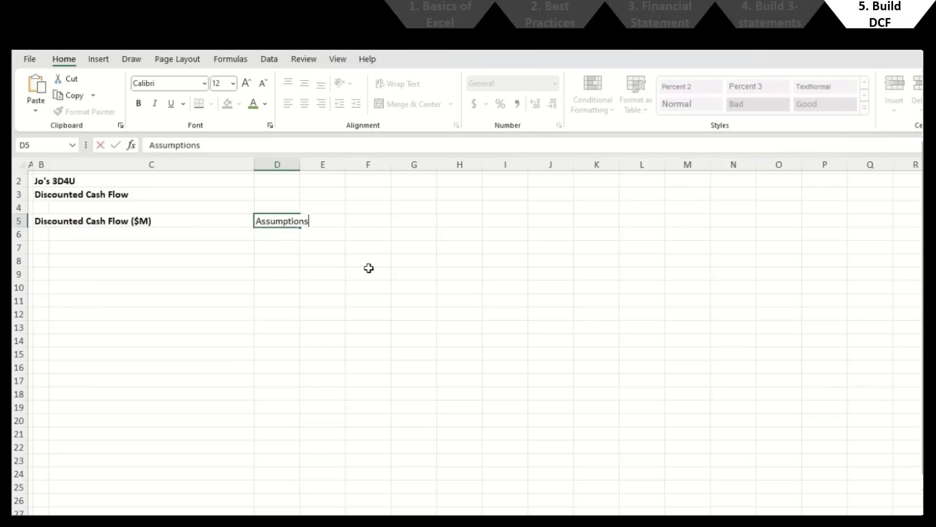
key("Return")
key("Up")
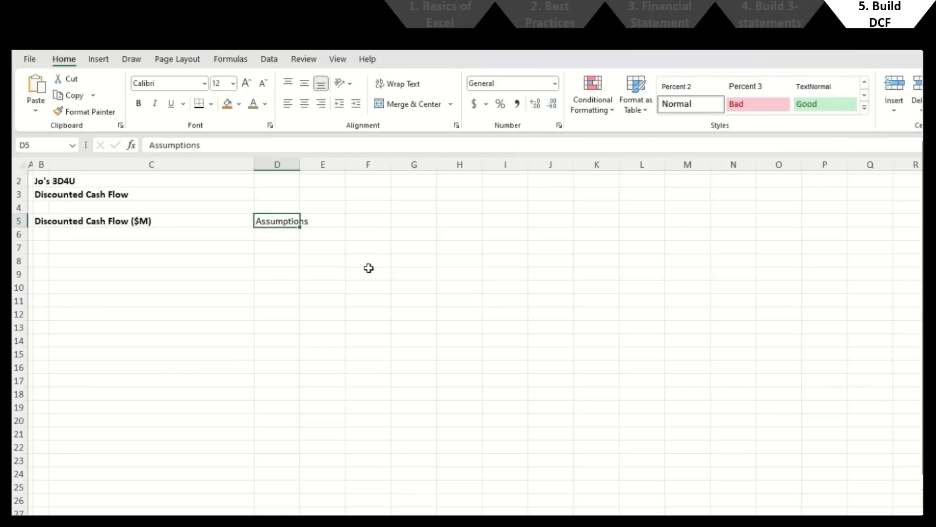
key("alt+h")
key("o")
key("i")
key("ctrl+b")
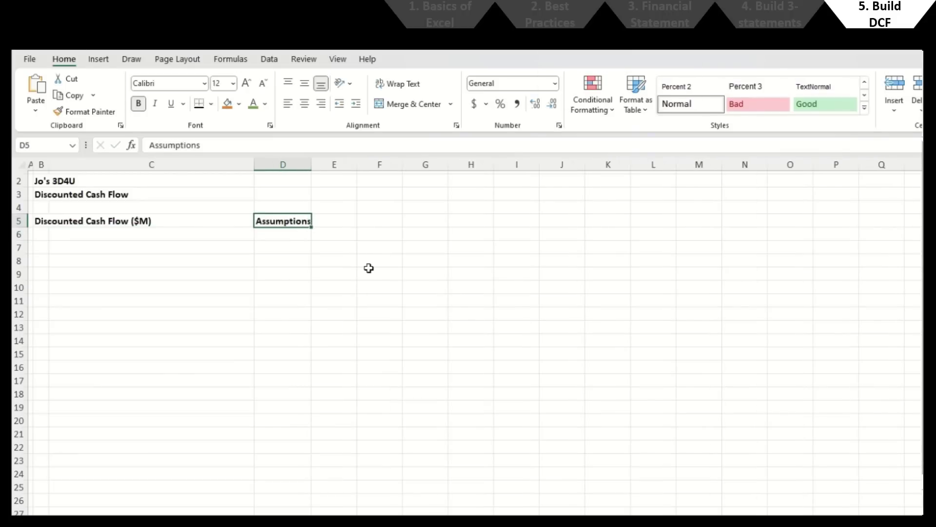
Step: Narrow column E to a thin spacer beside the Assumptions column
key("Right")
left_click_drag(359, 160, 322, 159)
left_click(351, 217)
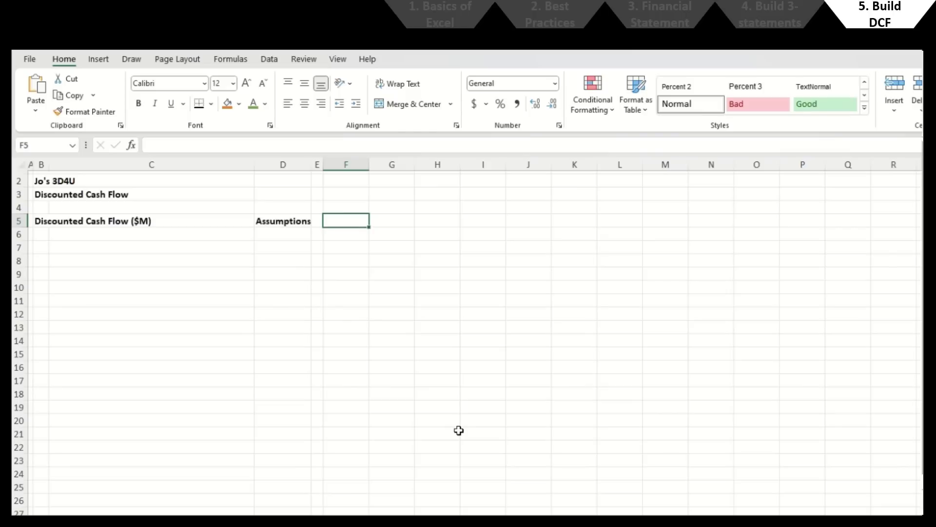
Step: Enter the year heading "2024E" in F5, centred and bold
type("2024")
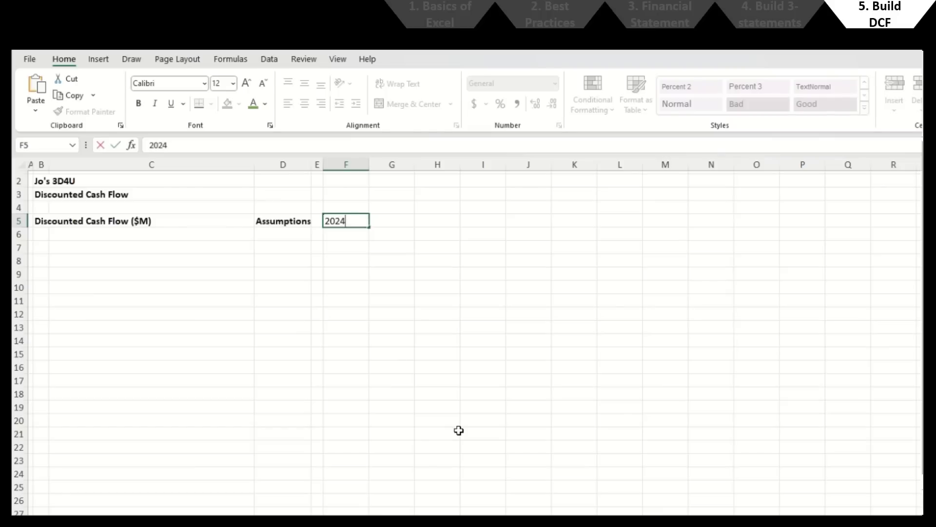
type("E")
key("Return")
key("Up")
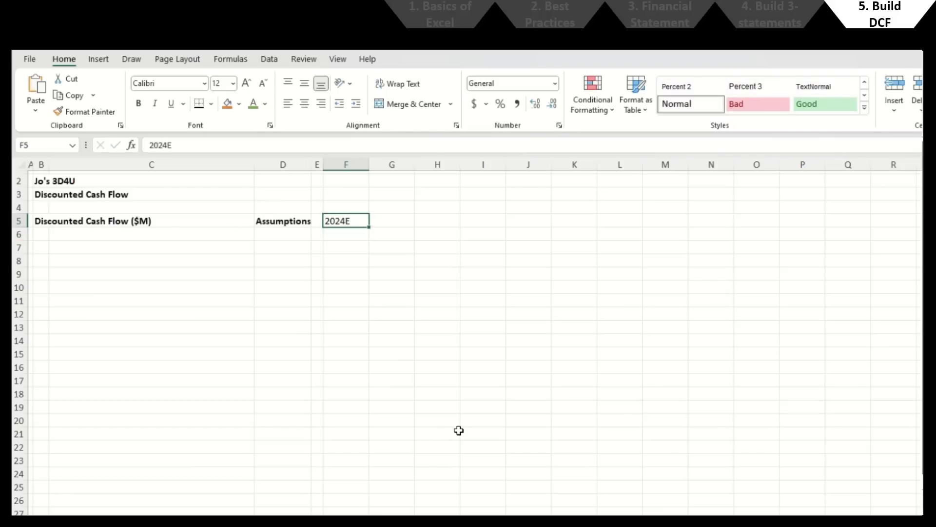
key("alt+h")
key("a")
key("c")
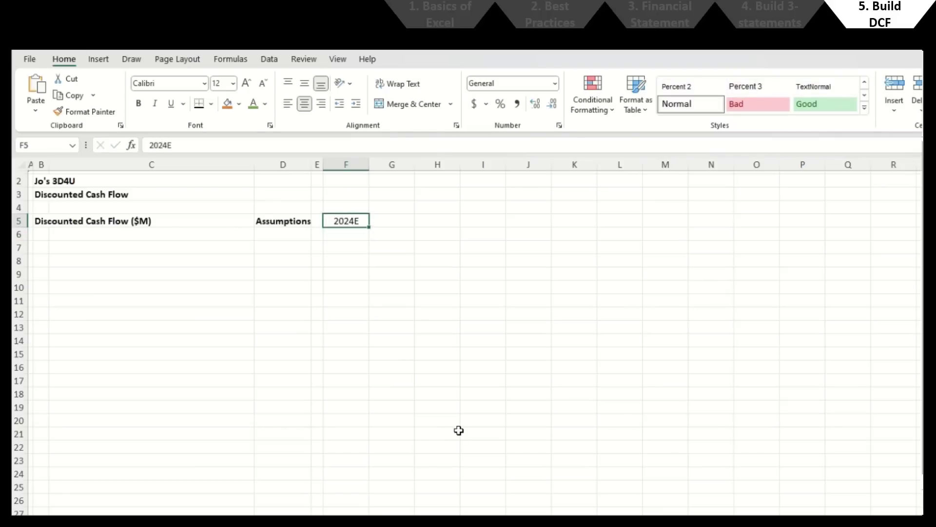
key("ctrl+b")
key("Right")
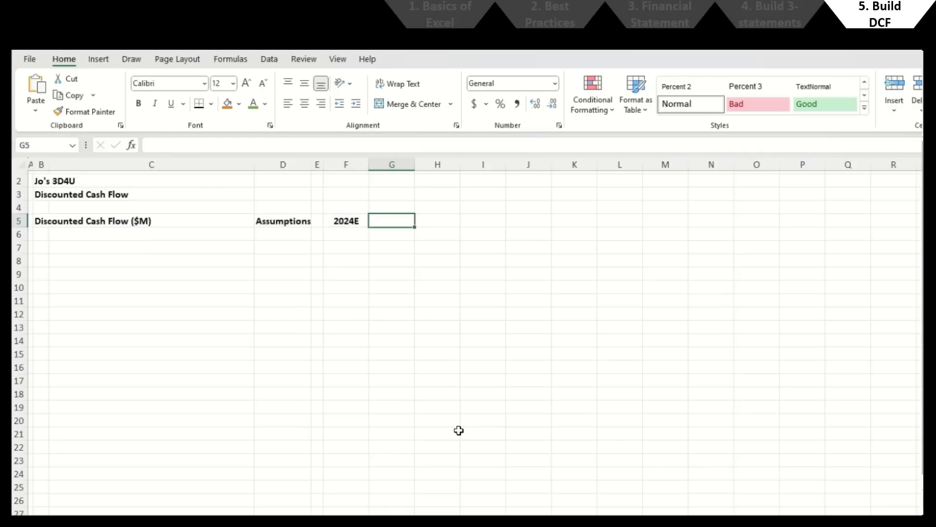
Step: Apply the custom number format 0"E" to F5 and enter 2024 as its numeric year value
key("Left")
key("ctrl+1")
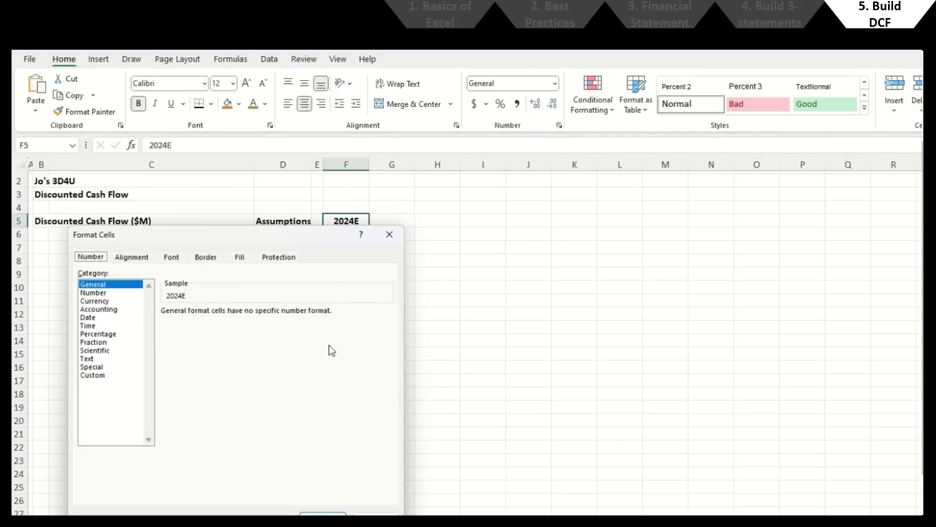
left_click_drag(326, 239, 683, 244)
left_click(441, 373)
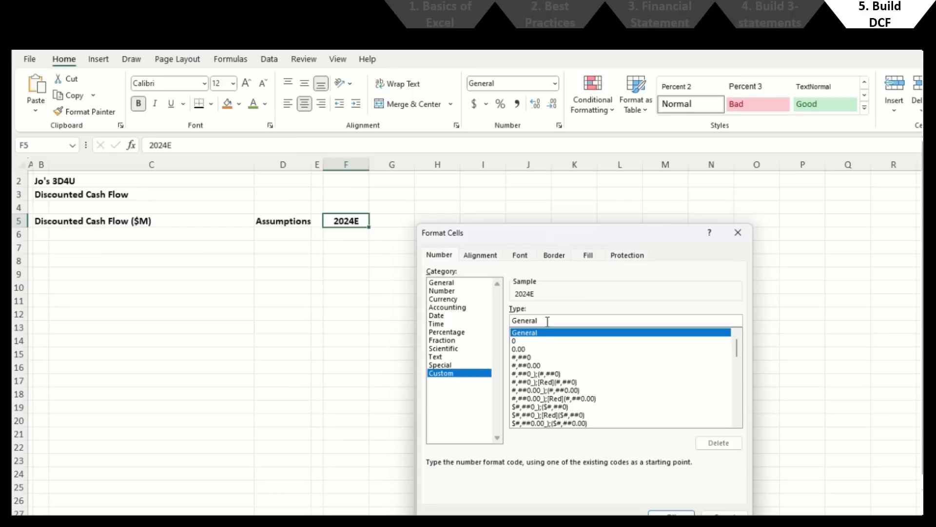
double_click(546, 321)
type("0\"E\"")
key("Return")
type("2024")
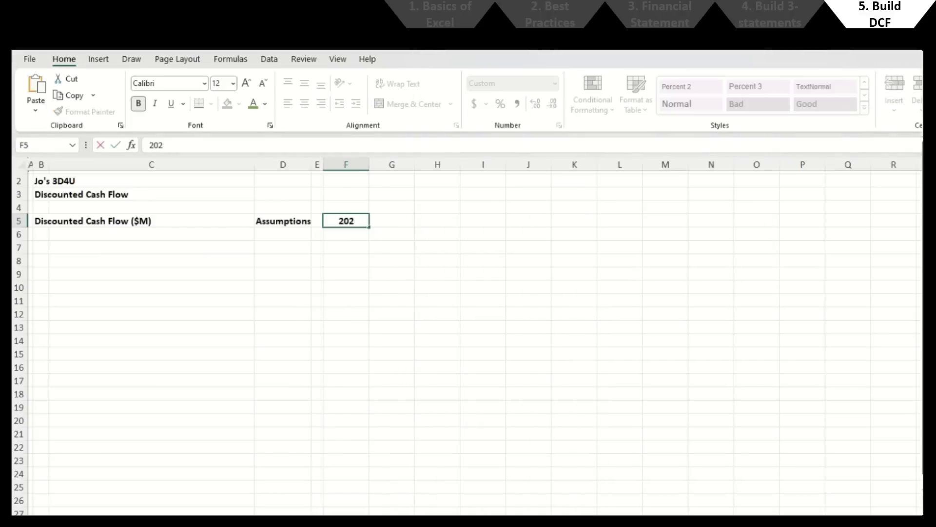
key("Right")
key("Left")
Step: Copy the F5 year heading across G5:J5 and enter the formula =F5+1 in G5
key("ctrl+c")
key("Right")
key("shift+Right")
key("shift+Right")
key("shift+Right")
key("ctrl+v")
type("=F5+1")
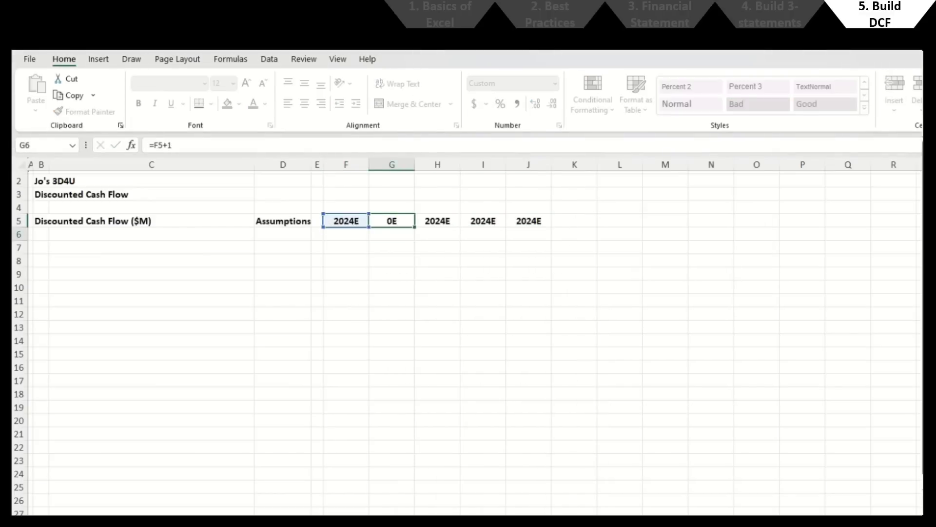
key("ctrl+Return")
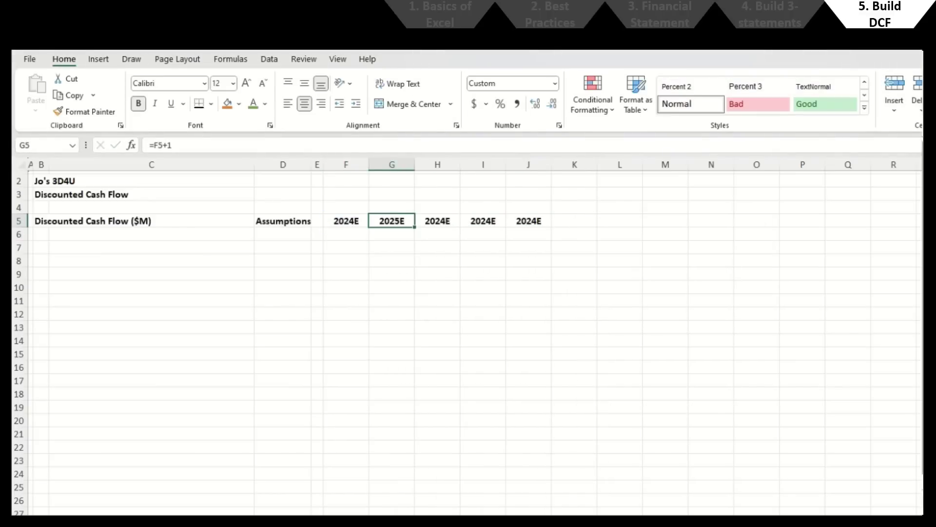
Step: Copy the G5 year formula into H5:J5 to continue the yearly headings
key("ctrl+c")
key("Right")
key("shift+Right")
key("shift+Right")
key("ctrl+v")
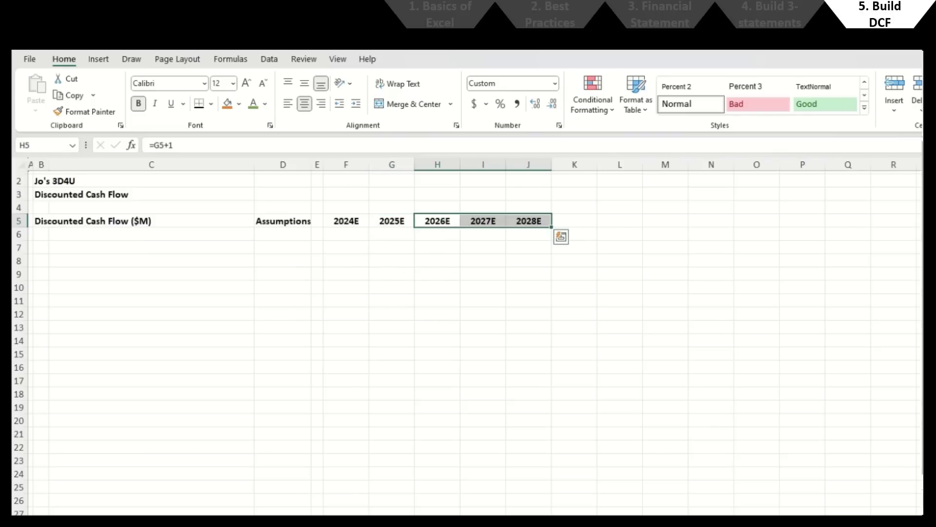
Step: Add a bottom border under the heading row across B5:J5
key("Left")
key("Left")
key("Left")
key("Left")
key("Left")
key("Left")
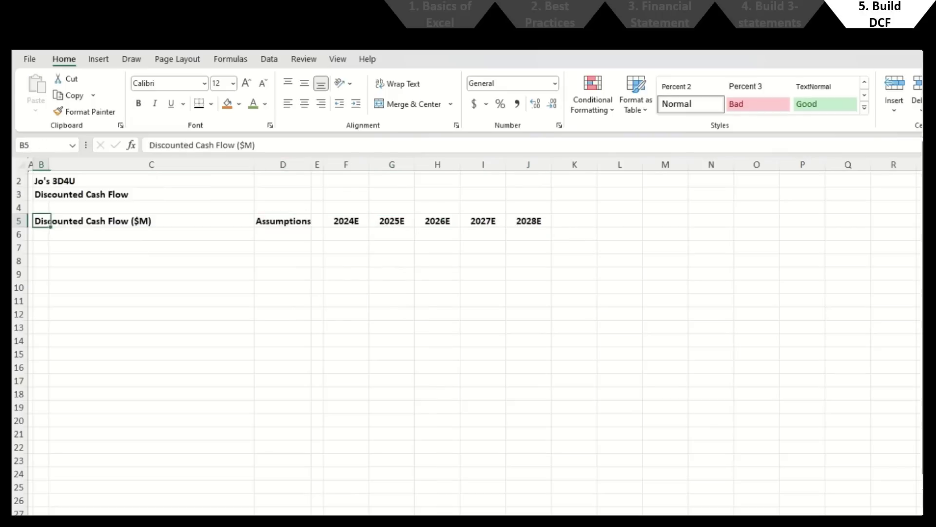
key("shift+Right")
key("shift+Right")
key("shift+Right")
key("shift+Right")
key("shift+Right")
key("shift+Right")
key("shift+Right")
key("shift+Right")
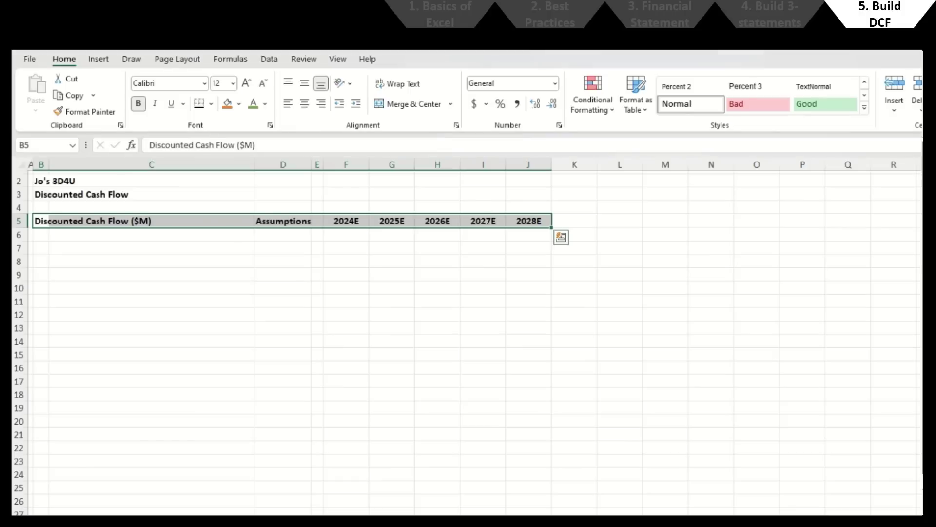
key("Down")
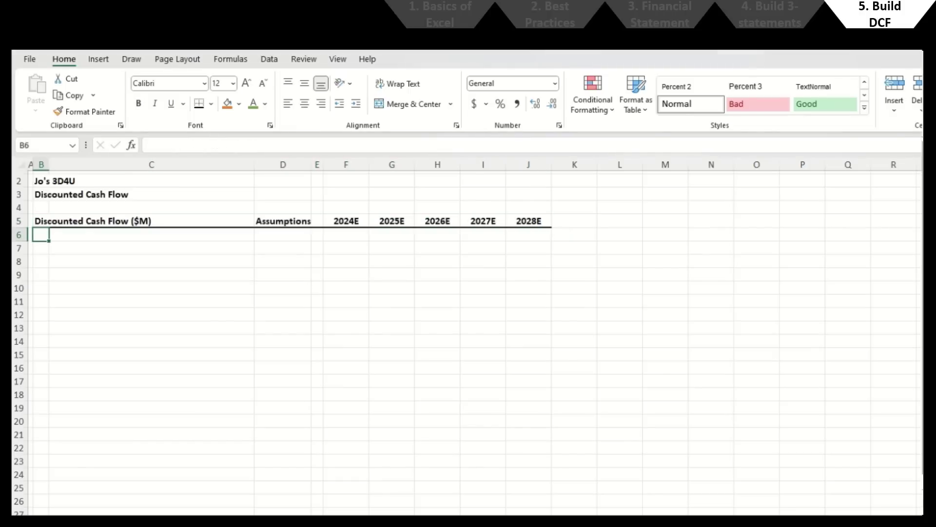
Step: Shorten the D5 heading to "Assumption" and centre the contents of column D
key("Up")
key("Right")
key("Right")
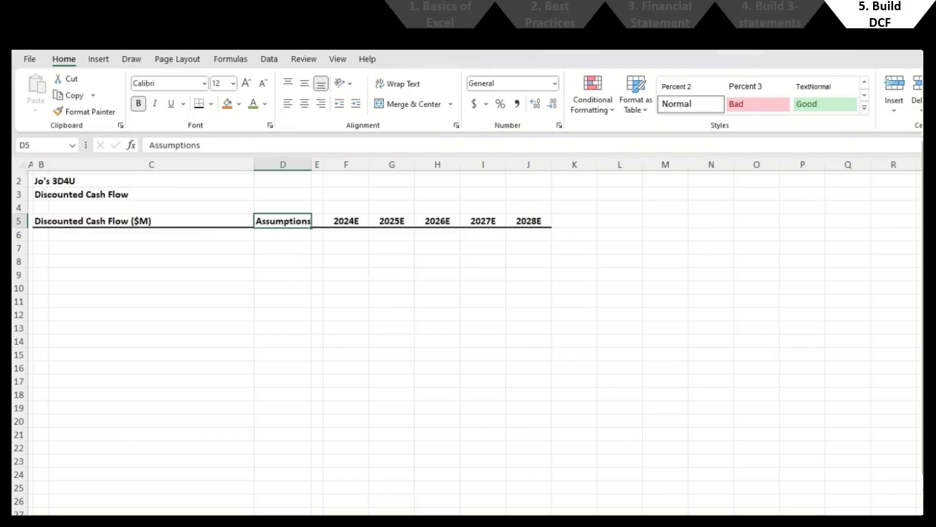
key("F2")
key("BackSpace")
key("Return")
key("Up")
key("ctrl+space")
key("alt+h")
key("a")
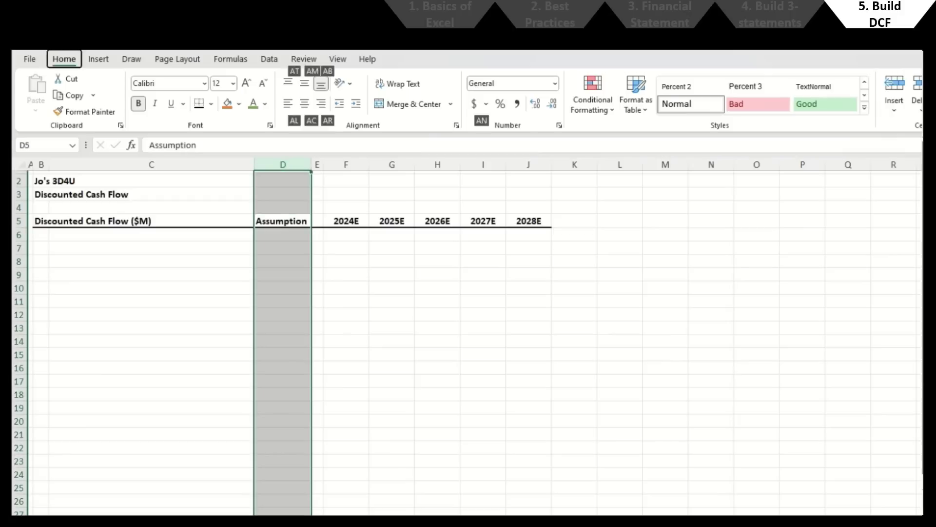
key("c")
key("Down")
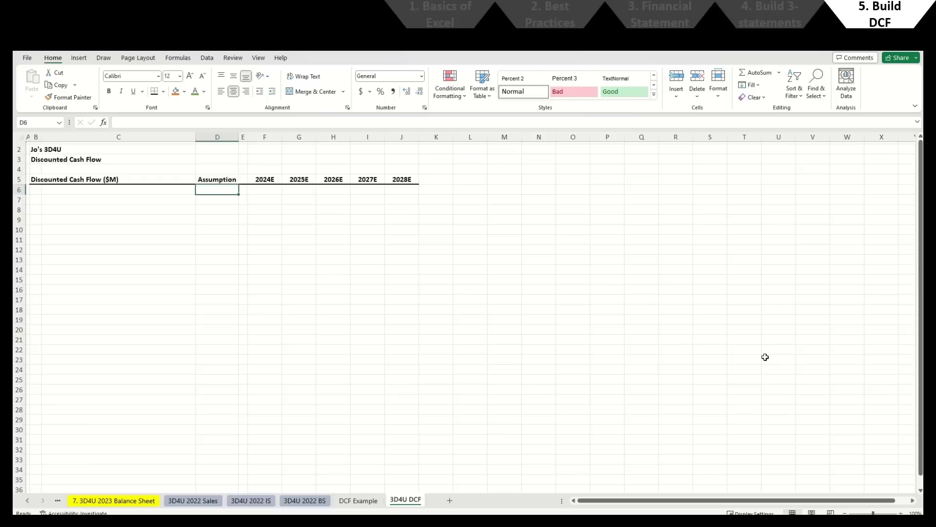
Step: Copy the line-item labels from Revenue to Net Income on the 2023 income statement into the 3D4U DCF sheet, starting at B7
key("ctrl+Page_Up")
key("ctrl+Page_Up")
key("ctrl+Page_Up")
key("ctrl+Page_Up")
key("ctrl+Page_Up")
key("ctrl+Page_Up")
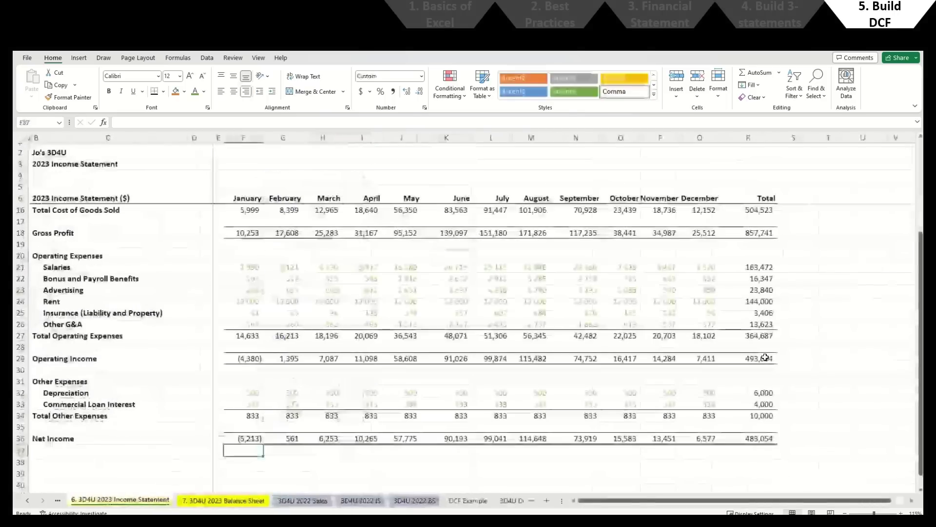
scroll(100, 303, "down", 2)
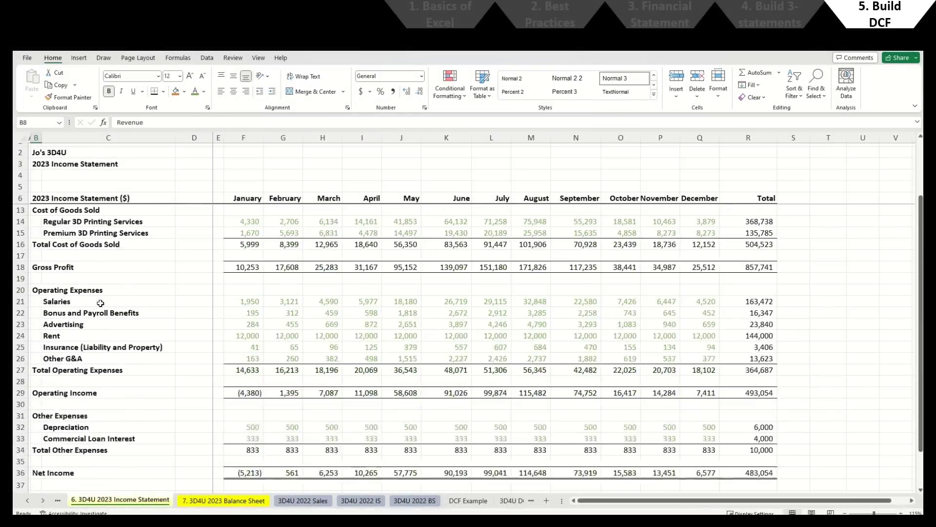
scroll(101, 302, "down", 2)
left_click(120, 403, "shift")
key("ctrl+c")
left_click(512, 501)
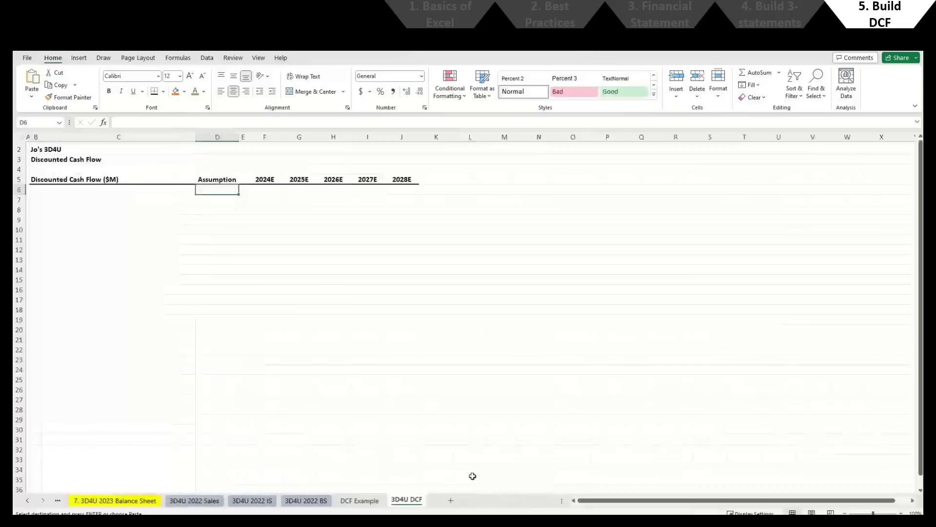
left_click(38, 200)
key("ctrl+v")
left_click(146, 211)
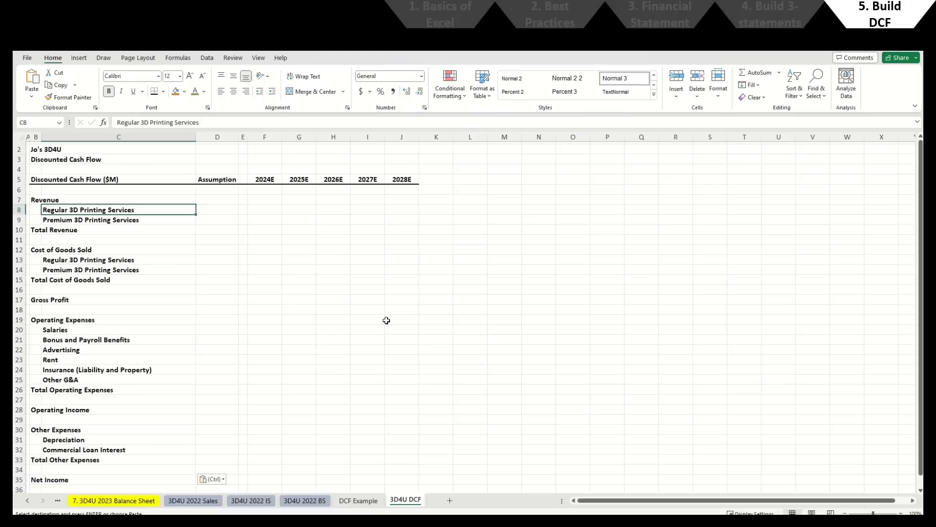
Step: Insert two copies of column F before the 2024E column to make room for historical years
key("Right")
key("Right")
key("Right")
key("ctrl+space")
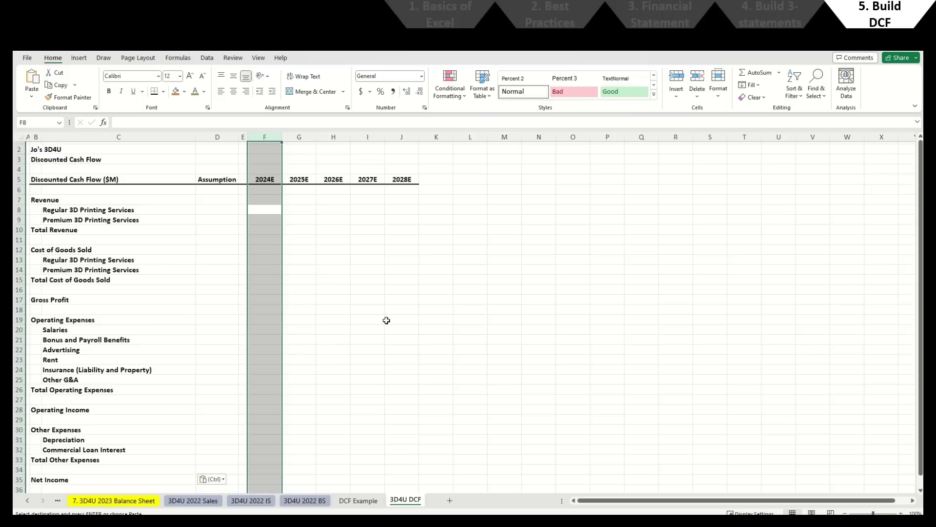
key("Up")
key("ctrl+space")
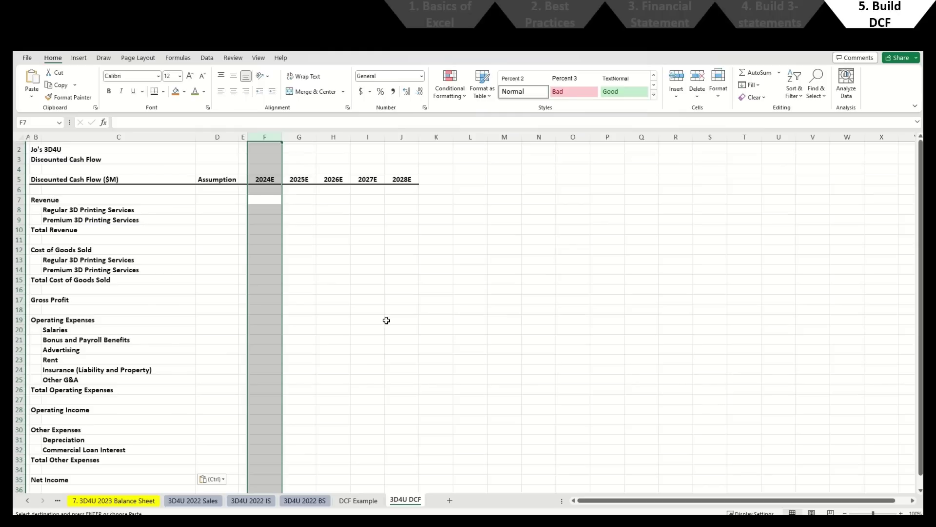
key("ctrl+c")
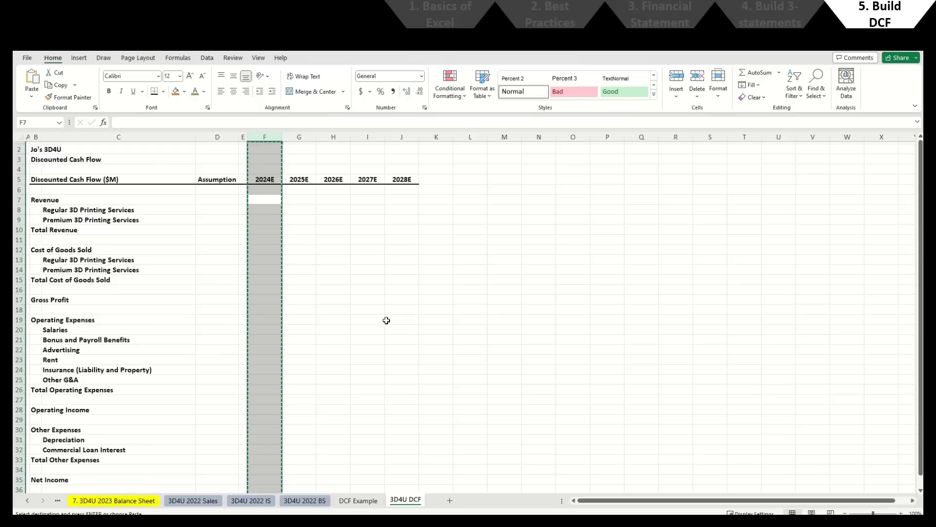
key("ctrl+shift+plus")
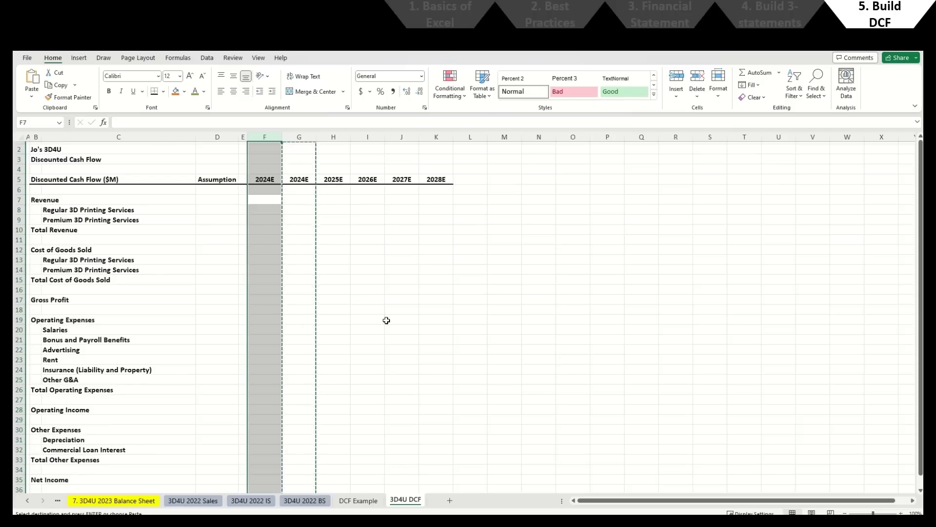
key("ctrl+c")
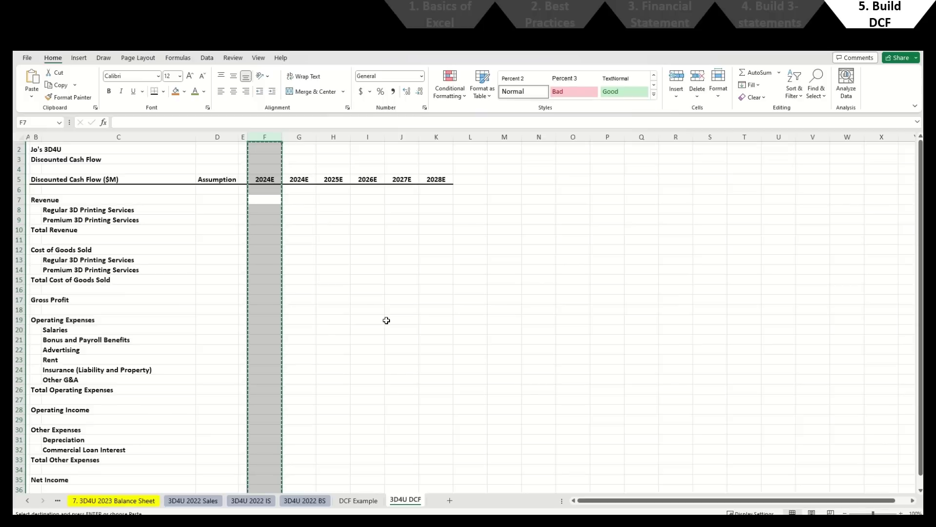
key("ctrl+plus")
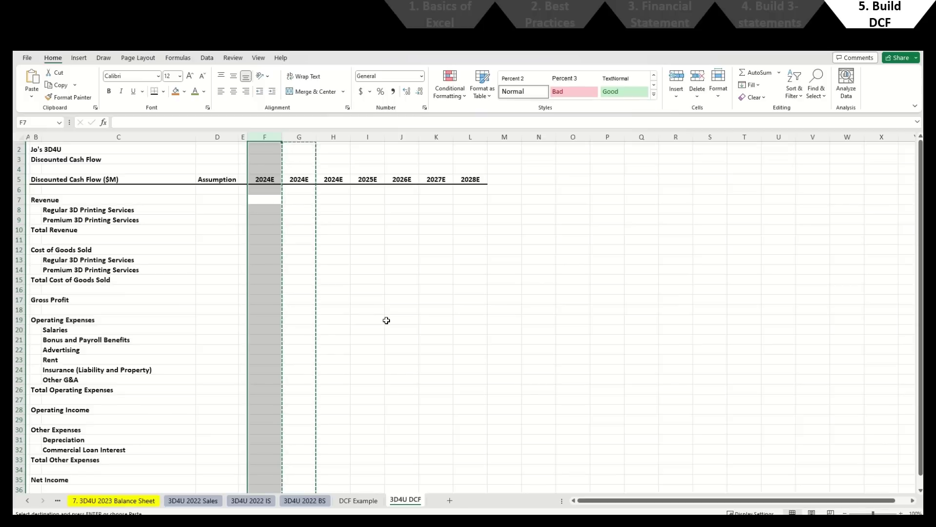
key("Up")
key("Escape")
Step: Enter the historical year headings 2022A in F5 and 2023A in G5
key("Up")
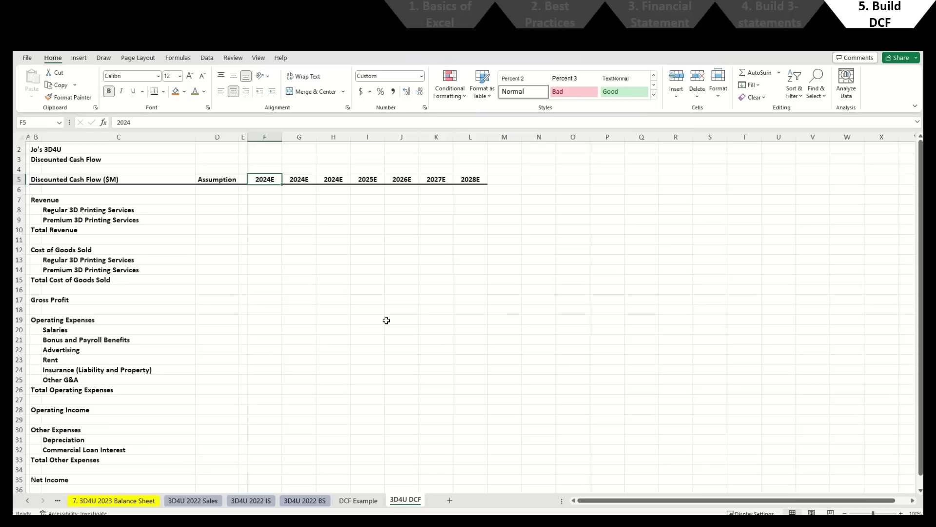
type("202")
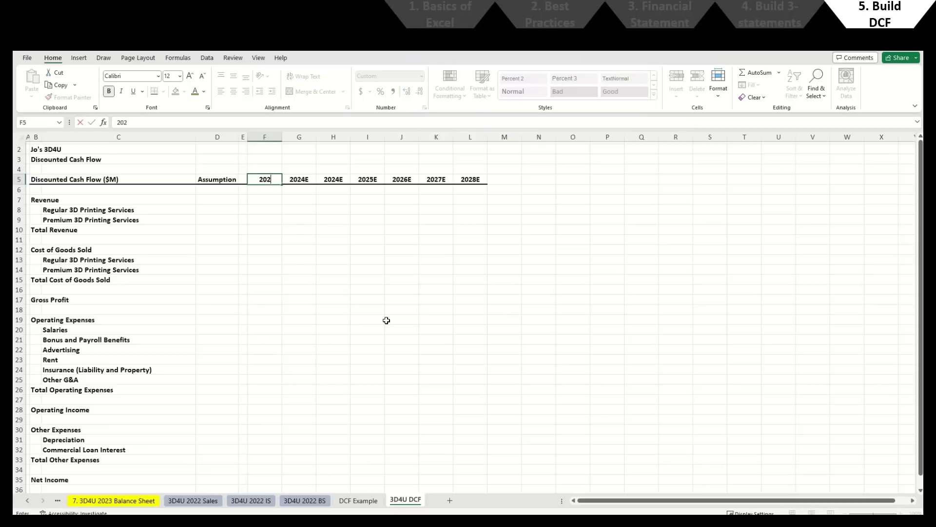
type("2A")
key("Tab")
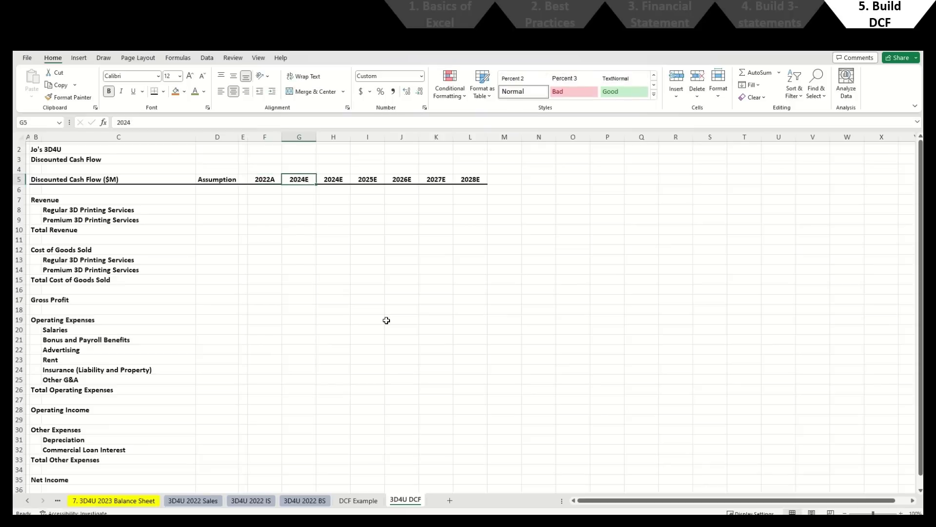
type("202")
key("Return")
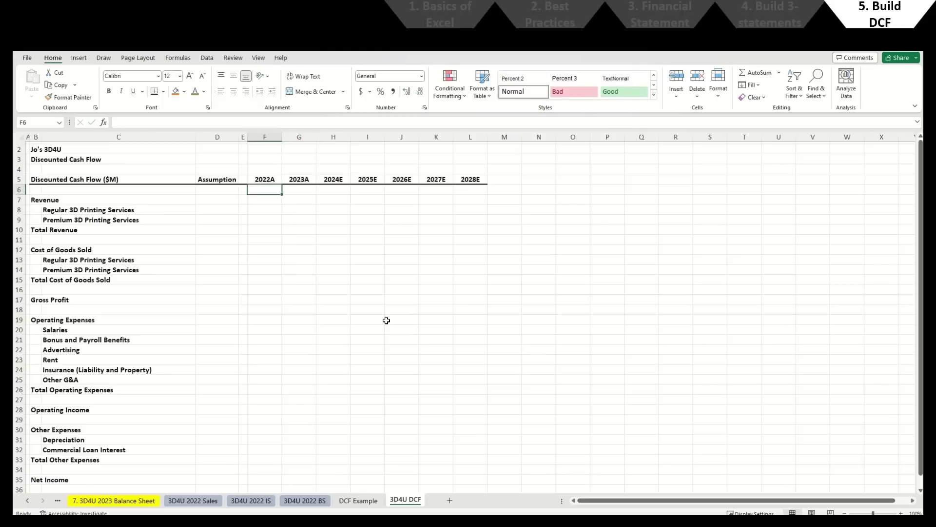
key("Up")
key("Right")
key("Left")
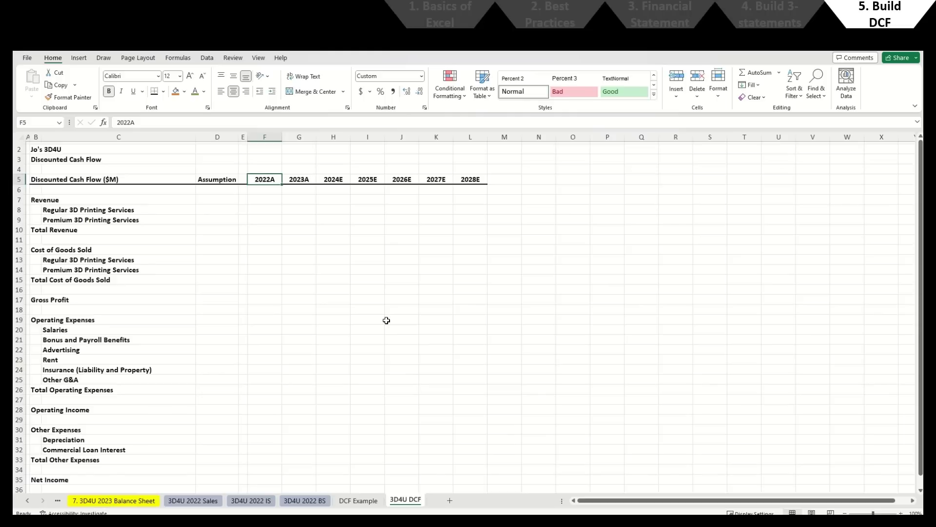
Step: Link 2022A Regular 3D Printing Services revenue in F8 to the annual total in R9 of the 3D4U 2022 IS sheet
key("Down")
key("Down")
key("Down")
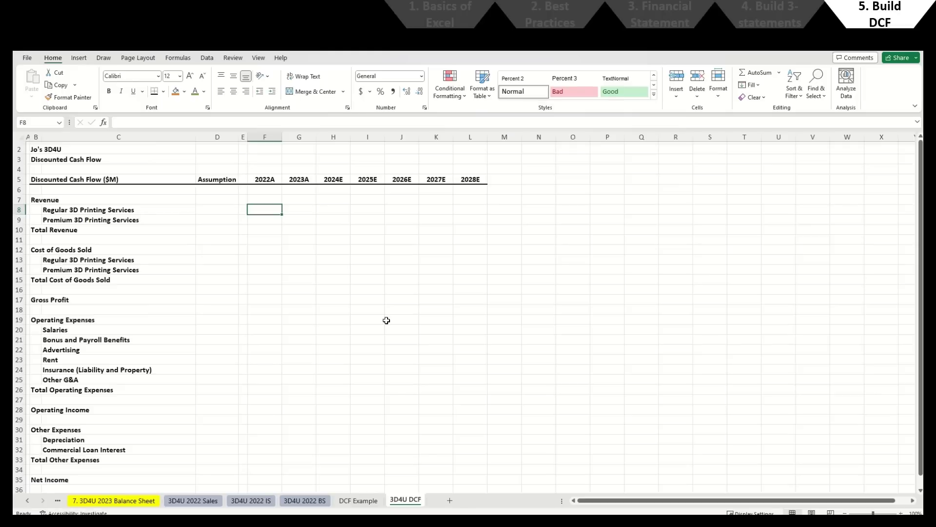
type("=")
key("ctrl+Page_Up")
key("ctrl+Page_Up")
key("ctrl+Page_Up")
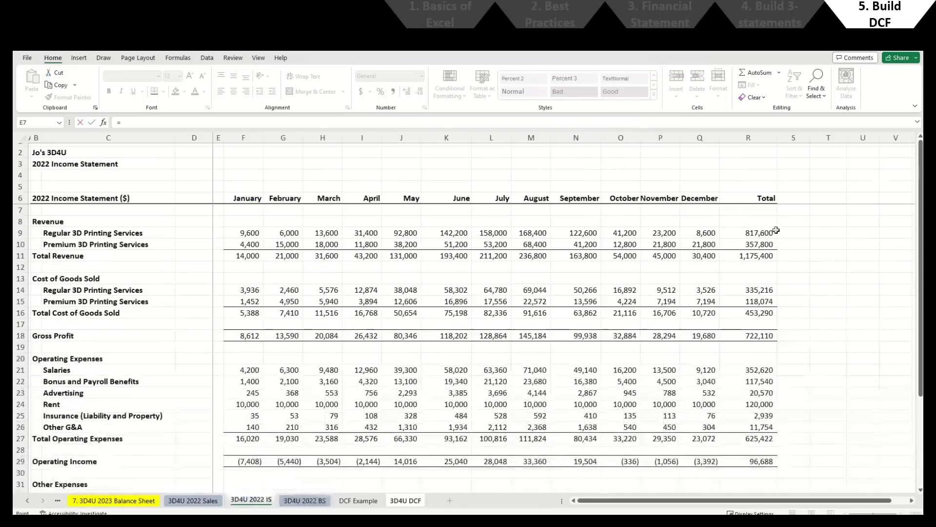
left_click(774, 231)
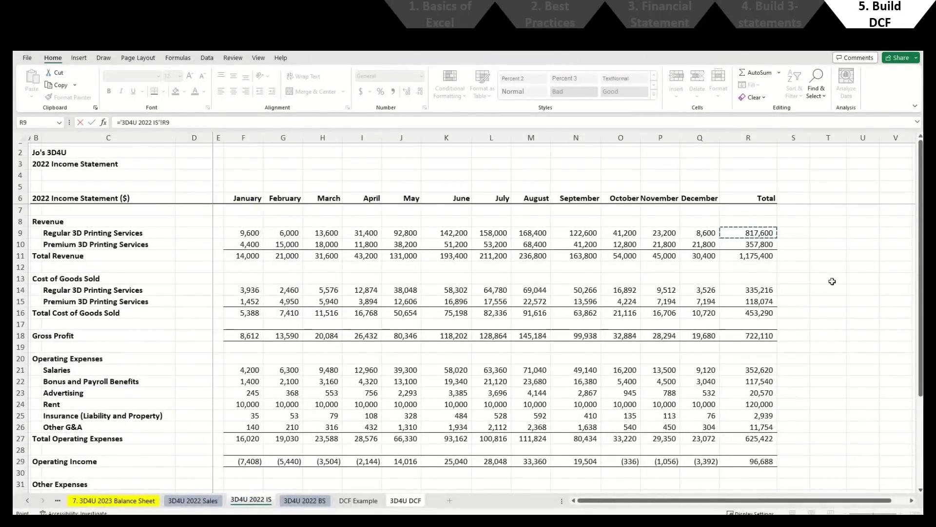
key("Return")
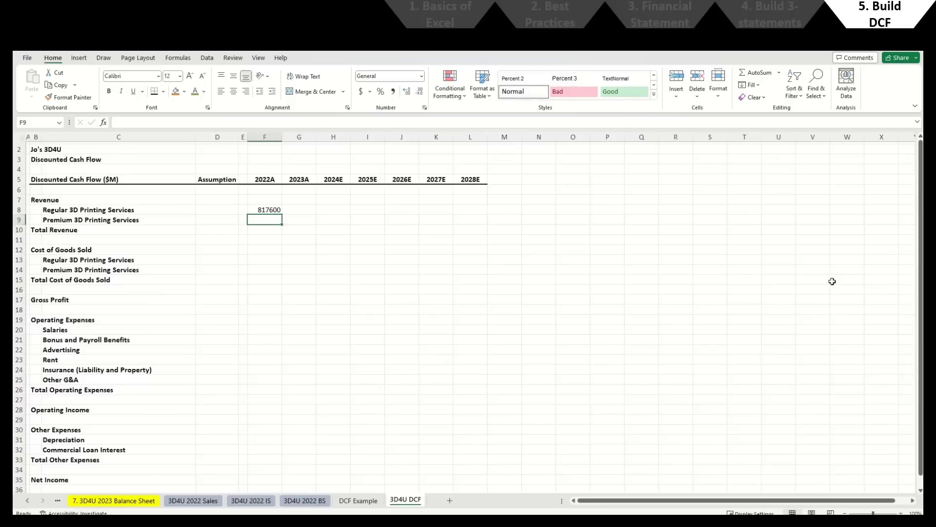
Step: Copy the F8 link down to F9 for 2022A Premium 3D Printing Services revenue
key("Up")
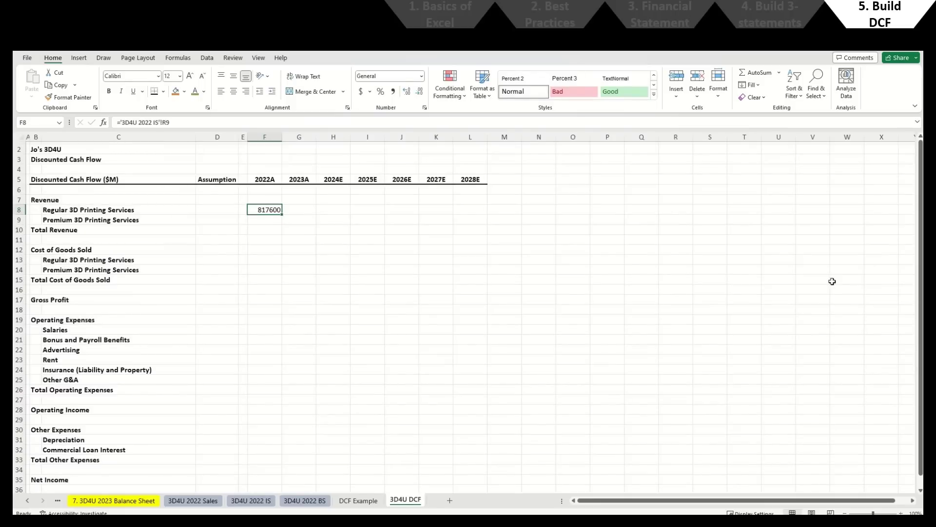
key("ctrl+c")
key("Down")
key("Return")
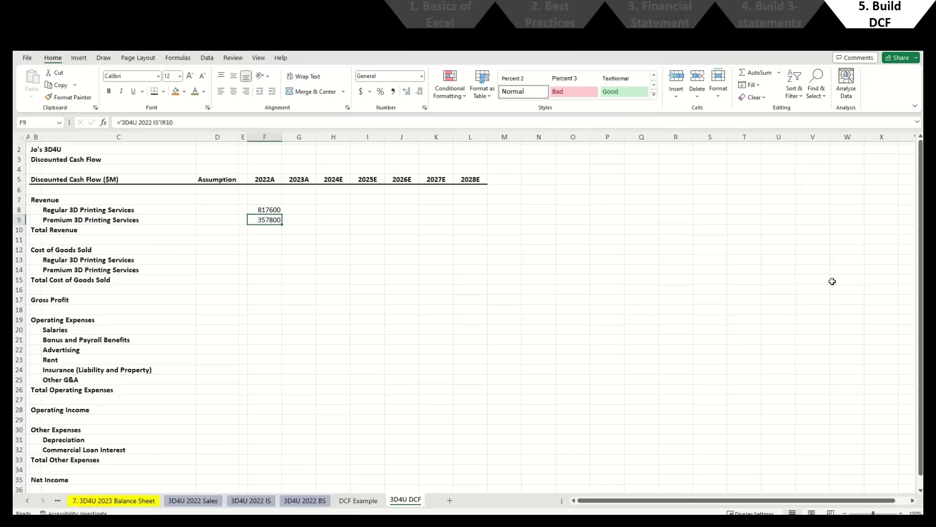
Step: Trace the F9 link to its source cell in the 3D4U 2022 IS sheet and return to the DCF sheet
key("ctrl+bracketleft")
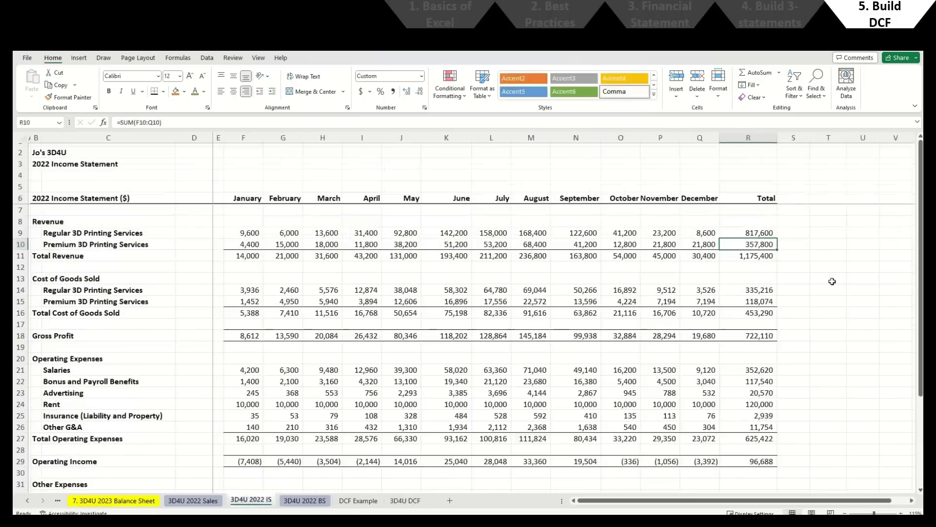
key("Down")
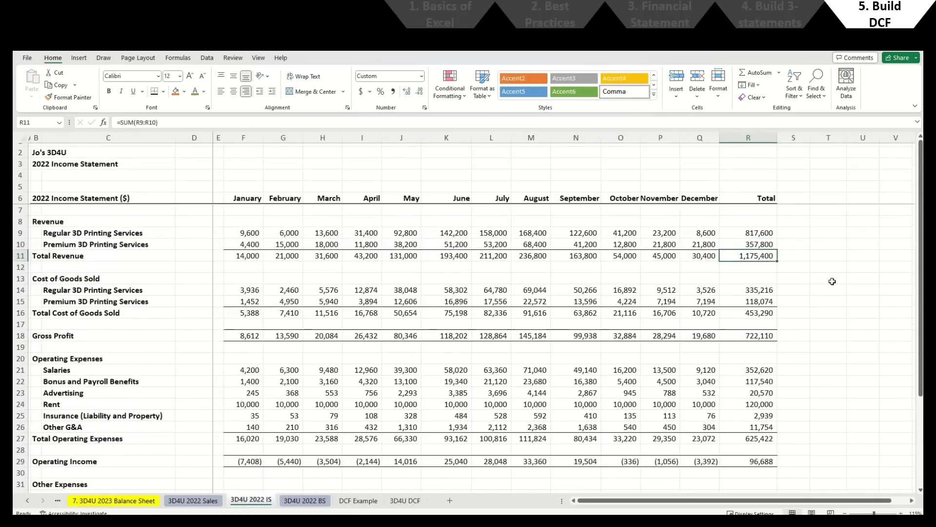
key("F5")
key("Return")
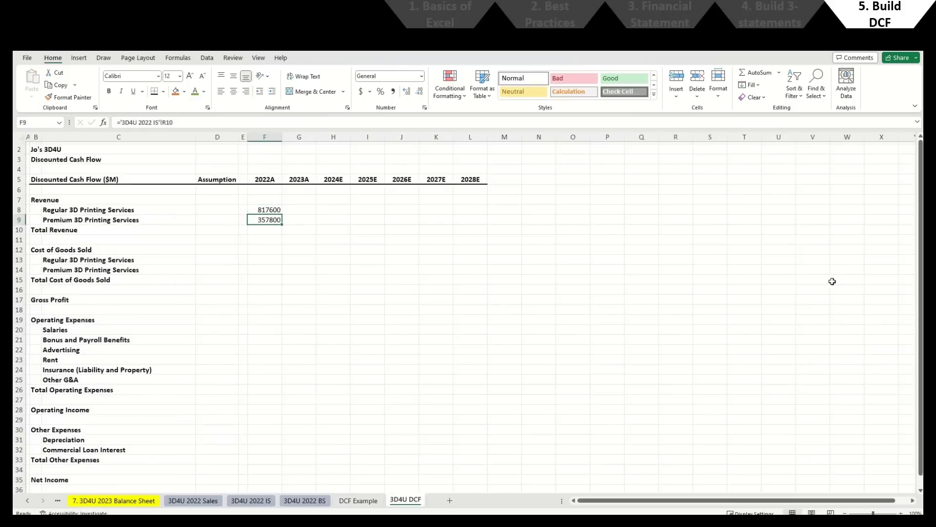
Step: Link 2023A Regular 3D Printing Services revenue in G8 to the annual total in R9 of the 2023 Income Statement sheet
key("Up")
key("Right")
type("=")
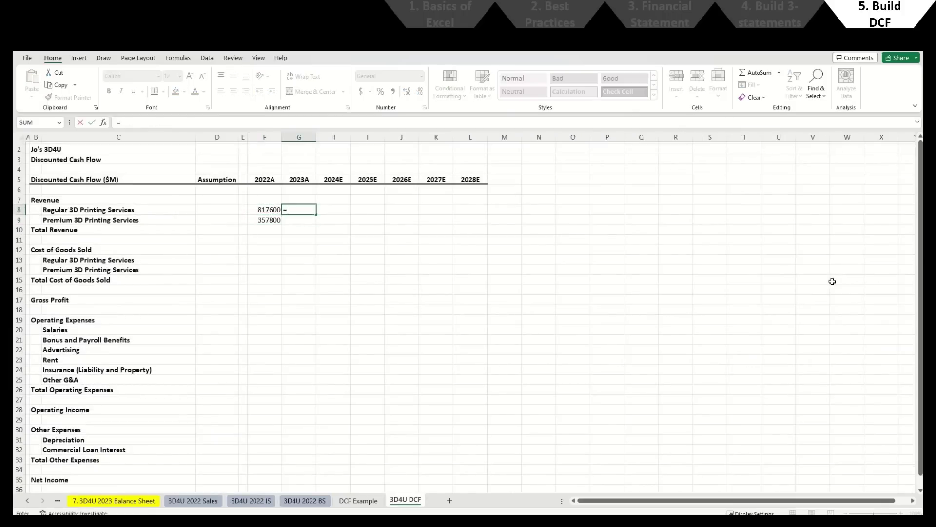
key("ctrl+Page_Up")
key("ctrl+Page_Up")
key("ctrl+Page_Up")
key("ctrl+Page_Up")
key("ctrl+Page_Up")
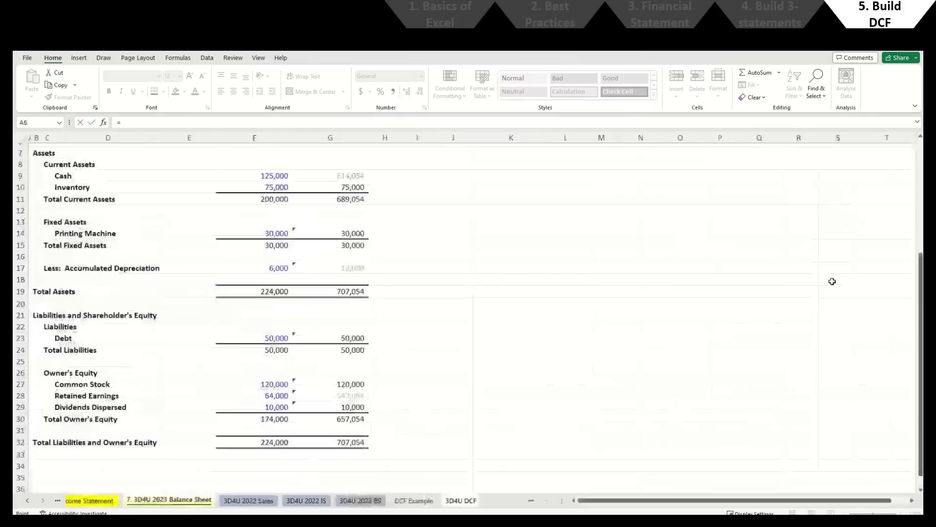
key("ctrl+Page_Up")
scroll(771, 292, "up", 4)
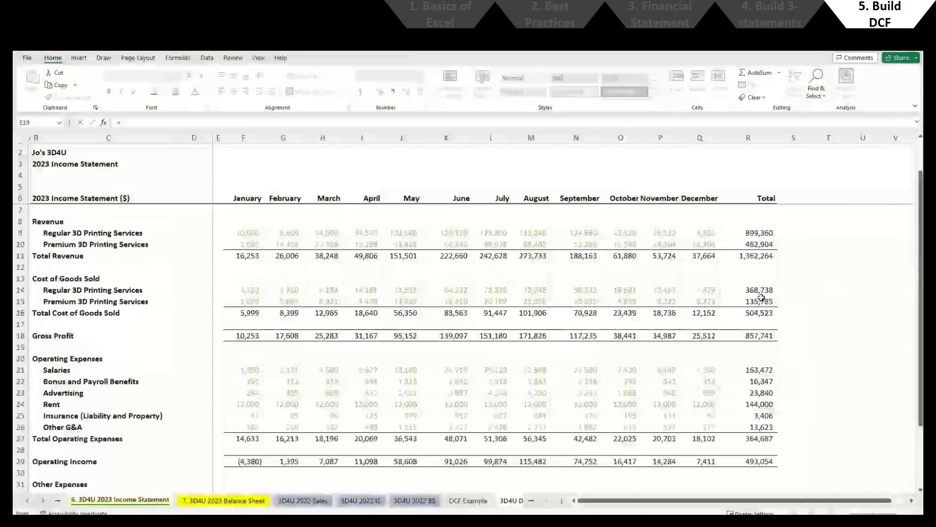
left_click(770, 233)
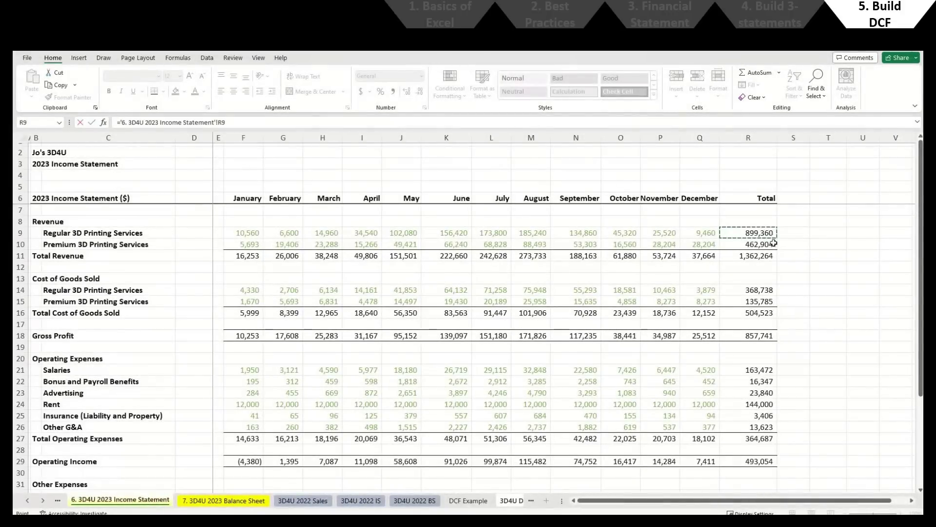
key("Return")
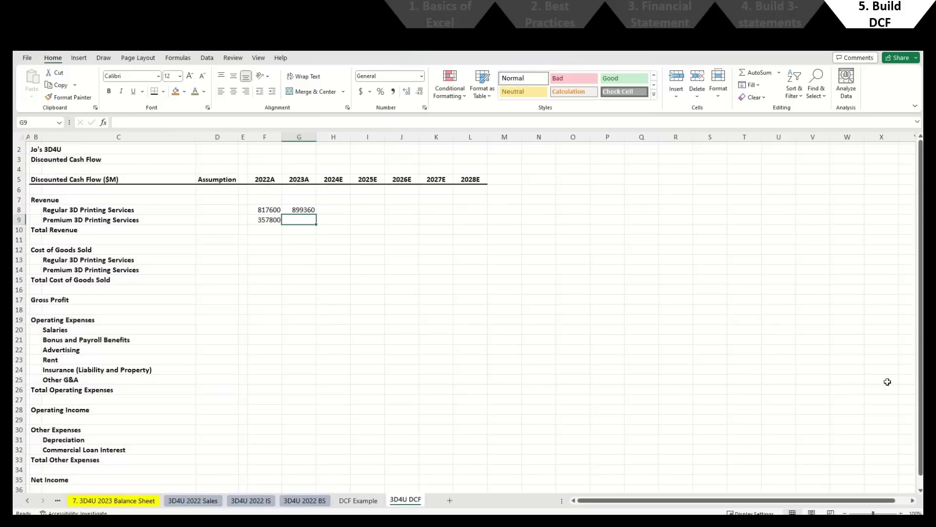
Step: Copy the G8 link down to G9 for 2023A Premium 3D Printing Services revenue
key("Up")
key("ctrl+c")
key("Down")
key("Return")
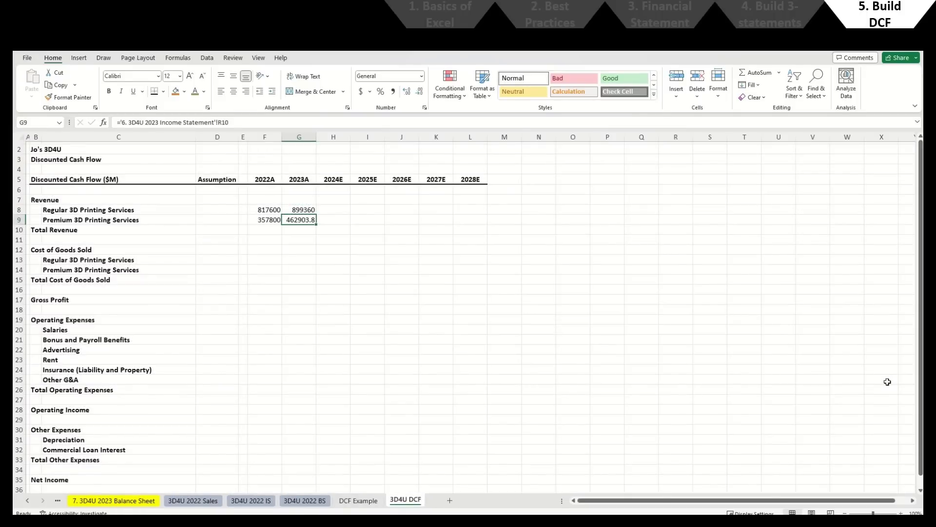
Step: Format the linked revenues in F8:G9 with the custom comma-separated whole-number format showing a dash for zero, and a green font
key("Left")
key("Up")
key("shift+Down")
key("shift+Right")
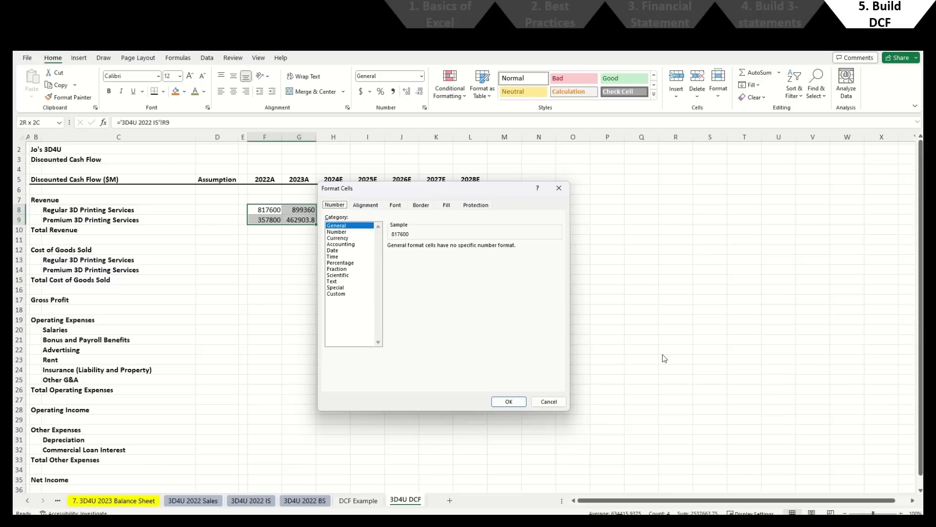
key("ctrl+1")
left_click(361, 293)
left_click_drag(558, 274, 558, 320)
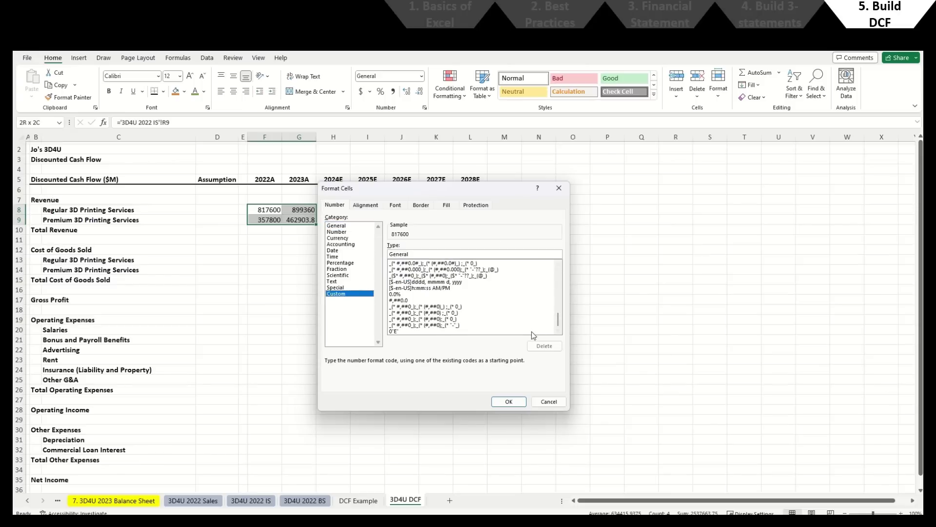
left_click(467, 326)
left_click(509, 401)
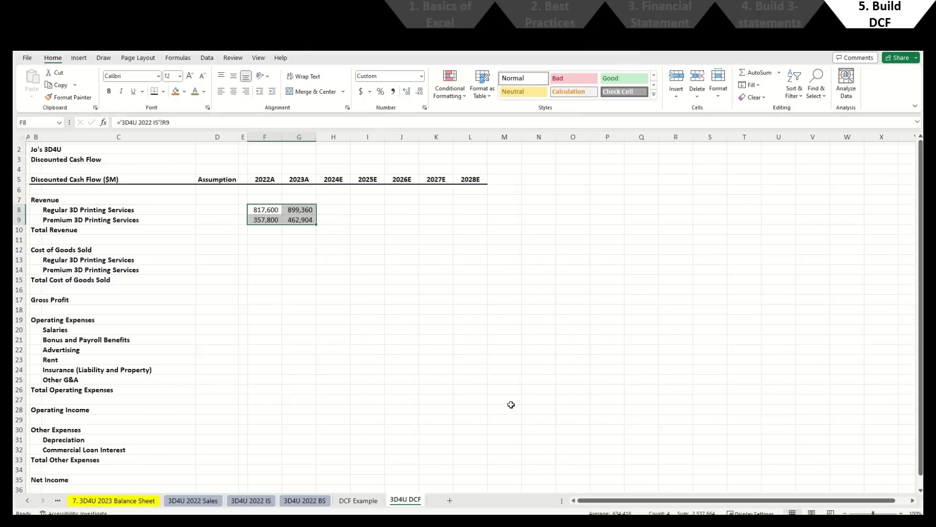
left_click(195, 91)
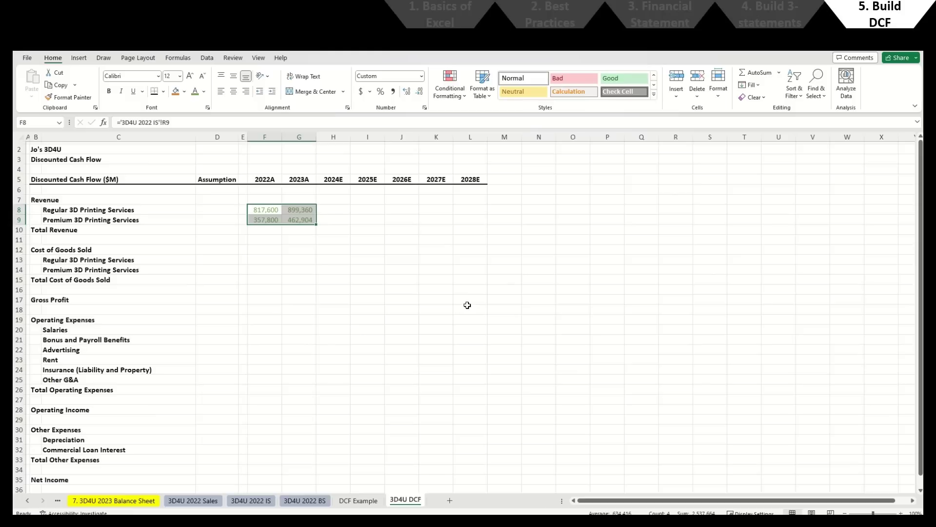
Step: Calculate 2022A Total Revenue in F10 as the sum of F8:F9
key("Right")
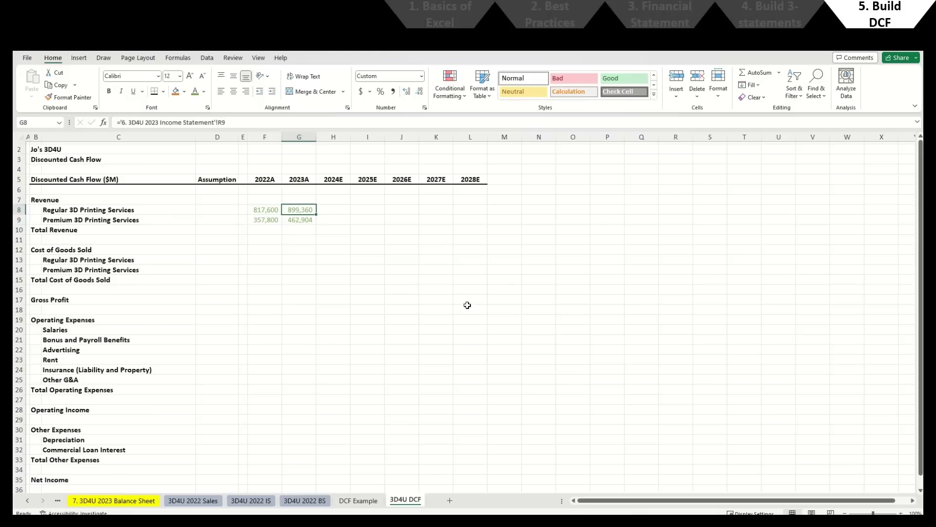
key("Left")
key("Down")
key("Down")
key("alt+equal")
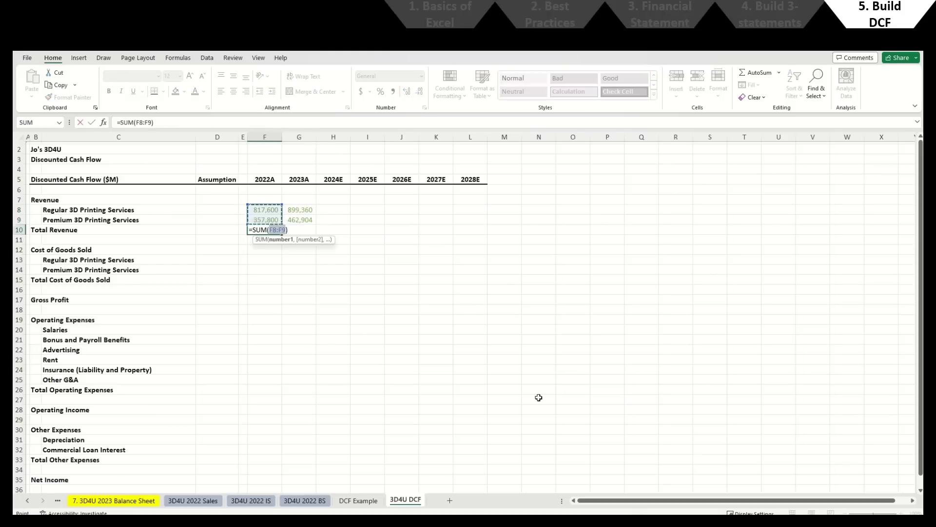
key("Return")
Step: Make the 2022A Total Revenue cell F10 bold and give it a top border
key("Up")
key("ctrl+b")
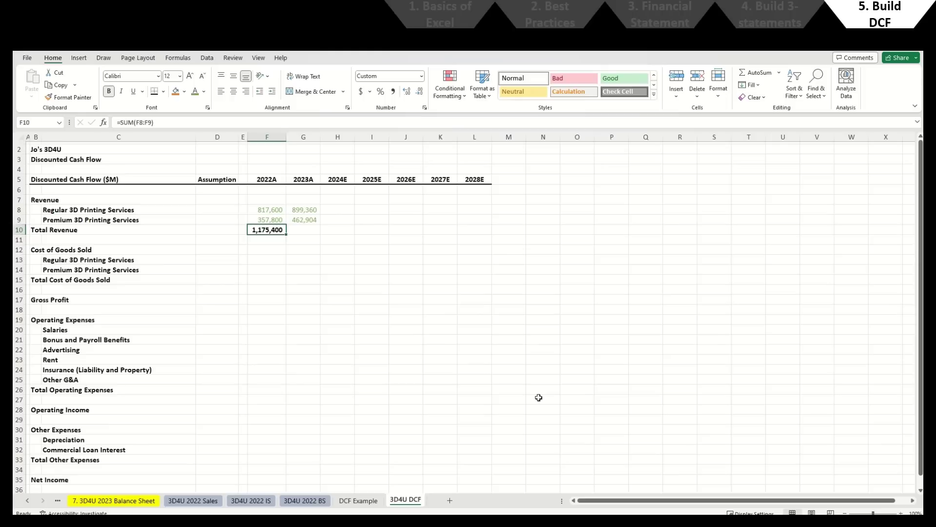
key("alt+h")
key("b")
key("p")
key("Down")
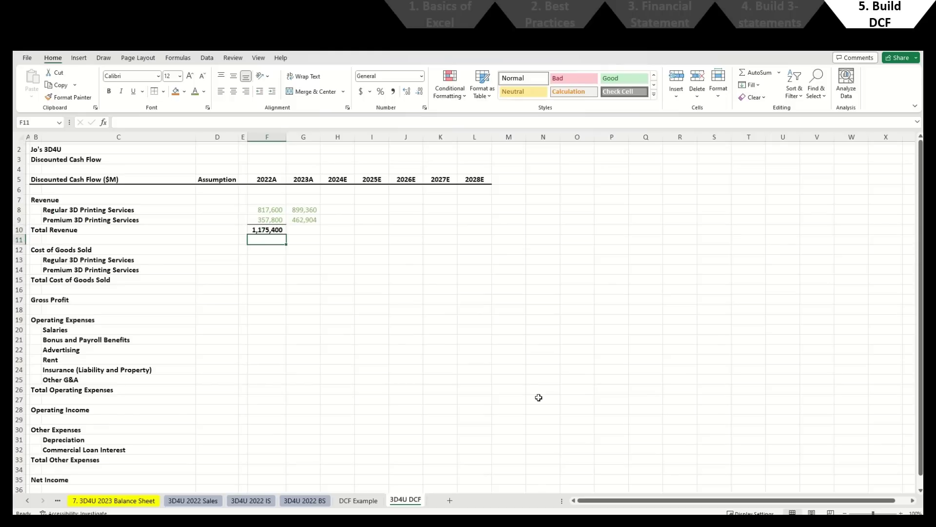
Step: Fill the Total Revenue formula from F10 into G10 and autofit the width of the 2023A column
key("Up")
key("Right")
key("ctrl+r")
key("alt+h")
key("o")
key("i")
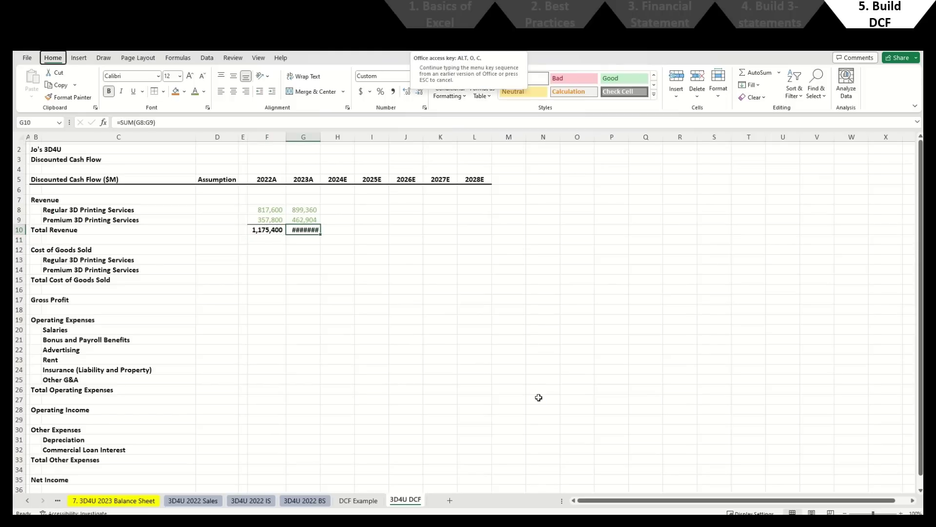
Step: Copy the Total Revenue formula from G10 across the 2024E to 2028E estimate columns, H10:L10
key("ctrl+c")
key("Right")
key("shift+Right")
key("shift+Right")
key("shift+Right")
key("shift+Right")
key("ctrl+v")
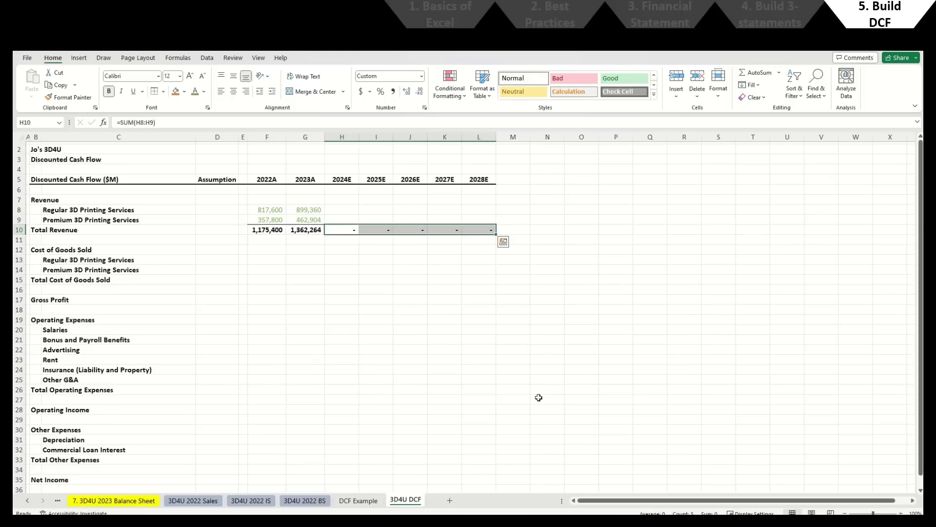
key("Left")
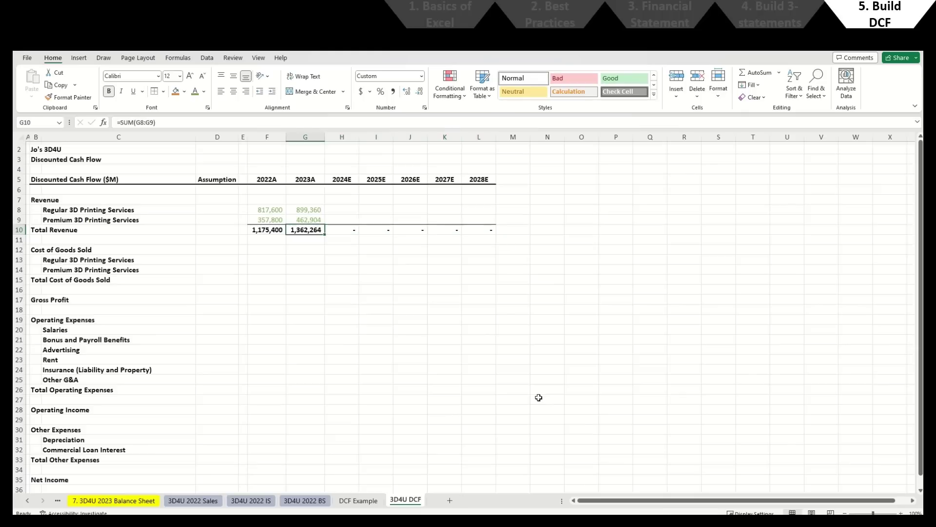
key("Up")
key("Down")
key("Left")
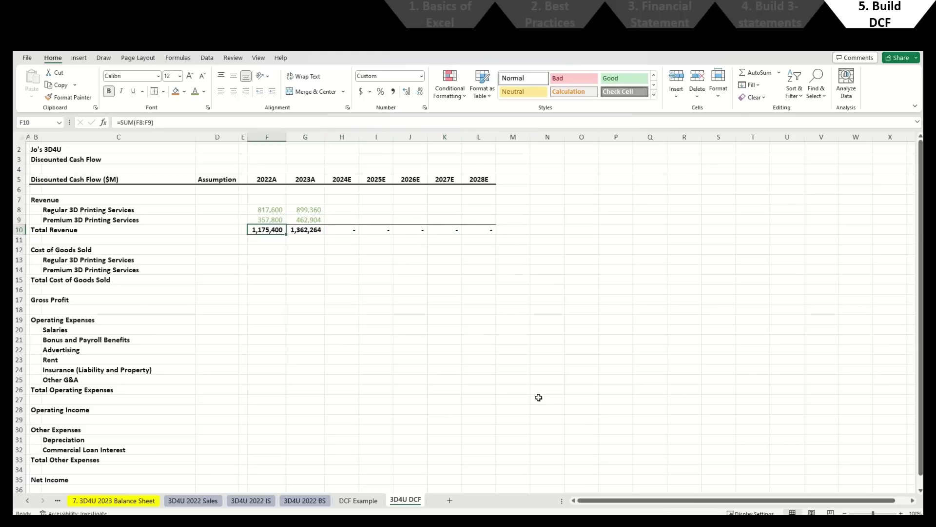
key("ctrl+shift+Right")
key("Right")
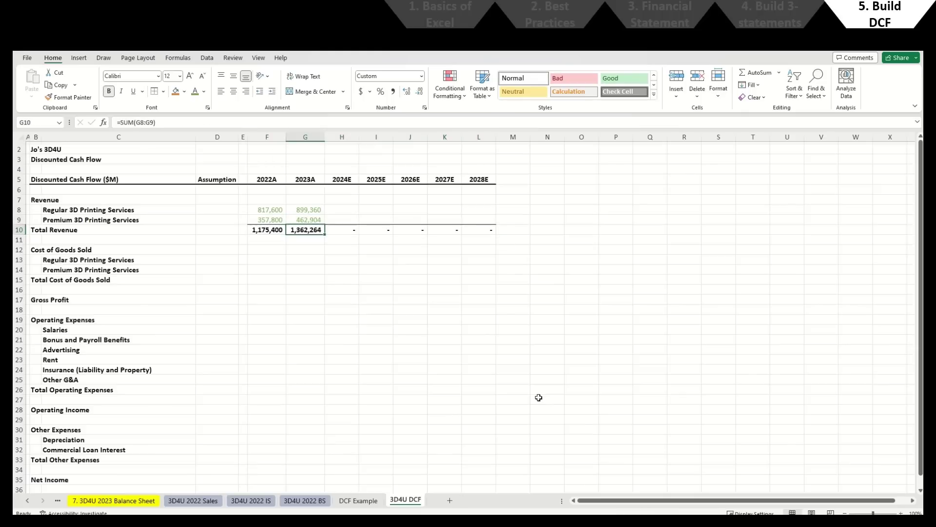
key("Down")
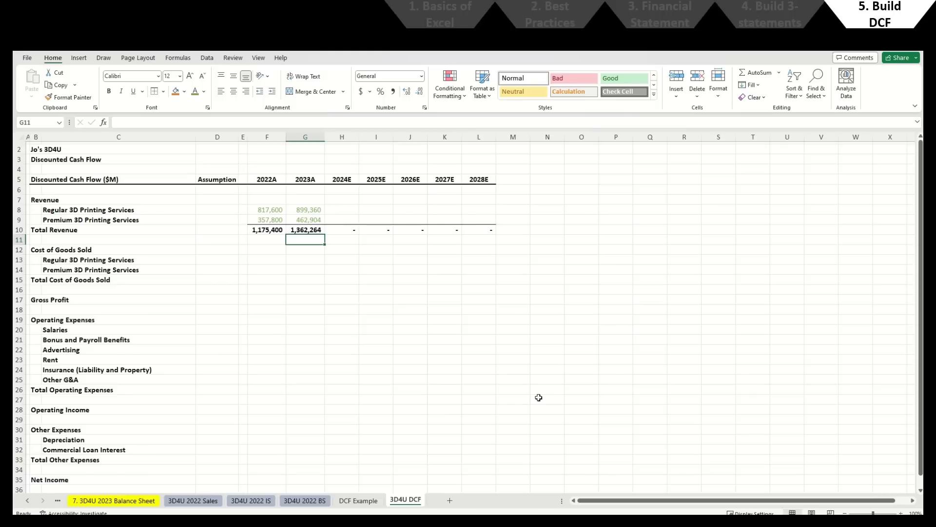
key("Up")
key("Up")
key("Up")
key("Left")
key("Left")
key("Left")
key("Left")
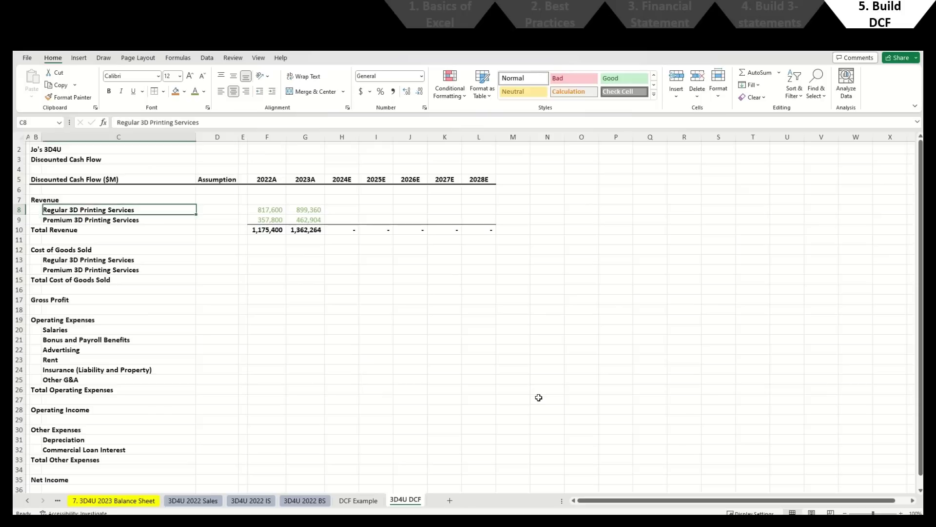
key("Left")
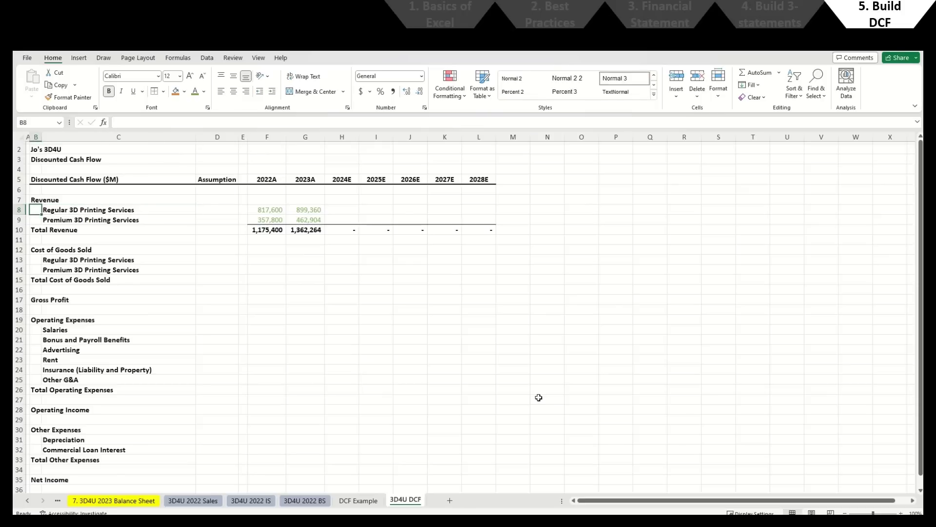
Step: Insert five blank rows above the Cost of Goods Sold heading in row 12
key("Down")
key("Down")
key("Down")
key("Down")
key("Right")
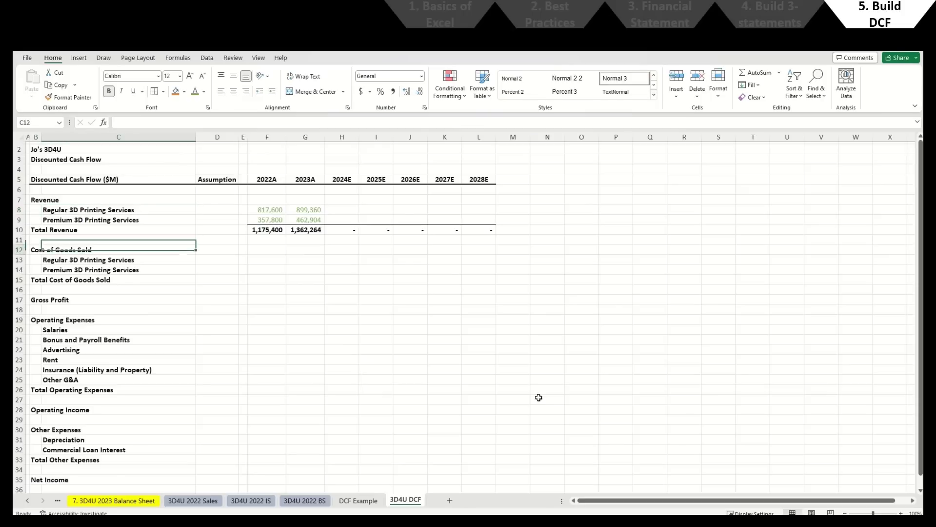
key("shift+space")
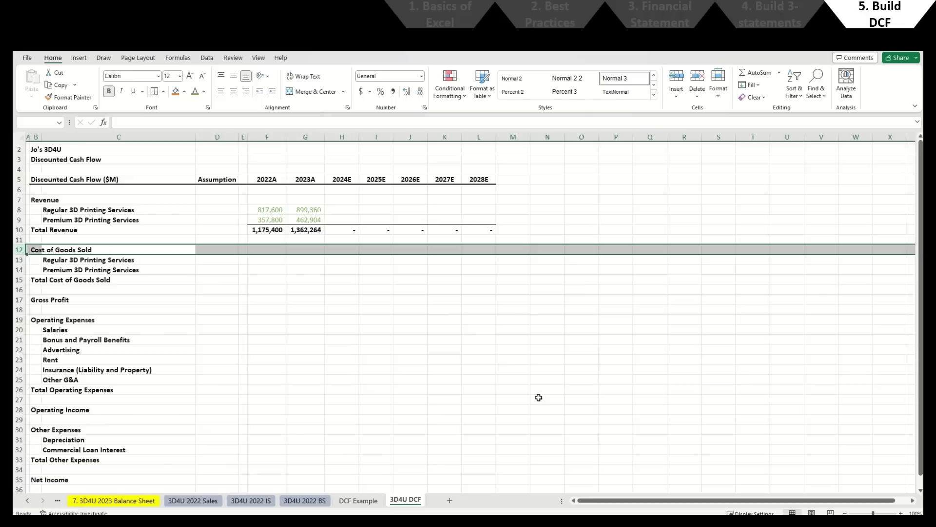
key("ctrl+shift+plus")
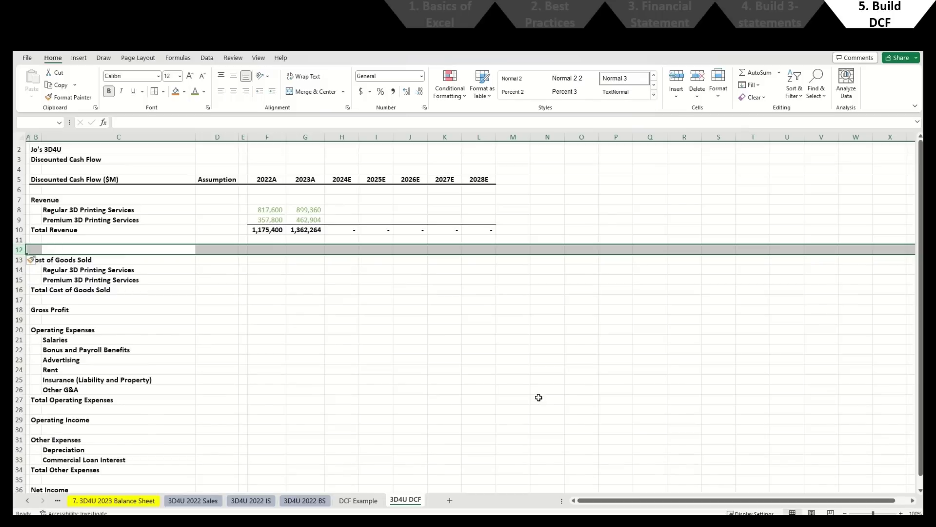
key("ctrl+shift+plus")
key("ctrl+shift+plus")
key("ctrl+shift+plus")
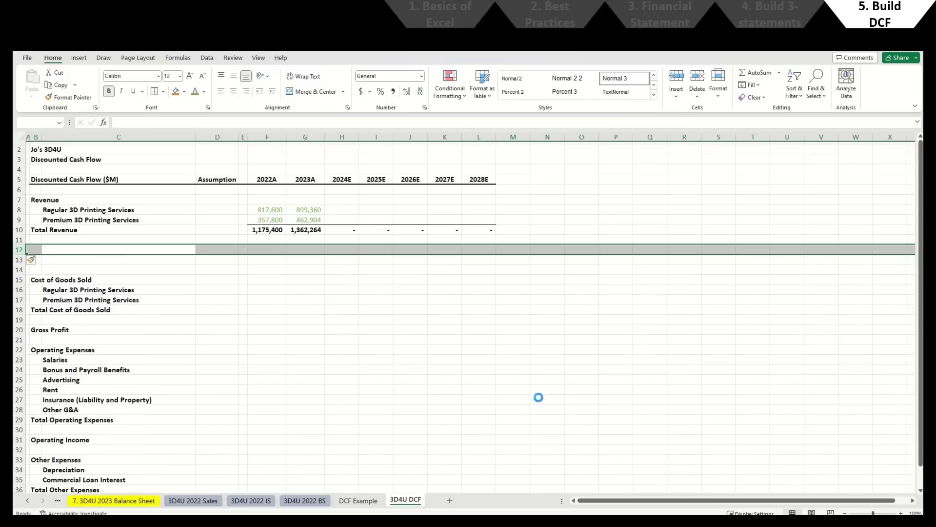
key("ctrl+shift+plus")
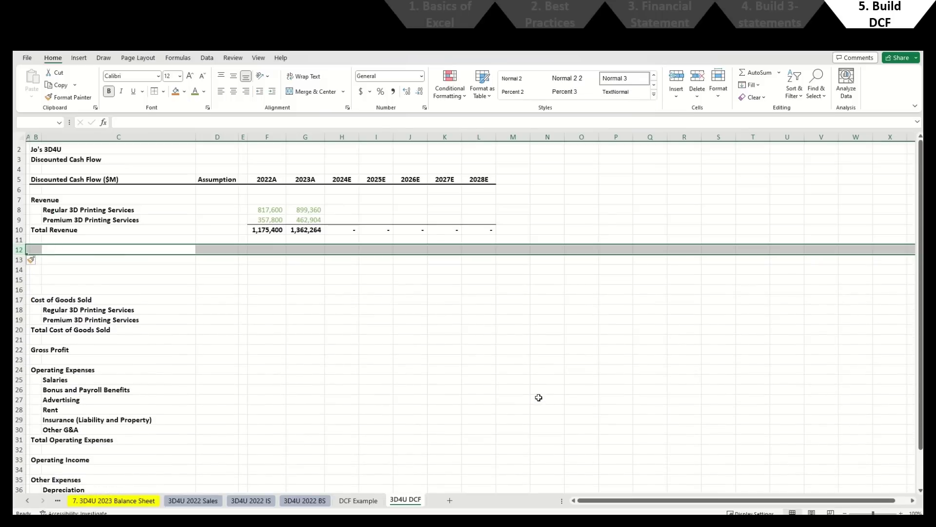
Step: Enter the heading Revenue Growth % in B12 without bold formatting
key("Left")
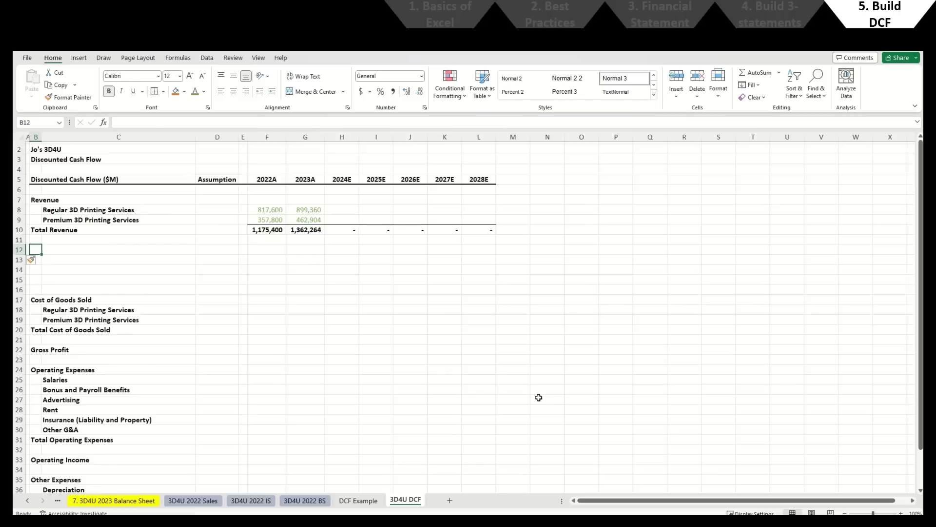
type("Revenue")
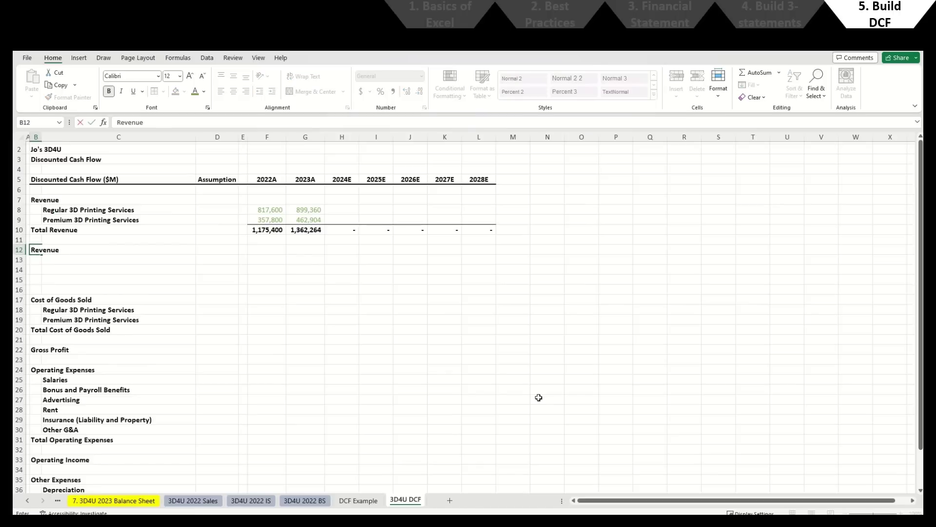
type(" Growth %")
key("ctrl+Return")
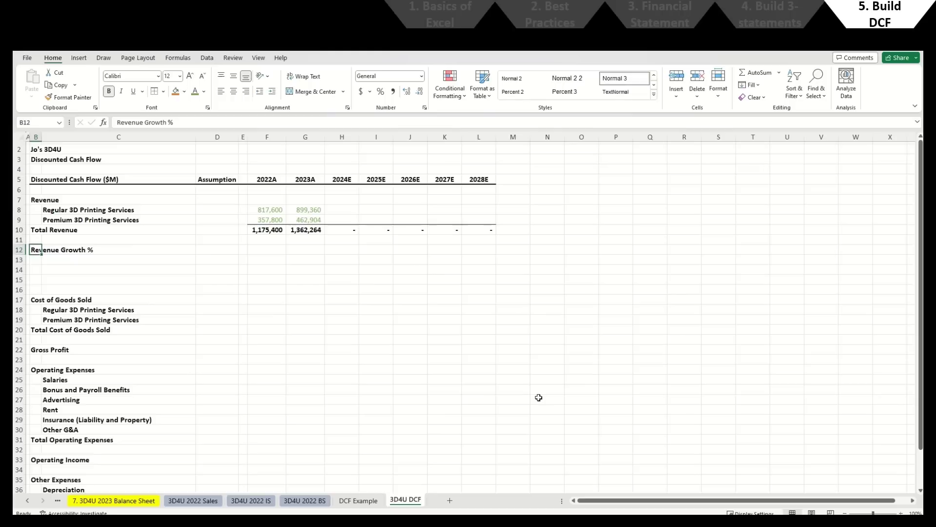
Step: Enter the labels Regular 3D Revenue Growth % in C13, Premium 3D Revenue Growth % in C14 and Total Revenue Growth % in B15
key("Down")
key("Right")
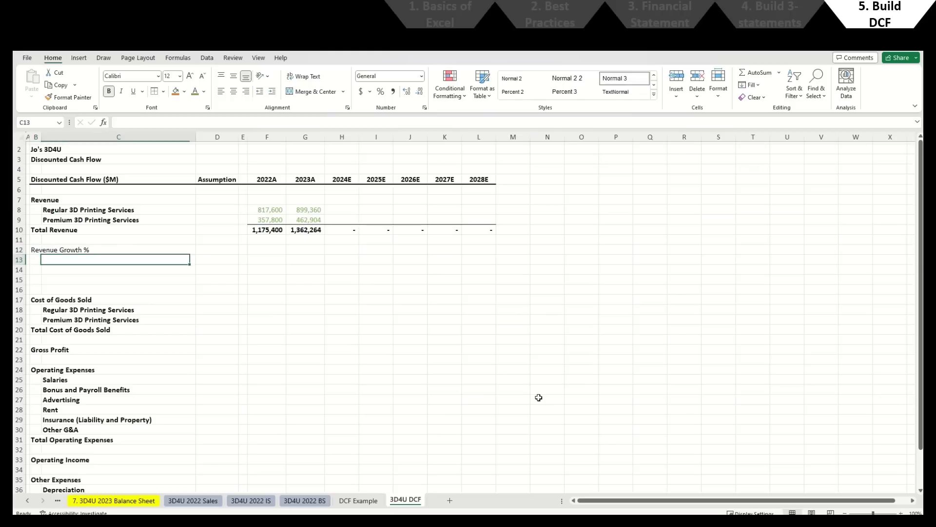
type("Regular 3D Revenue Growth %")
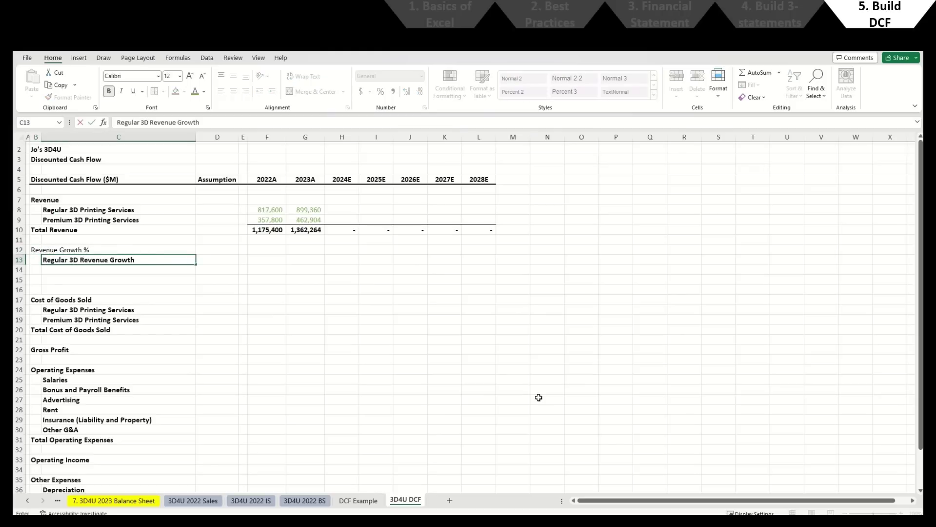
key("Return")
type("pREMIUM3D Revenue Growth %")
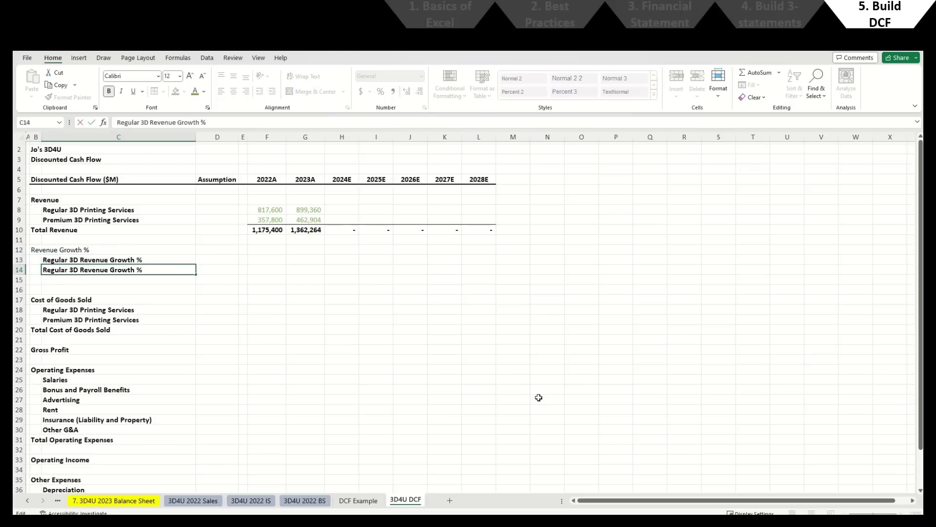
key("Return")
key("Left")
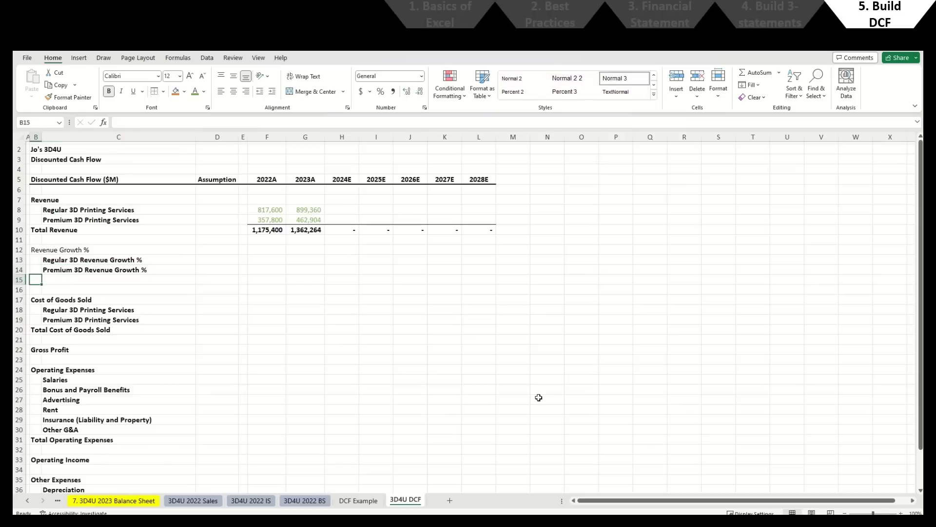
type("Total Revenue Growth %")
key("Return")
Step: Remove the bold formatting from the revenue growth labels in B13:C15
key("Up")
key("shift+Right")
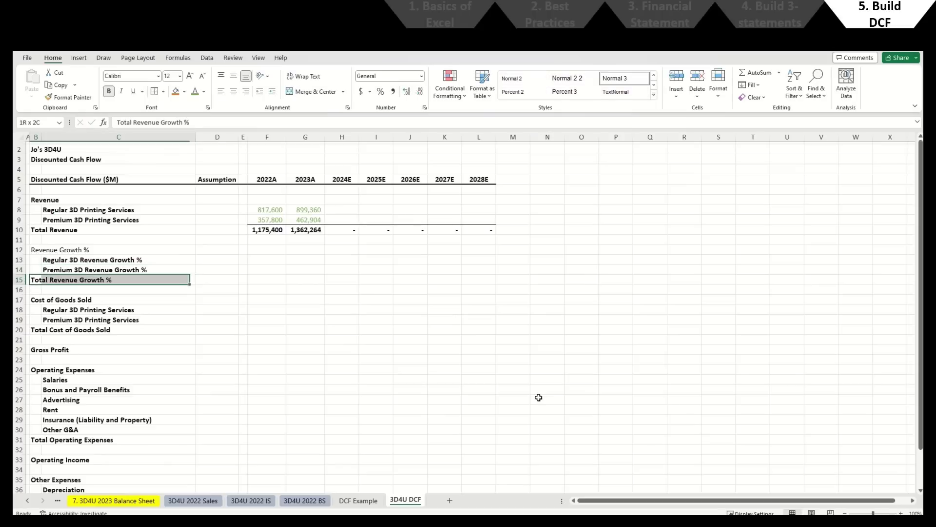
key("shift+Up")
key("shift+Up")
key("ctrl+b")
Step: Calculate the 2023A regular 3D revenue growth in G13 with =G8/F8-1 and format it as a percentage
key("Up")
key("Up")
key("Up")
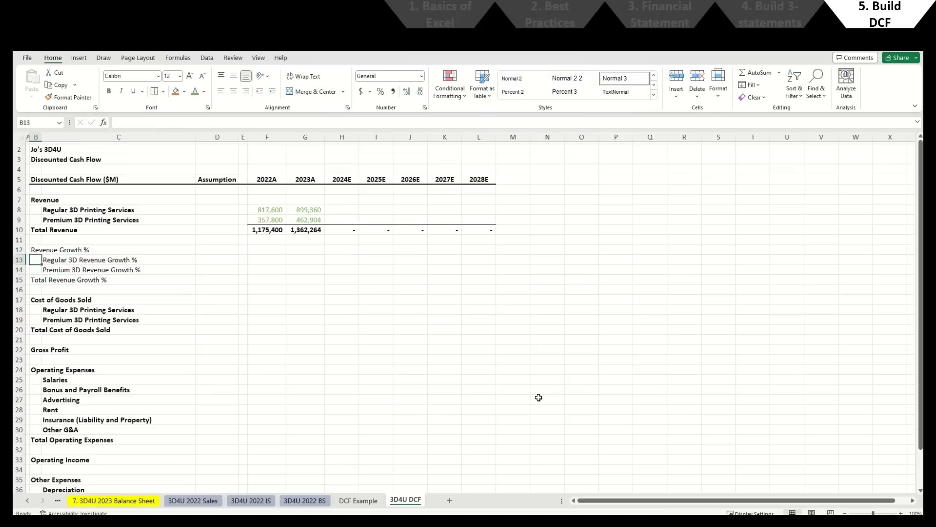
key("Right")
key("Right")
key("Right")
key("Right")
key("Down")
key("Right")
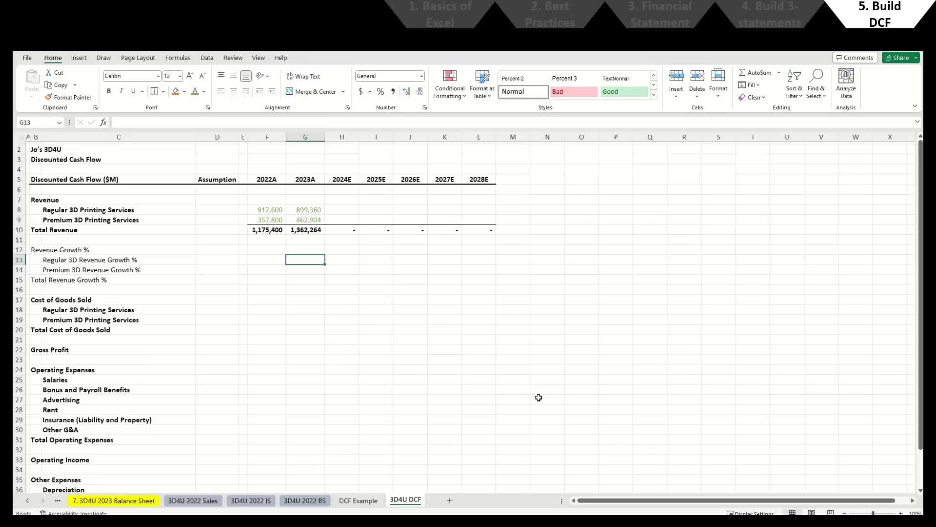
type("=")
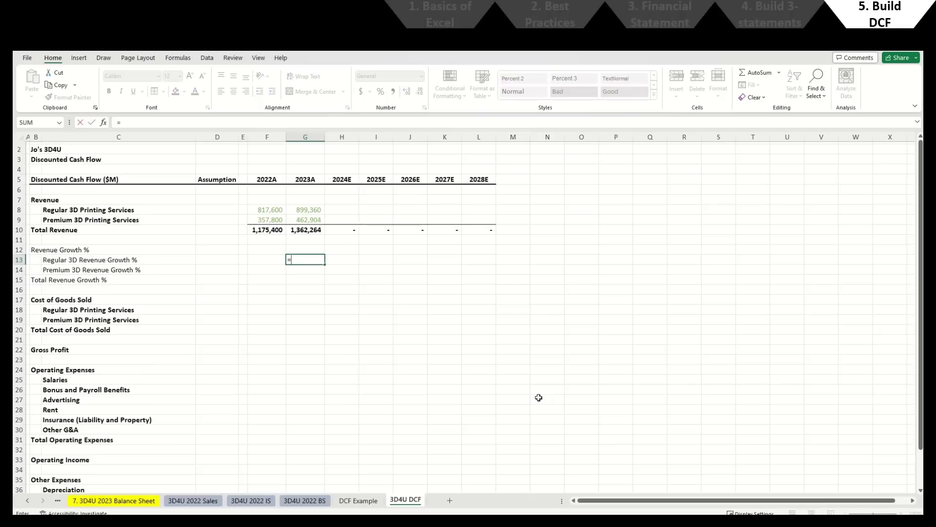
key("Up")
key("Up")
key("Up")
key("Up")
key("Up")
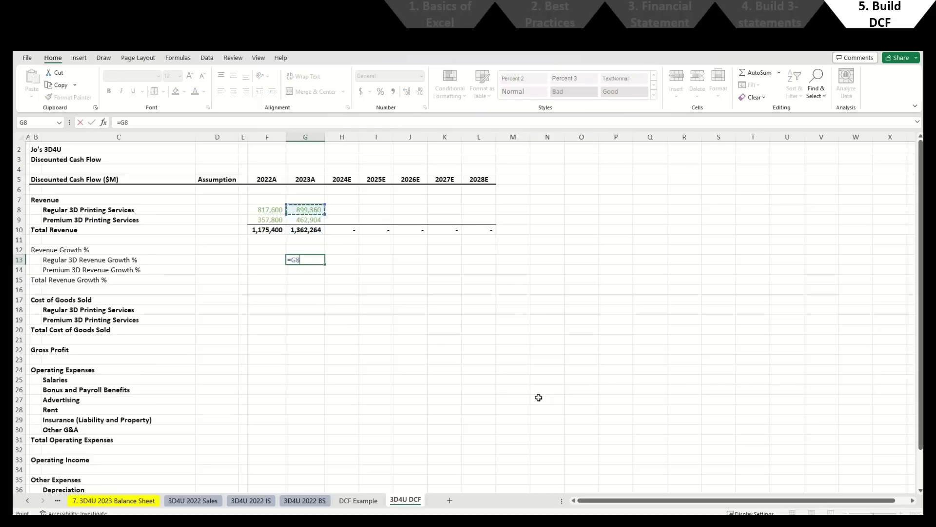
type("/")
key("Up")
key("Up")
key("Up")
key("Up")
key("Up")
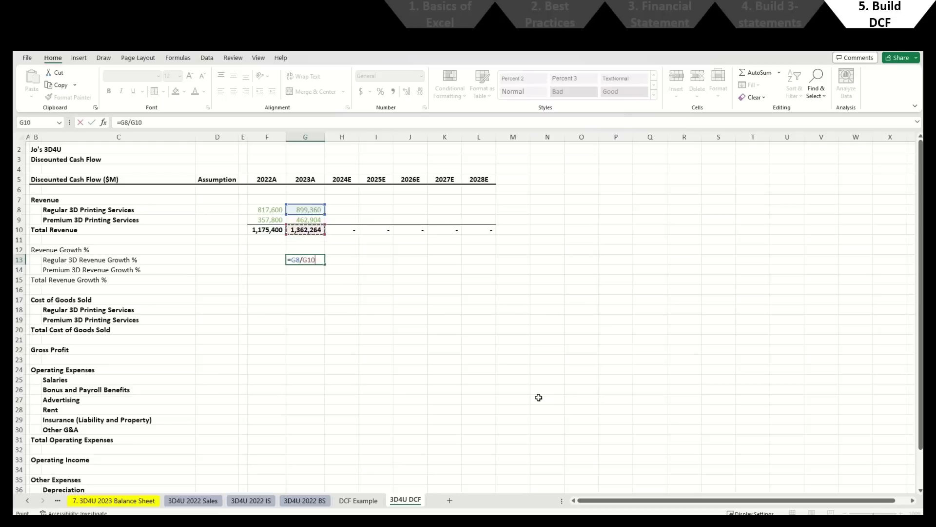
key("Left")
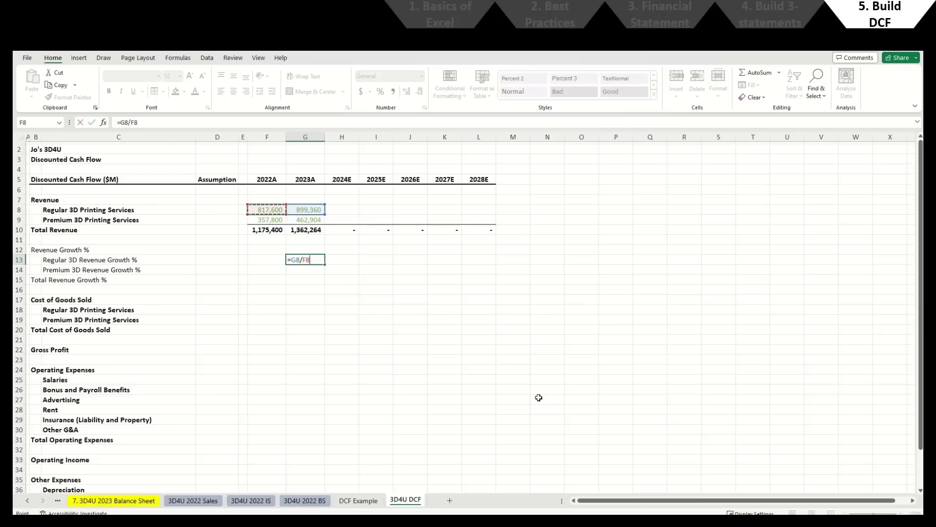
type("-1")
key("Return")
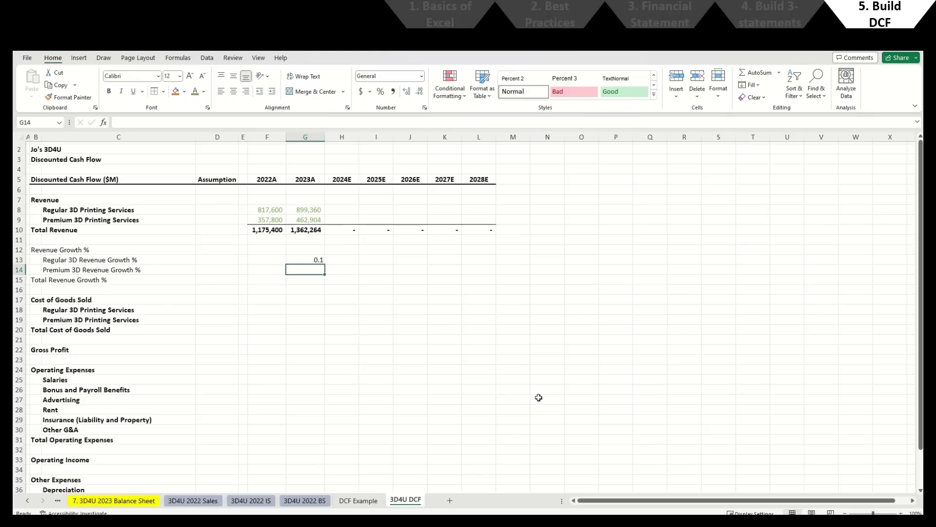
key("Up")
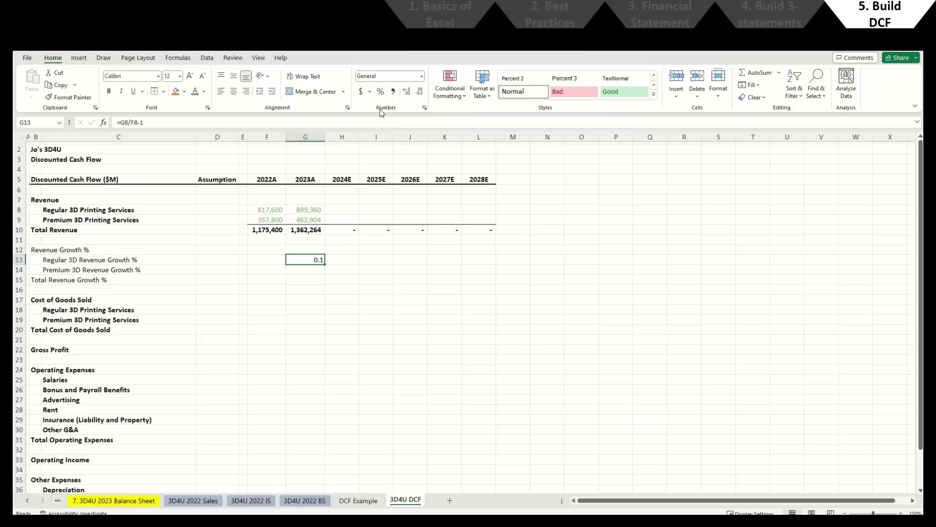
left_click(380, 94)
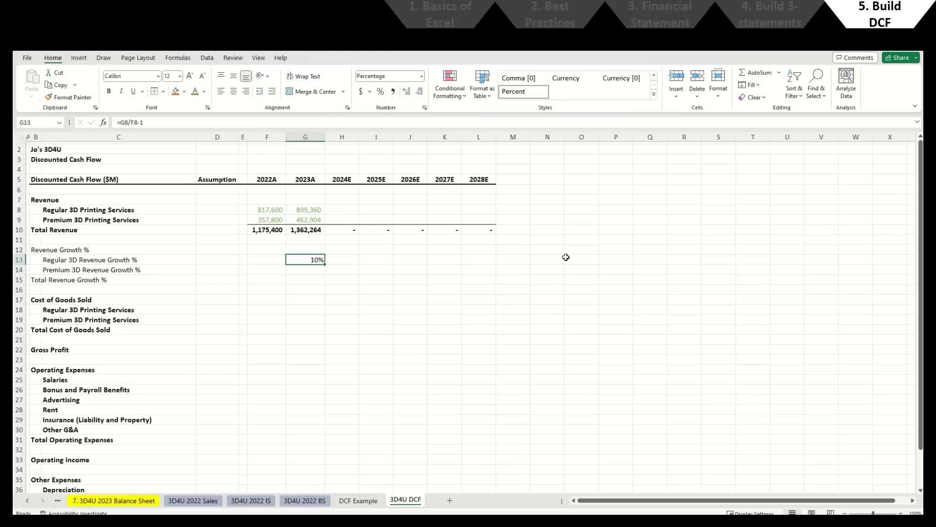
Step: Copy the regular 3D growth formula from G13 across the 2024E to 2028E columns, H13:L13
key("ctrl+c")
key("Right")
key("shift+Right")
key("shift+Right")
key("shift+Right")
key("shift+Right")
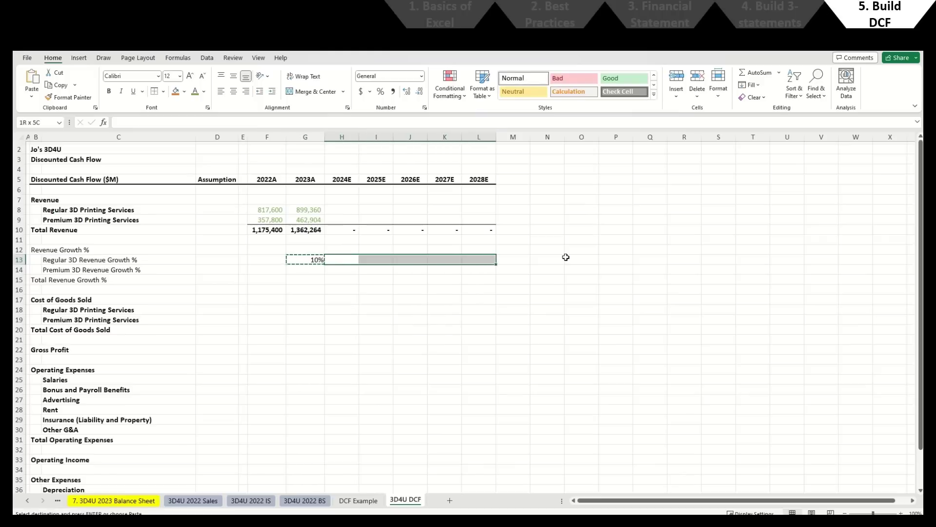
key("Return")
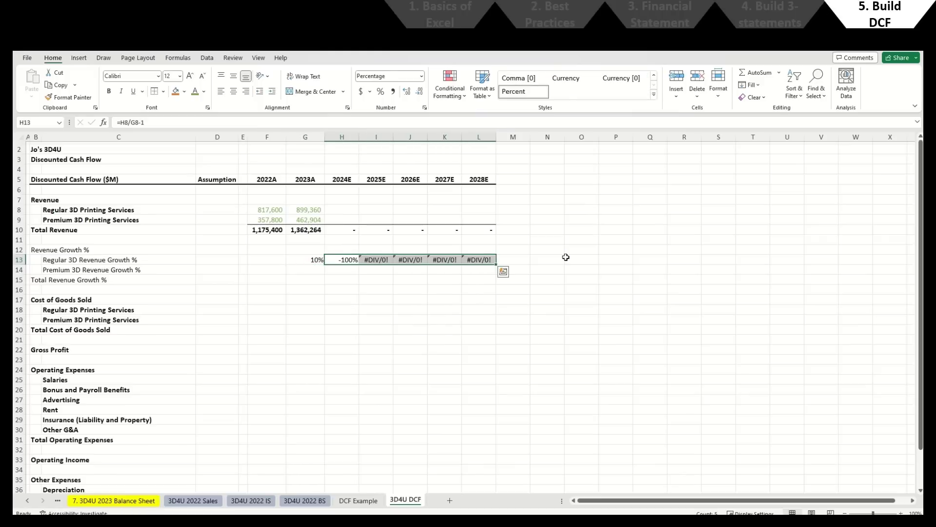
Step: Copy the growth formulas in G13:L13 down to the premium and total revenue growth rows, 14 and 15
key("Left")
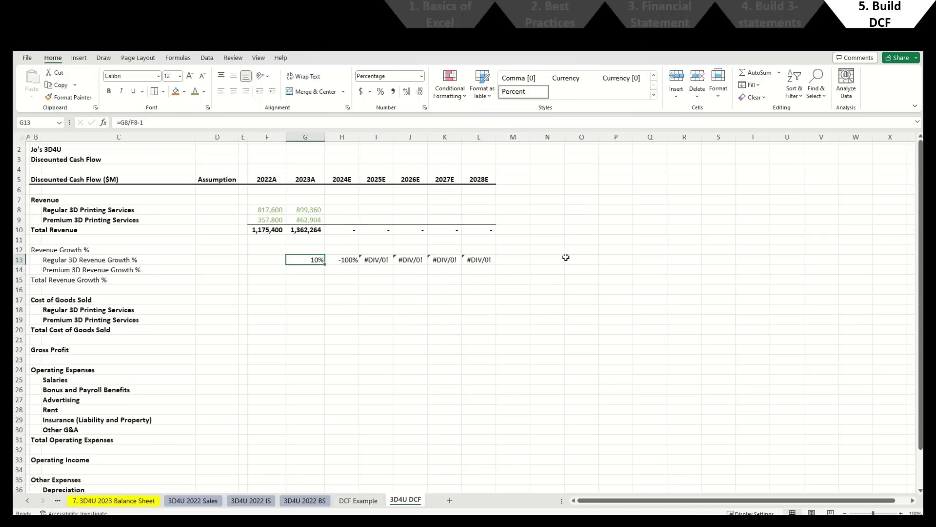
key("shift+Right")
key("shift+Right")
key("shift+Right")
key("shift+Right")
key("shift+Right")
key("ctrl+c")
key("Down")
key("ctrl+v")
key("Down")
key("ctrl+v")
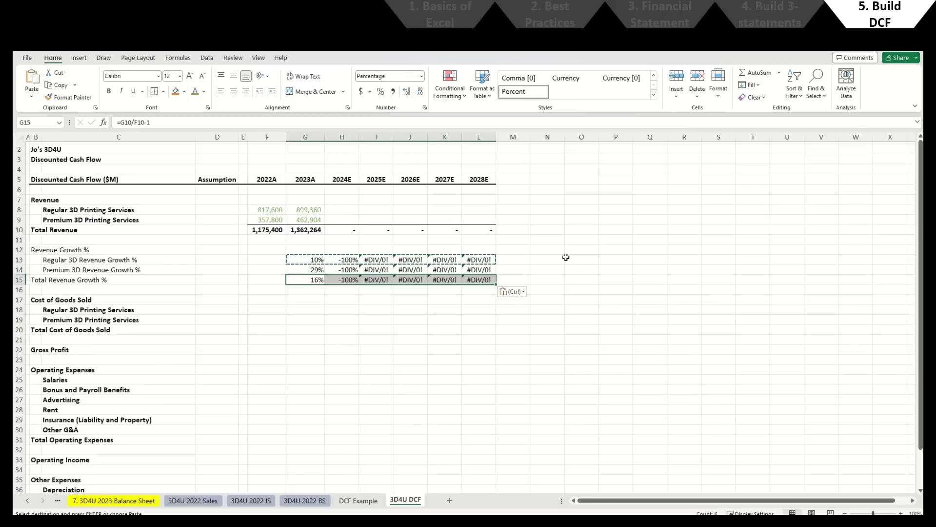
key("Escape")
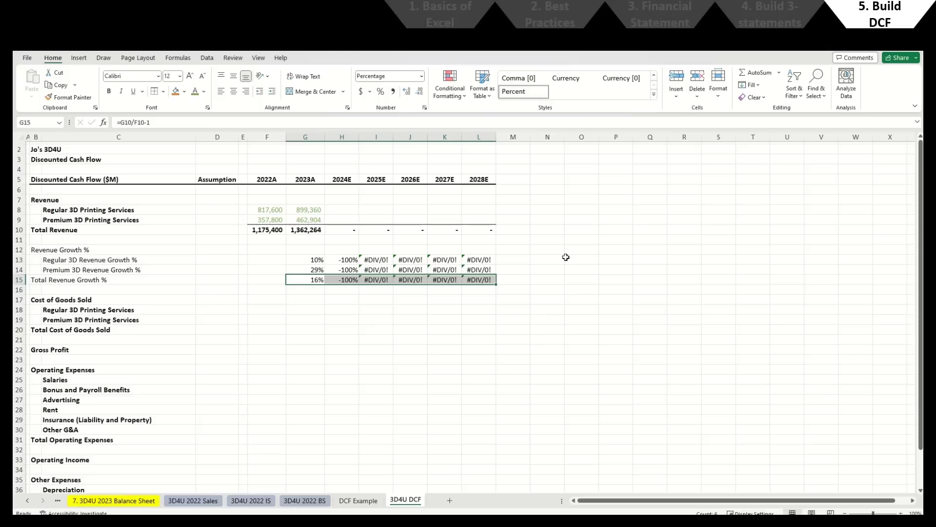
Step: Examine the copied revenue growth formulas in the 2024E to 2028E columns
key("Right")
key("Up")
key("Up")
key("Right")
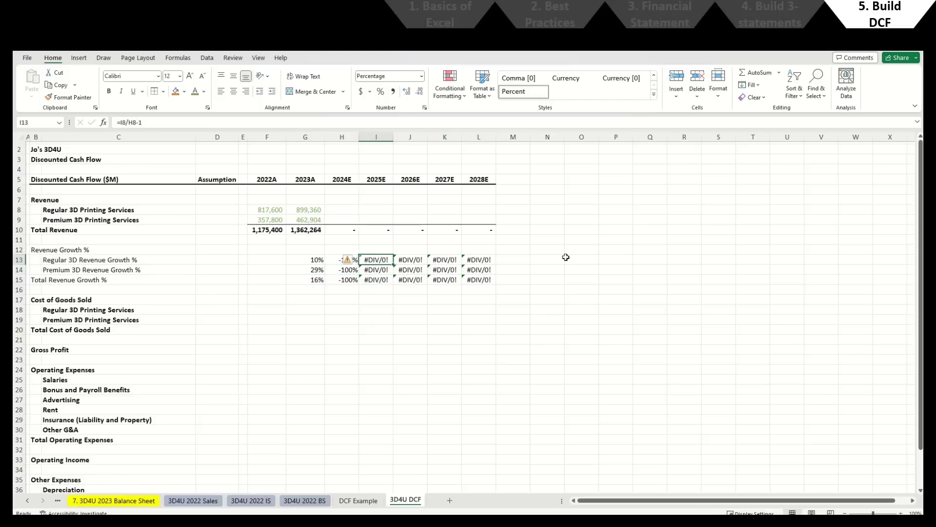
key("Down")
key("Up")
key("Right")
key("Left")
key("Down")
key("Up")
key("Right")
key("Right")
key("Right")
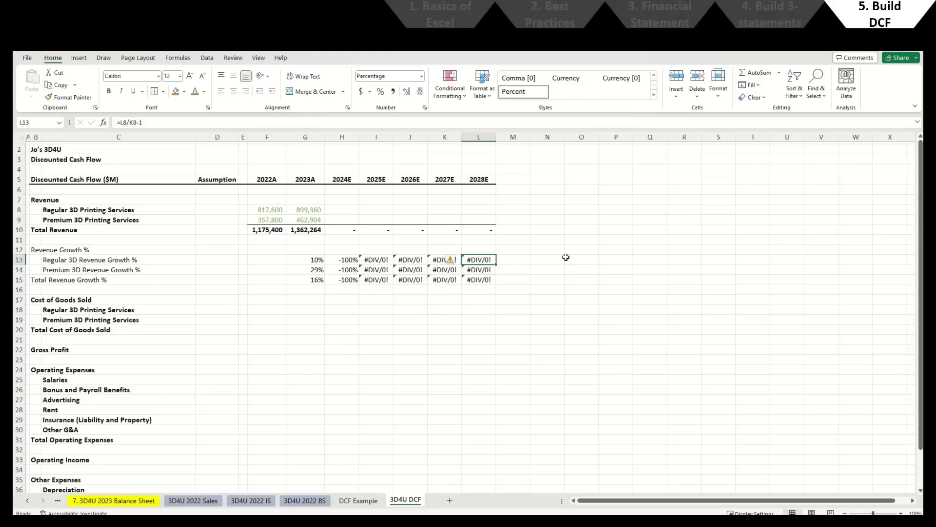
Step: Wrap the growth formula in G13 in IFERROR with 0 as the fallback, giving =IFERROR(G8/F8-1,0)
key("Left")
key("Left")
key("Left")
key("Left")
key("Left")
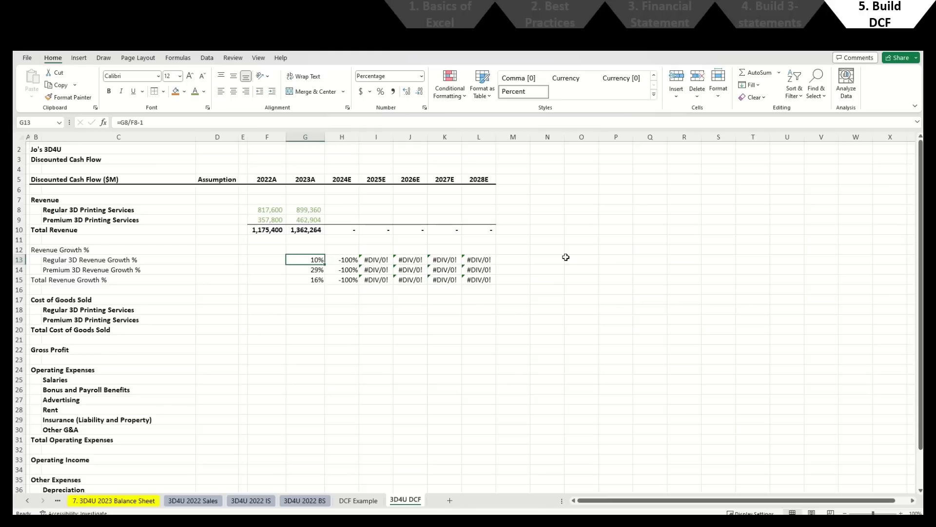
key("F2")
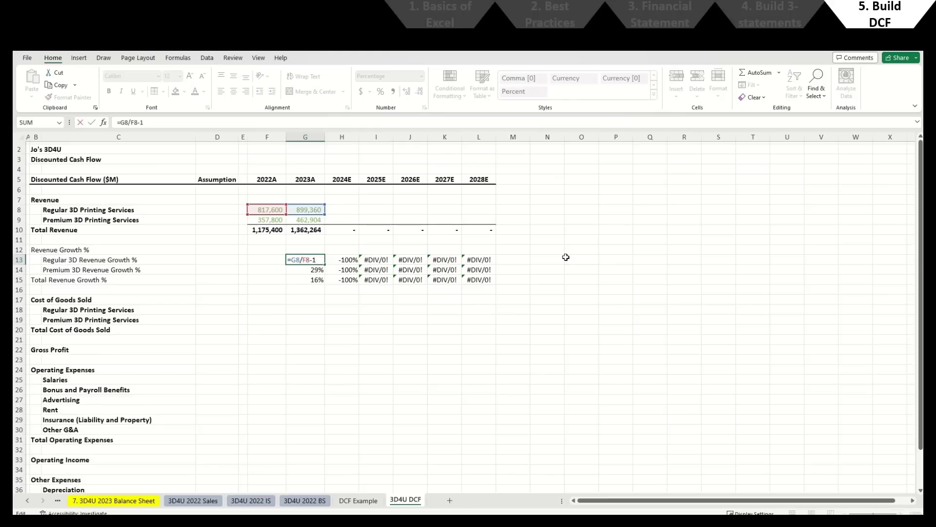
type("iferror(")
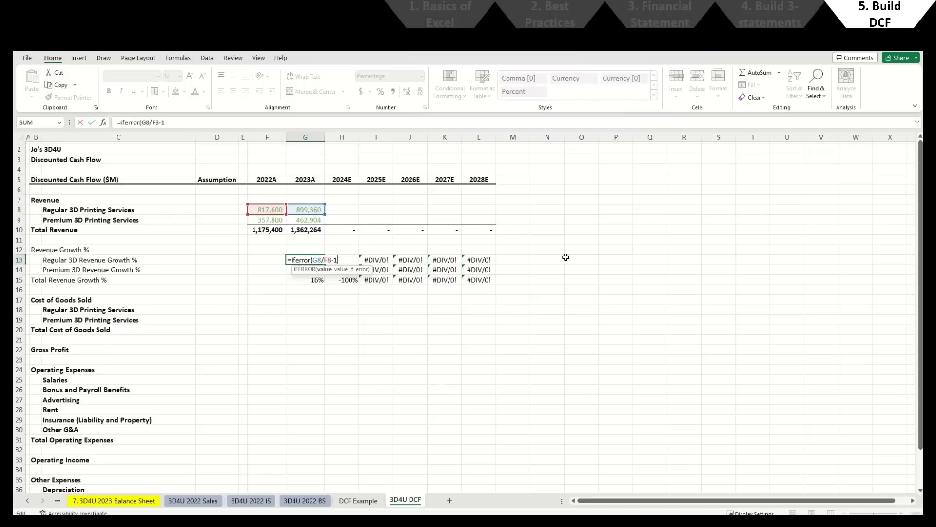
type(",0)")
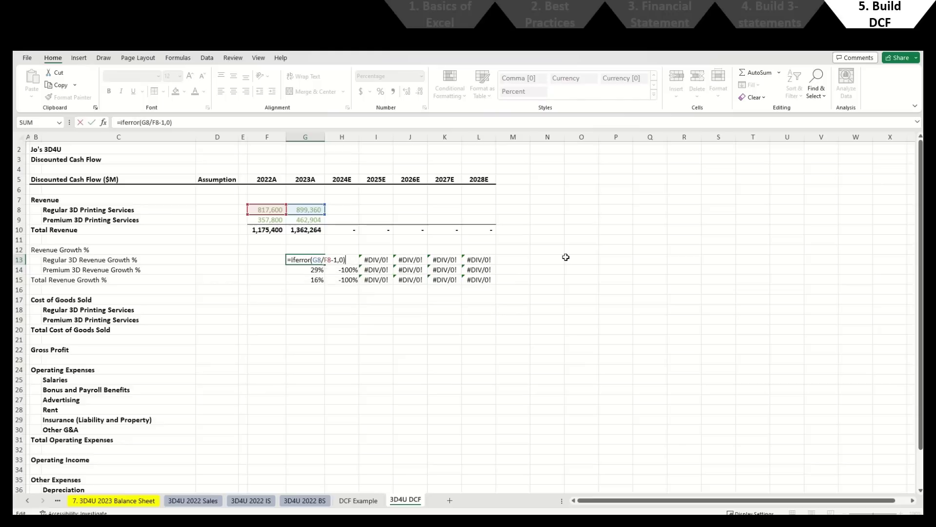
key("Return")
key("Up")
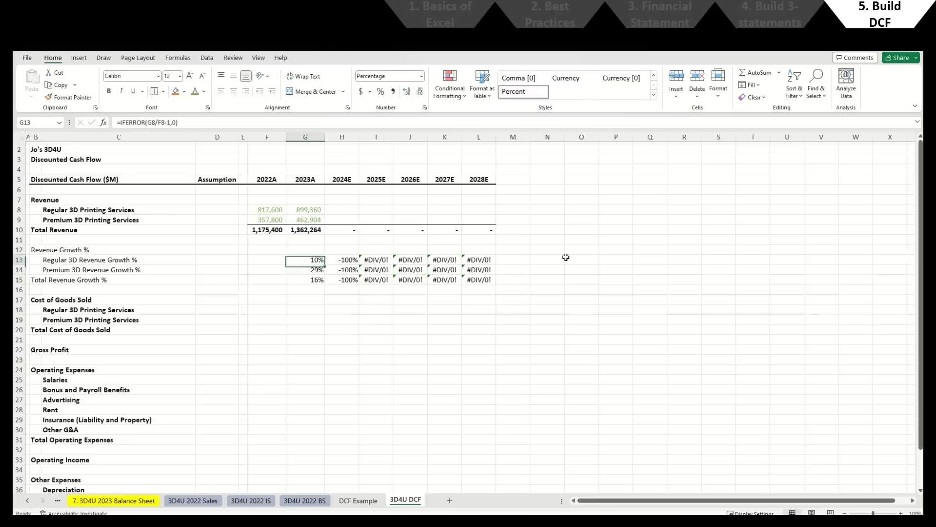
Step: Copy the IFERROR growth formula from G13 over the whole growth block G13:L15
key("ctrl+c")
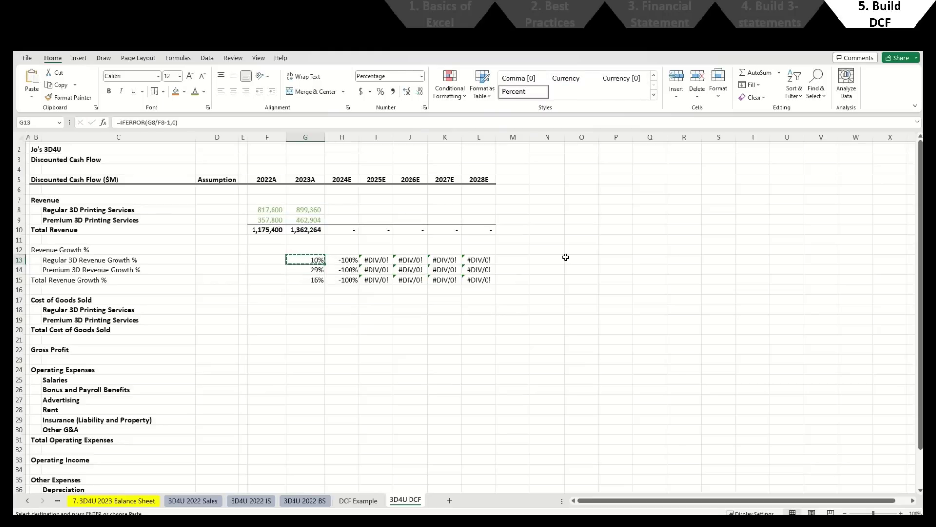
key("shift+Right")
key("shift+Right")
key("shift+Right")
key("shift+Right")
key("shift+Right")
key("shift+Down")
key("shift+Down")
key("ctrl+v")
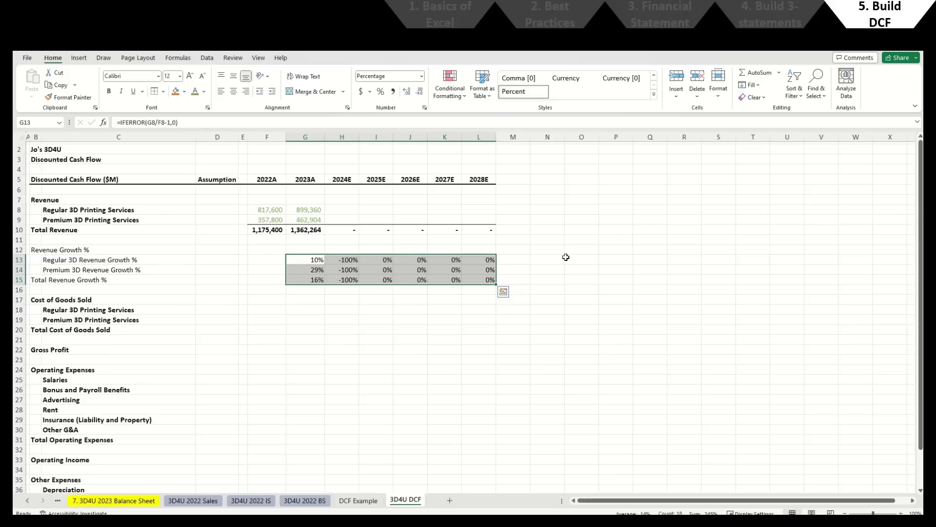
Step: Apply the custom number format #0.0%_);(#0.0%);"-"_) to the growth percentages in G13:L15
key("ctrl+1")
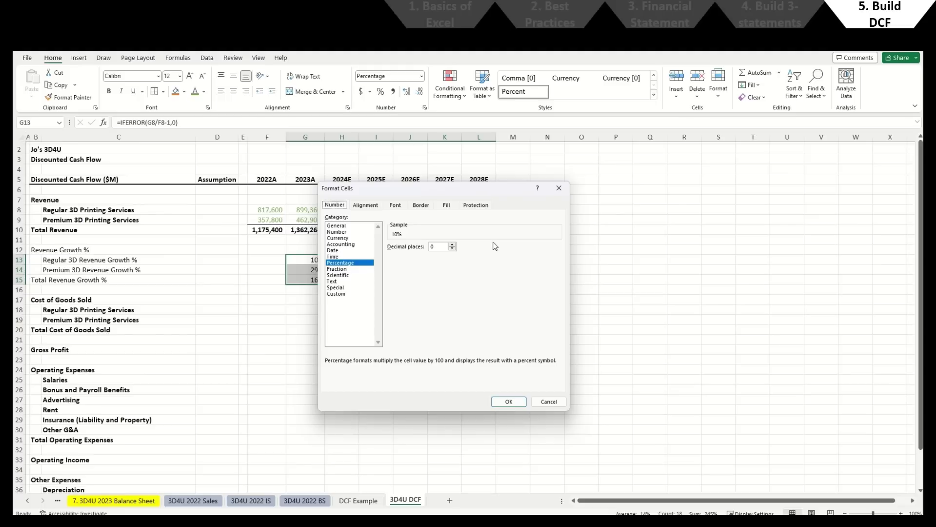
left_click(347, 295)
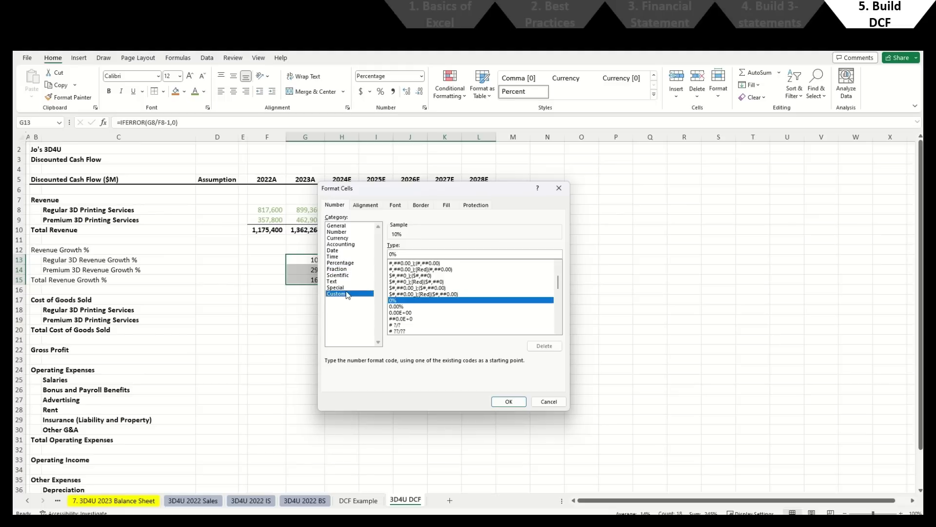
left_click_drag(559, 287, 547, 324)
left_click(452, 325)
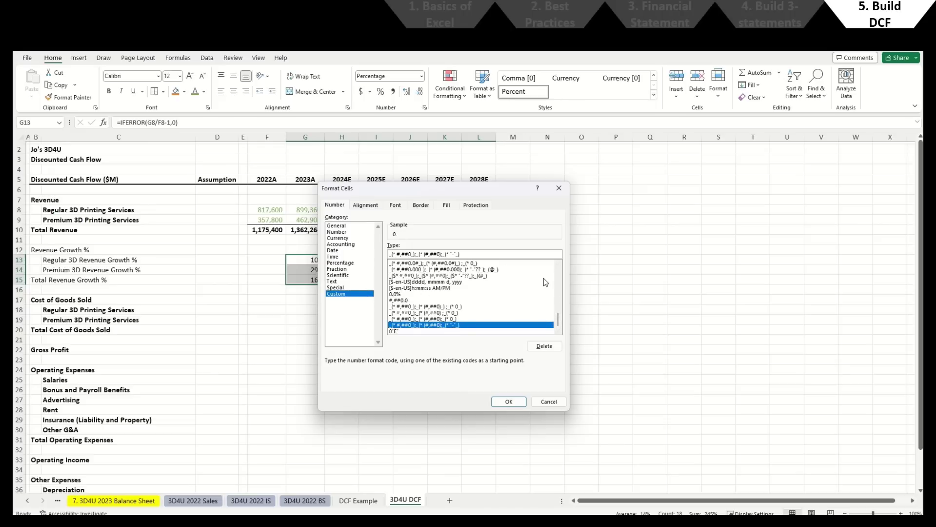
type("%")
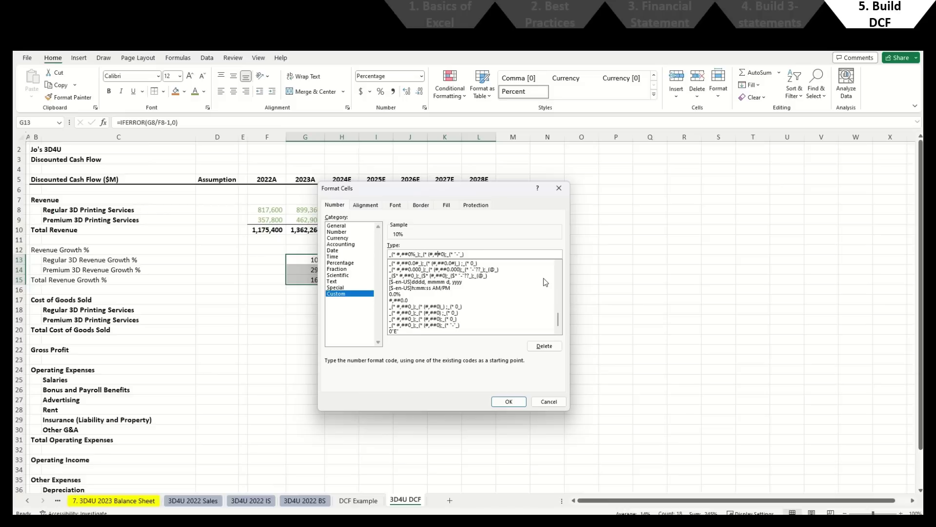
type("%")
key("ctrl+a")
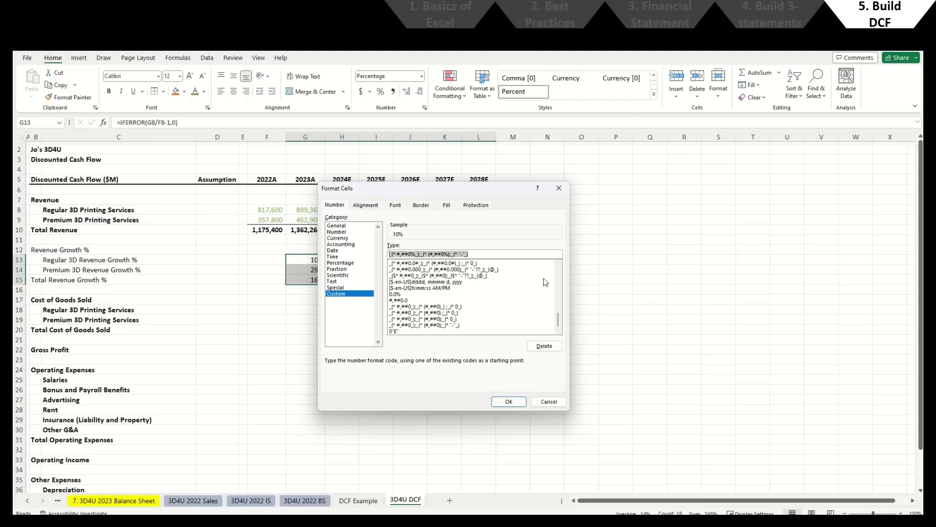
type("#0.0%_);(")
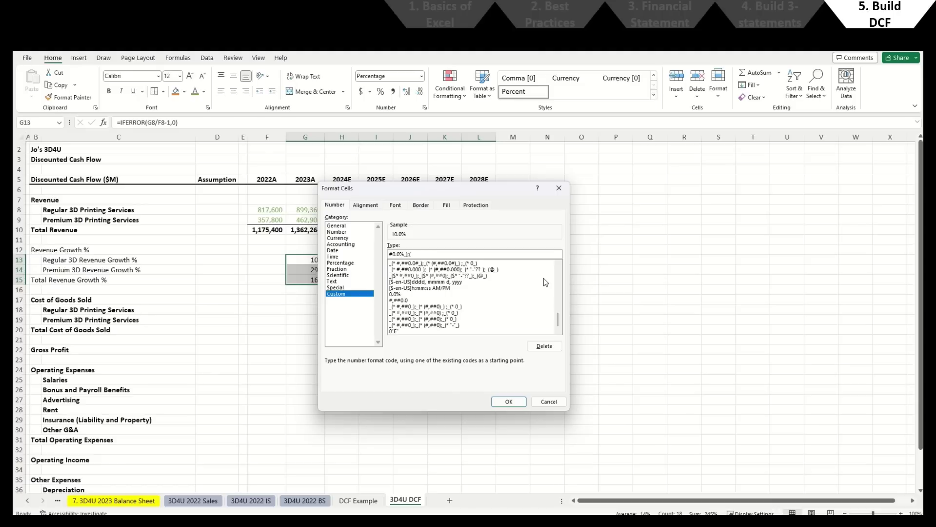
type("#0.0%);\"-\"_)")
key("Return")
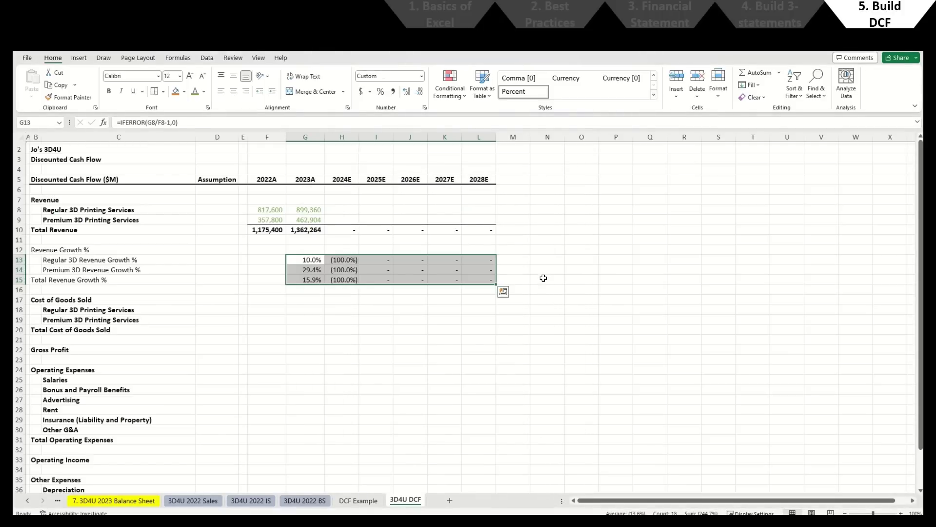
Step: Format the revenue growth block B12:L15 in grey italic text
key("ctrl+Left")
key("Up")
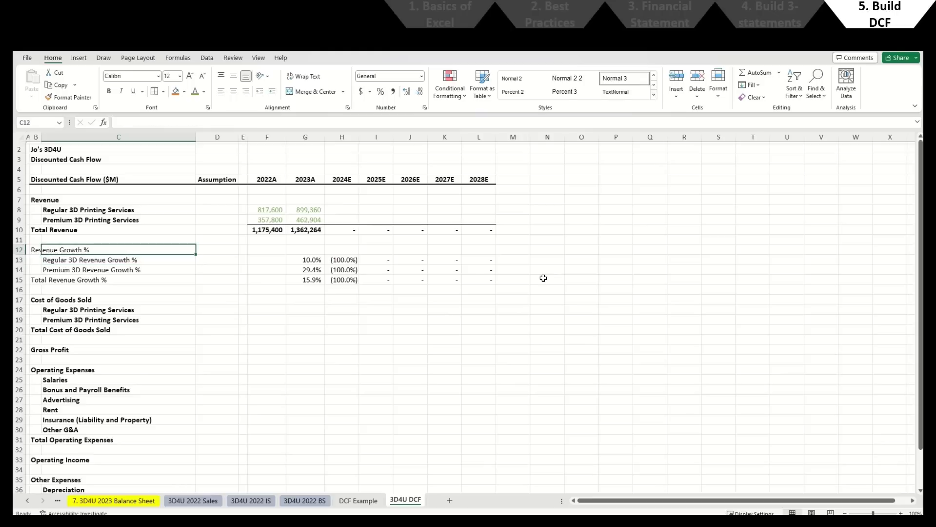
key("Left")
key("shift+Down")
key("shift+Down")
key("shift+Down")
key("shift+Right")
key("shift+Right")
key("shift+Right")
key("shift+Right")
key("shift+Right")
key("shift+Right")
key("shift+Right")
key("shift+Right")
key("shift+Right")
key("shift+Right")
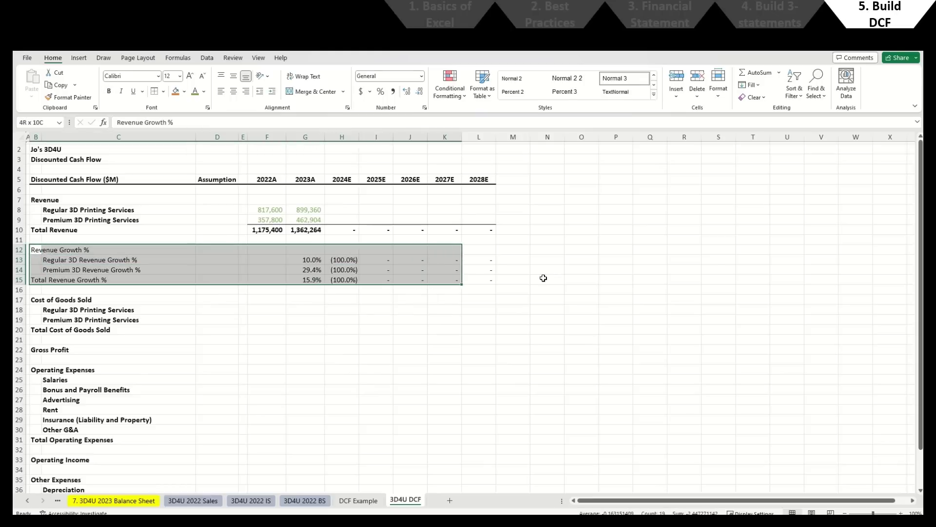
left_click(203, 91)
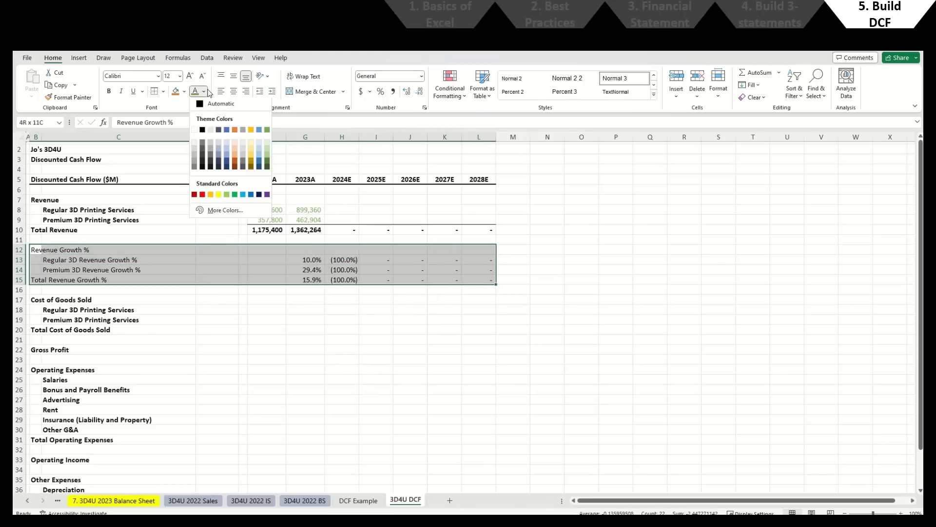
left_click(195, 168)
key("ctrl+i")
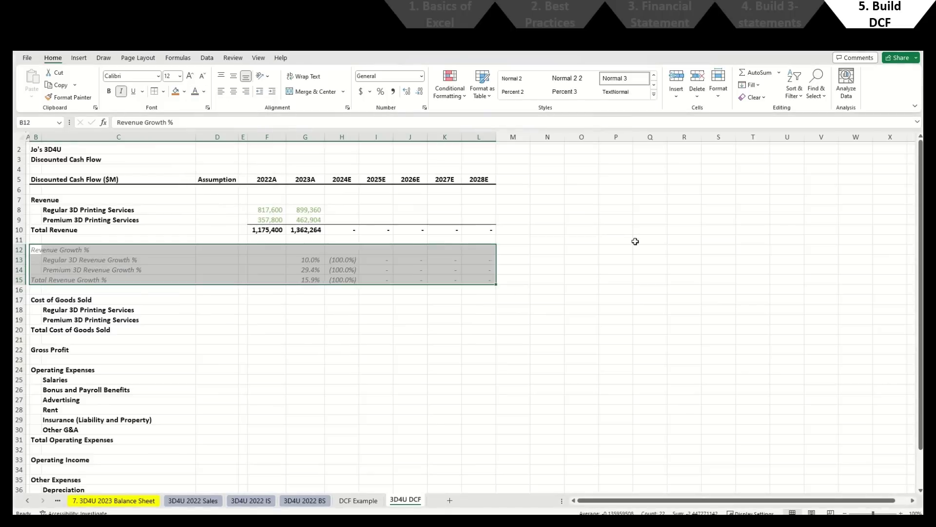
left_click(532, 264)
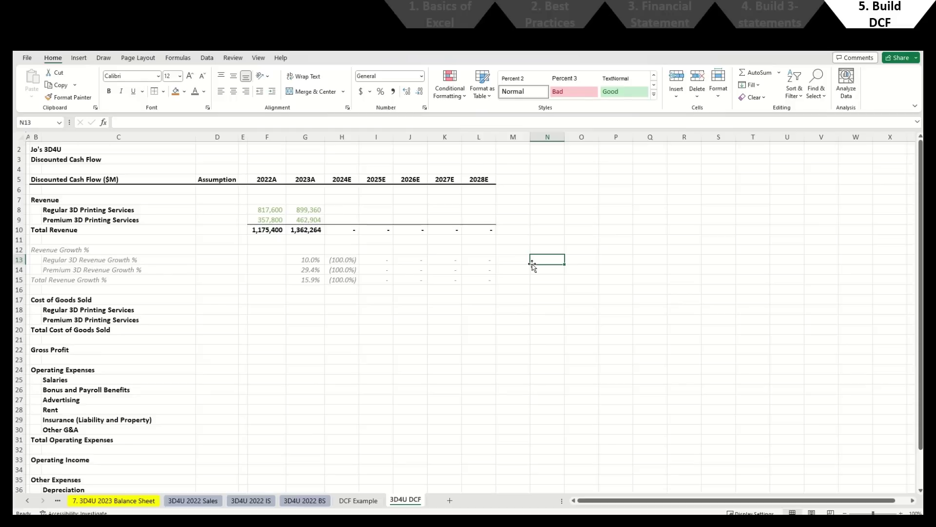
Step: Examine the 2023A and 2024E revenue growth formulas in rows 13 to 15
key("Left")
key("Left")
key("Left")
key("Left")
key("Left")
key("Left")
key("Left")
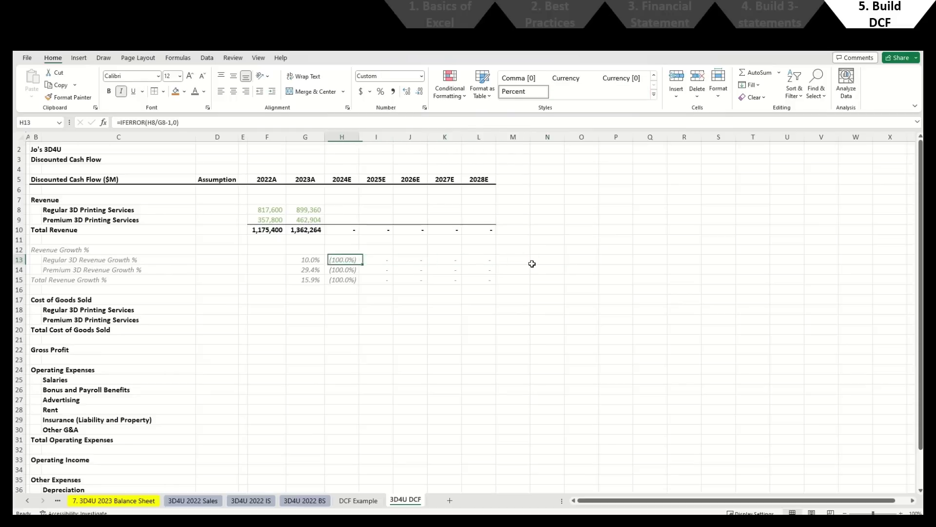
key("Down")
key("Down")
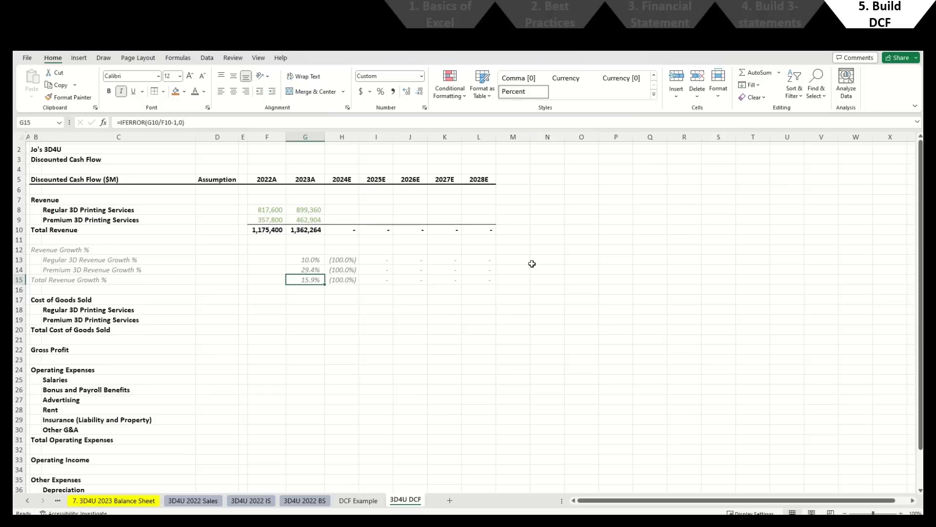
Step: Insert two blank rows above the Regular 3D Printing Services revenue line
key("Up")
key("Up")
key("Up")
key("Up")
key("Up")
key("Up")
key("Up")
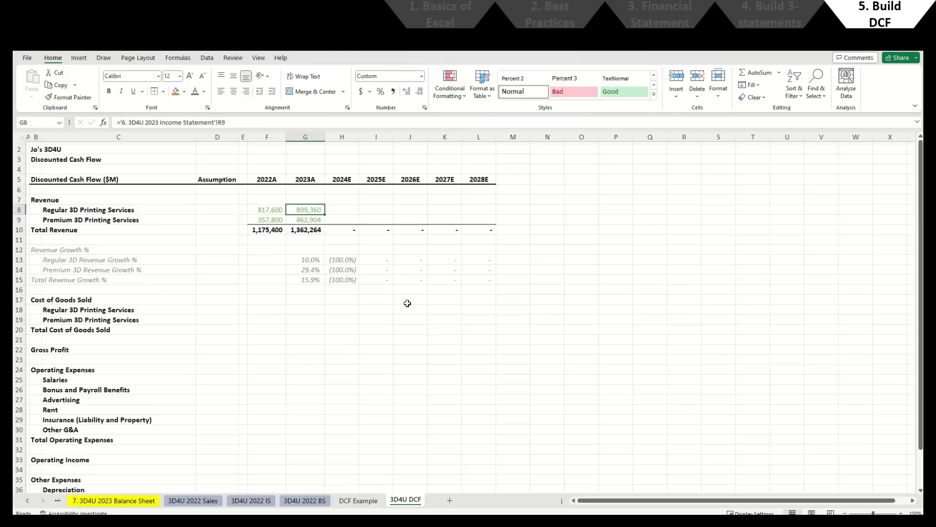
key("shift+space")
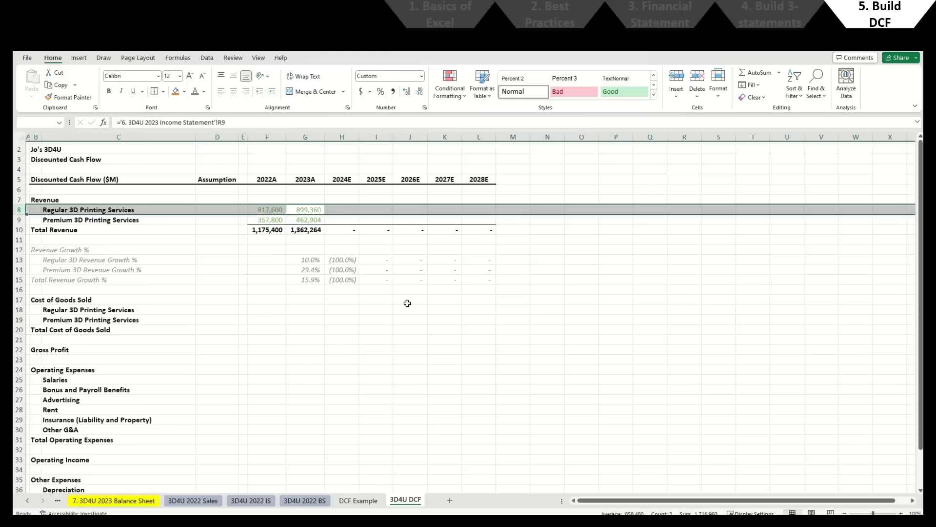
key("ctrl+shift+equal")
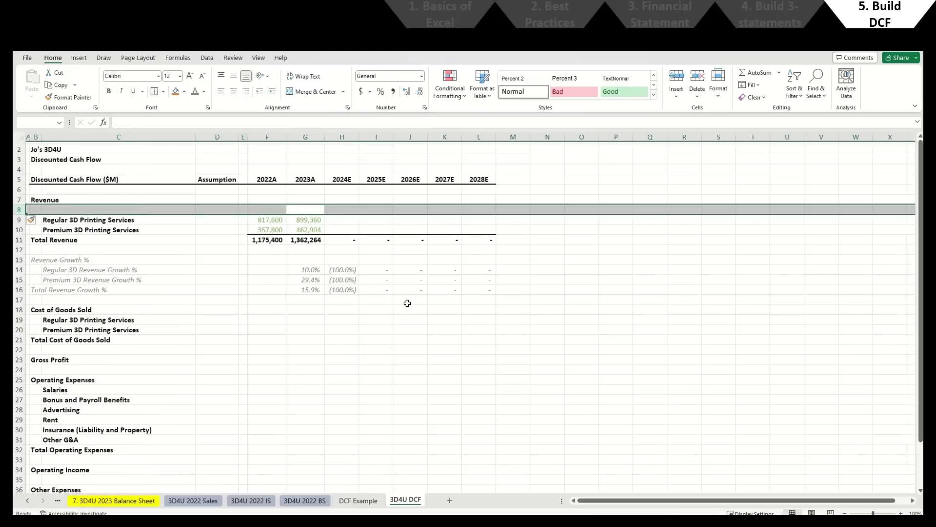
key("ctrl+shift+equal")
Step: Label the first inserted row in C8 as Regular 3D YoY Growth Assumption %
key("Left")
key("Left")
key("Left")
key("Left")
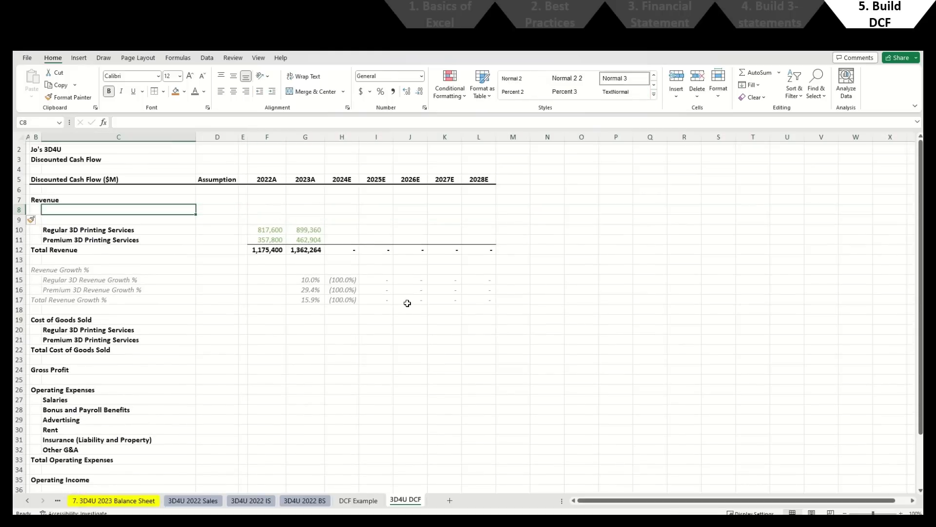
type("Regular 3D Yo")
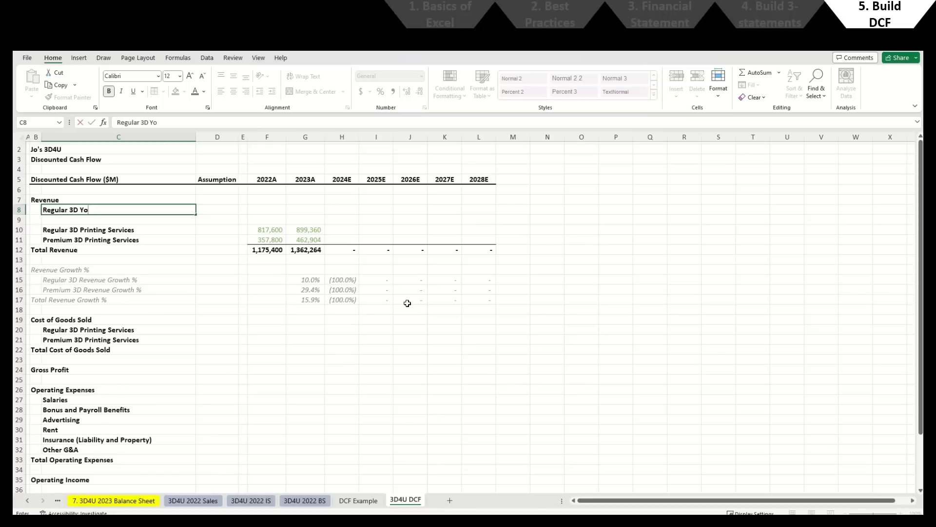
type("Y Growth Assumption %")
key("Return")
Step: Copy the label down to C9 and reword it as Premium 3D YoY Growth Assumption %
key("ctrl+d")
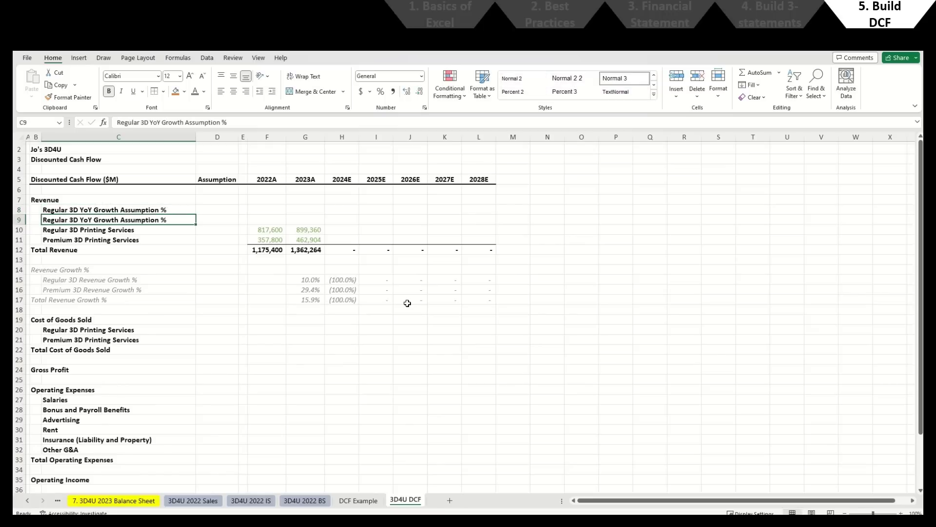
key("F2")
key("Home")
key("ctrl+shift+Right")
type("Premium")
key("Return")
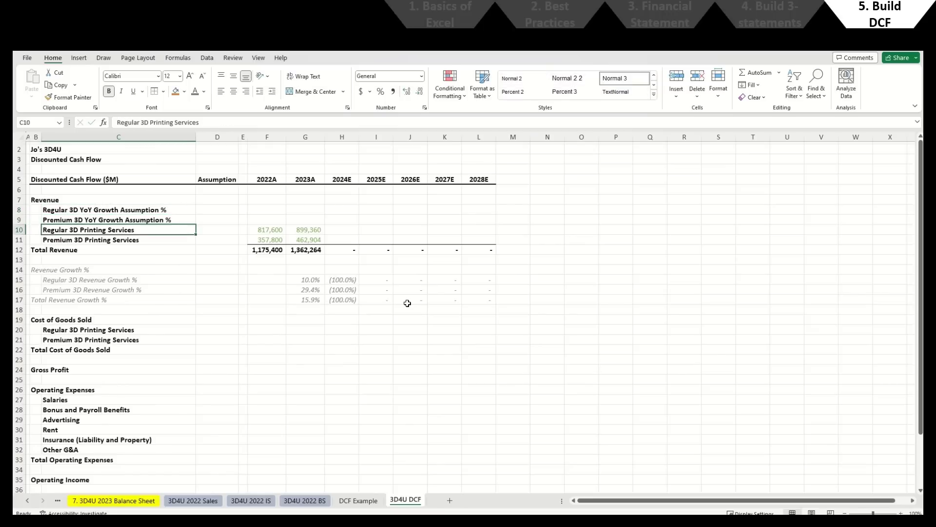
Step: Enter 2024E growth assumptions of 10% for Regular in H8 and 30% for Premium in H9, coloured with a blue font
key("Up")
key("Up")
key("Right")
key("Right")
key("Right")
key("Right")
key("Right")
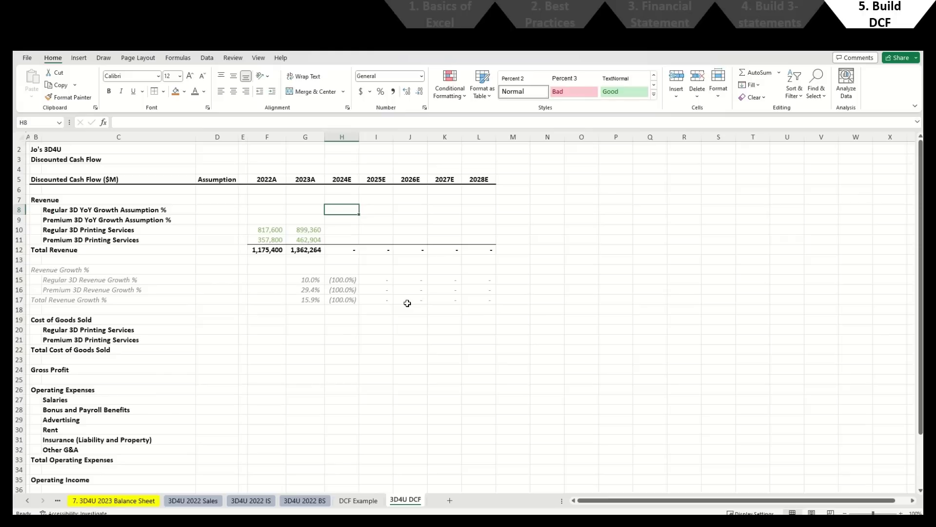
type("10%")
key("Return")
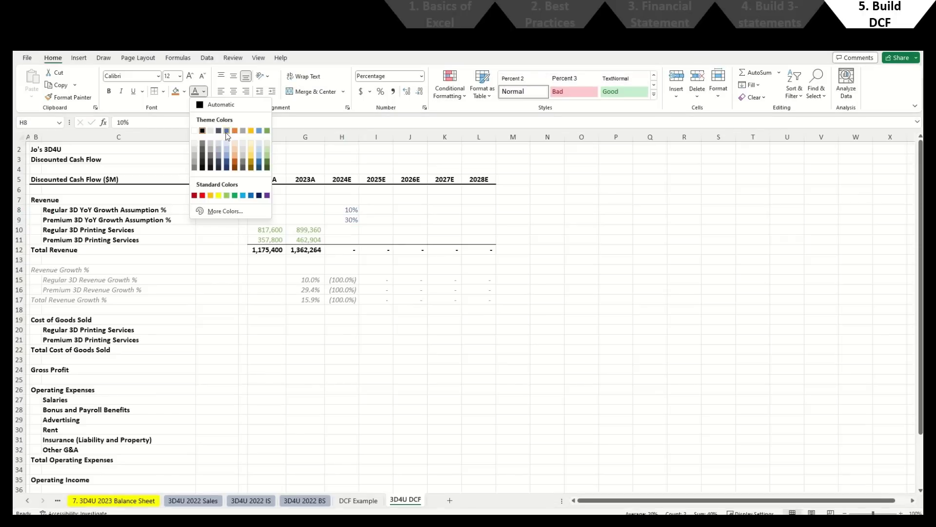
left_click(251, 156)
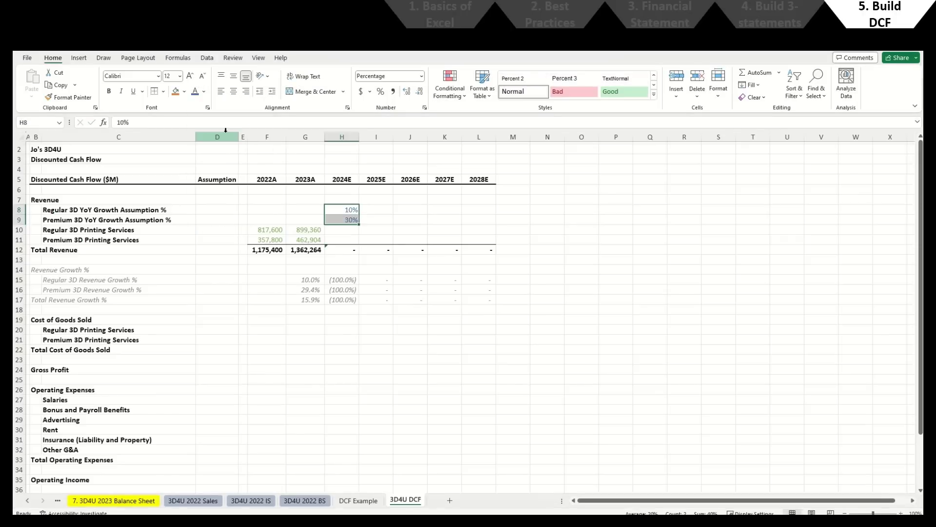
left_click(378, 209)
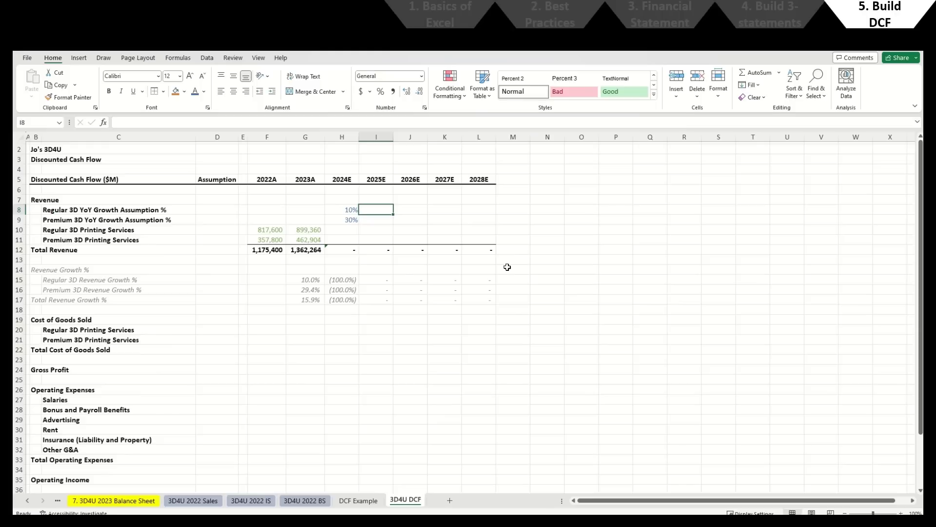
Step: Copy the 2024E assumptions in H8:H9 over I8:L9 and clear the pasted values, keeping only their formatting
key("Left")
key("shift+Down")
key("ctrl+c")
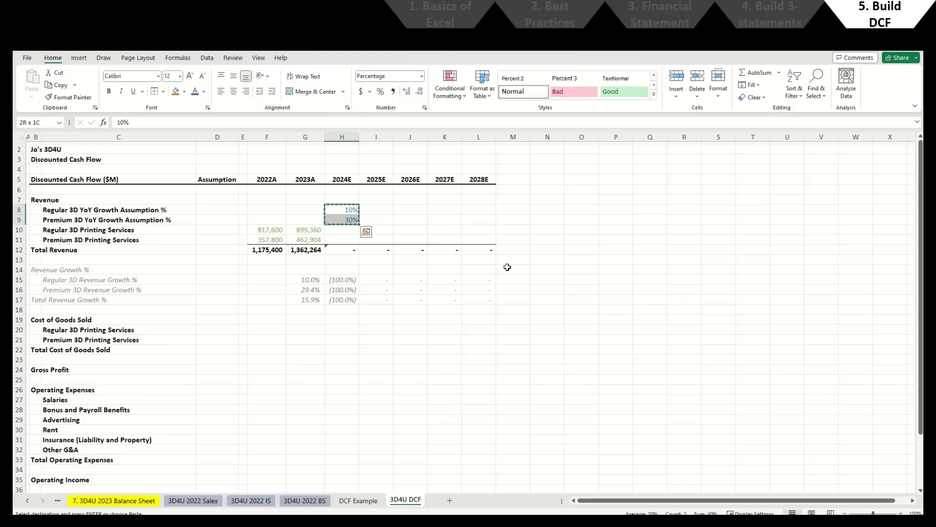
key("Right")
key("shift+Down")
key("shift+Right")
key("shift+Right")
key("shift+Right")
key("ctrl+v")
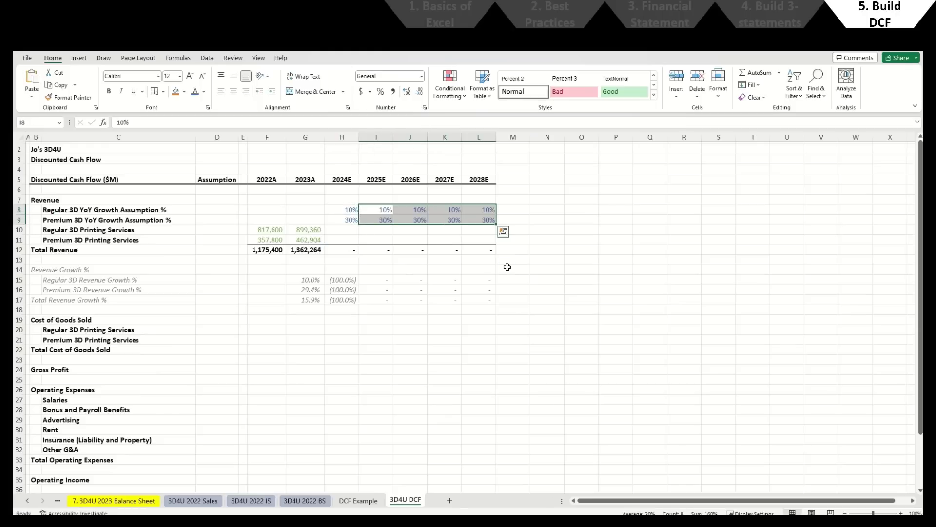
key("Delete")
Step: Enter 3% as the 2028E growth assumption for both Regular and Premium in L8 and L9
key("Right")
key("Right")
key("Right")
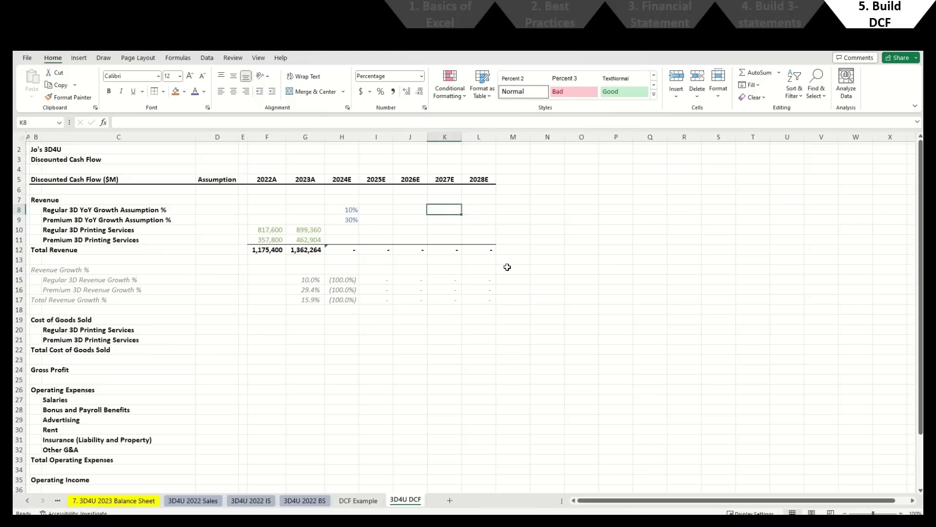
type("3%")
key("Return")
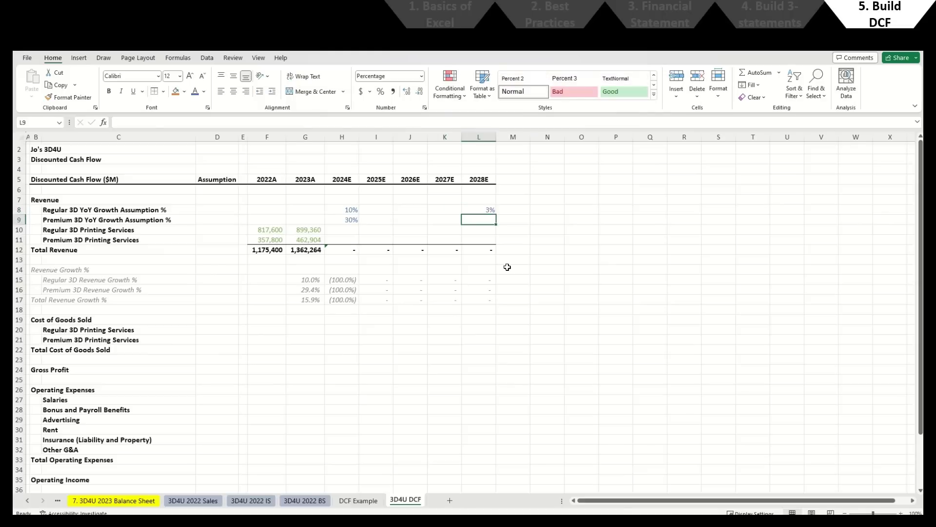
type("3%")
key("Return")
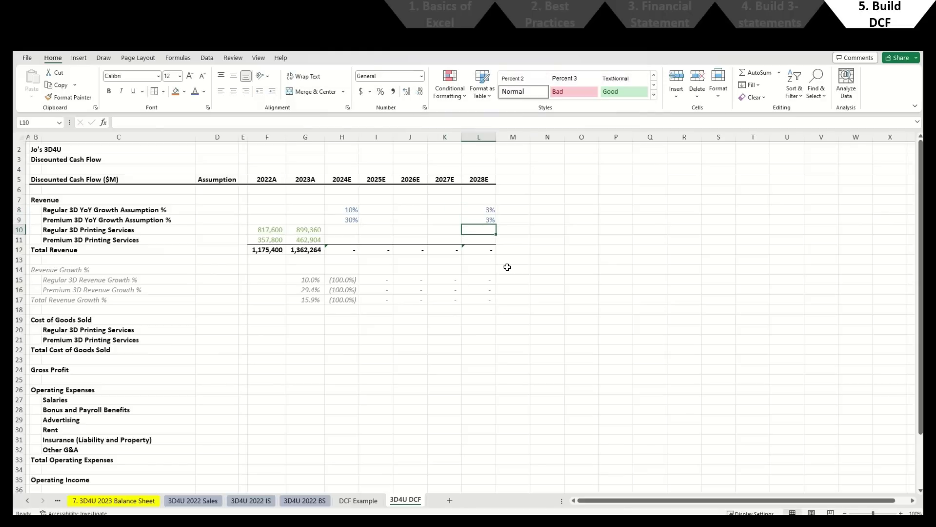
Step: Enter the Regular growth assumptions as 10% for 2025E, 8% for 2026E and 5% for 2027E in row 8
key("Left")
key("Left")
key("Left")
key("Up")
key("Up")
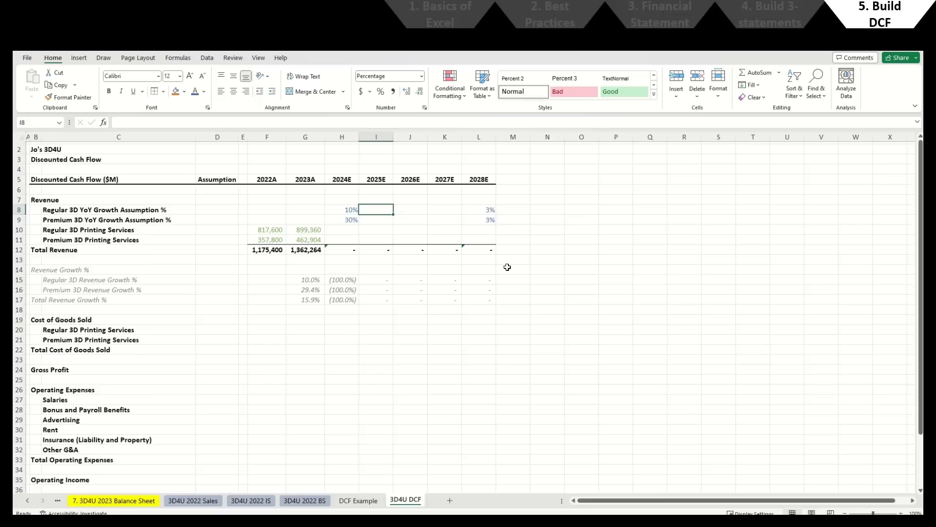
type("10")
key("Tab")
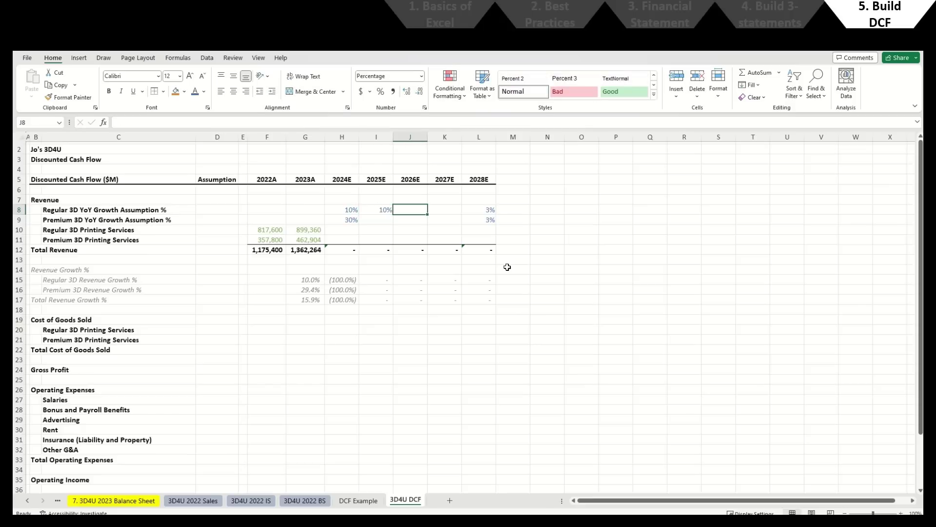
type("8")
key("Tab")
type("5")
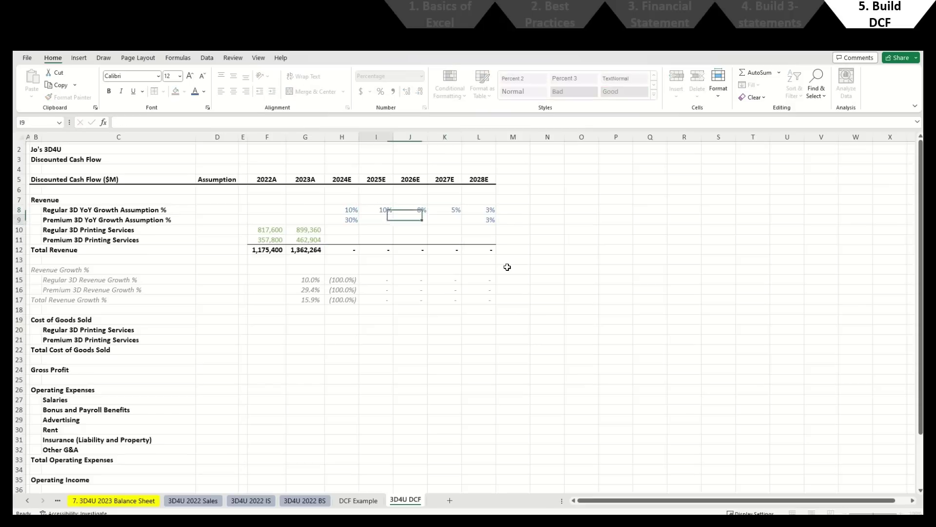
key("Return")
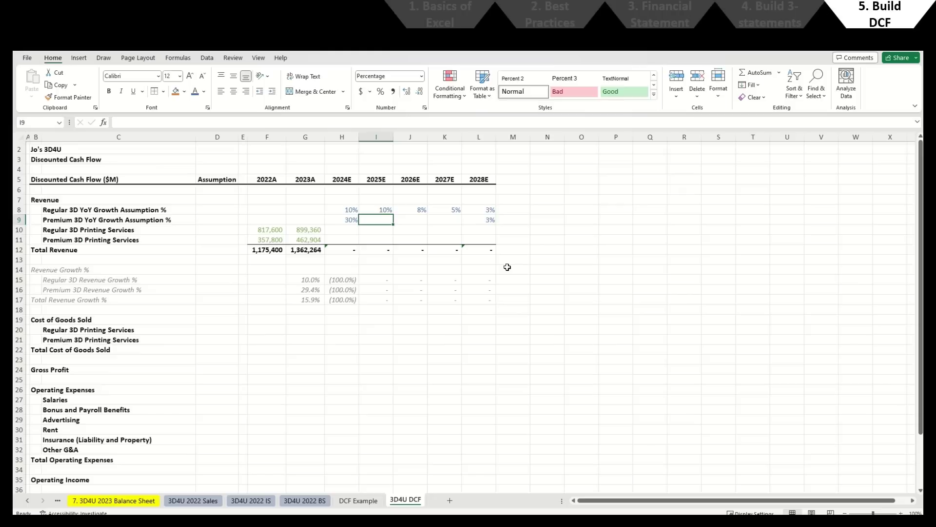
Step: Enter the Premium growth assumptions as 20% for 2025E, 10% for 2026E and 7% for 2027E in row 9
type("20")
key("Tab")
type("10")
key("Tab")
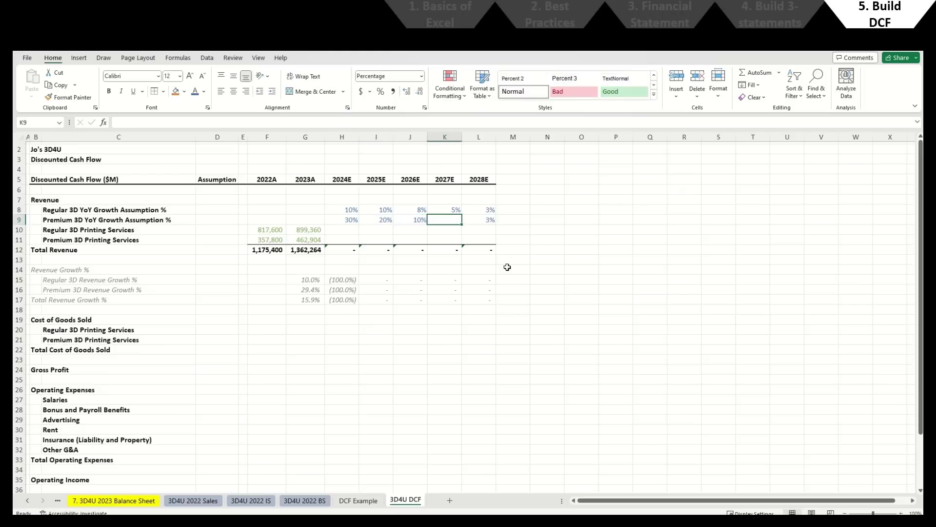
type("7")
key("Down")
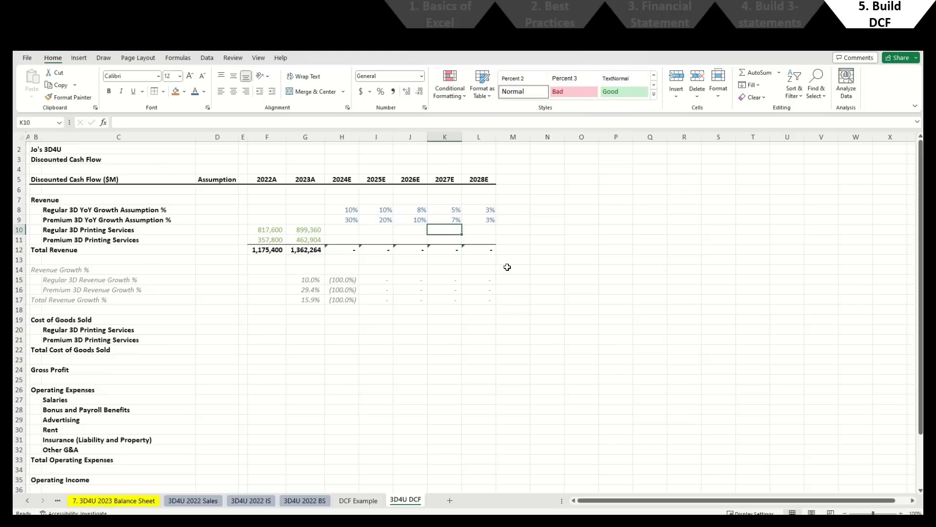
Step: Calculate 2024E Regular 3D Printing Services revenue in H10 with =G10*(1+H8)
key("Left")
key("Left")
key("Left")
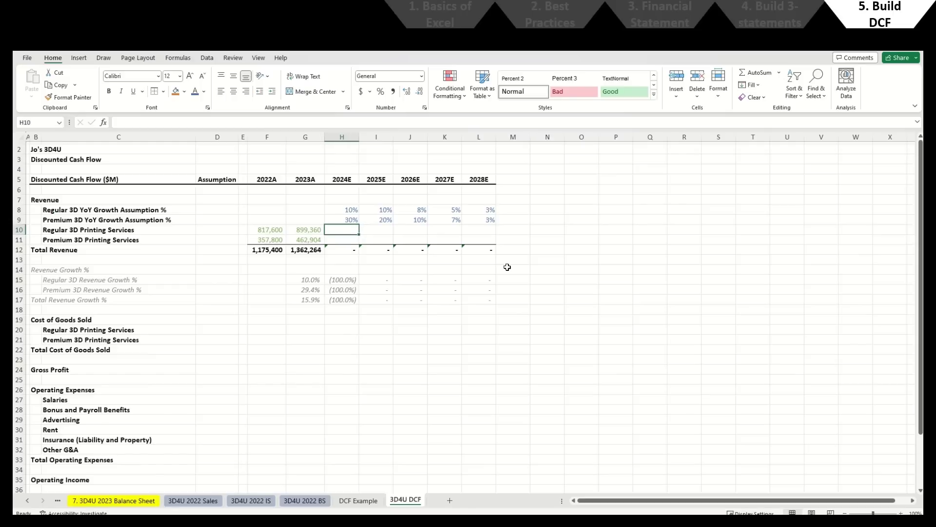
type("=")
key("Left")
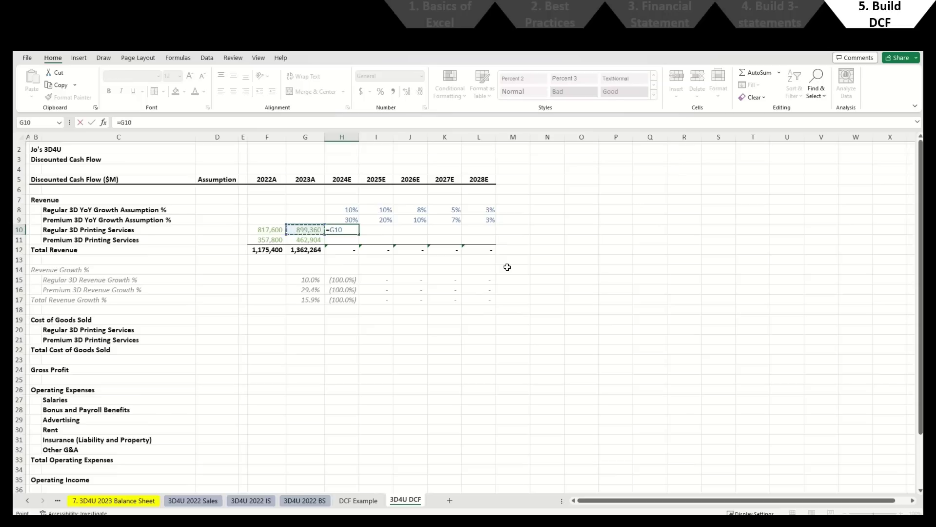
type("*(1+")
key("Up")
key("Up")
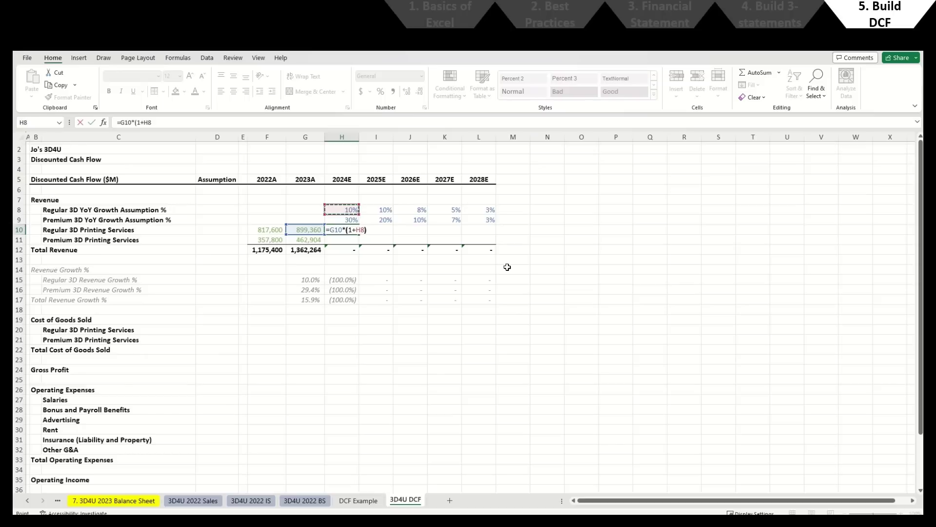
type(")")
key("ctrl+Return")
Step: Copy the Regular revenue projection formula from H10 across 2025E to 2028E in I10:L10
key("ctrl+c")
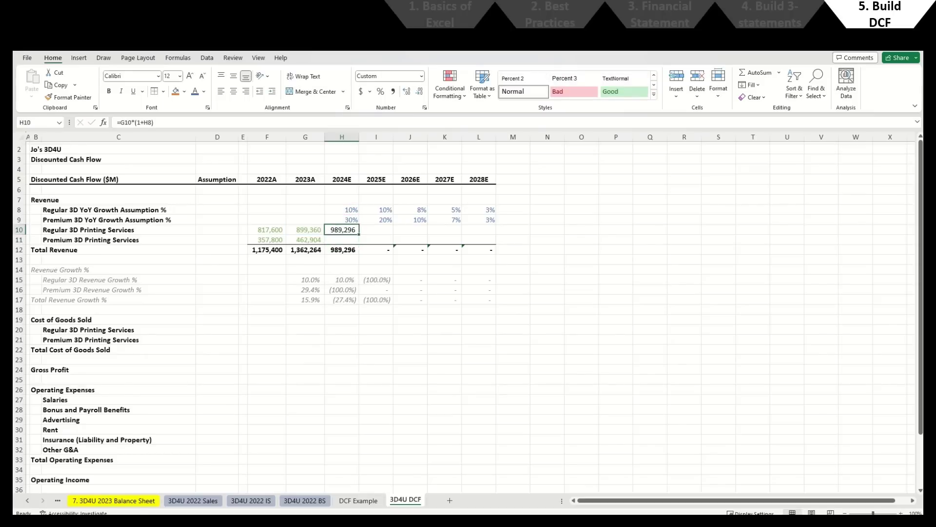
key("Right")
key("shift+Right")
key("shift+Right")
key("shift+Right")
key("Return")
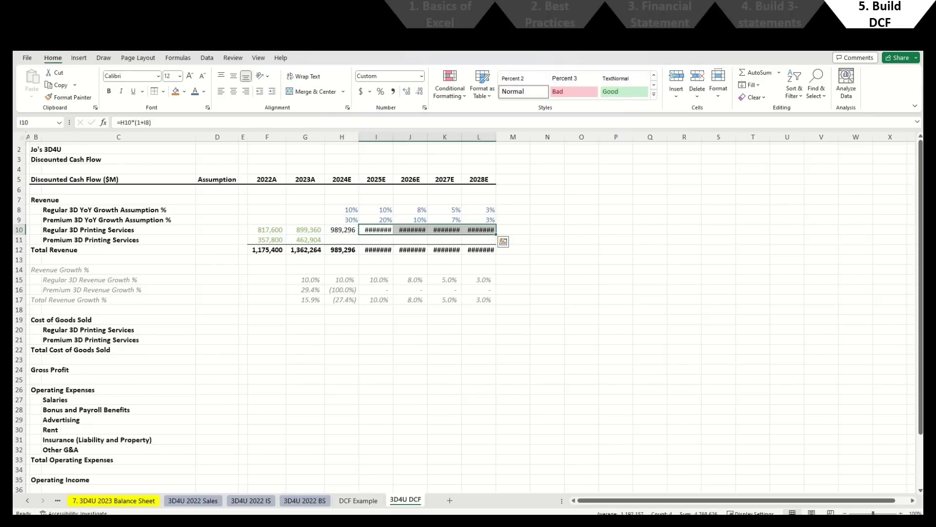
Step: Autofit the 2025E to 2028E columns to the projected revenue and return to the 2024E Premium revenue cell H11
key("alt+h")
key("o")
key("i")
key("Down")
key("Left")
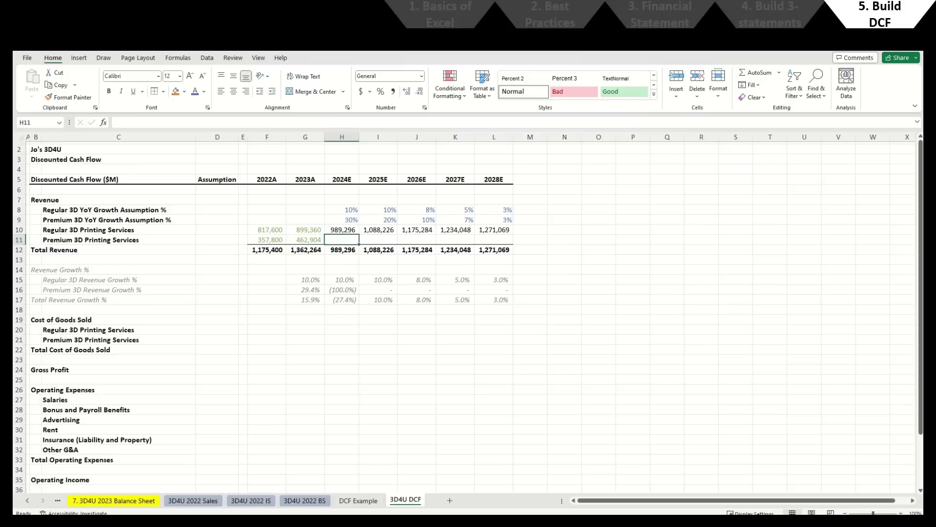
Step: Copy the Regular revenue projection formulas from row 10 into the Premium 3D Printing Services cells H11:L11 for 2024E to 2028E
key("Up")
key("ctrl+c")
key("Down")
key("shift+Right")
key("shift+Right")
key("shift+Right")
key("shift+Right")
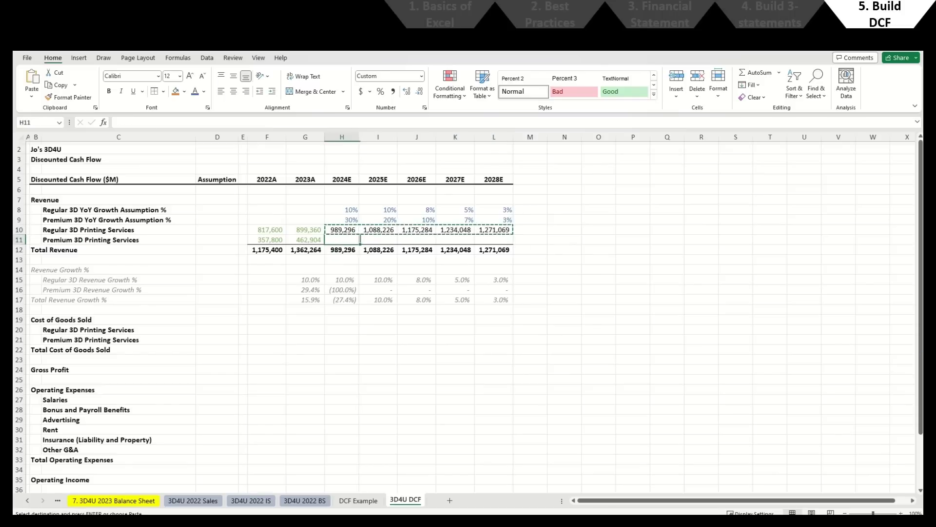
key("ctrl+v")
Step: Autofit the 2024E column to the width of its total revenue figure in H12
key("Down")
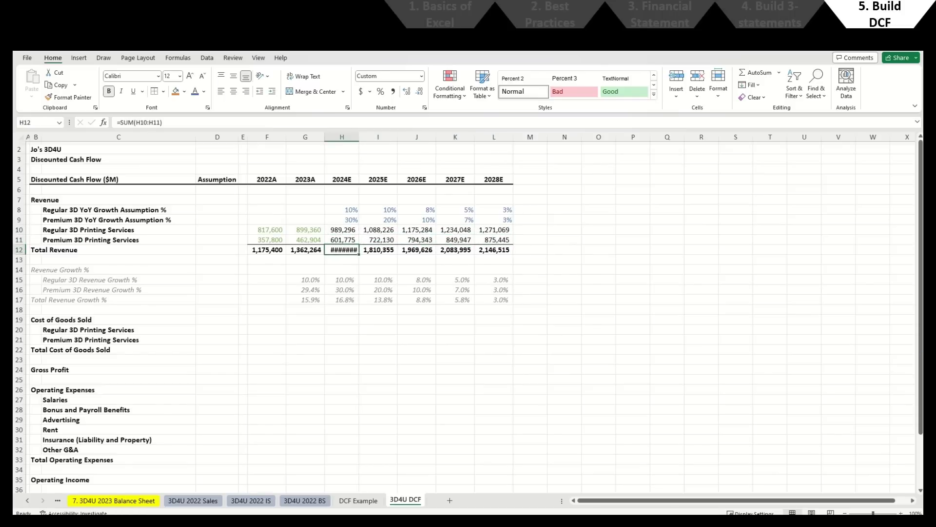
key("alt+h")
key("o")
key("i")
Step: Check the cell references in the Premium revenue projection formulas across H11:L11 and in the 2026E Regular formula in J10
key("Up")
key("F2")
key("Escape")
key("Right")
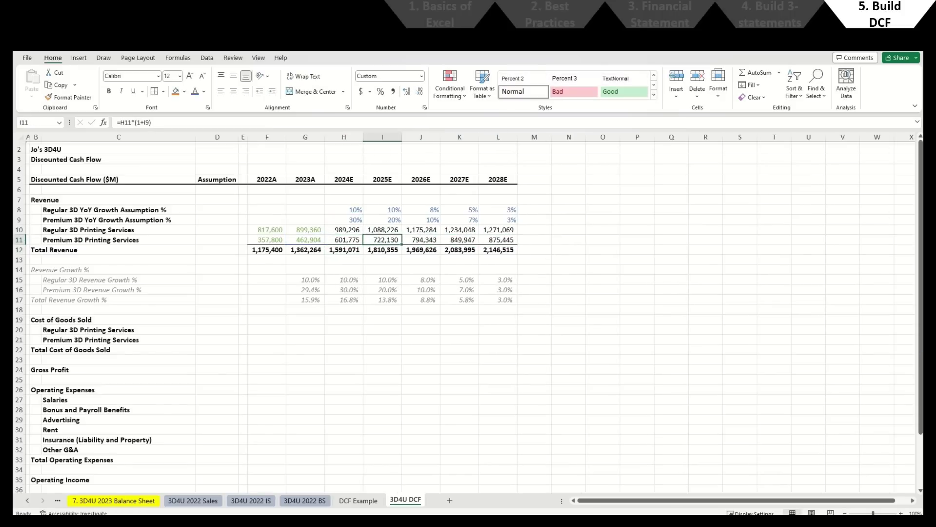
key("F2")
key("Escape")
key("Right")
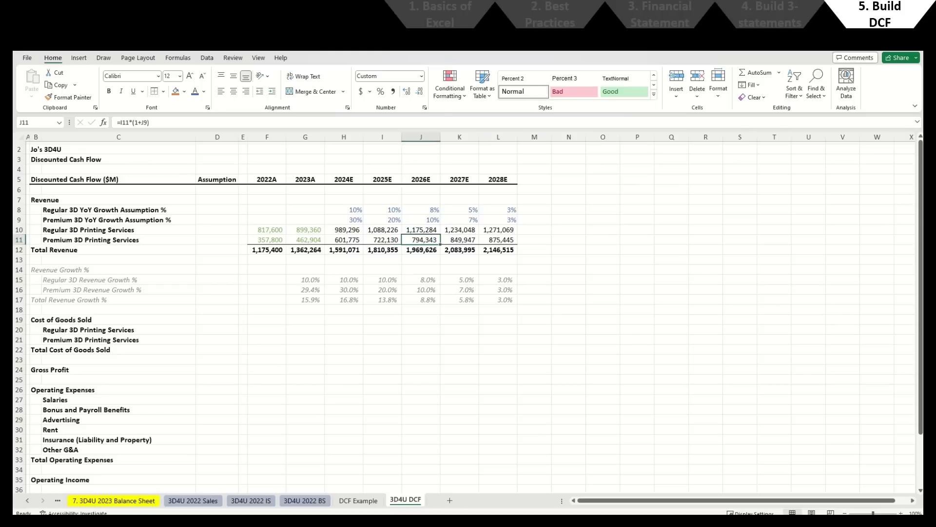
key("F2")
key("Escape")
key("Up")
key("F2")
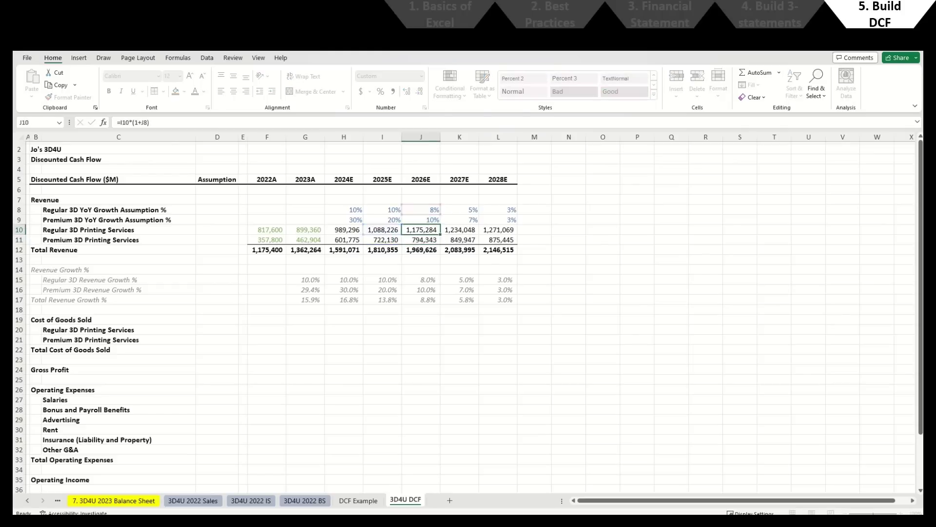
key("Right")
key("Down")
key("F2")
key("Escape")
key("Right")
key("F2")
key("Escape")
key("Down")
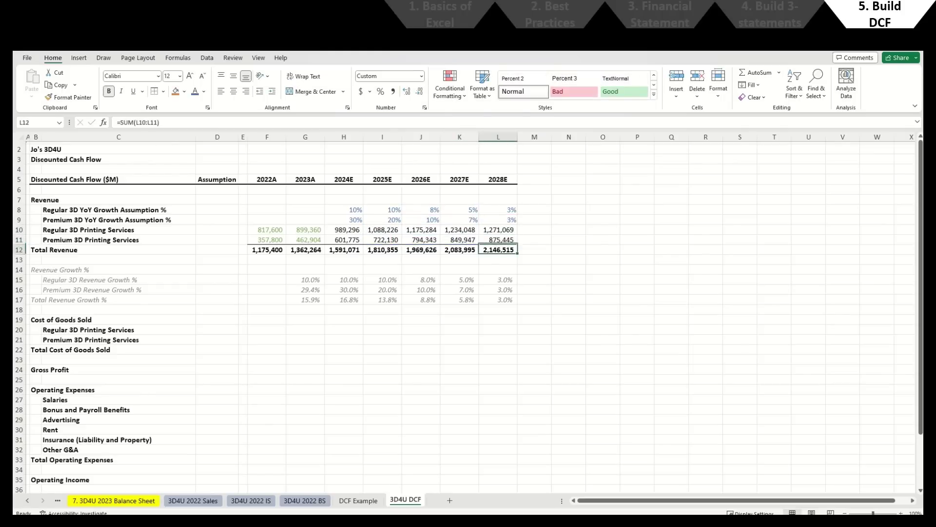
Step: Check that the Total Revenue sums in H12:L12 reference both revenue lines for each projected year
key("Left")
key("Left")
key("Left")
key("Left")
key("F2")
key("Escape")
key("Right")
key("F2")
key("Escape")
key("Right")
key("F2")
key("Escape")
key("Right")
key("F2")
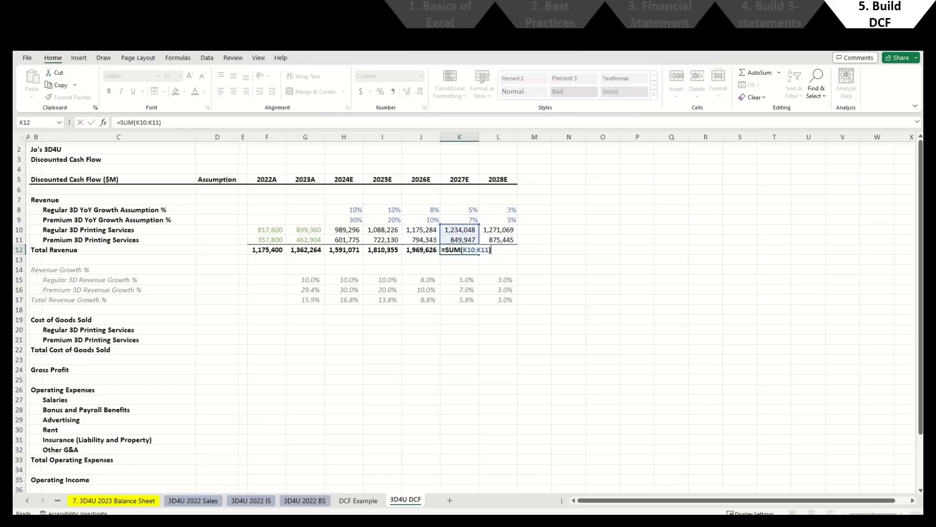
key("Escape")
key("Right")
key("F2")
key("Escape")
key("Down")
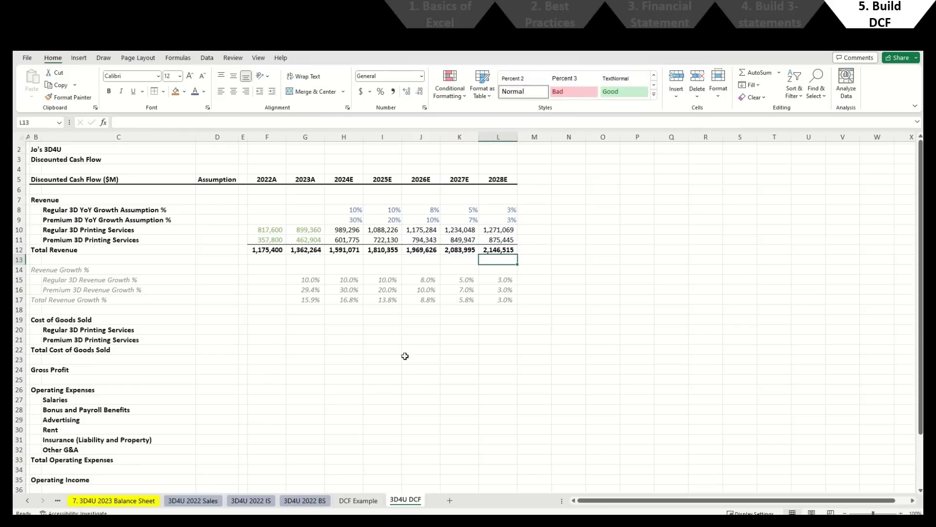
Step: Link 2022A Regular cost of goods sold in F20 to ='3D4U 2022 IS'!R14 and fill the link down to Premium in F21
left_click(143, 328)
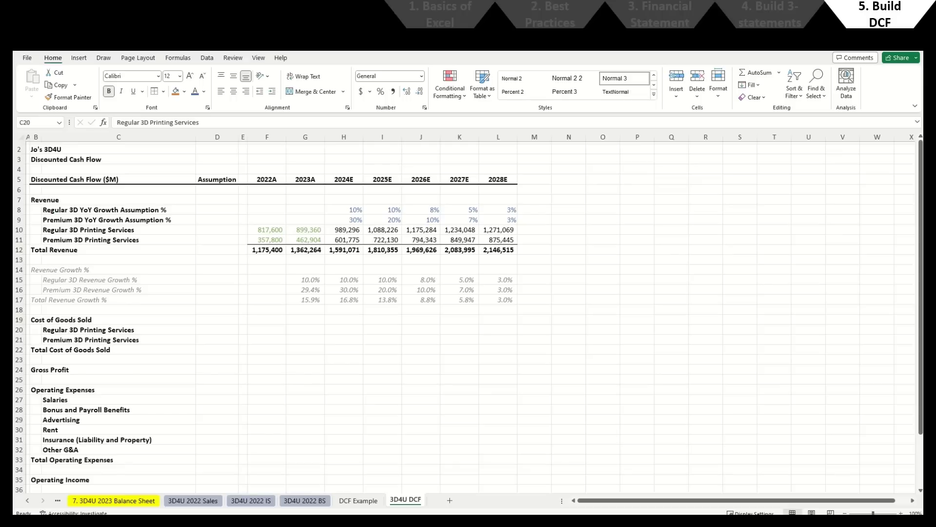
left_click(183, 327)
left_click(277, 328)
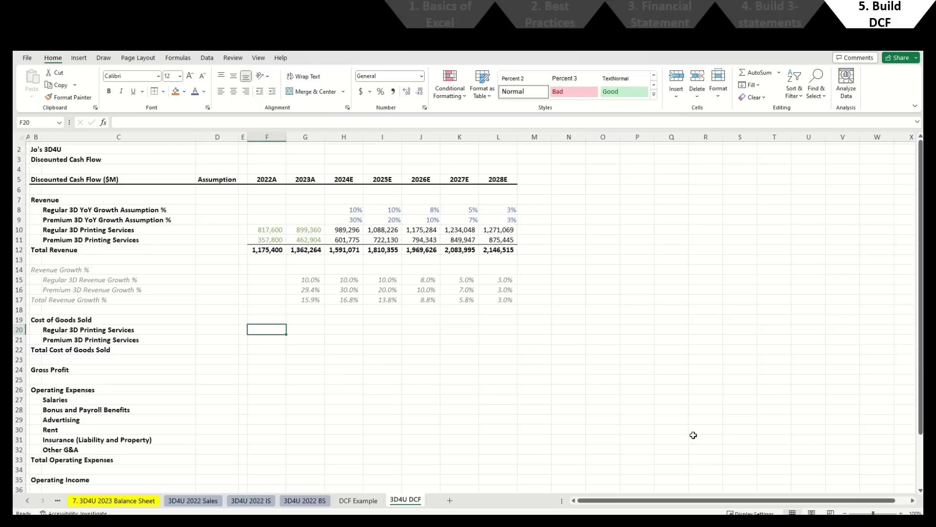
type("=")
key("ctrl+Page_Up")
key("ctrl+Page_Up")
key("ctrl+Page_Up")
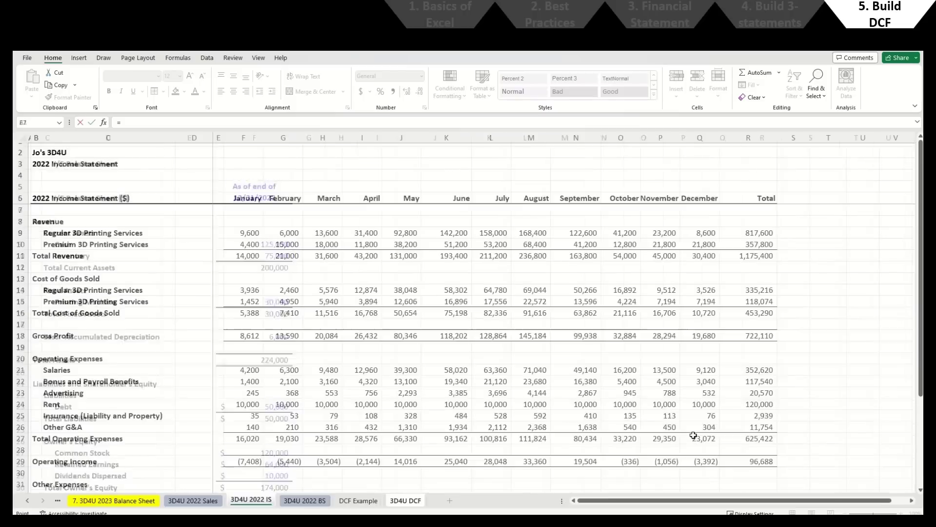
left_click(761, 290)
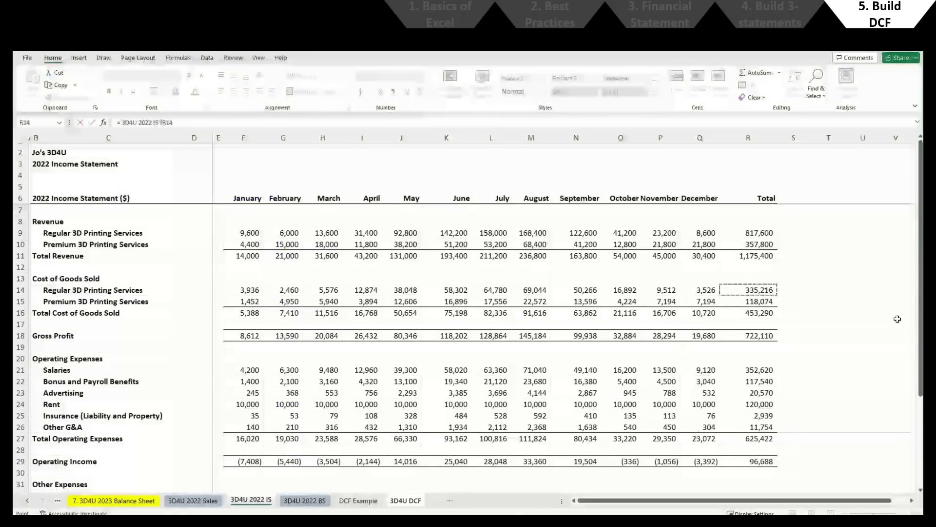
key("Return")
key("ctrl+d")
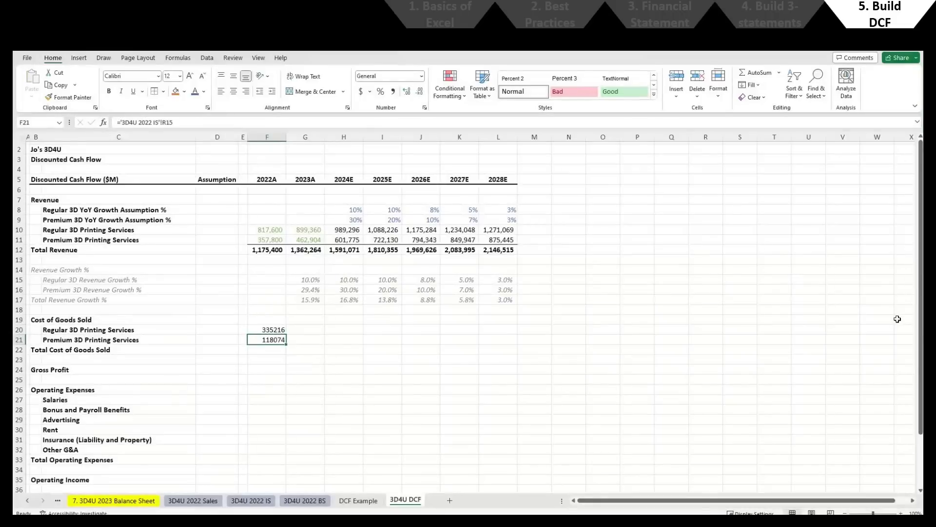
Step: Paste only the formats of the revenue actuals F10:G11 onto the cost of goods sold cells F20:G21
key("Up")
key("Right")
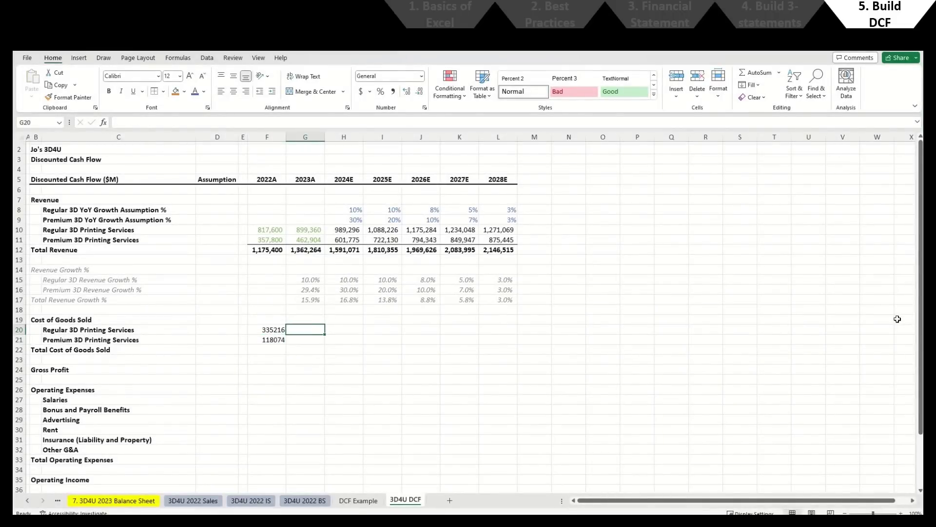
key("Left")
key("Up")
key("Up")
key("Up")
key("Up")
key("Up")
key("Up")
key("Up")
key("Up")
key("Up")
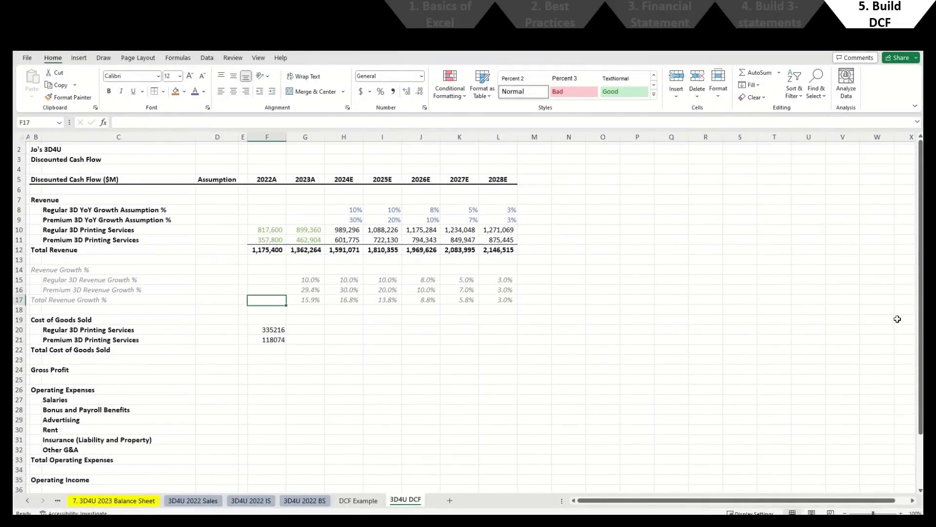
key("Up")
key("shift+Down")
key("shift+Right")
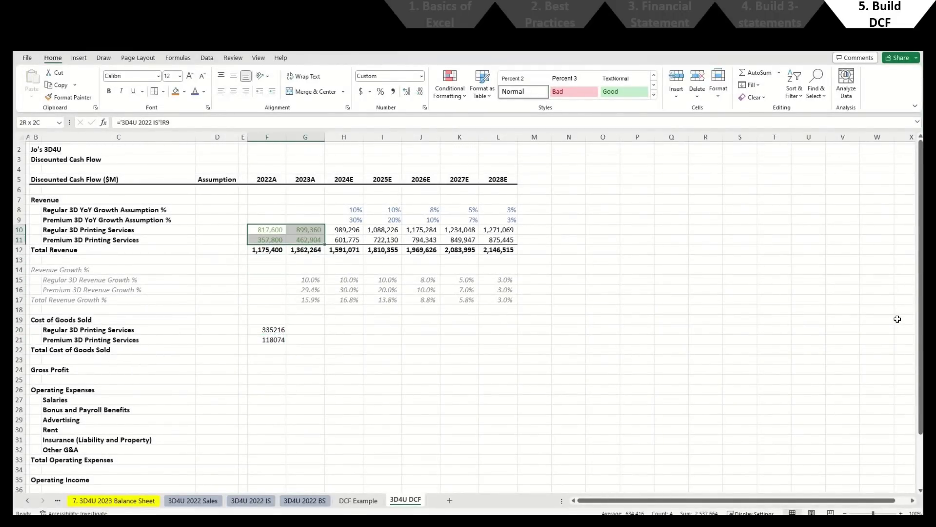
key("ctrl+c")
key("Down")
key("Down")
key("Down")
key("Down")
key("Down")
key("Down")
key("Down")
key("Down")
key("Down")
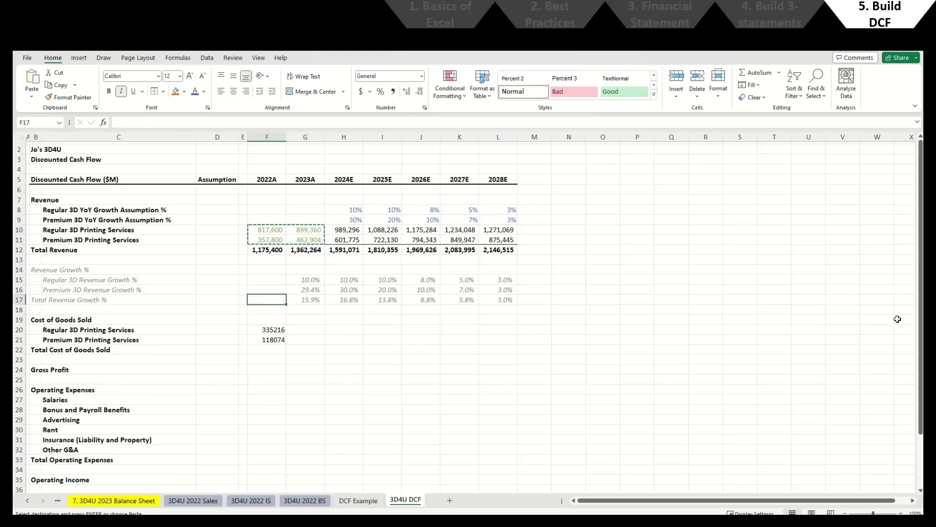
key("Down")
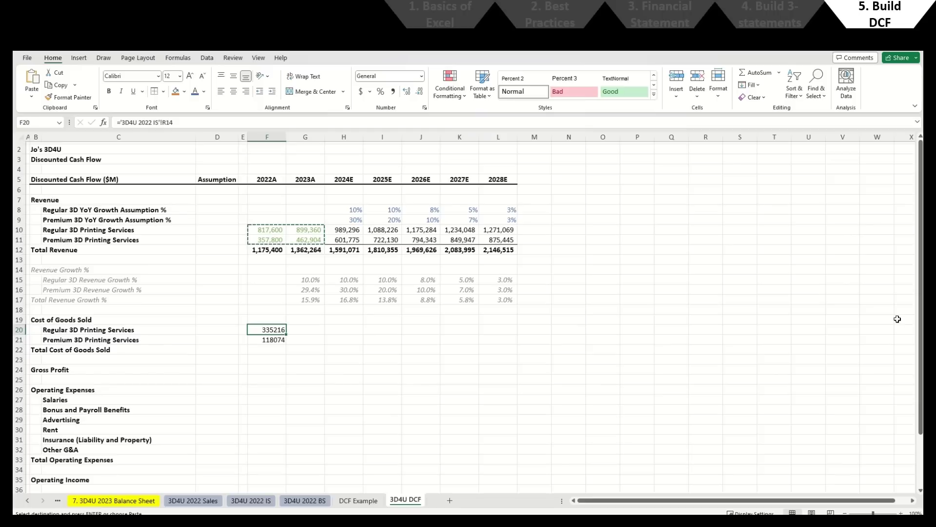
key("ctrl+alt+v")
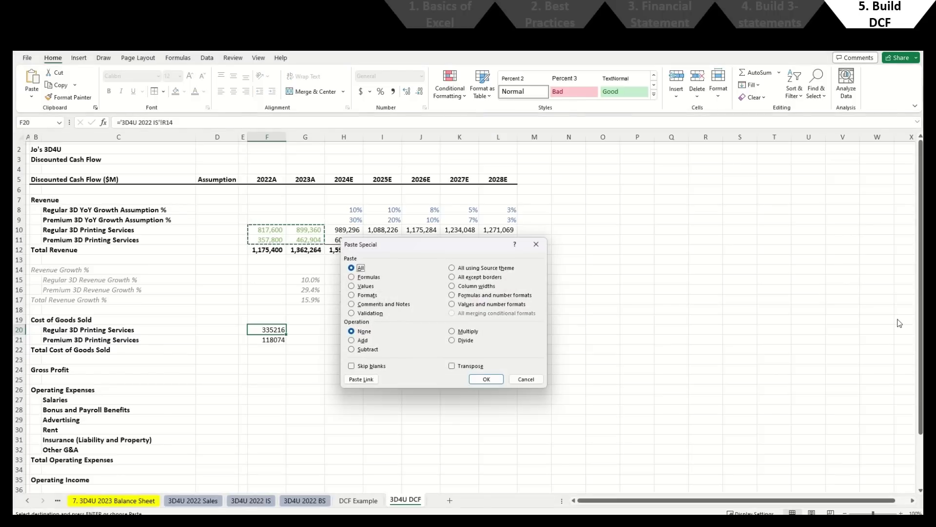
key("t")
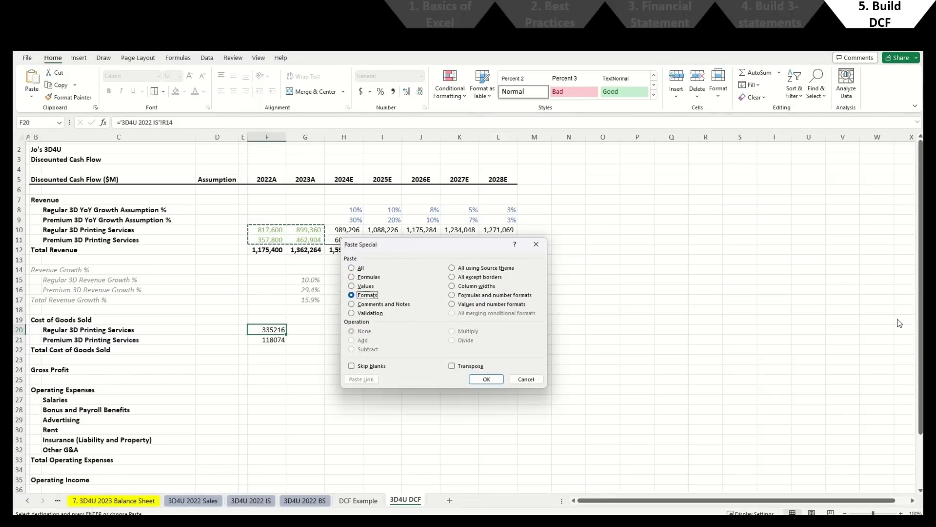
key("Return")
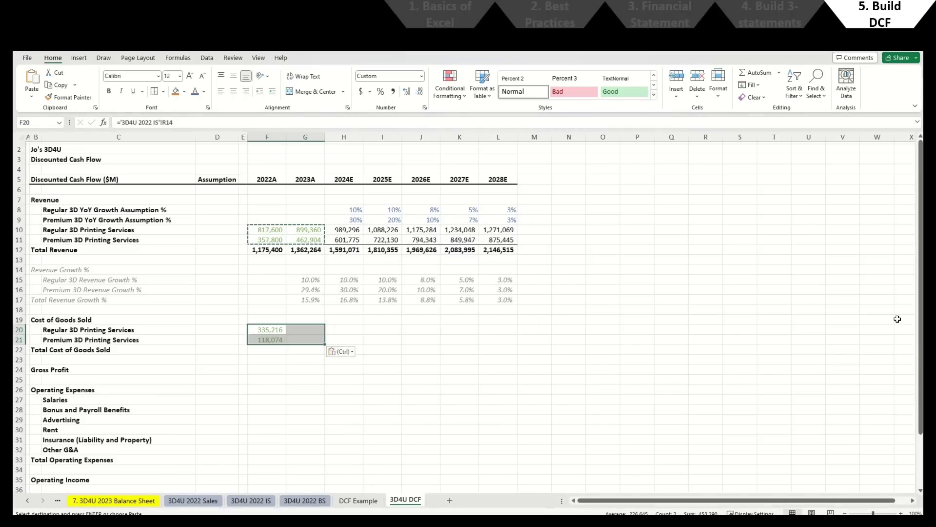
key("Escape")
Step: Link 2023A Regular cost of goods sold in G20 to ='6. 3D4U 2023 Income Statement'!R14 and copy the link to Premium in G21
key("Right")
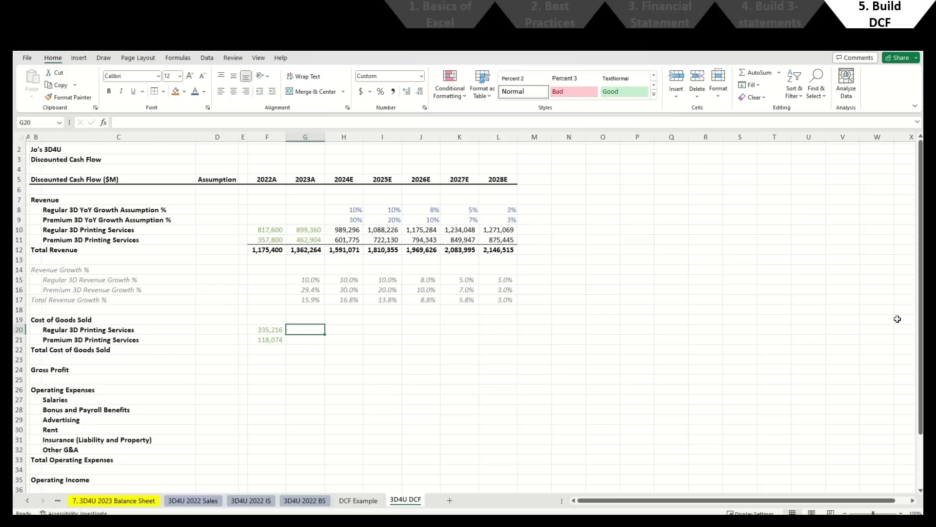
type("=")
key("ctrl+Page_Up")
key("ctrl+Page_Up")
key("ctrl+Page_Up")
key("ctrl+Page_Up")
key("ctrl+Page_Up")
key("ctrl+Page_Up")
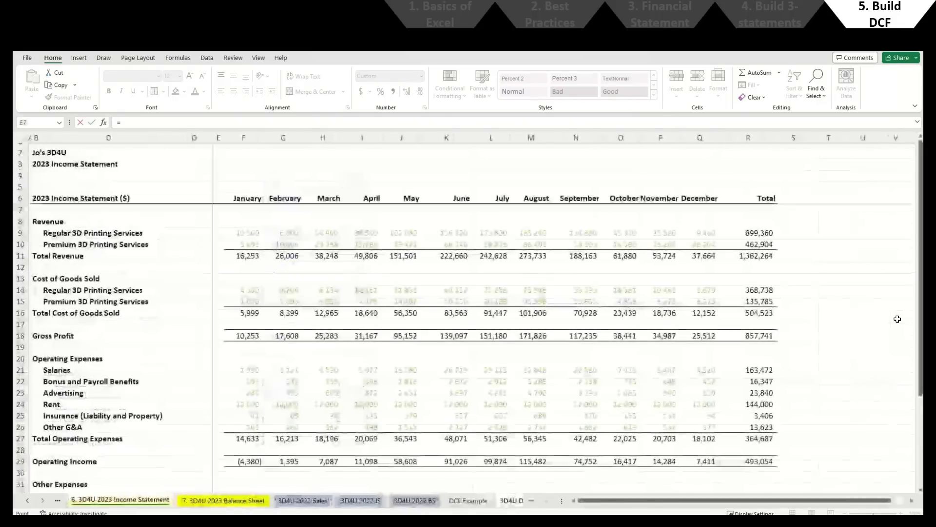
left_click(765, 289)
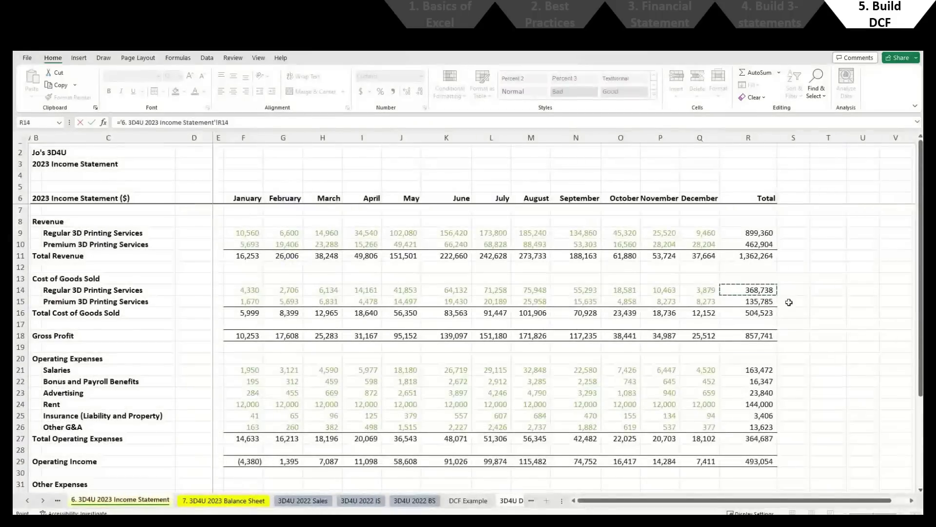
key("Return")
key("Up")
key("ctrl+c")
key("Down")
key("Return")
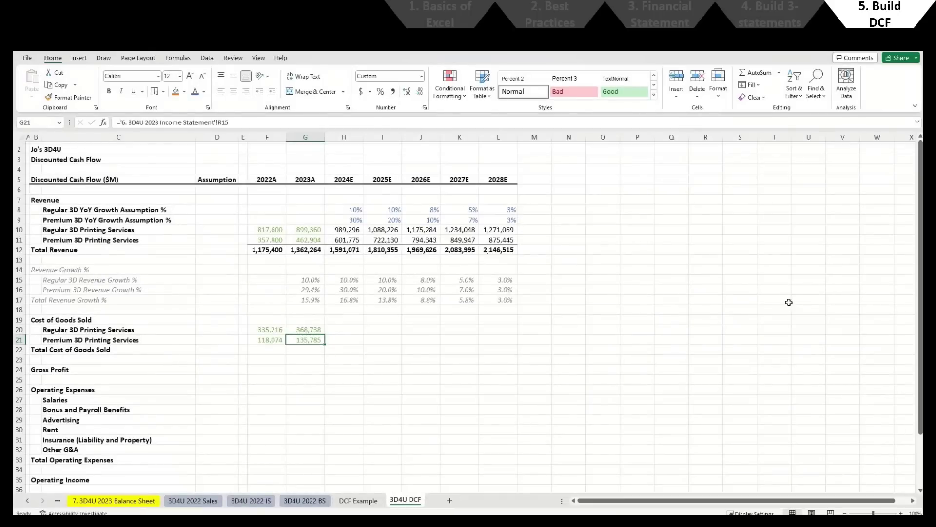
Step: Copy the Revenue Growth % block in rows 14:18 and insert the copied rows at row 24, above Gross Profit
key("Up")
key("Up")
key("Up")
key("Up")
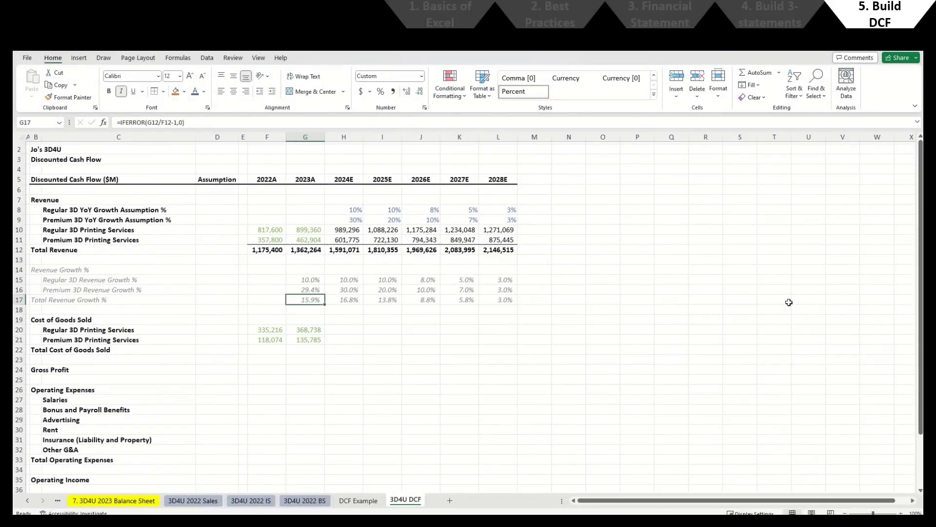
key("shift+Up")
key("shift+Up")
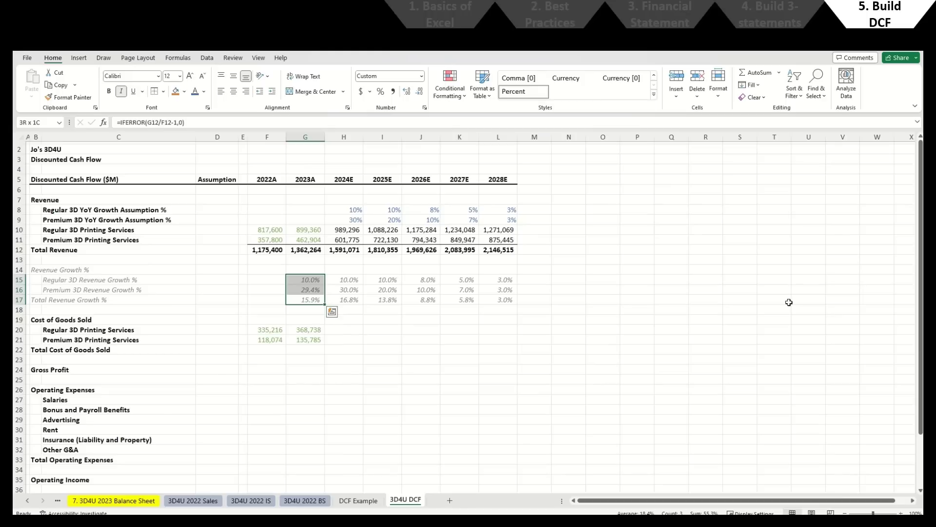
key("Down")
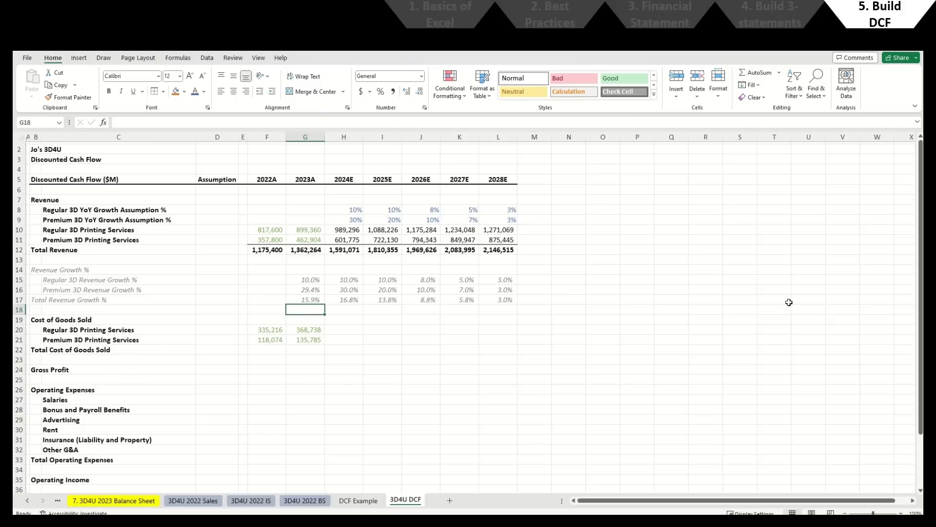
key("Up")
key("Up")
key("Up")
key("Up")
key("shift+space")
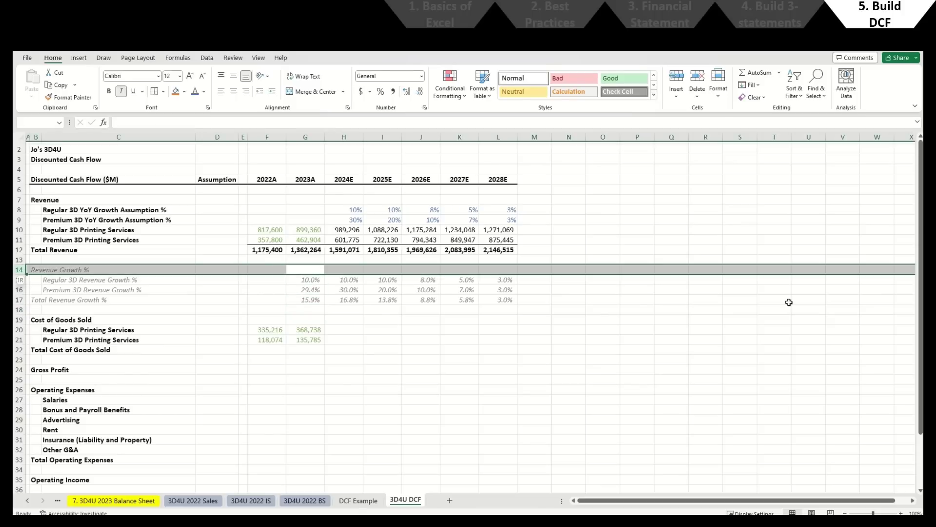
key("shift+Down")
key("shift+Down")
key("shift+Down")
key("shift+Down")
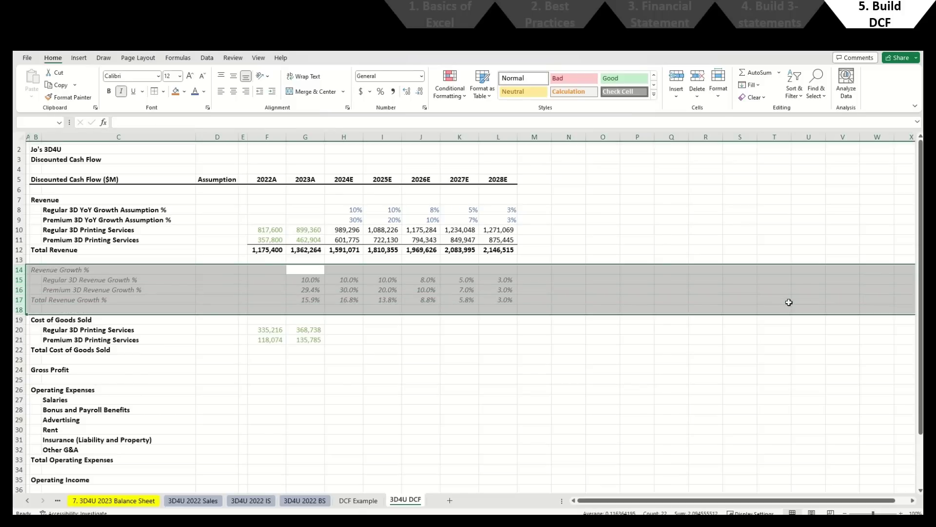
key("ctrl+c")
key("Down")
key("Down")
key("Down")
key("Down")
key("Down")
key("Down")
key("Down")
key("Down")
key("Down")
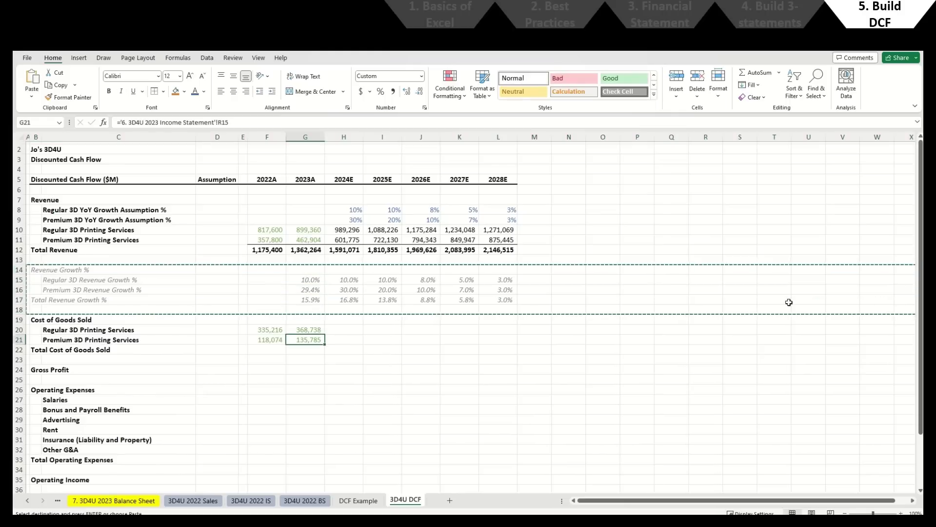
key("Down")
key("shift+space")
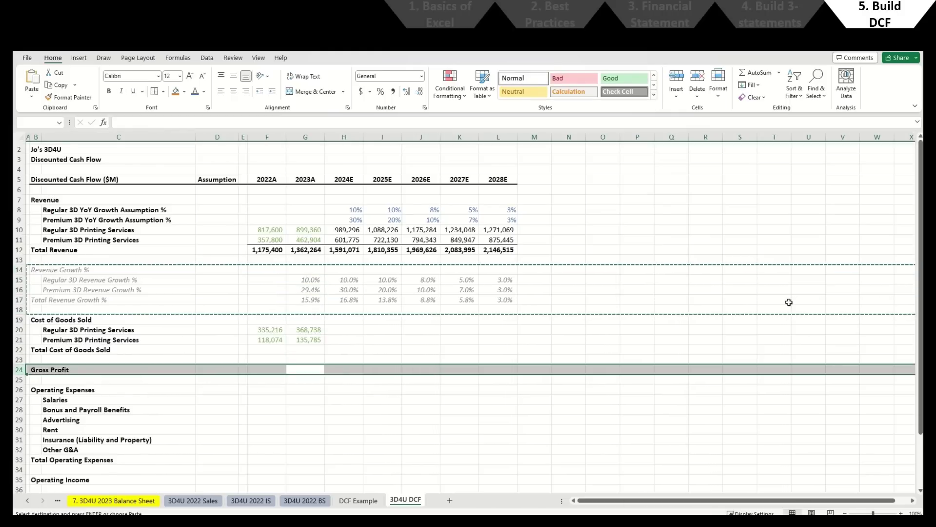
key("ctrl+plus")
Step: Label the copied block's heading in B24 "Cost of Goods Sold as a % of Revenue" and title its total row in B27 to match
type("Cost of Goods S")
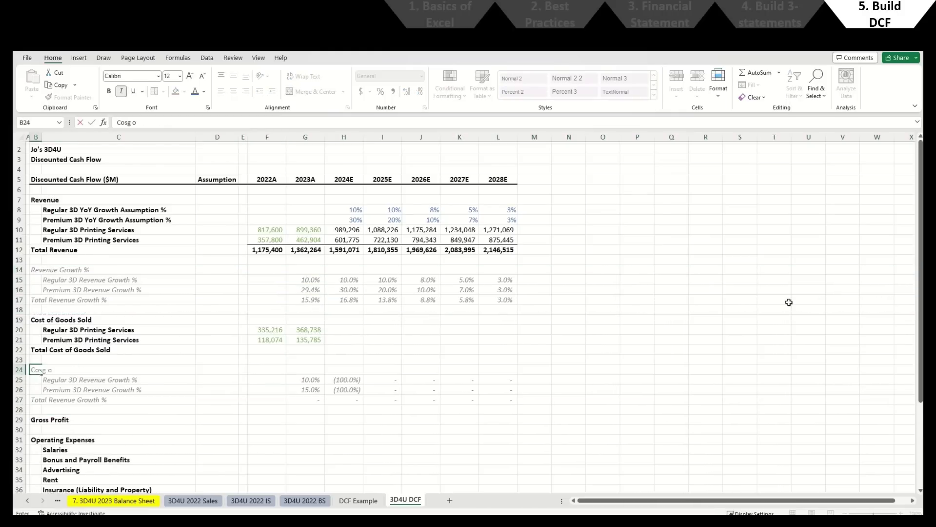
type("old as a % of Revenue")
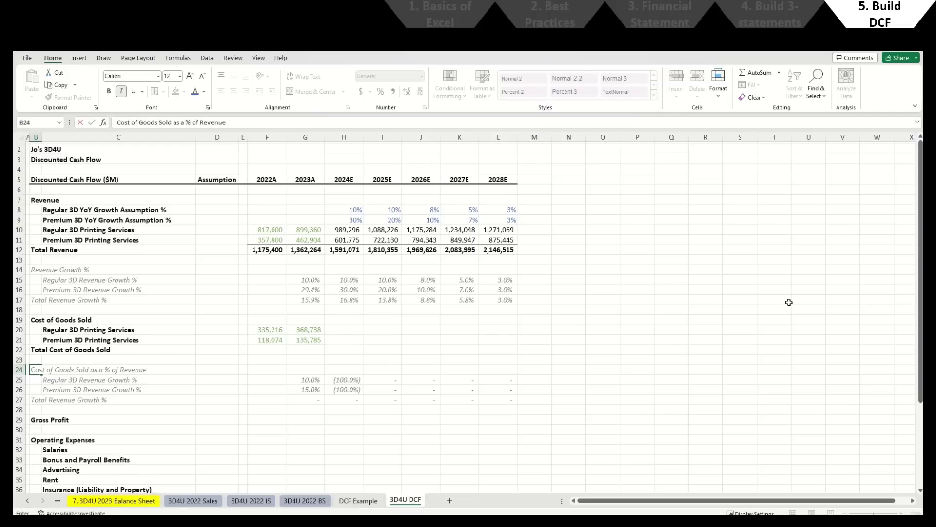
key("Return")
Step: Label C25 "Regular 3D COGS as % of Revenue" and C26 "Premium 3D COGS as % of Revenue", clearing the copied growth figures
key("Right")
type("Regular 3D")
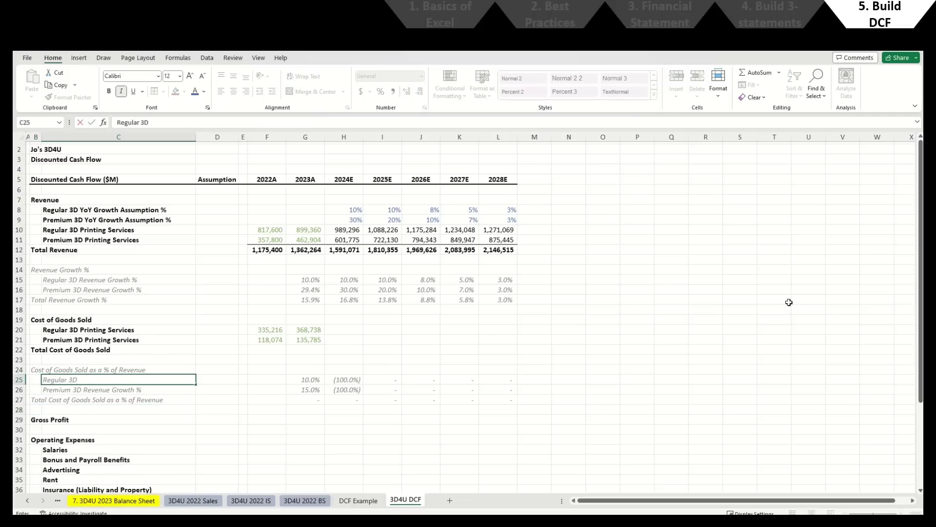
type(" COGS as % of Revenue")
key("Return")
key("ctrl+apostrophe")
key("Home")
key("ctrl+shift+Right")
type("Premium")
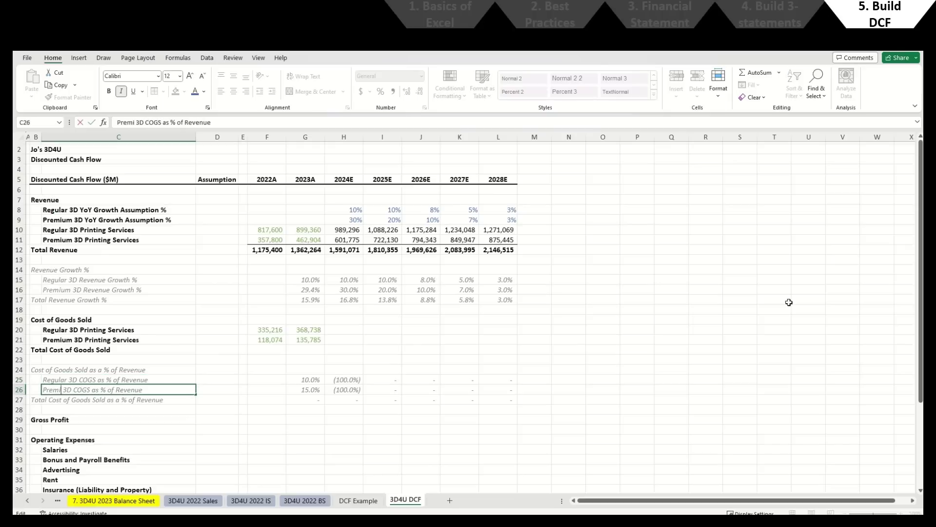
key("Return")
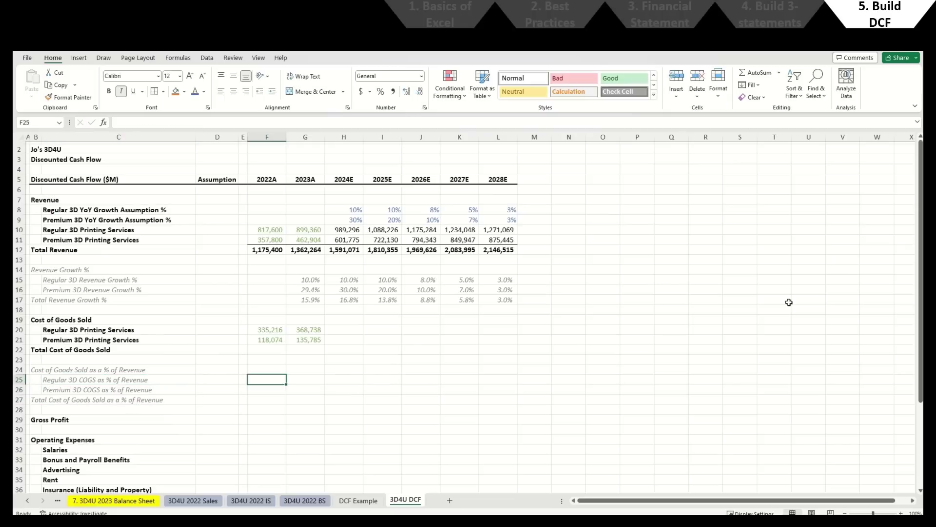
Step: Enter =F20/F10 in F25 for the 2022A Regular cost of goods sold as a percent of revenue
type("=")
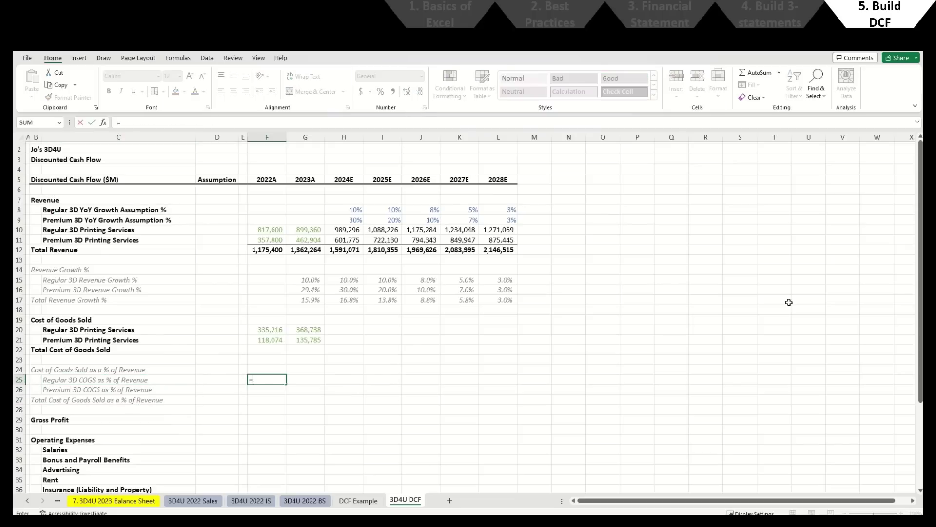
key("Up")
key("Up")
key("Up")
key("Up")
key("Up")
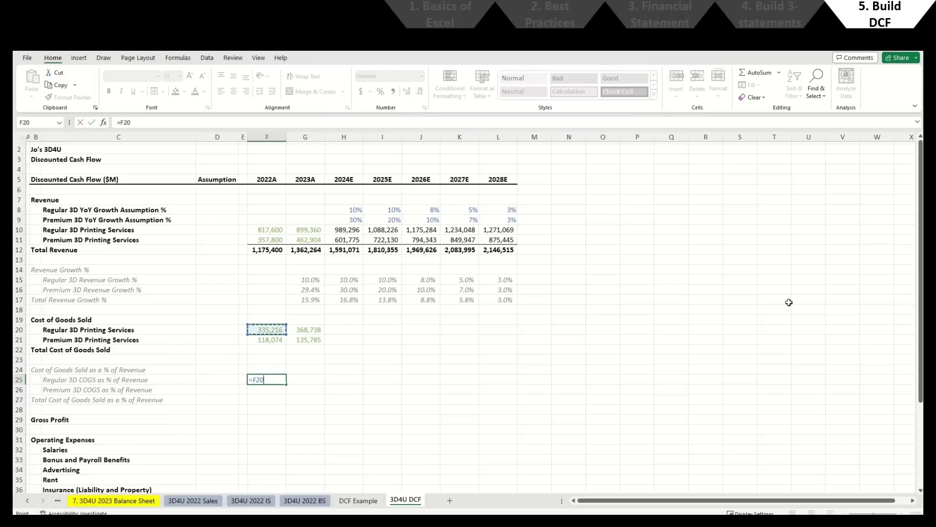
type("/")
key("Up")
key("Up")
key("Up")
key("Up")
key("Up")
key("Up")
key("Up")
key("Up")
key("Up")
key("Up")
key("Up")
key("Up")
key("Up")
key("Up")
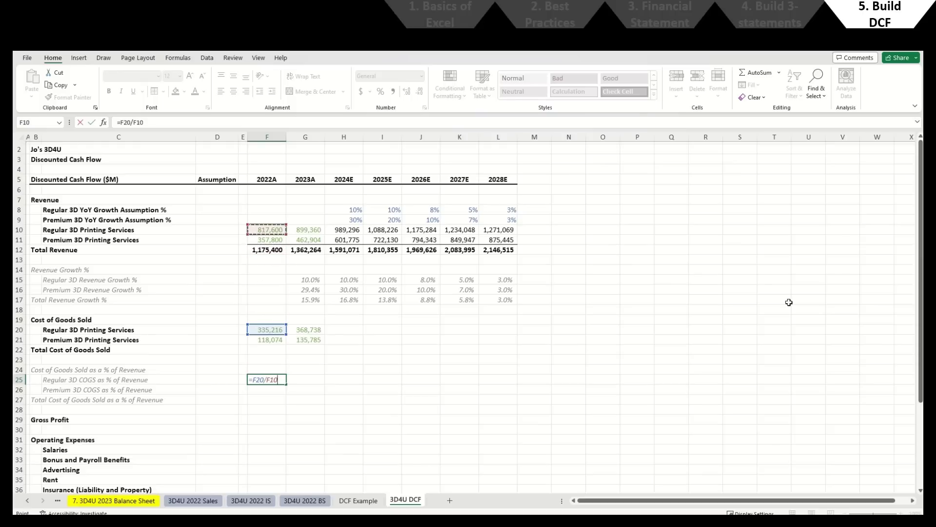
key("Return")
key("Up")
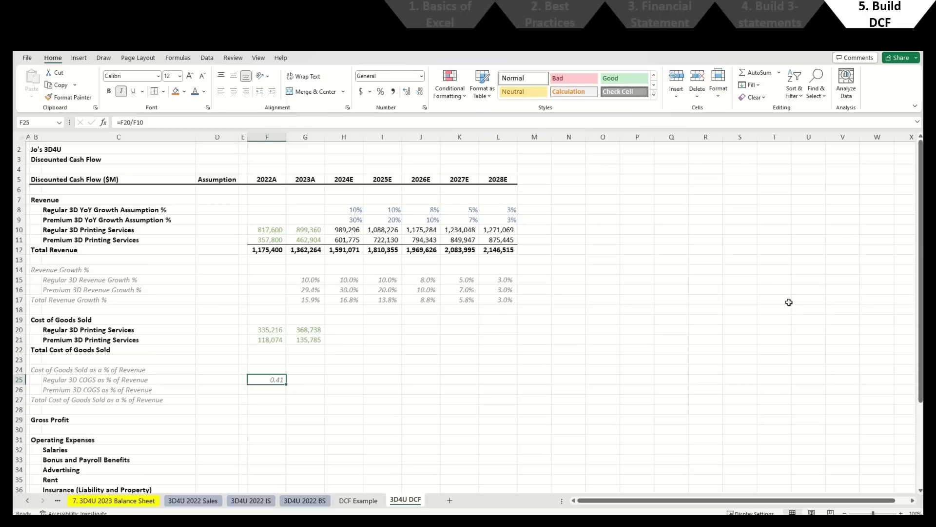
key("Right")
key("Up")
key("Up")
key("Up")
key("Up")
key("Up")
key("Up")
key("Up")
key("Up")
key("Up")
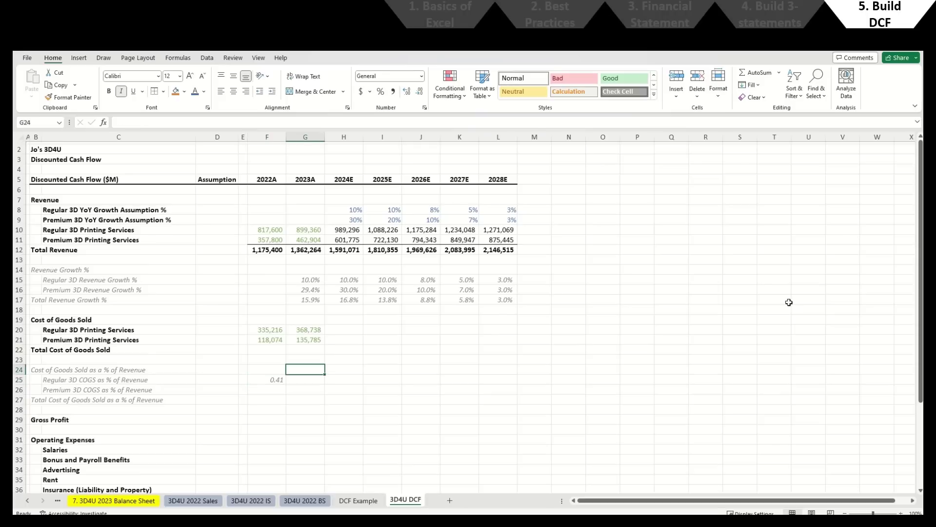
key("Down")
key("Down")
key("Down")
key("Down")
key("Down")
key("Down")
key("Down")
key("Down")
key("Down")
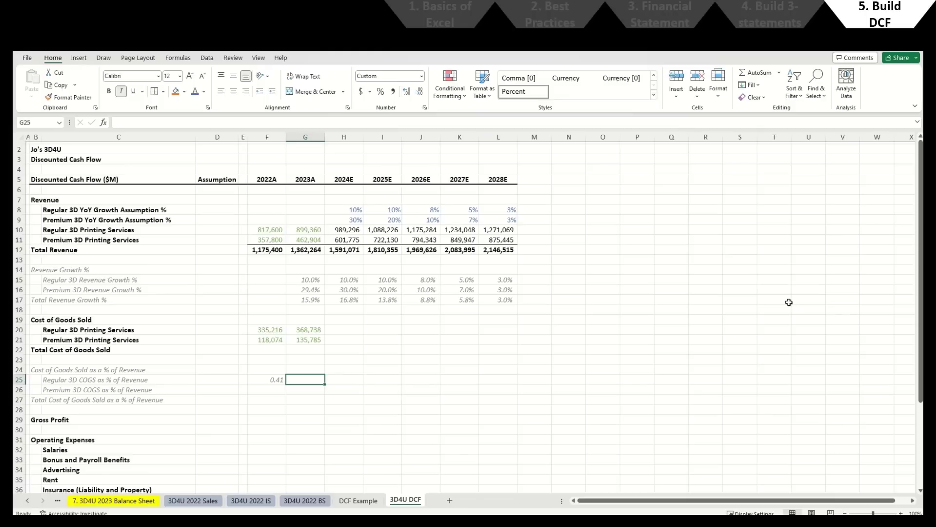
Step: Copy the percent-of-revenue formula from F25 down through the Premium and Total rows in F27
key("Left")
key("ctrl+c")
key("shift+Down")
key("shift+Down")
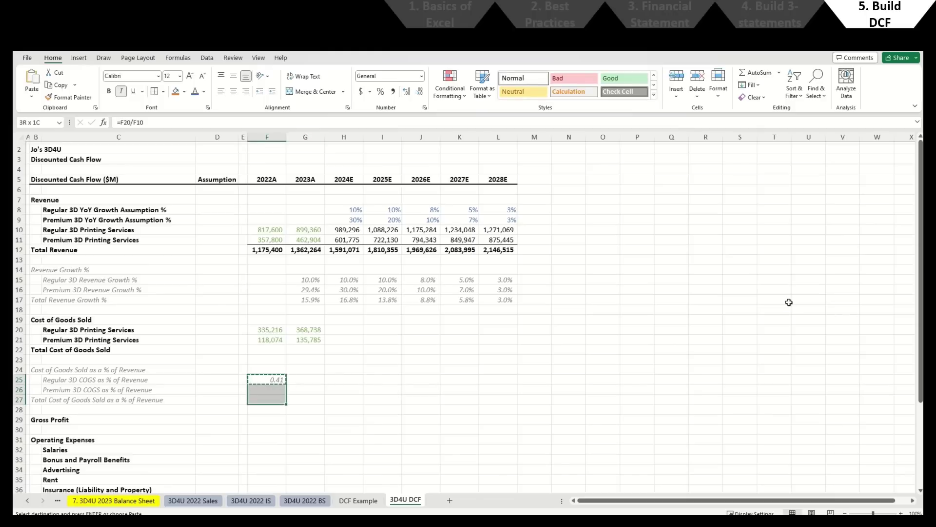
key("ctrl+v")
key("Up")
key("shift+Down")
key("shift+Down")
key("ctrl+q")
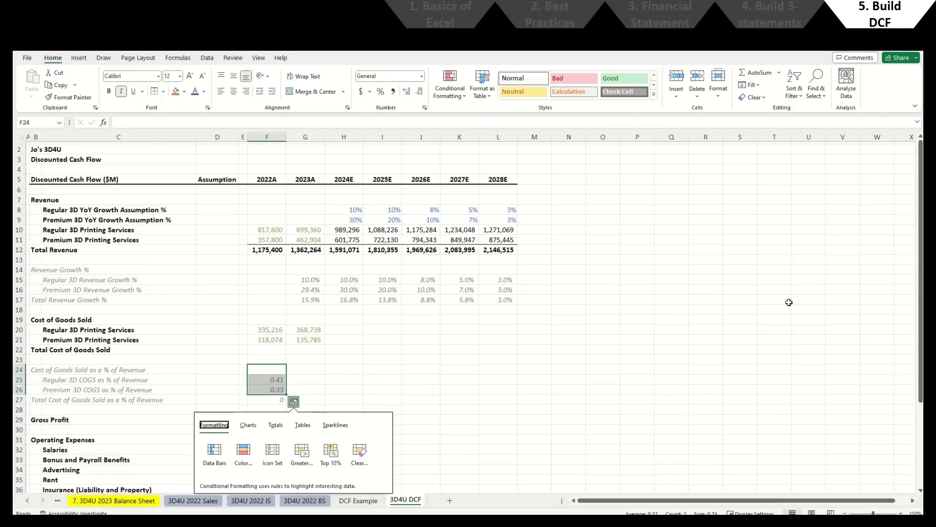
key("Escape")
Step: Copy the 2022A percent-of-revenue formulas in F25:F27 across 2023A through 2028E in G25:L27
key("Down")
key("shift+Down")
key("shift+Down")
key("ctrl+c")
key("Right")
key("shift+Down")
key("shift+Down")
key("shift+Right")
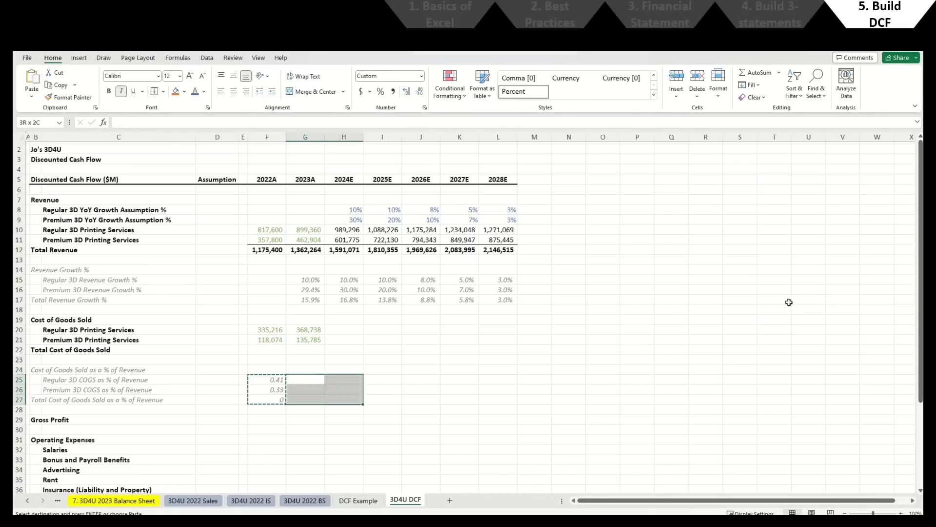
key("shift+Right")
key("shift+Right")
key("shift+Right")
key("shift+Right")
key("Return")
Step: Paste only the format of the total revenue growth cell G17 onto the cost of goods sold percentages in F25:L27
key("ctrl+Up")
key("ctrl+Up")
key("ctrl+Up")
key("ctrl+c")
key("ctrl+Down")
key("ctrl+Down")
key("ctrl+Down")
key("Left")
key("shift+Down")
key("shift+Down")
key("ctrl+shift+Right")
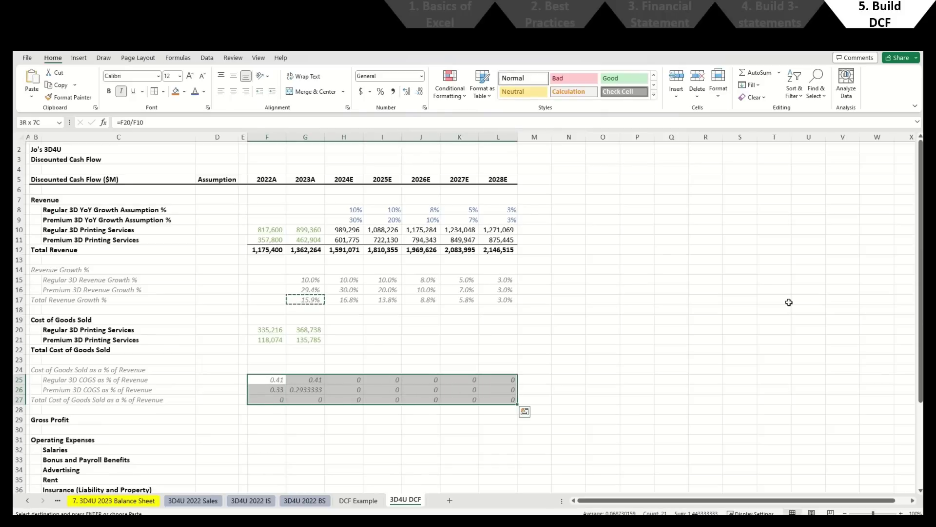
key("ctrl+alt+v")
key("t")
key("Return")
key("Escape")
Step: Check which cells the 2023A total cost of goods sold percentage formula in G27 refers to
key("Down")
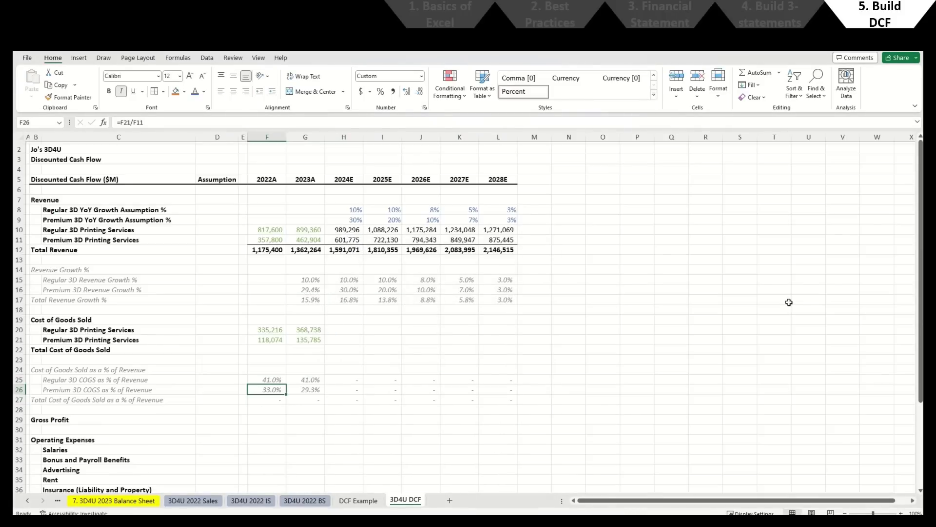
key("Down")
key("Right")
type("=G22/G12")
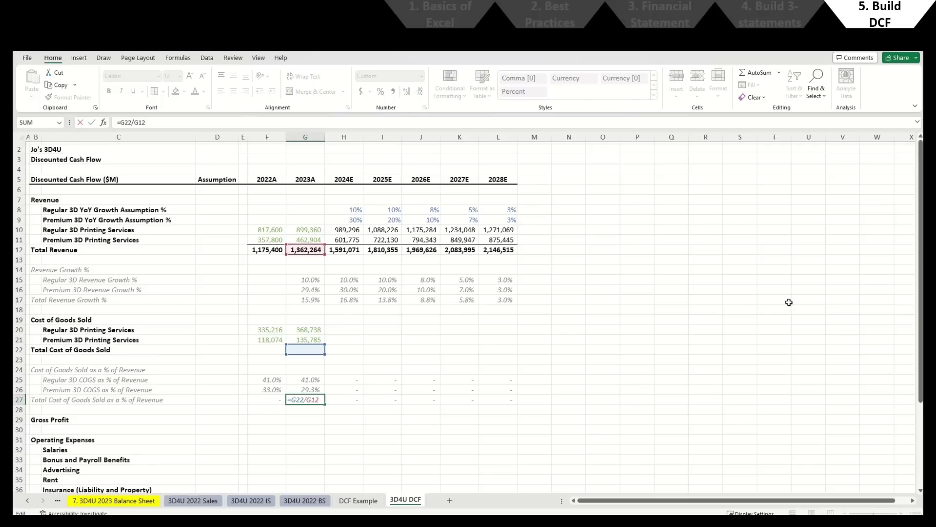
key("Return")
Step: Enter the cost of goods sold assumptions: 41% for Regular in D20 and 33% for Premium in D21
key("Up")
key("Up")
key("Up")
key("Up")
key("Up")
key("Up")
key("Up")
key("Up")
key("Left")
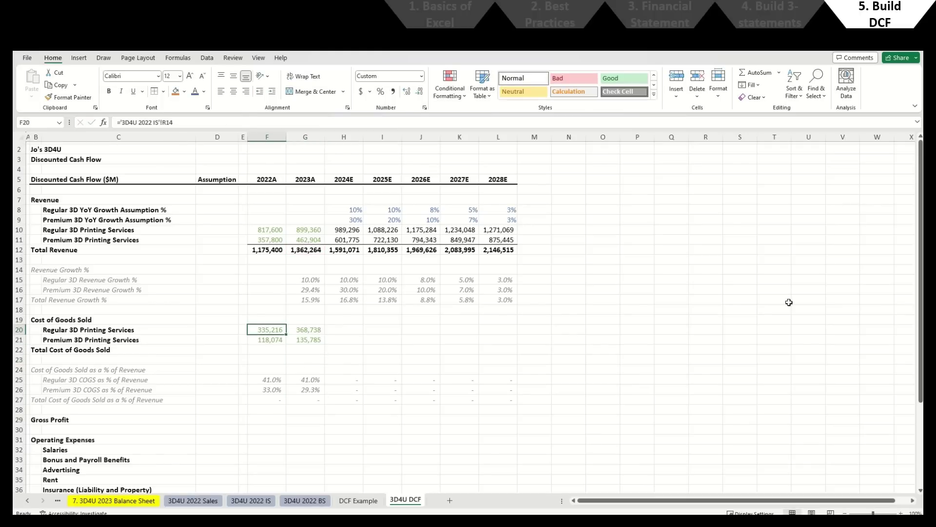
key("Left")
key("Left")
type("41%")
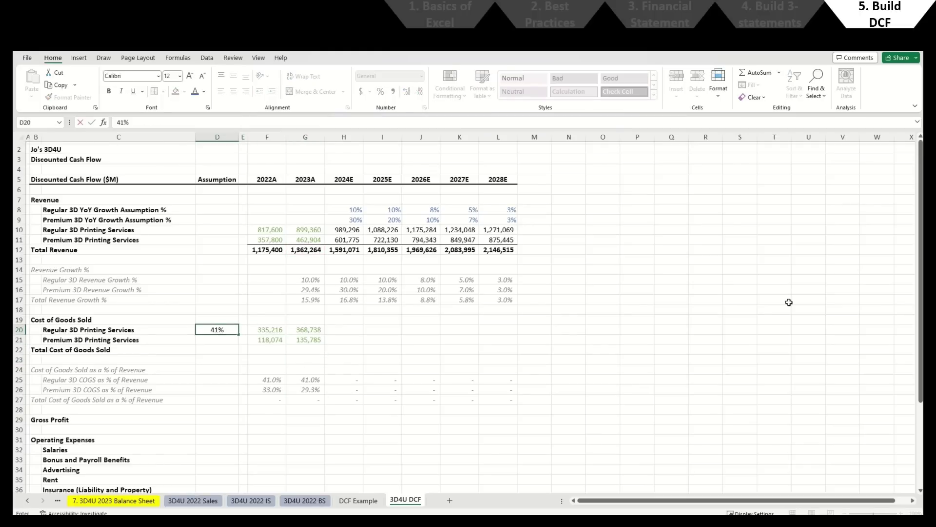
key("Return")
type("33%")
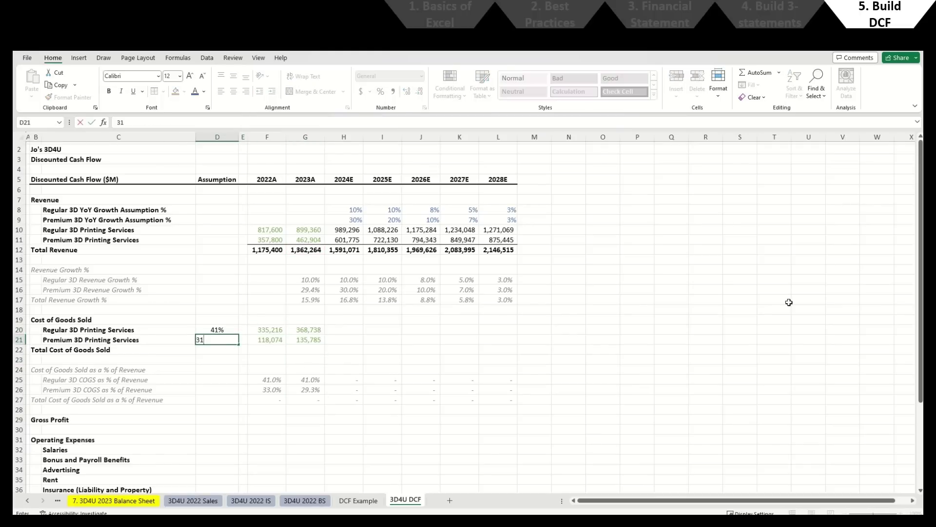
key("ctrl+Return")
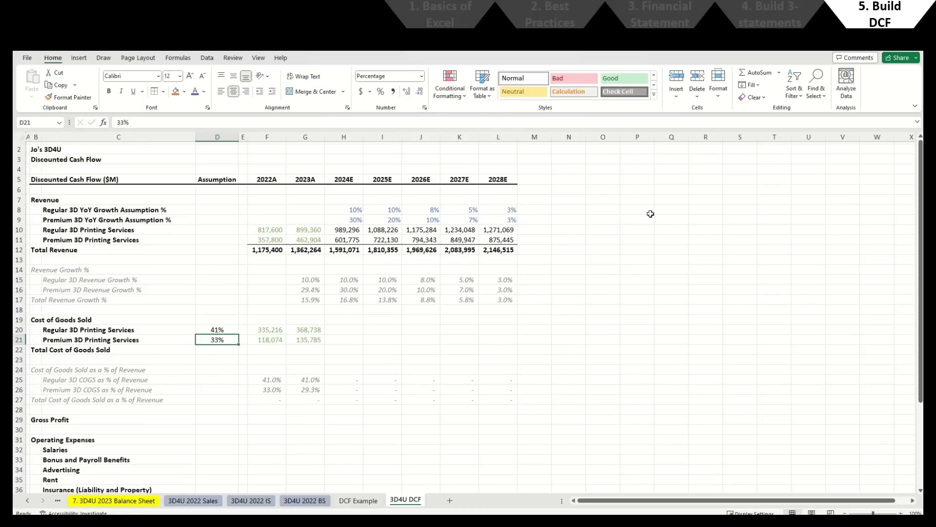
Step: Color the font of the whole Assumption column D blue
left_click(218, 137)
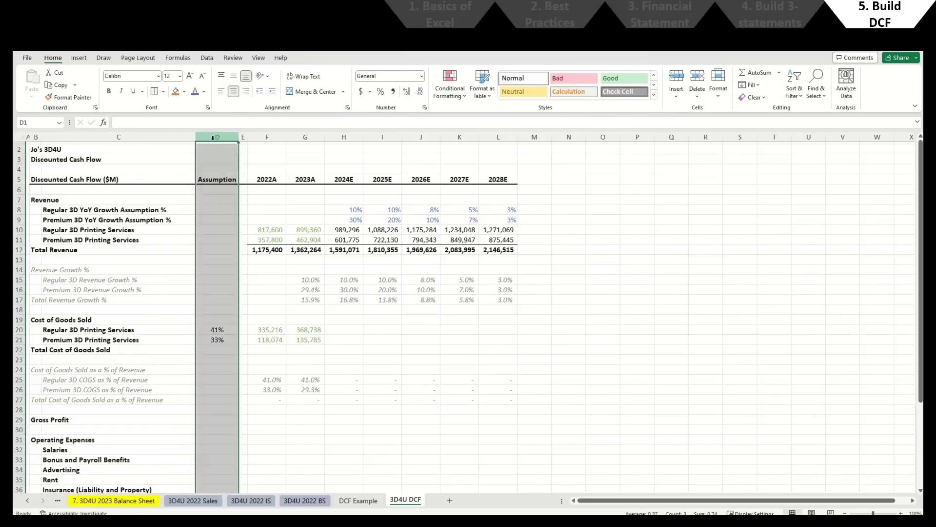
left_click(194, 91)
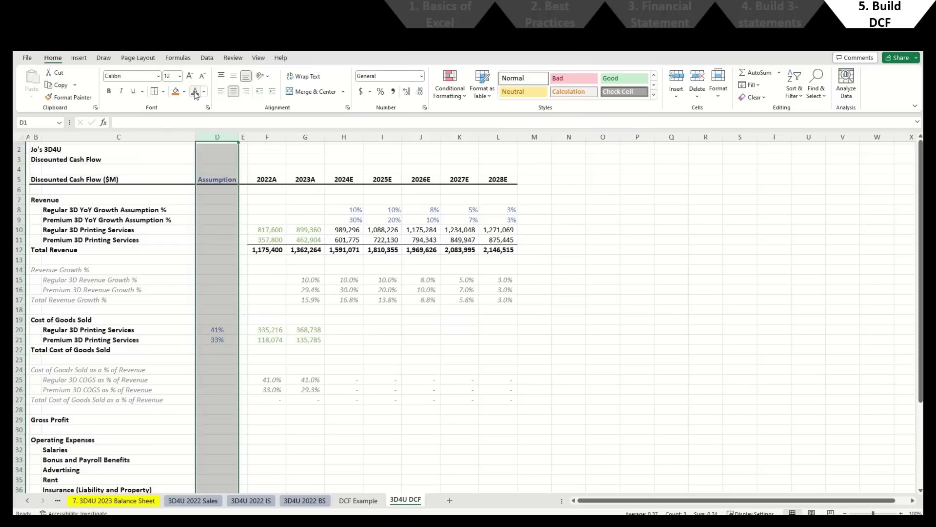
left_click(233, 92)
Step: Project 2024E Regular cost of goods sold in H20 with =$D20*H10, locking the assumption's column
left_click(281, 379)
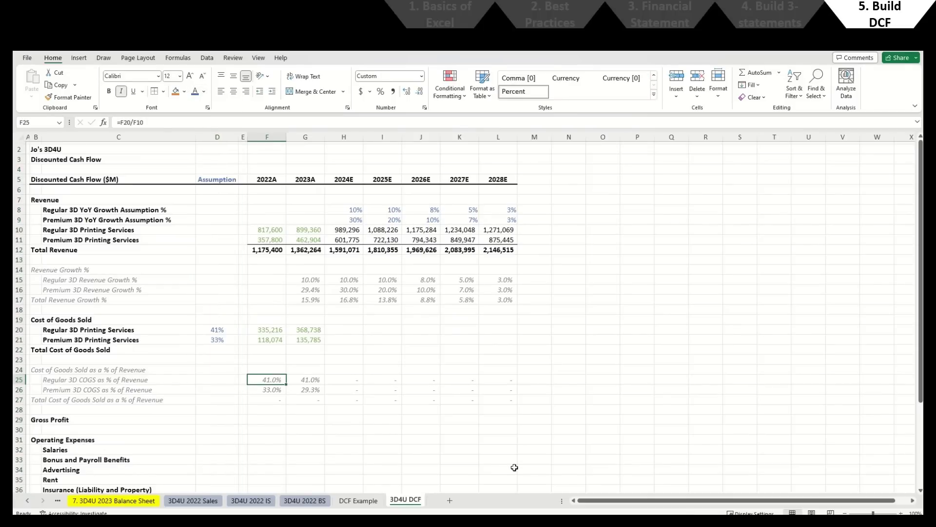
key("Up")
key("Up")
key("Right")
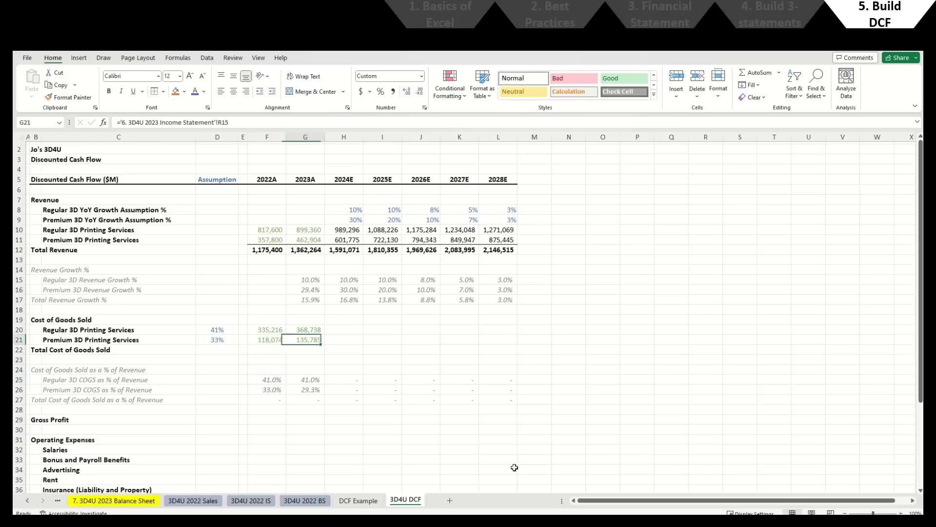
key("Up")
key("Right")
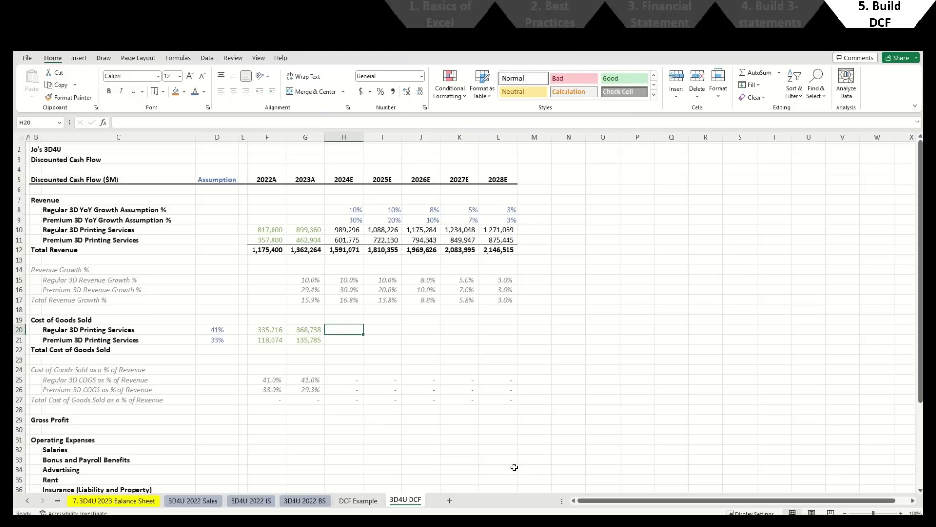
type("=")
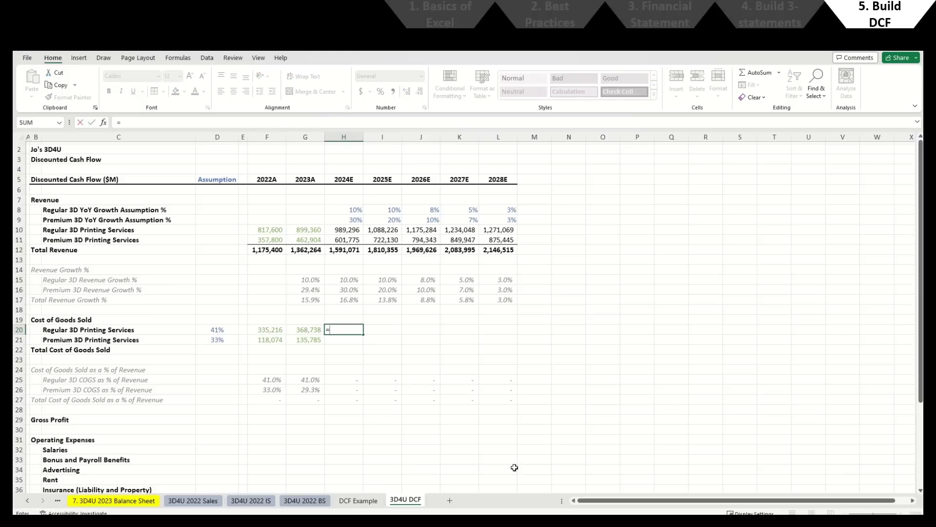
key("Left")
key("Left")
key("Left")
key("Left")
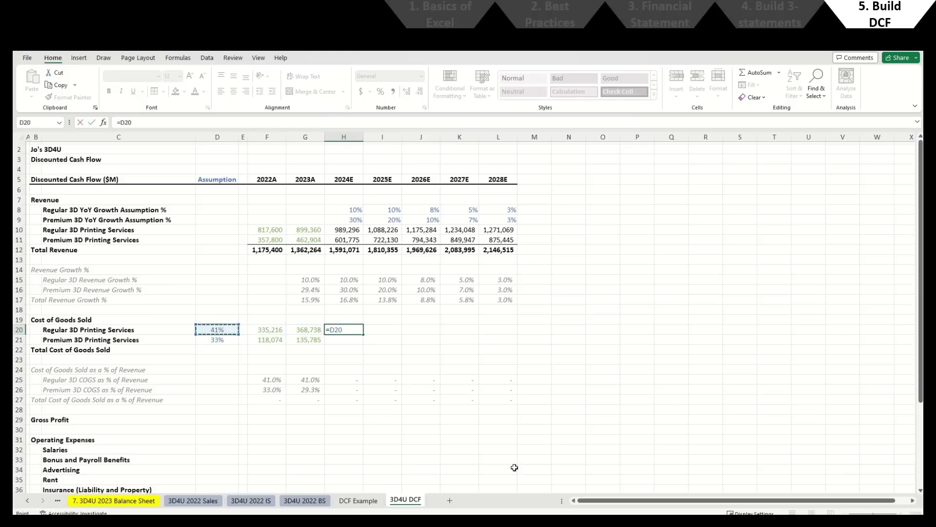
key("F4")
key("F4")
key("F4")
type("*")
key("Up")
key("Up")
key("Up")
key("Up")
key("Up")
key("Up")
key("Up")
key("Up")
key("Up")
key("Up")
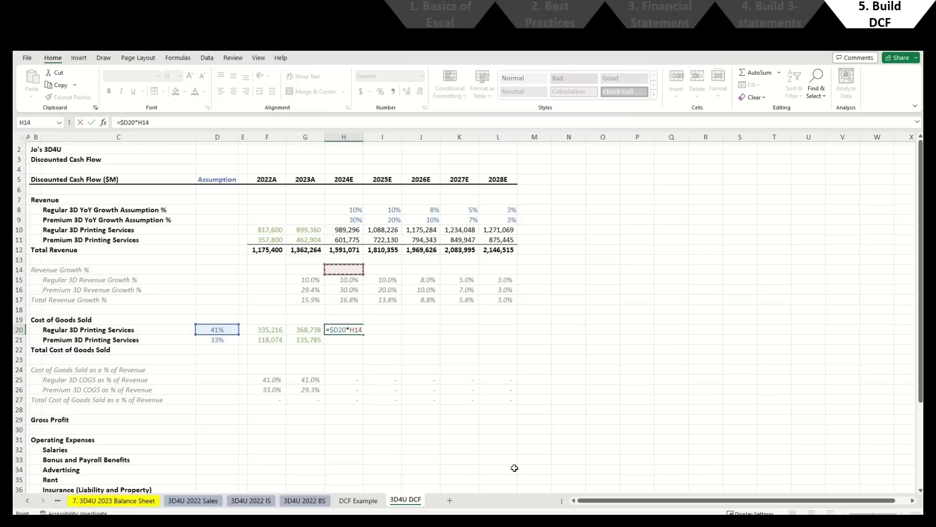
key("Return")
Step: Point the 2024E Regular cost of goods sold formula in H20 at revenue cell H10 and give H20 the cell format of H10
key("Up")
key("Up")
key("Up")
key("Up")
key("Up")
key("Up")
key("Up")
key("Up")
key("Up")
key("Up")
key("Up")
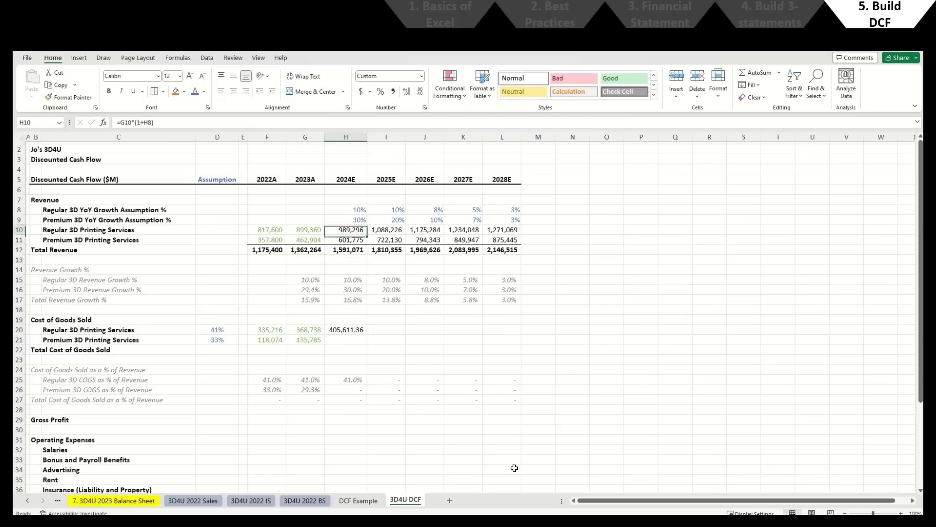
key("ctrl+c")
key("Down")
key("Down")
key("Down")
key("Down")
key("Down")
key("Down")
key("Down")
key("Down")
key("Down")
key("Down")
key("ctrl+alt+v")
key("t")
key("Return")
Step: Copy the H20 formula across H20:L21 to project Regular and Premium cost of goods sold for 2024E–2028E
key("ctrl+c")
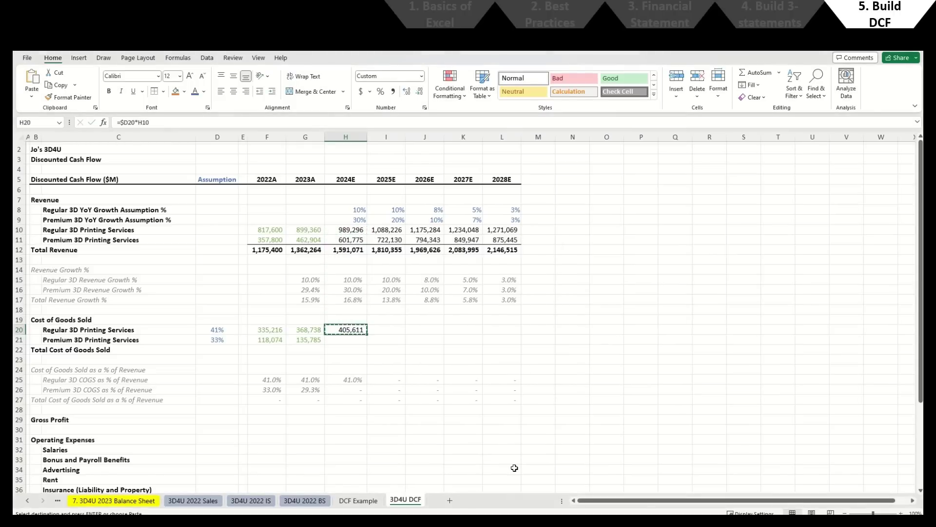
key("shift+Down")
key("shift+Right")
key("shift+Right")
key("shift+Right")
key("shift+Right")
key("Return")
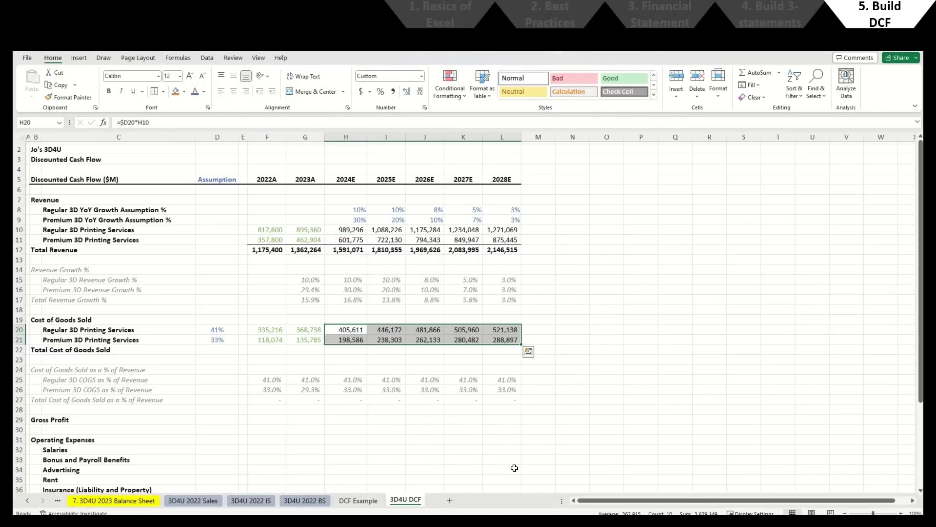
Step: Check which cells the Premium cost of goods sold formulas in H21 through K21 refer to
key("Down")
key("F2")
key("Escape")
key("Right")
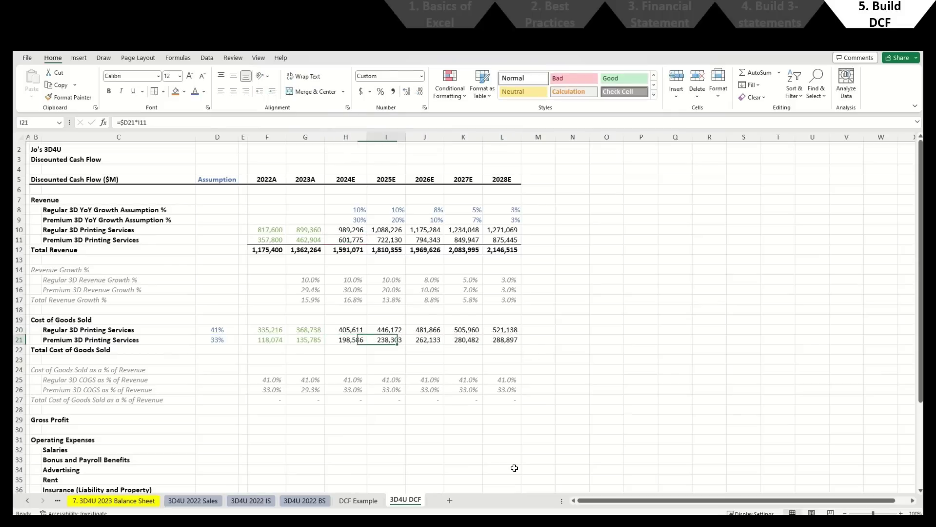
key("F2")
key("Escape")
key("Right")
key("F2")
key("Escape")
key("Right")
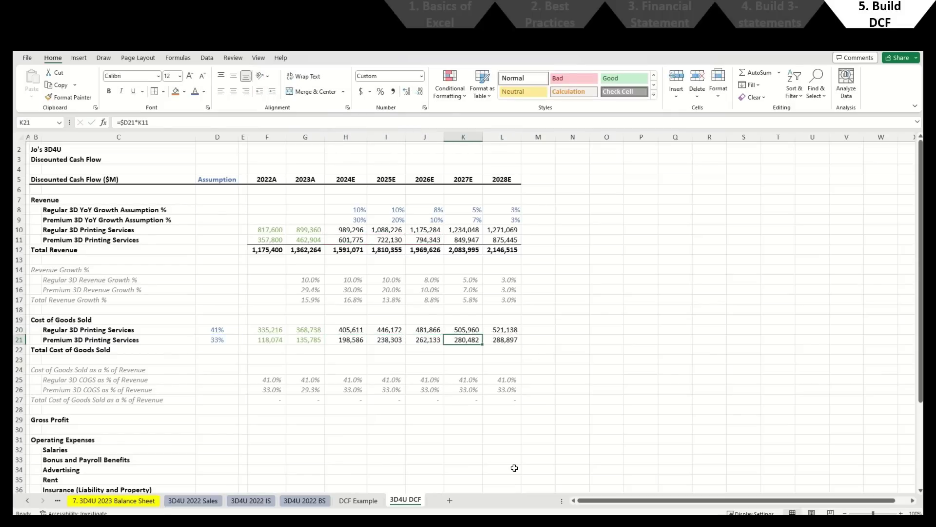
key("F2")
key("Escape")
Step: Check which cells the Regular cost of goods sold formulas in K20, J20 and I20 refer to
key("Up")
key("F2")
key("Escape")
key("Left")
key("F2")
key("Escape")
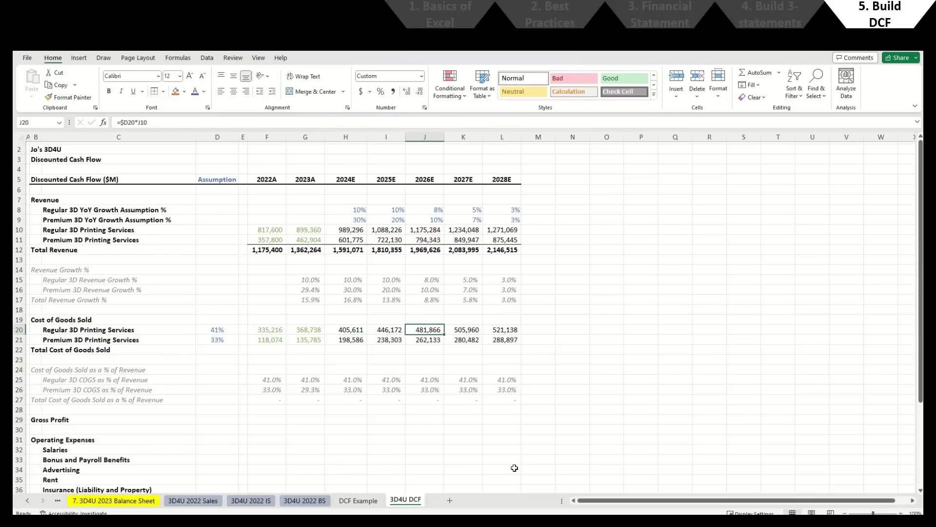
key("Left")
key("F2")
key("Escape")
Step: Total the 2022A cost of goods sold in F22 with =SUM(F20:F21)
key("Down")
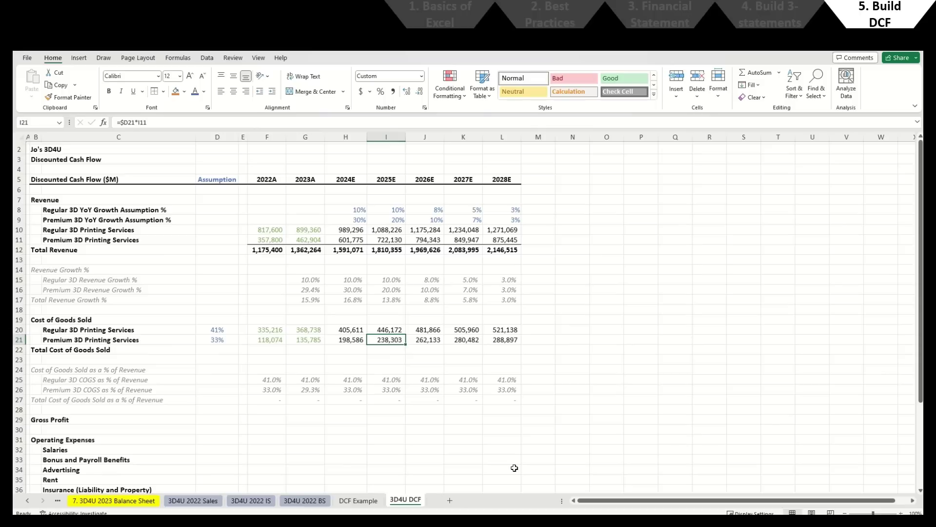
key("Down")
key("Left")
key("Left")
key("Left")
key("alt+equal")
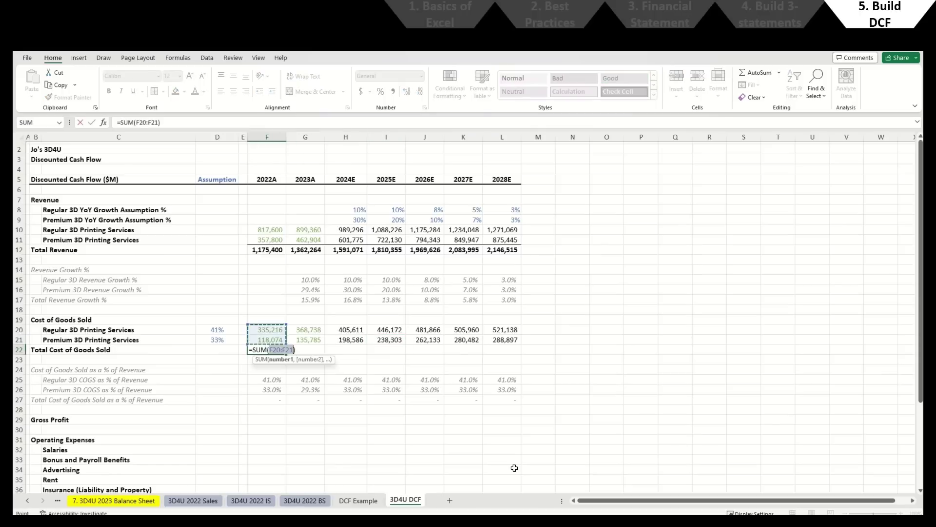
key("ctrl+Return")
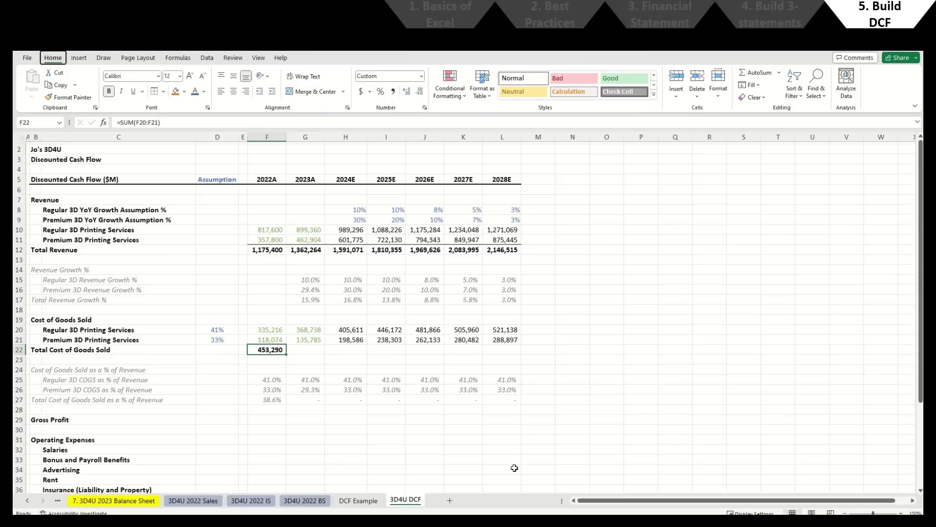
Step: Copy the total cost of goods sold formula from F22 across G22:L22 for 2023A–2028E
key("ctrl+c")
key("Right")
key("shift+Right")
key("shift+Right")
key("shift+Right")
key("shift+Right")
key("shift+Right")
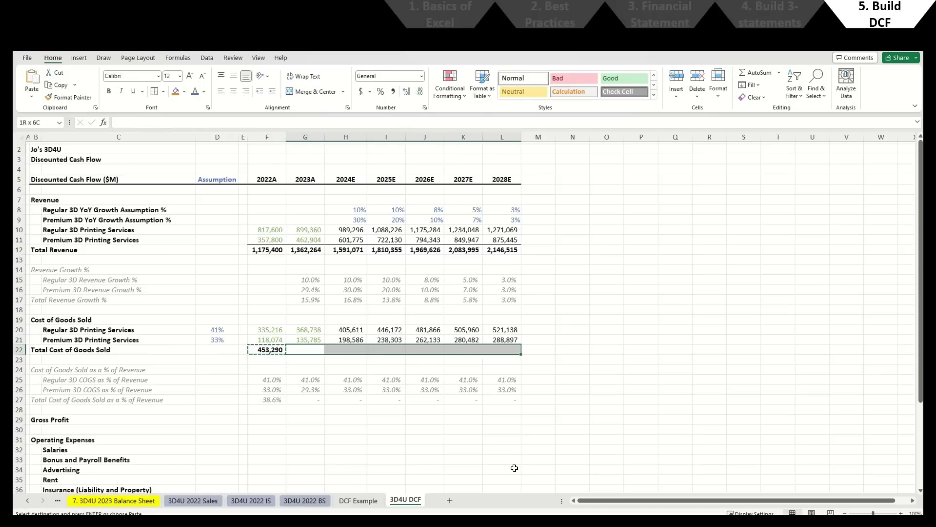
key("ctrl+v")
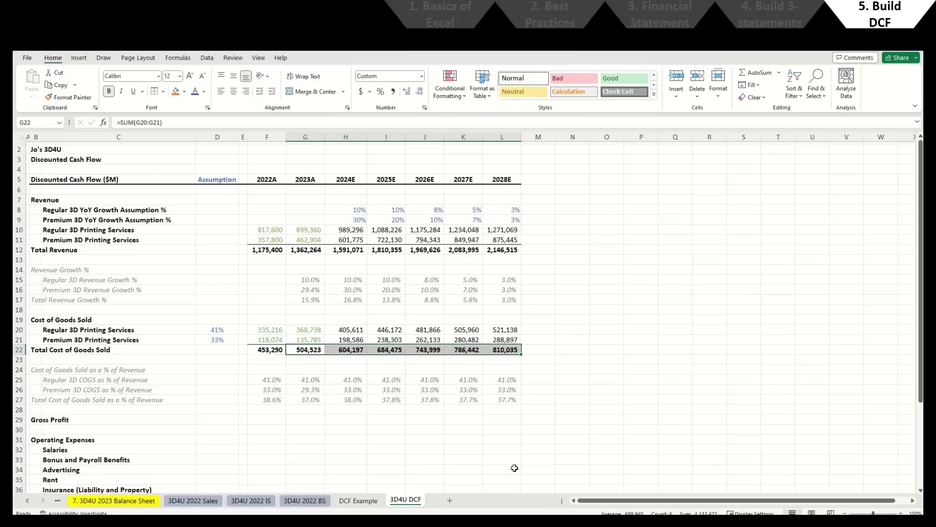
Step: Check the cell references of the percentage formulas in J27 and K25 and the Premium cost of goods sold formula in L21
key("Right")
key("Right")
key("Right")
key("Down")
key("Down")
key("Down")
key("Down")
key("Down")
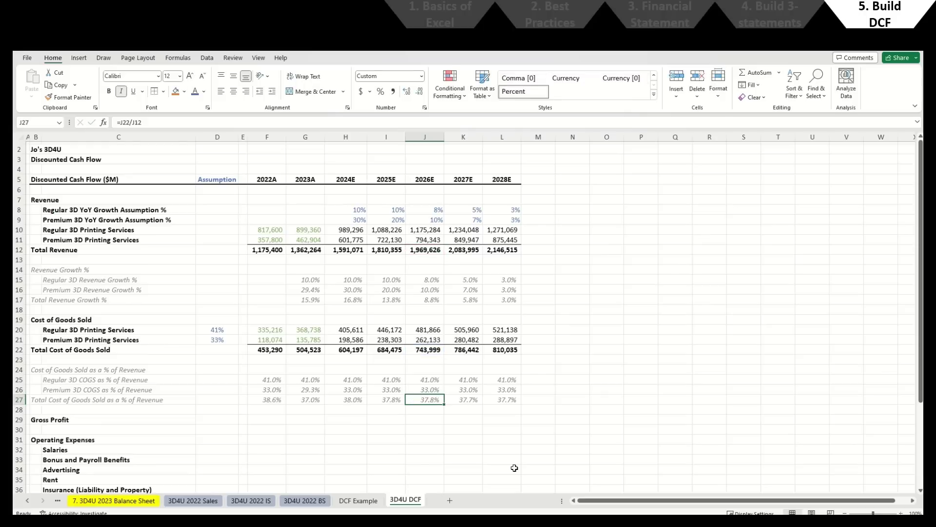
key("F2")
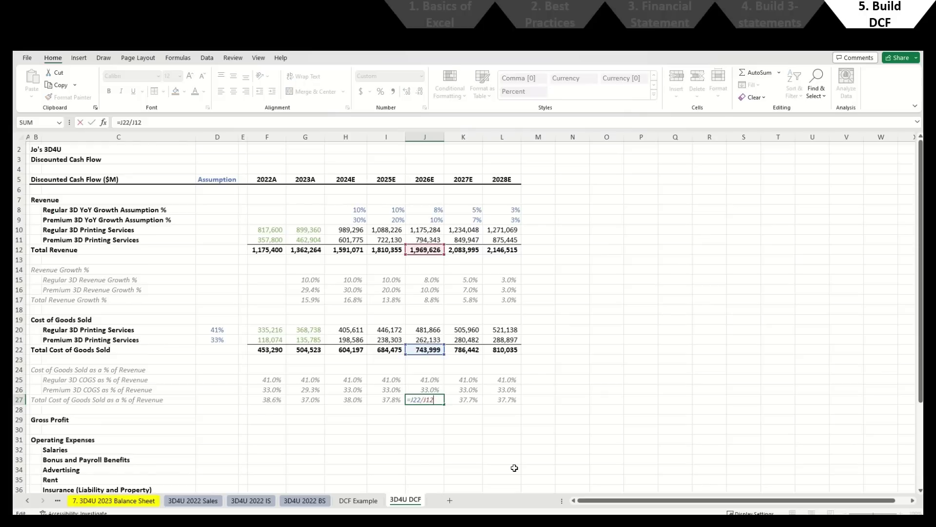
key("Escape")
key("Right")
key("Up")
key("Up")
key("F2")
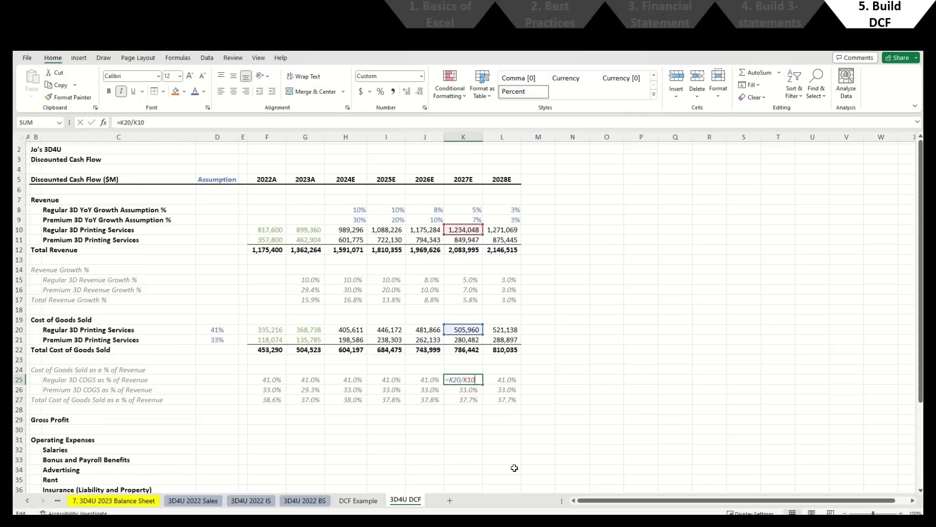
key("Escape")
key("Right")
key("Up")
key("Up")
key("Up")
key("Up")
key("Up")
key("F2")
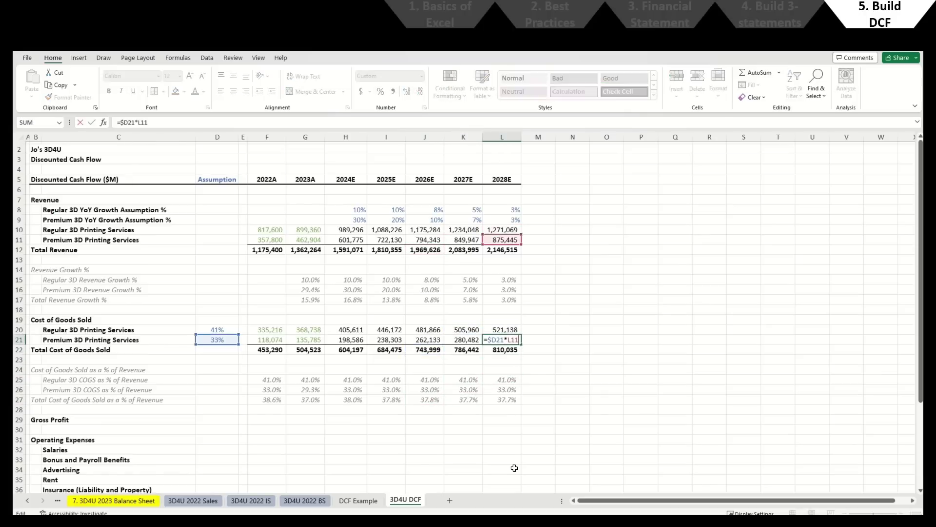
key("Escape")
Step: Examine the projected Regular, Premium and total cost of goods sold percentages in rows 25 to 27
key("Down")
key("Down")
key("Down")
key("Down")
key("Down")
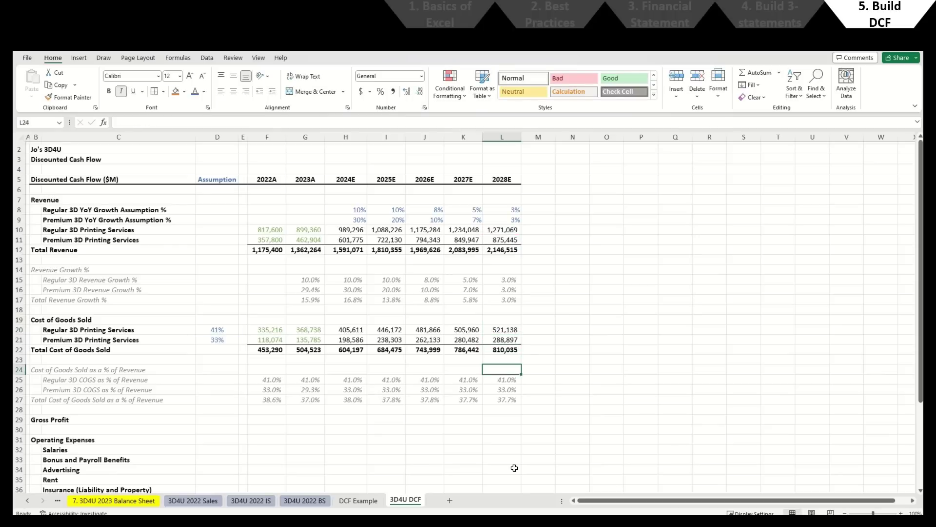
key("Down")
key("Down")
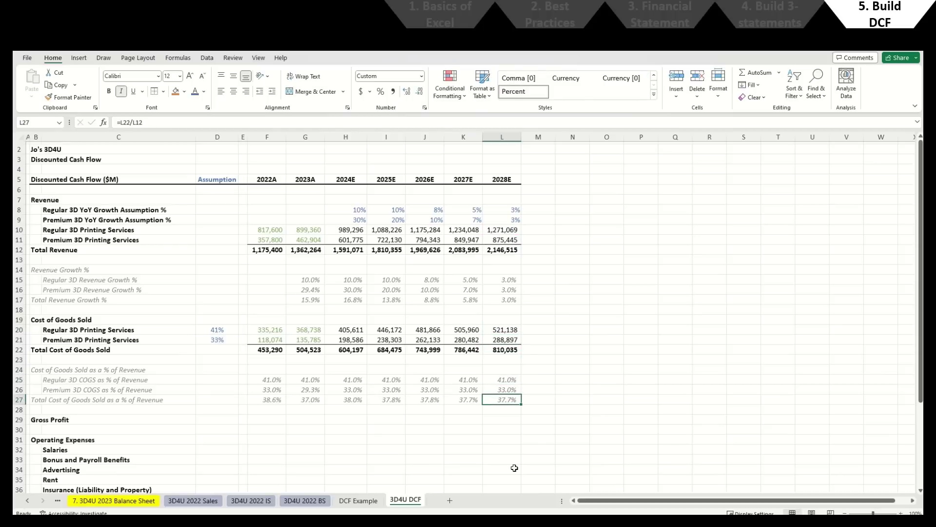
key("Up")
key("Up")
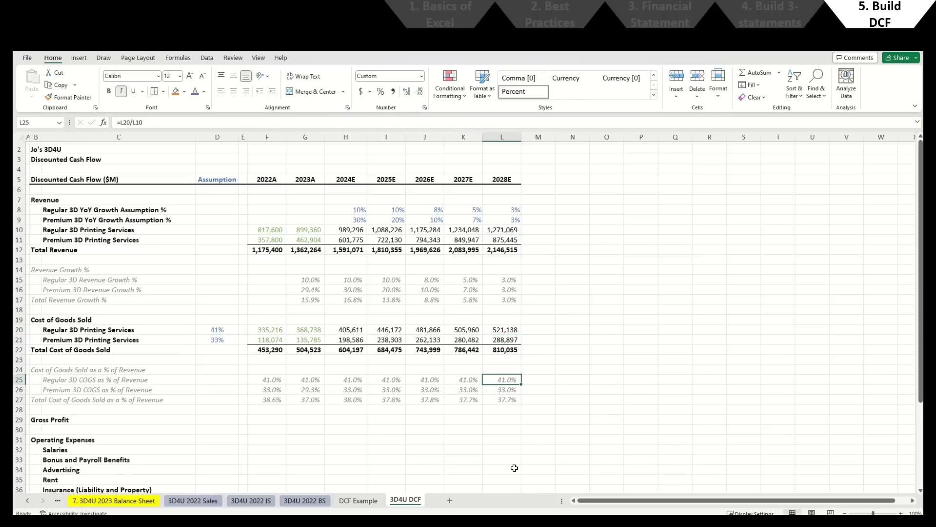
key("shift+Left")
key("shift+Left")
key("shift+Left")
key("shift+Left")
key("shift+Down")
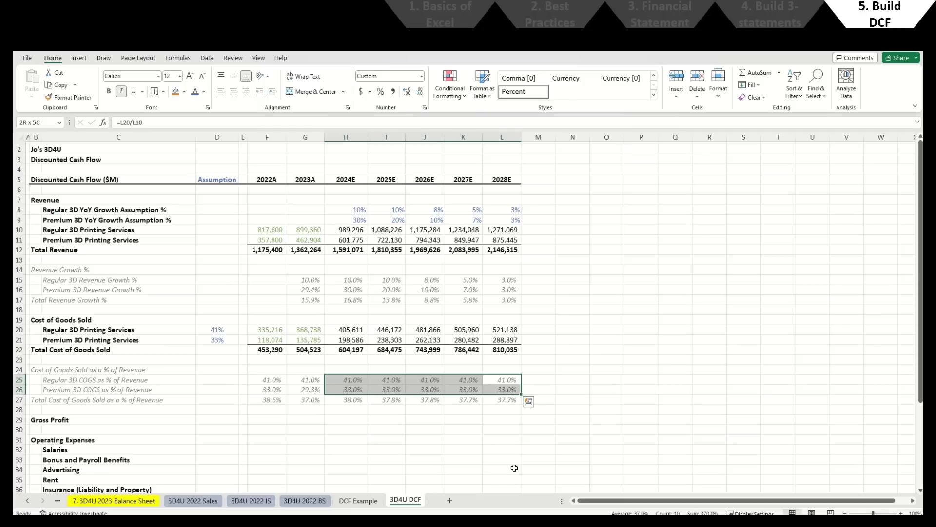
key("Down")
key("Down")
key("Left")
key("Left")
key("Left")
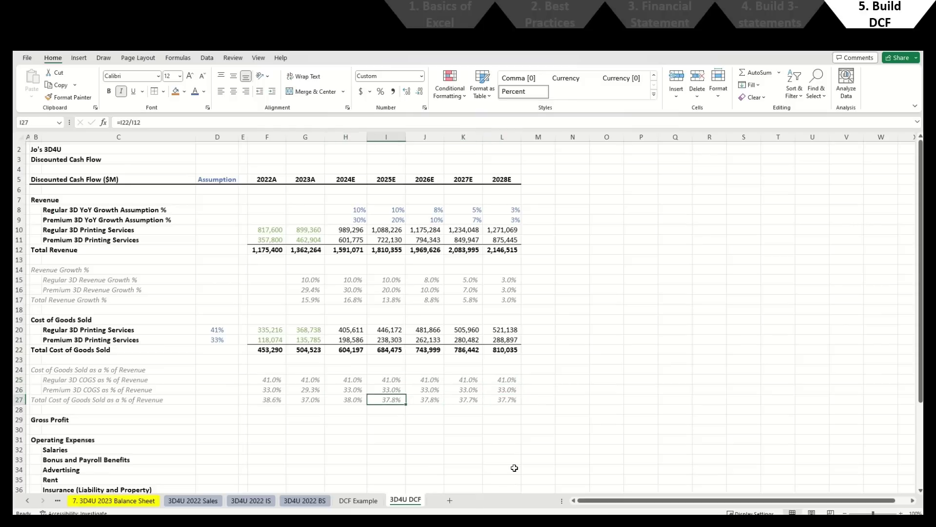
Step: Calculate the 2022A gross profit in F29 as total revenue minus total cost of goods sold with =F12-F22
key("Left")
key("Left")
key("Down")
key("Left")
key("Down")
type("=")
key("Up")
key("Up")
key("Up")
key("Up")
key("Up")
key("Up")
key("Up")
key("Up")
key("Up")
key("Up")
key("Up")
key("Up")
key("Up")
key("Up")
key("Up")
key("Up")
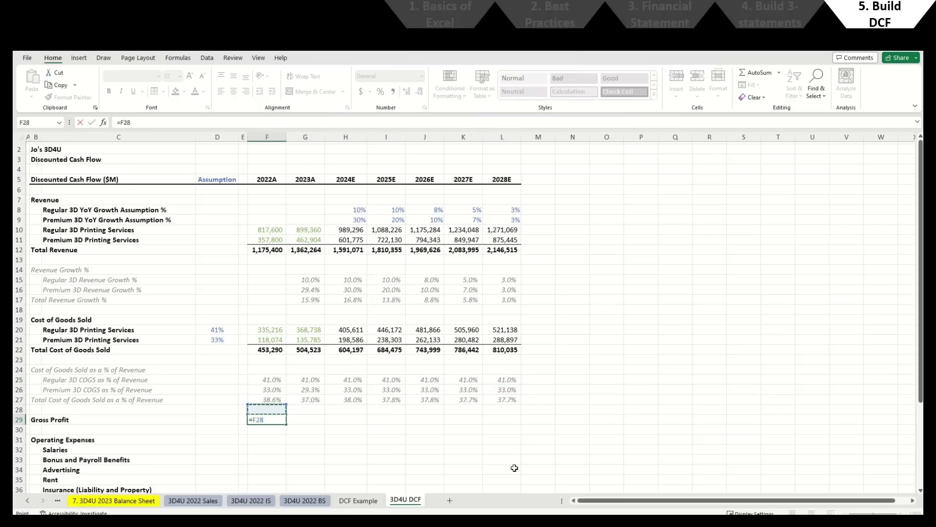
key("Up")
type("-")
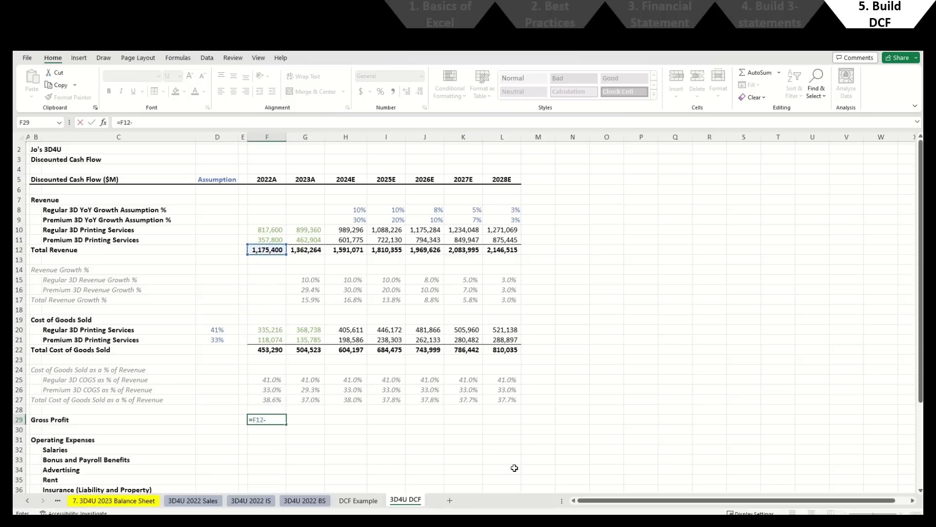
key("Up")
key("Up")
key("Up")
key("Up")
key("Up")
key("Up")
key("Up")
key("Return")
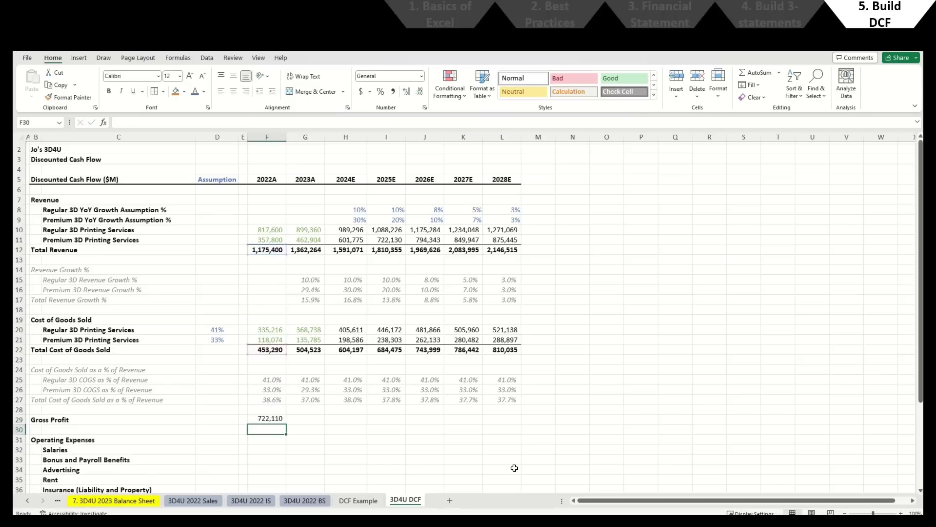
Step: Apply the formatting of the 2022A total cost of goods sold in F22 to the gross profit in F29, pasting formats only
key("Up")
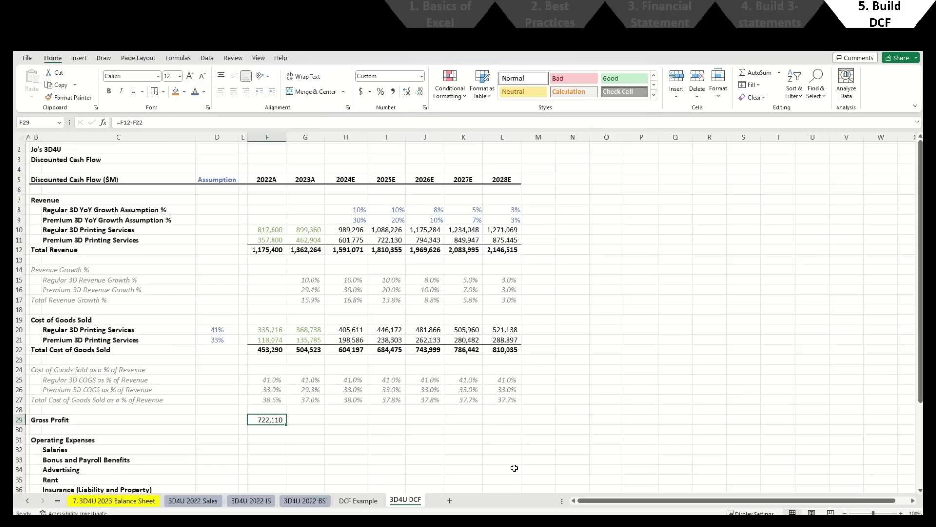
key("Up")
key("Up")
key("Up")
key("Up")
key("Up")
key("Up")
key("Up")
key("ctrl+c")
key("Down")
key("Down")
key("Down")
key("Down")
key("Down")
key("Down")
key("Down")
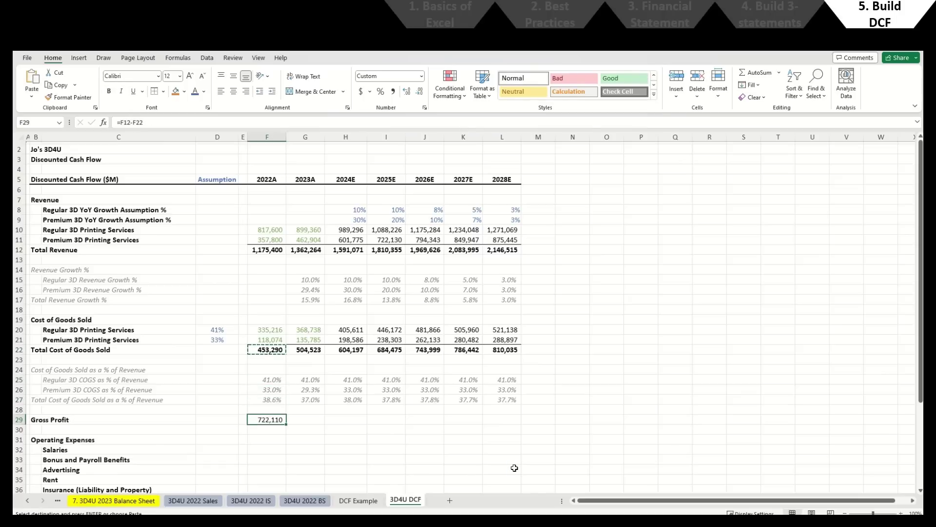
key("ctrl+alt+v")
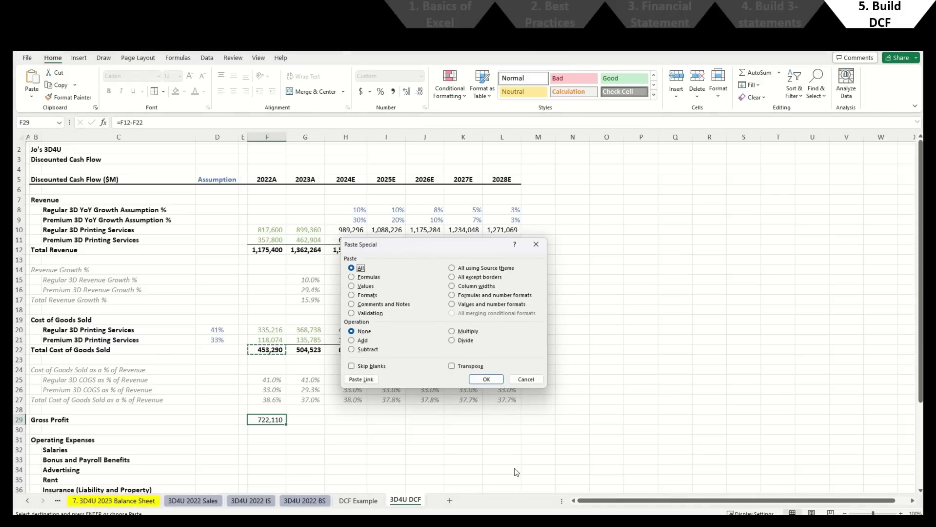
key("alt+t")
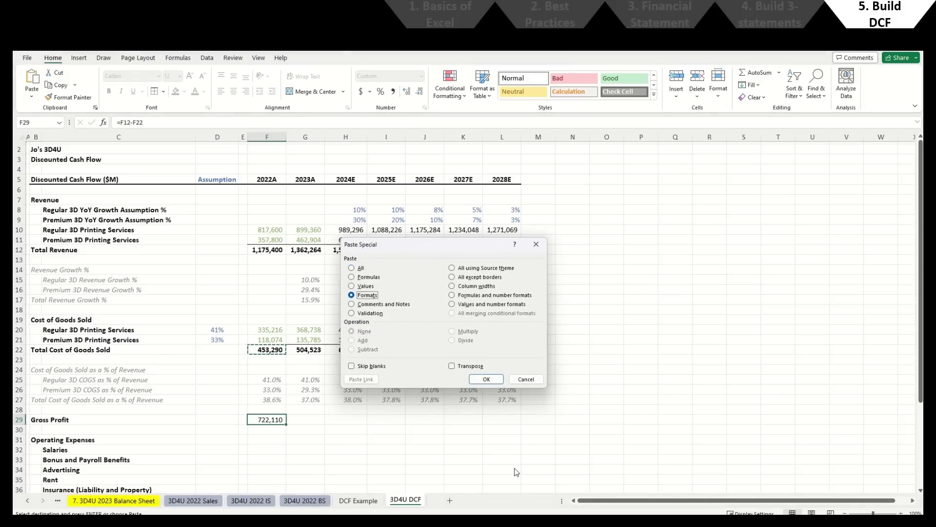
key("Return")
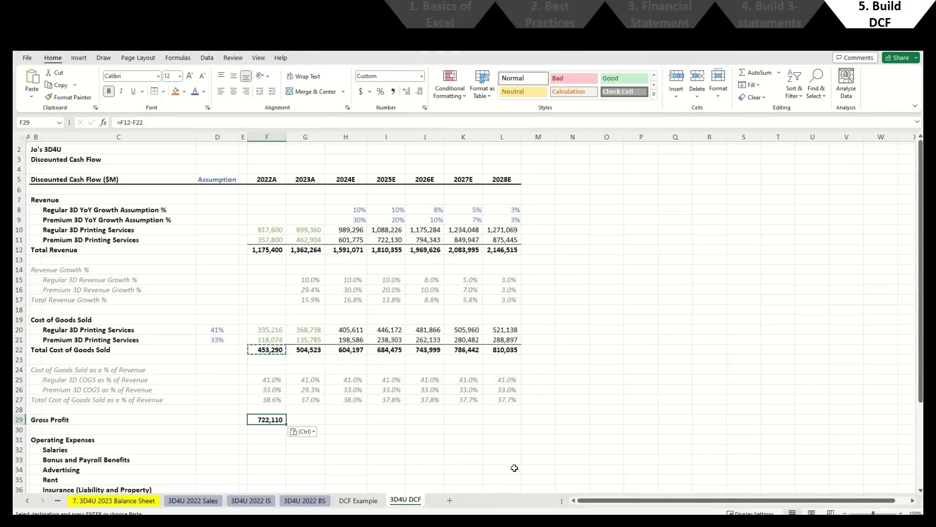
key("Down")
key("Escape")
Step: Copy the gross profit formula from F29 across G29:L29 for 2023A–2028E
key("Up")
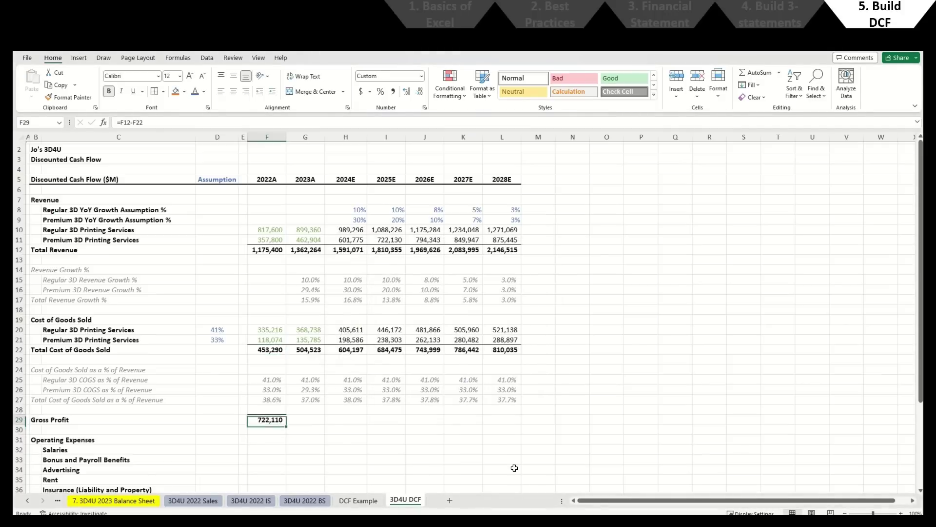
key("ctrl+c")
key("Right")
key("shift+Right")
key("shift+Right")
key("shift+Right")
key("shift+Right")
key("shift+Right")
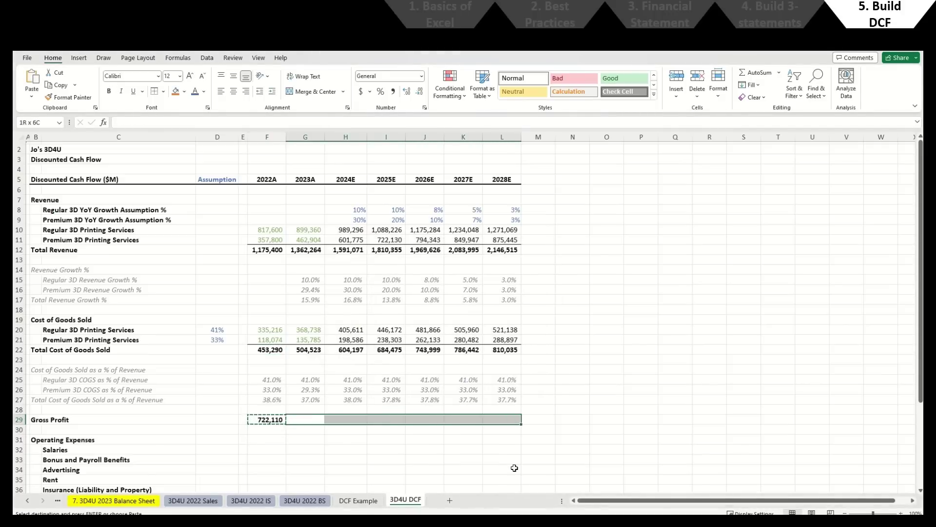
key("ctrl+v")
key("Down")
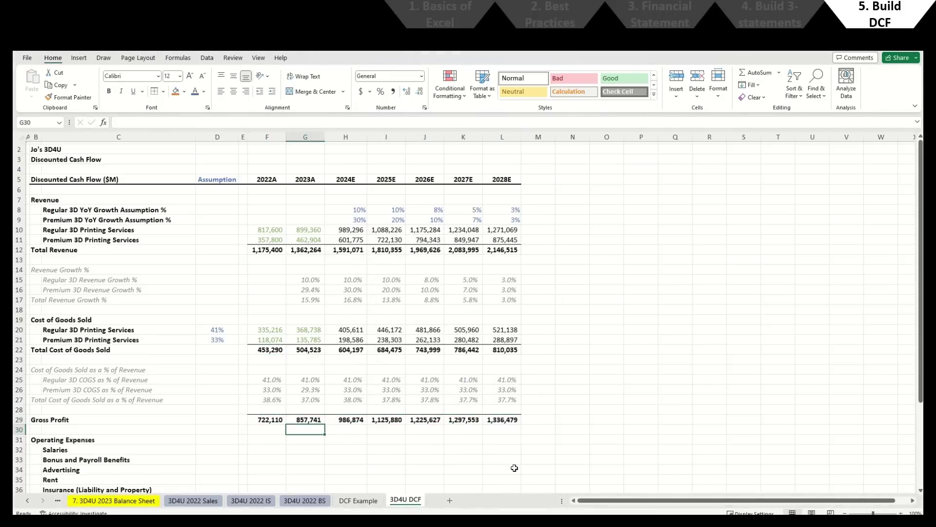
Step: Insert a copy of row 27, the total cost of goods sold percentage, as row 30 directly below Gross Profit
key("Up")
key("Up")
key("Up")
key("shift+space")
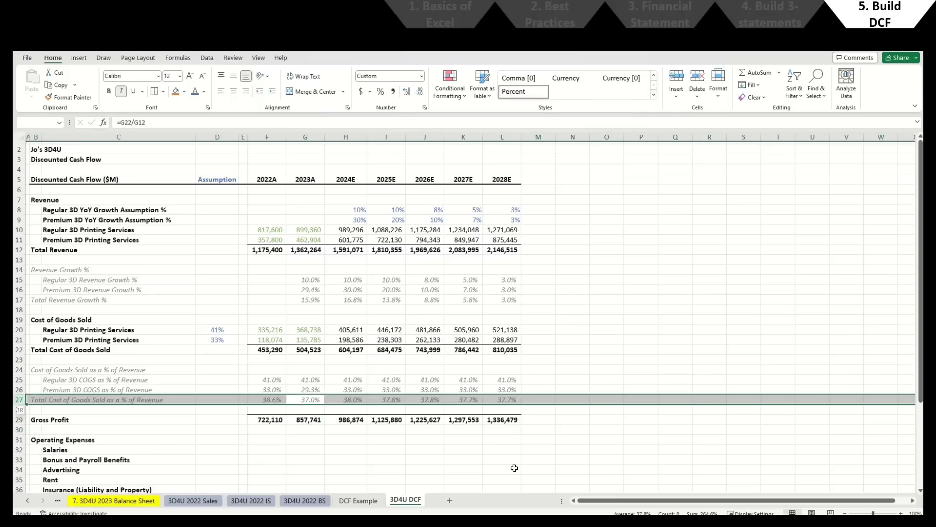
key("ctrl+c")
key("Down")
key("Down")
key("Down")
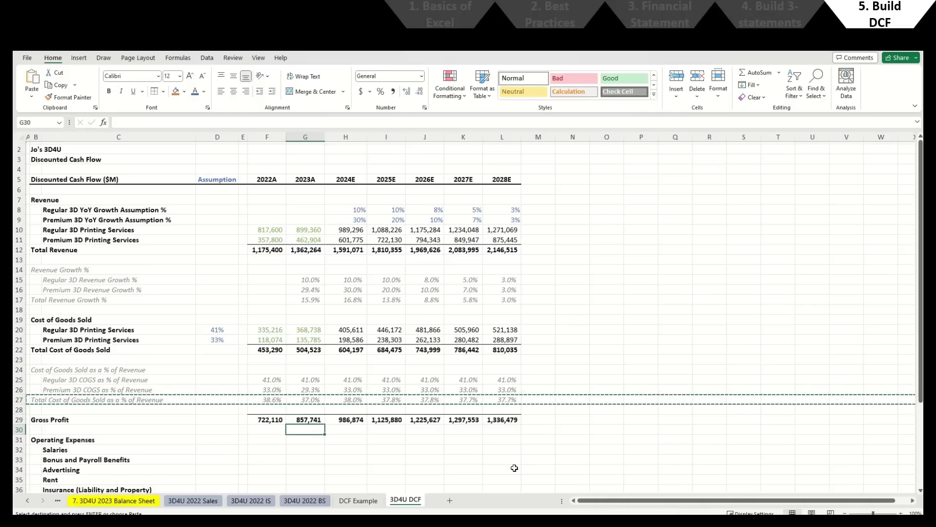
key("shift+space")
key("ctrl+v")
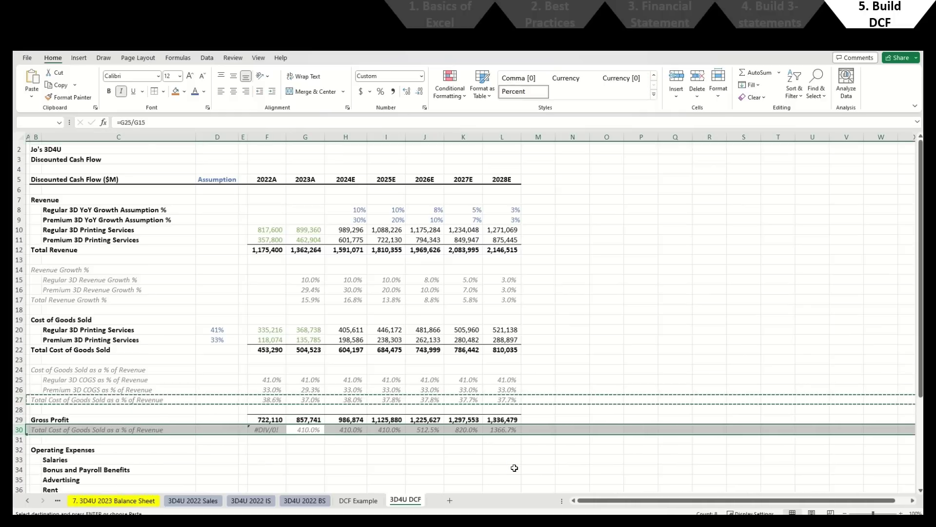
Step: Relabel the copied row in B30 as "Gross Profit Margin %"
key("Left")
key("Left")
key("Left")
key("Left")
key("Left")
type("G")
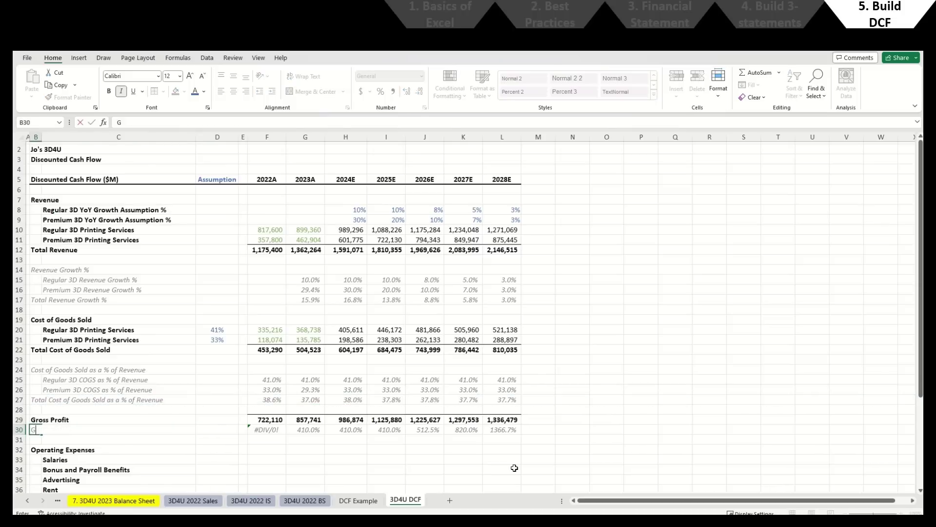
type("ross ProfitMMargin %")
key("Return")
Step: Calculate the 2022A gross profit margin in F30 with =F29/F$12, locking the total revenue row
key("Up")
key("Right")
key("Right")
key("Right")
key("Right")
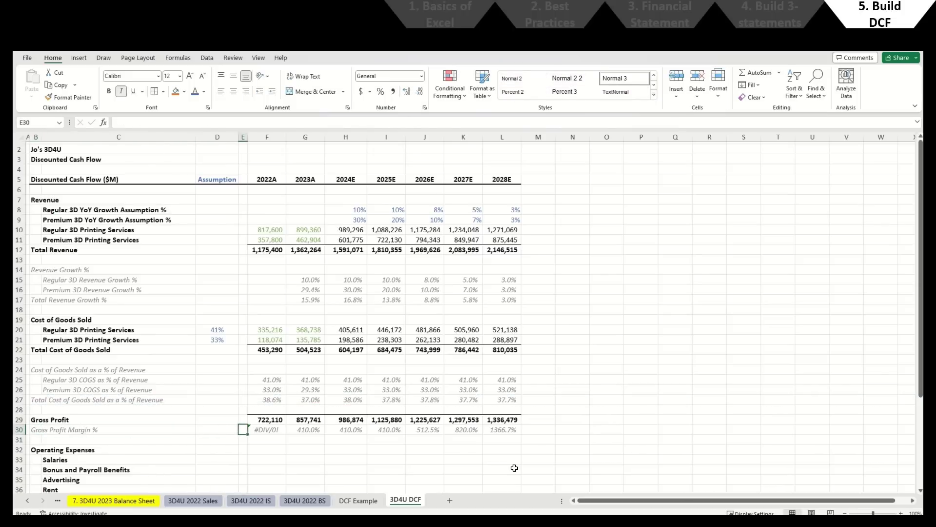
type("=")
key("Up")
type("/")
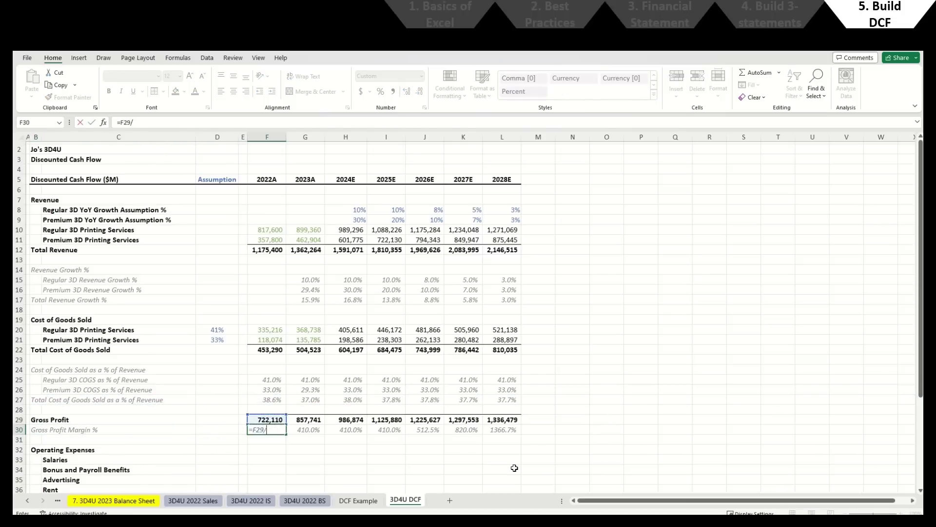
key("Up")
key("Up")
key("Up")
key("Up")
key("Up")
key("Up")
key("Up")
key("Up")
key("Up")
key("Up")
key("Up")
key("Up")
key("Up")
key("Up")
key("Up")
key("Up")
key("Up")
key("Up")
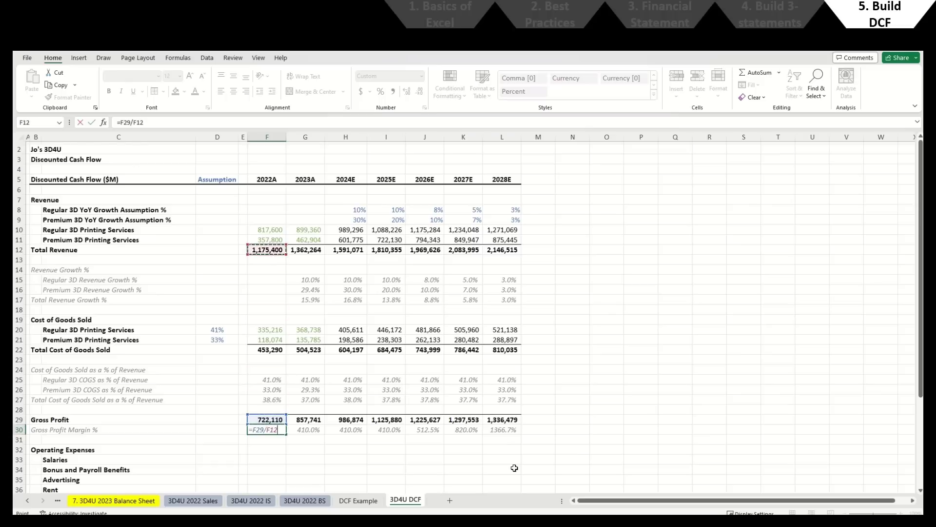
key("F4")
key("F4")
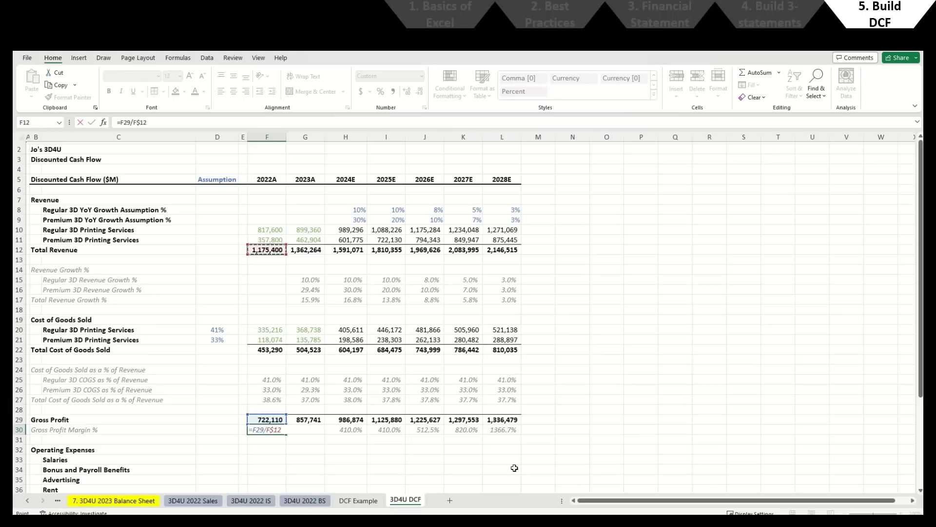
key("Return")
Step: Copy the gross profit margin formula from F30 across G30:L30 for 2023A–2028E
key("Up")
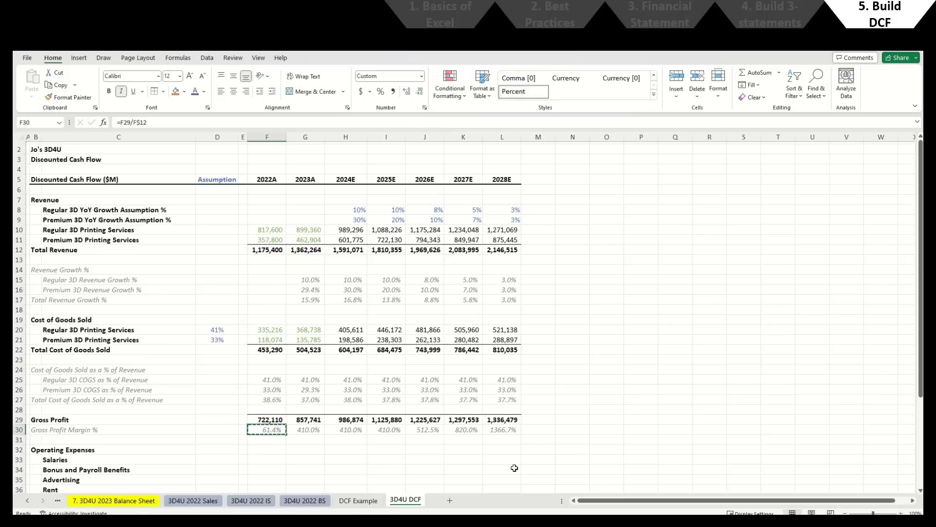
key("ctrl+c")
key("Right")
key("ctrl+shift+Right")
key("ctrl+v")
Step: Check the cell references of the gross profit margin formulas in each year from F30 to L30
key("Left")
key("F2")
key("Escape")
key("Right")
key("F2")
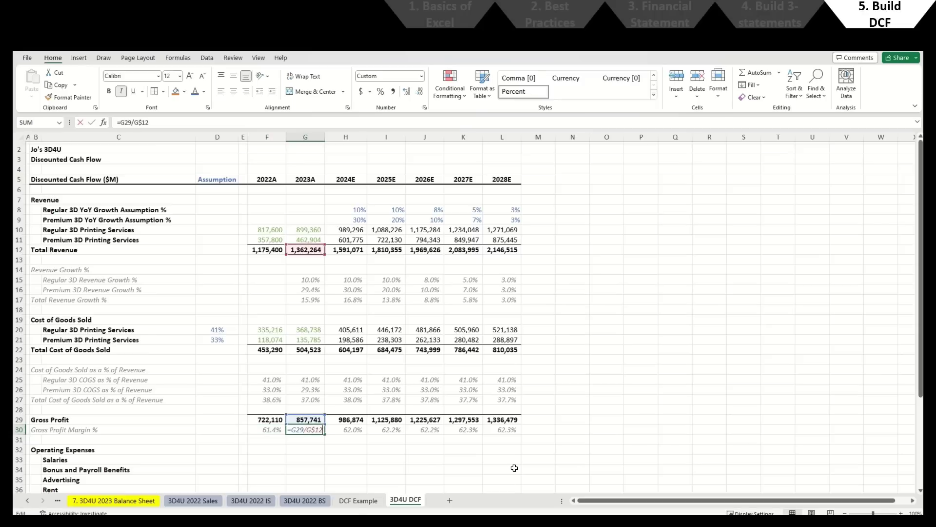
key("Escape")
key("Right")
key("F2")
key("Escape")
key("Right")
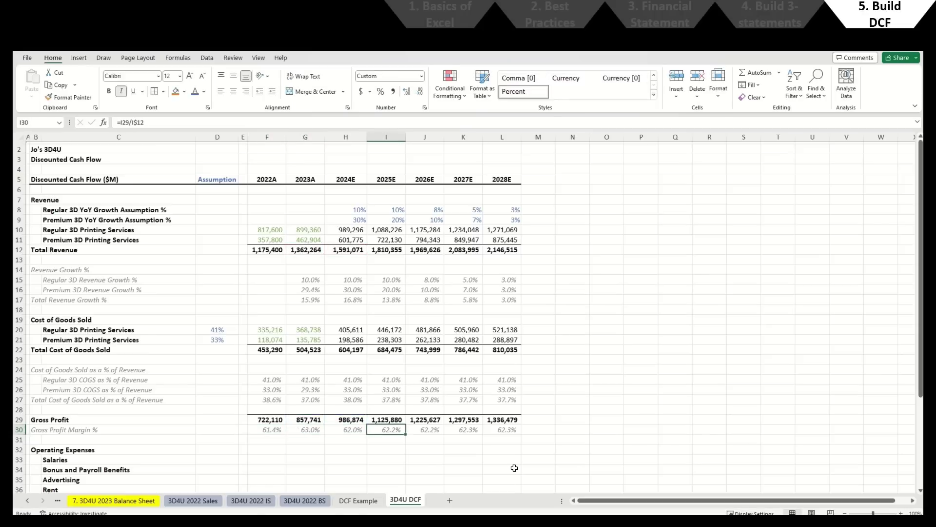
key("F2")
key("Escape")
key("Right")
key("F2")
key("Escape")
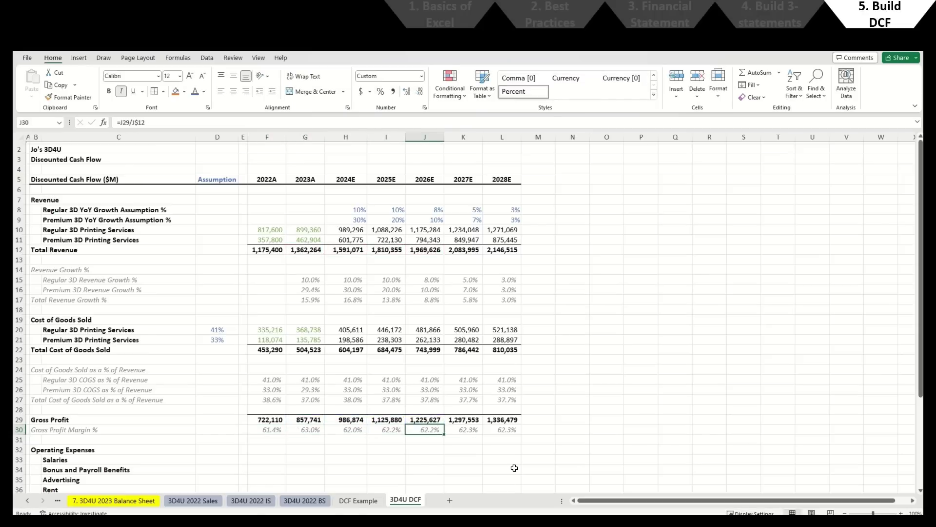
key("Right")
key("F2")
key("Escape")
key("Right")
key("F2")
key("Escape")
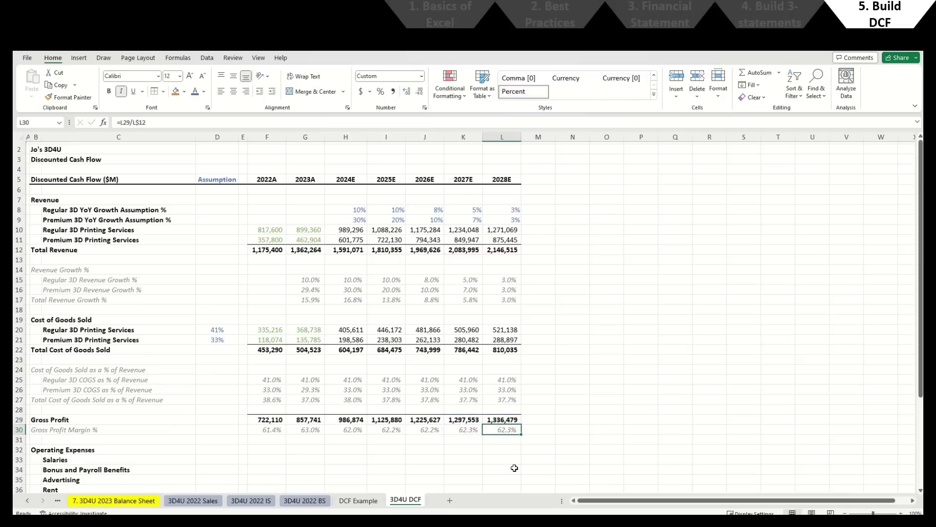
key("Right")
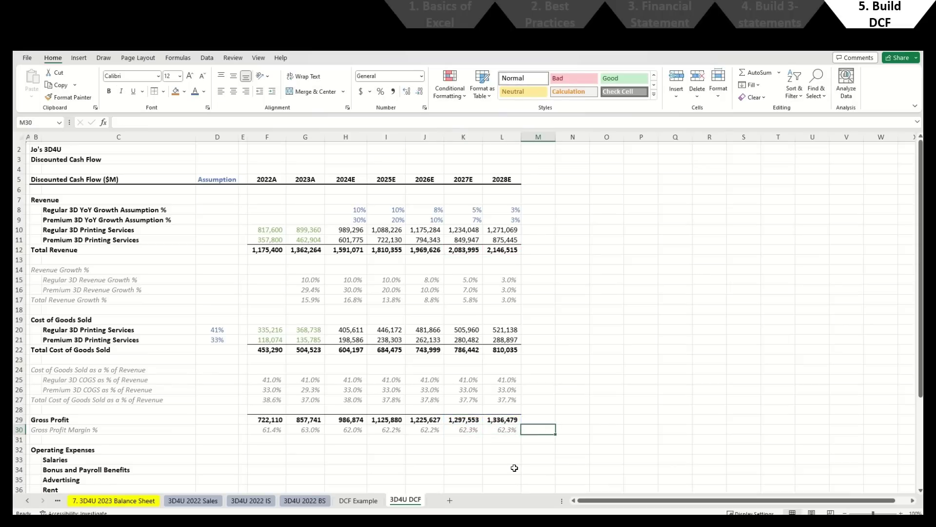
Step: Link the 2022A Salaries in F33 to the yearly total in R21 of the 3D4U 2022 IS sheet
scroll(512, 468, "down", 2)
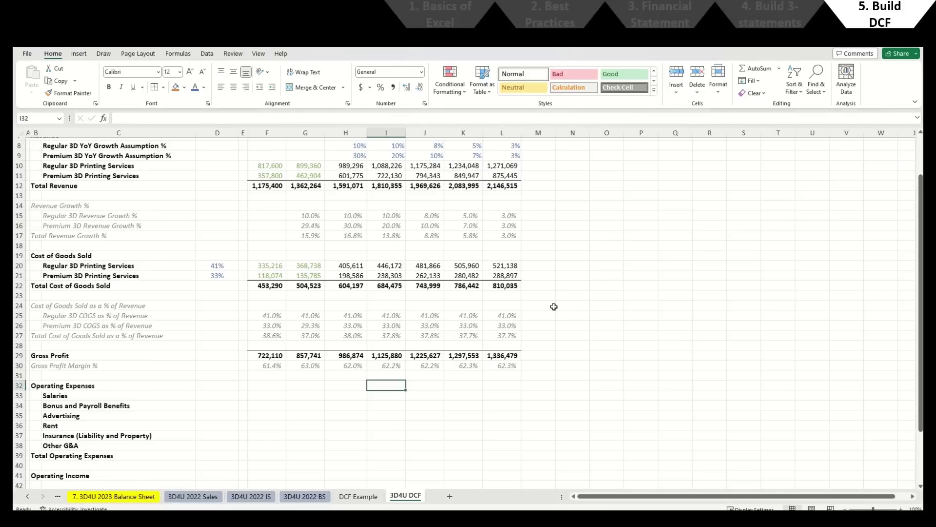
scroll(554, 307, "down", 3)
left_click(279, 307)
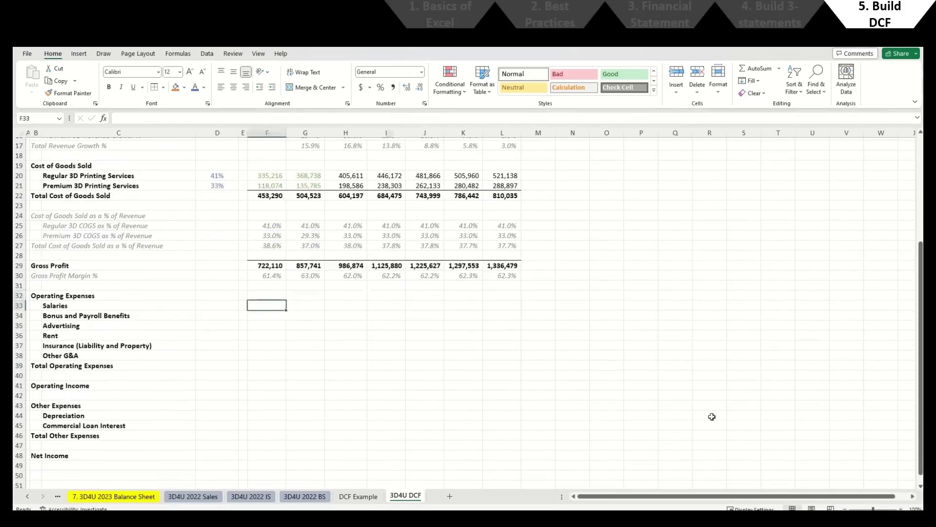
type("=")
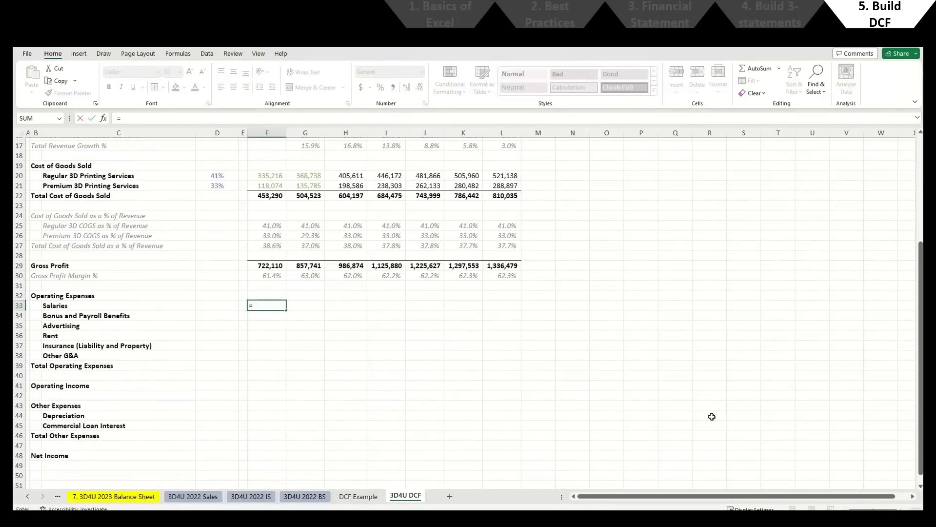
key("ctrl+Page_Up")
key("ctrl+Page_Up")
key("ctrl+Page_Up")
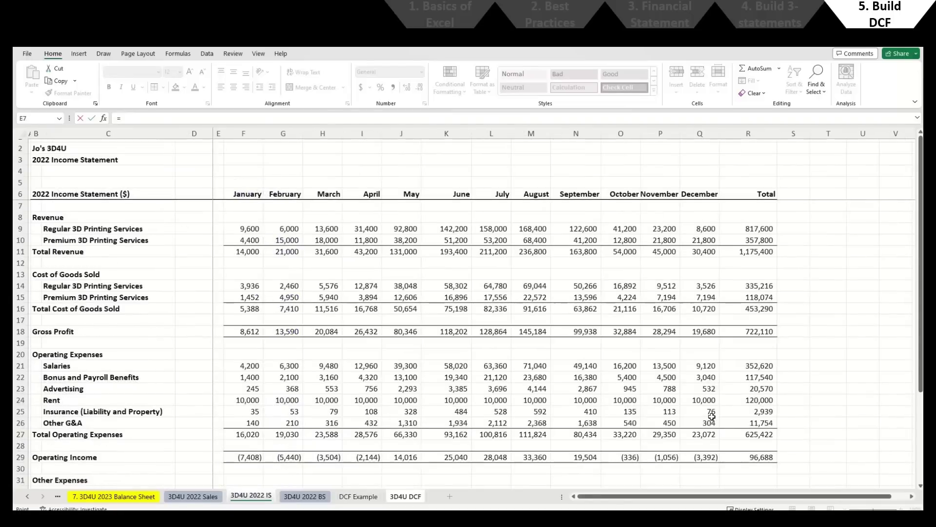
left_click(742, 368)
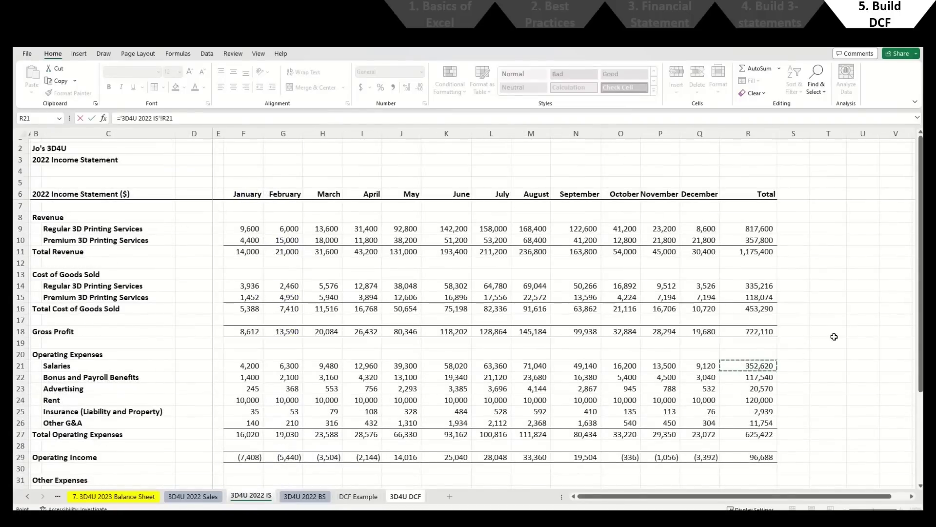
key("Return")
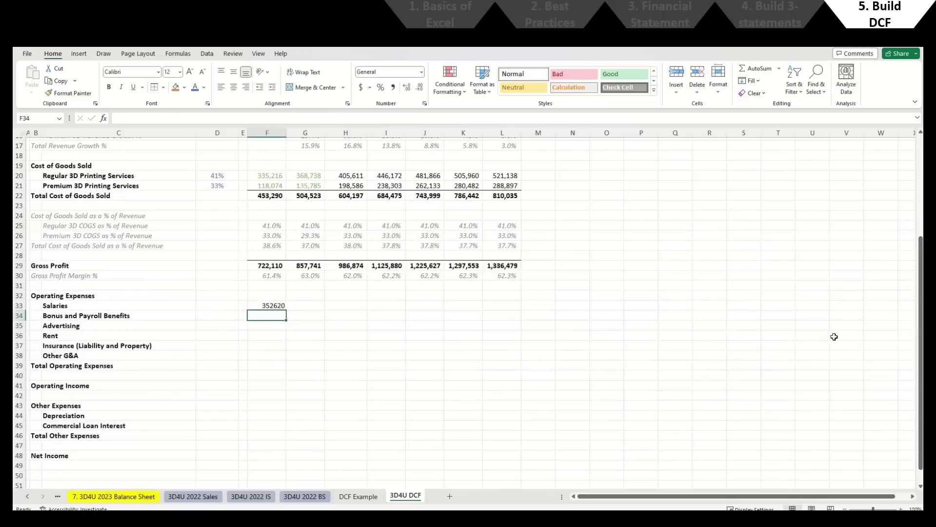
Step: Copy the Salaries link from F33 down to F34:F38 for the remaining 2022A operating expenses
key("Up")
key("ctrl+c")
key("Down")
key("shift+Down")
key("shift+Down")
key("shift+Down")
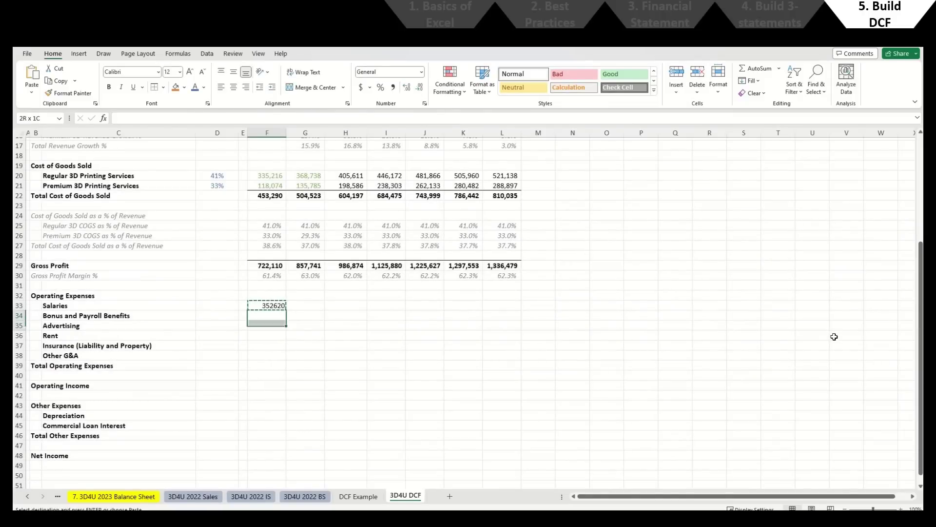
key("shift+Down")
key("ctrl+v")
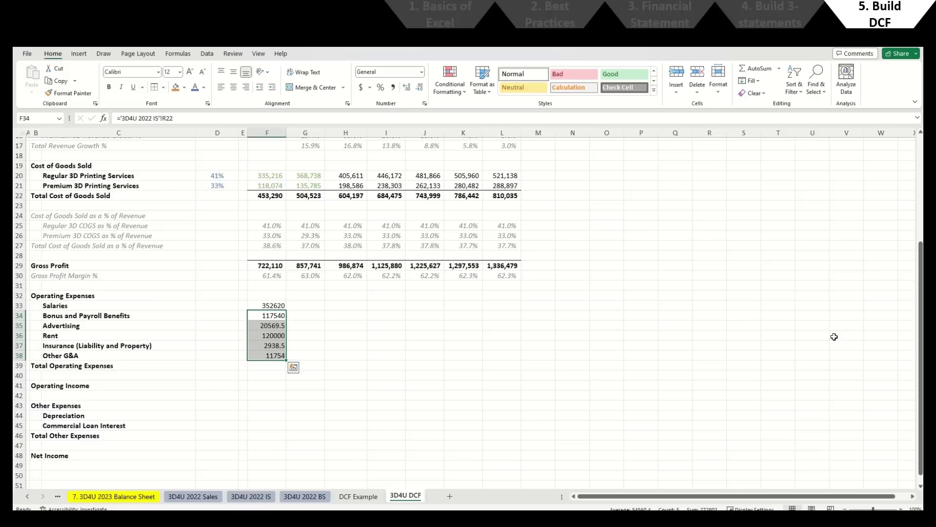
Step: Link the 2023A Salaries in G33 to the yearly total in R21 of the 6. 3D4U 2023 Income Statement sheet
key("Up")
key("Right")
type("=")
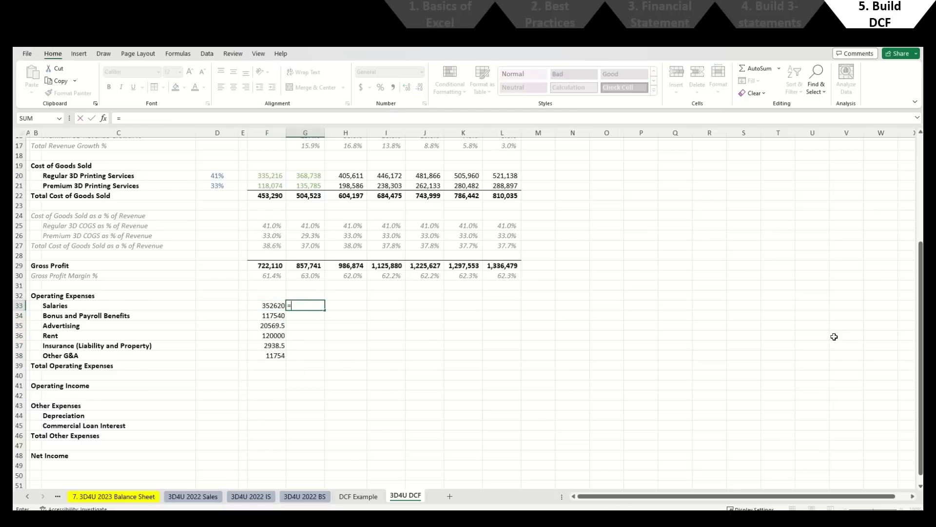
key("ctrl+Page_Up")
key("ctrl+Page_Up")
key("ctrl+Page_Up")
key("ctrl+Page_Up")
key("ctrl+Page_Up")
key("ctrl+Page_Up")
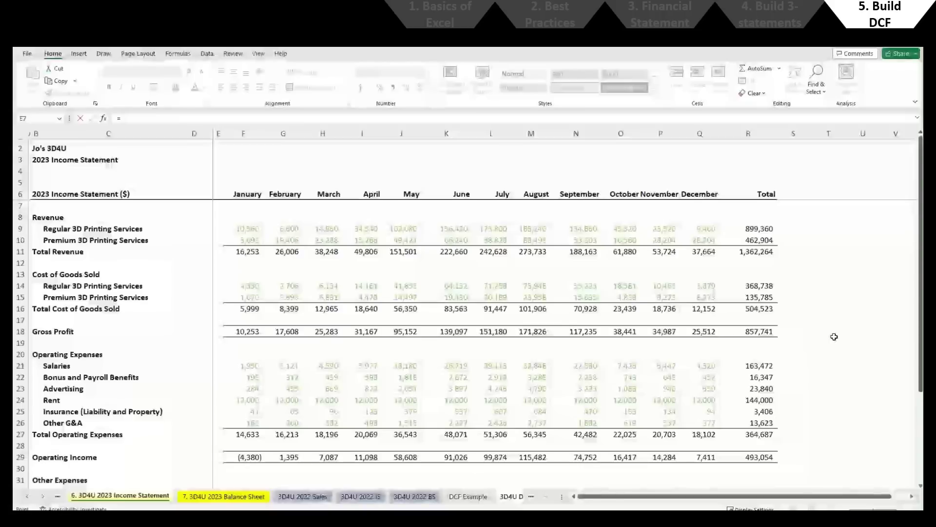
left_click(747, 366)
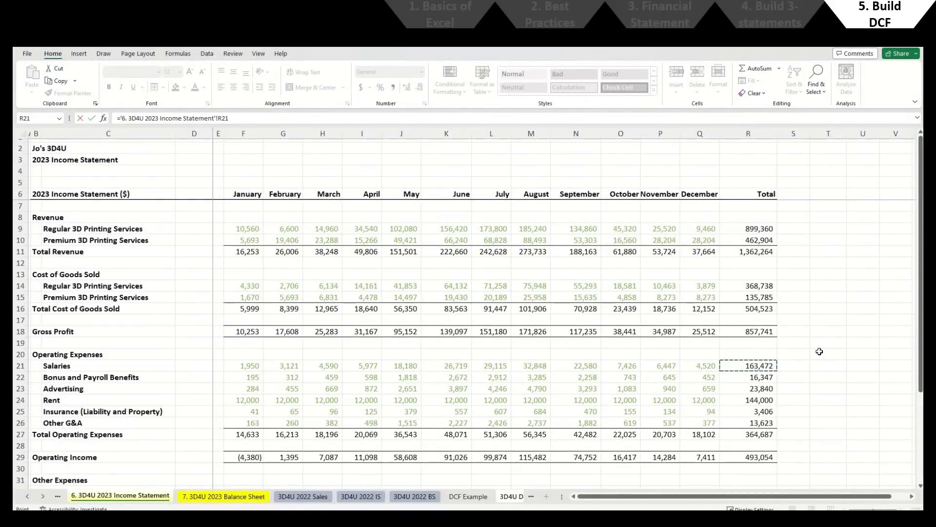
key("Return")
Step: Copy the 2023A Salaries link from G33 down to G34:G38 for the remaining operating expenses
key("Up")
key("ctrl+c")
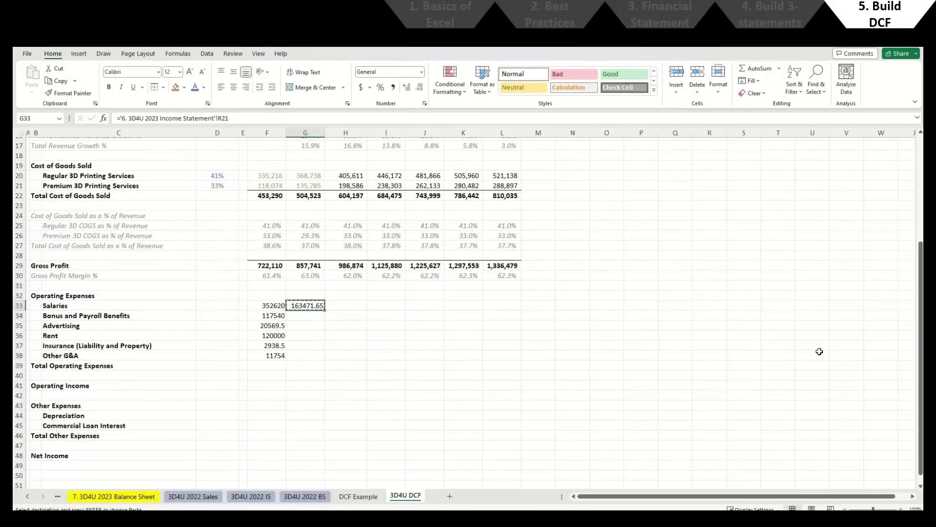
key("Down")
key("shift+Down")
key("shift+Down")
key("shift+Down")
key("shift+Down")
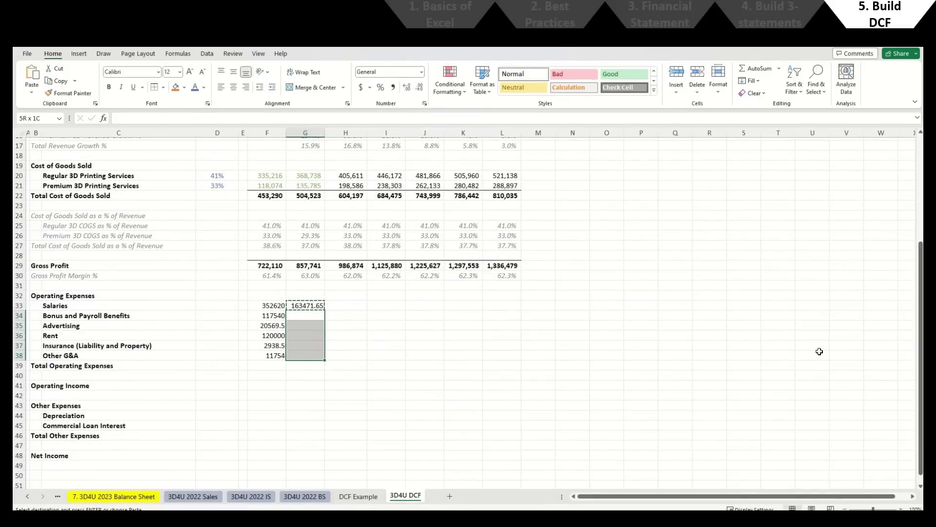
key("Return")
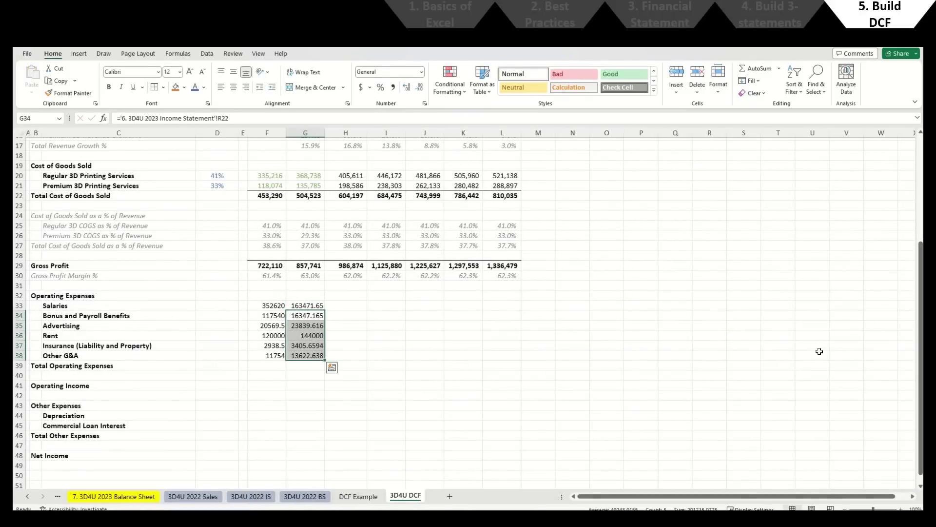
Step: Apply only the formatting of the 2023A Regular 3D cost in G20 to the operating expenses in F33:G38
key("Up")
key("Up")
key("Up")
key("Up")
key("Up")
key("Up")
key("Up")
key("Up")
key("Up")
key("Up")
key("Up")
key("Up")
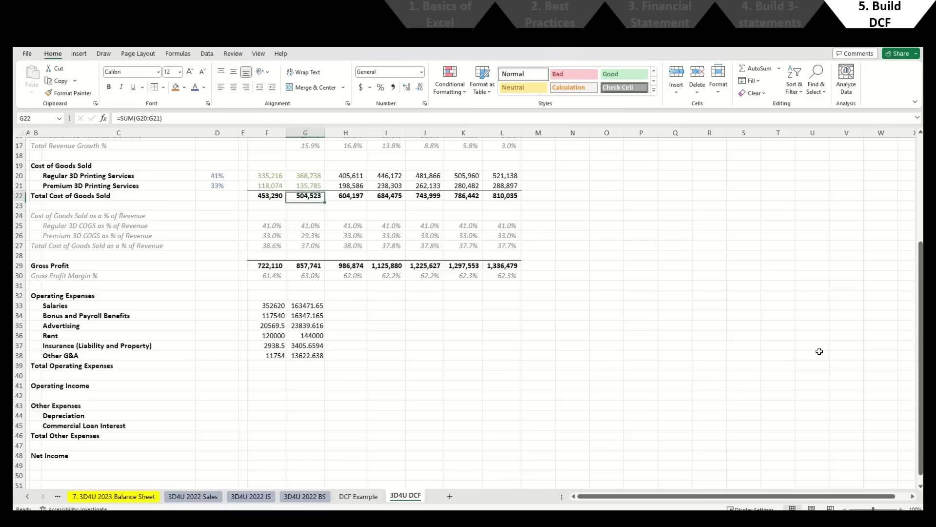
key("Up")
key("Up")
key("ctrl+c")
key("Down")
key("Down")
key("Down")
key("Down")
key("Down")
key("Down")
key("Down")
key("Down")
key("Down")
key("Down")
key("Down")
key("Down")
key("Down")
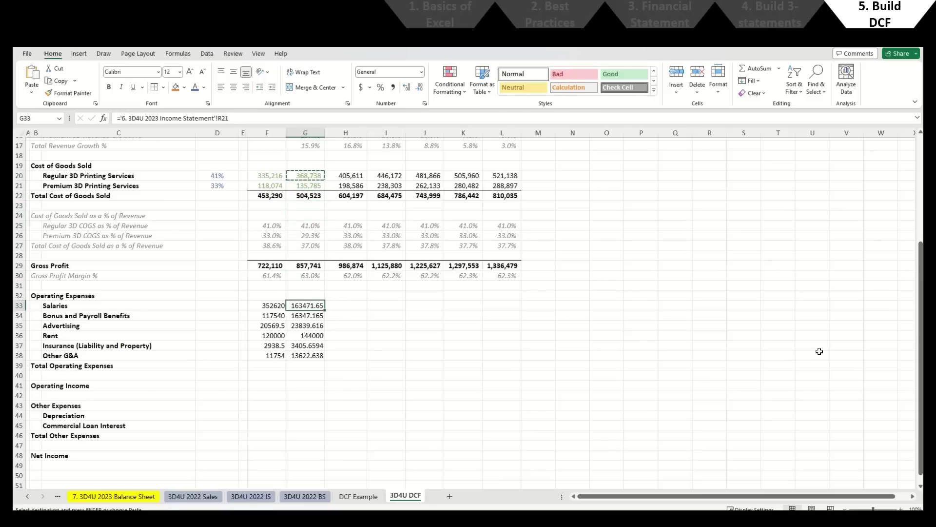
key("Left")
key("shift+Right")
key("shift+Down")
key("shift+Down")
key("shift+Down")
key("shift+Down")
key("shift+Down")
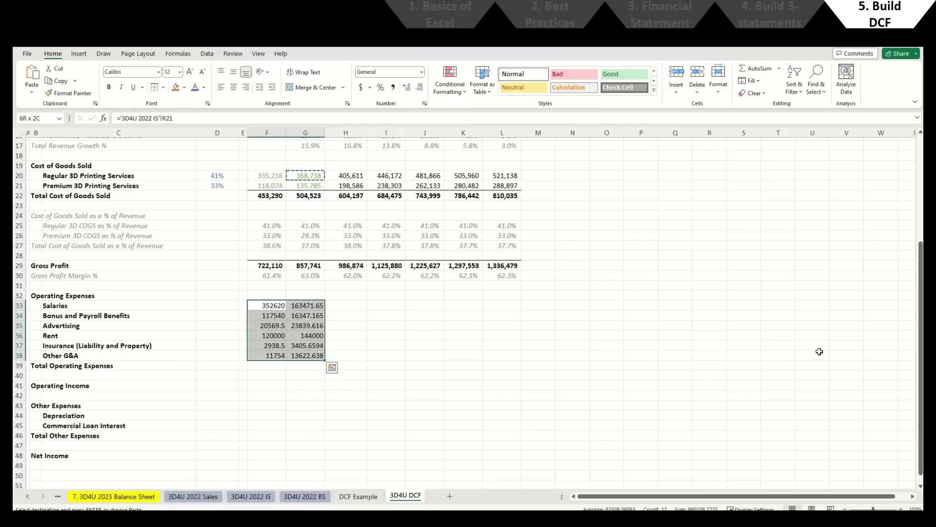
key("ctrl+alt+v")
key("t")
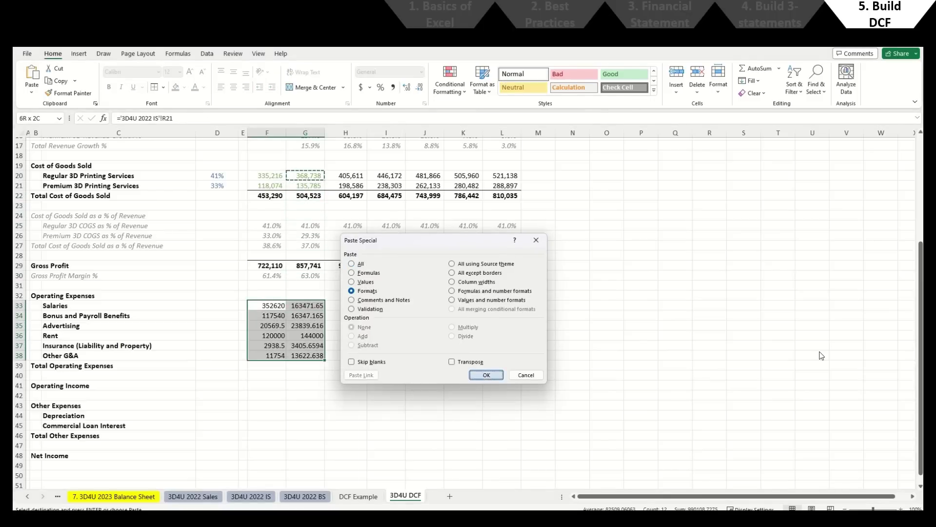
key("Return")
key("Right")
key("Right")
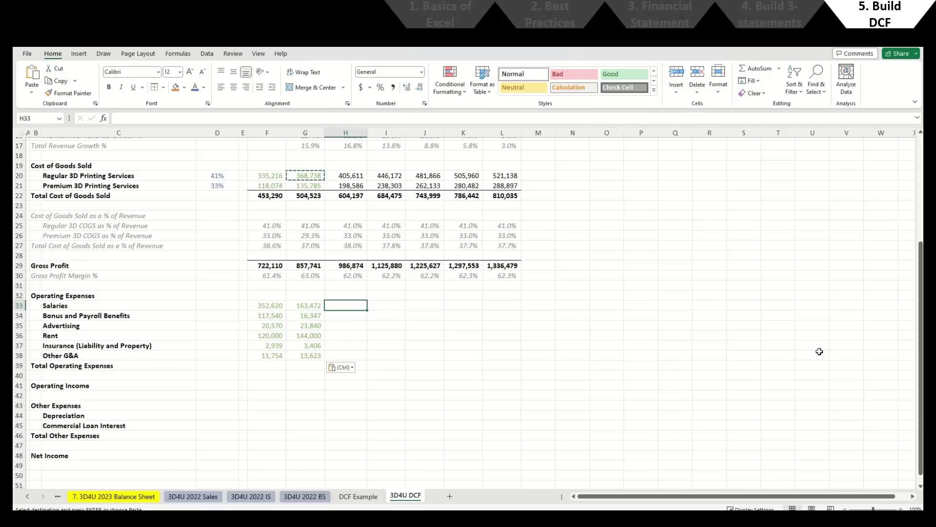
Step: Copy the operating expense assumptions from C9:C14 of the 2. 3D4U Opex sheet into D33:D38 of the 3D4U DCF sheet
key("ctrl+Page_Up")
key("ctrl+Page_Up")
key("ctrl+Page_Up")
key("ctrl+Page_Up")
key("ctrl+Page_Up")
key("ctrl+Page_Up")
key("ctrl+Page_Up")
key("ctrl+Page_Up")
key("ctrl+Page_Up")
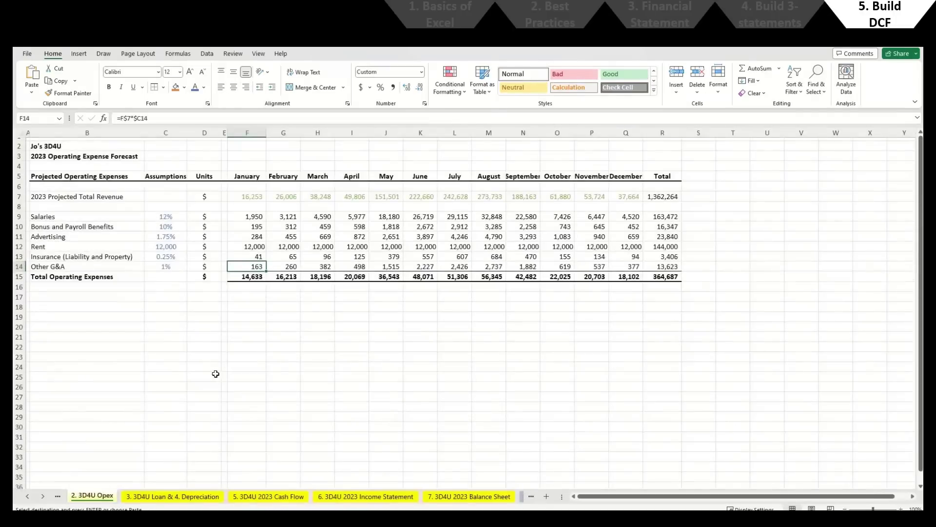
key("ctrl+Page_Down")
key("ctrl+Page_Down")
key("ctrl+Page_Down")
key("ctrl+Page_Down")
key("ctrl+Page_Down")
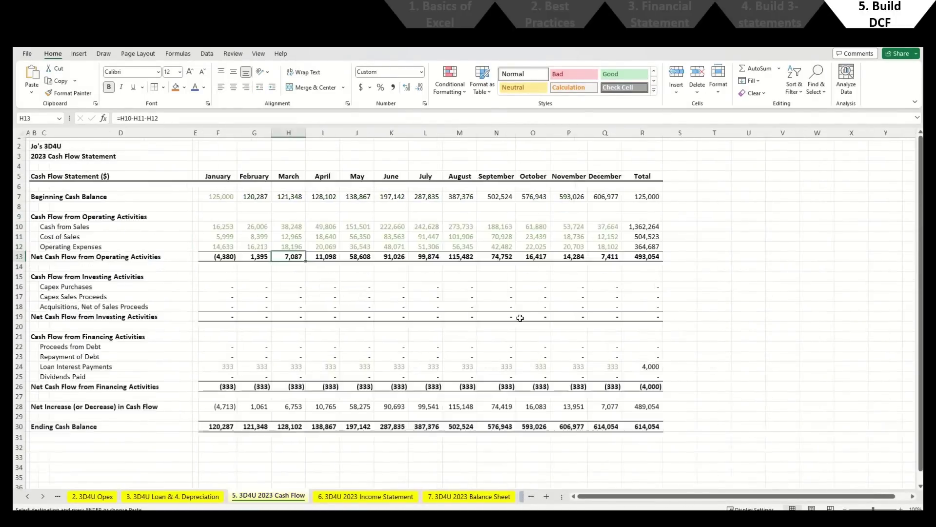
key("ctrl+Page_Down")
key("ctrl+Page_Down")
key("ctrl+Page_Down")
key("ctrl+Page_Down")
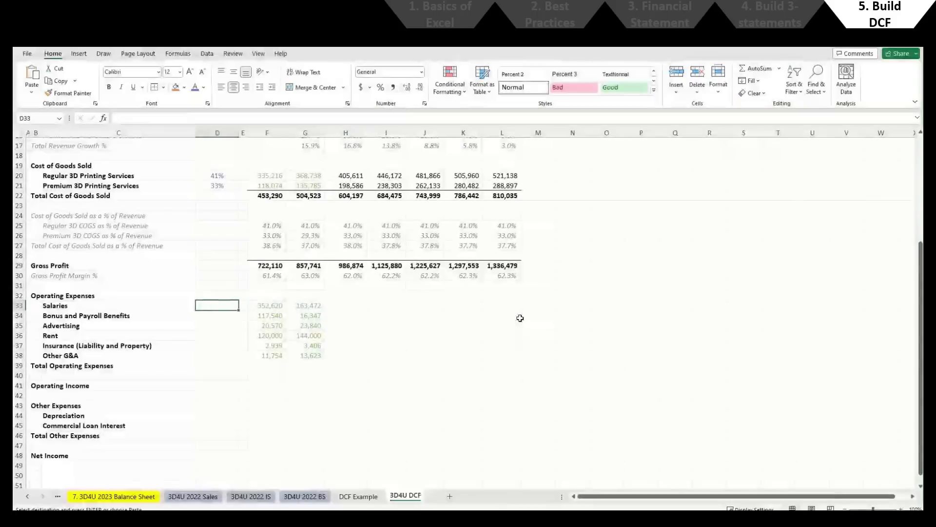
Step: Set the Rent assumption in D36 to 15,000
key("Down")
key("Down")
key("Down")
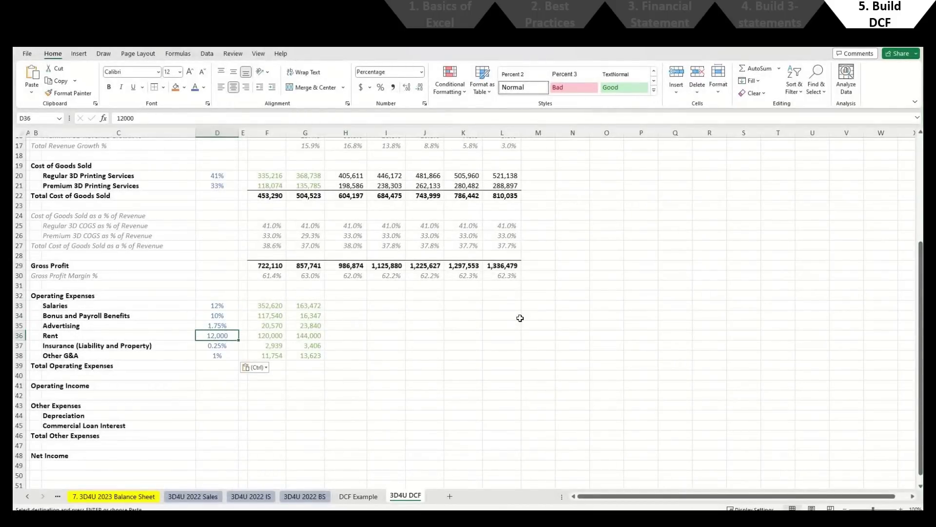
type("1")
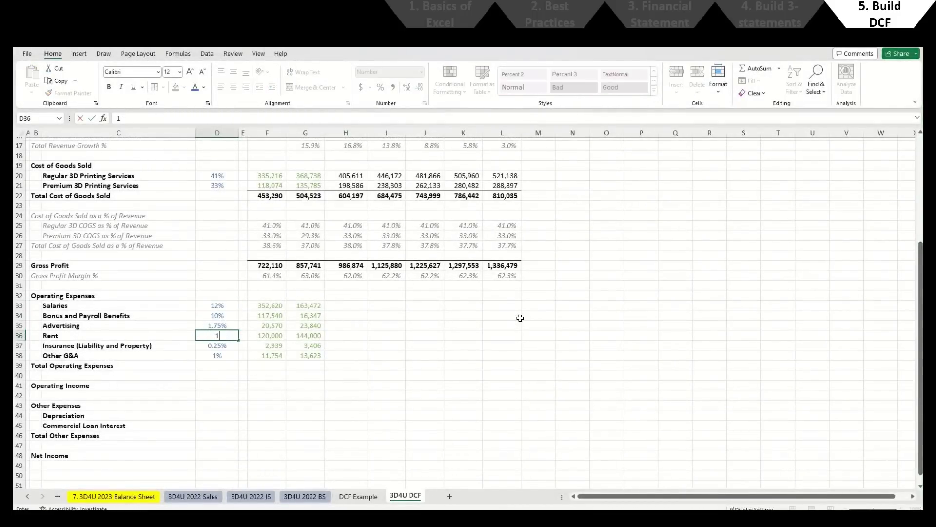
type("500")
key("Return")
Step: Start the 2024E Salaries formula in H33
key("Up")
key("Up")
key("Up")
key("Up")
key("ctrl+Right")
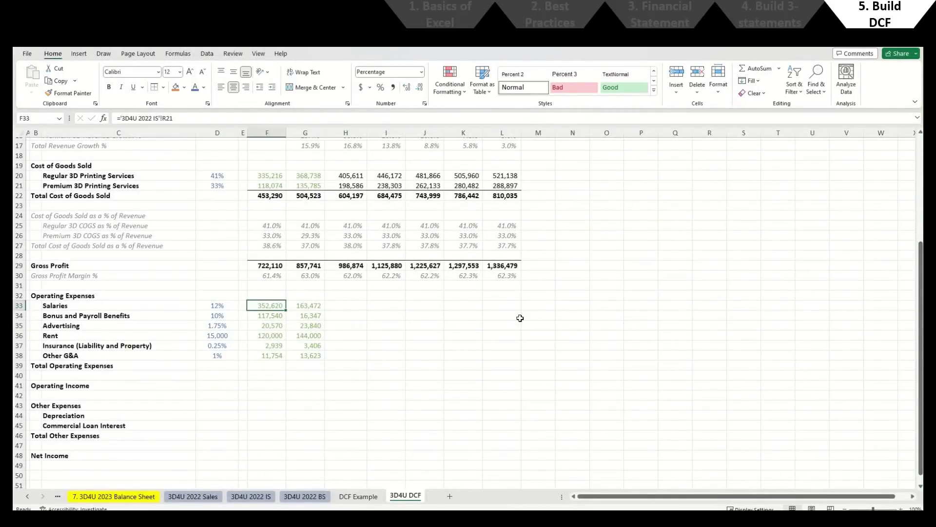
key("ctrl+Right")
key("ctrl+Right")
key("ctrl+Left")
key("ctrl+Left")
key("ctrl+Left")
key("ctrl+Left")
key("ctrl+Left")
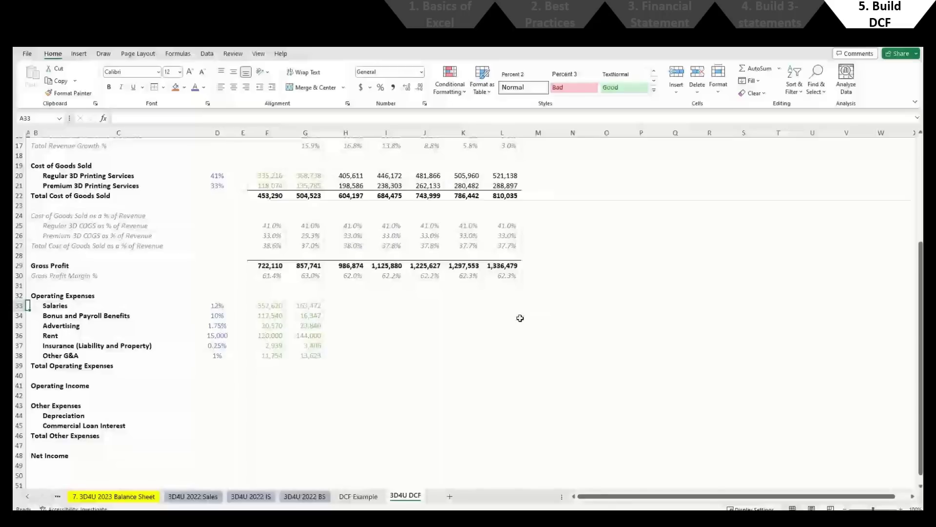
key("ctrl+Right")
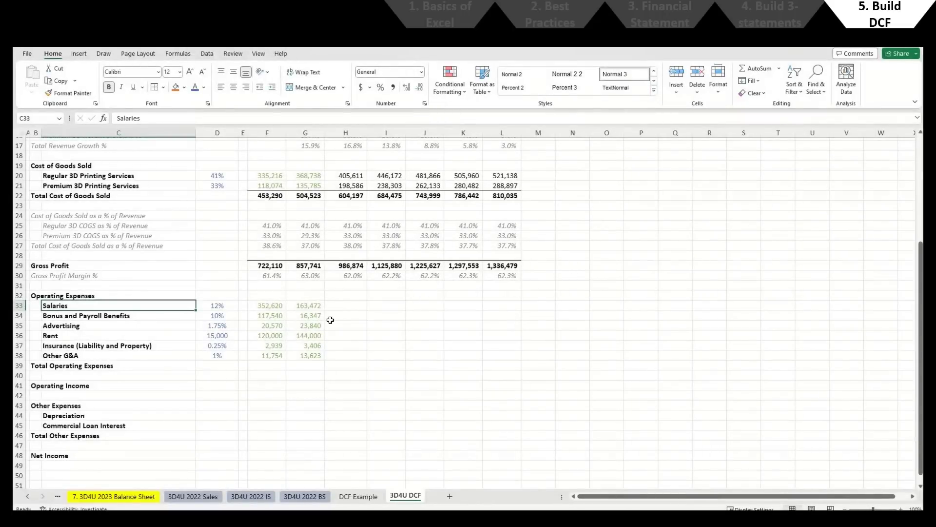
left_click(339, 307)
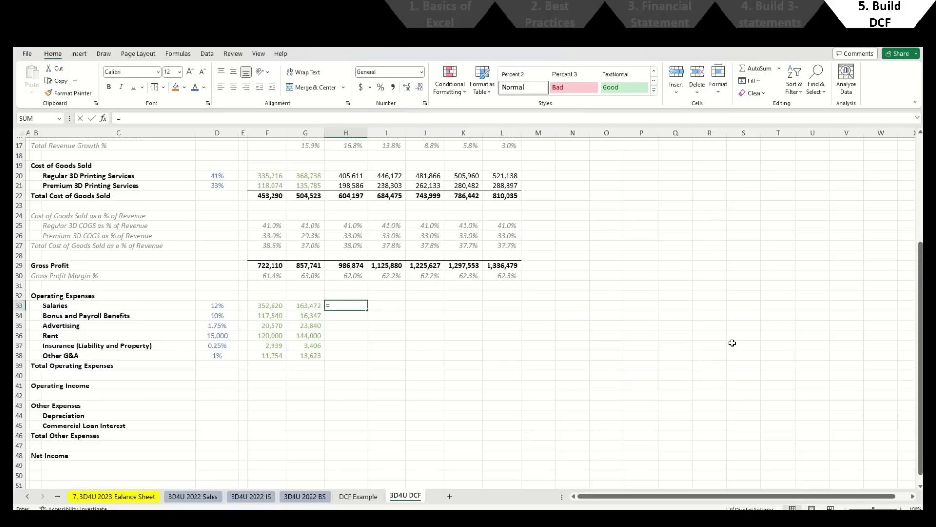
Step: Calculate 2024E Salaries in H33 as the salary assumption times total revenue, with the assumption's column locked: =$D33*H12
type("=")
key("Left")
key("Left")
key("Left")
key("Left")
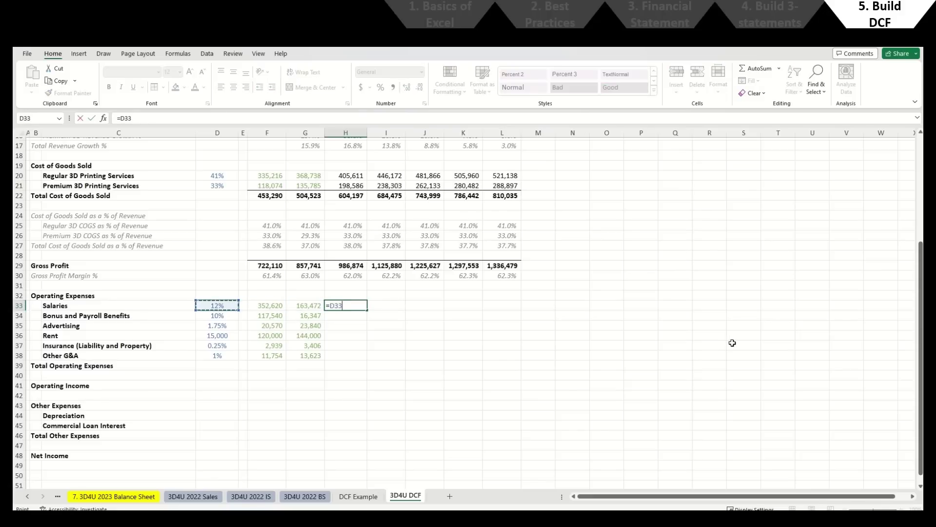
key("F4")
key("F4")
key("F4")
type("*")
scroll(346, 220, "up", 4)
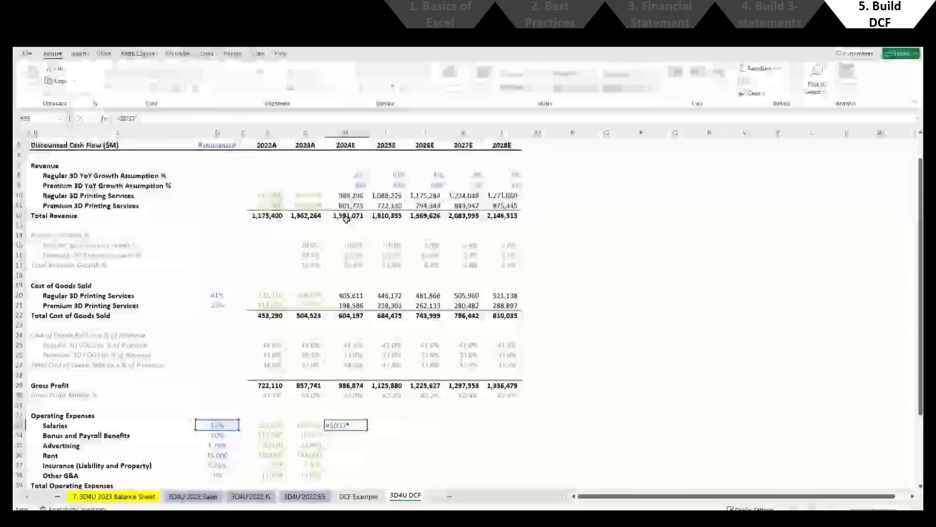
left_click(346, 218)
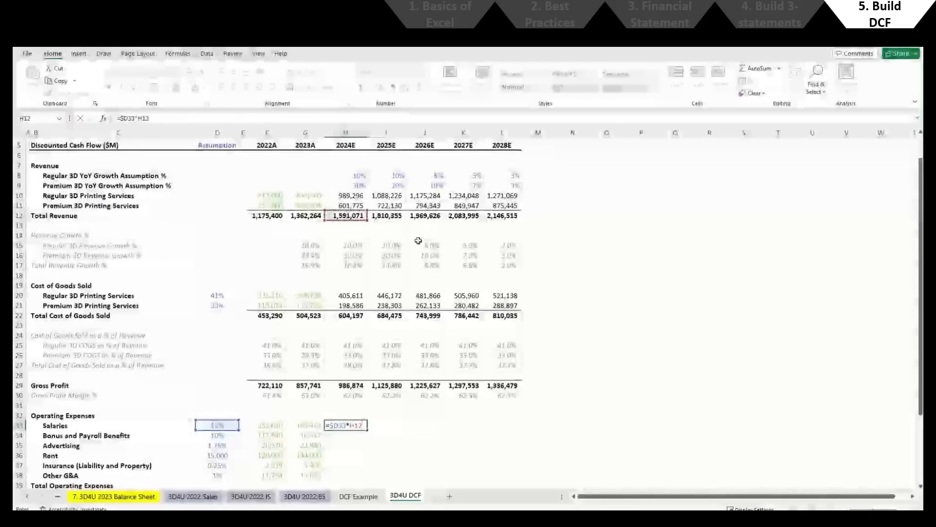
key("Return")
Step: Apply the number format of the 2024E Regular 3D Printing cost (H20) to the 2024E Salaries cell by pasting formats only
key("Up")
key("Up")
key("Up")
key("Up")
key("Up")
key("Up")
key("Up")
key("Up")
key("Up")
key("Up")
key("Up")
key("Up")
key("Up")
key("Up")
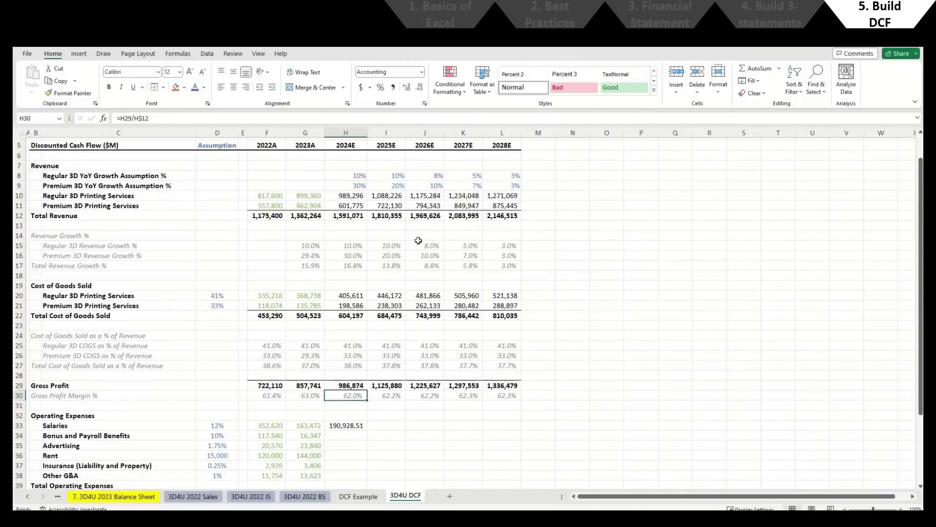
key("ctrl+c")
key("Down")
key("Down")
key("Down")
key("Down")
key("Down")
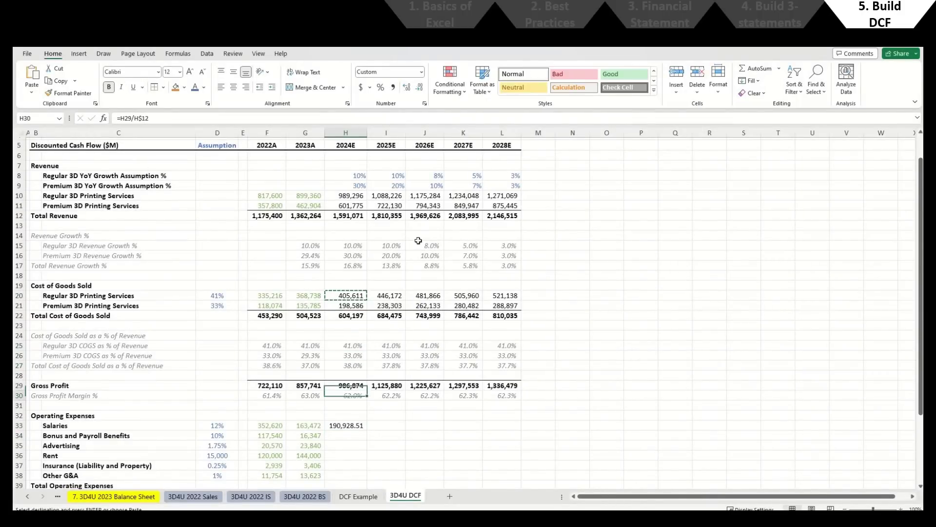
key("Down")
key("Down")
key("Down")
key("Down")
key("Down")
key("Down")
key("Down")
key("Down")
key("ctrl+alt+v")
key("t")
key("Return")
Step: Copy the 2024E Salaries formula across 2025E to 2028E
key("ctrl+c")
key("Right")
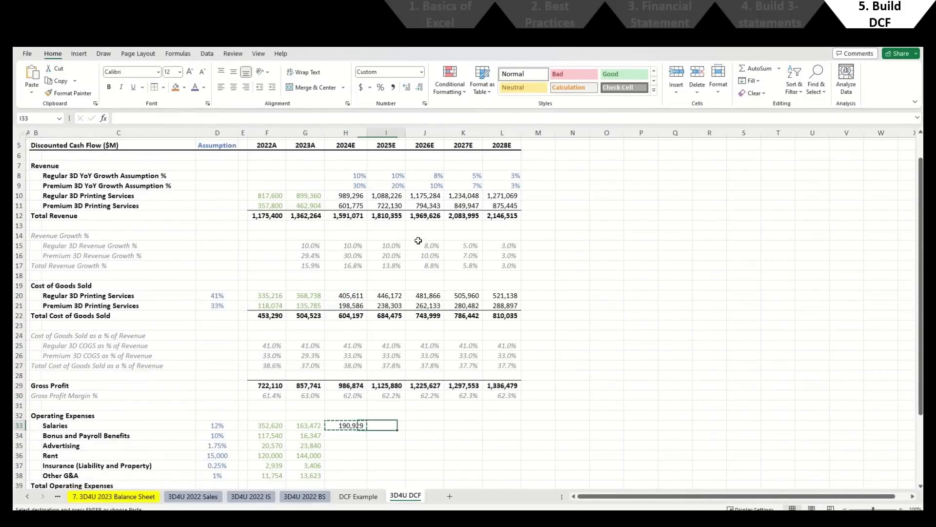
key("shift+Right")
key("shift+Right")
key("shift+Right")
key("Return")
key("Left")
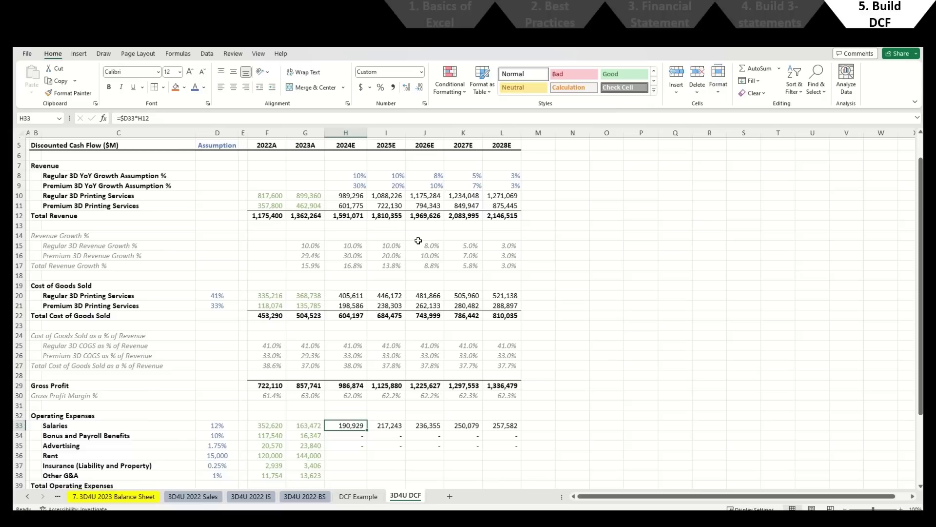
Step: Lock the revenue row in the 2024E Salaries formula so it reads =$D33*H$12
key("F2")
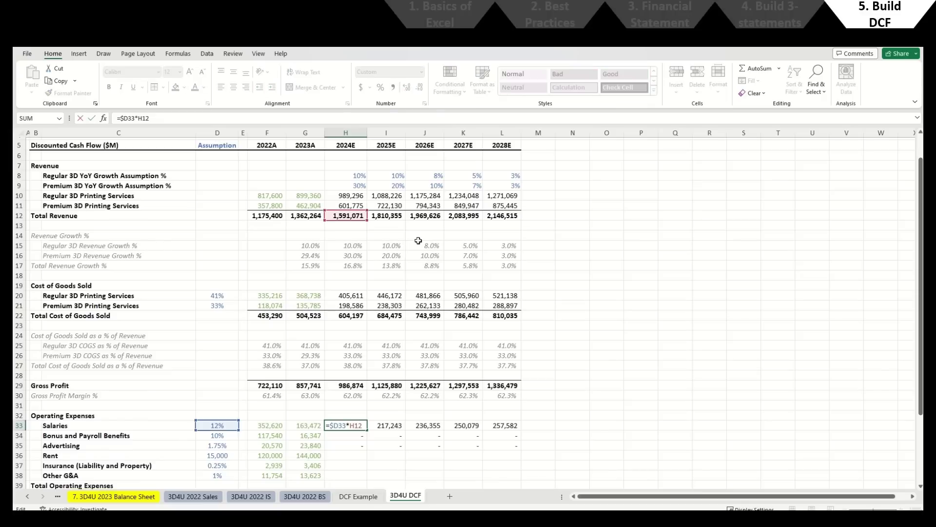
key("F4")
key("F4")
key("ctrl+Return")
Step: Copy the 2024E Salaries formula into the Salaries, Bonus and Payroll Benefits, and Advertising rows for 2024E through 2028E
key("ctrl+c")
key("shift+Right")
key("shift+Right")
key("shift+Right")
key("shift+Right")
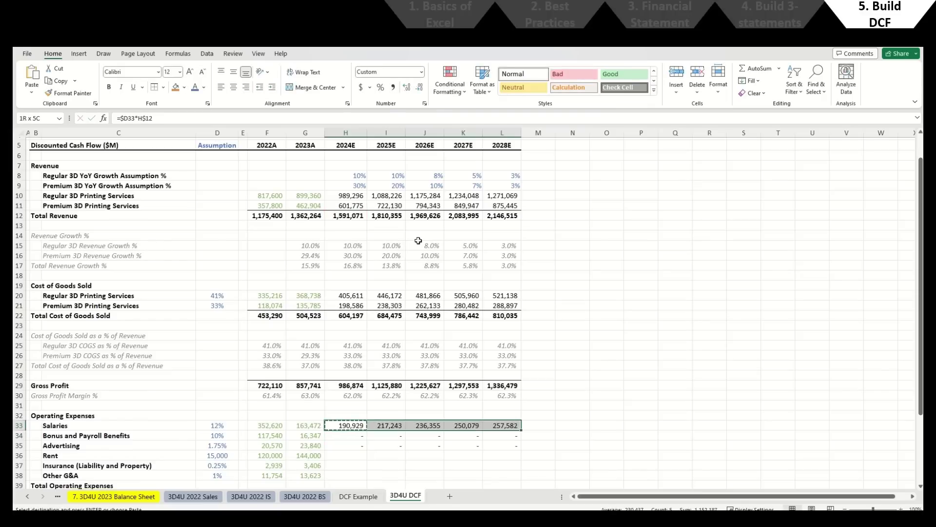
key("shift+Down")
key("shift+Down")
key("Return")
Step: Copy the 2024E Advertising formula into the Insurance and Other G&A rows for 2024E through 2028E
key("Down")
key("Down")
key("ctrl+c")
key("Down")
key("Down")
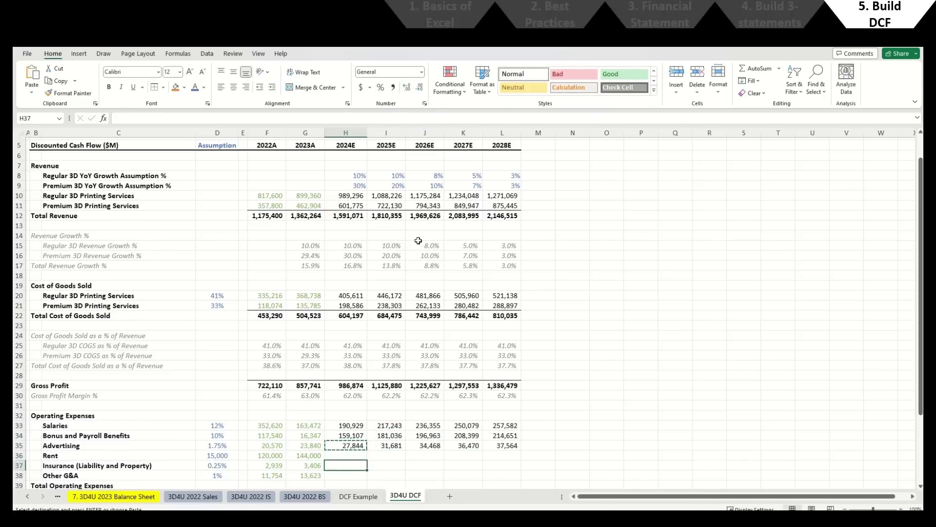
key("shift+Down")
key("shift+Right")
key("shift+Right")
key("shift+Right")
key("shift+Right")
key("Return")
Step: Calculate 2024E Rent in H36 as the monthly rent assumption times 12, with the assumption's column locked: =$D36*12
key("Up")
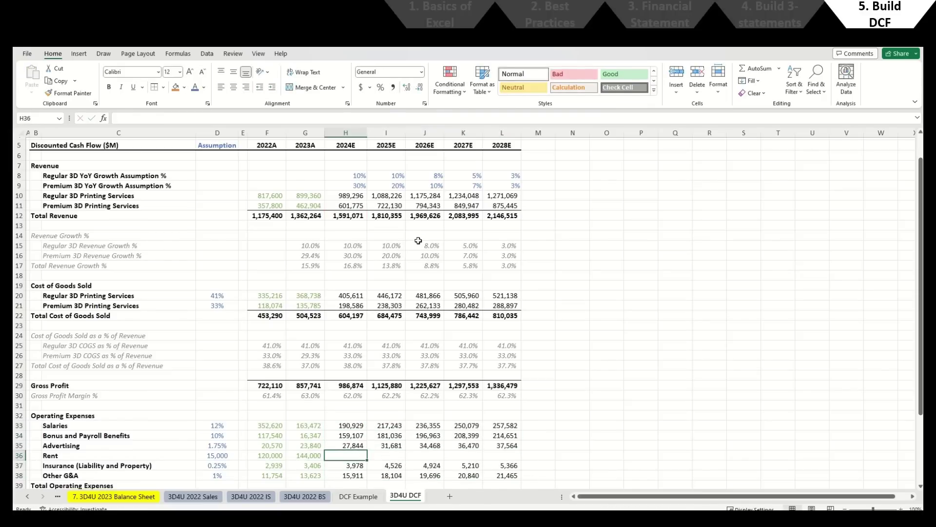
type("=")
key("Left")
key("Left")
key("Left")
key("Left")
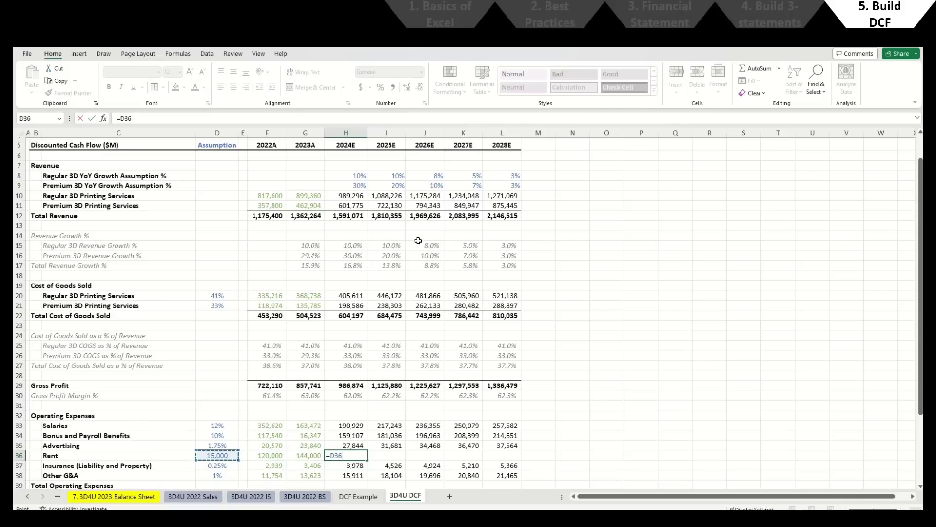
key("F4")
key("F4")
key("F4")
key("F2")
key("ctrl+Return")
Step: Copy the 2024E Rent formula across 2025E through 2028E
key("ctrl+c")
key("Right")
key("shift+Right")
key("shift+Right")
key("shift+Right")
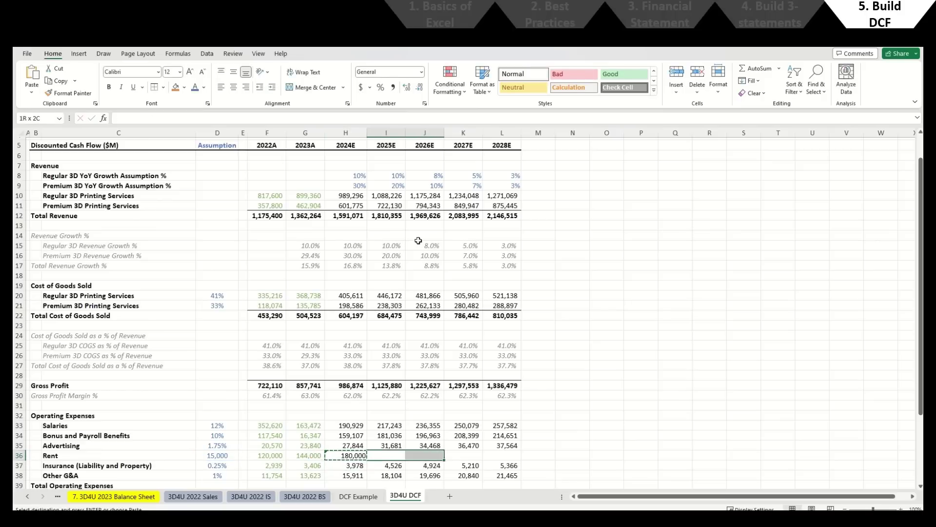
key("Return")
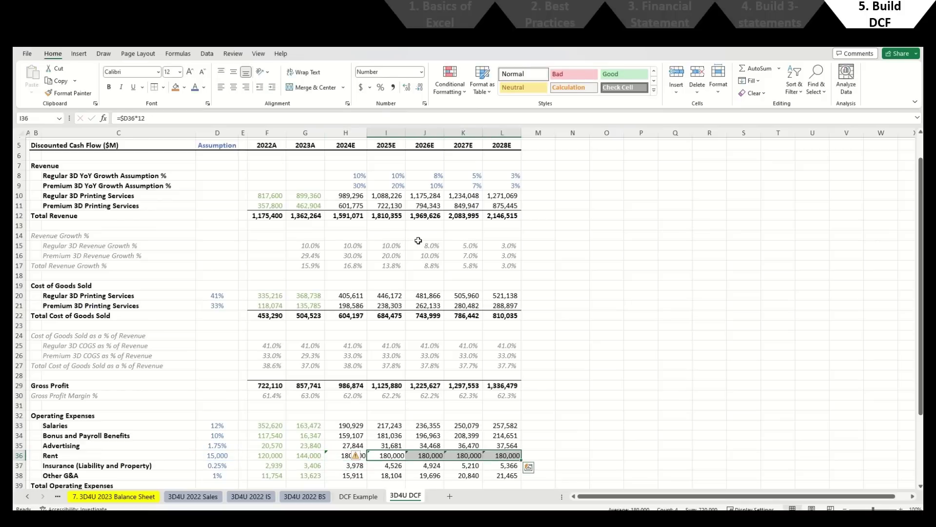
Step: Apply the formatting of the 2024E Advertising cell to Rent for 2024E through 2028E by pasting formats only
key("Left")
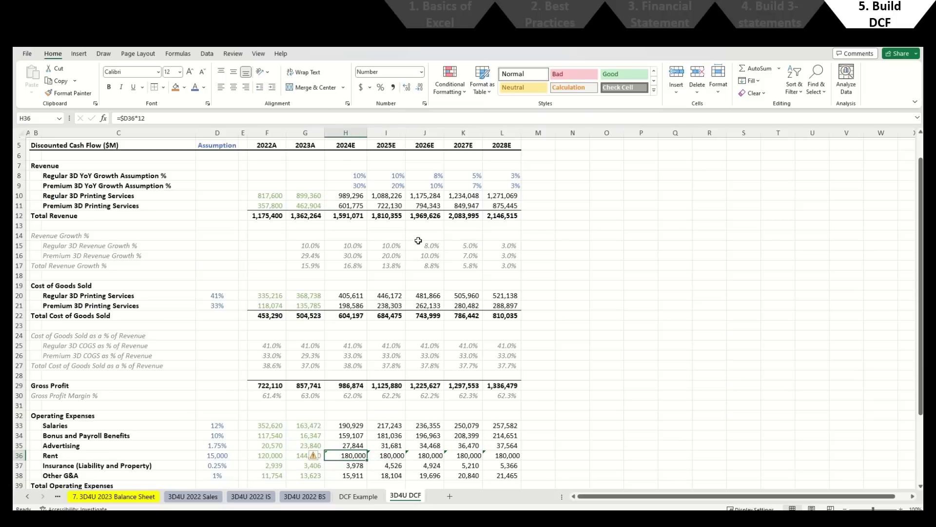
key("Up")
key("ctrl+c")
key("Down")
key("ctrl+shift+Right")
key("ctrl+alt+v")
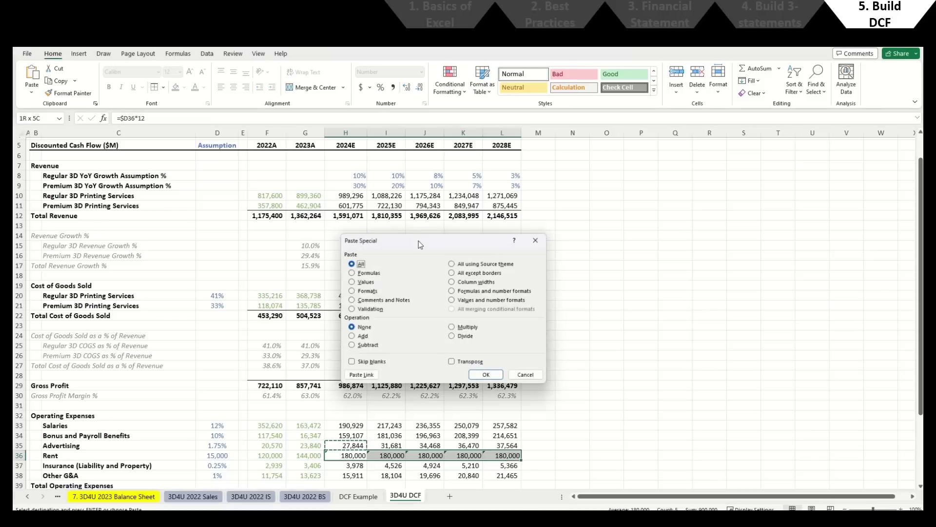
key("t")
key("Return")
key("Escape")
Step: Ignore the inconsistent-formula error on the Rent cells for 2024E through 2028E
key("Left")
key("Right")
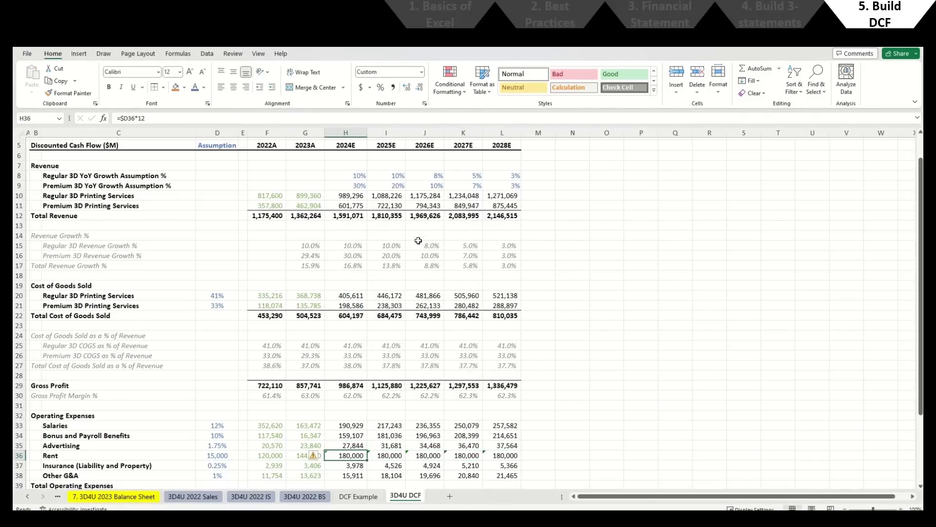
key("Right")
key("Right")
key("Right")
key("Left")
key("Left")
key("Left")
key("ctrl+shift+Right")
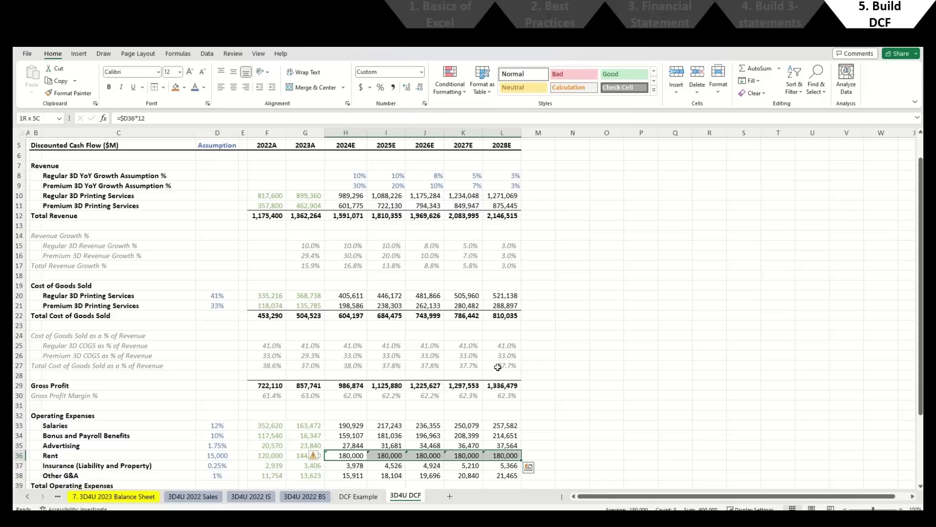
mouse_move(312, 456)
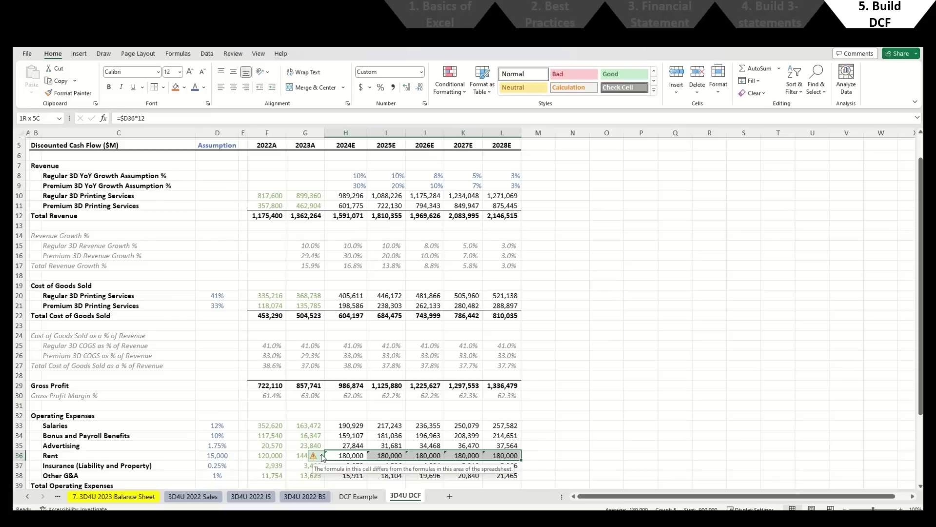
left_click(322, 456)
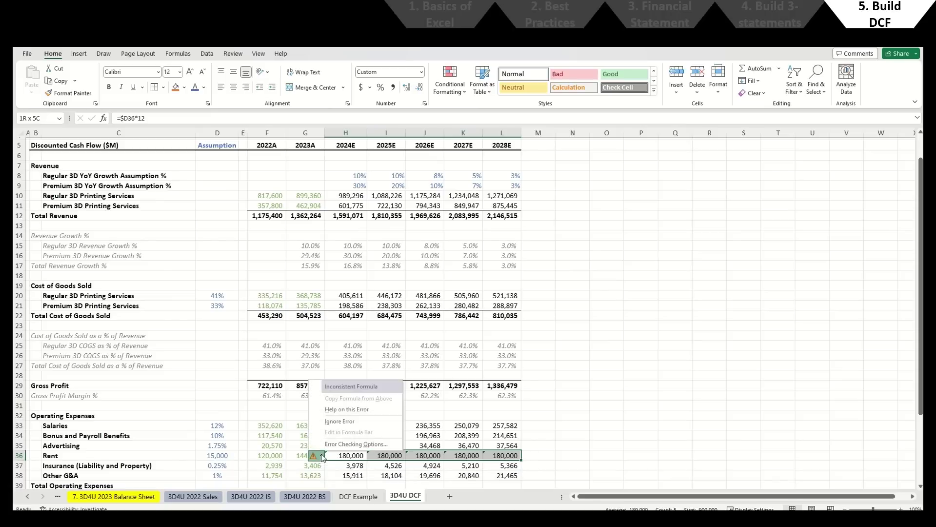
left_click(357, 420)
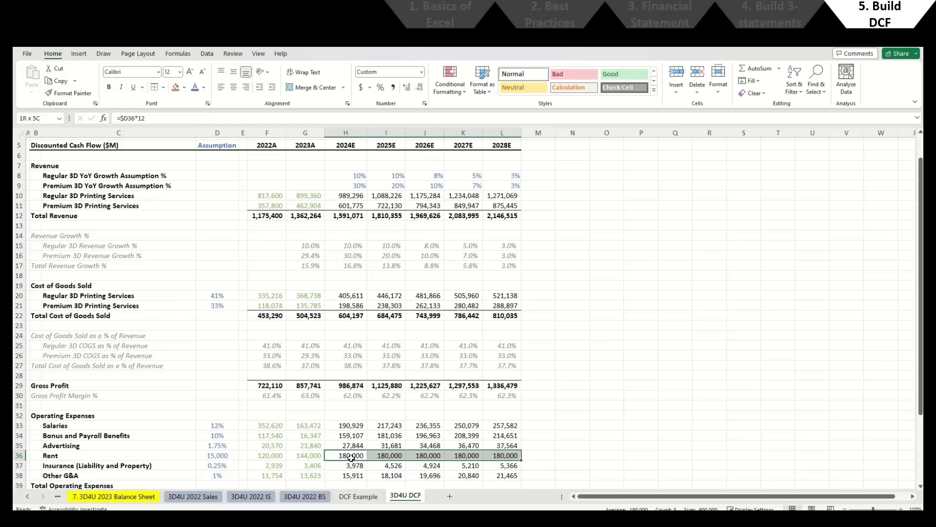
Step: Check the cell references in the 2024E Bonus and Payroll Benefits formula and the 2026E Rent formula
left_click(355, 433)
key("F2")
key("Tab")
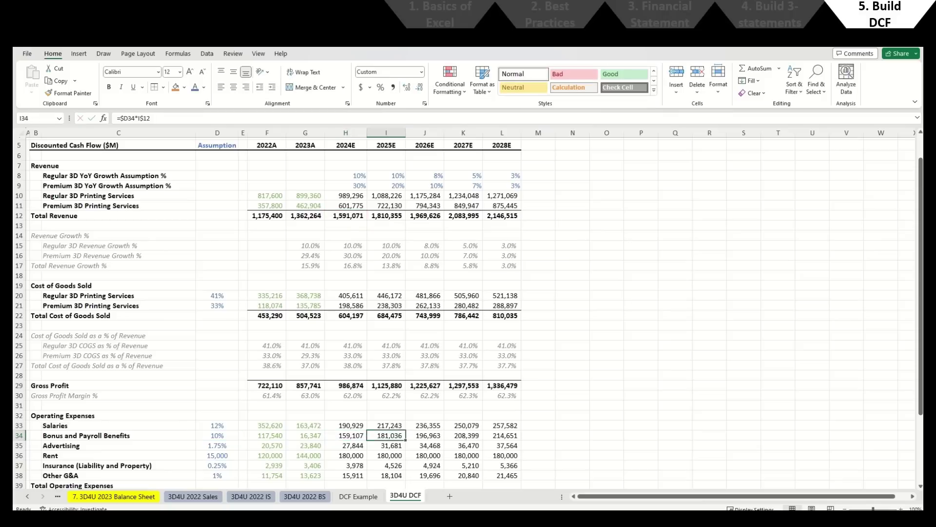
key("Right")
key("Down")
key("Down")
key("F2")
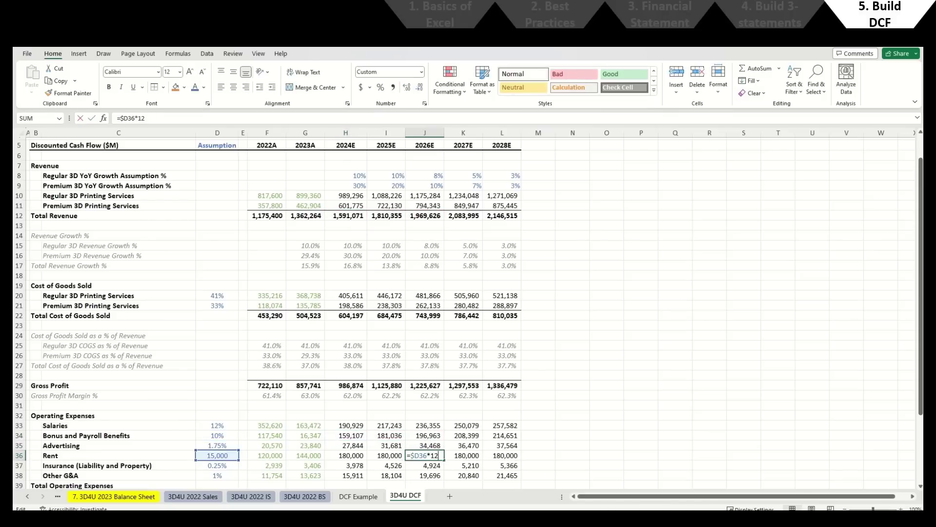
key("Return")
Step: Total the 2022A operating expenses in F39 by summing F33:F38
scroll(278, 426, "down", 2)
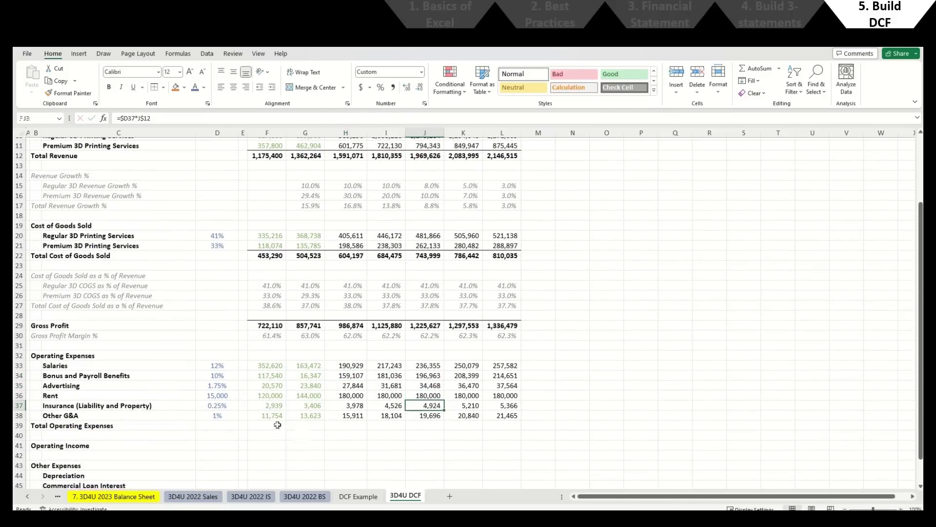
left_click(277, 425)
type("=")
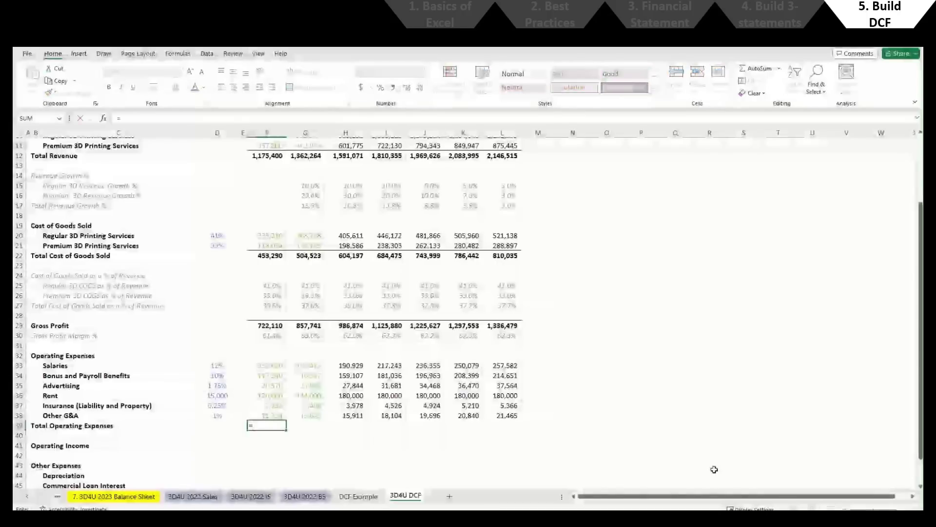
type("sum(")
key("Up")
key("shift+Up")
key("shift+Up")
key("shift+Up")
key("shift+Up")
key("shift+Up")
key("Return")
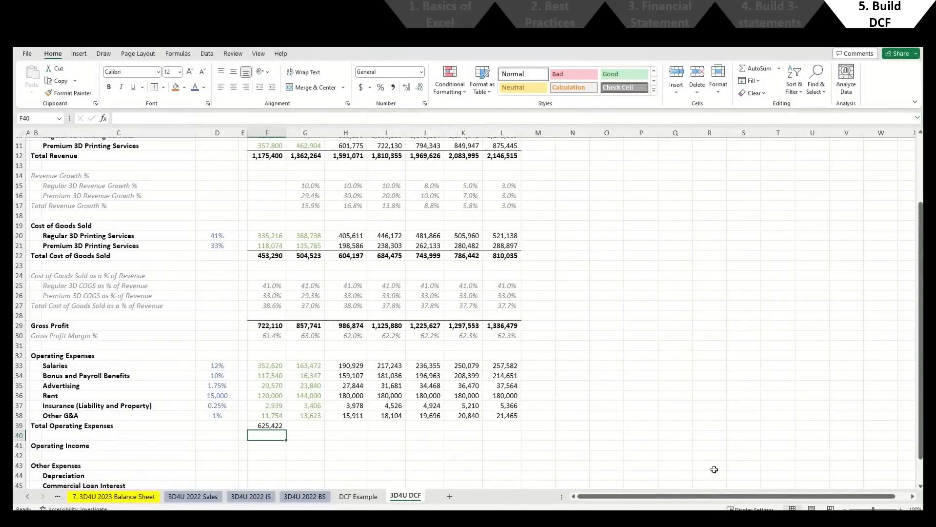
Step: Total the 2023A operating expenses in G39 with AutoSum over G33:G38
key("Up")
key("Right")
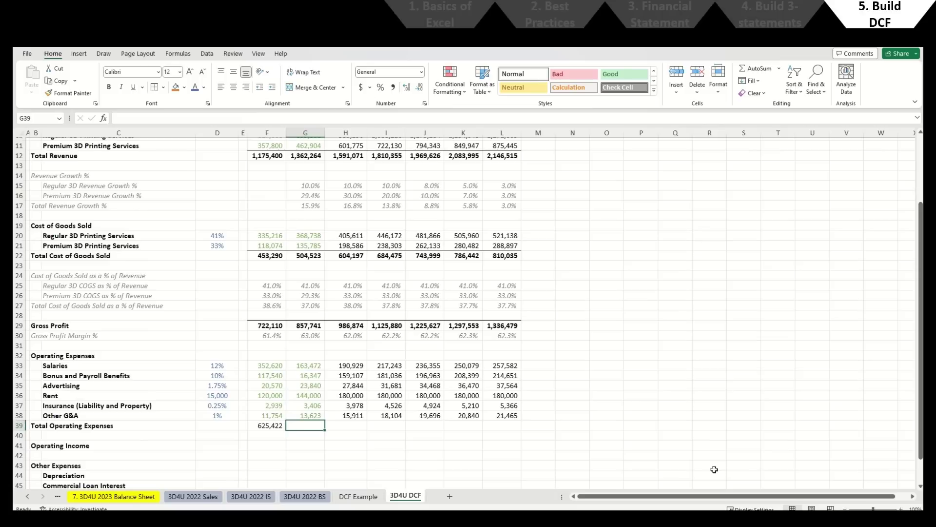
key("alt+equal")
key("Return")
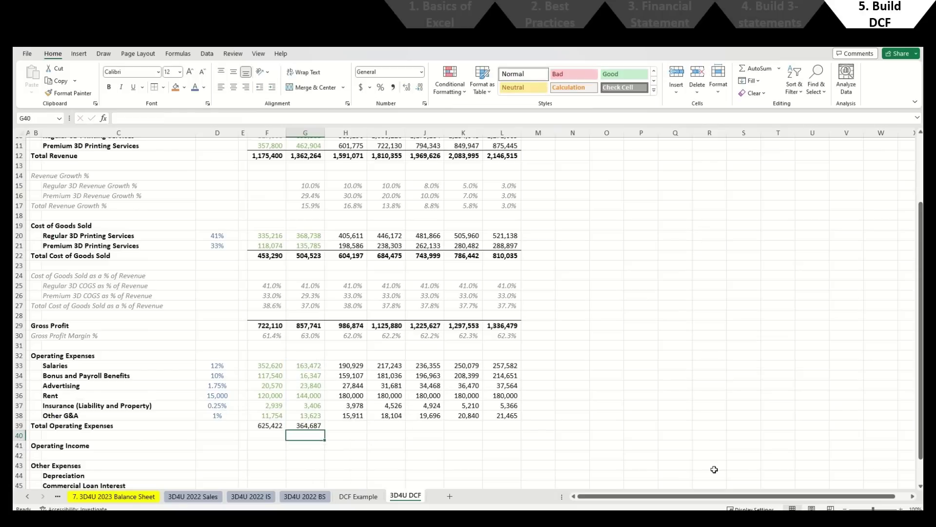
Step: Apply the 2022A Gross Profit cell's formatting to the 2022A Total Operating Expenses cell by pasting formats only
key("Up")
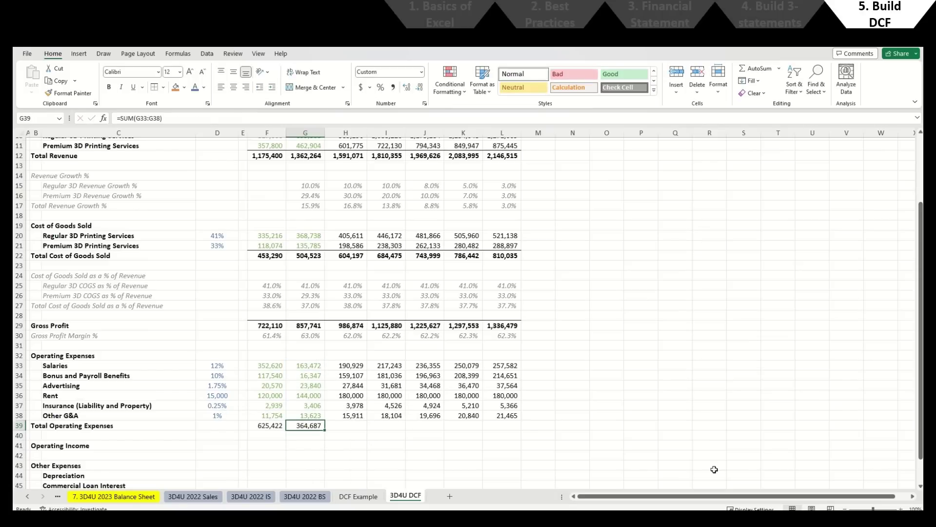
key("ctrl+Up")
key("ctrl+Up")
key("Left")
key("Up")
key("ctrl+c")
key("ctrl+Down")
key("ctrl+Down")
key("ctrl+Down")
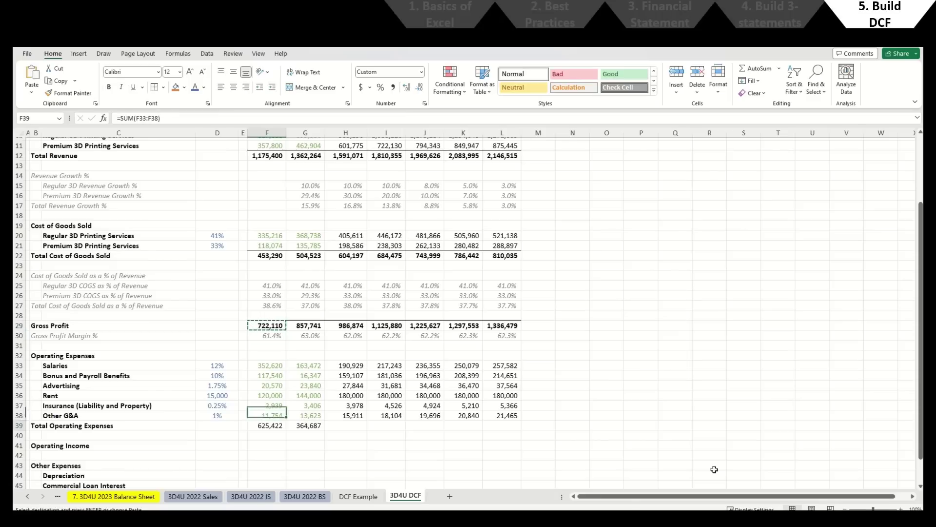
key("ctrl+alt+v")
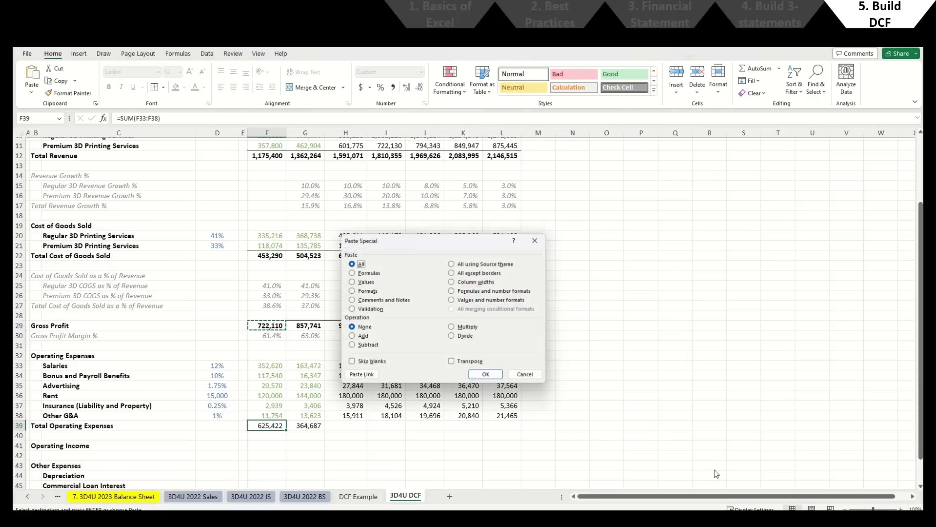
key("t")
key("Return")
Step: Copy the 2022A Total Operating Expenses formula and formatting across 2023A through 2028E
key("ctrl+c")
key("Right")
key("shift+Right")
key("shift+Right")
key("shift+Right")
key("shift+Right")
key("shift+Right")
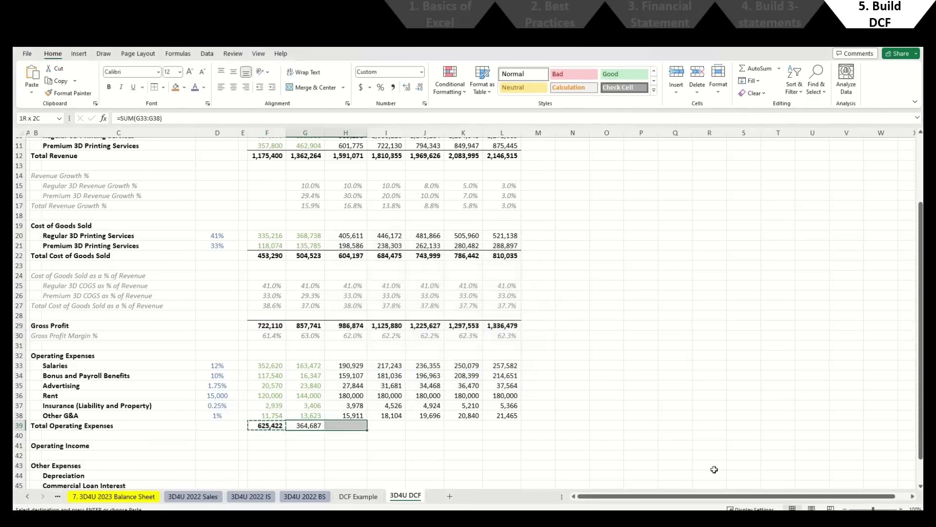
key("Return")
Step: Calculate the 2022A Operating Income in F41 as Gross Profit minus Total Operating Expenses (=F29-F39)
key("Down")
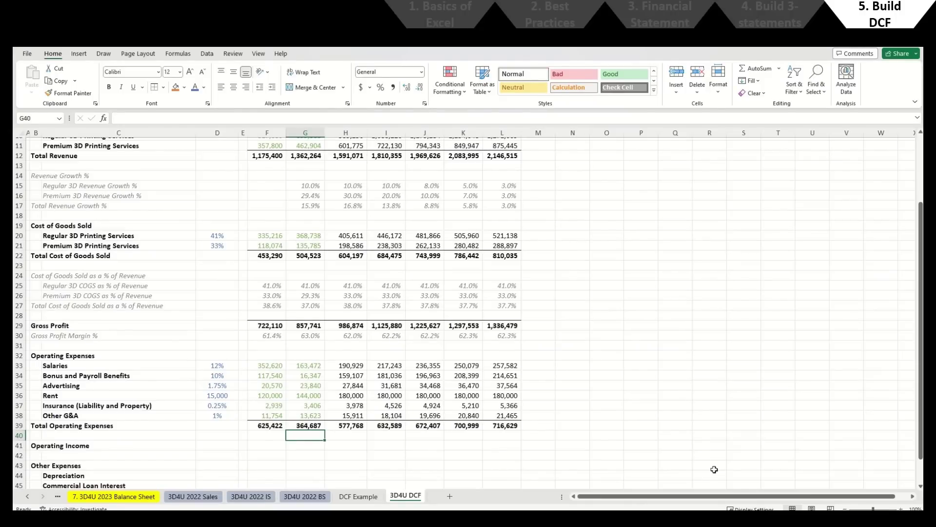
key("Down")
key("Left")
scroll(541, 369, "down", 2)
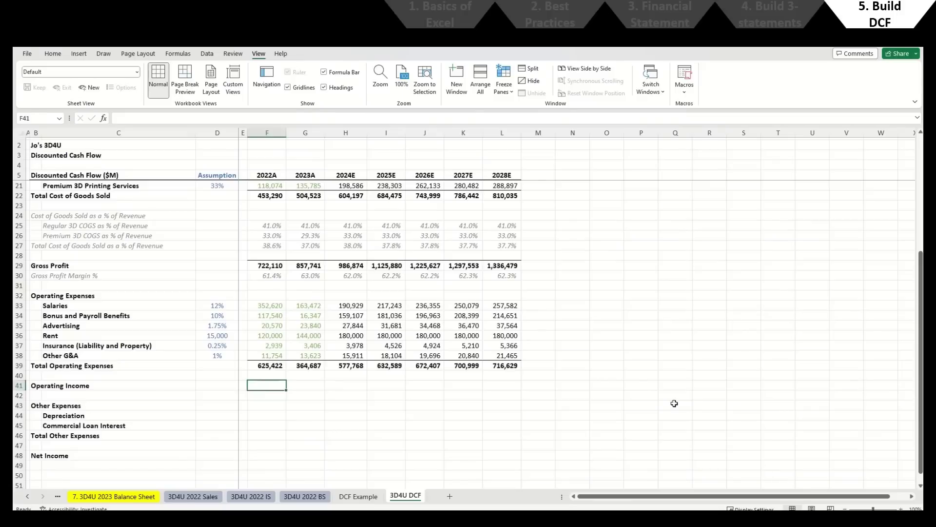
type("=")
scroll(660, 395, "up", 1)
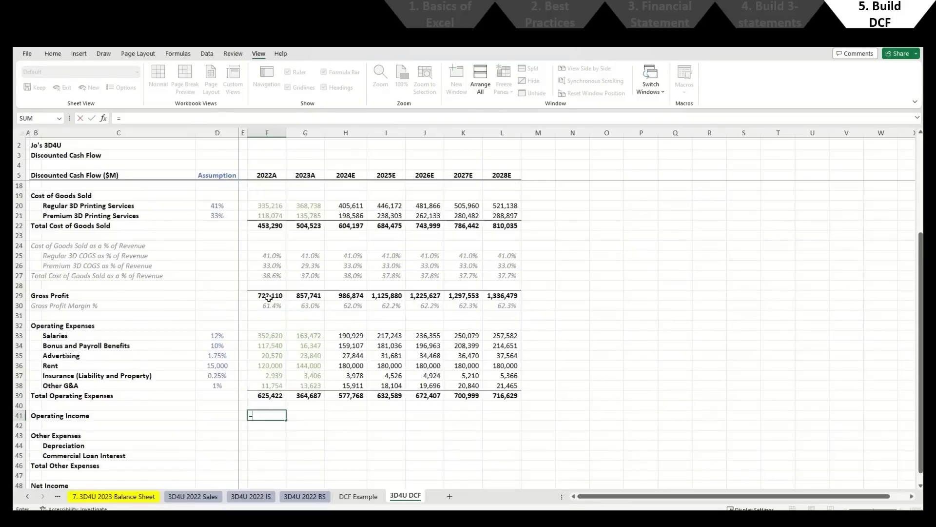
left_click(269, 297)
type("-")
key("Up")
key("Up")
key("Return")
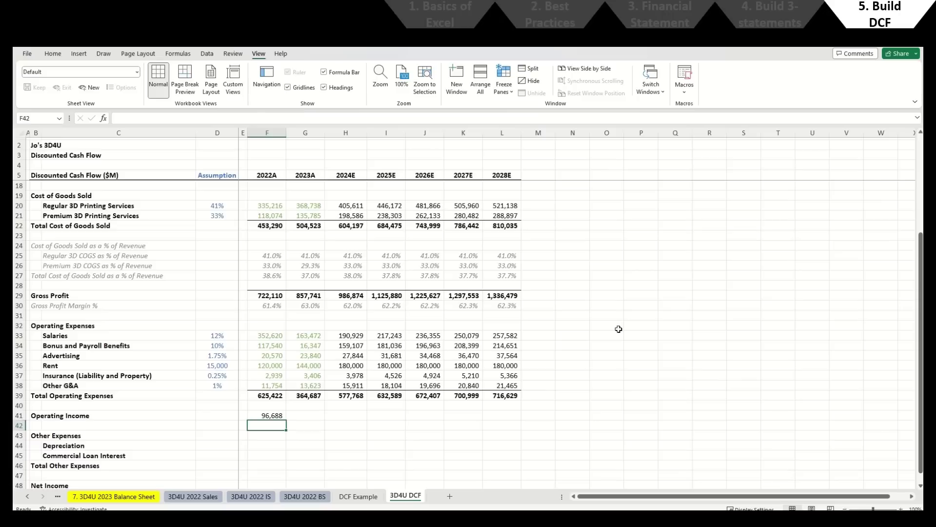
Step: Apply the Gross Profit row's formatting from 2022A through 2028E to the Operating Income row by pasting formats only
key("ctrl+Up")
key("ctrl+Up")
key("ctrl+Up")
key("ctrl+Up")
key("ctrl+Up")
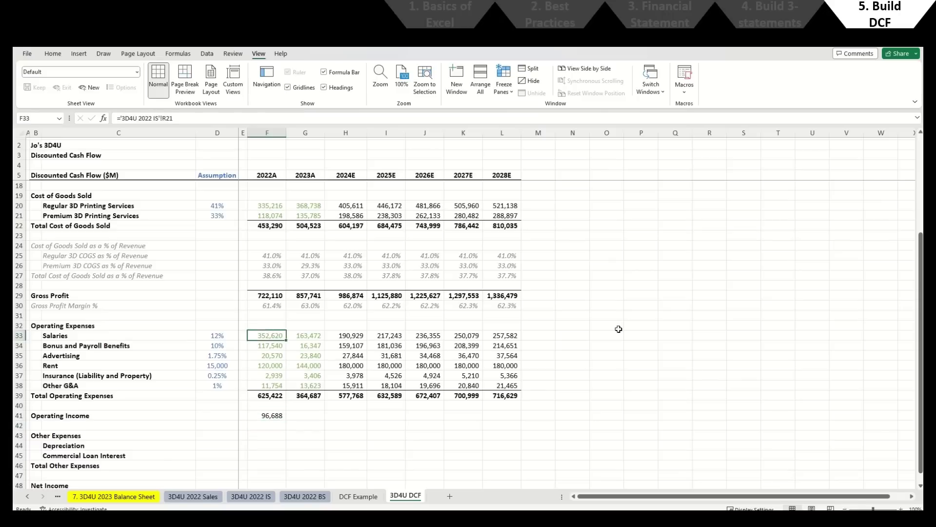
key("ctrl+shift+Right")
key("ctrl+c")
key("ctrl+Down")
key("ctrl+Down")
key("ctrl+Down")
key("ctrl+Down")
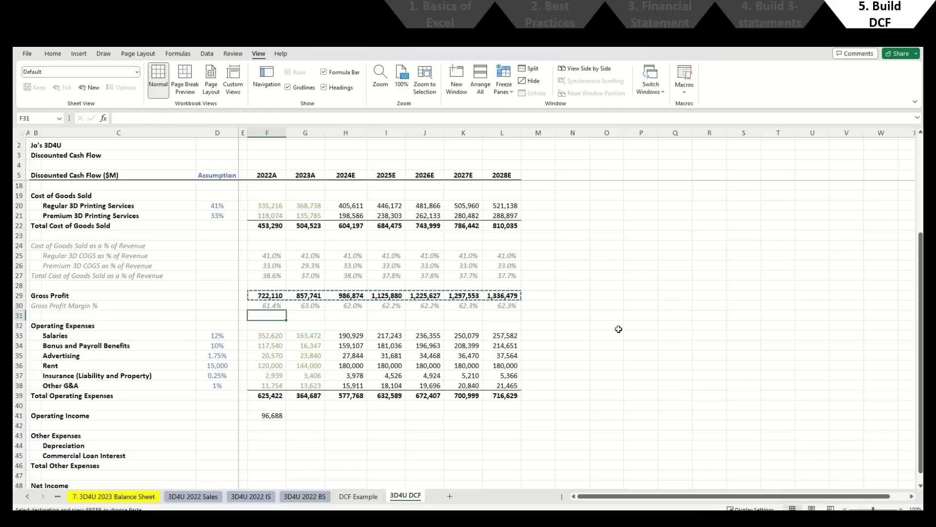
key("ctrl+alt+v")
key("f")
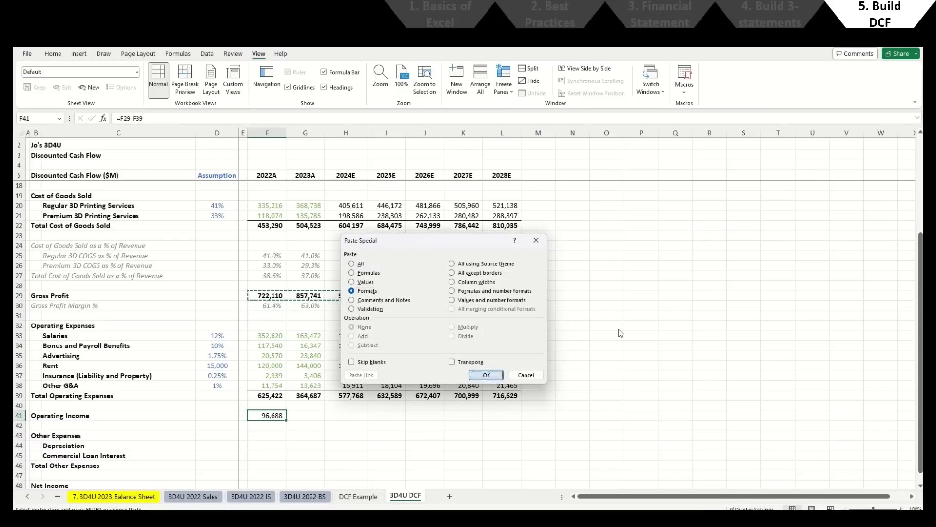
key("Return")
Step: Copy the 2022A Operating Income formula across 2023A through 2028E and check the references in the 2023A formula
key("ctrl+c")
key("Right")
key("shift+Right")
key("shift+Right")
key("shift+Right")
key("shift+Right")
key("shift+Right")
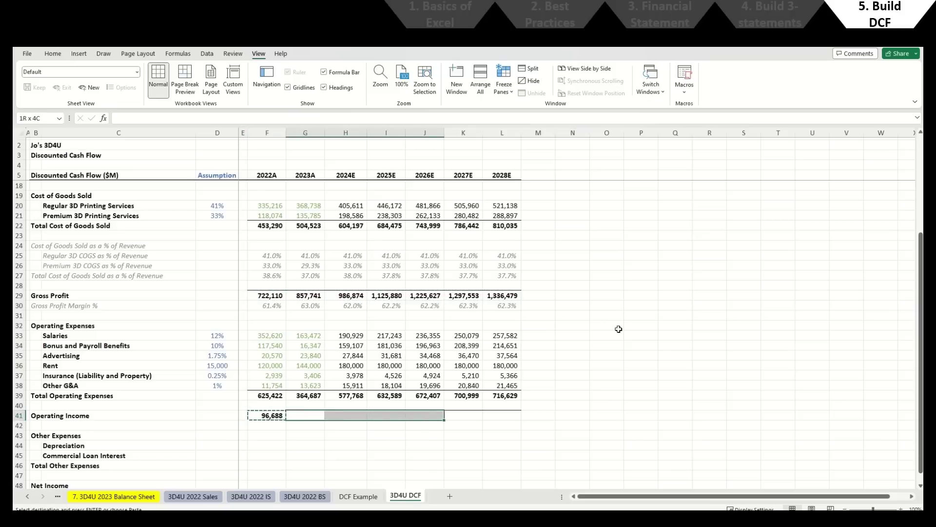
key("Return")
key("Left")
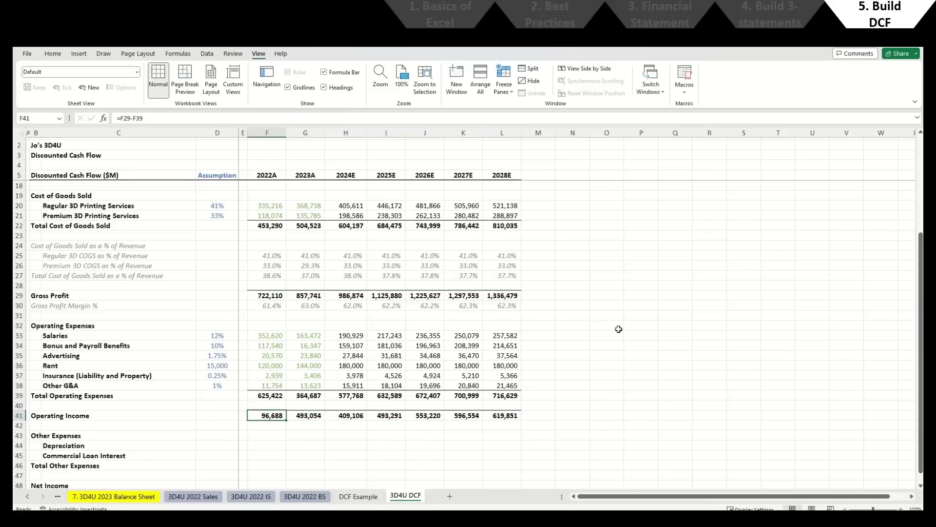
key("F2")
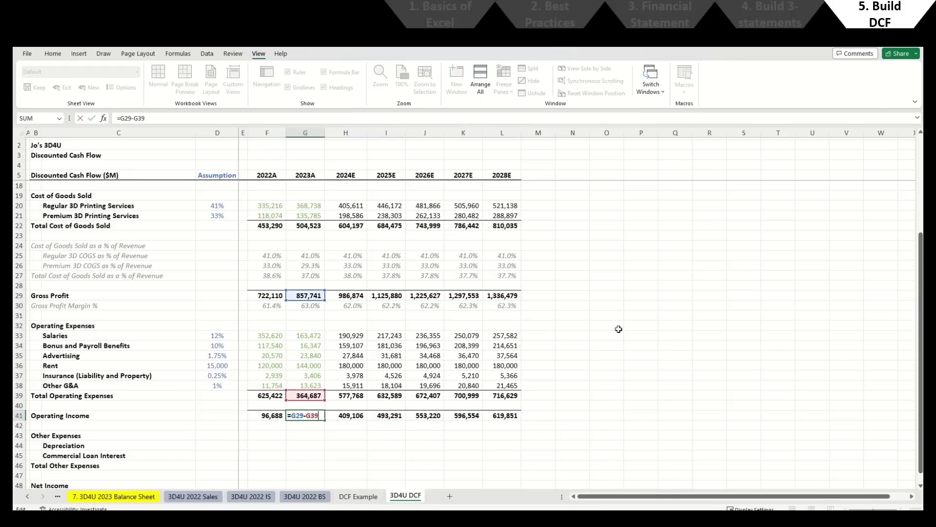
key("Escape")
Step: Copy the entire Gross Profit Margin % row and insert it as a new row 42 directly below Operating Income
scroll(618, 329, "down", 1)
scroll(619, 329, "down", 1)
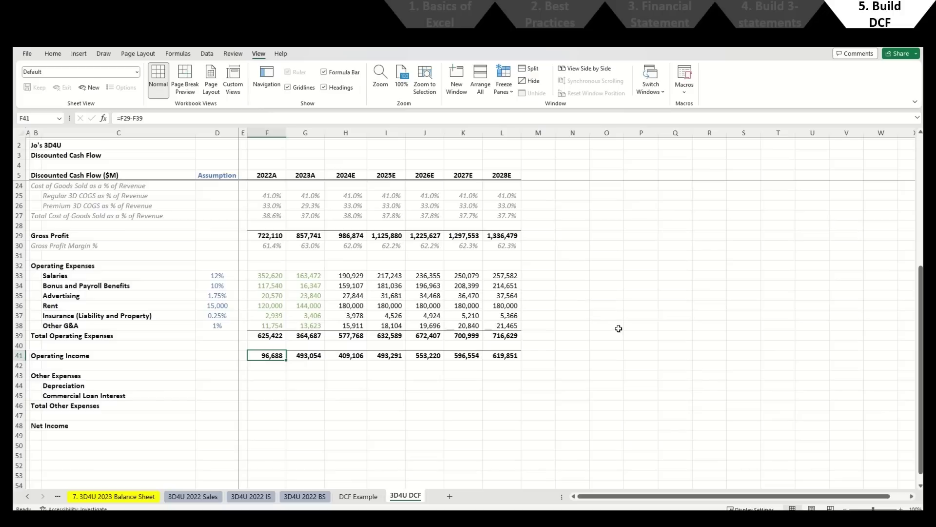
key("Up")
key("Up")
key("Up")
key("Up")
key("Up")
key("Up")
key("Up")
key("Up")
key("Up")
key("Up")
key("Up")
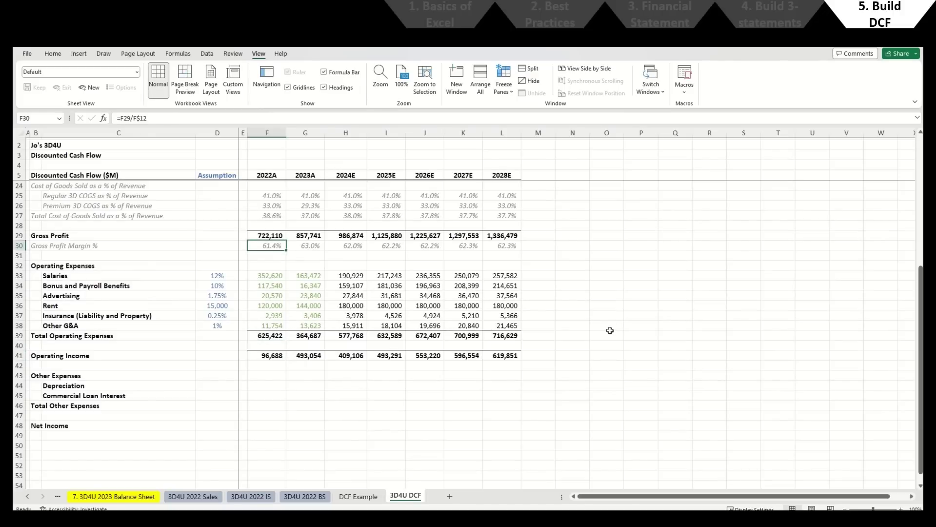
key("alt+Tab")
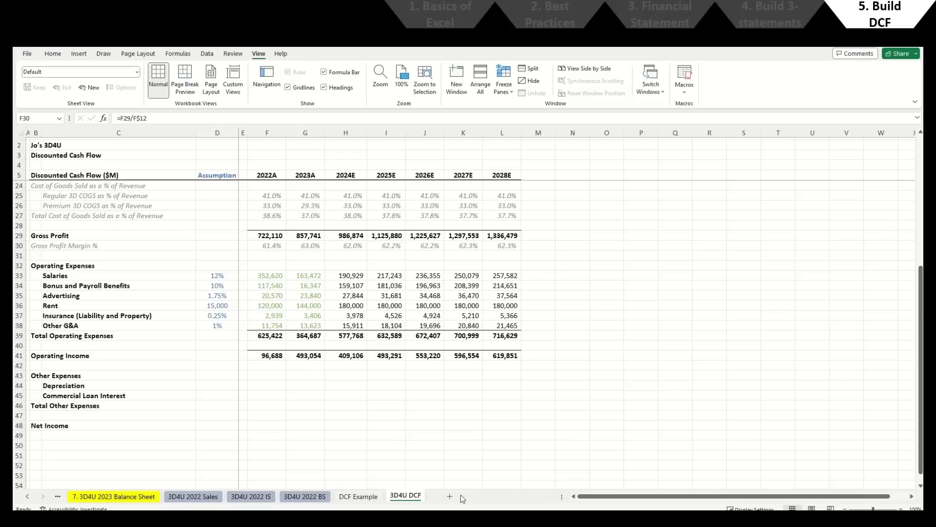
key("alt+Tab")
key("shift+space")
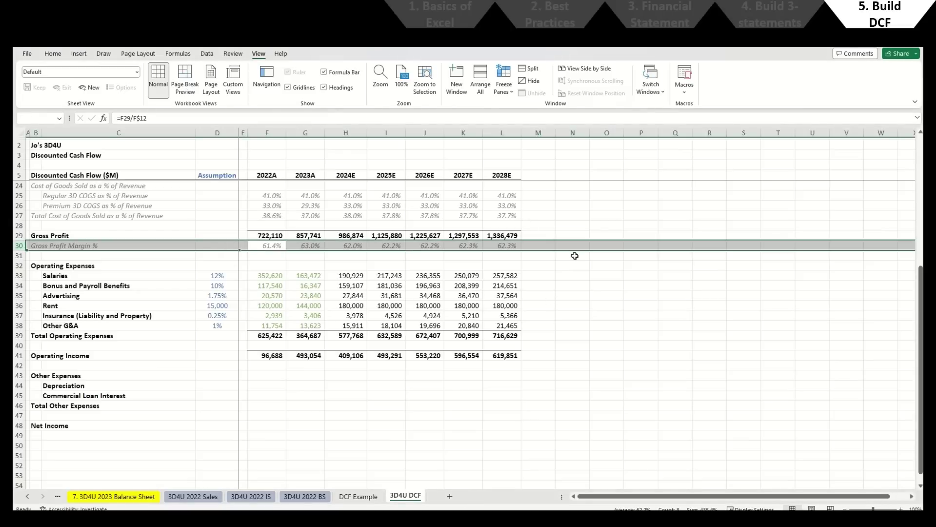
key("ctrl+c")
key("Down")
key("Down")
key("Down")
key("Down")
key("Down")
key("Down")
key("Down")
key("Down")
key("Down")
key("Down")
key("Down")
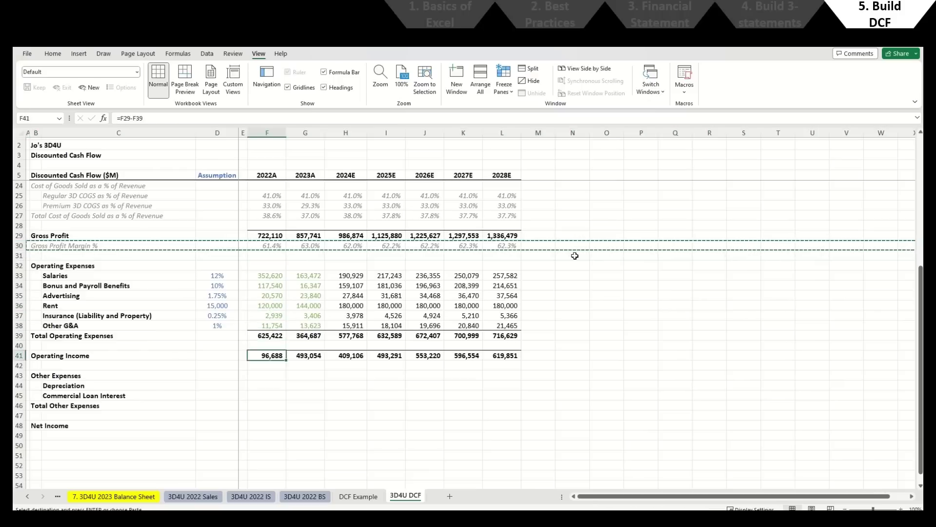
key("Down")
key("shift+space")
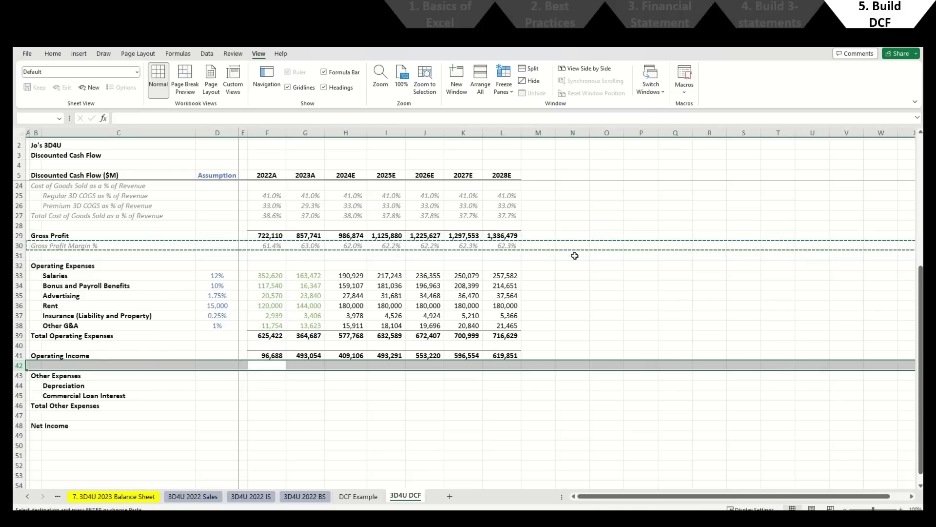
key("ctrl+shift+equal")
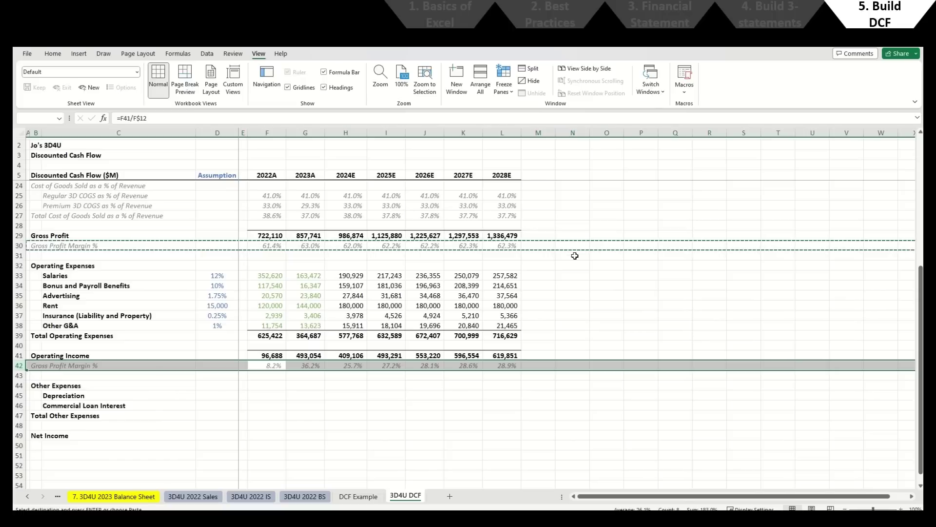
Step: Relabel the inserted margin row in B42 as "Operating Income Margin %"
key("Left")
key("Right")
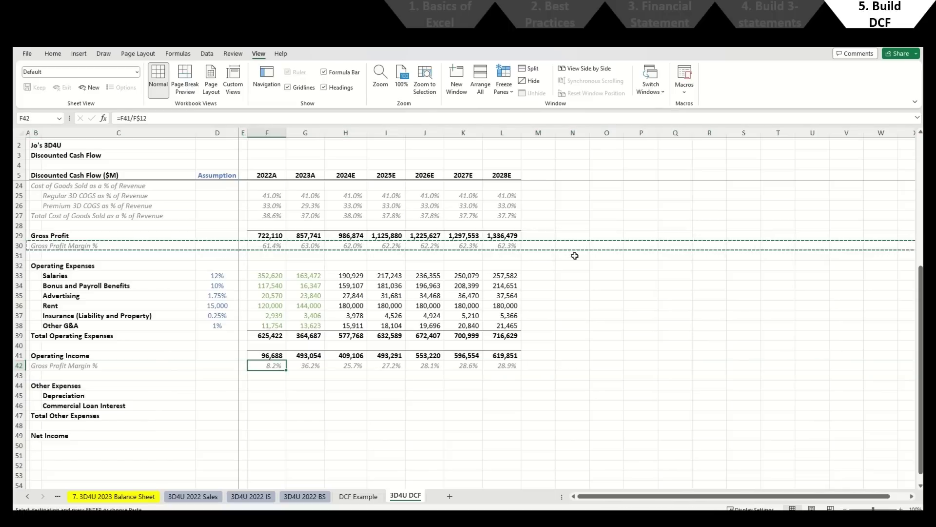
key("ctrl+Left")
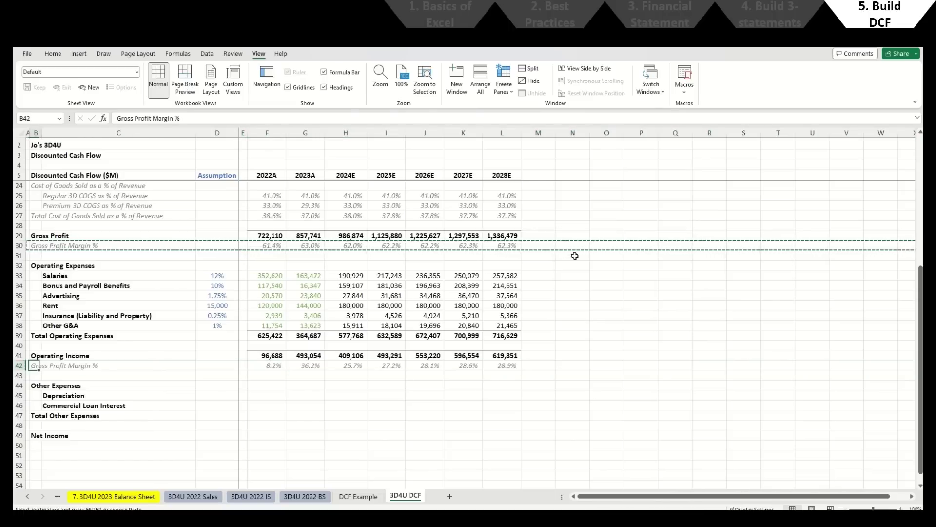
type("Operating I")
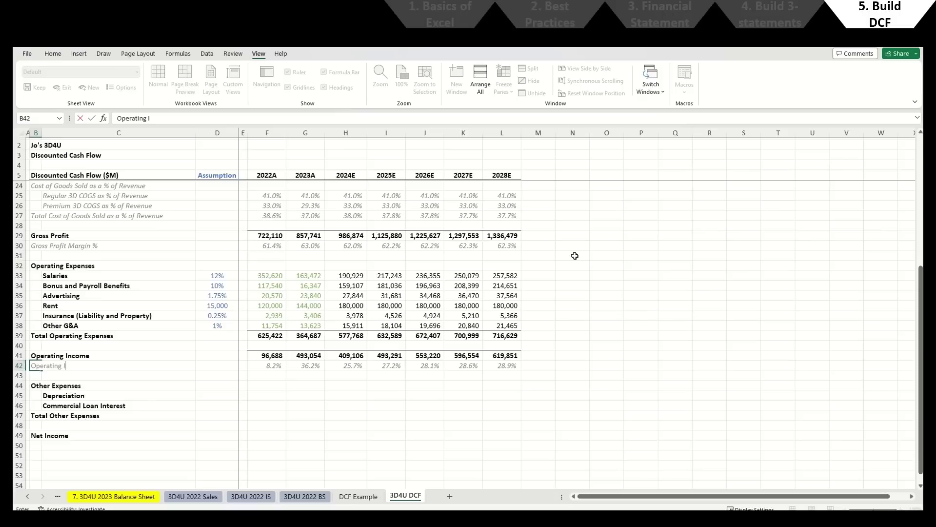
type("ncome Margin %")
key("Return")
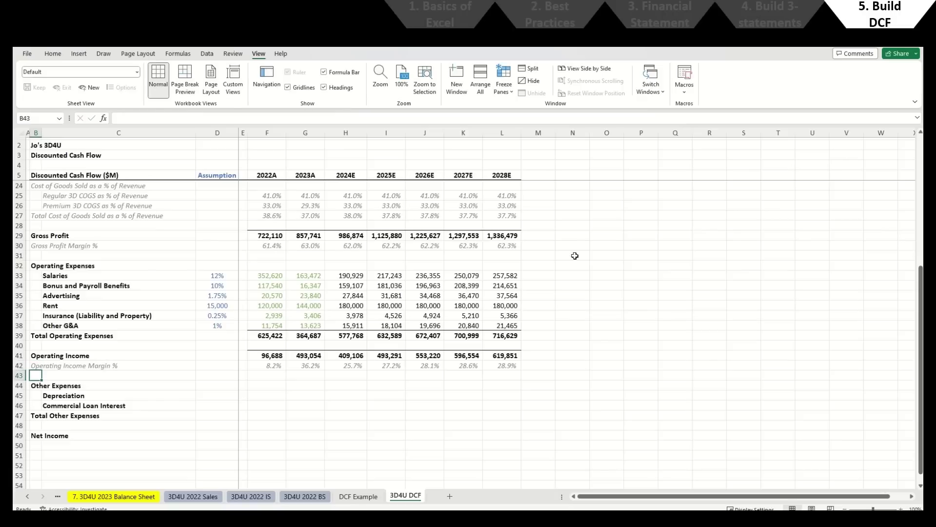
Step: Check which cells the 2024E Operating Income Margin % formula in H42 references
key("Up")
key("Right")
key("ctrl+Right")
key("Right")
key("Right")
key("F2")
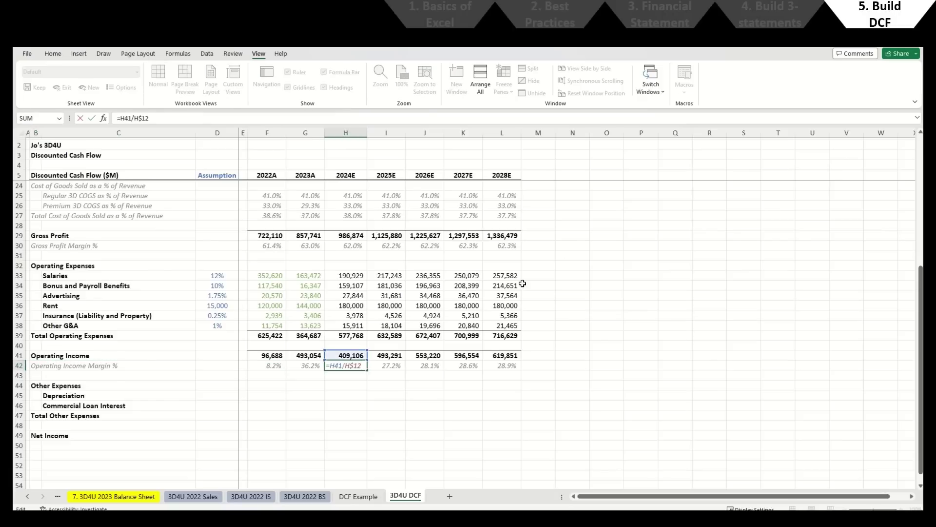
scroll(519, 284, "up", 4)
scroll(519, 285, "down", 3)
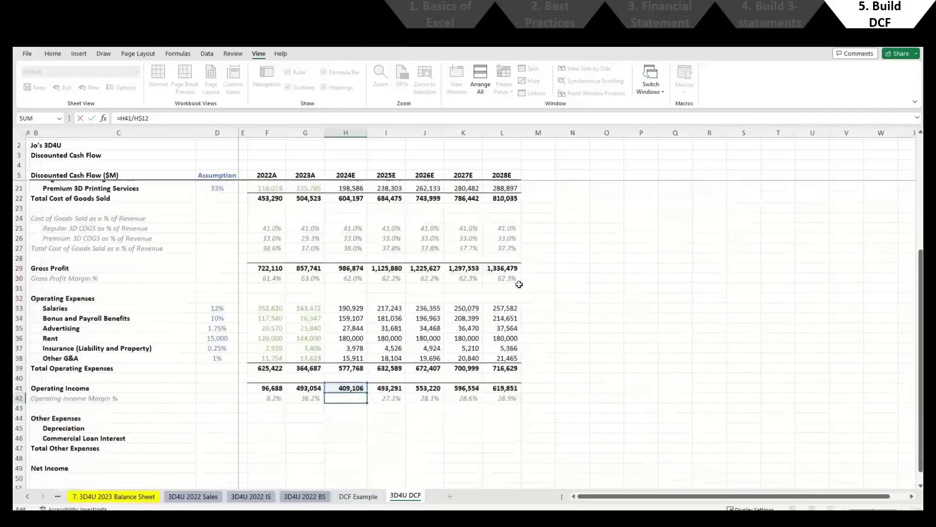
key("ctrl+Return")
Step: Link 2022A Depreciation in F45 to the total in R32 of the 3D4U 2022 IS sheet and copy the link to Commercial Loan Interest
scroll(493, 290, "down", 3)
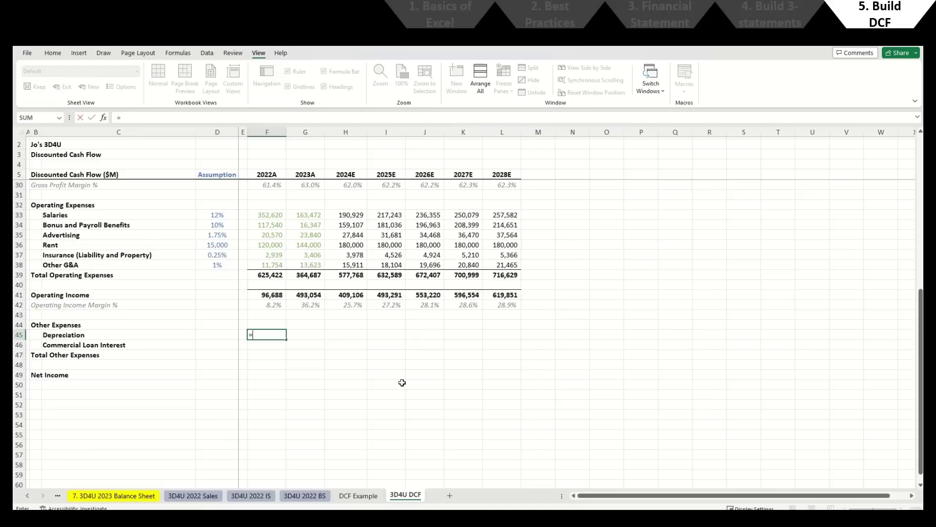
key("ctrl+Page_Up")
key("ctrl+Page_Up")
key("ctrl+Page_Up")
left_click(755, 387)
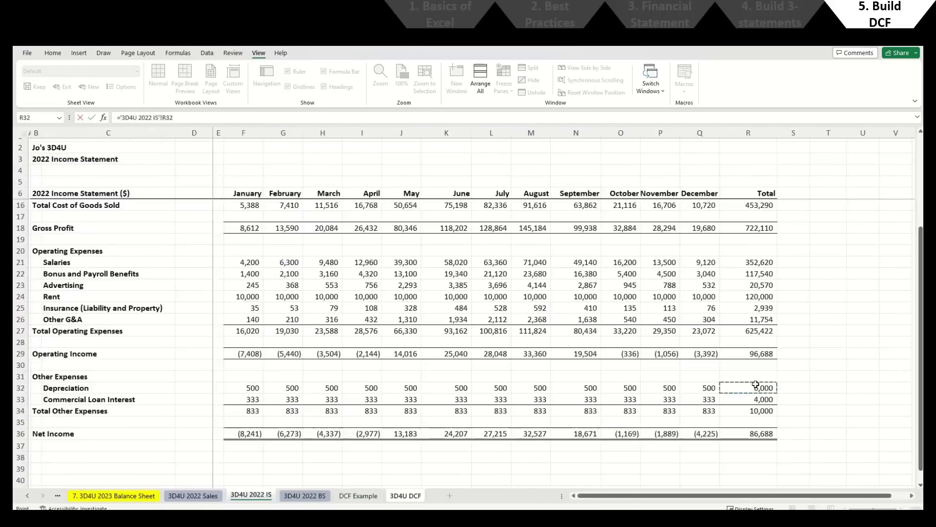
key("Return")
key("ctrl+d")
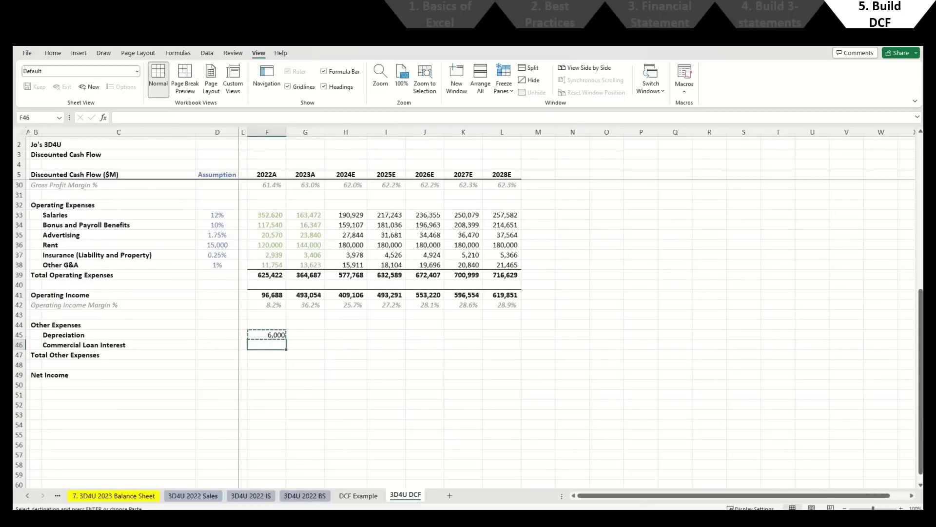
Step: Link 2023A Depreciation in G45 to the total in R32 of the 6. 3D4U 2023 Income Statement sheet
key("Up")
key("Right")
type("=")
key("ctrl+Page_Up")
key("ctrl+Page_Up")
key("ctrl+Page_Up")
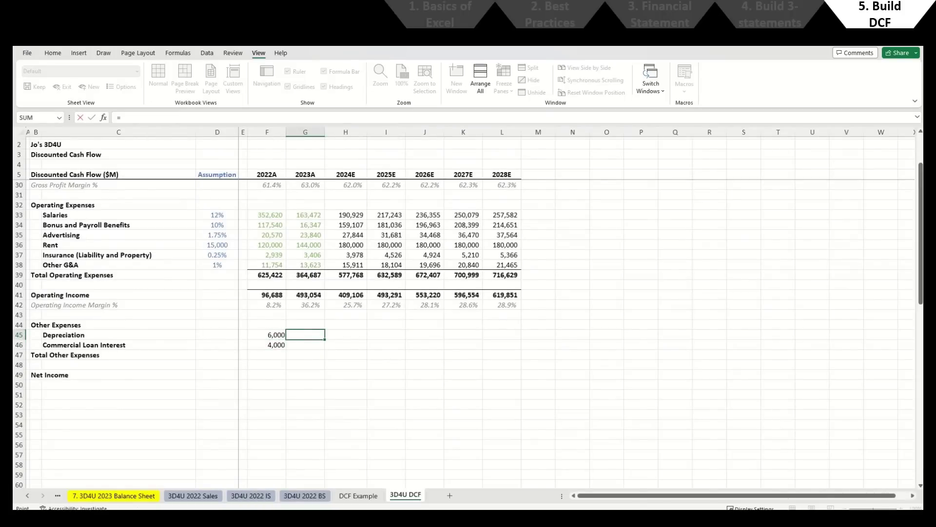
key("ctrl+Page_Up")
key("ctrl+Page_Up")
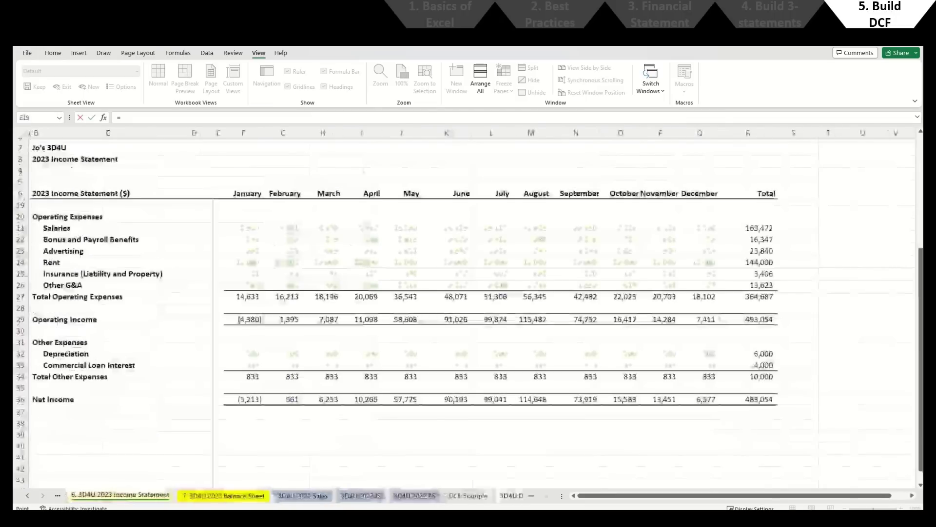
left_click(769, 358)
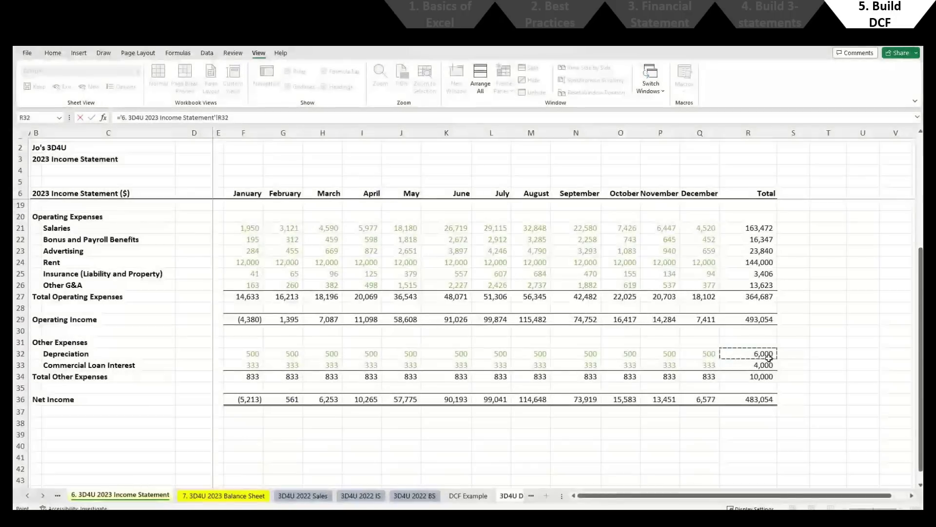
key("Return")
Step: Copy the 2023A Depreciation link down to Commercial Loan Interest in G46
key("Up")
key("ctrl+c")
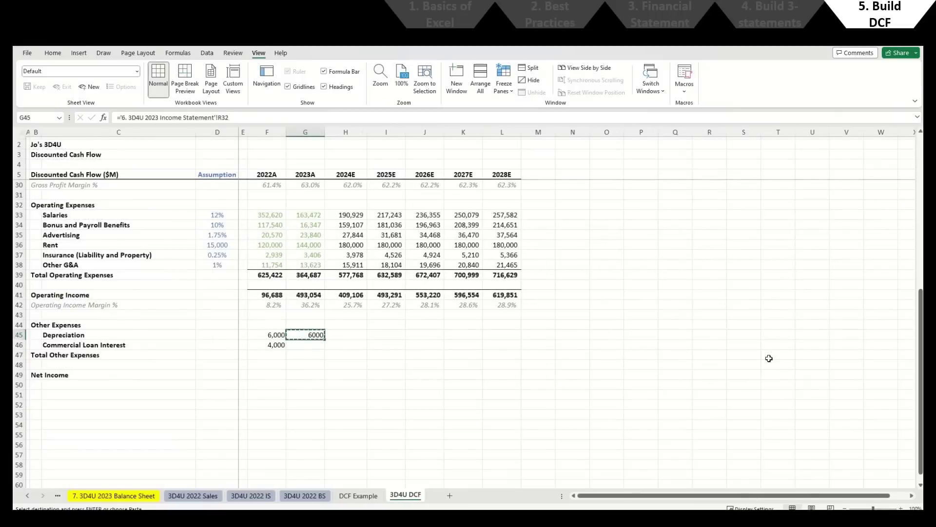
key("Down")
key("Return")
Step: Apply the Other G&A row's formatting to the Depreciation and Commercial Loan Interest rows for 2022A through 2028E by pasting formats only
key("Up")
key("Up")
key("Up")
key("Up")
key("Up")
key("Up")
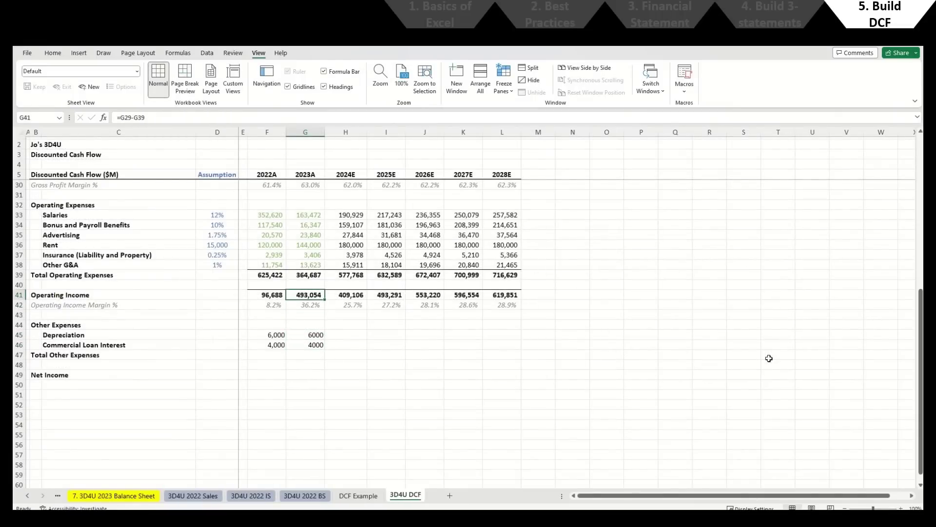
key("Left")
key("Up")
key("Up")
key("ctrl+shift+Right")
key("Down")
key("Down")
key("Down")
key("Down")
key("Down")
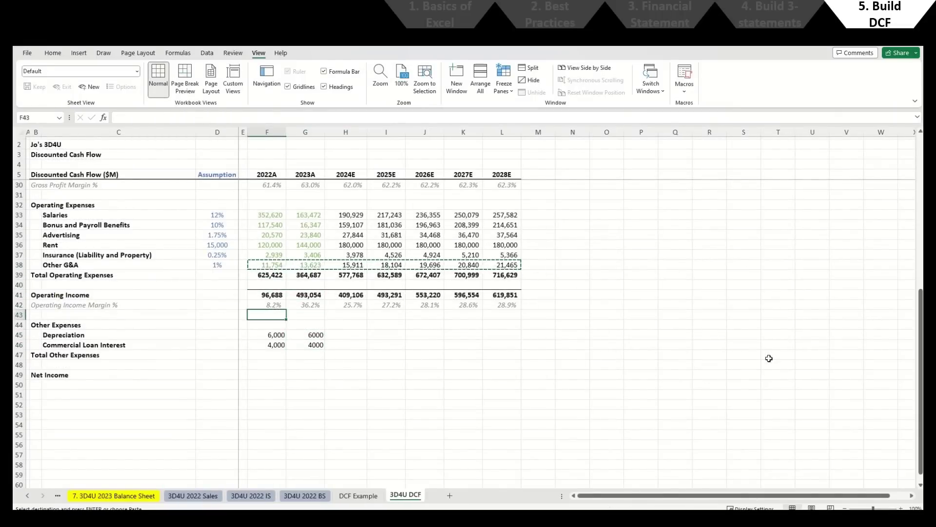
key("shift+Right")
key("shift+Right")
key("shift+Right")
key("shift+Right")
key("shift+Right")
key("shift+Right")
key("shift+Down")
key("ctrl+alt+v")
key("t")
key("Return")
key("Escape")
Step: Enter =8%*50000 as the Commercial Loan Interest assumption in D46
key("Right")
key("Right")
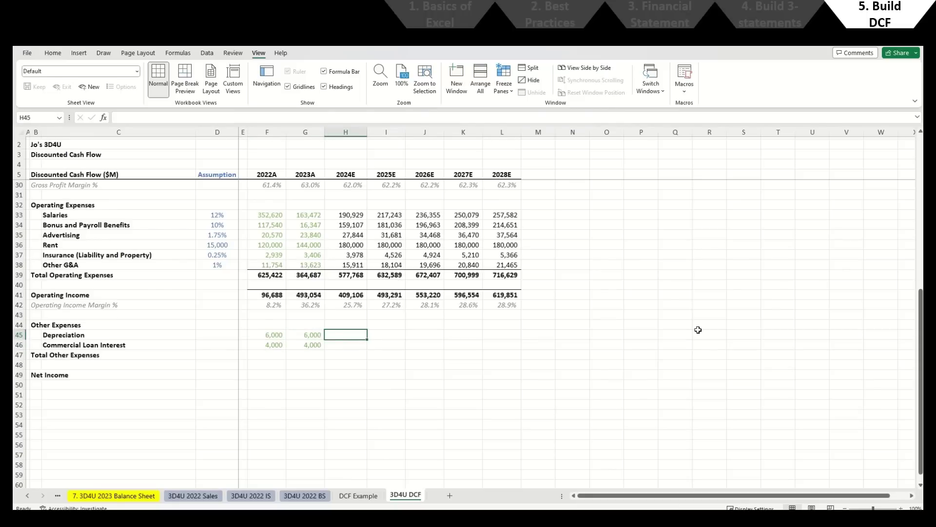
key("Down")
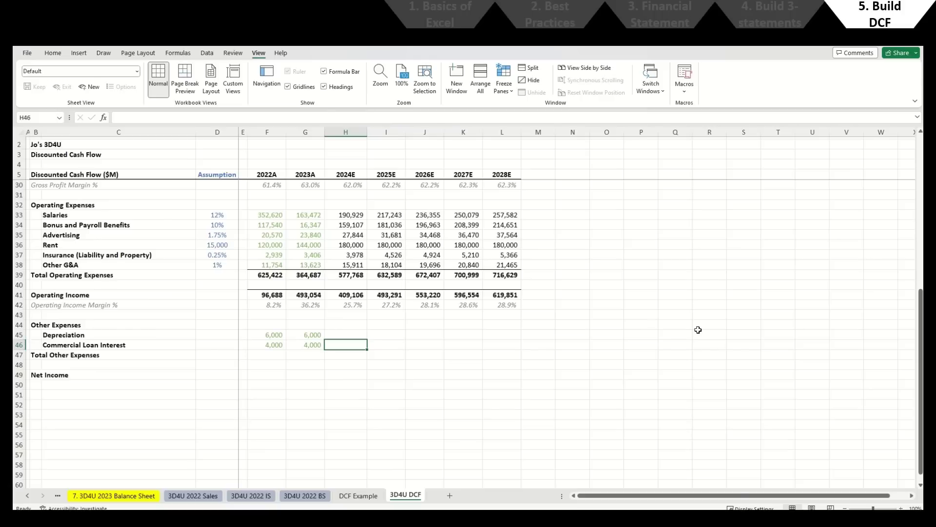
key("Left")
key("Left")
key("Left")
key("Left")
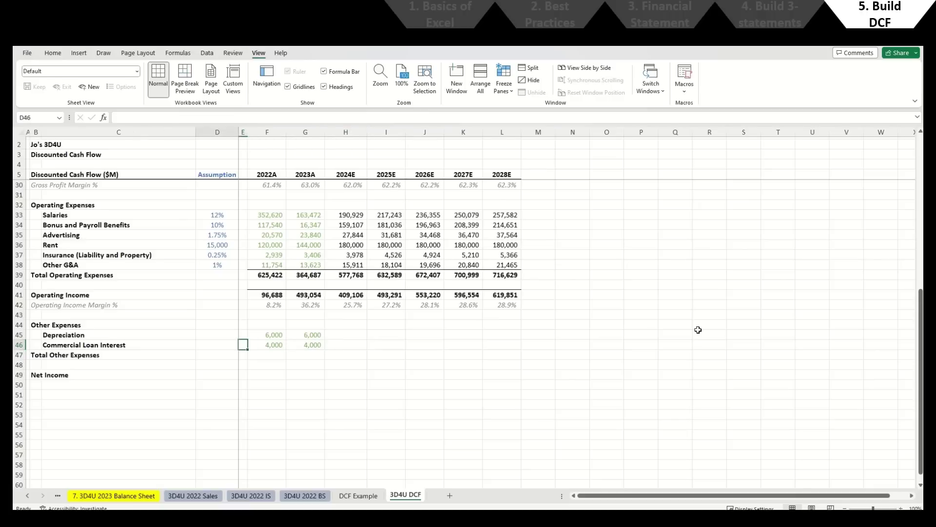
type("=8%")
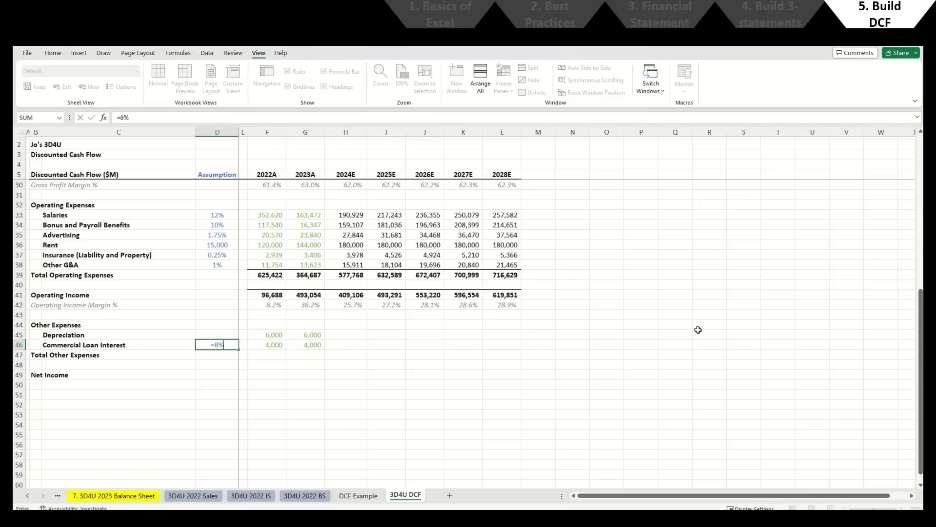
type("*50000")
key("Return")
key("Up")
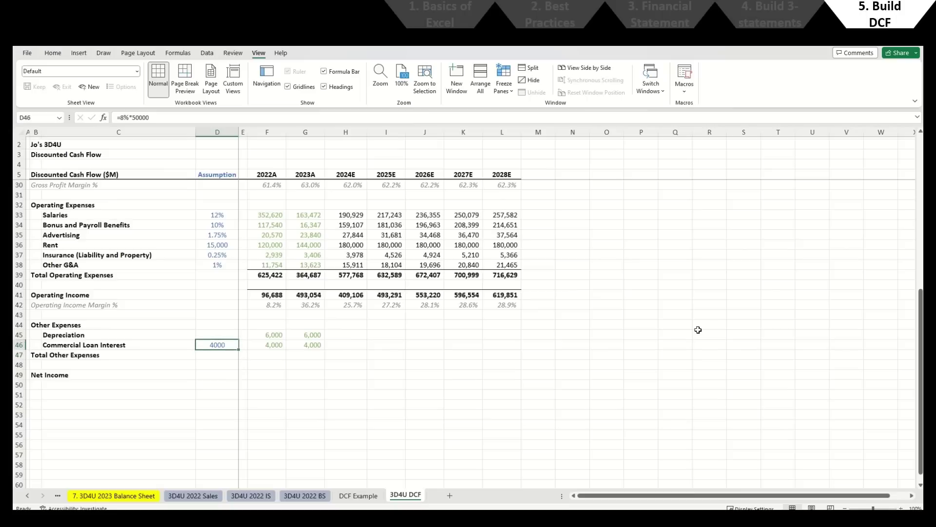
Step: Paste only the formatting of the Rent assumption in D36 onto the Commercial Loan Interest assumption in D46
key("ctrl+Up")
key("ctrl+Up")
key("Down")
key("Down")
key("Down")
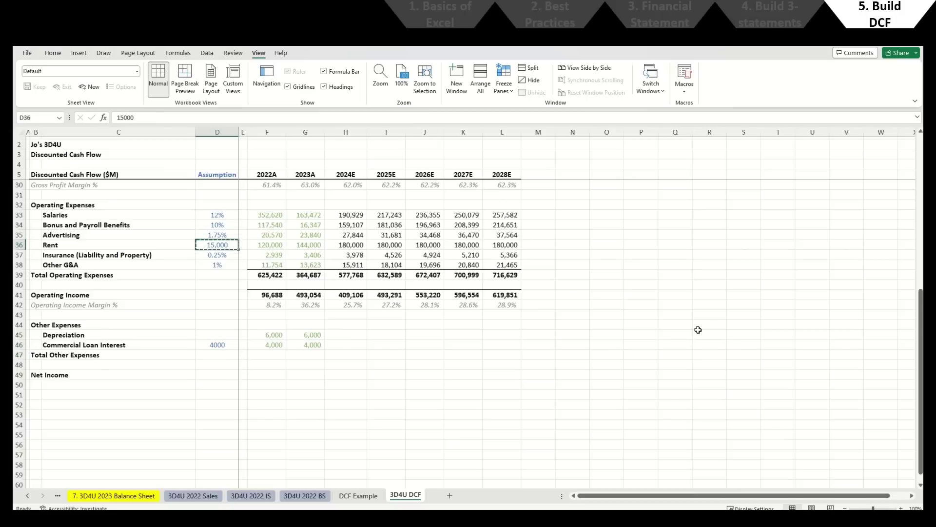
key("ctrl+c")
key("ctrl+Down")
key("ctrl+Down")
key("ctrl+alt+v")
key("t")
key("Return")
key("Escape")
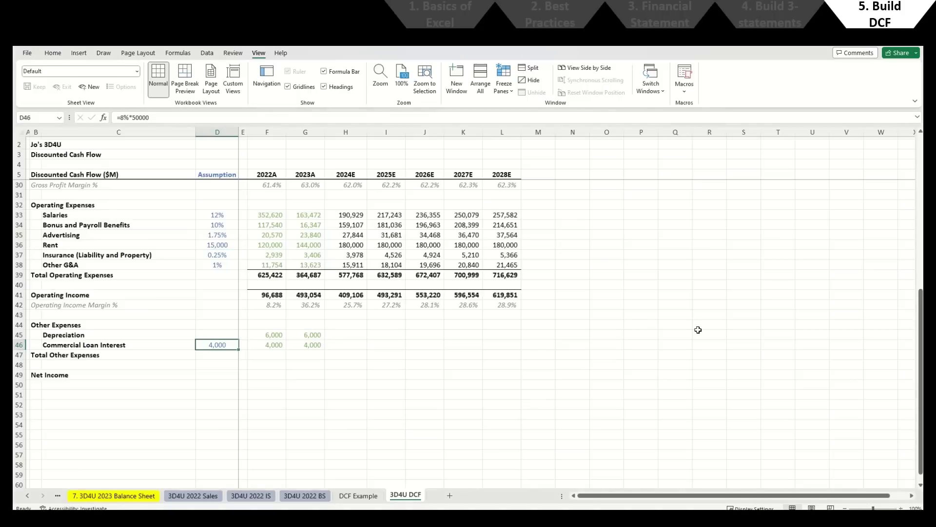
Step: Link 2024E Commercial Loan Interest in H46 to its assumption in D46
key("Right")
key("Right")
key("Right")
key("Right")
type("=")
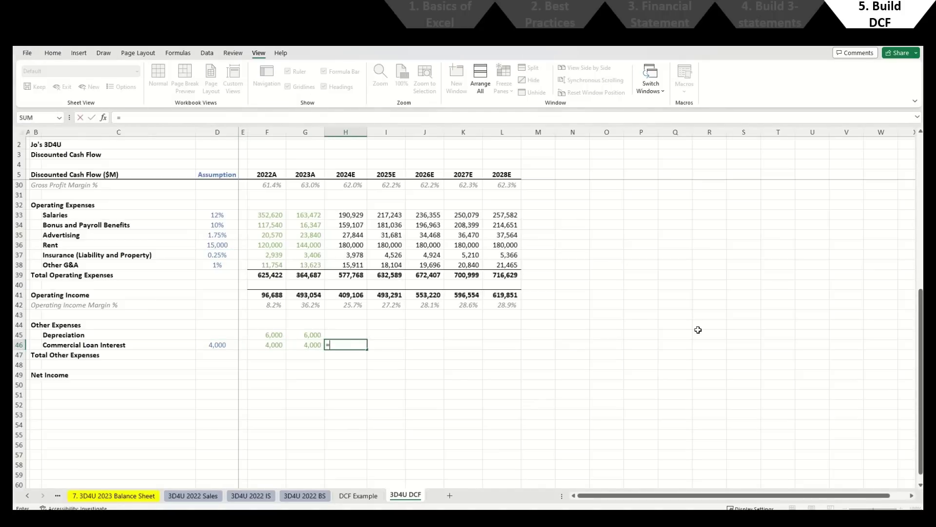
key("Left")
key("Left")
key("Left")
key("Left")
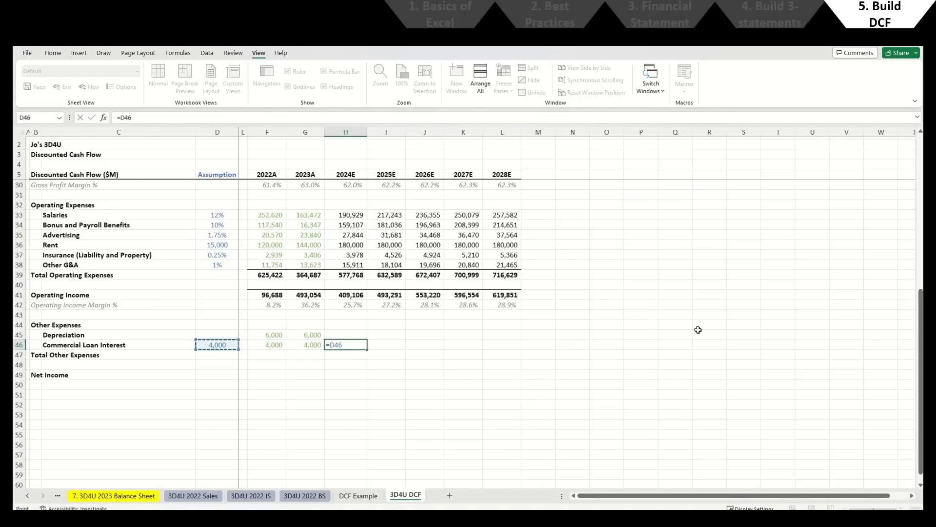
key("Return")
key("Up")
Step: Enter 0 for Commercial Loan Interest in I46:L46, covering 2025E through 2028E
key("Right")
key("shift+Right")
key("shift+Right")
key("shift+Right")
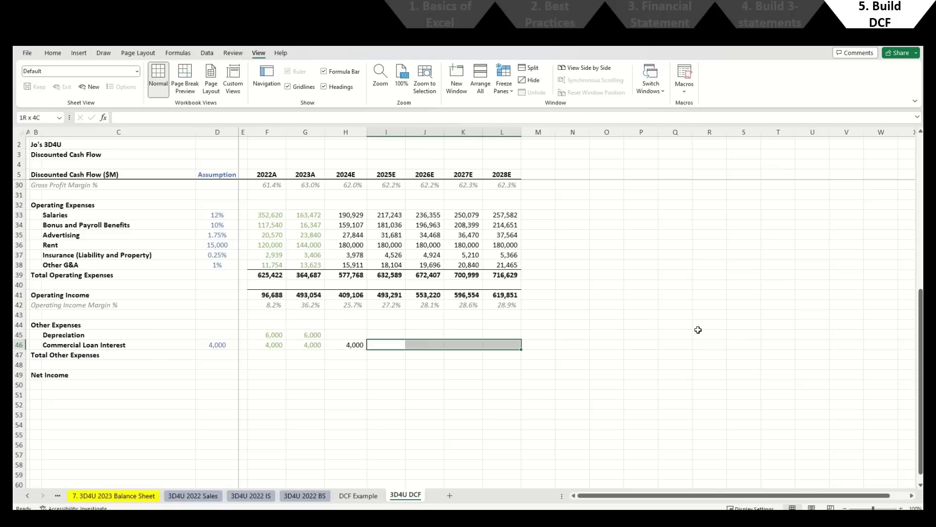
type("0")
key("ctrl+Return")
Step: Format the Commercial Loan Interest assumption in D46 as currency without decimals and paste its formatting onto the Rent assumption in D36
key("Left")
key("Left")
key("Left")
key("Left")
key("Left")
key("ctrl+c")
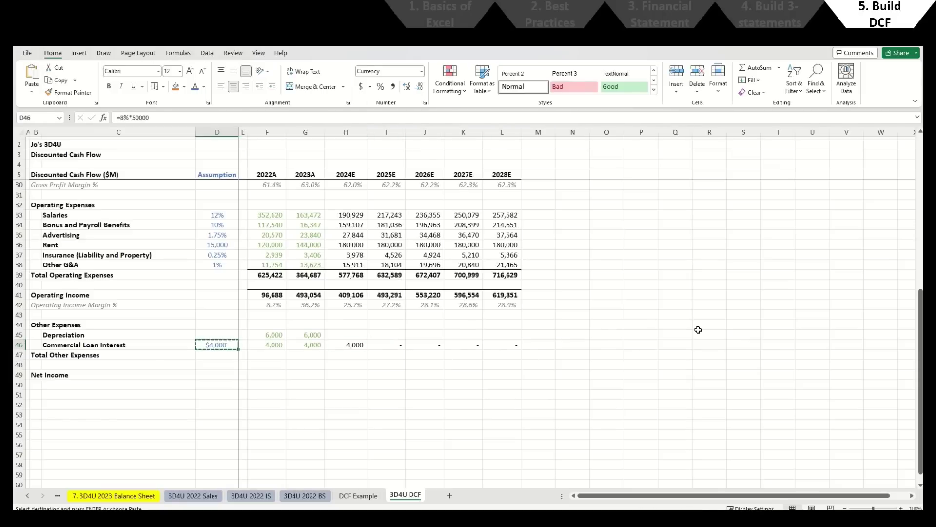
key("ctrl+Up")
key("ctrl+Up")
key("Down")
key("Down")
key("Down")
key("ctrl+alt+v")
key("t")
key("Return")
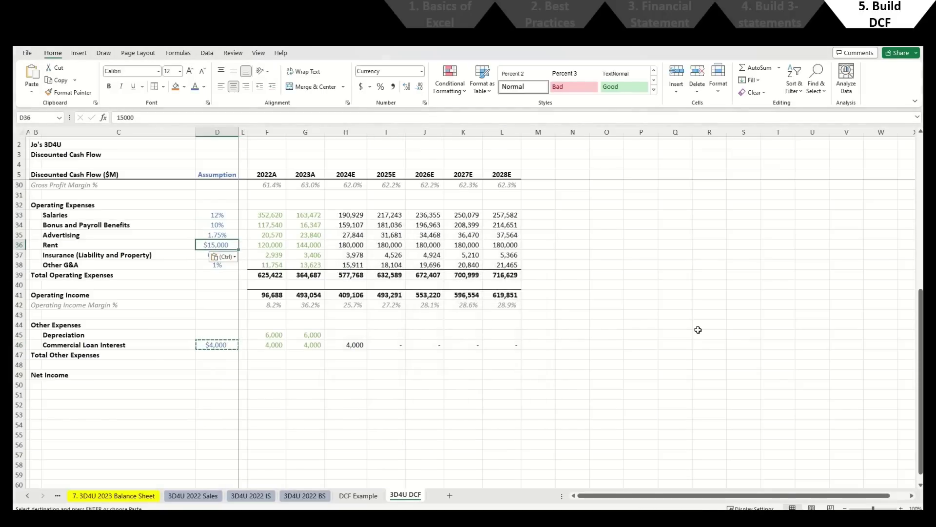
Step: Enter the bold heading "Depreciation Waterfall Calculation" in B53, below Net Income
scroll(431, 318, "up", 8)
scroll(374, 318, "down", 8)
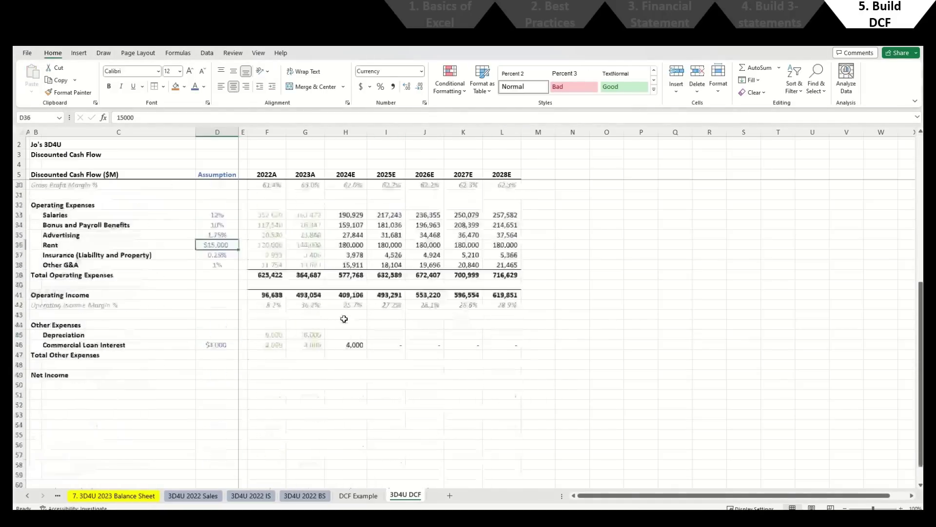
left_click(272, 345)
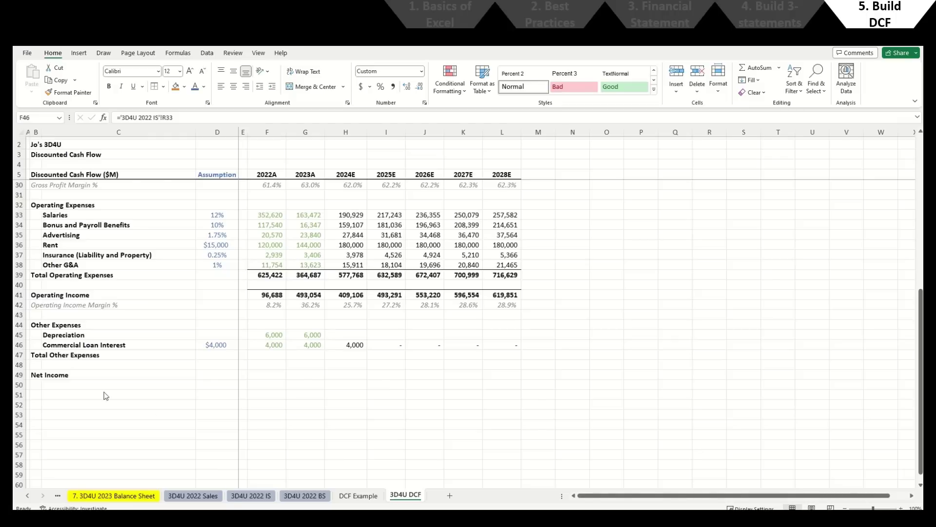
scroll(65, 394, "down", 3)
scroll(65, 394, "up", 1)
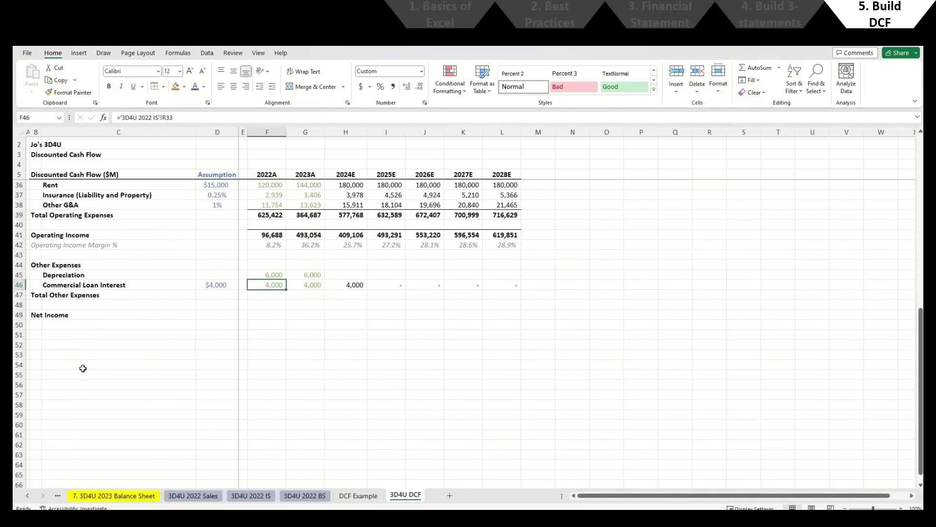
left_click(36, 354)
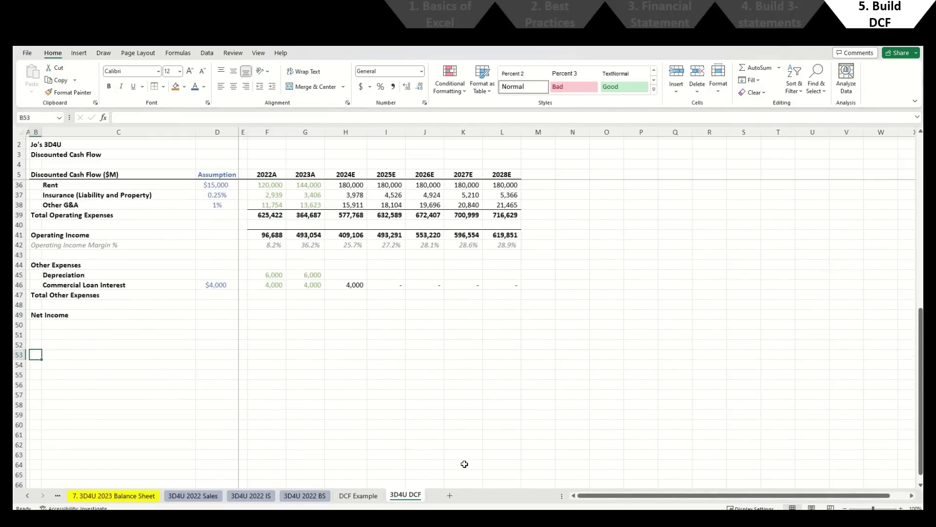
type("Depreciation ")
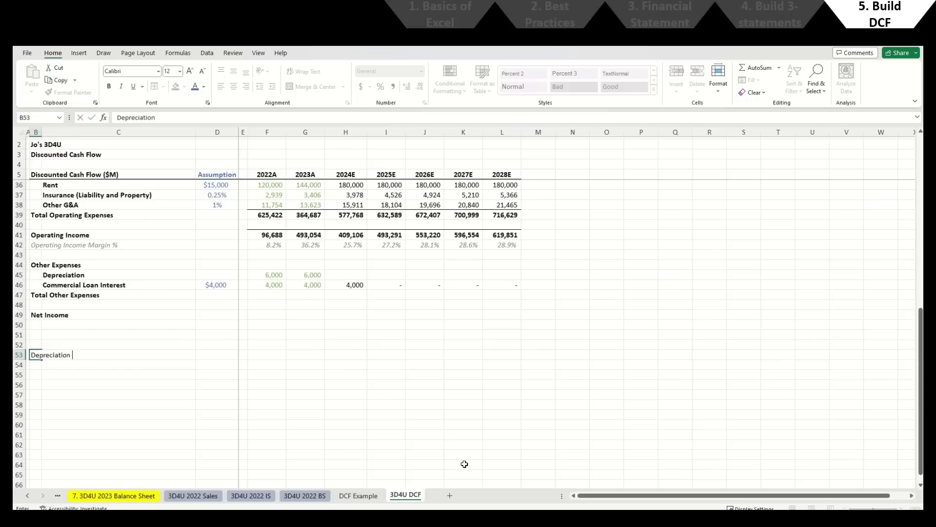
type("Waterfall Calculation")
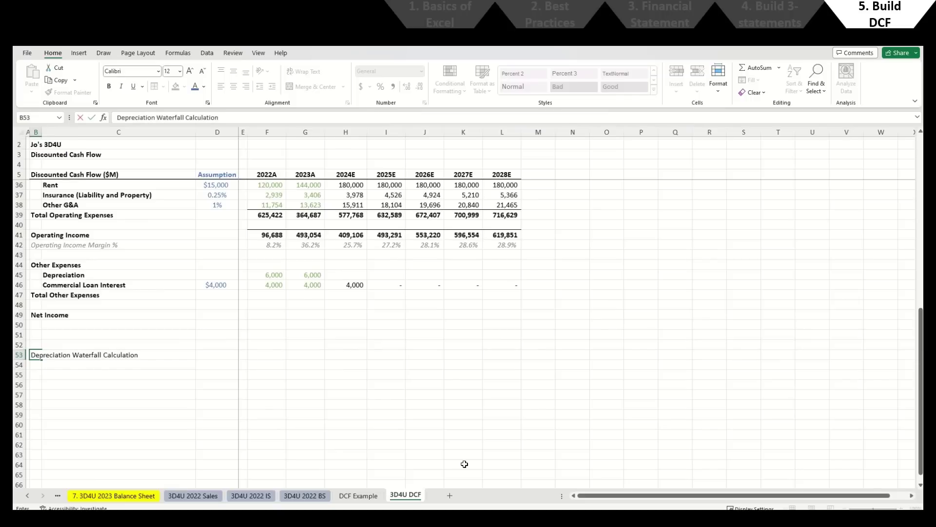
key("ctrl+Return")
key("ctrl+b")
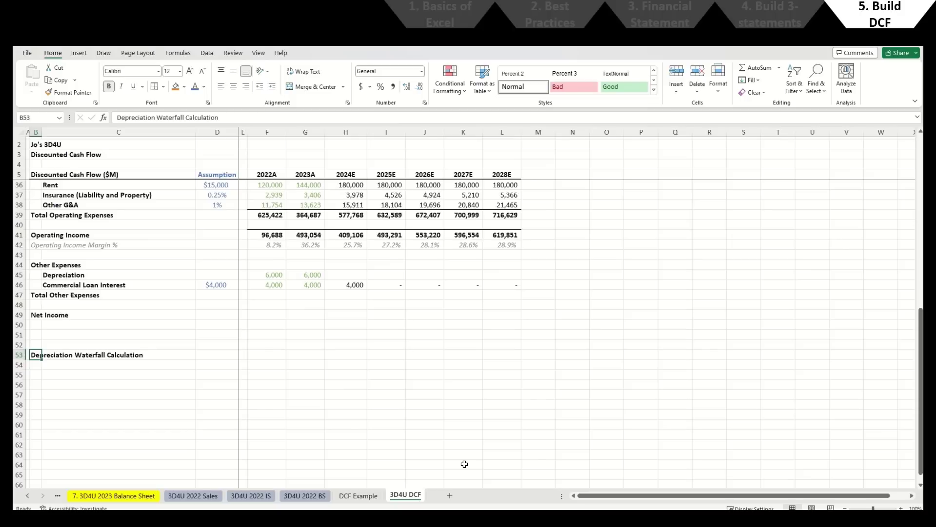
Step: Enter 2022 in C54 as the waterfall's first year and left-align it
key("Right")
key("Down")
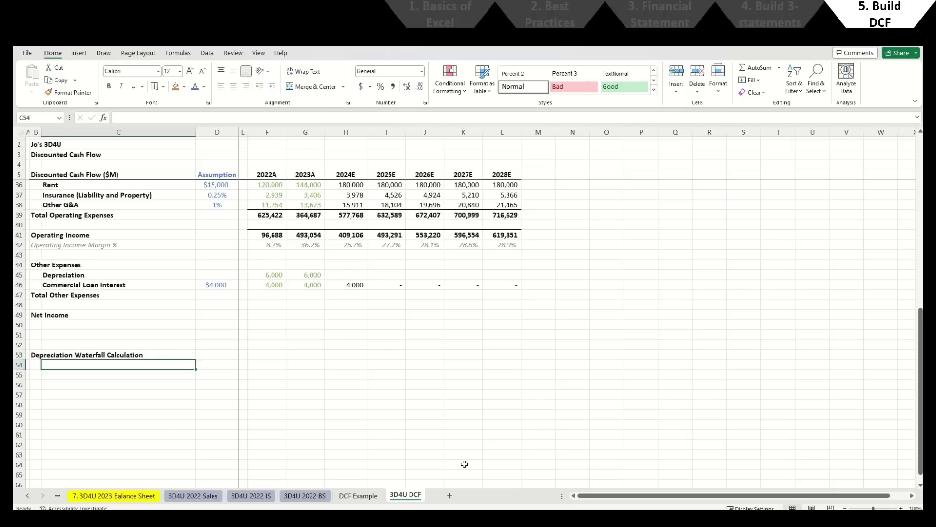
type("2022")
key("Return")
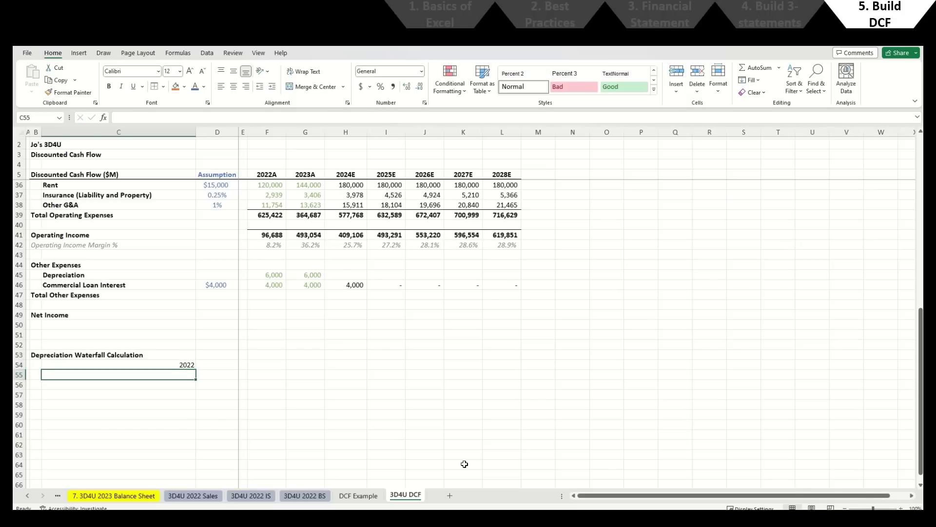
key("Up")
key("alt+h")
key("a")
key("l")
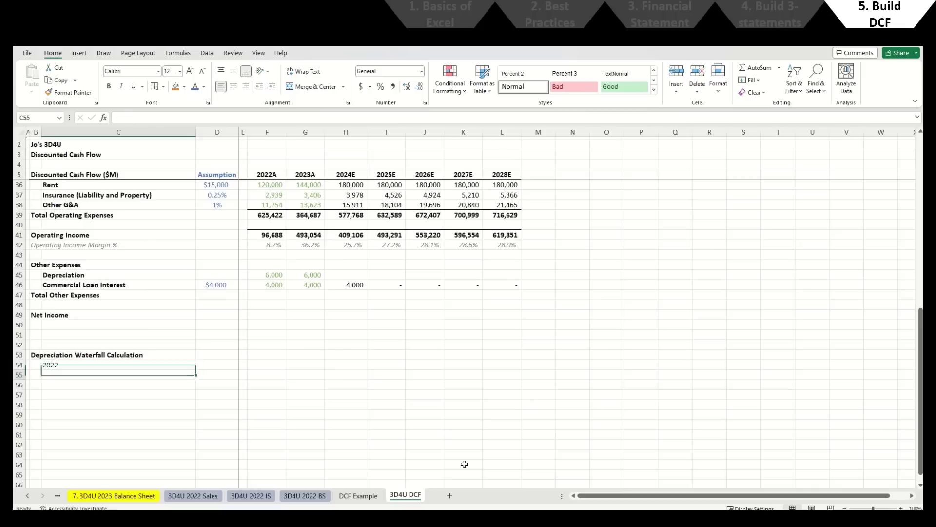
Step: Calculate the second waterfall year in C55 as =C54+1 and left-align it
key("Down")
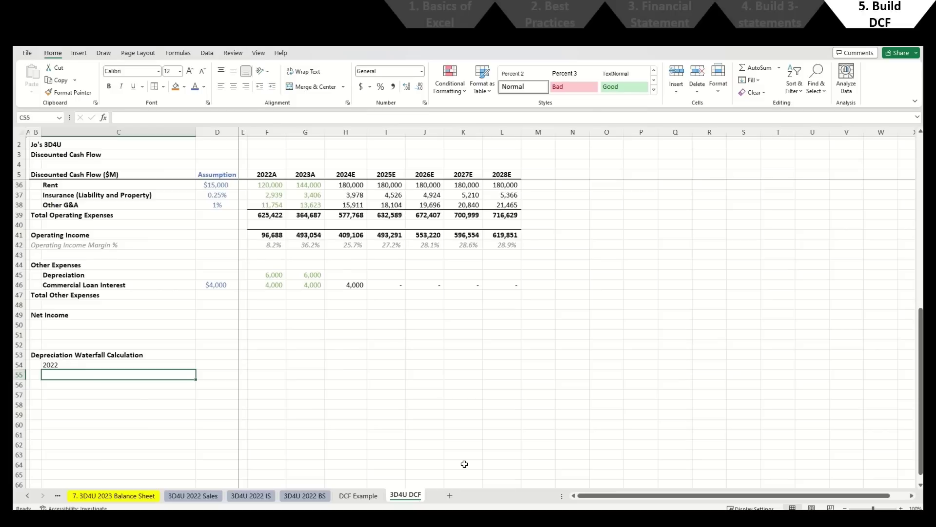
type("=")
key("Up")
type("+1")
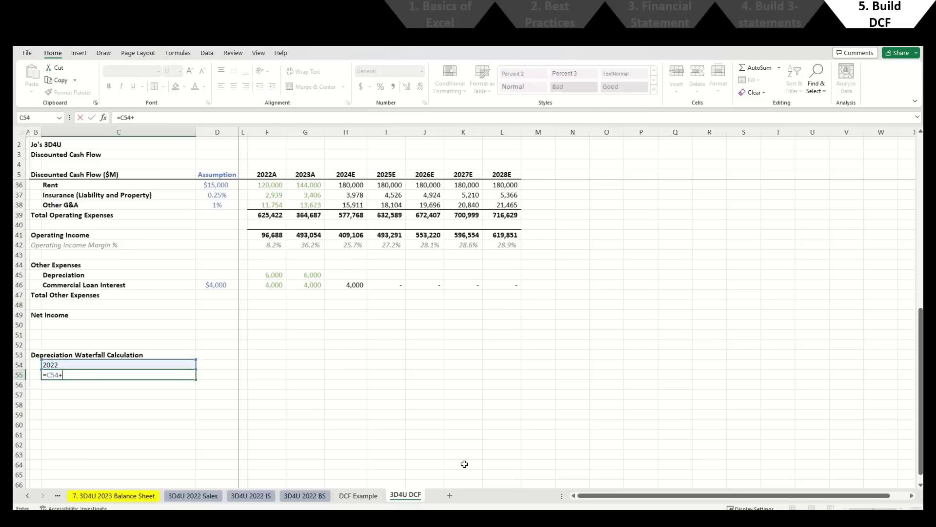
key("Return")
key("Up")
key("alt+h")
key("a")
key("l")
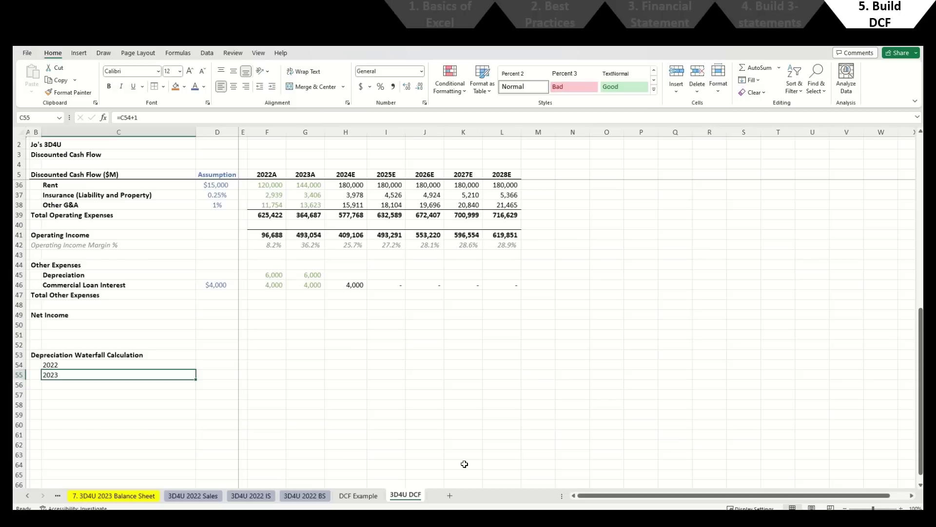
Step: Copy the year formula in C55 down through C60 to extend the waterfall years to 2028
key("ctrl+c")
key("Down")
key("shift+Down")
key("shift+Down")
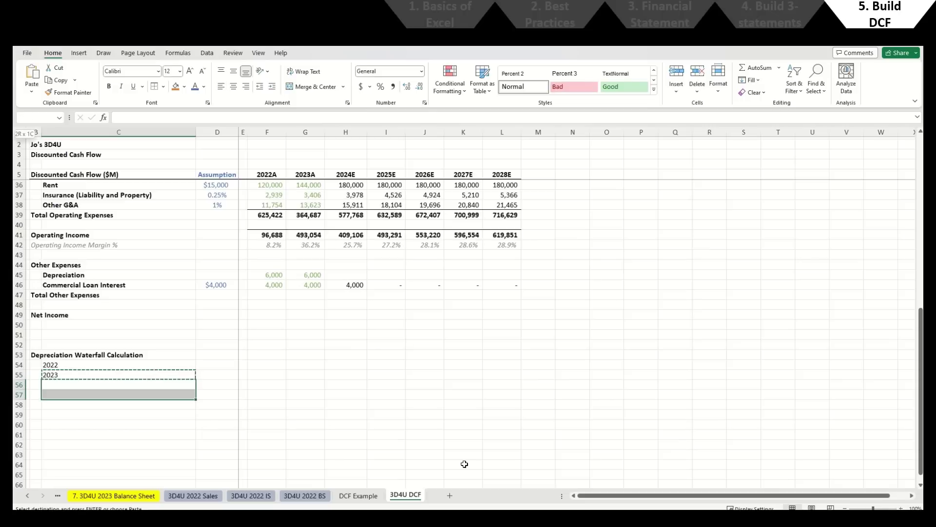
key("shift+Down")
key("shift+Down")
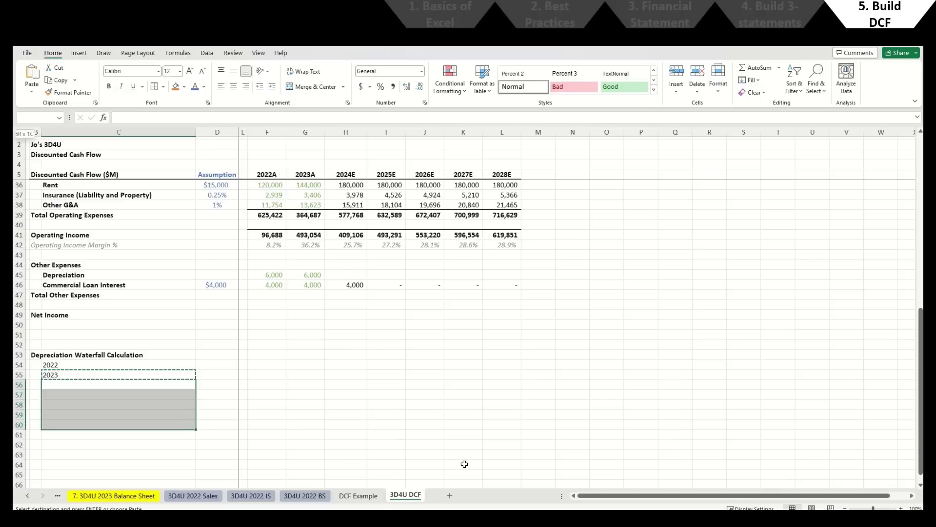
key("Return")
key("Down")
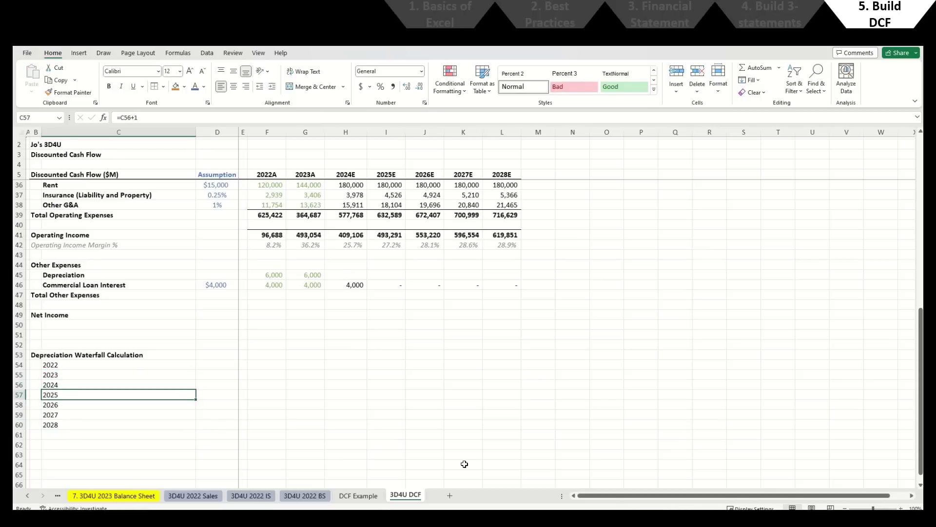
Step: Add the column label "Purchased:" in D53 beside the waterfall heading and set its font color to black
key("Up")
key("Up")
key("Up")
key("Up")
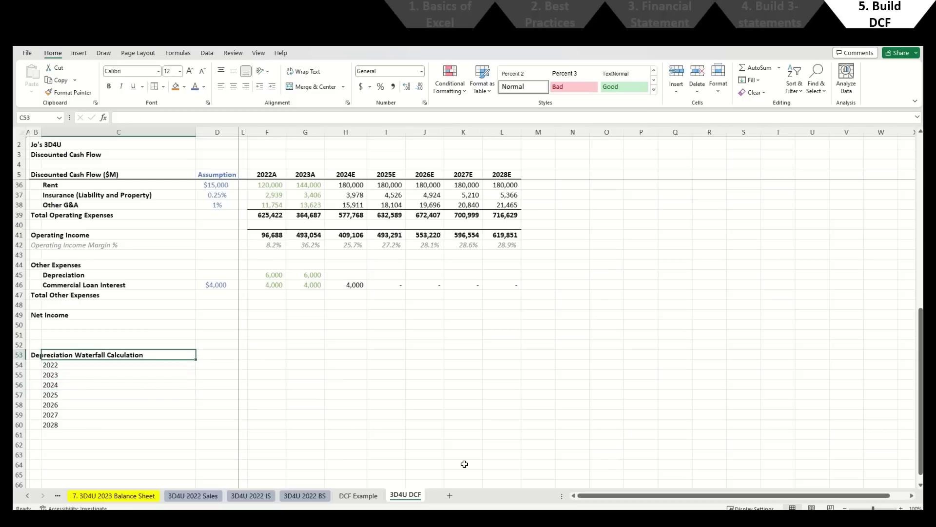
key("Right")
type("Purchase")
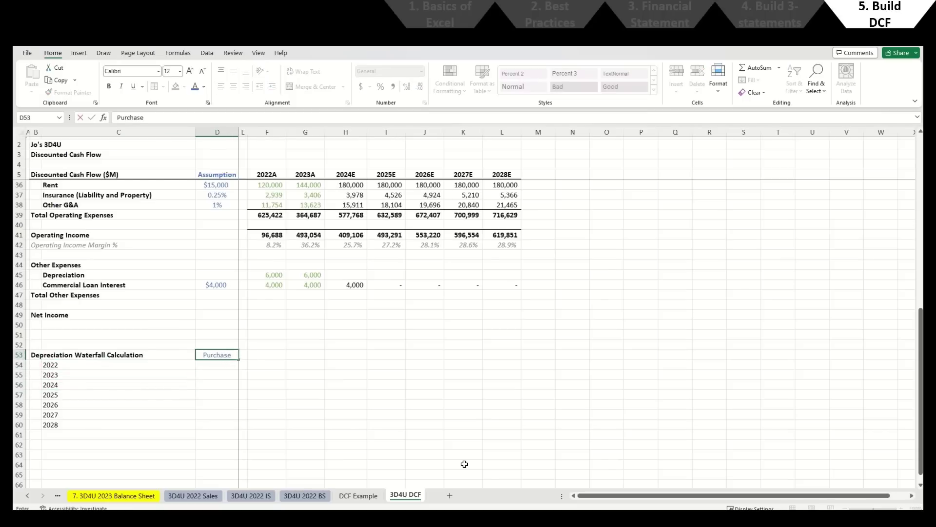
type("d:")
key("Return")
key("Up")
key("alt")
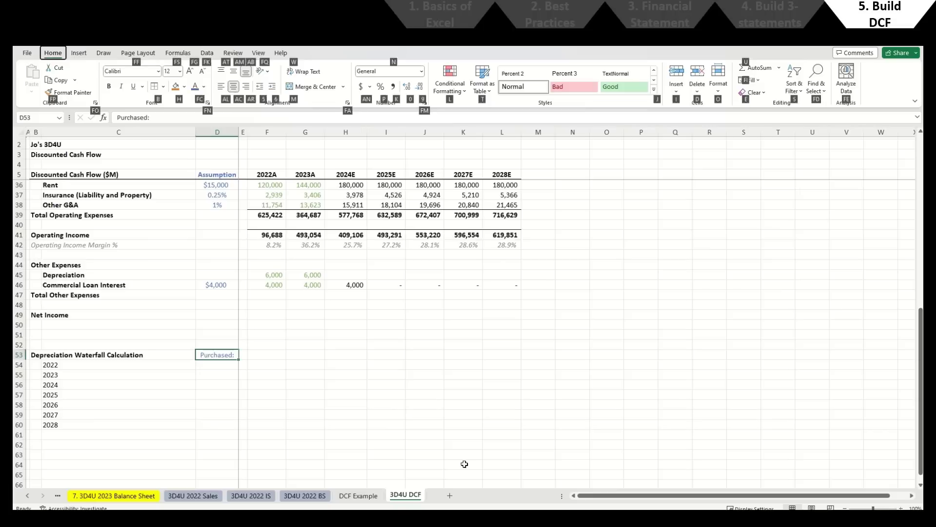
key("f")
key("c")
key("Return")
key("Down")
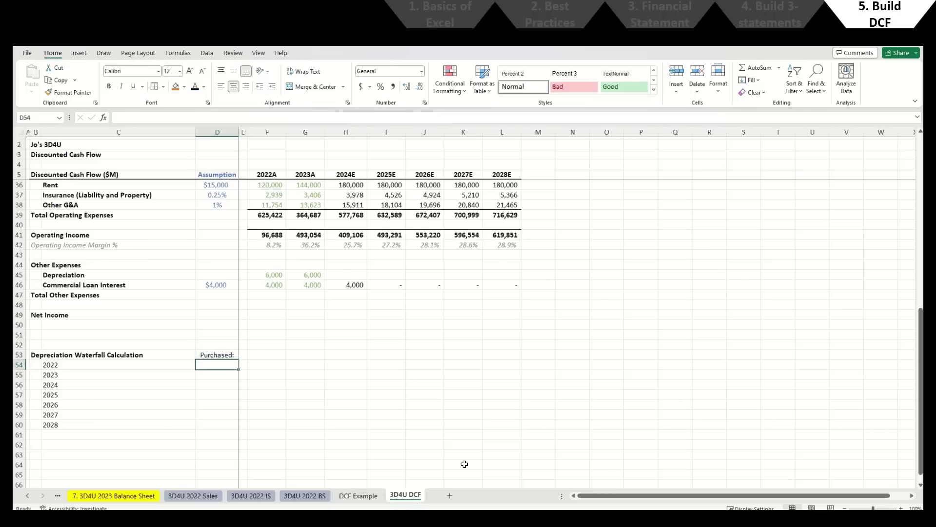
Step: Set the font color of the Assumption header in D5 to black
left_click(213, 177)
key("alt")
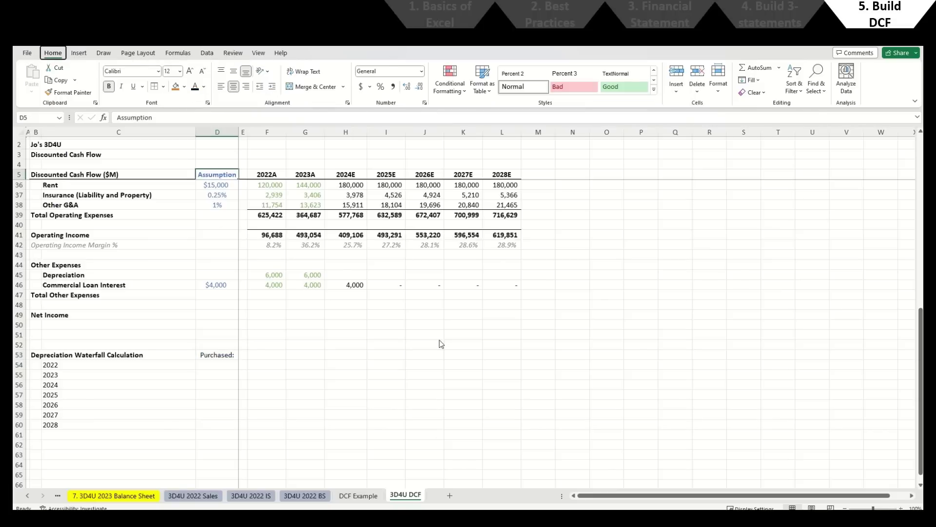
key("alt")
Step: Copy the loan interest assumption in D46 to D54 for its currency format and set the 2022 purchase to 30,000
left_click(213, 364)
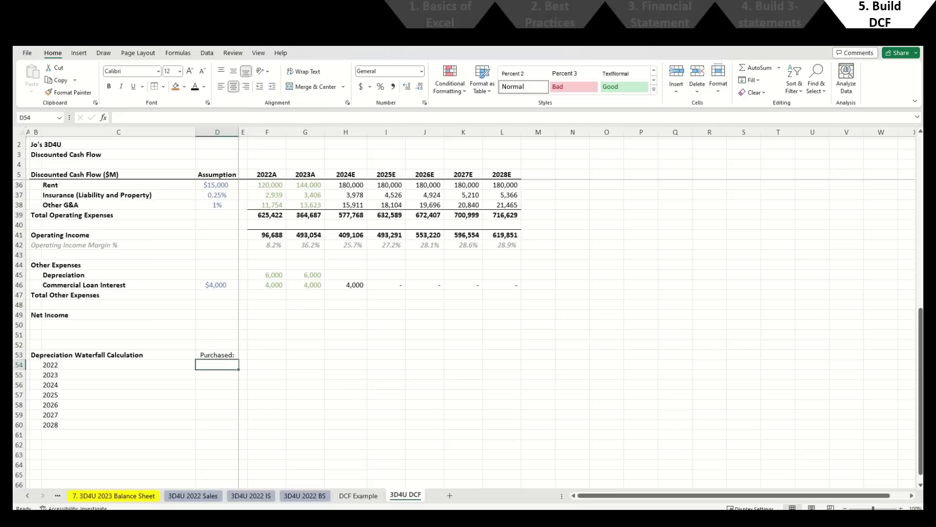
key("ctrl+Up")
key("ctrl+Up")
key("ctrl+c")
key("Down")
key("ctrl+Down")
key("Down")
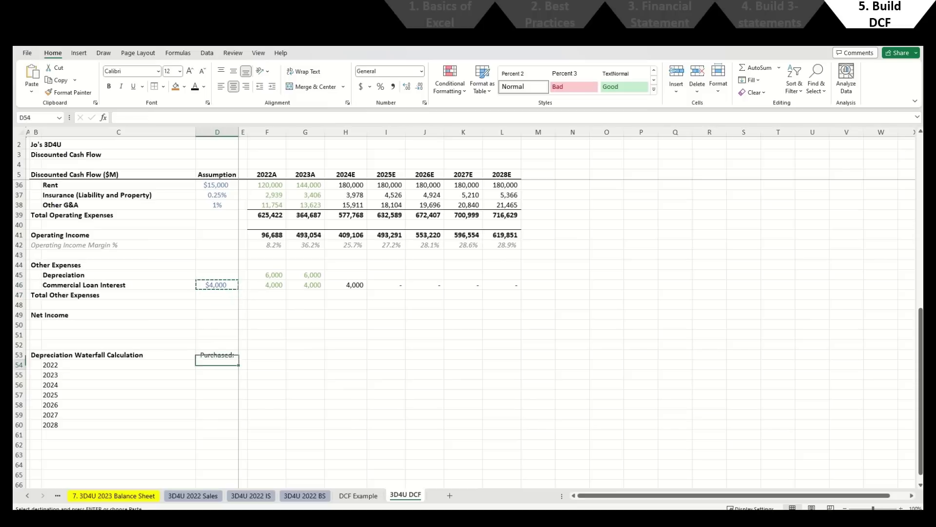
key("Down")
key("Up")
key("Return")
type("30")
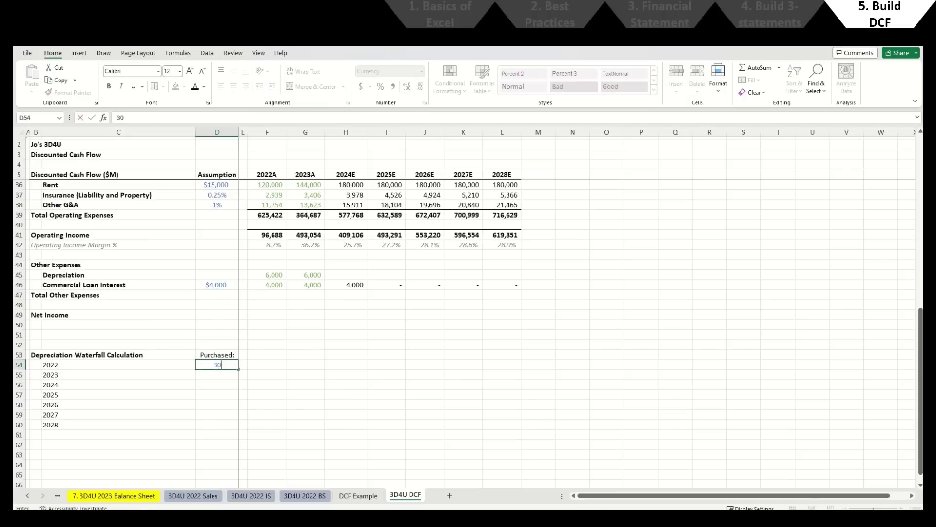
type(",000")
key("Return")
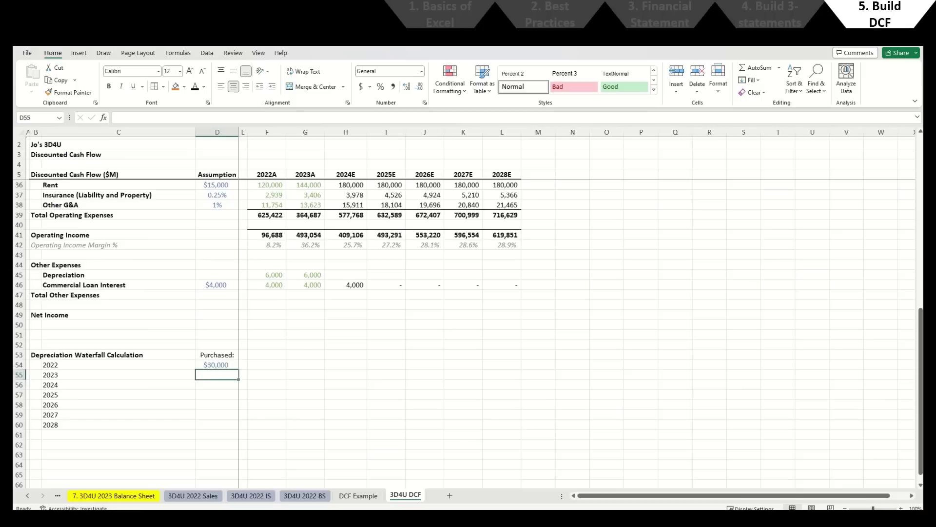
Step: Copy the 2022 purchase amount from D54 to the 2024 row in D56
key("Up")
key("ctrl+c")
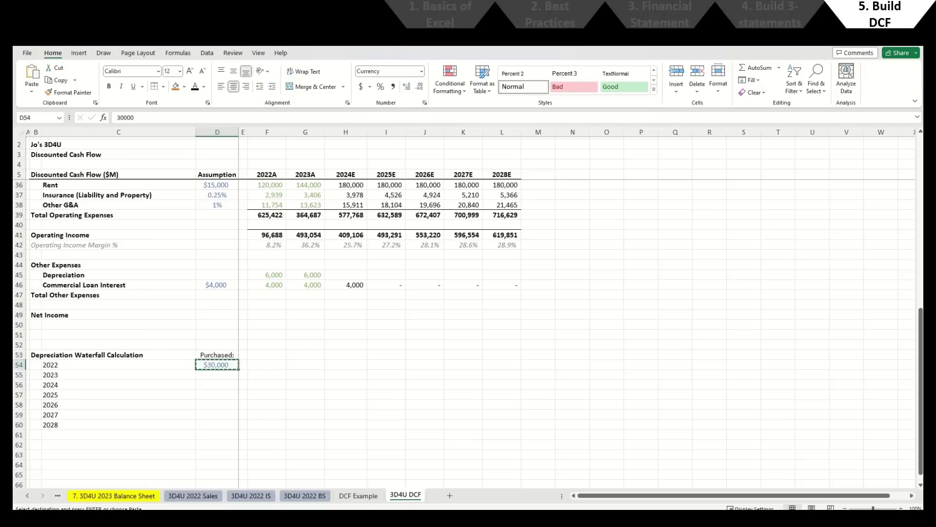
key("Down")
key("Down")
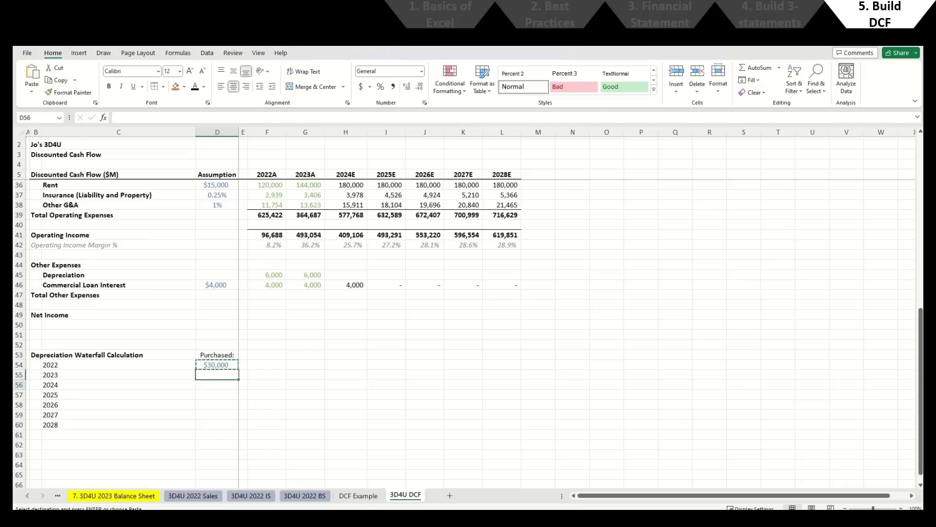
key("Return")
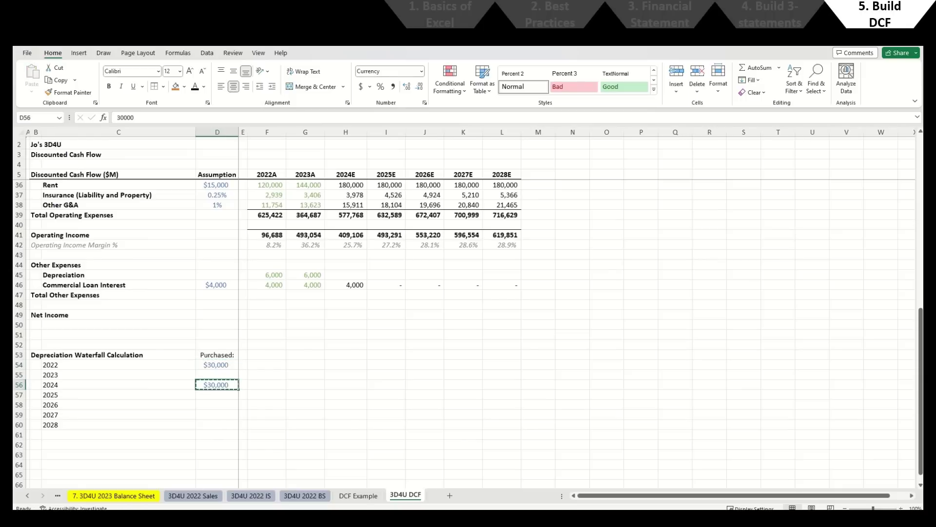
Step: Enter 50,000 in D58 as the 2026 purchase amount, using the same currency format
key("Down")
key("Down")
key("Return")
type("50")
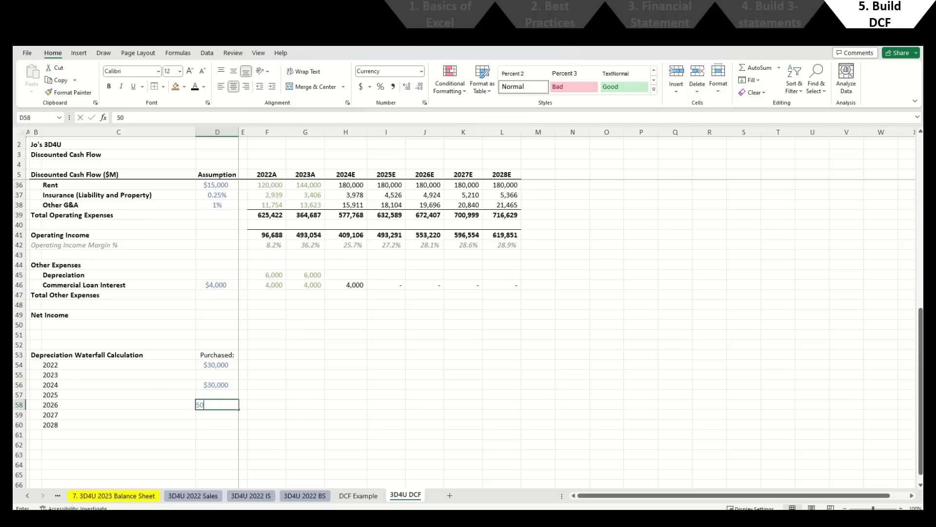
type(",000")
key("Return")
Step: Copy the 2026 purchase amount from D58 to the 2028 row in D60
key("Up")
key("ctrl+c")
key("Down")
key("Down")
key("Return")
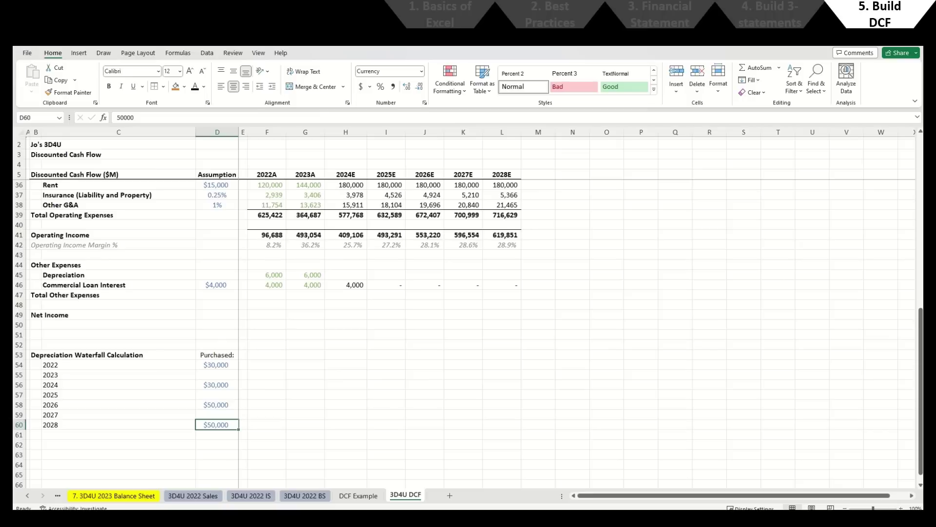
Step: Enter 2022 in F53 as the first year header of the depreciation waterfall, centered and bold
key("Up")
key("Up")
key("Up")
key("Up")
key("Up")
key("Up")
key("Up")
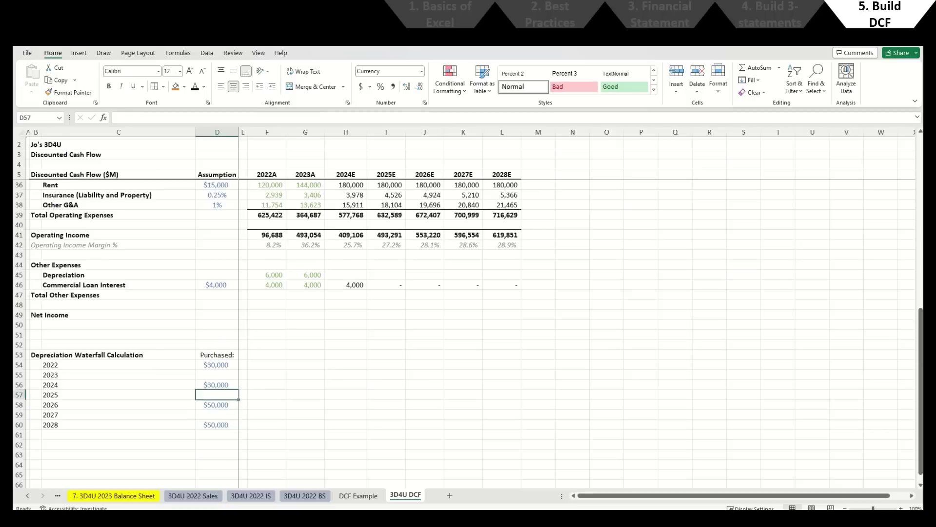
key("Right")
key("Right")
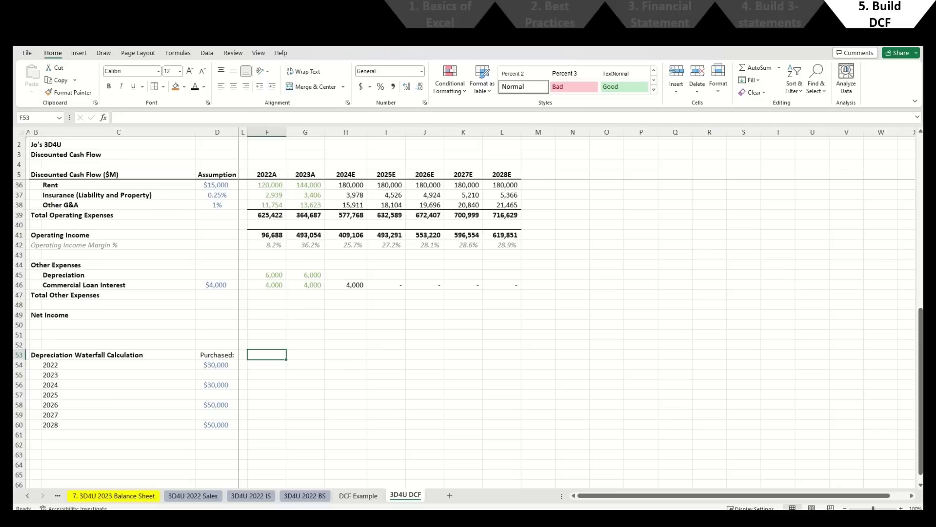
type("2022")
key("ctrl+Return")
key("alt+h")
key("a")
key("c")
key("ctrl+b")
Step: Calculate the second year header in G53 as =F53+1, centered and bold
key("Right")
type("=")
key("Left")
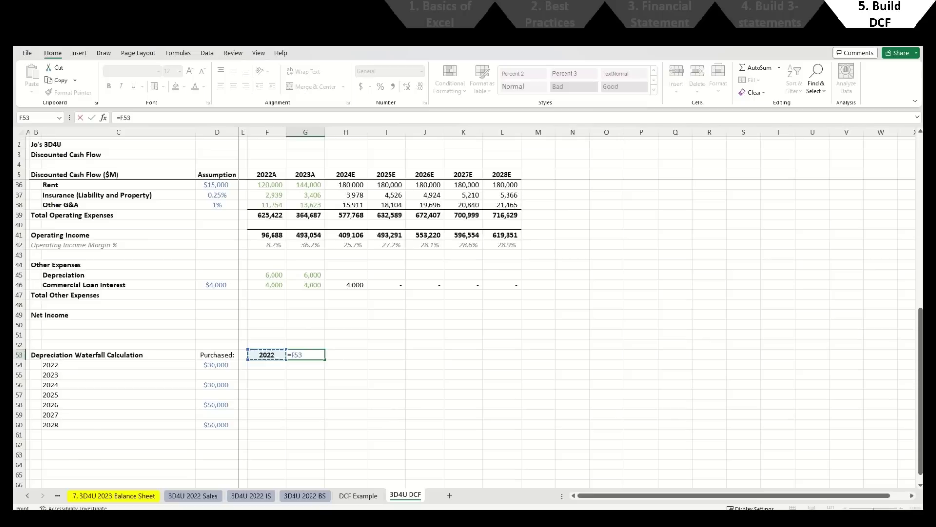
type("+1")
key("ctrl+Return")
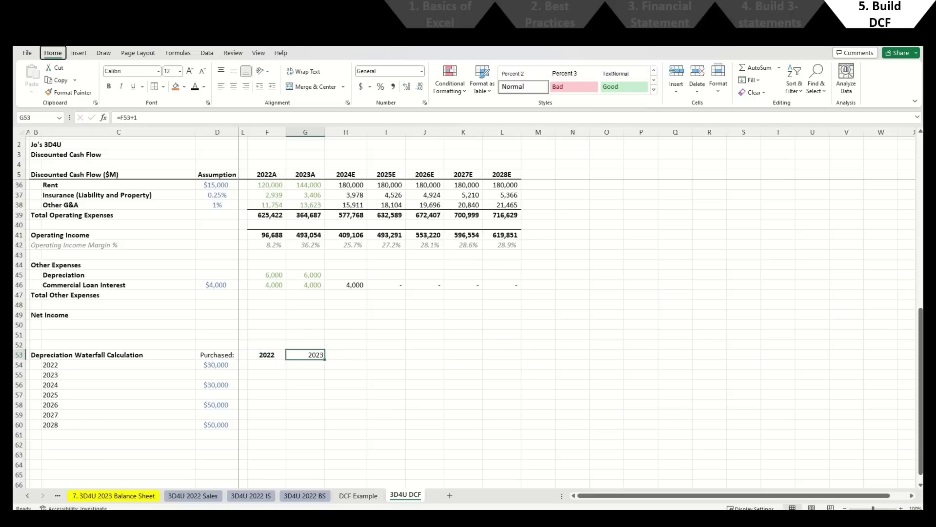
key("alt+h")
key("a")
key("c")
key("ctrl+b")
Step: Copy the year header formula from G53 across H53:L53 to extend the headers to 2028
key("ctrl+c")
key("Right")
key("shift+Right")
key("shift+Right")
key("shift+Right")
key("shift+Right")
key("ctrl+v")
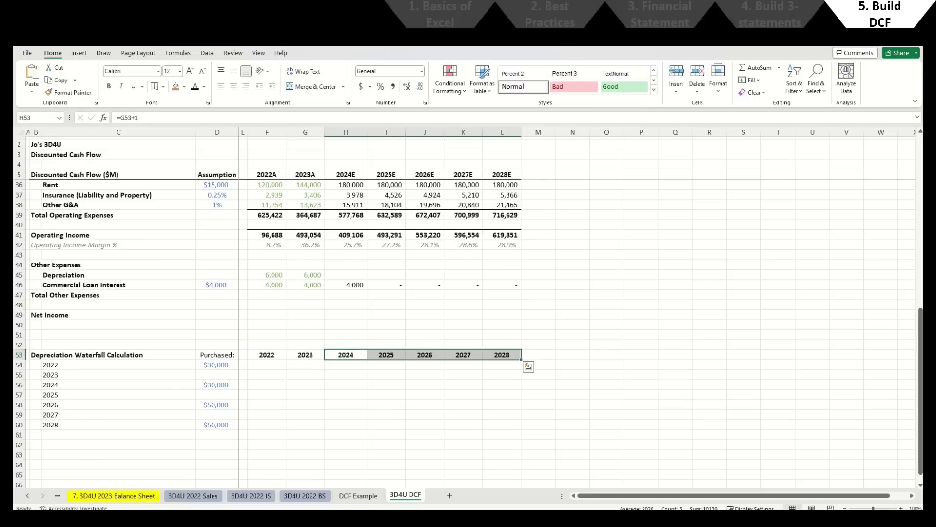
key("Left")
key("Left")
Step: Add the label "Years Depreciated" in C62 below the waterfall and set its value in D62 to 5
left_click(70, 445)
type("Yea")
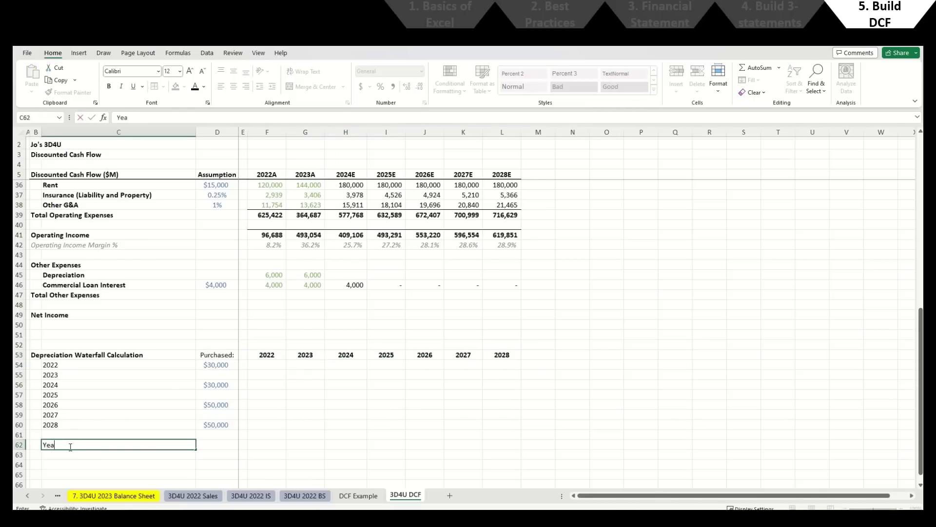
type("rs Depreciated")
key("Tab")
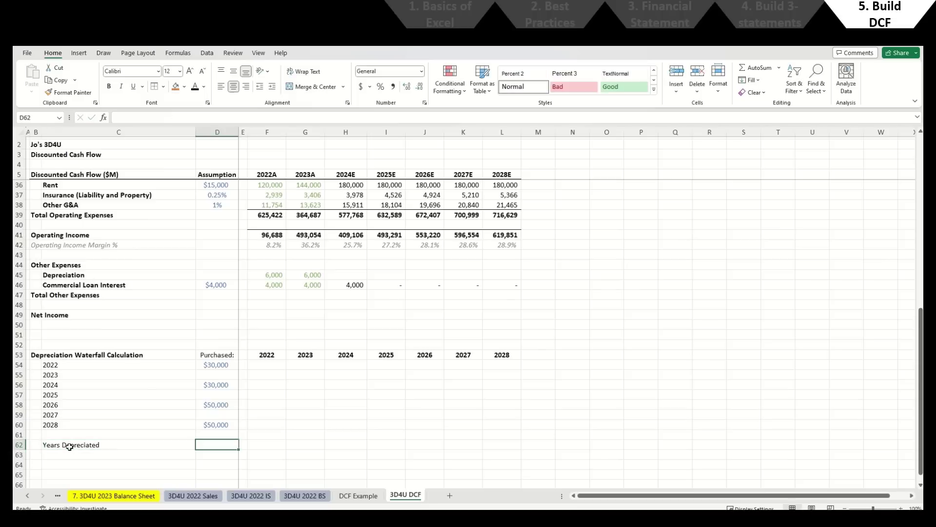
type("5")
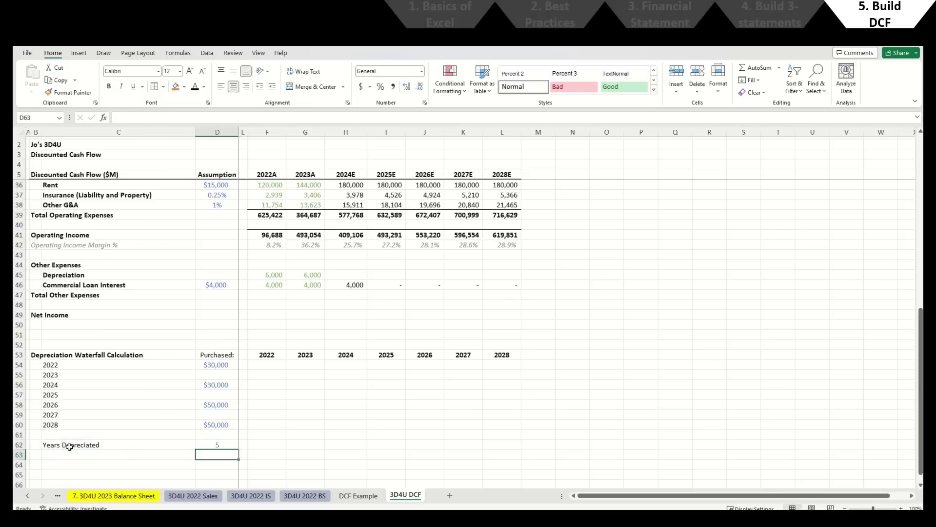
Step: Calculate the 2022 purchase's annual depreciation in F54 as =$D54/$D$62
key("Tab")
key("Right")
key("Up")
key("Up")
key("Up")
key("Up")
key("Up")
key("Up")
key("Up")
key("Up")
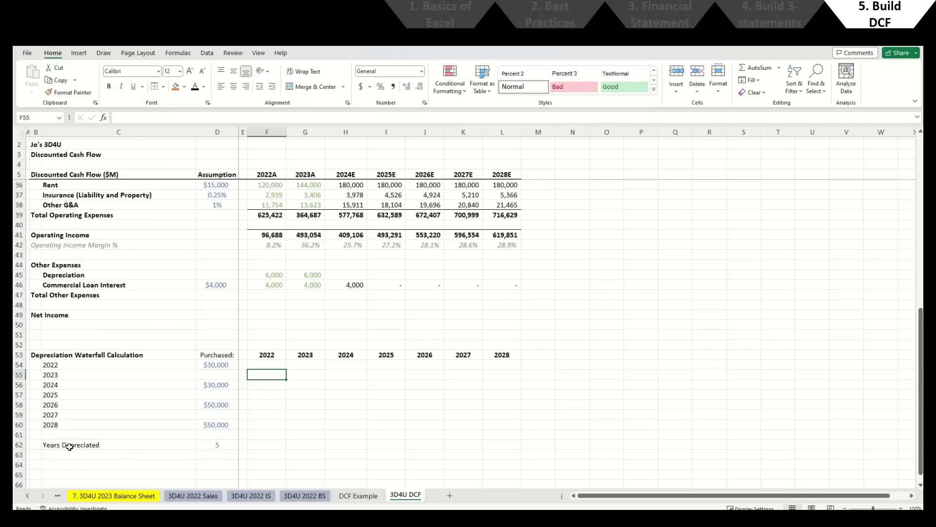
type("=")
key("Left")
key("Left")
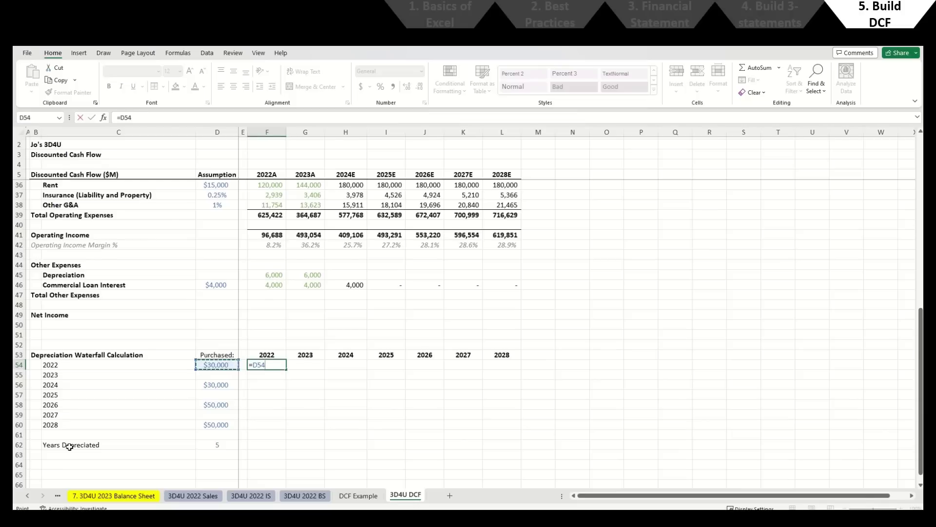
key("F4")
key("F4")
key("F4")
type("/")
key("Down")
key("Down")
key("Down")
key("Down")
key("Down")
key("Down")
key("Down")
key("Down")
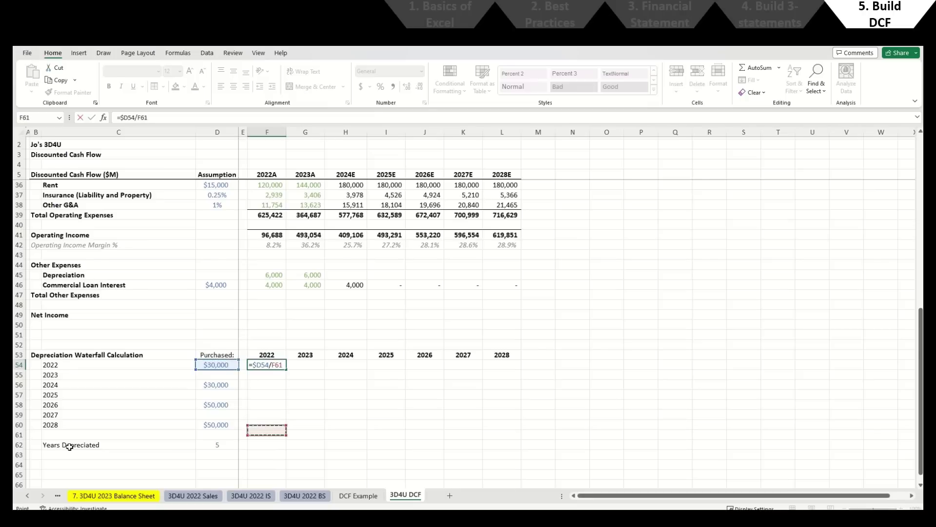
key("Left")
key("Left")
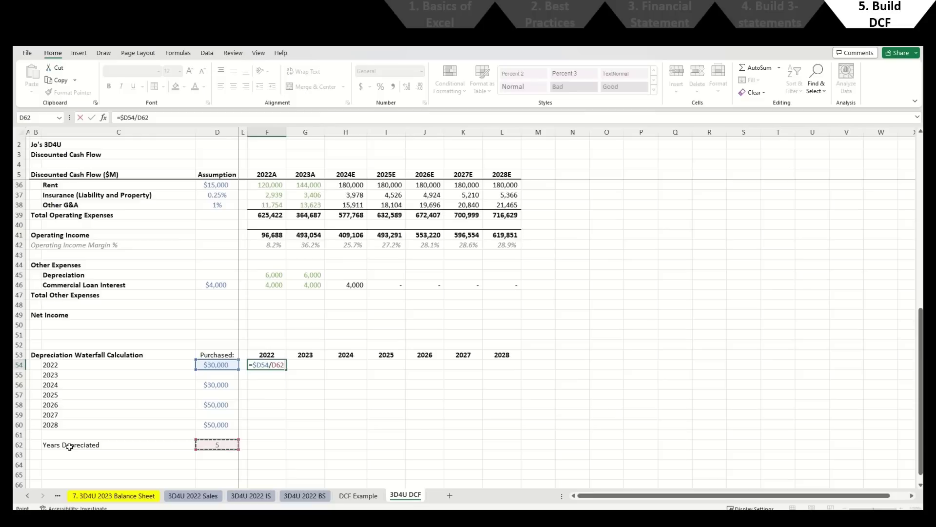
key("F4")
key("Return")
Step: Copy the depreciation formula from F54 across G54:J54 so the 2022 purchase depreciates through 2026
key("Up")
key("ctrl+c")
key("Right")
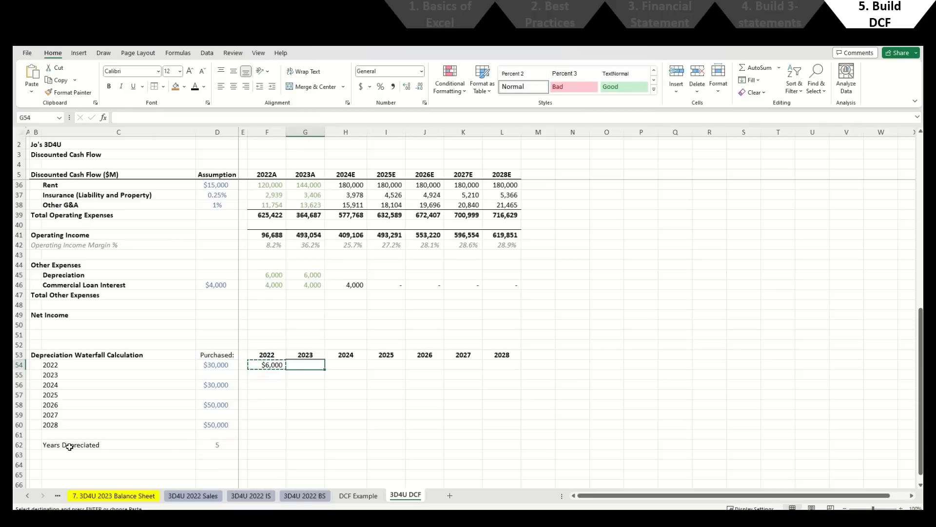
key("shift+Right")
key("shift+Right")
key("shift+Right")
key("Return")
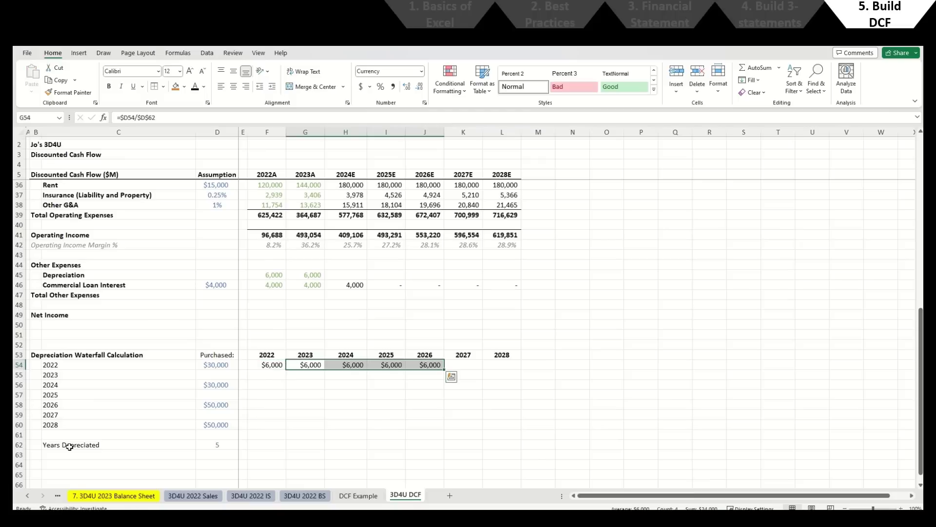
key("Left")
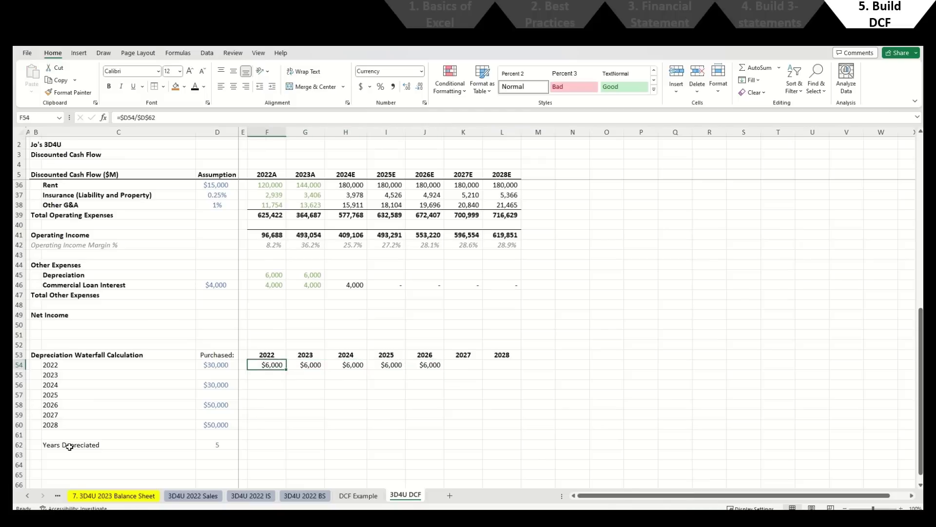
Step: Calculate the 2024 purchase's annual depreciation in H56 as =$D56/$D$62
key("Right")
key("Right")
key("Down")
key("Down")
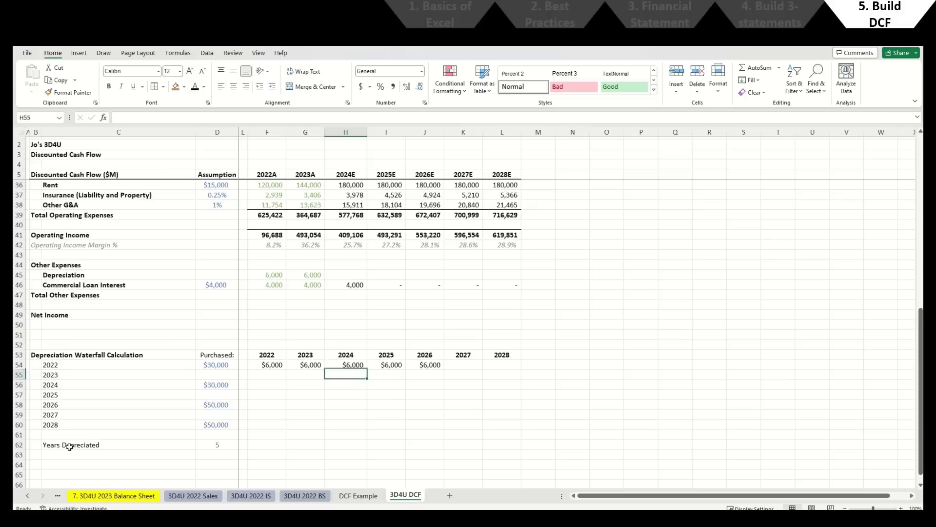
type("=")
key("Left")
key("Left")
key("Left")
key("Left")
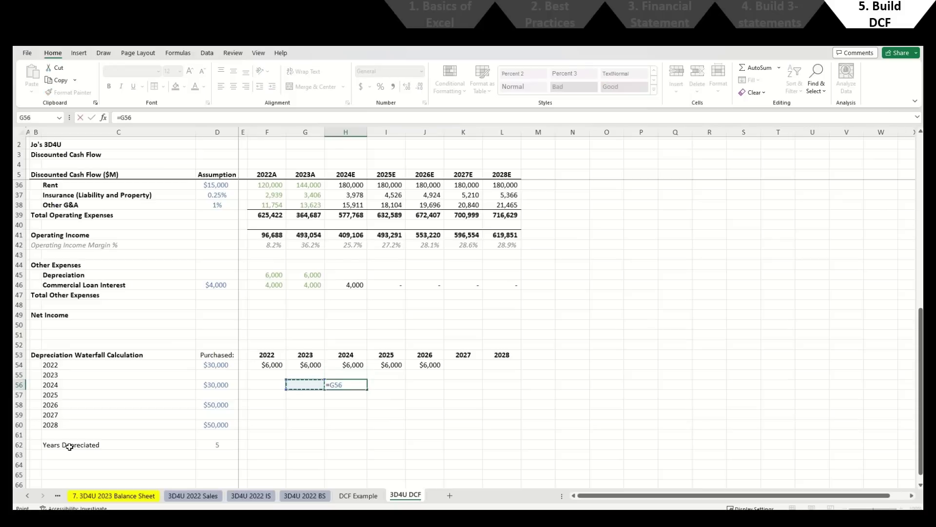
key("F4")
key("F4")
key("F4")
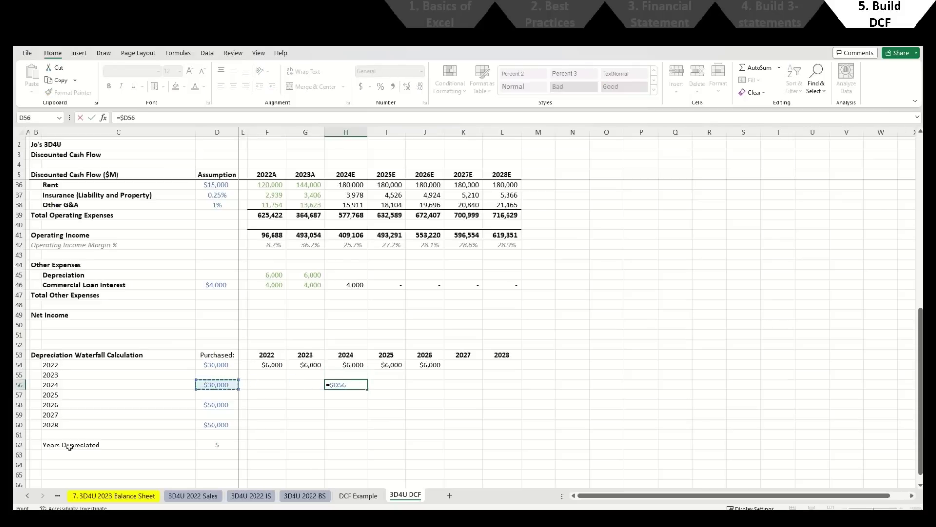
type("/")
key("Down")
key("Down")
key("Down")
key("Down")
key("Down")
key("Down")
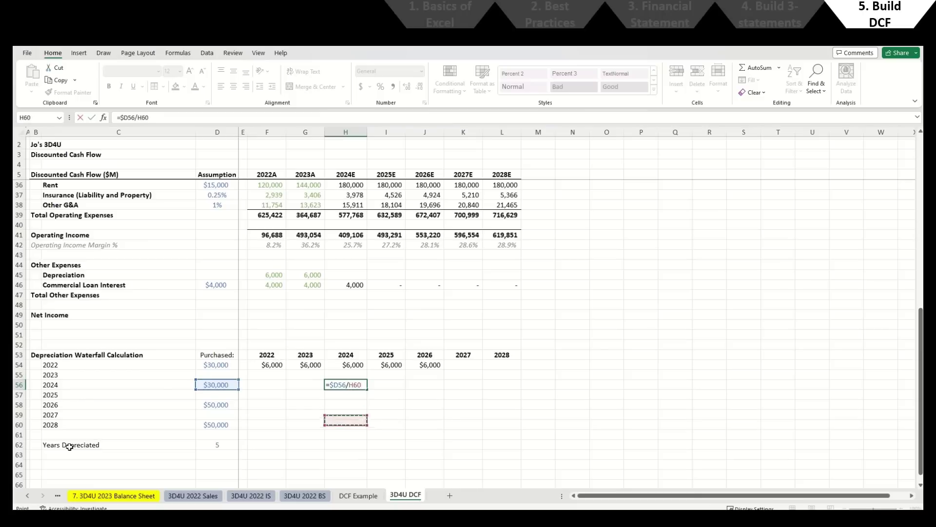
key("Left")
key("Left")
key("Left")
key("Left")
key("F4")
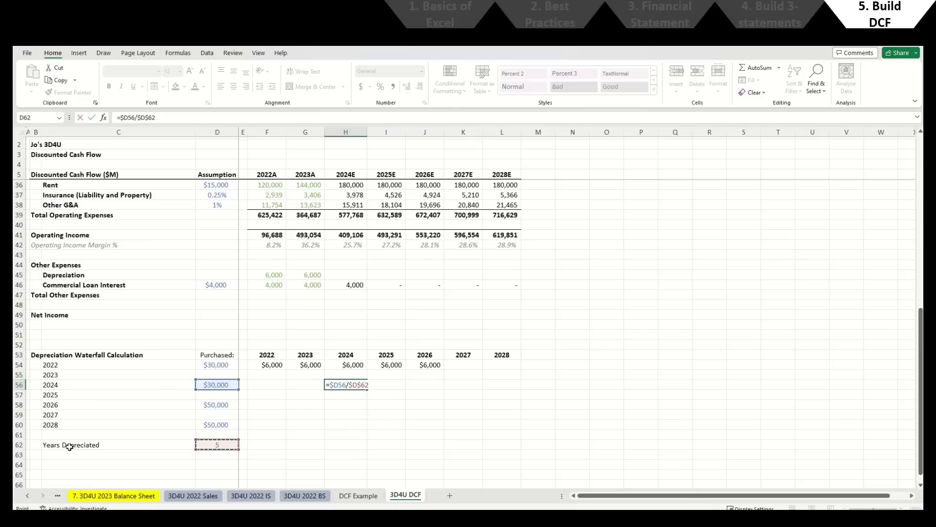
key("Return")
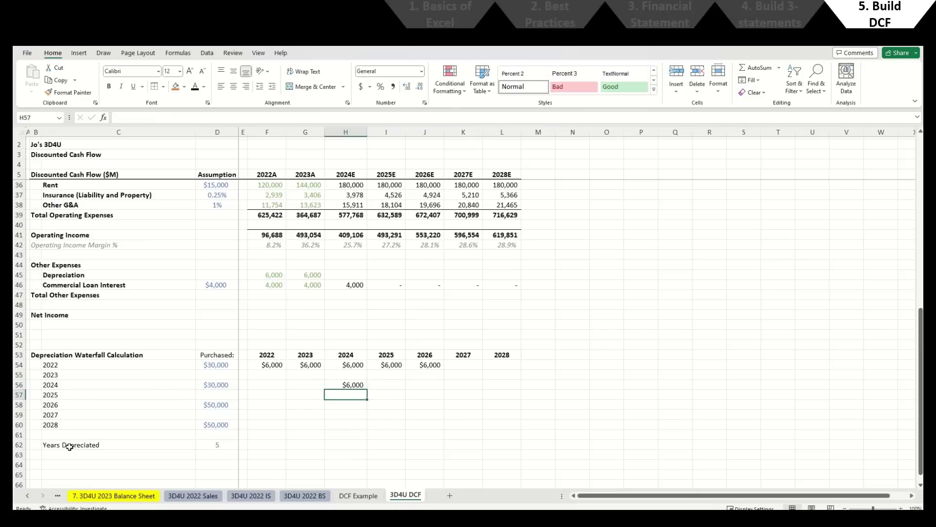
Step: Copy the depreciation formula from H56 across I56:L56 so the 2024 purchase depreciates through 2028
key("Up")
key("ctrl+c")
key("Right")
key("shift+Right")
key("shift+Right")
key("shift+Right")
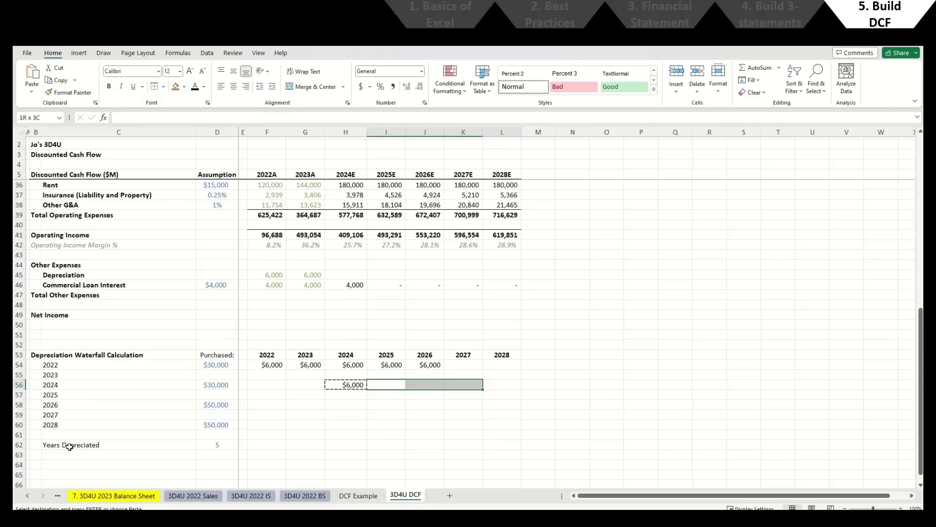
key("Return")
key("Left")
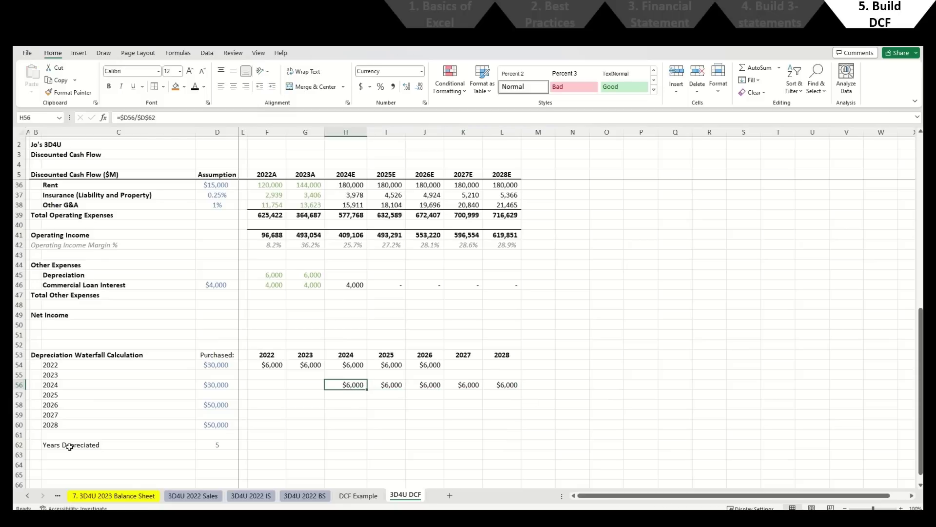
key("ctrl+c")
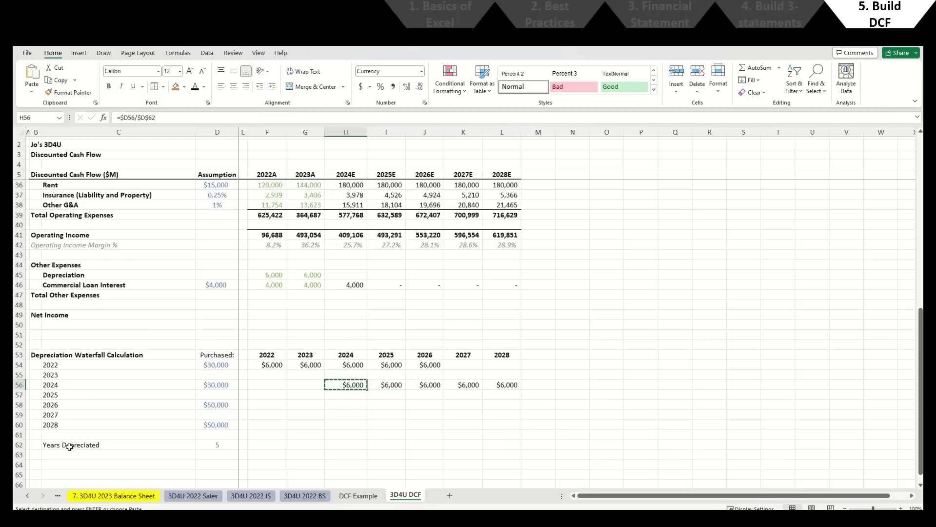
key("Down")
key("Down")
key("Right")
key("Right")
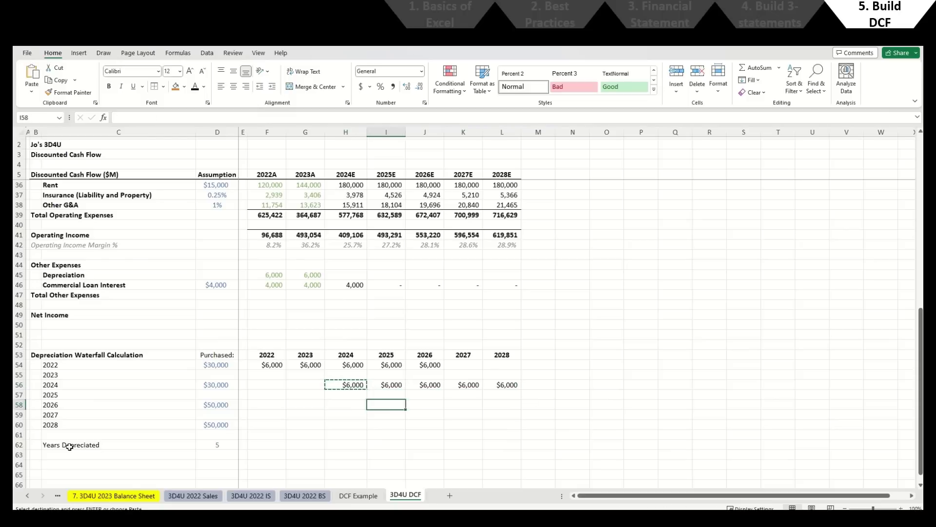
key("Down")
key("Up")
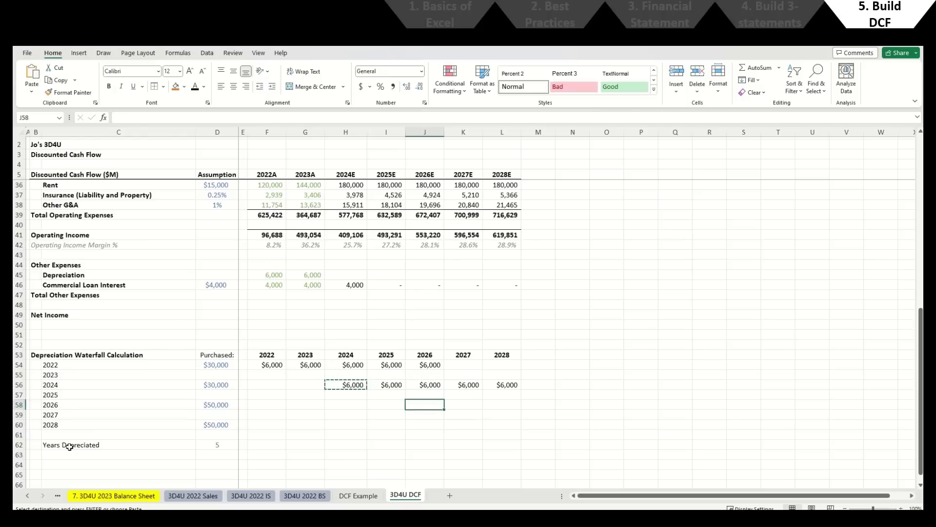
key("Left")
key("Left")
key("Up")
key("Up")
key("Up")
key("Up")
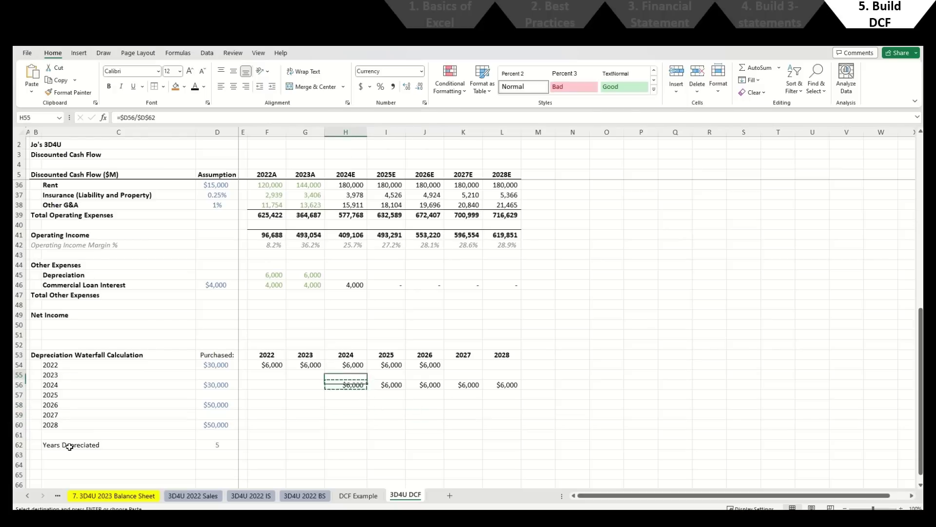
key("ctrl+c")
key("Down")
key("Down")
key("ctrl+v")
key("Escape")
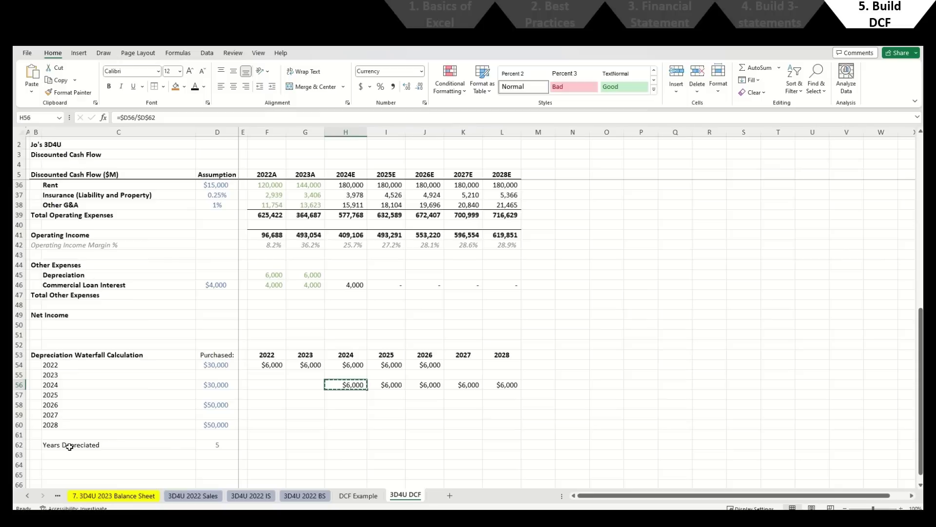
Step: Copy the depreciation formula from J56 into J58:L58 so the 2026 purchase depreciates through 2028
key("Right")
key("ctrl+shift+Right")
key("Left")
key("Right")
key("Right")
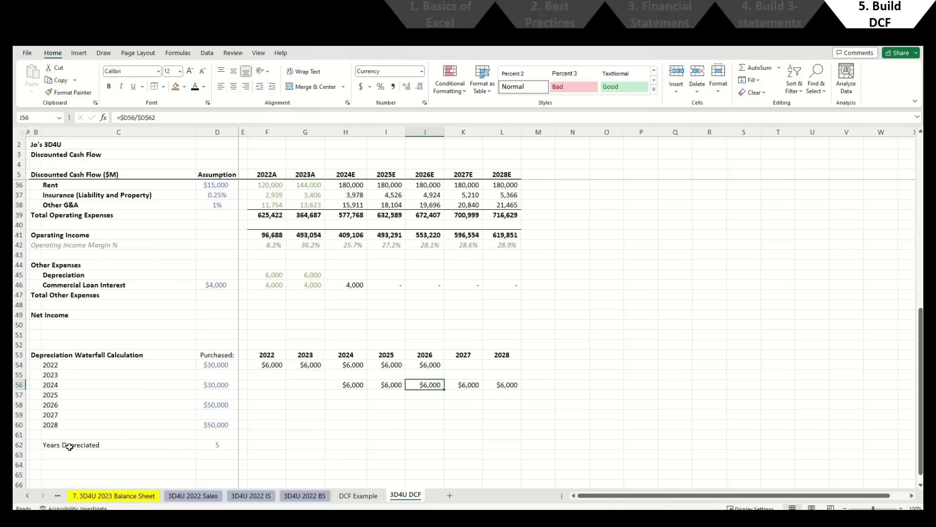
key("ctrl+c")
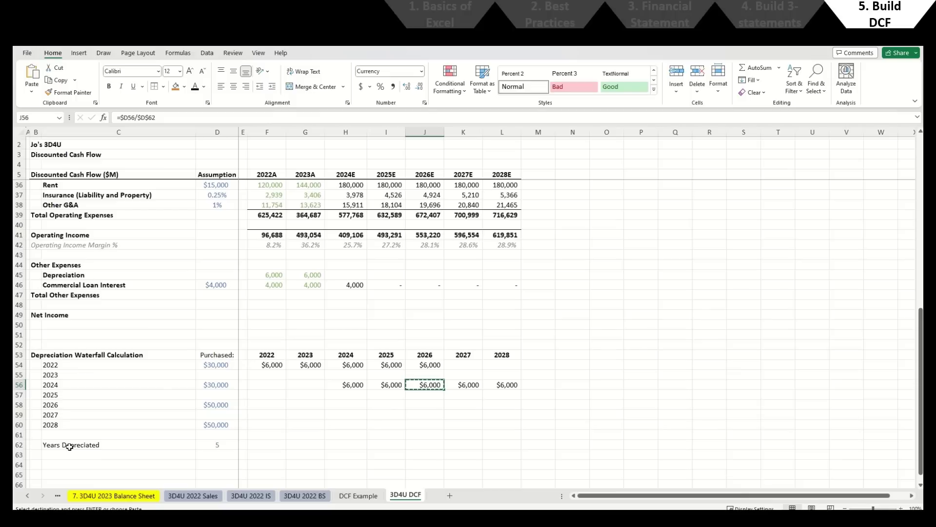
key("Down")
key("Down")
key("ctrl+v")
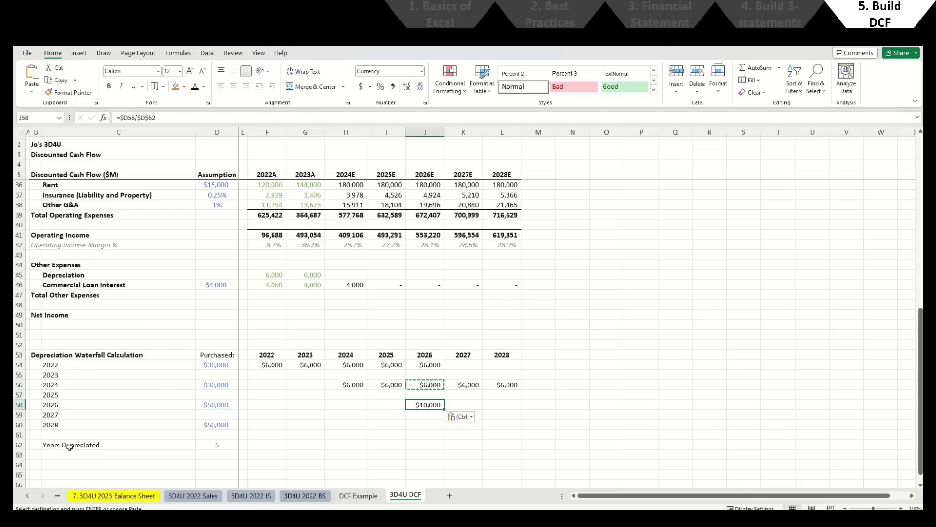
key("Right")
key("ctrl+v")
key("Right")
key("ctrl+v")
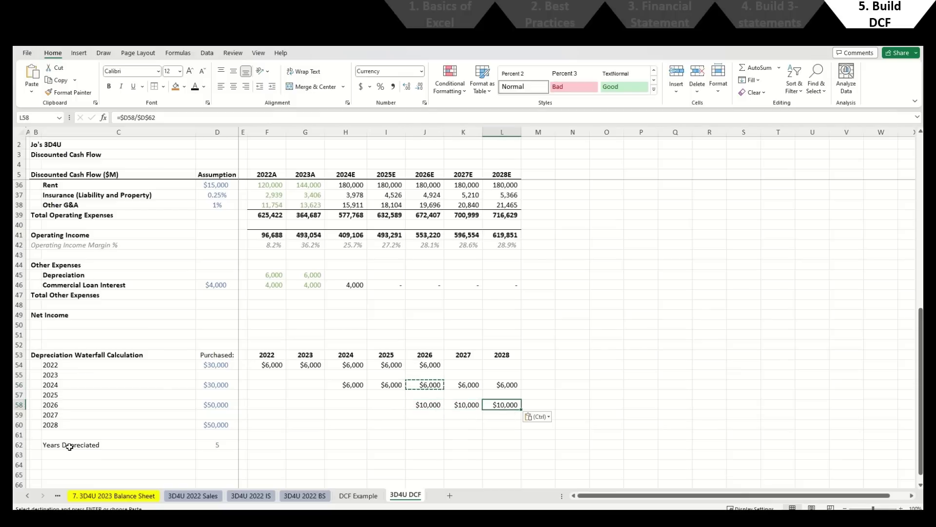
Step: Copy the same depreciation formula into L60 for the 2028 purchase
key("Down")
key("Down")
key("ctrl+v")
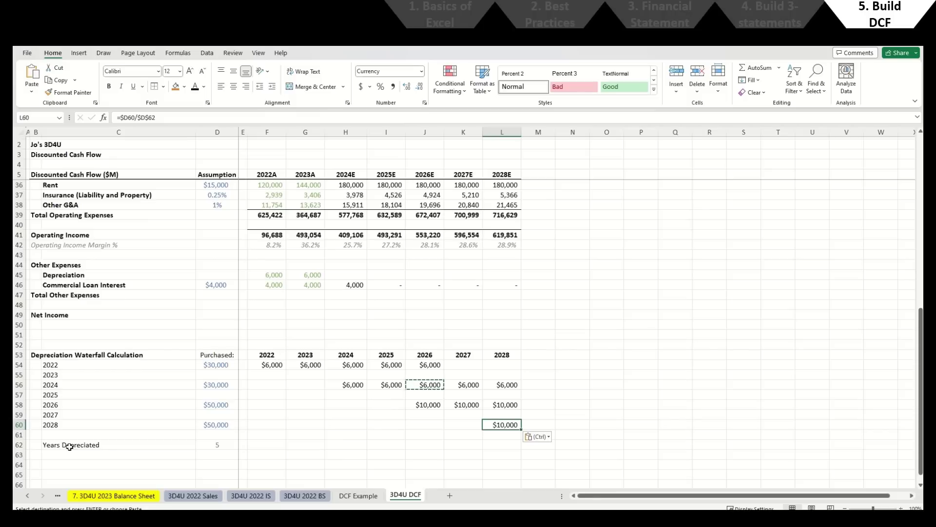
key("Escape")
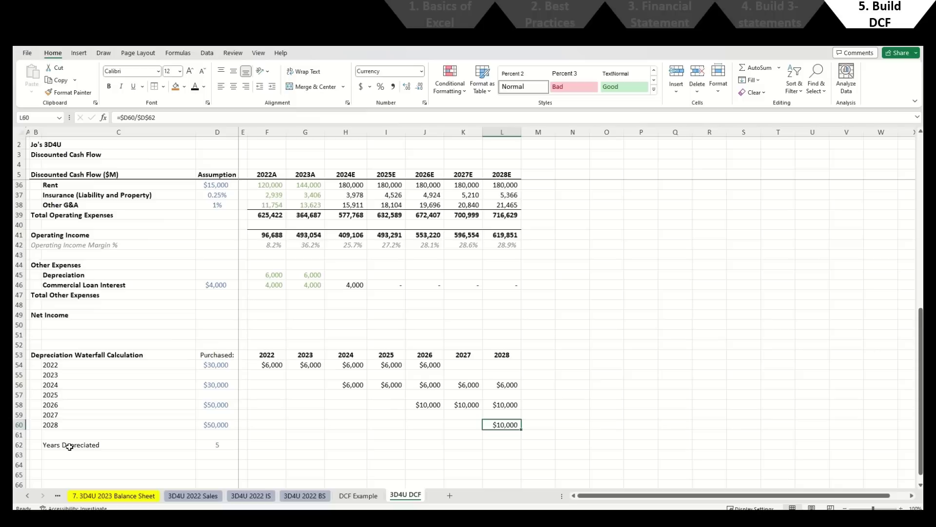
Step: Move the Years Depreciated label and its value from row 62 down to row 63
key("Down")
key("Down")
key("Left")
key("Left")
key("Left")
key("Left")
key("Left")
key("Left")
key("Left")
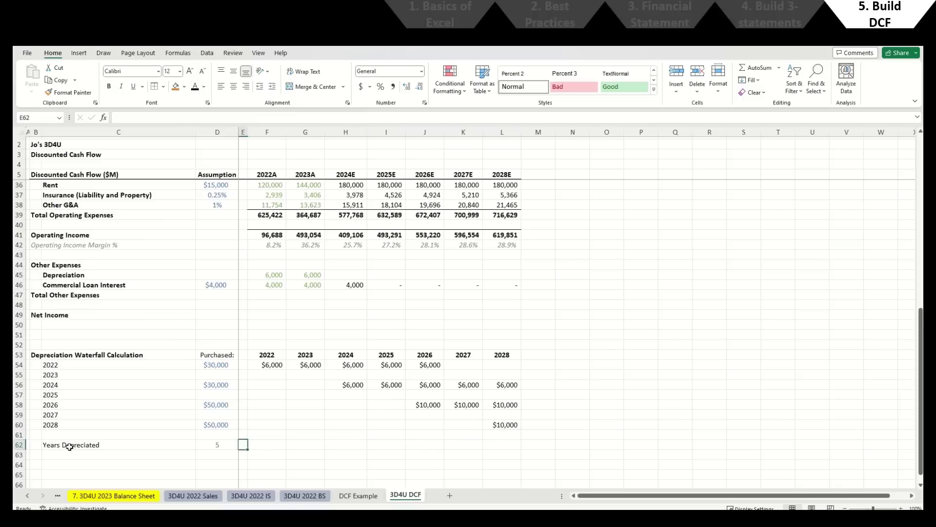
key("Left")
key("Left")
key("shift+Right")
key("ctrl+x")
key("Down")
key("ctrl+v")
Step: Label C61 "Total Depreciation" in bold with top and bottom borders
key("Up")
key("Up")
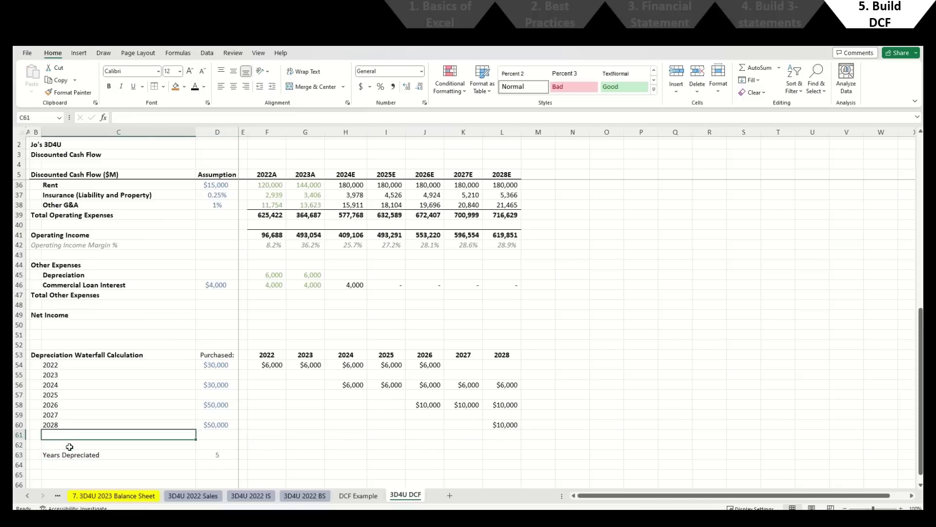
type("Total Depreciation")
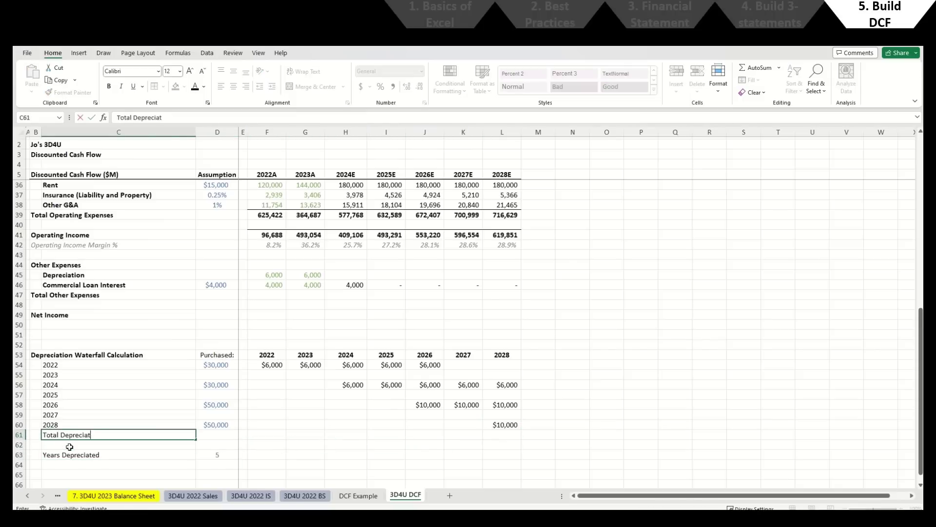
key("Return")
key("Up")
key("ctrl+b")
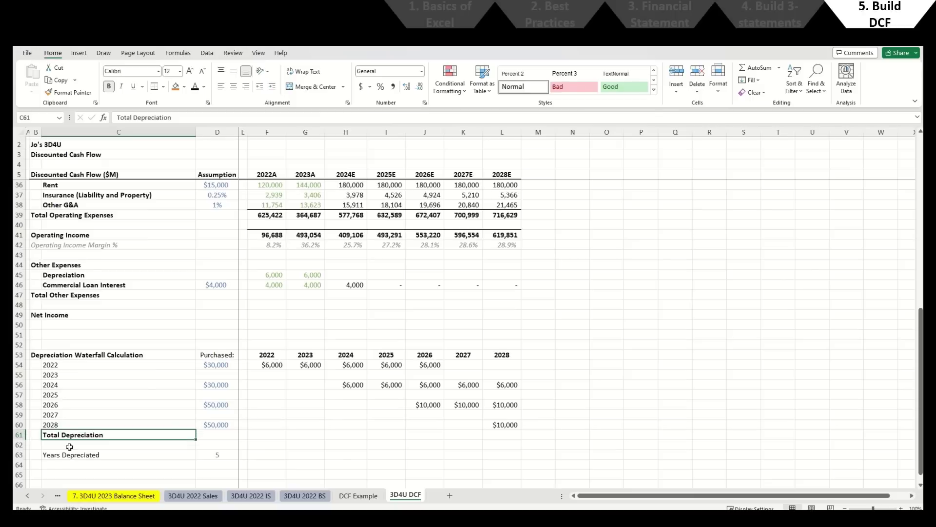
Step: Total the 2022 depreciation column in F61 with =SUM(F54:F60) in bold
key("Right")
key("Right")
key("Right")
type("=sum(")
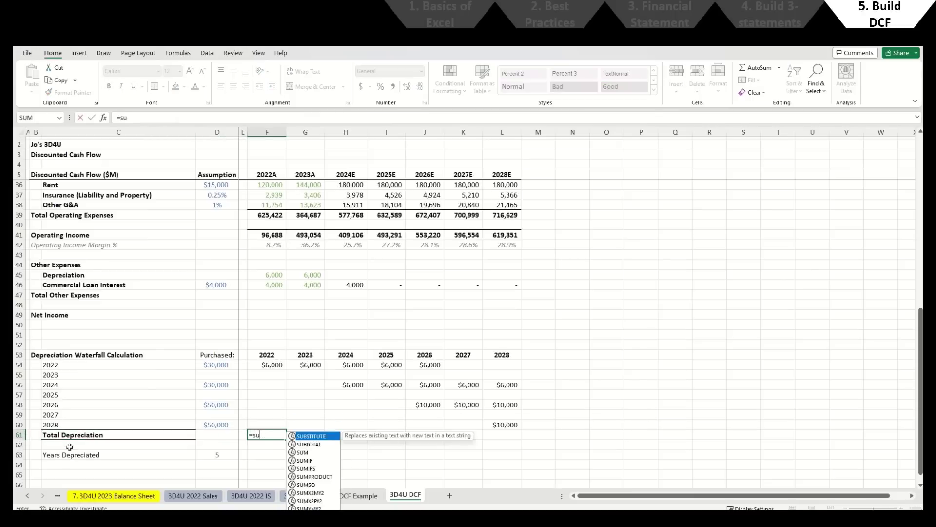
key("Up")
key("shift+Up")
key("shift+Up")
key("shift+Up")
key("shift+Up")
key("shift+Up")
key("shift+Up")
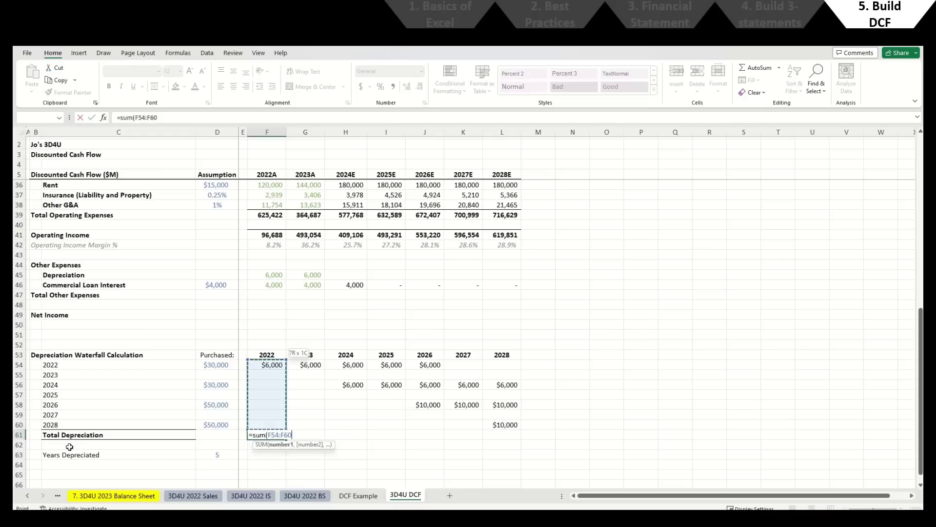
key("Return")
key("Up")
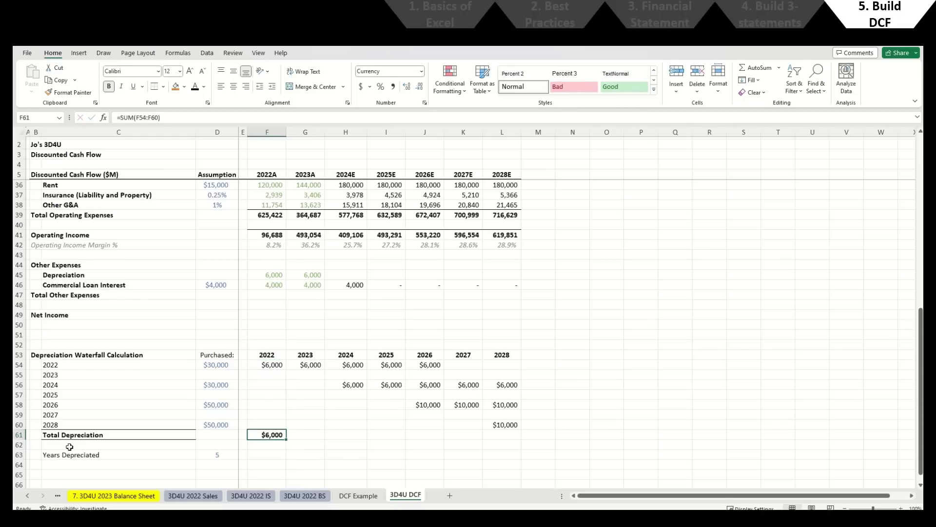
Step: Copy the total formula from F61 across G61:L61 and extend the row's top and bottom borders across D61:L61
key("ctrl+c")
key("Right")
key("shift+Right")
key("shift+Right")
key("shift+Right")
key("shift+Right")
key("shift+Right")
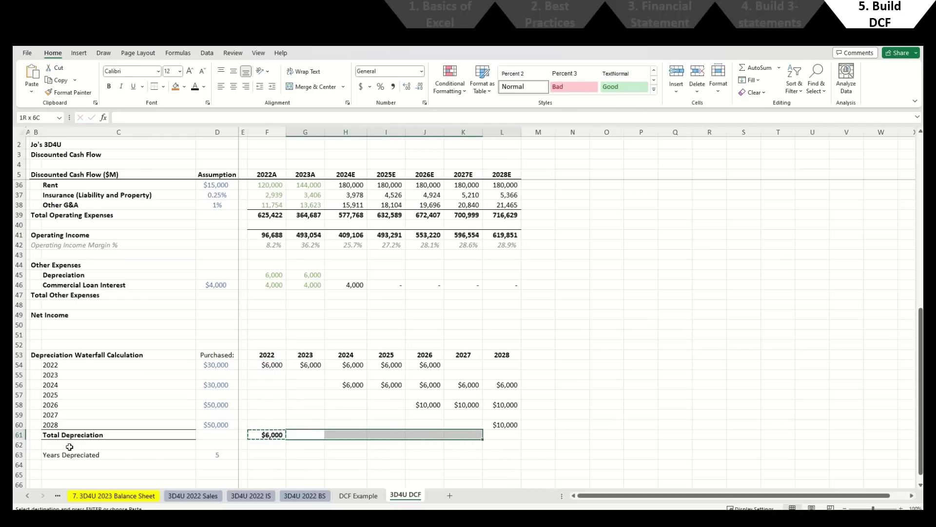
key("Return")
key("Left")
key("Left")
key("Left")
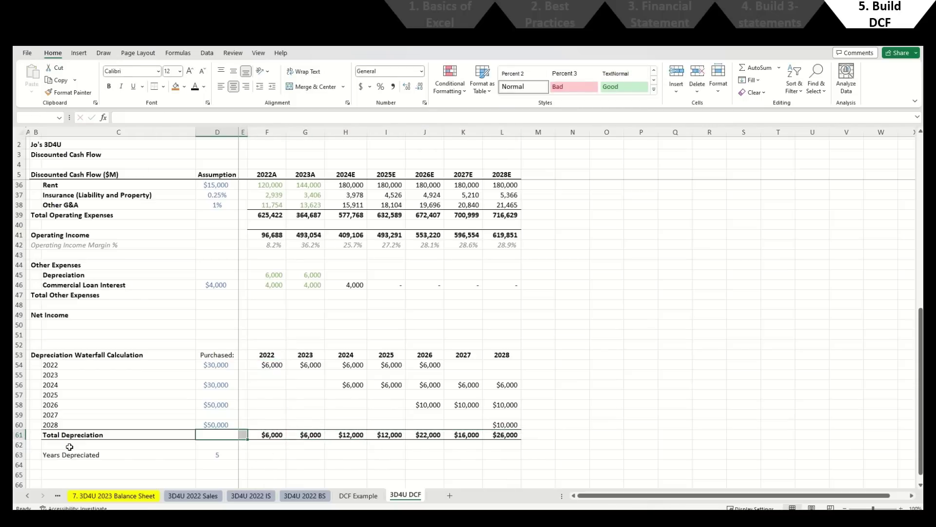
key("Right")
key("Right")
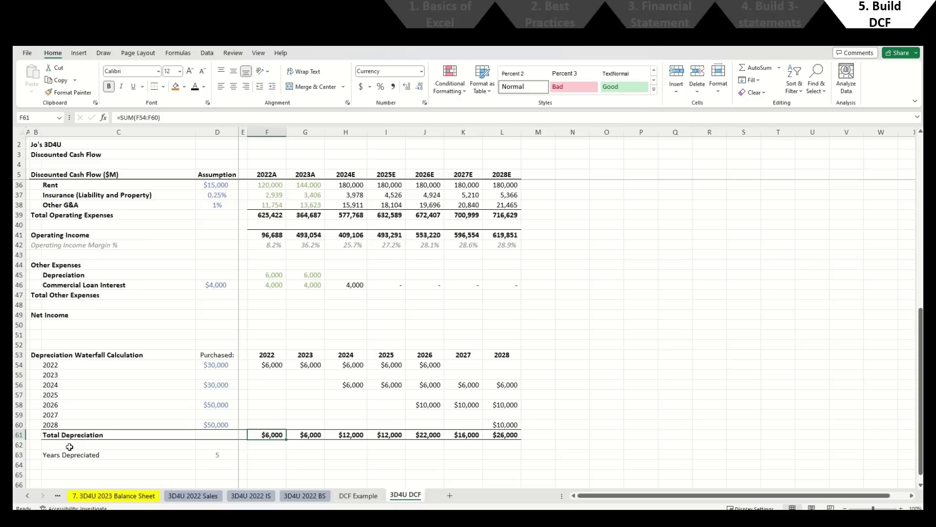
Step: Put an outside border around the whole depreciation waterfall block, B53:L64
key("Left")
key("Left")
key("Left")
key("Up")
key("Up")
key("Up")
key("Up")
key("Up")
key("Up")
key("Up")
key("Up")
key("Up")
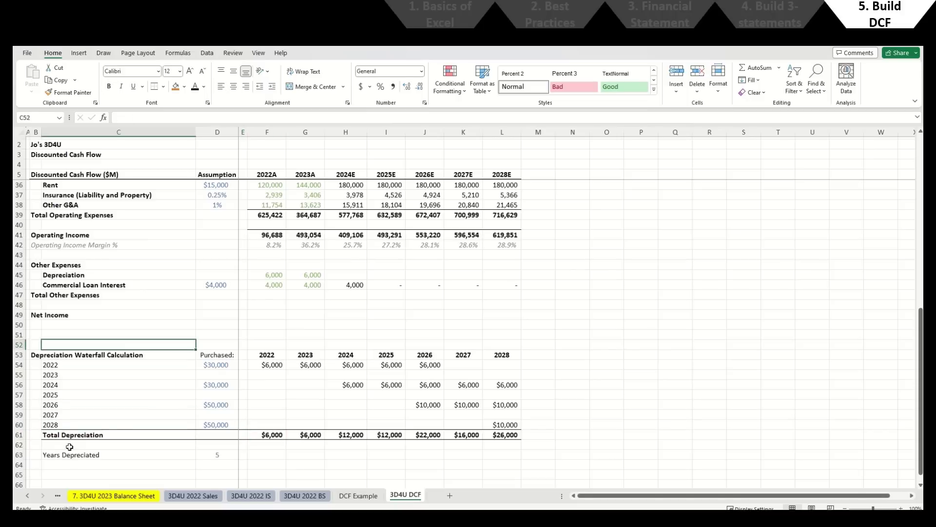
key("Down")
key("Left")
key("shift+Right")
key("shift+Right")
key("shift+Right")
key("shift+Right")
key("shift+Right")
key("shift+Right")
key("shift+Right")
key("shift+Right")
key("shift+Right")
key("shift+Right")
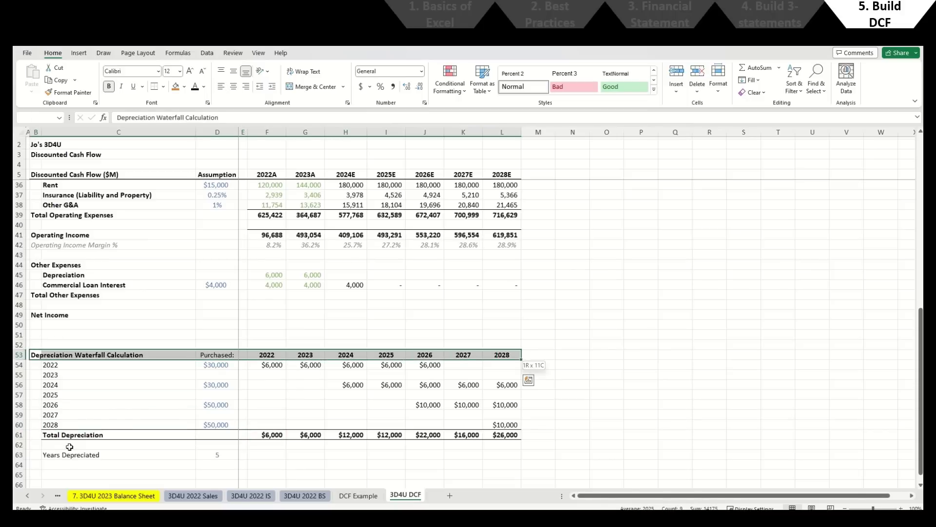
key("shift+Down")
key("shift+Down")
key("shift+Down")
key("shift+Down")
key("shift+Down")
key("shift+Down")
key("shift+Down")
key("shift+Down")
key("shift+Down")
key("shift+Down")
key("shift+Down")
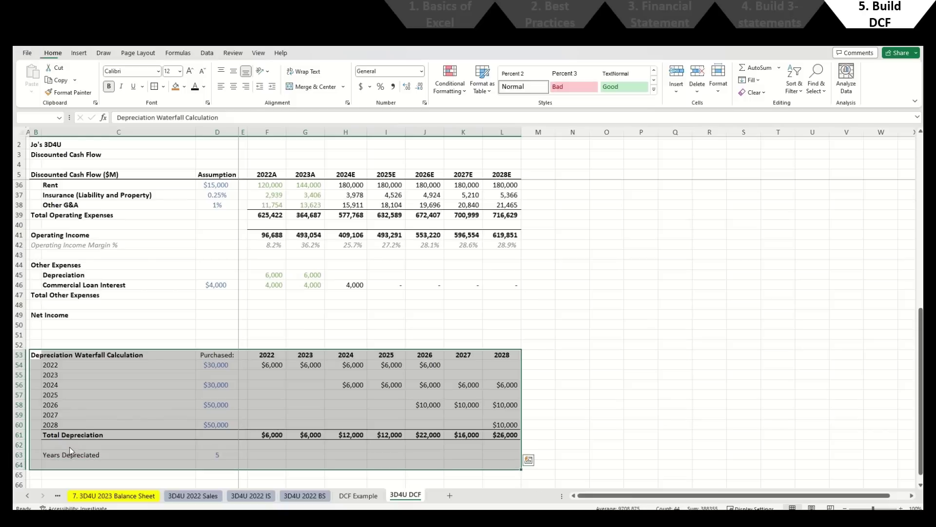
key("Right")
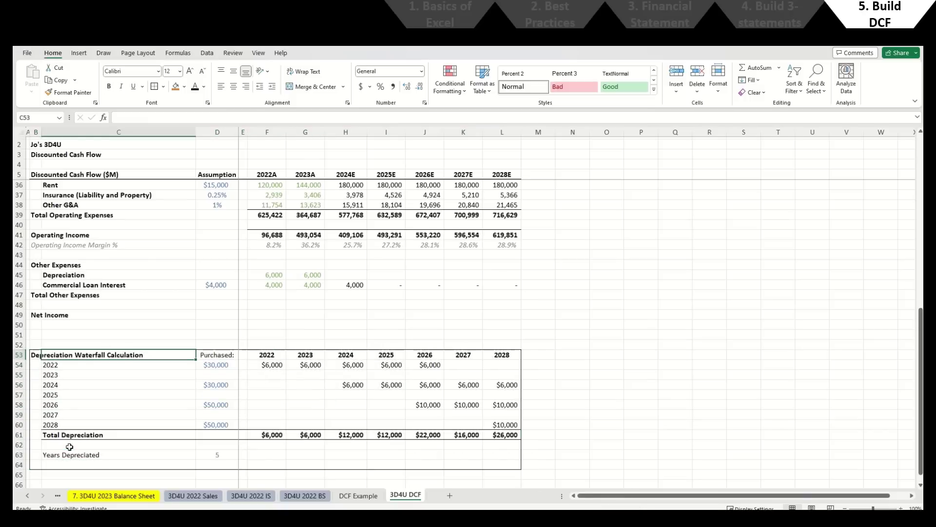
Step: Insert four blank rows at row 52, above the depreciation waterfall block
key("Up")
key("shift+space")
key("shift+Down")
key("shift+Down")
key("shift+Down")
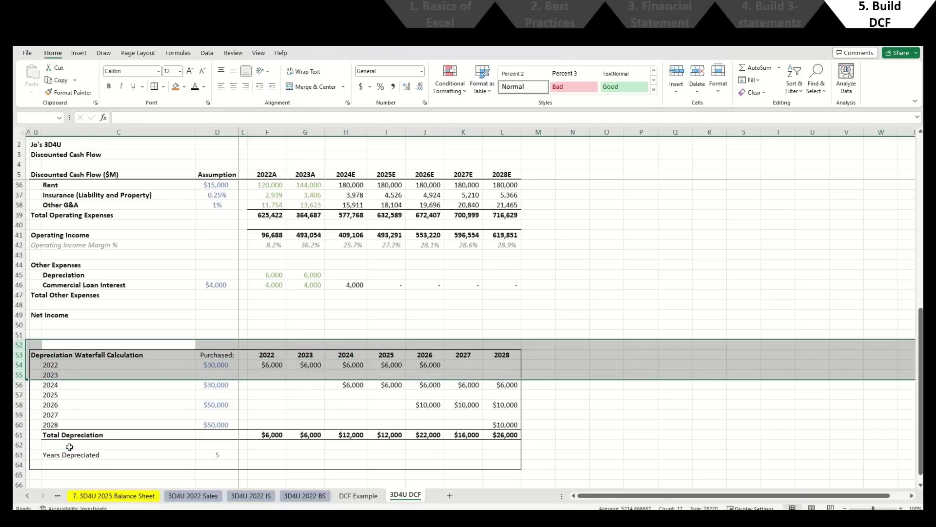
key("ctrl+shift+plus")
key("Up")
key("Up")
key("Up")
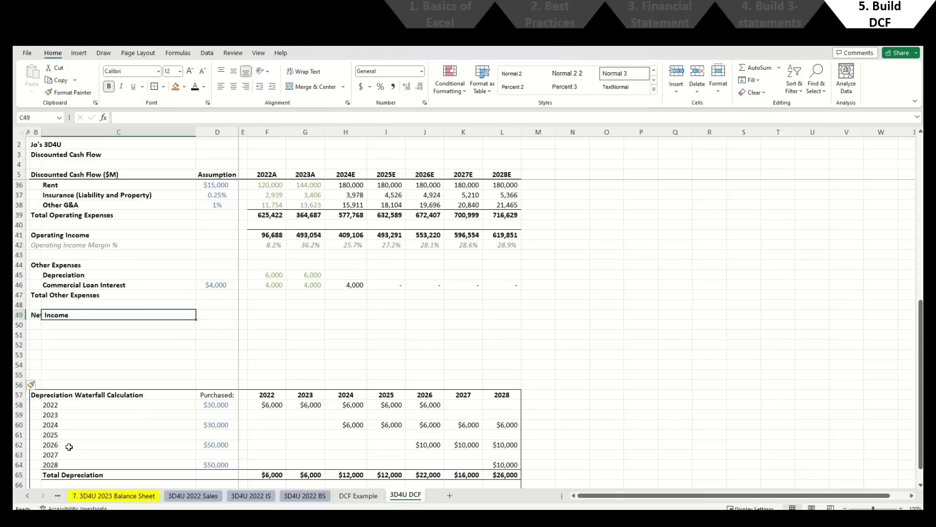
Step: Link the 2024E Depreciation expense in H45 to the waterfall's 2024 total with =H65
left_click(347, 275)
type("=")
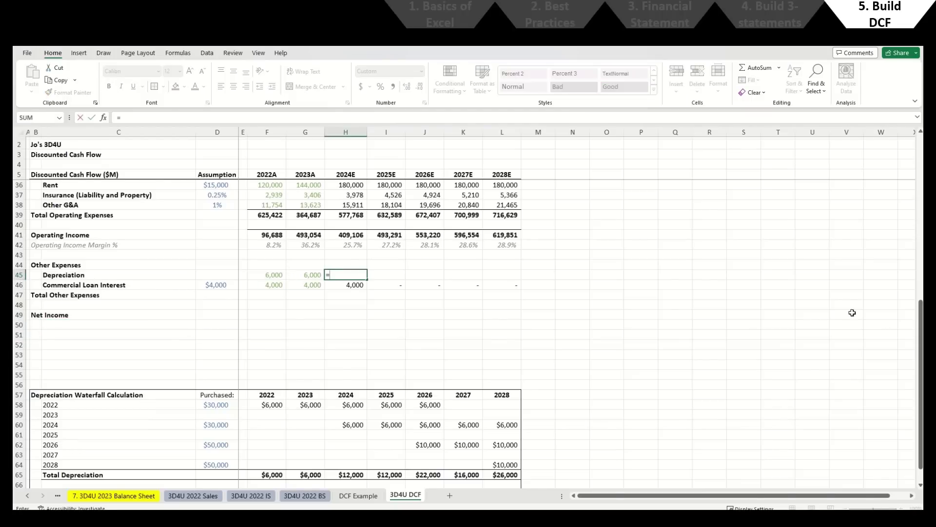
left_click(352, 475)
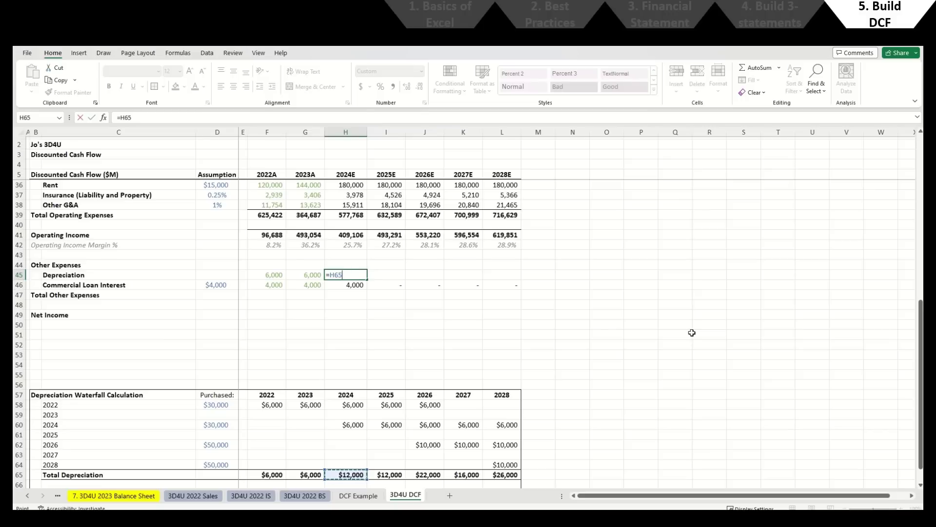
key("Return")
key("Up")
Step: Copy the Depreciation link from H45 across I45:L45 for 2025E through 2028E
key("ctrl+c")
key("Right")
key("shift+Right")
key("shift+Right")
key("shift+Right")
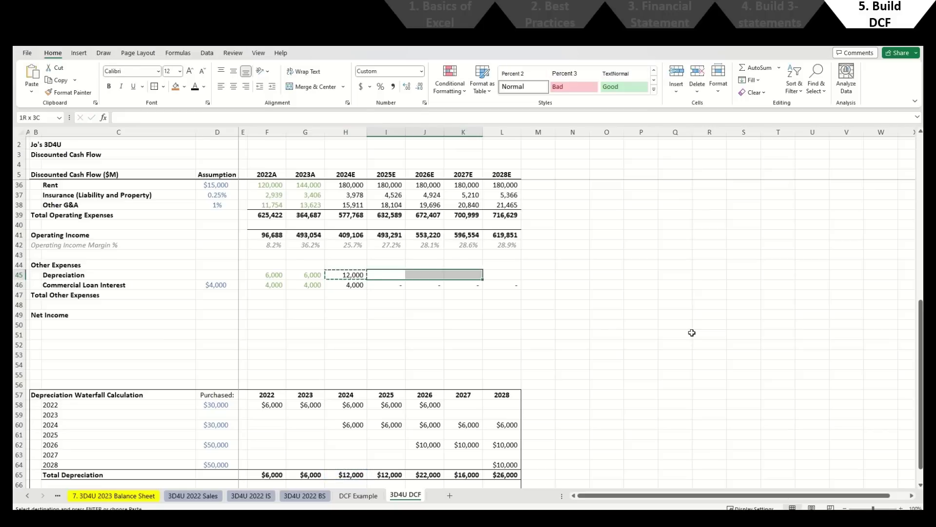
key("ctrl+v")
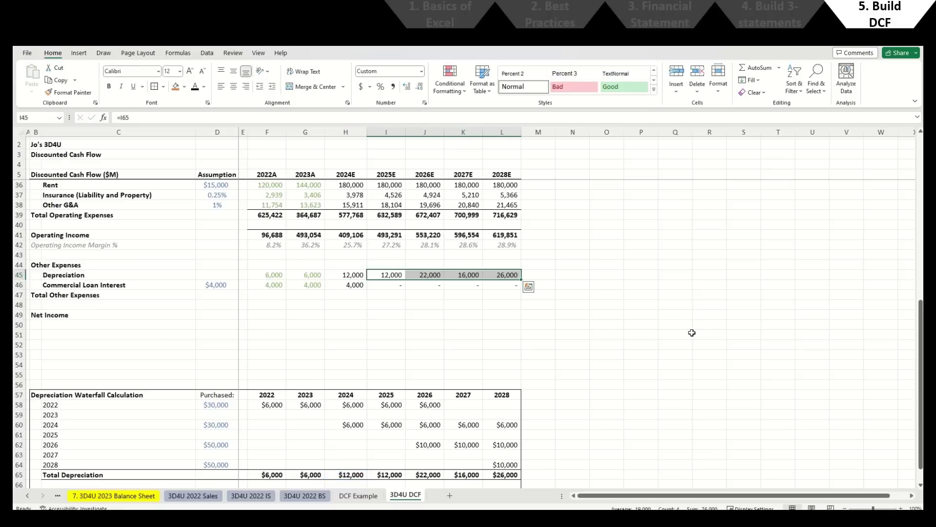
Step: Calculate 2022A Total Other Expenses in F47 as =SUM(F45:F46), in bold with a top border
key("Down")
key("Down")
key("Left")
key("Left")
key("Left")
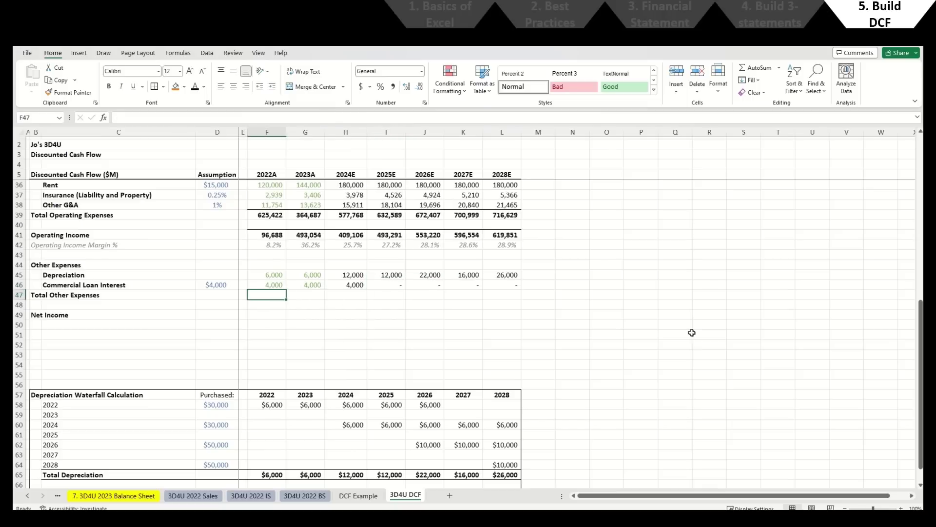
key("alt+equal")
key("Return")
key("Up")
key("ctrl+b")
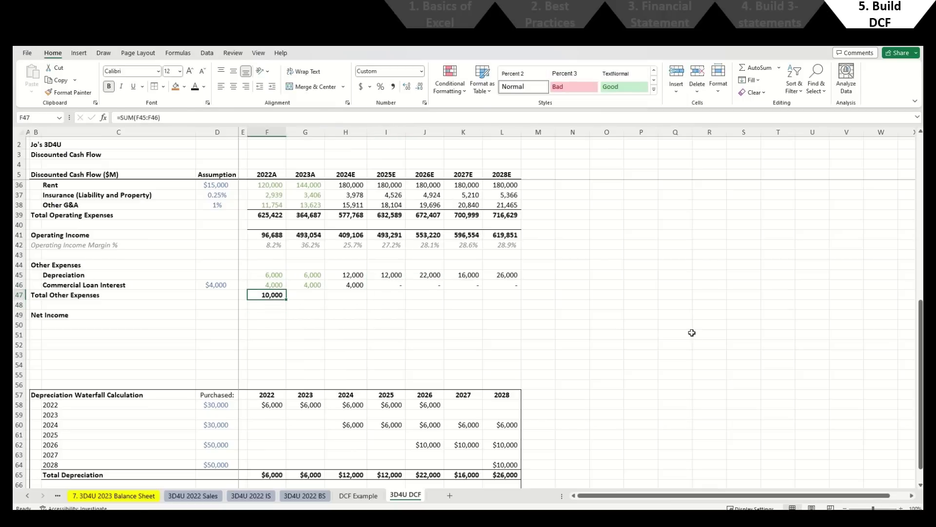
Step: Copy the Total Other Expenses formula from F47 across G47:L47 through 2028E
key("ctrl+c")
key("Right")
key("shift+Right")
key("shift+Right")
key("shift+Right")
key("shift+Right")
key("shift+Right")
key("Return")
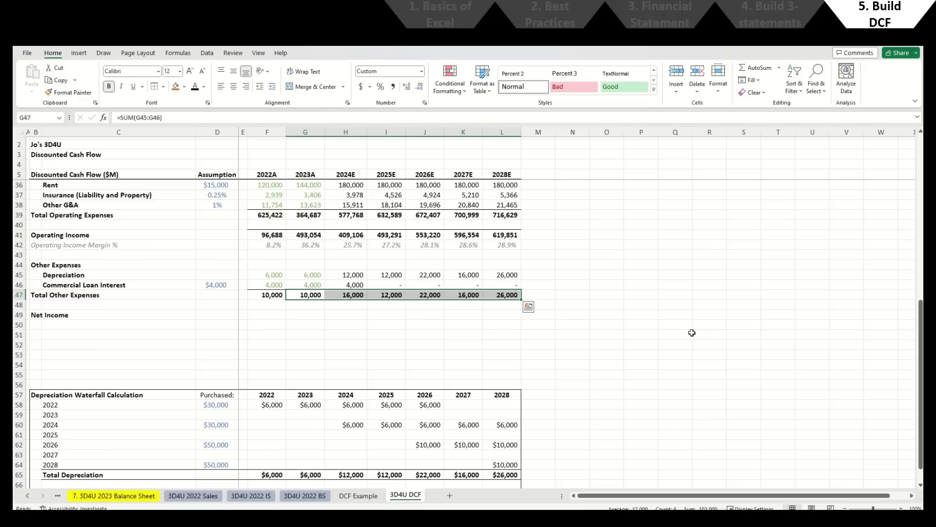
Step: Insert five blank rows above the Net Income line, starting at row 49
key("Down")
key("Down")
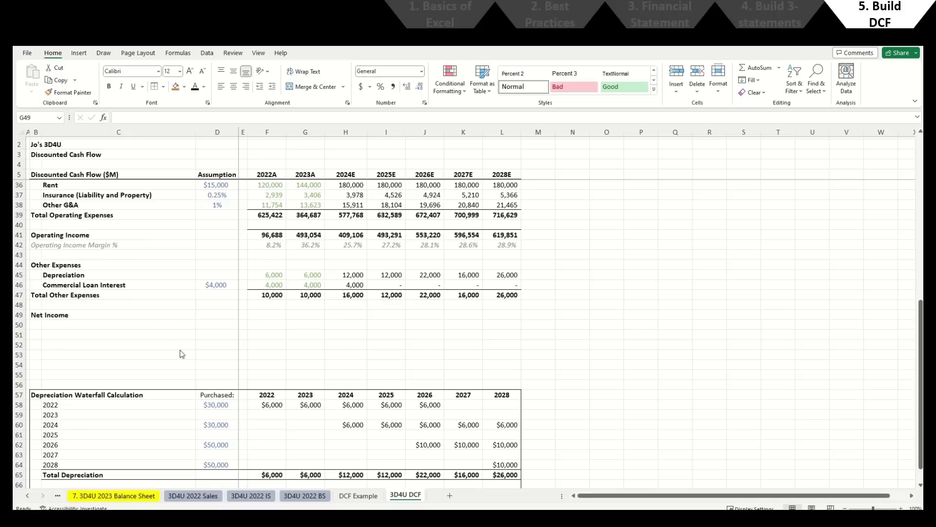
left_click(163, 315)
left_click(163, 314)
key("shift+space")
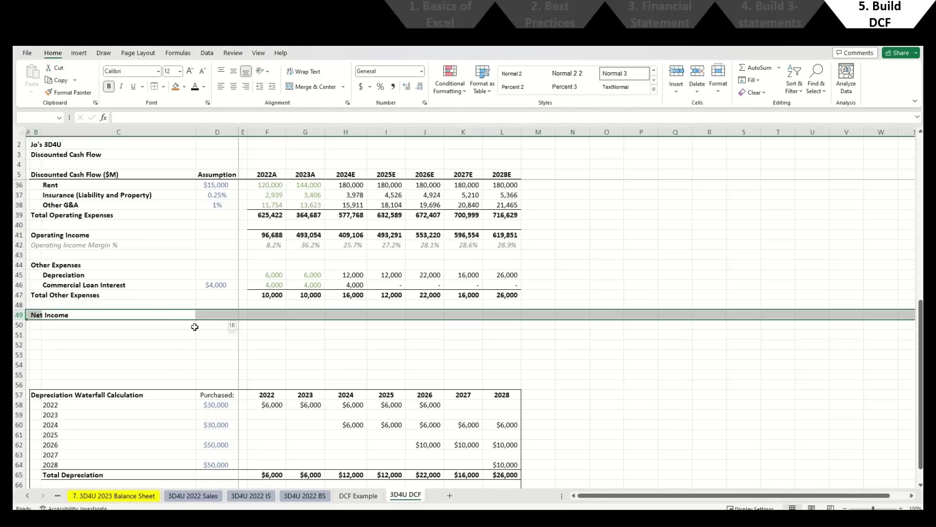
key("shift+Down")
key("shift+Down")
key("shift+Down")
key("ctrl+shift+plus")
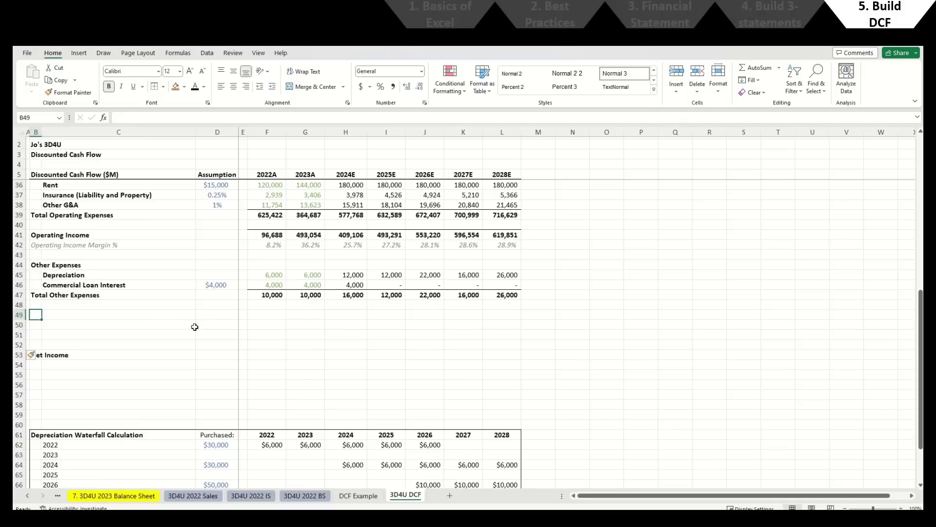
key("Down")
key("Down")
key("shift+space")
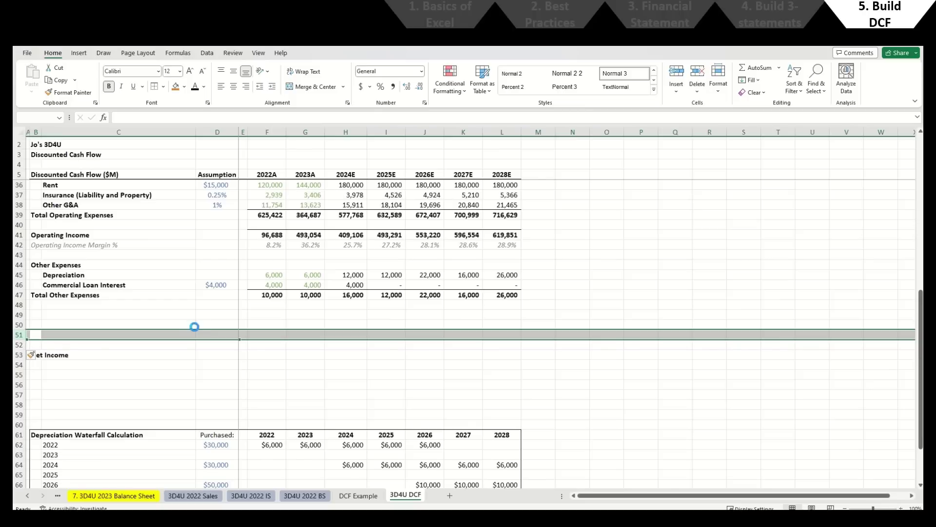
key("ctrl+shift+plus")
Step: Label cell B49 as Earnings Before Taxes
key("Up")
key("Up")
type("Ear")
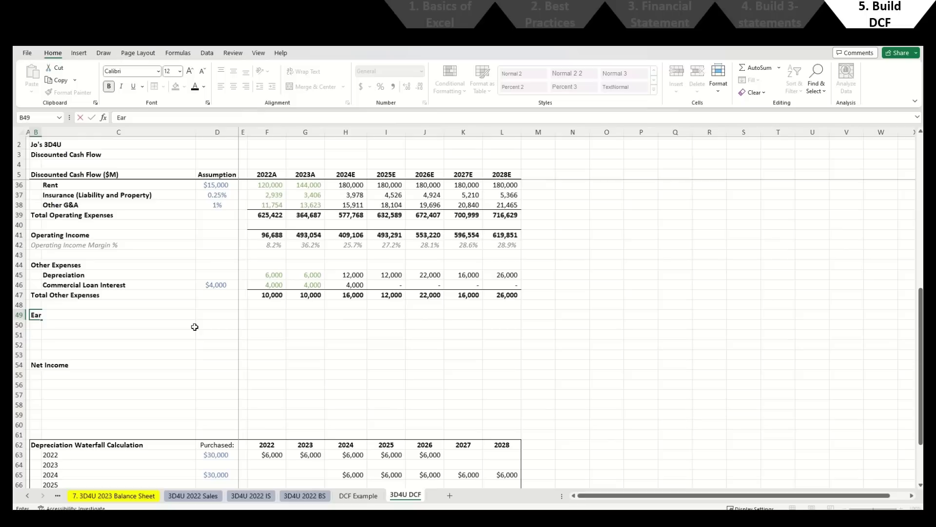
type("nings Before Taxes")
Step: Calculate 2022A Earnings Before Taxes in F49 as Operating Income minus Total Other Expenses, =F41-F47
key("Right")
key("Right")
key("Right")
key("Right")
type("=")
key("Up")
key("Up")
key("Up")
key("Up")
key("Up")
key("Up")
key("Up")
key("Up")
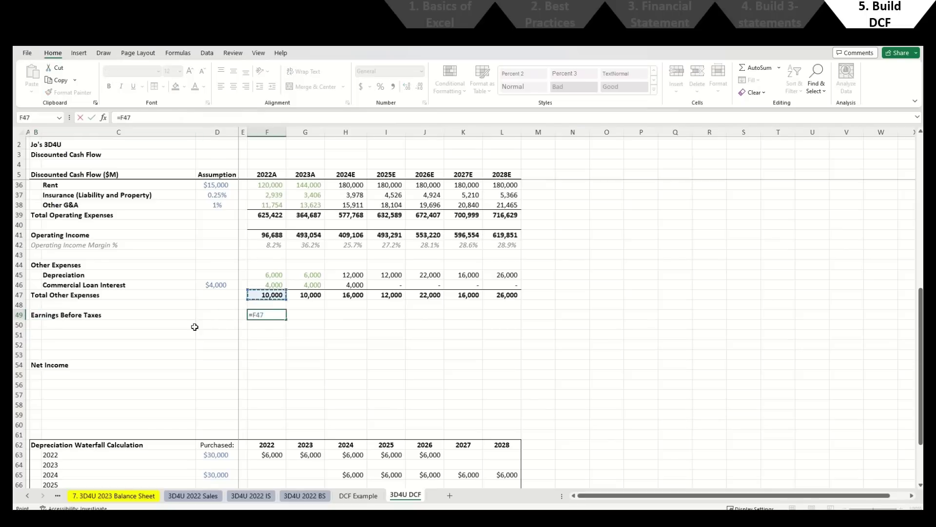
type("-")
key("Up")
key("Up")
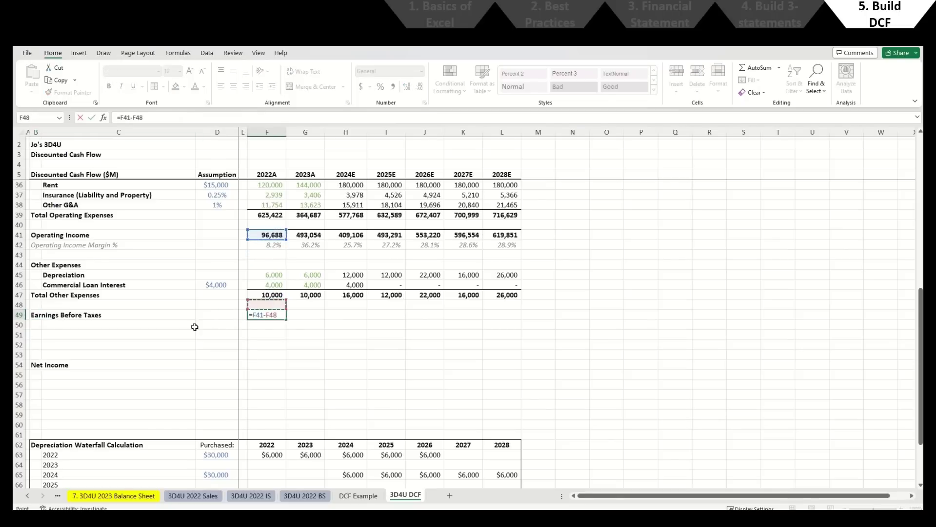
key("Return")
Step: Copy the Earnings Before Taxes formula from F49 across G49:L49 through 2028E
key("Up")
key("Right")
key("Right")
key("Right")
key("Right")
key("ctrl+c")
key("Right")
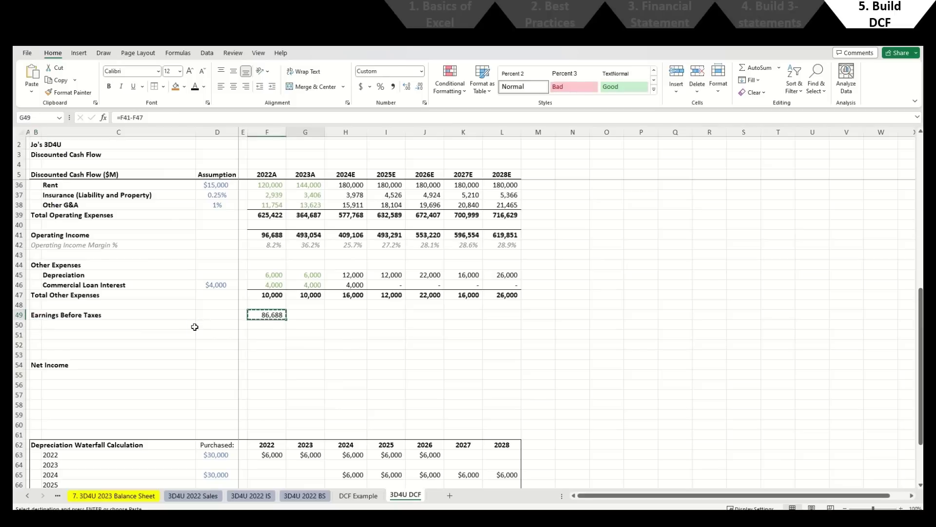
key("shift+Right")
key("shift+Right")
key("shift+Right")
key("shift+Right")
key("shift+Right")
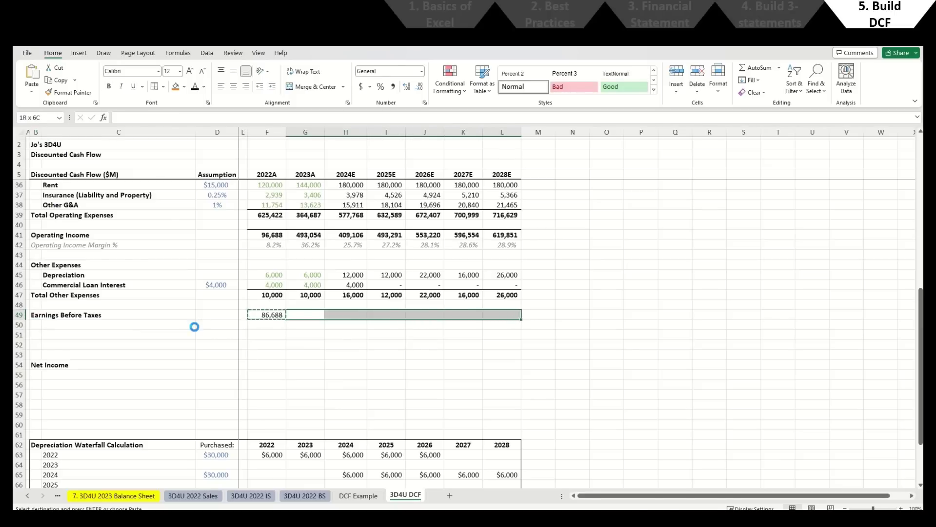
key("ctrl+v")
Step: Apply the bold, top-bordered formatting of Total Other Expenses in F47 to the Earnings Before Taxes cells F49:L49
key("Left")
key("Up")
key("Up")
key("ctrl+c")
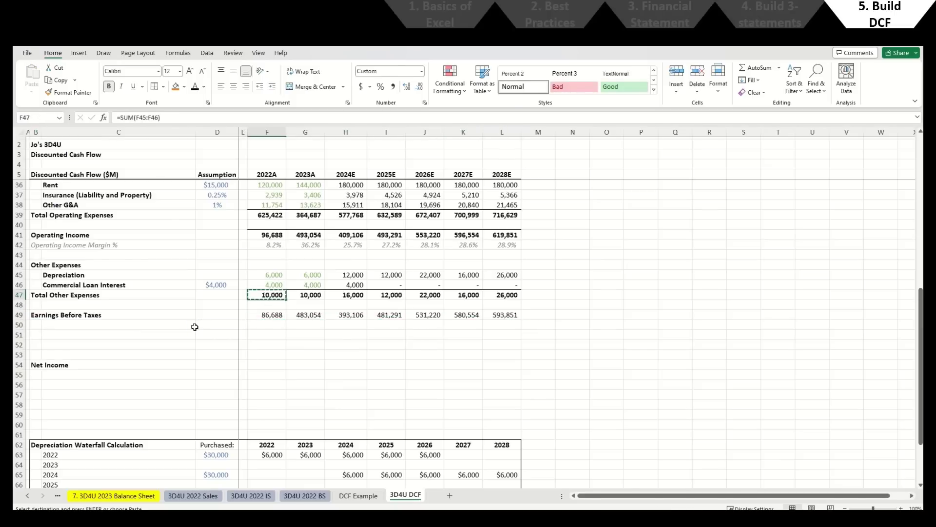
key("Down")
key("Down")
key("shift+Right")
key("shift+Right")
key("shift+Right")
key("shift+Right")
key("shift+Right")
key("shift+Right")
key("ctrl+alt+v")
key("t")
key("Return")
key("Escape")
key("Down")
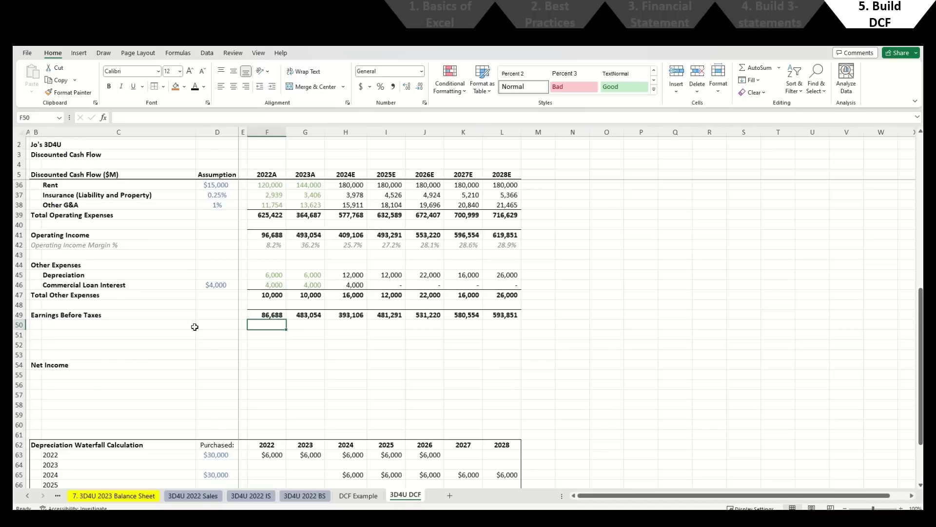
Step: Label cell B51 as Taxes, two rows below Earnings Before Taxes
key("Down")
key("Left")
key("Left")
key("Left")
key("Left")
type("Taxes")
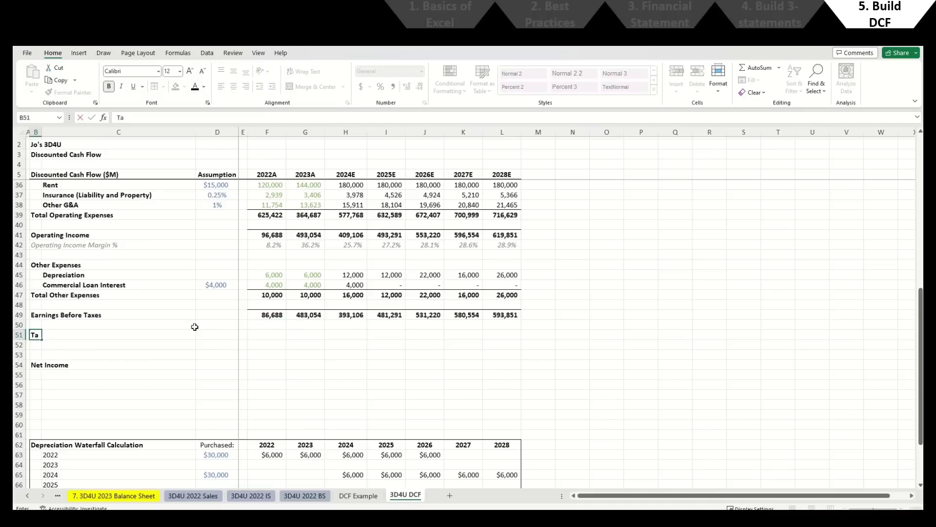
Step: Set the Taxes assumption in D51 to 20%
key("Right")
key("Right")
key("Right")
key("Right")
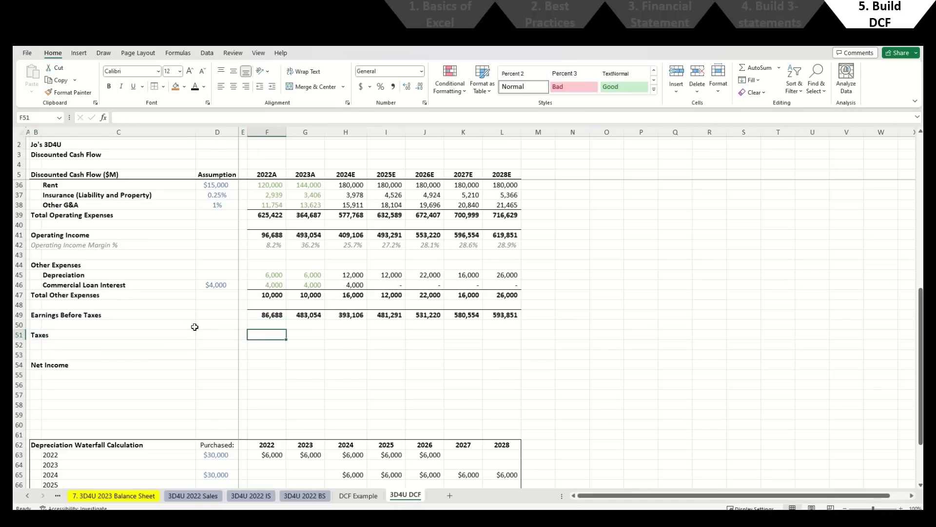
key("Left")
key("Left")
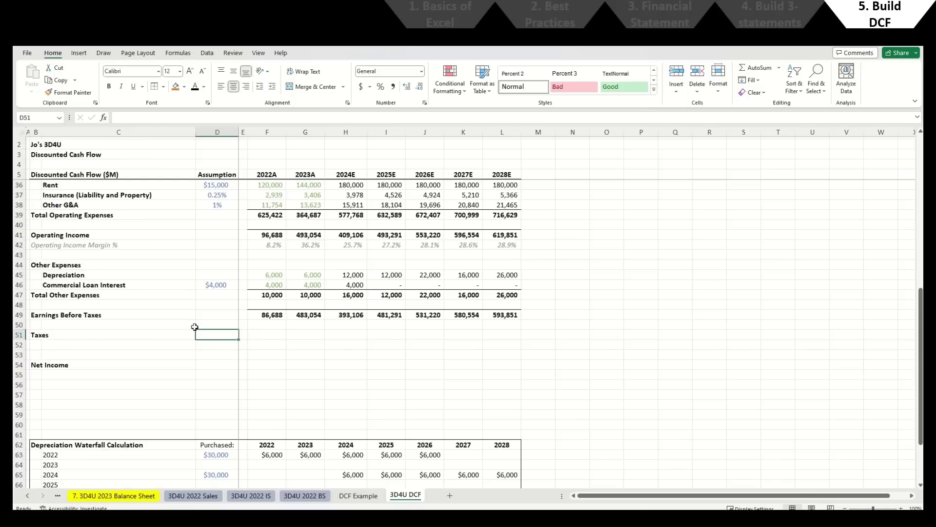
type("20%")
key("Return")
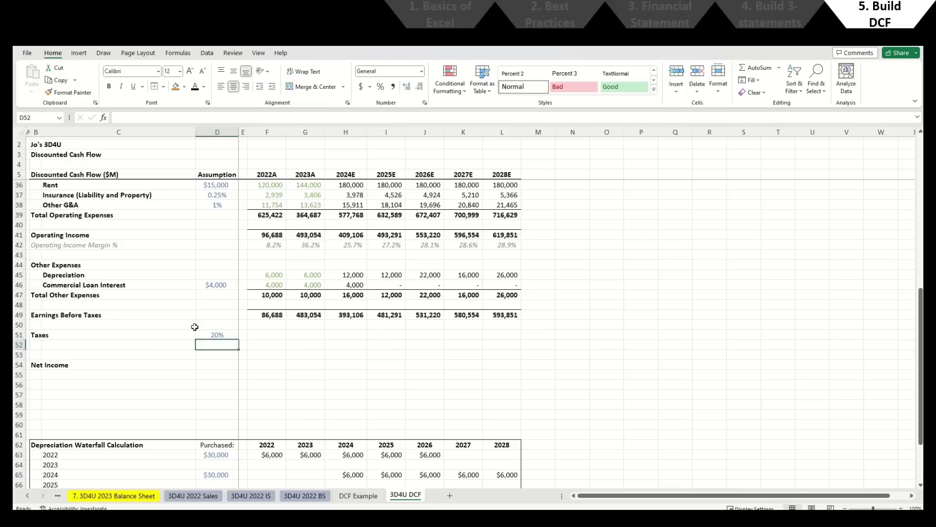
Step: Calculate 2026E Taxes in J51 as Earnings Before Taxes times the tax rate with a column-locked reference, =J49*$D51
key("Up")
key("Right")
key("Right")
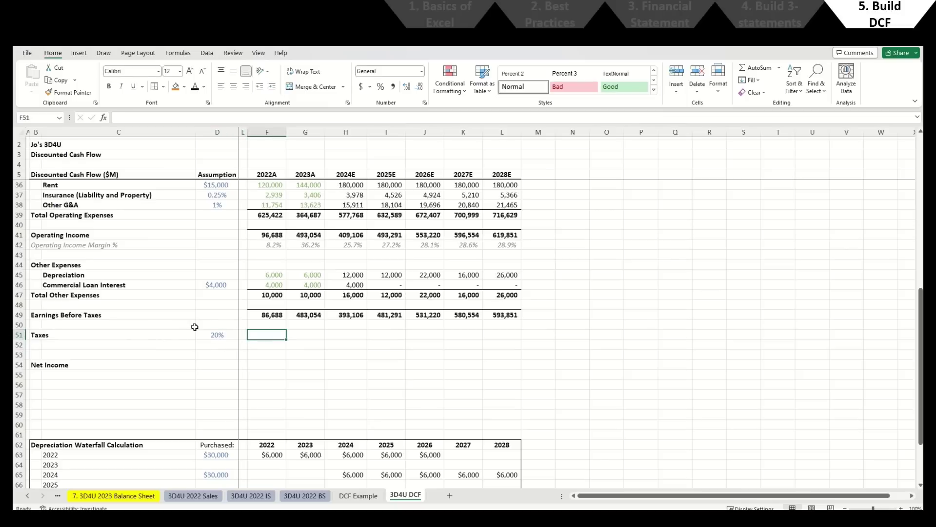
key("Right")
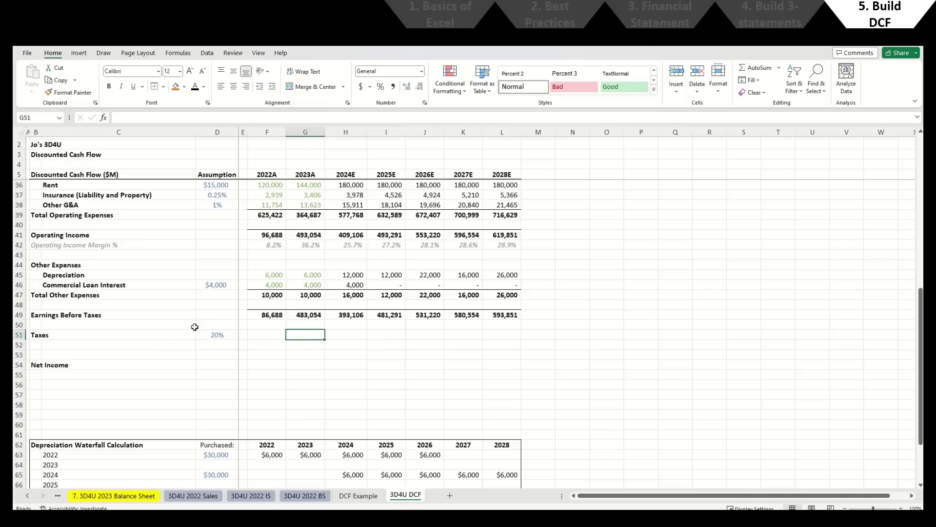
key("Right")
key("Right")
key("Right")
type("=")
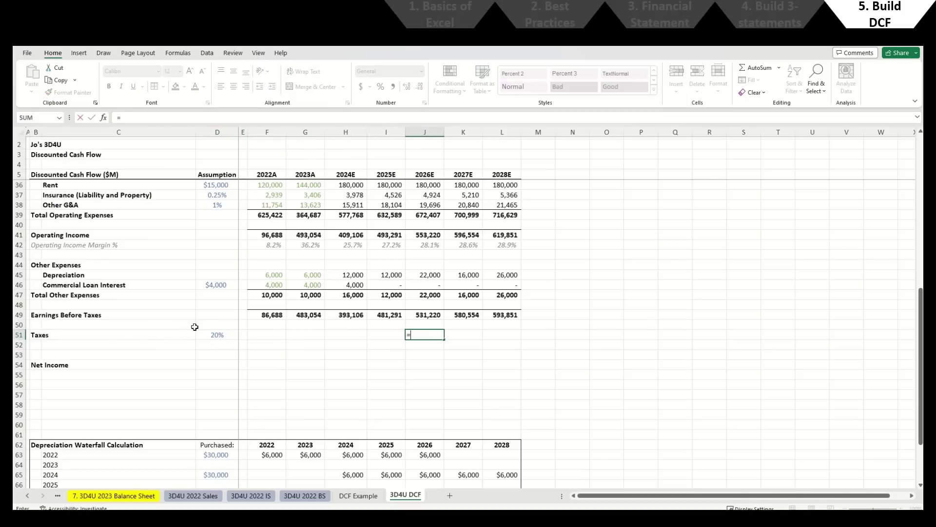
key("Up")
key("Up")
type("*")
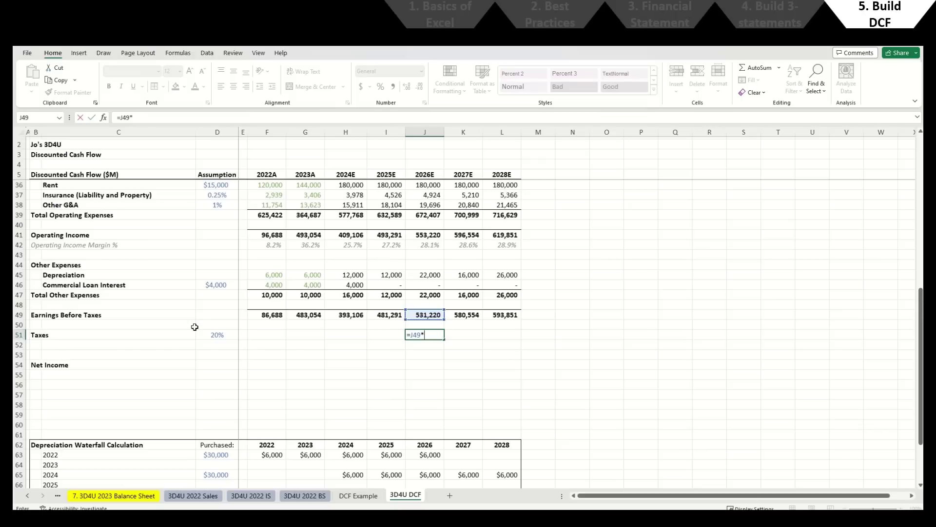
key("Left")
key("Left")
key("Left")
key("Left")
key("Left")
key("Left")
key("F4")
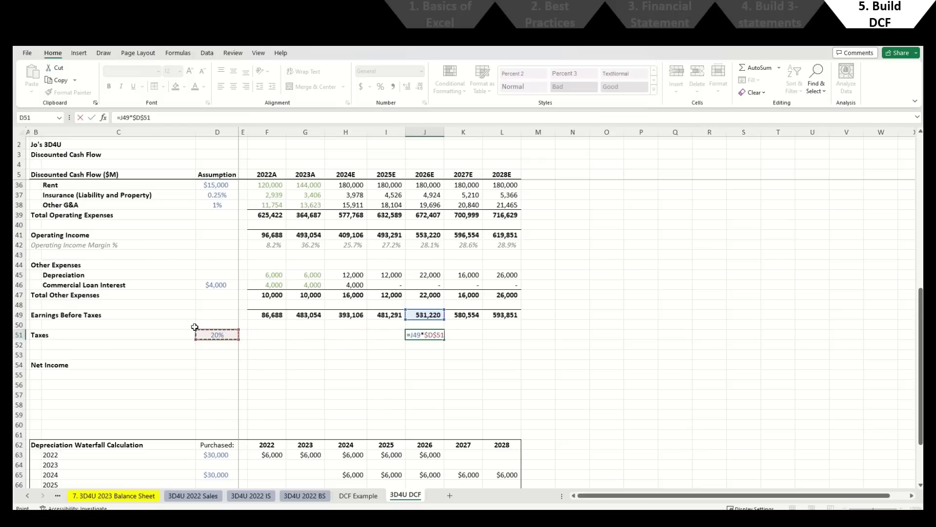
key("F4")
key("F4")
key("Return")
Step: Apply only the formatting of the 2026E Depreciation cell J45 to the Taxes value in J51
key("Up")
key("Up")
key("Up")
key("Up")
key("Up")
key("Up")
key("Up")
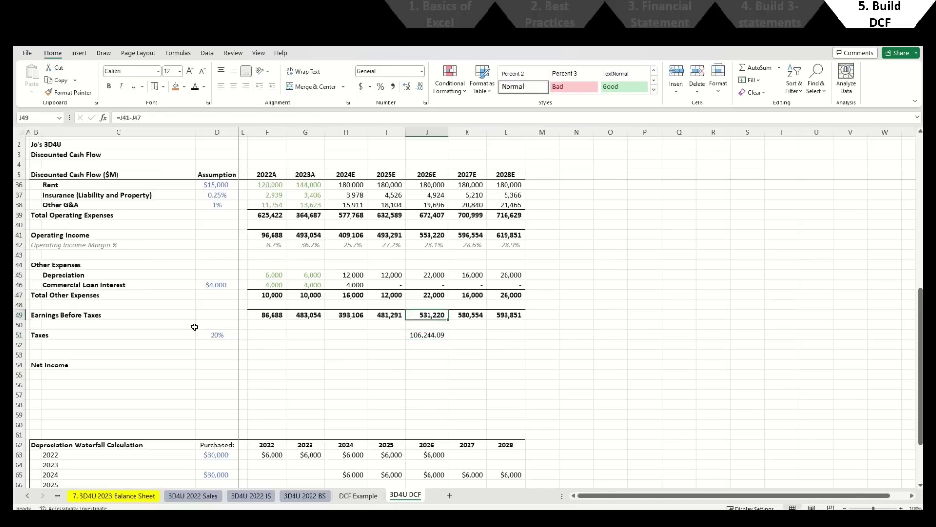
key("ctrl+c")
key("Down")
key("Down")
key("Down")
key("Down")
key("Down")
key("Down")
key("ctrl+alt+v")
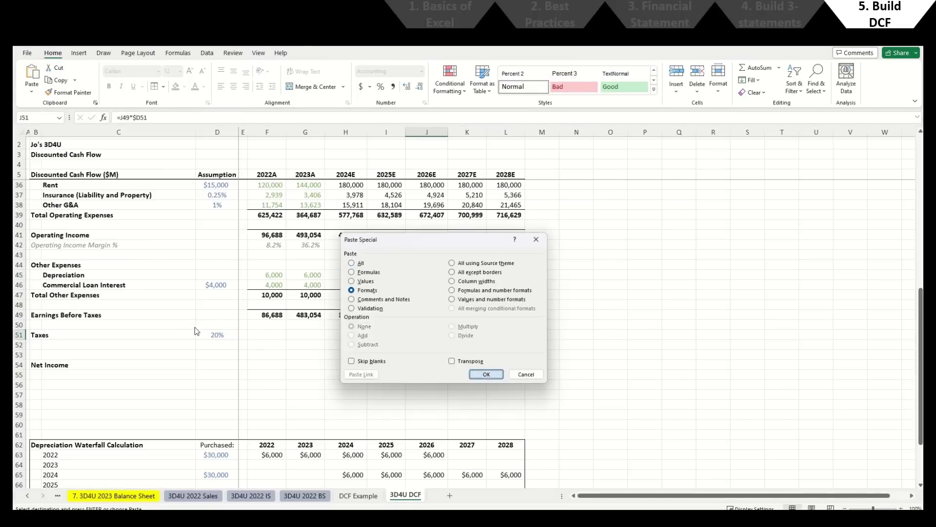
key("t")
key("Return")
Step: Fill the Taxes formula from J51 across K51:L51 for 2027E and 2028E
key("shift+Right")
key("shift+Right")
key("ctrl+r")
key("ctrl+Left")
key("ctrl+Left")
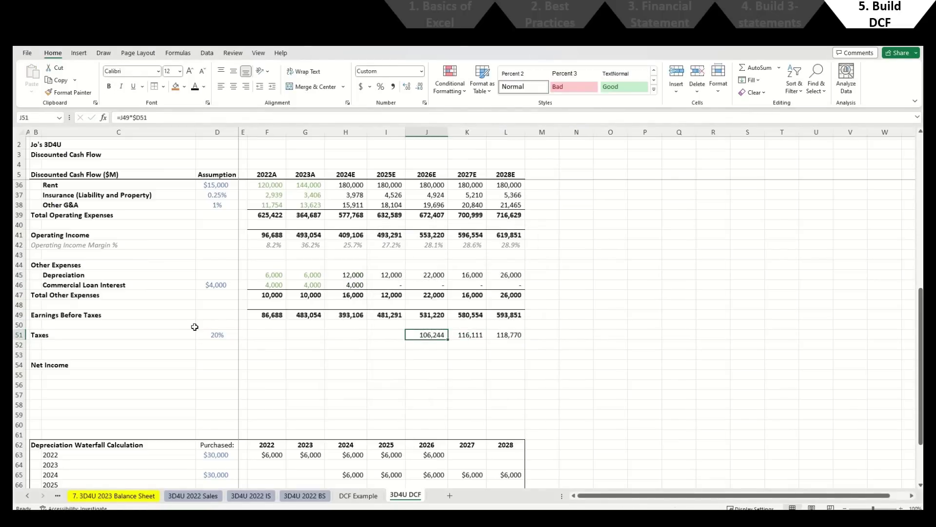
Step: Delete the surplus blank row 53 between Taxes and Net Income
key("Down")
key("Down")
key("shift+space")
key("ctrl+minus")
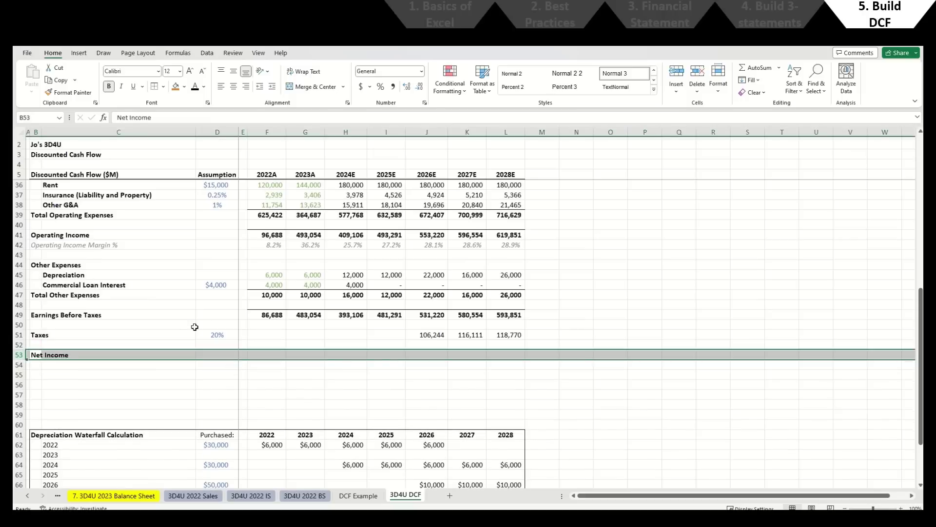
Step: Calculate 2022A Net Income in F53 as Earnings Before Taxes minus Taxes, =F49-F51
key("Right")
type("=")
key("Up")
key("Up")
key("Up")
key("Up")
key("Up")
key("Up")
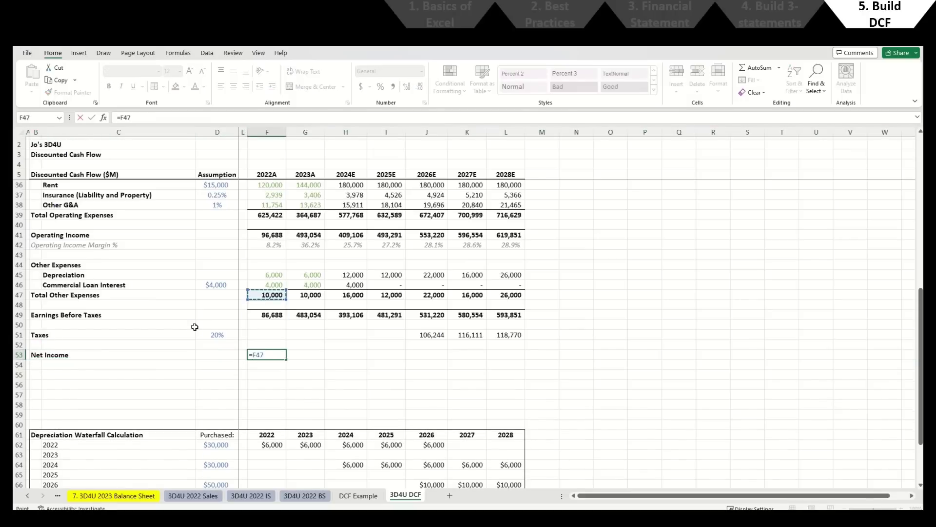
key("Down")
key("Down")
type("-")
key("Up")
key("Up")
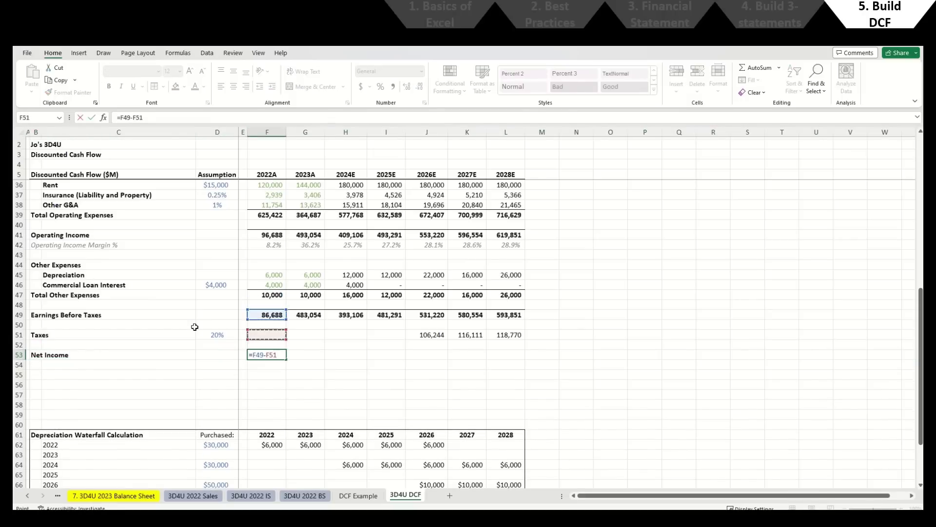
key("ctrl+Return")
Step: Copy the Net Income formula from F53 across G53:L53 through 2028E
key("ctrl+c")
key("Right")
key("shift+Right")
key("shift+Right")
key("shift+Right")
key("shift+Right")
key("shift+Right")
key("ctrl+v")
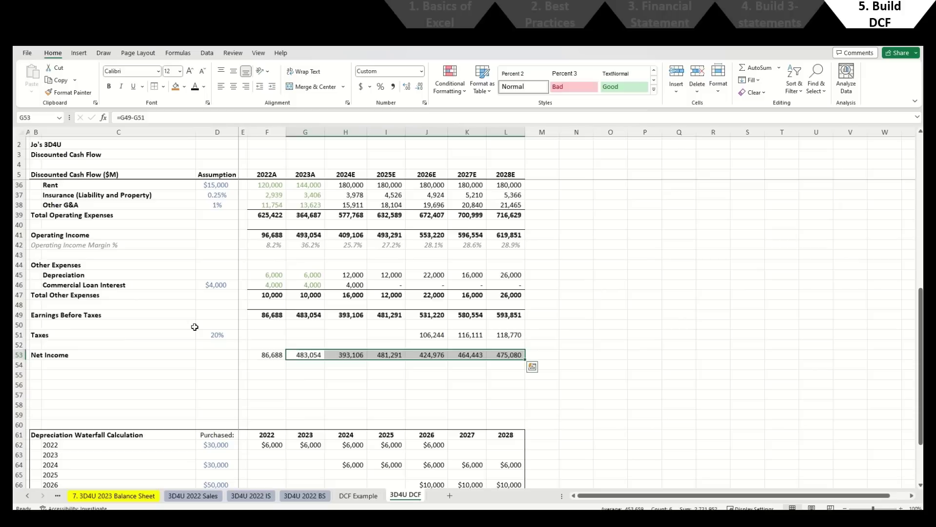
Step: Format the Net Income values in F53:L53 in bold with top and bottom borders
key("Left")
key("ctrl+shift+Right")
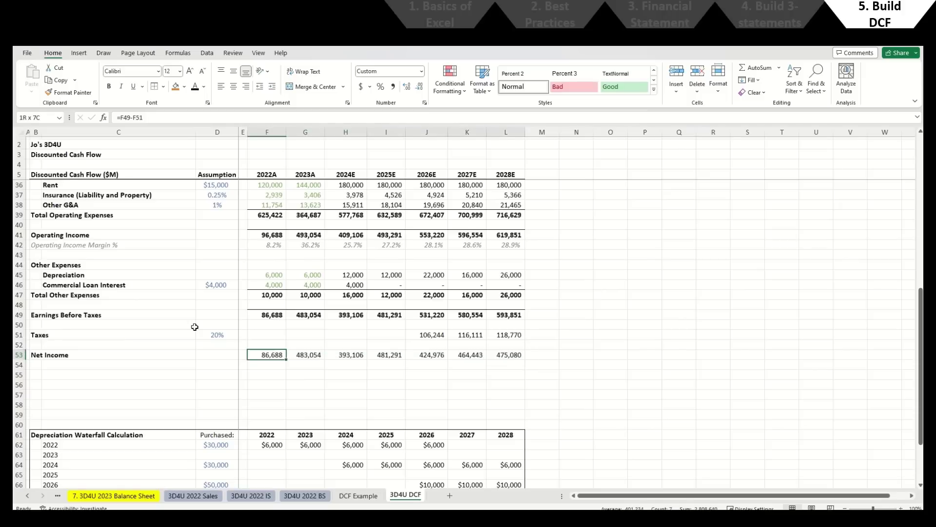
key("alt+h")
key("b")
key("d")
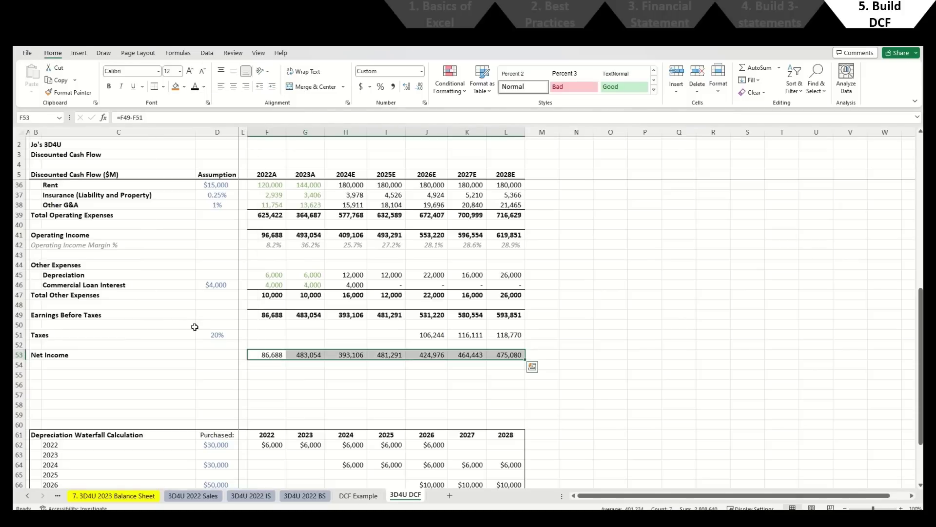
key("Down")
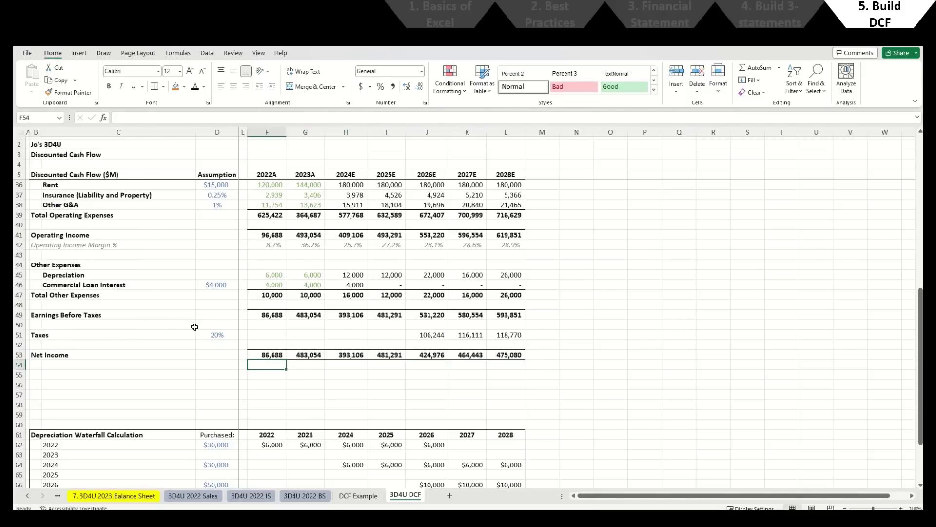
Step: Copy the Operating Income Margin % row 42 and insert it as row 54 directly below Net Income
key("Up")
key("Up")
key("Up")
key("Up")
key("Up")
key("Up")
key("Up")
key("Up")
key("Up")
key("Up")
key("Up")
key("Up")
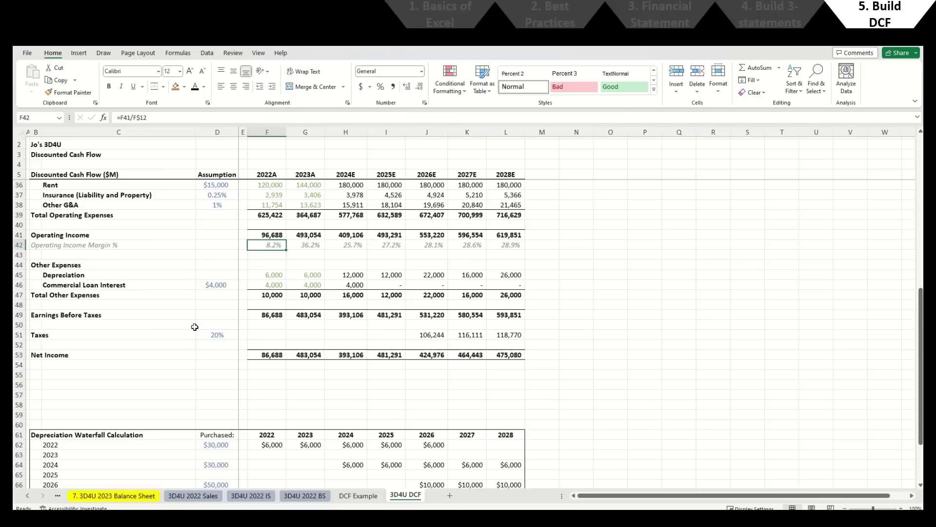
key("shift+space")
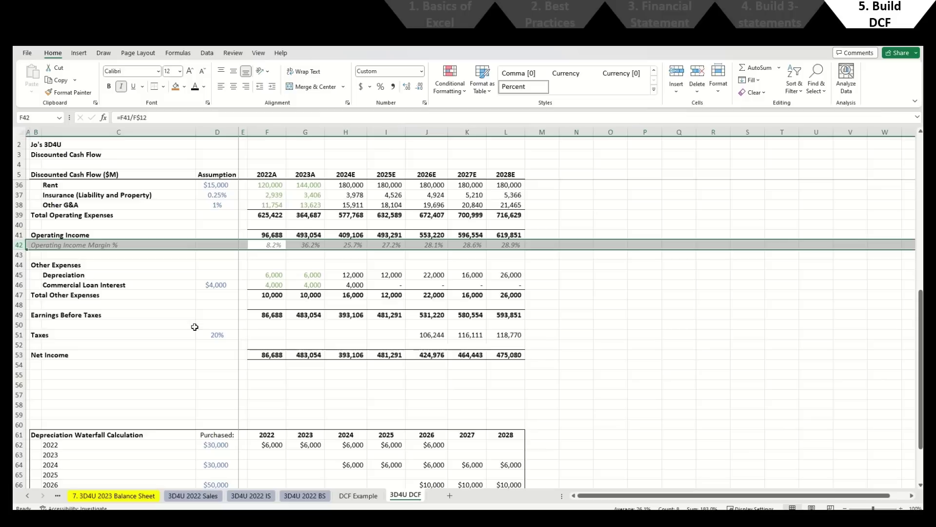
key("ctrl+c")
key("Down")
key("Down")
key("Down")
key("Down")
key("Down")
key("Down")
key("Down")
key("Down")
key("Down")
key("Down")
key("Down")
key("Down")
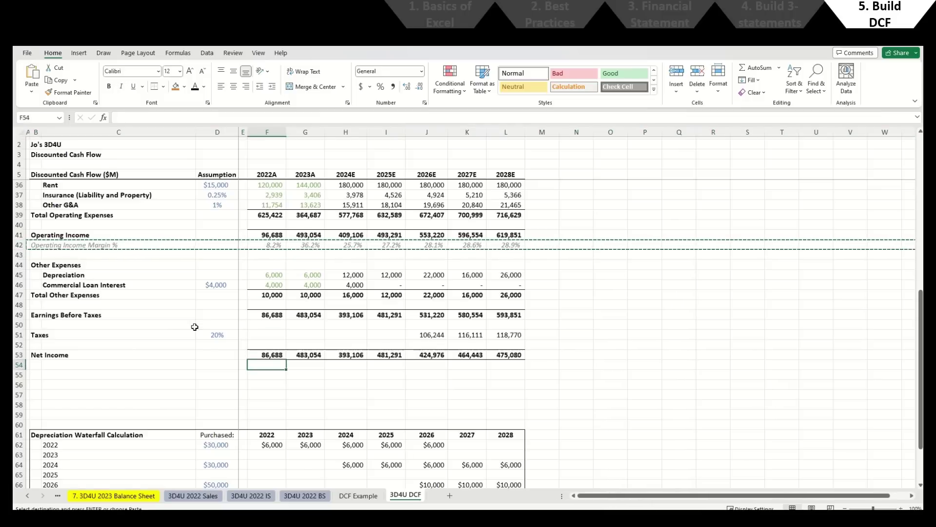
key("shift+space")
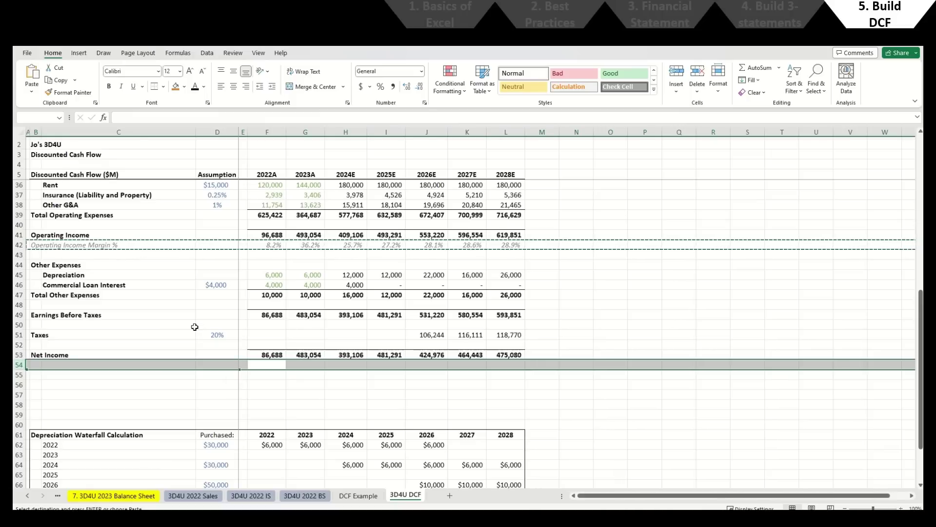
key("ctrl+shift+plus")
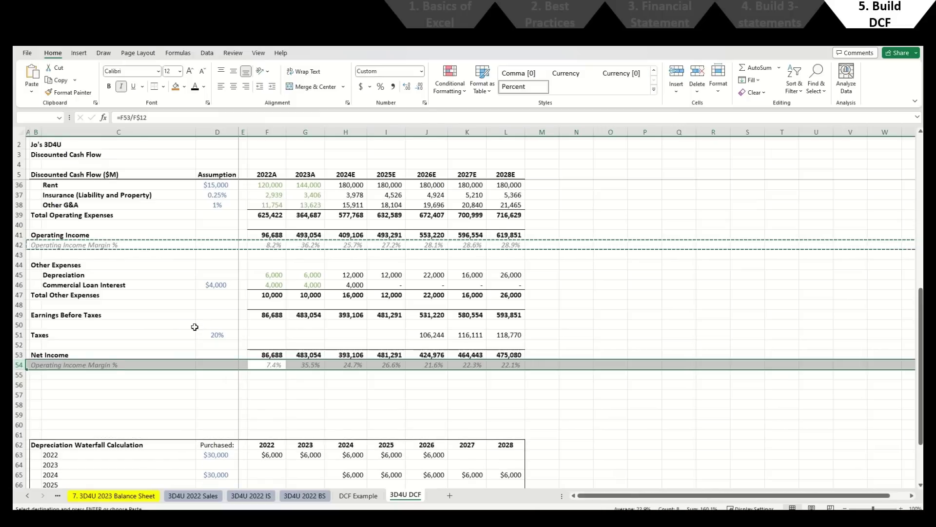
key("Right")
key("Left")
key("Escape")
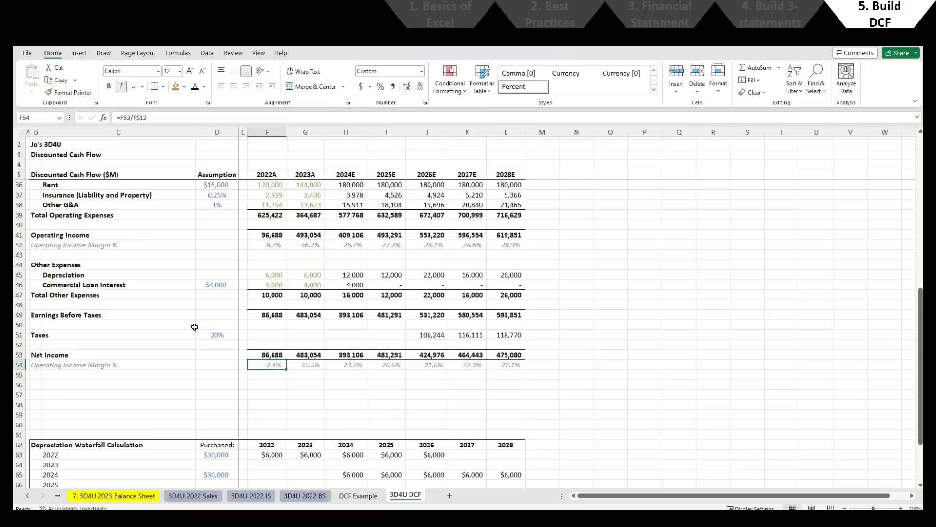
Step: Change the copied label in B54 to Net Income Margin %
key("ctrl+Left")
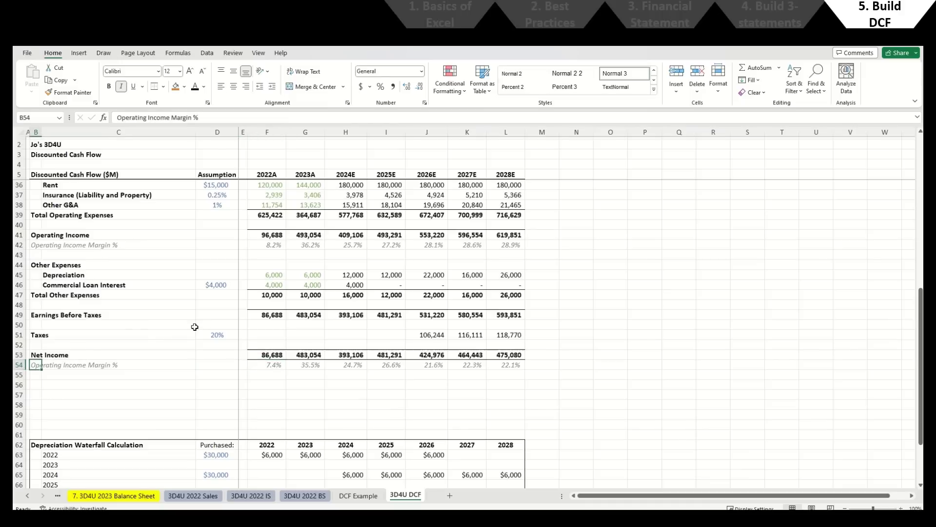
key("F2")
key("Home")
key("ctrl+shift+Right")
type("Net")
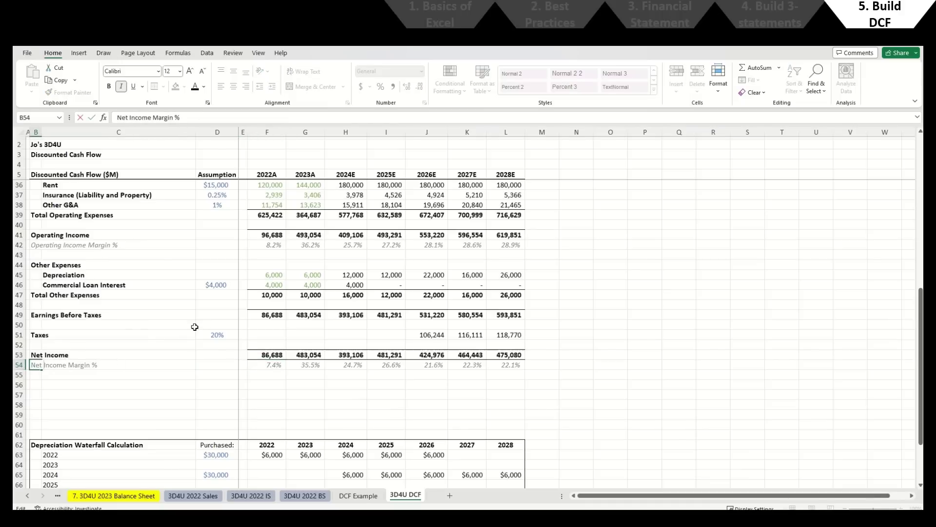
key("Return")
Step: Check that the margin formulas in H54 and J54 divide Net Income by Total Revenue in row 12
key("Up")
key("ctrl+Right")
key("Right")
key("Right")
key("F2")
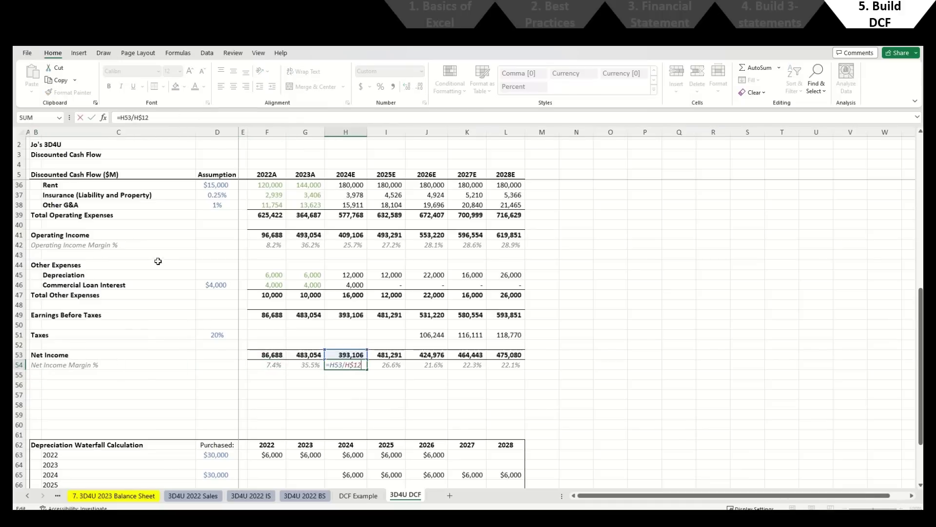
scroll(353, 373, "up", 10)
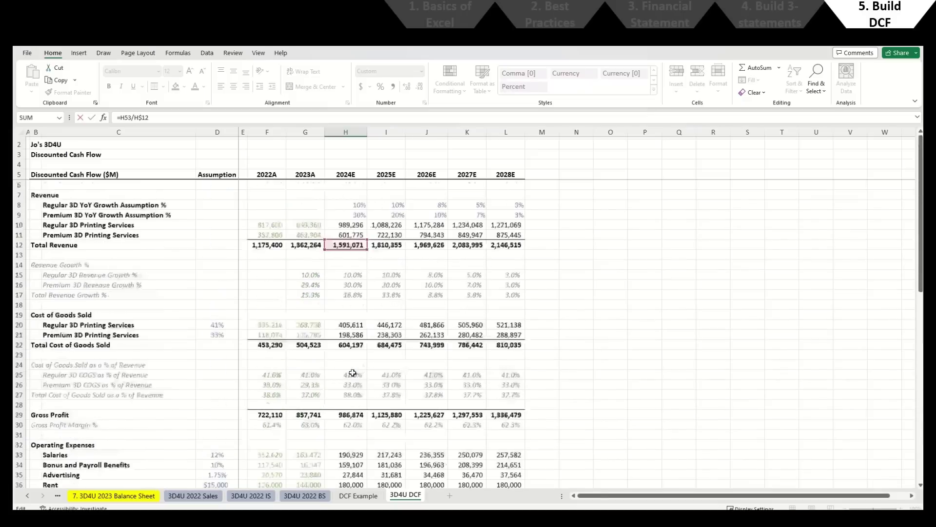
scroll(353, 373, "down", 8)
key("ctrl+Return")
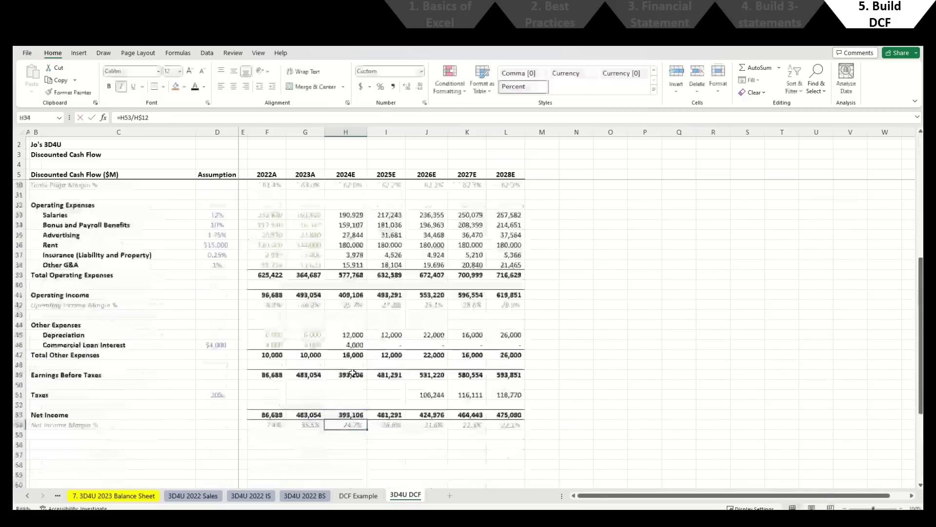
key("Right")
key("Right")
key("F2")
scroll(352, 374, "up", 8)
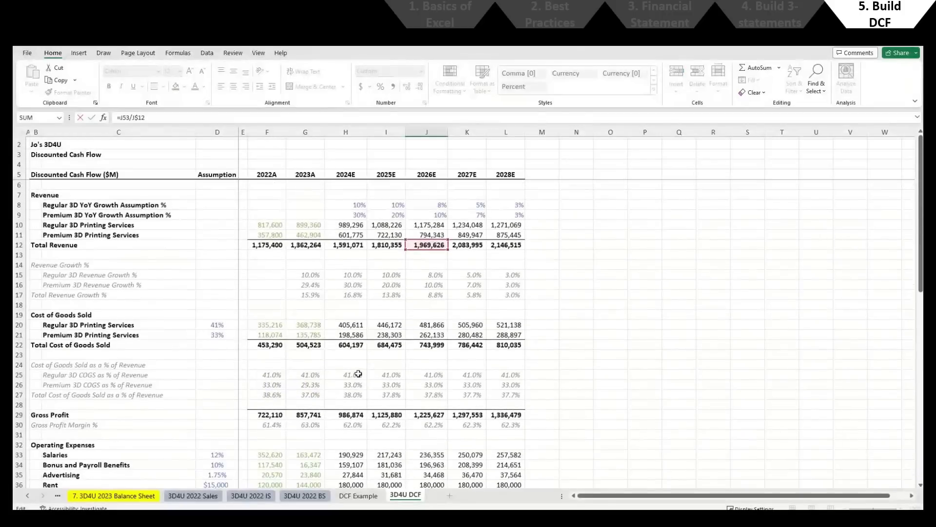
scroll(359, 373, "down", 11)
key("ctrl+Return")
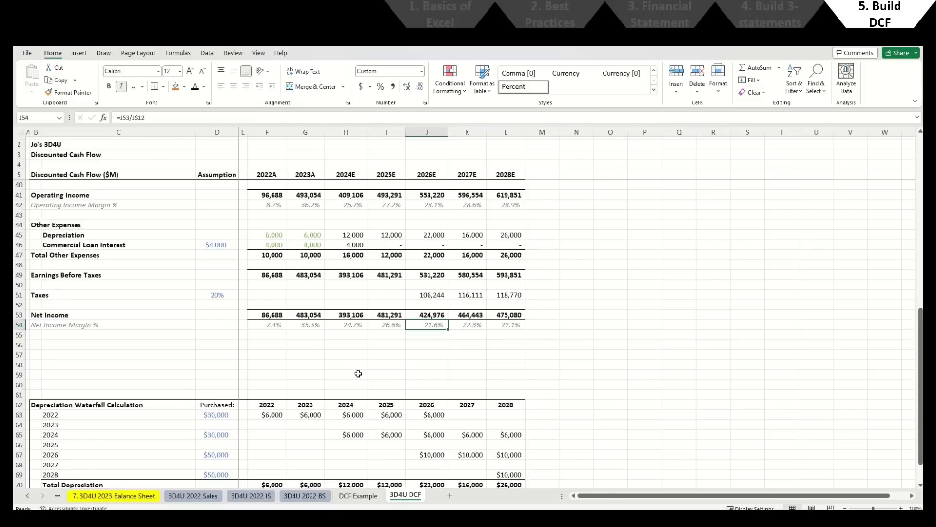
Step: Insert eight blank rows at row 57, between the Net Income Margin % row and the Depreciation Waterfall Calculation
scroll(335, 344, "up", 1)
scroll(326, 324, "down", 2)
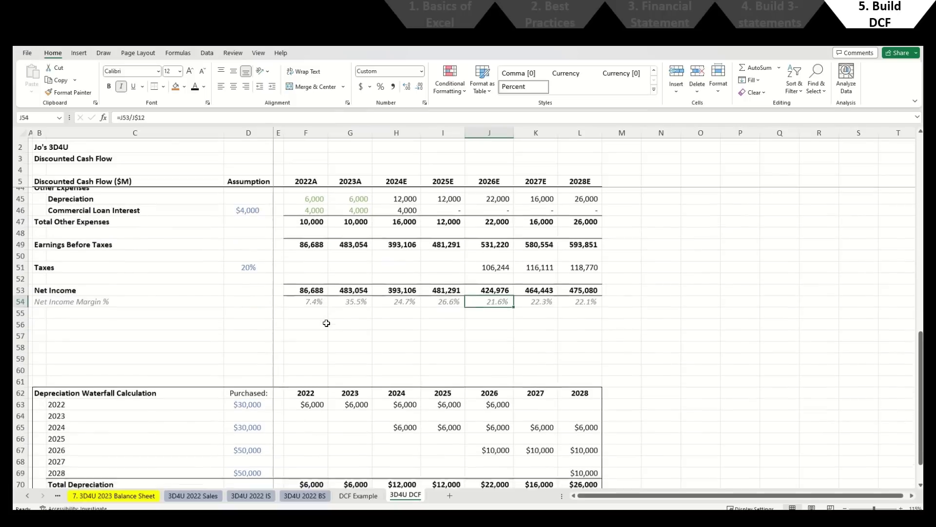
scroll(326, 323, "down", 1)
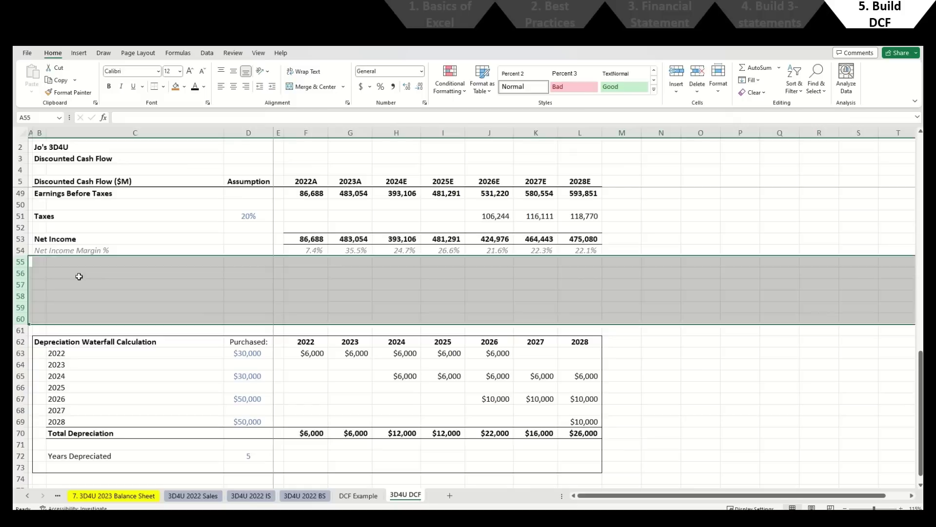
key("Down")
key("shift+space")
key("shift+Down")
key("shift+Down")
key("shift+Down")
key("ctrl+shift+plus")
key("ctrl+shift+plus")
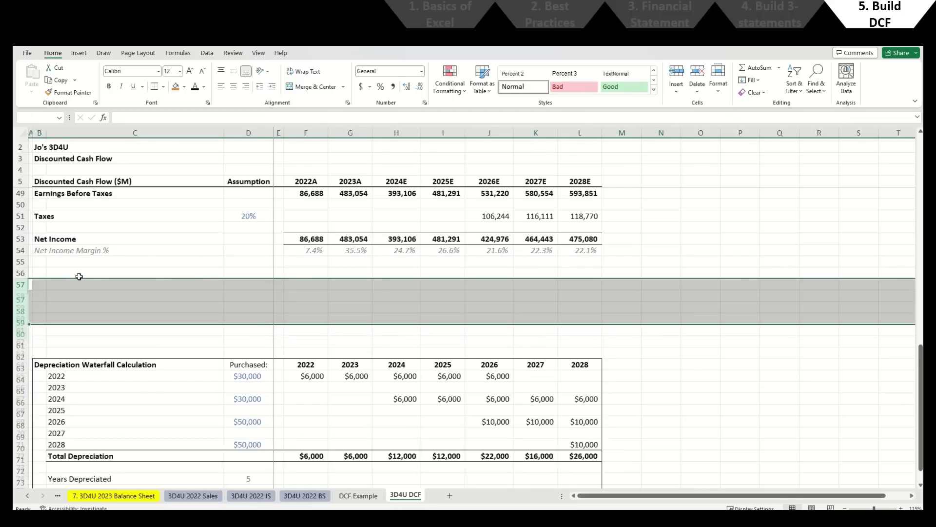
Step: Enter the bold heading Cash Flow Adjustments: in B56 and the line label Add: Depreciation in C57
key("Up")
key("Right")
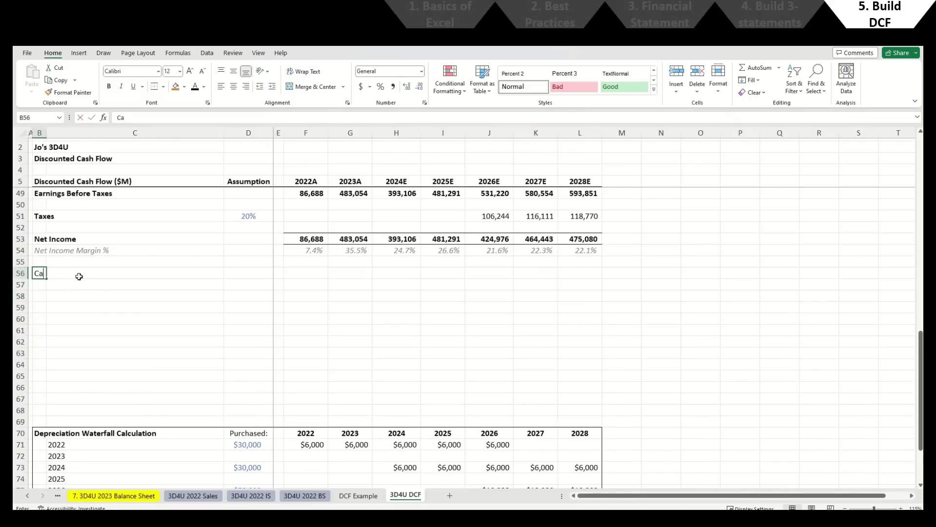
type("Cash Flow Adjustments:")
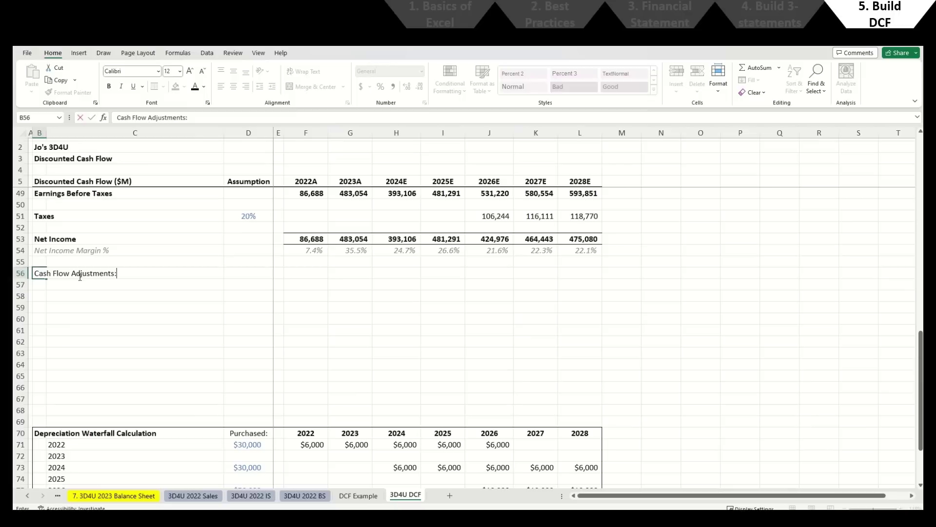
key("Return")
key("Right")
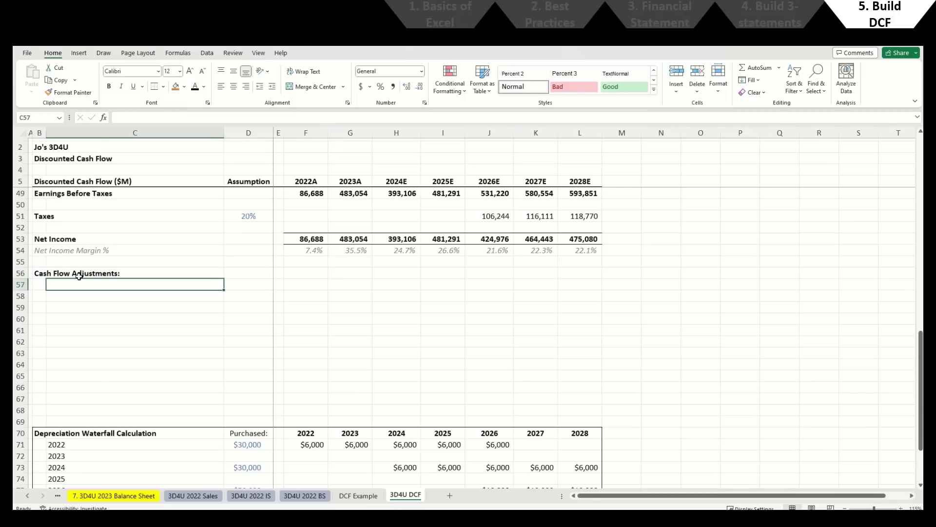
type("Add: Depr")
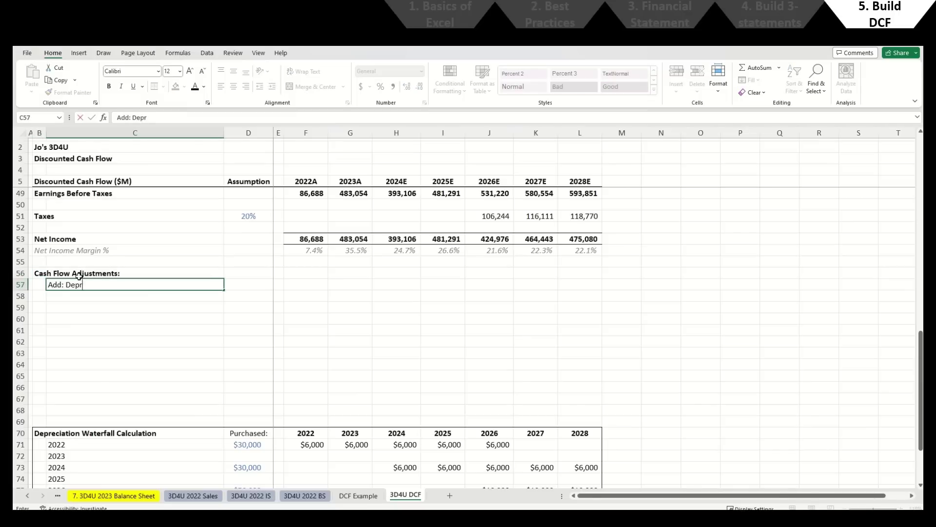
type("eciation")
key("Return")
Step: Link the 2024E Add: Depreciation cell H57 to the Depreciation expense above, =H45
key("Up")
key("Right")
key("Right")
key("Right")
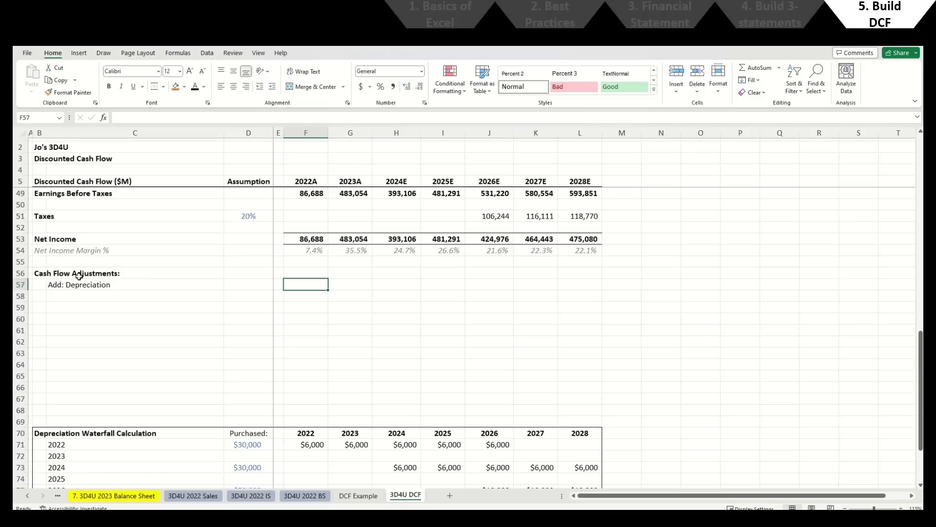
key("Right")
key("Right")
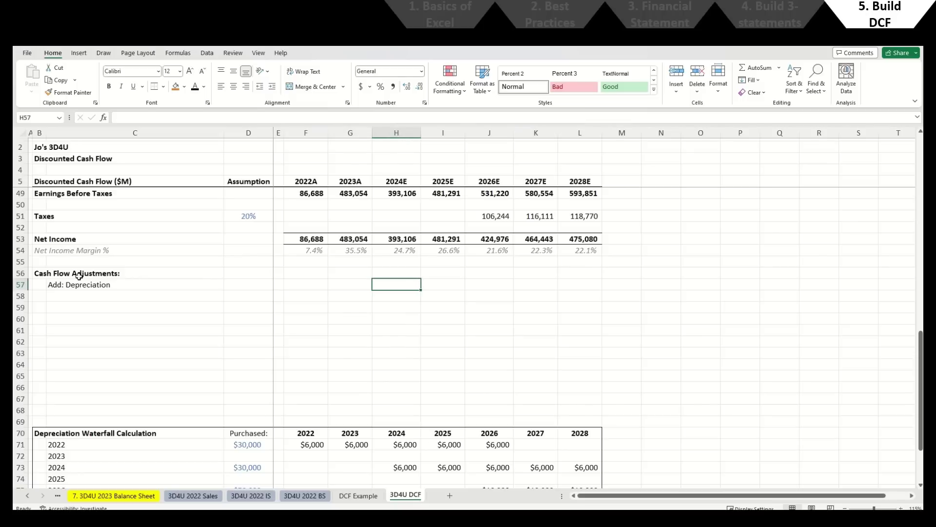
type("=")
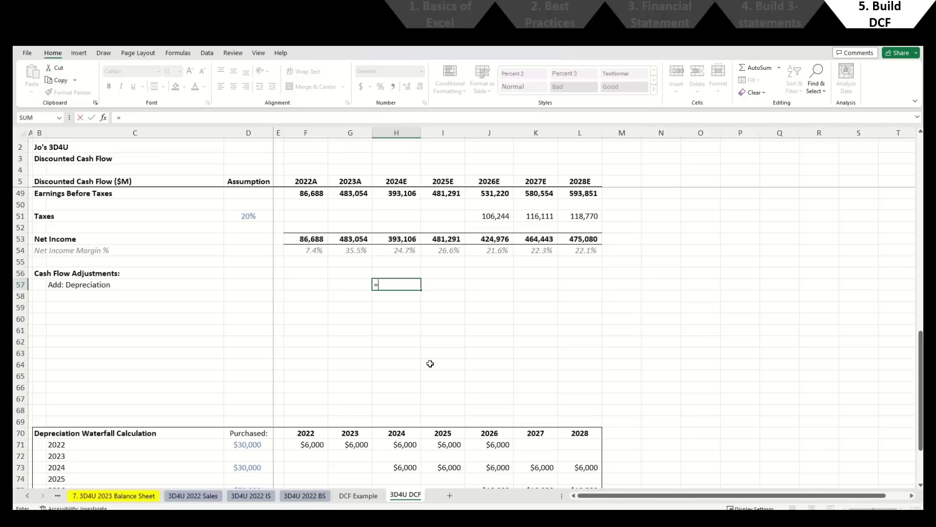
scroll(429, 364, "up", 1)
scroll(430, 364, "up", 1)
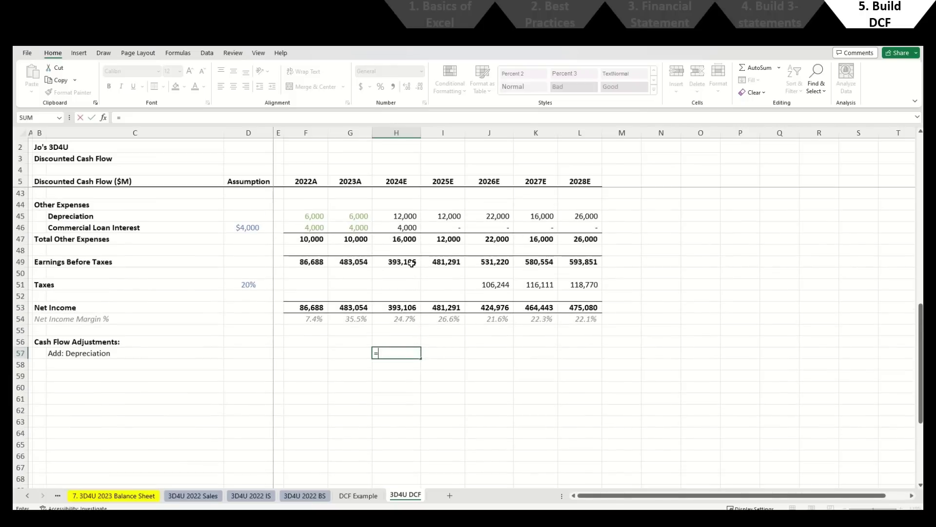
left_click(397, 216)
key("Return")
Step: Copy the depreciation add-back formula from H57 across I57:L57 through 2028E
key("Up")
key("ctrl+c")
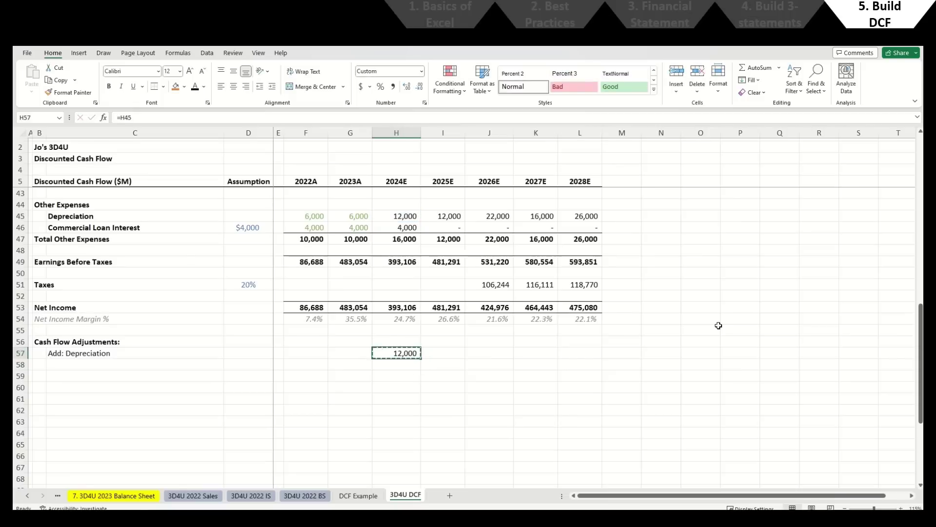
key("Right")
key("shift+Right")
key("shift+Right")
key("shift+Right")
key("ctrl+v")
key("Escape")
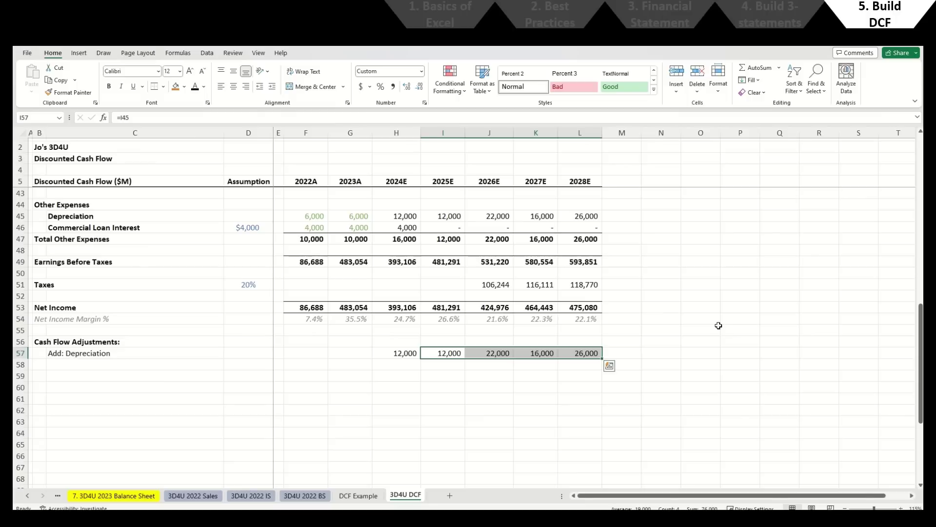
Step: Review the Net Income formulas for 2025E and 2026E in I53 and J53
key("Up")
key("Up")
key("Up")
key("Up")
key("F2")
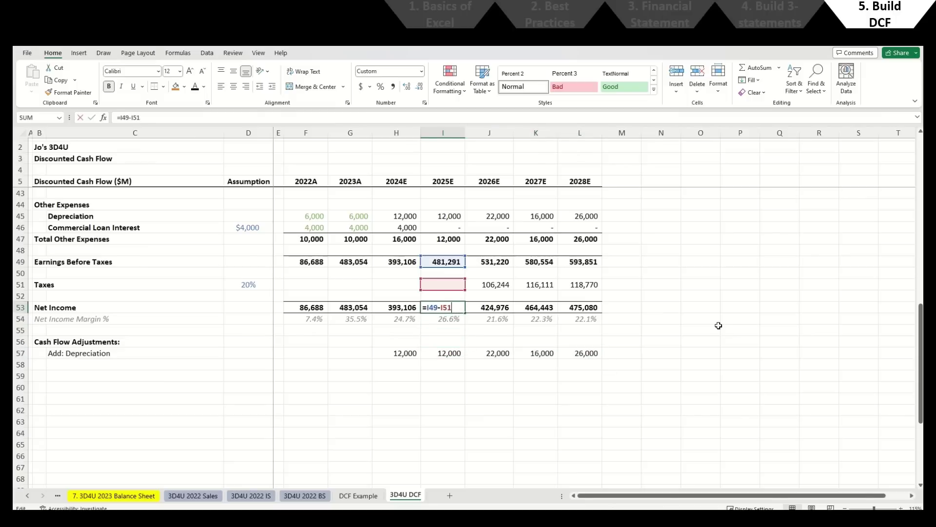
key("Escape")
key("Right")
key("F2")
key("Escape")
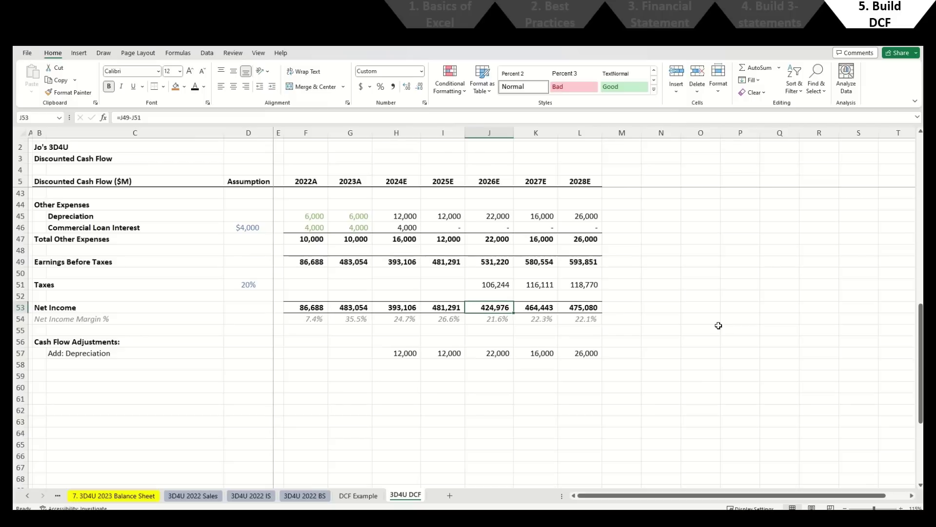
key("Left")
key("F2")
key("Escape")
Step: Enter the line label Less: CapEx in C58 below Add: Depreciation
key("Down")
key("Down")
key("Down")
key("Down")
key("Left")
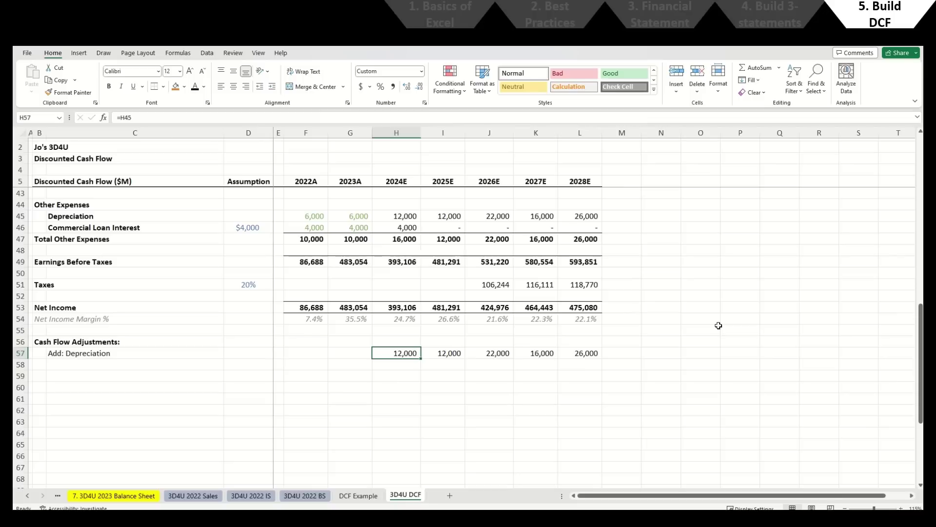
key("ctrl+Left")
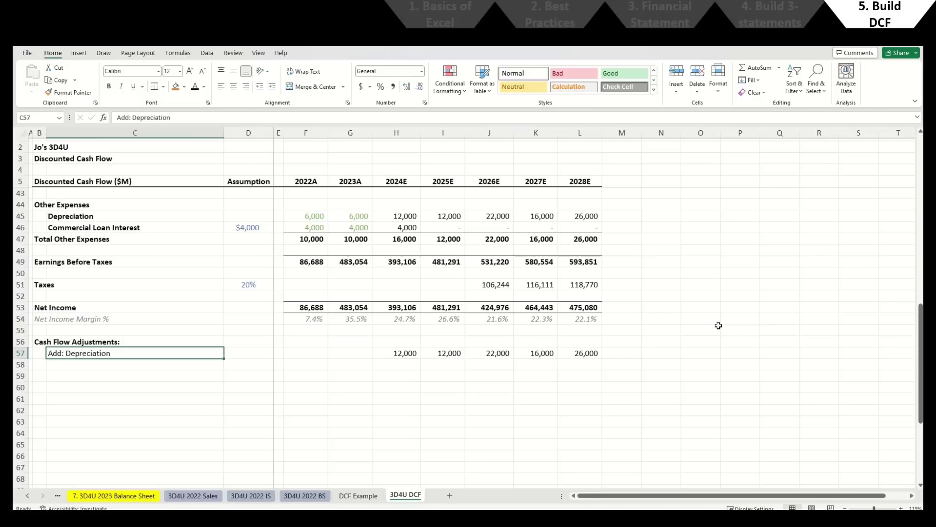
key("Down")
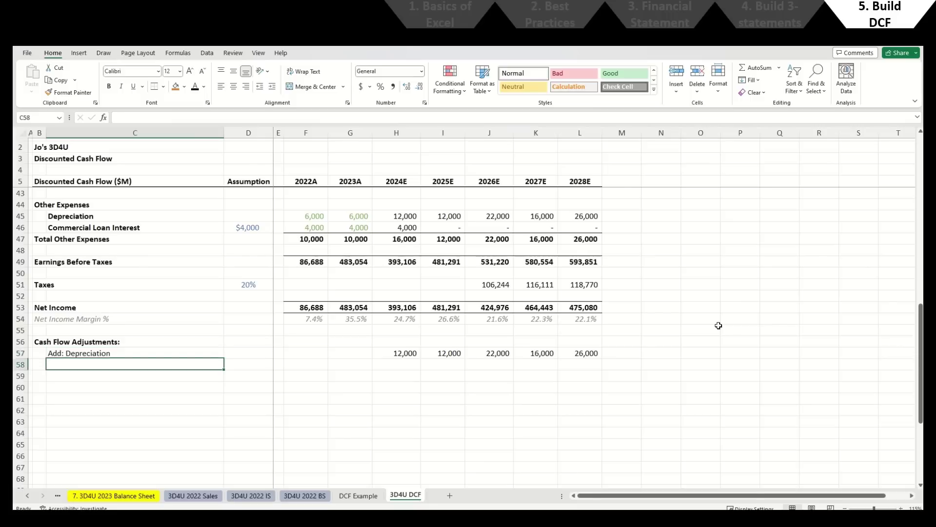
type("L")
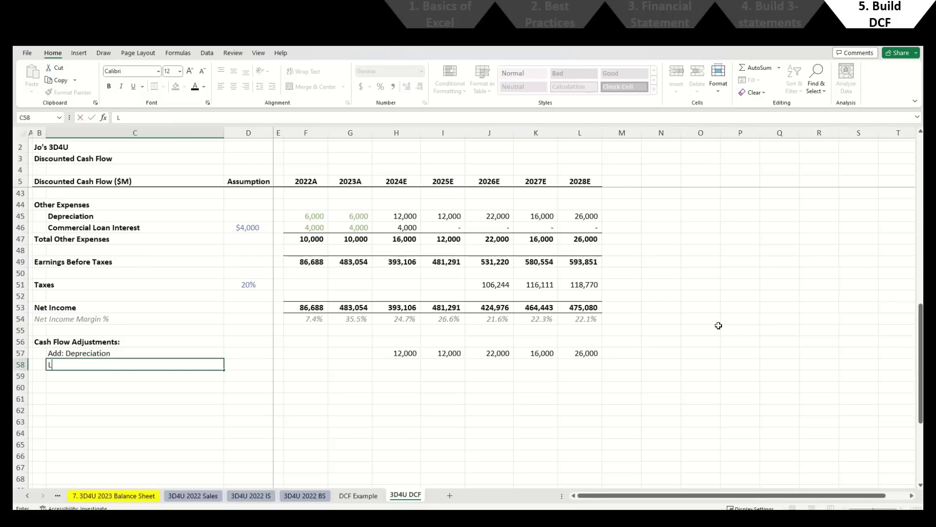
type("ess: CapEx")
key("Return")
key("Up")
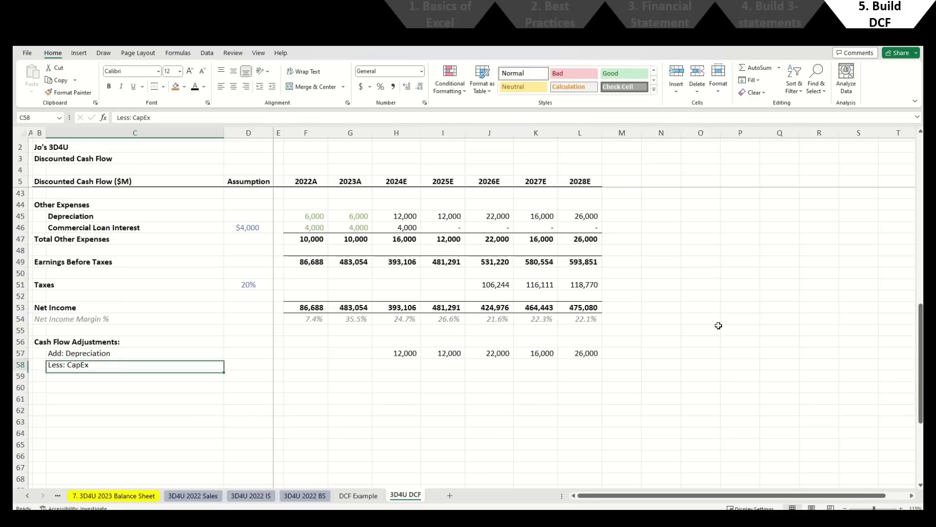
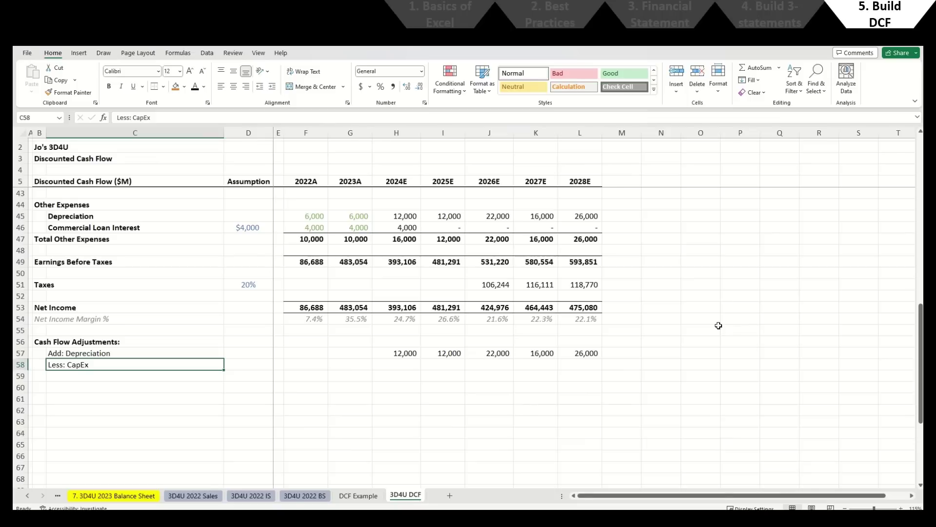
Step: Apply the number format of the 2024E depreciation cell H57 to the 2024E CapEx cell H58
key("Right")
key("Right")
key("Right")
key("Right")
key("Right")
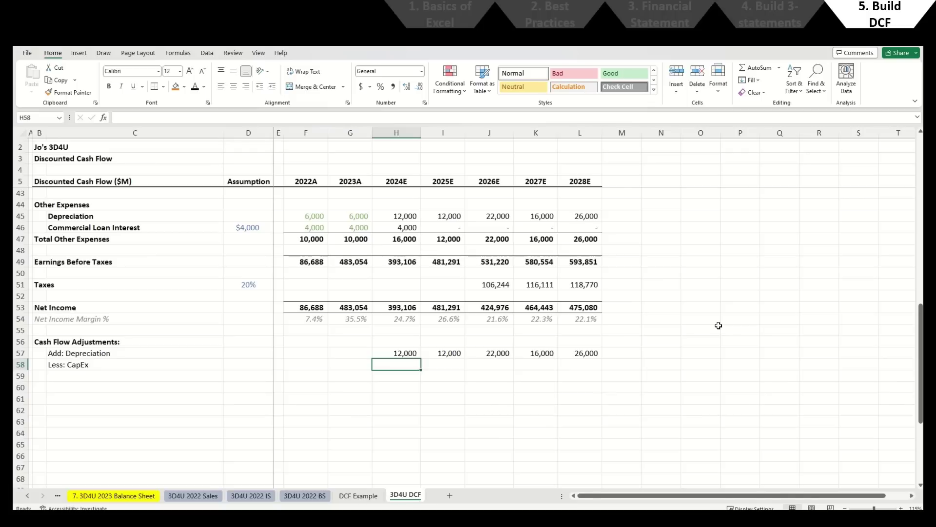
key("Up")
key("Down")
key("Up")
key("ctrl+c")
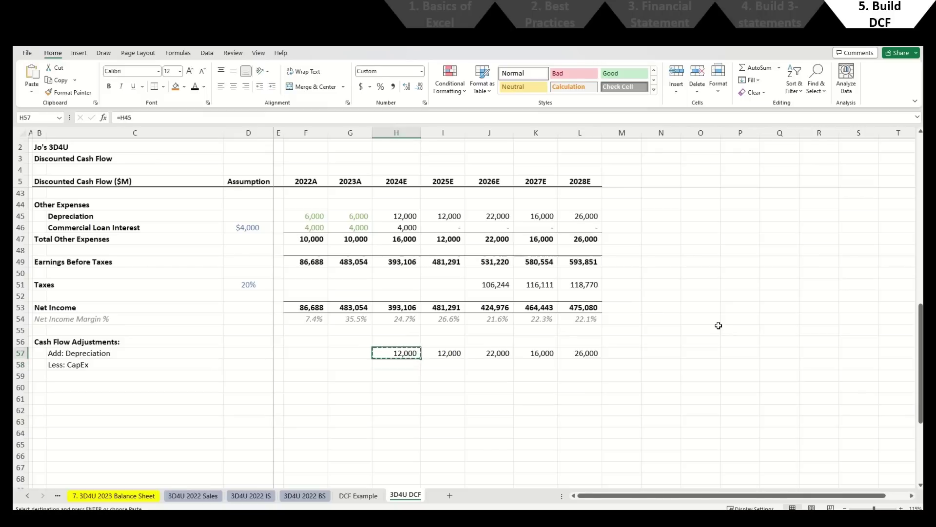
key("Down")
key("Left")
key("Left")
key("Right")
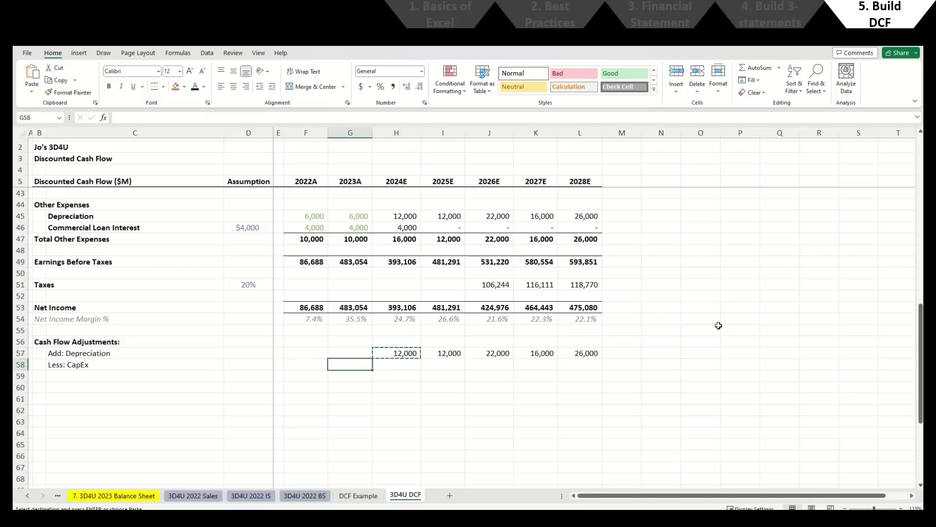
key("Right")
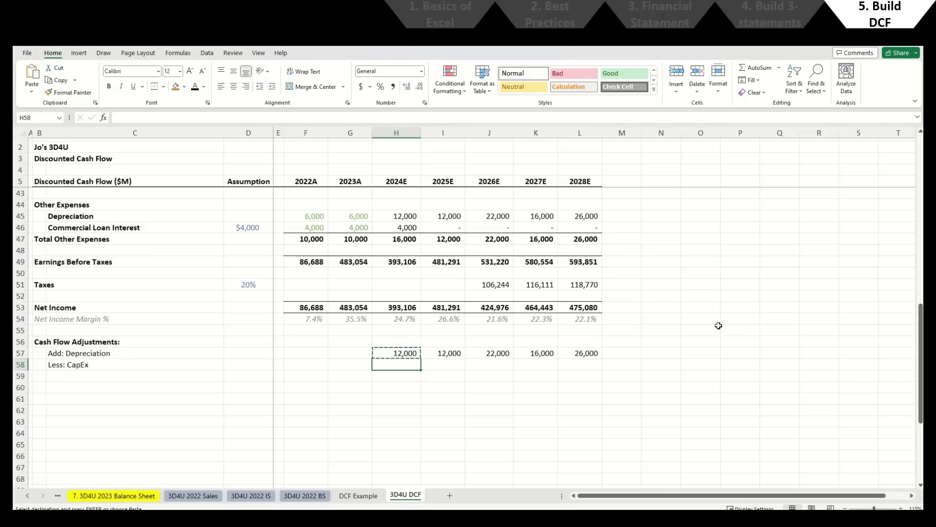
key("ctrl+alt+v")
key("t")
key("Return")
Step: Enter 30000 as the 2024E CapEx in H58 and set its font color to the blue used for inputs
type("30000")
key("Return")
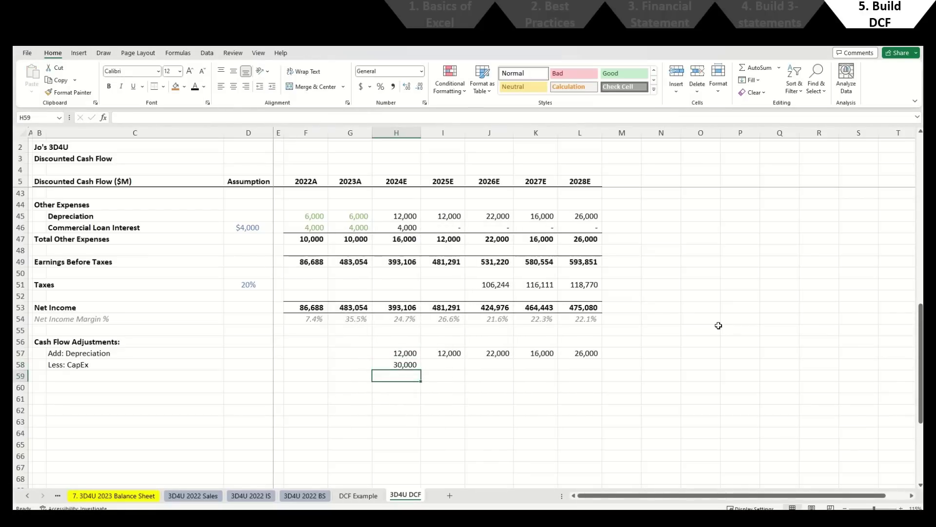
key("Up")
key("alt+h")
key("f")
key("c")
key("Down")
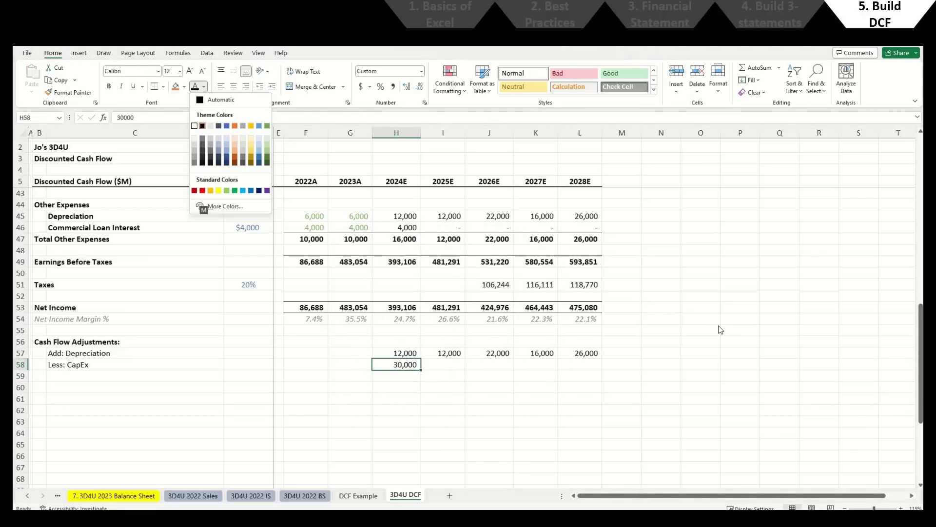
key("Right")
key("Right")
key("Right")
key("Right")
key("Return")
Step: Enter CapEx of 50000 for 2026E in J58 and 2028E in L58, carrying over the formatting of H58
key("ctrl+c")
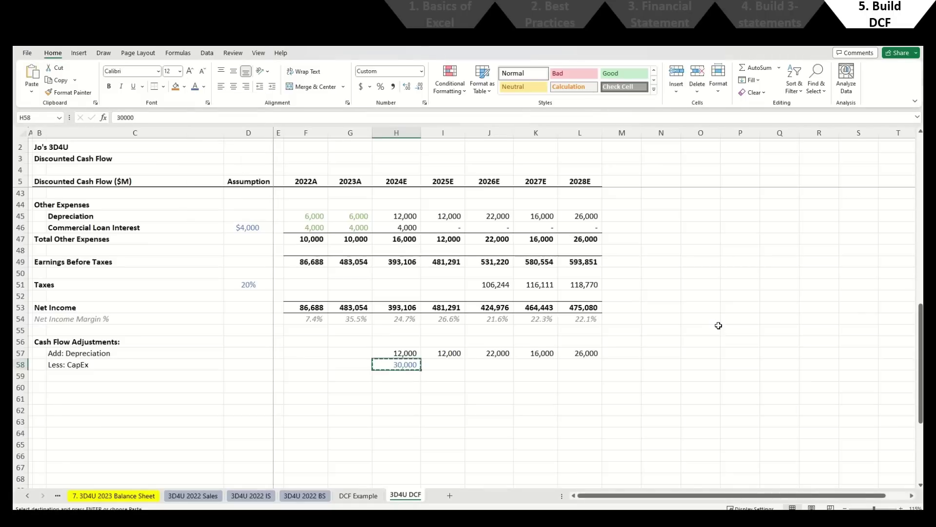
key("Right")
key("Right")
type("50000")
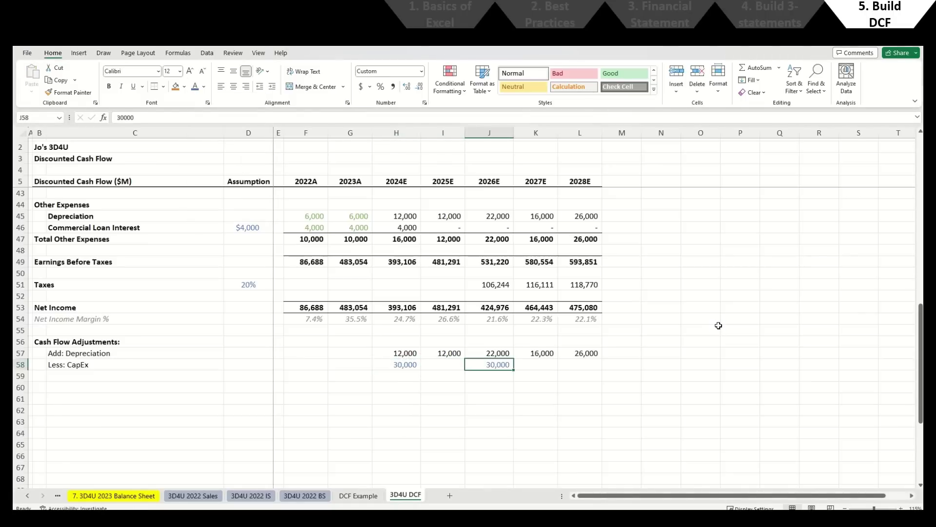
key("Return")
key("ctrl+c")
key("Right")
key("Right")
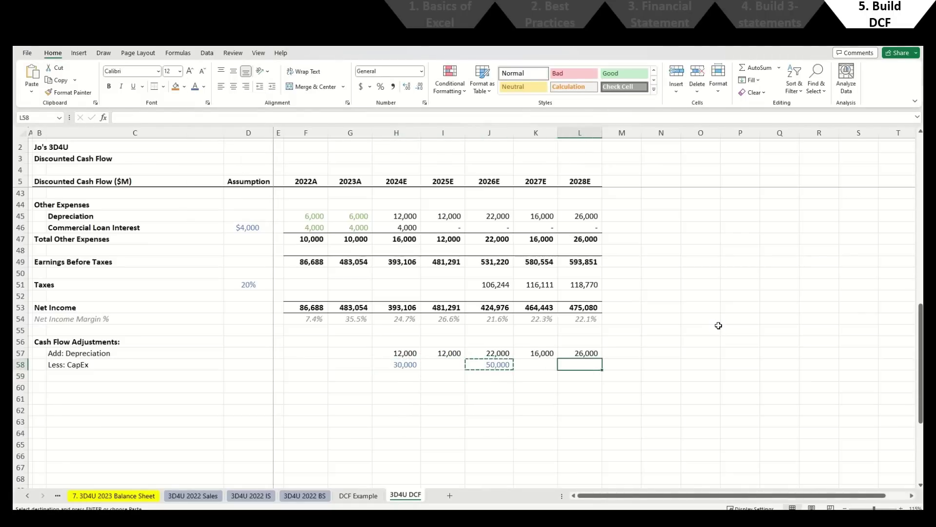
key("Return")
Step: Enter the line label Less: Working Capital in C59 with a 5% assumption in D59
key("Home")
key("Right")
key("Right")
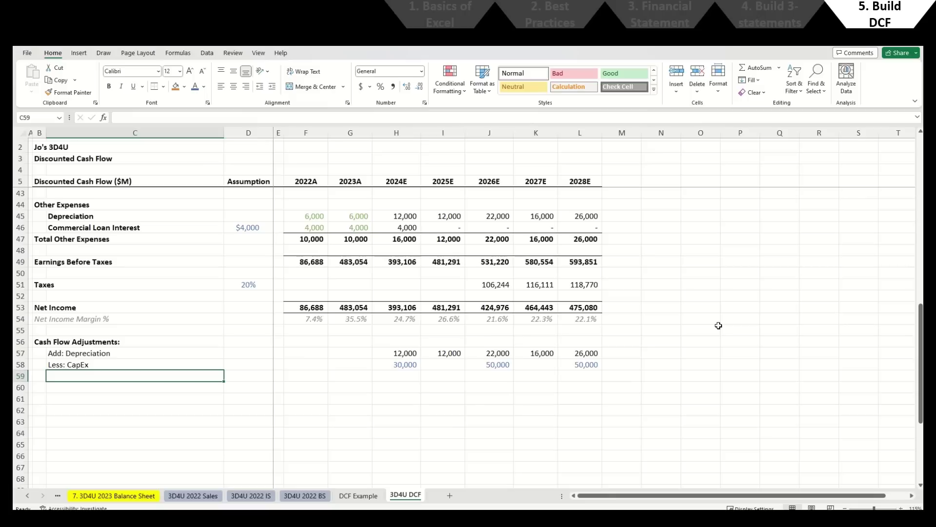
type("L")
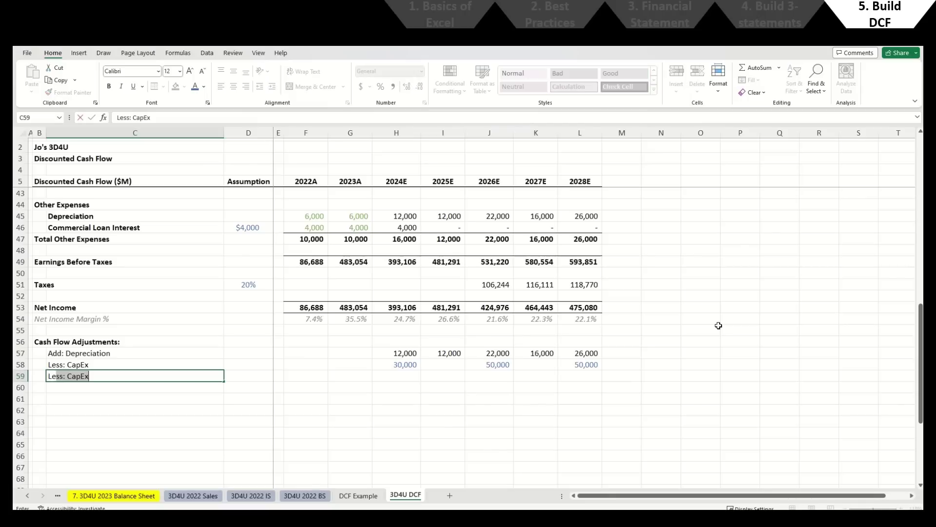
type("ess: Working Capital")
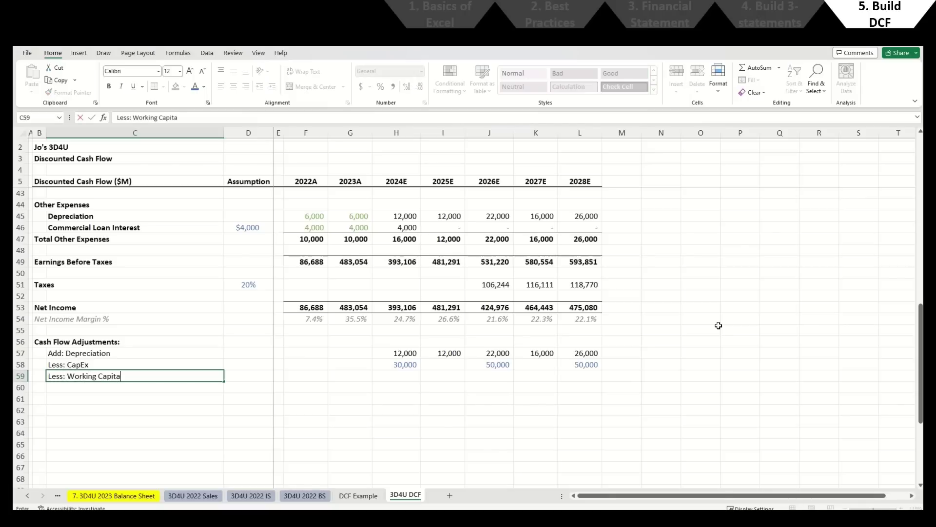
key("Tab")
key("Tab")
key("Left")
type("5%")
key("Tab")
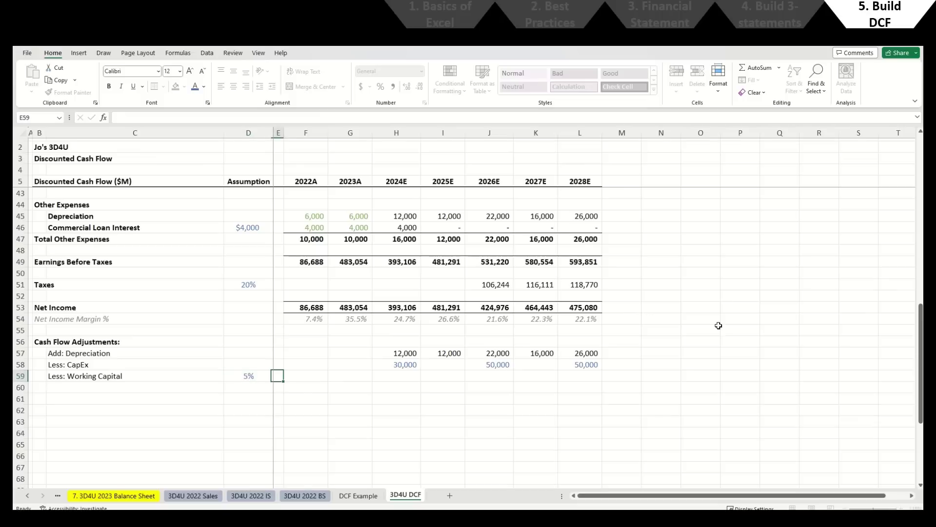
Step: Calculate 2024E working capital in H59 as the change in Total Revenue times the assumption, =(H12-G12)*$D59
key("Tab")
key("Tab")
key("Tab")
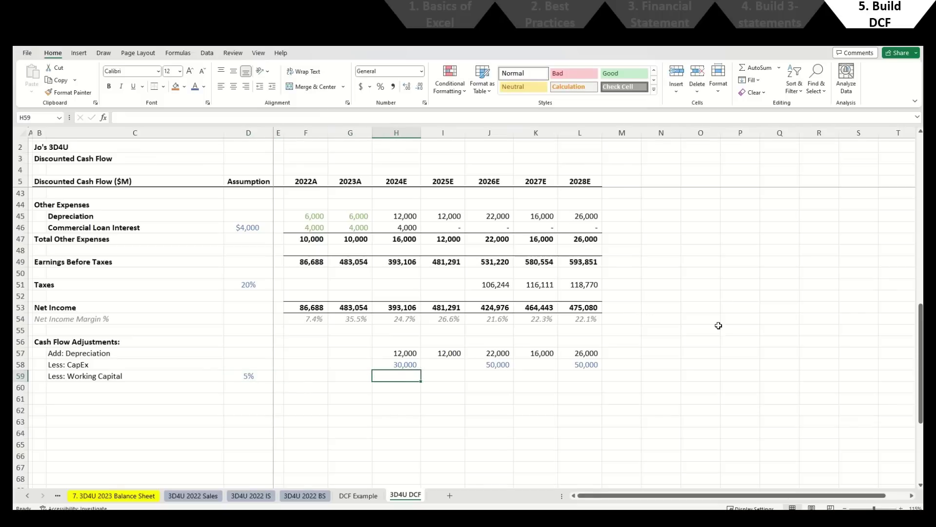
type("=")
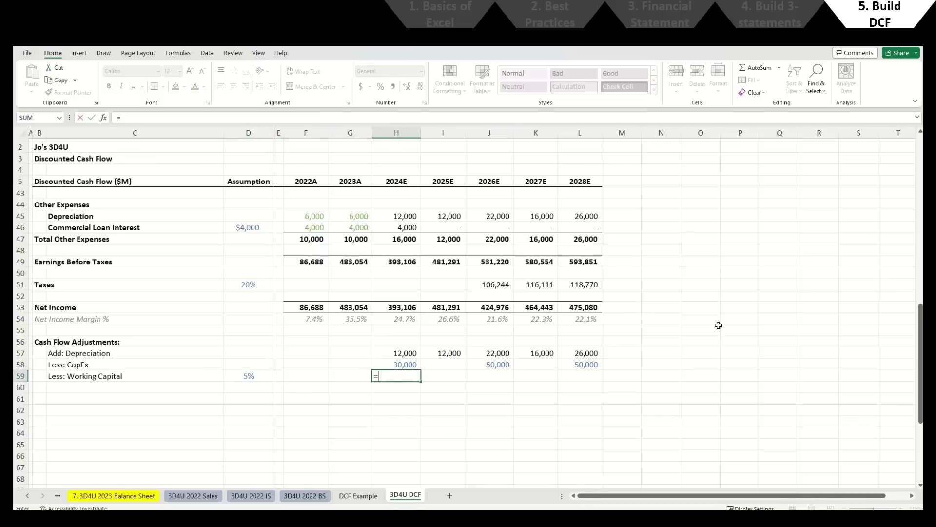
type("(")
scroll(389, 270, "up", 12)
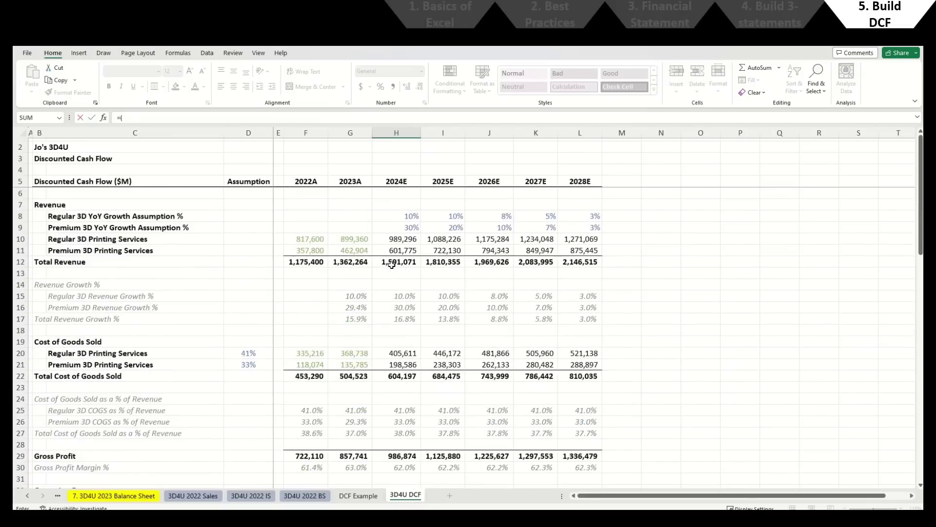
left_click(390, 262)
type("-")
left_click(360, 262)
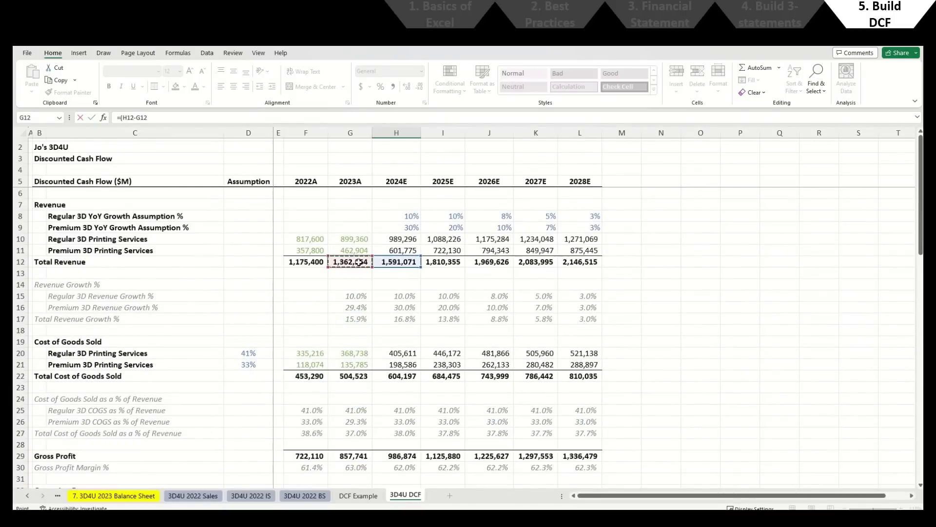
type(")*")
scroll(371, 282, "down", 11)
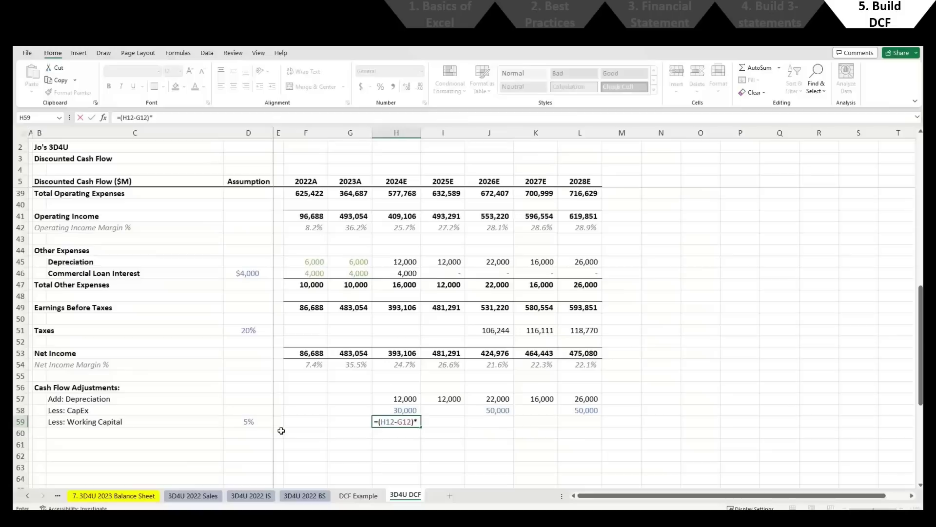
left_click(259, 422)
key("F4")
key("F4")
key("F4")
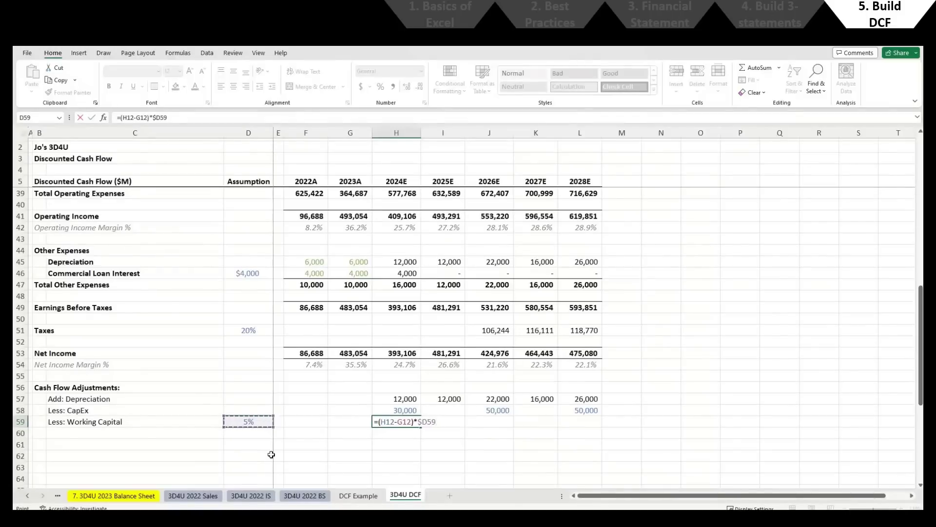
key("Return")
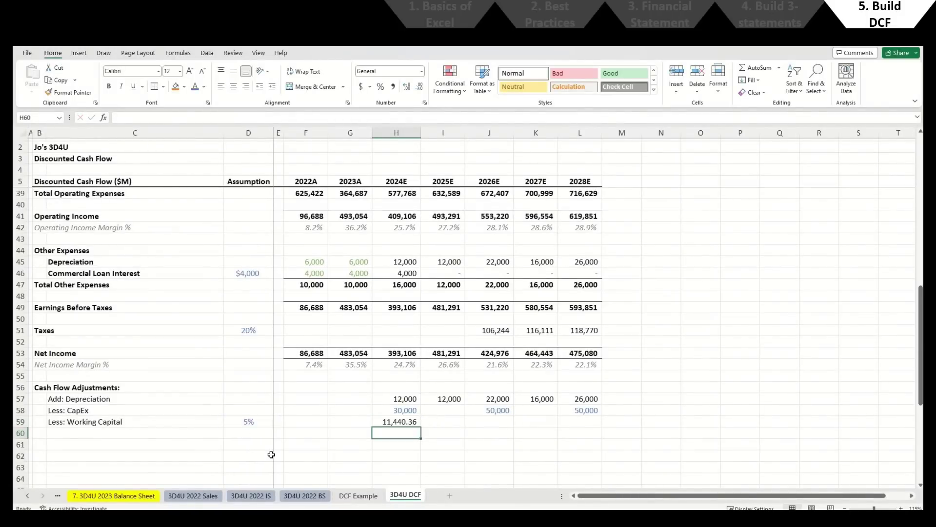
Step: Copy the working capital formula from H59 across I59:L59 through 2028E
key("Up")
key("shift+Right")
key("shift+Right")
key("shift+Right")
key("shift+Right")
key("ctrl+r")
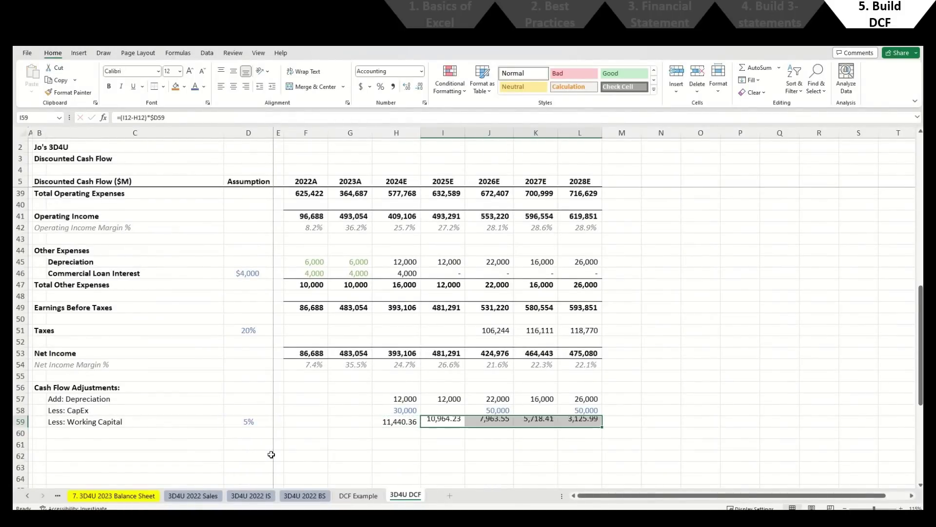
Step: Apply the number format of the depreciation cell H57 to the working capital values in H59:L59
key("Up")
key("Up")
key("ctrl+c")
key("Down")
key("Down")
key("shift+Right")
key("shift+Right")
key("shift+Right")
key("shift+Right")
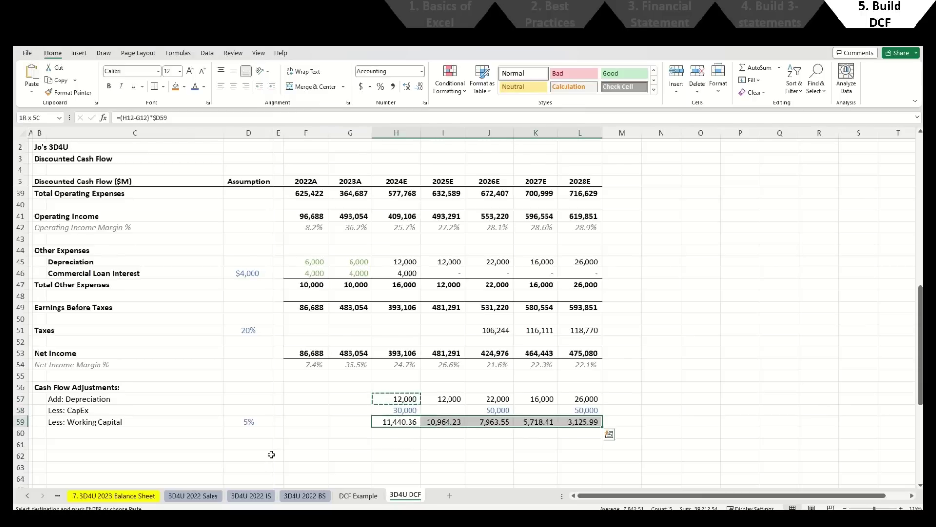
key("ctrl+alt+v")
key("t")
key("Return")
key("Escape")
Step: Enter the line label Add/(Less): Debt in C60 below Less: Working Capital
key("Down")
key("Left")
key("Left")
key("Left")
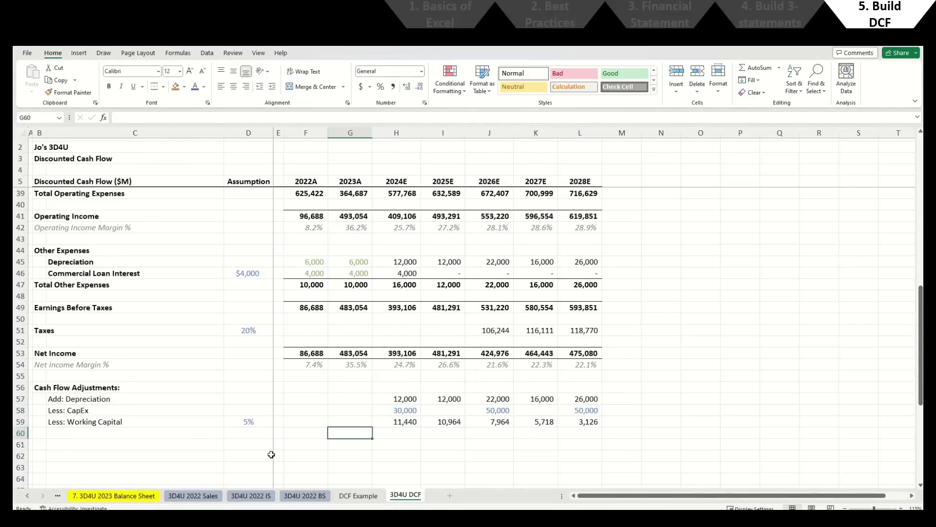
key("Left")
key("Left")
scroll(309, 397, "up", 1)
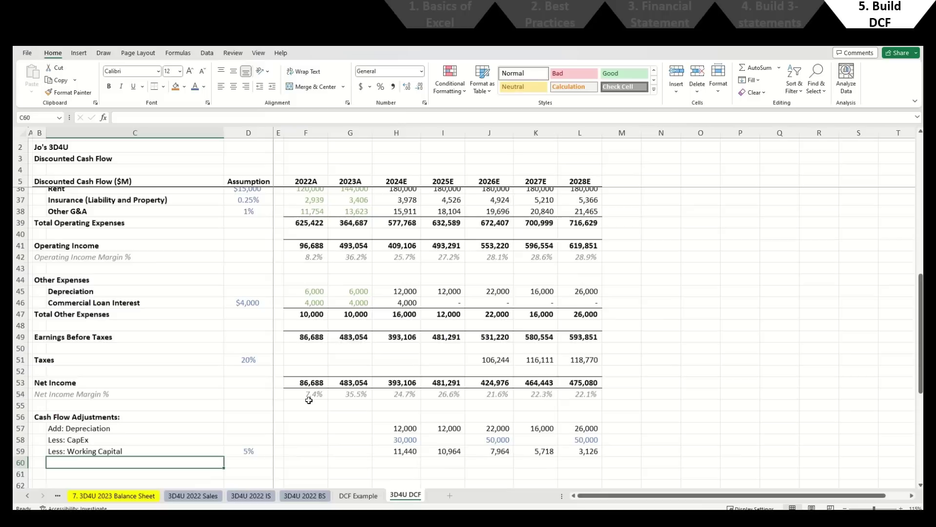
scroll(309, 397, "down", 4)
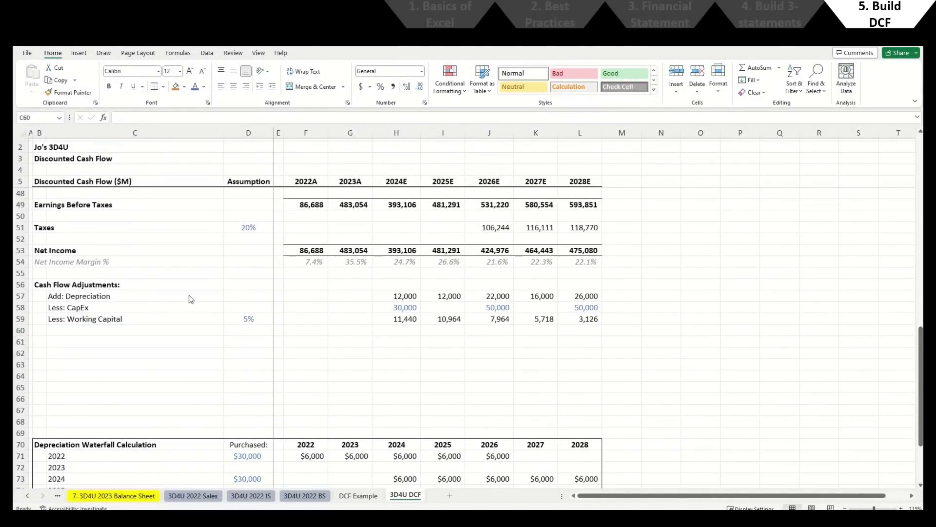
left_click(155, 328)
type("Add/")
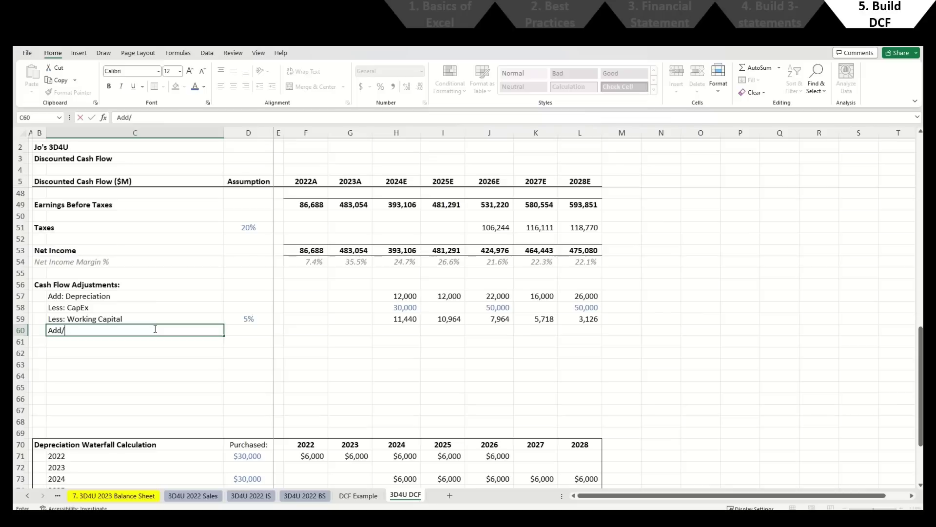
type("(Less): Debt")
key("Return")
key("Up")
key("Right")
key("Right")
key("Right")
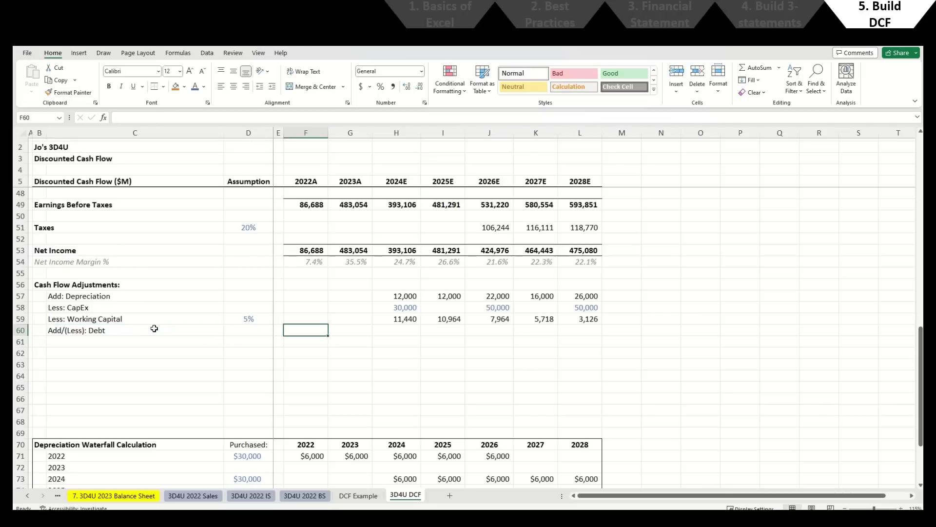
key("Right")
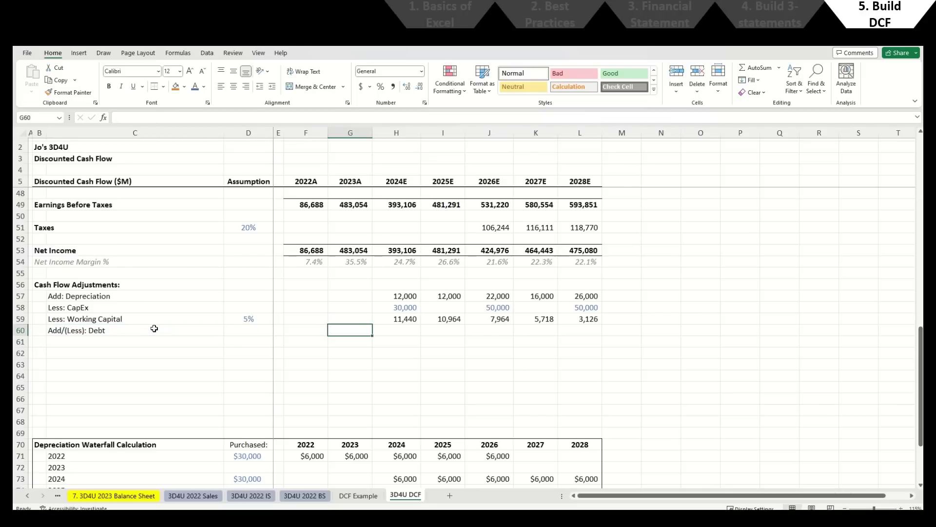
Step: Enter the label Net Cash Flow in B61 and make it bold
key("Down")
key("Left")
key("Left")
key("Left")
key("Left")
key("Left")
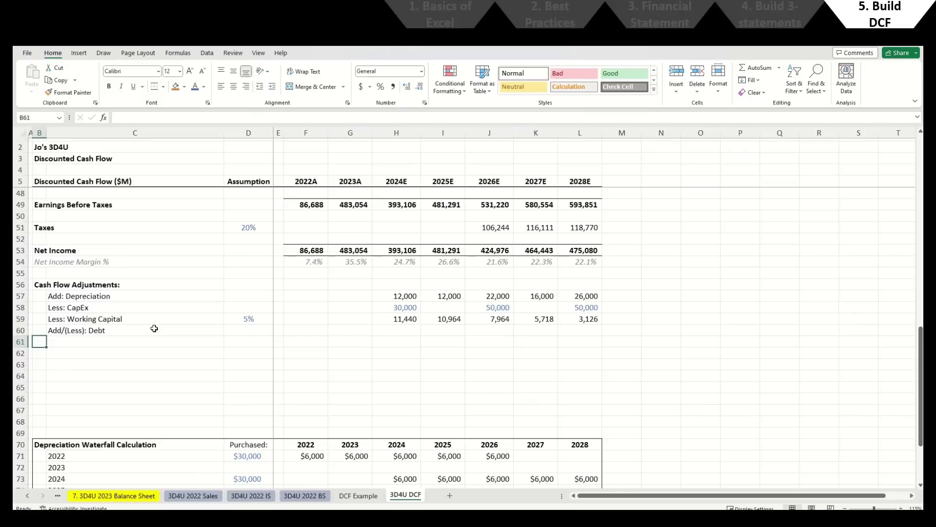
type("Net Cash Flow")
key("Return")
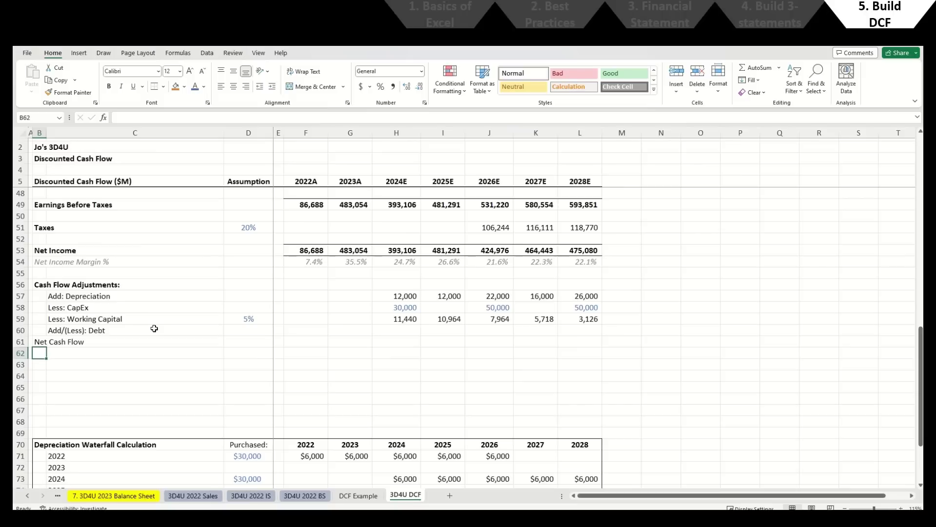
key("Up")
key("ctrl+b")
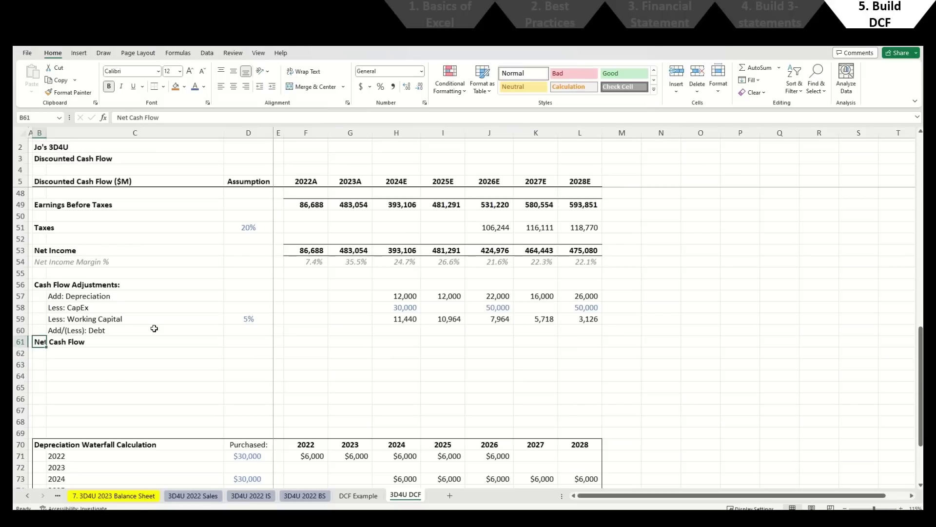
Step: Insert a blank row above the Net Cash Flow line
key("alt+h")
key("i")
key("r")
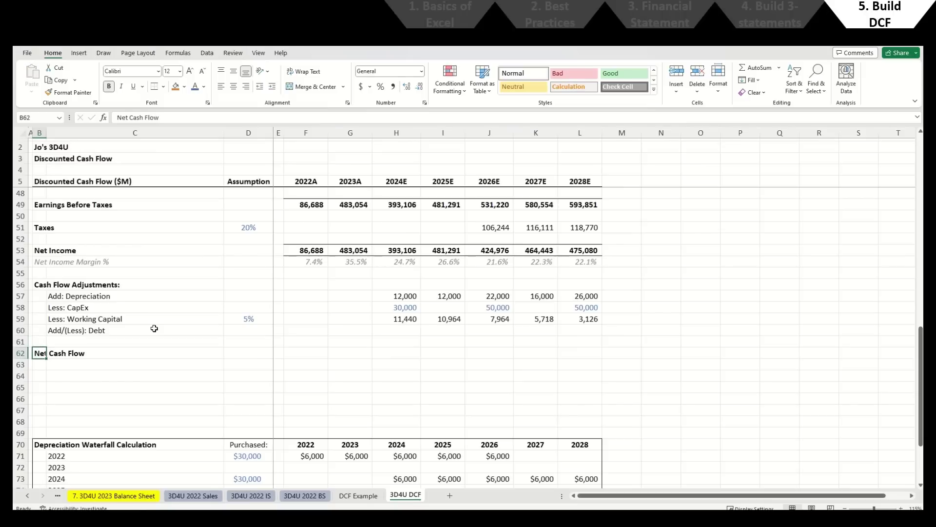
Step: Enter the 2024E Net Cash Flow formula =H53+H57-H58-H59+H60 in H62
key("Right")
key("Right")
key("Right")
key("Right")
key("Right")
key("Right")
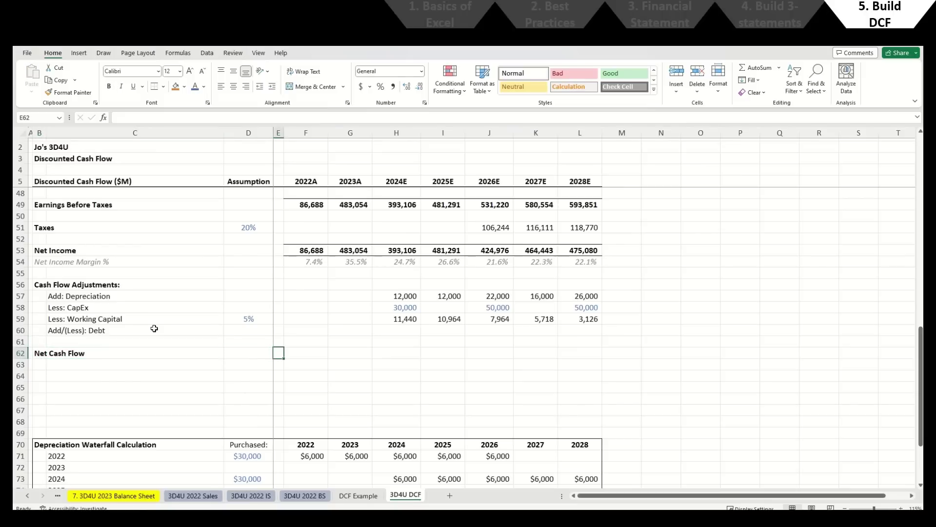
type("=")
key("Up")
key("Up")
key("Up")
key("Up")
key("Up")
key("Up")
key("Up")
key("Up")
key("Up")
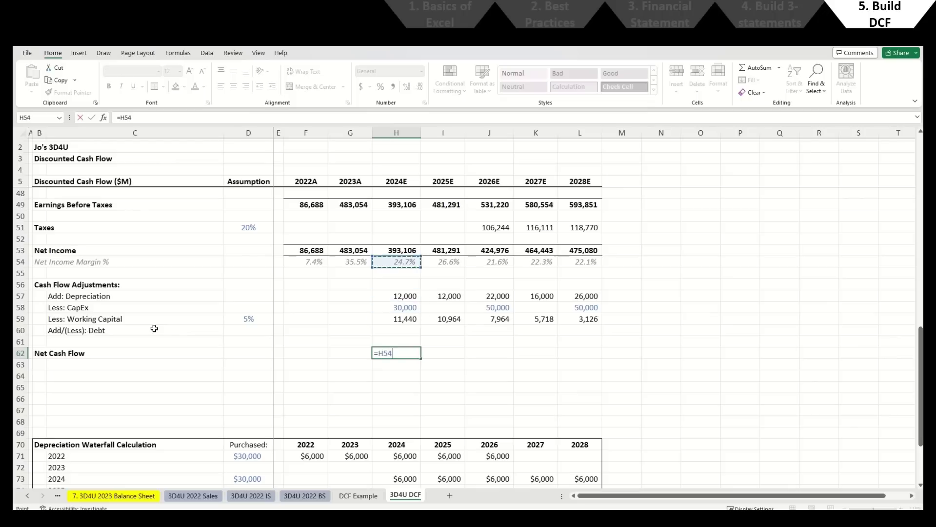
type("+")
key("Up")
key("Up")
key("Up")
key("Up")
key("Up")
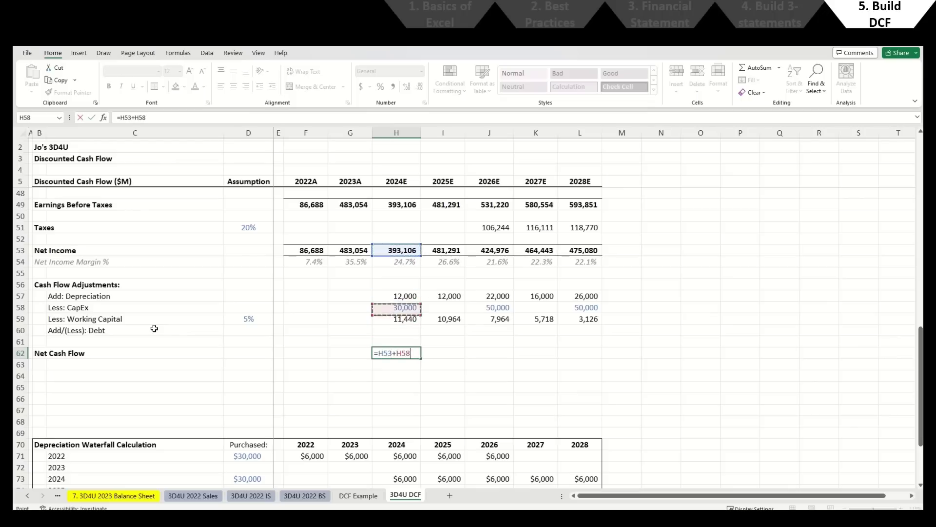
type("-")
key("Up")
key("Up")
key("Up")
key("Up")
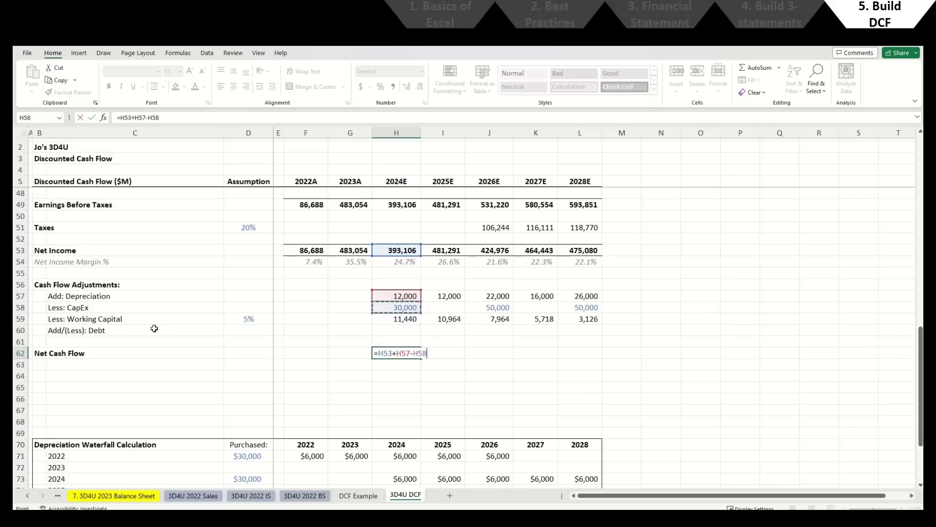
type("-")
key("Up")
key("Up")
key("Up")
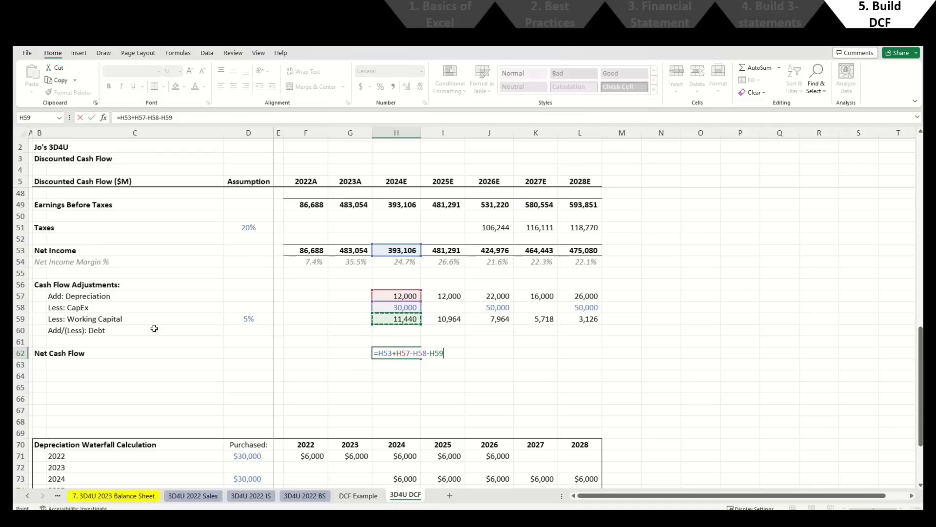
type("+")
key("Up")
key("Up")
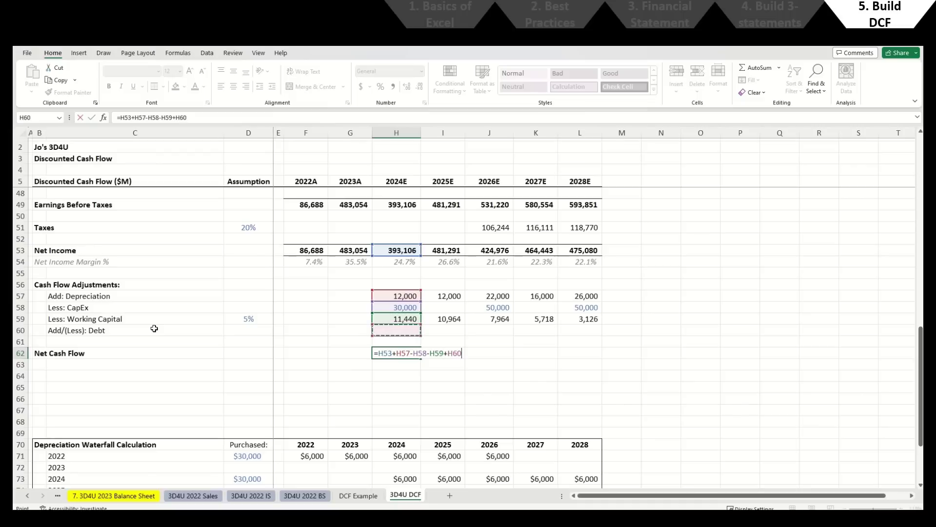
key("Return")
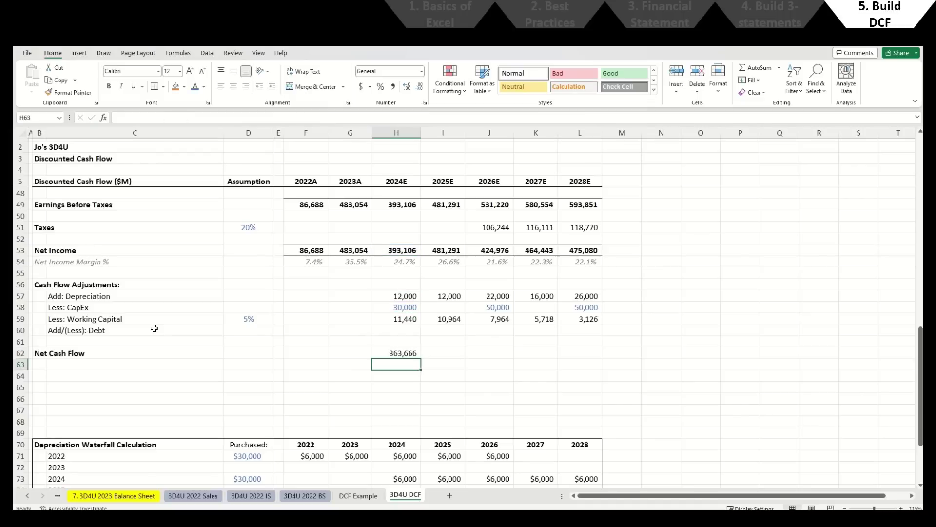
Step: Fill the Net Cash Flow formula from H62 across I62:L62 for 2025E to 2028E
key("Up")
key("shift+Right")
key("shift+Right")
key("shift+Right")
key("shift+Right")
key("ctrl+r")
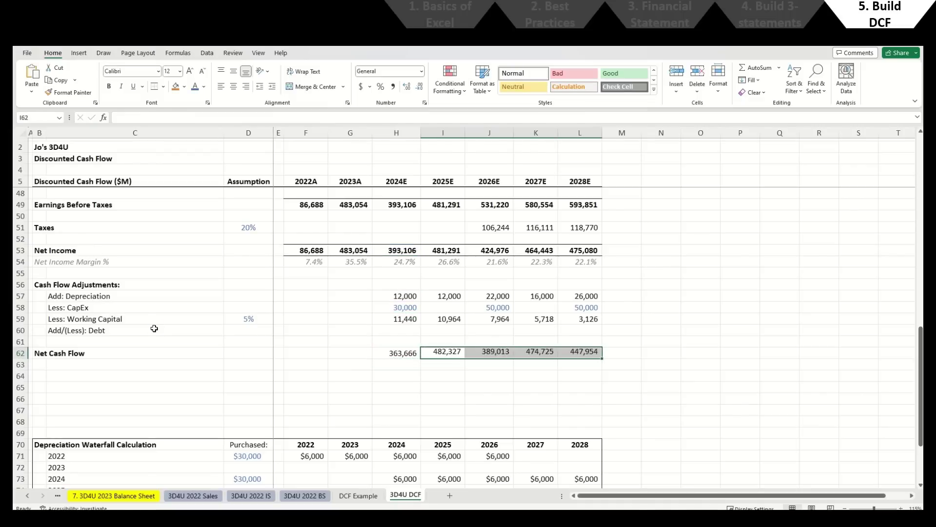
Step: Make the Net Cash Flow values in H62:L62 bold with top and bottom borders
key("shift+Left")
key("shift+Left")
key("shift+Left")
key("shift+Left")
key("ctrl+shift+Right")
key("ctrl+b")
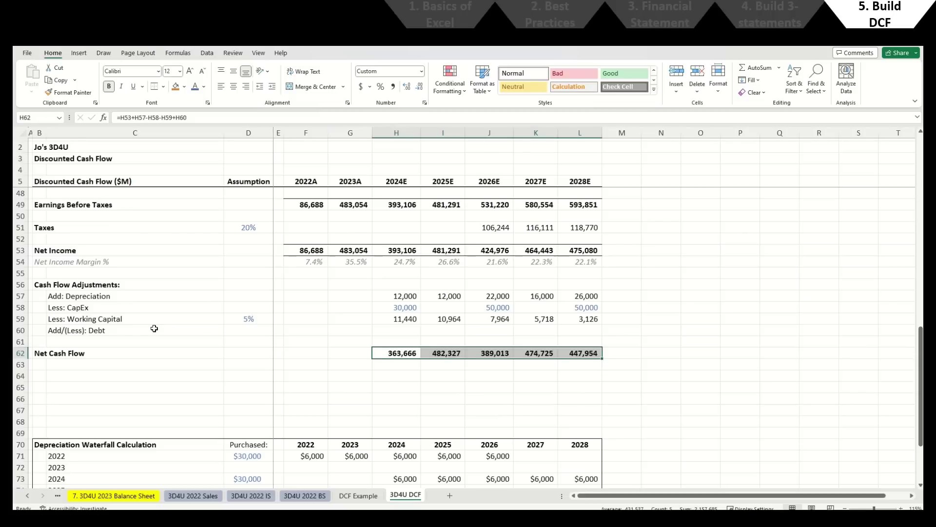
key("alt+h")
key("b")
key("d")
Step: Copy the Net Income Margin % row 54 and insert the copy below Net Cash Flow as row 63
key("Up")
key("Up")
key("Up")
key("Up")
key("Up")
key("Up")
key("Up")
key("Up")
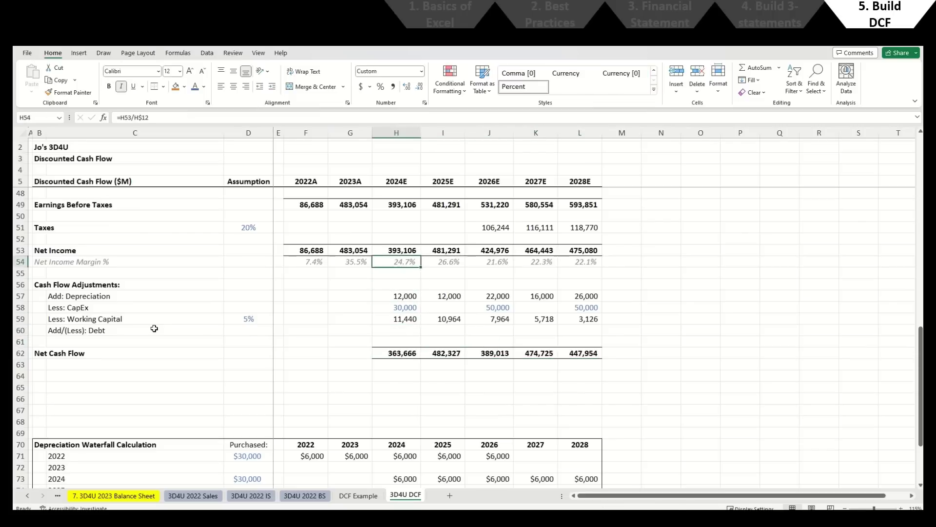
key("shift+space")
key("ctrl+c")
key("Down")
key("Down")
key("Down")
key("Down")
key("Down")
key("Down")
key("Down")
key("Down")
key("Down")
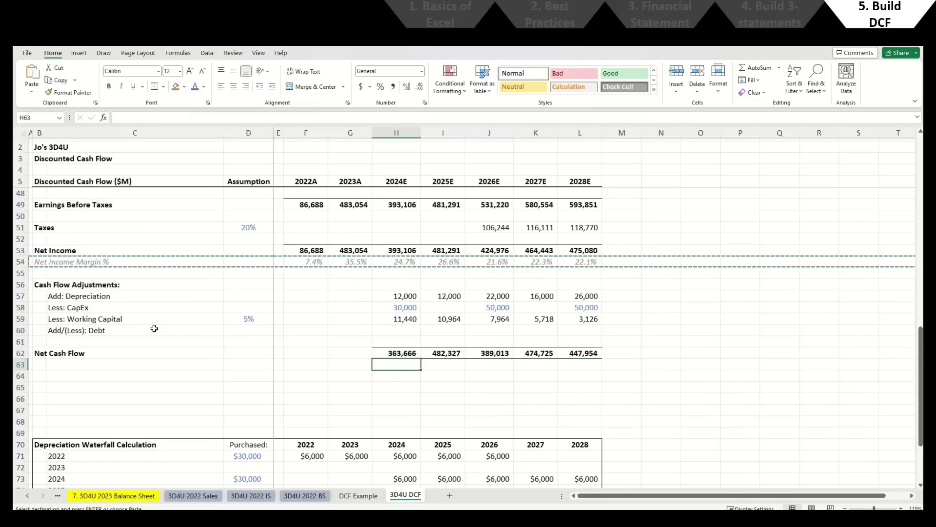
key("shift+space")
key("ctrl+plus")
Step: Relabel the inserted margin row in B63 as Net Cash Flow as % of Revenue
key("Left")
key("Left")
key("Left")
key("Left")
key("Left")
key("Left")
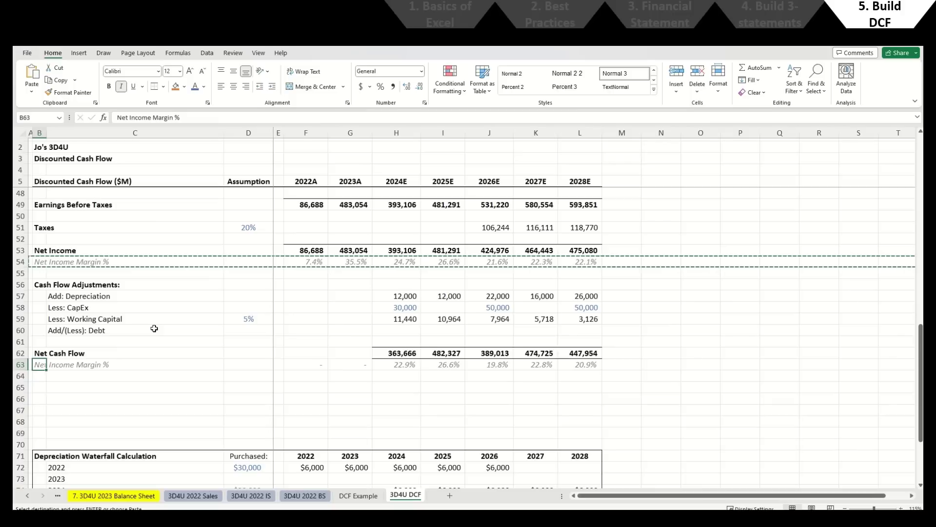
type("Net Cash Flow a")
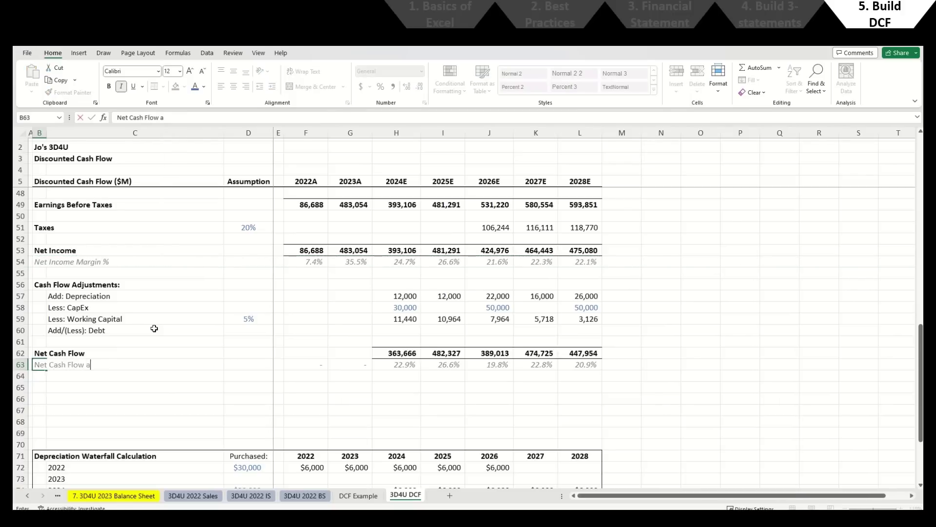
type("s % of Revenue")
key("Return")
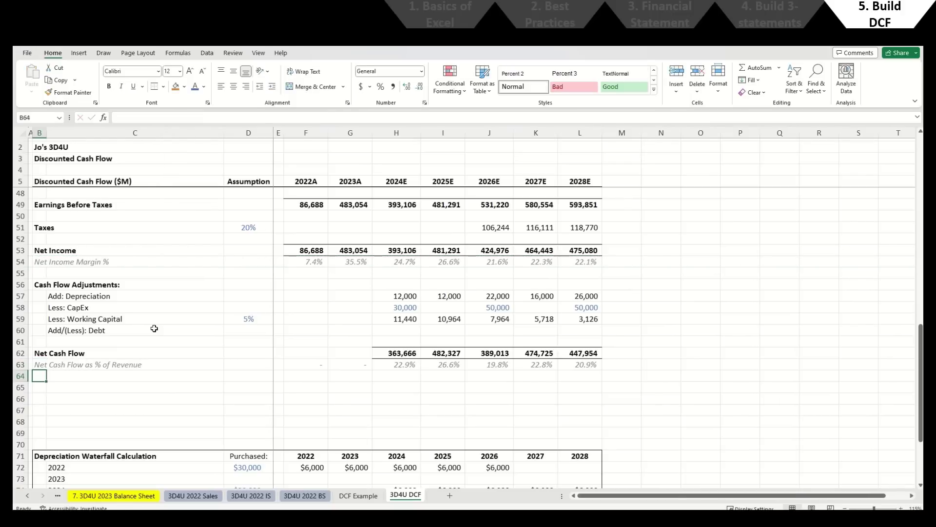
Step: Enter the label Cumulative Cash Flow in B64 and make it bold
type("Cumulativ")
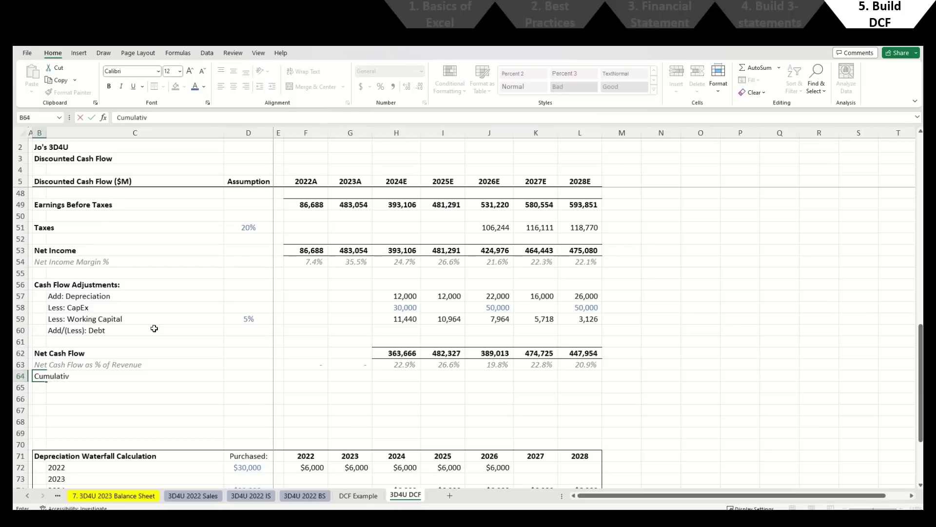
type("e Cash Flow")
key("Return")
key("Up")
key("shift+Right")
key("ctrl+b")
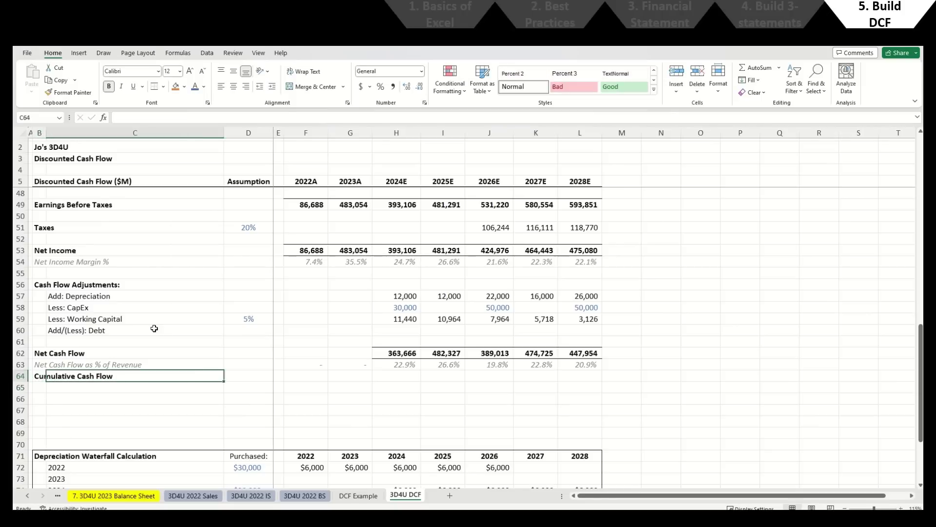
Step: Enter the 2024E Cumulative Cash Flow formula =H62+G64 in H64
key("Right")
key("Right")
key("Right")
key("Right")
key("Right")
key("Right")
type("=")
key("Up")
key("Up")
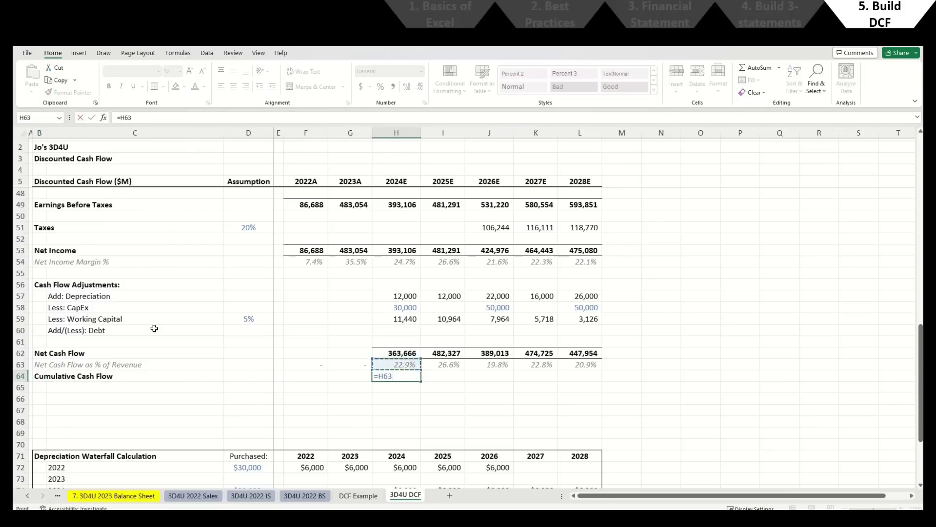
type("+")
key("Left")
key("Return")
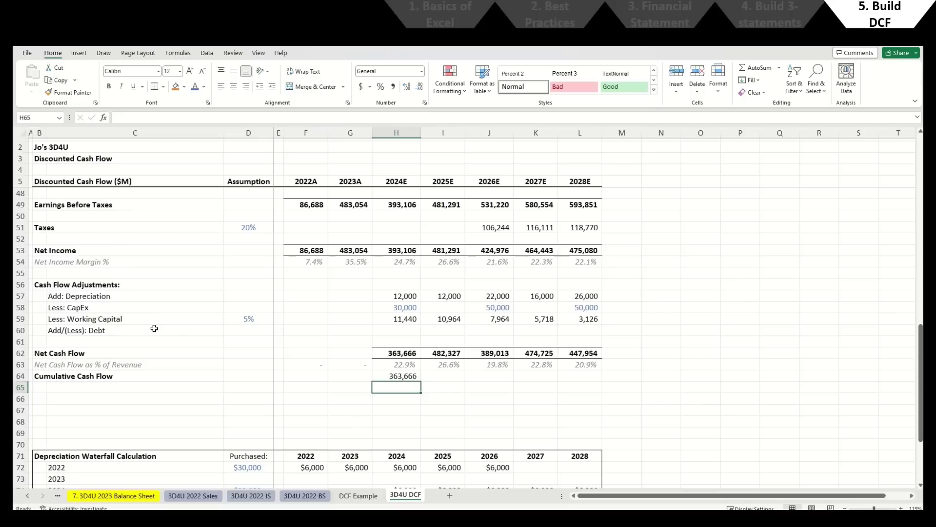
Step: Copy the Cumulative Cash Flow formula from H64 to I64:L64
key("Up")
key("ctrl+c")
key("Right")
key("shift+Right")
key("shift+Right")
key("shift+Right")
key("ctrl+v")
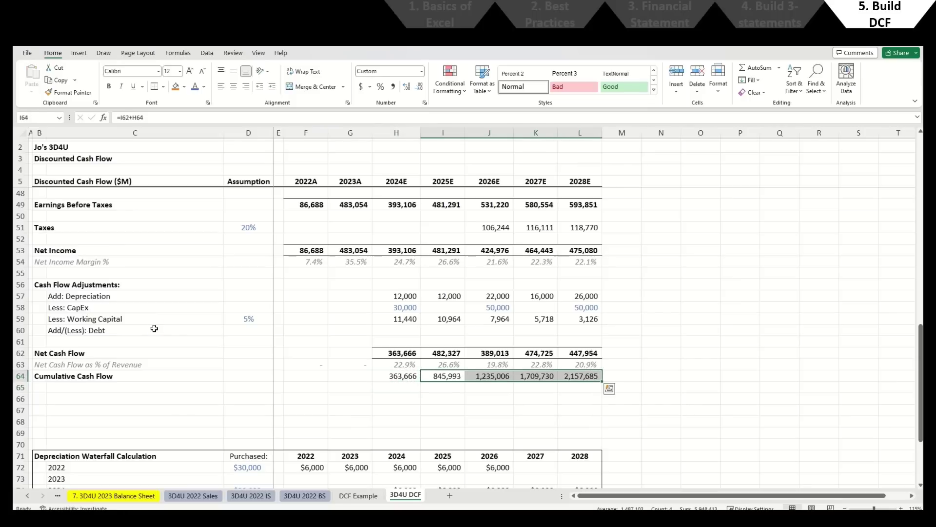
Step: Make the Cumulative Cash Flow values in H64:L64 bold with top and bottom borders
key("Left")
key("shift+Right")
key("shift+Right")
key("shift+Right")
key("shift+Right")
key("ctrl+v")
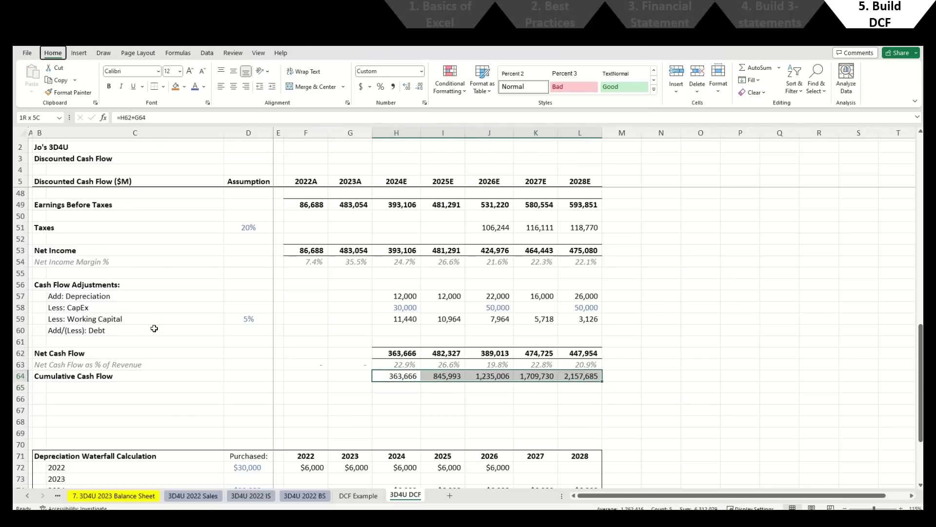
key("Down")
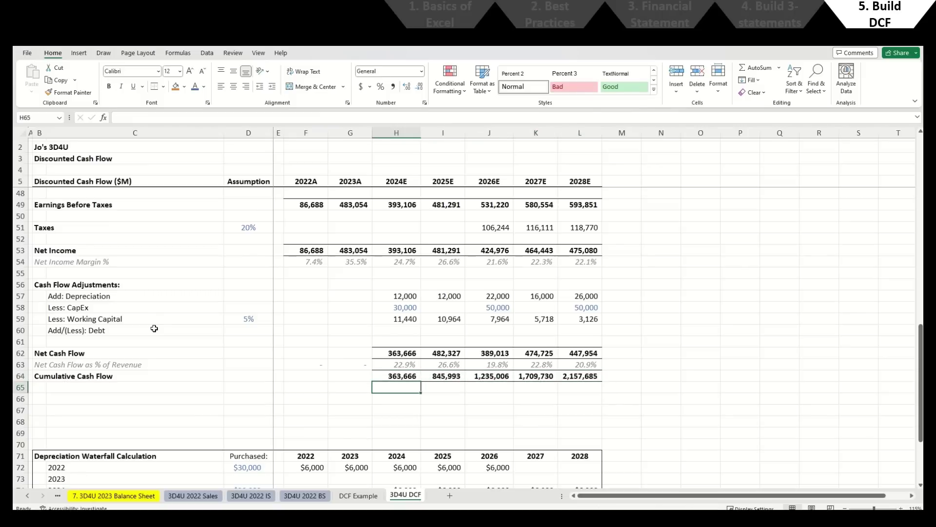
key("Down")
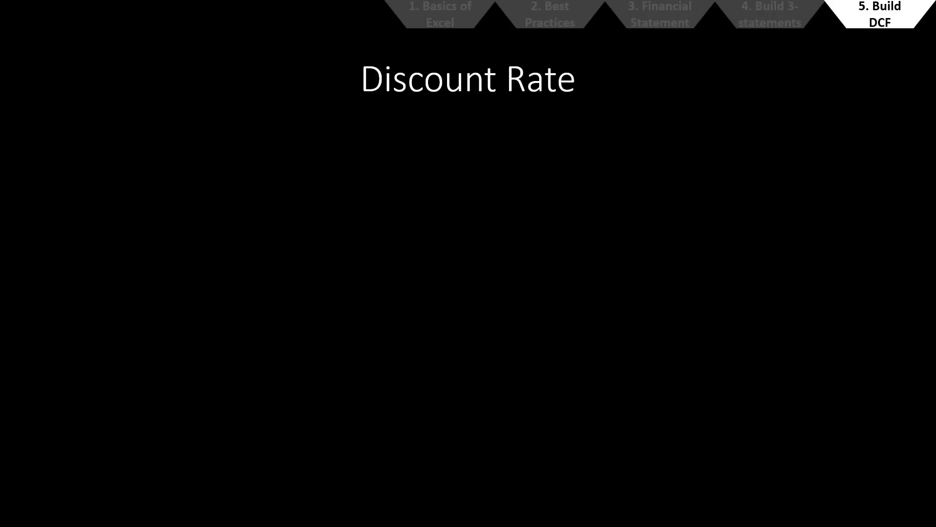
key("Right")
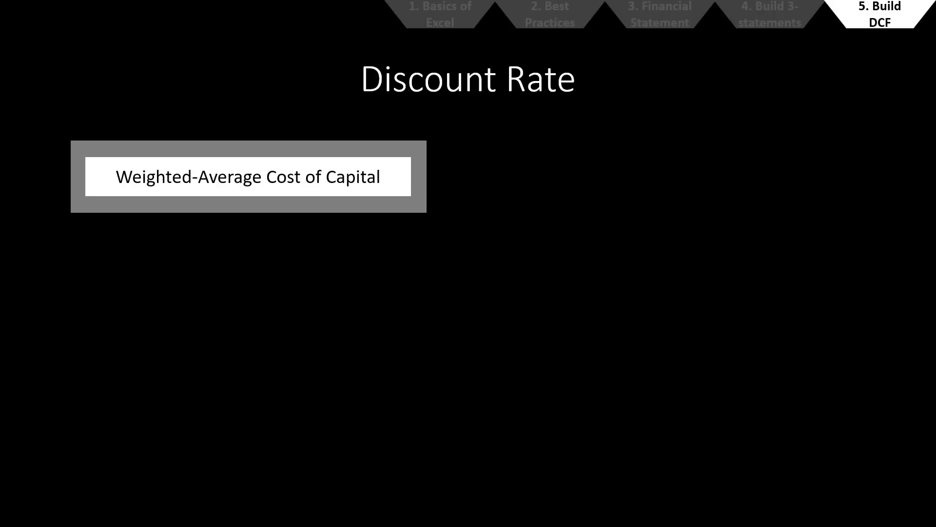
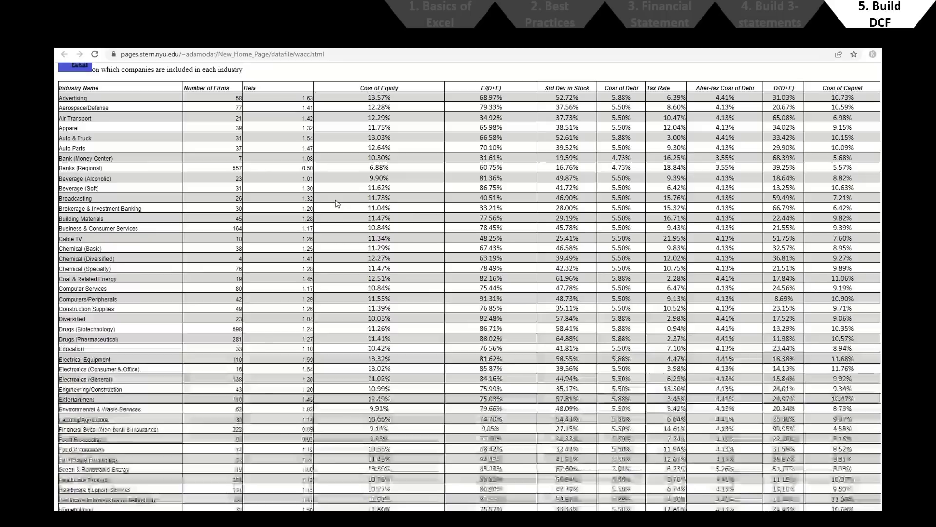
Step: Switch to the web browser and open Damodaran's current data page at pages.stern.nyu.edu/~adamodar/New_Home_Page/datacurrent.html
scroll(330, 190, "up", 3)
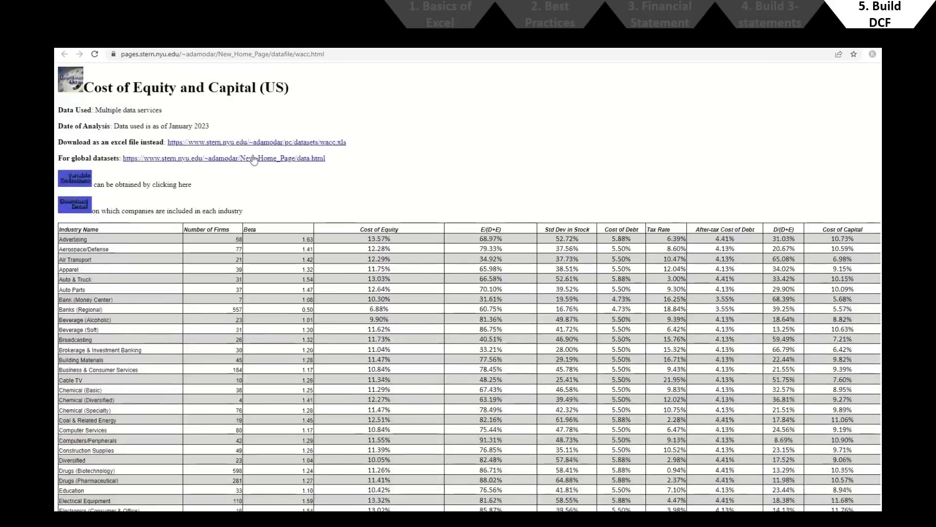
left_click(226, 53)
type("https://pages.stern.nyu.edu/~adamodar/New_Home_Page/datacurrent.html")
key("Return")
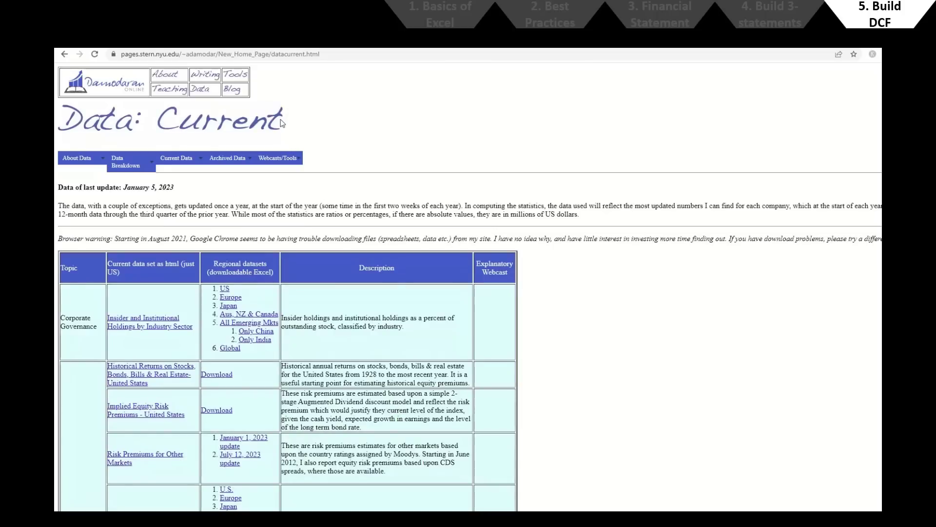
Step: Open the US data set Costs of Capital by Industry Sector from the Discount Rate Estimation topic
scroll(287, 319, "down", 5)
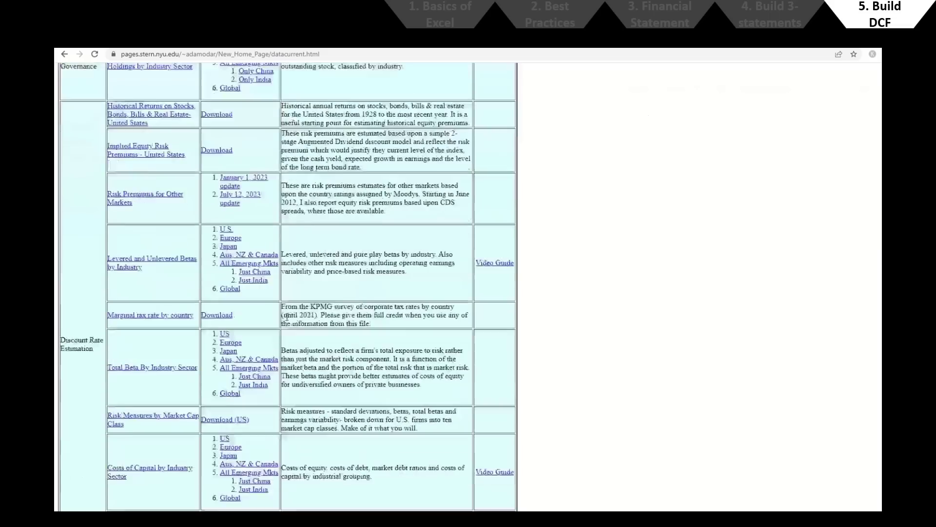
scroll(287, 319, "down", 3)
left_click(150, 257)
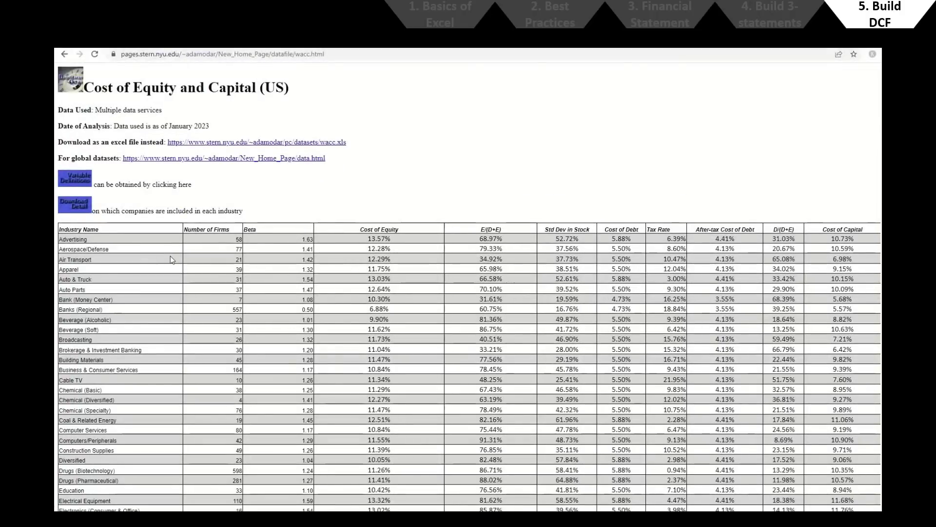
Step: Look up the cost of capital for Household Products in the industry table and compare it with an industry further down
scroll(171, 259, "down", 2)
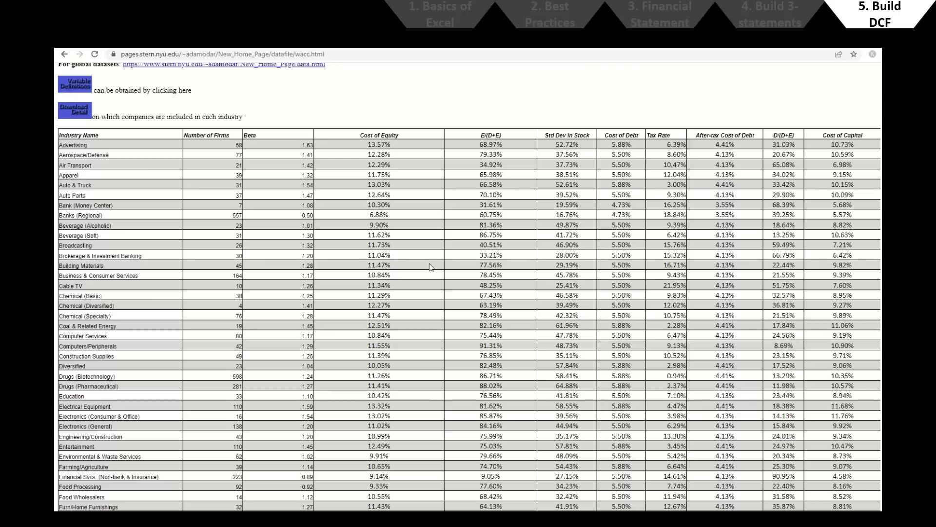
scroll(430, 266, "down", 3)
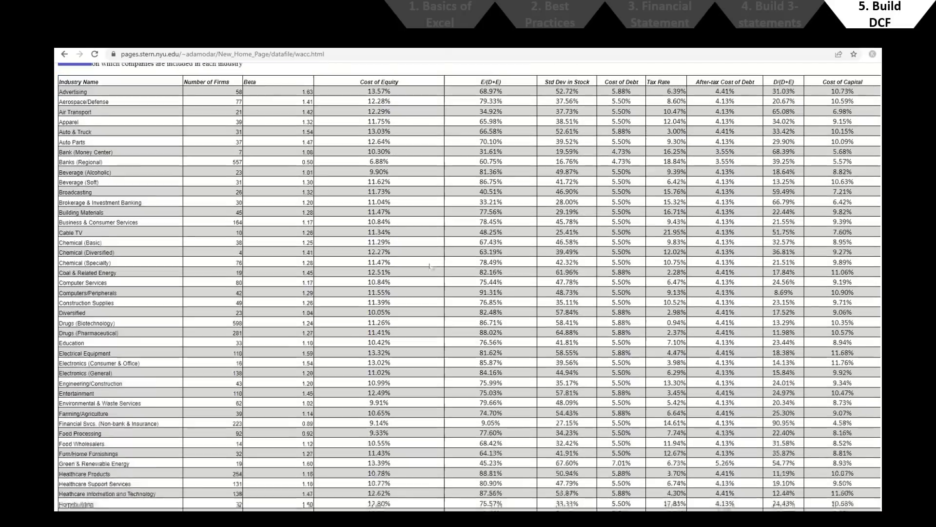
scroll(429, 266, "down", 2)
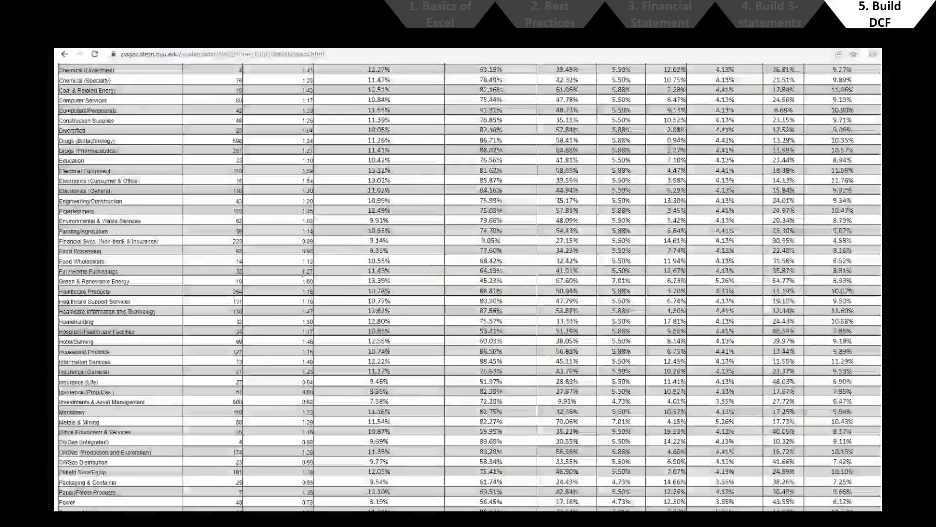
scroll(193, 307, "down", 1)
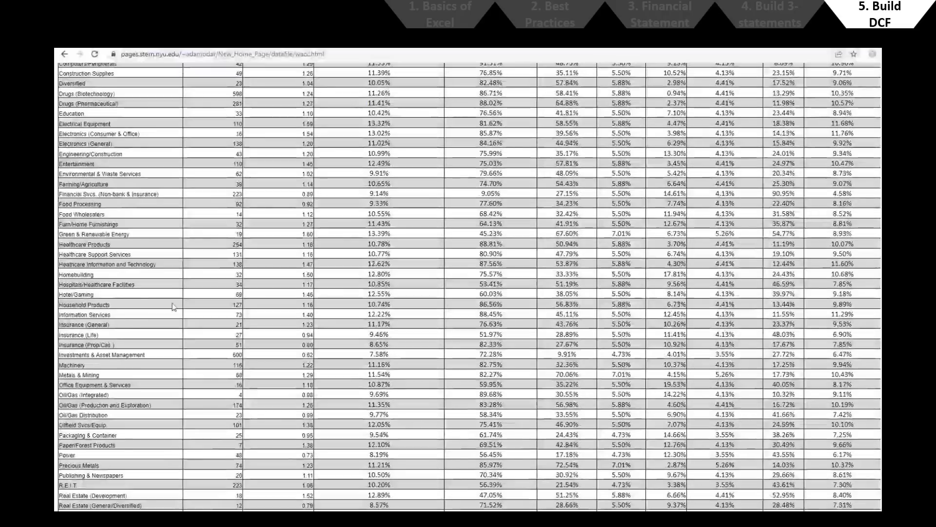
left_click_drag(858, 304, 831, 308)
scroll(210, 314, "down", 3)
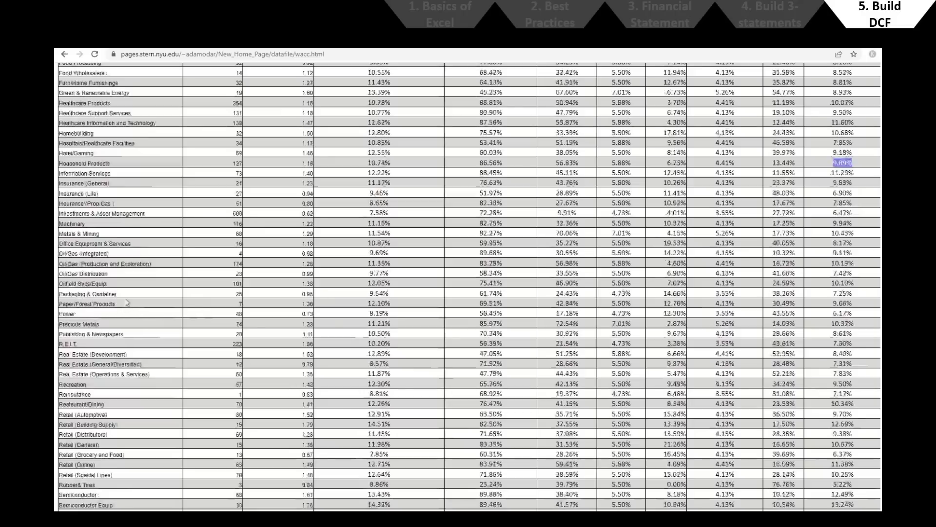
left_click(849, 291)
double_click(848, 291)
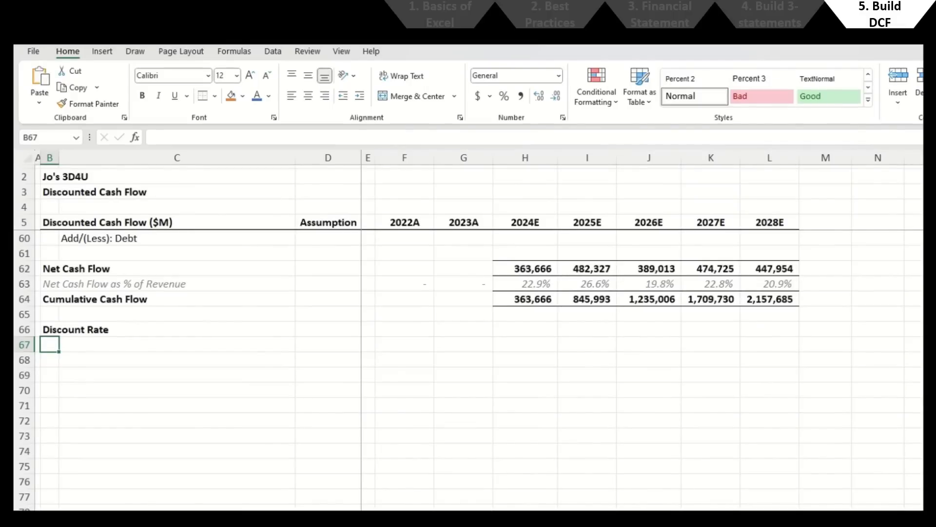
Step: Enter 9% as the Discount Rate assumption in D66 of the discounted cash flow sheet
left_click(247, 332)
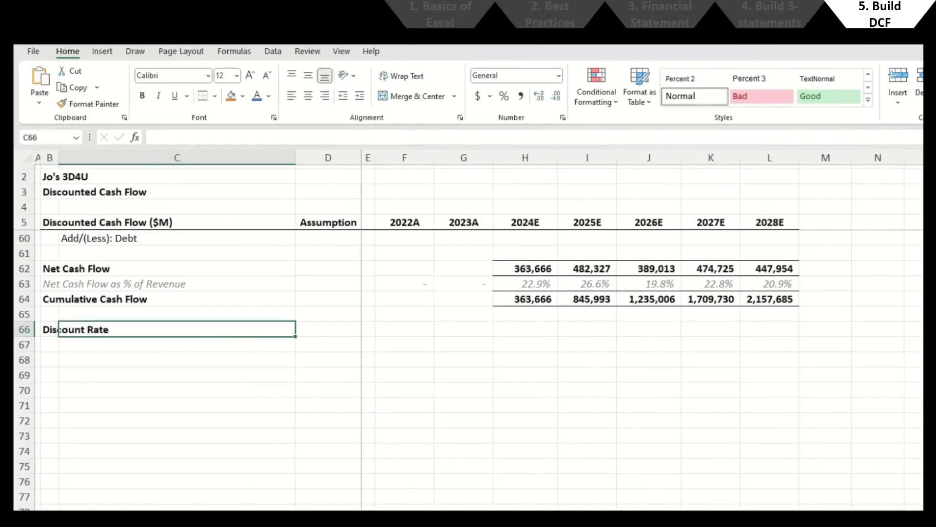
key("Right")
type("9%")
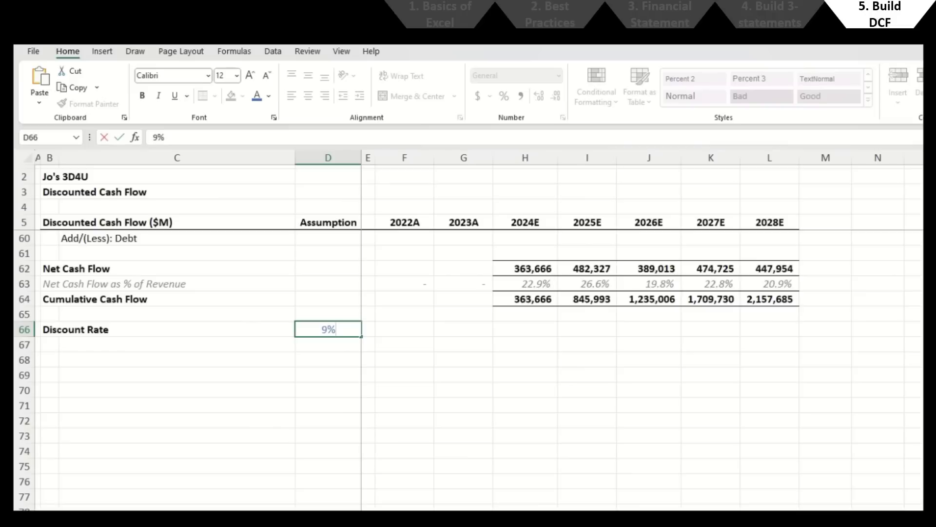
key("Return")
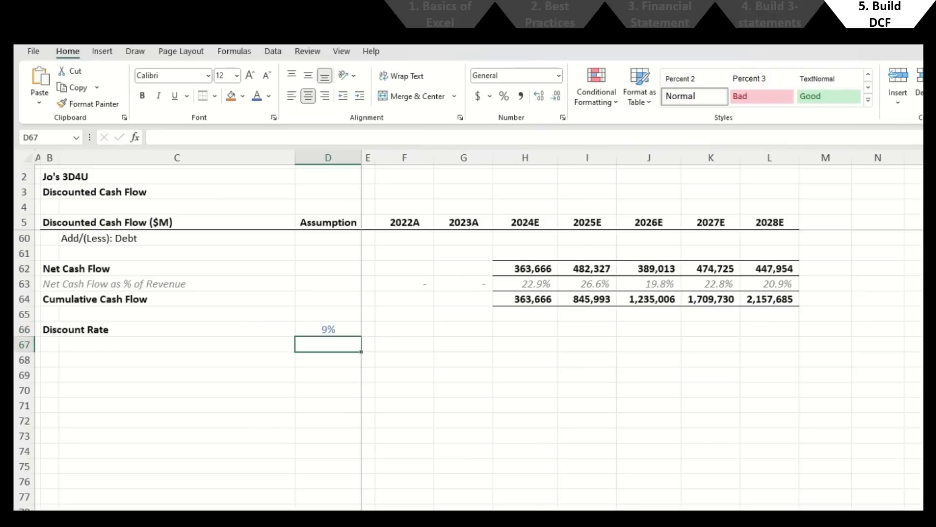
key("alt+Tab")
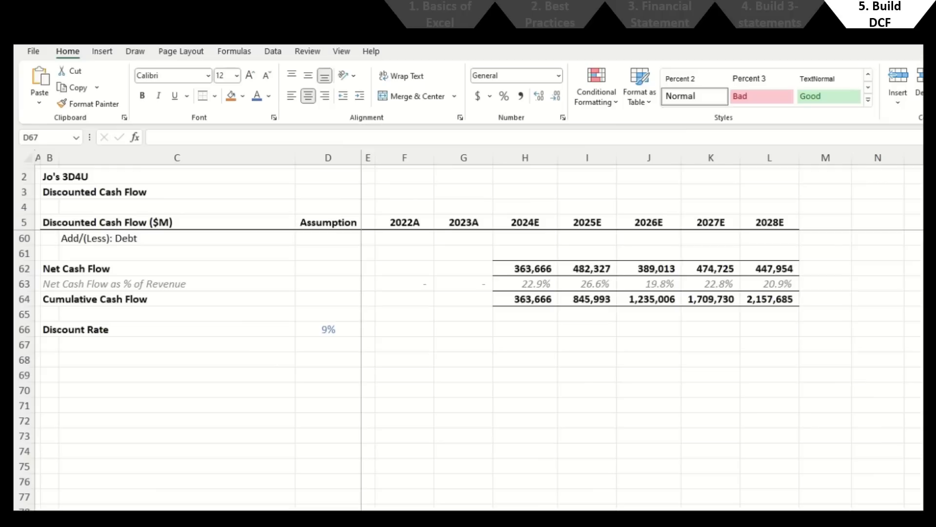
Step: Add the label Terminal Value in bold in B69
left_click(250, 367)
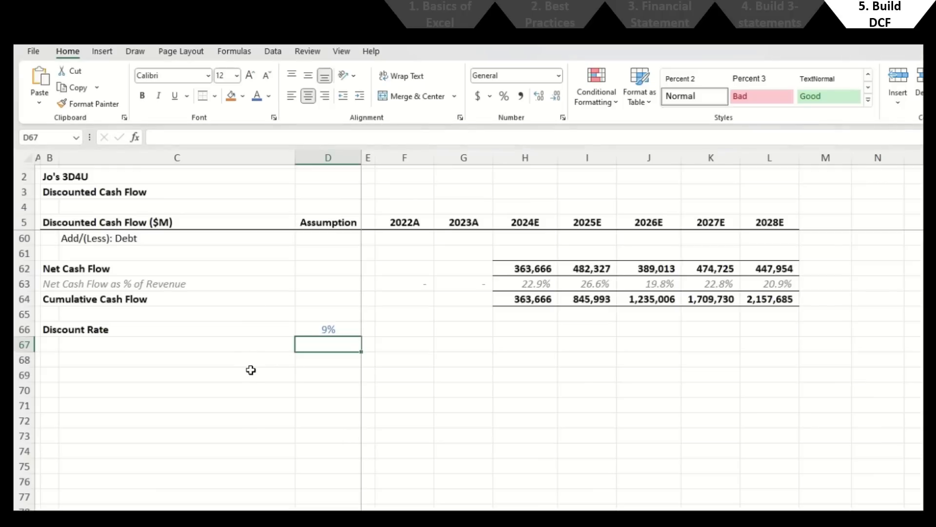
left_click(251, 366)
key("Left")
key("Down")
type("Terminal Value")
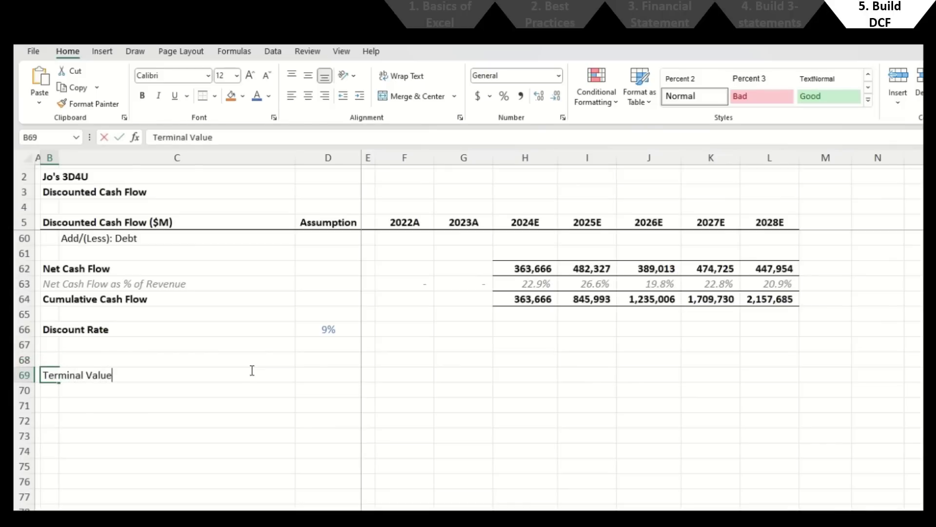
key("Tab")
key("Tab")
key("Left")
key("Left")
key("ctrl+b")
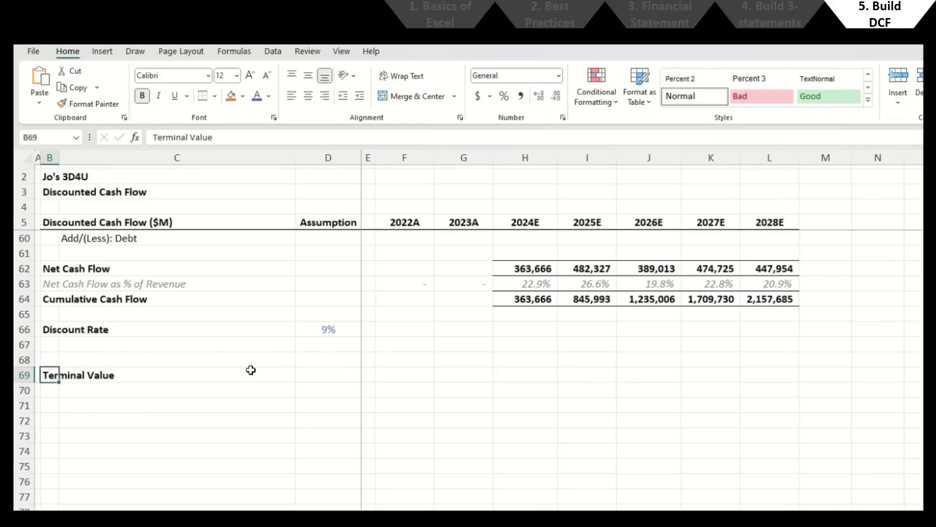
Step: Move the Terminal Value label up one row to B68
key("Right")
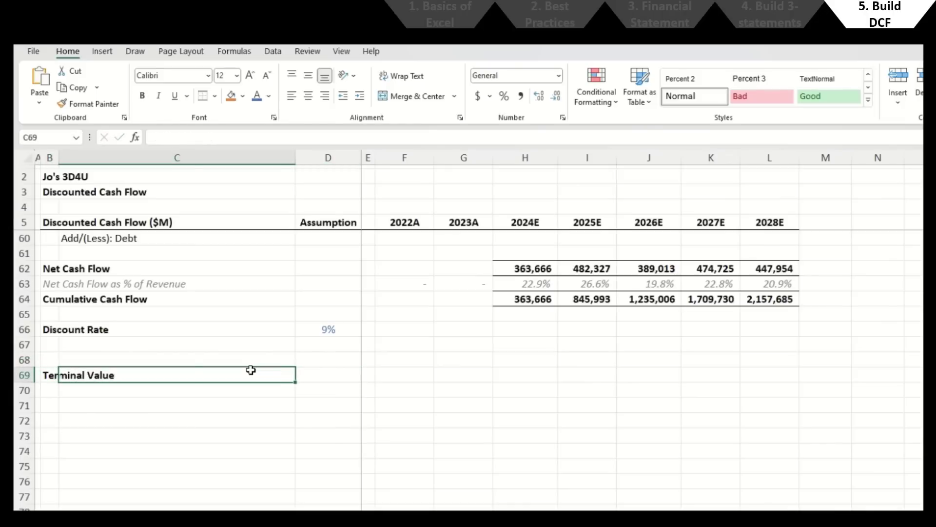
key("Right")
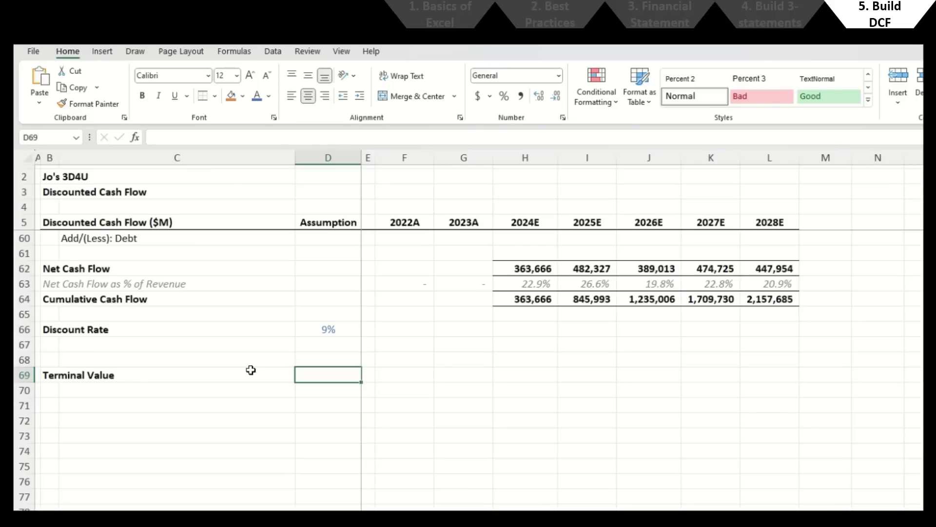
key("Left")
key("Left")
key("Up")
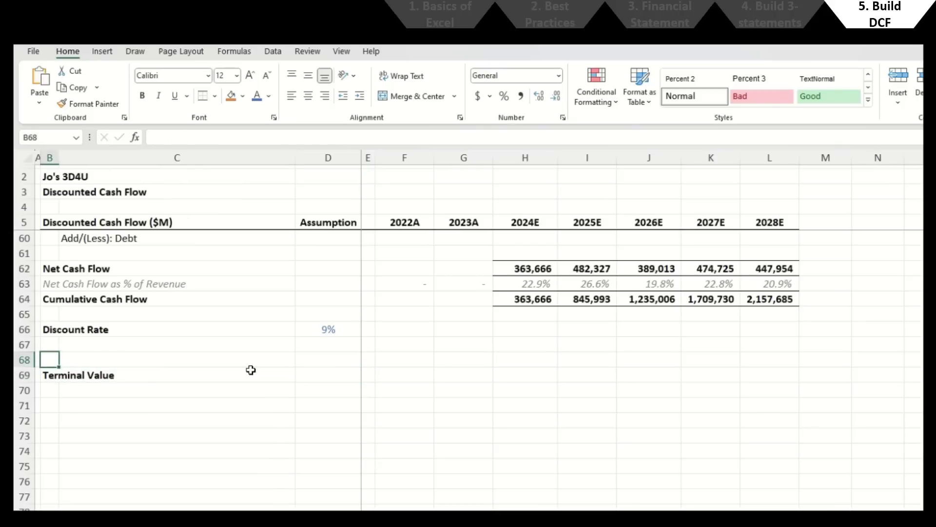
key("Down")
key("ctrl+x")
key("Up")
key("ctrl+v")
key("Up")
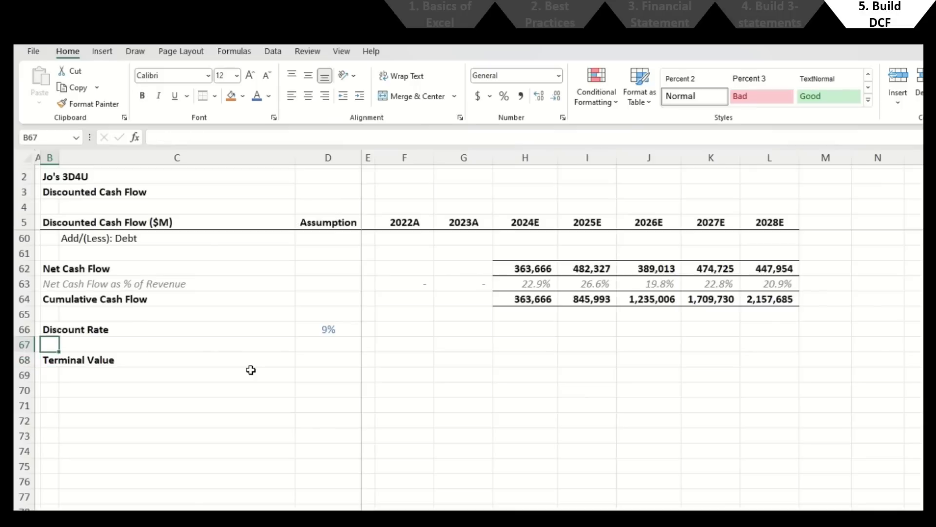
Step: Add a Long-Term Growth Rate label in B67 with an assumption of 3% in D67
type("Long-Term Growth Rate")
key("Return")
key("Up")
key("Right")
key("Right")
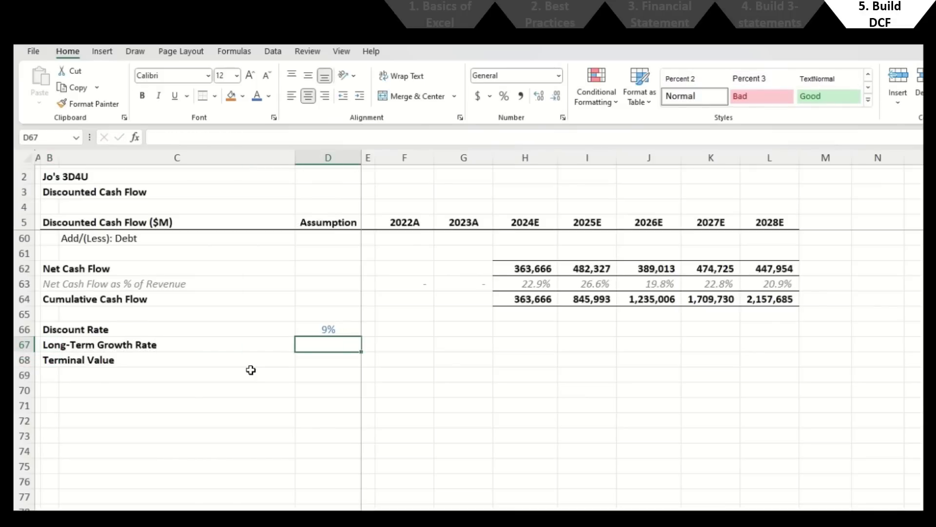
type("3%")
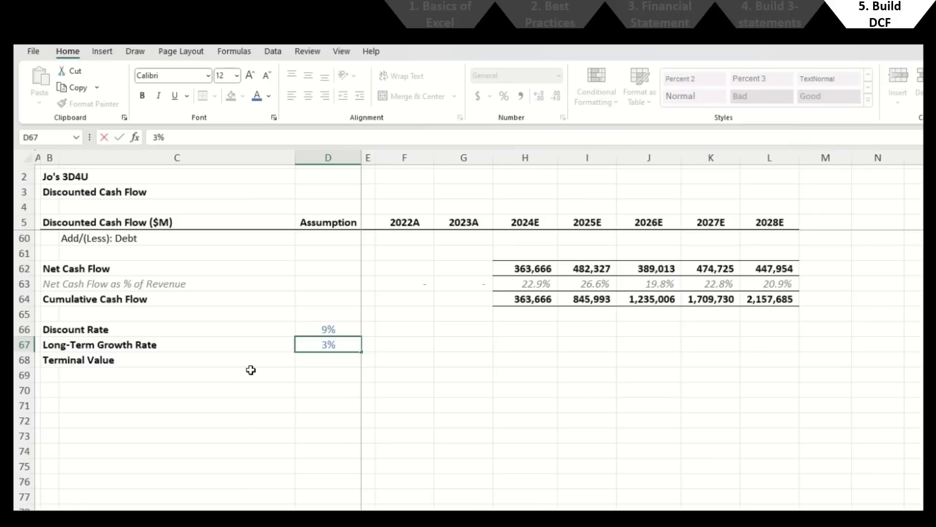
key("Return")
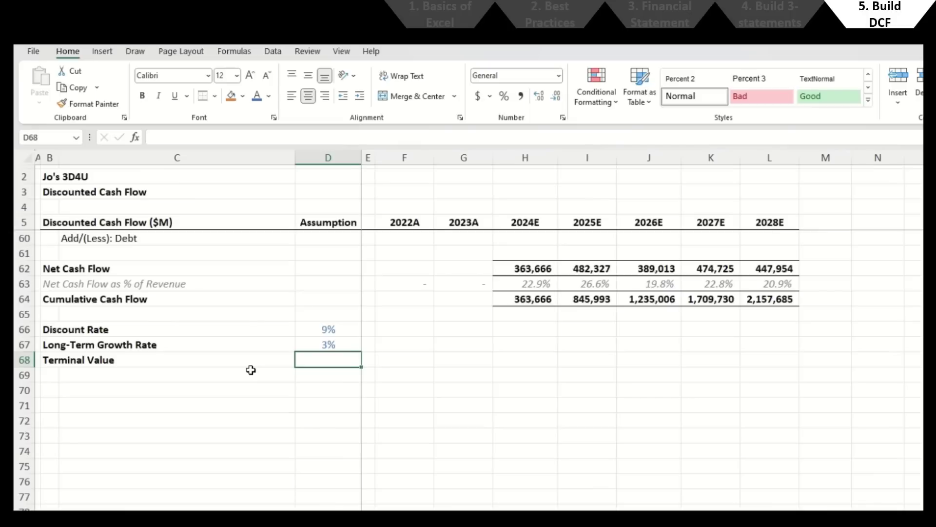
Step: Calculate the 2028E Terminal Value in L68 with the formula =L62*(1+D66)/(D66-D67)
key("Right")
key("Right")
key("Right")
key("Right")
key("Right")
key("Right")
key("Right")
key("Right")
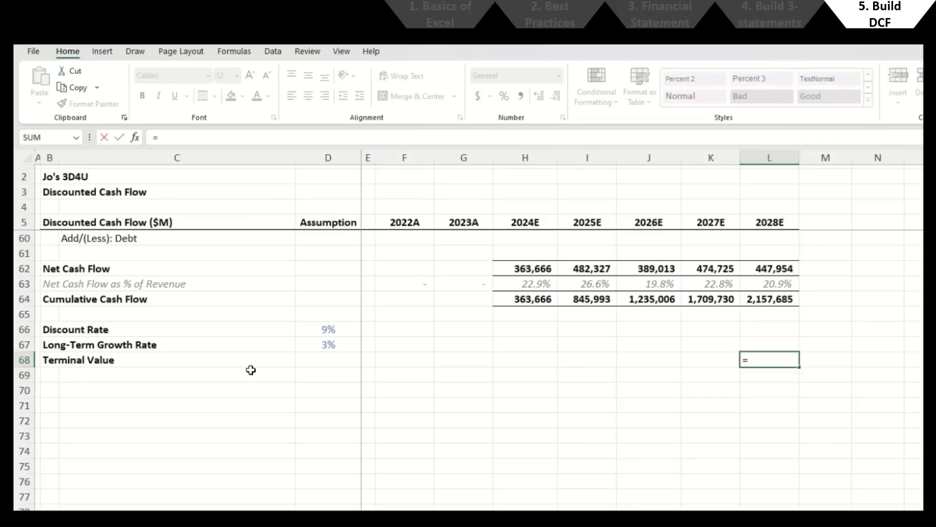
key("Up")
key("Up")
key("Up")
key("Up")
key("Up")
key("Up")
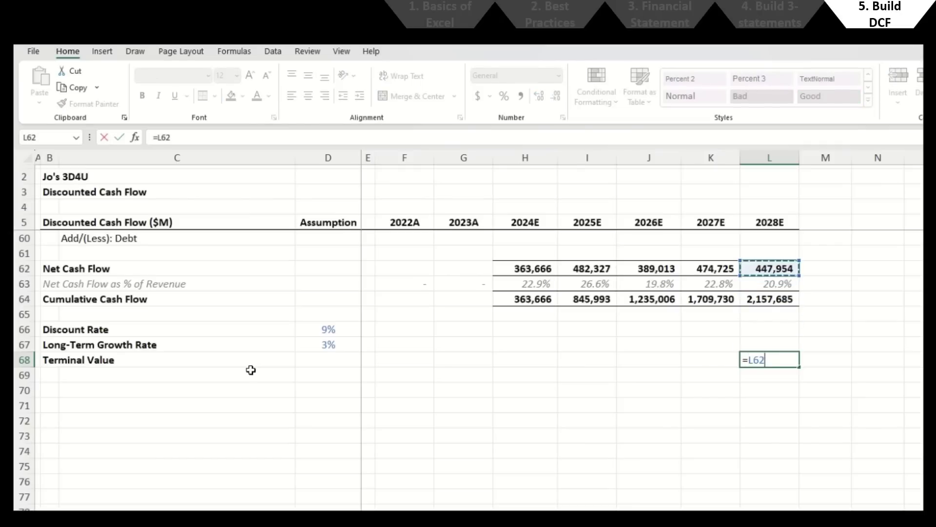
type("*(1+")
key("Up")
key("Left")
key("Left")
key("Left")
key("Left")
key("Left")
key("Left")
key("Left")
key("Left")
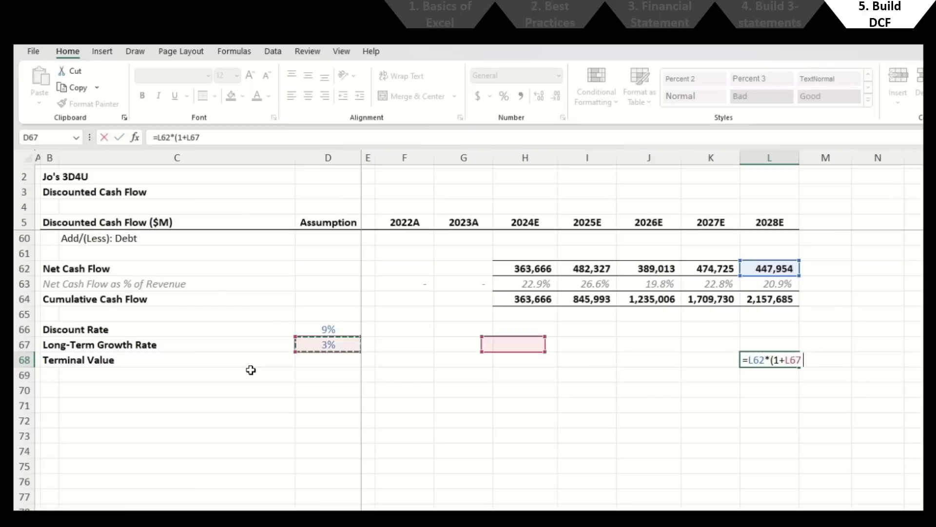
key("Up")
type(")")
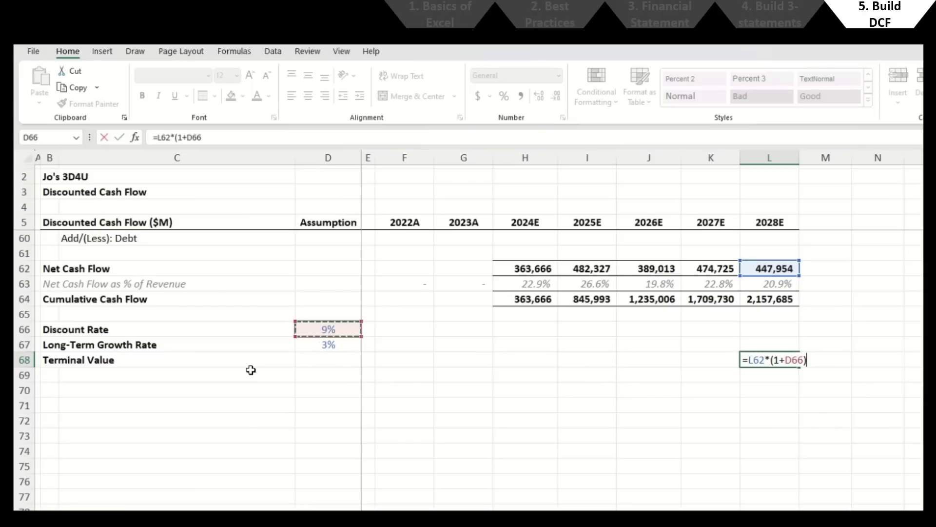
type("/(")
key("Up")
key("Left")
key("Left")
key("Left")
key("Left")
key("Left")
key("Left")
key("Left")
key("Left")
key("Up")
type("-")
key("Up")
key("Left")
key("Left")
key("Left")
key("Left")
key("Left")
key("Left")
key("Left")
key("Left")
type(")")
key("Return")
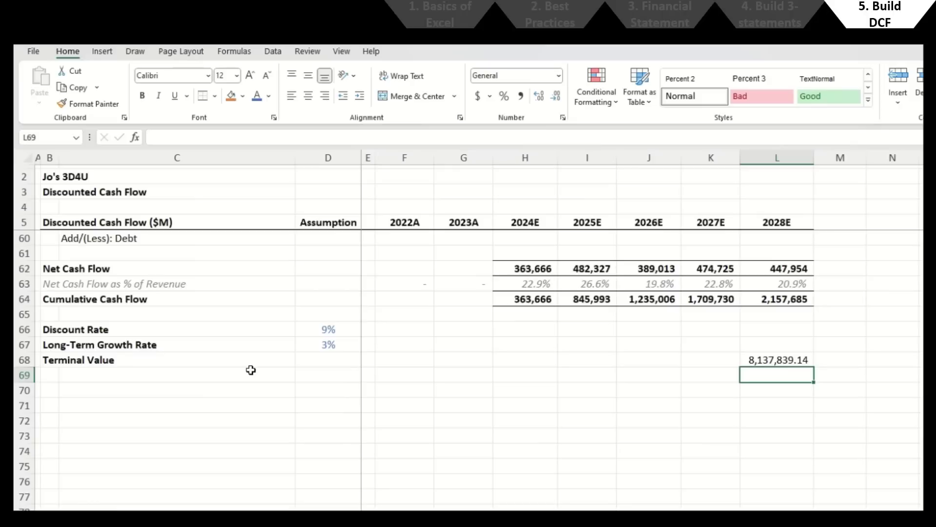
Step: Format the Terminal Value in L68 to show no decimal places
key("Up")
key("Up")
key("Up")
key("Down")
key("Down")
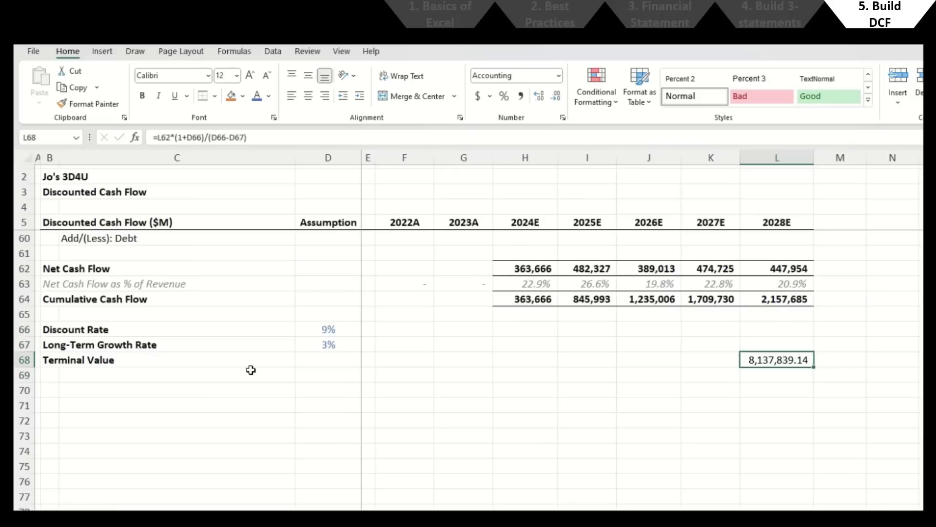
key("alt+h")
key("9")
key("alt+h")
key("9")
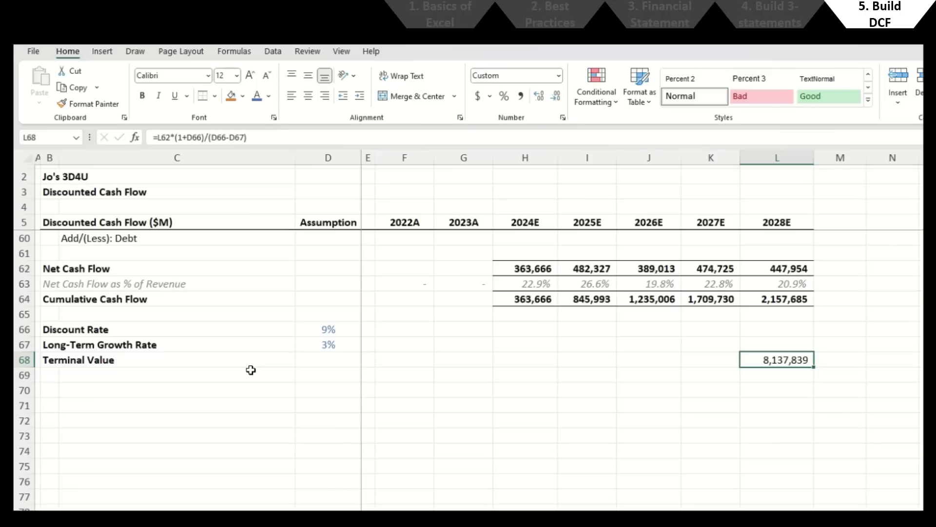
Step: Add the bold label Period Discounting in B70, leaving one blank row below Terminal Value
key("Down")
key("Left")
key("Left")
key("Left")
key("Left")
key("Left")
key("Left")
key("Left")
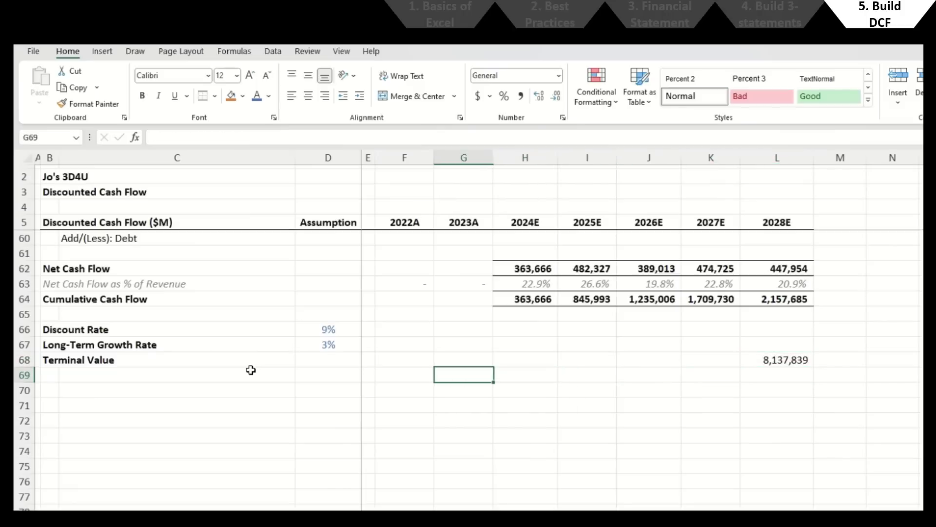
key("Left")
key("Left")
key("Left")
key("Down")
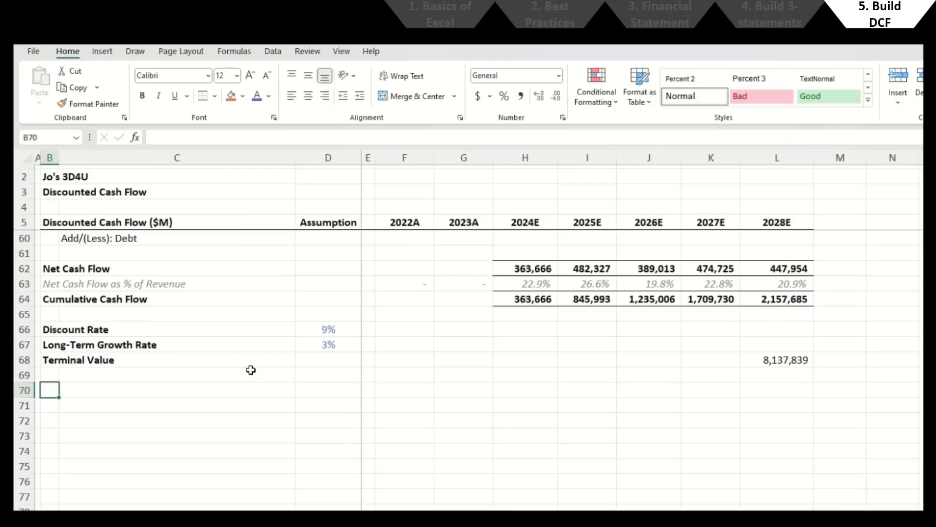
type("Period Discounti")
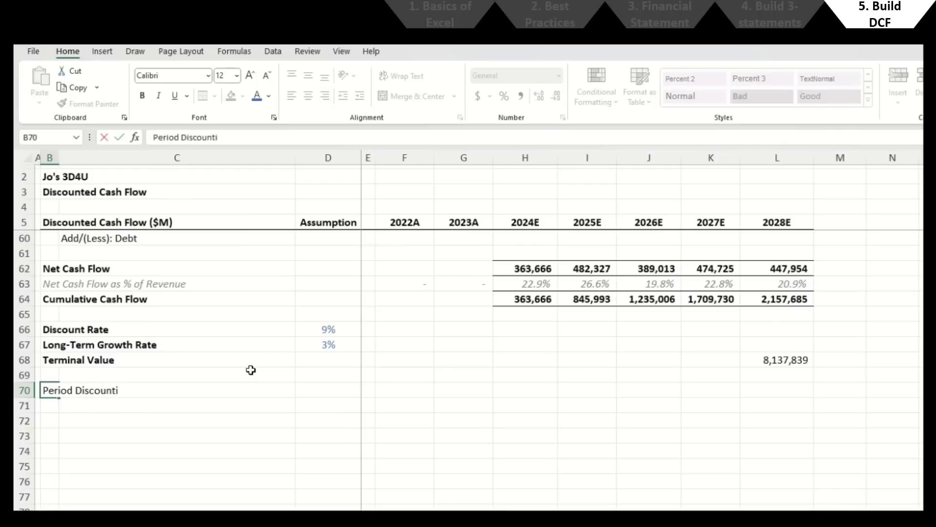
type("ng")
key("Return")
key("Up")
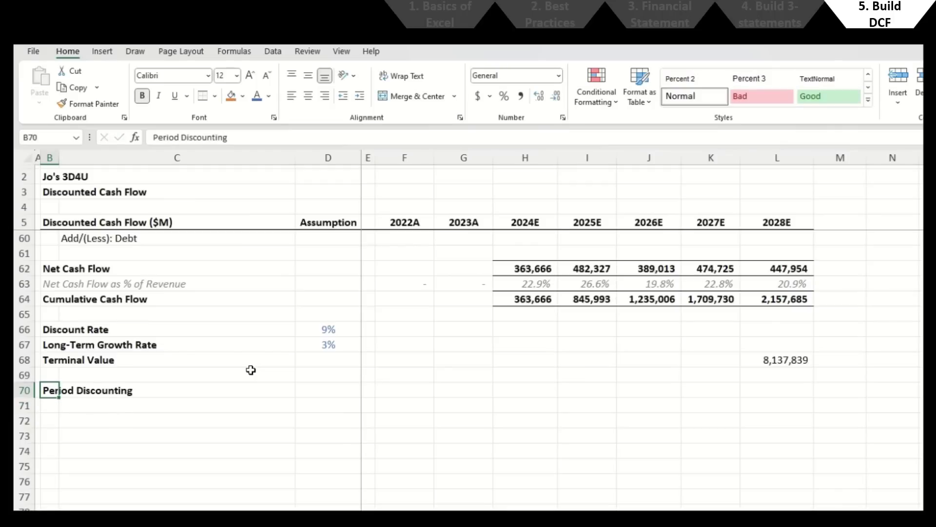
Step: Enter 1 as the 2024E discounting period in H70
key("Right")
key("Right")
key("Right")
key("Right")
key("Right")
key("Right")
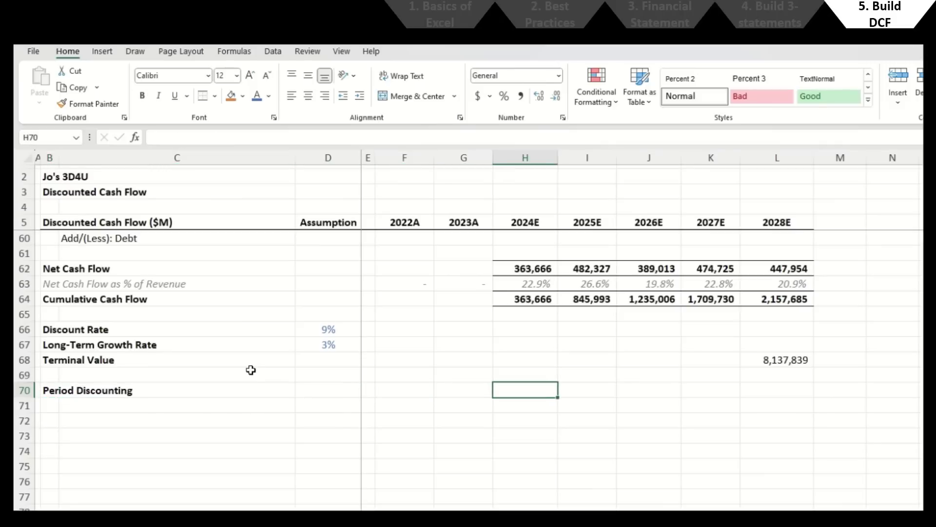
type("1")
key("Right")
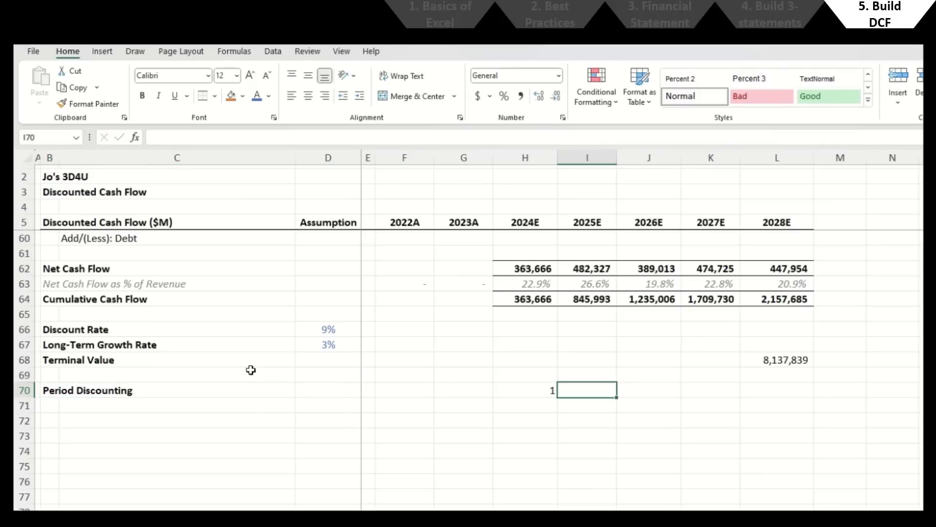
Step: Calculate the 2025E discounting period in I70 with the formula =H70+1
type("=")
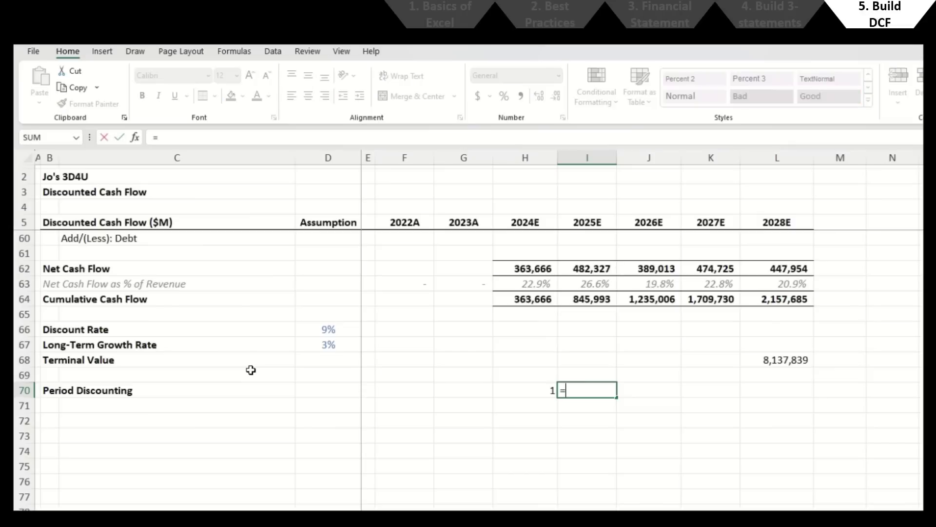
key("Left")
key("Return")
key("Up")
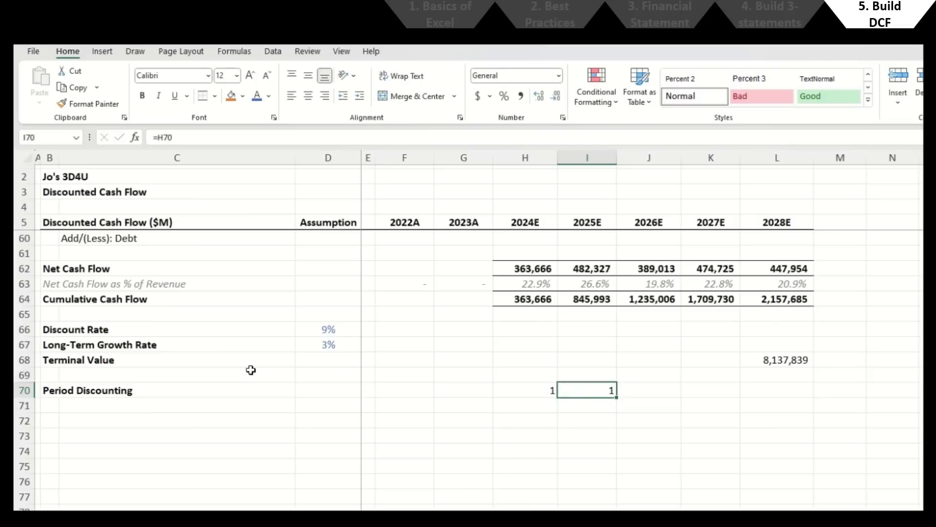
key("F2")
type("+1")
key("Return")
key("Up")
Step: Copy the period formula from I70 across J70:L70 for 2026E to 2028E
key("ctrl+c")
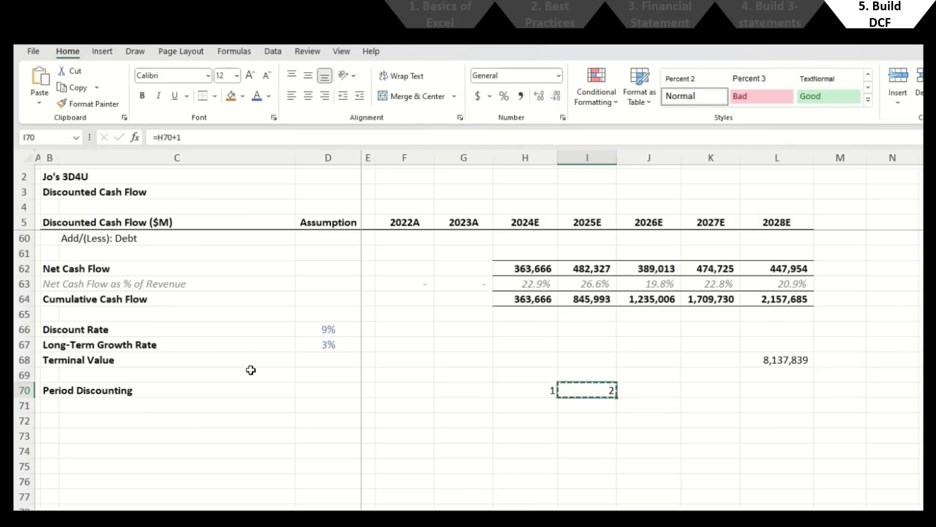
key("Right")
key("shift+Right")
key("shift+Right")
key("Return")
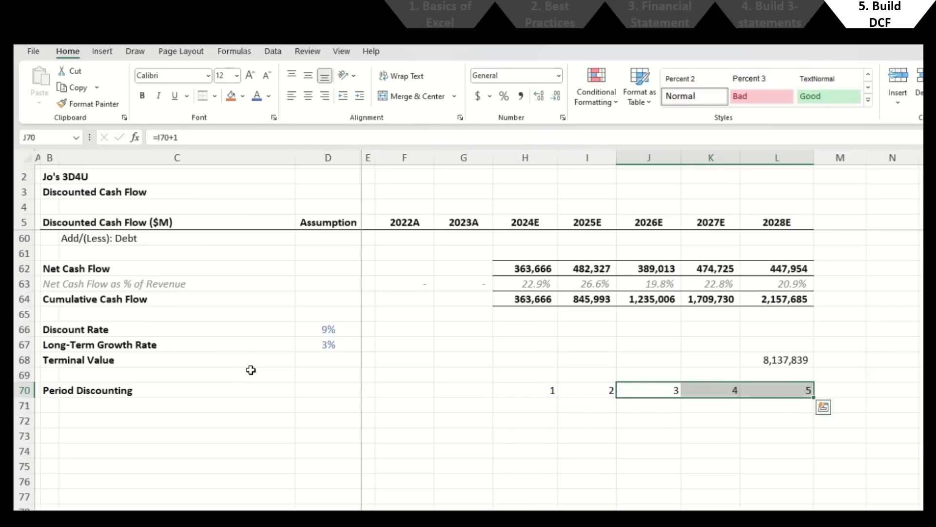
key("Left")
key("Left")
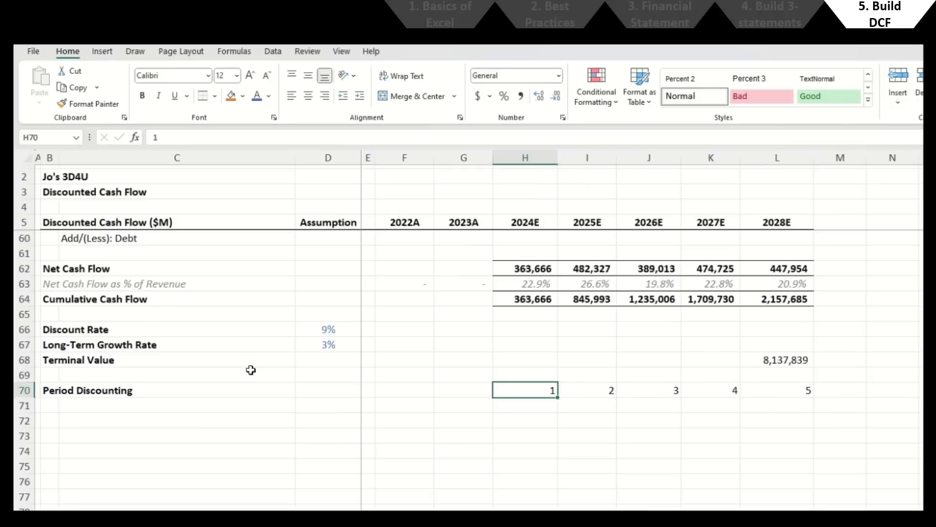
key("Down")
key("Left")
key("Left")
key("Left")
key("Left")
key("Left")
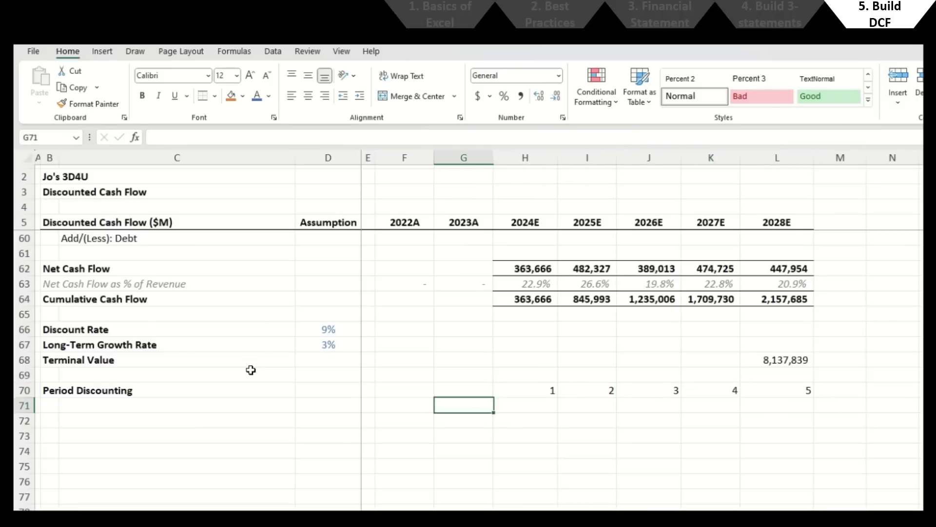
key("Left")
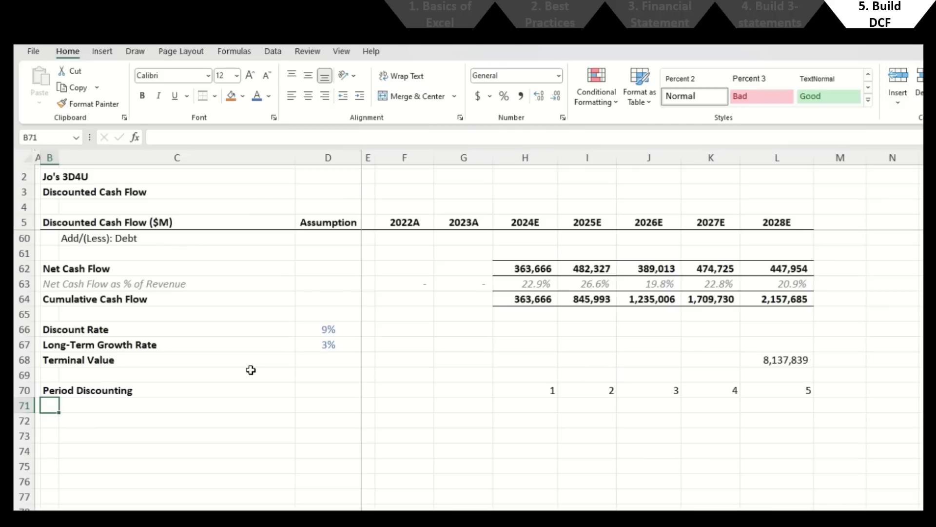
key("Up")
key("ctrl+Right")
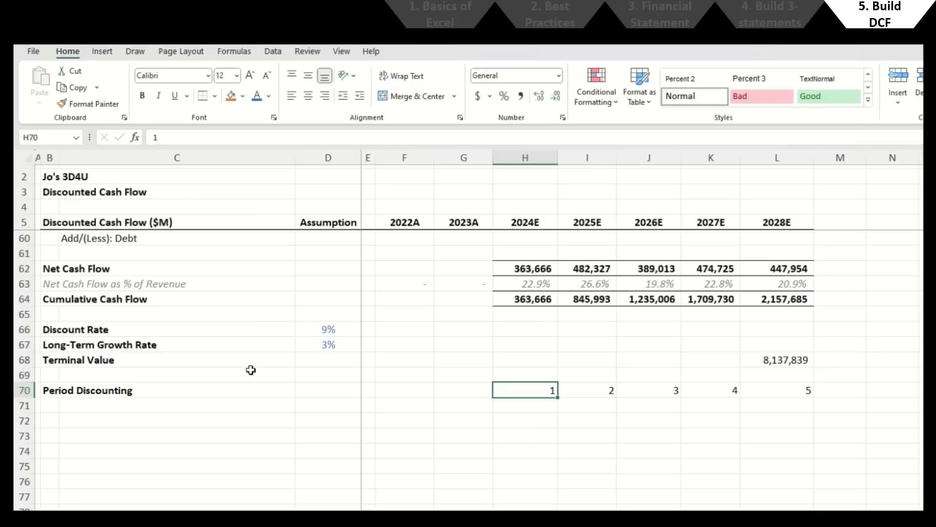
Step: Try 0.5 as the 2024E discounting period in H70, check the periods across to 2028E, and undo the change
type("0.5")
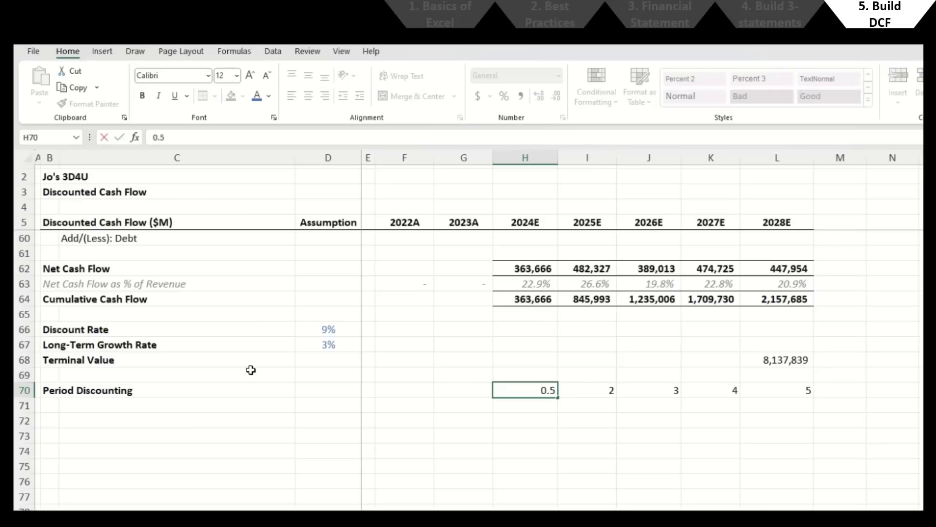
key("Return")
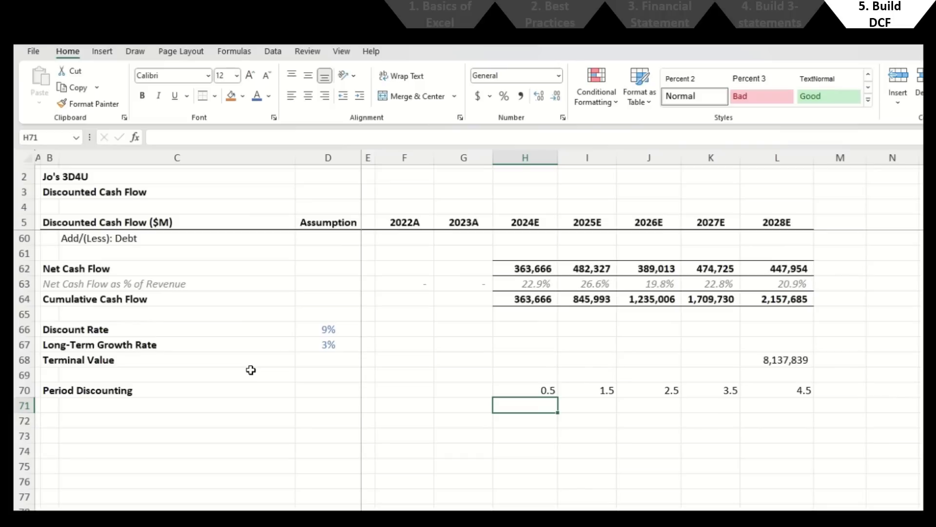
key("Up")
key("Right")
key("Right")
key("Right")
key("Right")
key("Right")
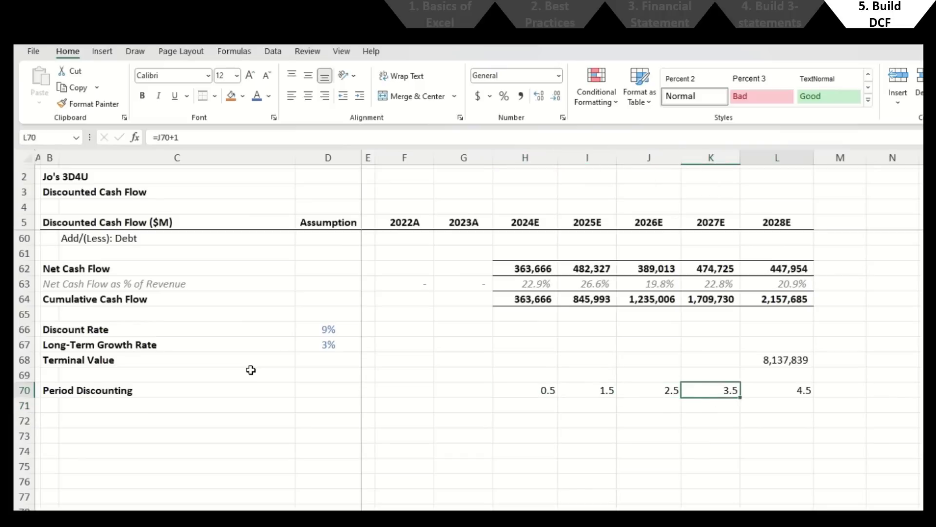
key("Left")
key("Left")
key("Left")
key("Left")
key("Left")
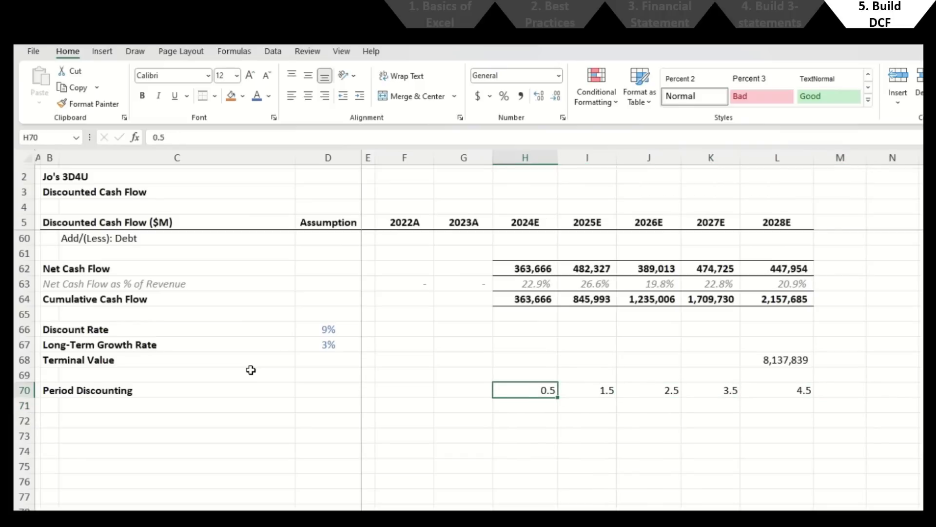
key("ctrl+z")
Step: Add the bold label Present Value Factor in B71, directly below Period Discounting
key("Down")
key("Left")
key("Left")
key("Left")
key("Left")
key("Left")
key("Left")
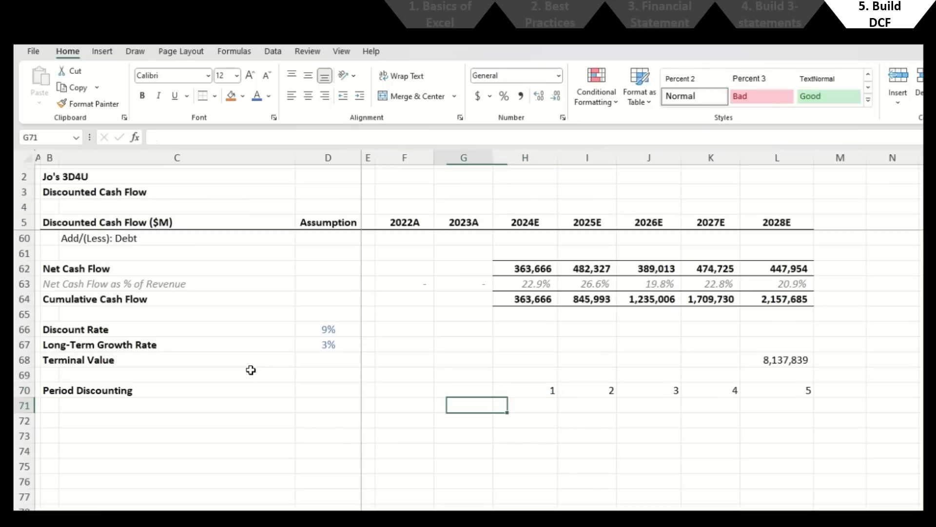
type("Pres")
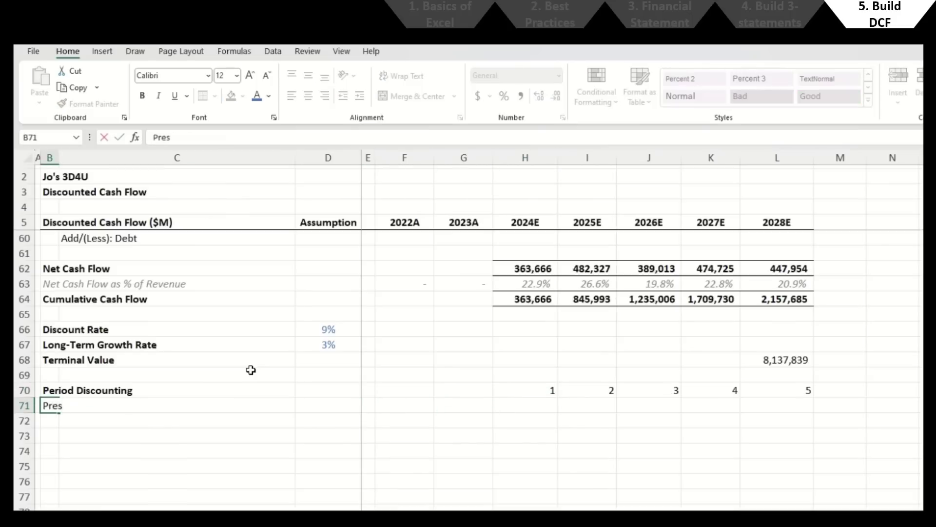
type("ent Value Factor")
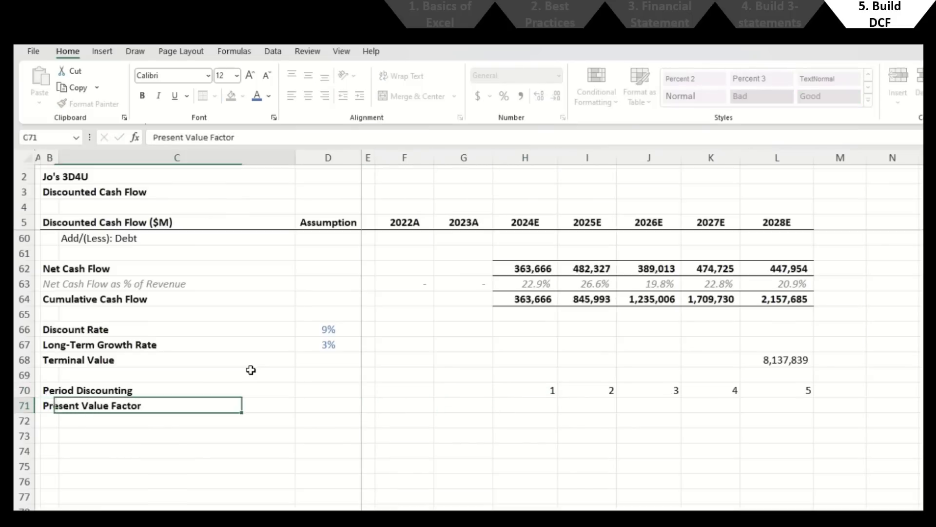
Step: Calculate the 2024E present value factor in H71 with the formula =1/(1+$D$66)^H70
key("Right")
key("Right")
key("Right")
key("Right")
key("Right")
key("Right")
type("=1/")
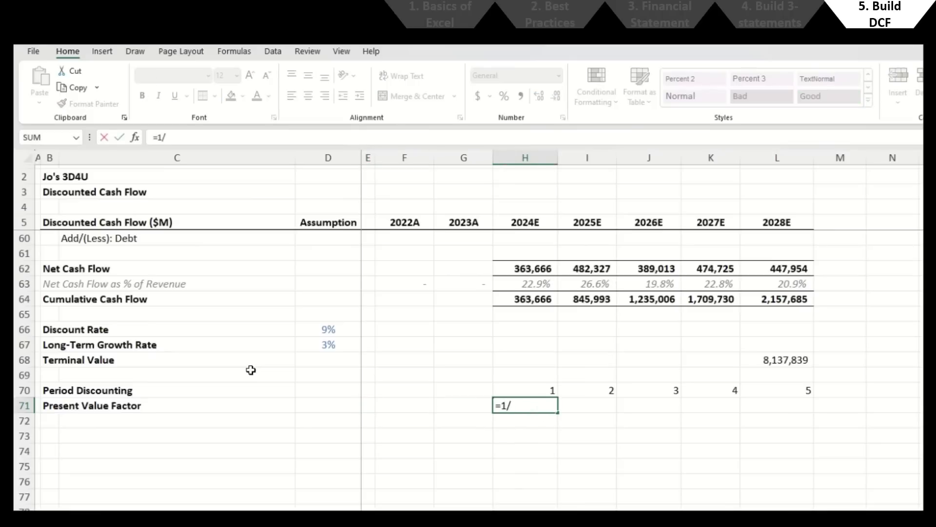
type("(1+")
key("Up")
key("Up")
key("Up")
key("Up")
key("Up")
key("Left")
key("Left")
key("Left")
key("Left")
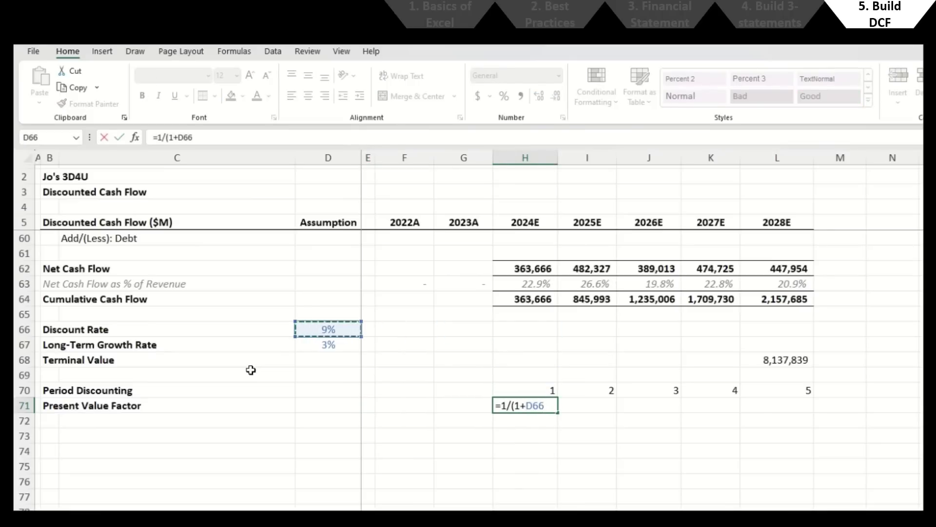
key("F4")
type(")")
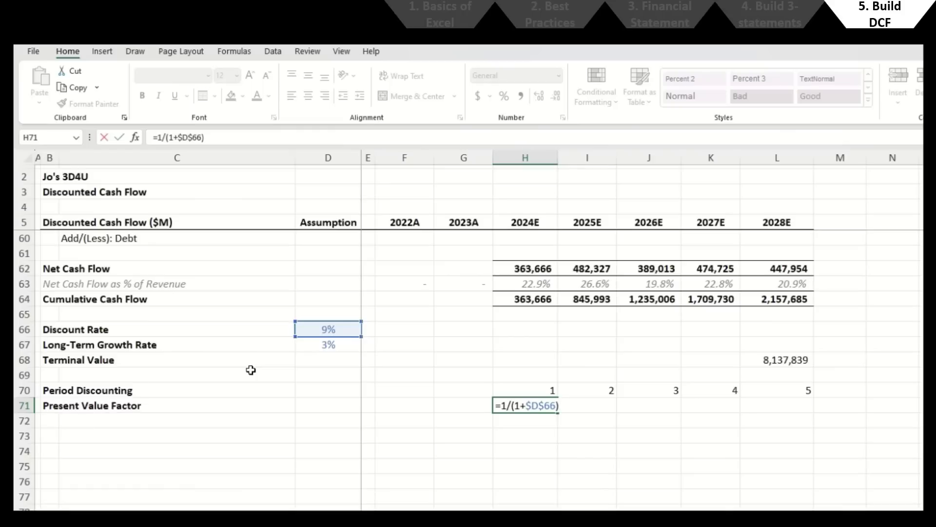
type("^")
key("Up")
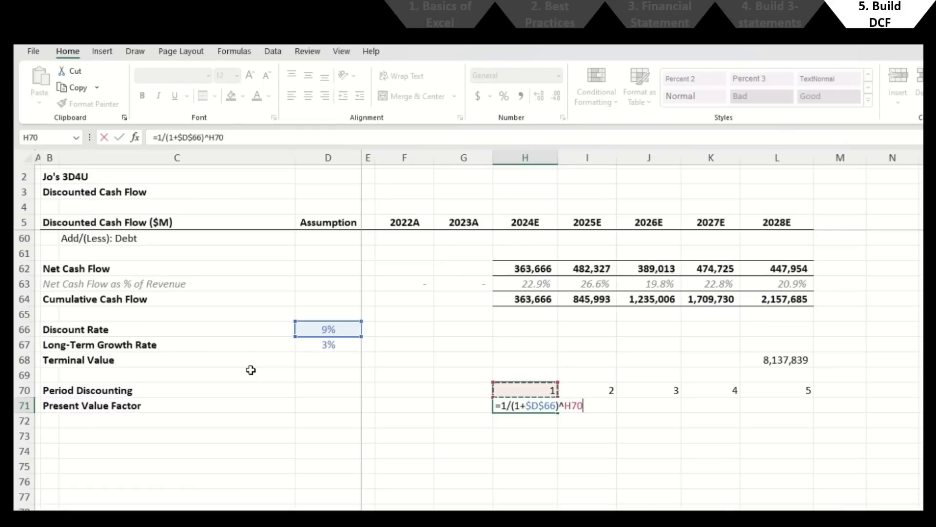
key("Return")
key("Up")
Step: Reduce the 2024E present value factor in H71 to two decimal places
key("ctrl+Right")
key("alt+h")
key("9")
key("alt+h")
key("9")
key("alt+h")
key("9")
key("alt+h")
key("9")
key("alt+h")
key("9")
key("alt+h")
key("9")
Step: Copy the present value factor formula from H71 across I71:L71 and check the references in K71 and L71
key("ctrl+c")
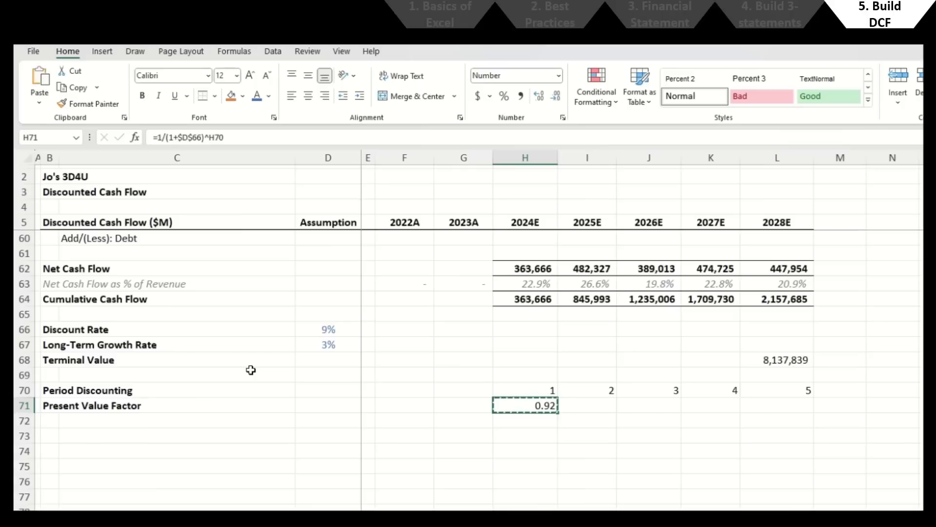
key("Right")
key("shift+Right")
key("shift+Right")
key("shift+Right")
key("ctrl+v")
key("Right")
key("Right")
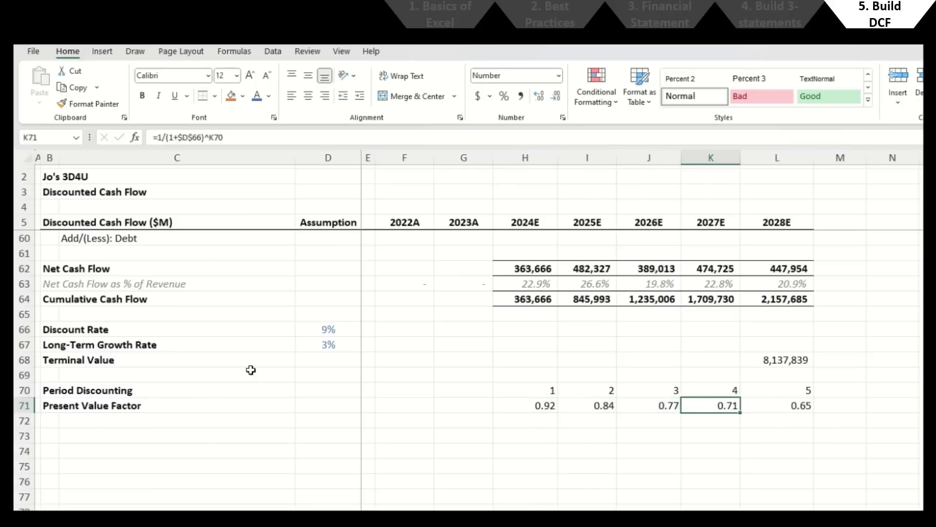
key("F2")
key("Escape")
key("Right")
key("F2")
key("Escape")
Step: Add the bold heading Discounted Cash Flow: in B73, leaving one blank row below Present Value Factor
key("Left")
key("Down")
key("Left")
key("Left")
key("Left")
key("Left")
key("Left")
key("Left")
key("Left")
key("Left")
key("Left")
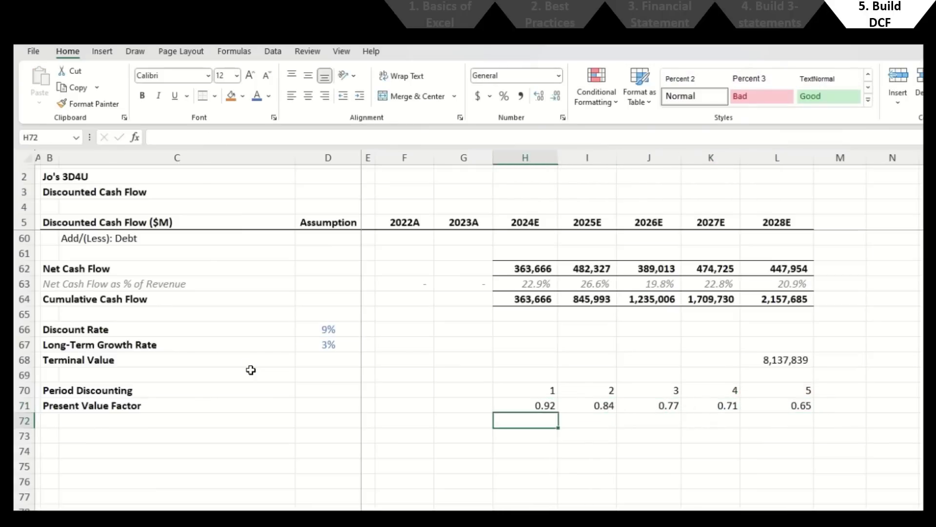
key("Down")
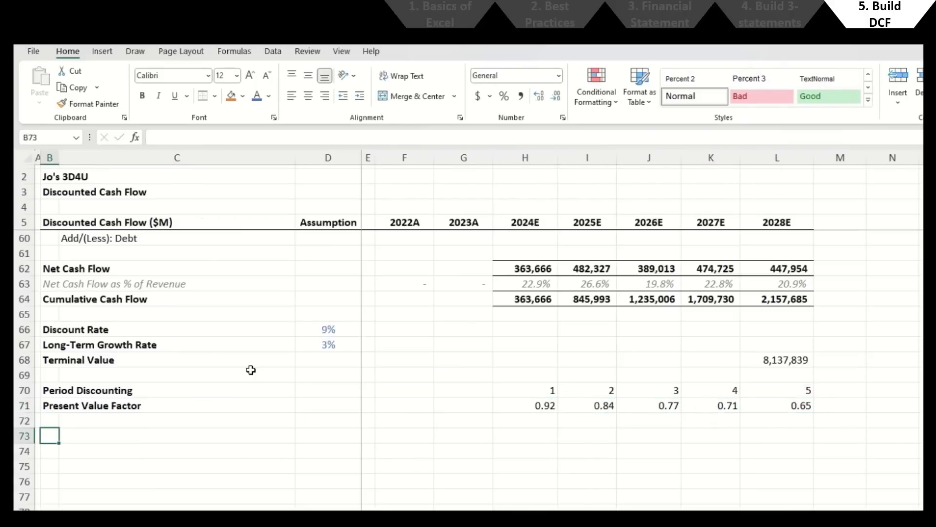
type("Discounted Cash Flow:")
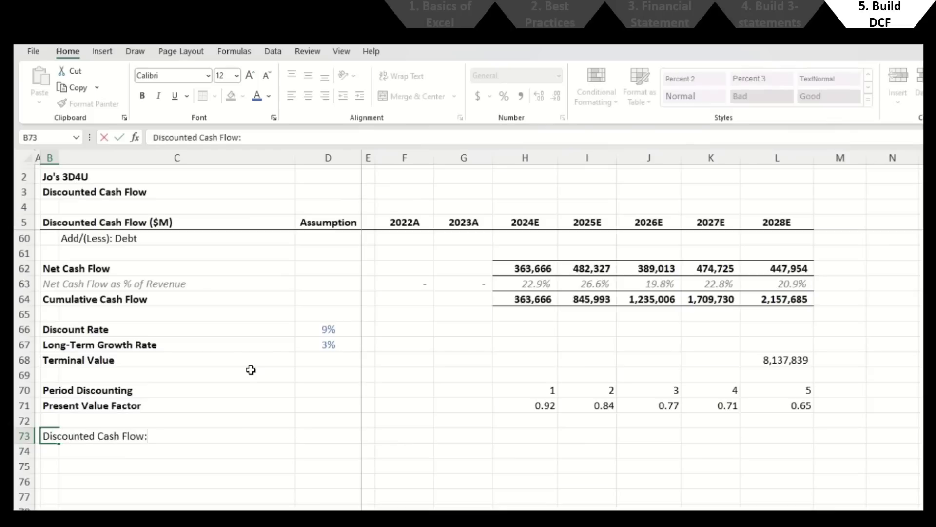
key("Return")
Step: Add the bold labels Years 1 - 5 (Discrete Cash Flows) in C74 and Terminal Value in C75
key("Right")
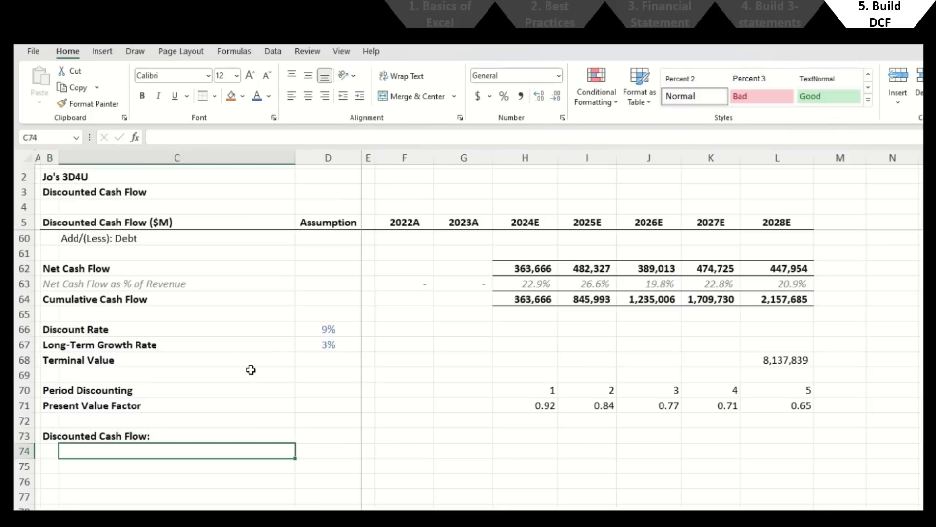
type("Years 1 - 5")
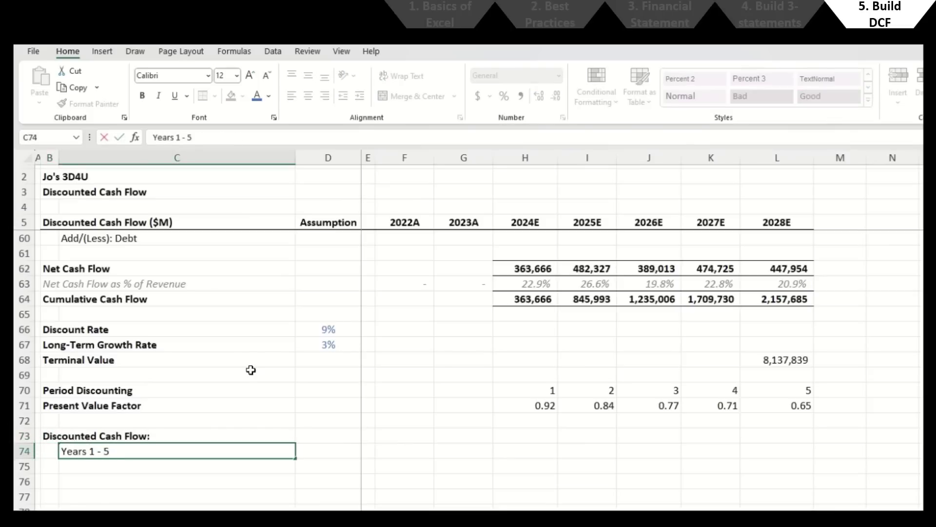
type(" (Discrete Cash Flows)")
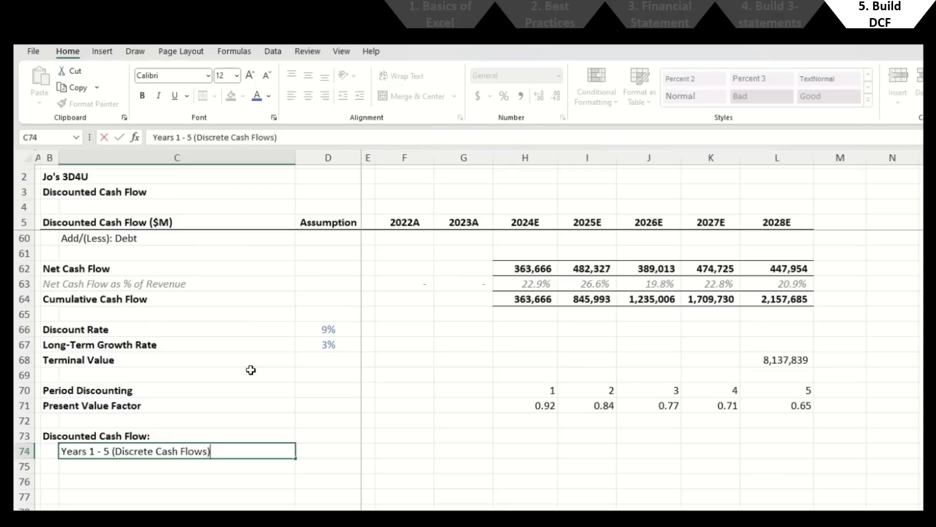
key("Return")
type("Terminal Value")
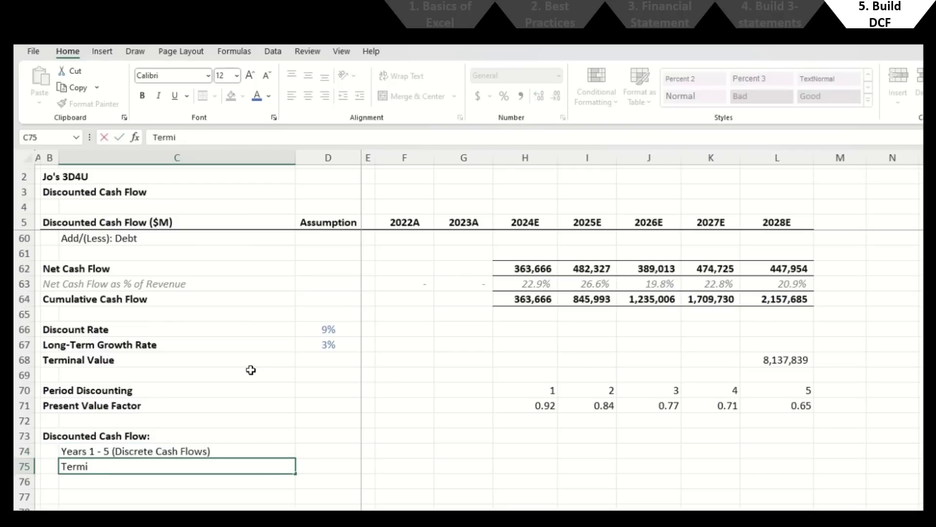
key("Return")
key("Up")
key("Up")
key("shift+Down")
key("ctrl+b")
Step: Calculate the 2024E discounted cash flow in H74 with the formula =H62*H71
key("Right")
key("Right")
key("Right")
key("Right")
key("Right")
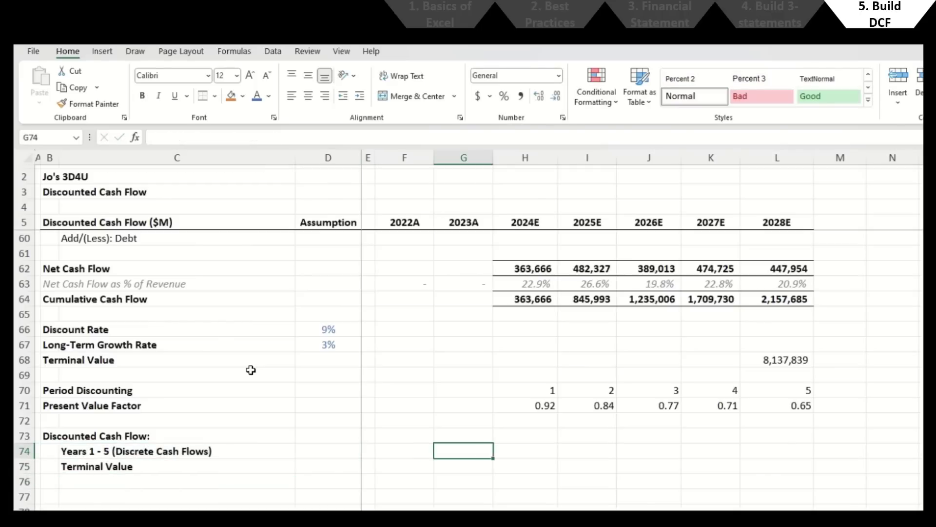
type("=")
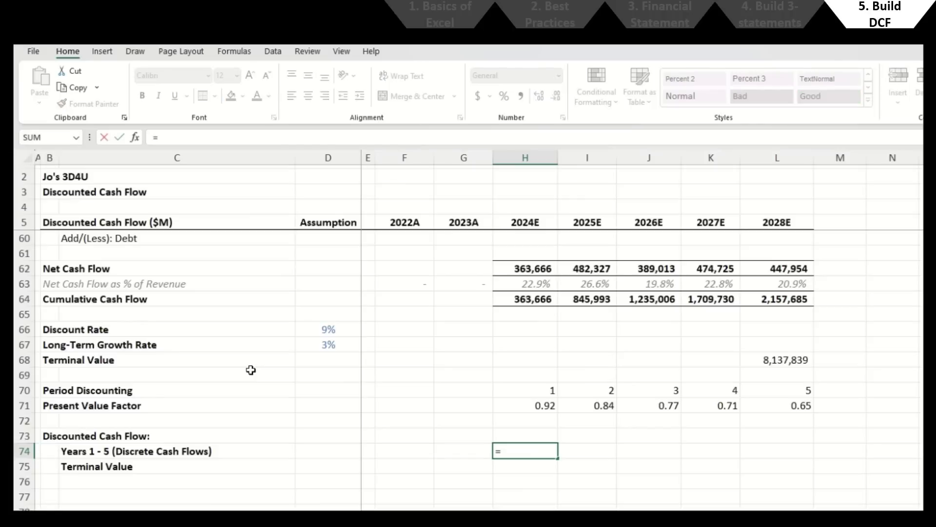
key("Up")
key("Up")
key("Up")
key("Up")
key("Up")
key("Up")
key("Up")
key("Up")
key("Up")
key("Up")
key("Up")
key("Up")
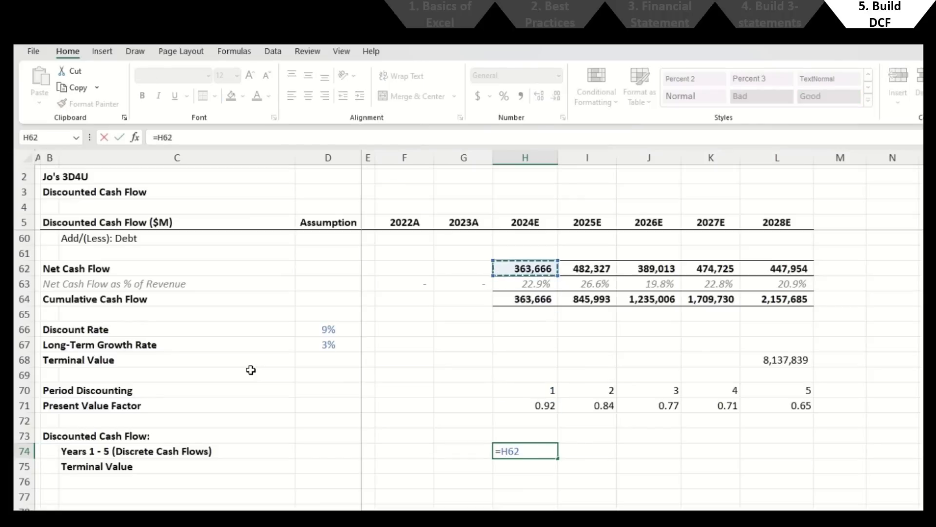
type("*")
key("Up")
key("Up")
key("Up")
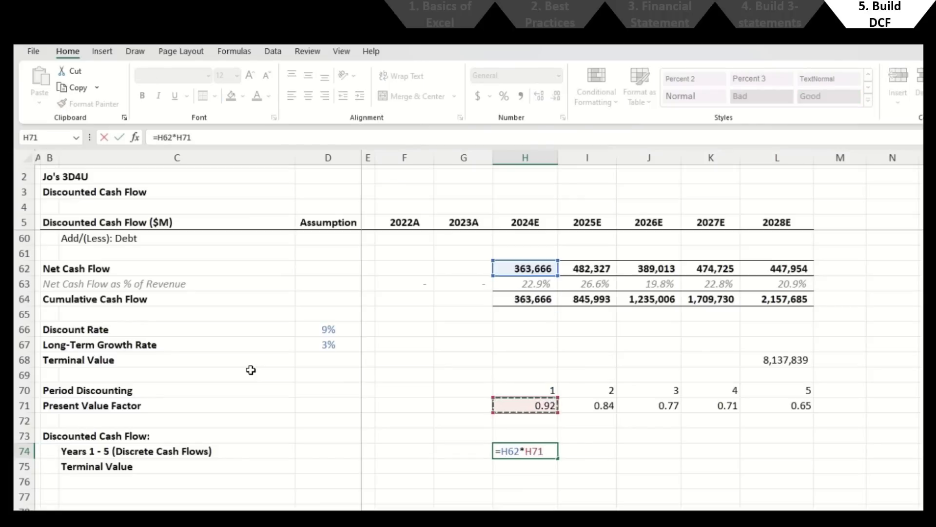
key("Return")
key("Up")
Step: Copy the discounted cash flow formula from H74 across to L74 for 2025E to 2028E
key("ctrl+c")
key("shift+Right")
key("shift+Right")
key("shift+Right")
key("shift+Right")
key("ctrl+v")
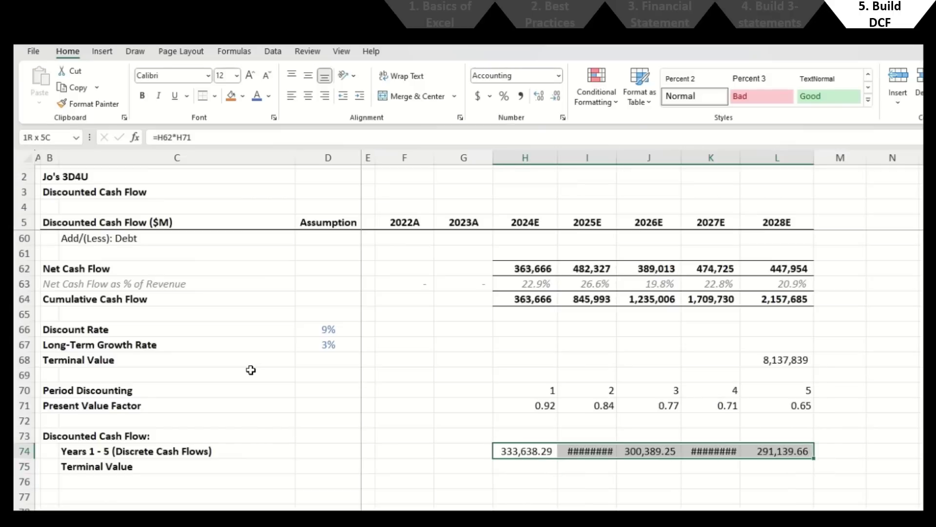
Step: Format the discounted cash flows in H74:L74 with no decimal places
key("alt+h")
key("9")
key("alt+h")
key("9")
Step: Calculate the discounted terminal value in L75 with the formula =L68*L71
key("Down")
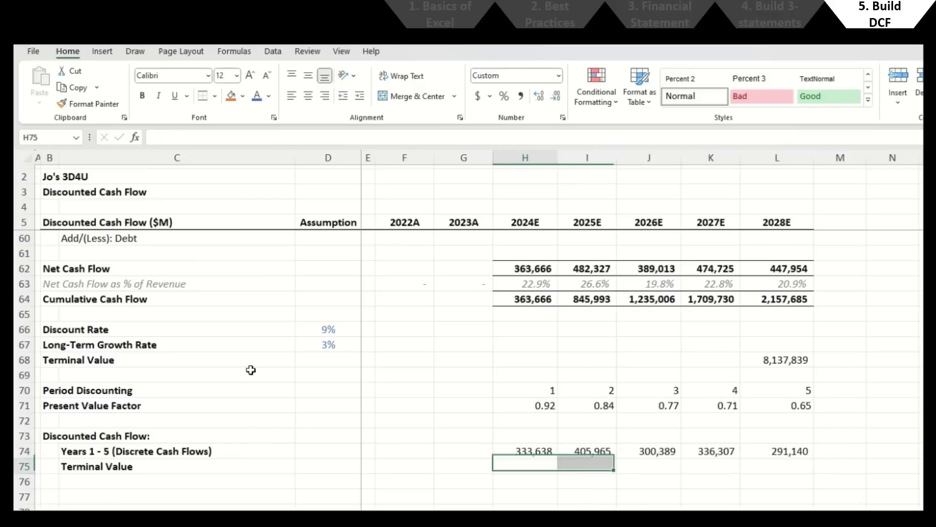
key("Right")
key("Right")
key("Right")
key("Right")
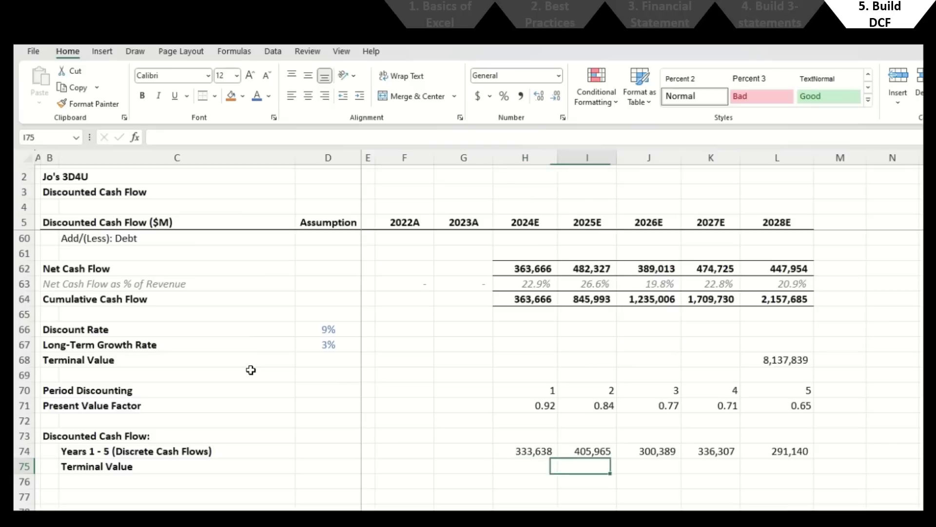
type("=")
key("Up")
key("Up")
key("Up")
key("Up")
key("Up")
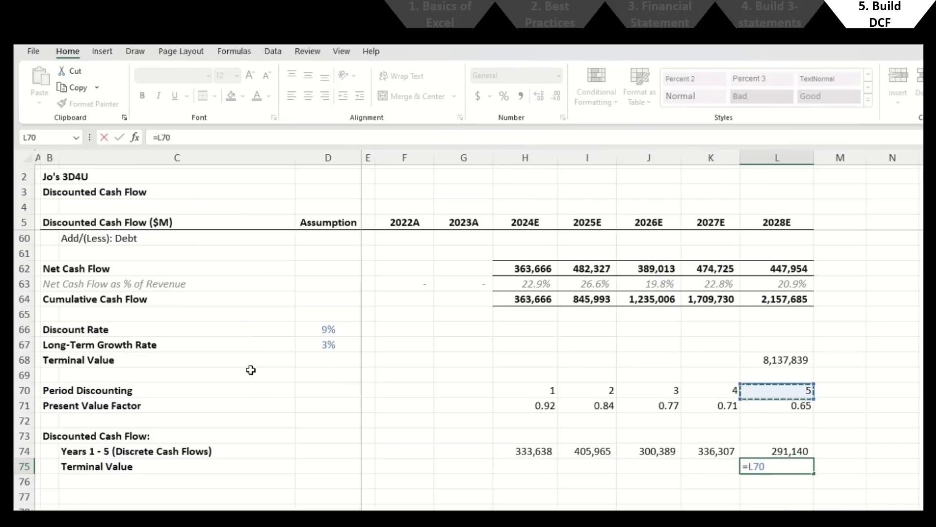
key("Up")
key("Up")
type("*")
key("Up")
key("Up")
key("Up")
key("Up")
key("Return")
key("Up")
Step: Format the discounted terminal value in L75 with no decimal places
key("alt")
key("h")
key("9")
key("alt")
key("h")
key("9")
Step: Insert blank rows at row 77, below the discounted terminal value
key("Down")
key("Down")
key("shift+space")
key("shift+Down")
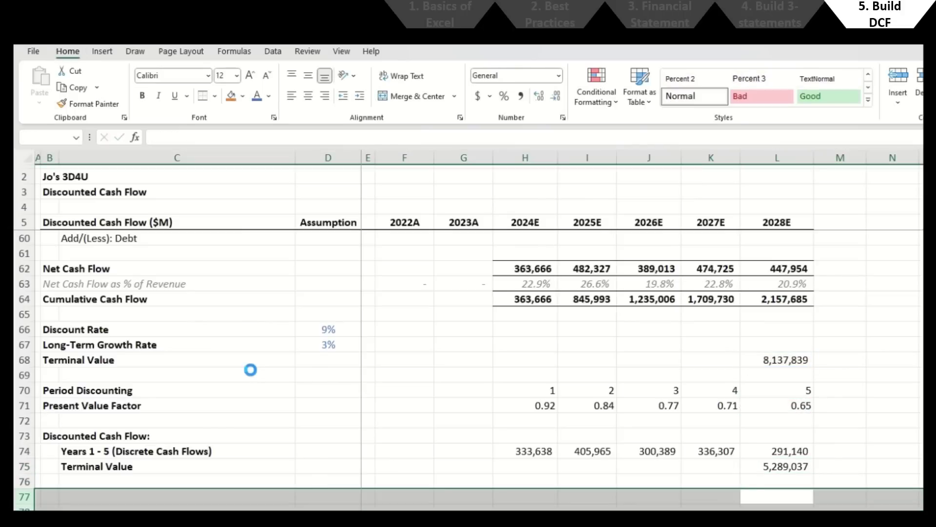
Step: Enter the bold heading "Present Value of Cash Flows:" in B77
key("Left")
key("Left")
key("Left")
key("Left")
key("Left")
key("Left")
key("Left")
key("Left")
key("Left")
key("Left")
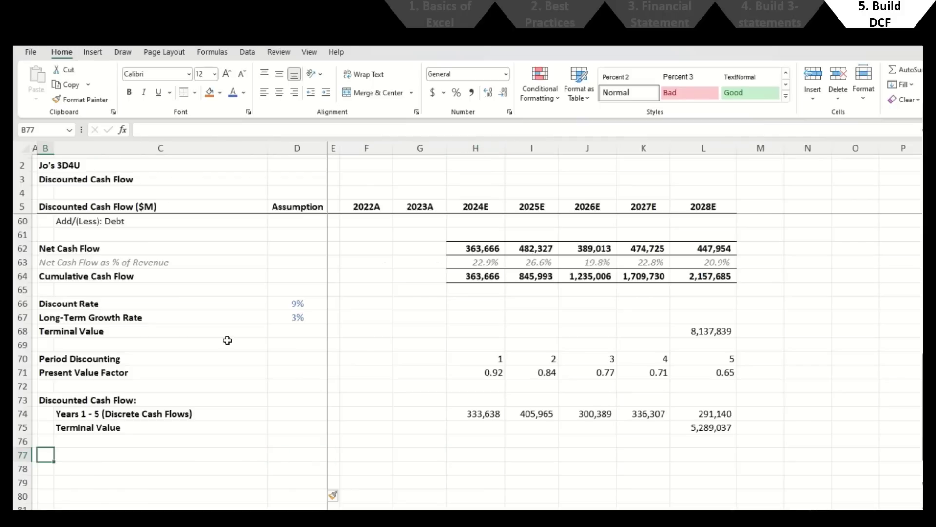
type("Present Value of Cash Flows:")
key("Return")
key("Right")
key("Left")
key("Up")
key("ctrl+b")
Step: Enter the label "Years 1 - 5 (Discrete Cash Flows)" in C78 under the present value heading
key("Down")
key("Right")
type("Years 1 - 5 (Disc")
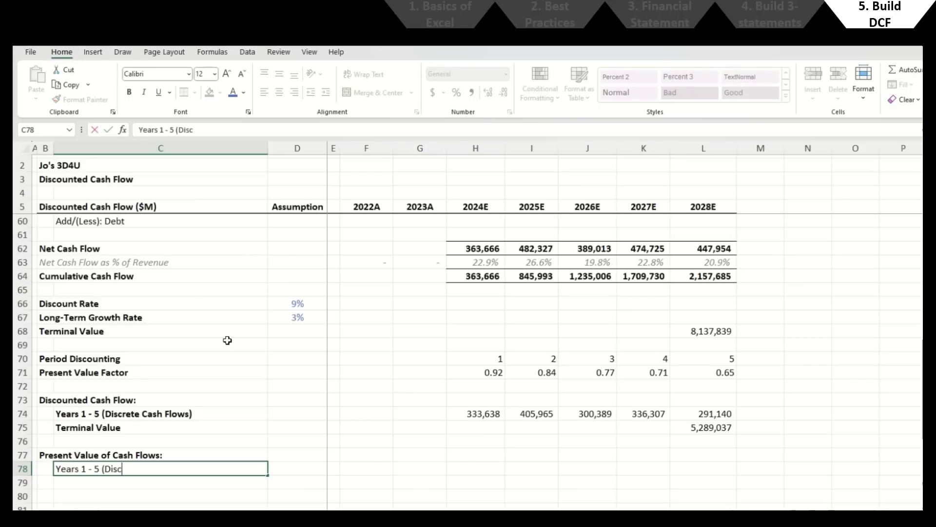
type("rete Cash Flows)")
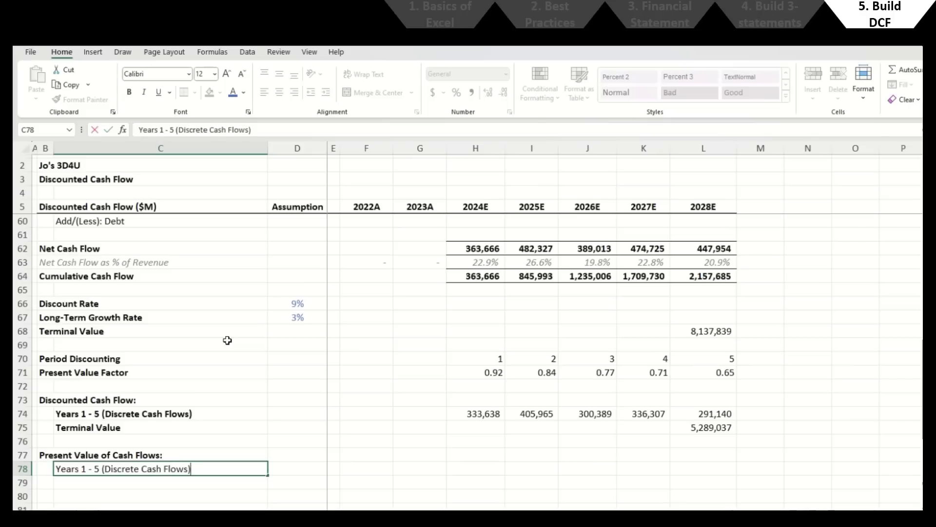
Step: Sum the five discounted yearly cash flows H74:L74 in H78
key("Right")
key("Right")
key("Right")
key("Right")
key("Right")
type("=sum(")
key("Up")
key("Up")
key("Up")
key("Up")
key("shift+Right")
key("shift+Right")
key("shift+Right")
key("shift+Right")
key("Return")
Step: Enter the label "Terminal Value" in C79
key("Left")
key("Left")
key("Left")
key("Left")
key("Left")
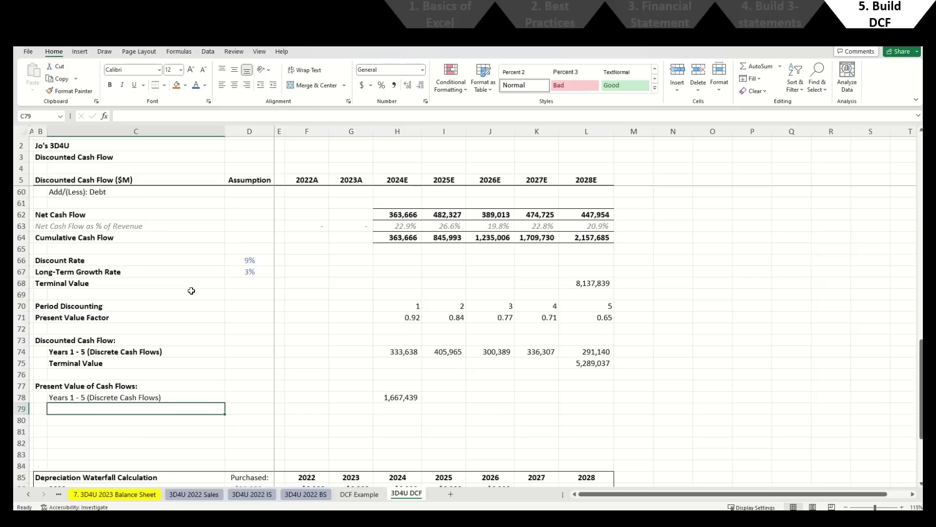
type("Terminal Value")
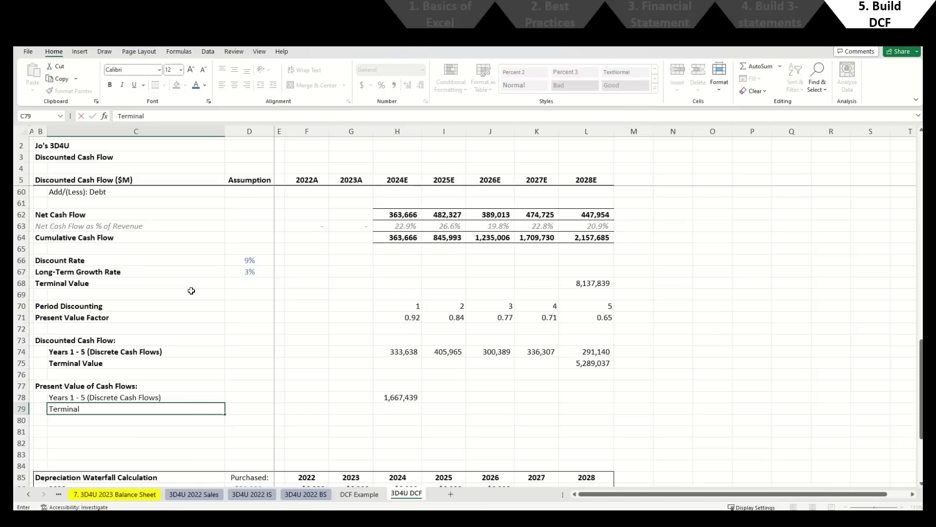
Step: Link H79 to the discounted terminal value with the formula =L75
key("Right")
key("Right")
key("Right")
key("Right")
key("Right")
type("=")
key("Up")
key("Up")
key("Up")
key("Up")
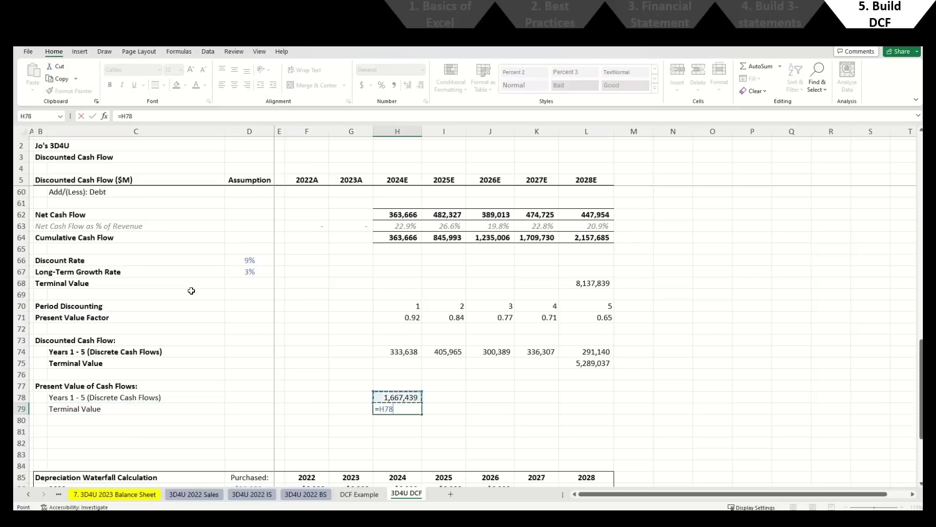
key("Right")
key("Right")
key("Right")
key("Right")
key("Return")
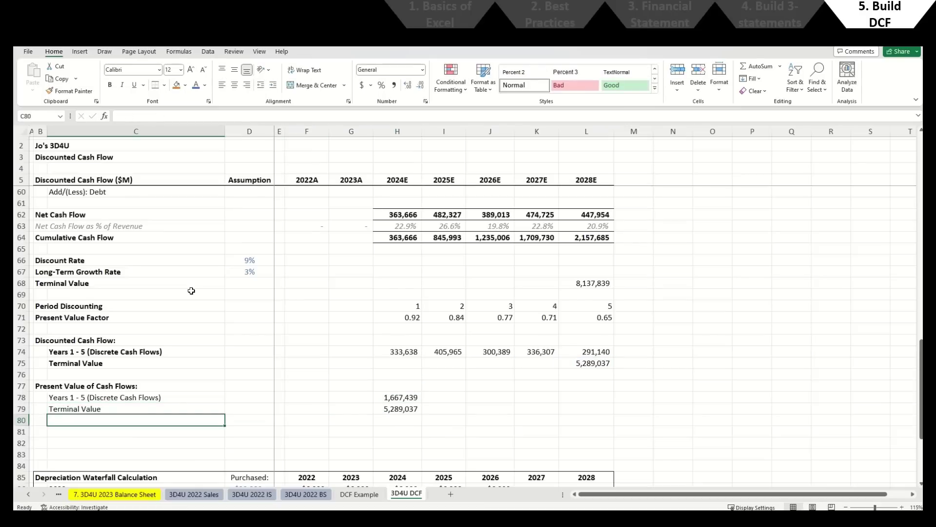
Step: Label C80 "Total Present Value" and calculate it in H80 with the formula =SUM(H78:H79)
type("Total Pre")
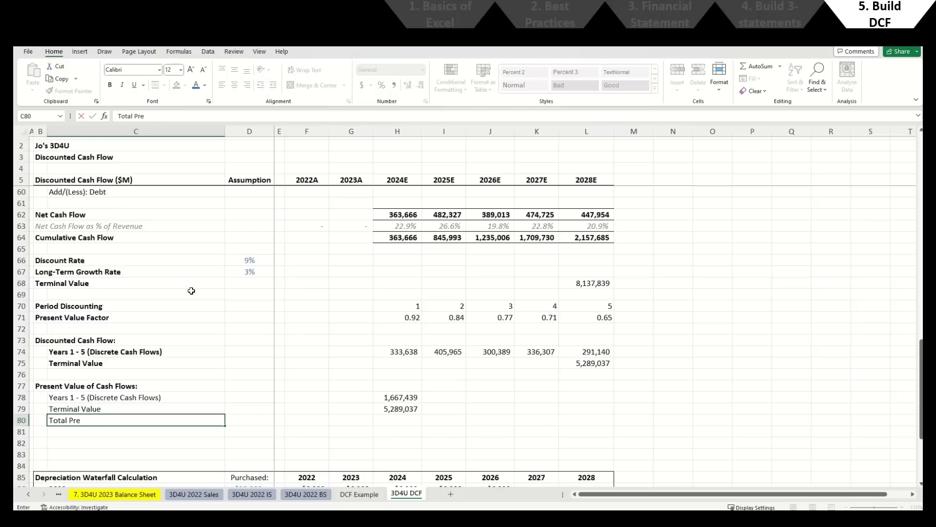
type("sent Value")
key("Tab")
key("Tab")
key("Tab")
key("Tab")
key("Tab")
type("=sum(")
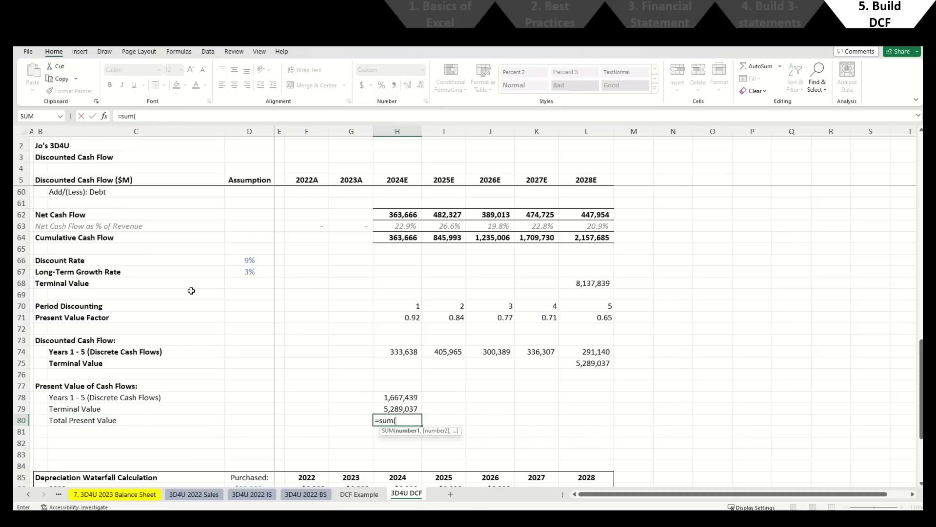
key("Up")
key("shift+Up")
key("Return")
key("Up")
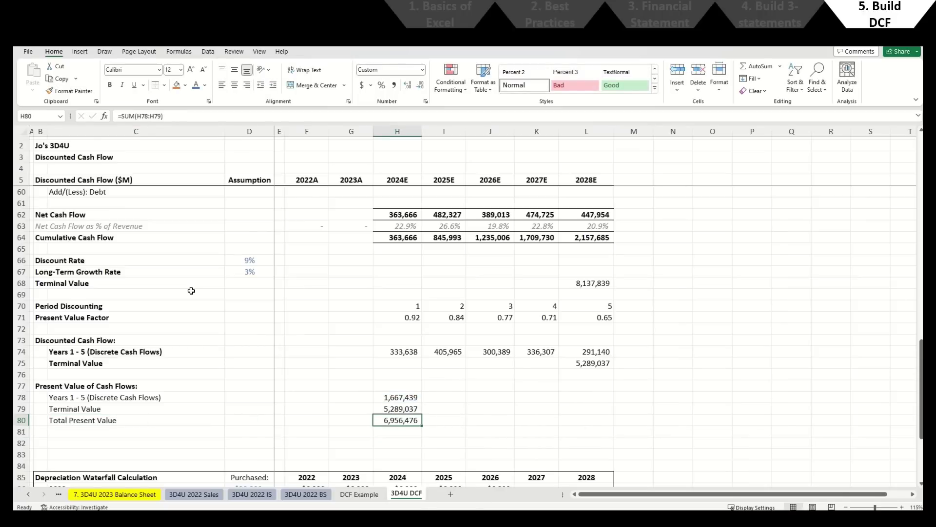
Step: Make the total present value in H80 and the labels in C78:C80 bold
key("ctrl+b")
key("Left")
key("Left")
key("Left")
key("Left")
key("Left")
key("shift+Up")
key("shift+Up")
key("ctrl+b")
key("Down")
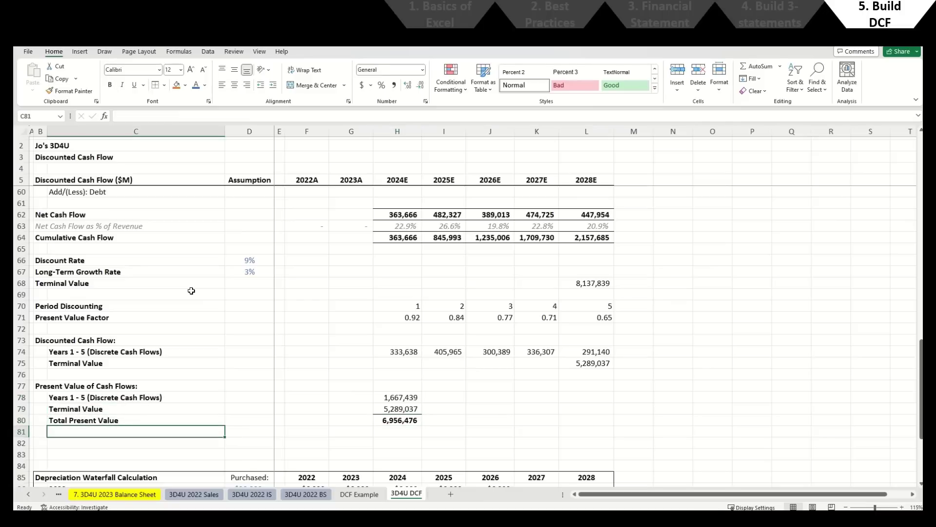
Step: Apply border formatting to the total present value in H80
key("Up")
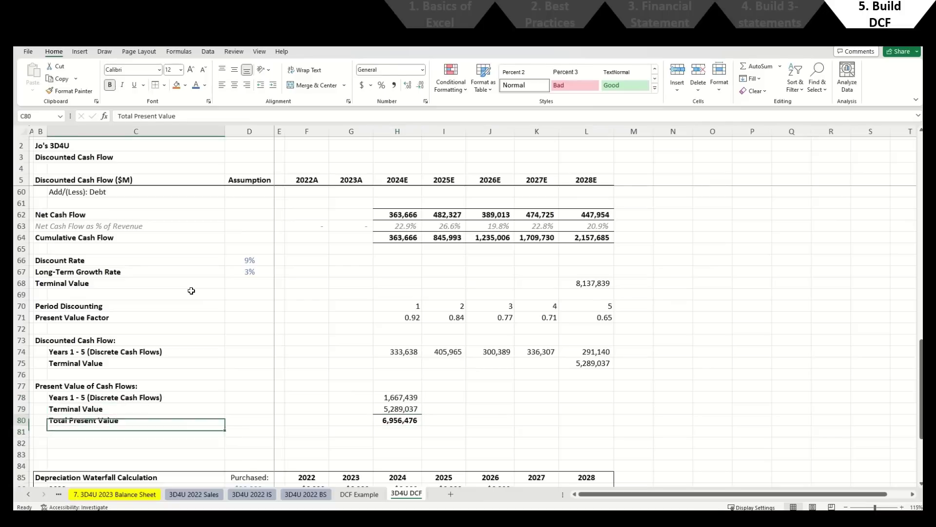
key("Right")
key("Right")
key("Right")
key("Right")
key("Right")
key("alt+h")
key("b")
key("p")
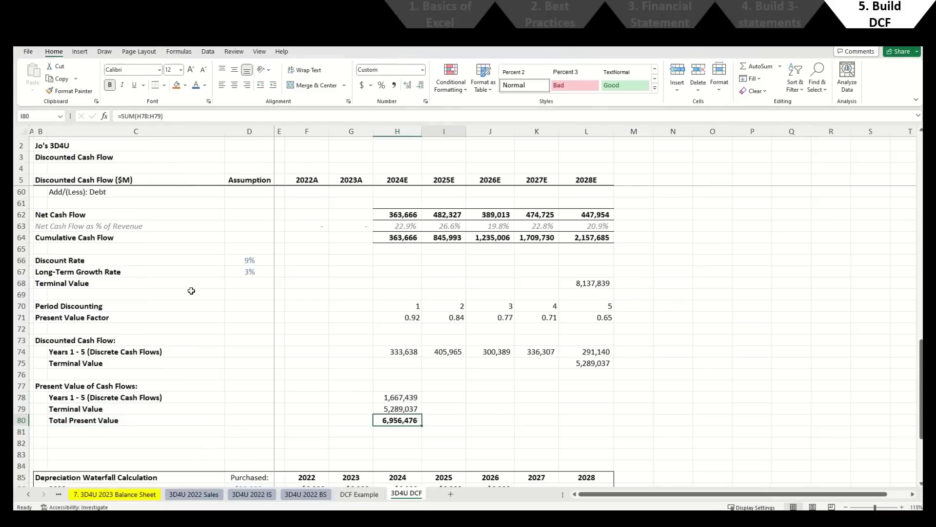
key("Right")
key("Right")
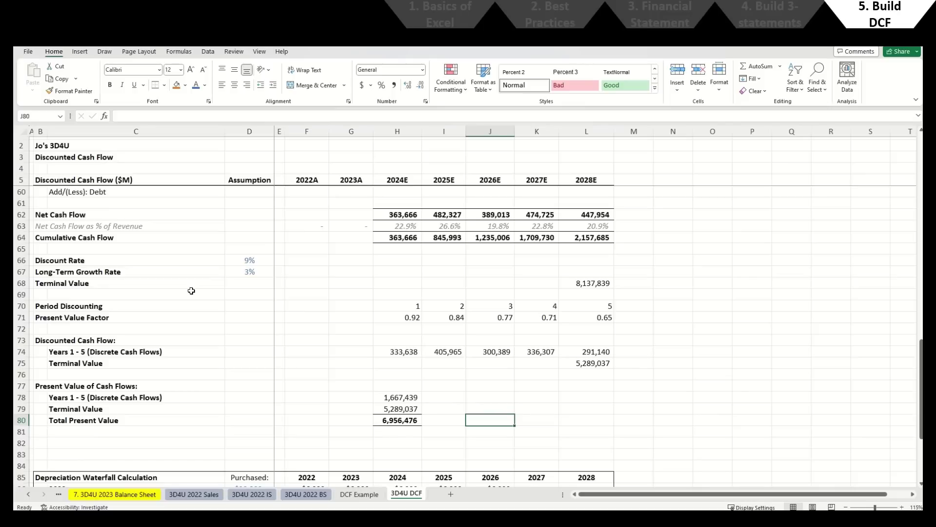